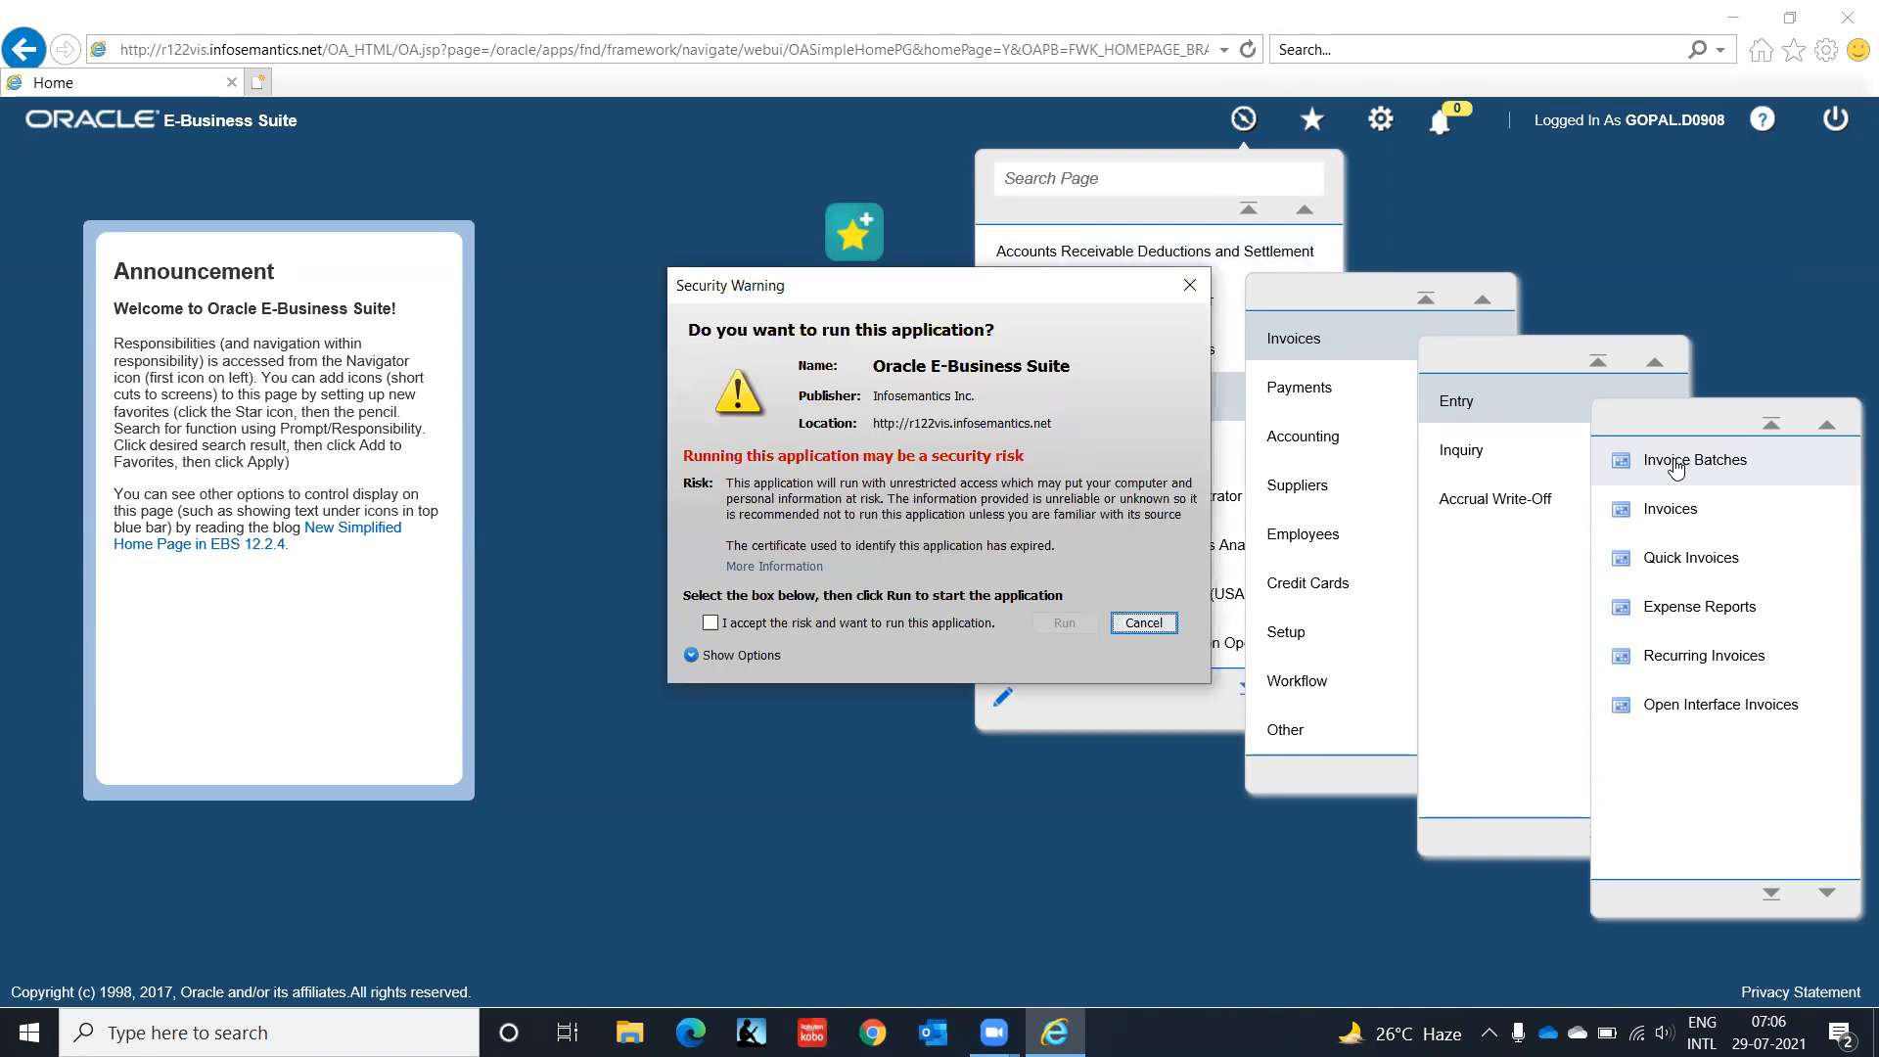
Step: Accept the security risk and run the Oracle E-Business Suite application
{"action": "left_click", "coordinate": [803, 623]}
{"action": "left_click", "coordinate": [1065, 623]}
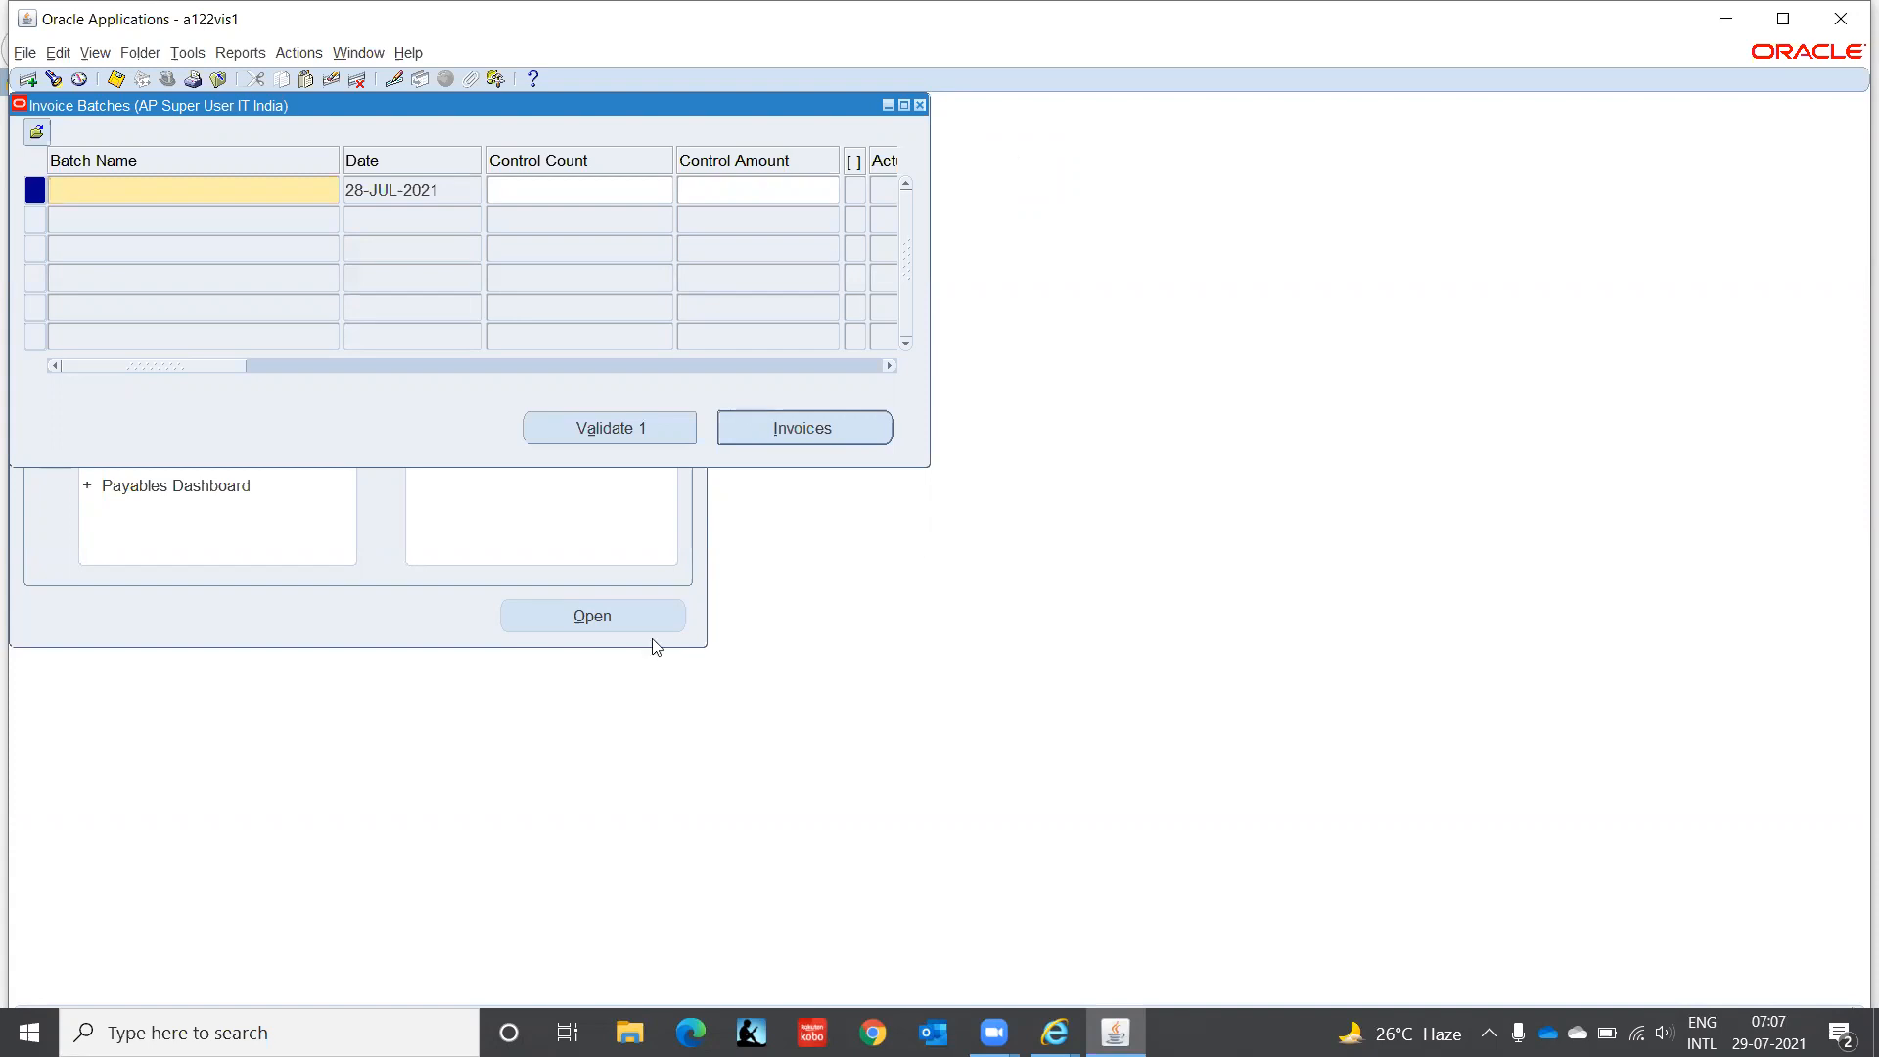
{"action": "mouse_move", "coordinate": [994, 1033]}
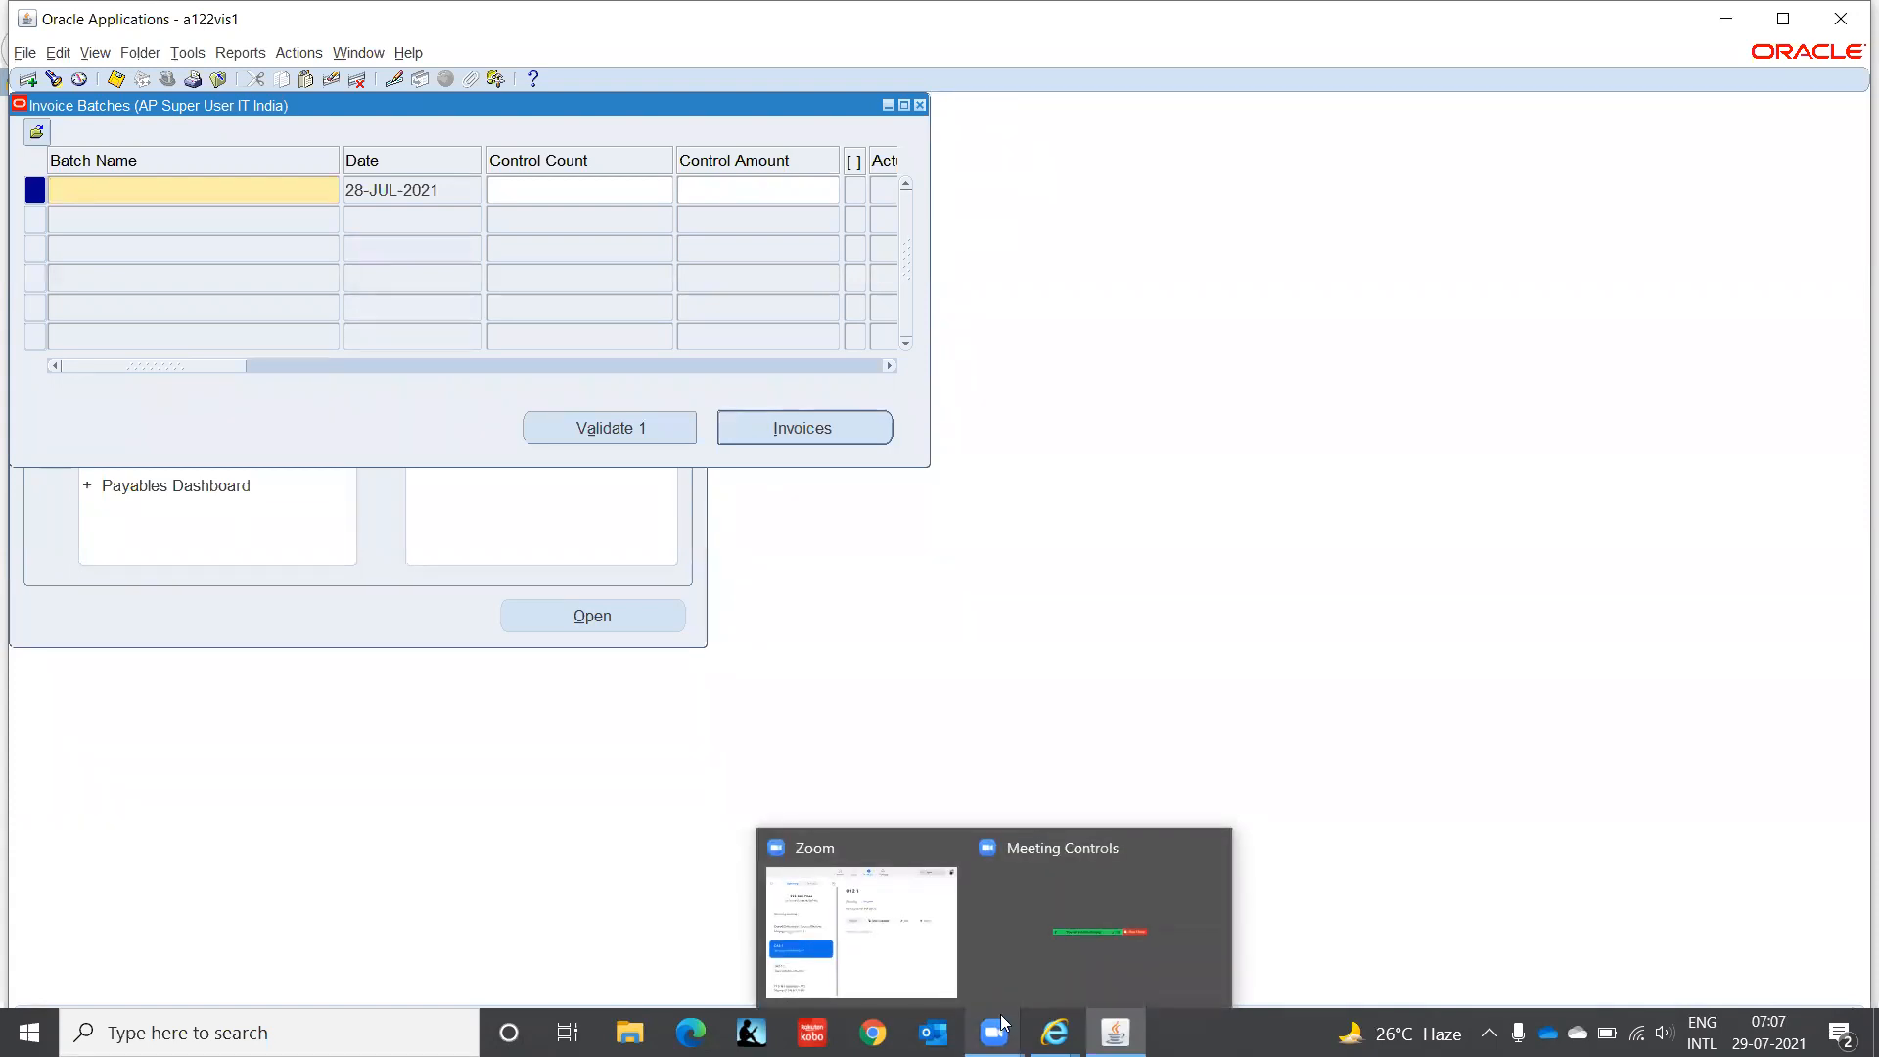
{"action": "left_click", "coordinate": [1020, 918]}
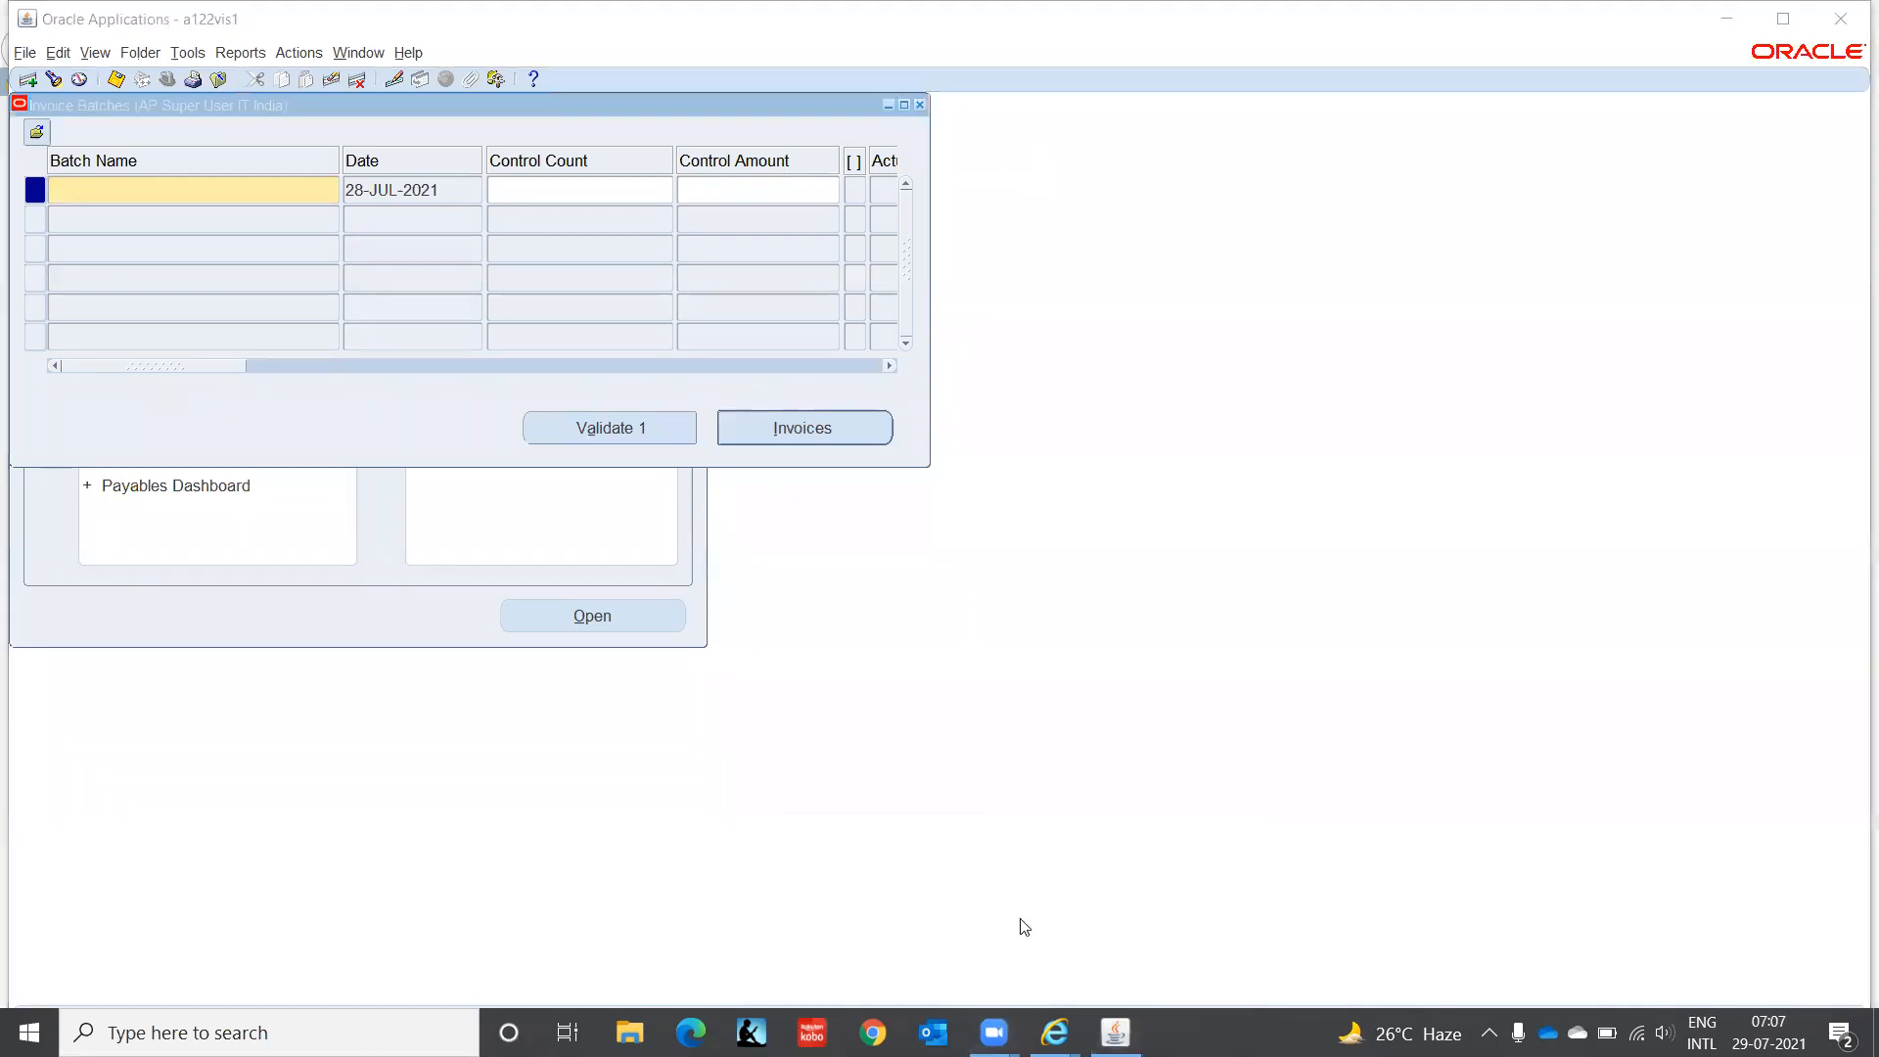
Step: Query the invoice batch named Hardware and open its invoices
{"action": "mouse_move", "coordinate": [996, 1032]}
{"action": "left_click", "coordinate": [188, 186]}
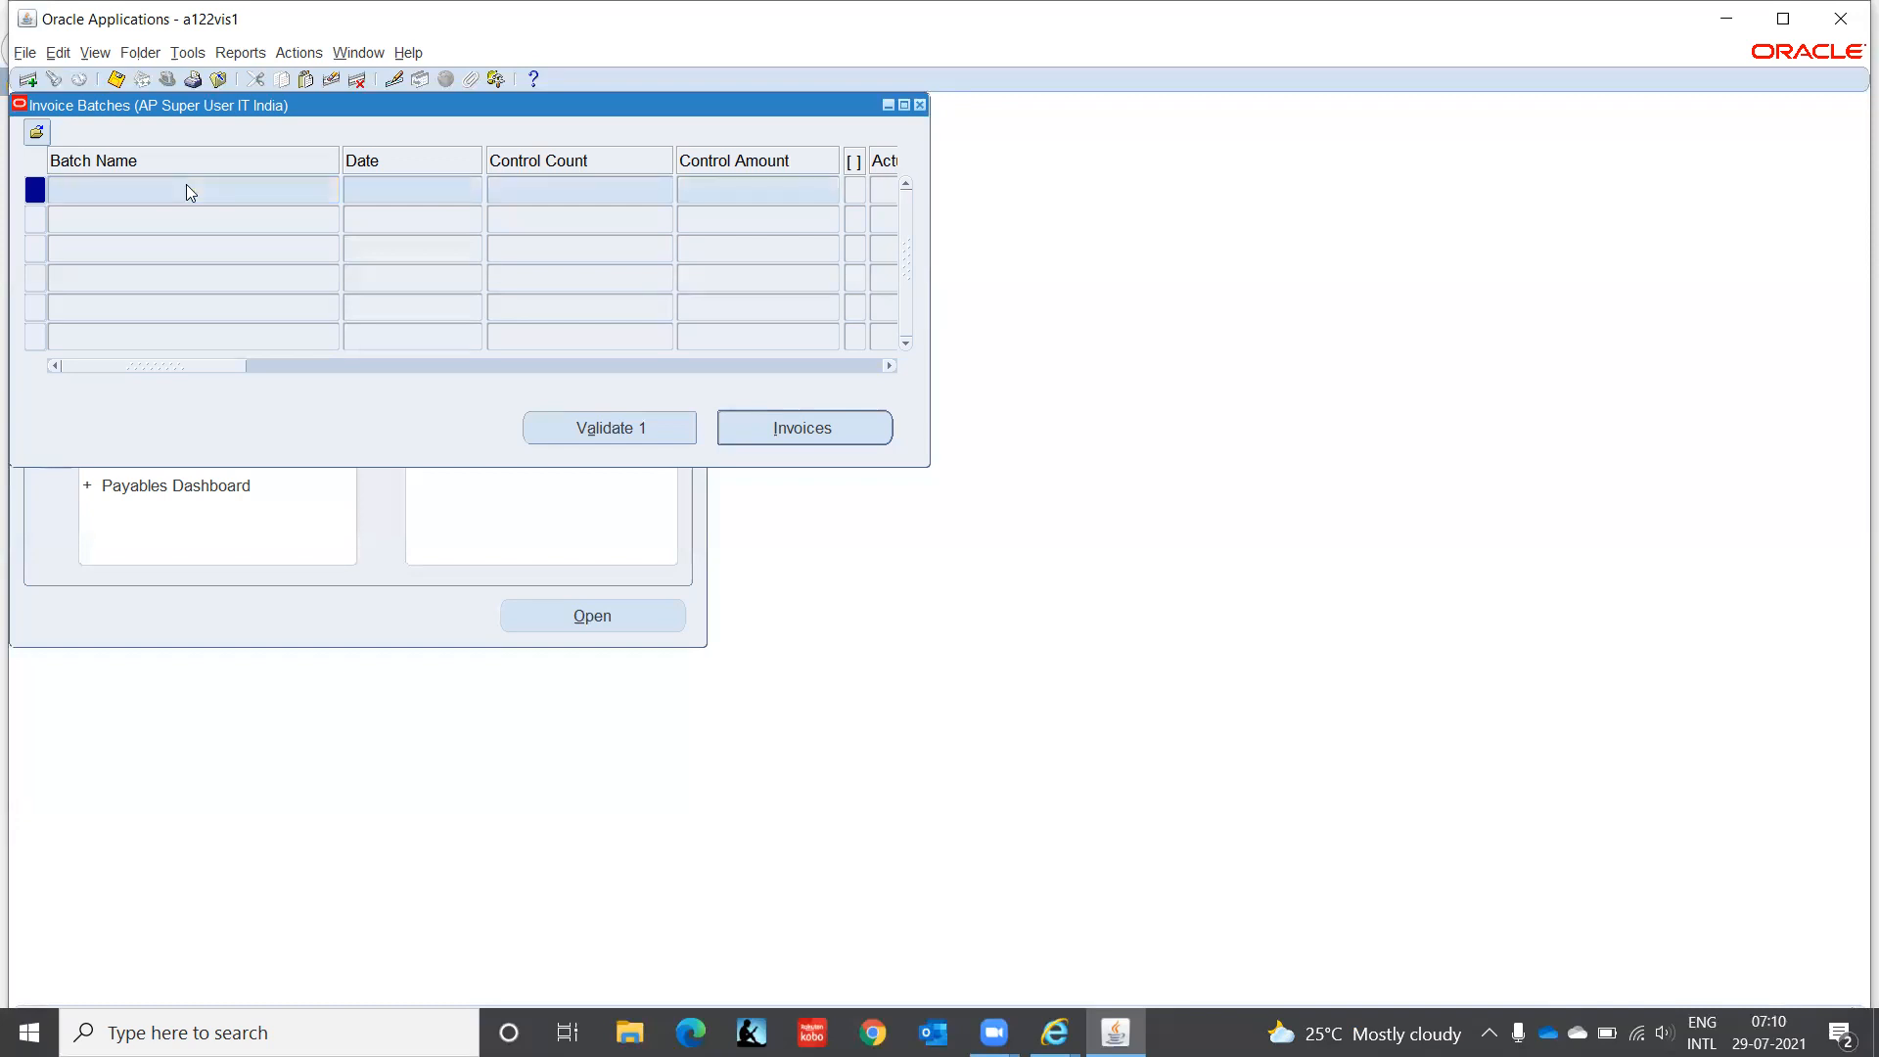
{"action": "type", "text": "Hardware"}
{"action": "key", "text": "ctrl+F11"}
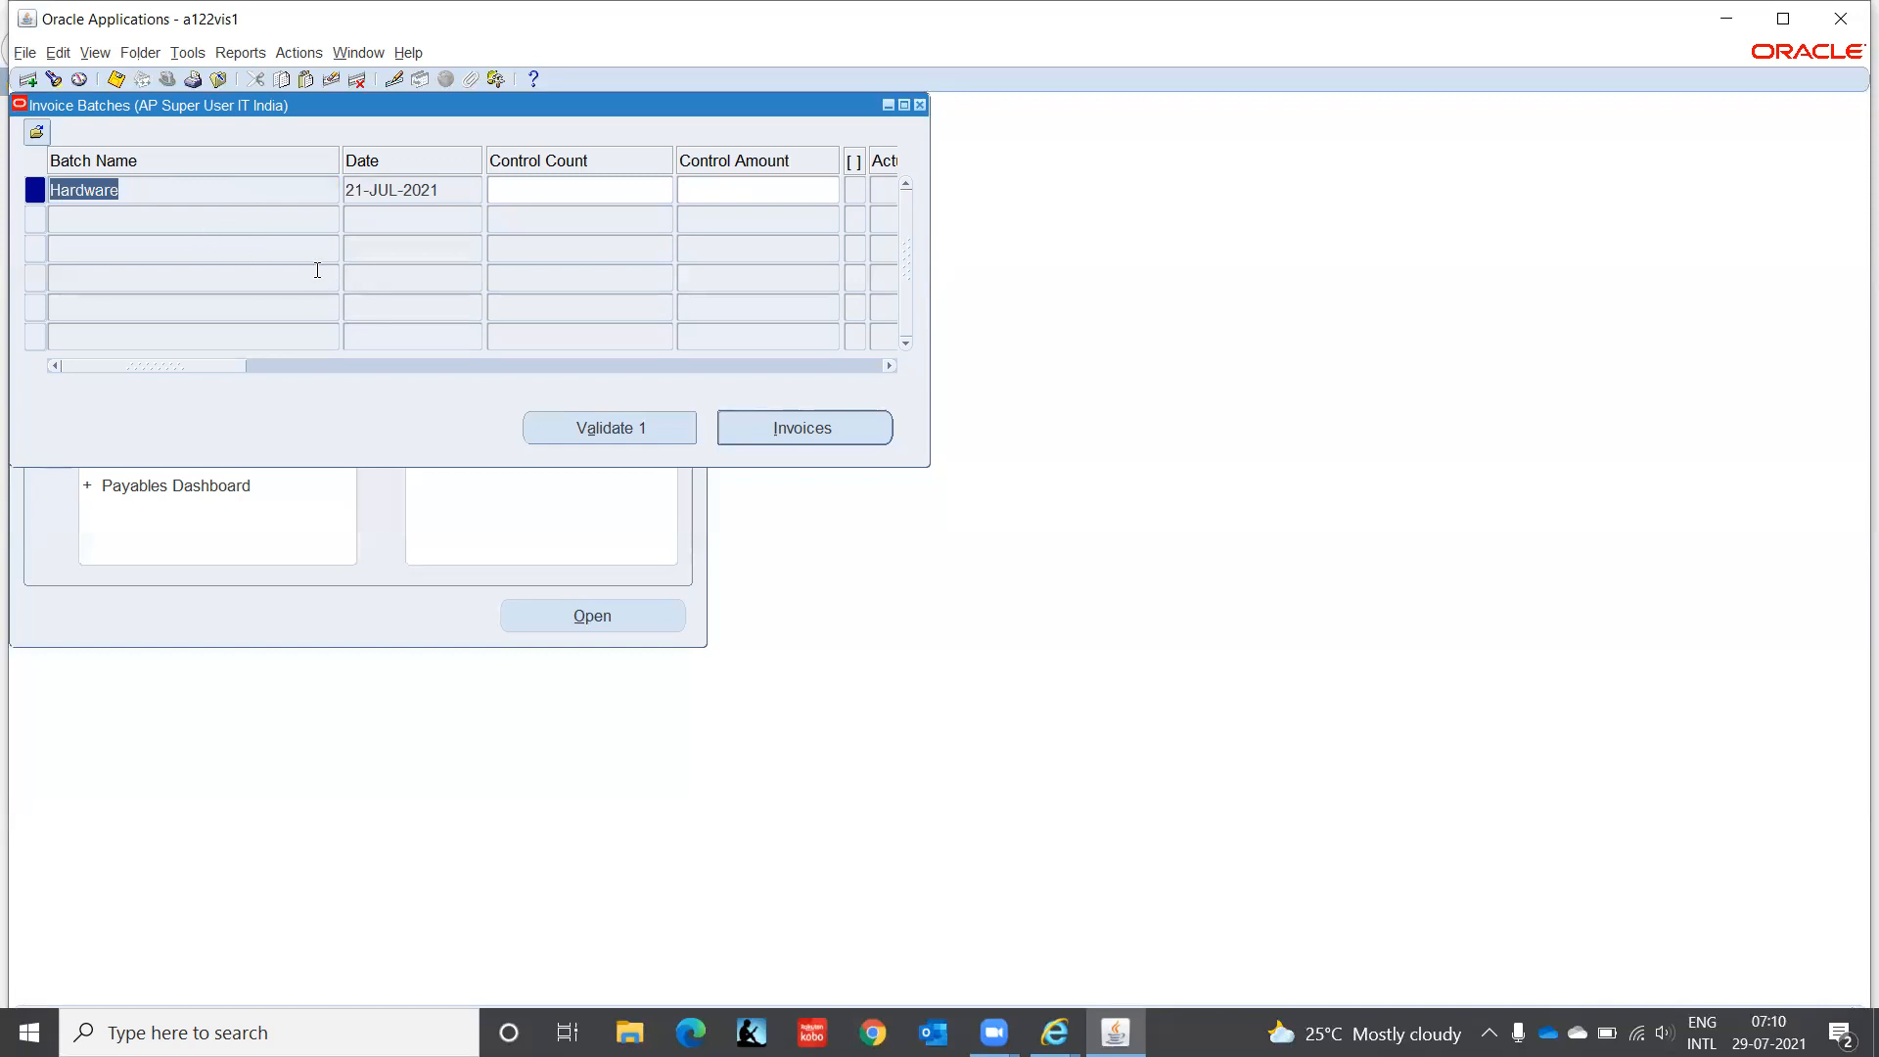
{"action": "left_click", "coordinate": [842, 435]}
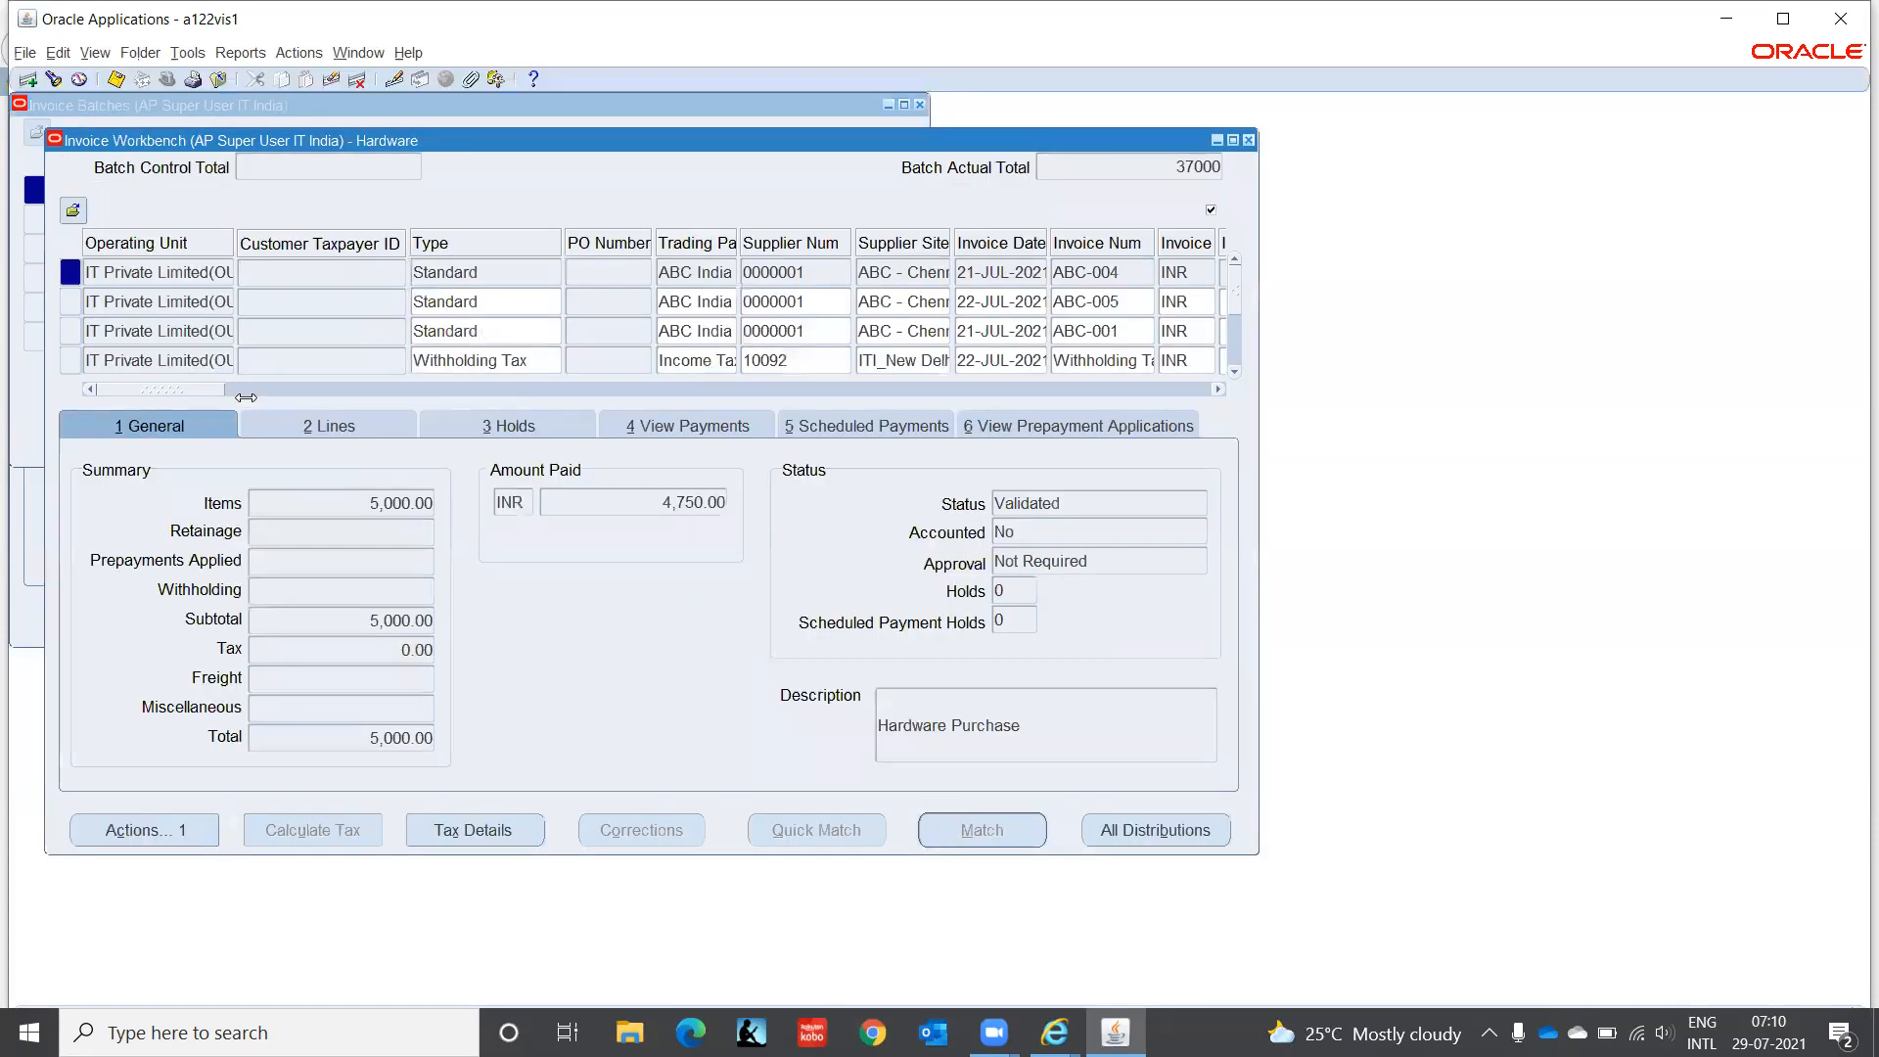
Step: Start a new invoice row after the batch's last invoice and set its type to Prepayment
{"action": "left_click", "coordinate": [515, 360]}
{"action": "key", "text": "Down"}
{"action": "key", "text": "Down"}
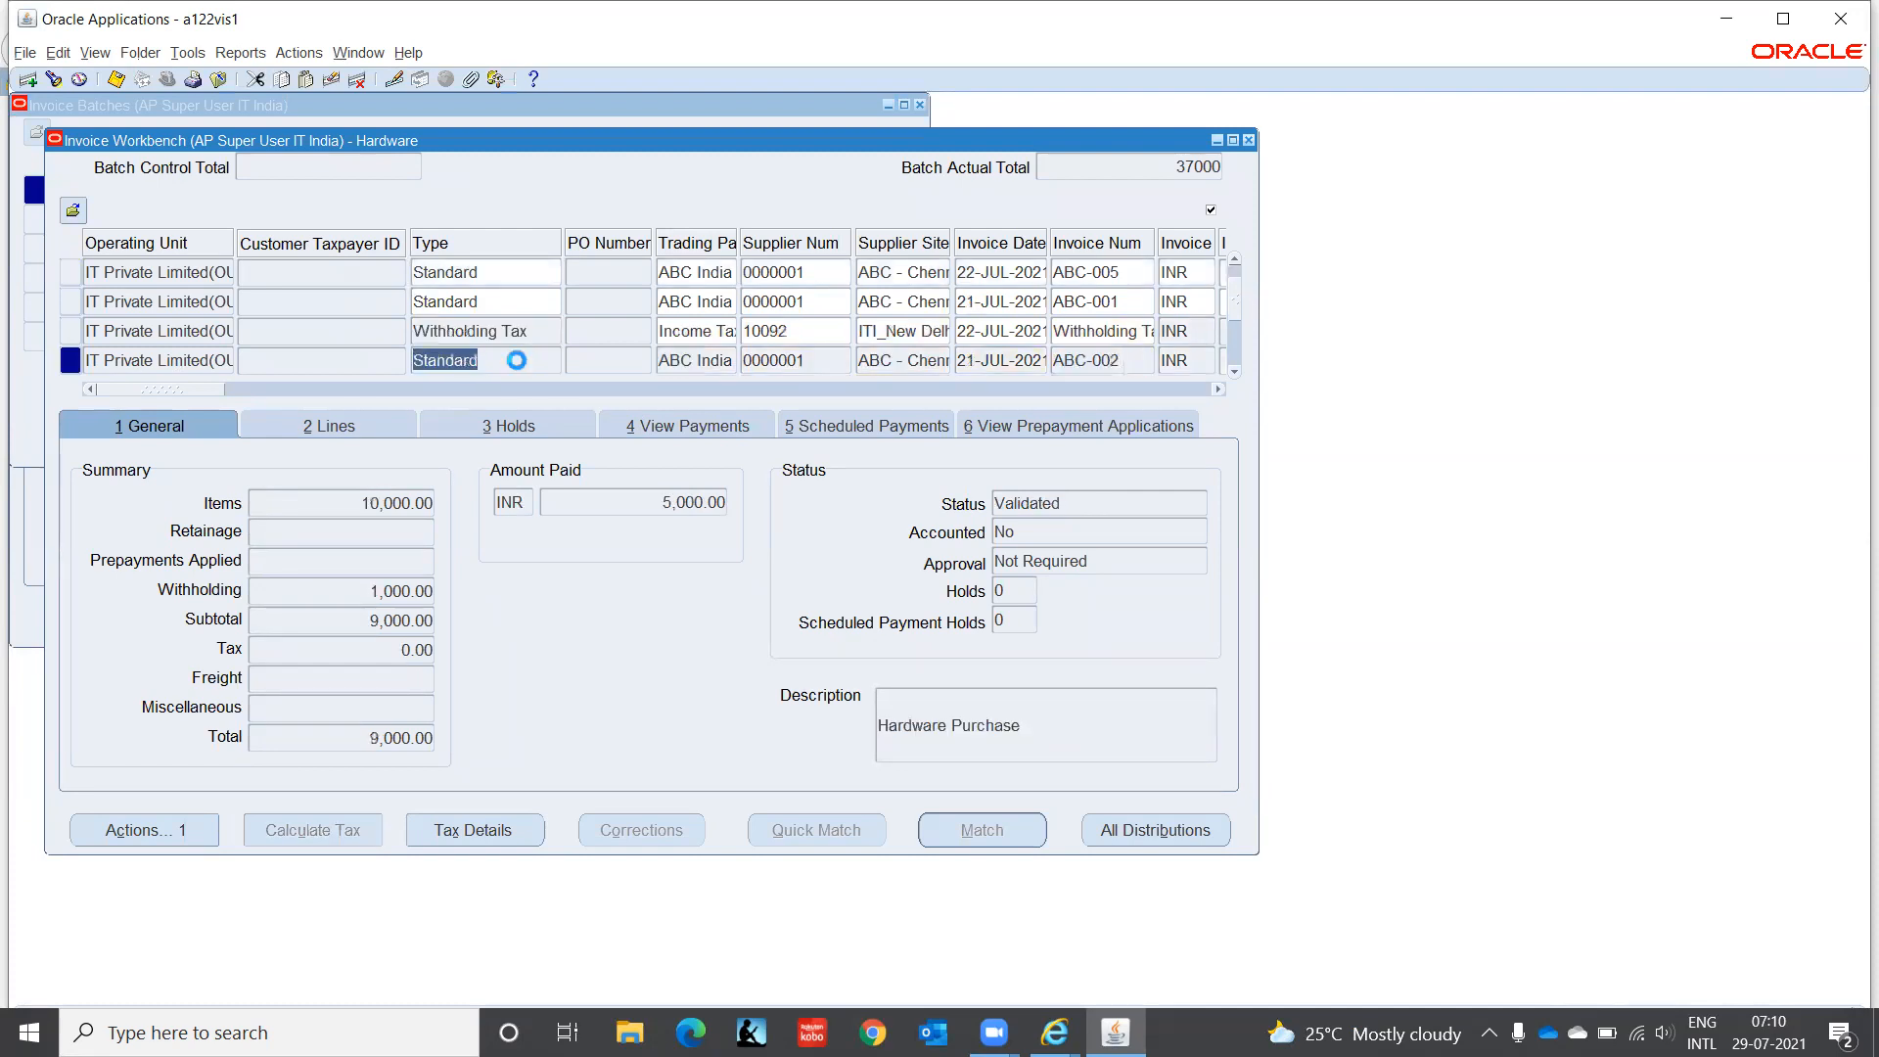
{"action": "key", "text": "Down"}
{"action": "key", "text": "Down"}
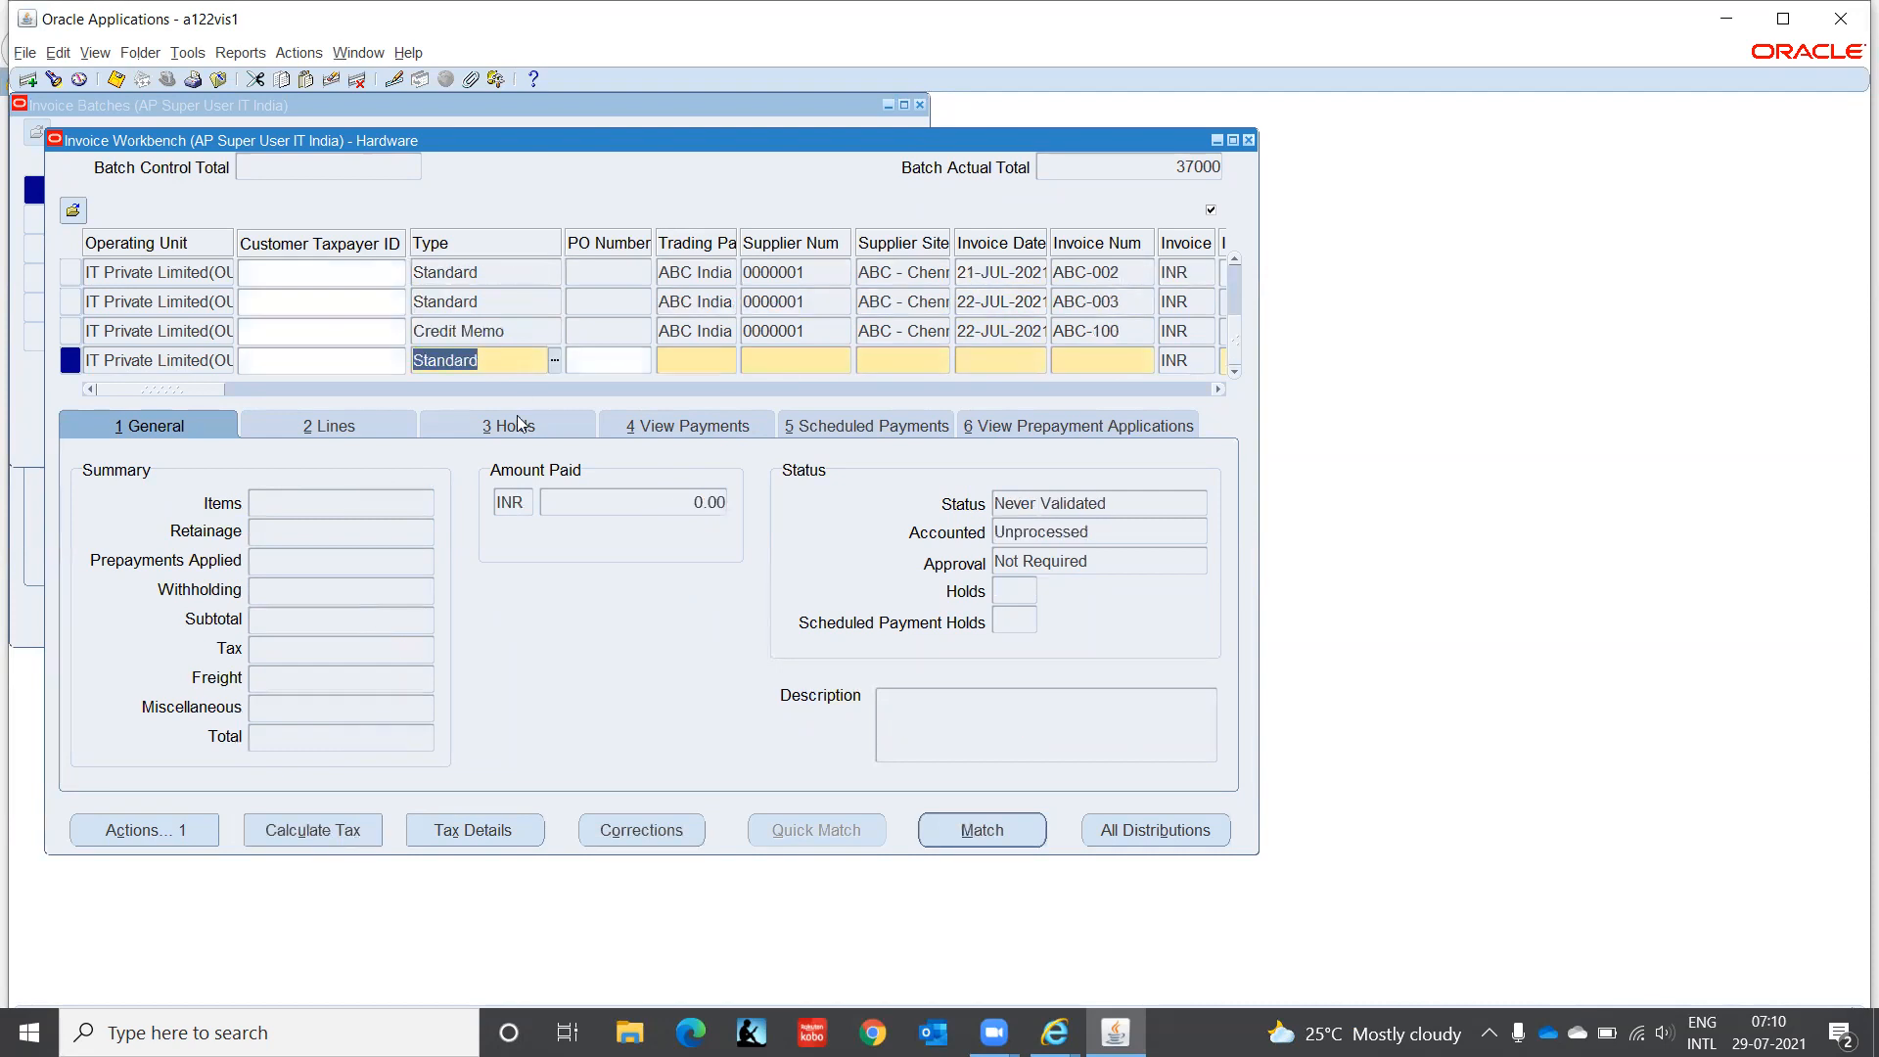
{"action": "left_click", "coordinate": [555, 363]}
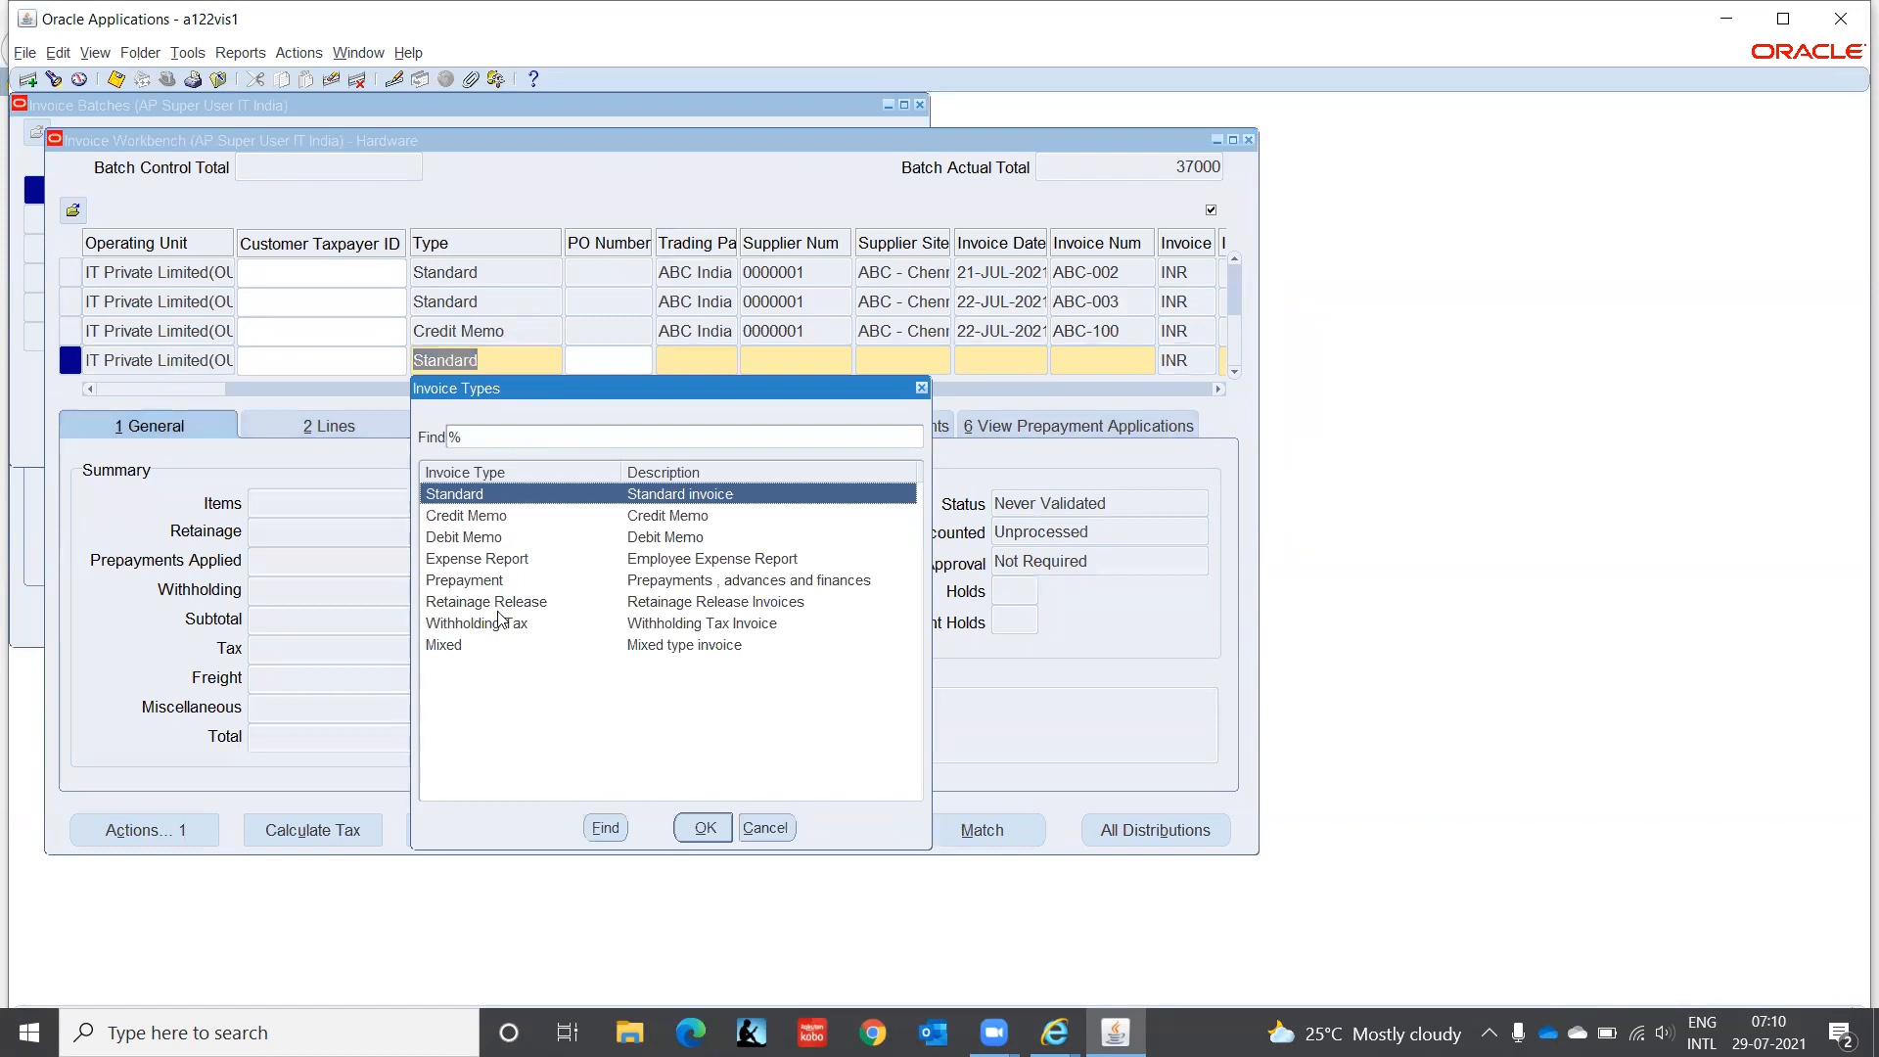
{"action": "left_click", "coordinate": [489, 583]}
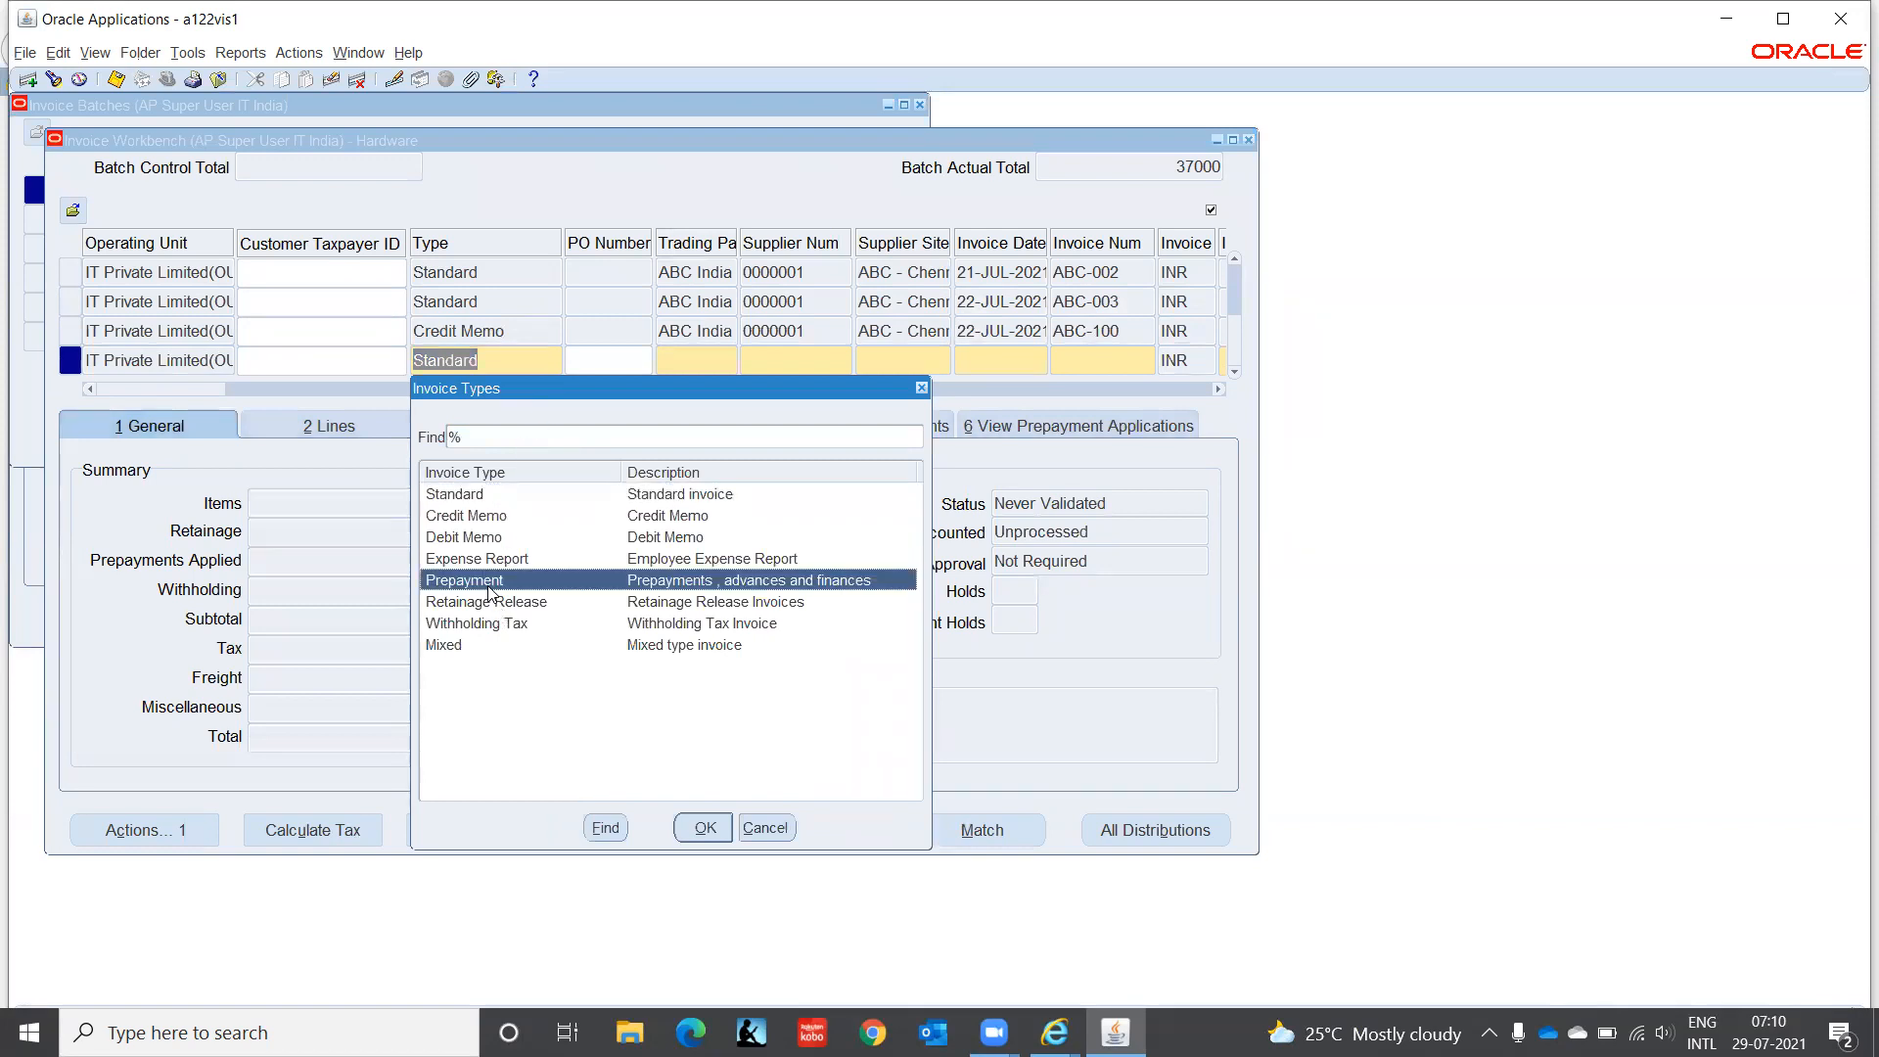
{"action": "left_click", "coordinate": [705, 829]}
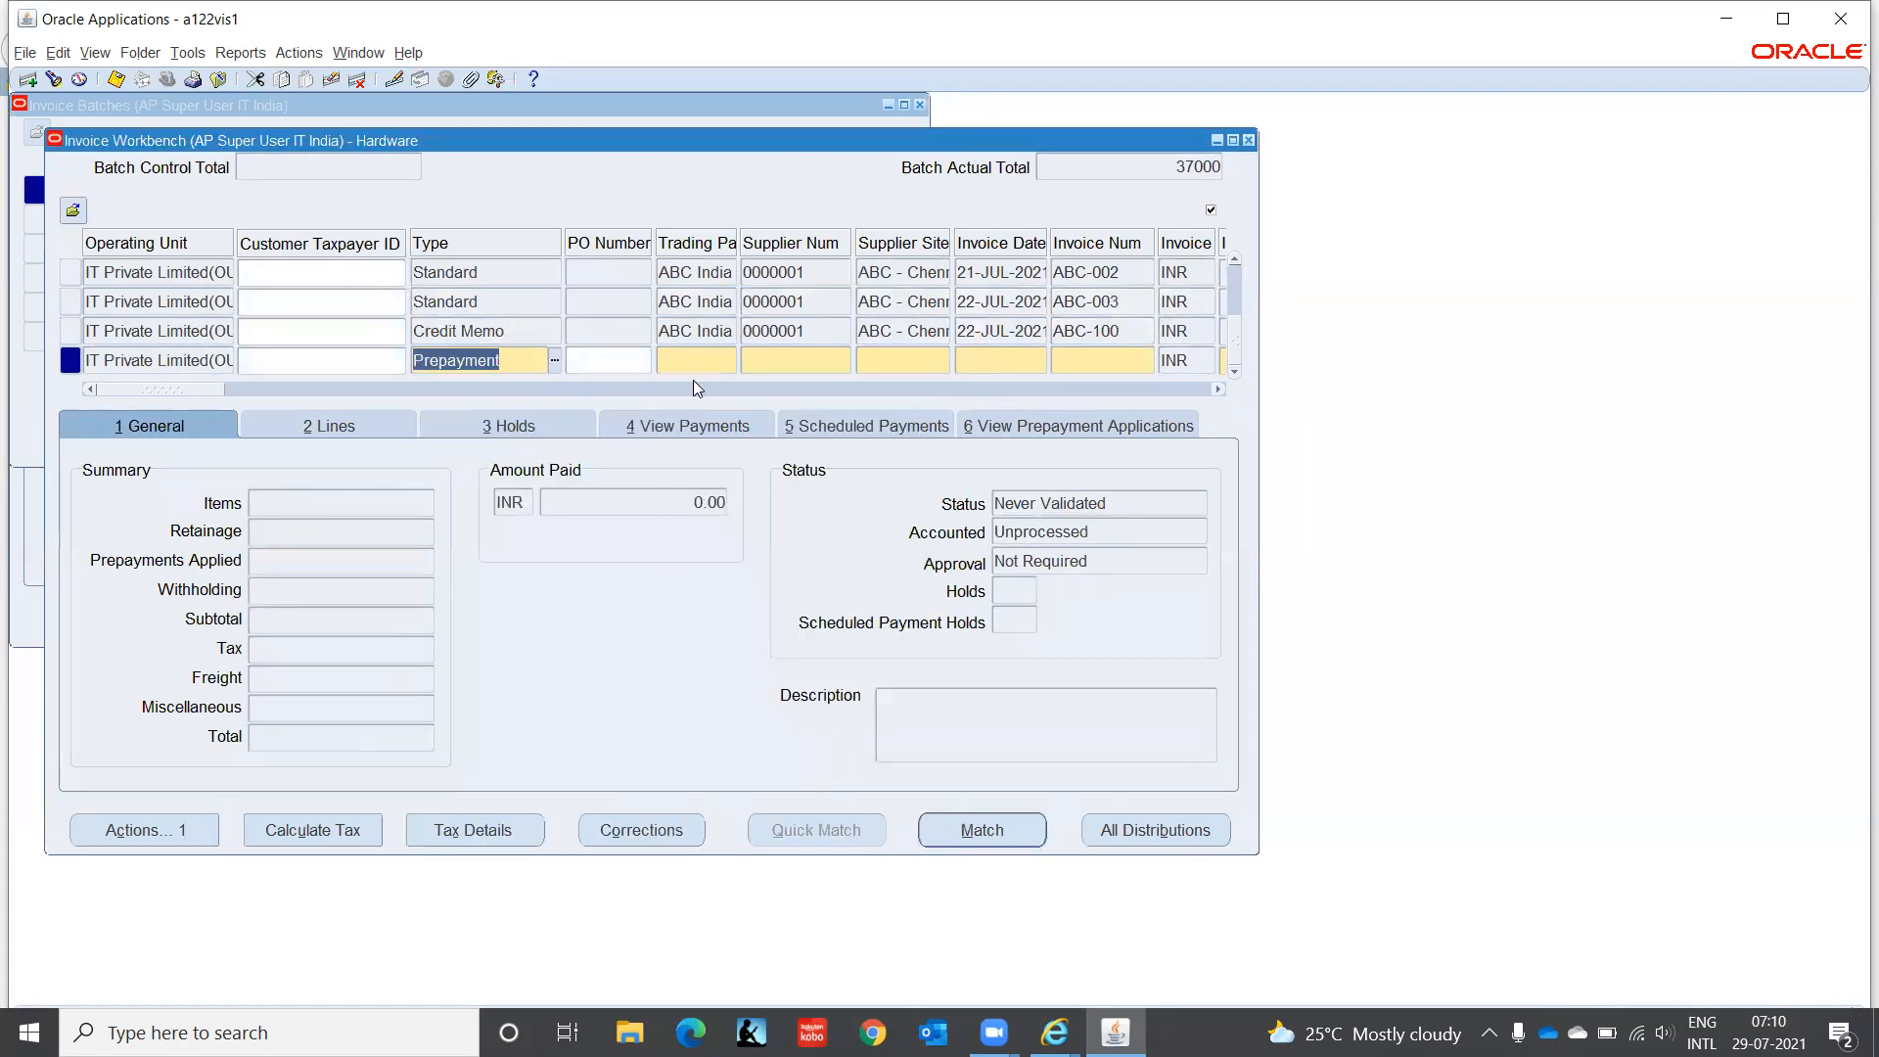
Step: Enter ABC India as the prepayment invoice's trading partner, with its supplier number and site filled in
{"action": "left_click", "coordinate": [688, 358]}
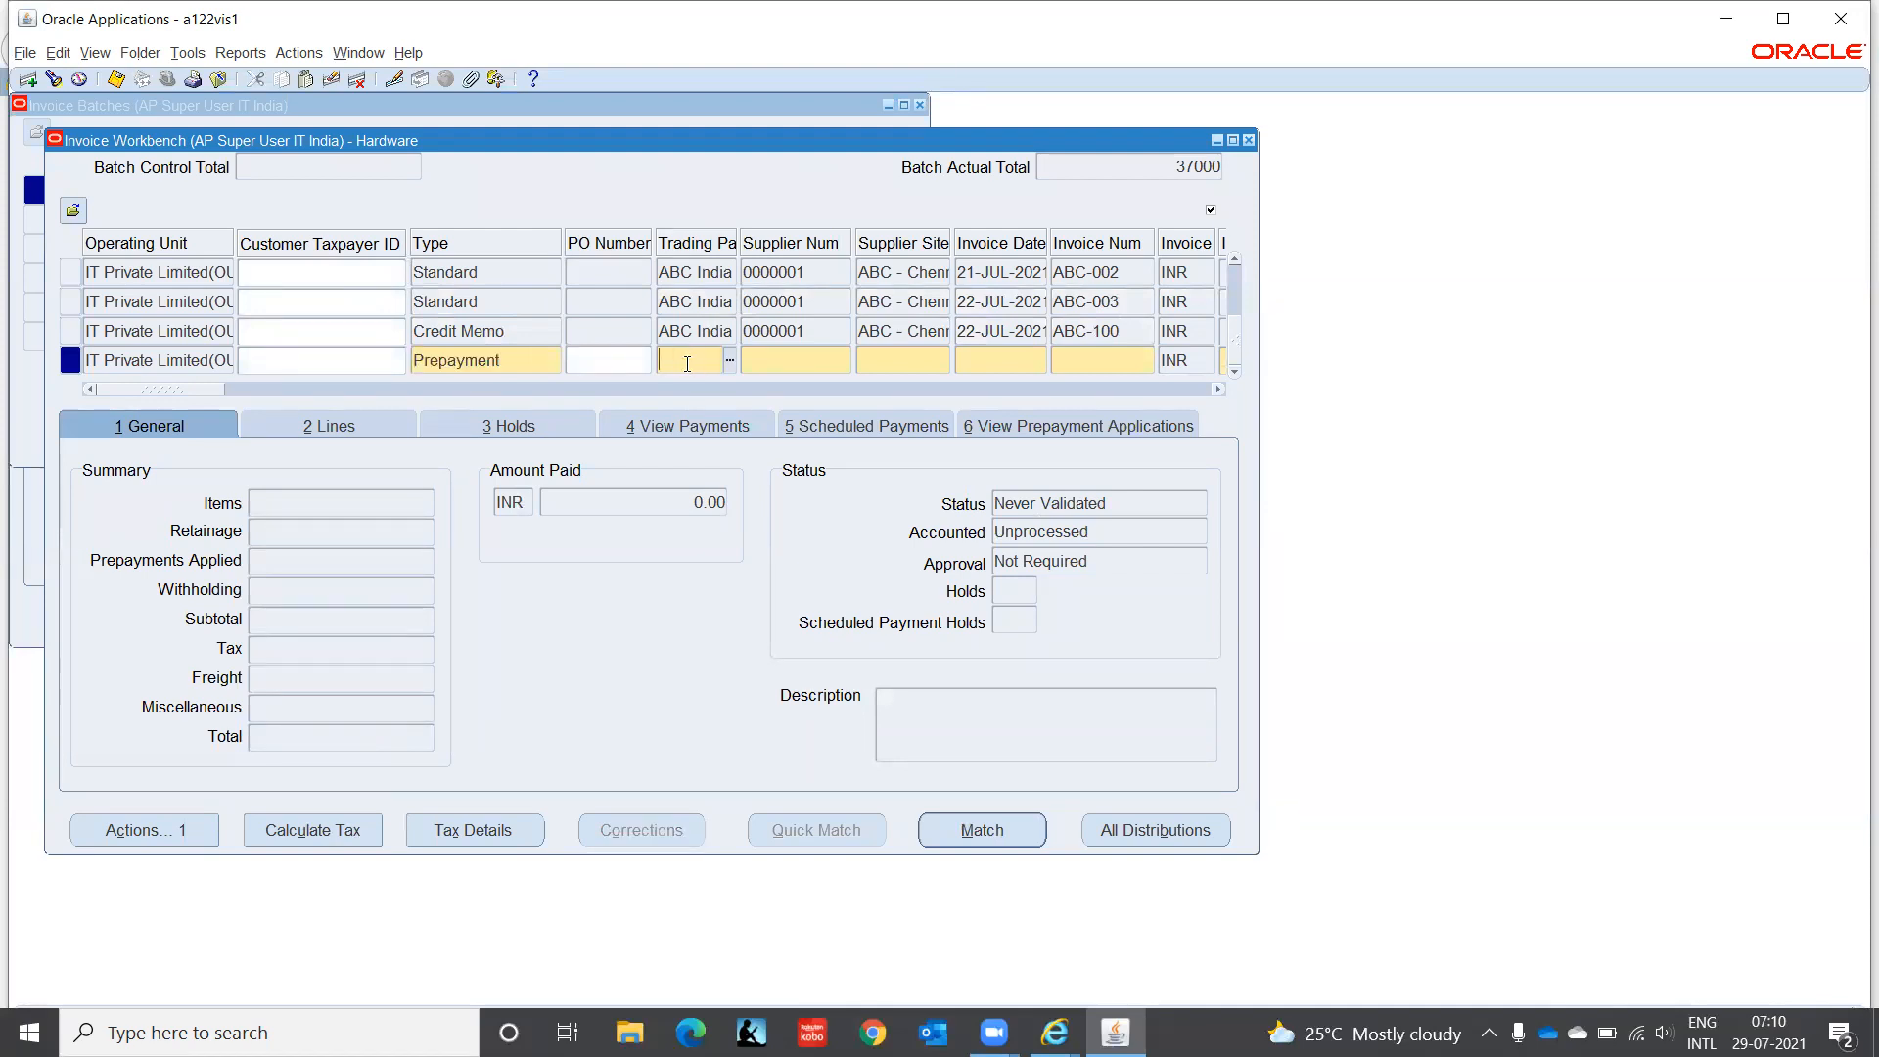
{"action": "key", "text": "Tab"}
{"action": "key", "text": "Tab"}
{"action": "key", "text": "Tab"}
Step: Set the prepayment's invoice date to 29-JUL-2021 and accept the future date
{"action": "type", "text": "290"}
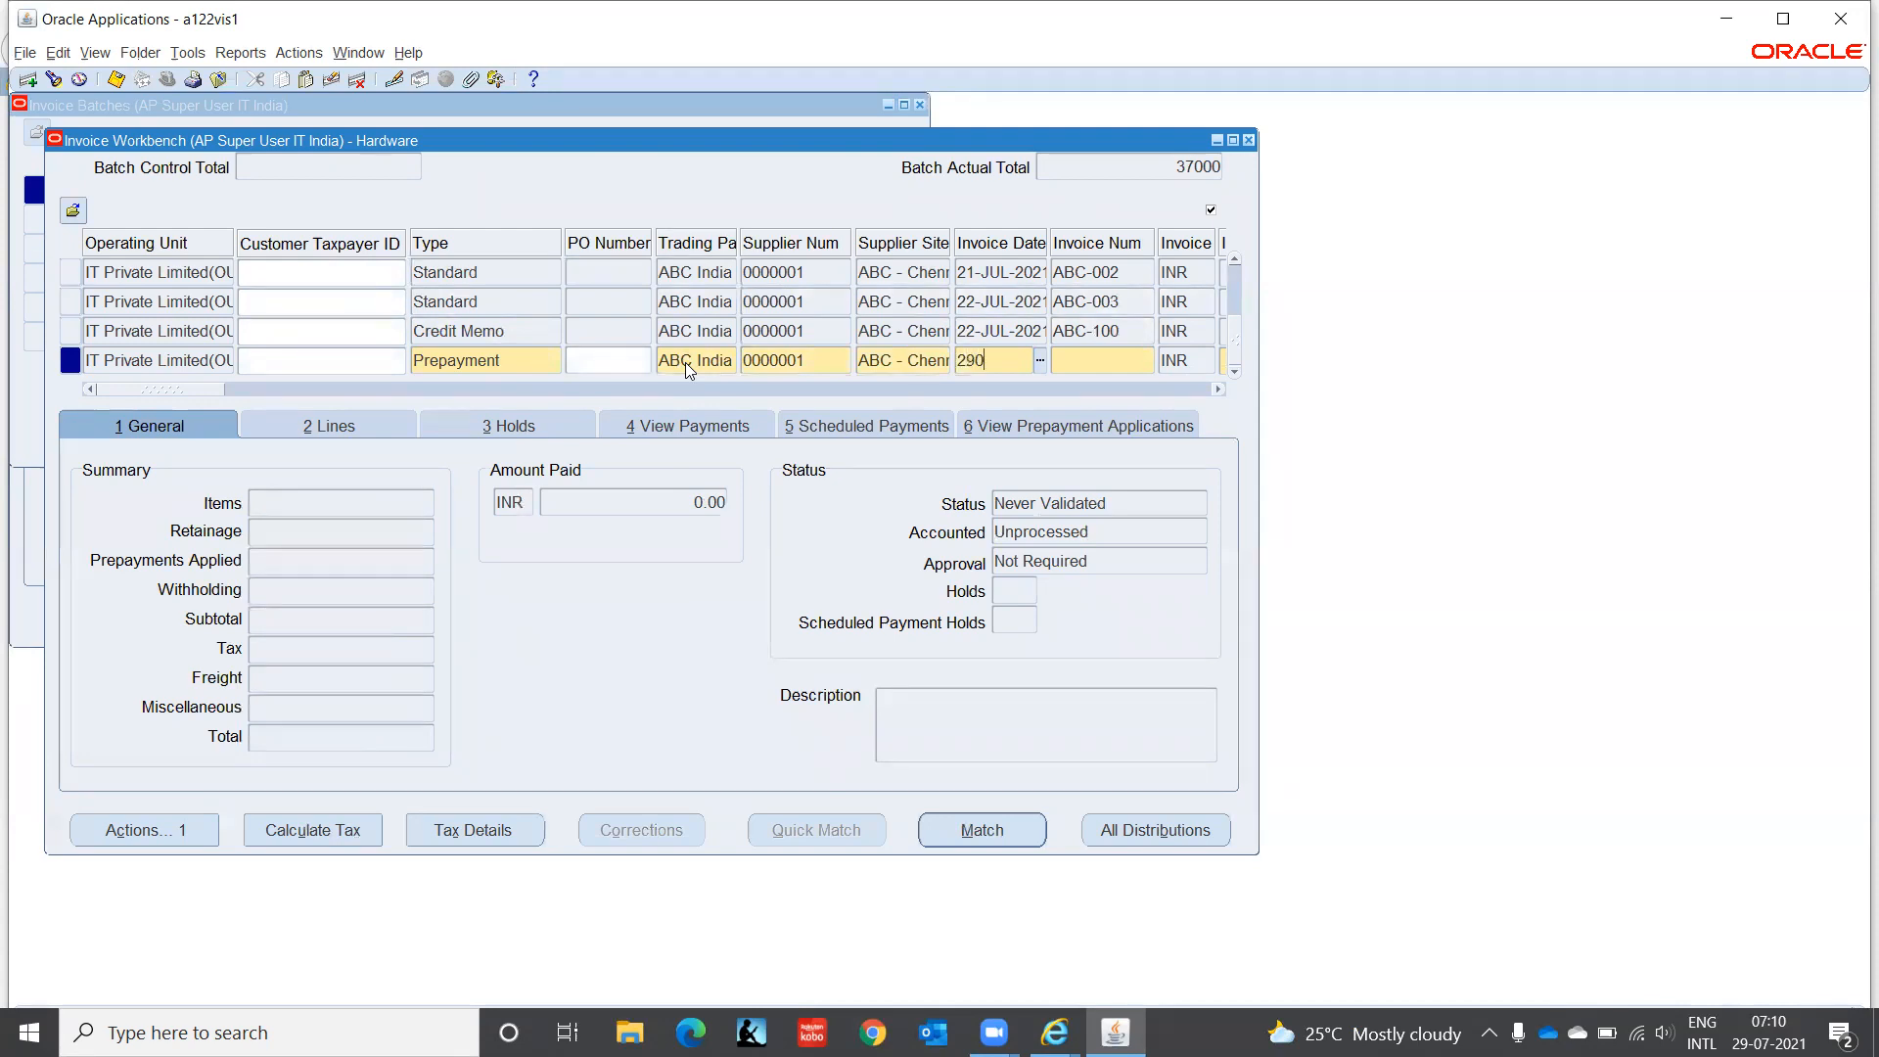
{"action": "type", "text": "720221"}
{"action": "key", "text": "BackSpace"}
{"action": "key", "text": "BackSpace"}
{"action": "type", "text": "1"}
{"action": "key", "text": "Tab"}
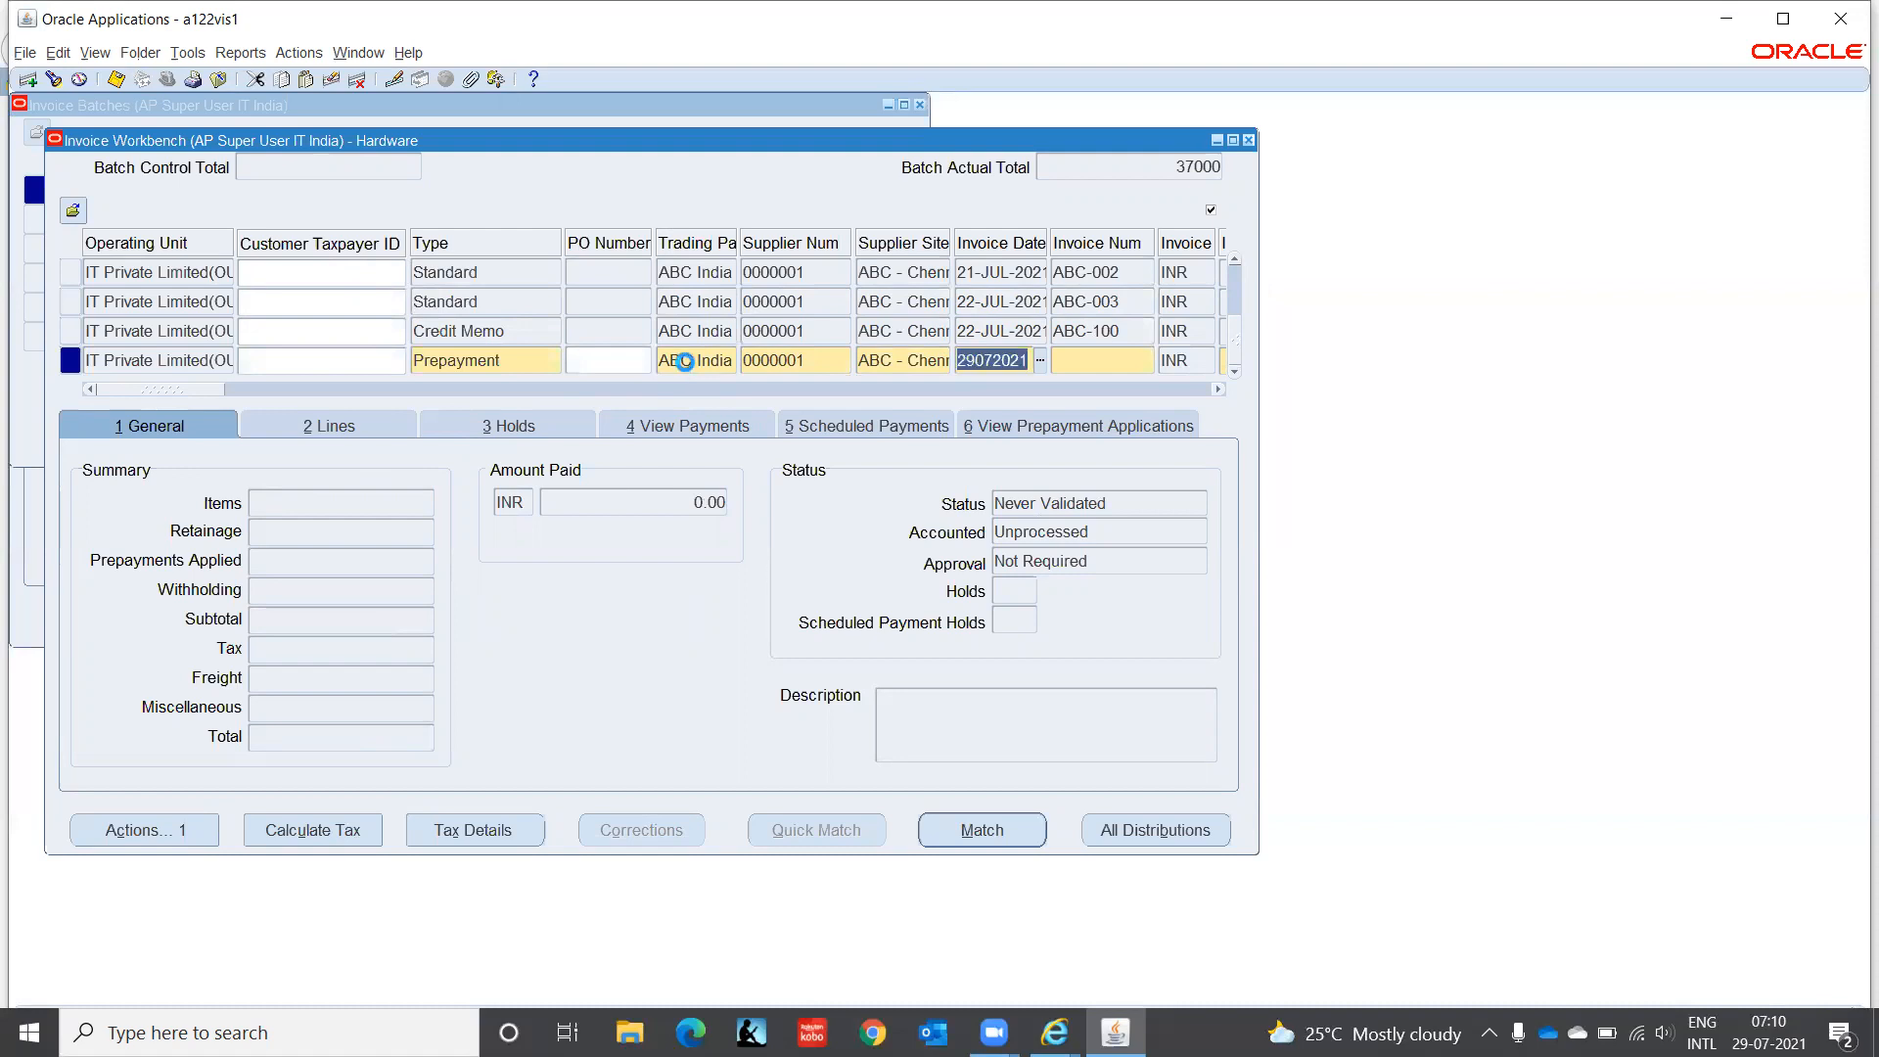
{"action": "key", "text": "Right"}
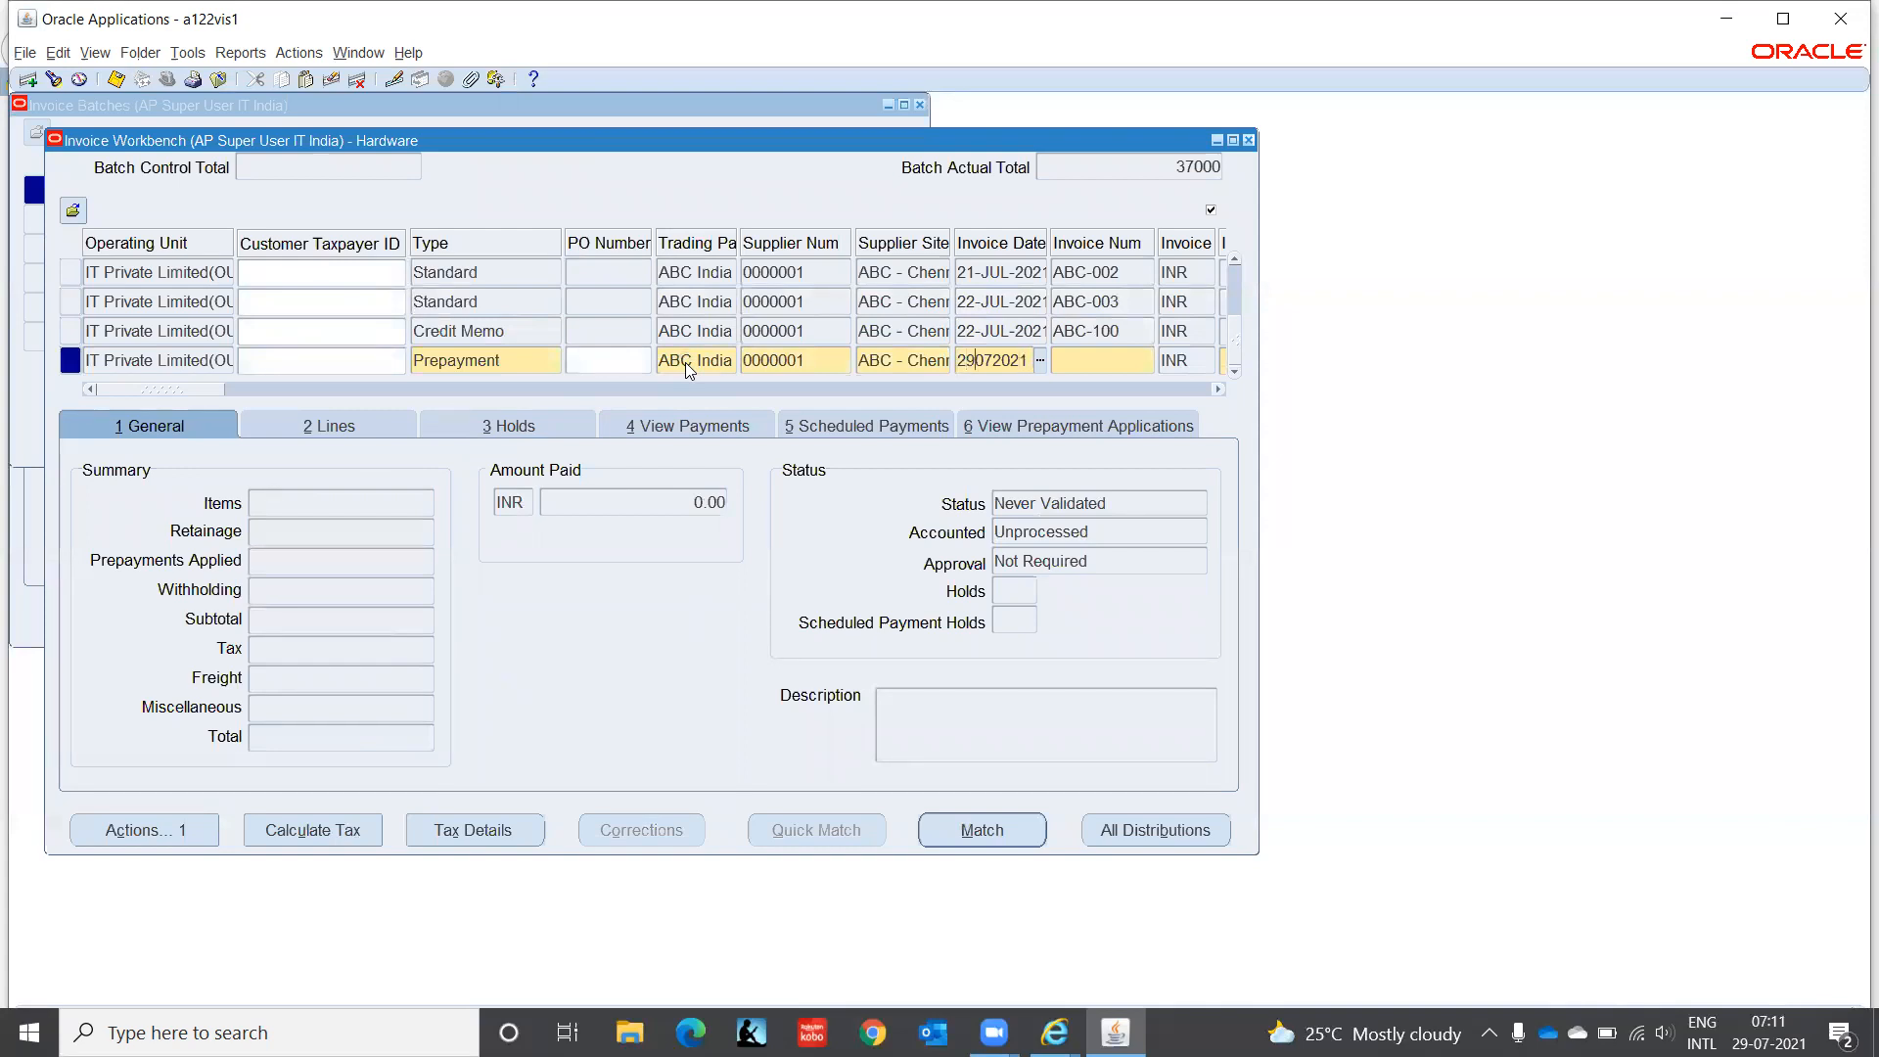
{"action": "key", "text": "Delete"}
{"action": "key", "text": "Delete"}
{"action": "type", "text": "JUL"}
{"action": "key", "text": "Tab"}
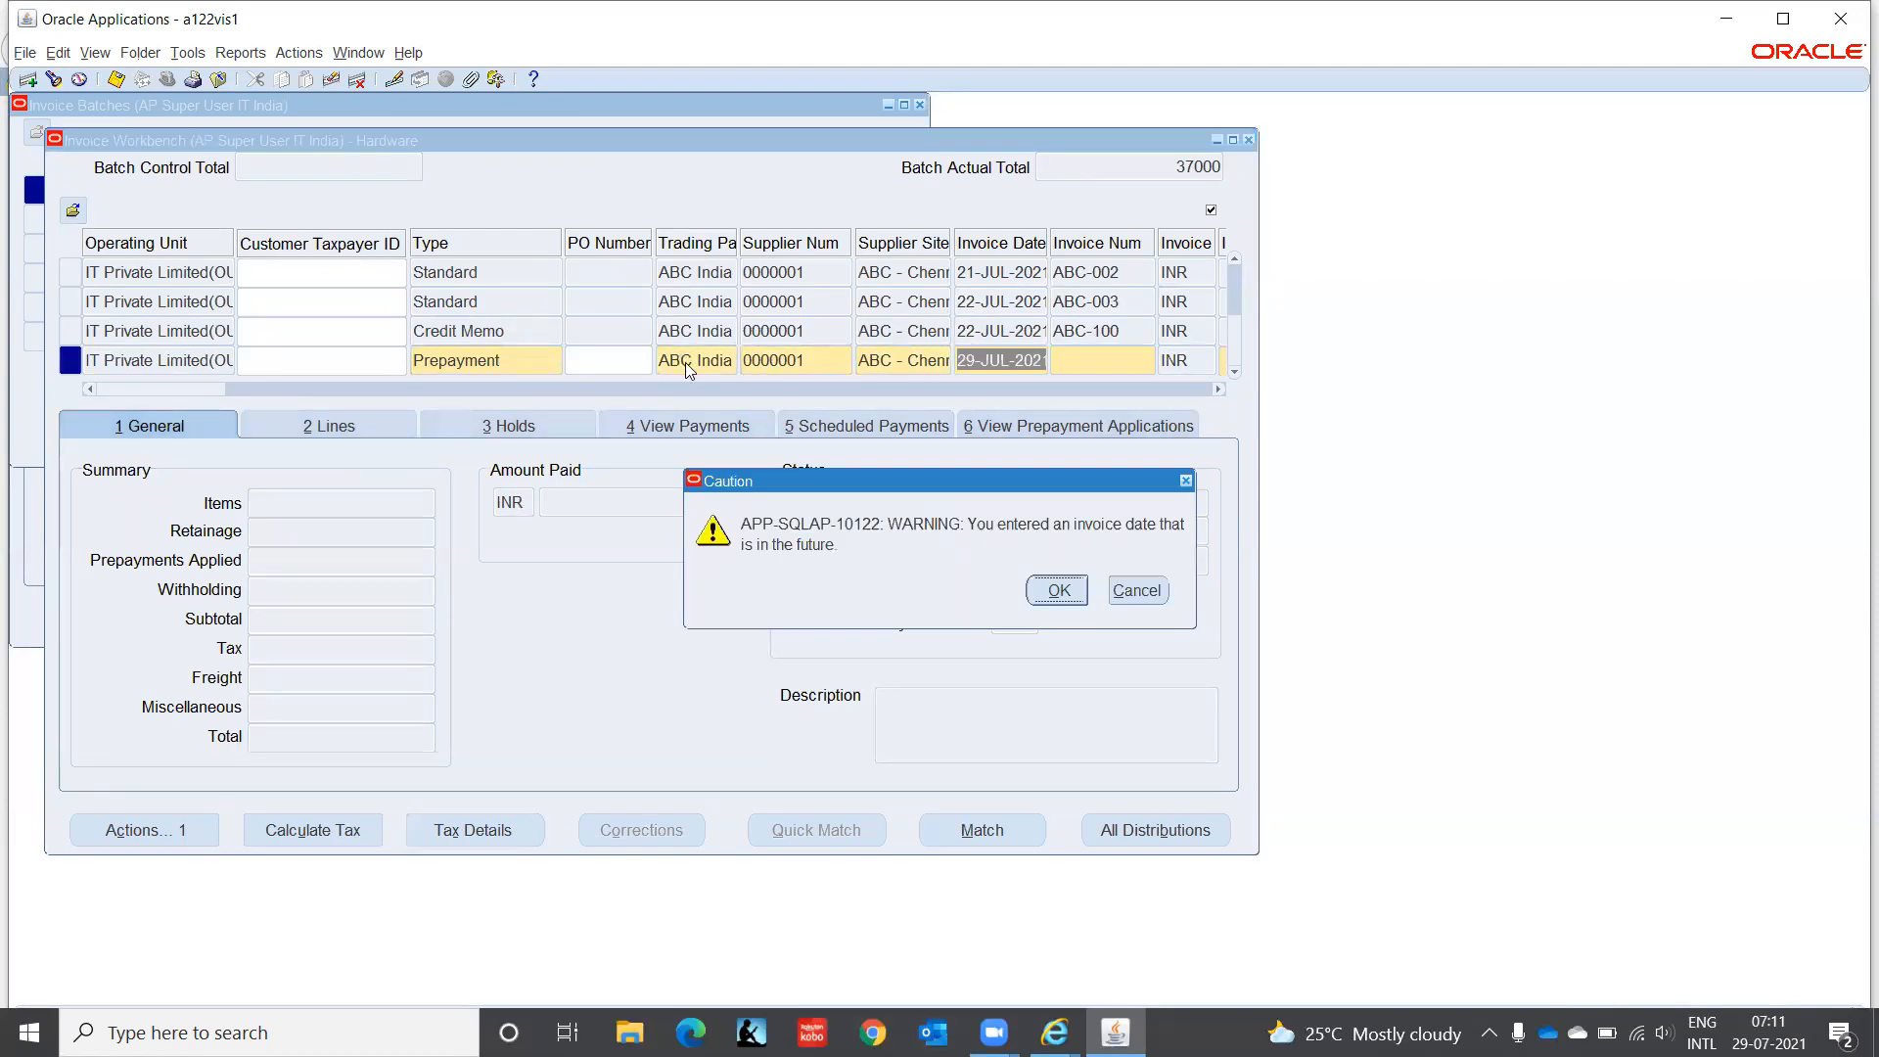
{"action": "key", "text": "Return"}
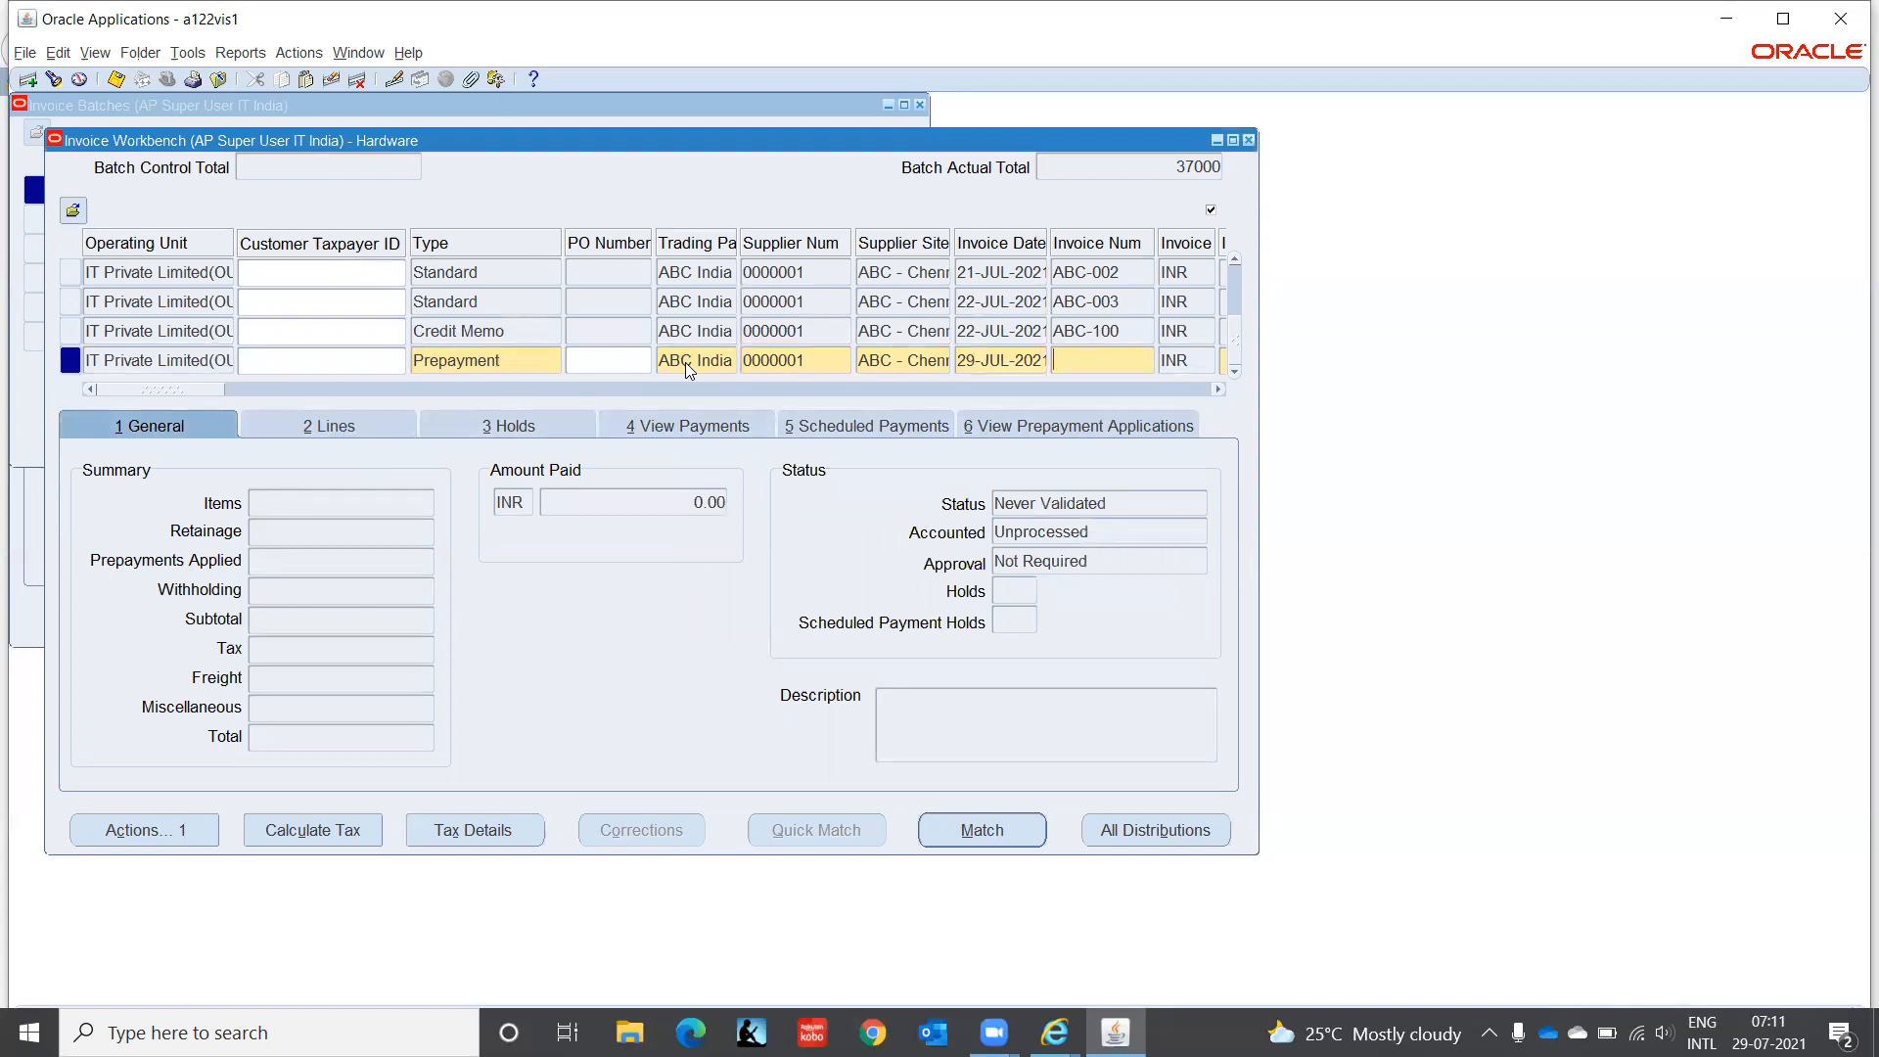
Step: Enter invoice number ABCP-001 and an invoice amount of 1,000 for the prepayment, keeping INR as the currency
{"action": "type", "text": "ABCP-001"}
{"action": "key", "text": "Tab"}
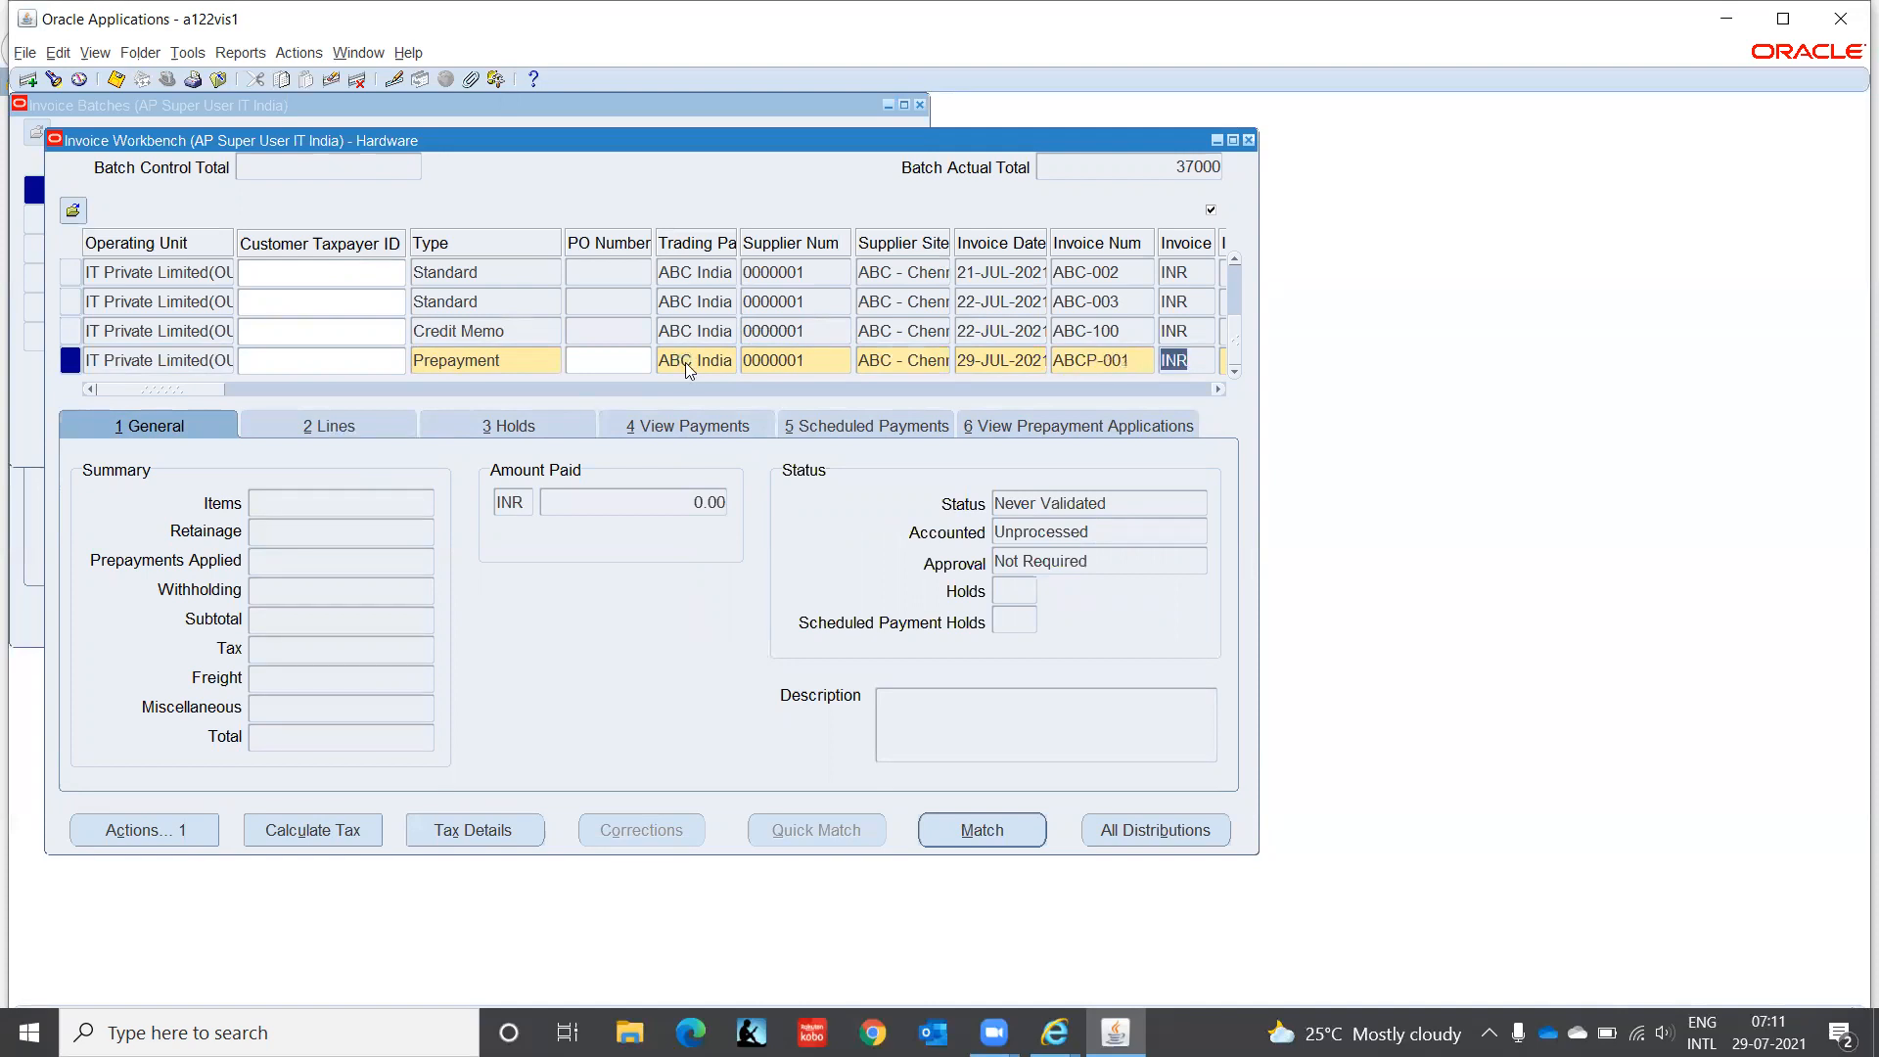
{"action": "key", "text": "Tab"}
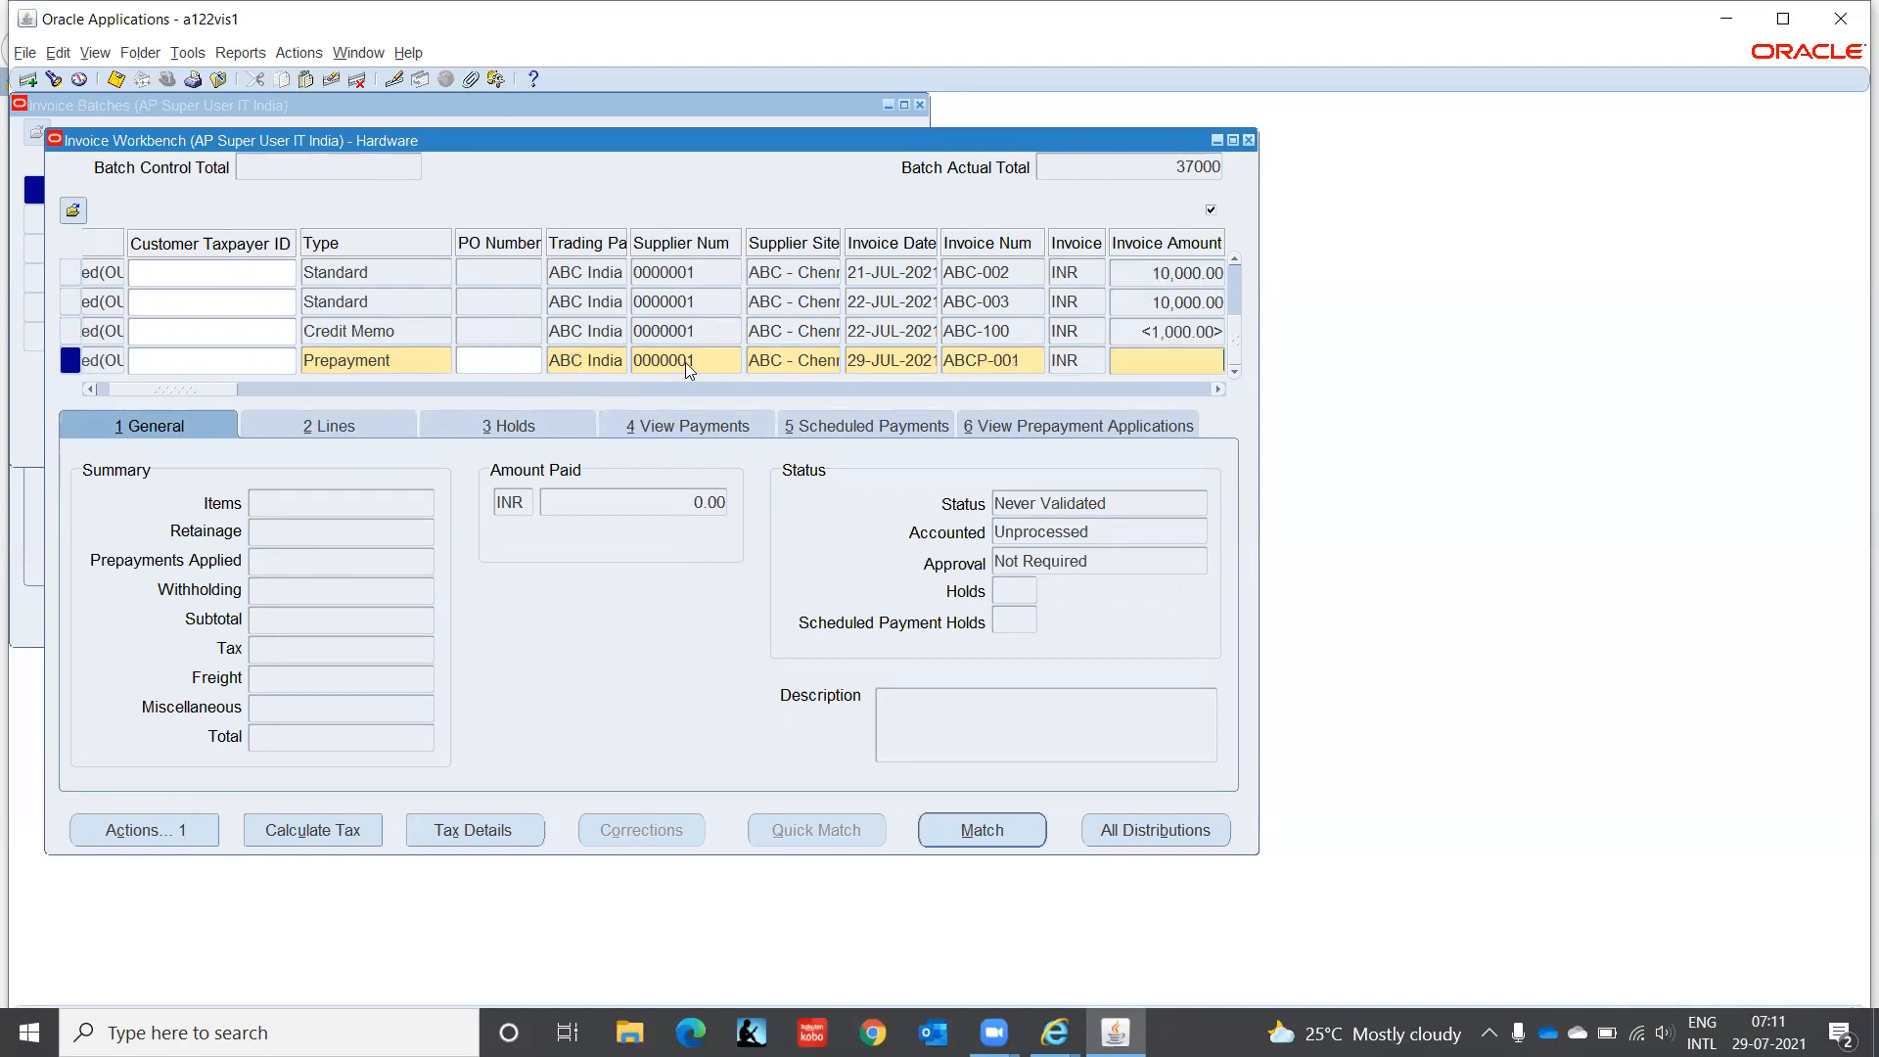
{"action": "type", "text": "1,000"}
{"action": "key", "text": "Tab"}
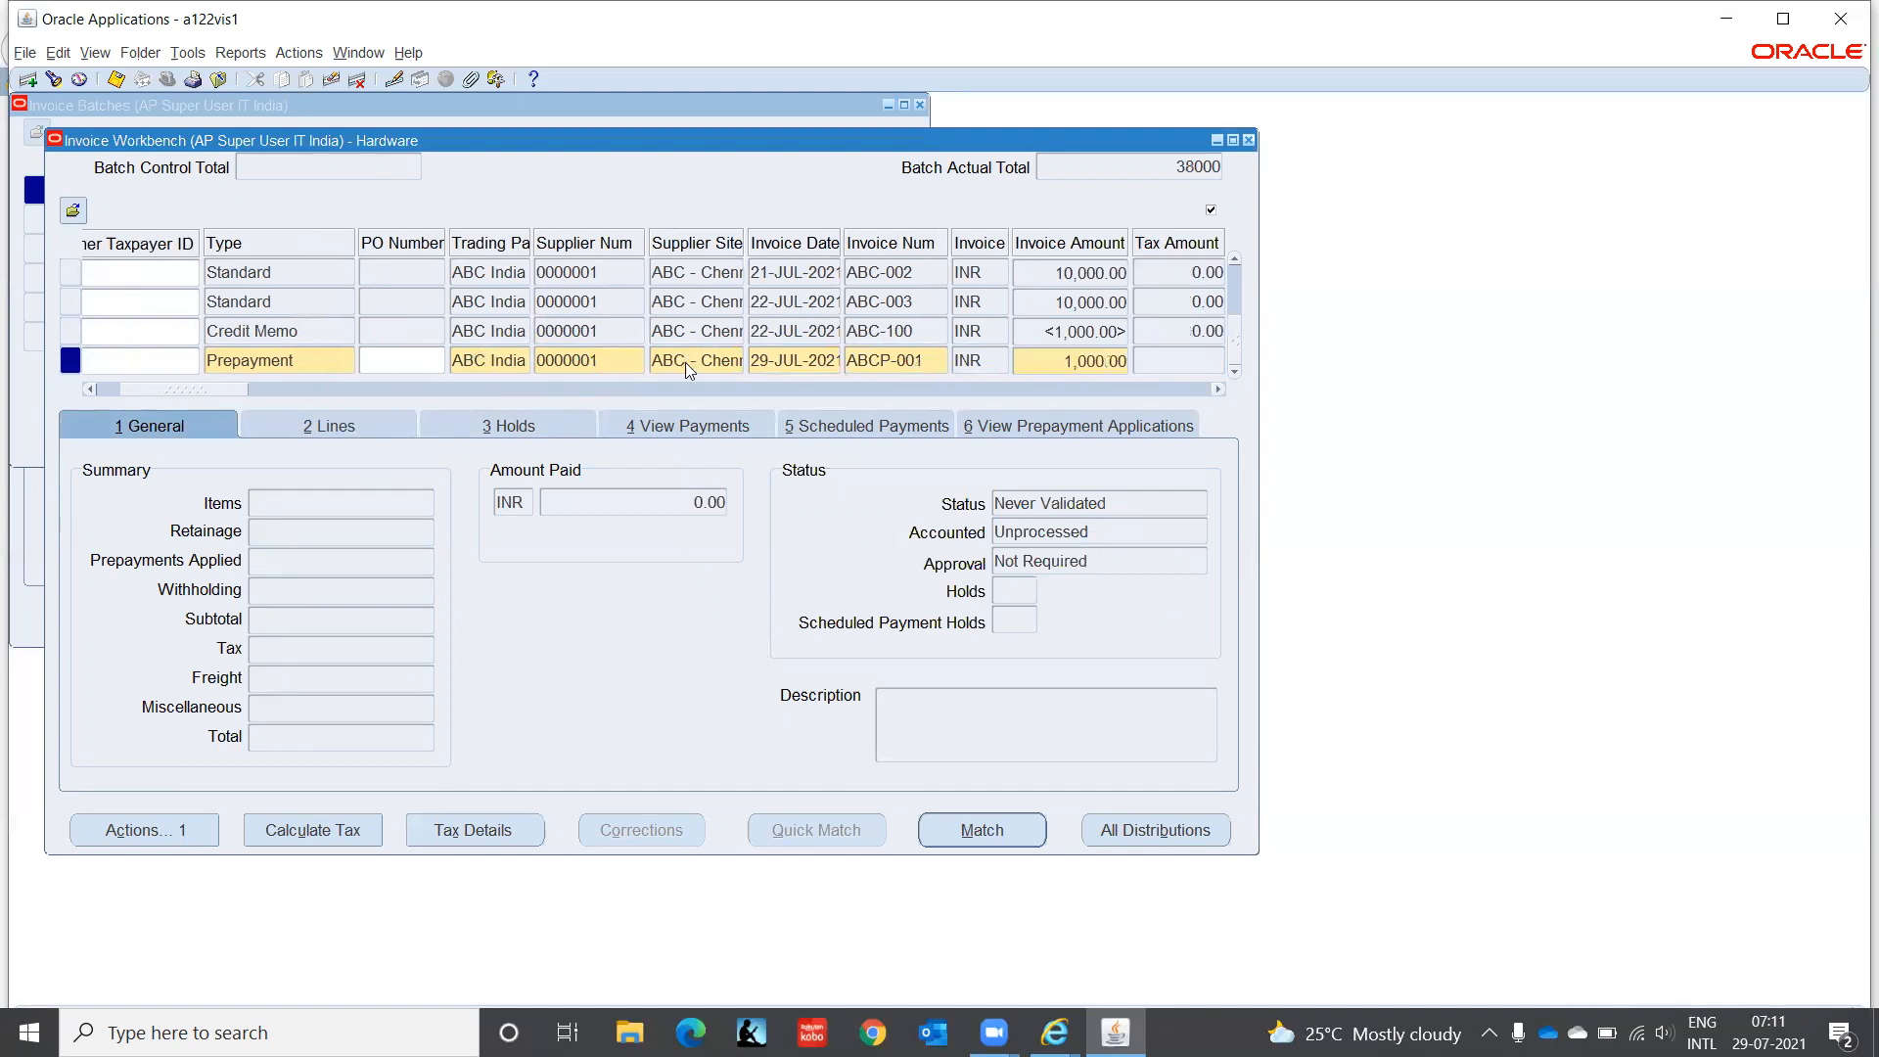
Step: Set the prepayment invoice's GL date to 29-JUL-2021
{"action": "key", "text": "Tab"}
{"action": "key", "text": "Tab"}
{"action": "key", "text": "Tab"}
{"action": "key", "text": "Tab"}
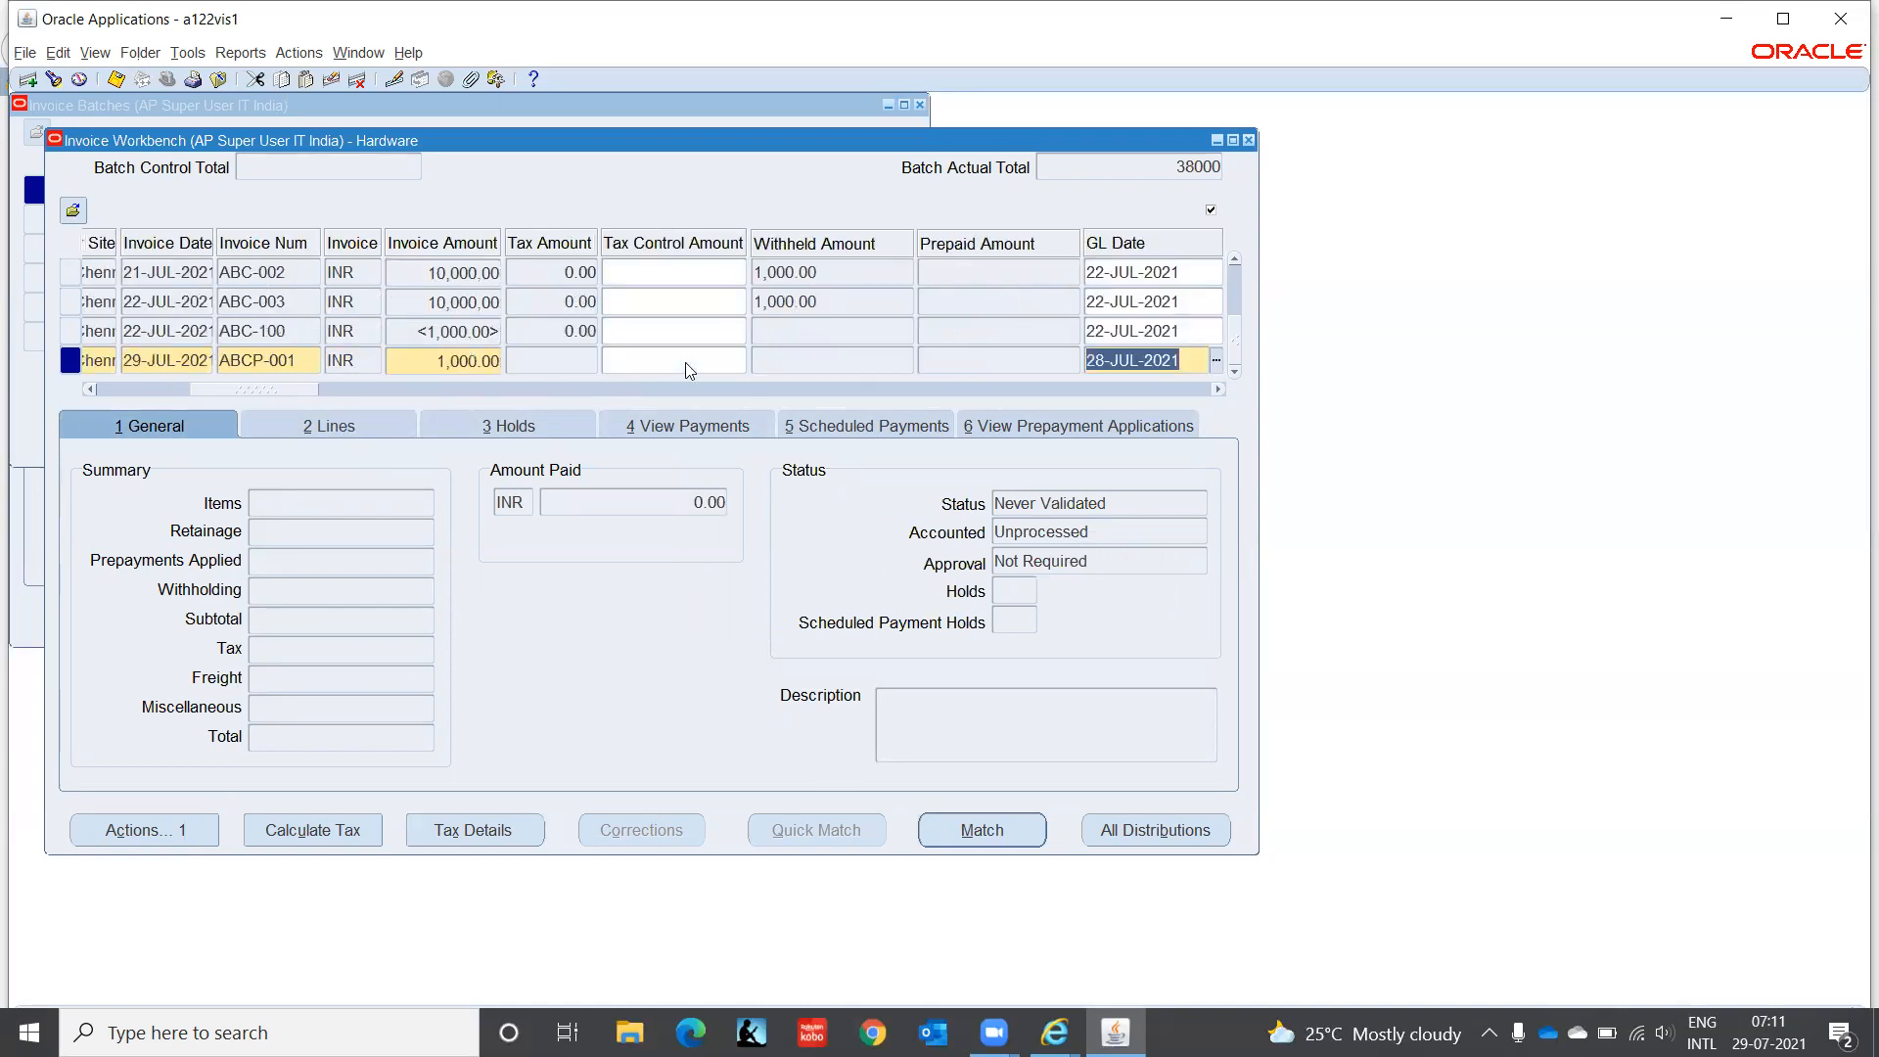
{"action": "type", "text": "29"}
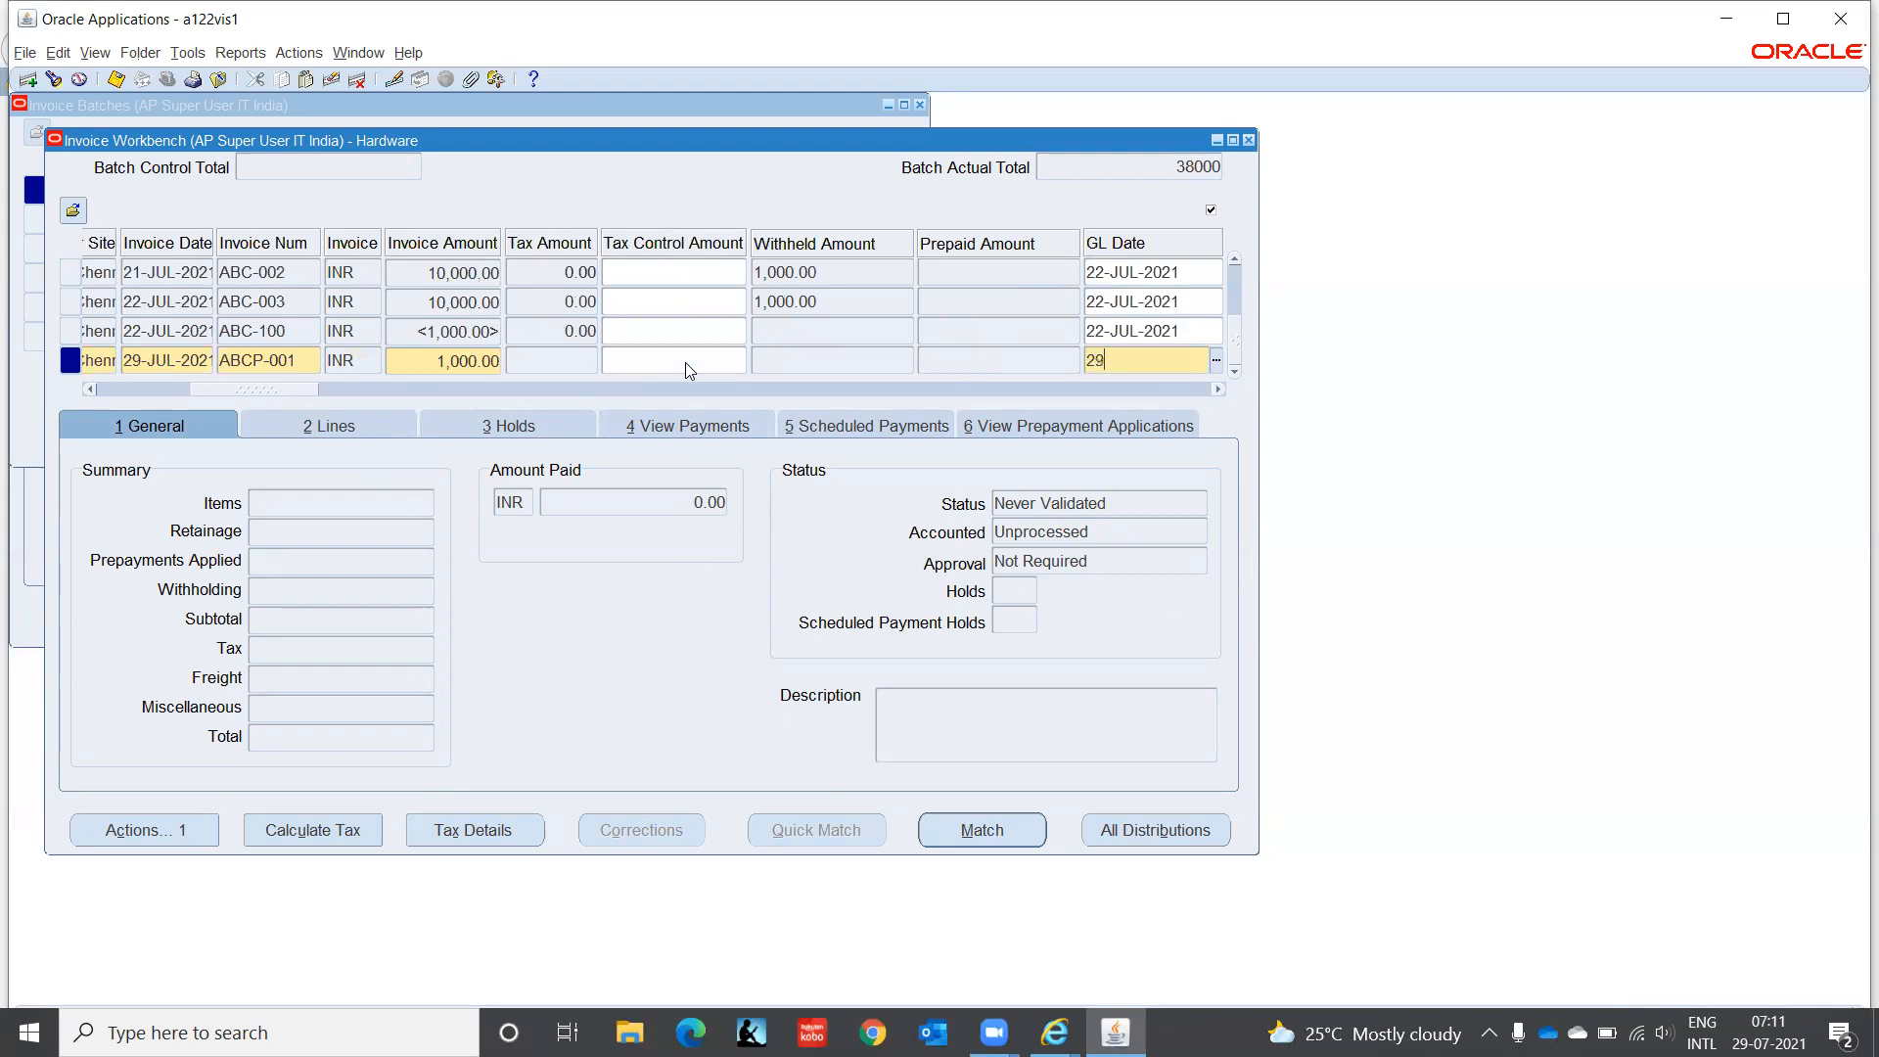
{"action": "type", "text": "-JUL-2021"}
{"action": "key", "text": "Tab"}
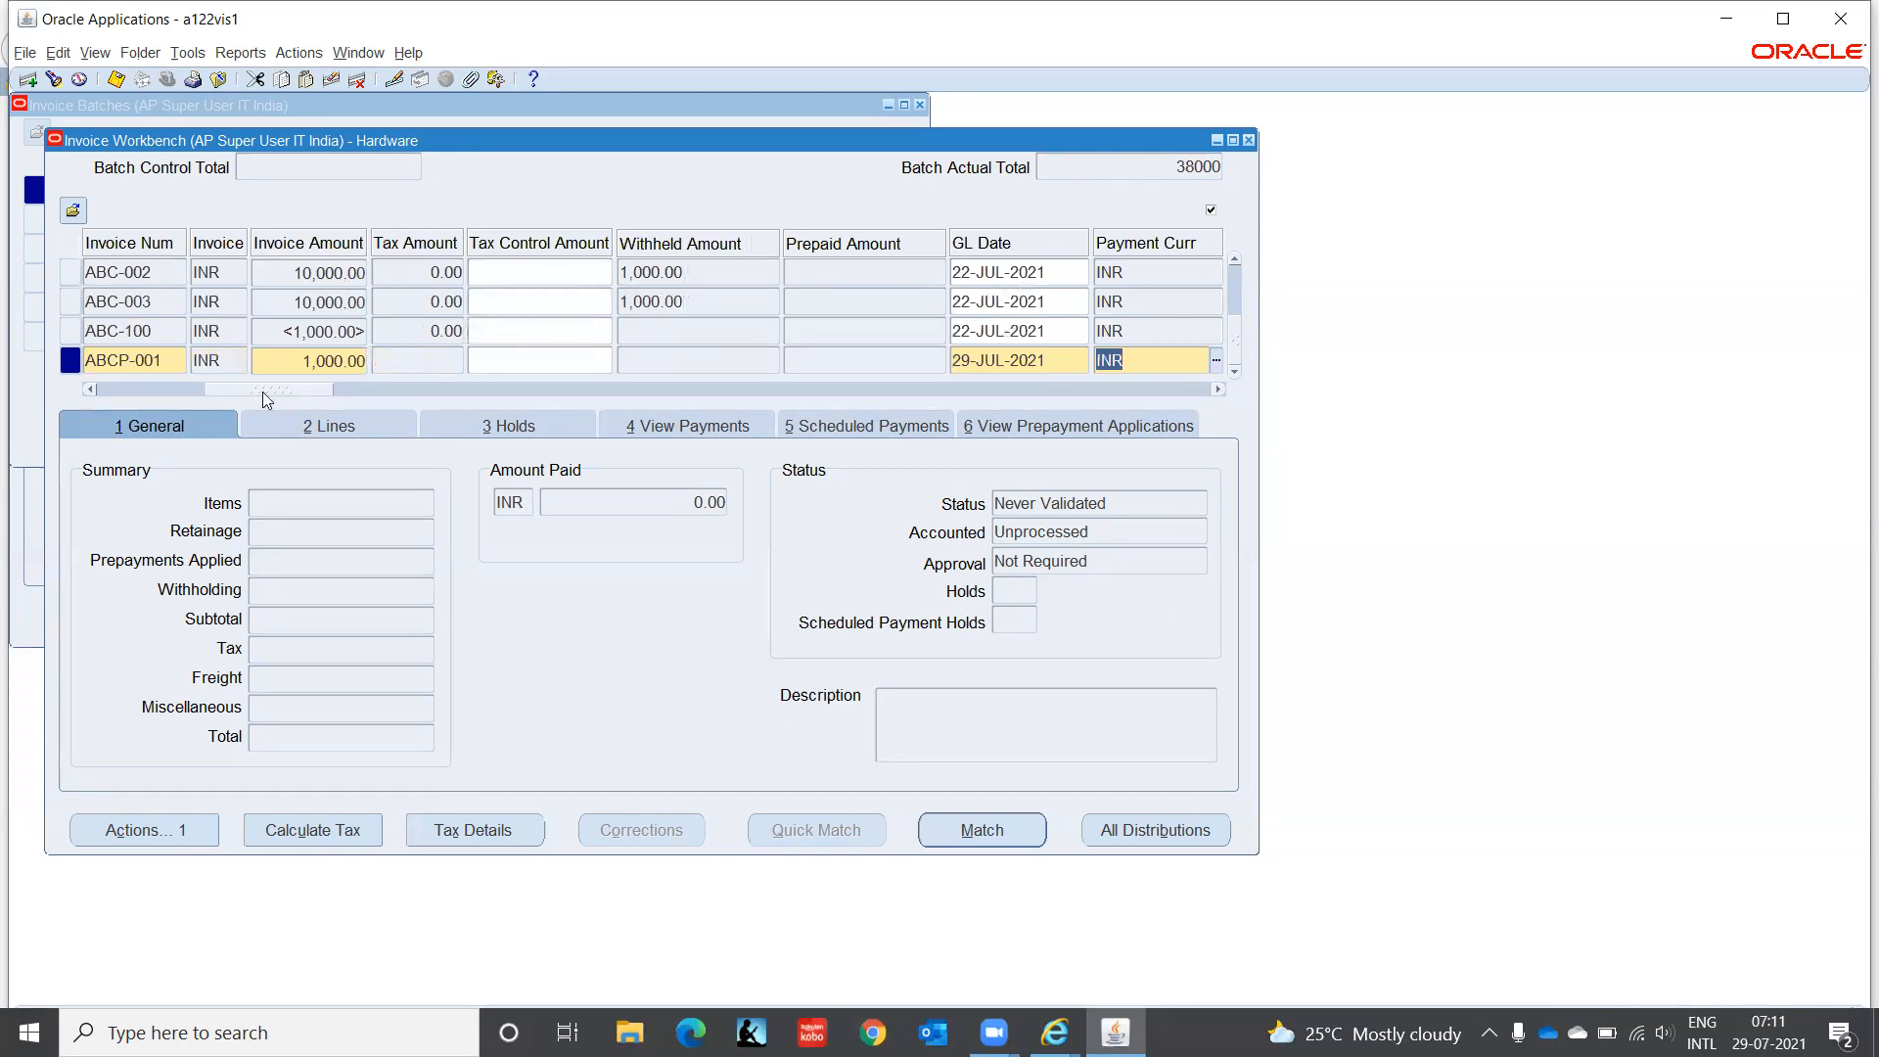
Step: Enter "Adv Payment" as the description of the prepayment invoice
{"action": "left_click_drag", "start_coordinate": [266, 400], "coordinate": [426, 423]}
{"action": "left_click", "coordinate": [433, 359]}
{"action": "type", "text": "Adv"}
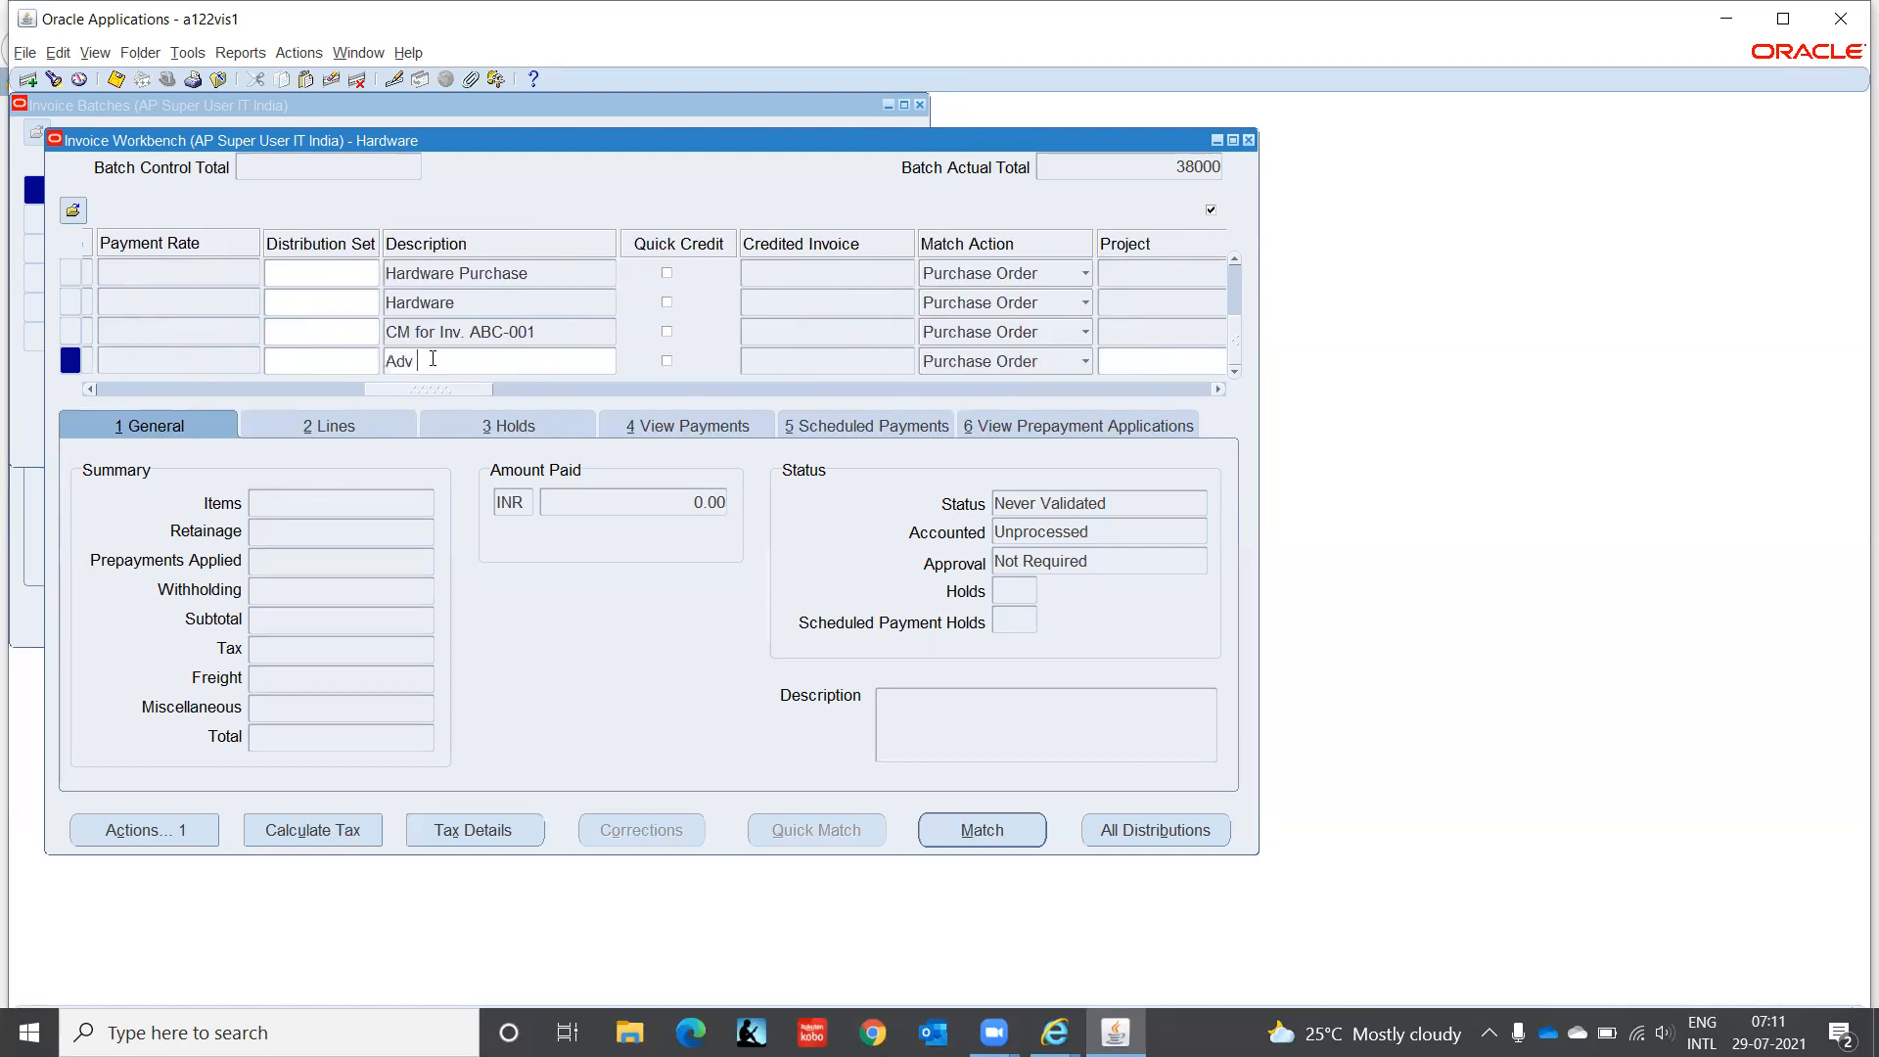
{"action": "type", "text": " Payment"}
{"action": "key", "text": "Tab"}
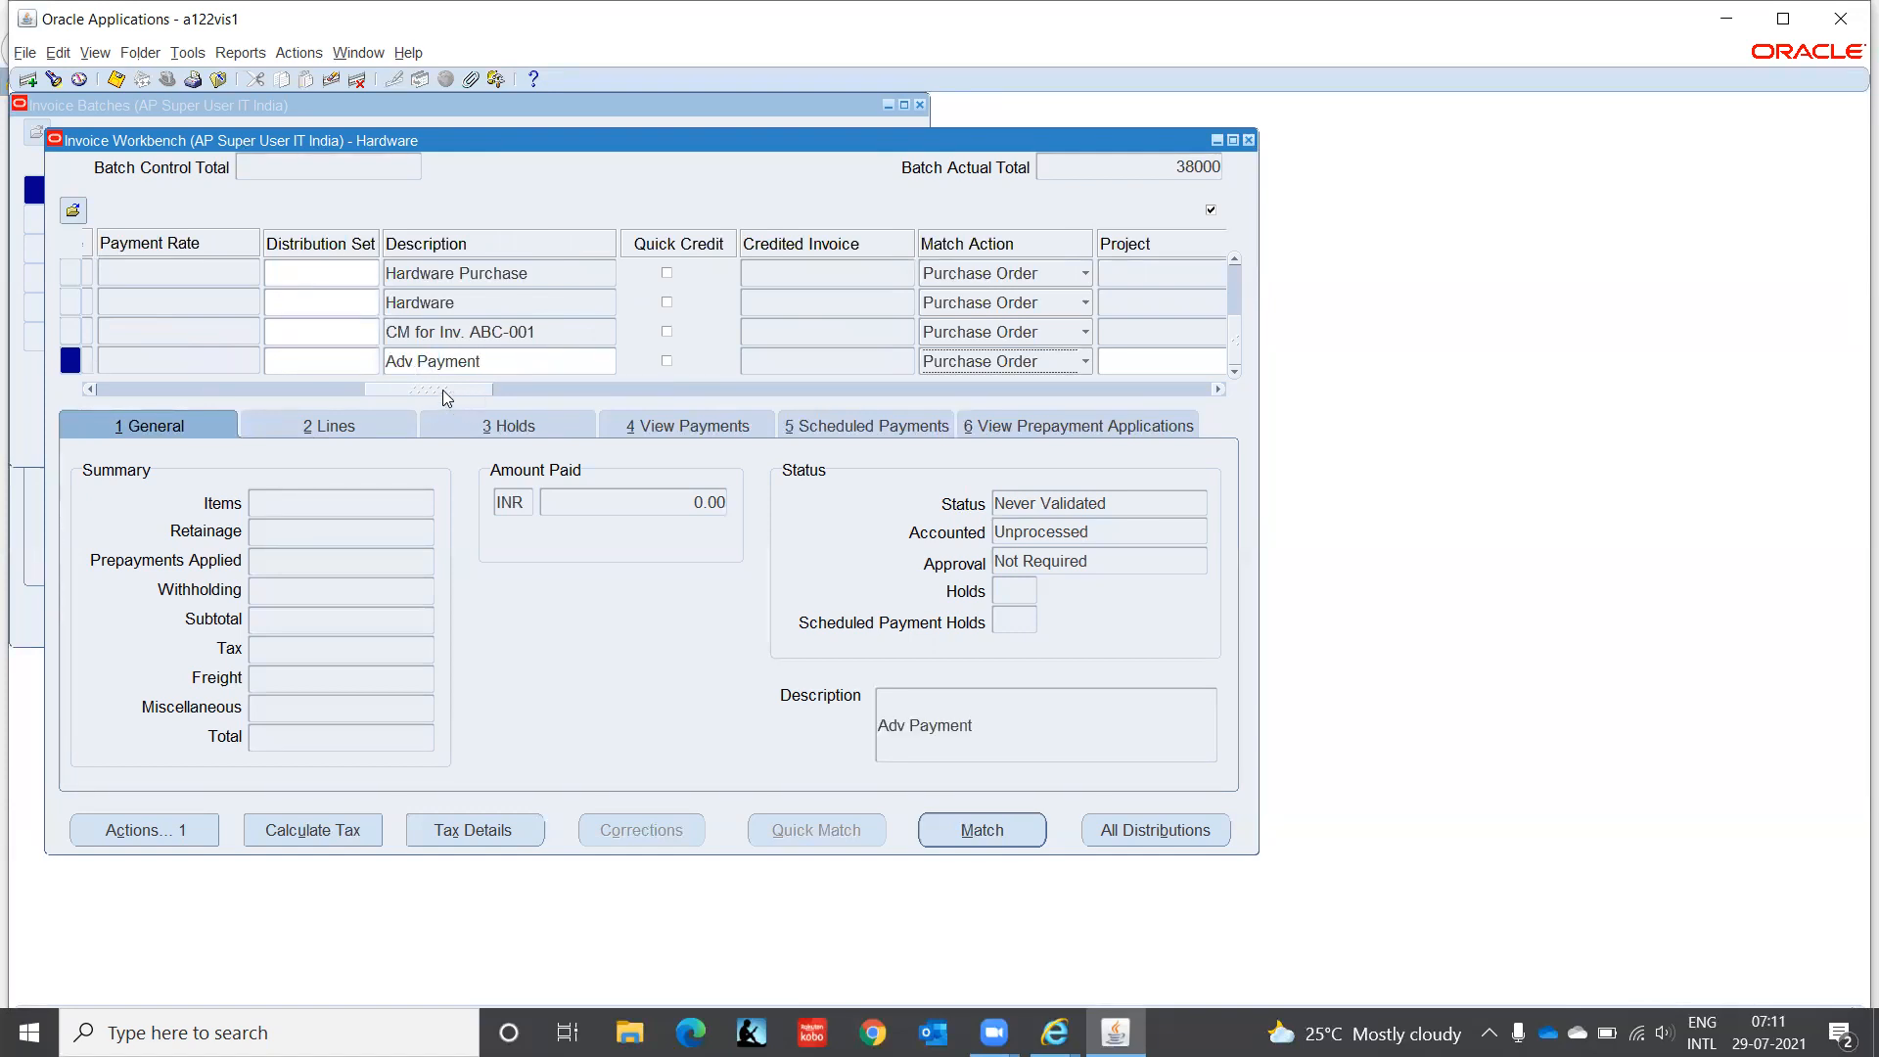
Step: Replace the prepayment invoice's payment method with CHECK_IT
{"action": "left_click_drag", "start_coordinate": [442, 396], "coordinate": [718, 396]}
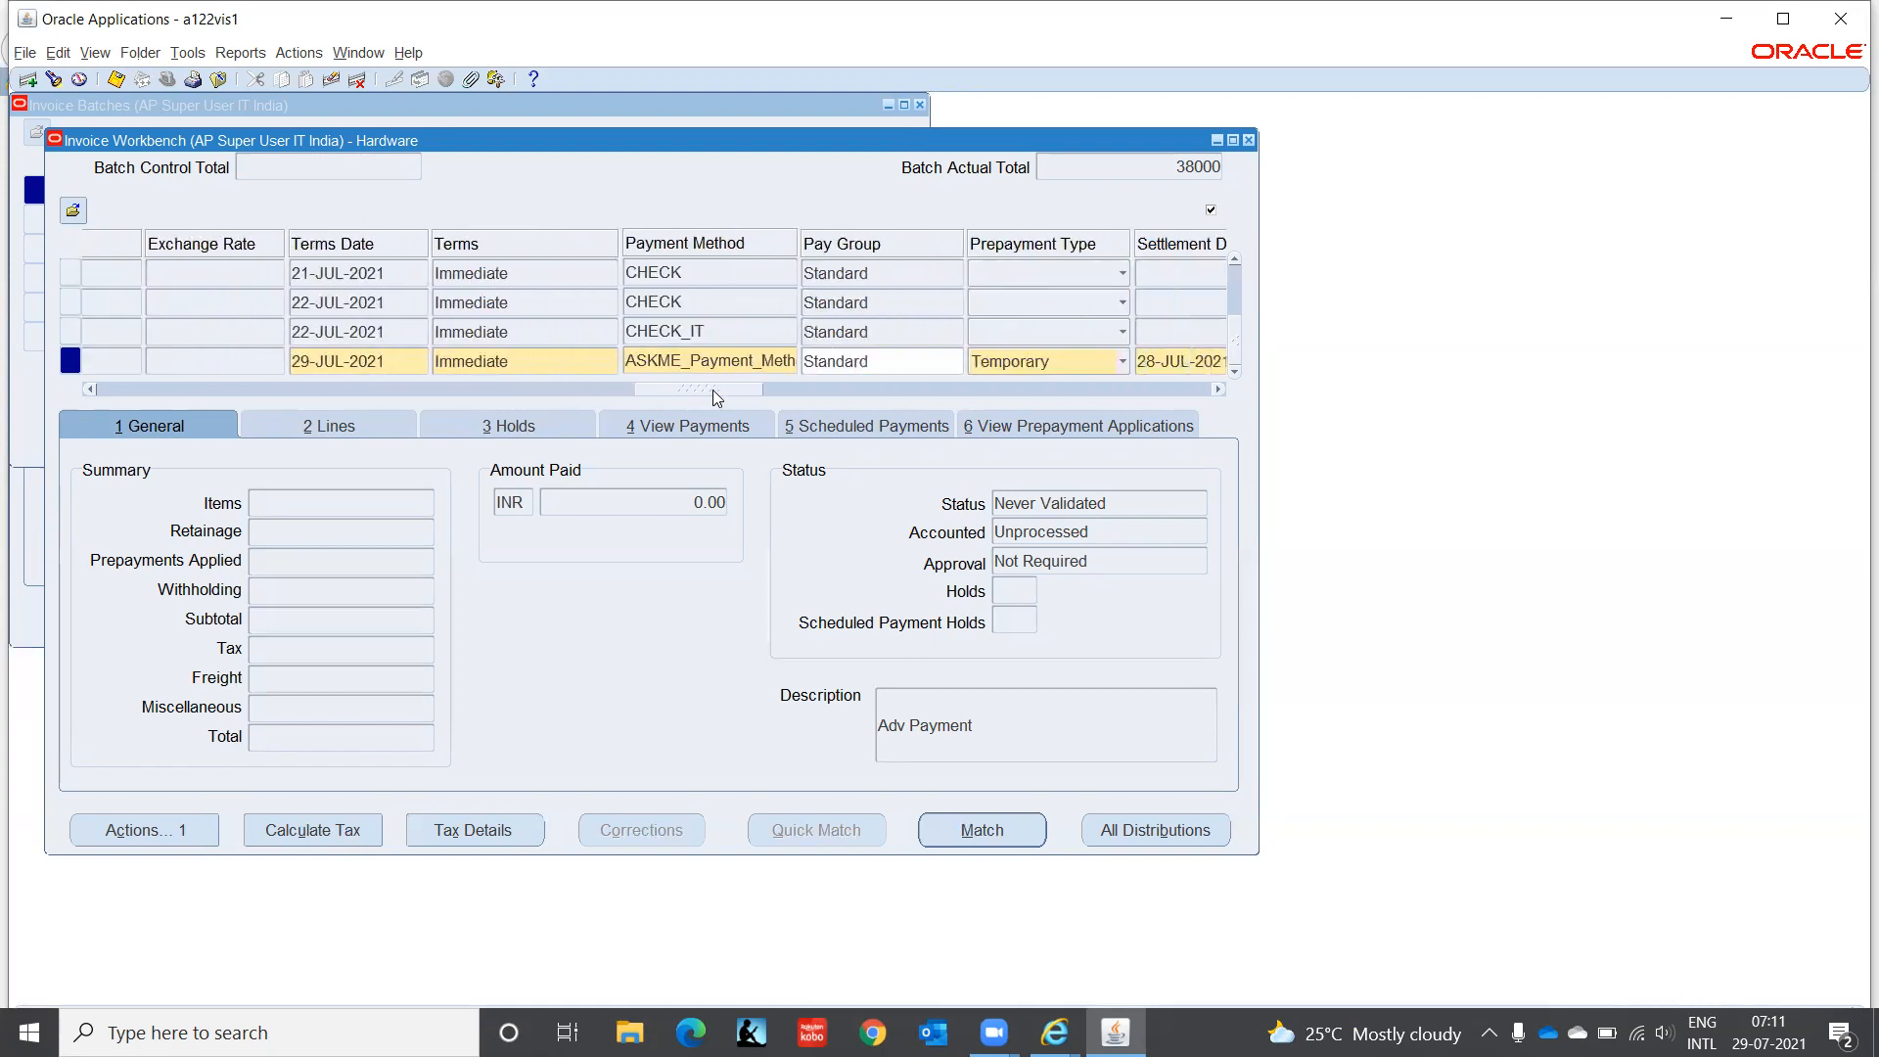
{"action": "left_click", "coordinate": [702, 362]}
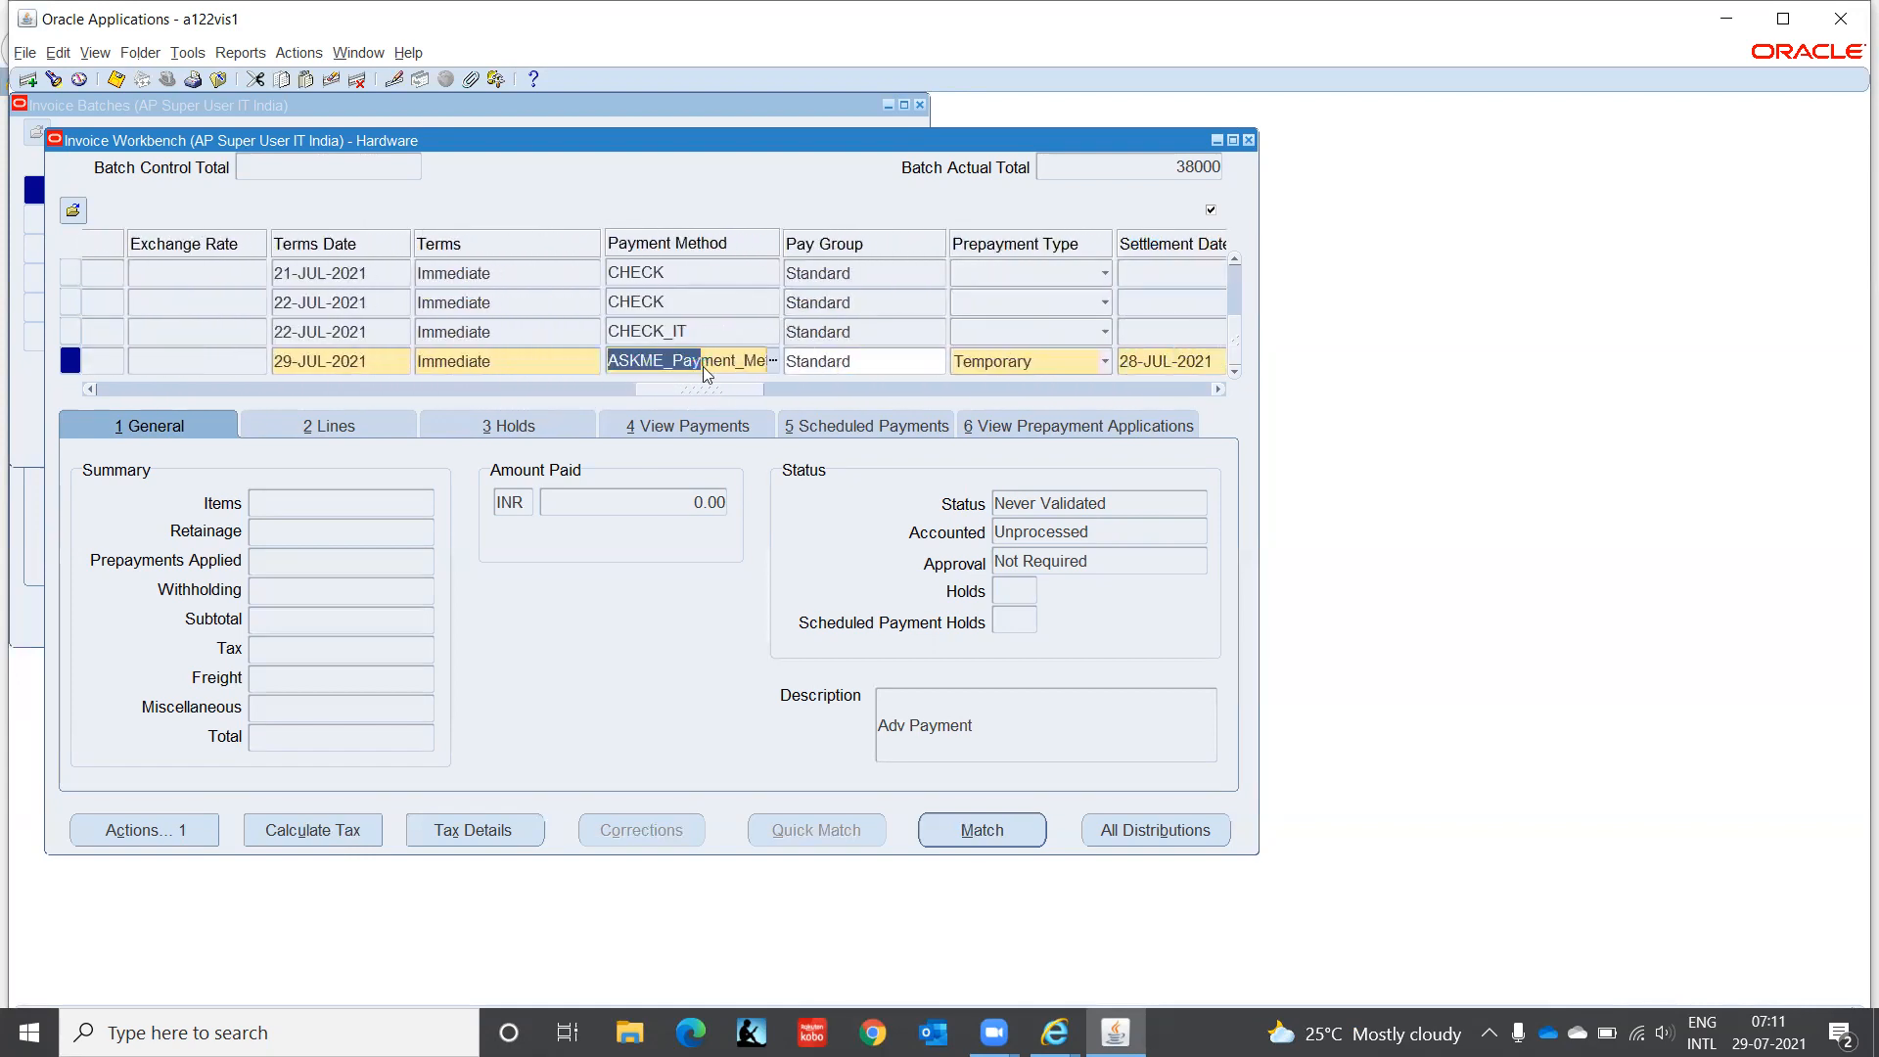
{"action": "key", "text": "Delete"}
{"action": "key", "text": "Delete"}
{"action": "key", "text": "Delete"}
{"action": "key", "text": "Delete"}
{"action": "key", "text": "Delete"}
{"action": "key", "text": "Delete"}
{"action": "key", "text": "Delete"}
{"action": "key", "text": "Delete"}
{"action": "key", "text": "Delete"}
{"action": "key", "text": "Delete"}
{"action": "key", "text": "Delete"}
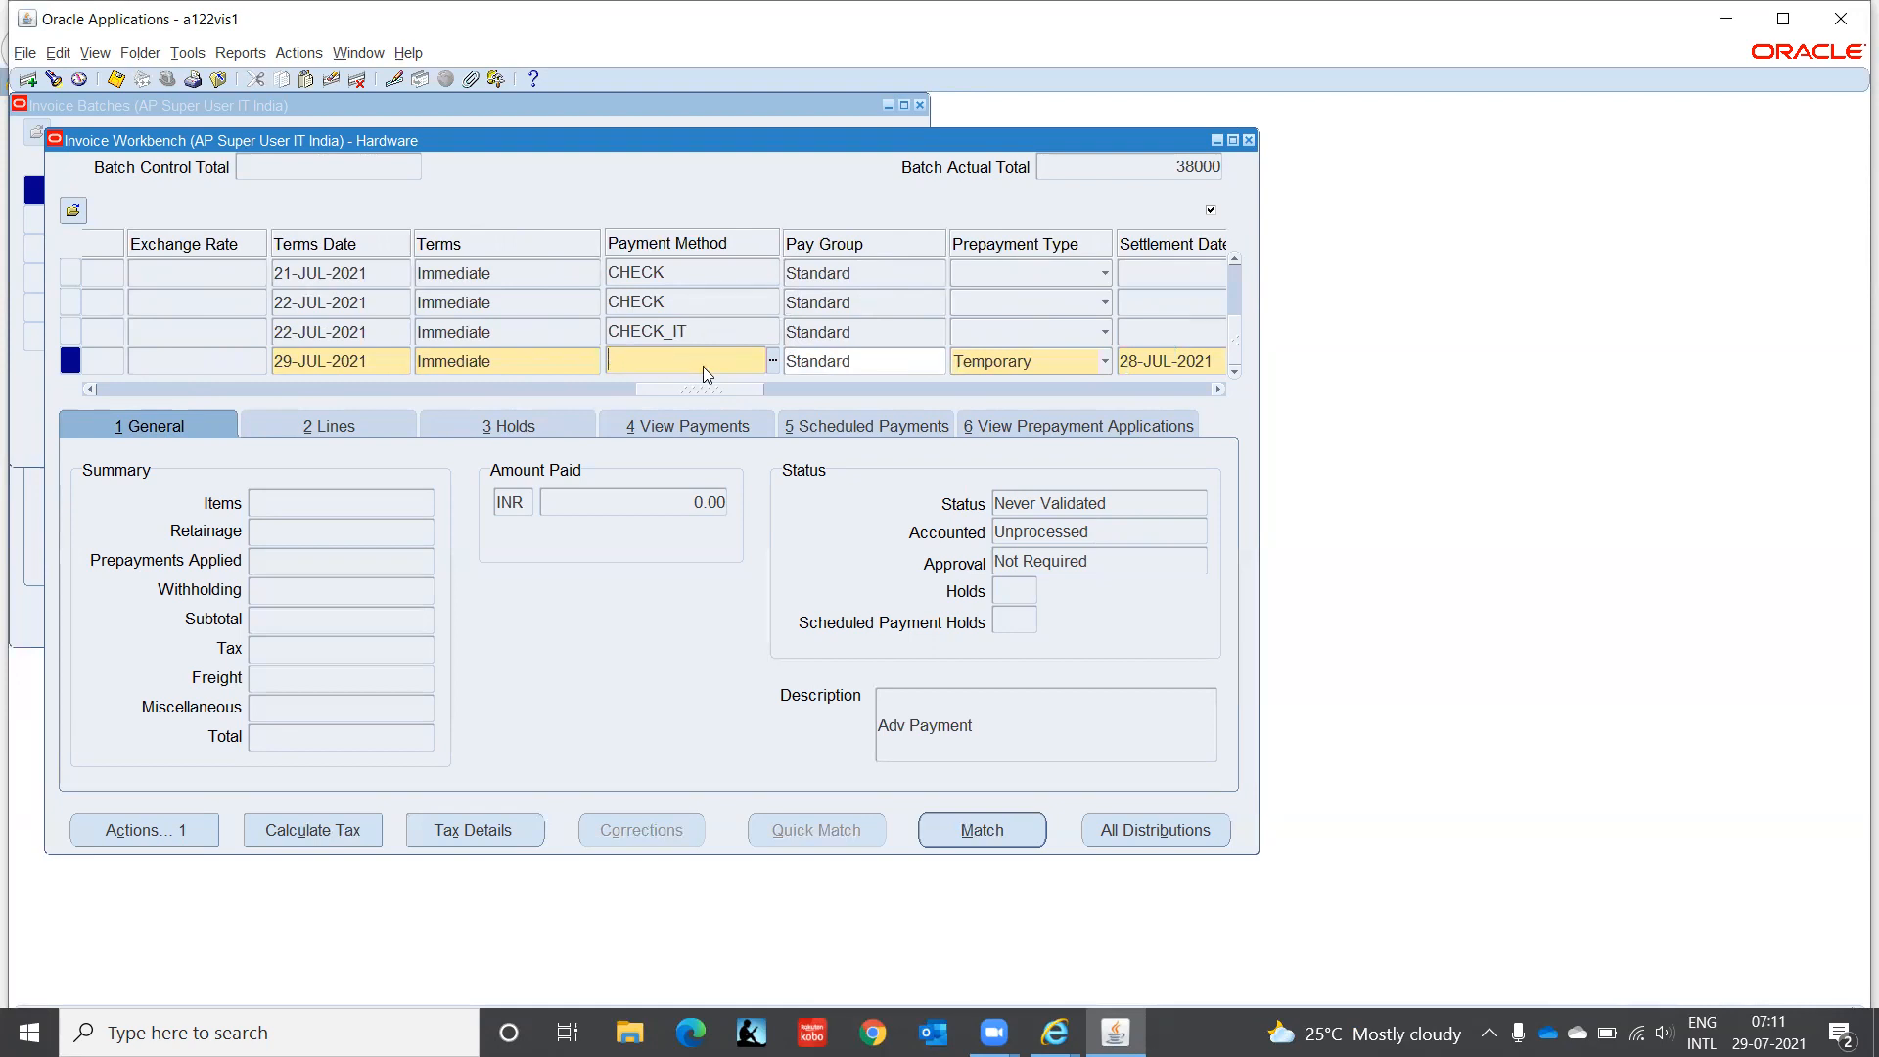
{"action": "type", "text": "Che"}
{"action": "key", "text": "BackSpace"}
{"action": "key", "text": "BackSpace"}
{"action": "key", "text": "BackSpace"}
{"action": "key", "text": "shift+F5"}
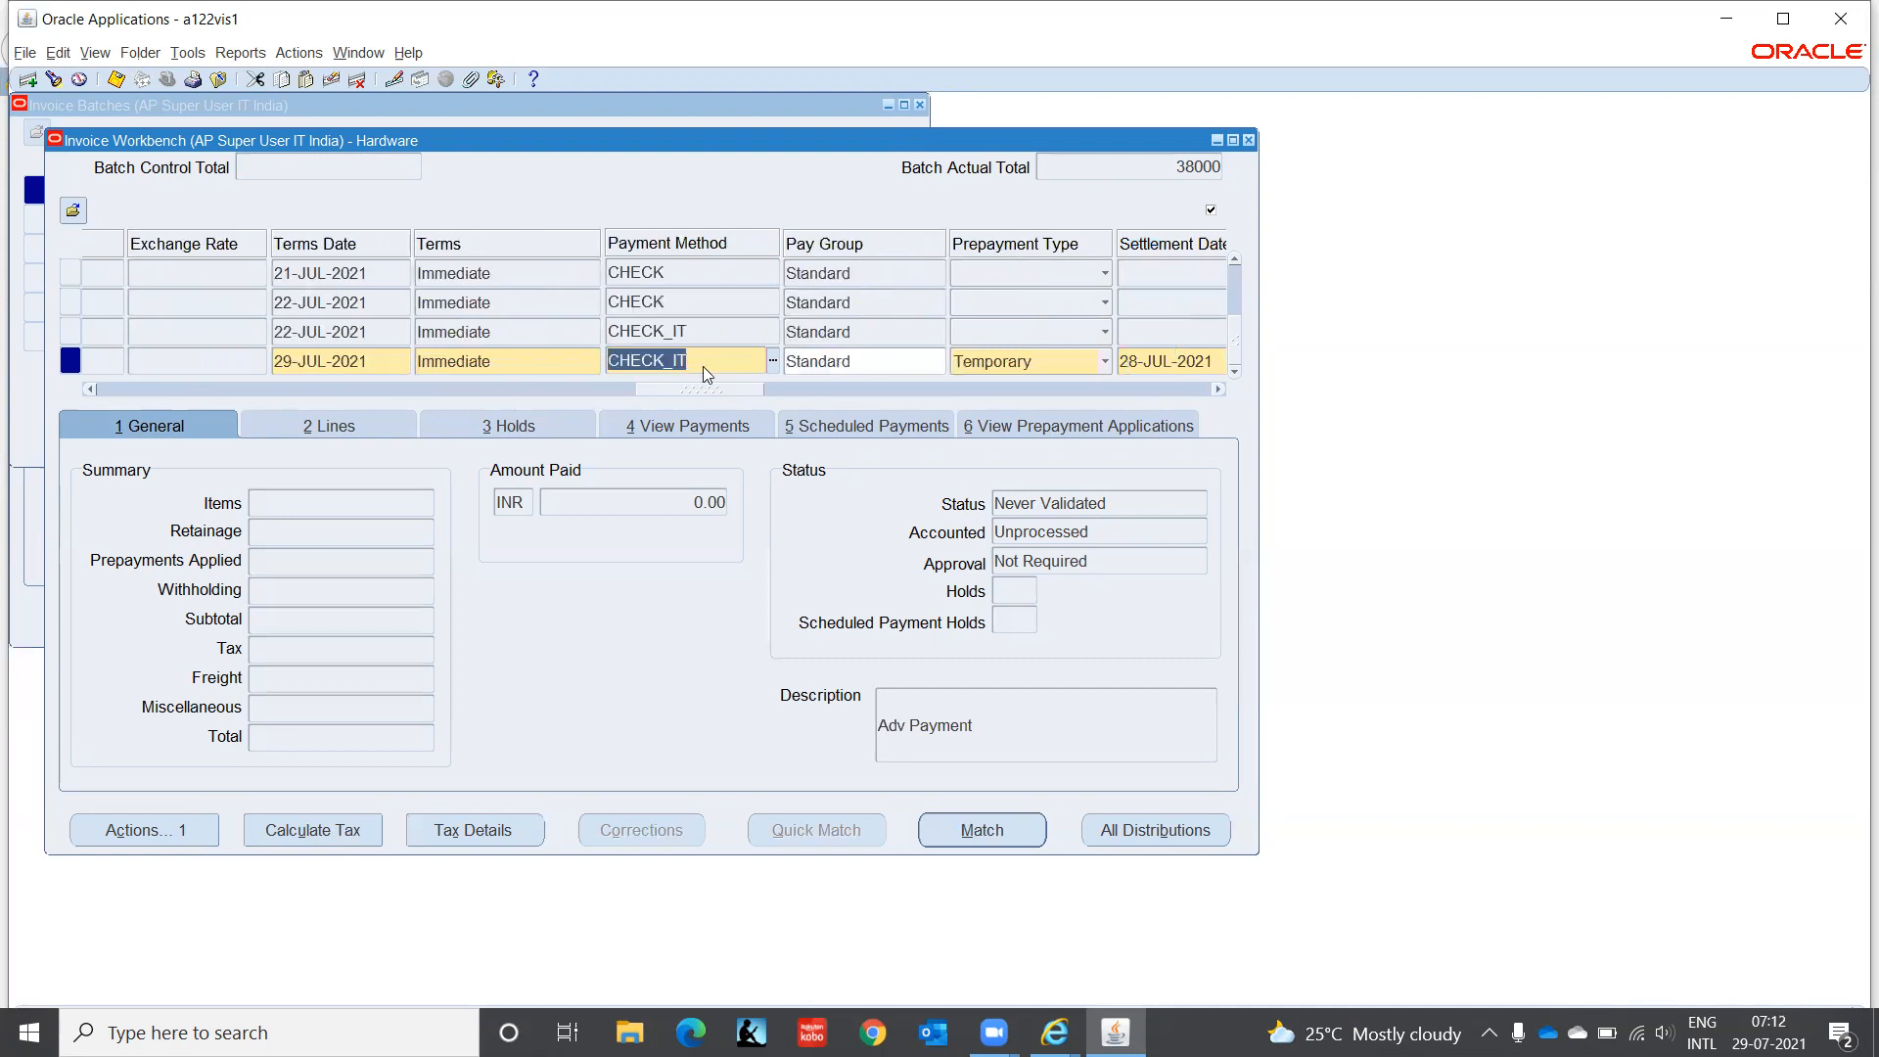
Step: Choose Temporary as the prepayment type of the new invoice
{"action": "left_click_drag", "start_coordinate": [700, 391], "coordinate": [744, 396]}
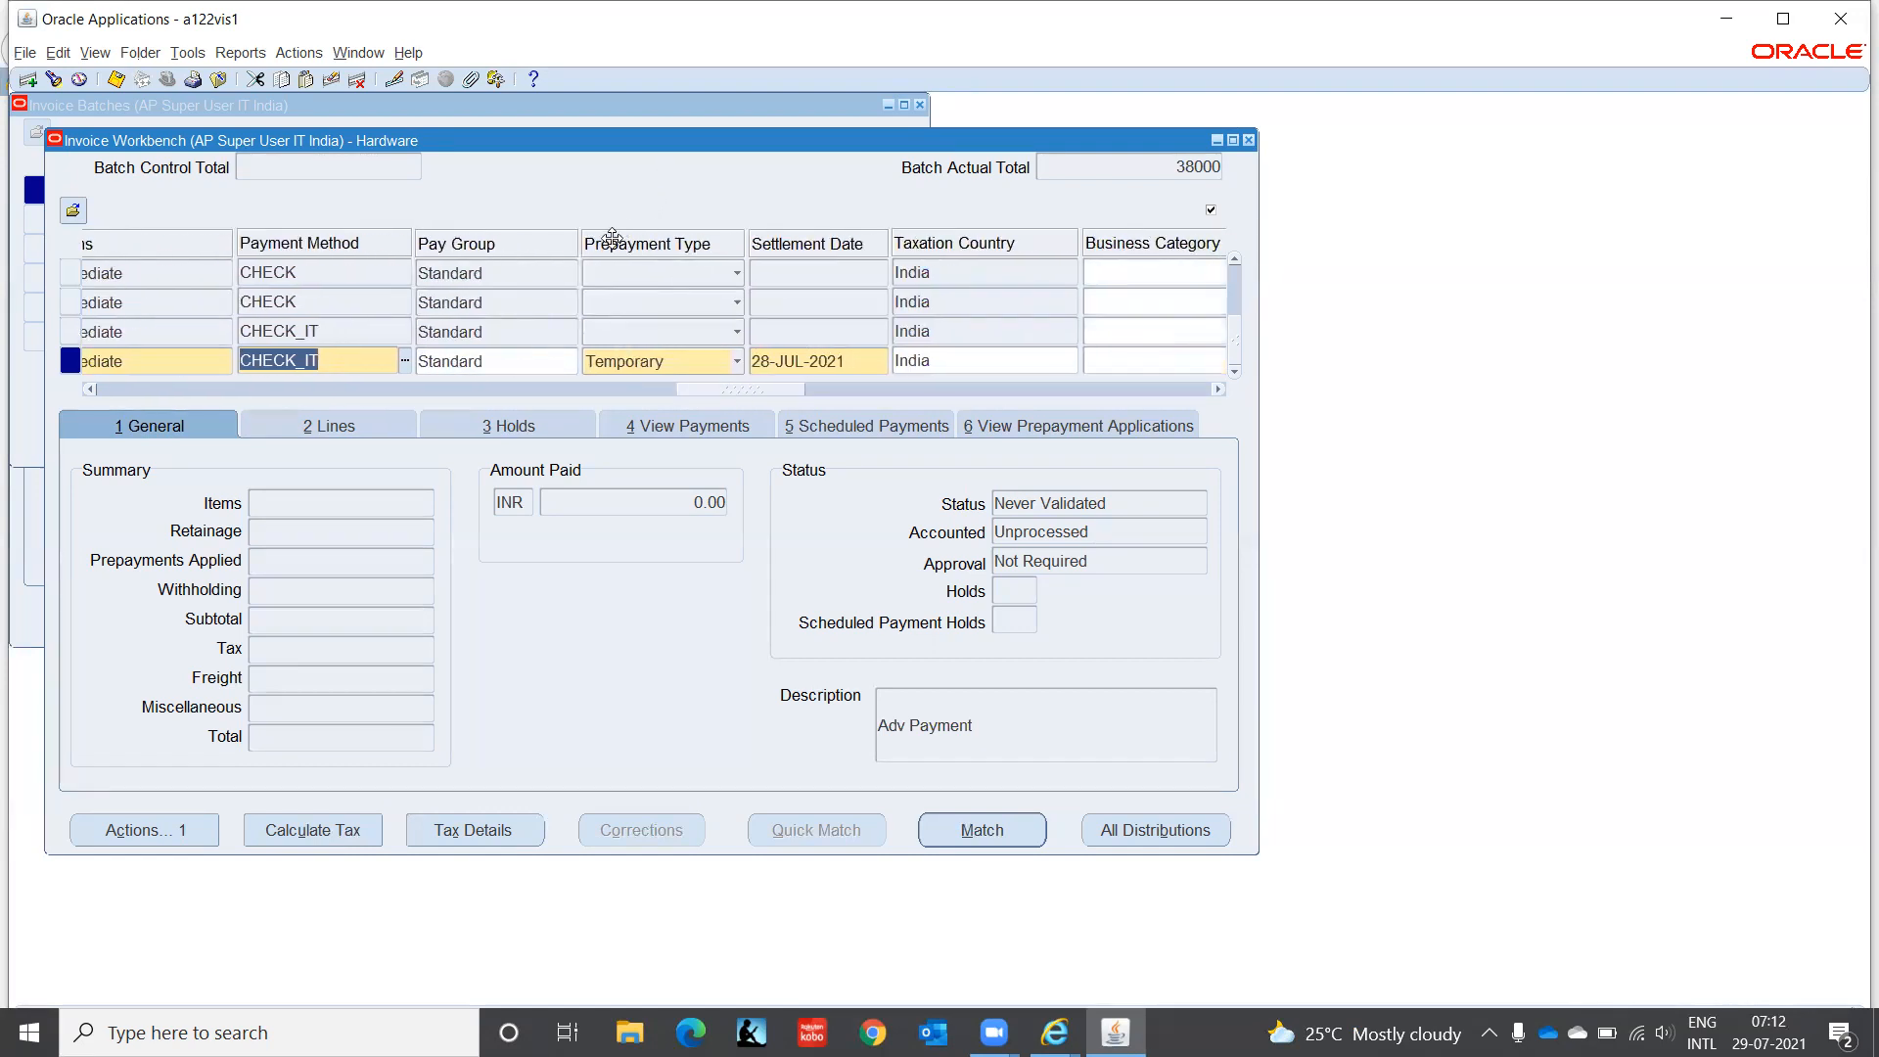
{"action": "left_click", "coordinate": [737, 363]}
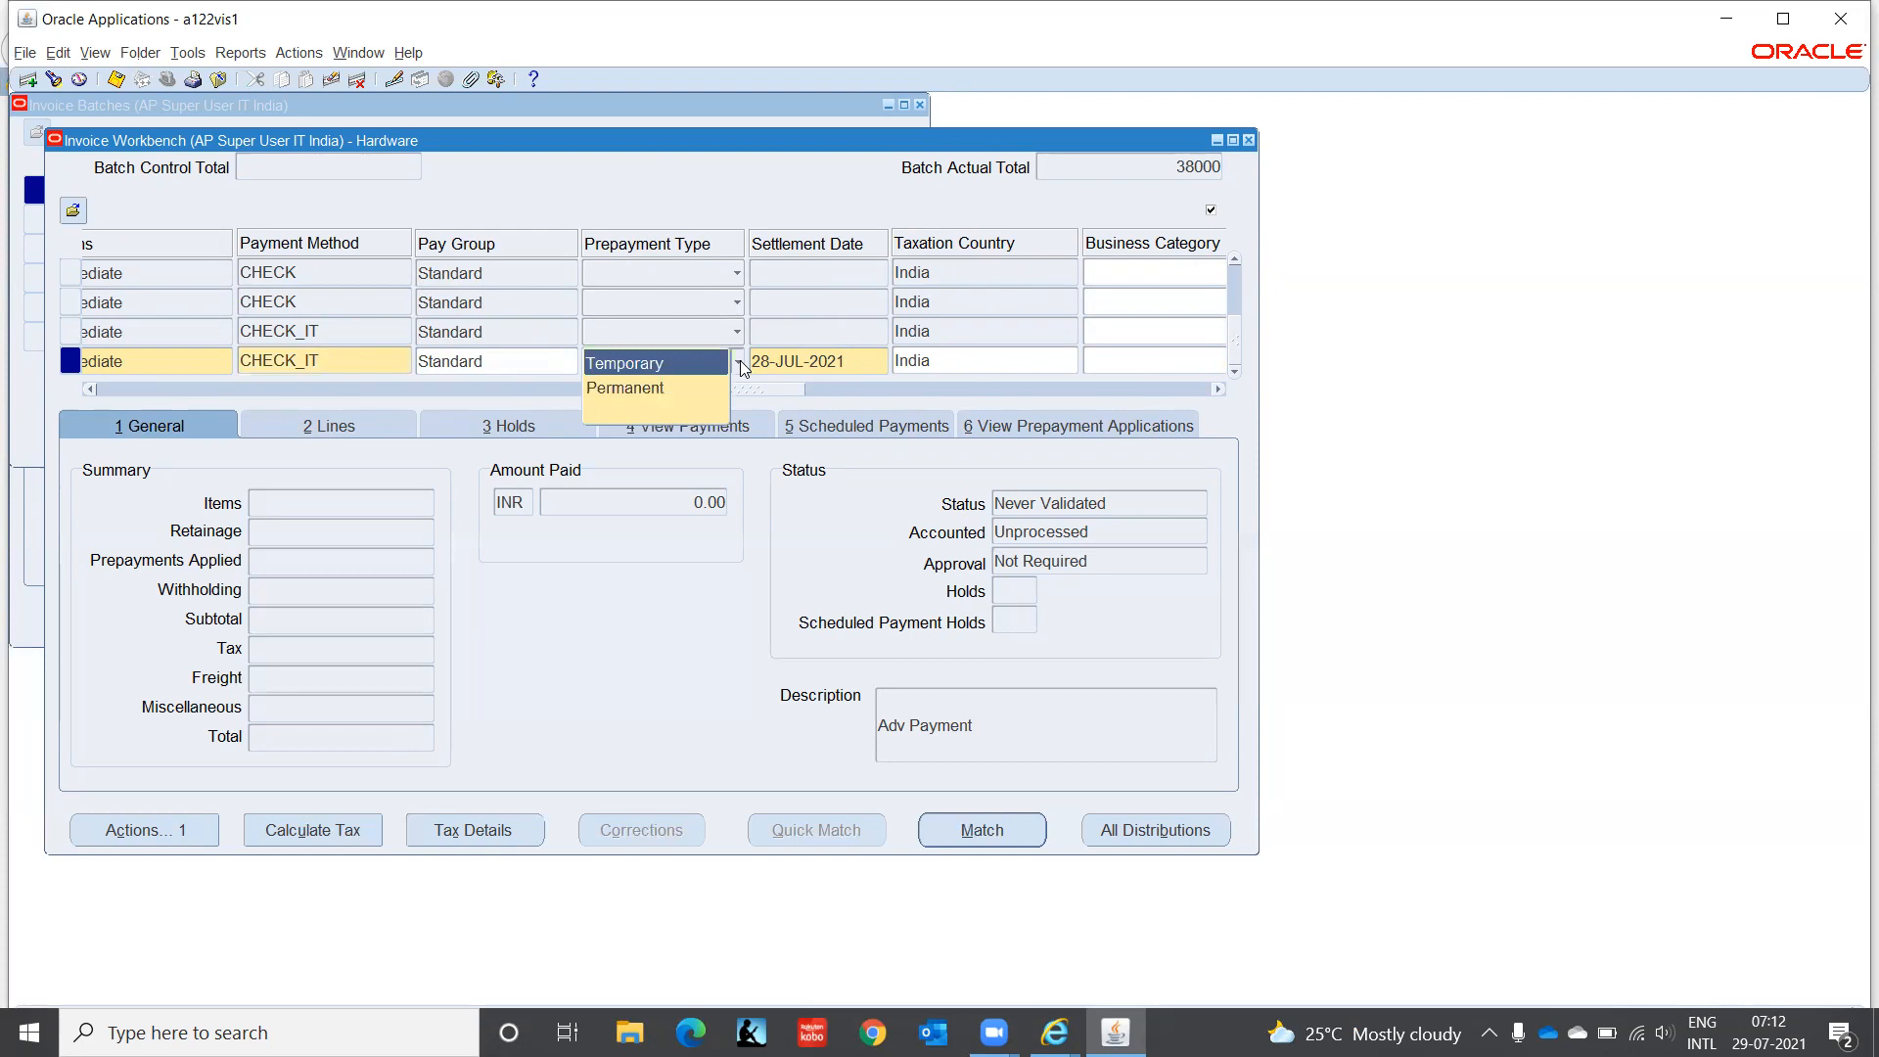
{"action": "left_click", "coordinate": [654, 366]}
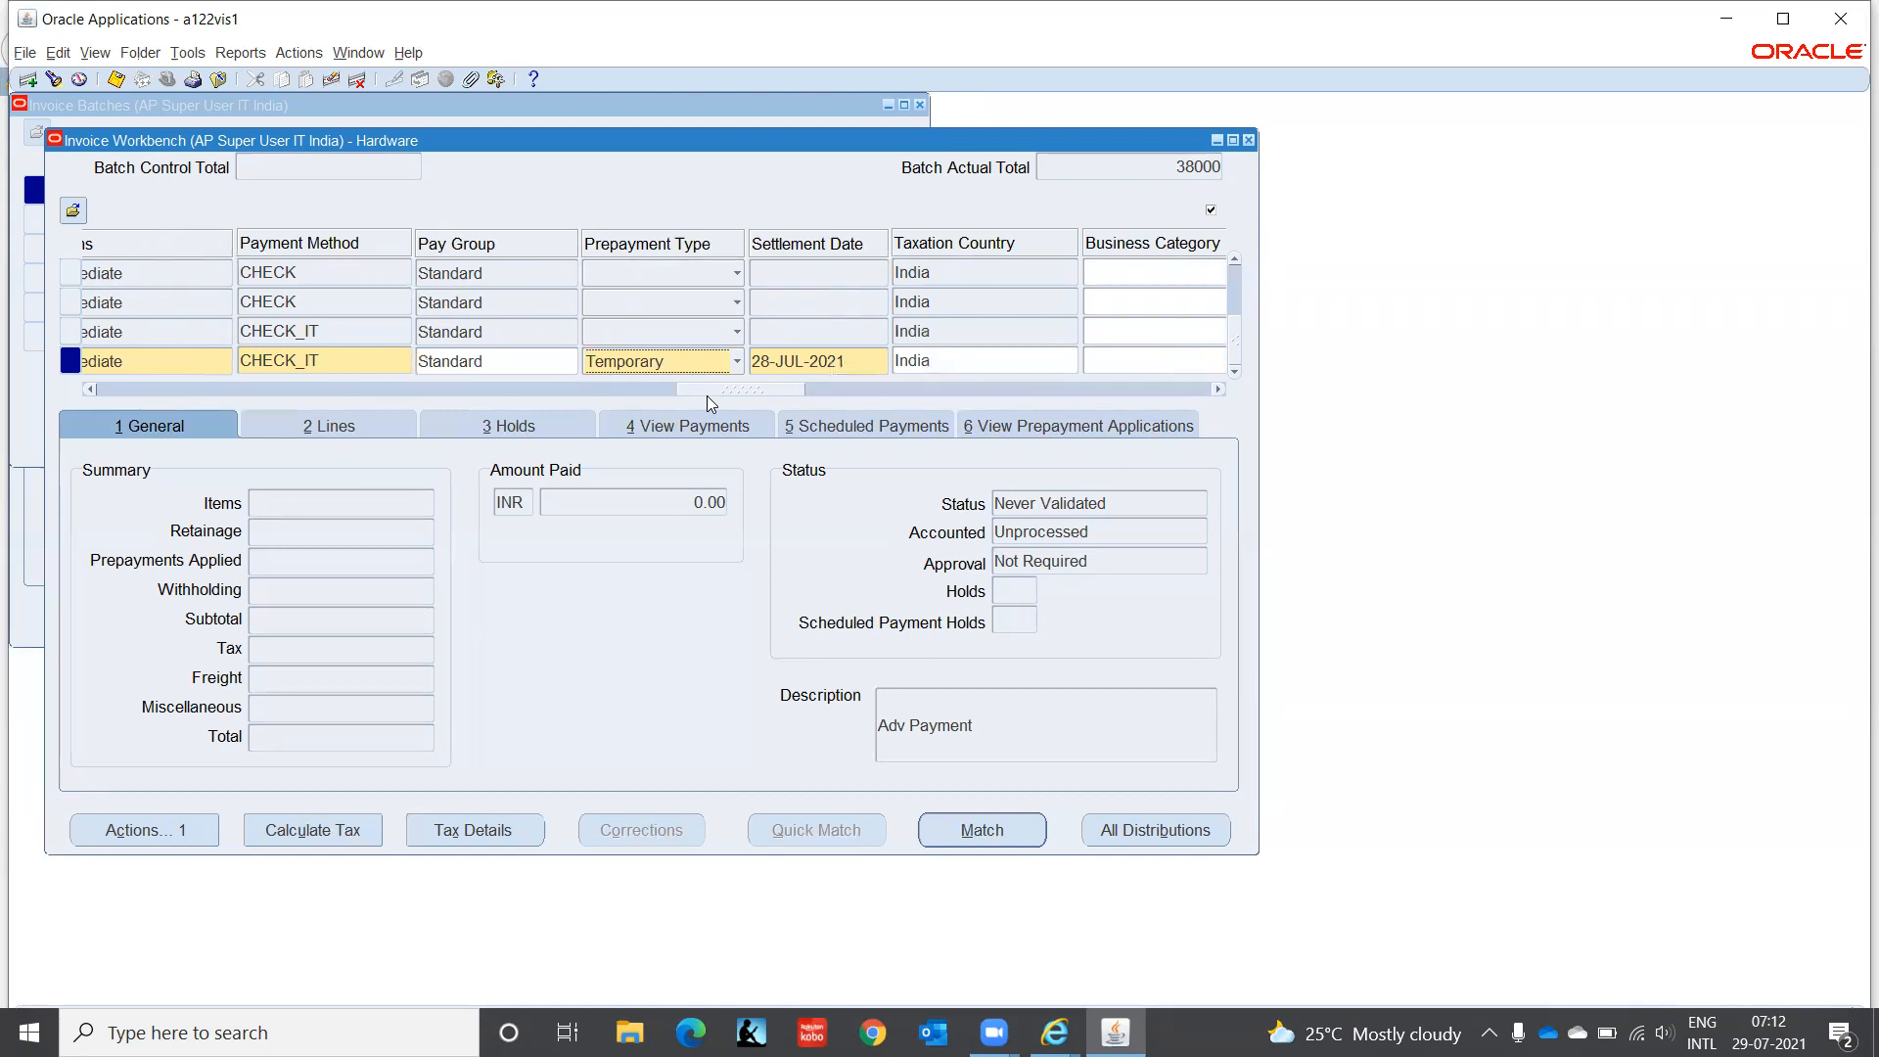
Step: Enter x in the invoice's additional XXX field and accept the blank additional information for India
{"action": "left_click_drag", "start_coordinate": [707, 390], "coordinate": [1178, 392]}
{"action": "left_click", "coordinate": [1190, 360]}
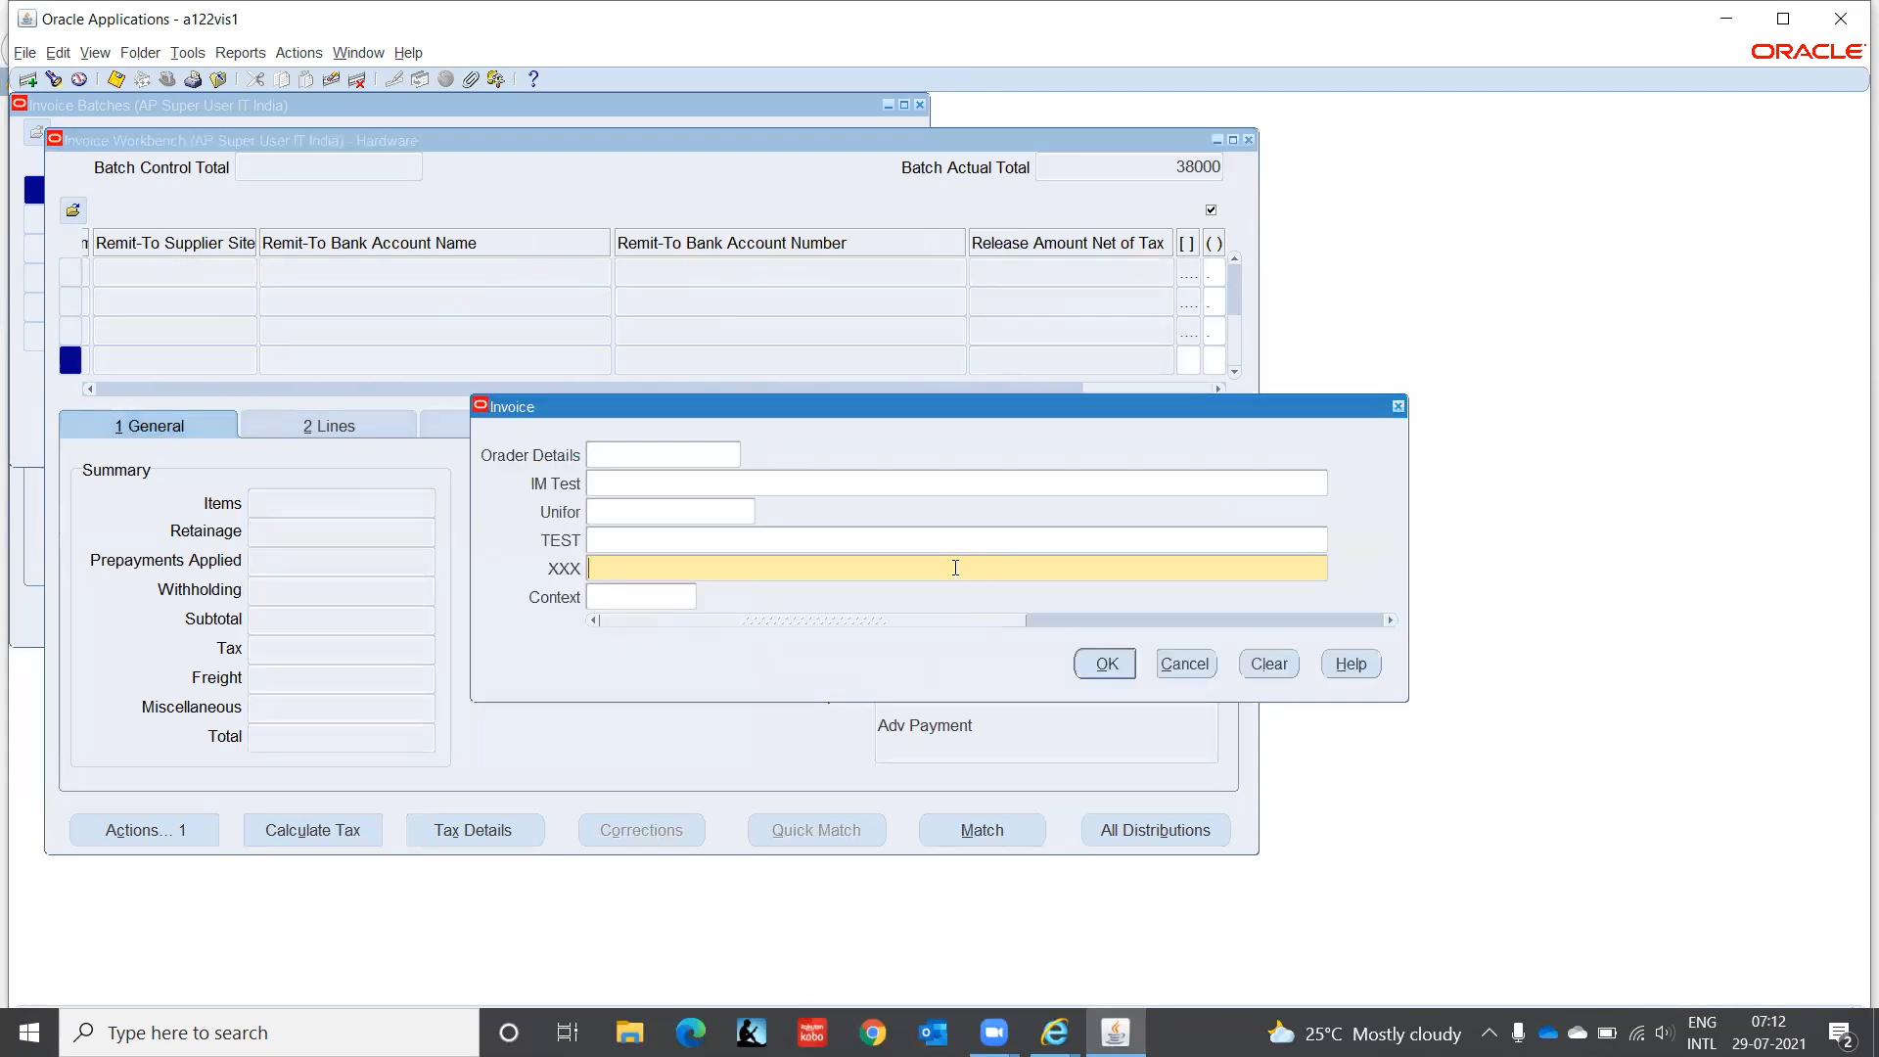
{"action": "type", "text": "x"}
{"action": "left_click", "coordinate": [1103, 597]}
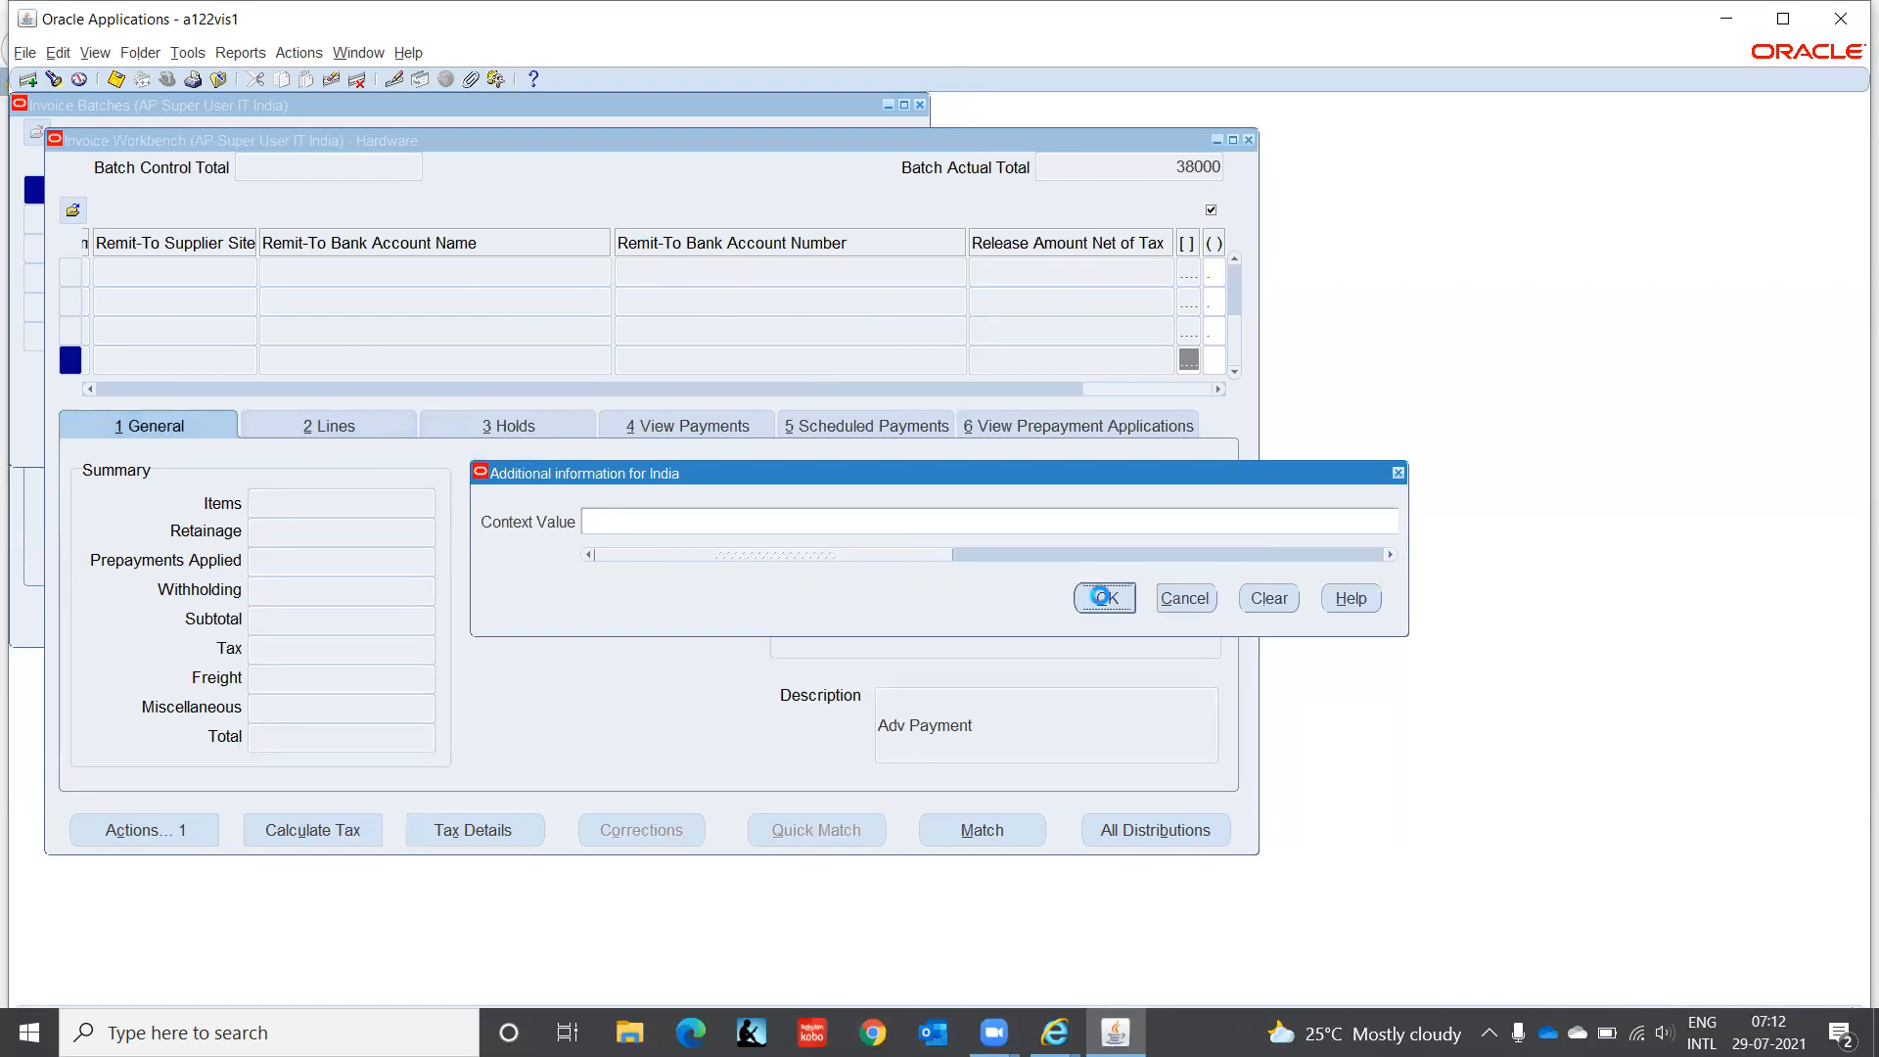
{"action": "left_click_drag", "start_coordinate": [1116, 391], "coordinate": [137, 391]}
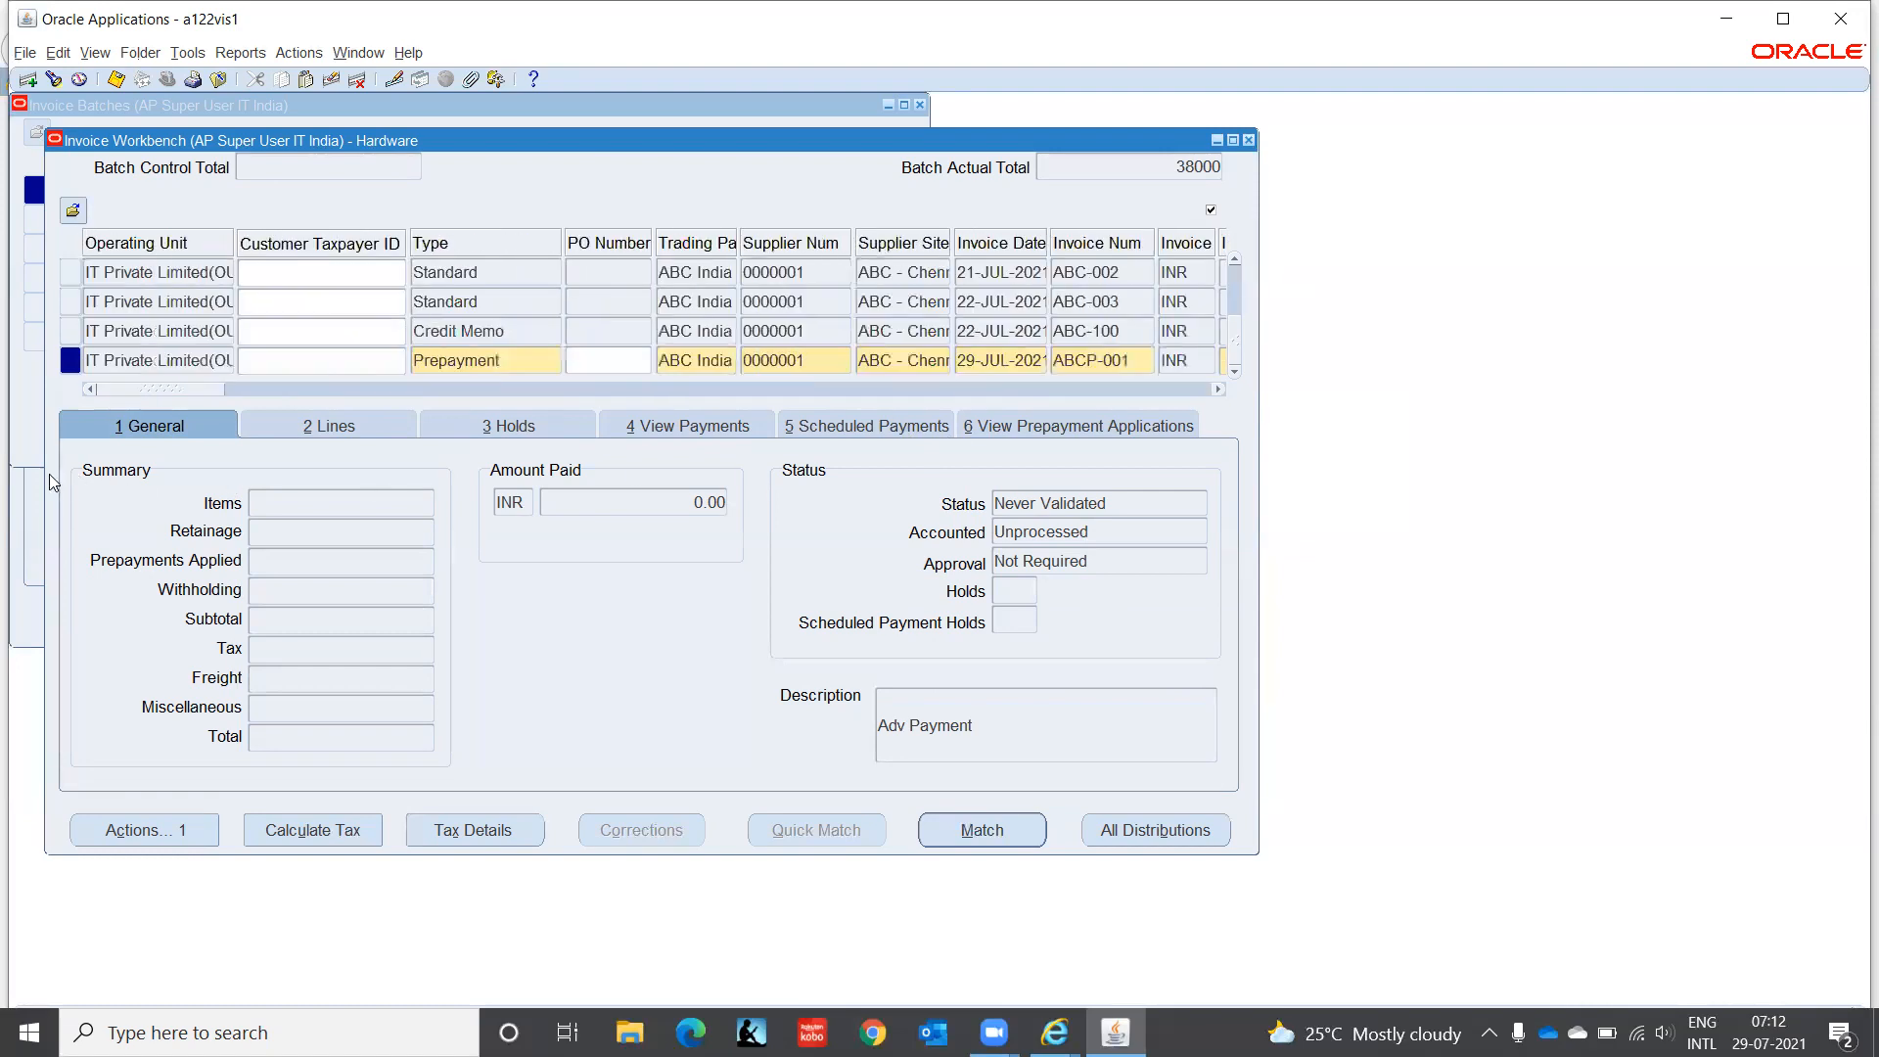
Step: Show the Voucher Number field beside Type in the invoice grid
{"action": "left_click", "coordinate": [513, 362]}
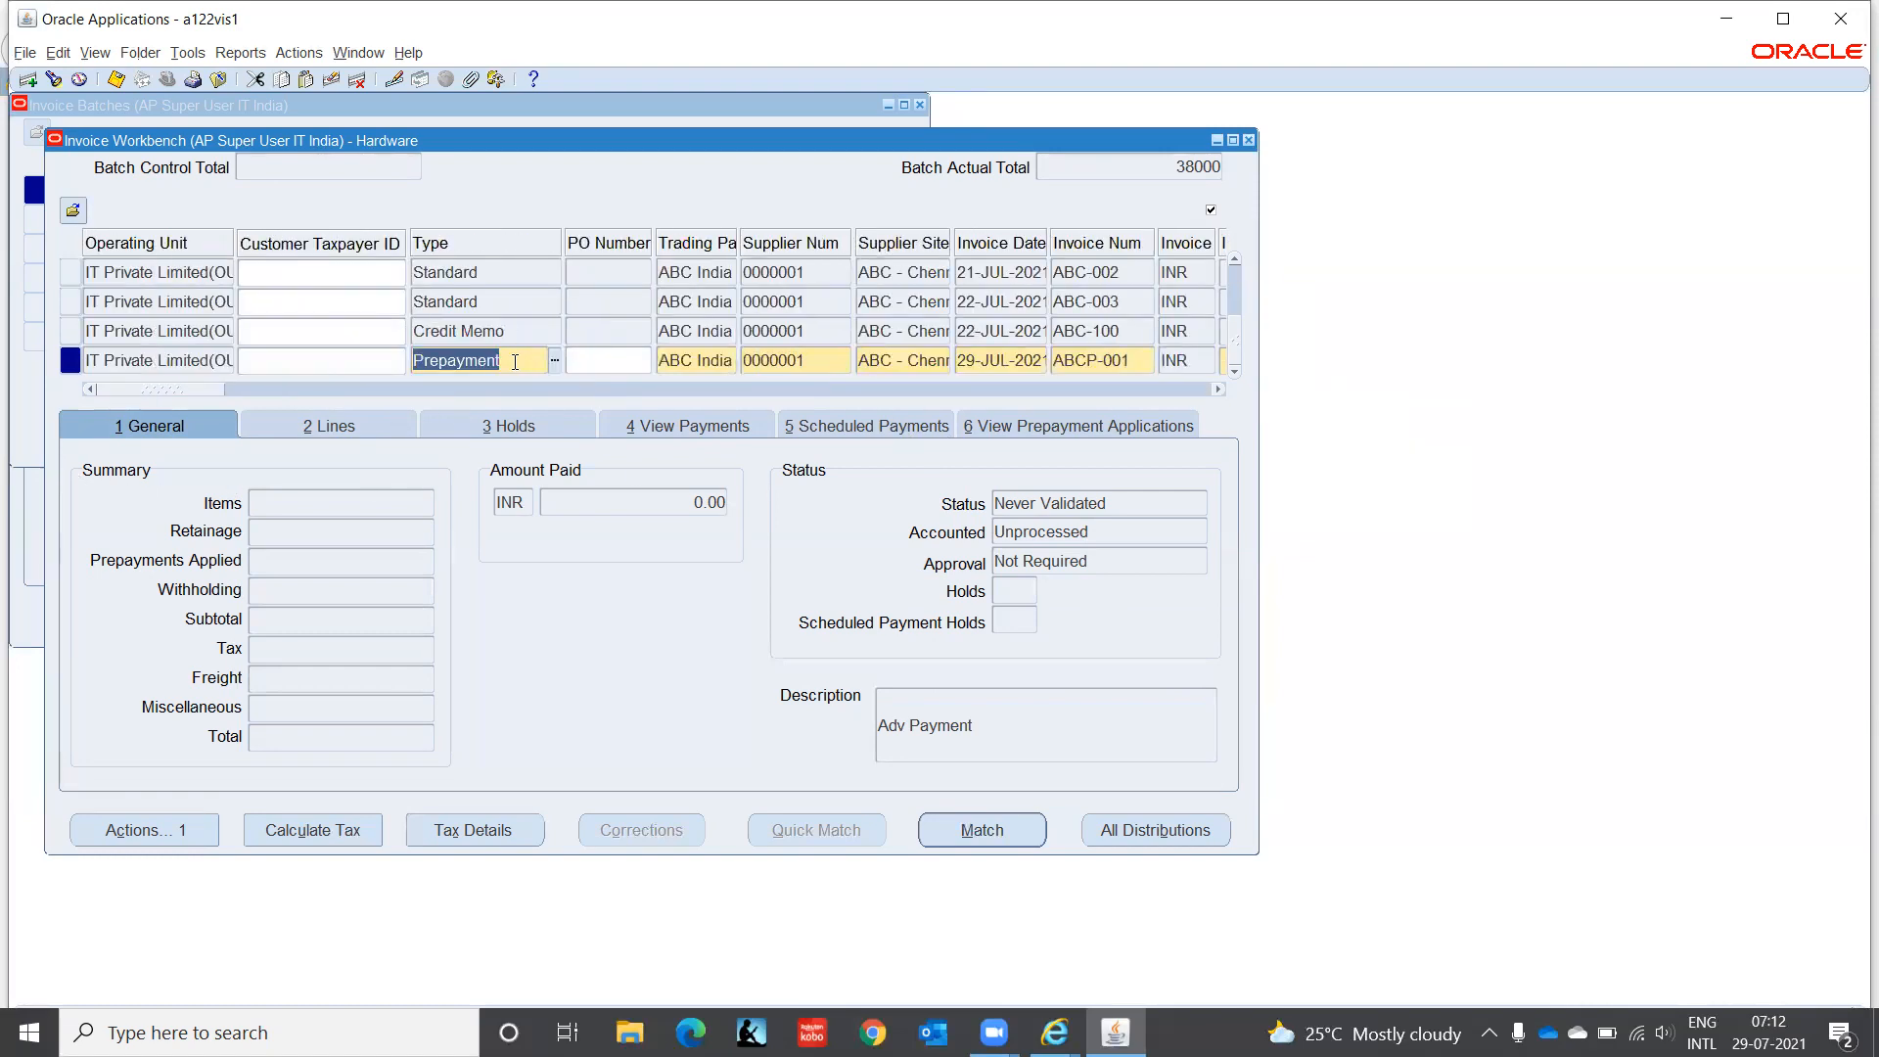
{"action": "right_click", "coordinate": [515, 361]}
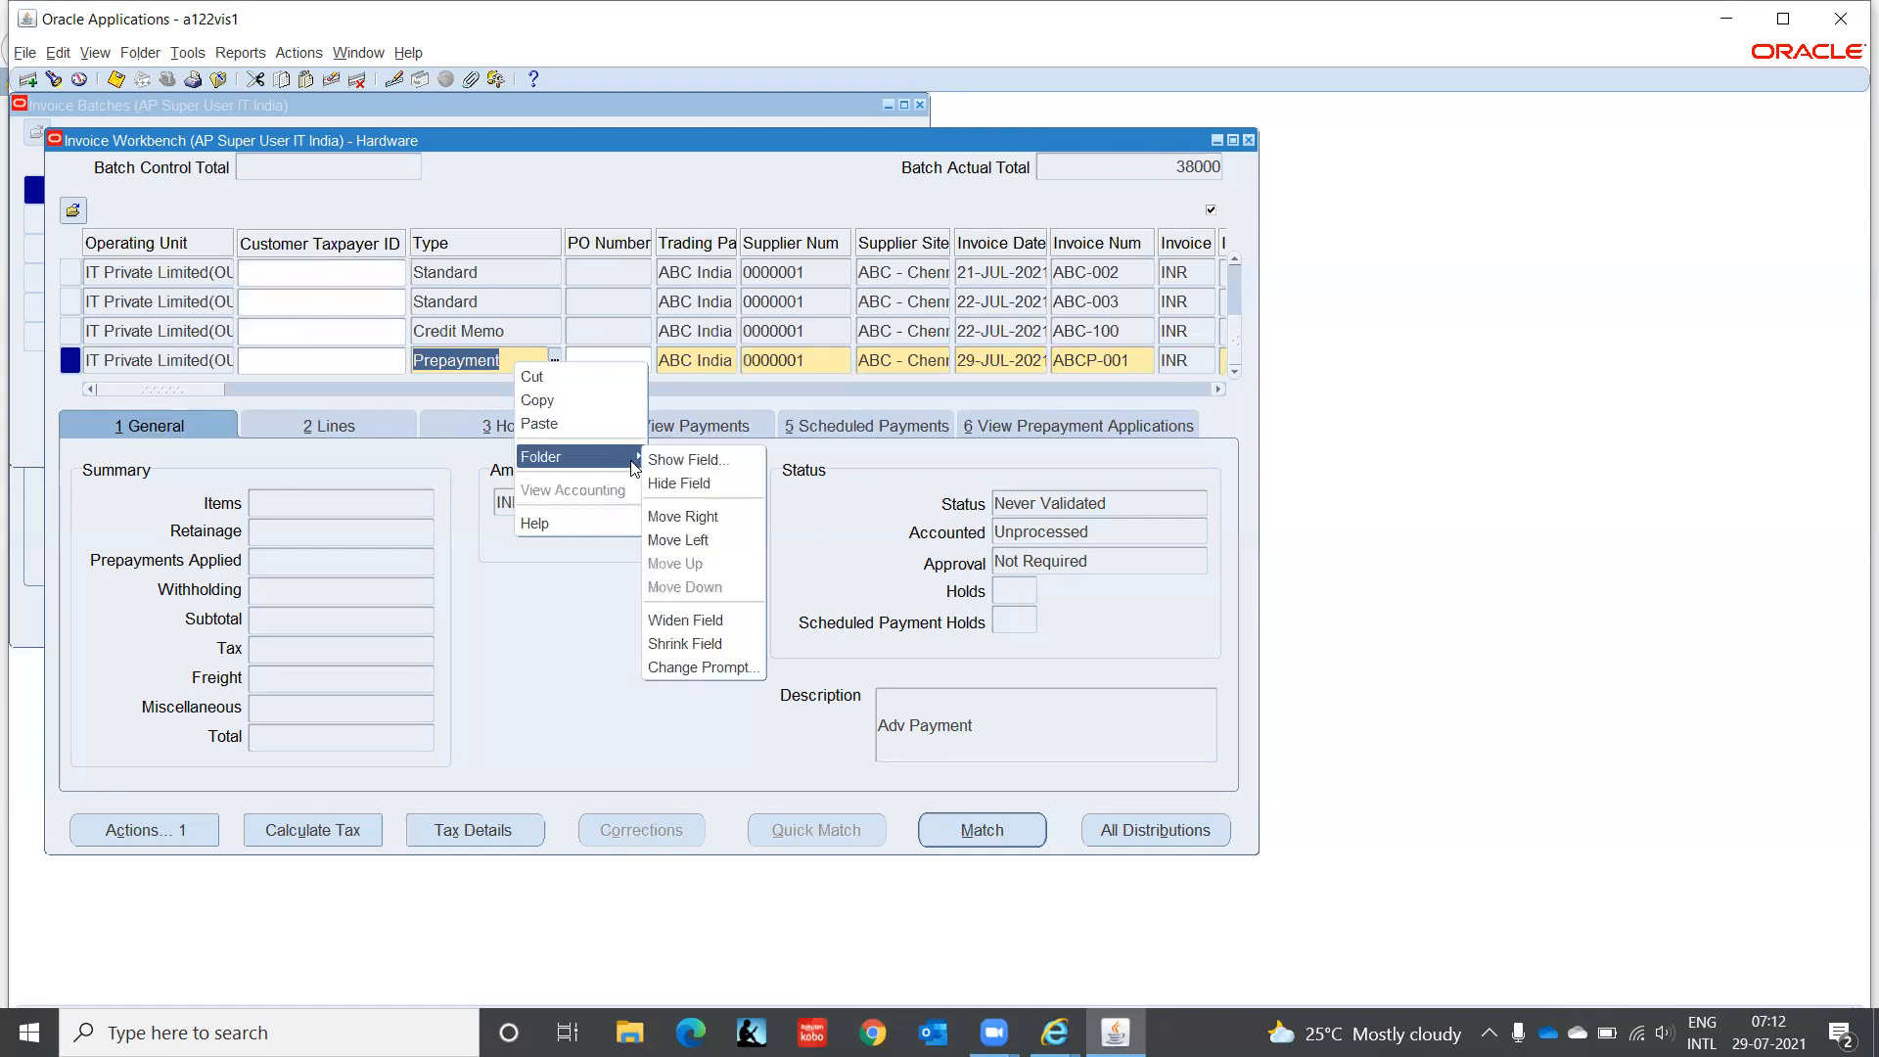
{"action": "left_click", "coordinate": [684, 459]}
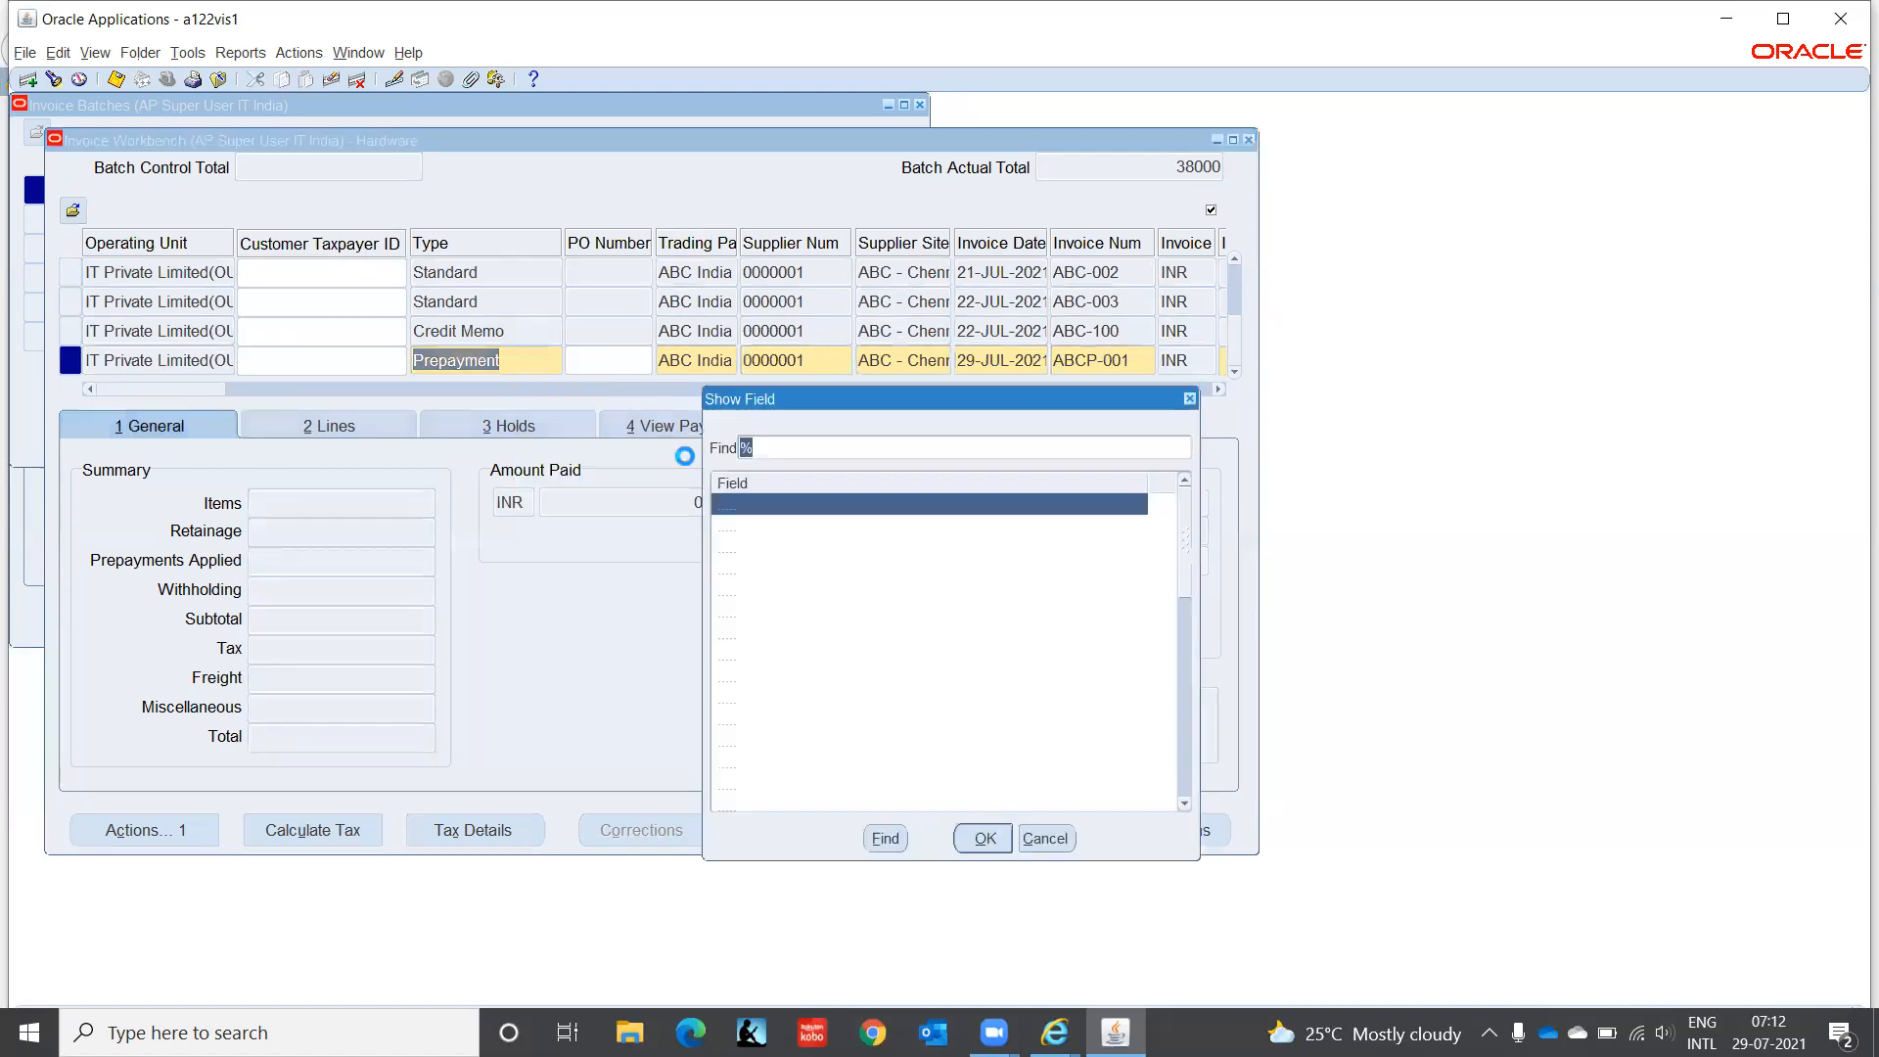
{"action": "type", "text": "voucher Number"}
{"action": "key", "text": "Return"}
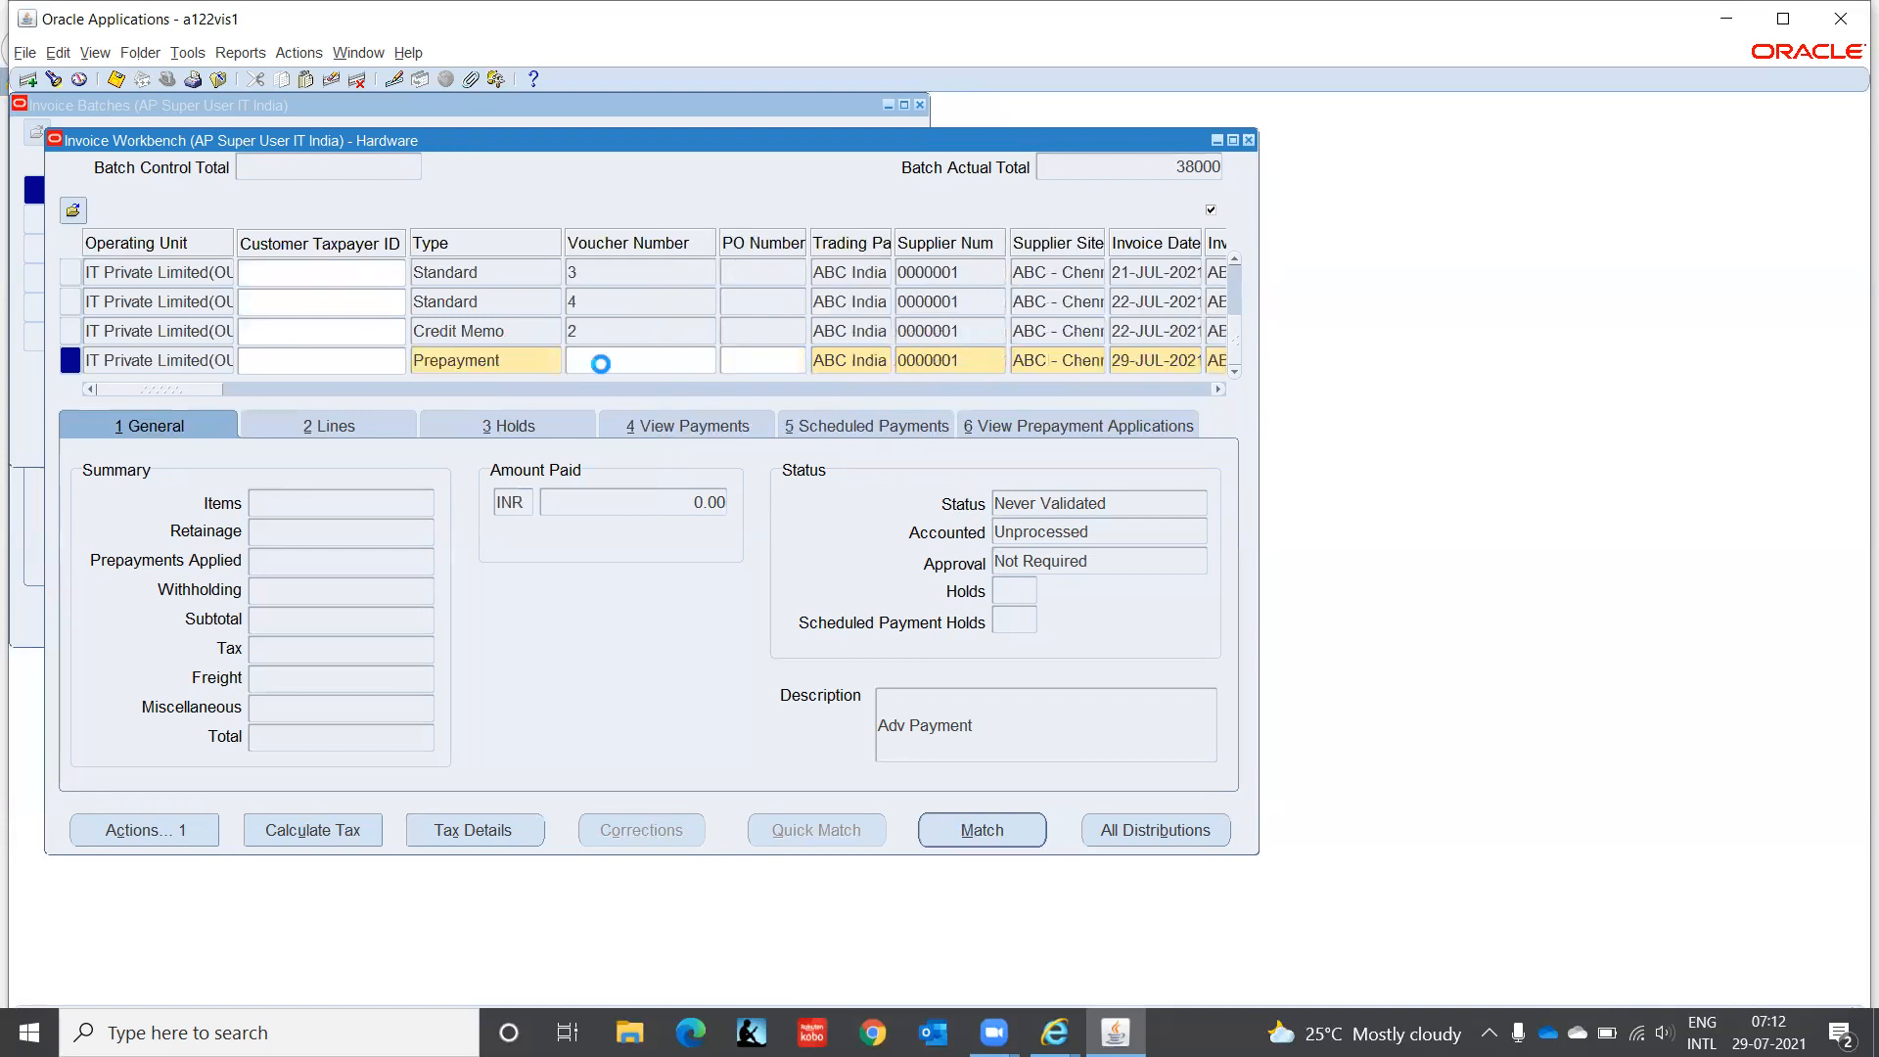
Step: Try to assign voucher number 6 to the prepayment invoice and go to its lines
{"action": "type", "text": "6"}
{"action": "left_click", "coordinate": [333, 425]}
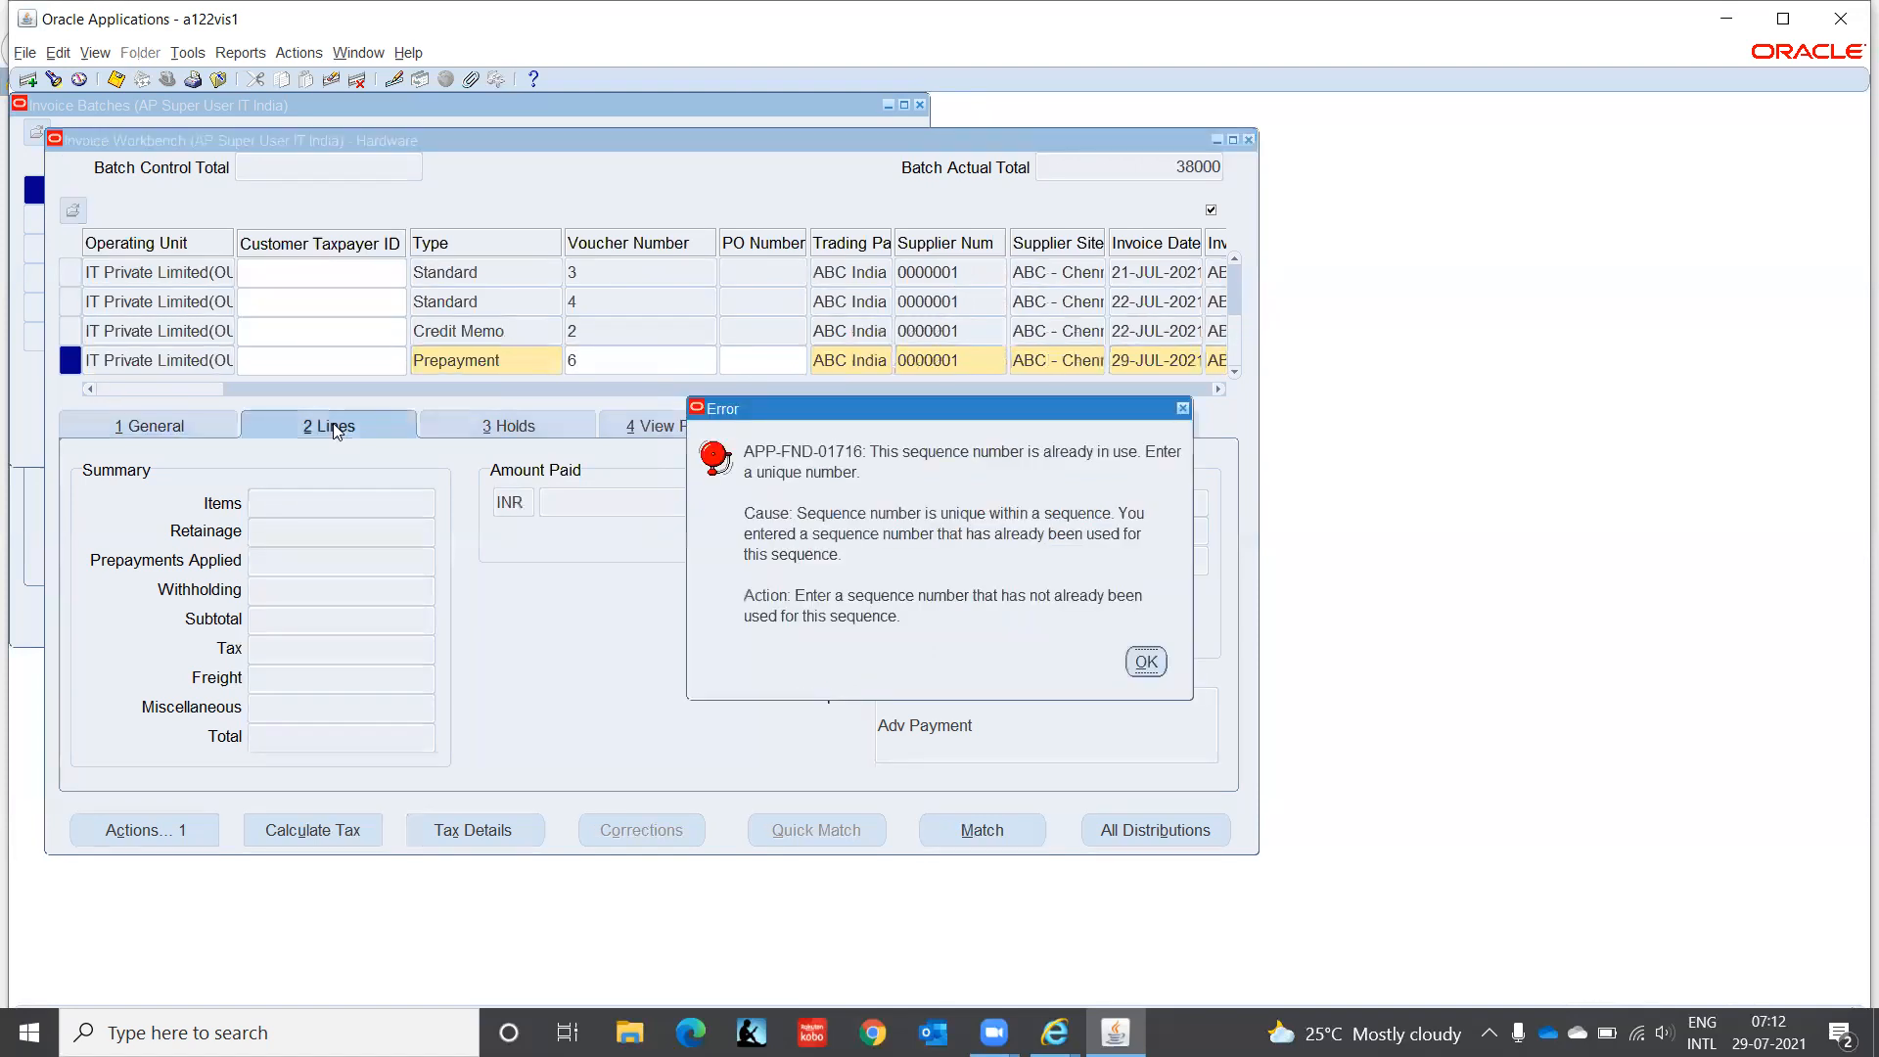
{"action": "left_click", "coordinate": [1149, 662]}
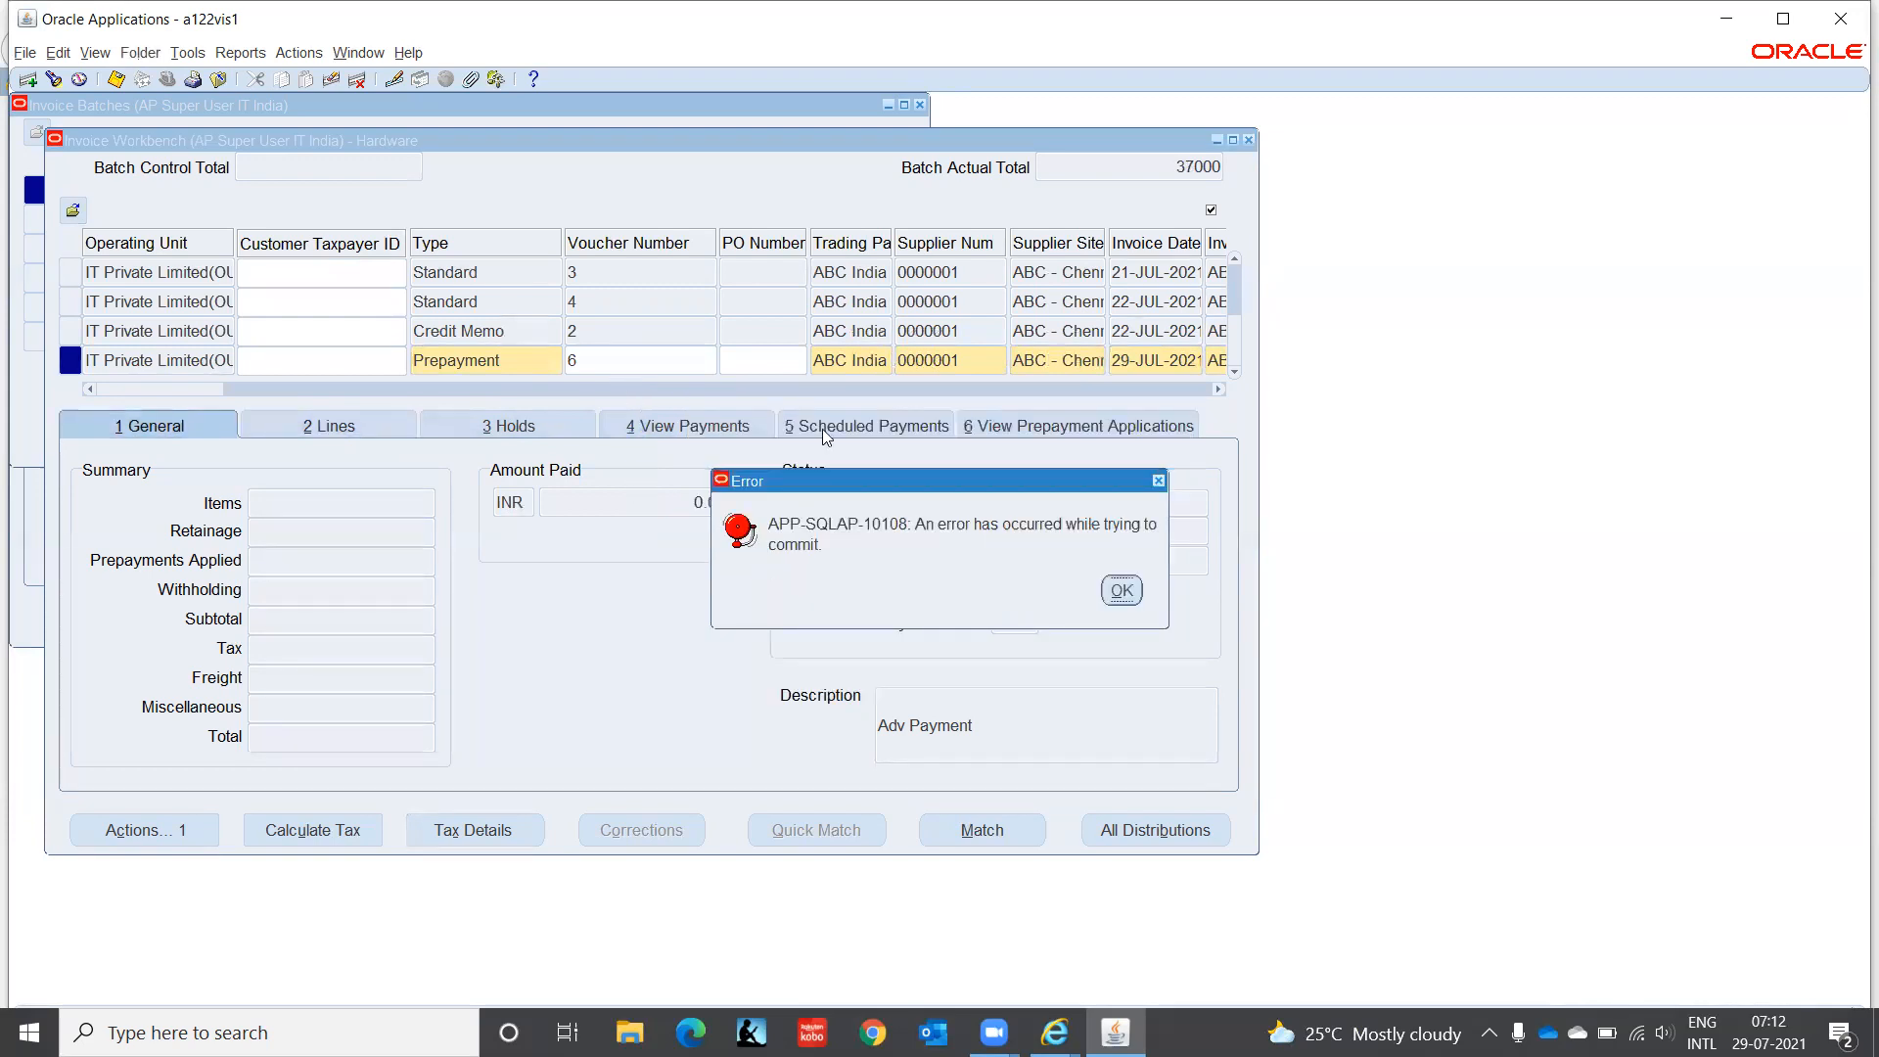
{"action": "left_click", "coordinate": [1122, 590]}
Step: Set the prepayment invoice's voucher number to 7
{"action": "left_click", "coordinate": [609, 365]}
{"action": "key", "text": "BackSpace"}
{"action": "type", "text": "7"}
{"action": "key", "text": "Tab"}
Step: Enter 1000 as the amount of the prepayment invoice's item line 1
{"action": "left_click", "coordinate": [309, 427]}
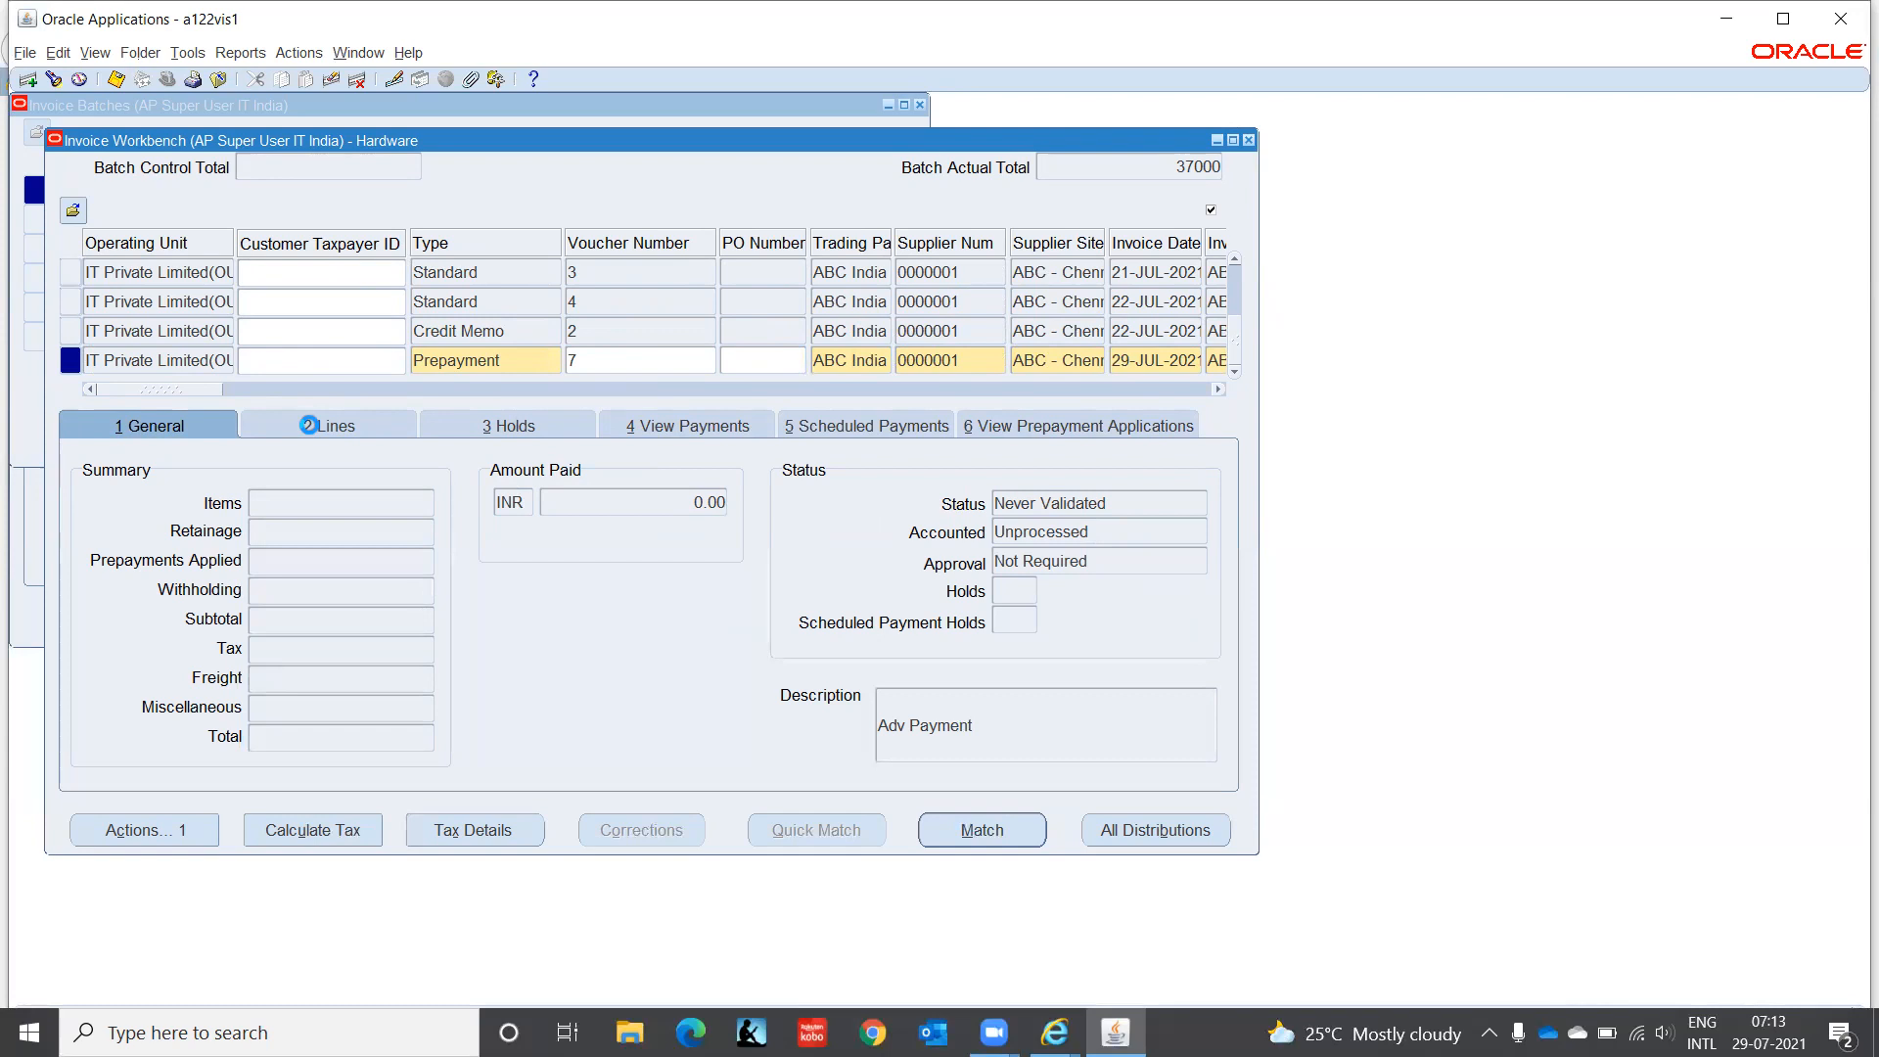
{"action": "left_click", "coordinate": [270, 566]}
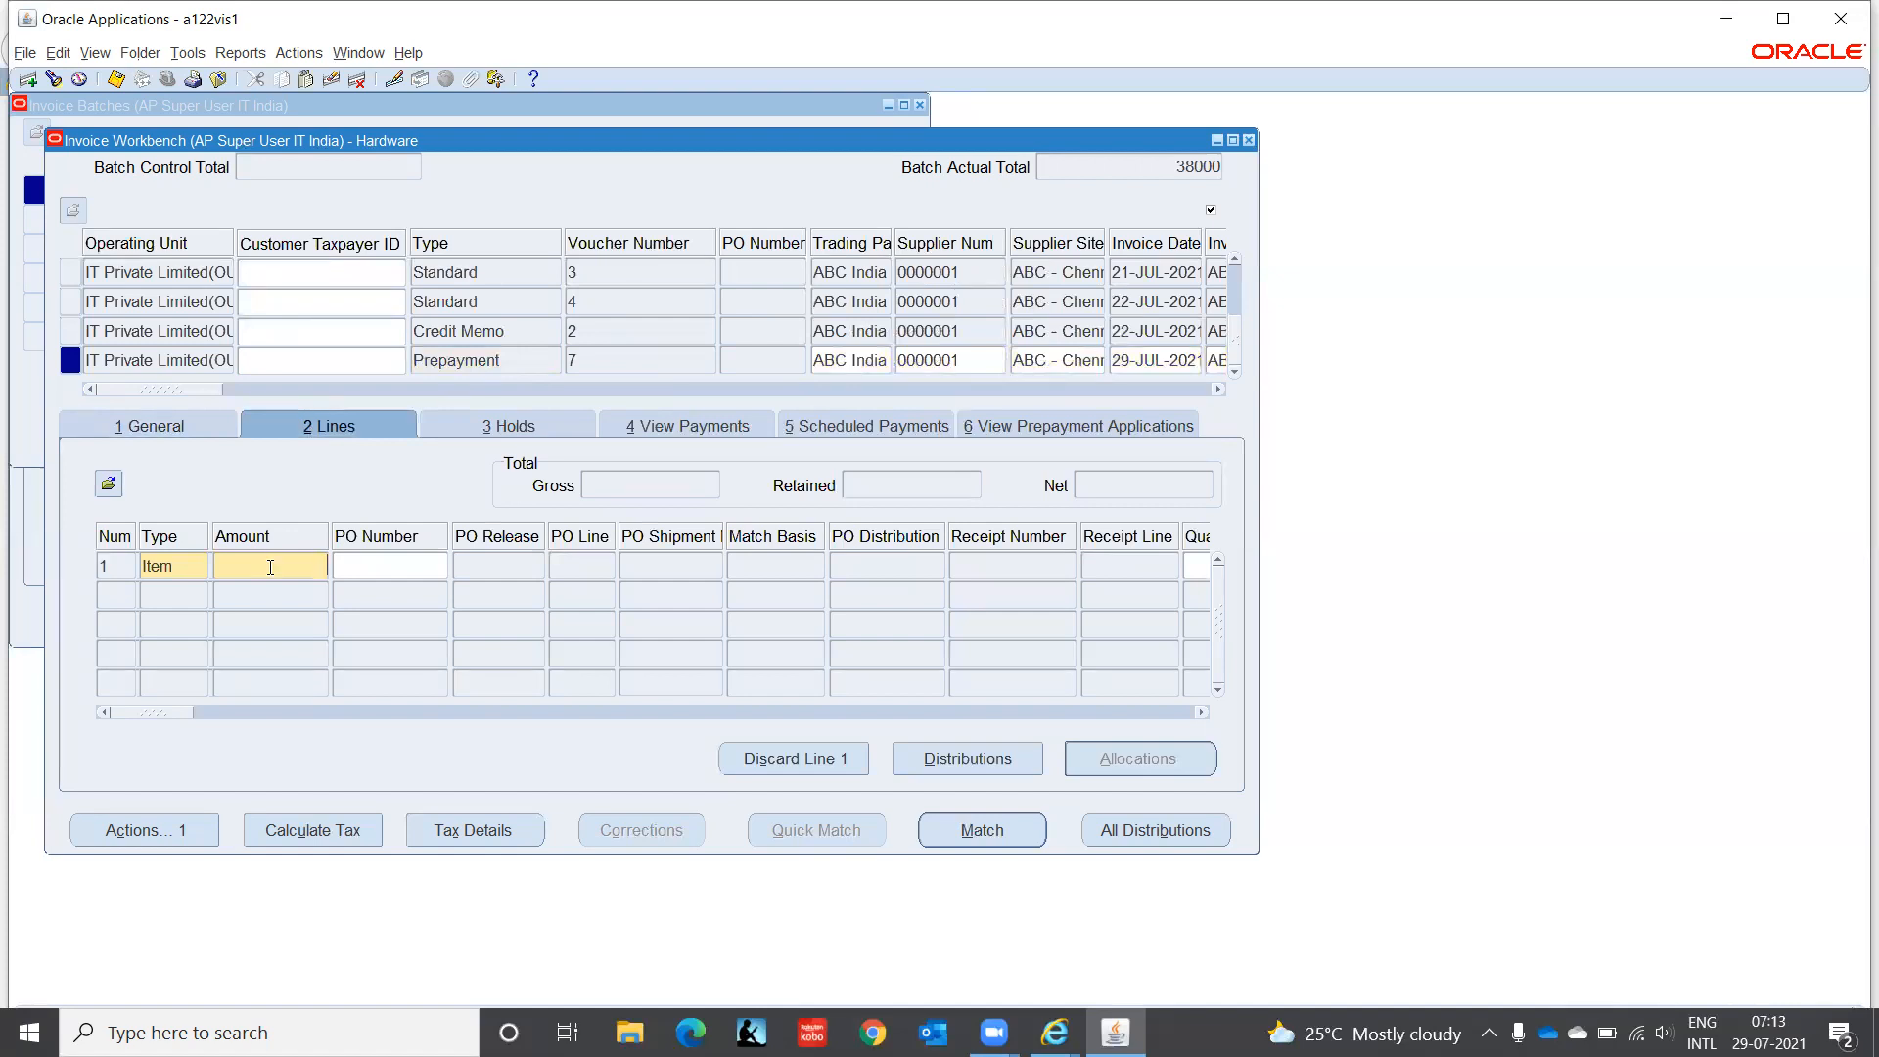
{"action": "type", "text": "1000"}
Step: Check and save the distribution of item line 1, and return to the invoice
{"action": "left_click", "coordinate": [973, 765]}
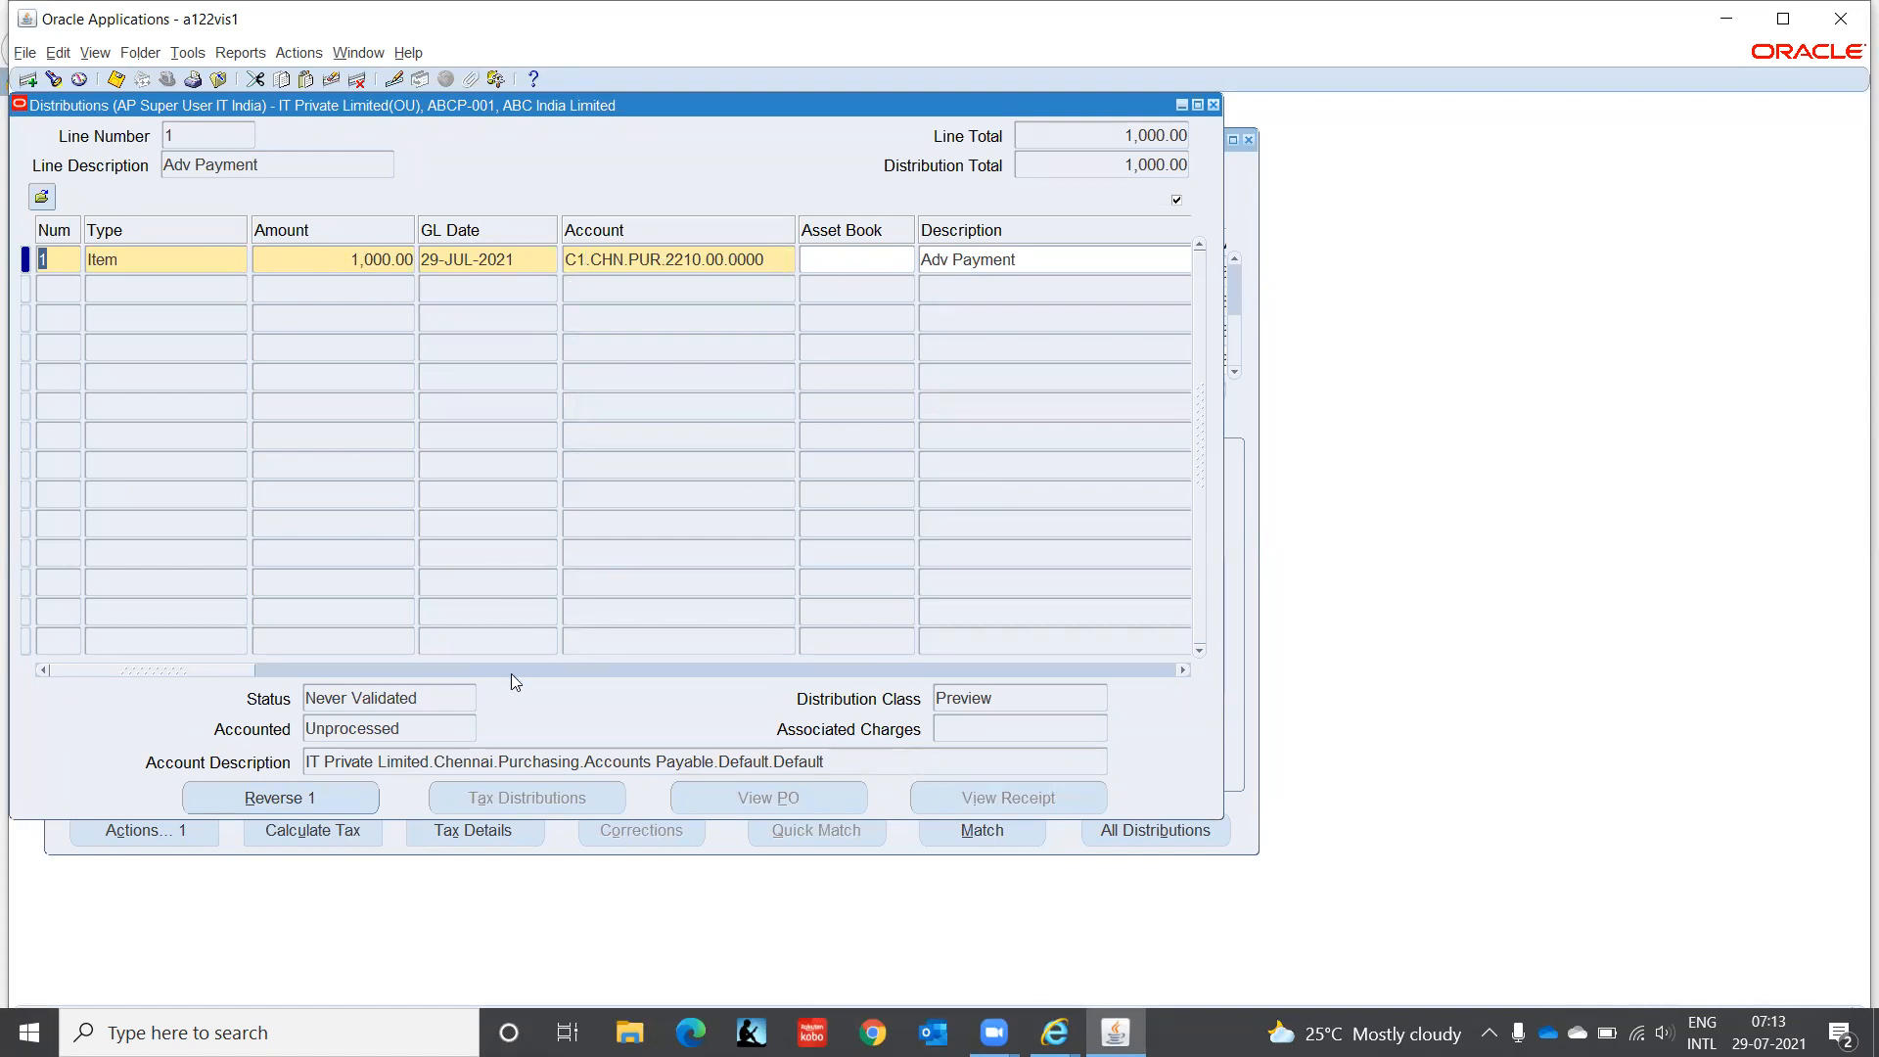
{"action": "left_click_drag", "start_coordinate": [243, 672], "coordinate": [44, 770]}
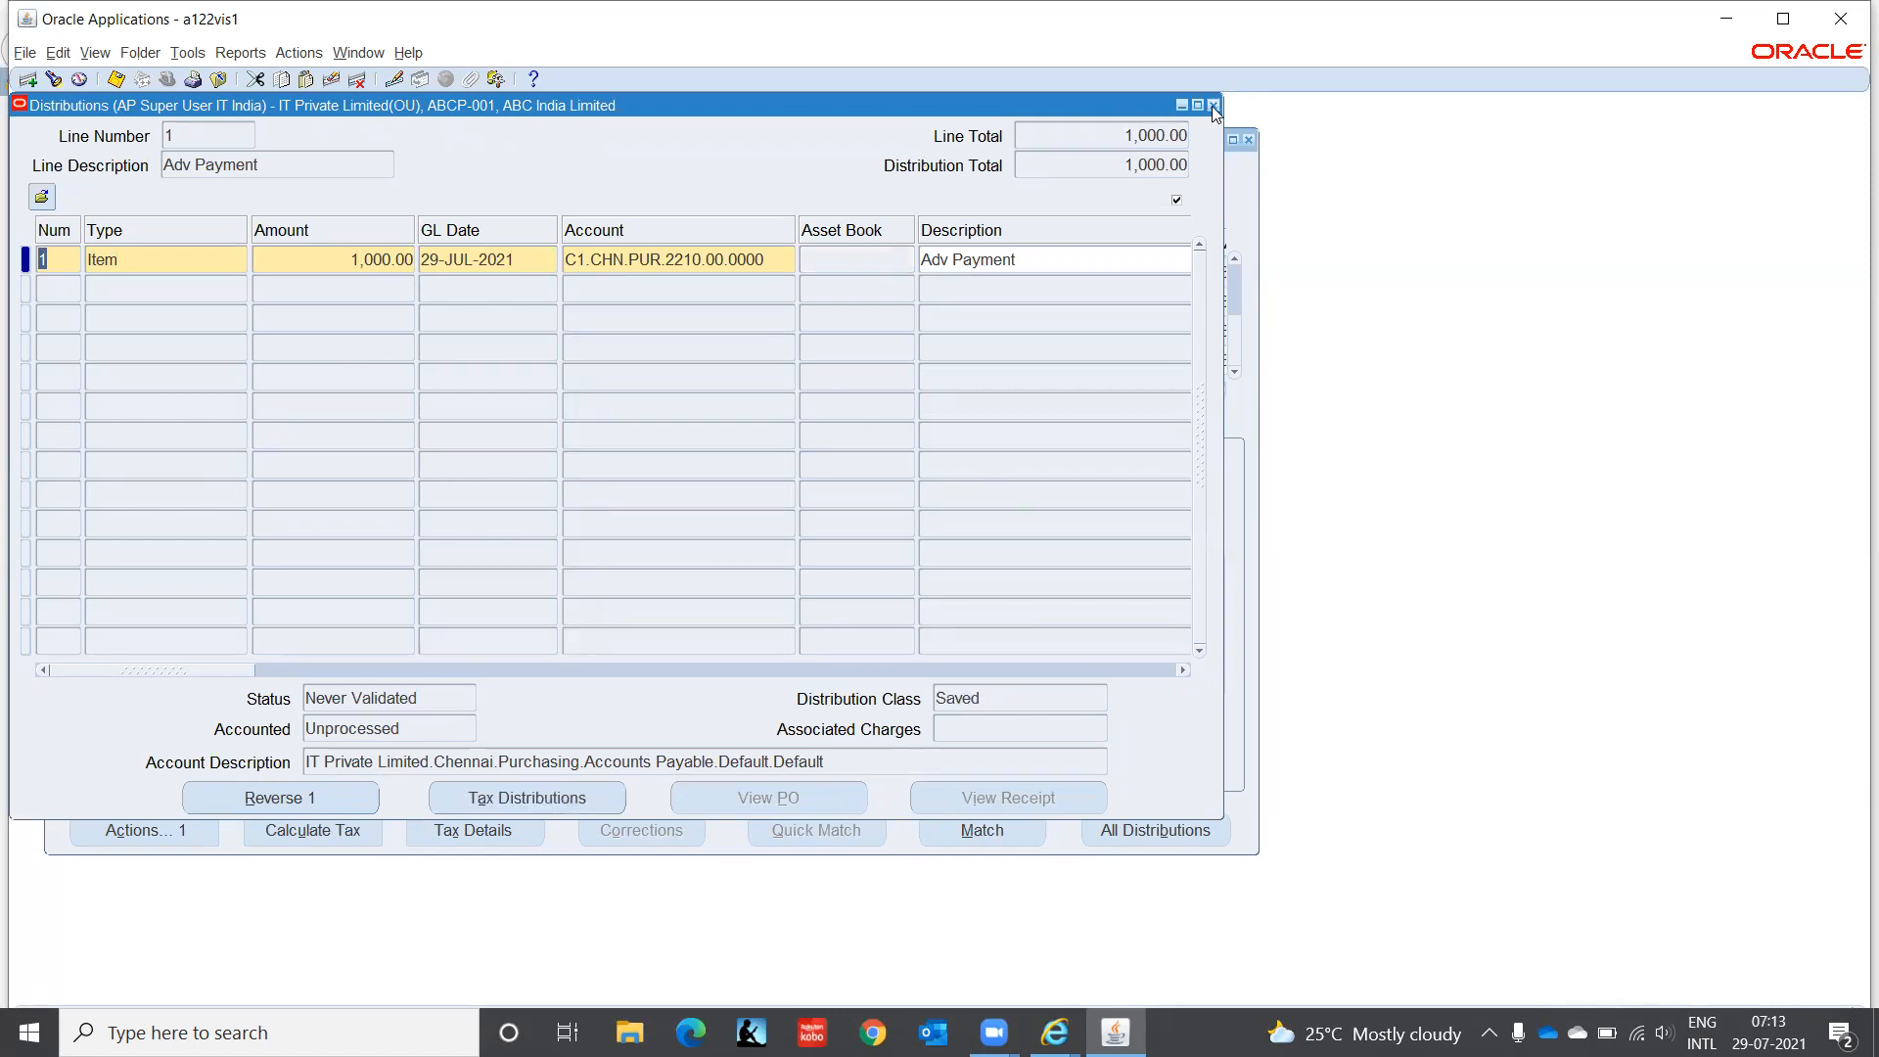
{"action": "left_click", "coordinate": [1212, 105]}
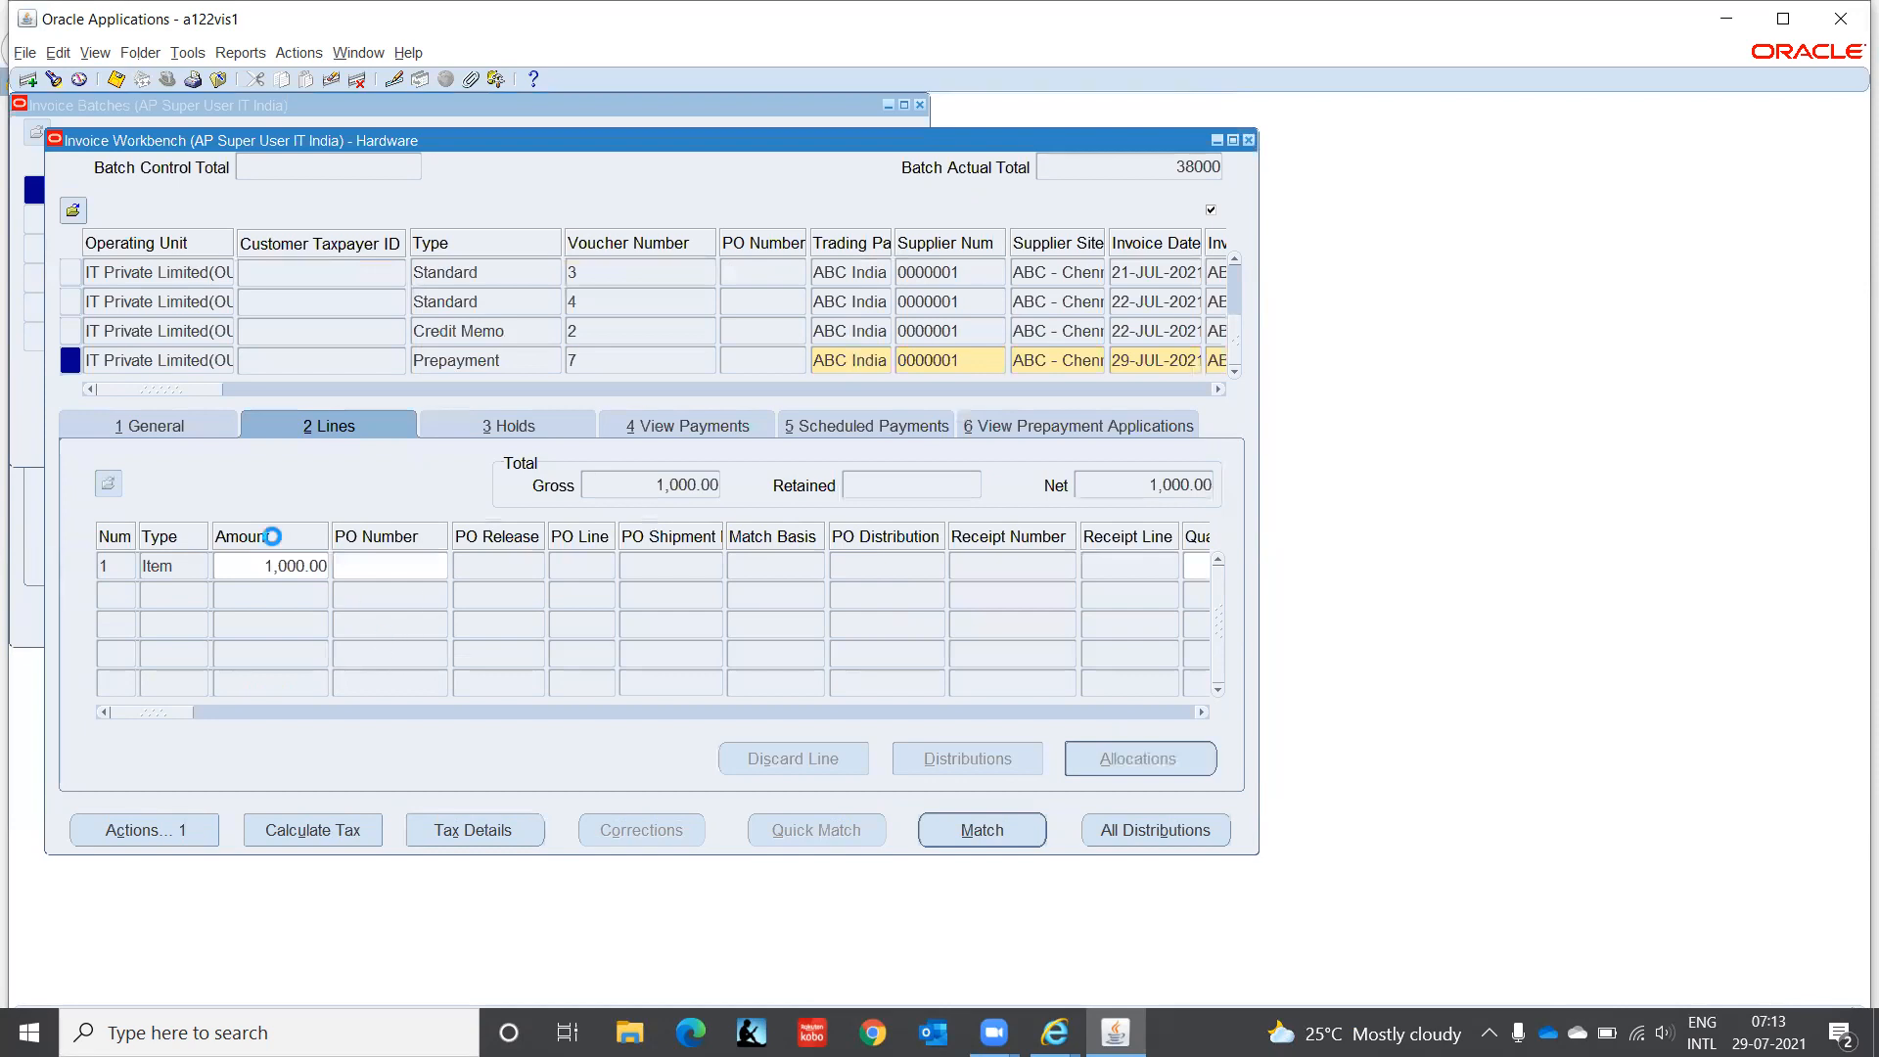
Step: Check the prepayment invoice's general summary and validate the invoice
{"action": "left_click", "coordinate": [180, 428]}
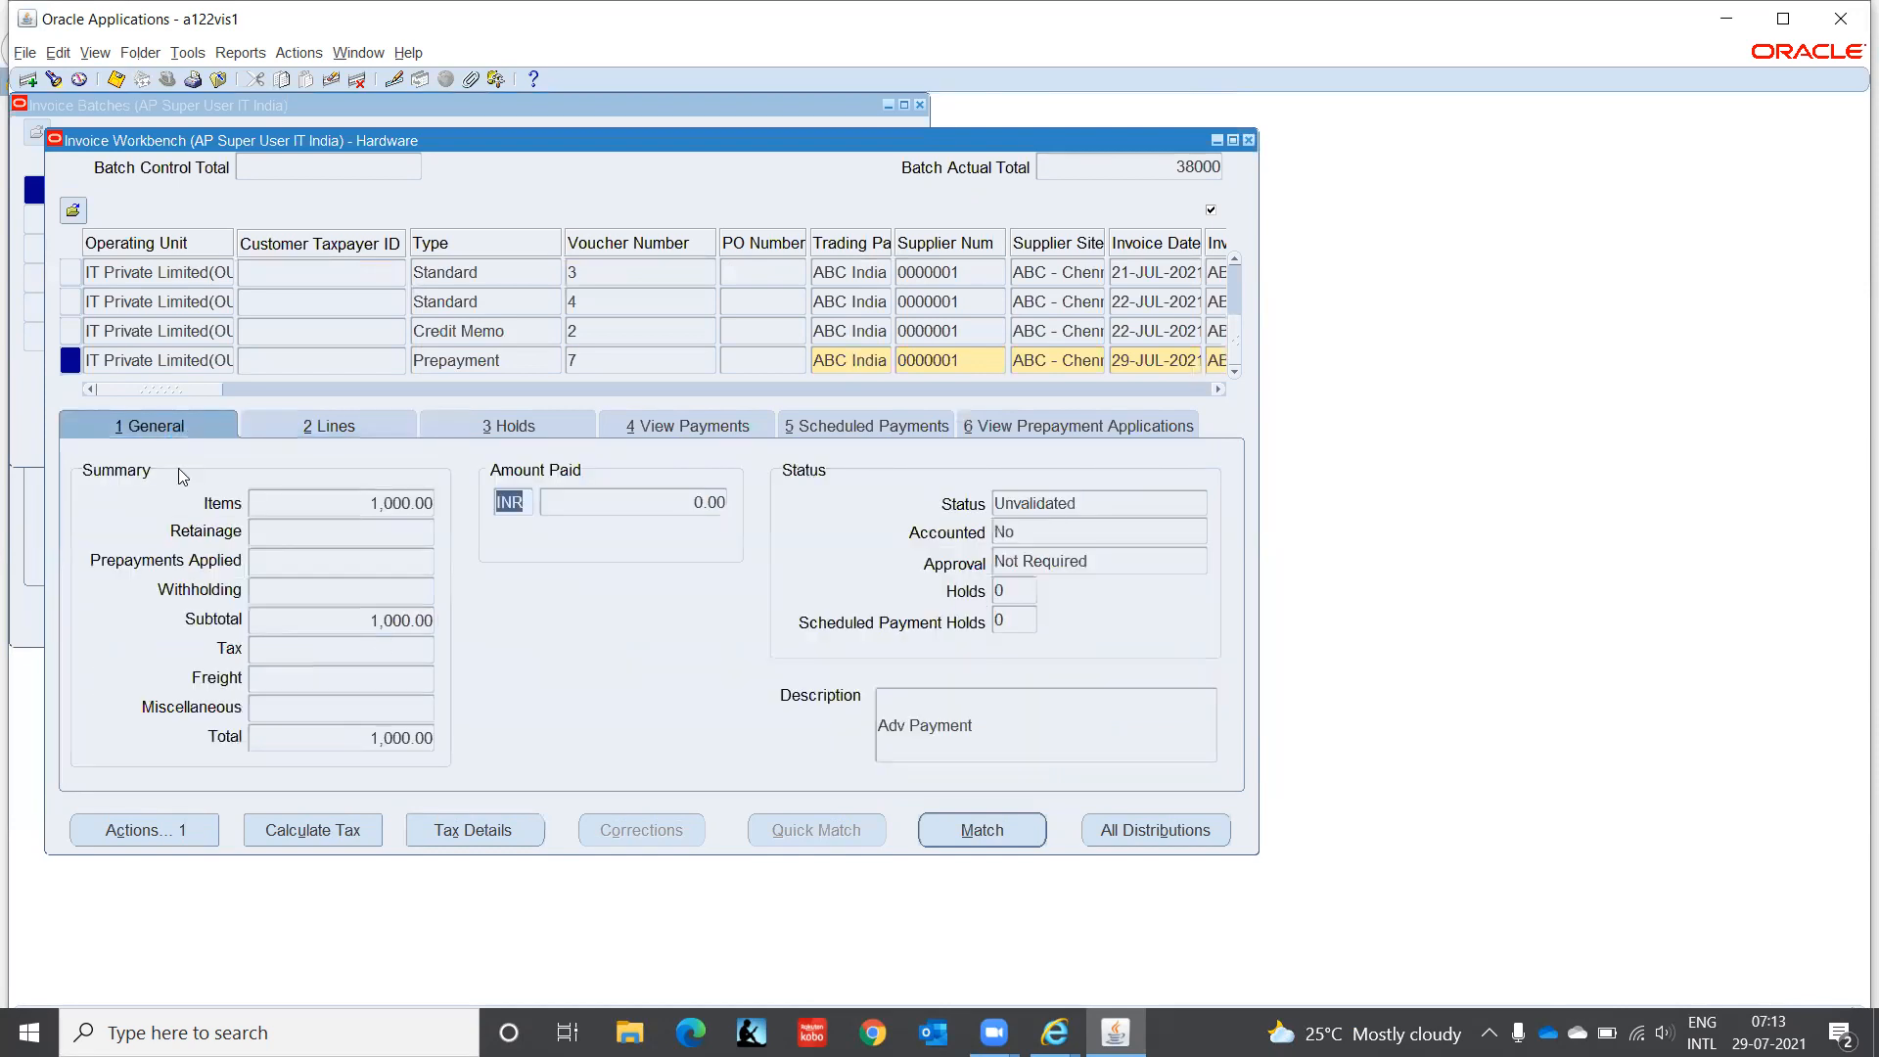
{"action": "left_click", "coordinate": [214, 828]}
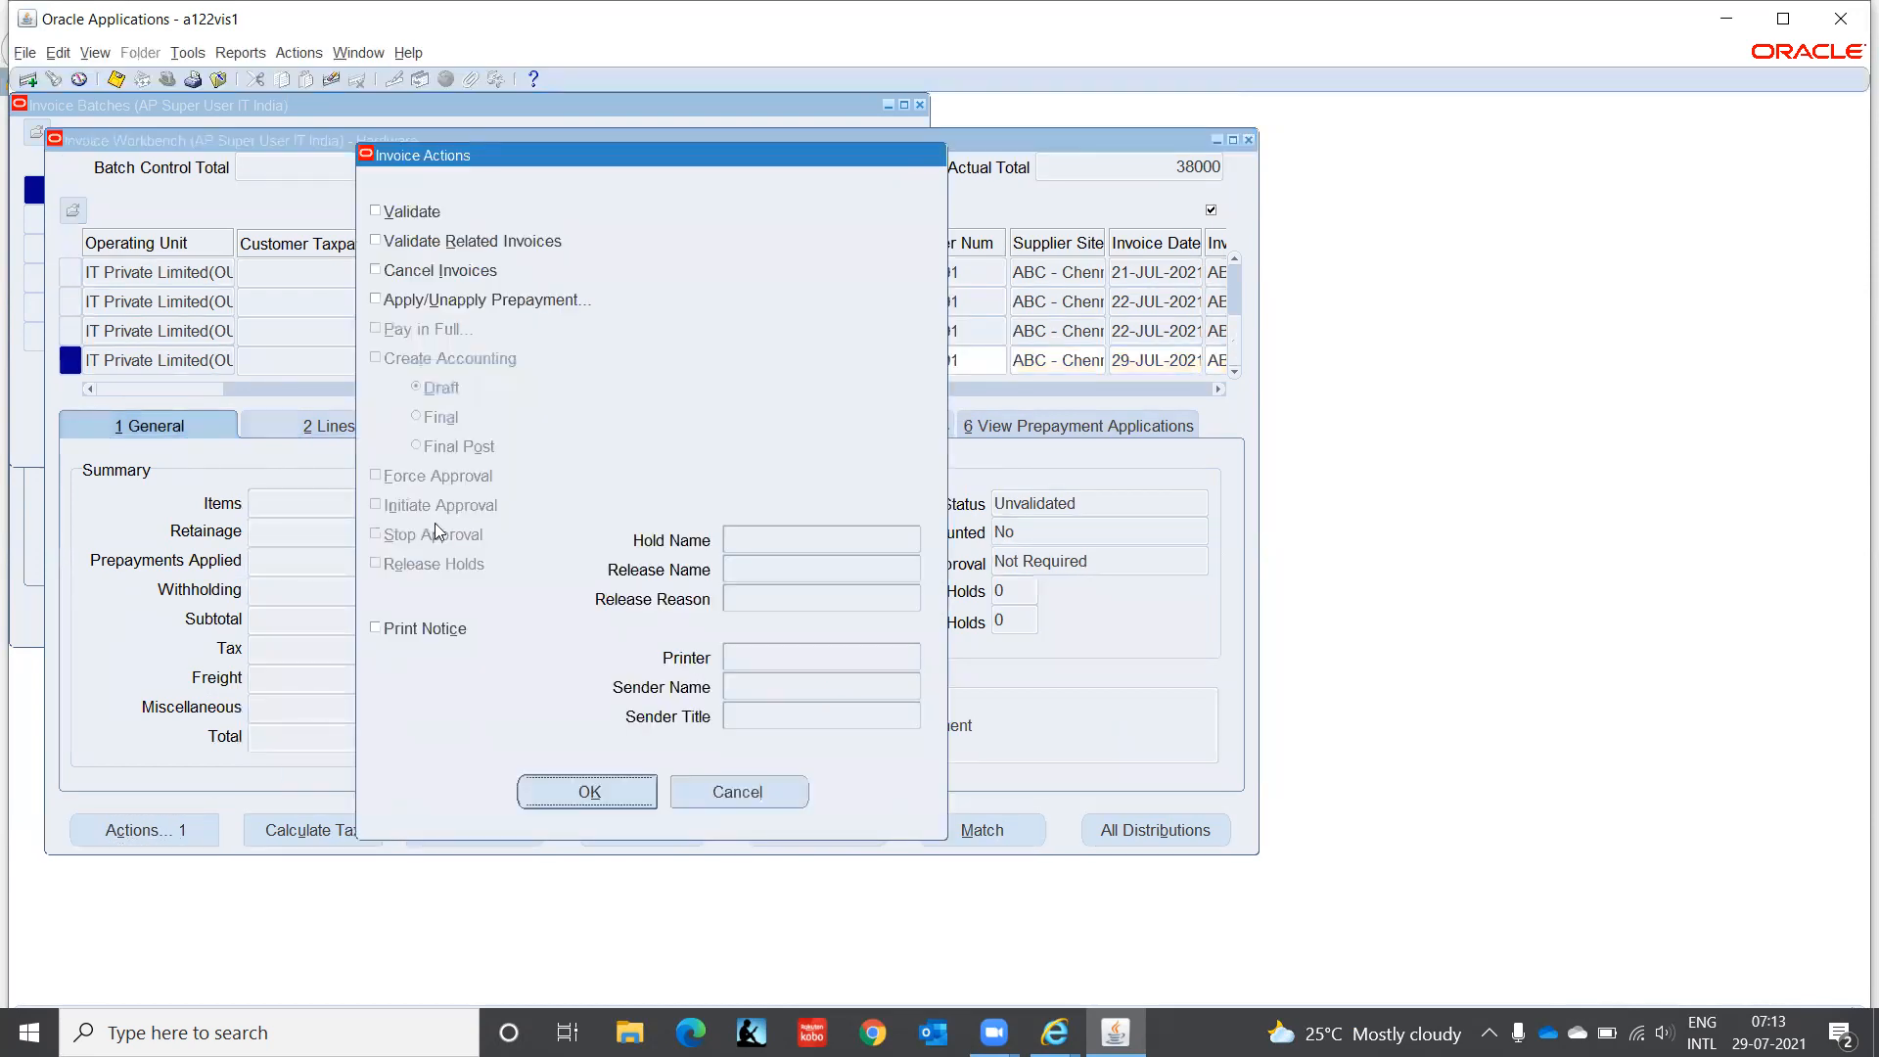
{"action": "left_click", "coordinate": [413, 214]}
{"action": "left_click", "coordinate": [587, 793]}
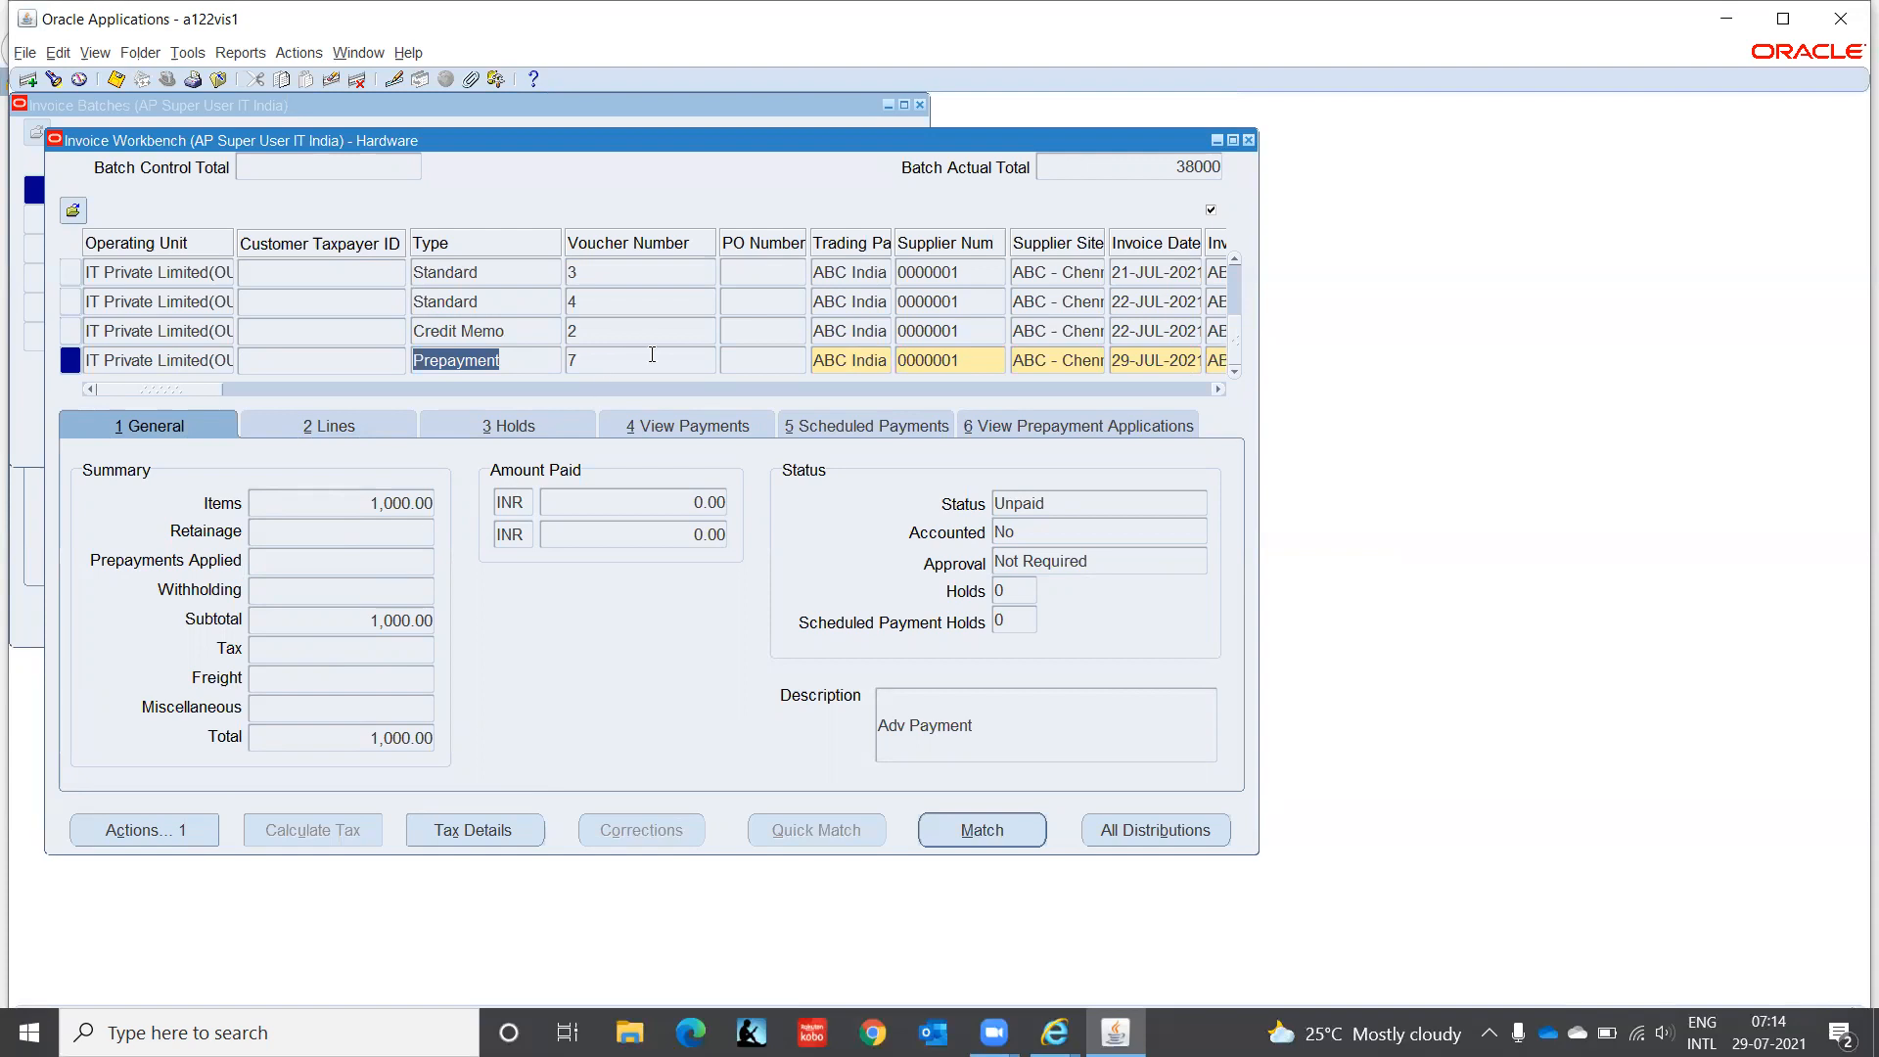
Step: View the prepayment's scheduled payment and start paying the invoice in full
{"action": "left_click", "coordinate": [830, 424]}
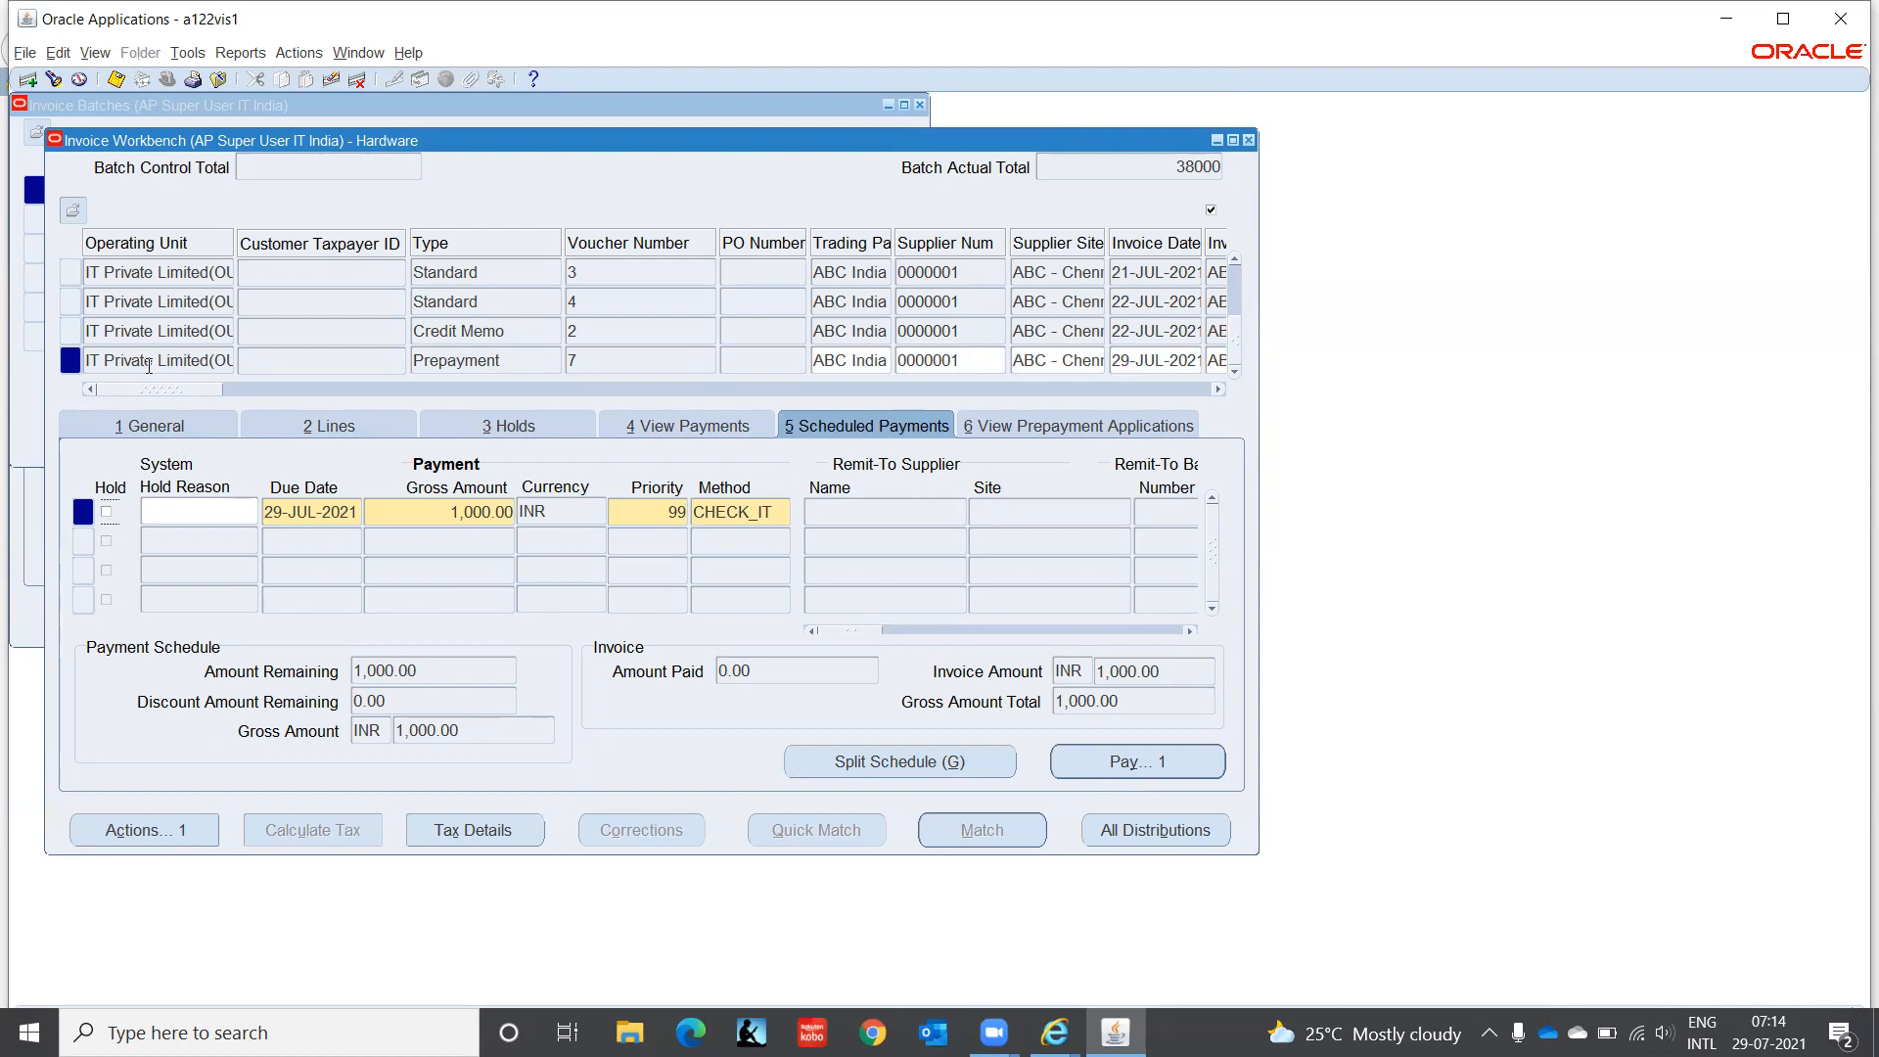
{"action": "left_click", "coordinate": [182, 839]}
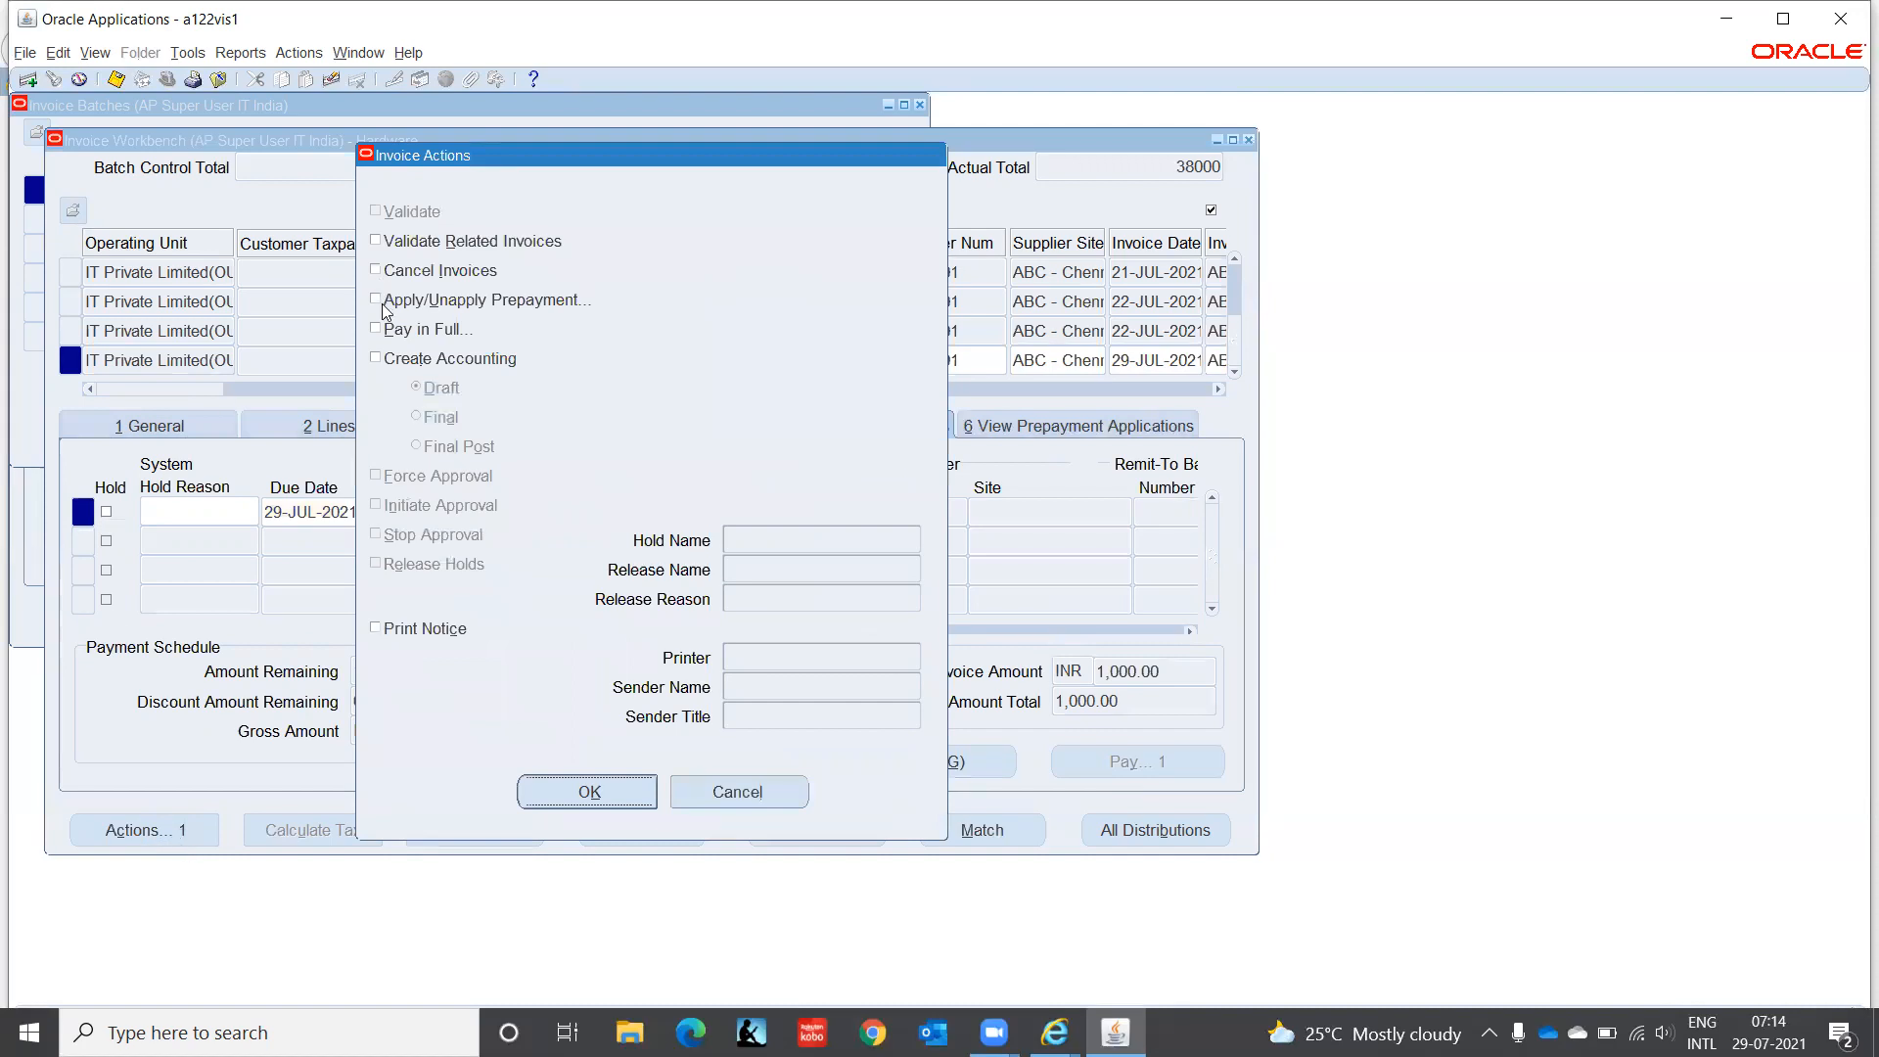
{"action": "left_click", "coordinate": [377, 330]}
{"action": "left_click", "coordinate": [589, 794]}
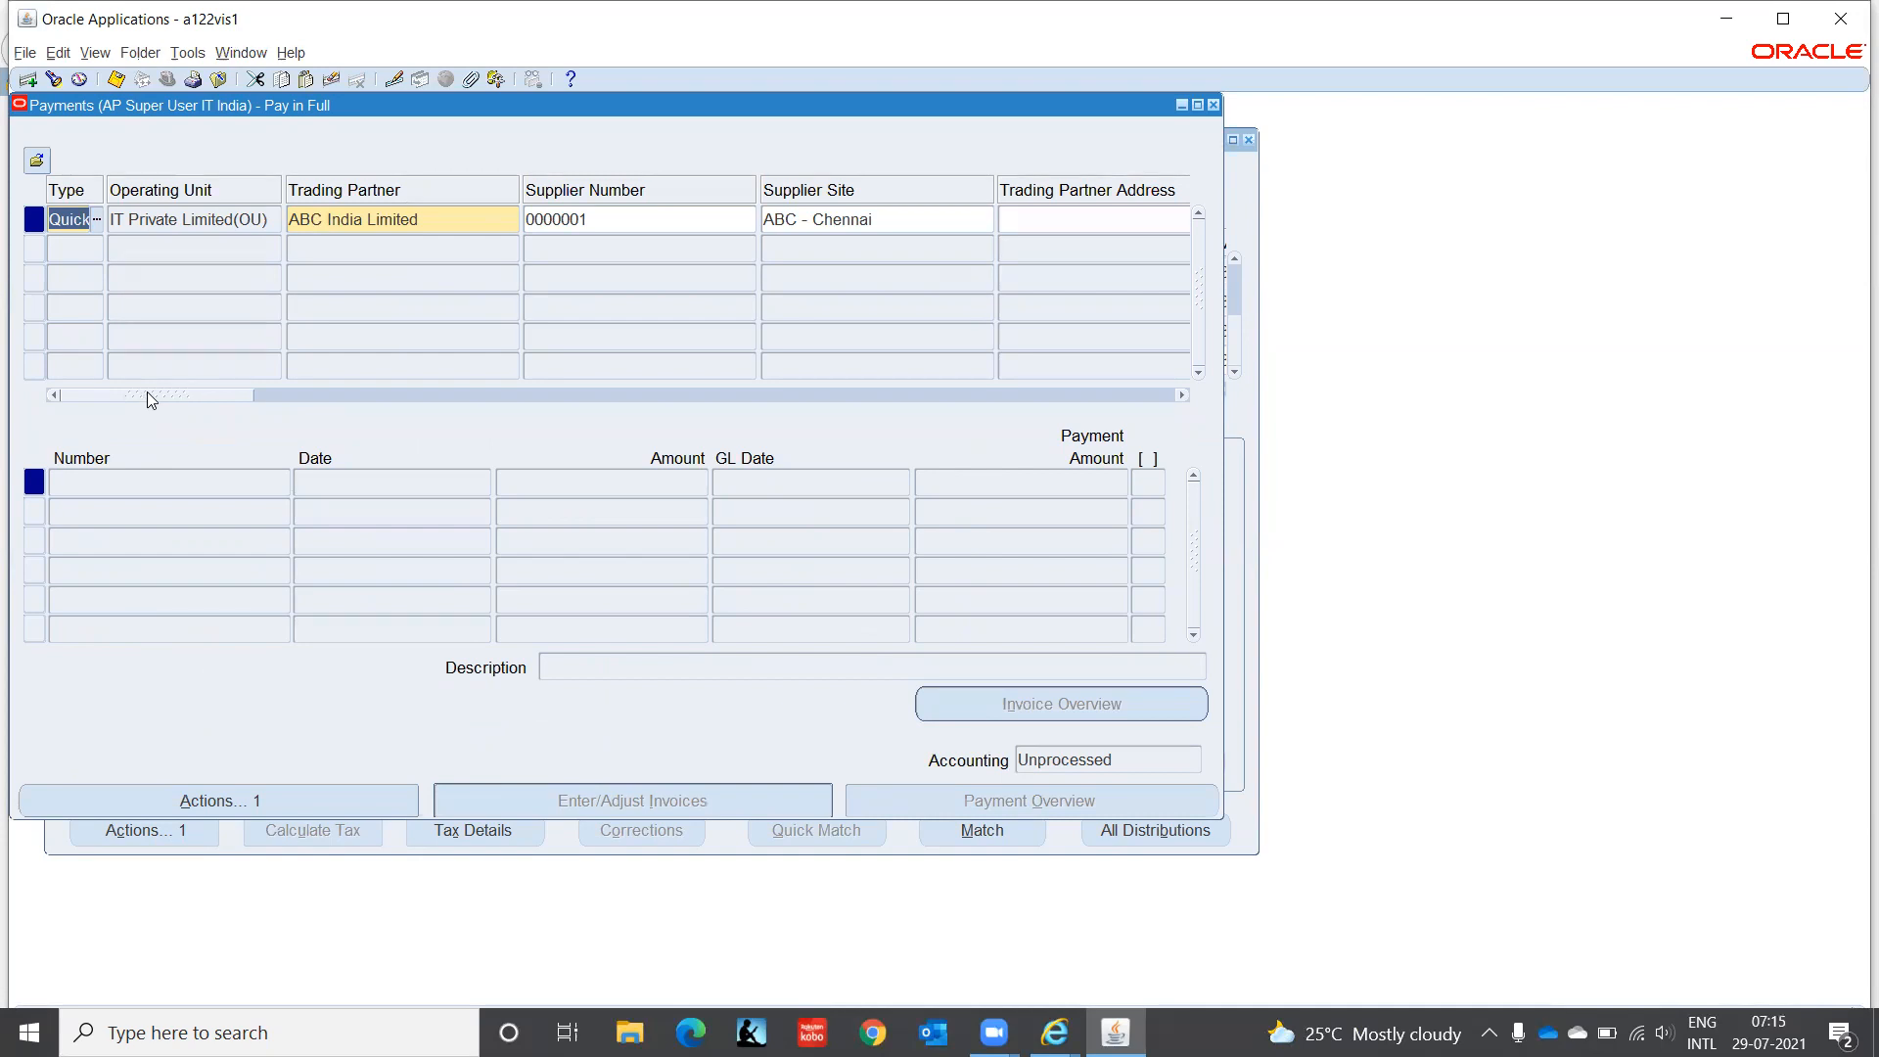
Step: Choose the IT Private Limited bank account for the full payment
{"action": "left_click_drag", "start_coordinate": [147, 392], "coordinate": [383, 391]}
{"action": "left_click", "coordinate": [595, 218]}
{"action": "type", "text": "IT"}
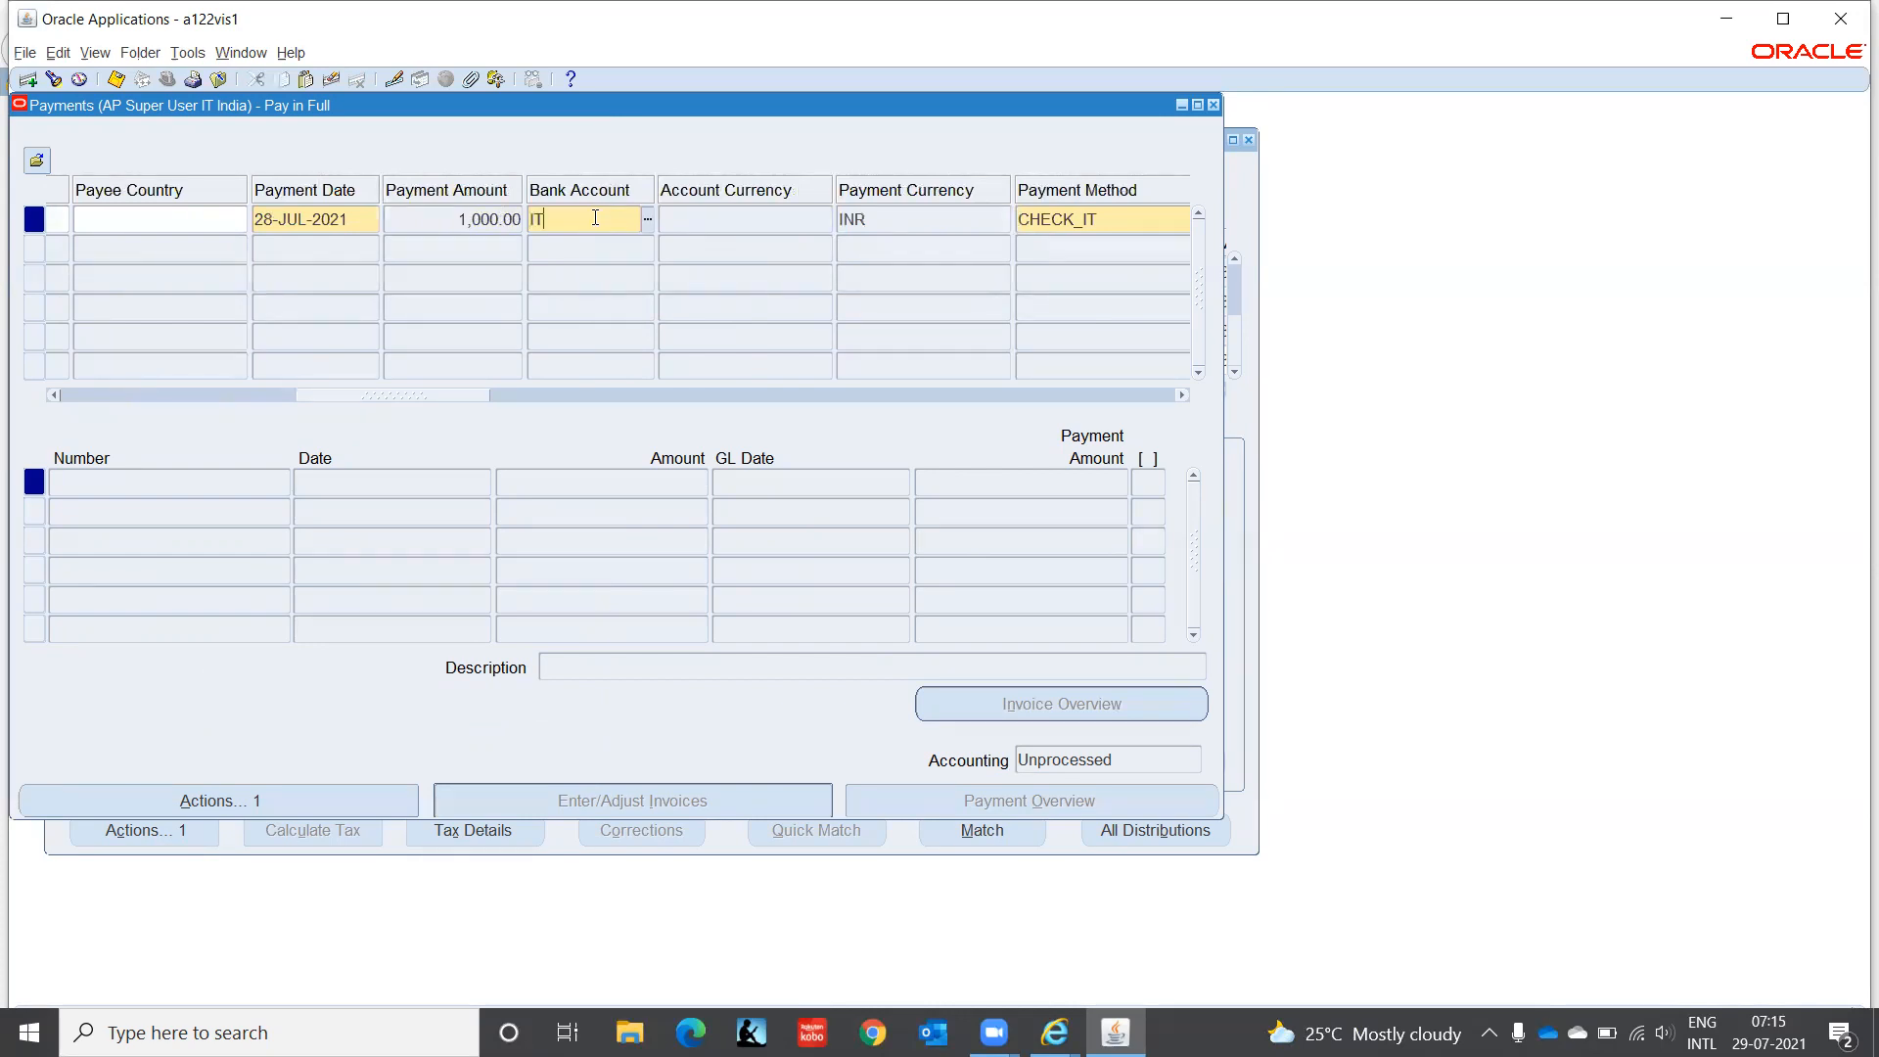
{"action": "key", "text": "Tab"}
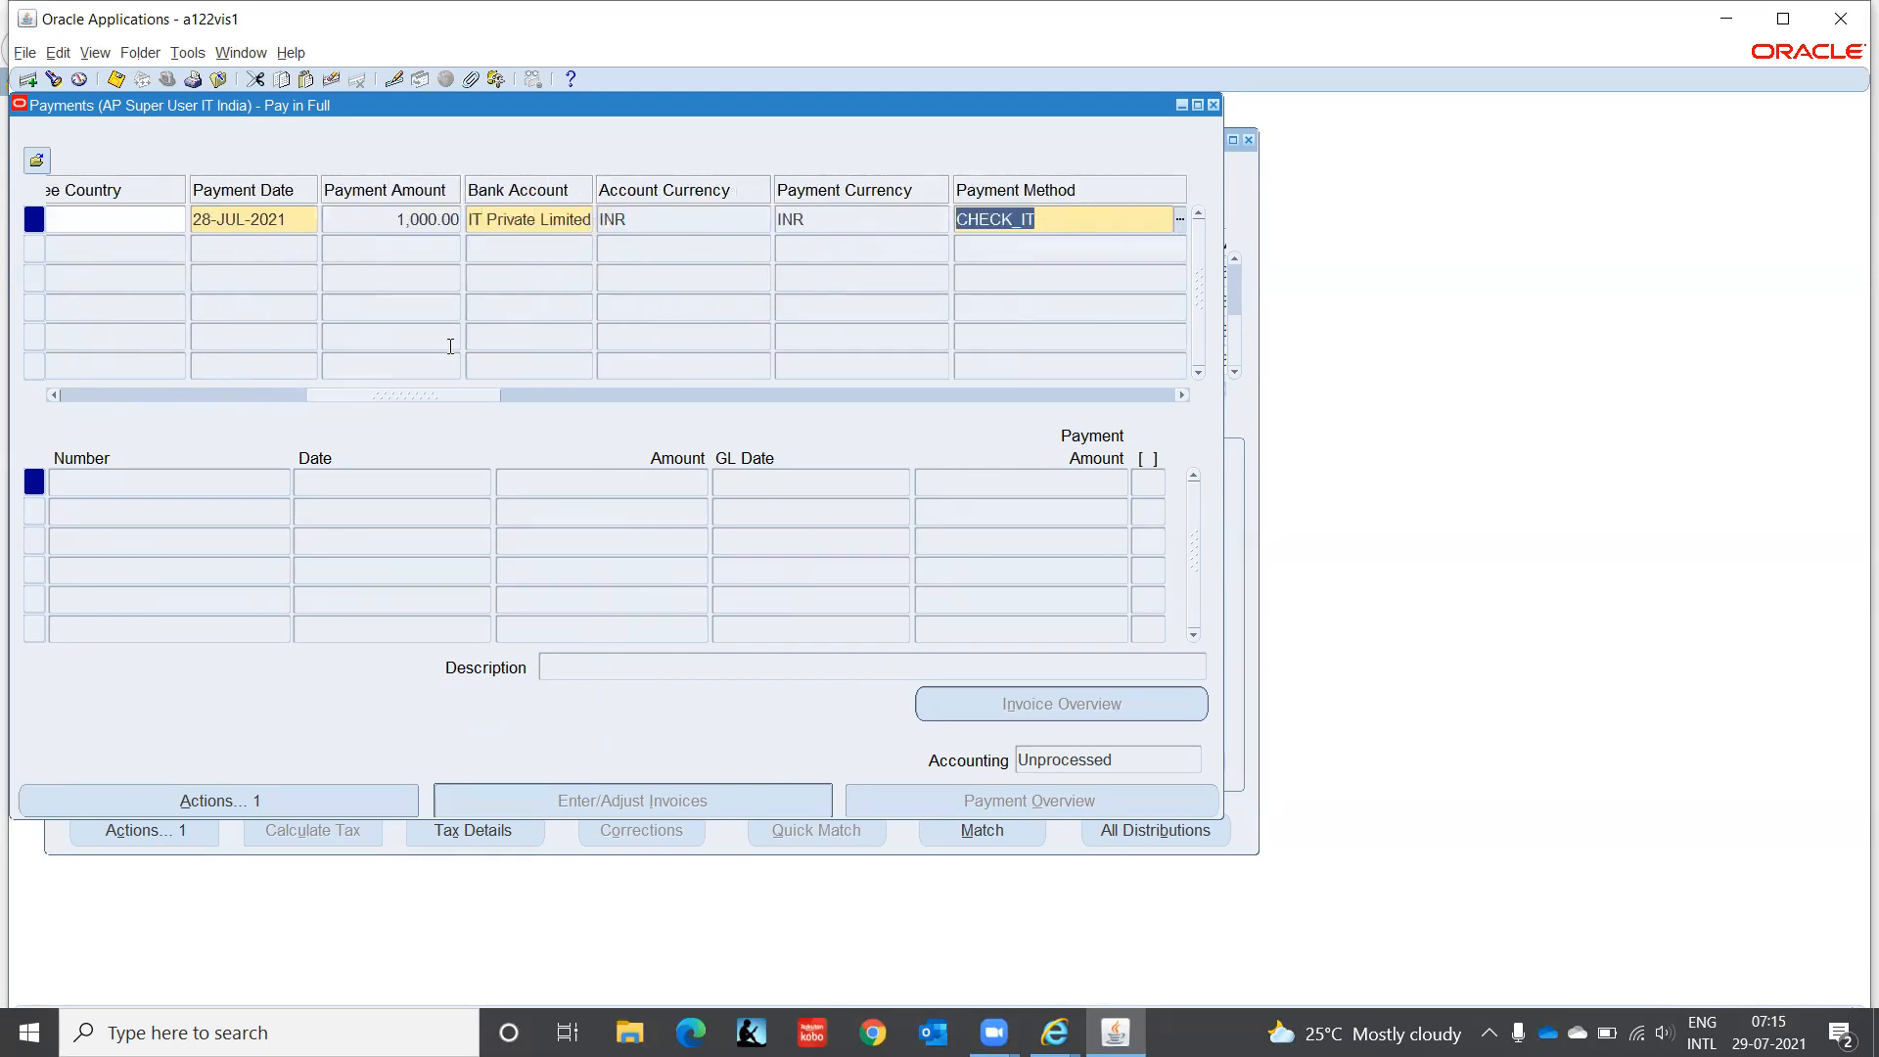
Step: Assign the IT_DOM_PPP payment process profile to the payment, with HSBC Check as the payment document
{"action": "left_click_drag", "start_coordinate": [406, 400], "coordinate": [550, 396]}
{"action": "left_click", "coordinate": [783, 213]}
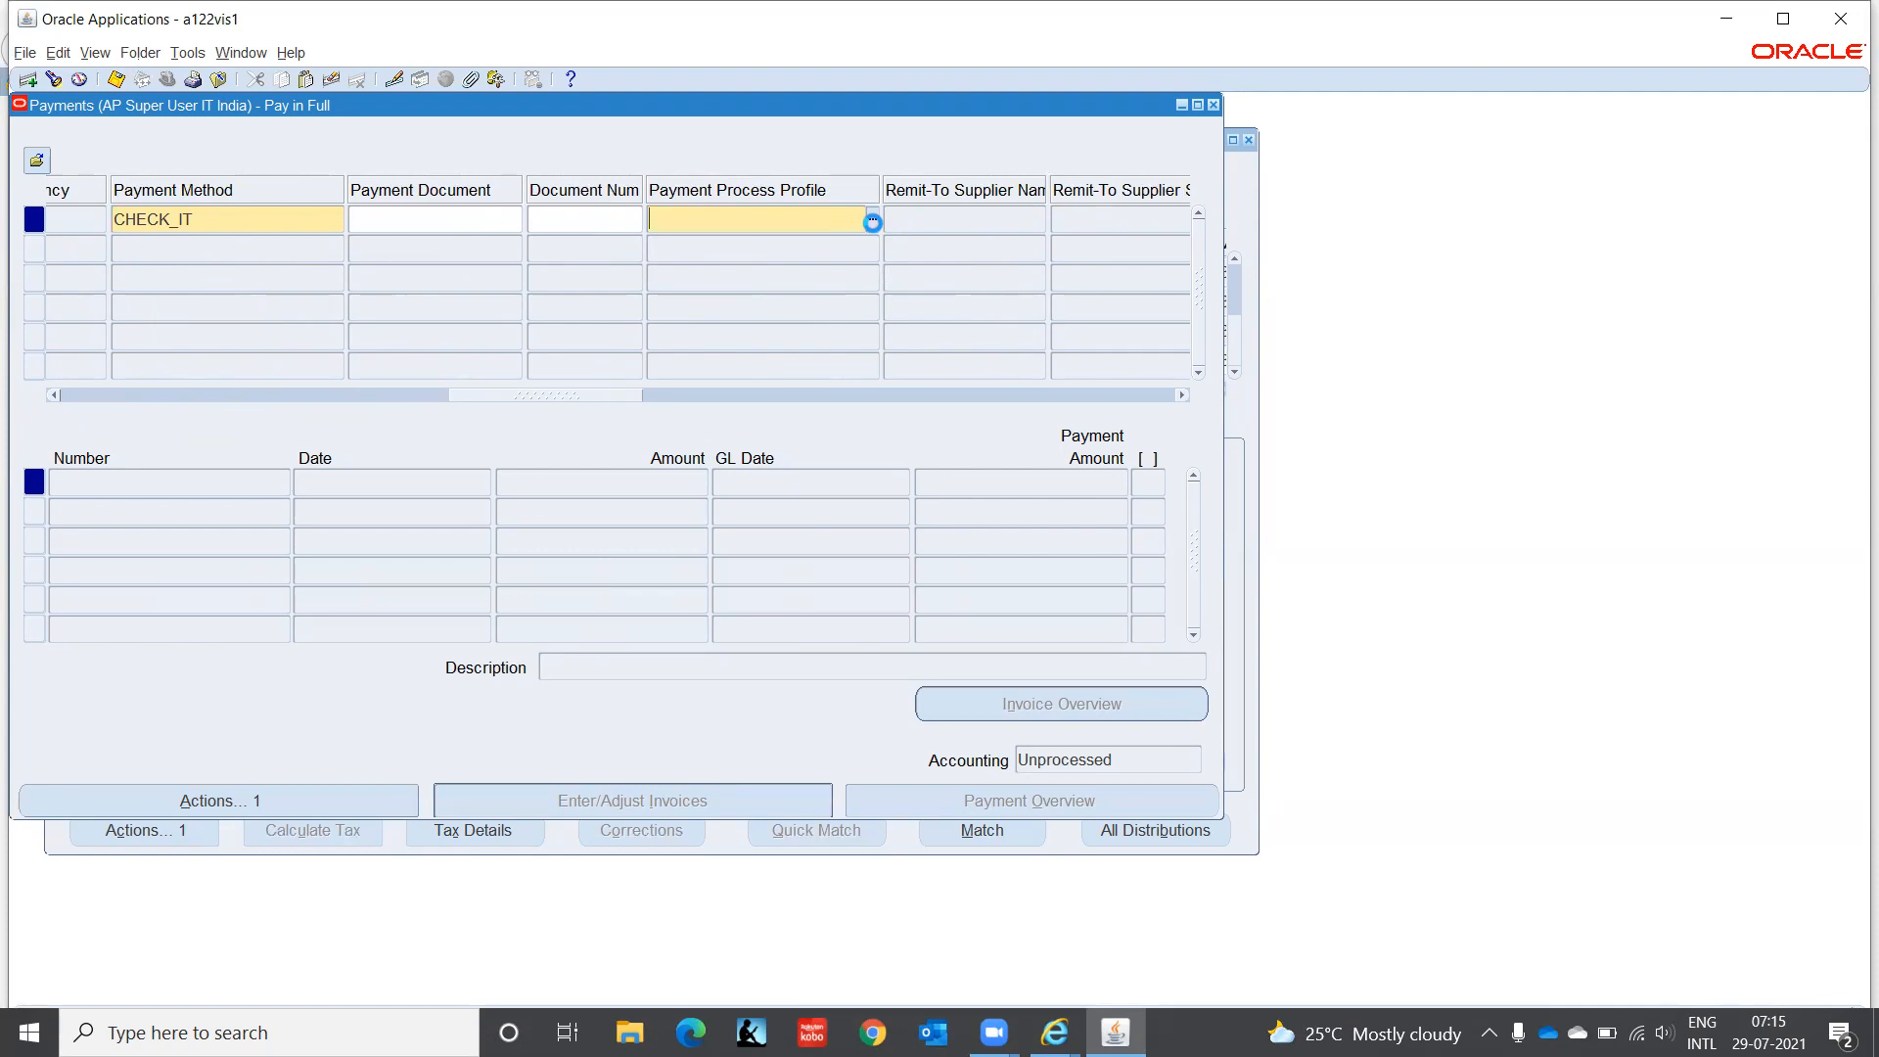
{"action": "left_click", "coordinate": [872, 222]}
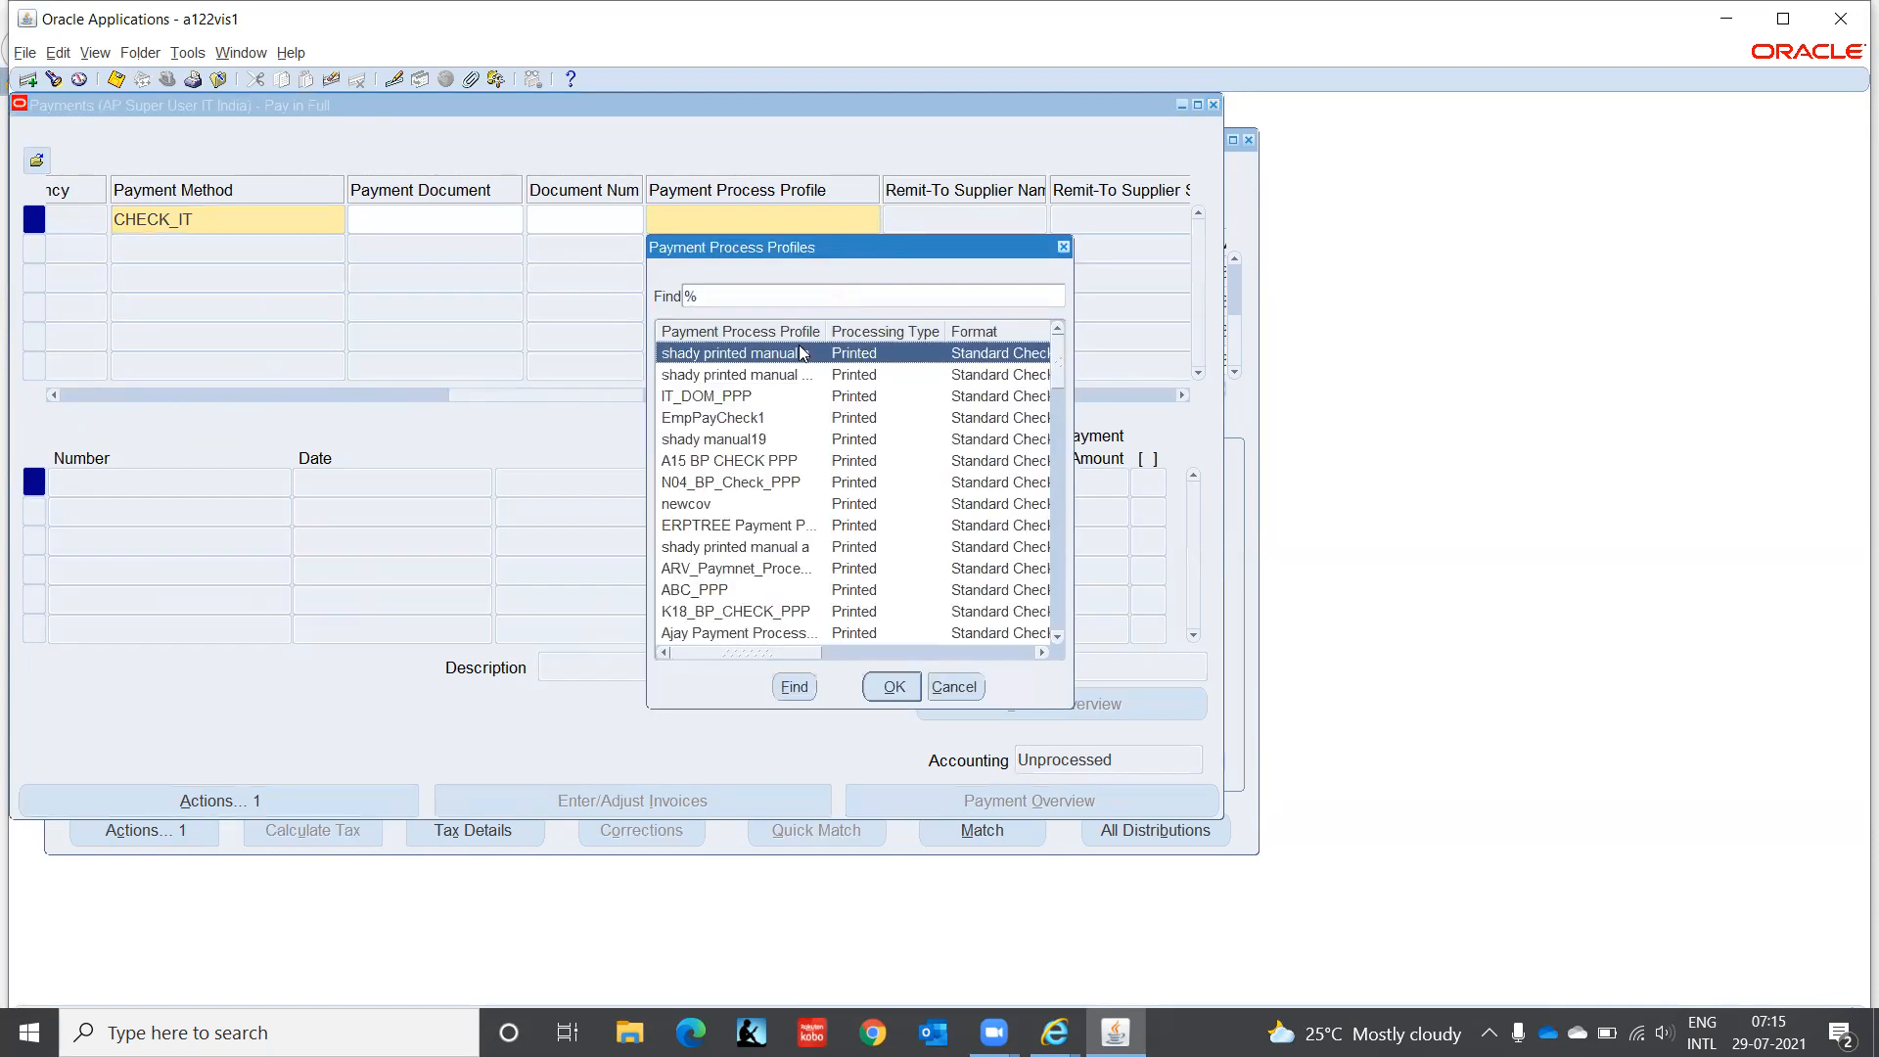
{"action": "left_click", "coordinate": [772, 397]}
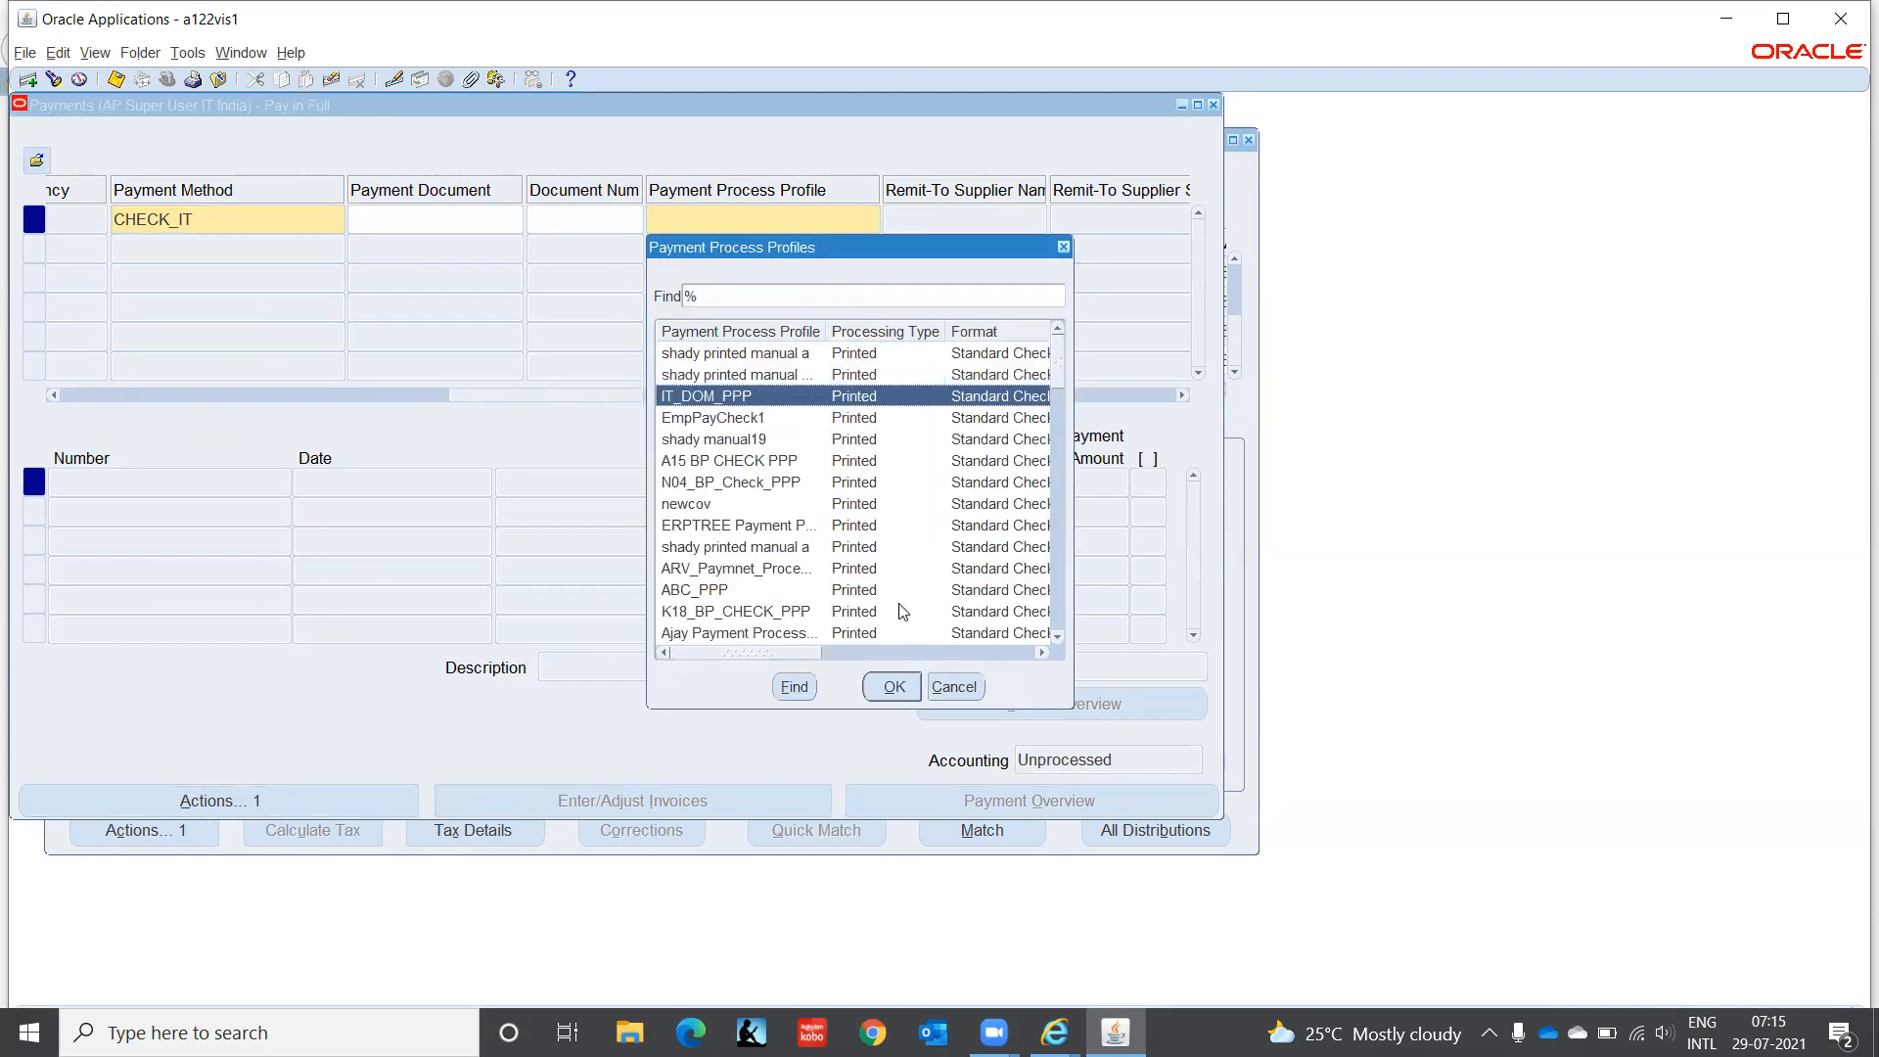
{"action": "left_click", "coordinate": [894, 687]}
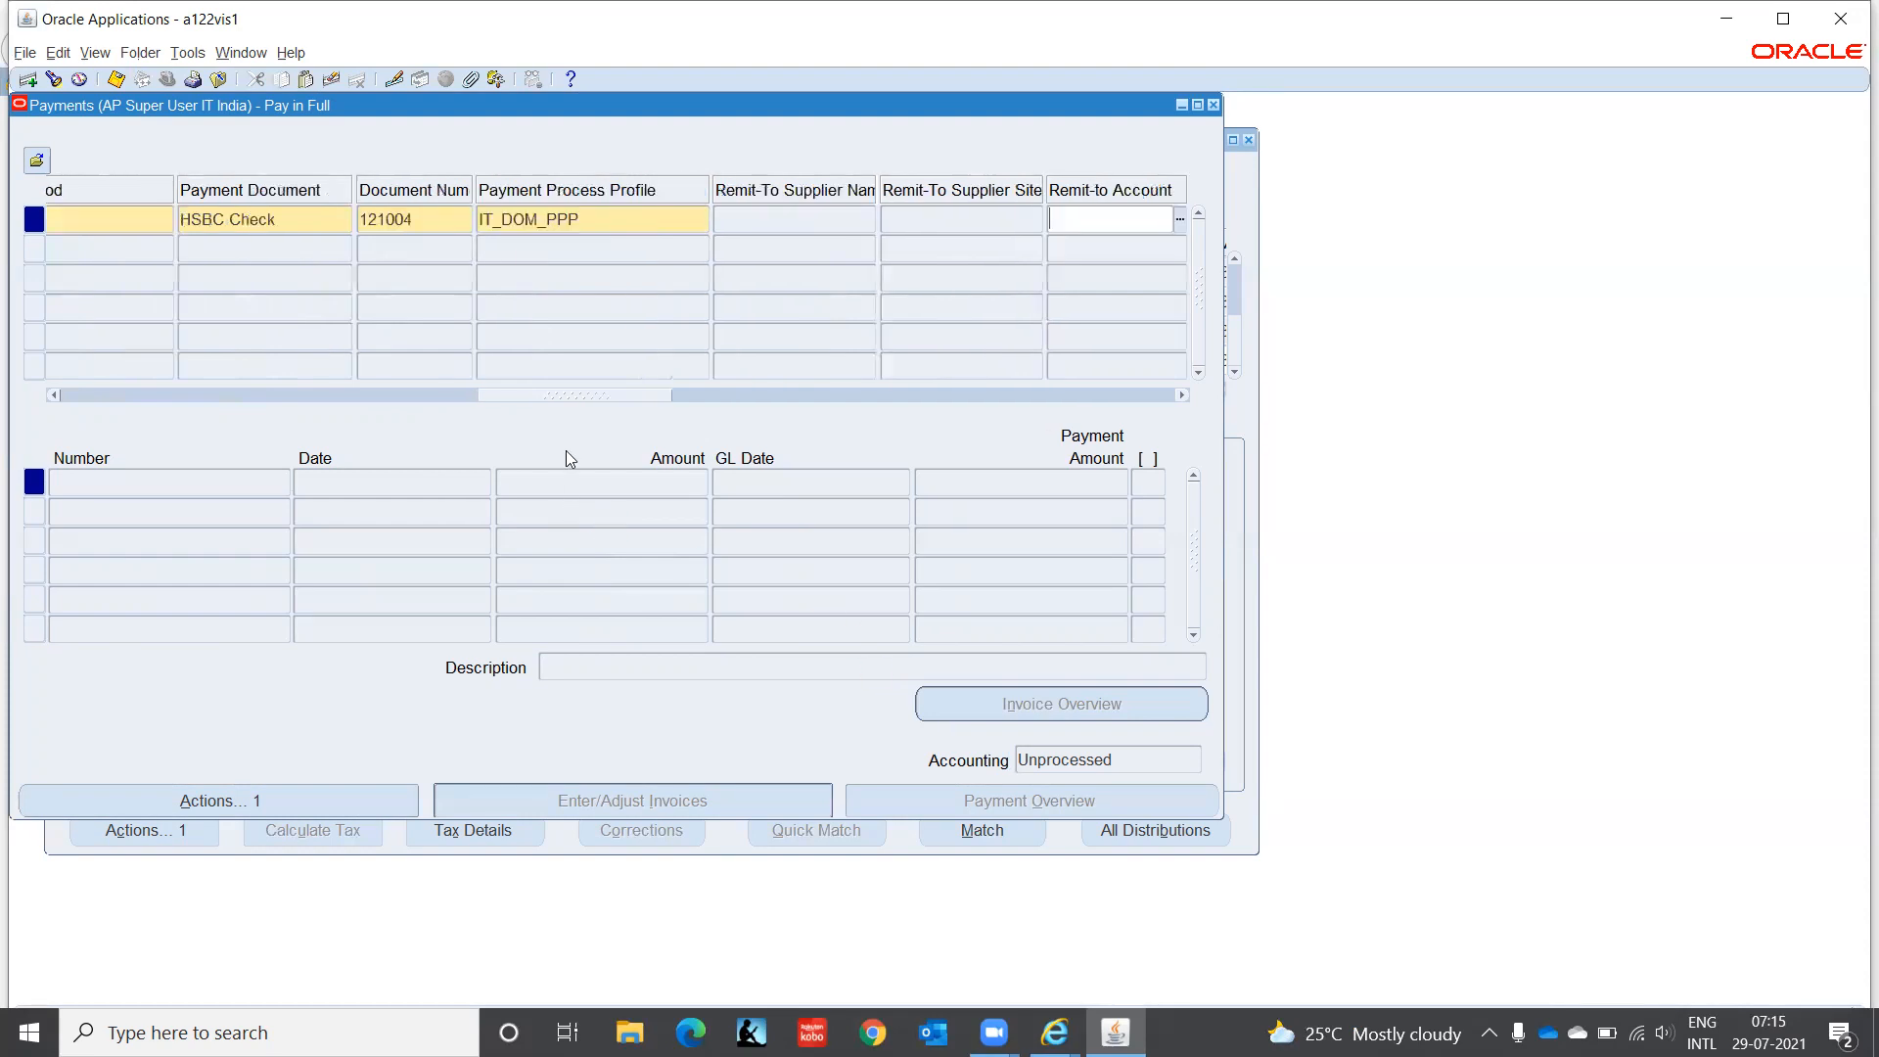
Step: Save the quick payment to ABC India Limited and return to the invoice workbench
{"action": "left_click_drag", "start_coordinate": [565, 401], "coordinate": [5, 442]}
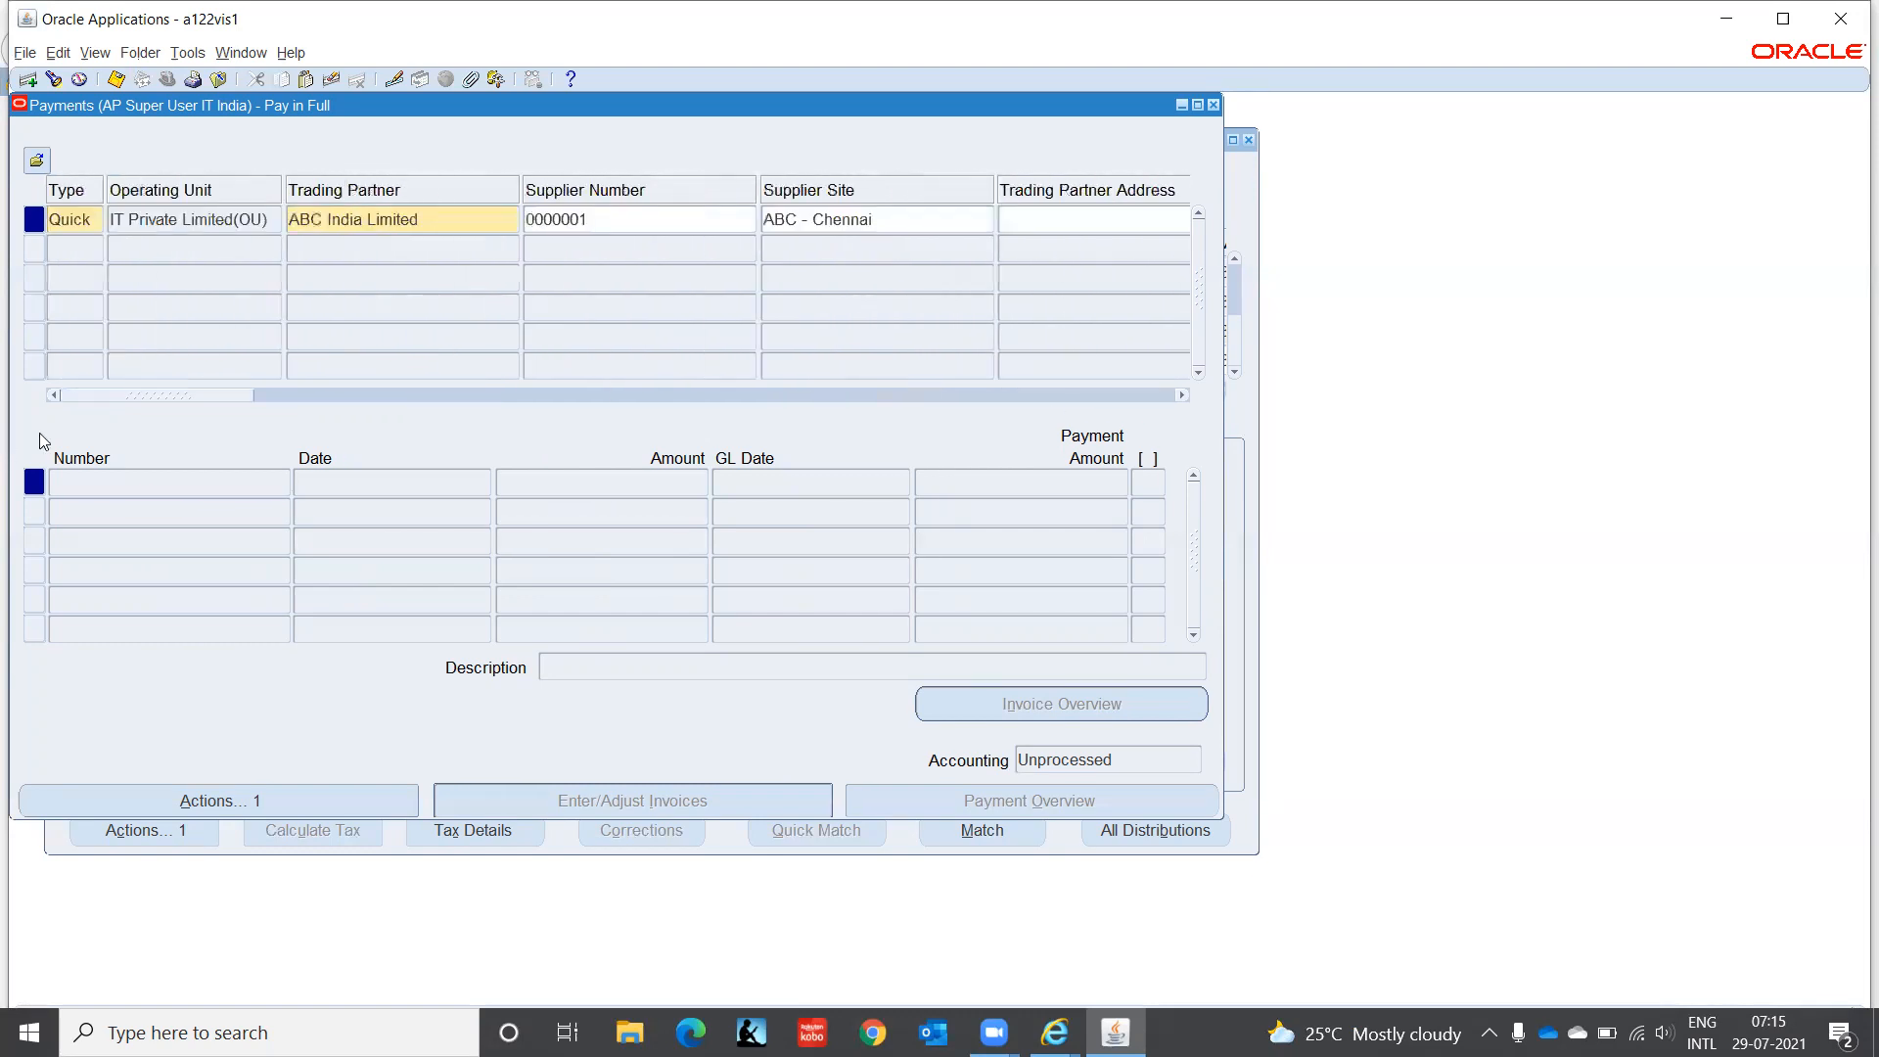
{"action": "left_click", "coordinate": [618, 489]}
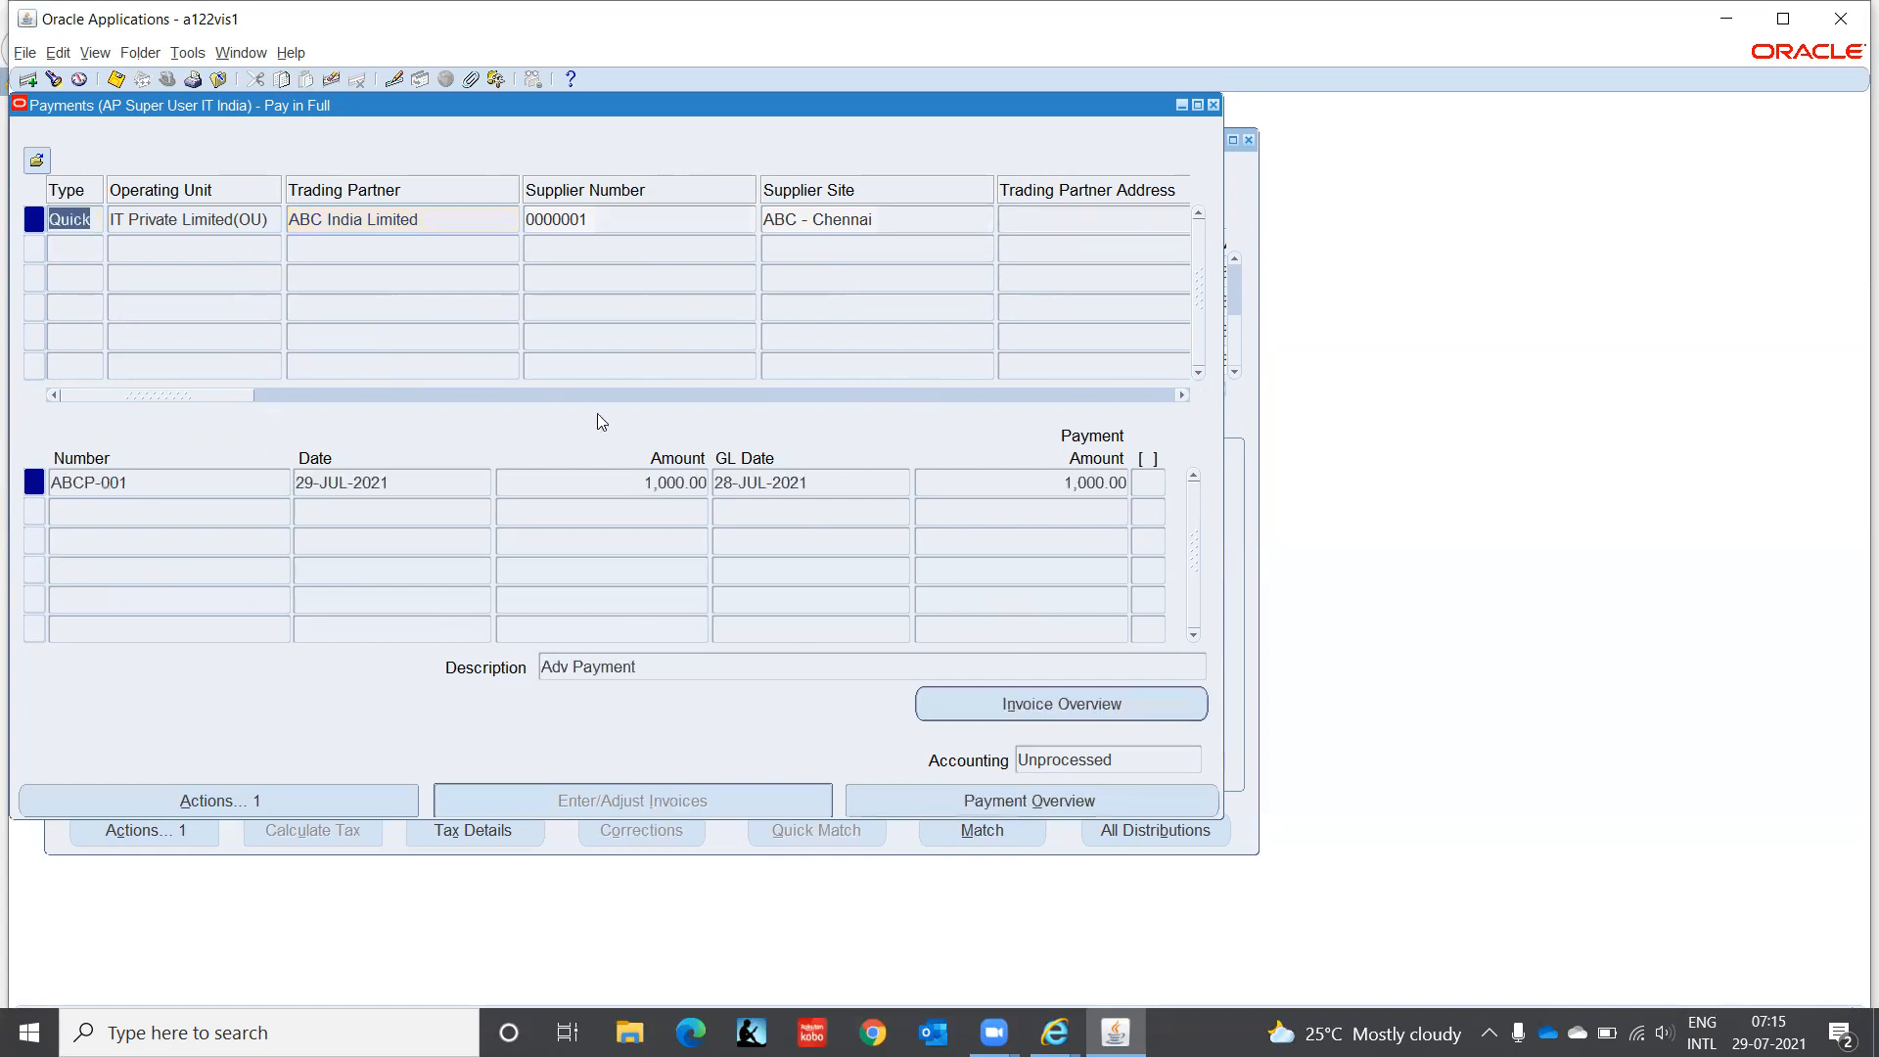
{"action": "left_click", "coordinate": [1213, 104]}
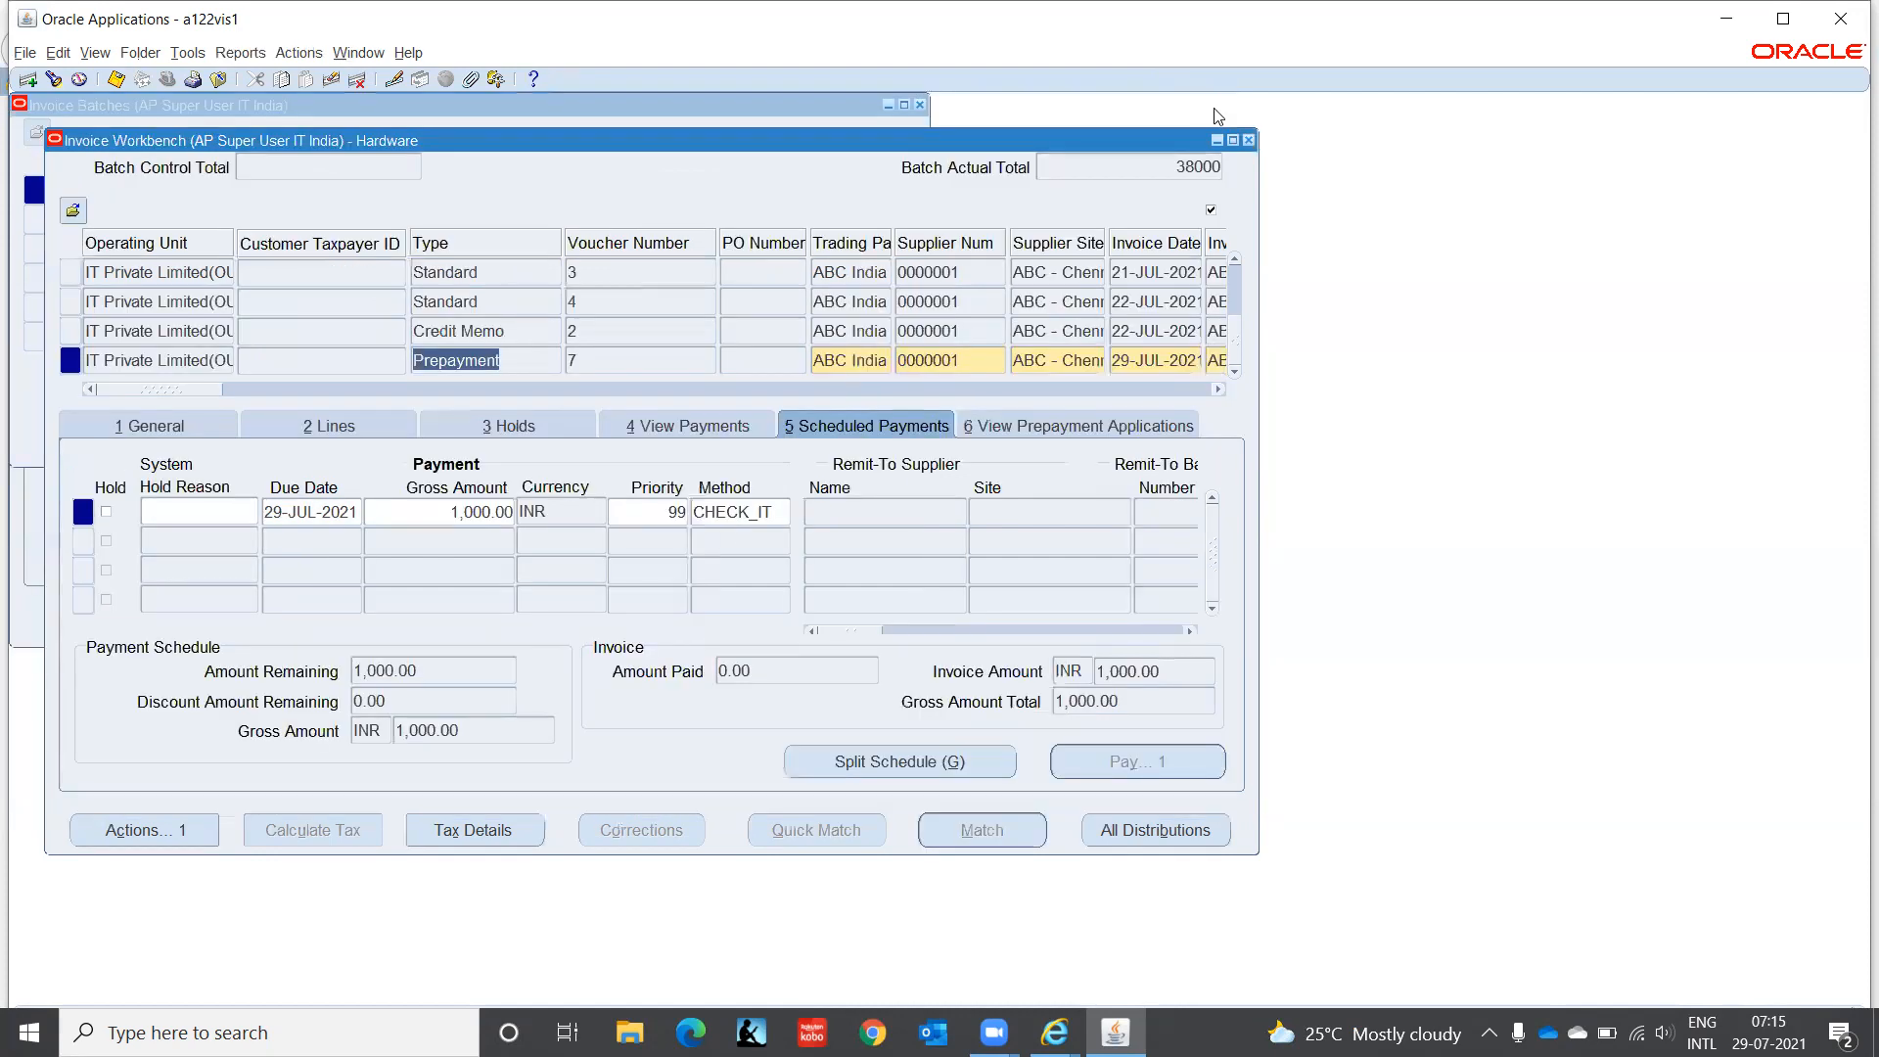
Step: Reopen the Hardware batch's invoices and check the status and paid amount of the prepayment with voucher number 7
{"action": "left_click", "coordinate": [144, 427]}
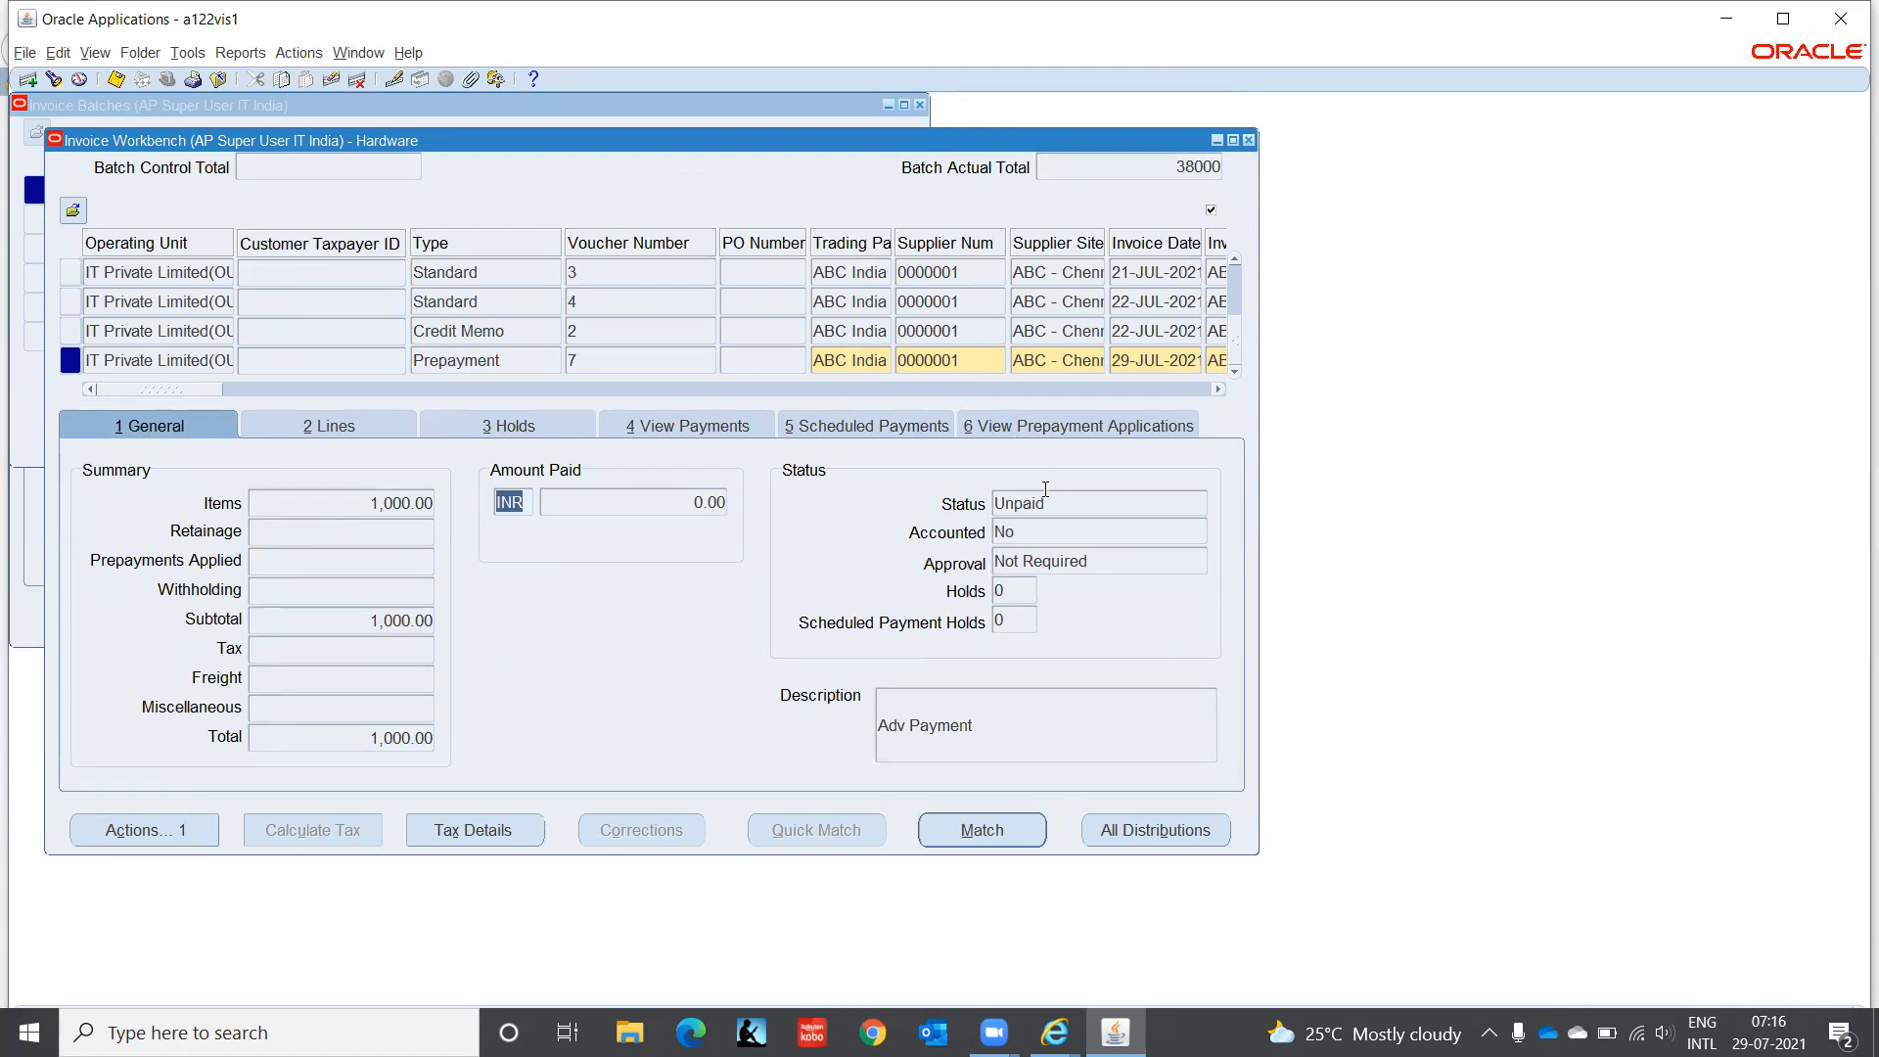
{"action": "left_click", "coordinate": [1249, 141]}
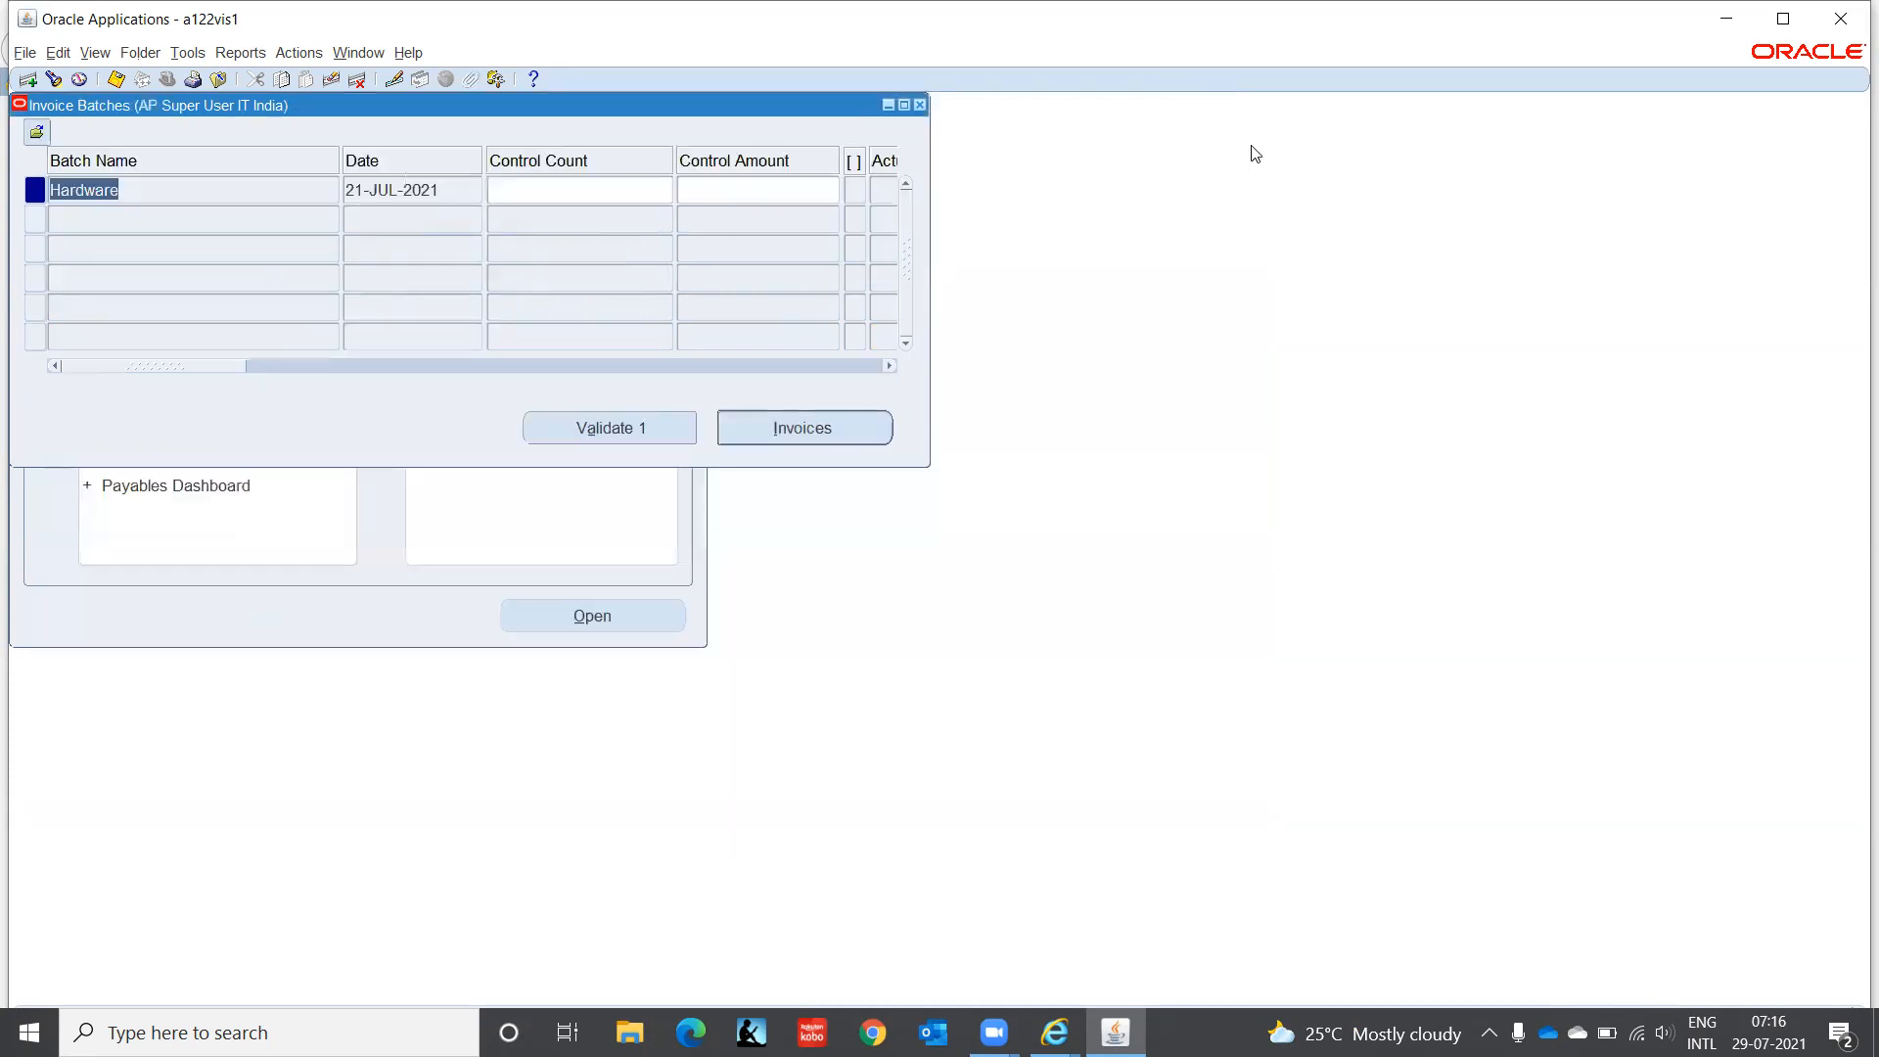
{"action": "left_click", "coordinate": [858, 429]}
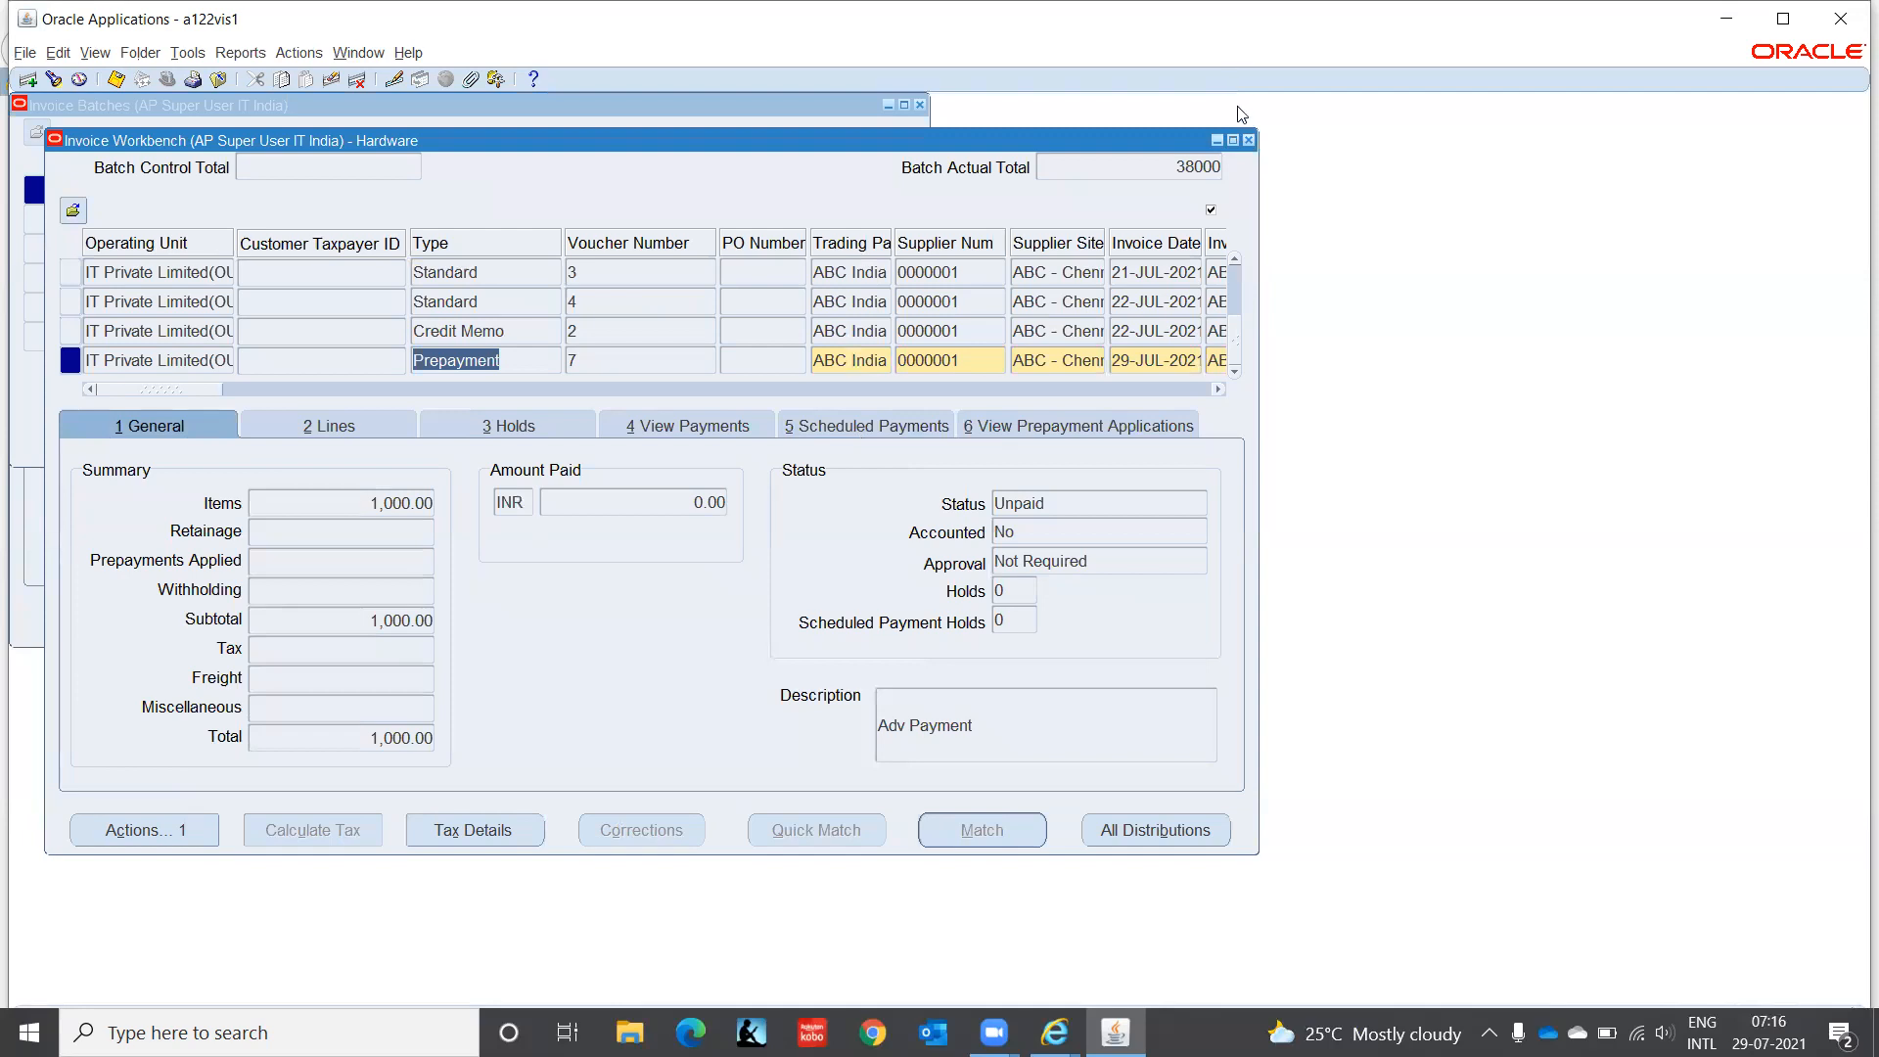
{"action": "left_click", "coordinate": [1249, 141]}
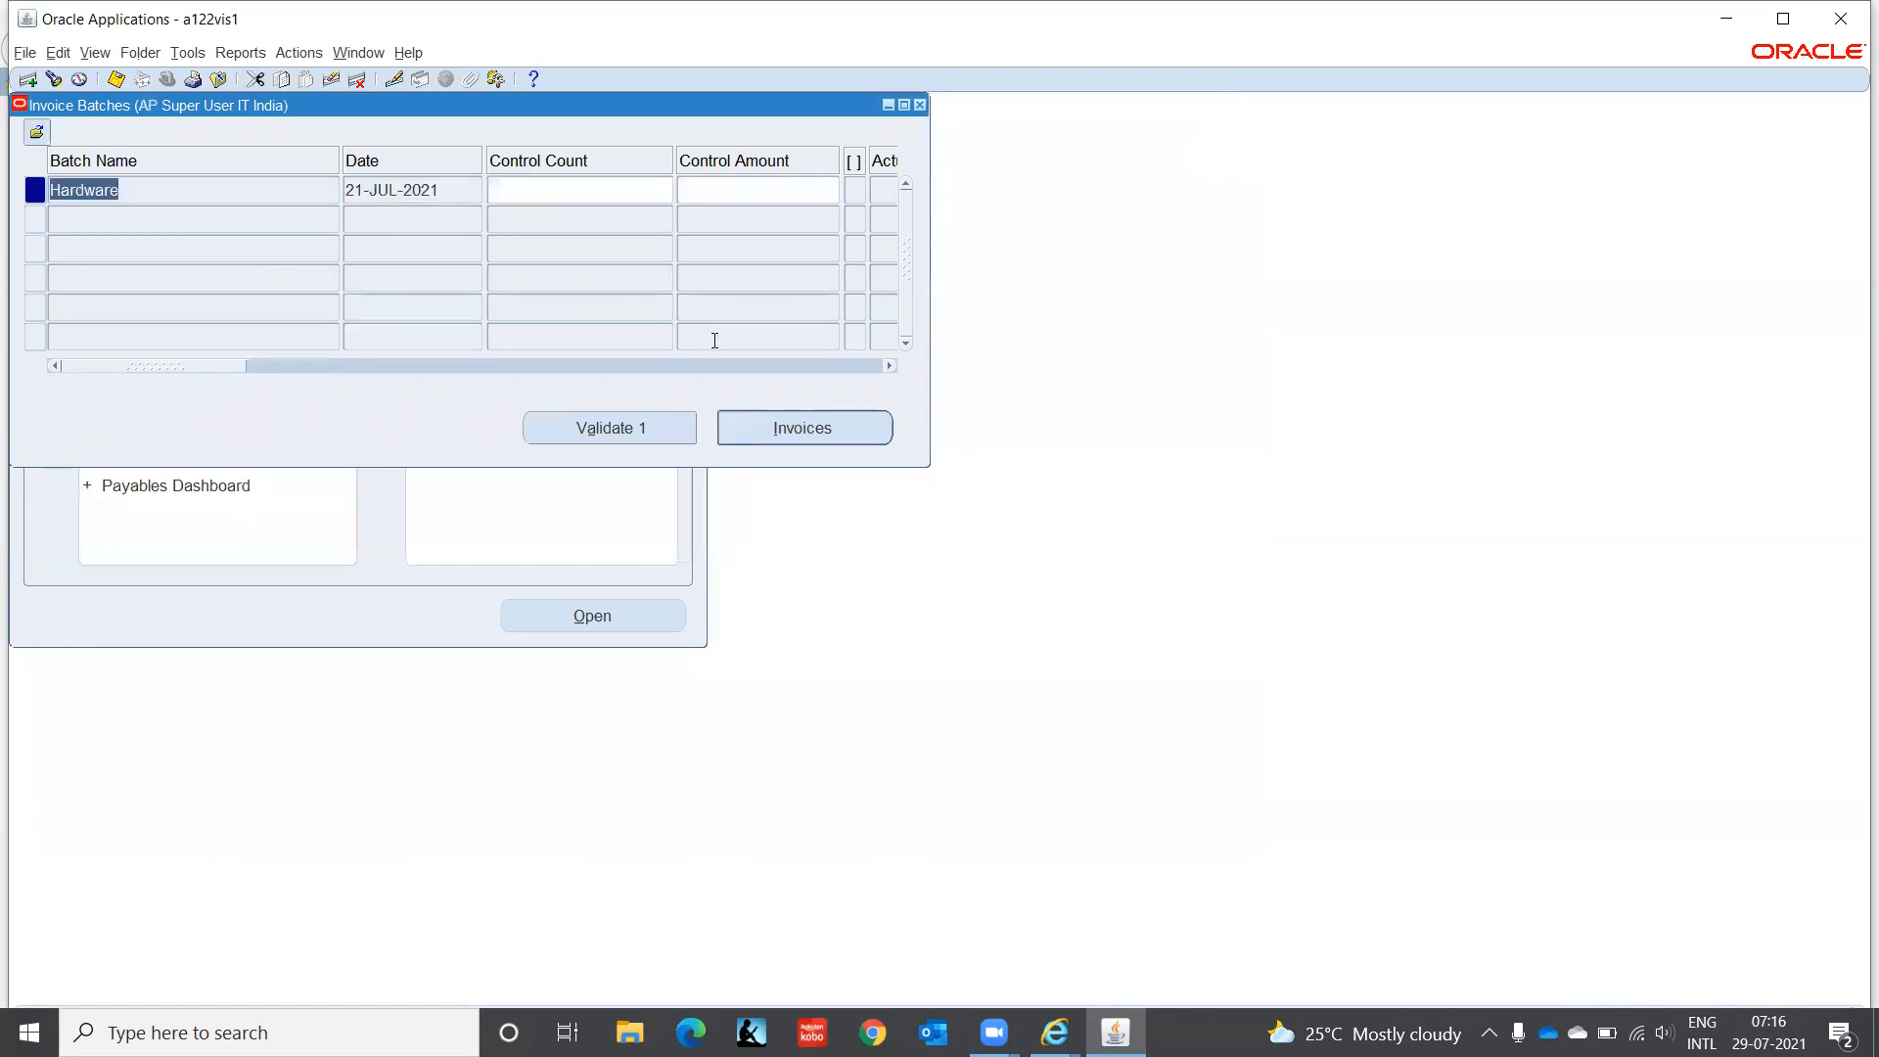
{"action": "left_click", "coordinate": [838, 426]}
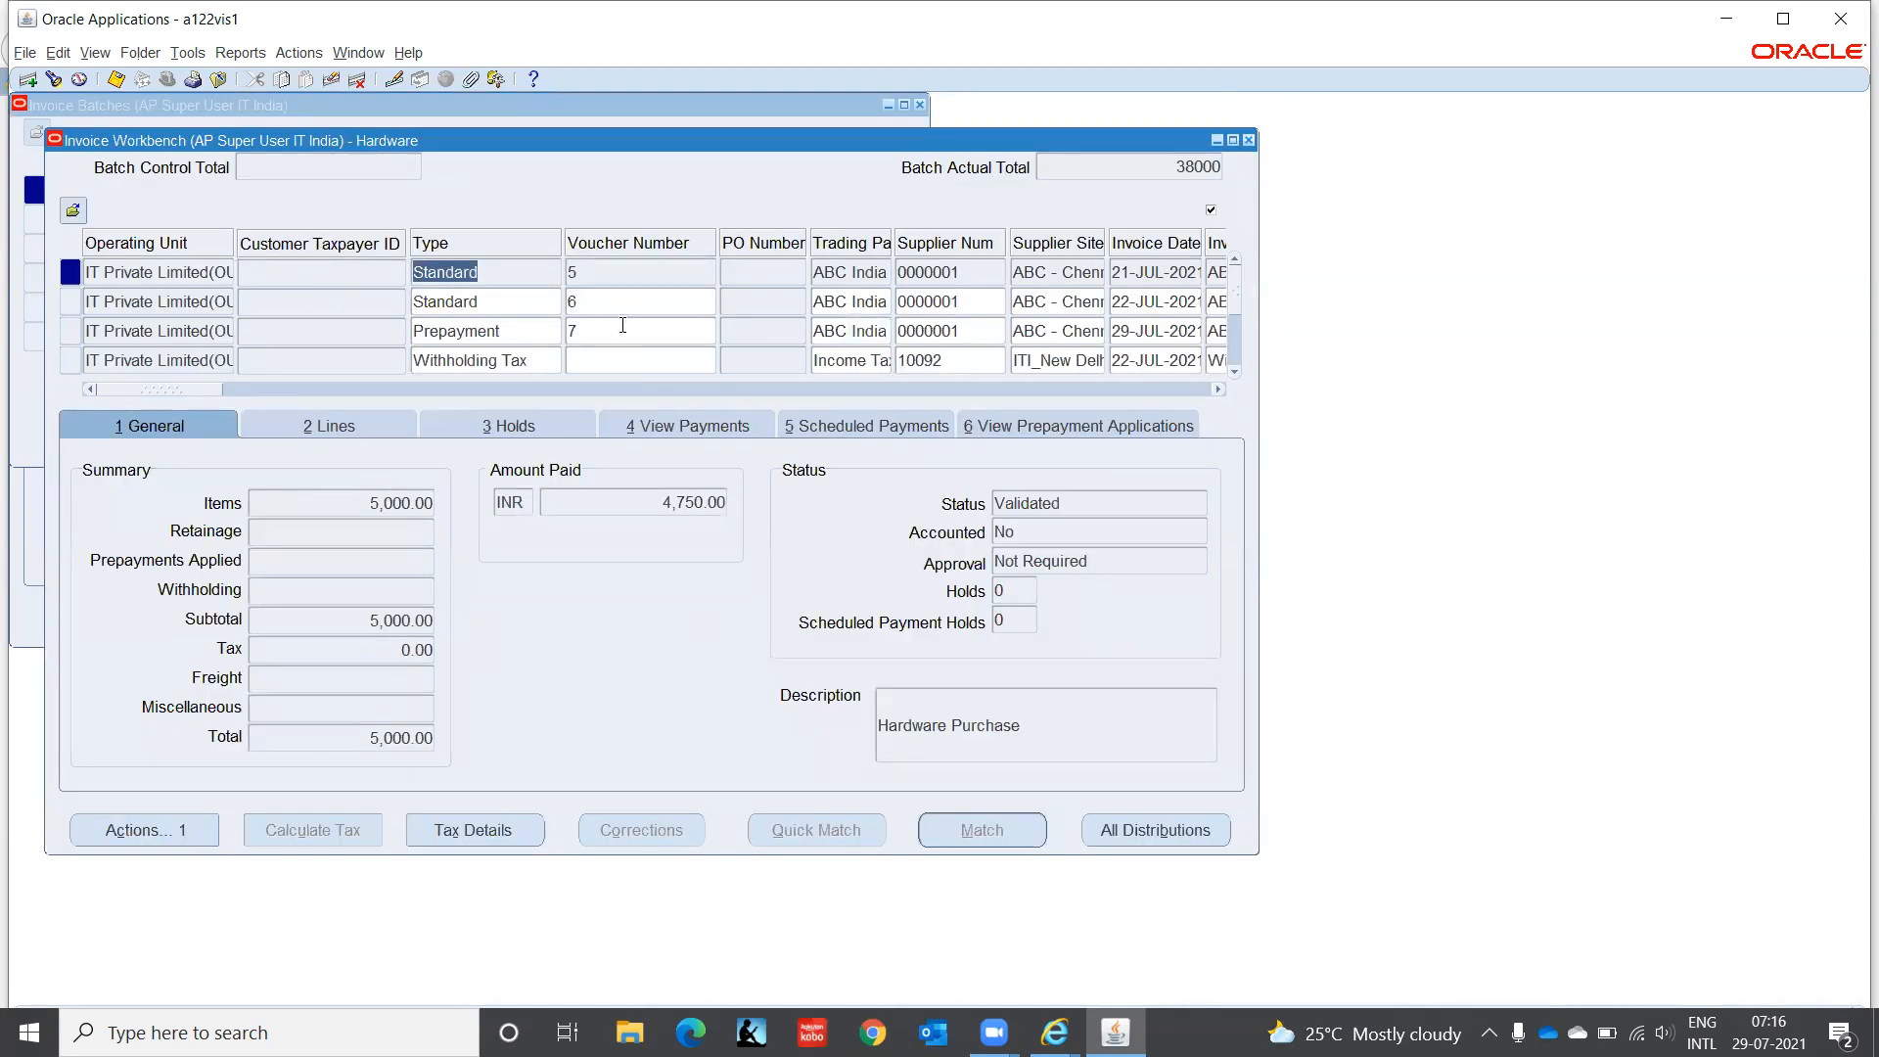
{"action": "left_click", "coordinate": [619, 325]}
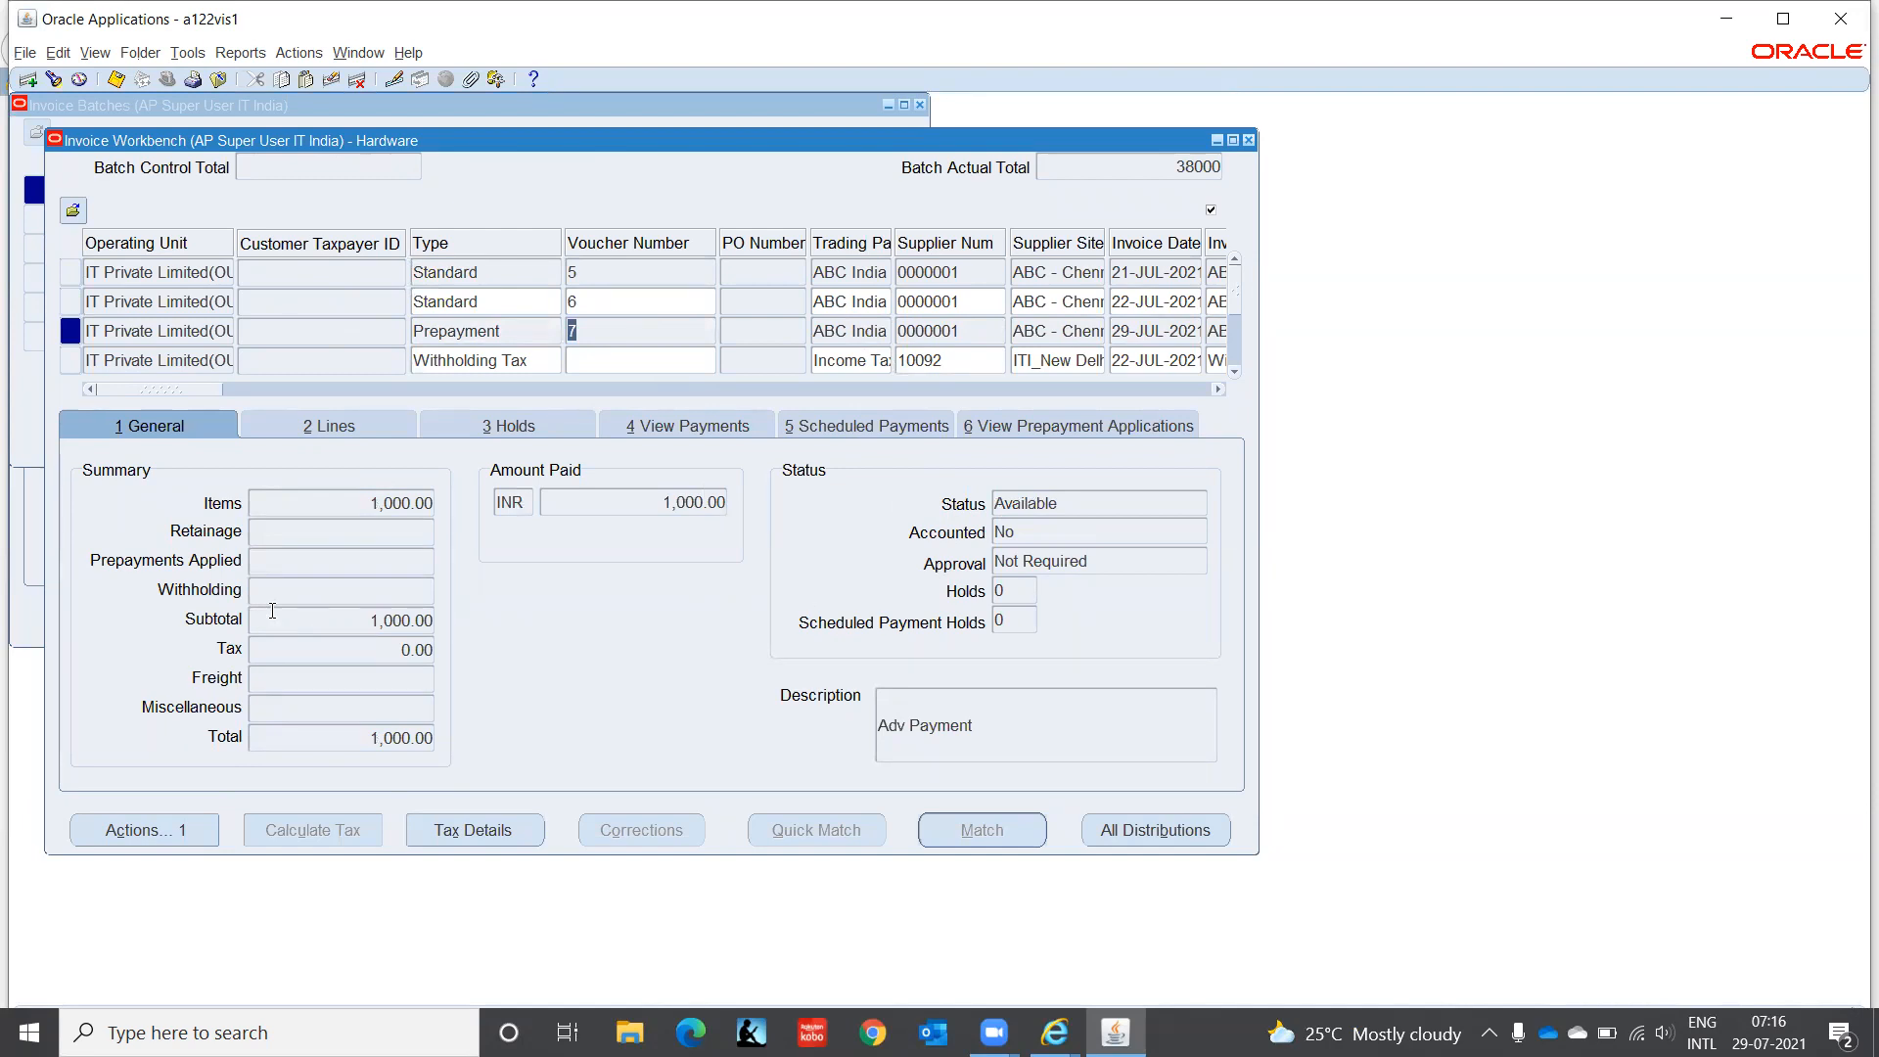
Step: Look through the actions offered for the paid prepayment and view its prepayment applications
{"action": "left_click", "coordinate": [165, 833]}
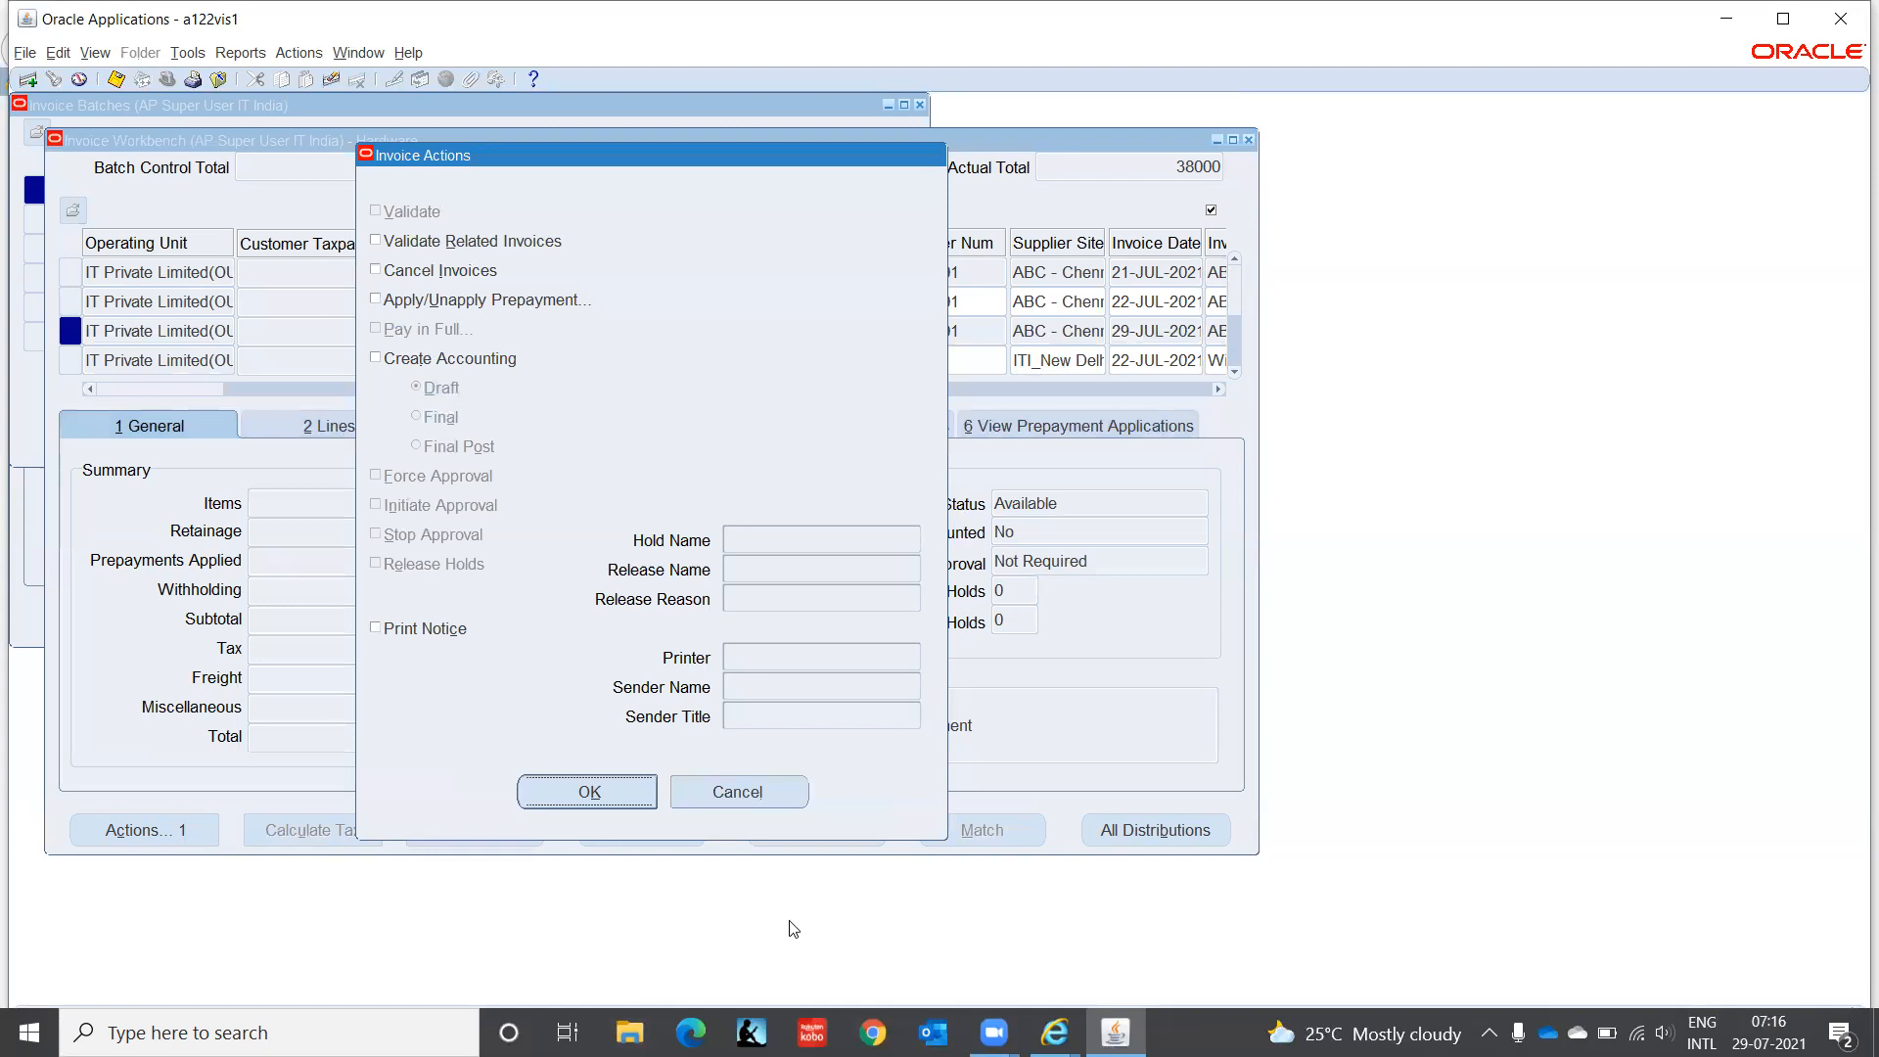
{"action": "left_click", "coordinate": [761, 797]}
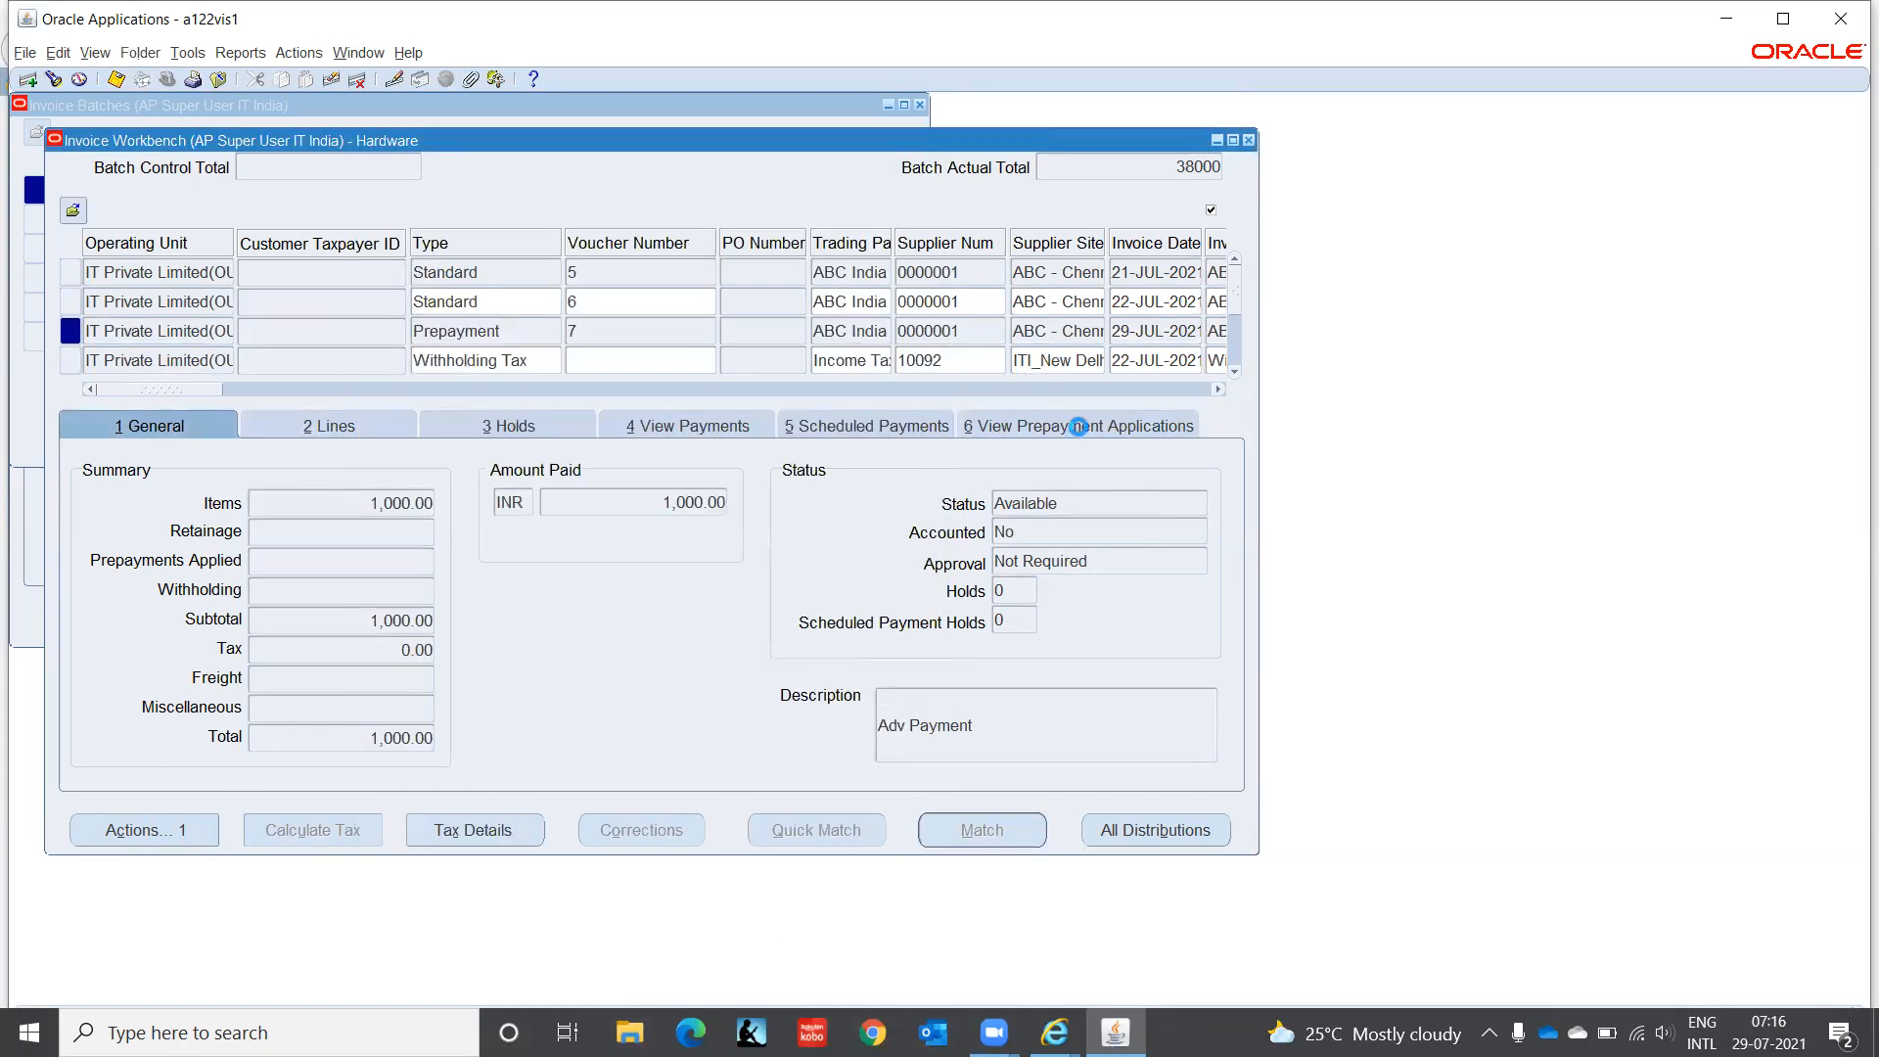
{"action": "left_click", "coordinate": [1078, 426]}
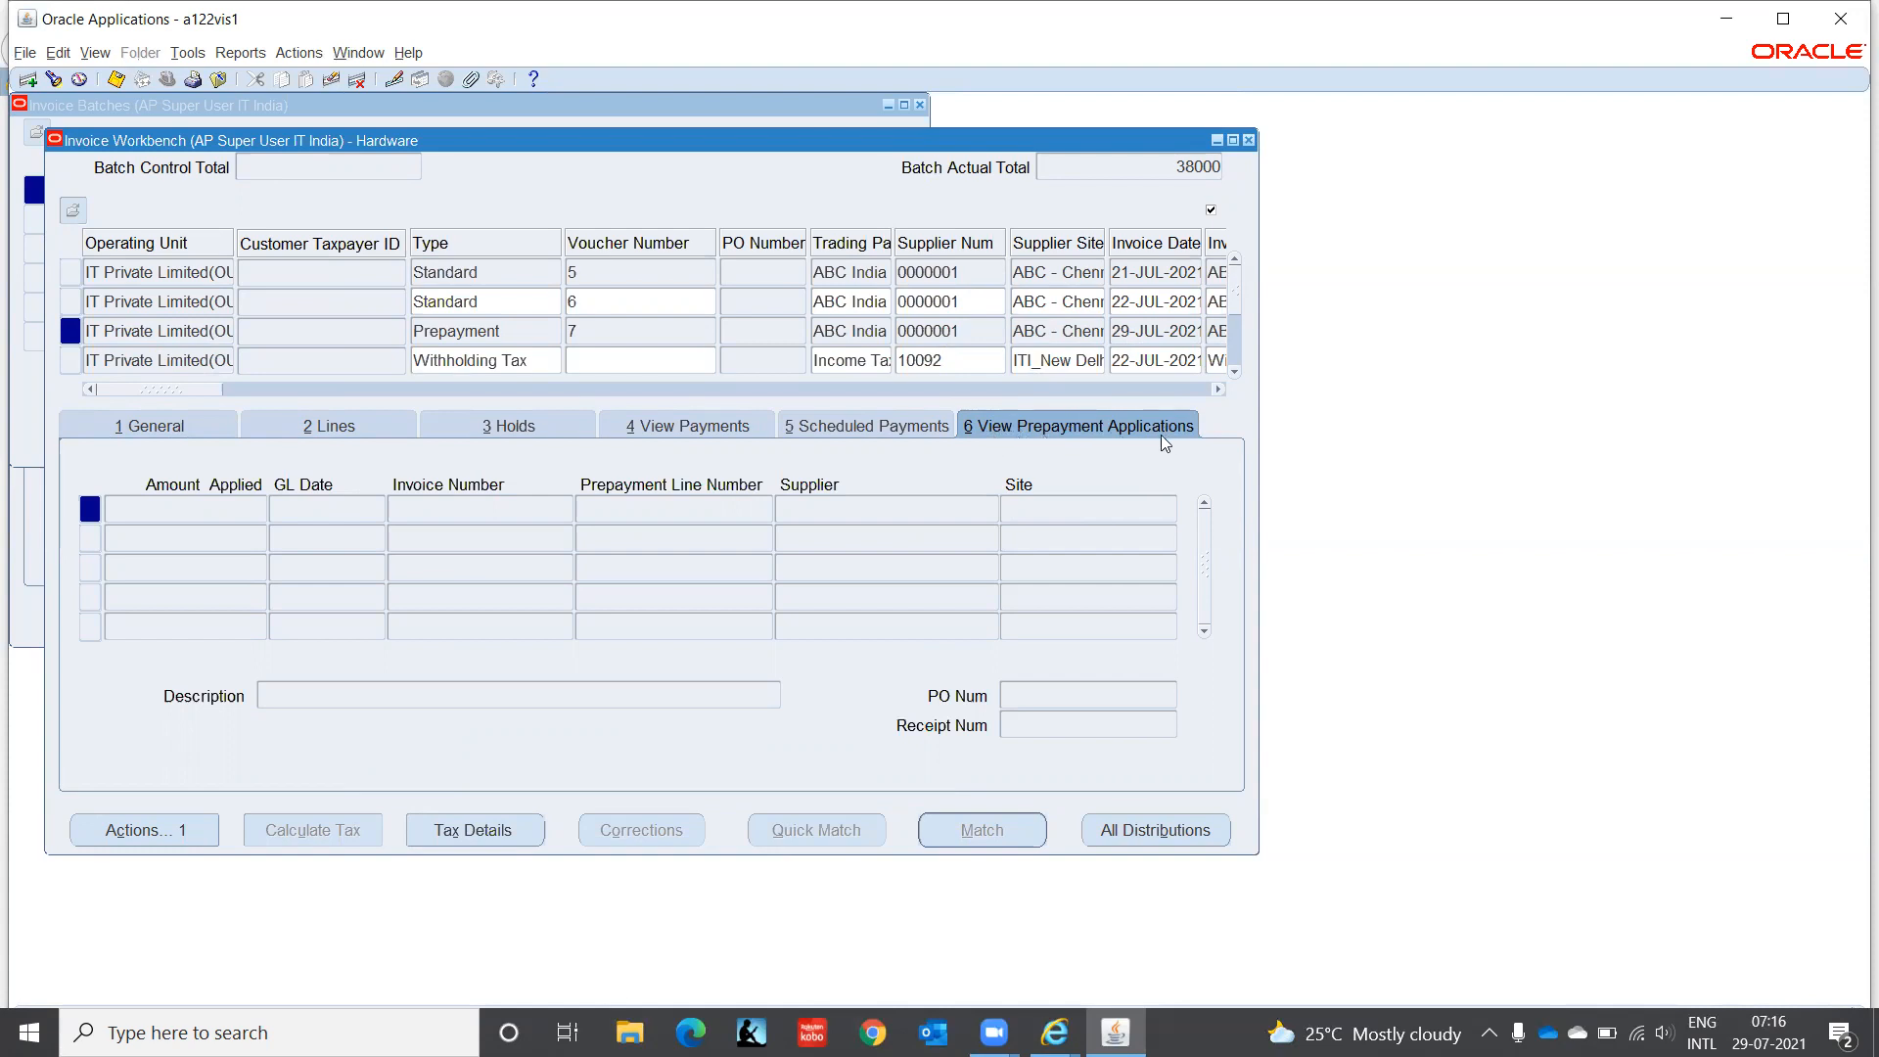
Step: Compare the general summary of the paid prepayment with that of the standard invoice with voucher number 6
{"action": "left_click", "coordinate": [134, 433]}
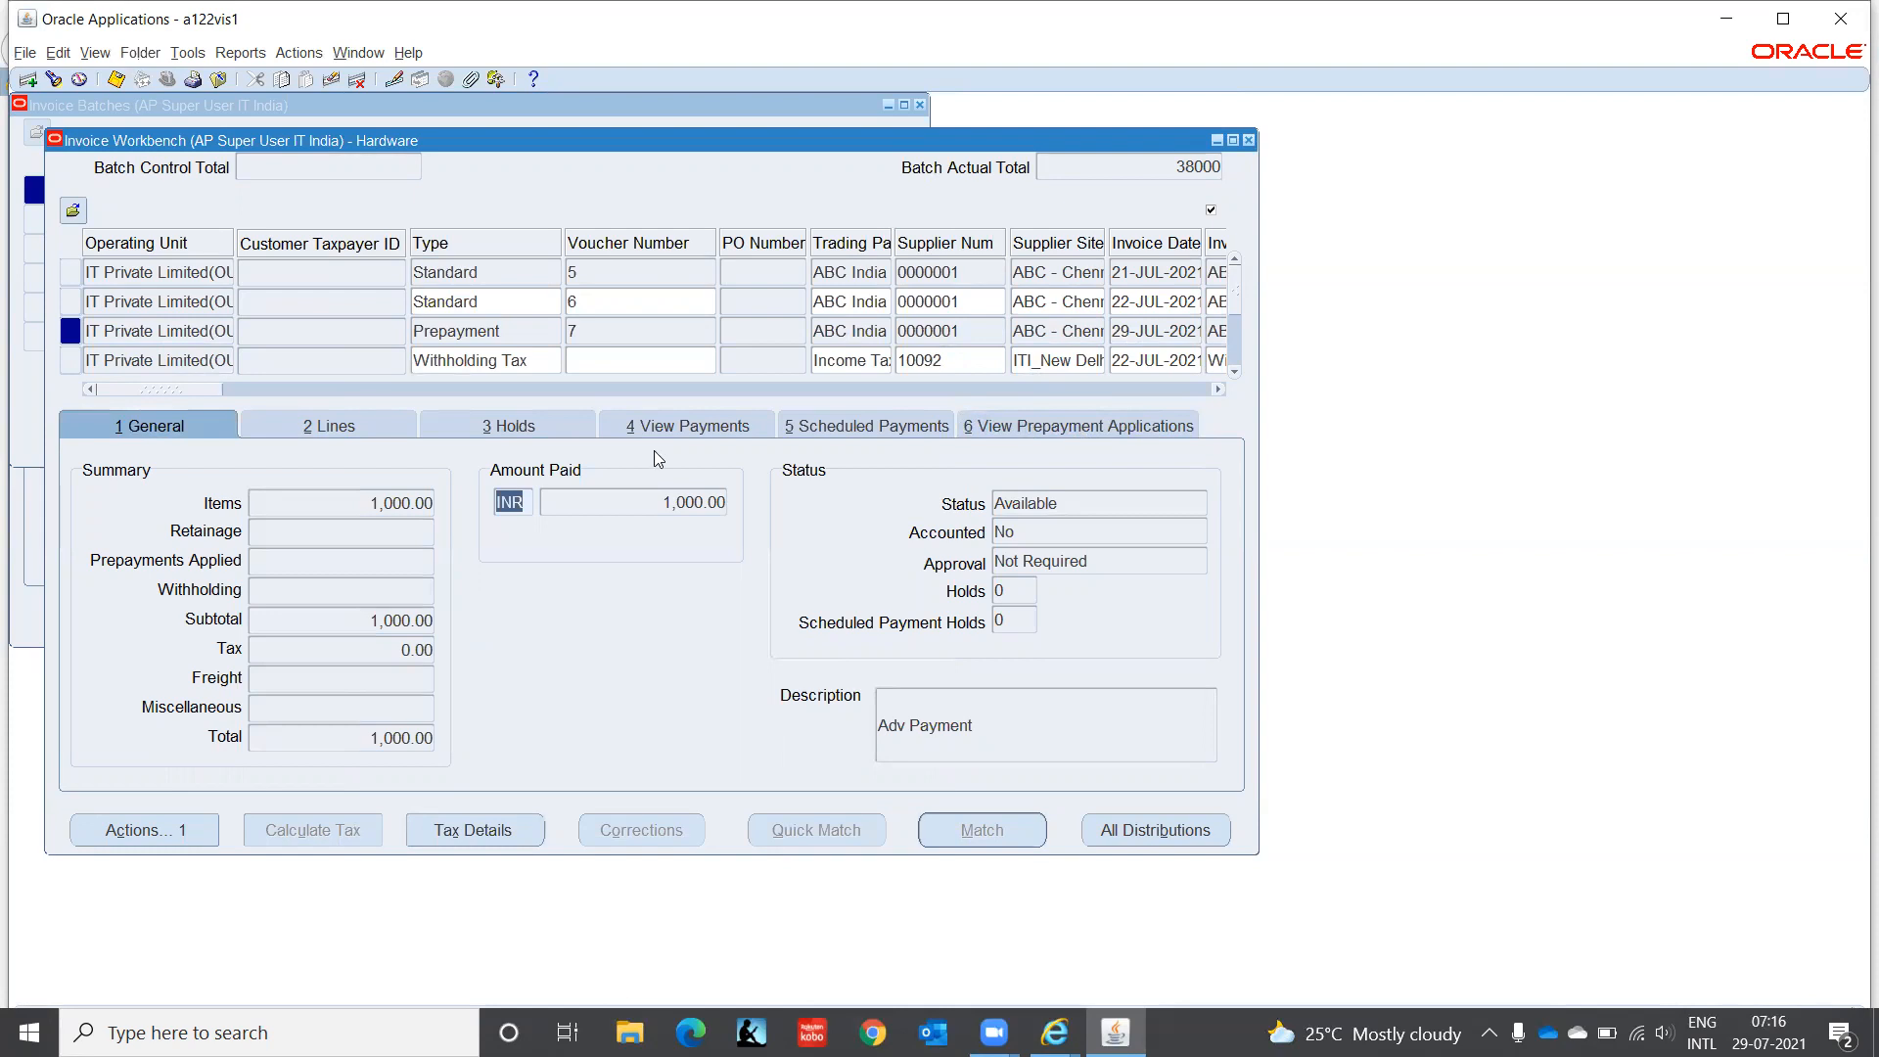
{"action": "left_click", "coordinate": [596, 299]}
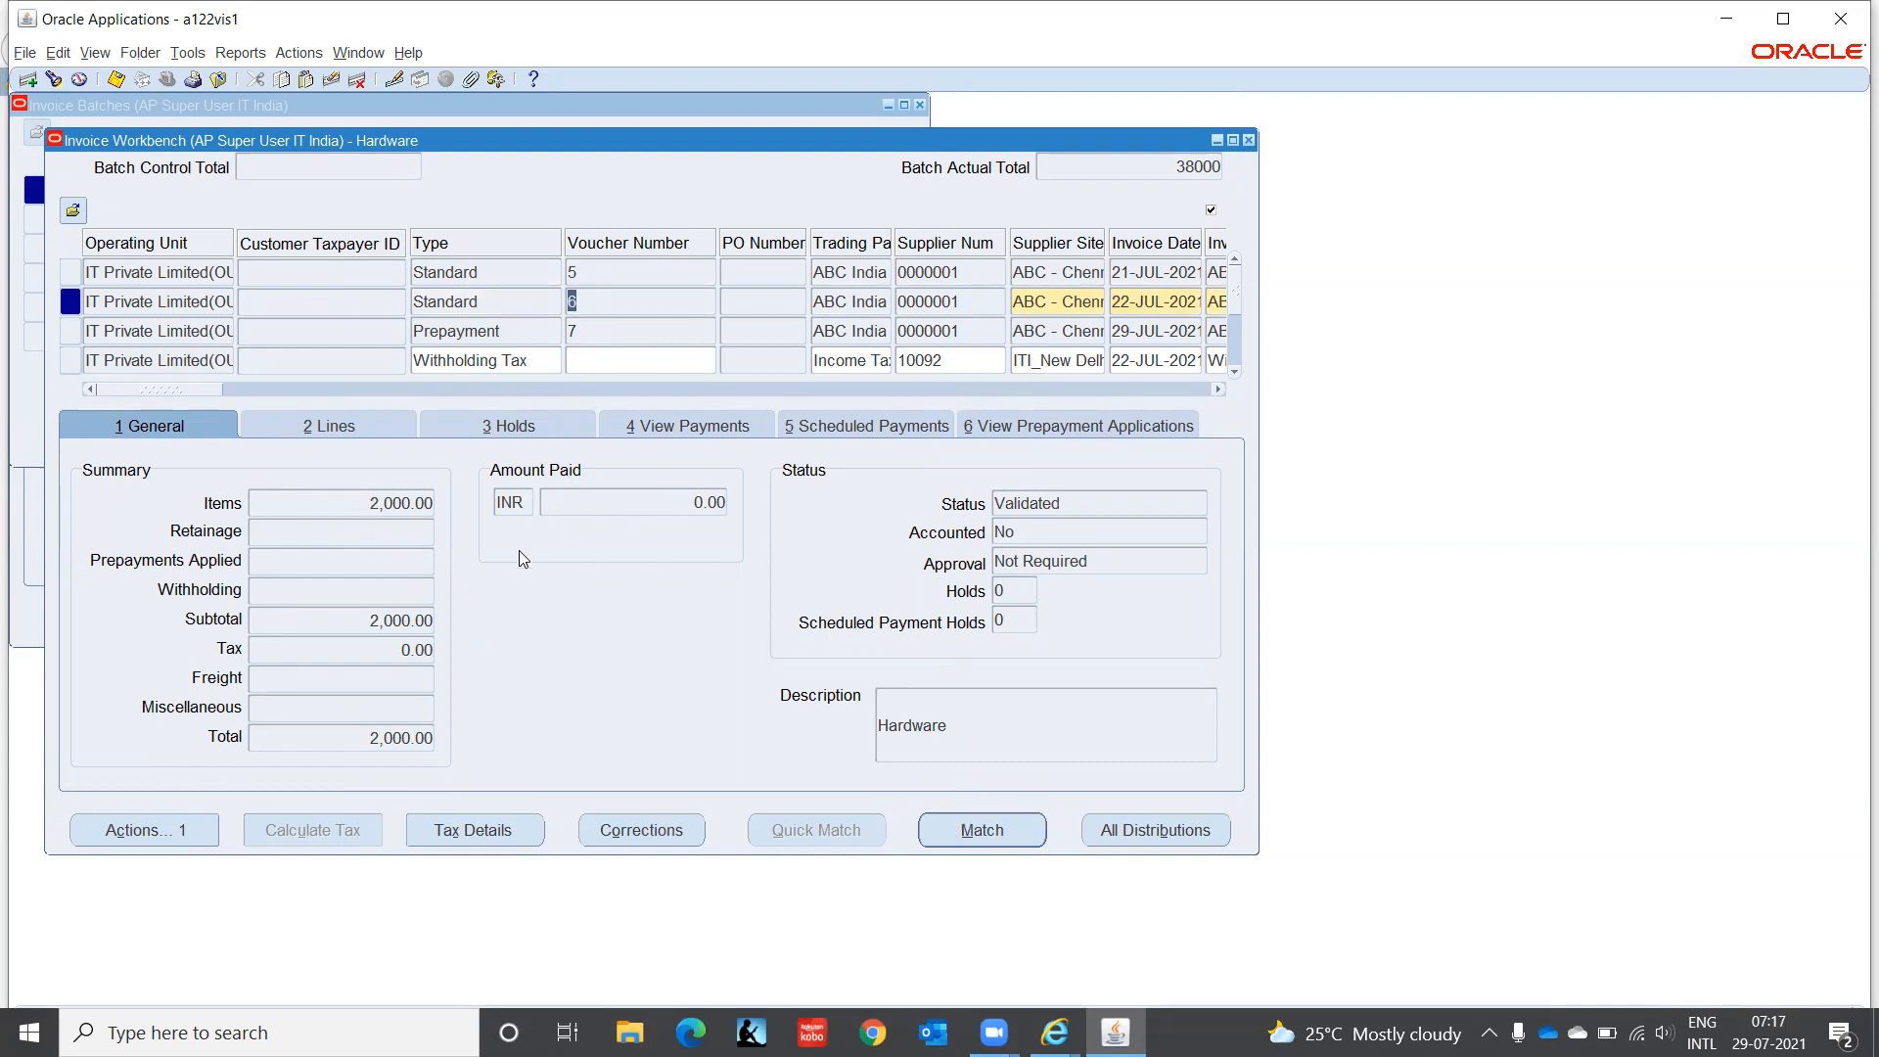
{"action": "left_click", "coordinate": [670, 502]}
{"action": "left_click", "coordinate": [599, 310]}
{"action": "left_click", "coordinate": [473, 298]}
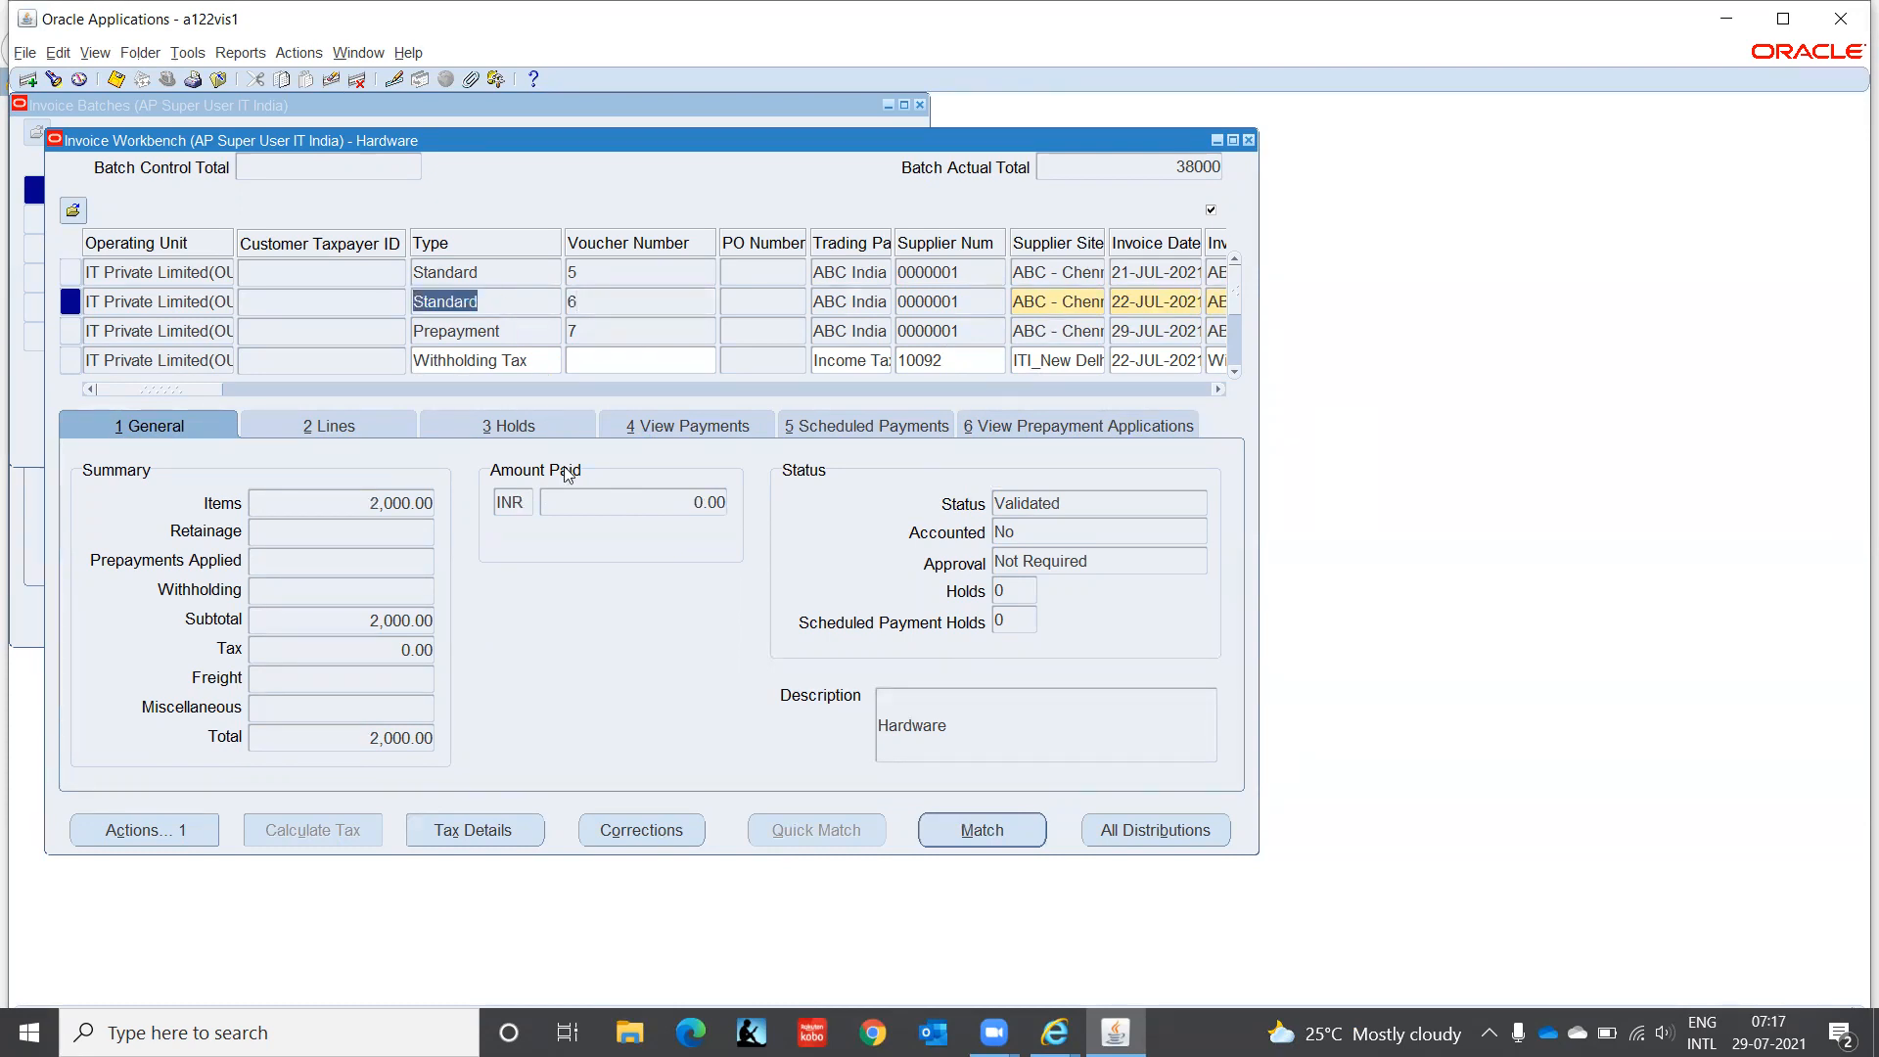
Step: Start the Apply/Unapply Prepayment action for the standard invoice with voucher number 6
{"action": "left_click", "coordinate": [177, 832]}
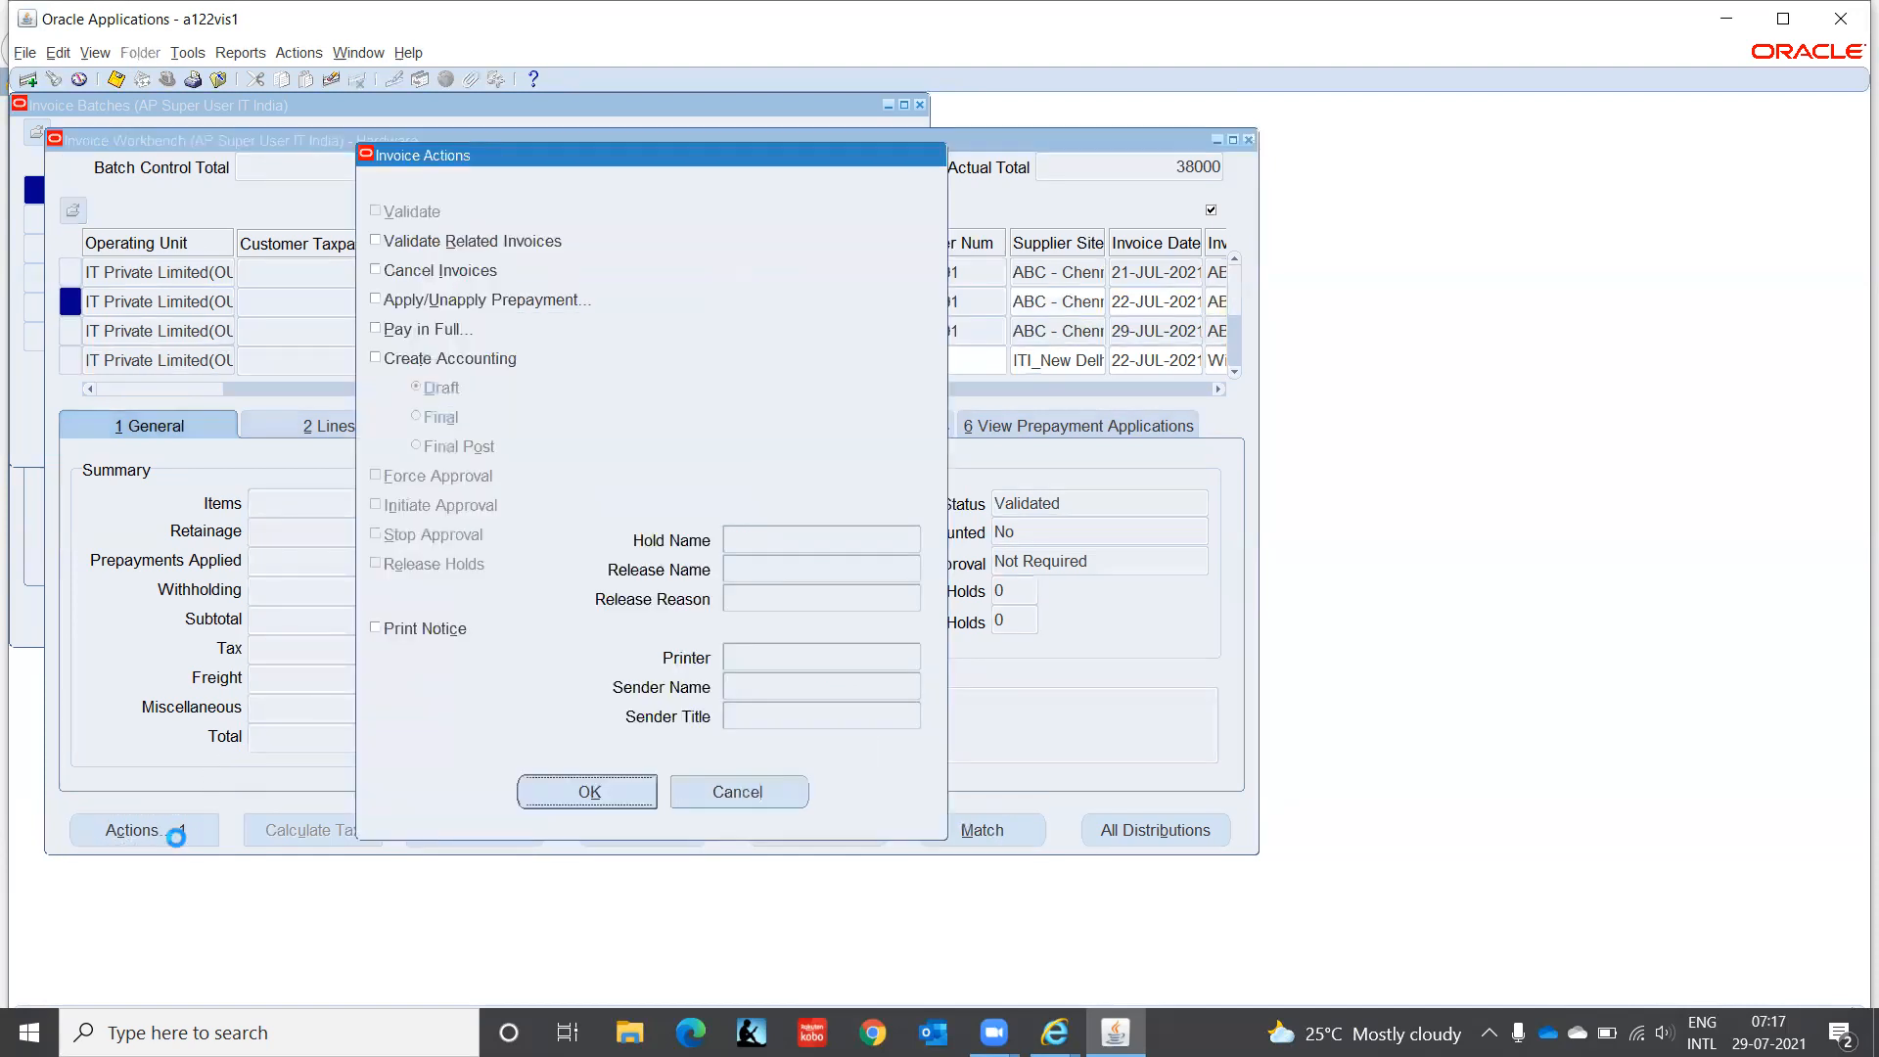
{"action": "left_click", "coordinate": [377, 300]}
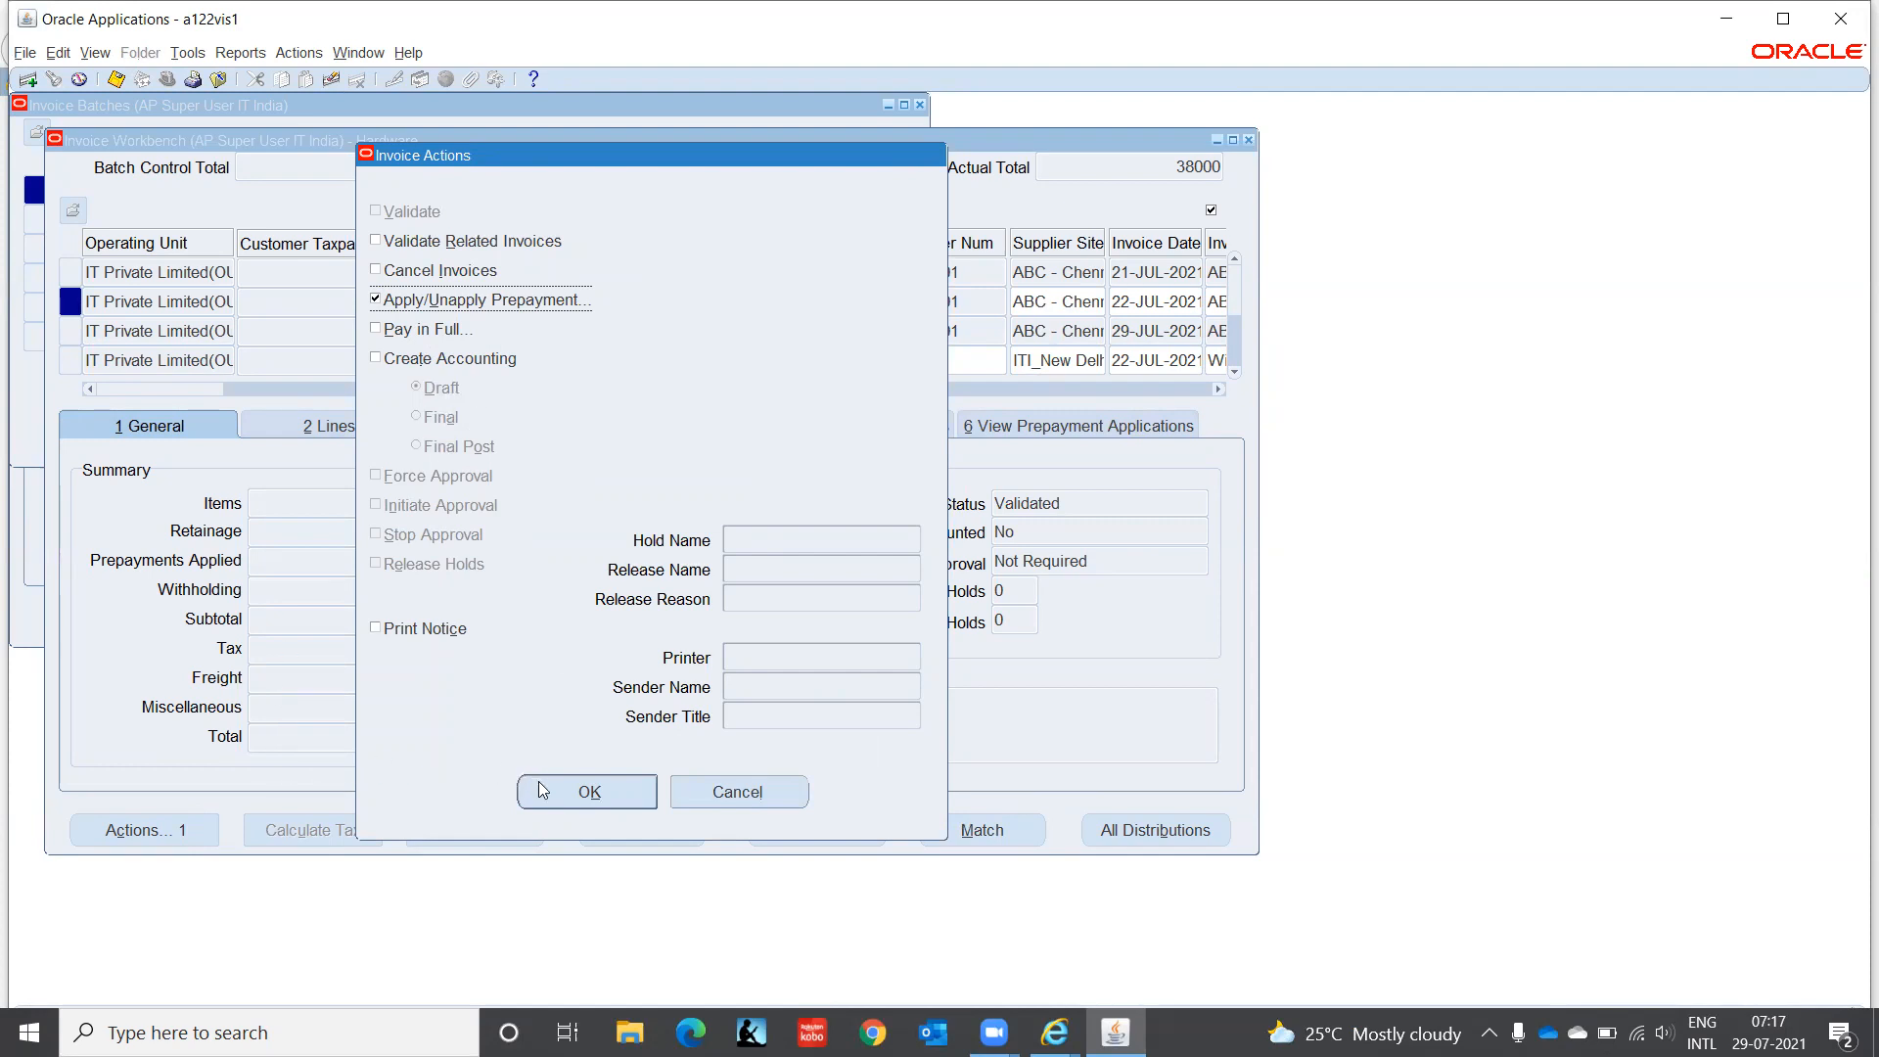
{"action": "left_click", "coordinate": [573, 792]}
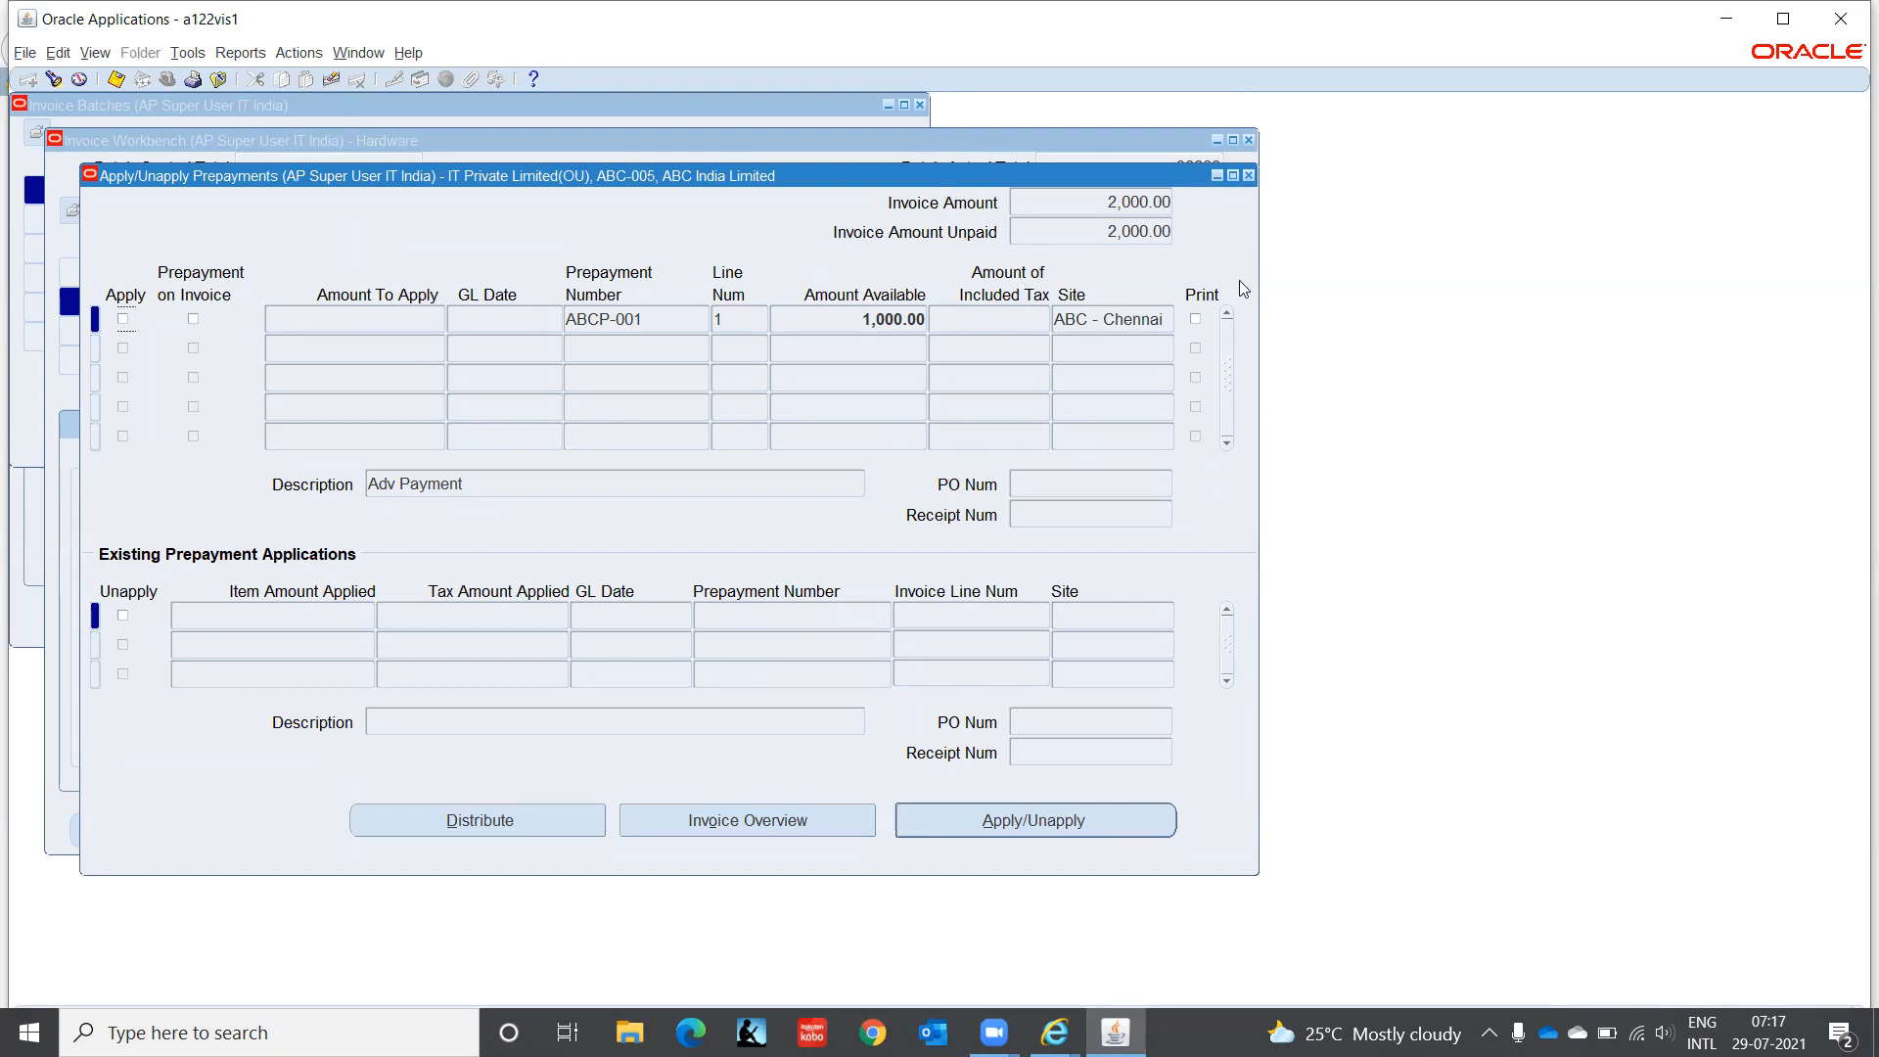
Step: Select prepayment ABCP-001 for the invoice and try to apply 1,000.00 with the GL date 28-JUL-2021
{"action": "left_click", "coordinate": [122, 320]}
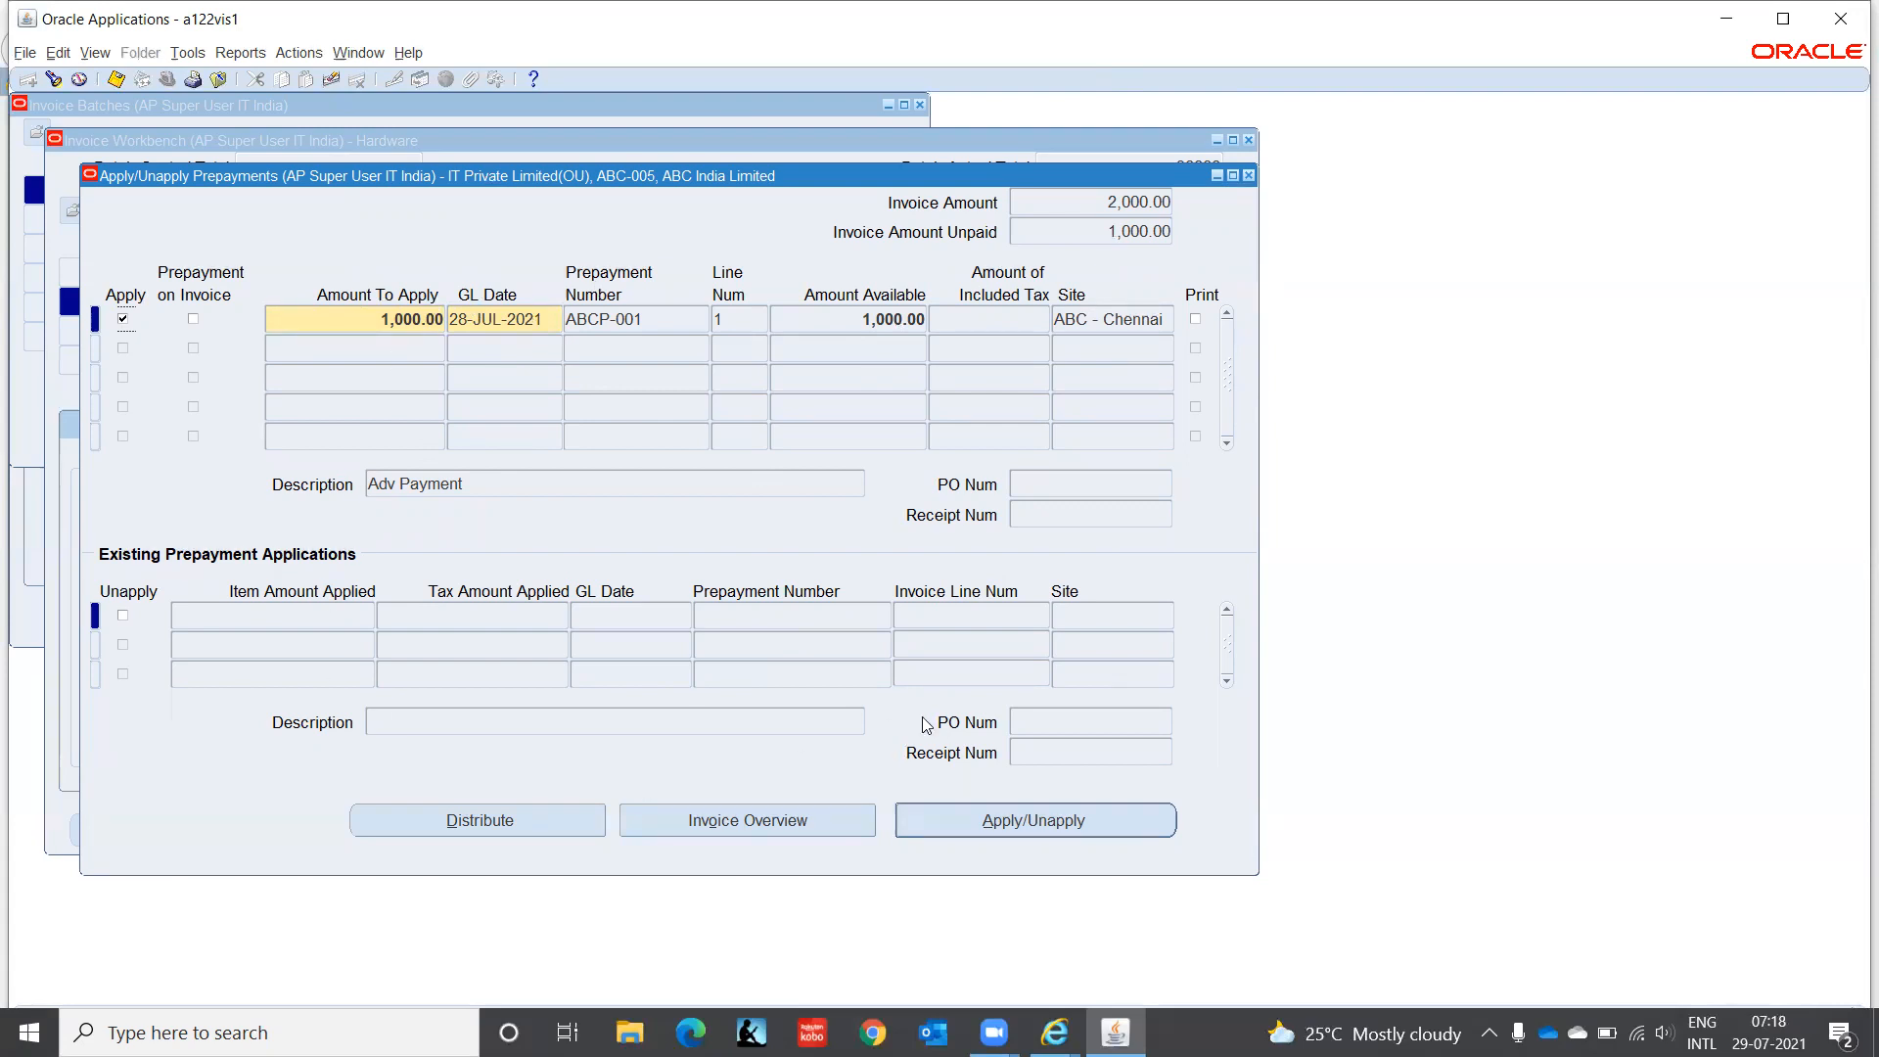
{"action": "left_click", "coordinate": [985, 822]}
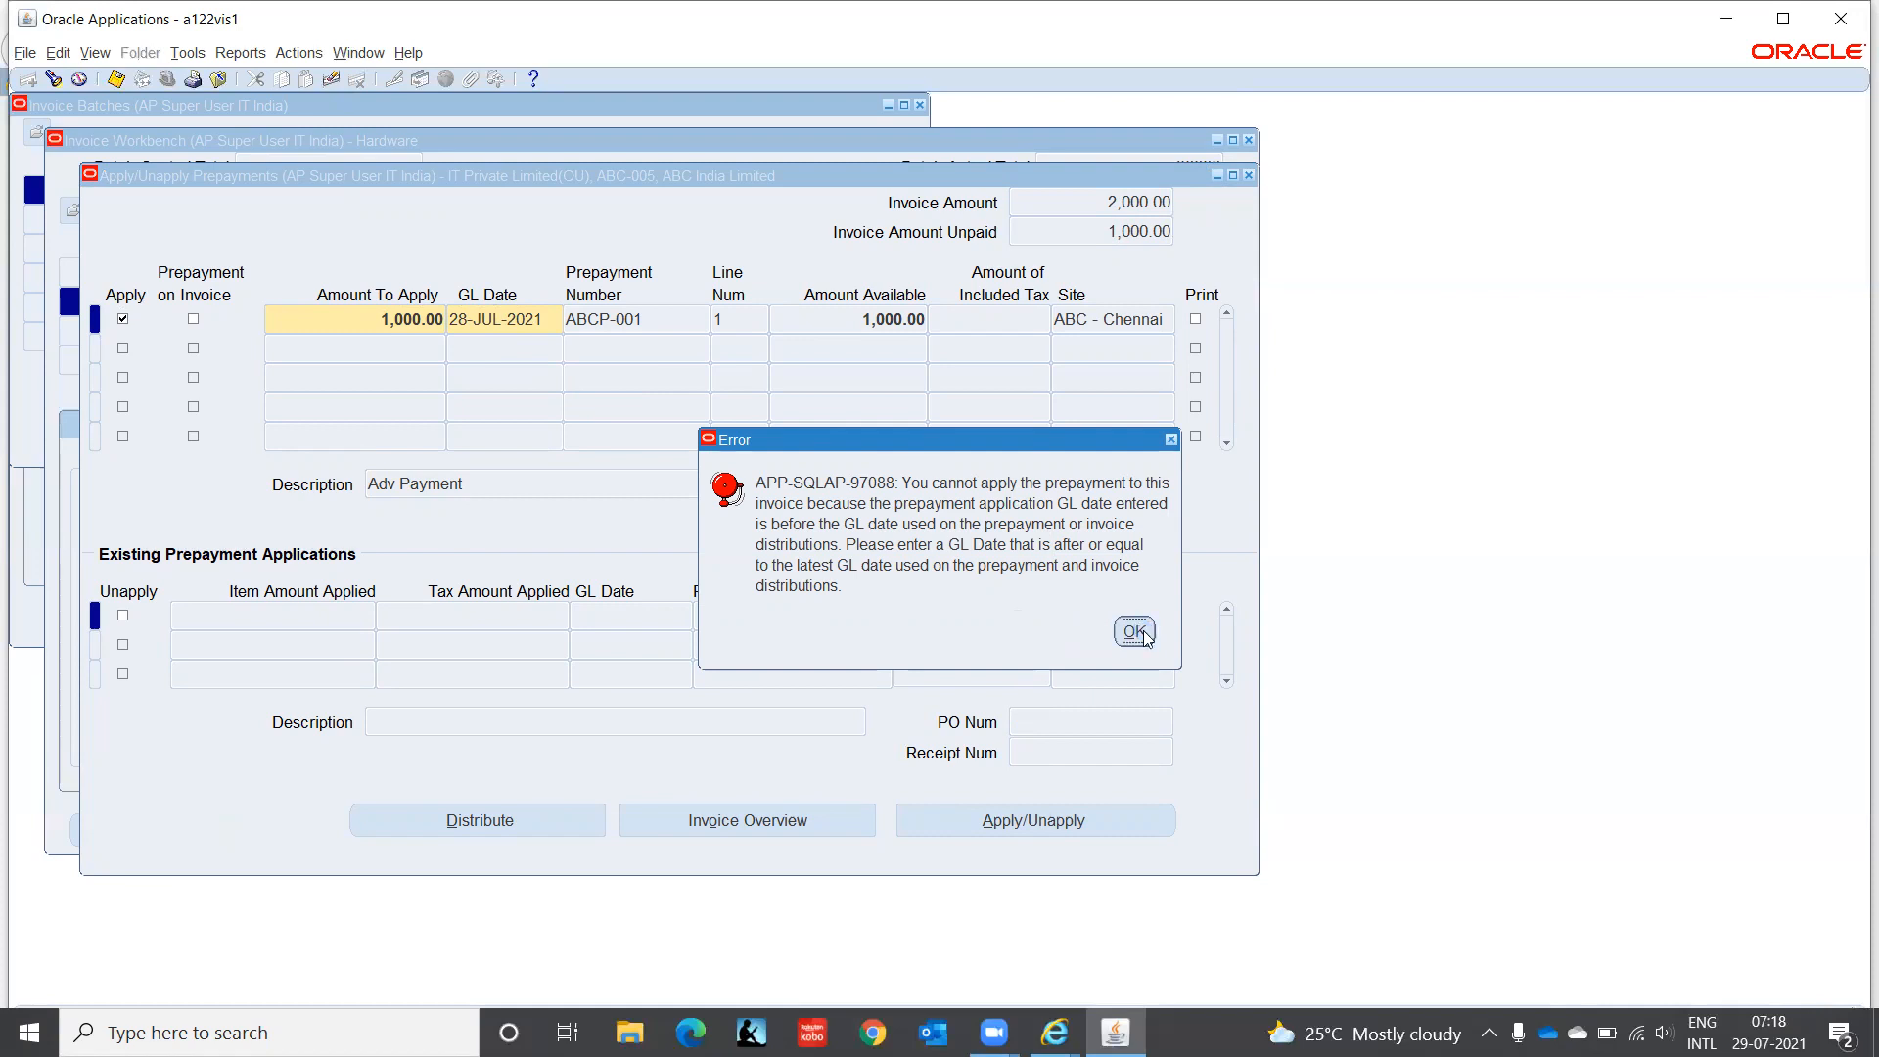
{"action": "left_click", "coordinate": [1173, 442]}
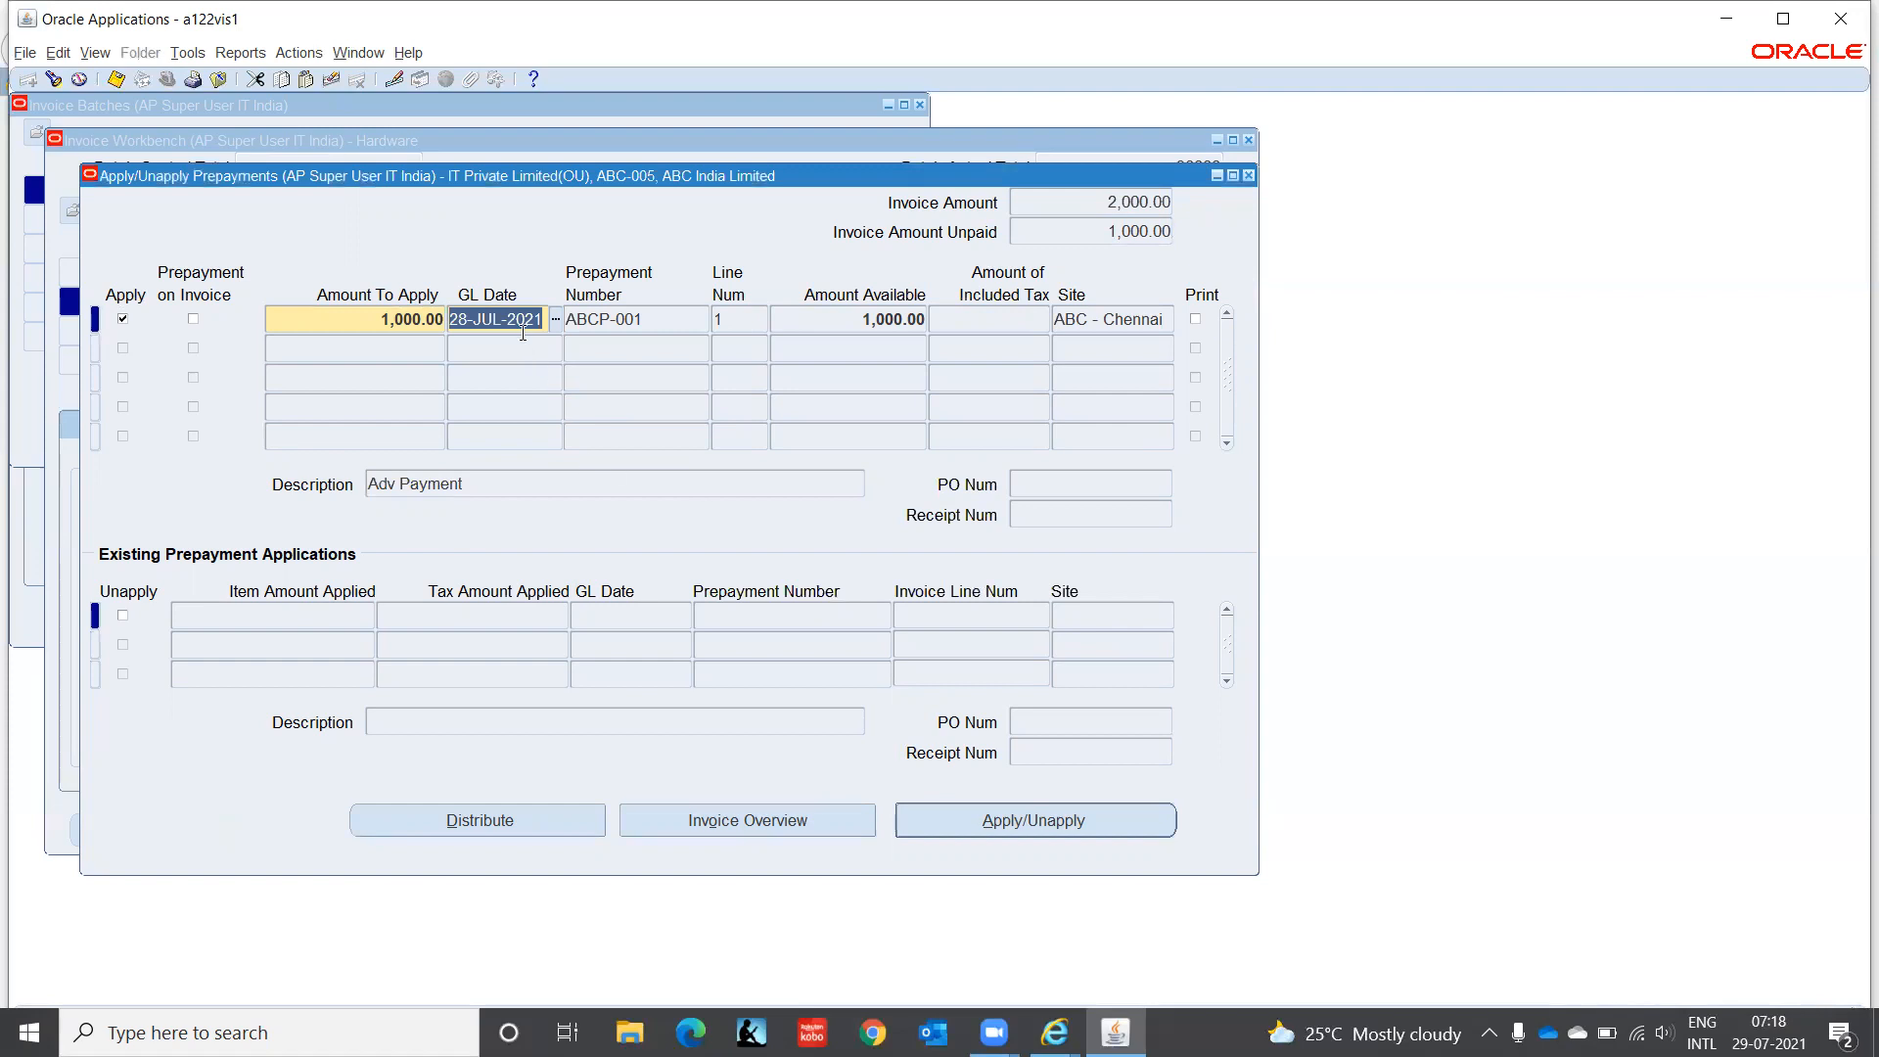
Step: Set the prepayment application's GL date to 29-JUL-2021, apply ABCP-001 to the invoice and return to the invoice workbench
{"action": "type", "text": "29-"}
{"action": "type", "text": "JUL-202"}
{"action": "type", "text": "1"}
{"action": "key", "text": "Tab"}
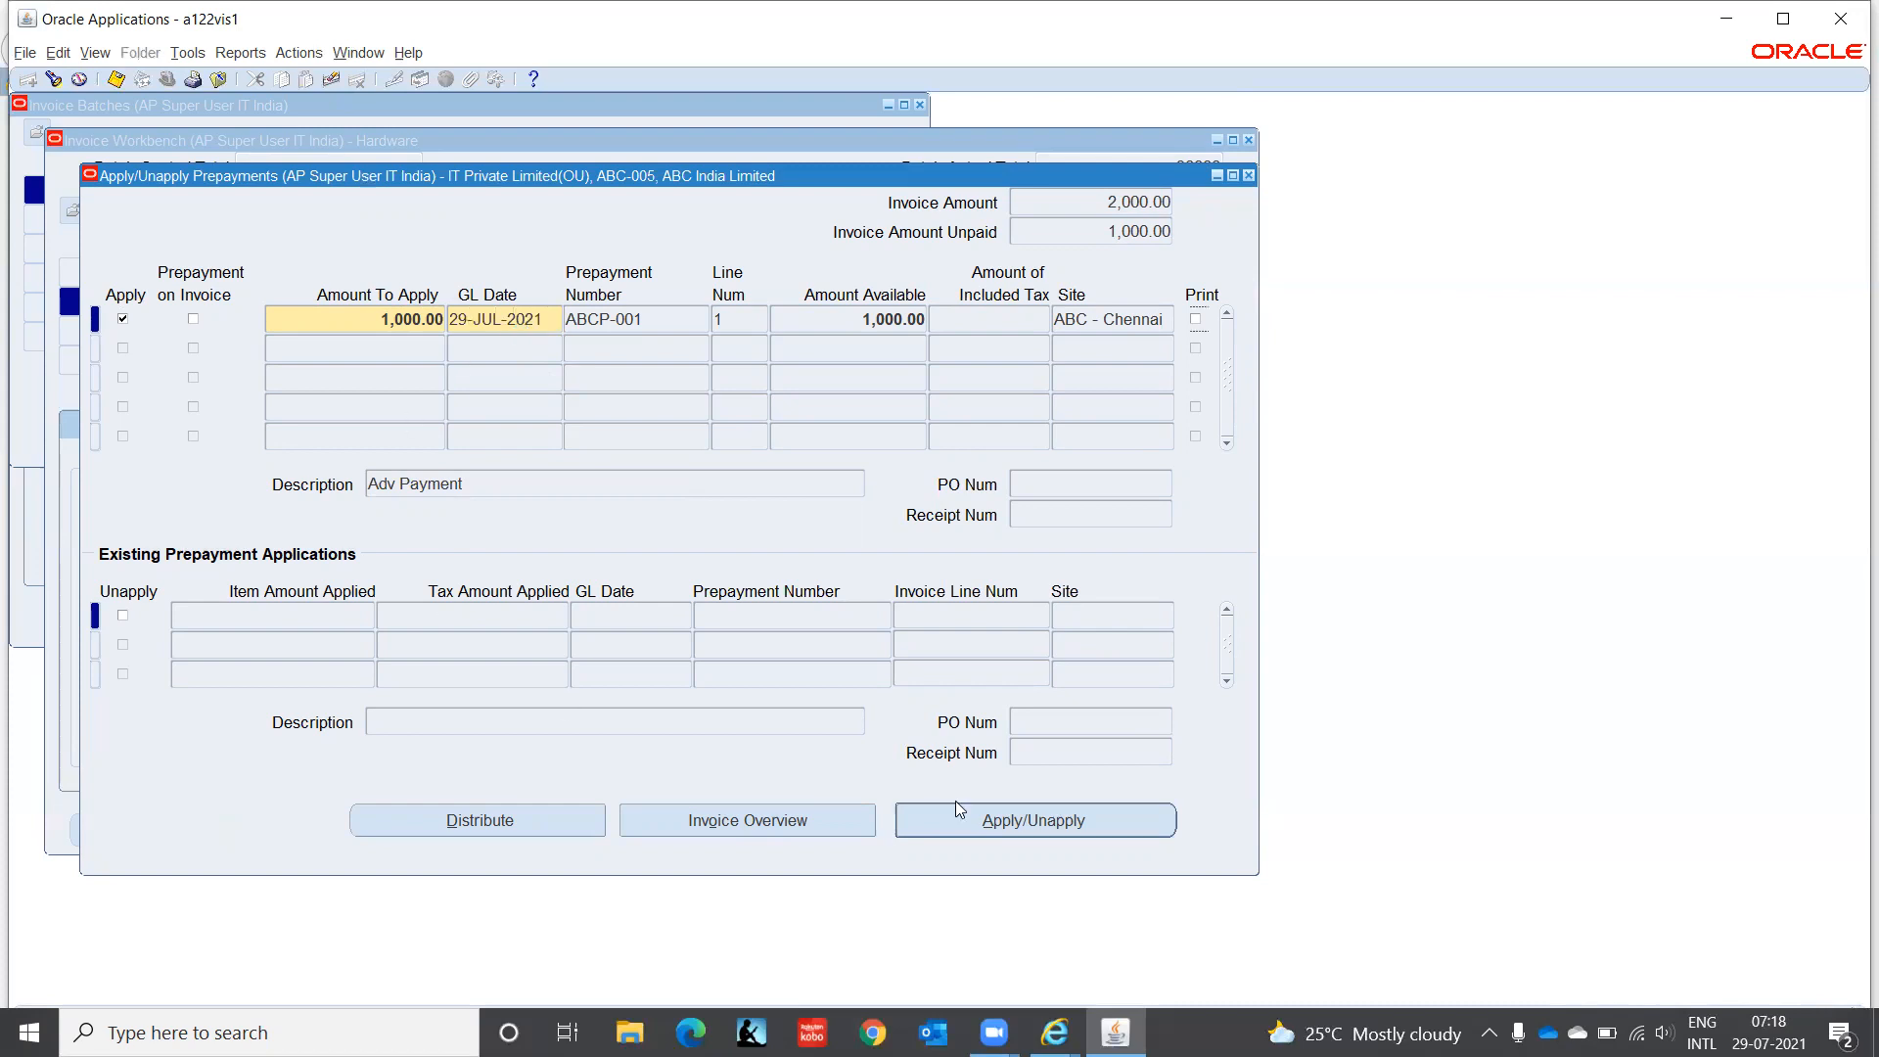
{"action": "left_click", "coordinate": [1060, 823]}
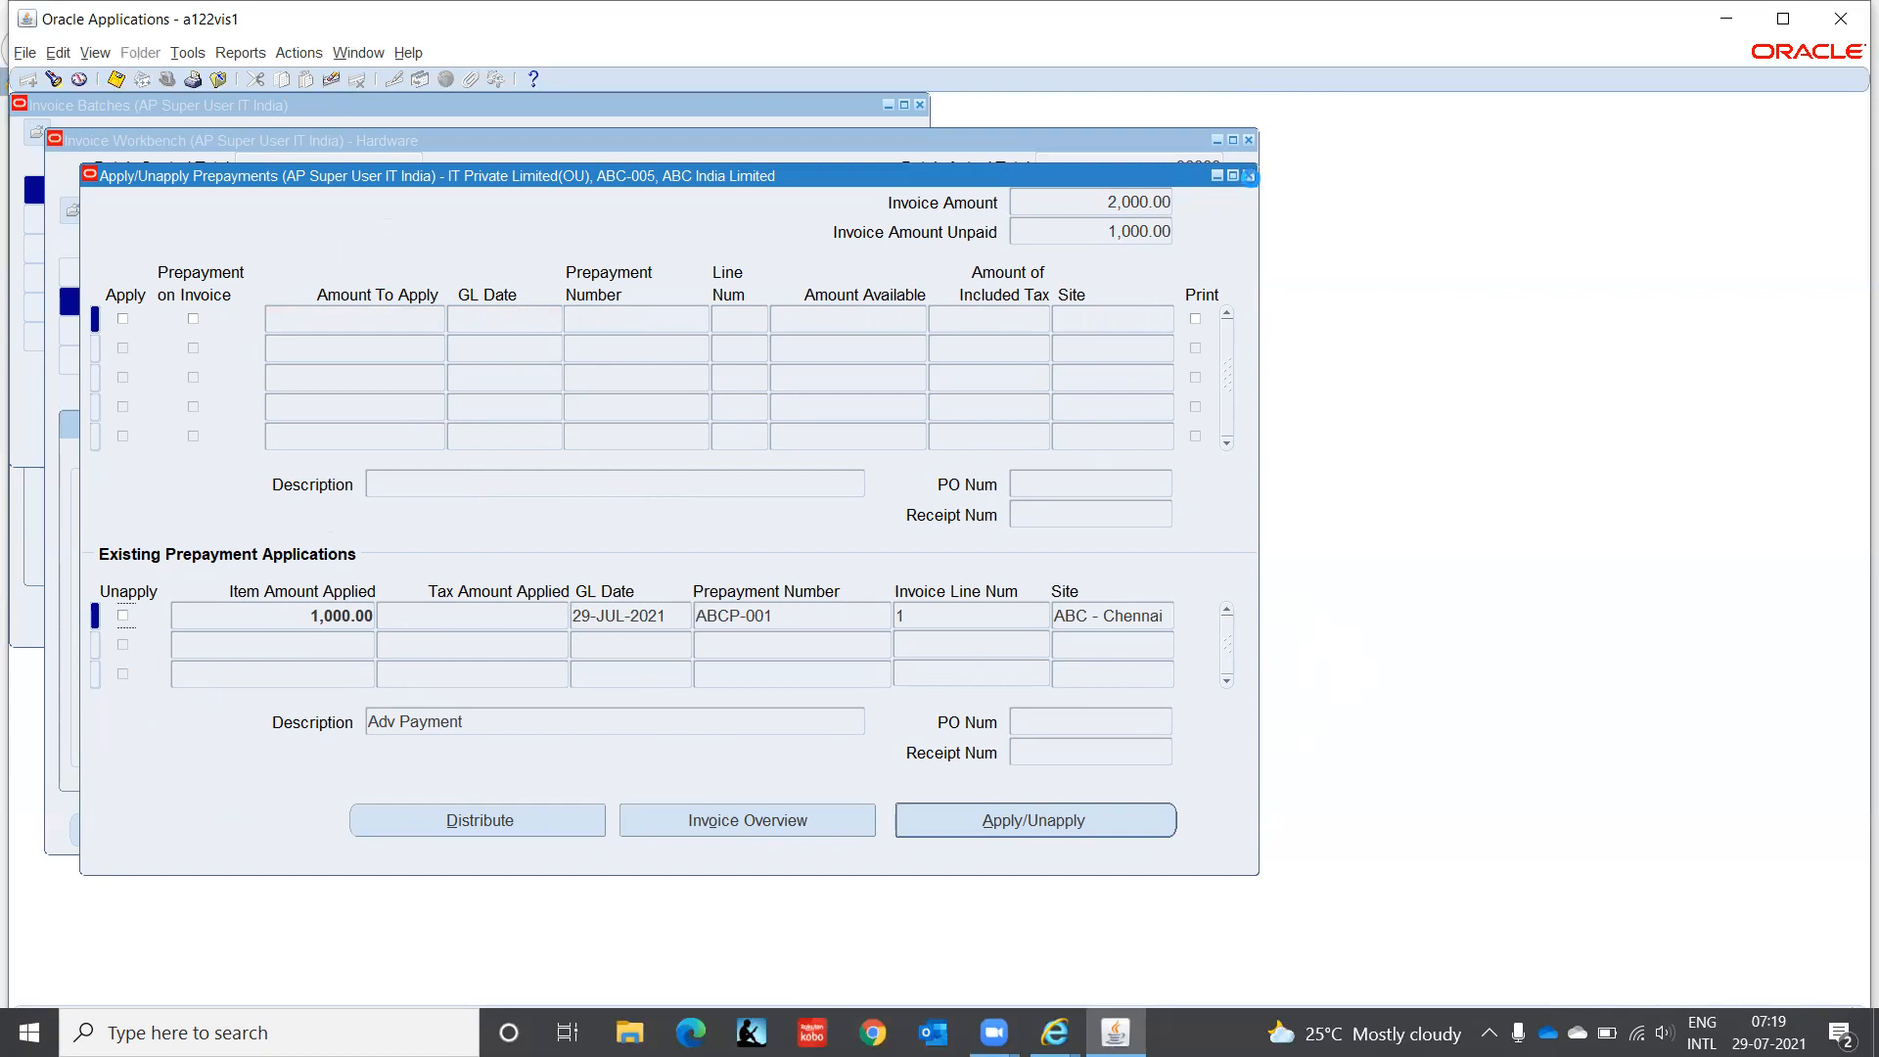
{"action": "left_click", "coordinate": [1249, 177]}
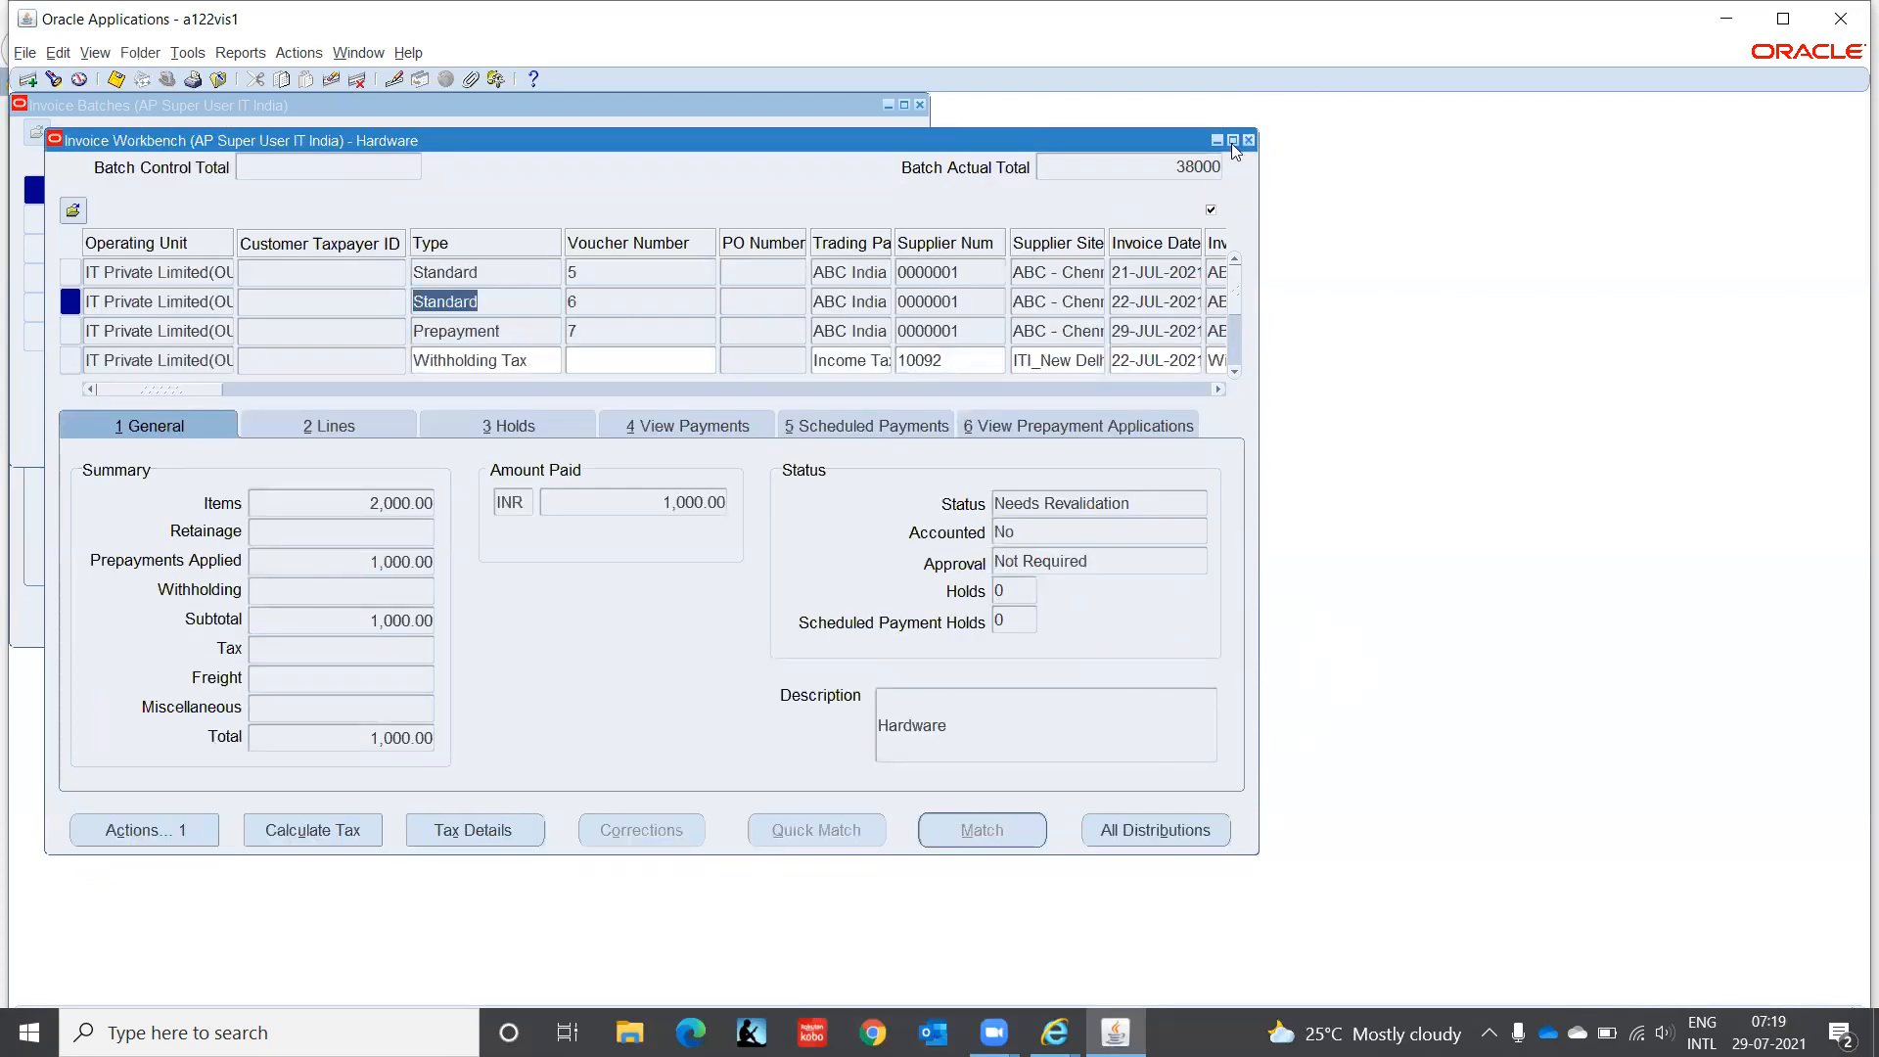
Step: Reopen the Hardware batch's invoices and validate the standard invoice with voucher number 6 again
{"action": "left_click", "coordinate": [1249, 140]}
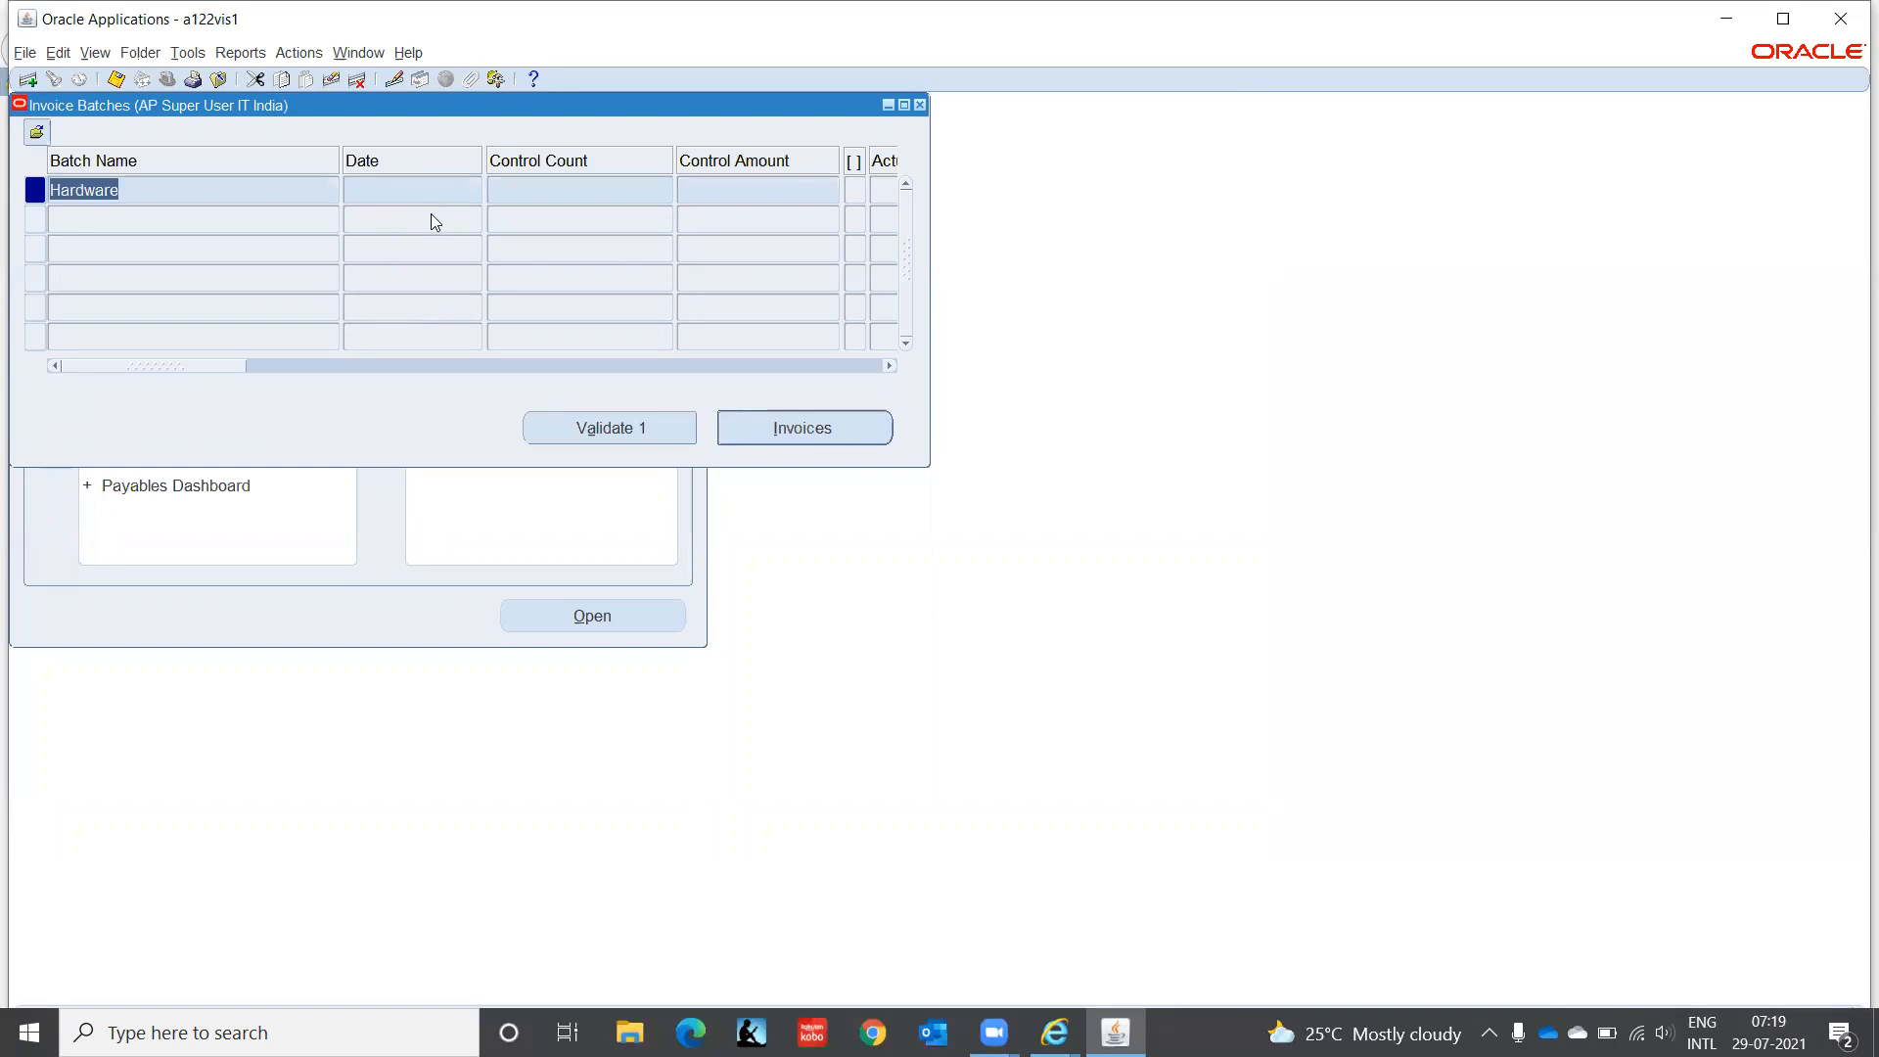
{"action": "left_click", "coordinate": [841, 430]}
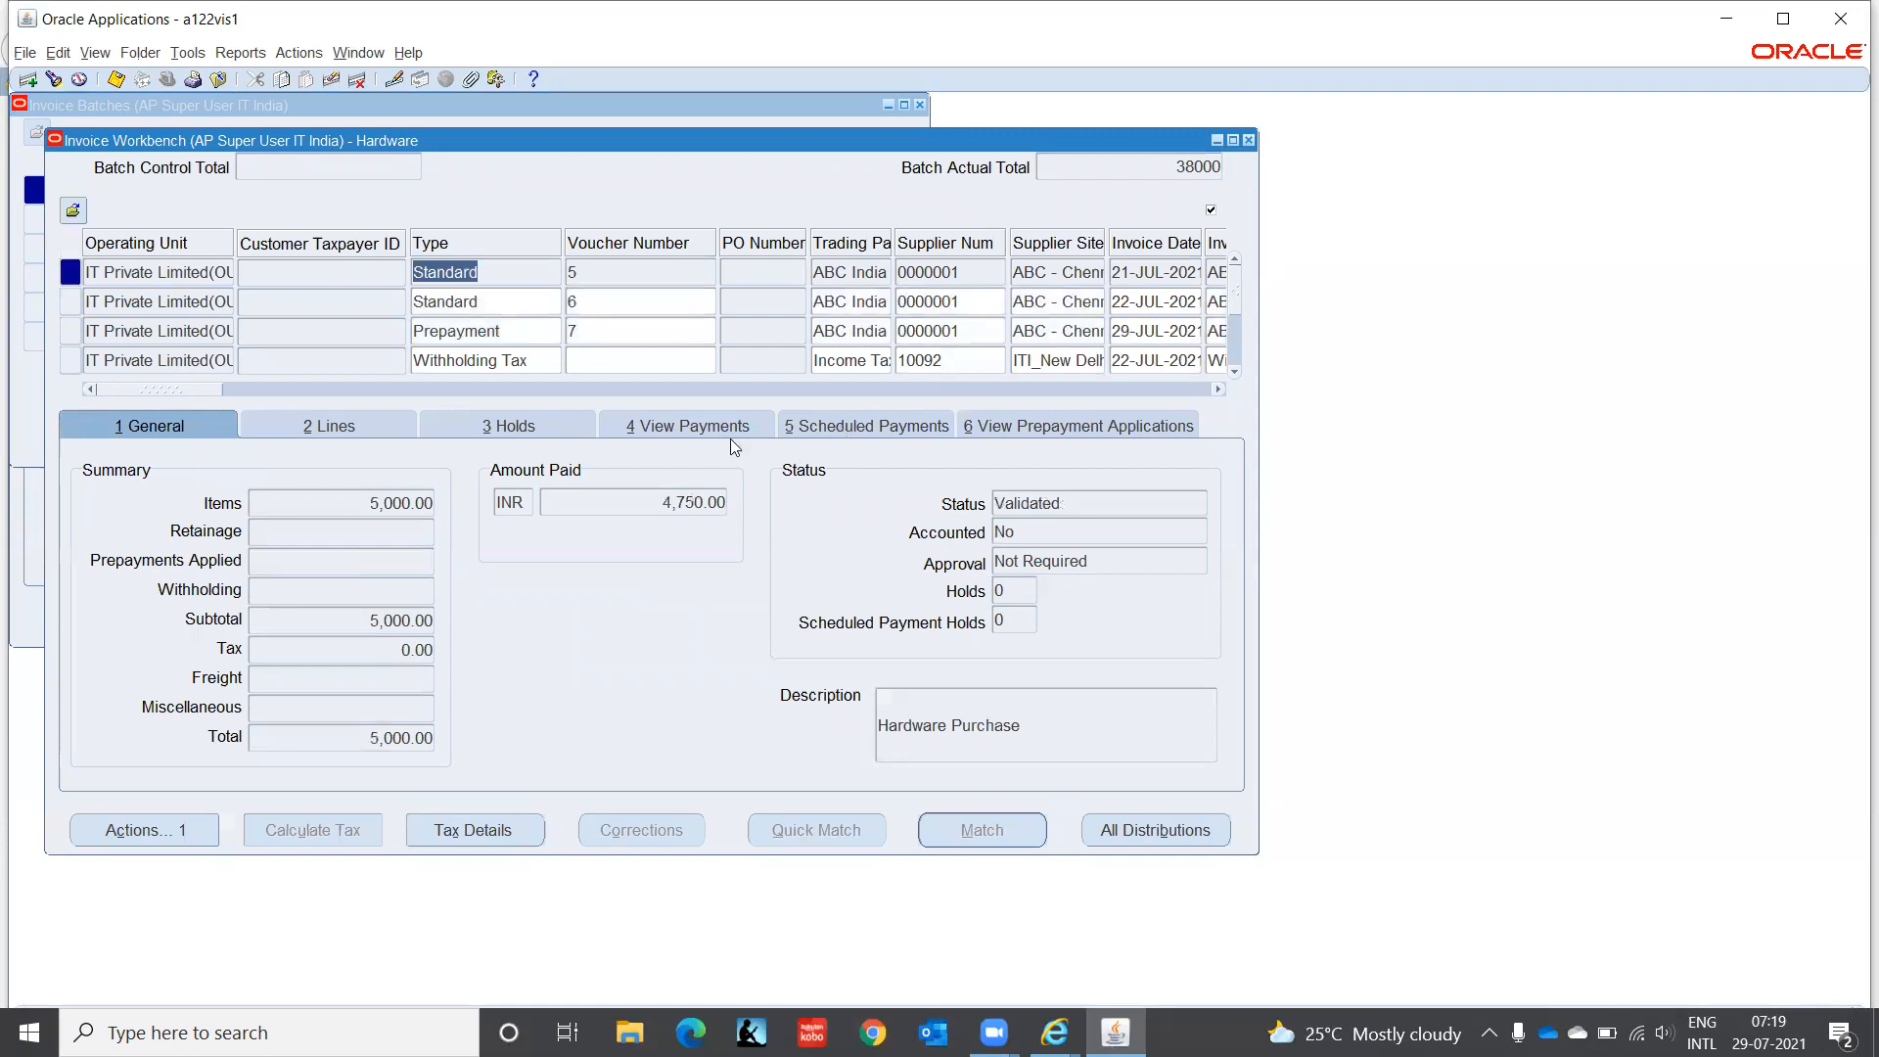
{"action": "left_click", "coordinate": [520, 301]}
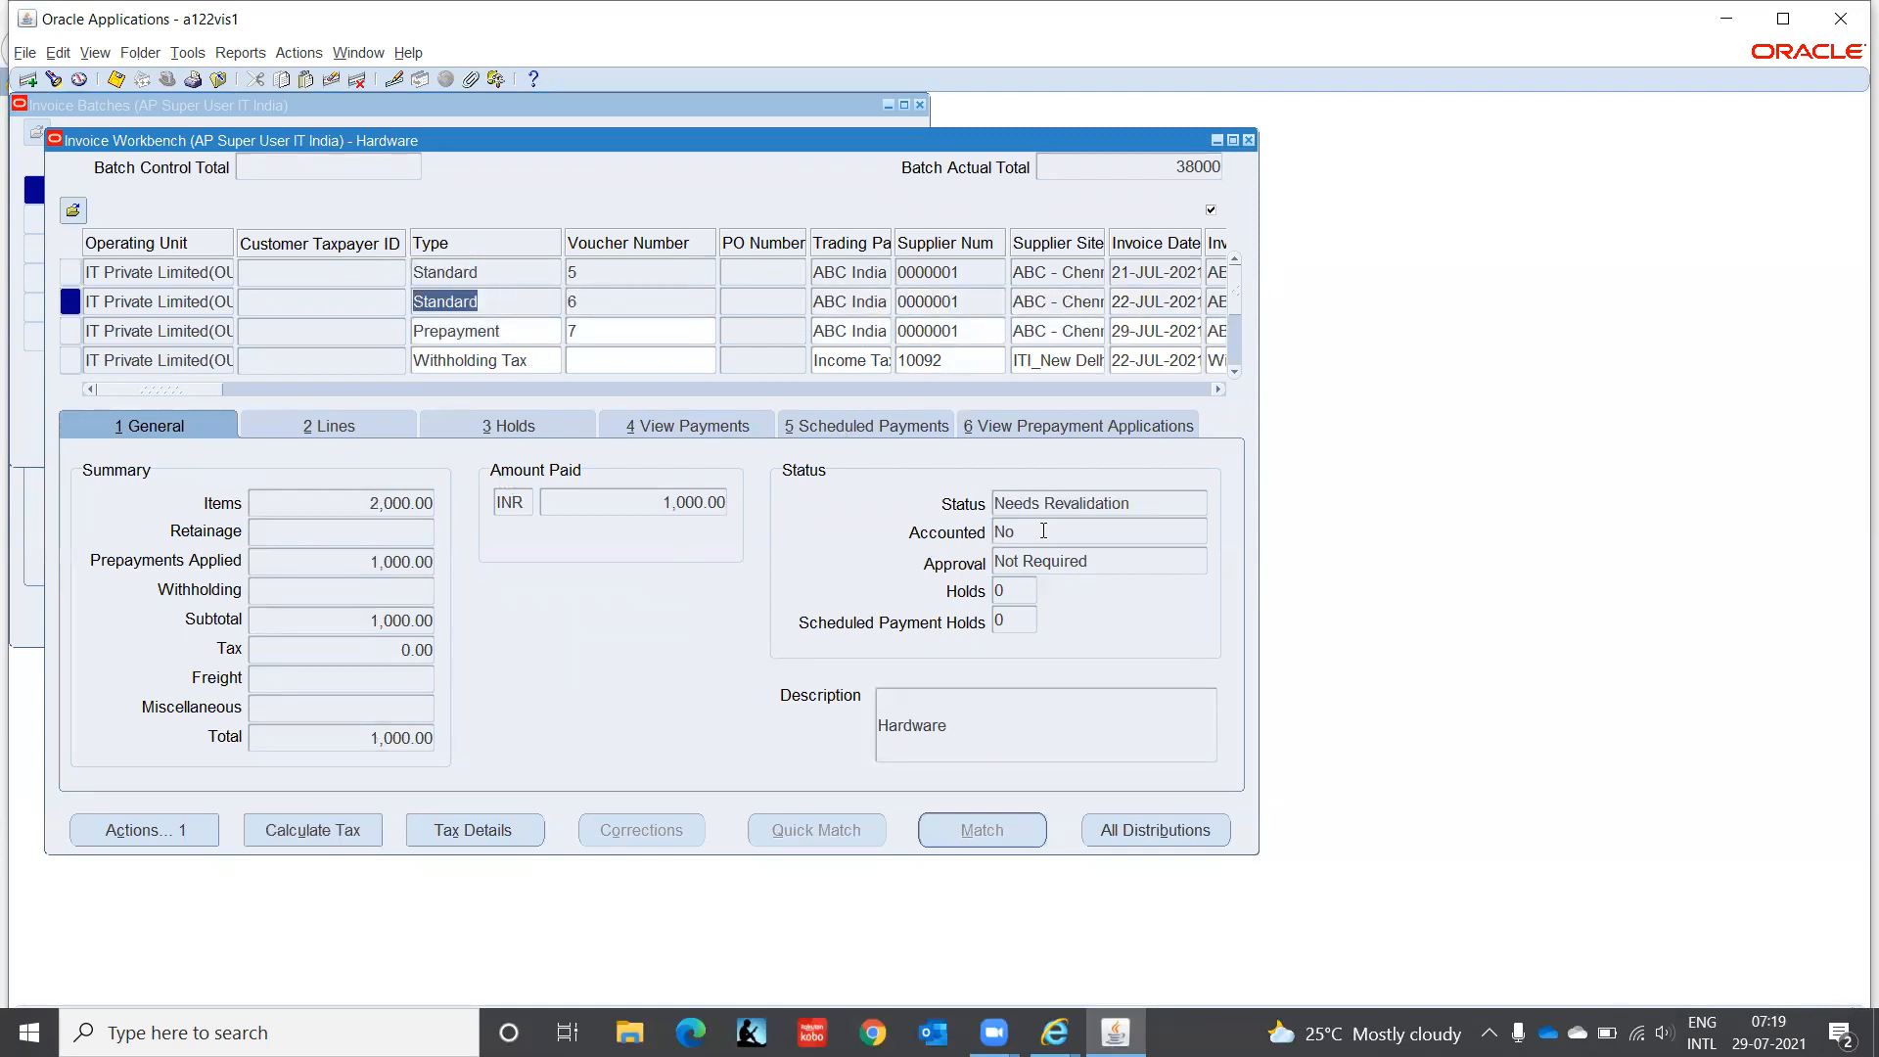
{"action": "left_click", "coordinate": [152, 835]}
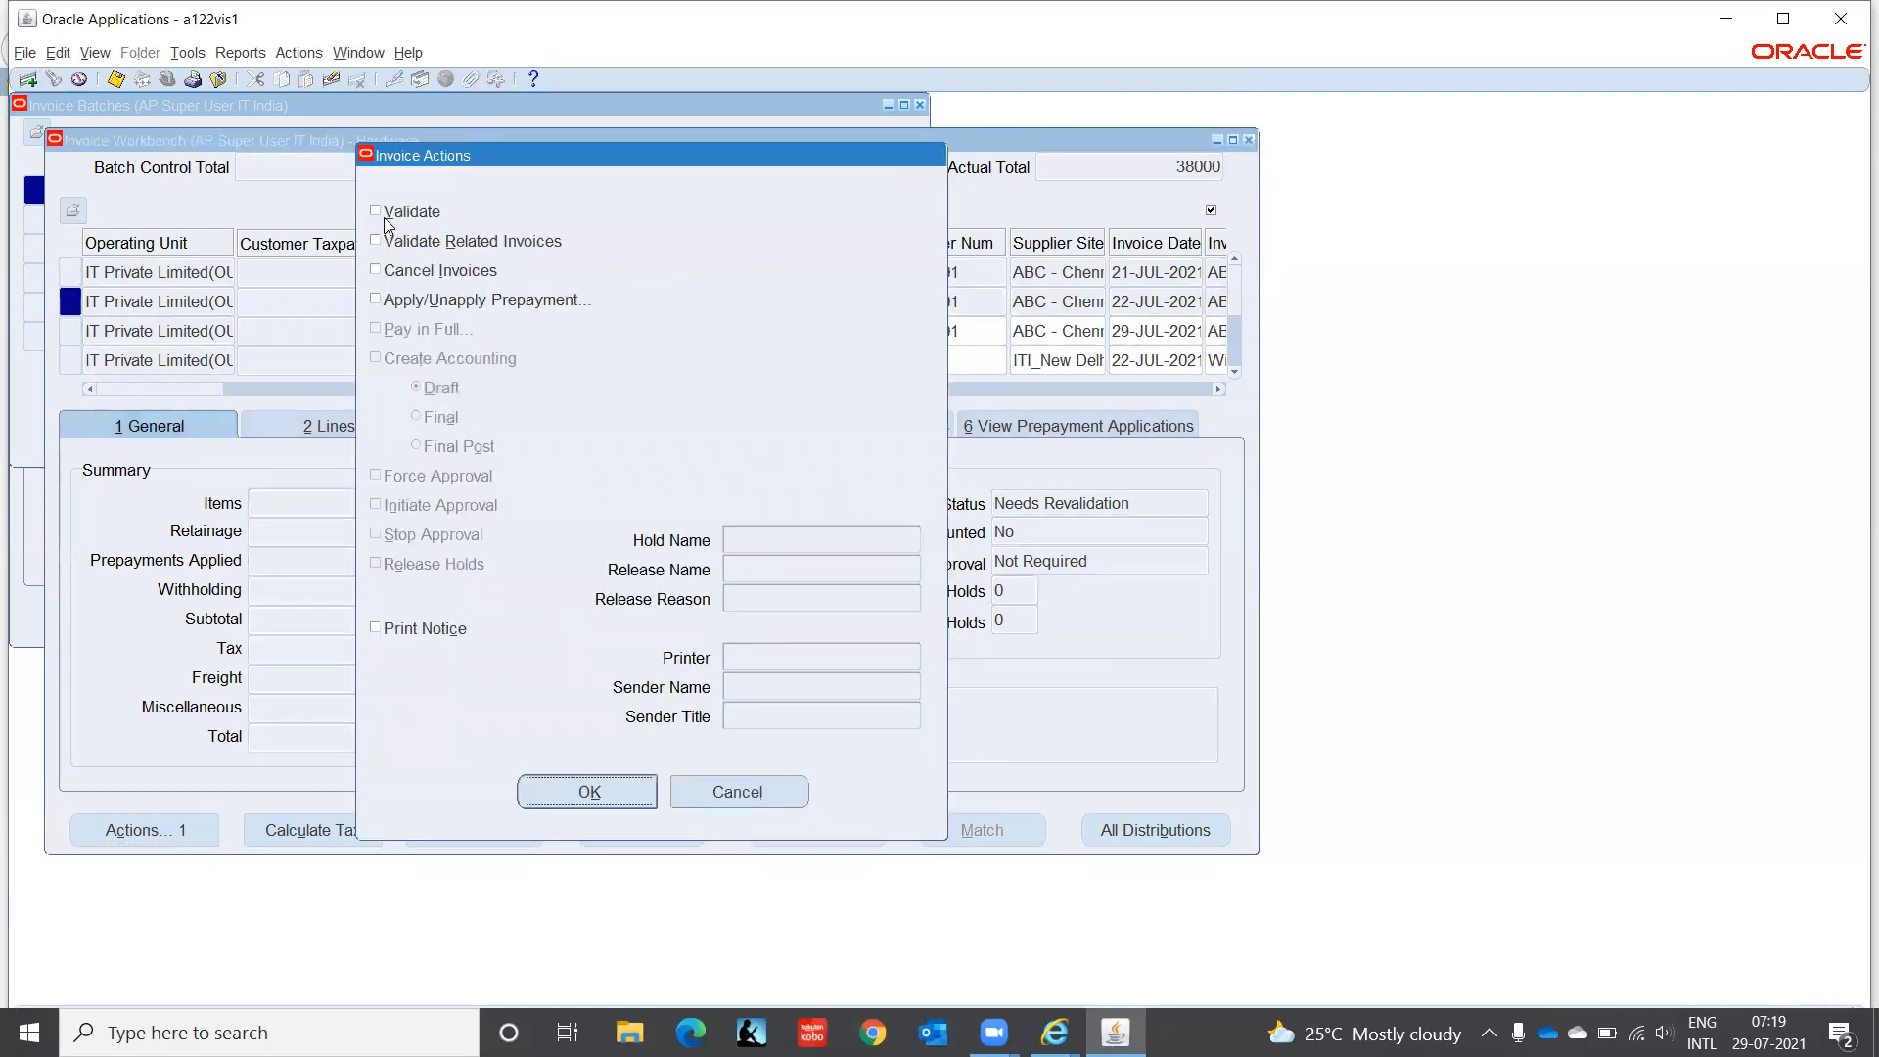
{"action": "left_click", "coordinate": [387, 215]}
{"action": "left_click", "coordinate": [633, 795]}
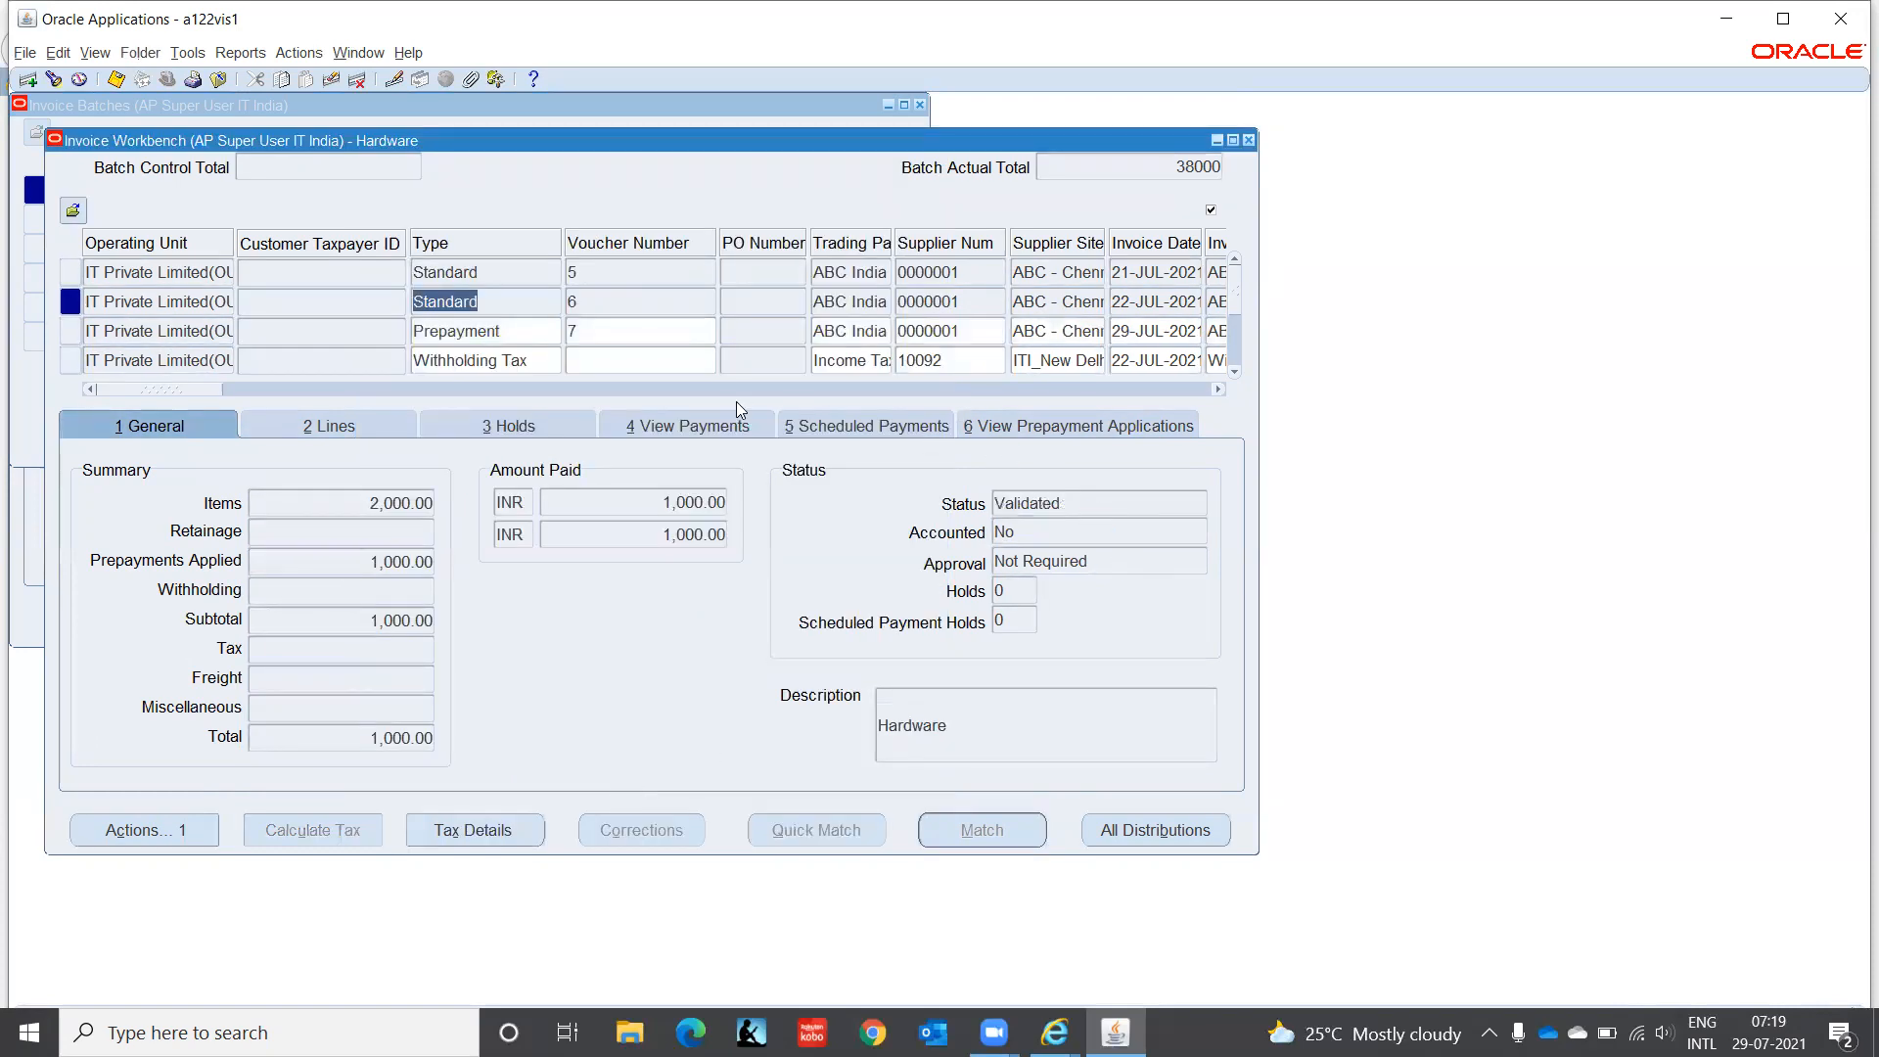
Step: Check the application status of the prepayment with voucher number 7 and close the invoice workbench and batch windows
{"action": "left_click", "coordinate": [514, 327]}
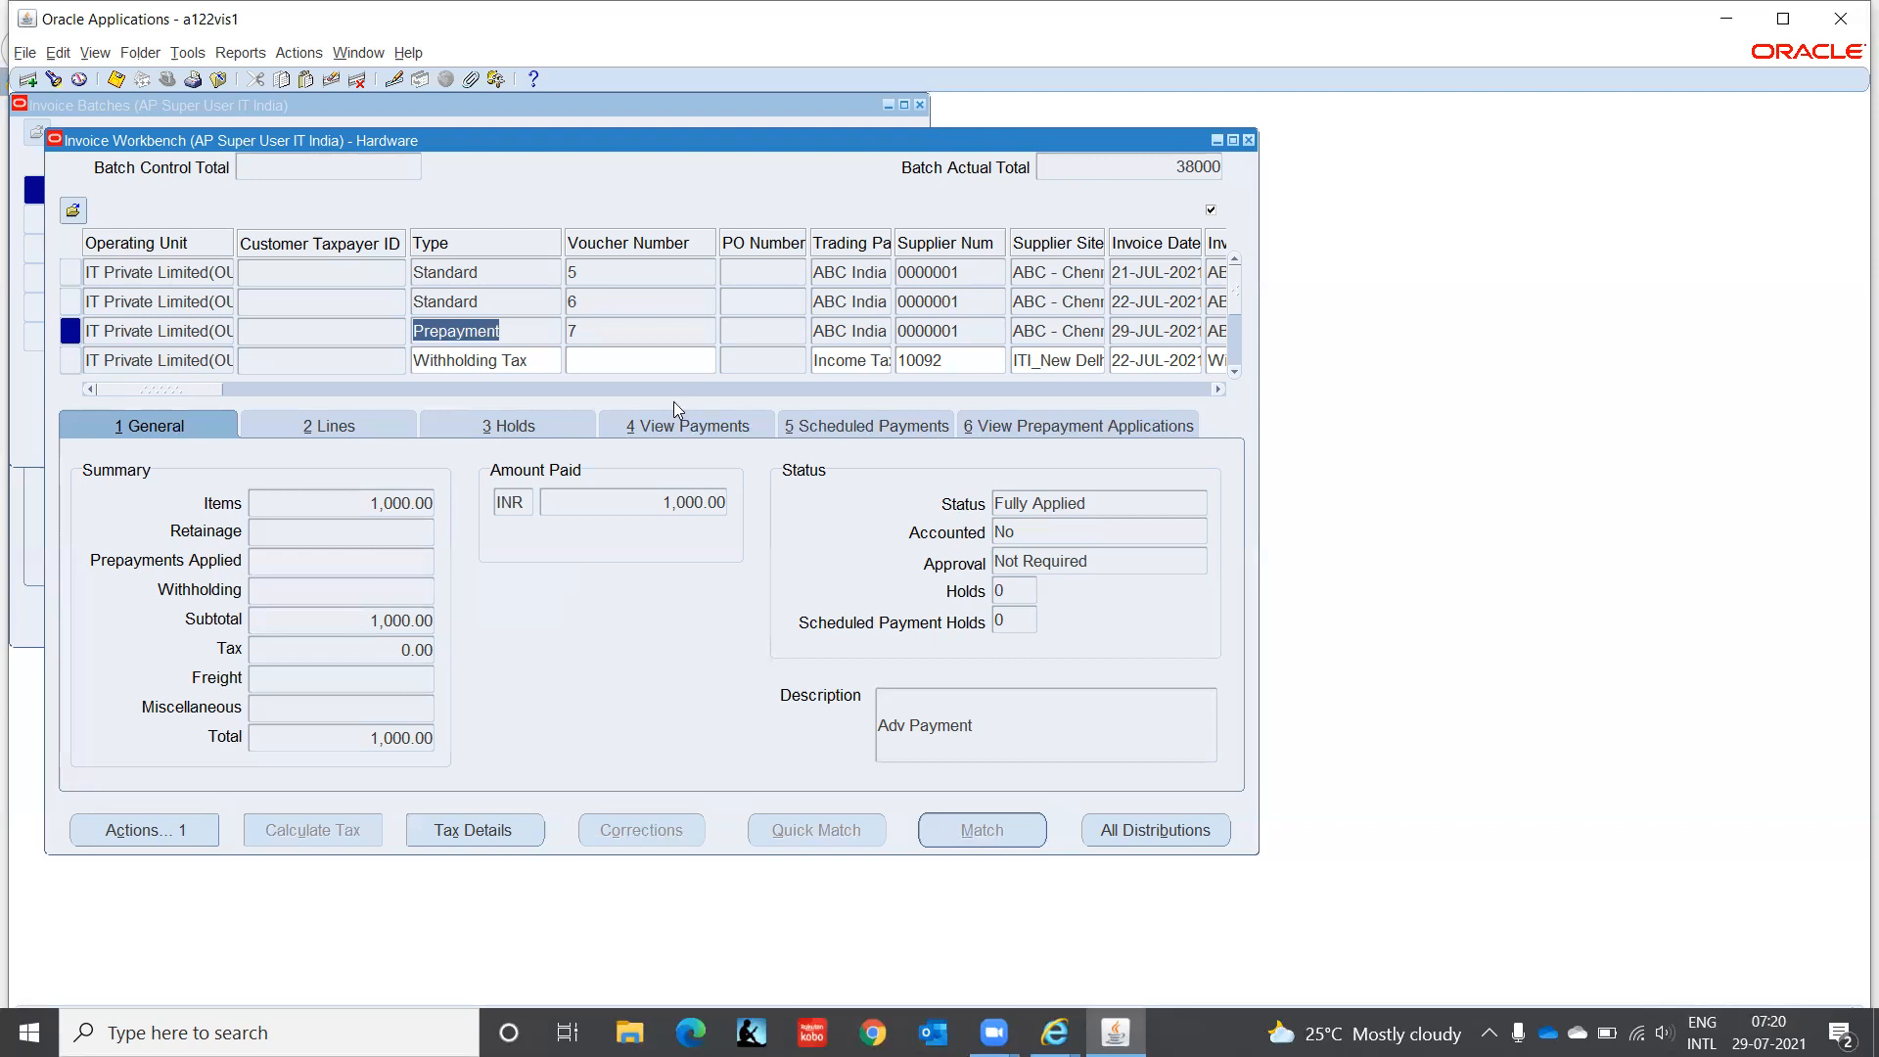
{"action": "left_click", "coordinate": [1250, 140]}
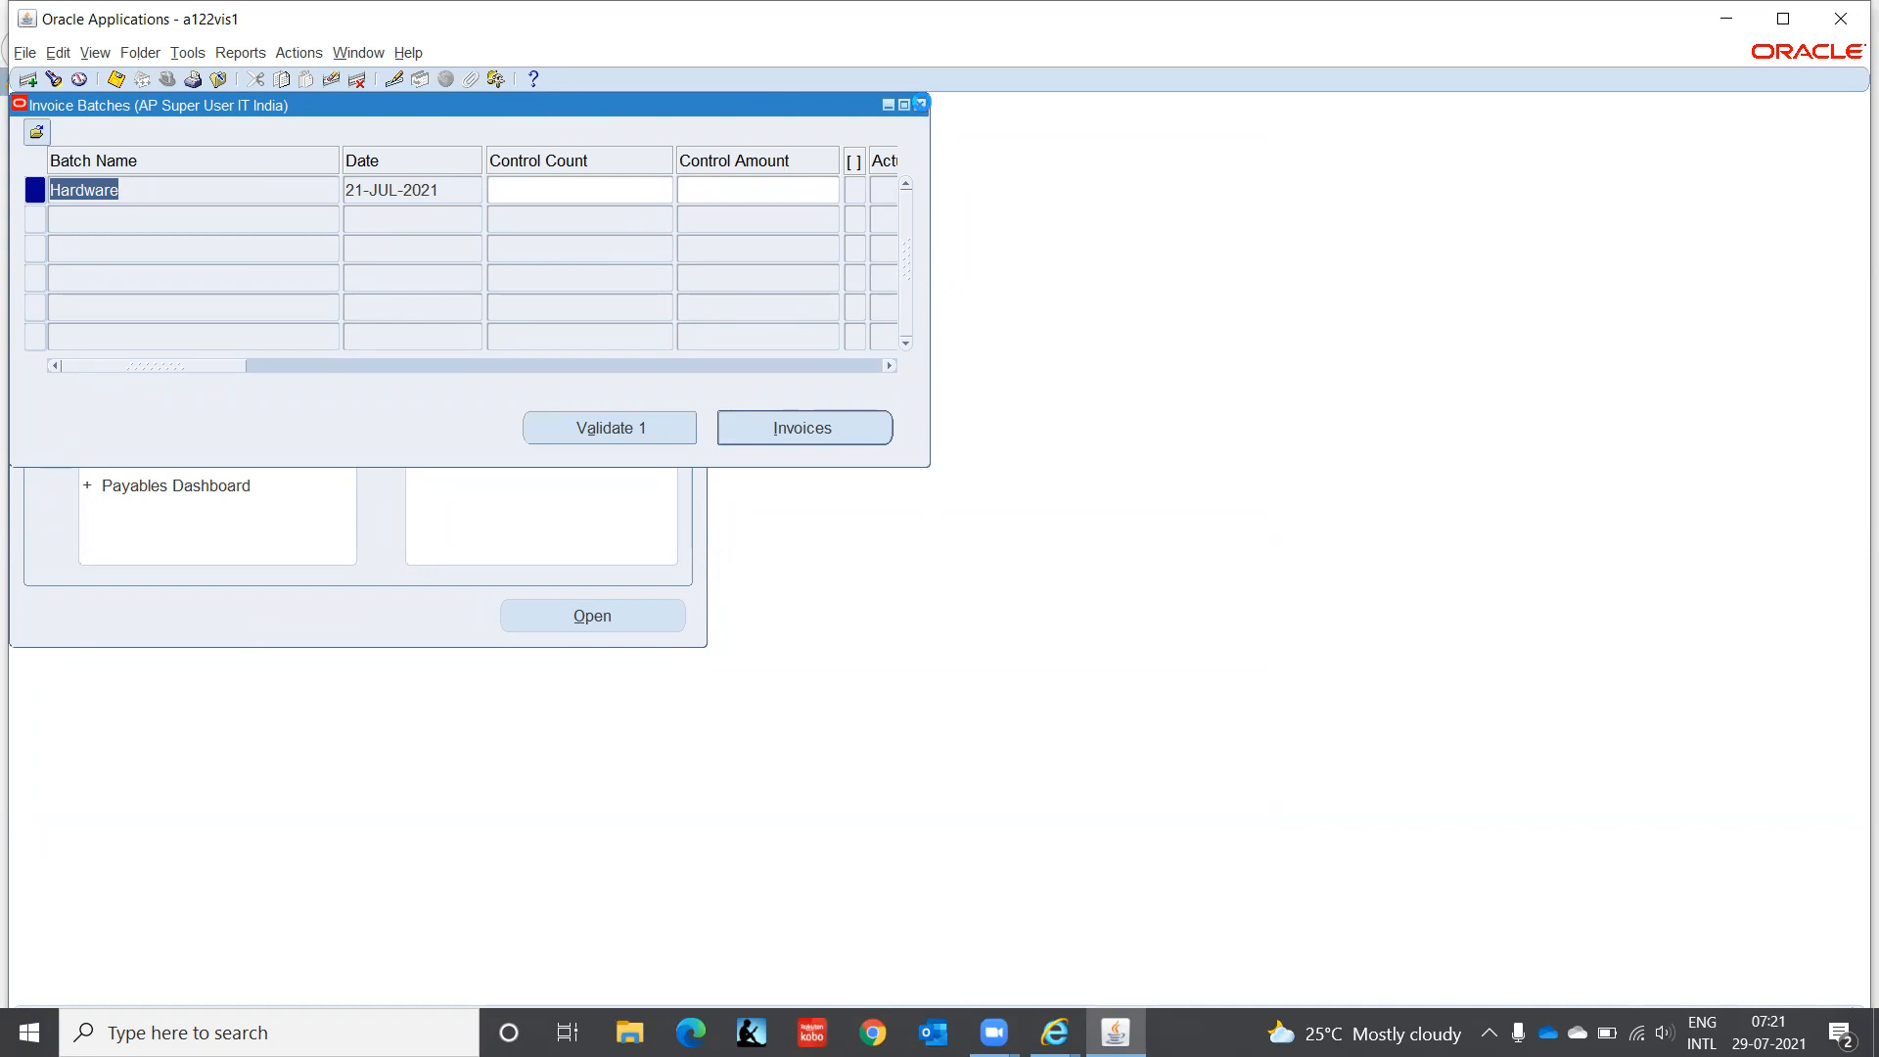
{"action": "left_click", "coordinate": [920, 103]}
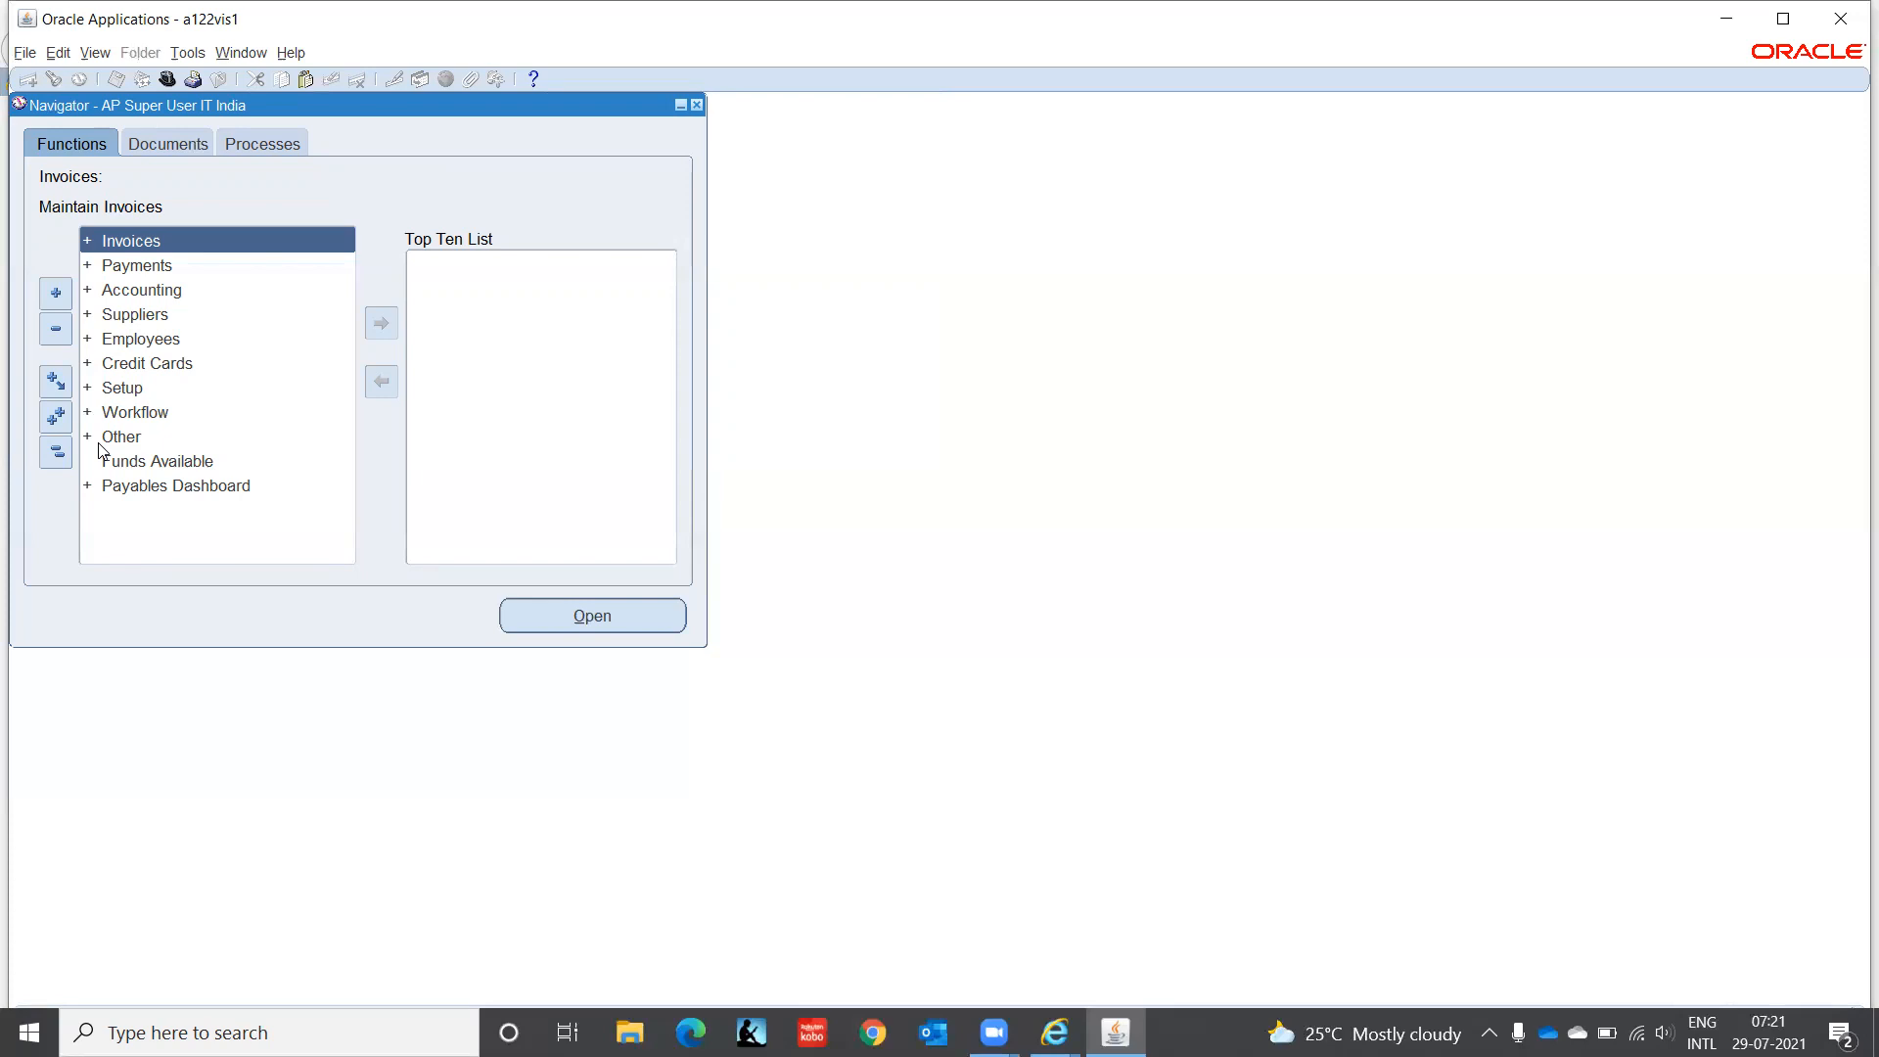
{"action": "double_click", "coordinate": [111, 314]}
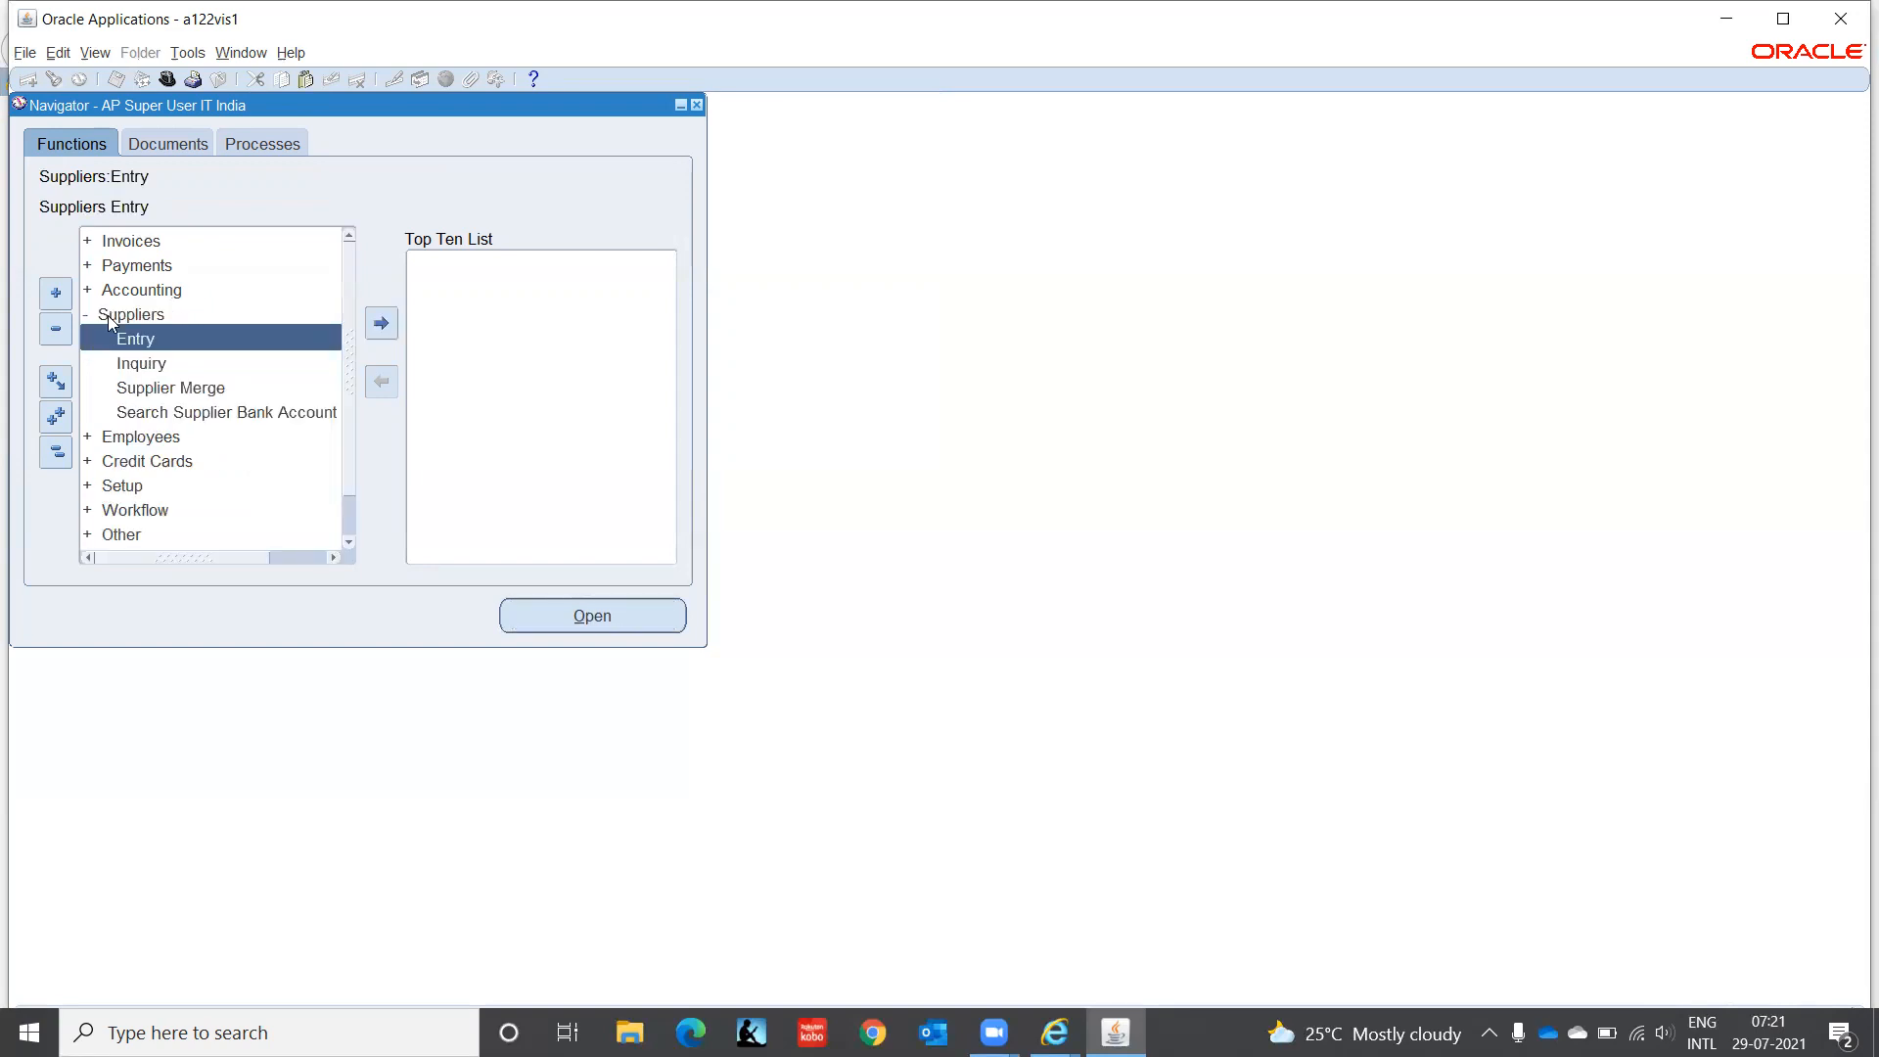
{"action": "left_click", "coordinate": [106, 316]}
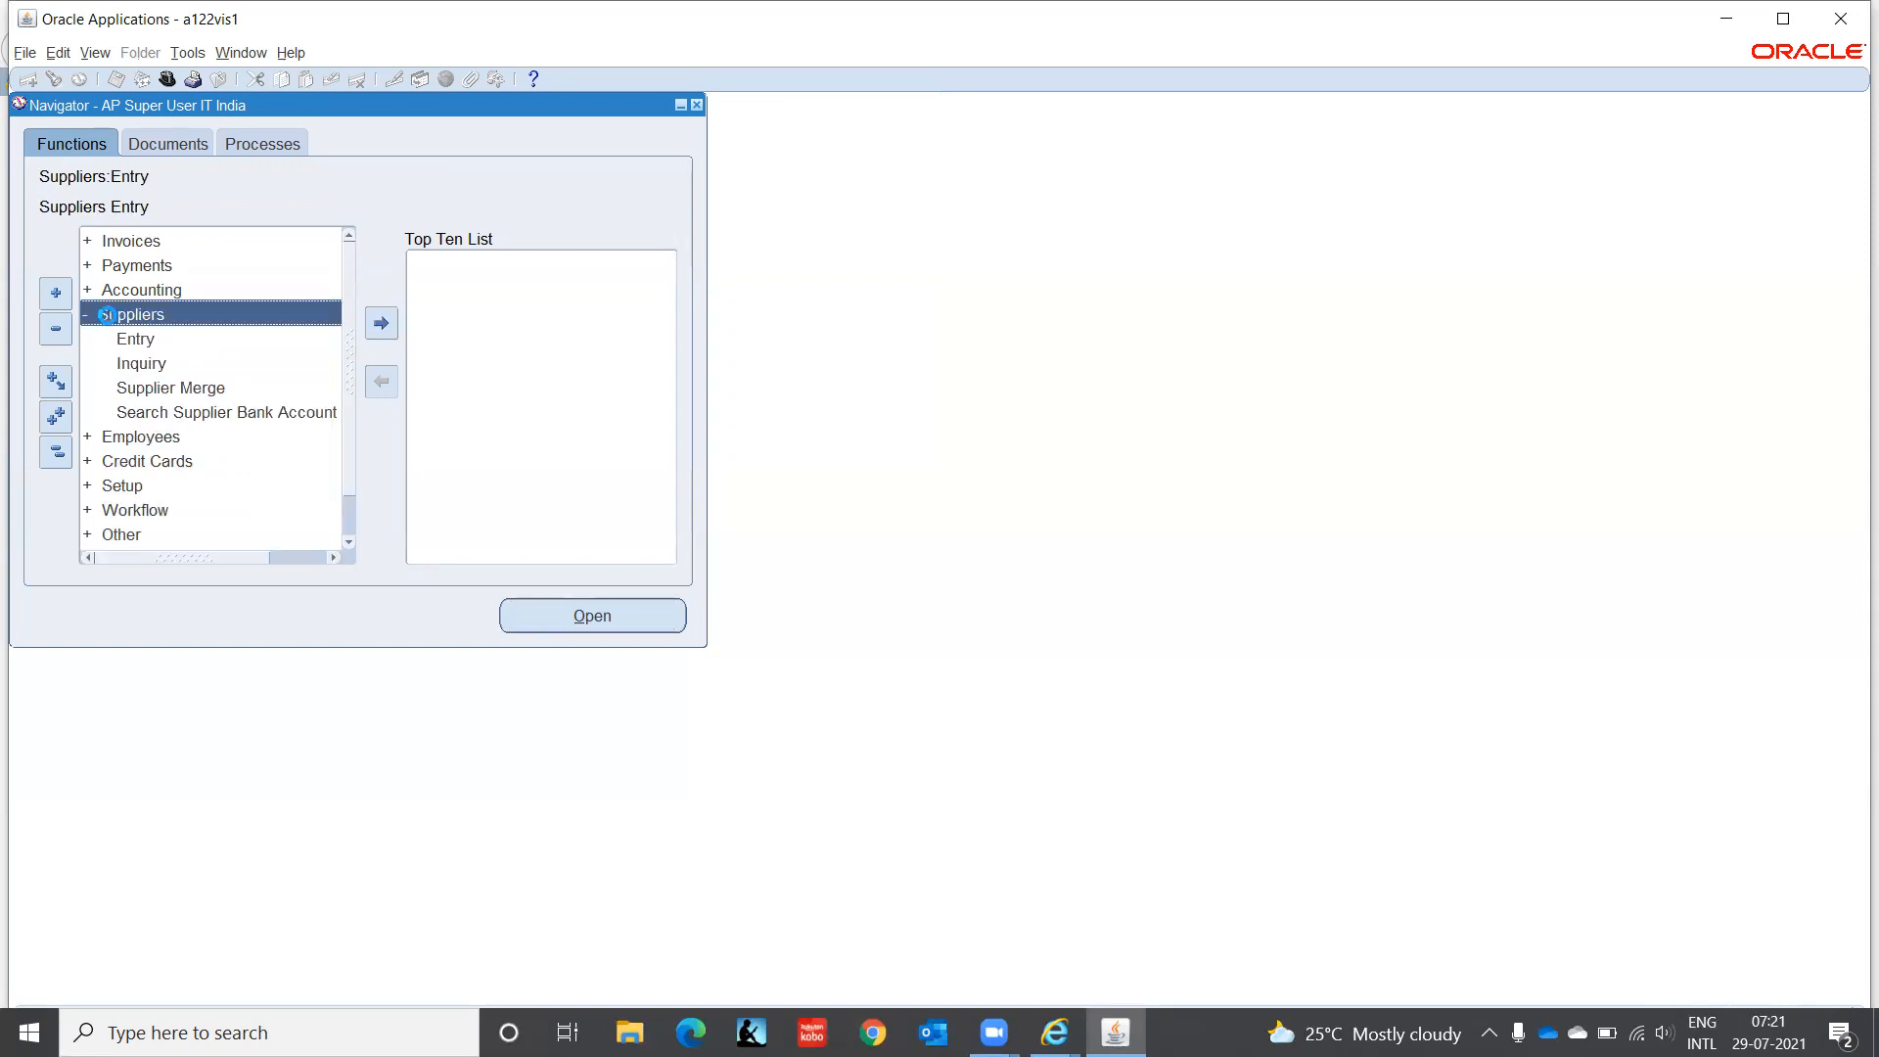
{"action": "double_click", "coordinate": [106, 314]}
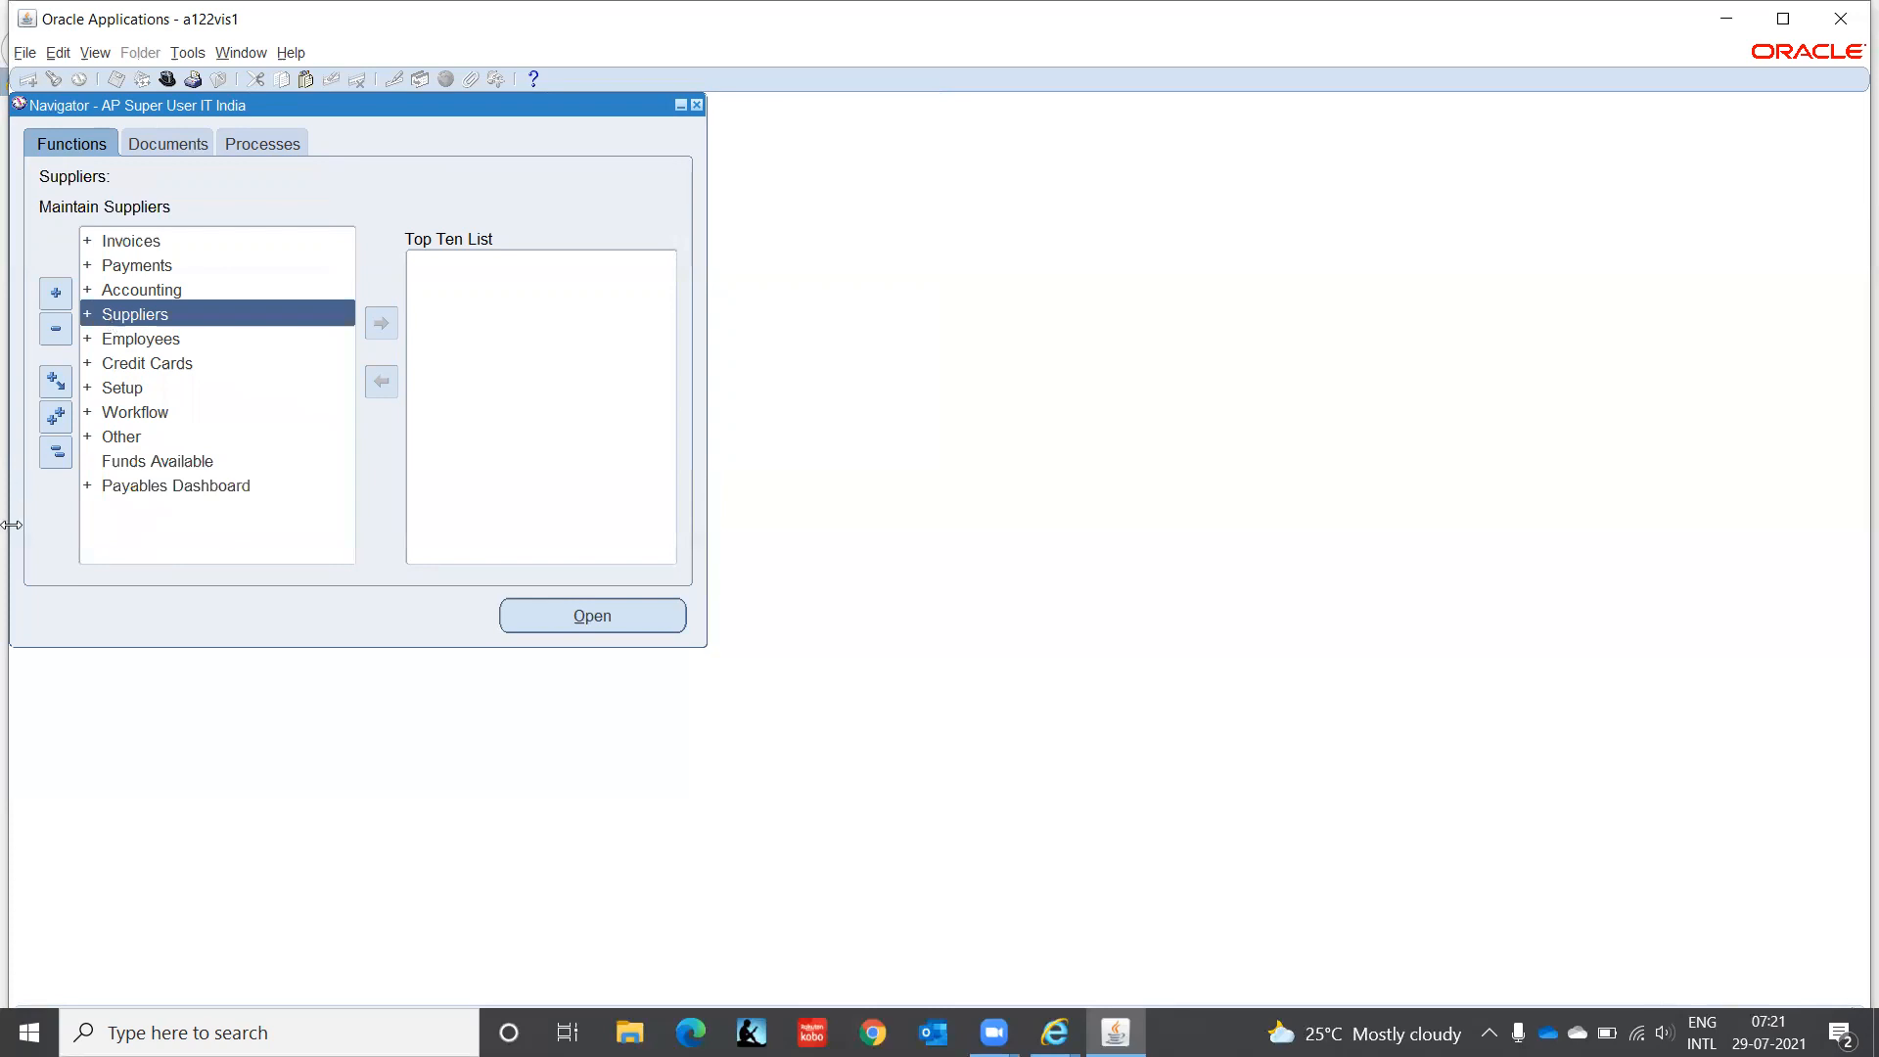
Step: Open the Expense Report Templates form from the invoice setup functions
{"action": "left_click", "coordinate": [118, 392]}
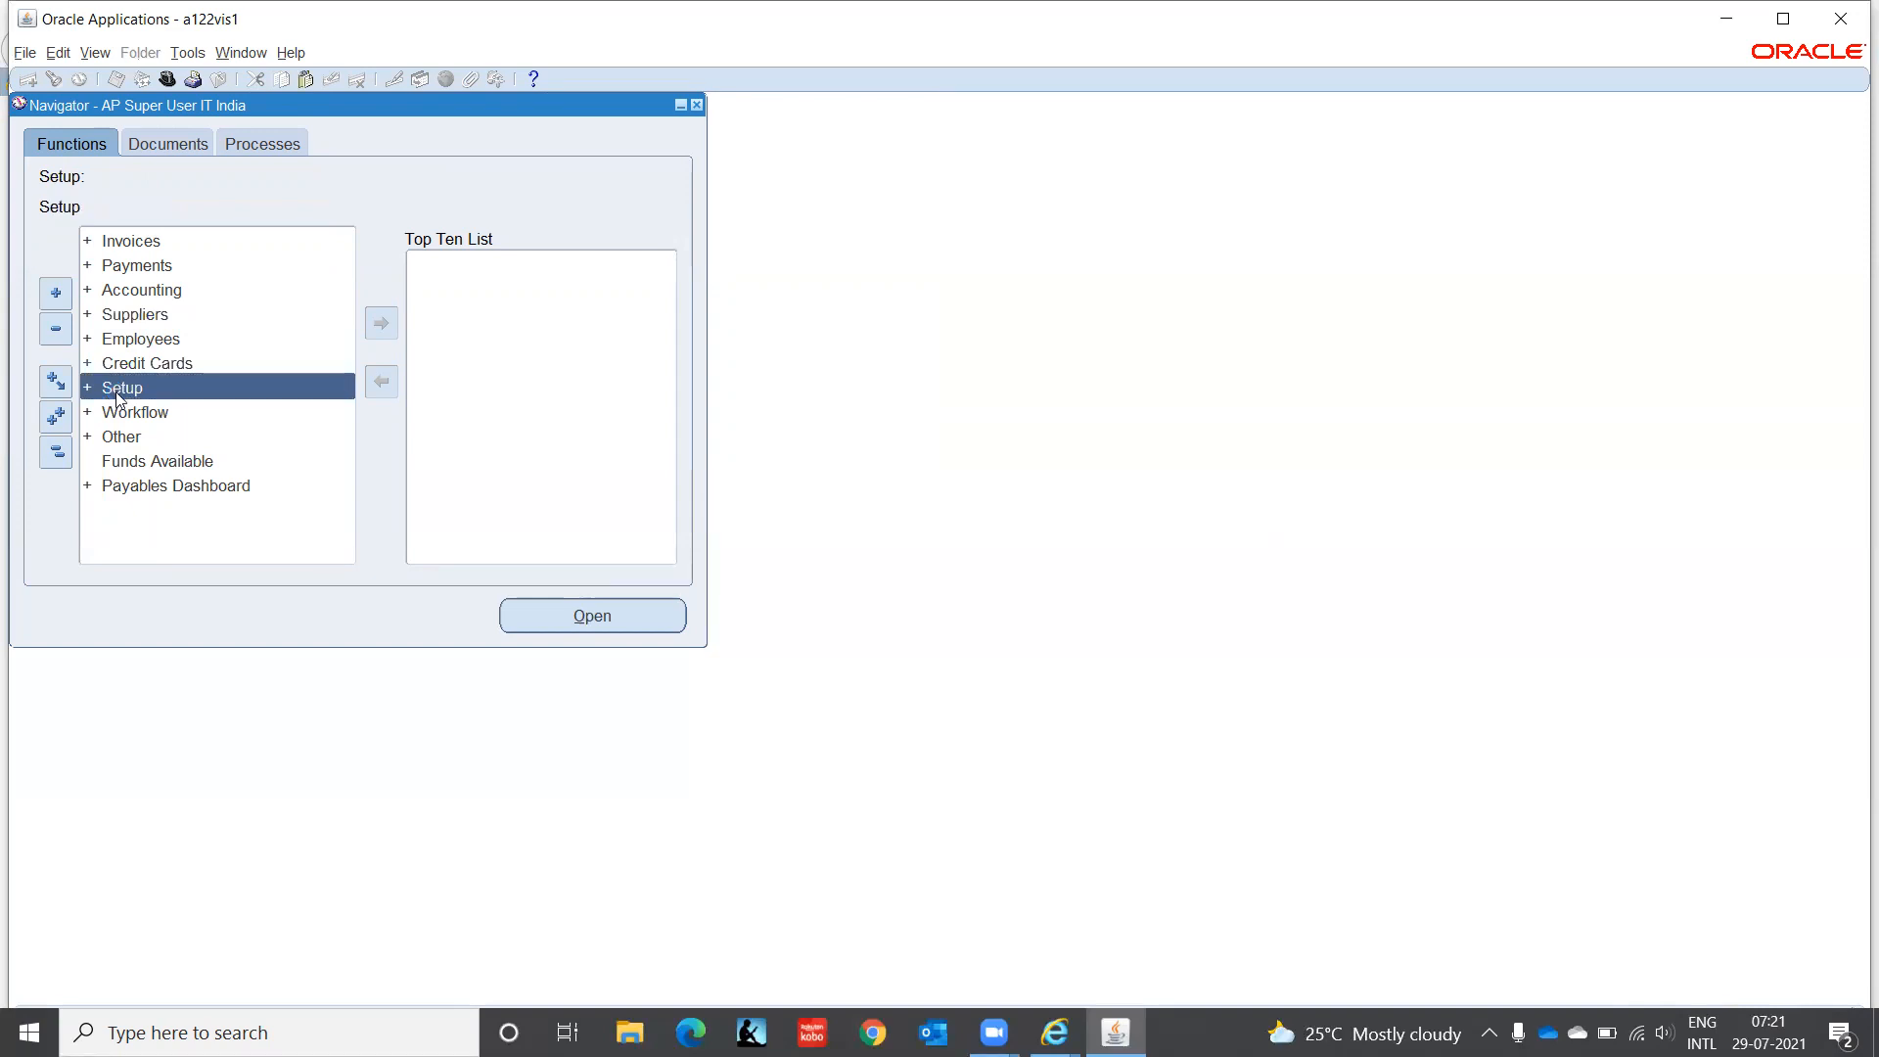
{"action": "double_click", "coordinate": [117, 391]}
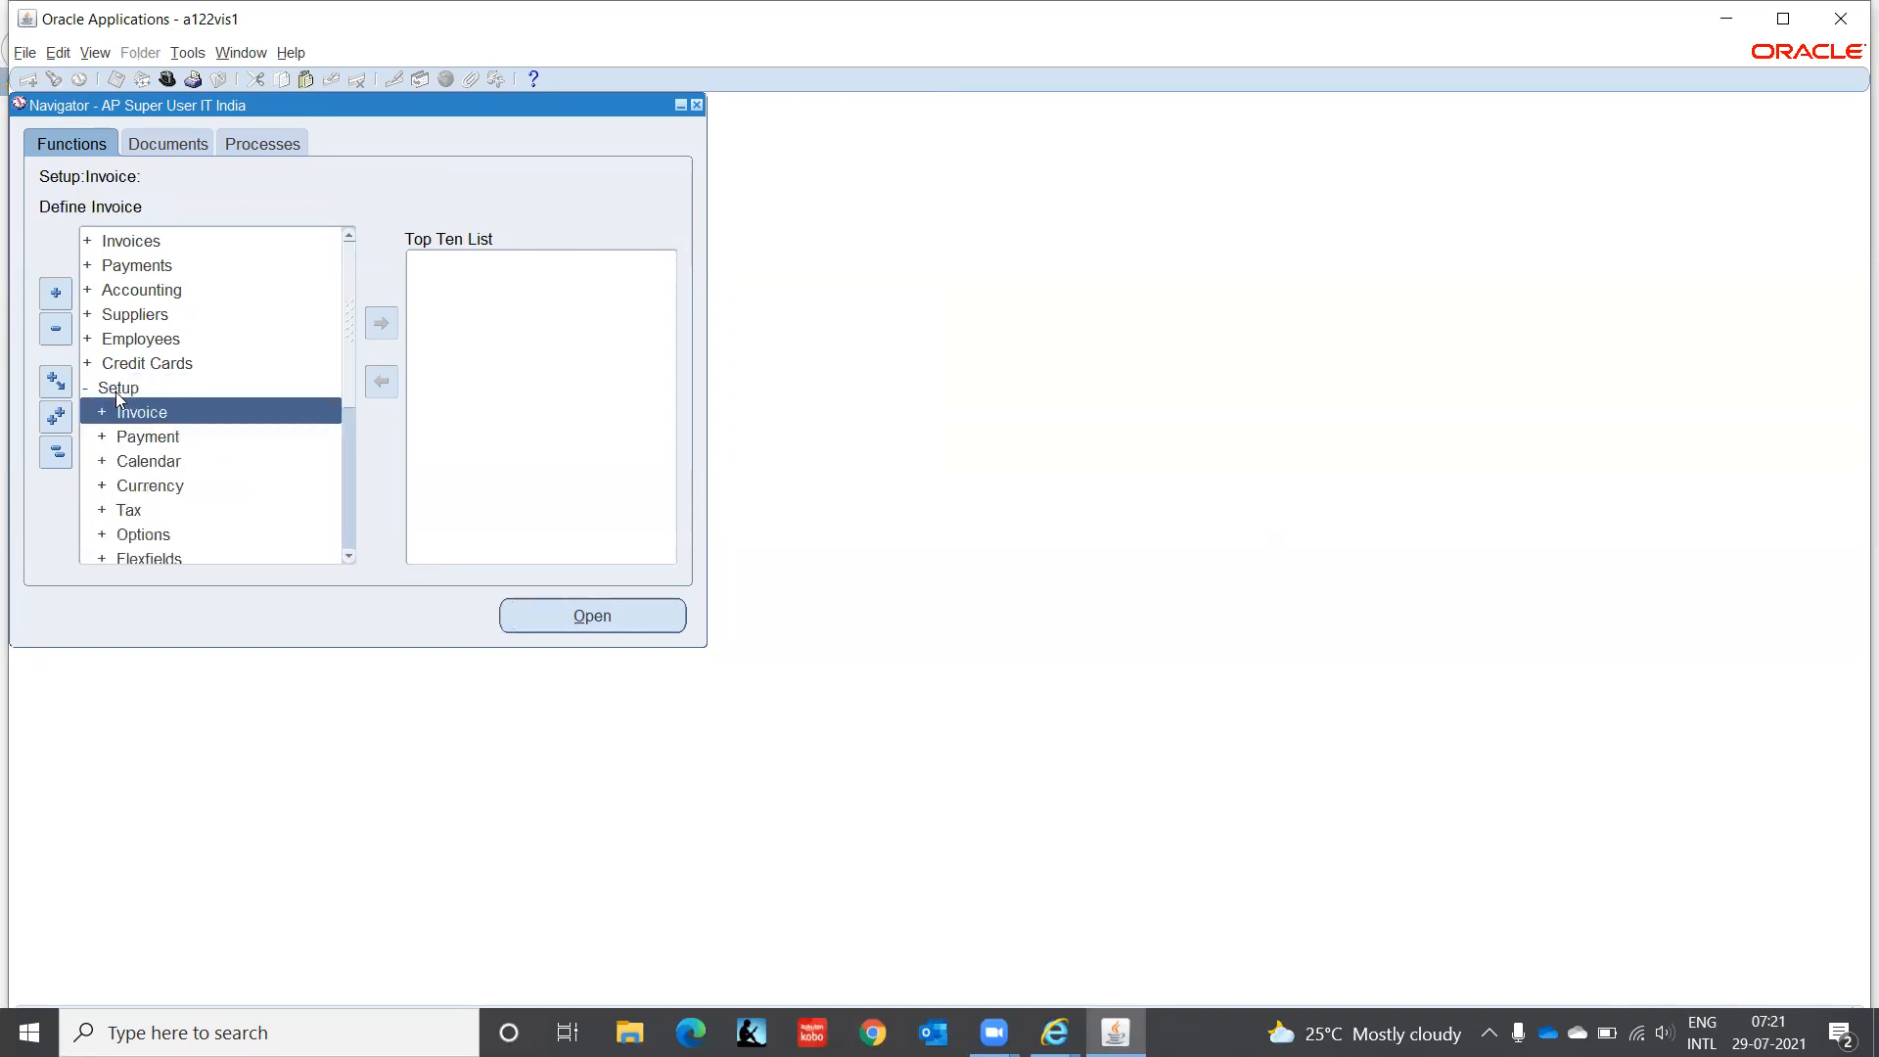
{"action": "key", "text": "Return"}
{"action": "key", "text": "Down"}
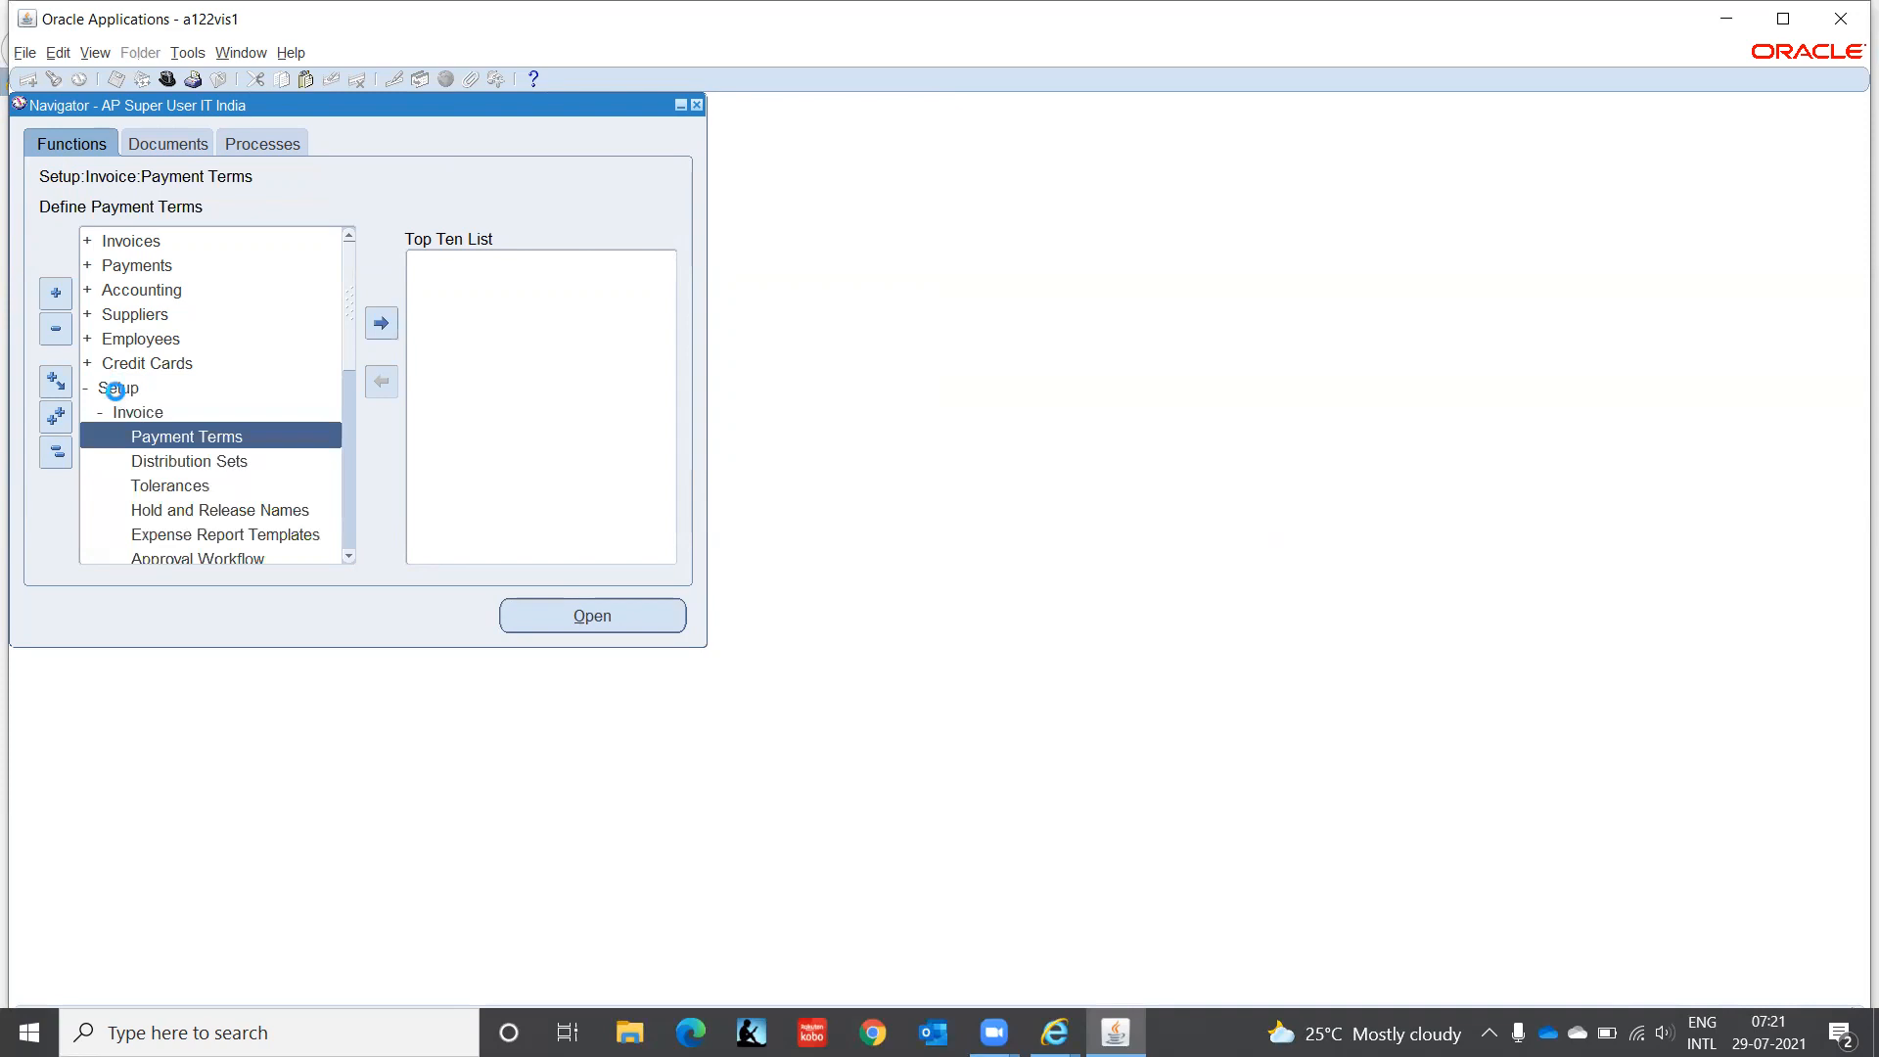
{"action": "key", "text": "Down"}
{"action": "key", "text": "Down"}
{"action": "key", "text": "Down"}
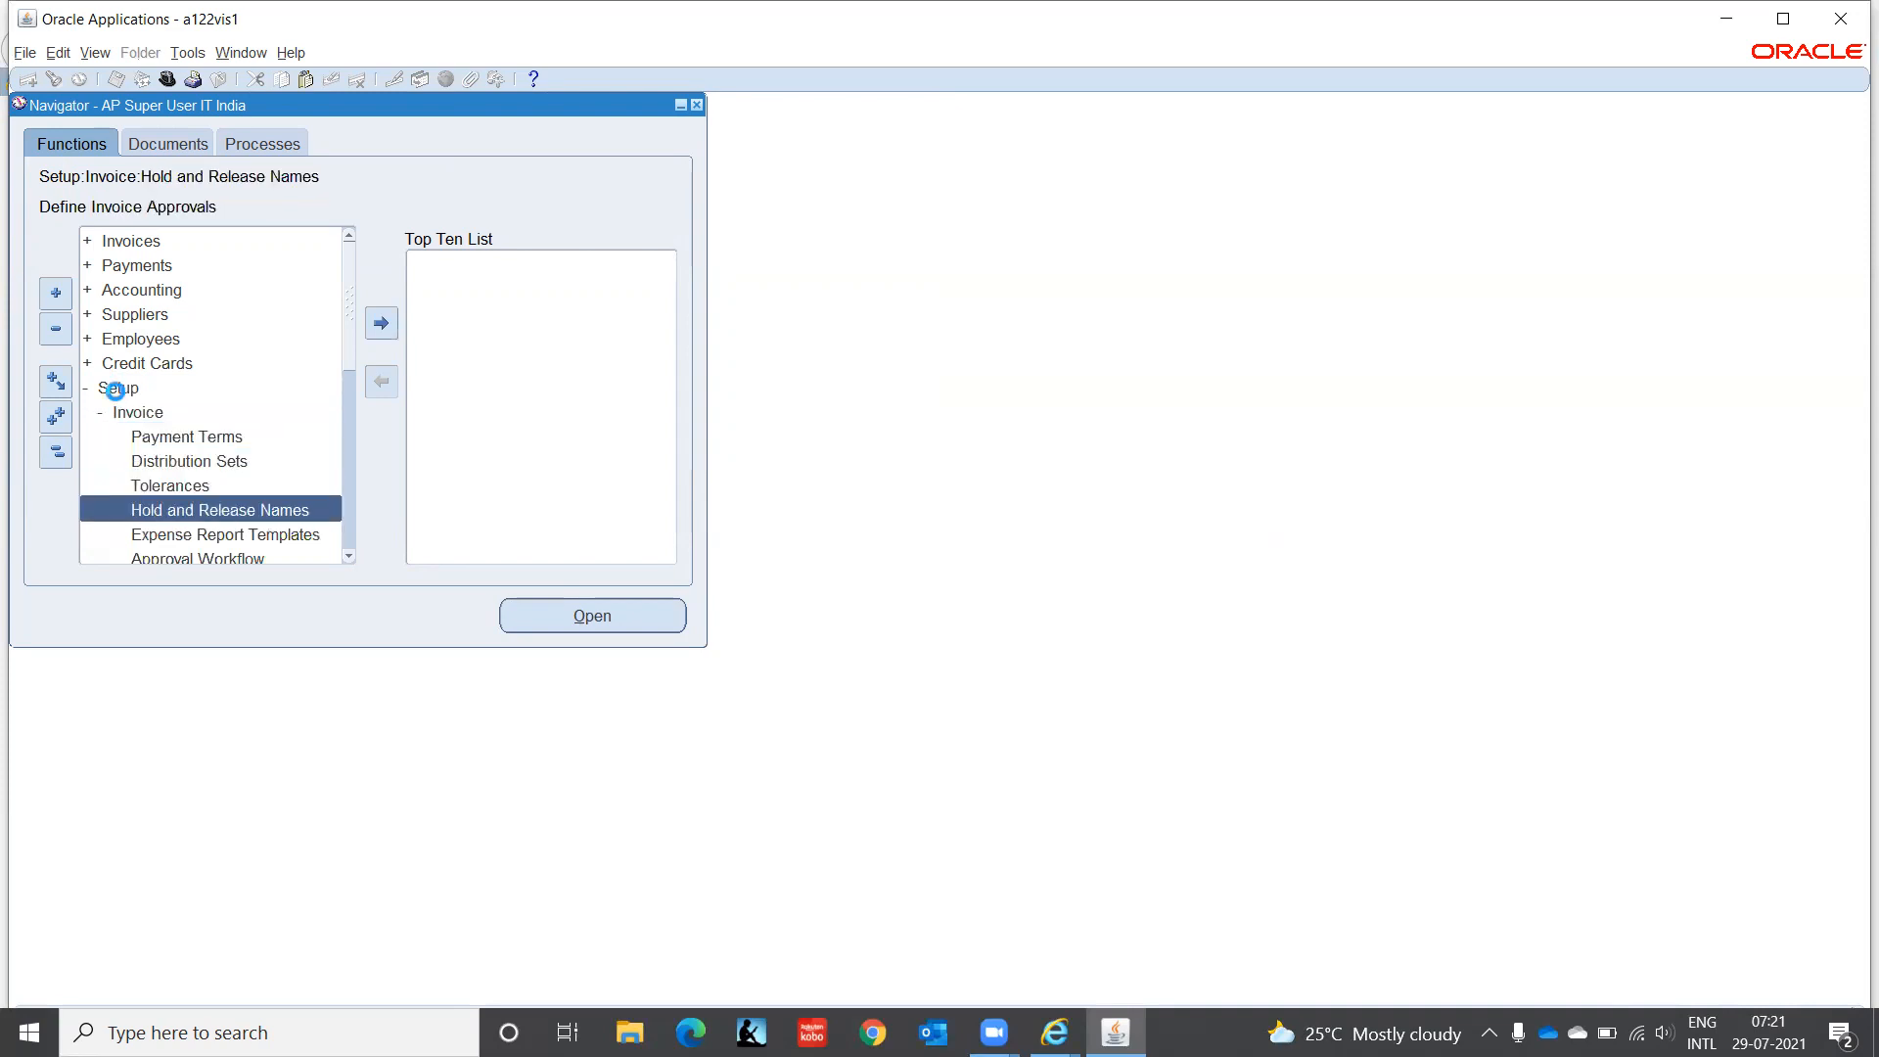
{"action": "key", "text": "Return"}
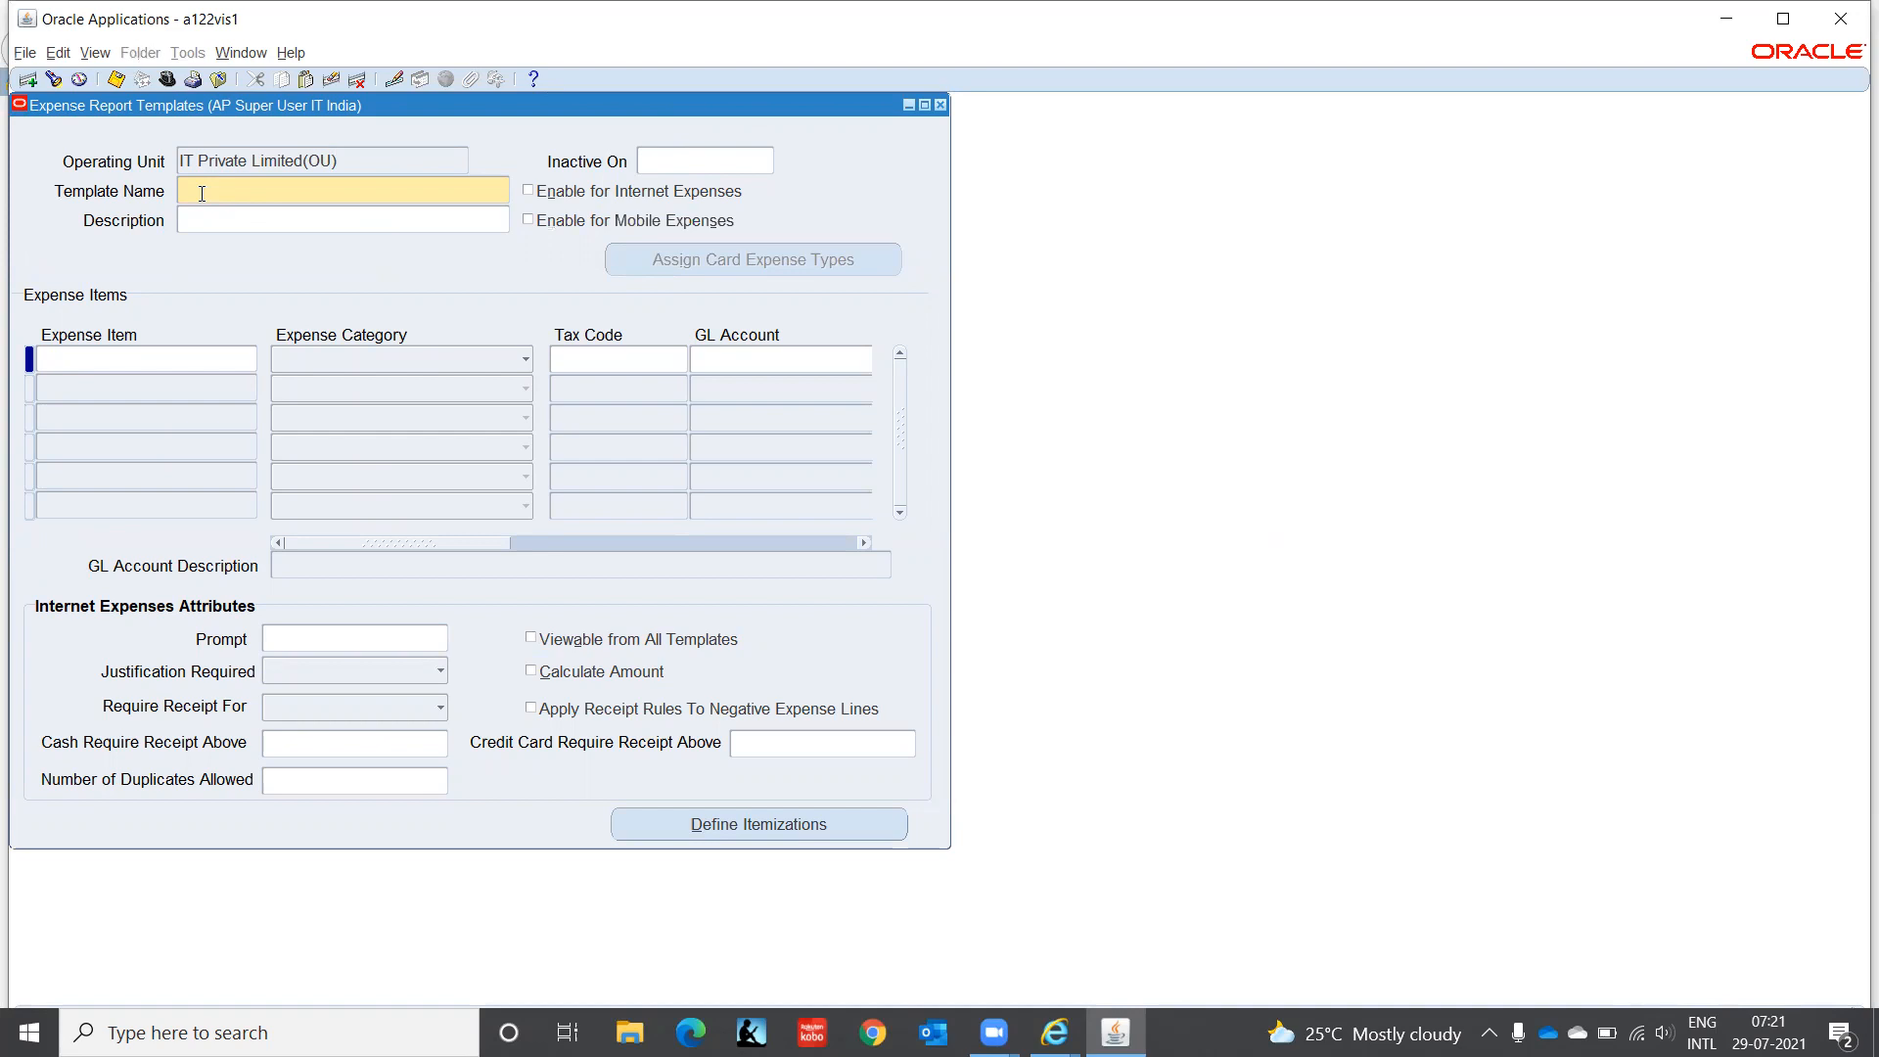
Step: Name the expense report template "IT India Employee Expense" and enable it for internet expenses
{"action": "type", "text": "IT"}
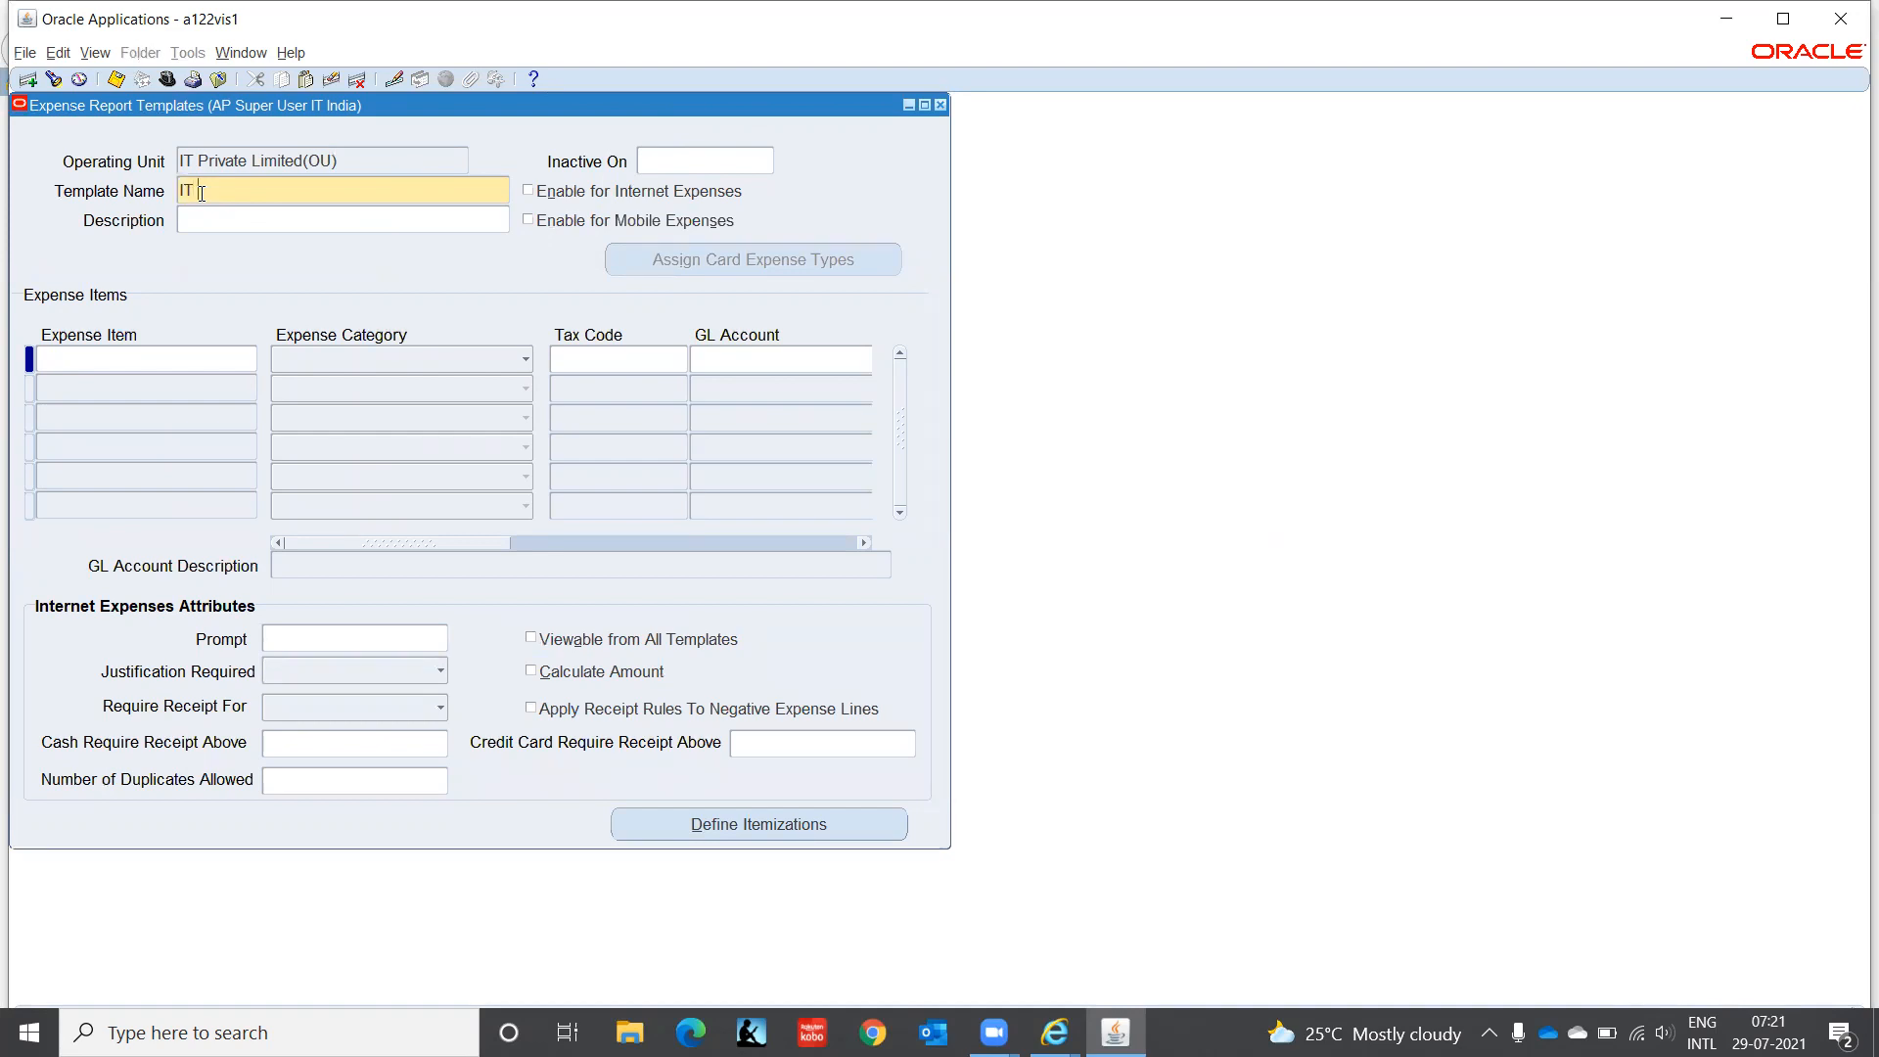
{"action": "type", "text": " India Employee Expense"}
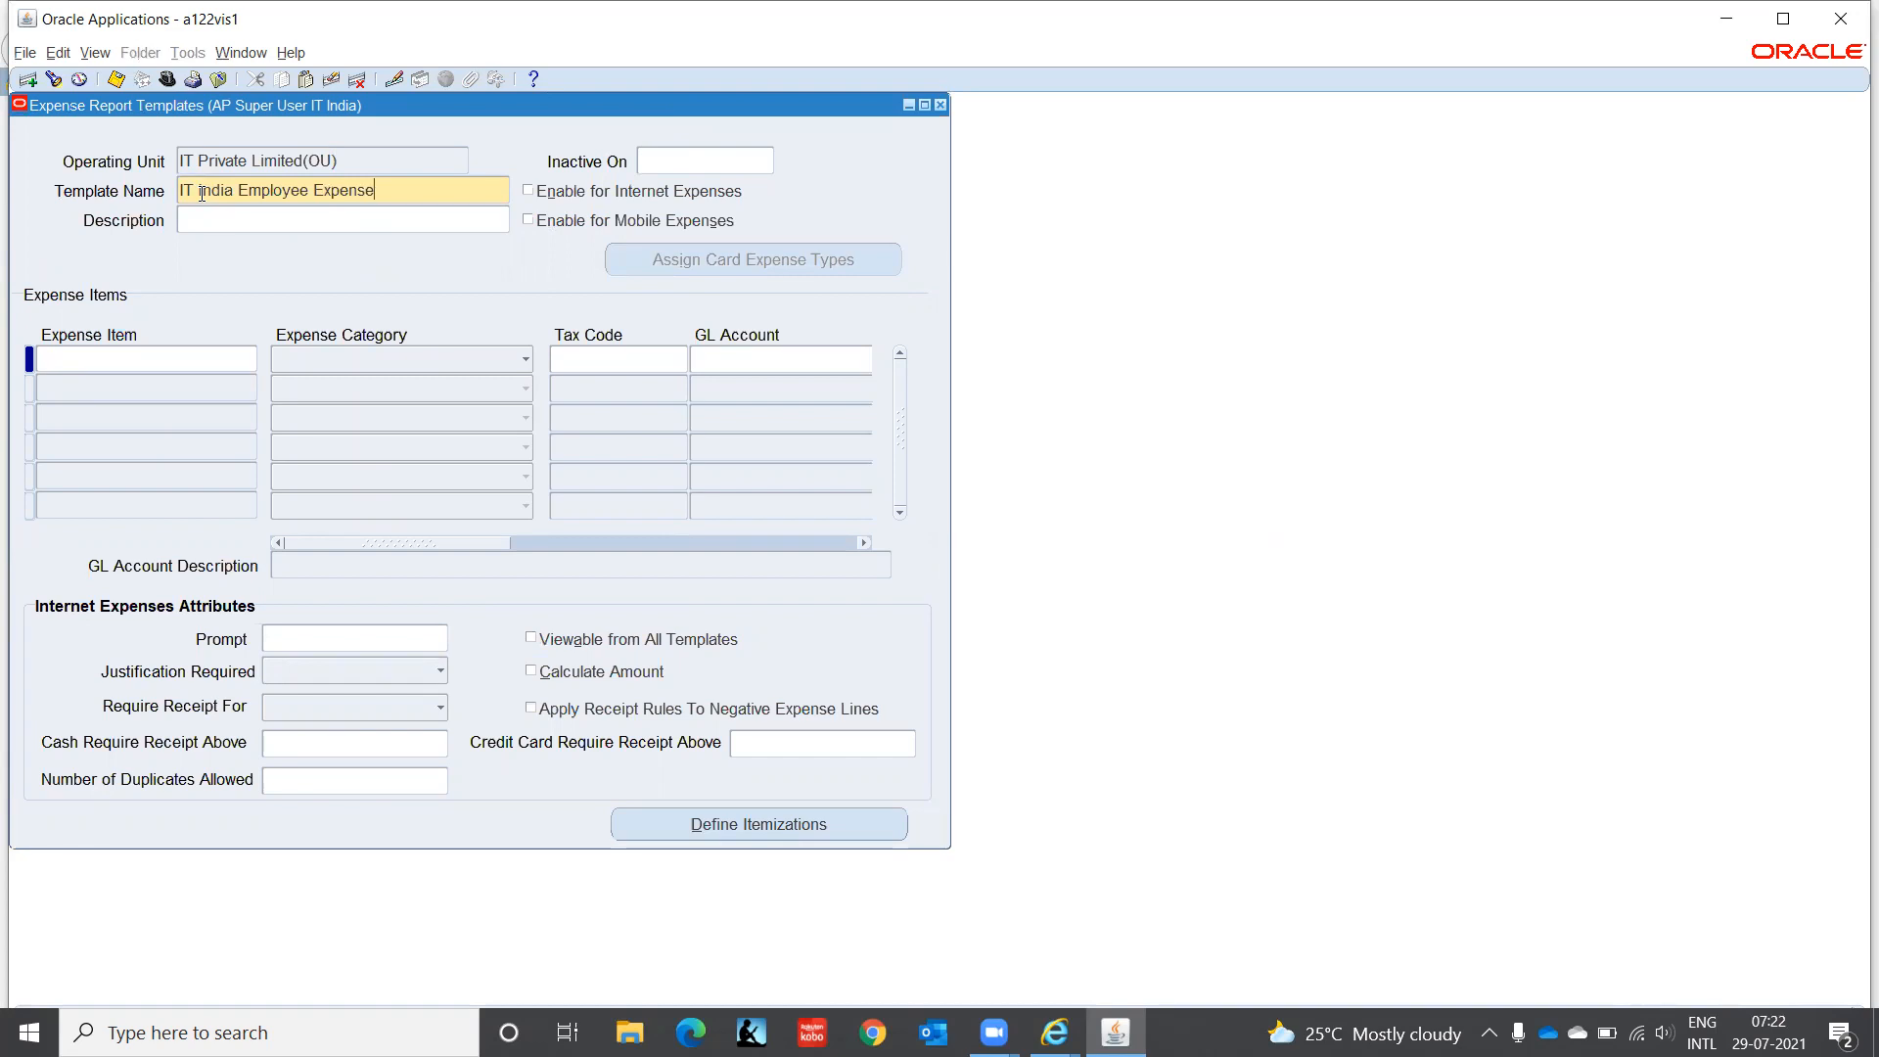
{"action": "key", "text": "Tab"}
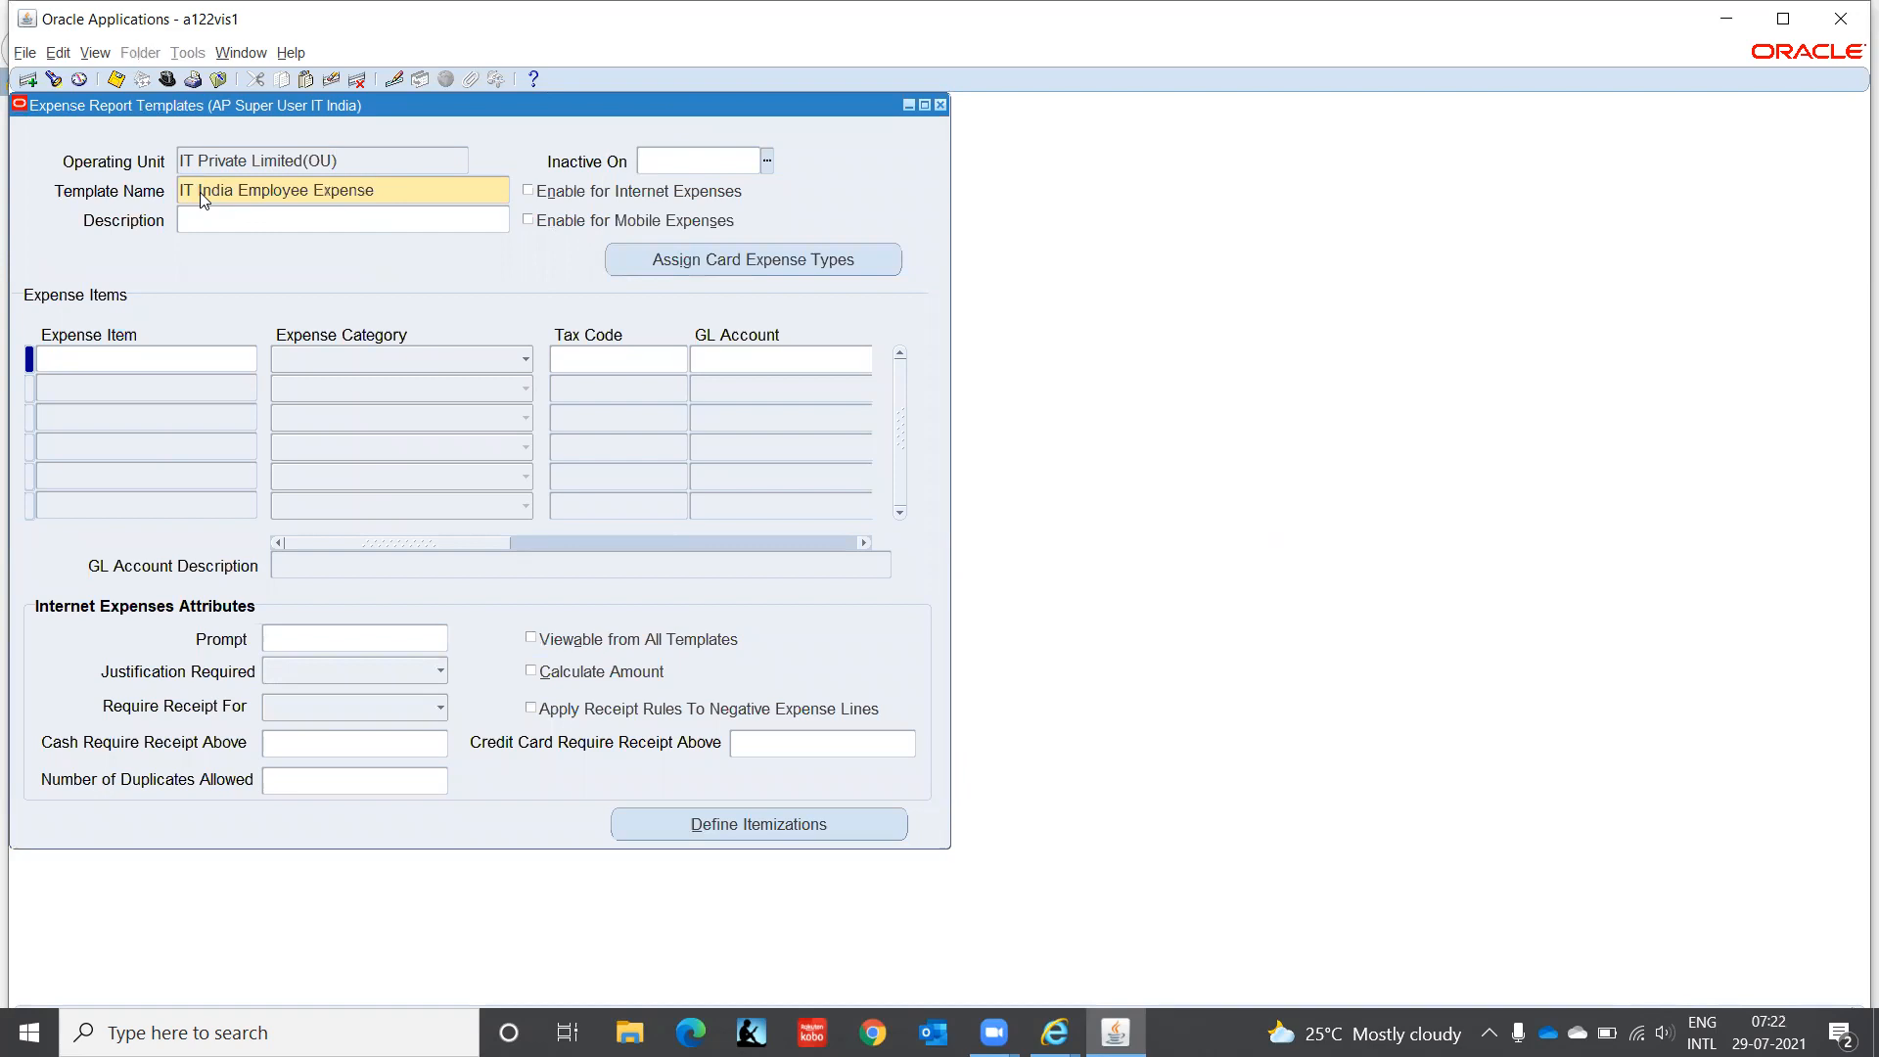
{"action": "key", "text": "Tab"}
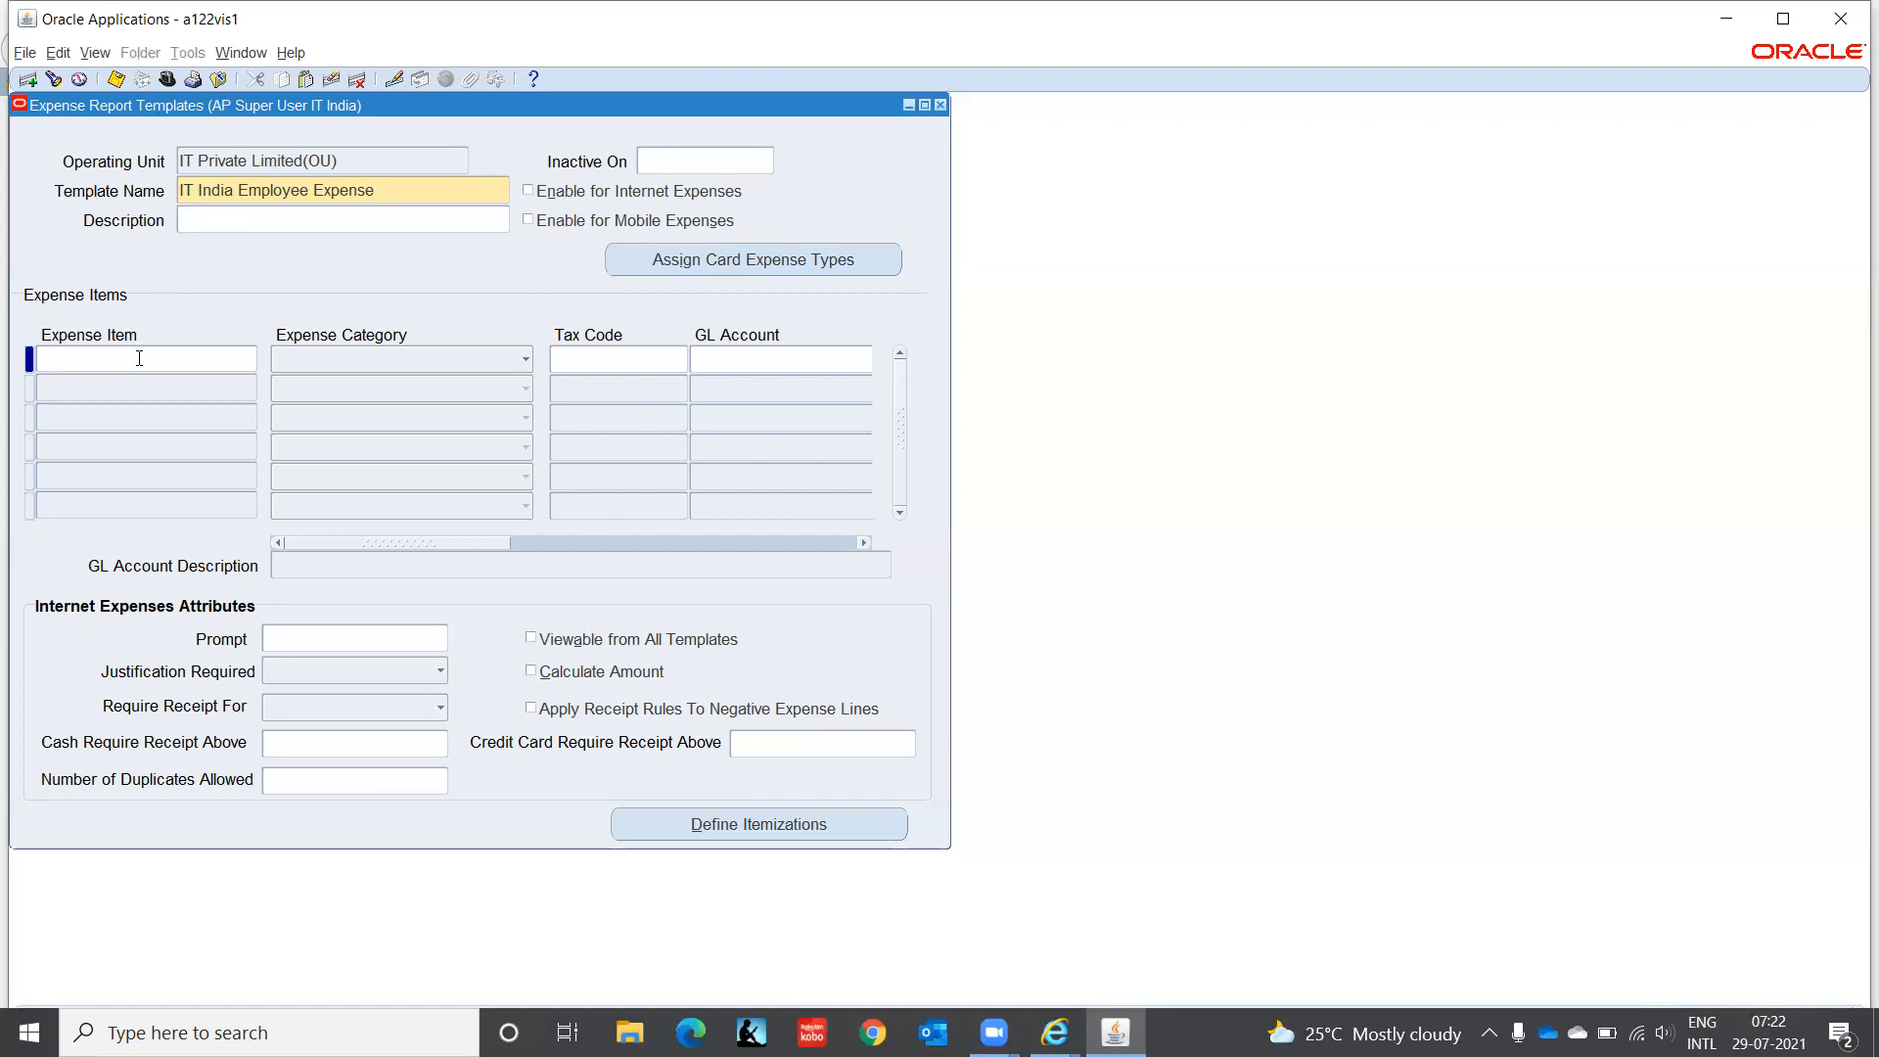
{"action": "left_click", "coordinate": [530, 193]}
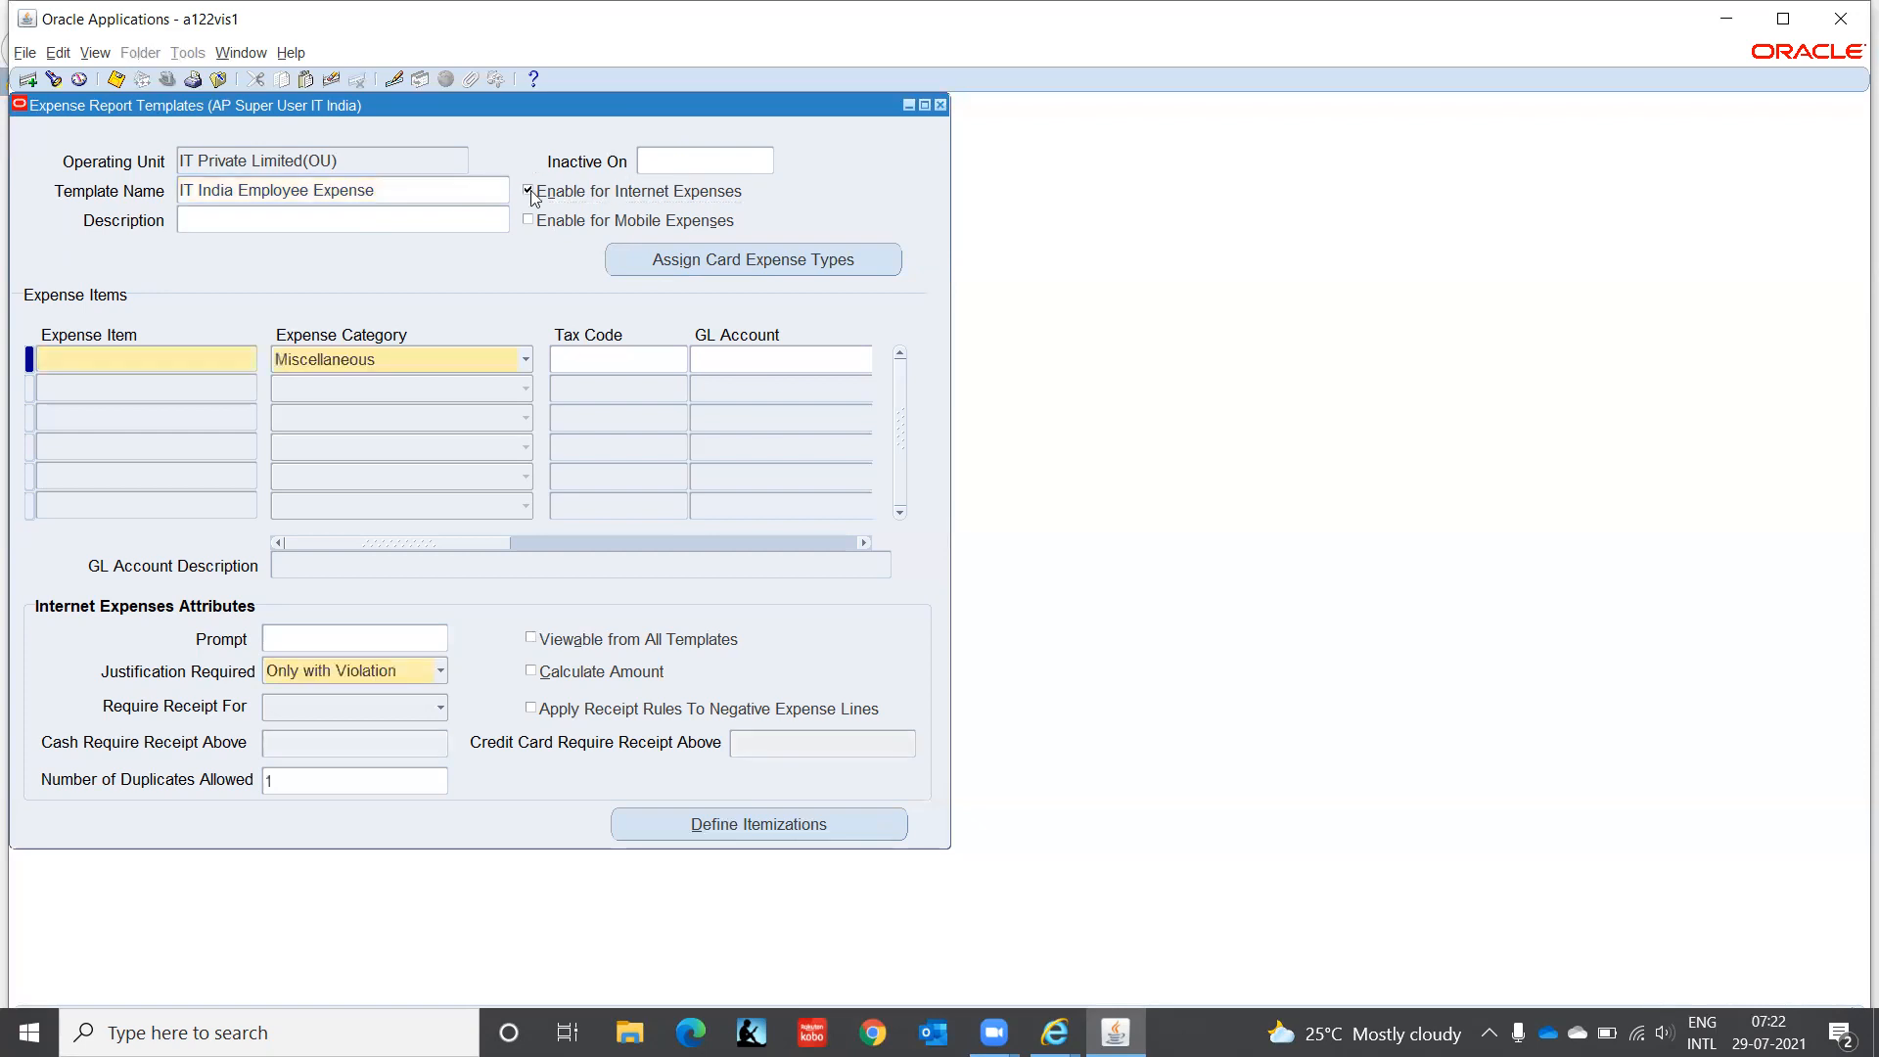
{"action": "key", "text": "alt+Tab"}
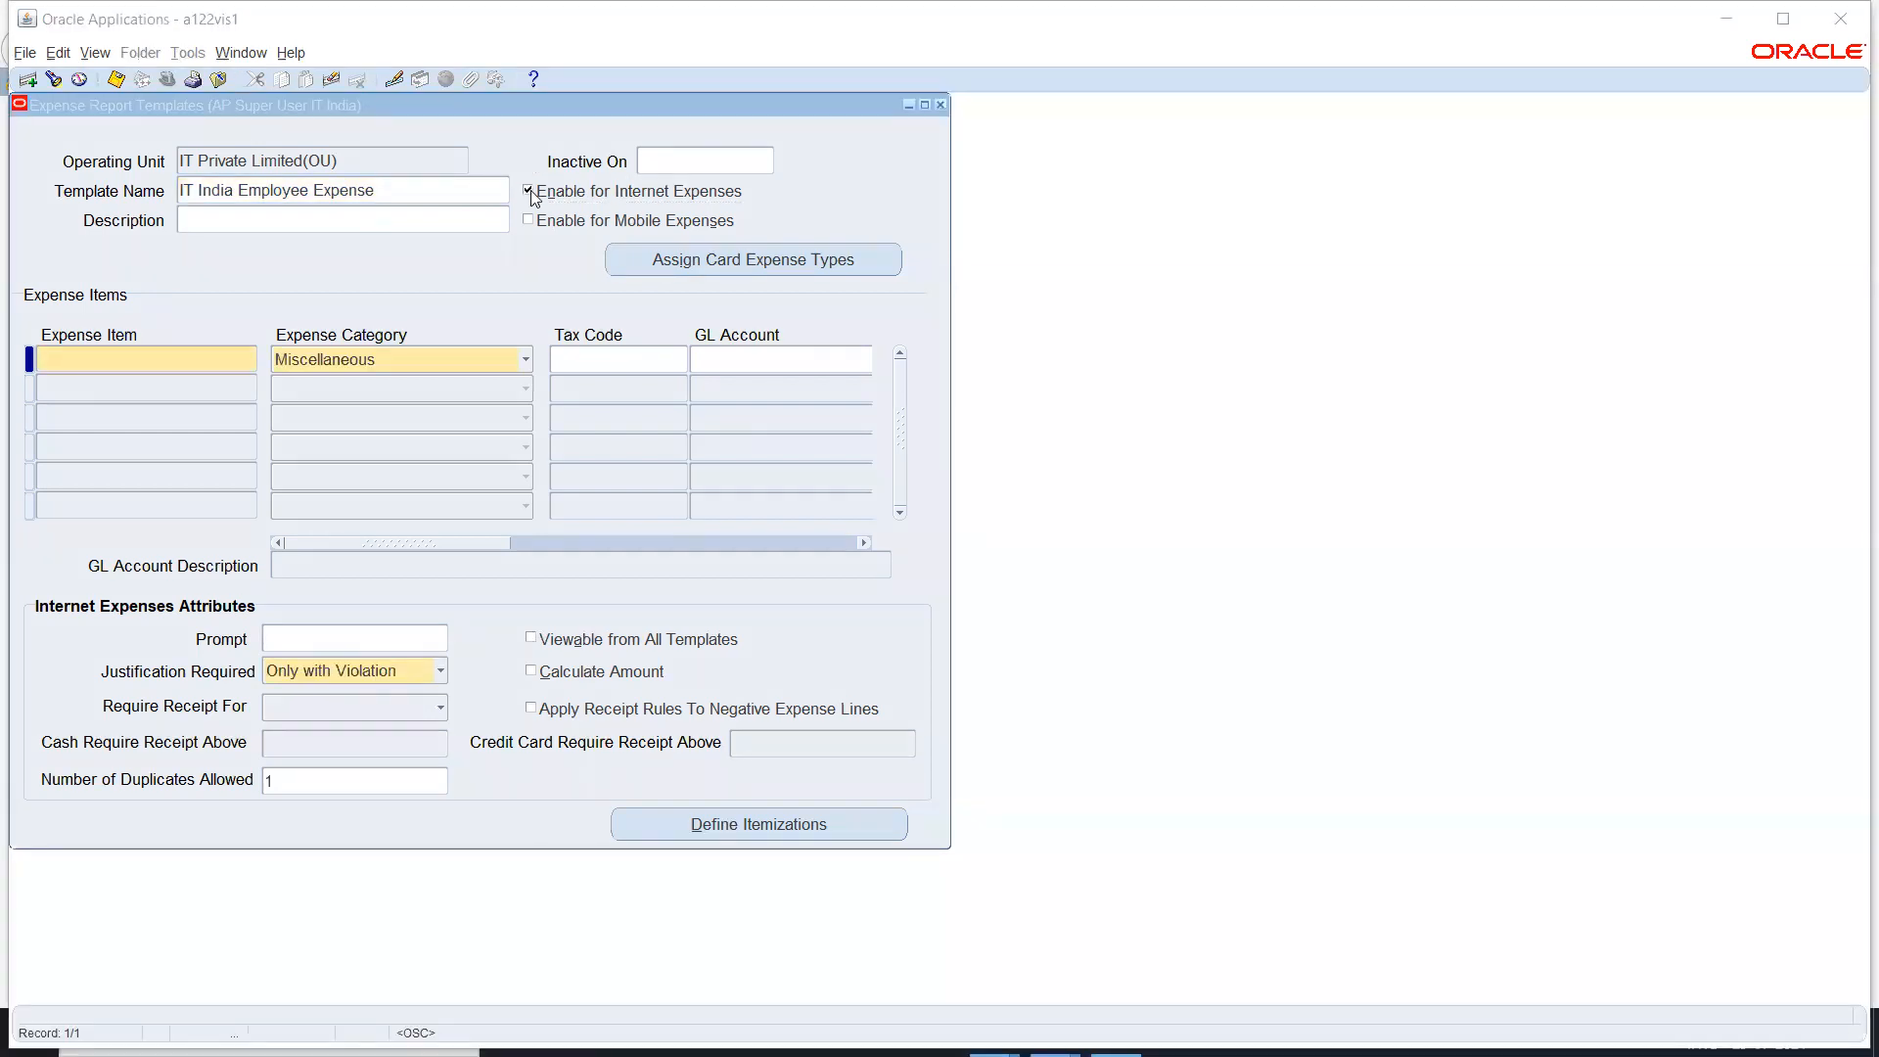
{"action": "left_click", "coordinate": [143, 355]}
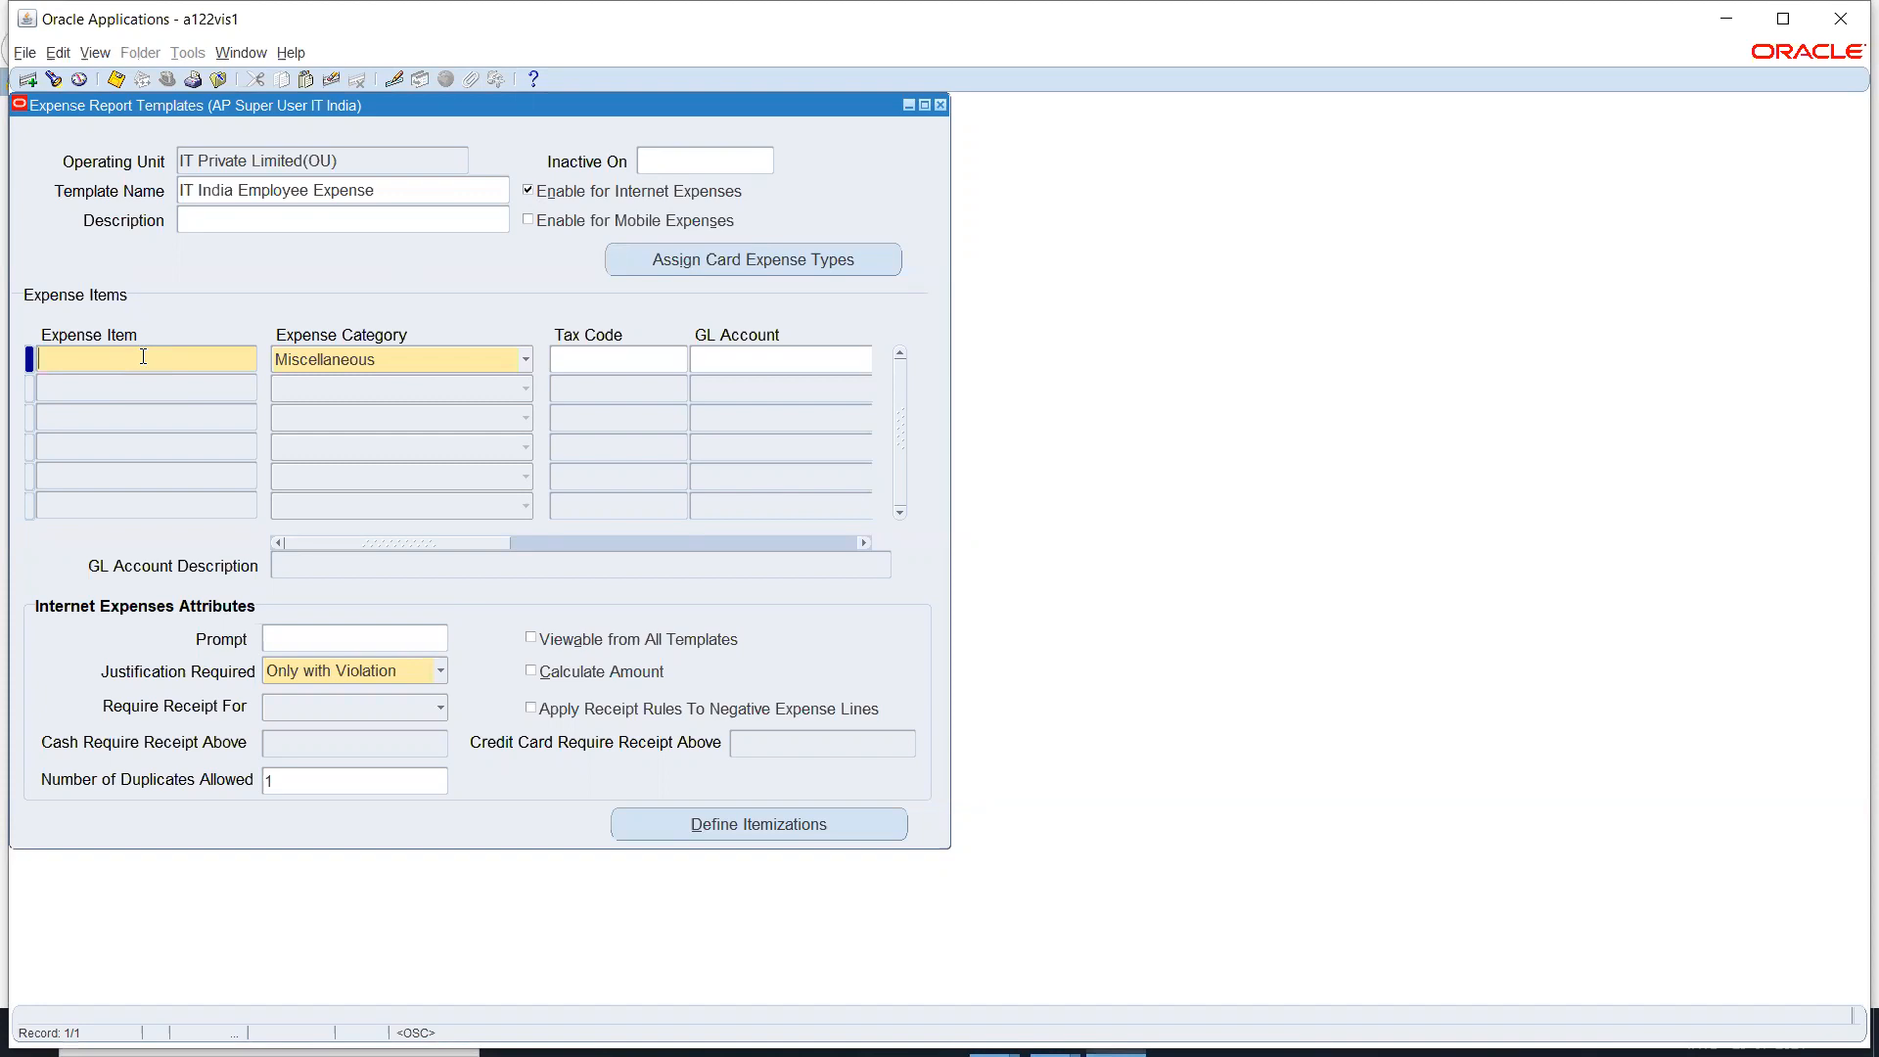
Step: Add an expense item named "Car Expense" with the expense category Car Rental
{"action": "type", "text": "Car Expense"}
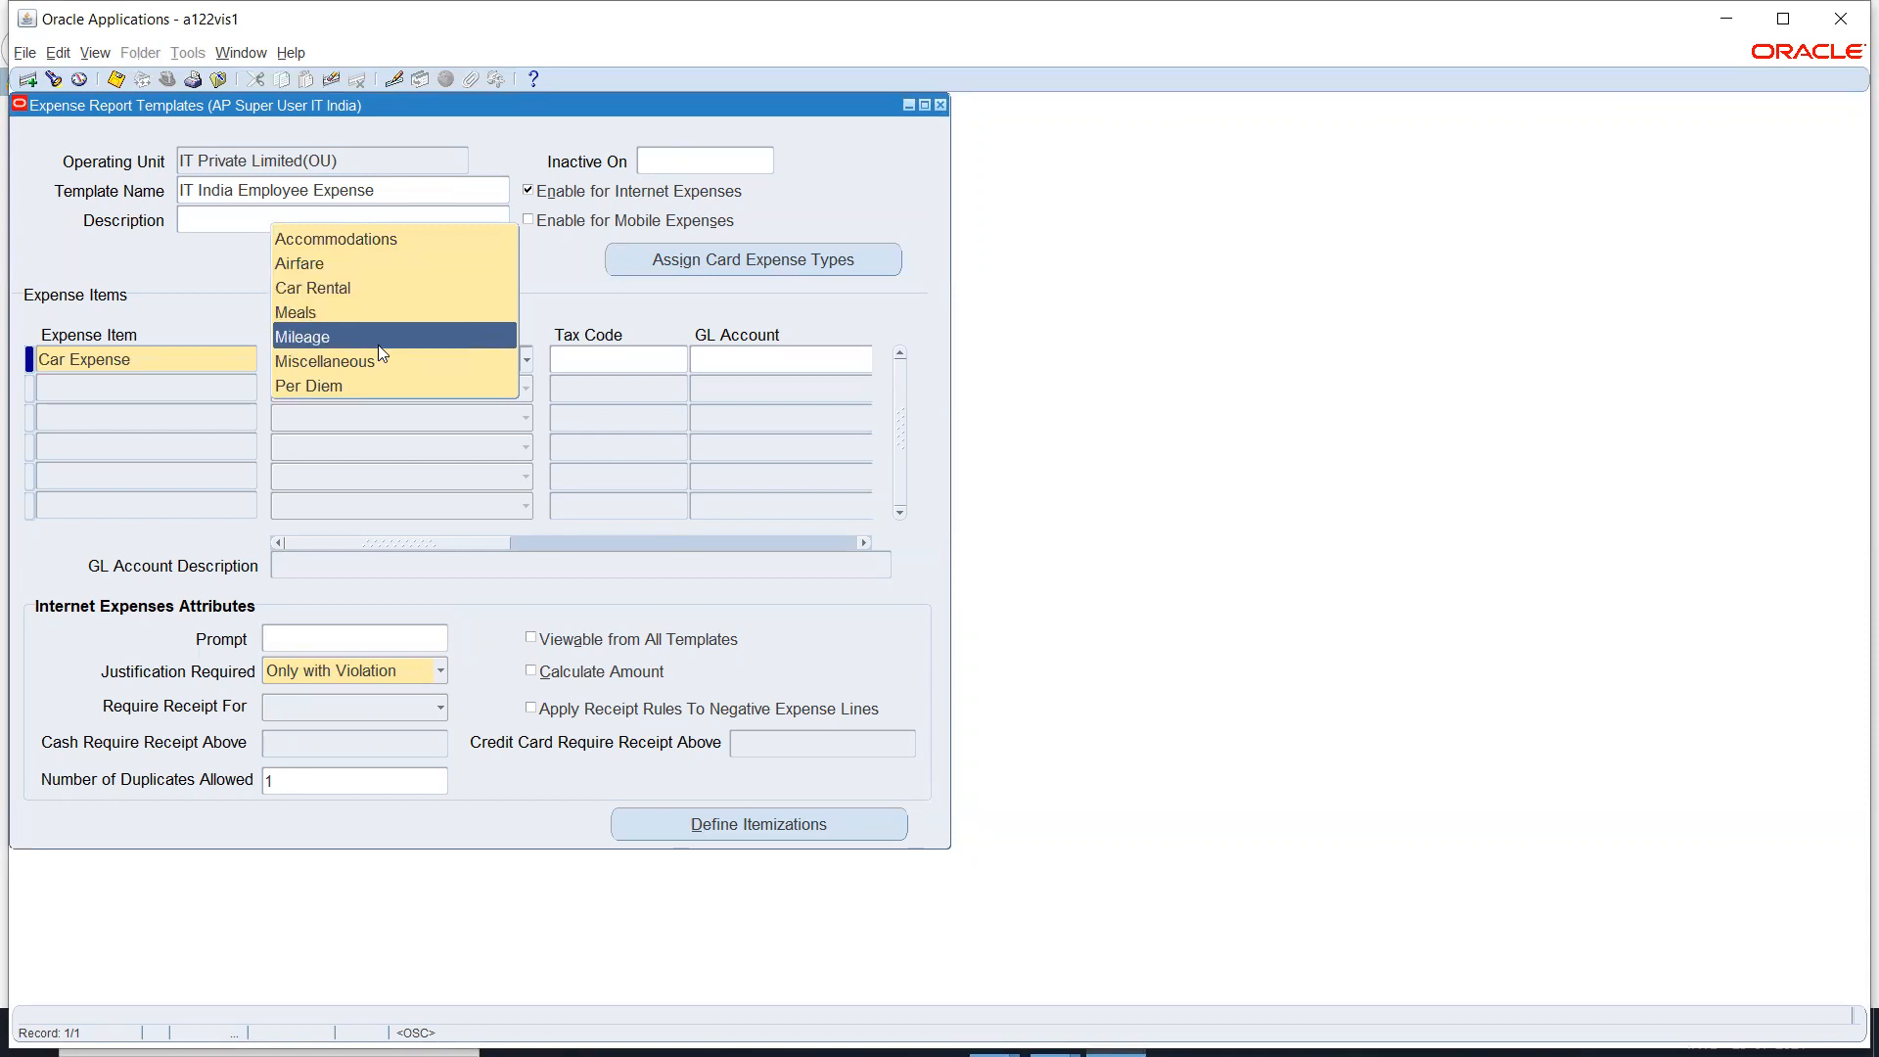
{"action": "left_click", "coordinate": [366, 287]}
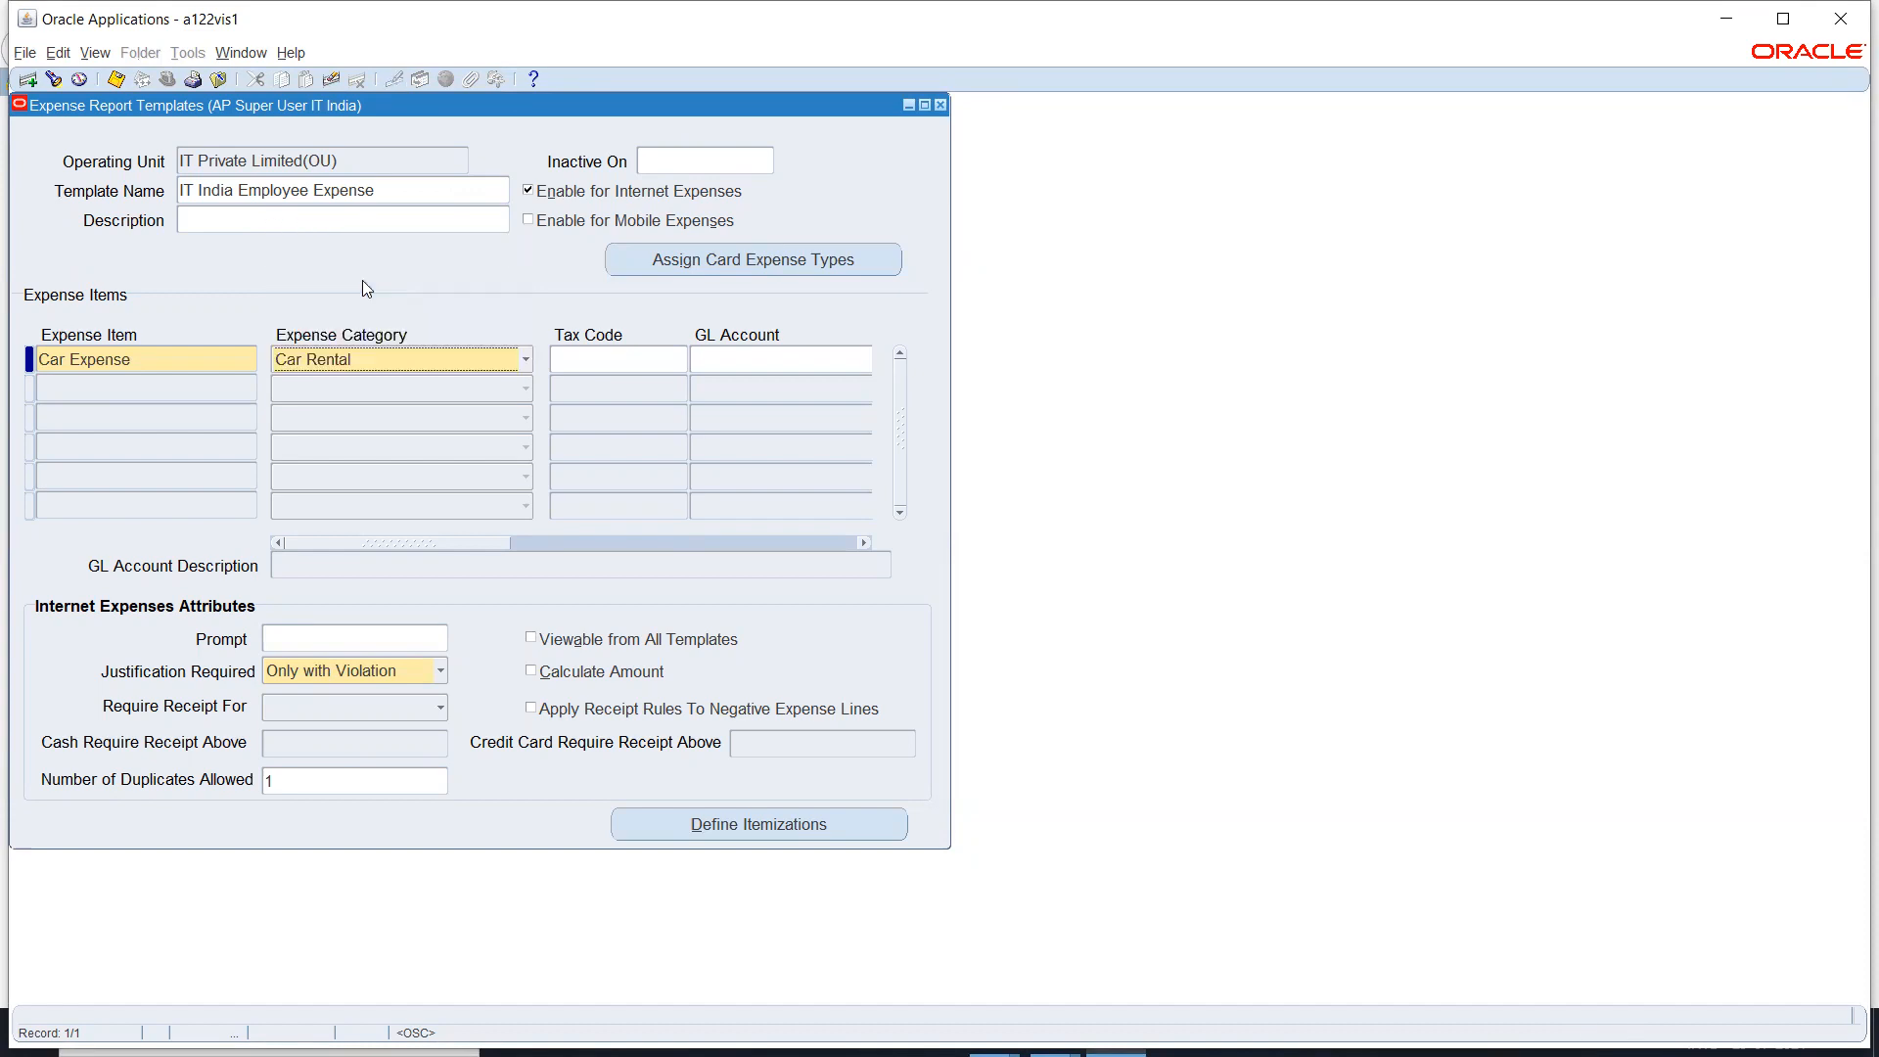
Step: Start the Car Expense item's GL account with company C1, location CHN and function HR
{"action": "left_click", "coordinate": [748, 368]}
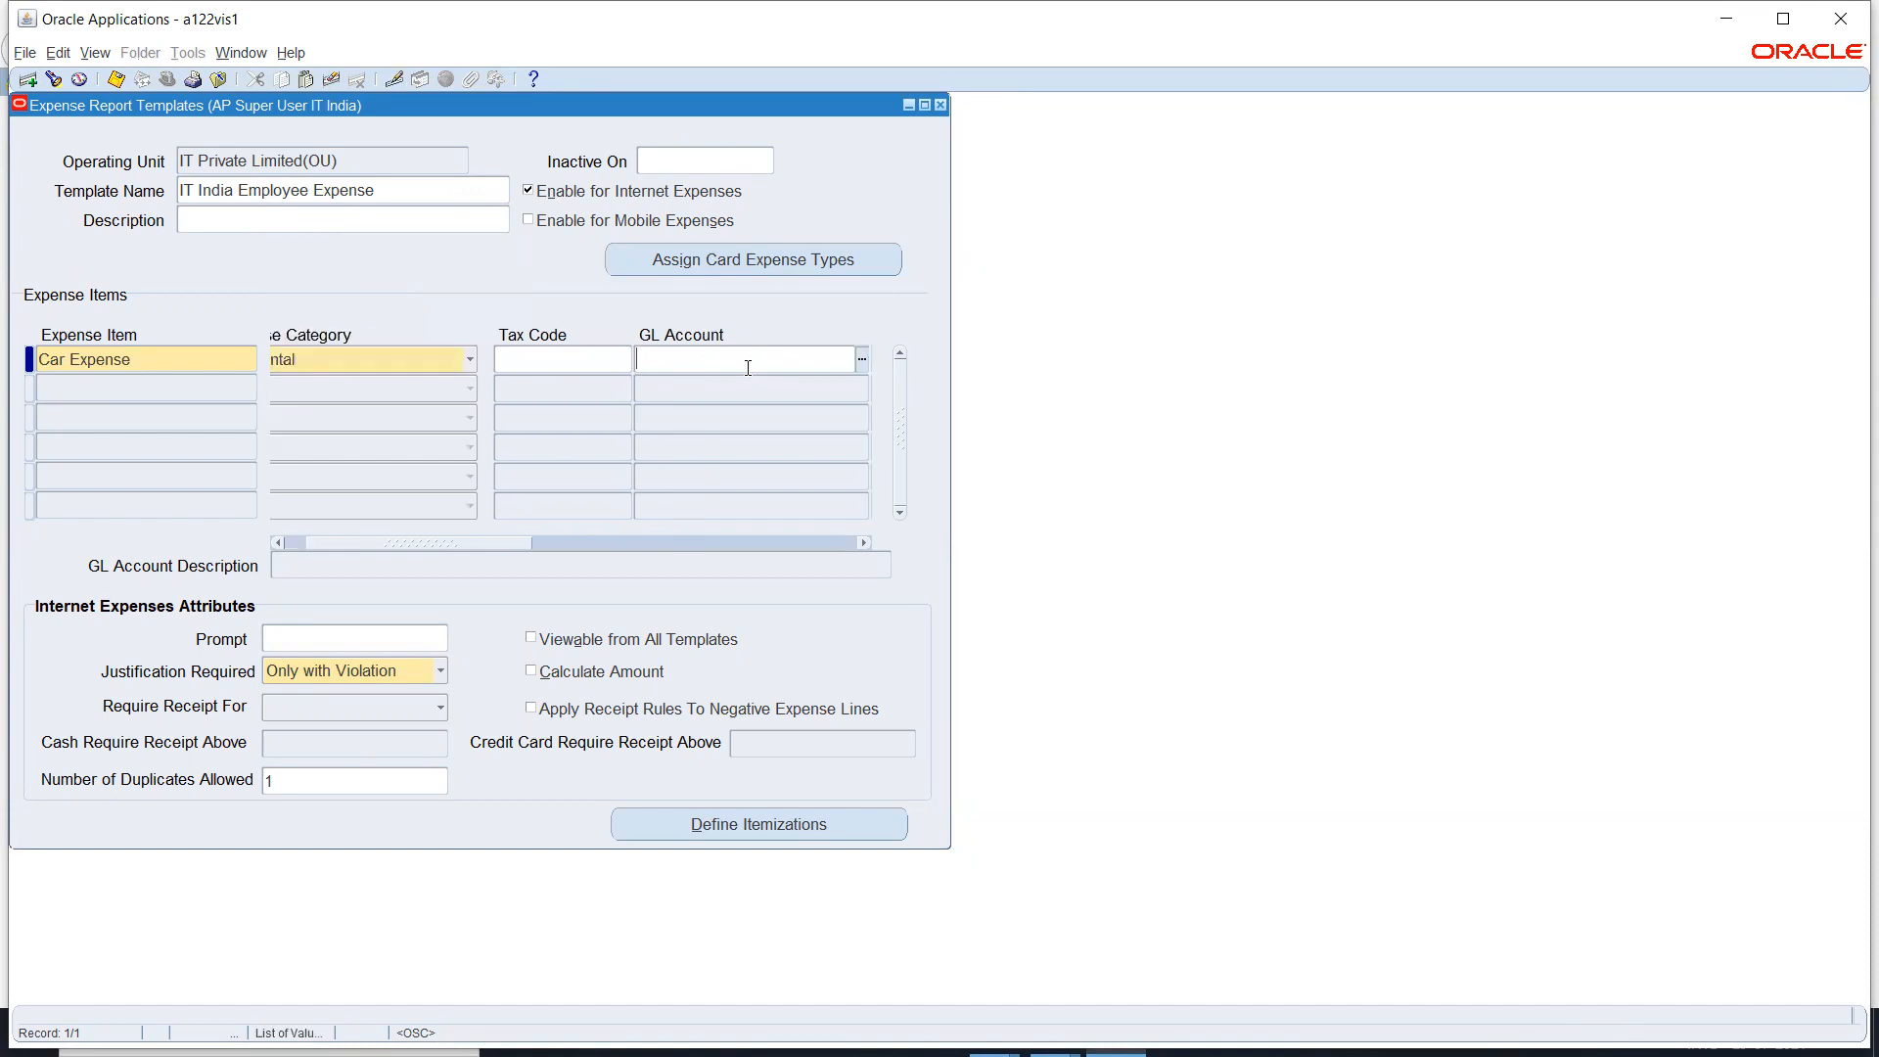
{"action": "left_click", "coordinate": [862, 360]}
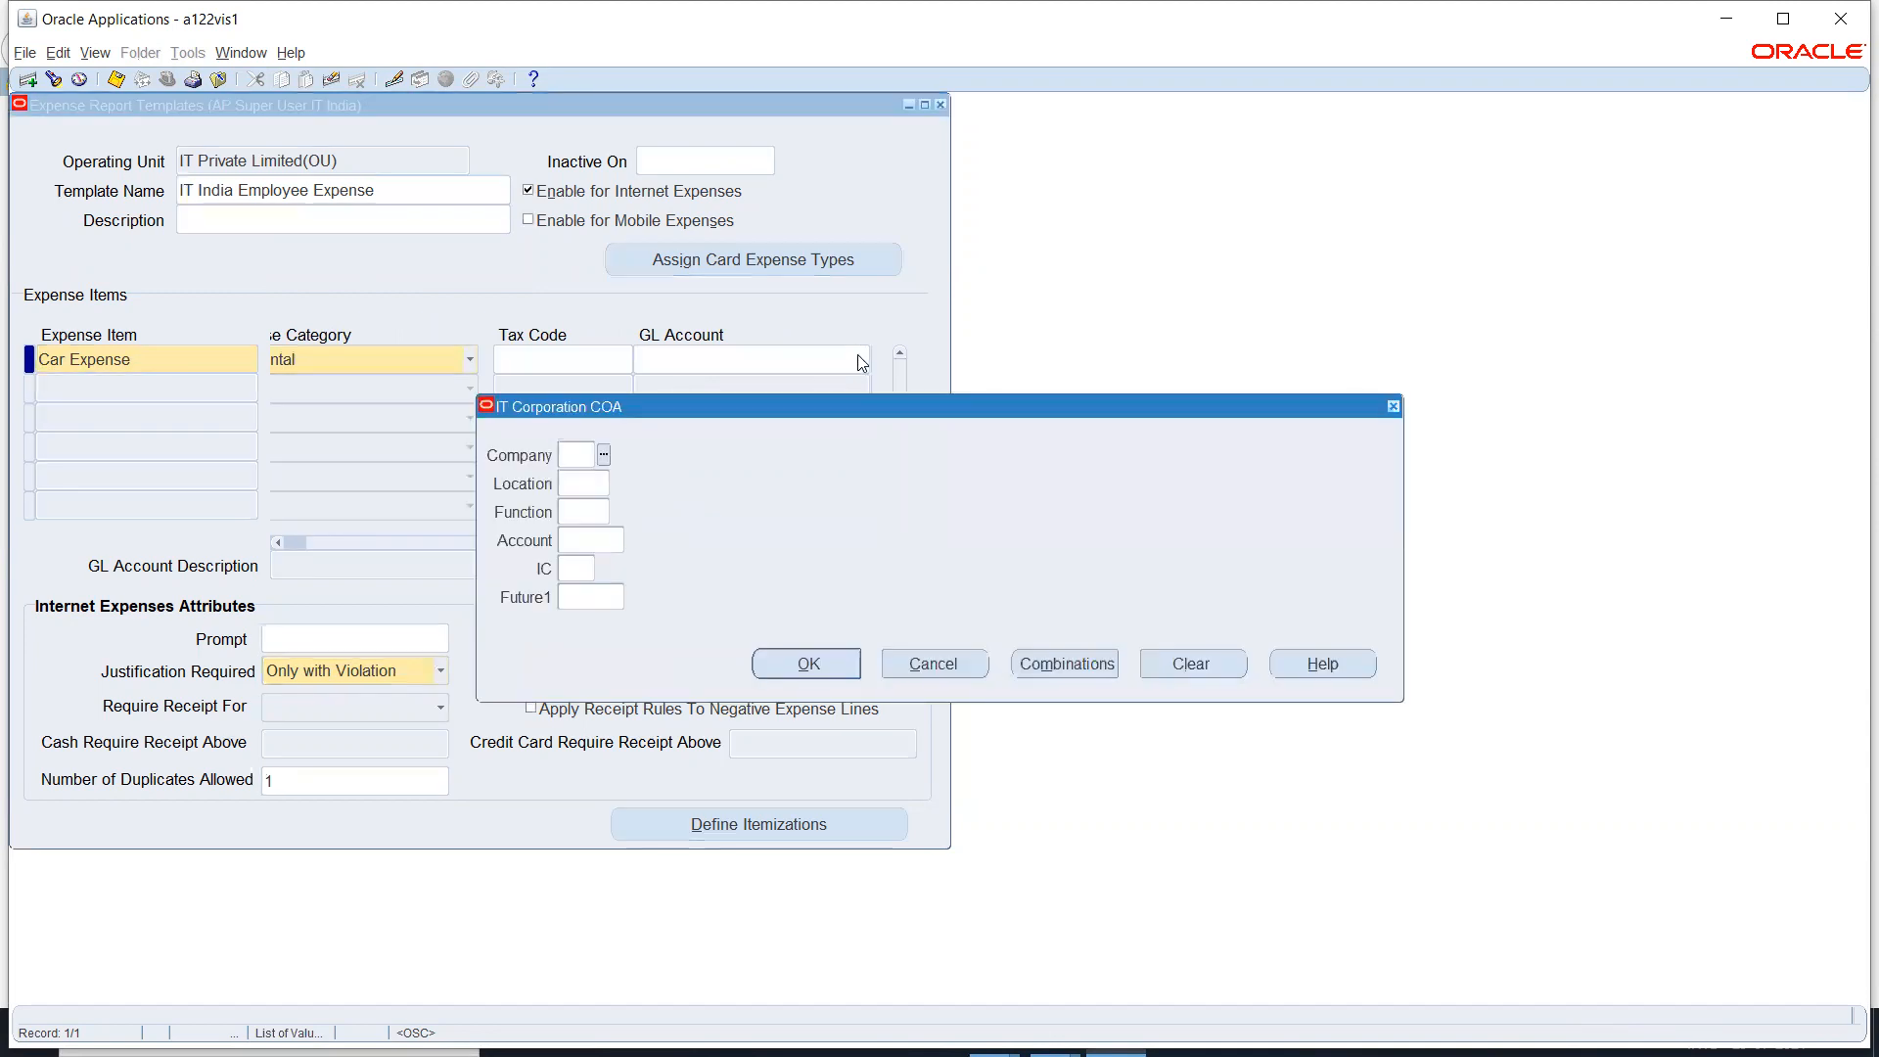
{"action": "type", "text": "c1"}
{"action": "key", "text": "Tab"}
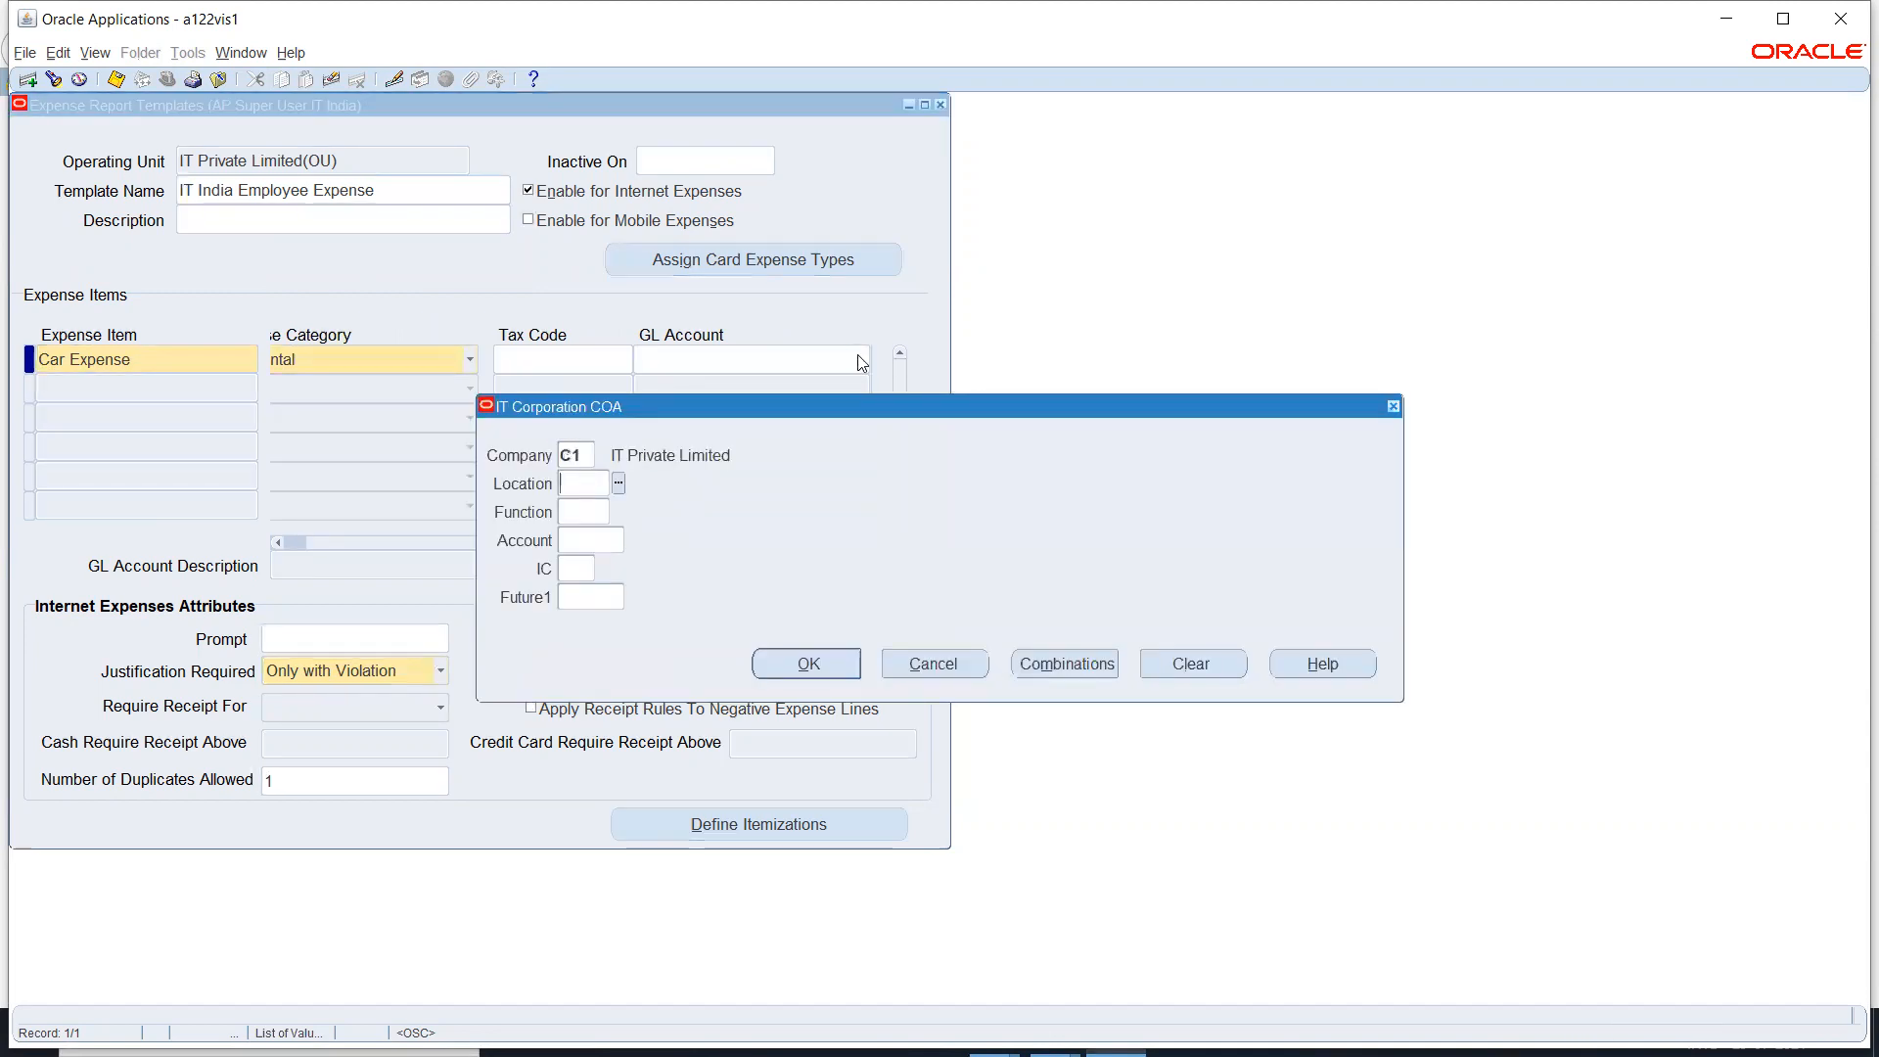
{"action": "type", "text": "chn"}
{"action": "key", "text": "Tab"}
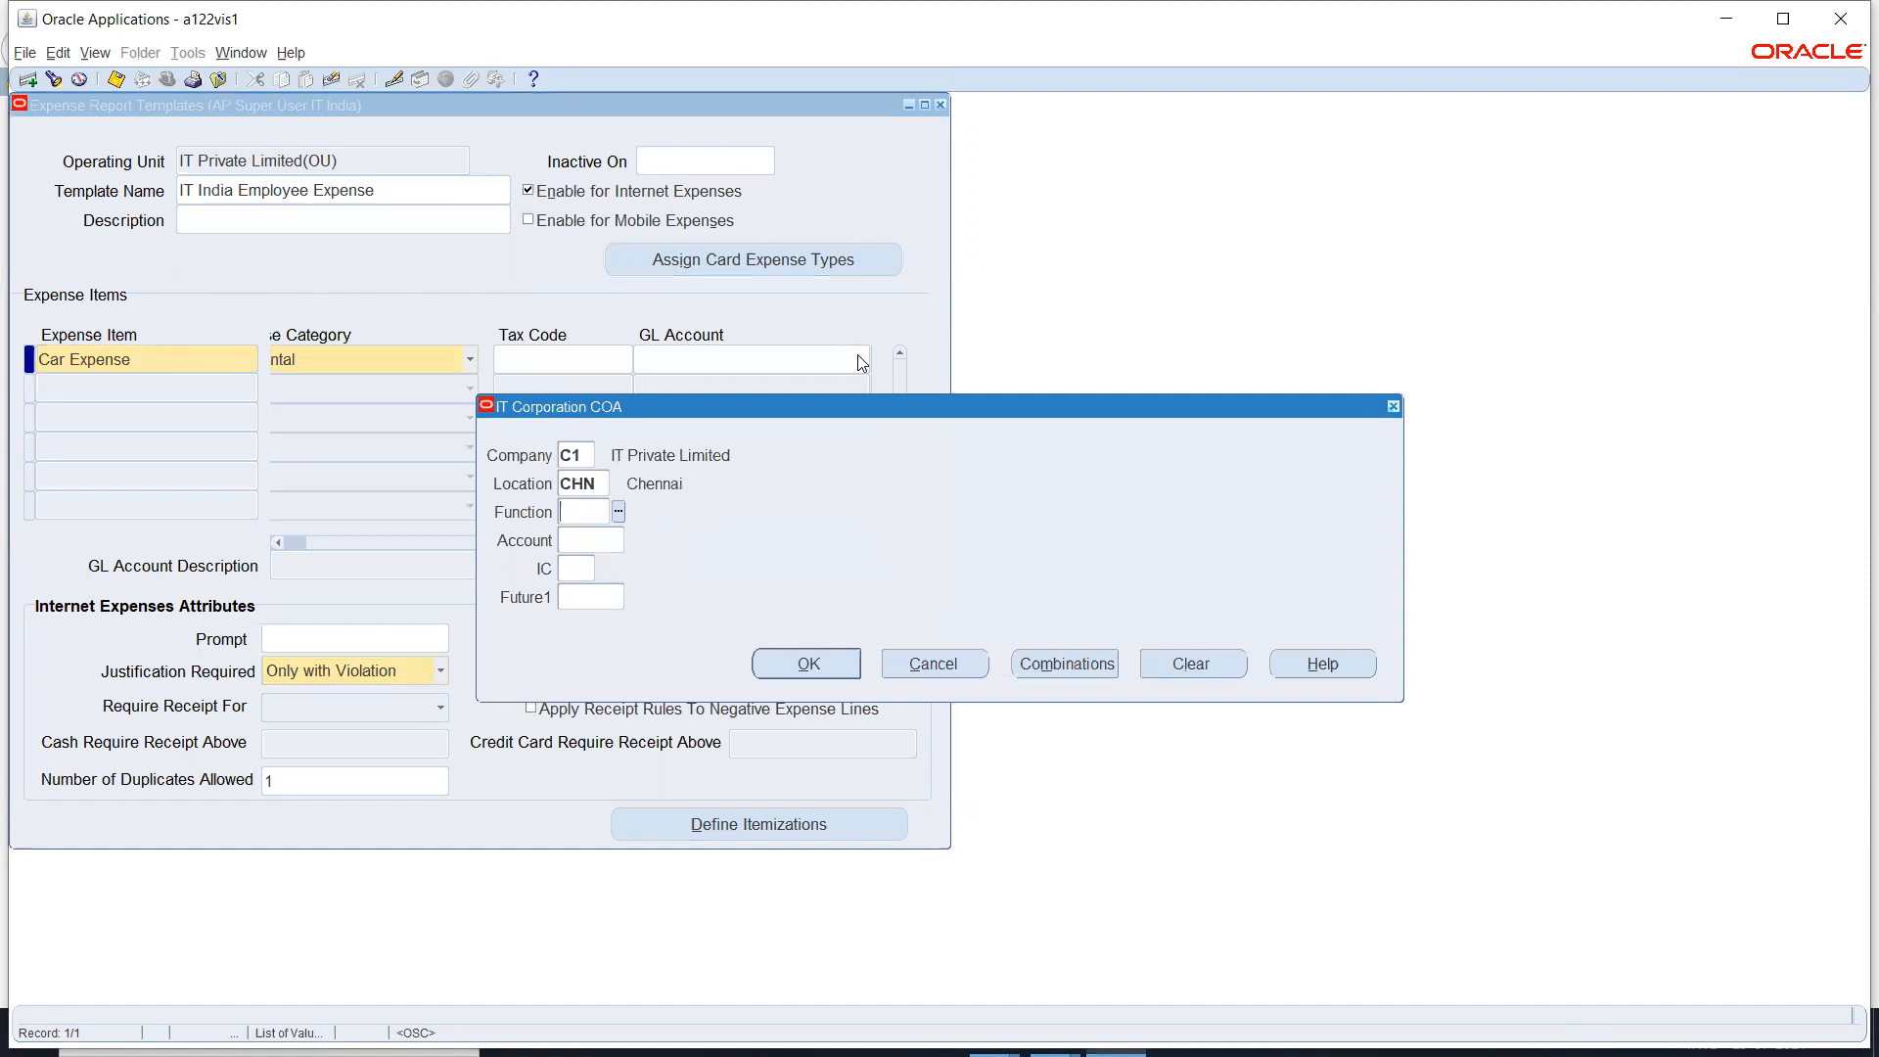
{"action": "type", "text": "h"}
{"action": "key", "text": "Tab"}
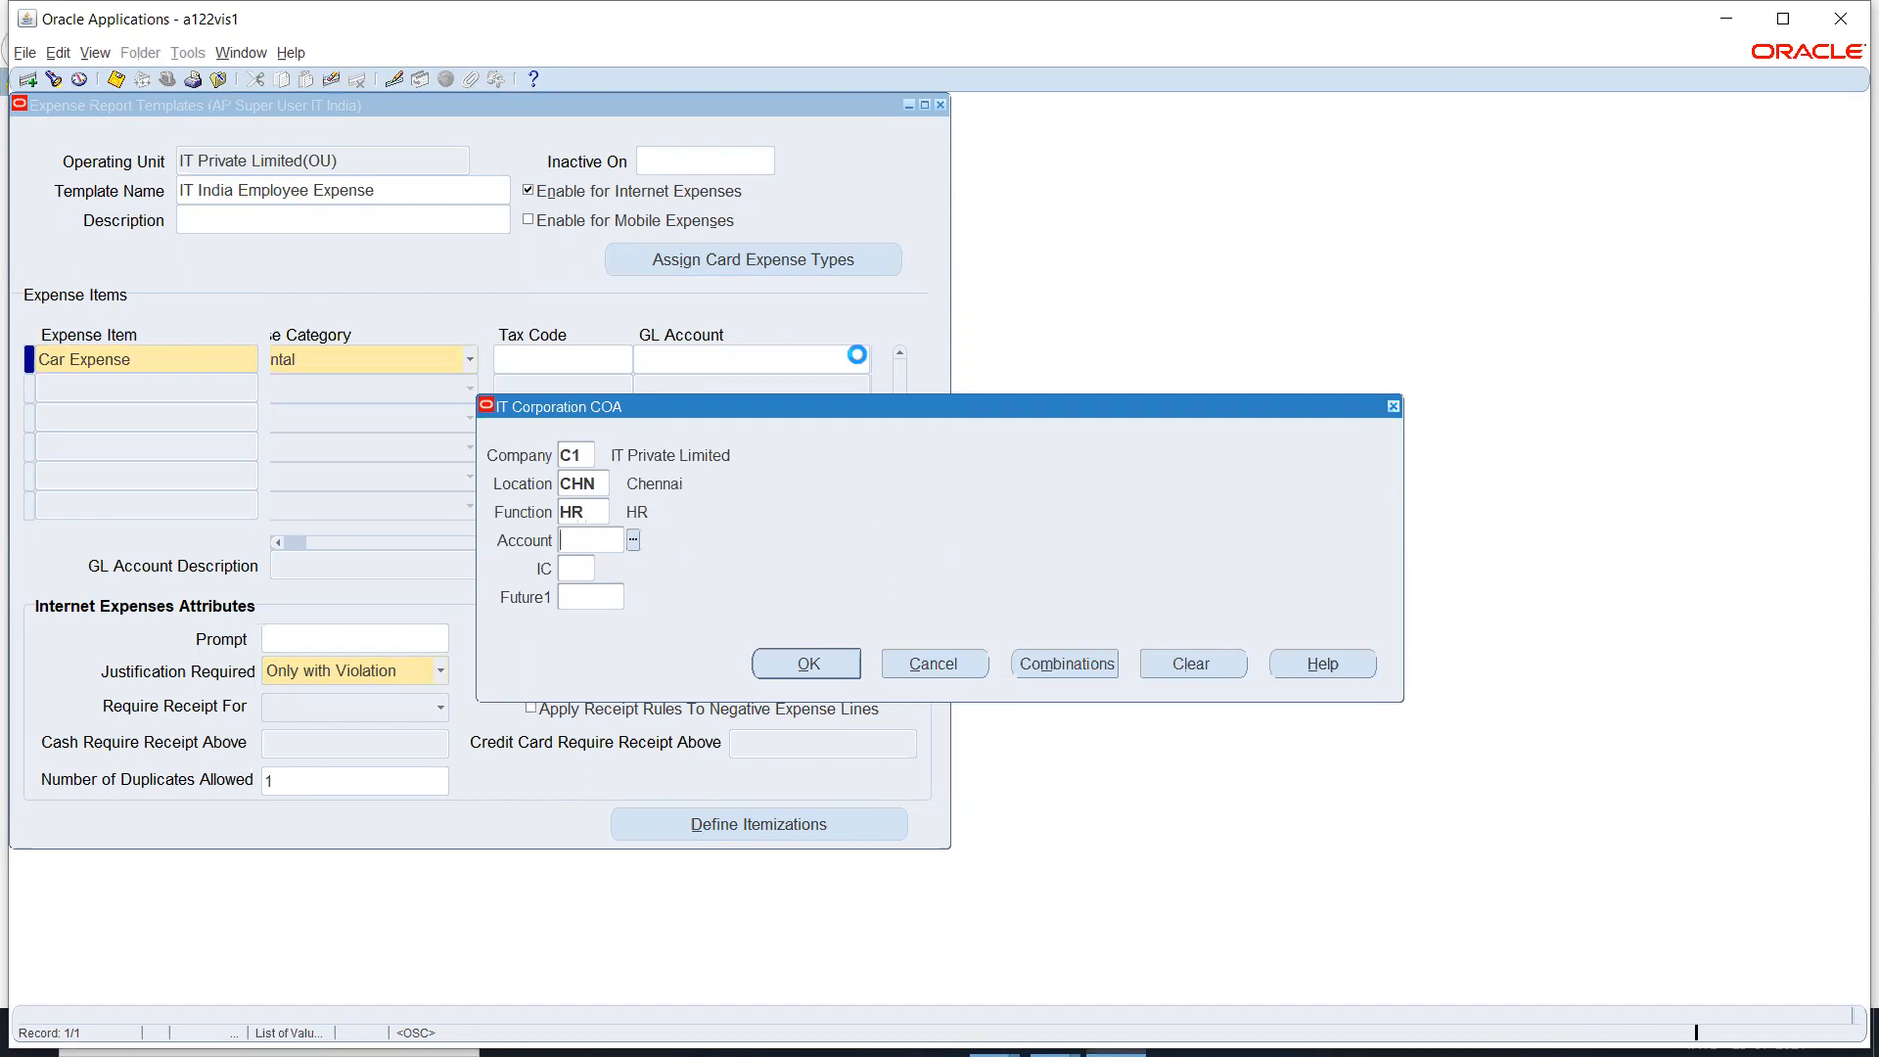
Step: Look through the accounts starting with 5 and choose account 5800 Salaries for the Car Expense GL account
{"action": "key", "text": "ctrl+l"}
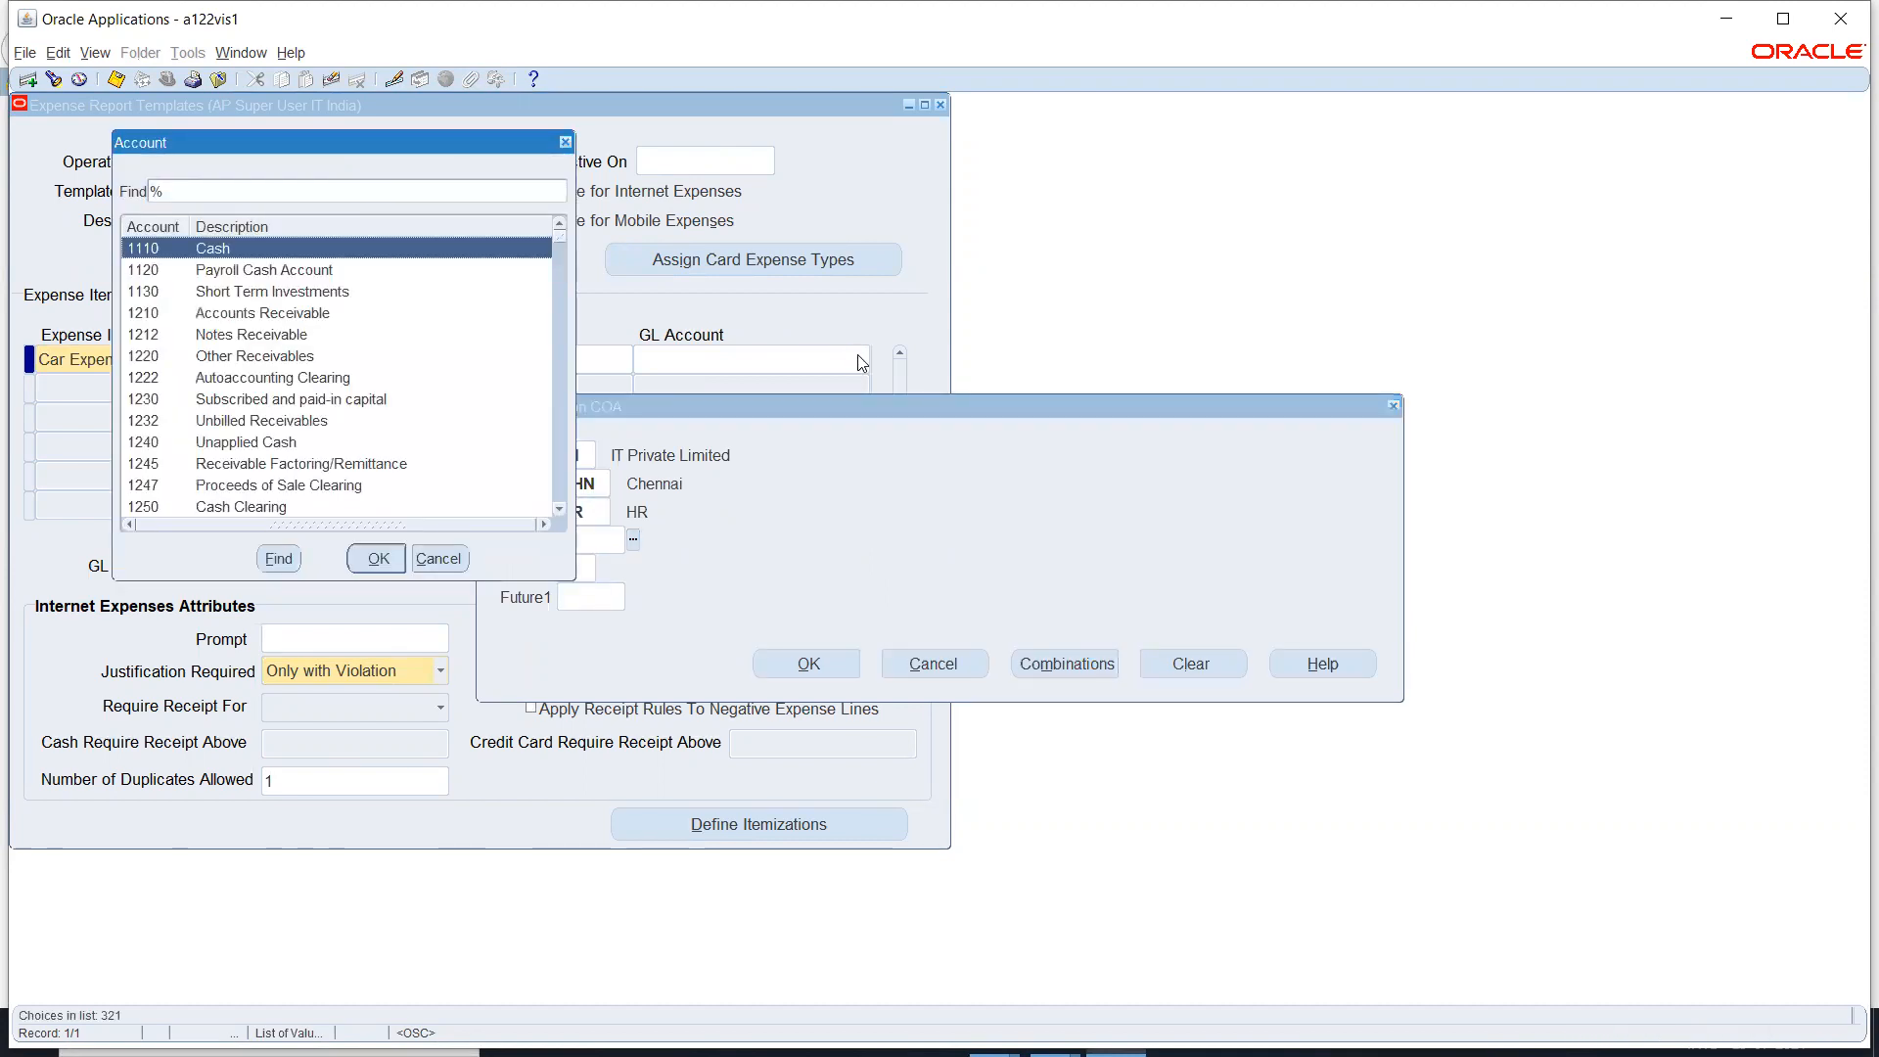
{"action": "type", "text": "5"}
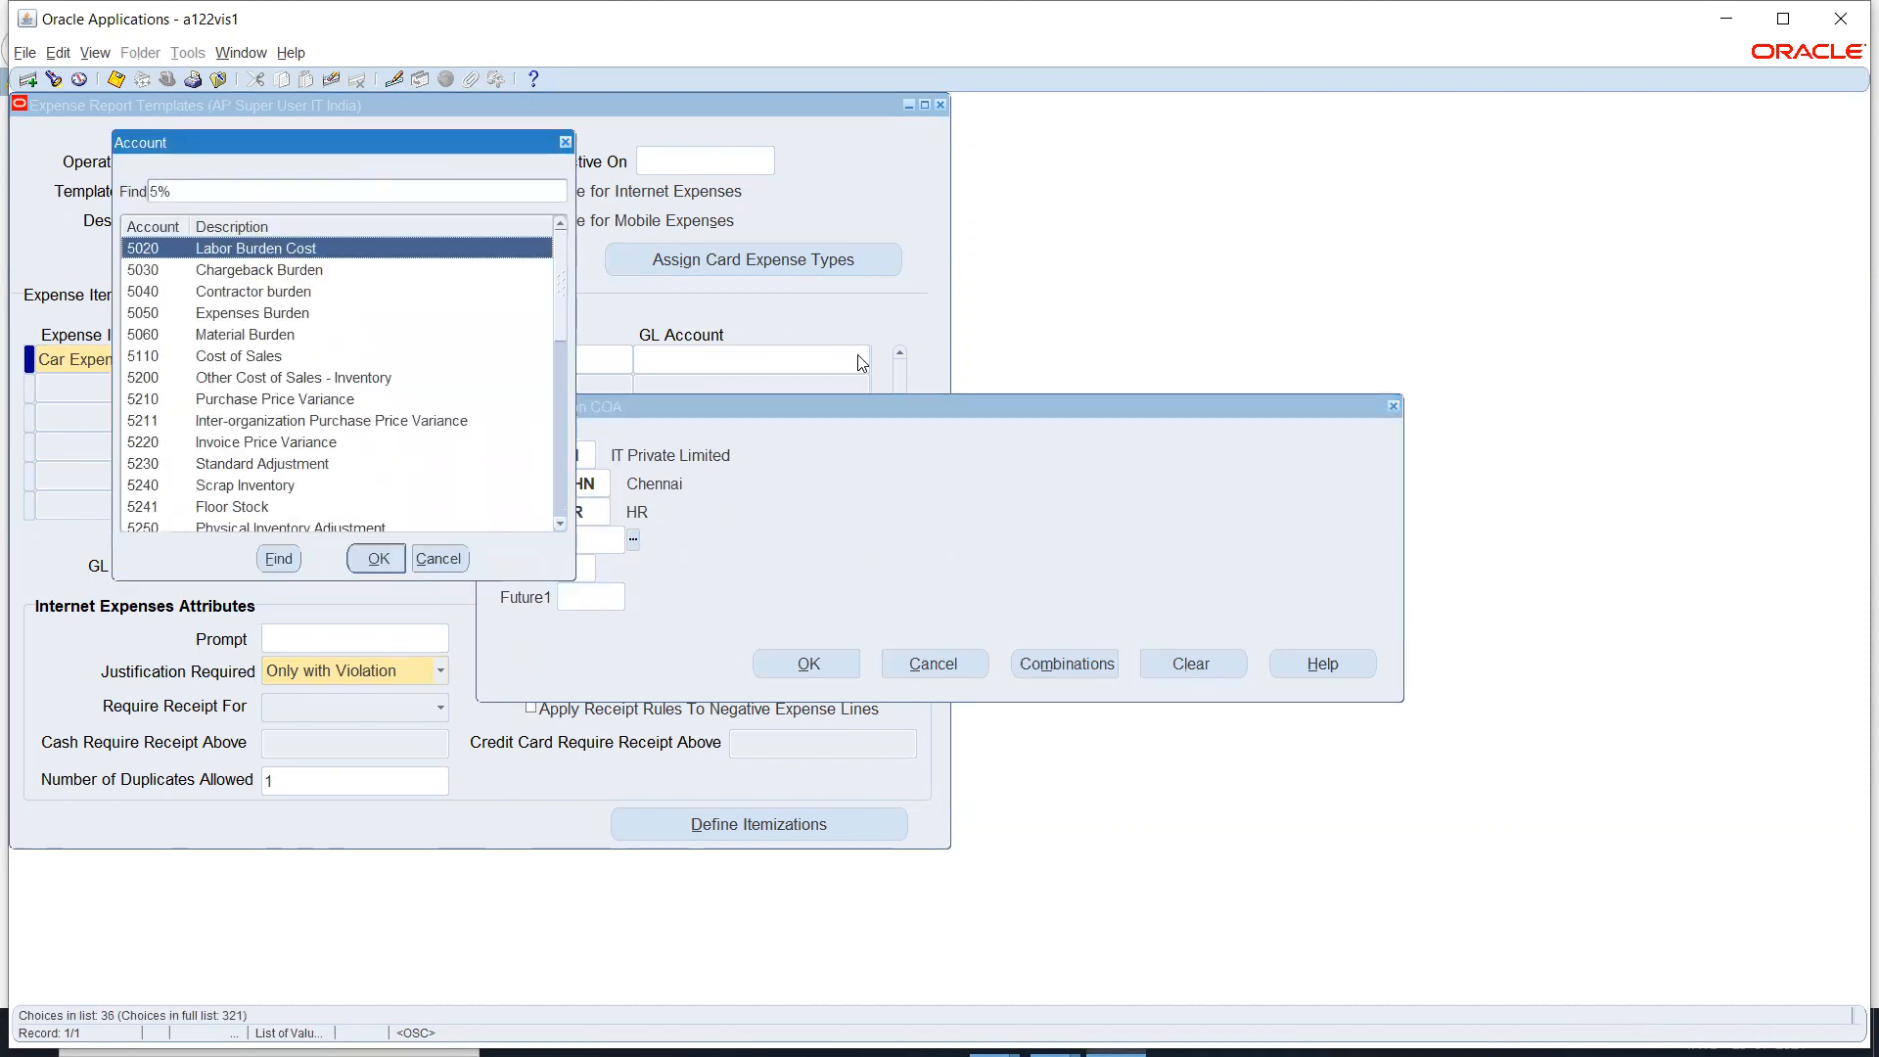
{"action": "key", "text": "Down"}
{"action": "key", "text": "Down"}
{"action": "key", "text": "Down"}
{"action": "key", "text": "Down"}
{"action": "key", "text": "Down"}
{"action": "key", "text": "Down"}
{"action": "key", "text": "Down"}
{"action": "key", "text": "Down"}
{"action": "key", "text": "Down"}
{"action": "key", "text": "Down"}
{"action": "key", "text": "Down"}
{"action": "key", "text": "Down"}
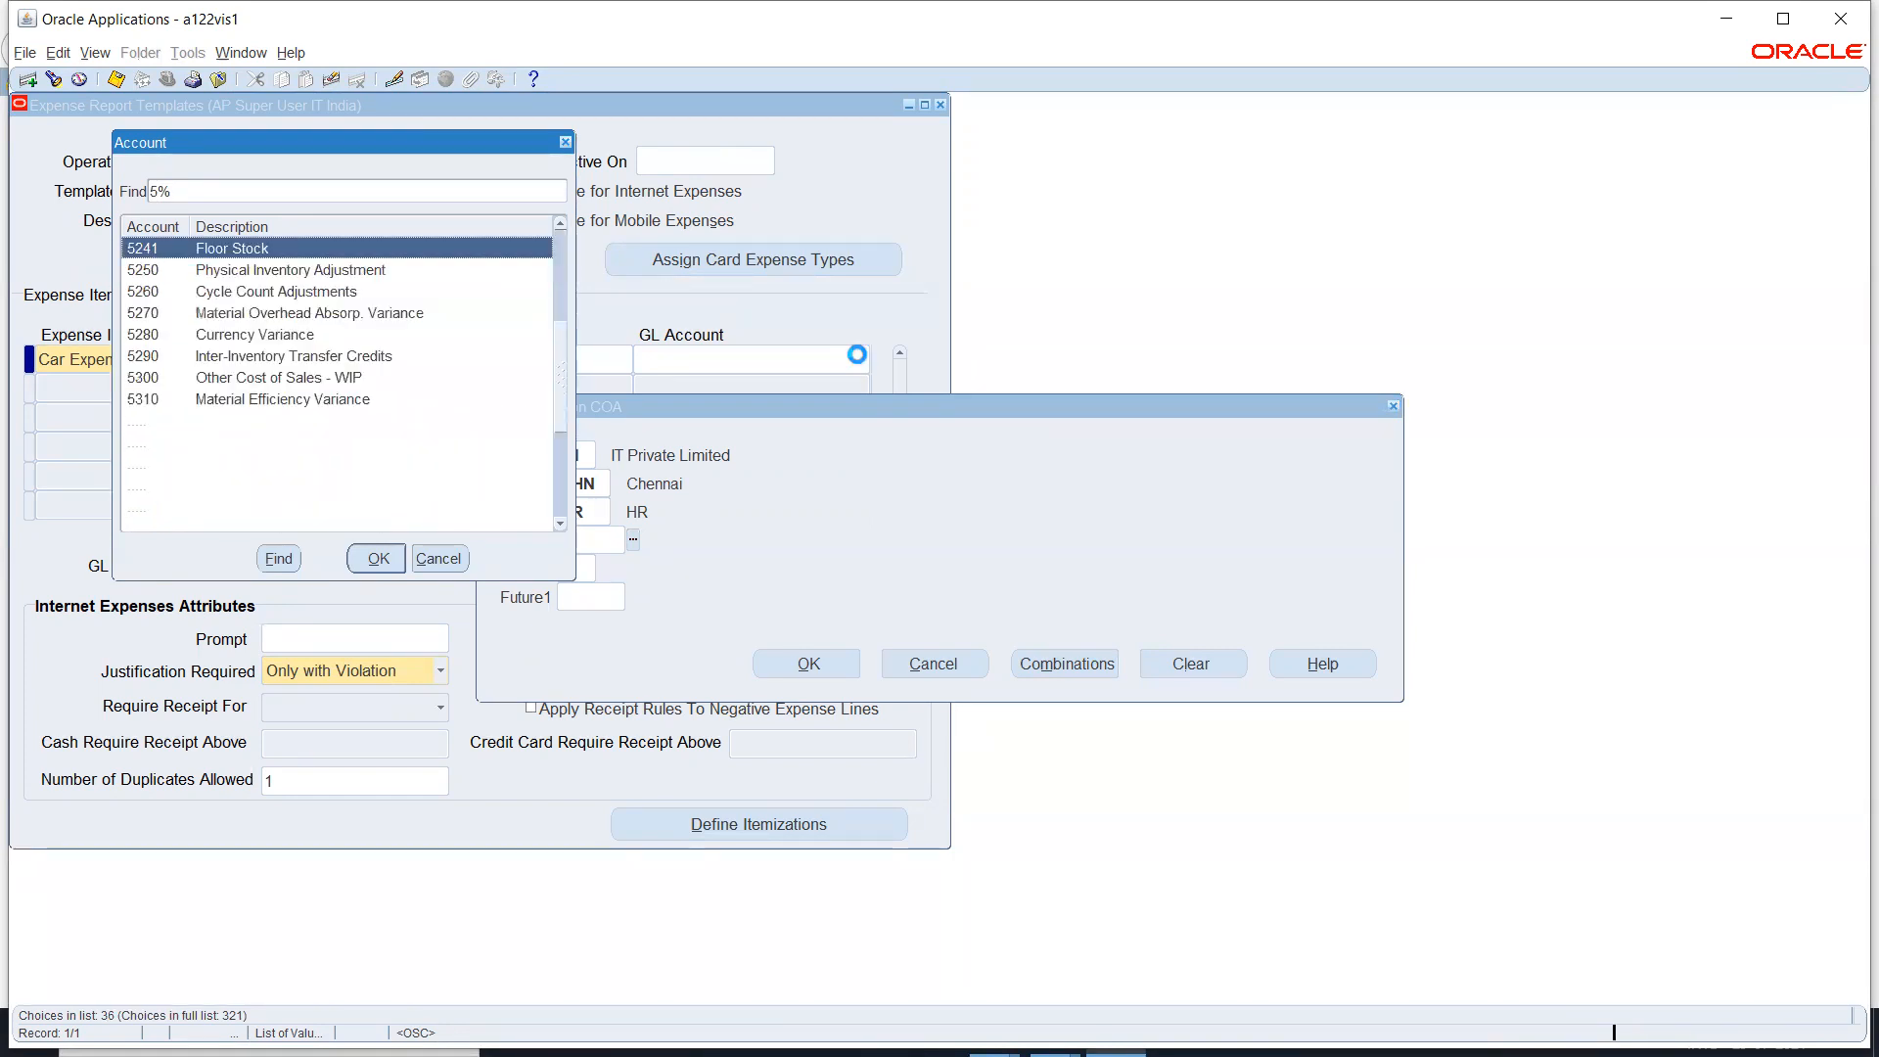
{"action": "key", "text": "Down"}
{"action": "key", "text": "Down"}
{"action": "key", "text": "Down"}
{"action": "key", "text": "Down"}
{"action": "key", "text": "Down"}
{"action": "key", "text": "Down"}
{"action": "key", "text": "Down"}
{"action": "key", "text": "Down"}
{"action": "key", "text": "Down"}
{"action": "key", "text": "Down"}
{"action": "key", "text": "Down"}
{"action": "key", "text": "Down"}
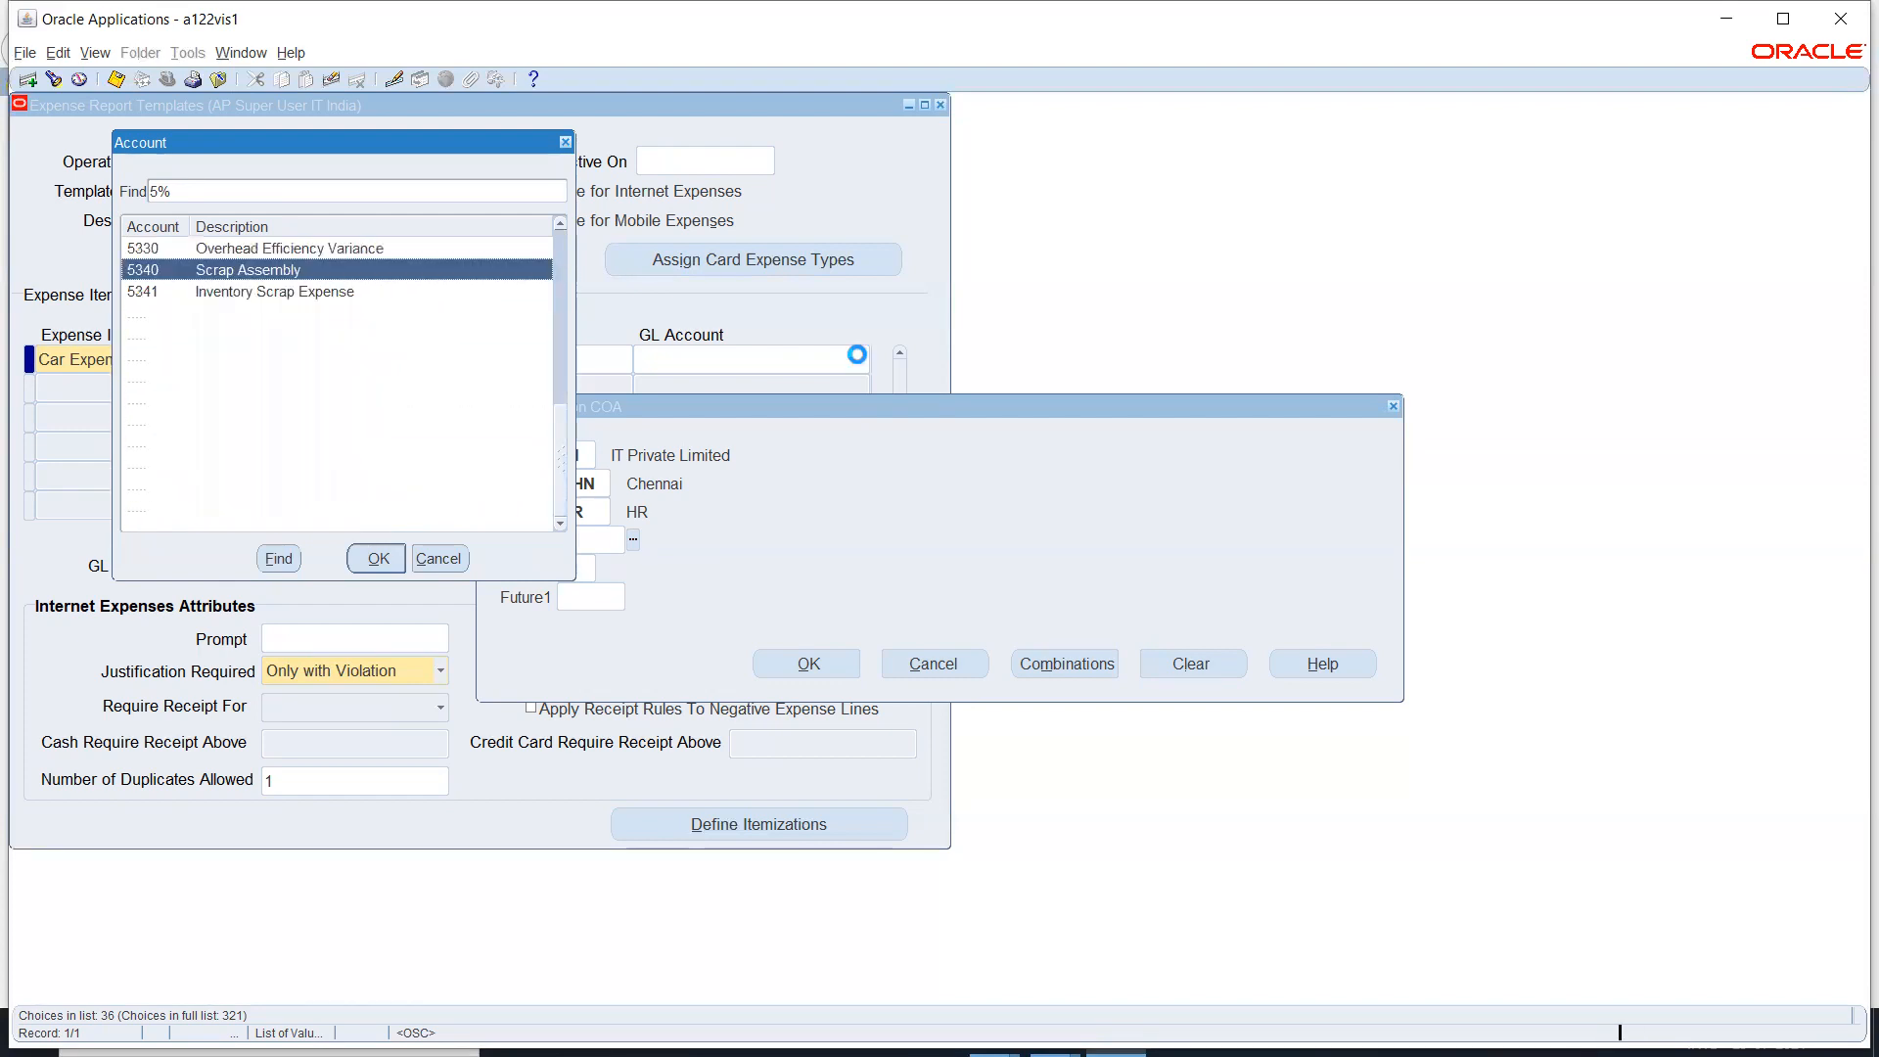
{"action": "key", "text": "Down"}
{"action": "key", "text": "Down"}
{"action": "key", "text": "Down"}
{"action": "key", "text": "Down"}
{"action": "key", "text": "Down"}
{"action": "key", "text": "Down"}
{"action": "key", "text": "Down"}
{"action": "key", "text": "Down"}
{"action": "key", "text": "Down"}
{"action": "key", "text": "Down"}
{"action": "key", "text": "Down"}
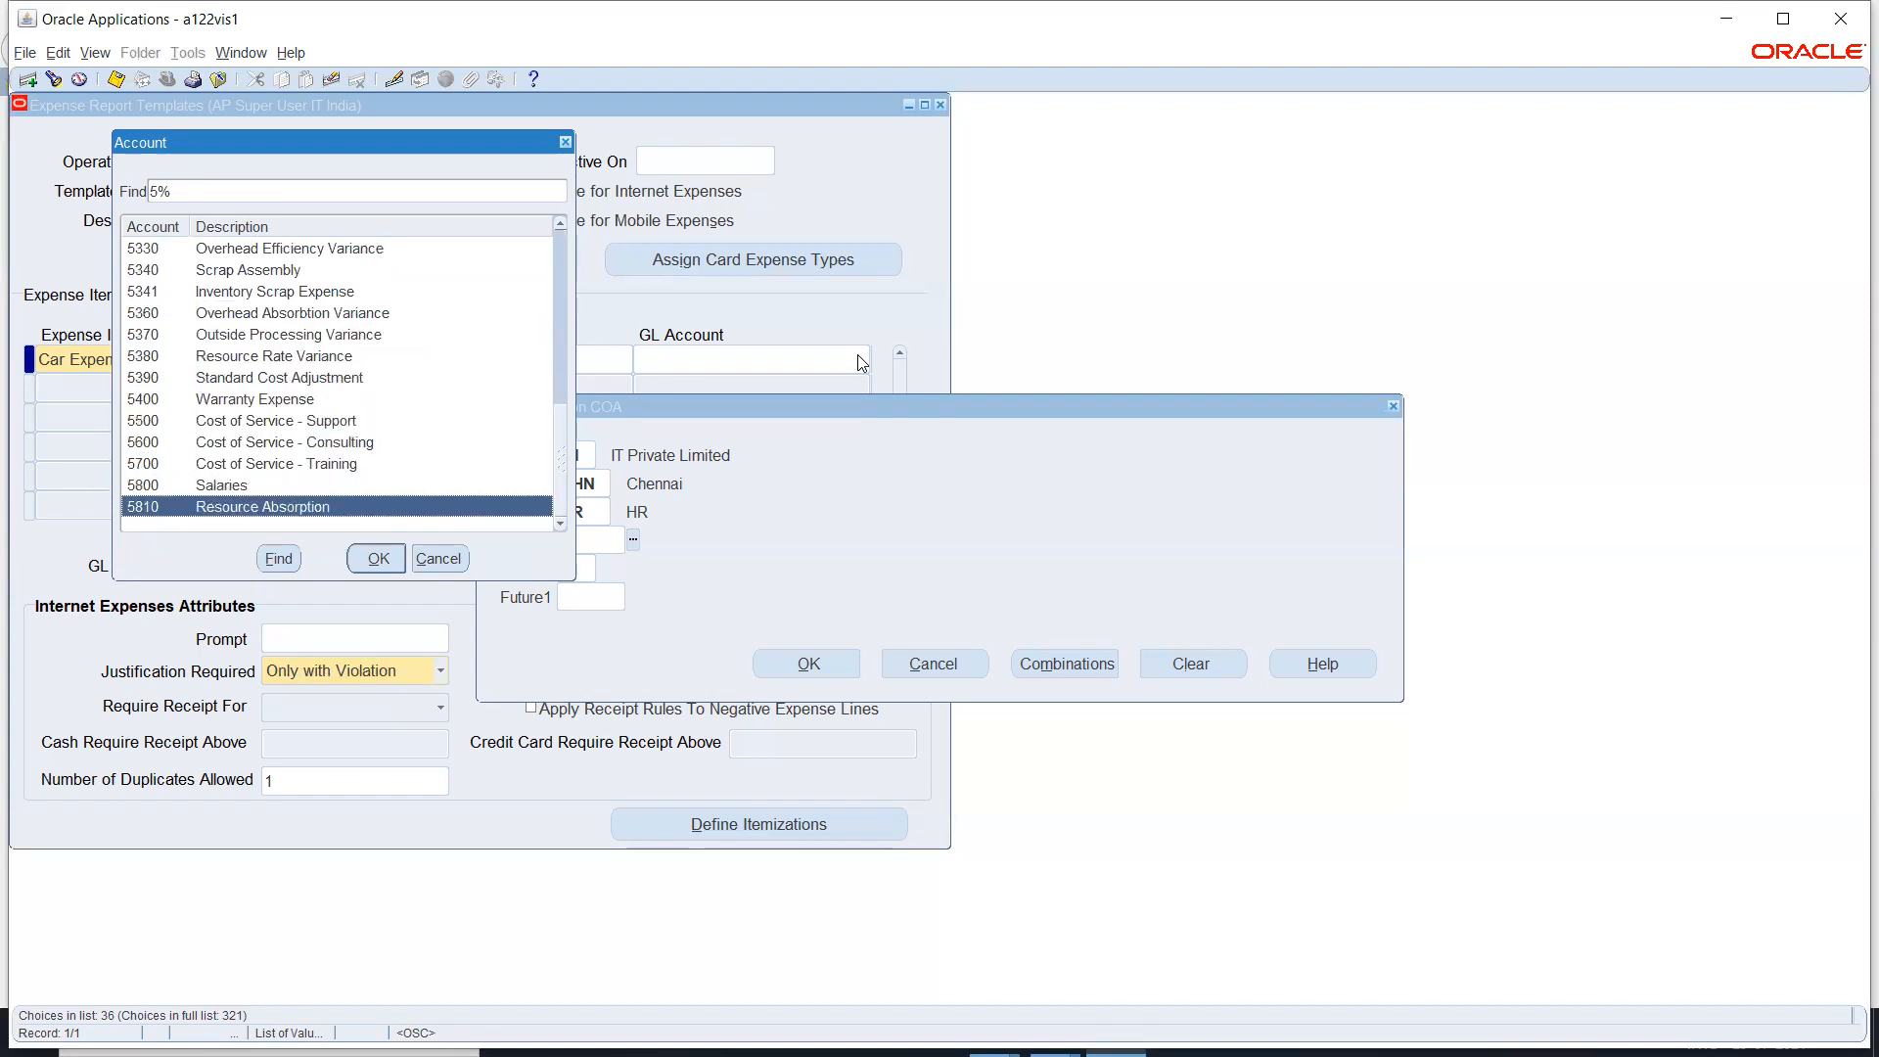
{"action": "key", "text": "Up"}
{"action": "key", "text": "Up"}
{"action": "key", "text": "Up"}
{"action": "key", "text": "Up"}
{"action": "key", "text": "Up"}
{"action": "key", "text": "Up"}
{"action": "key", "text": "Up"}
{"action": "key", "text": "Up"}
{"action": "key", "text": "Up"}
{"action": "key", "text": "Up"}
{"action": "key", "text": "Up"}
{"action": "key", "text": "Up"}
{"action": "key", "text": "Up"}
{"action": "key", "text": "Up"}
{"action": "key", "text": "Up"}
{"action": "key", "text": "Up"}
{"action": "key", "text": "Up"}
{"action": "key", "text": "Up"}
{"action": "key", "text": "Up"}
{"action": "key", "text": "Up"}
{"action": "key", "text": "Up"}
{"action": "key", "text": "Up"}
{"action": "key", "text": "Up"}
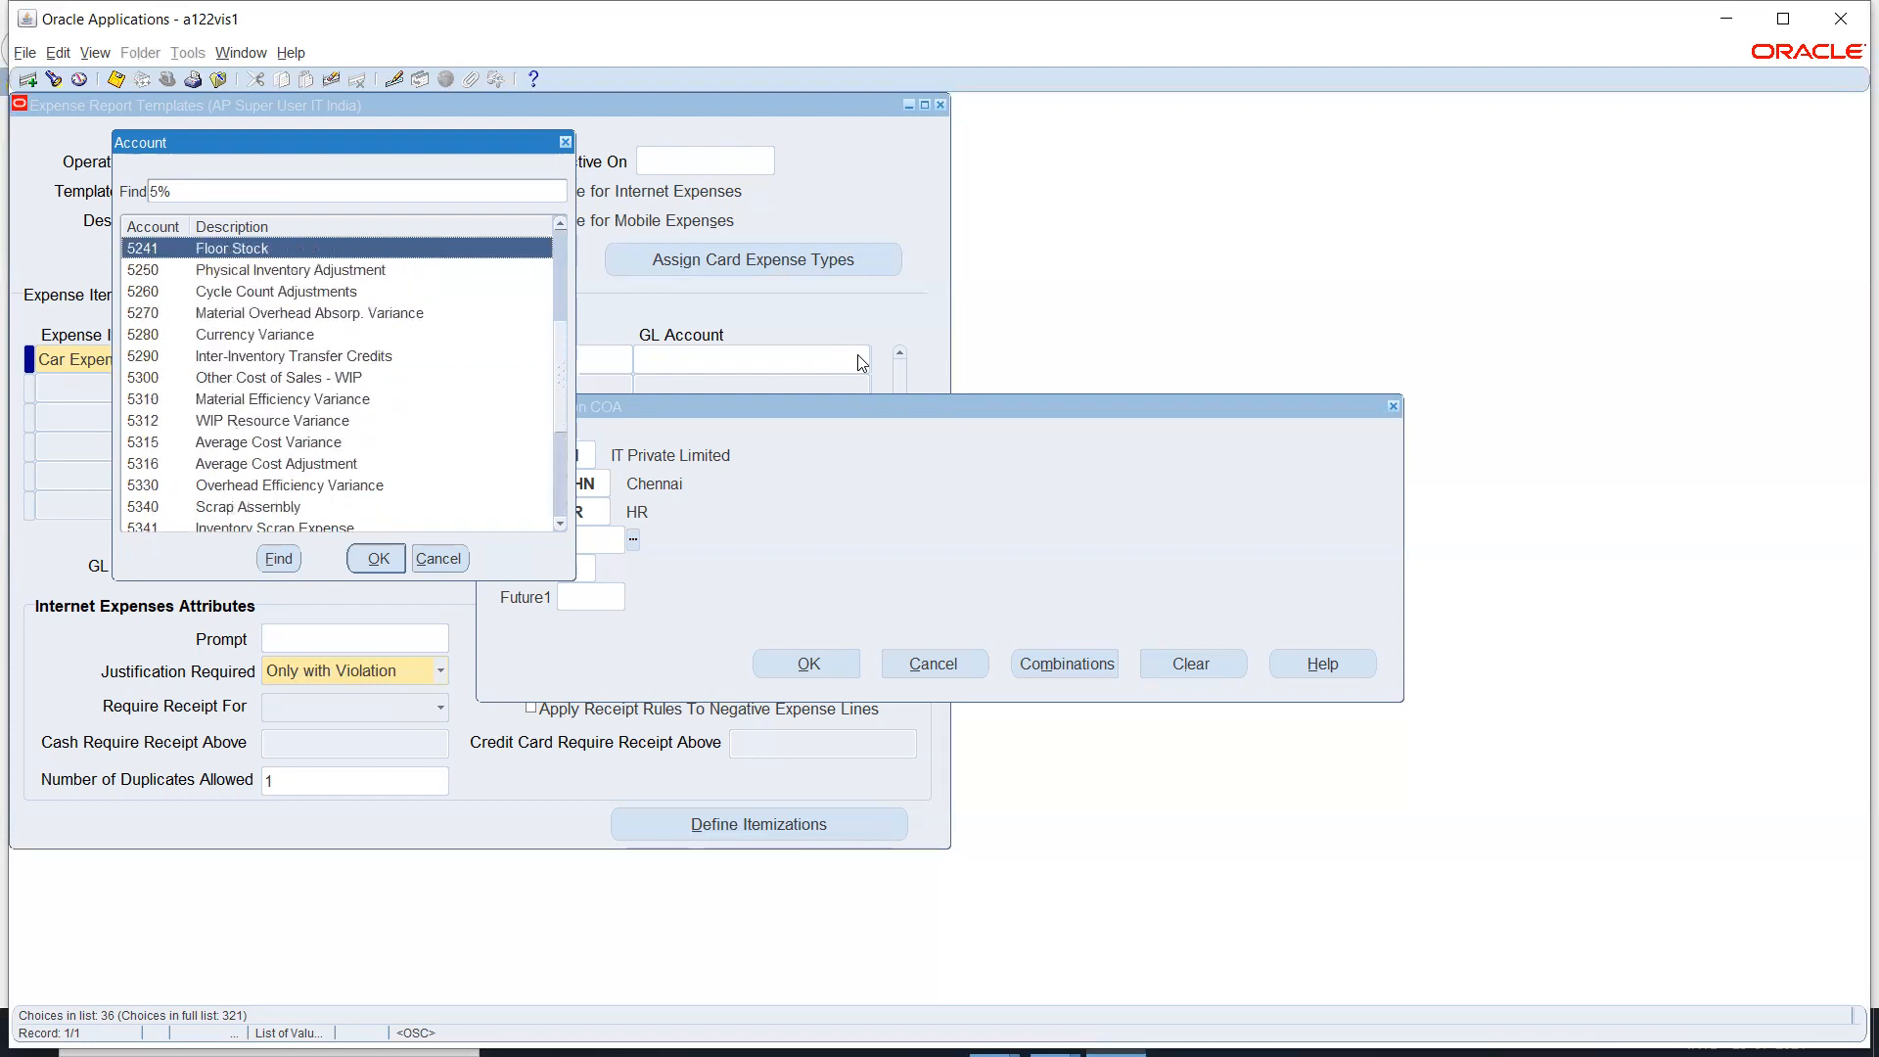
{"action": "key", "text": "Down"}
{"action": "key", "text": "Down"}
{"action": "key", "text": "Down"}
{"action": "key", "text": "Down"}
{"action": "key", "text": "Down"}
{"action": "key", "text": "Down"}
{"action": "key", "text": "Down"}
{"action": "key", "text": "Down"}
{"action": "key", "text": "Down"}
{"action": "key", "text": "Down"}
{"action": "key", "text": "Down"}
{"action": "key", "text": "Down"}
{"action": "key", "text": "Down"}
{"action": "key", "text": "Down"}
{"action": "key", "text": "Down"}
{"action": "key", "text": "Down"}
{"action": "key", "text": "Down"}
{"action": "key", "text": "Down"}
{"action": "key", "text": "Down"}
{"action": "key", "text": "Down"}
{"action": "key", "text": "Up"}
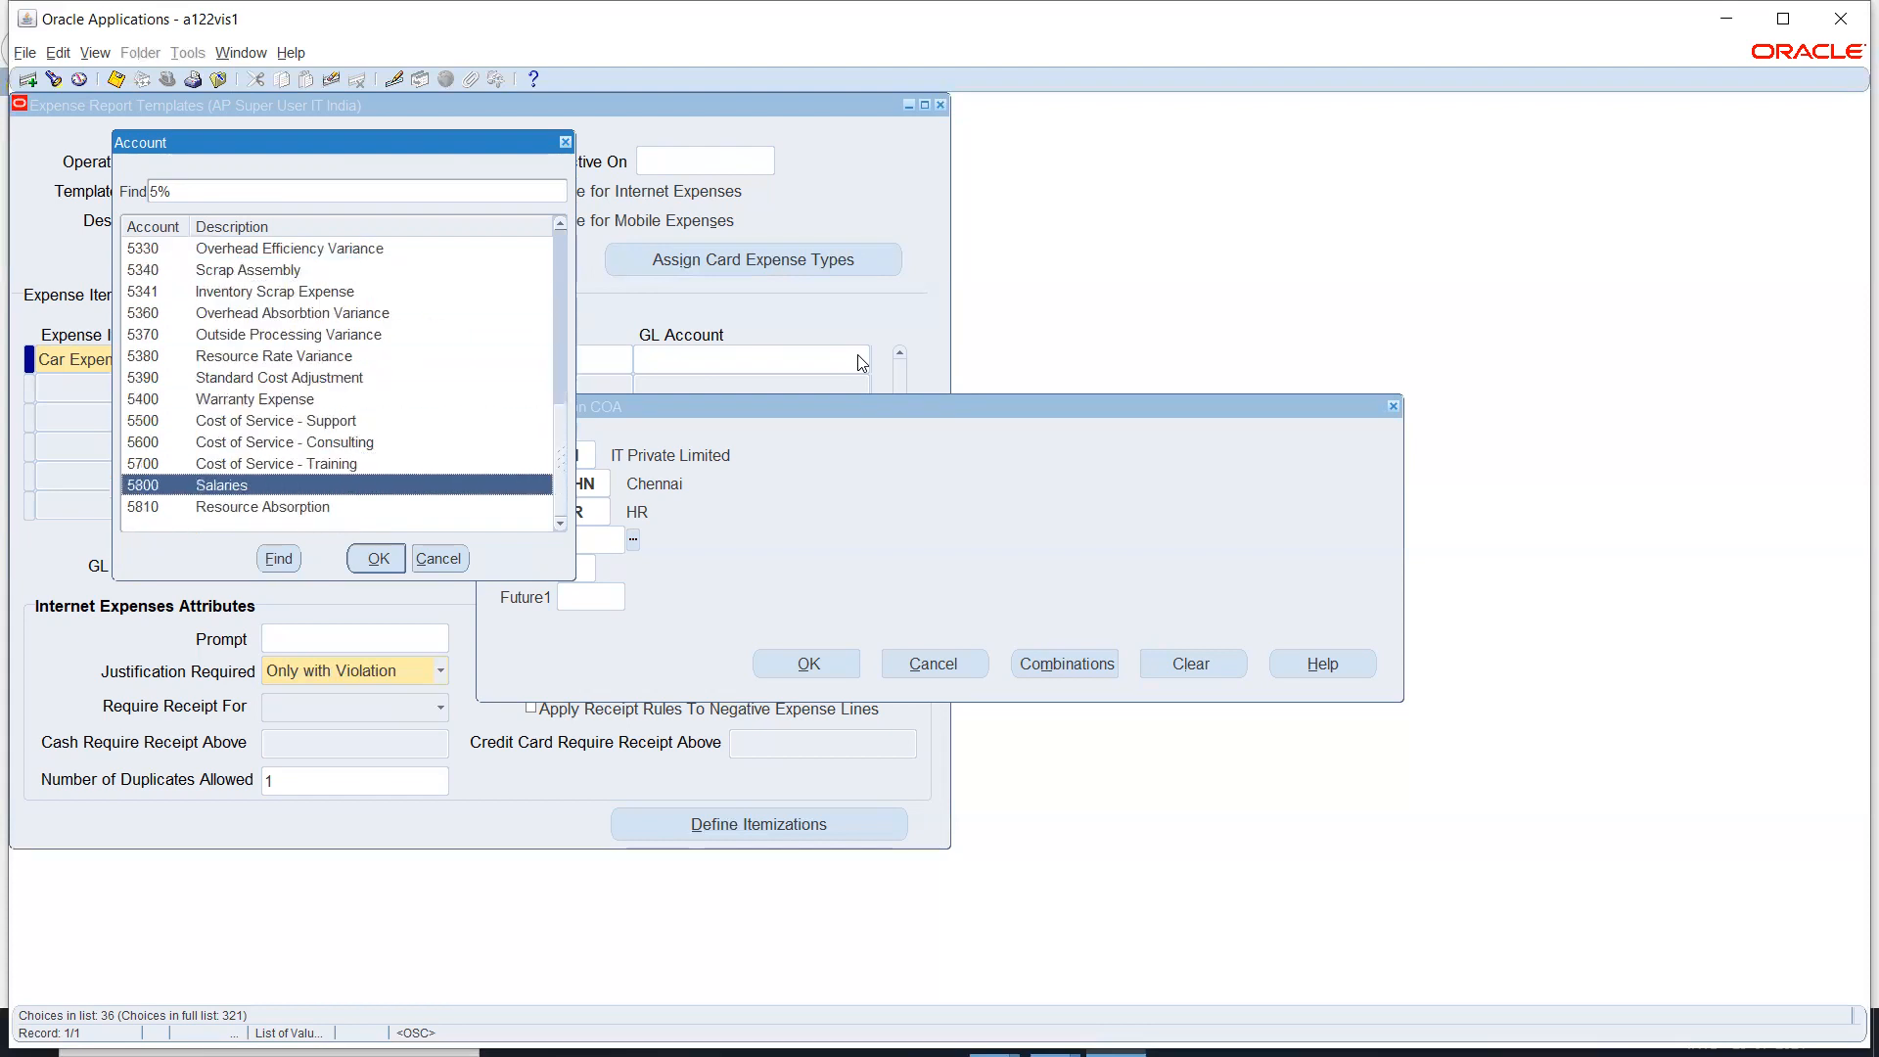
{"action": "key", "text": "Escape"}
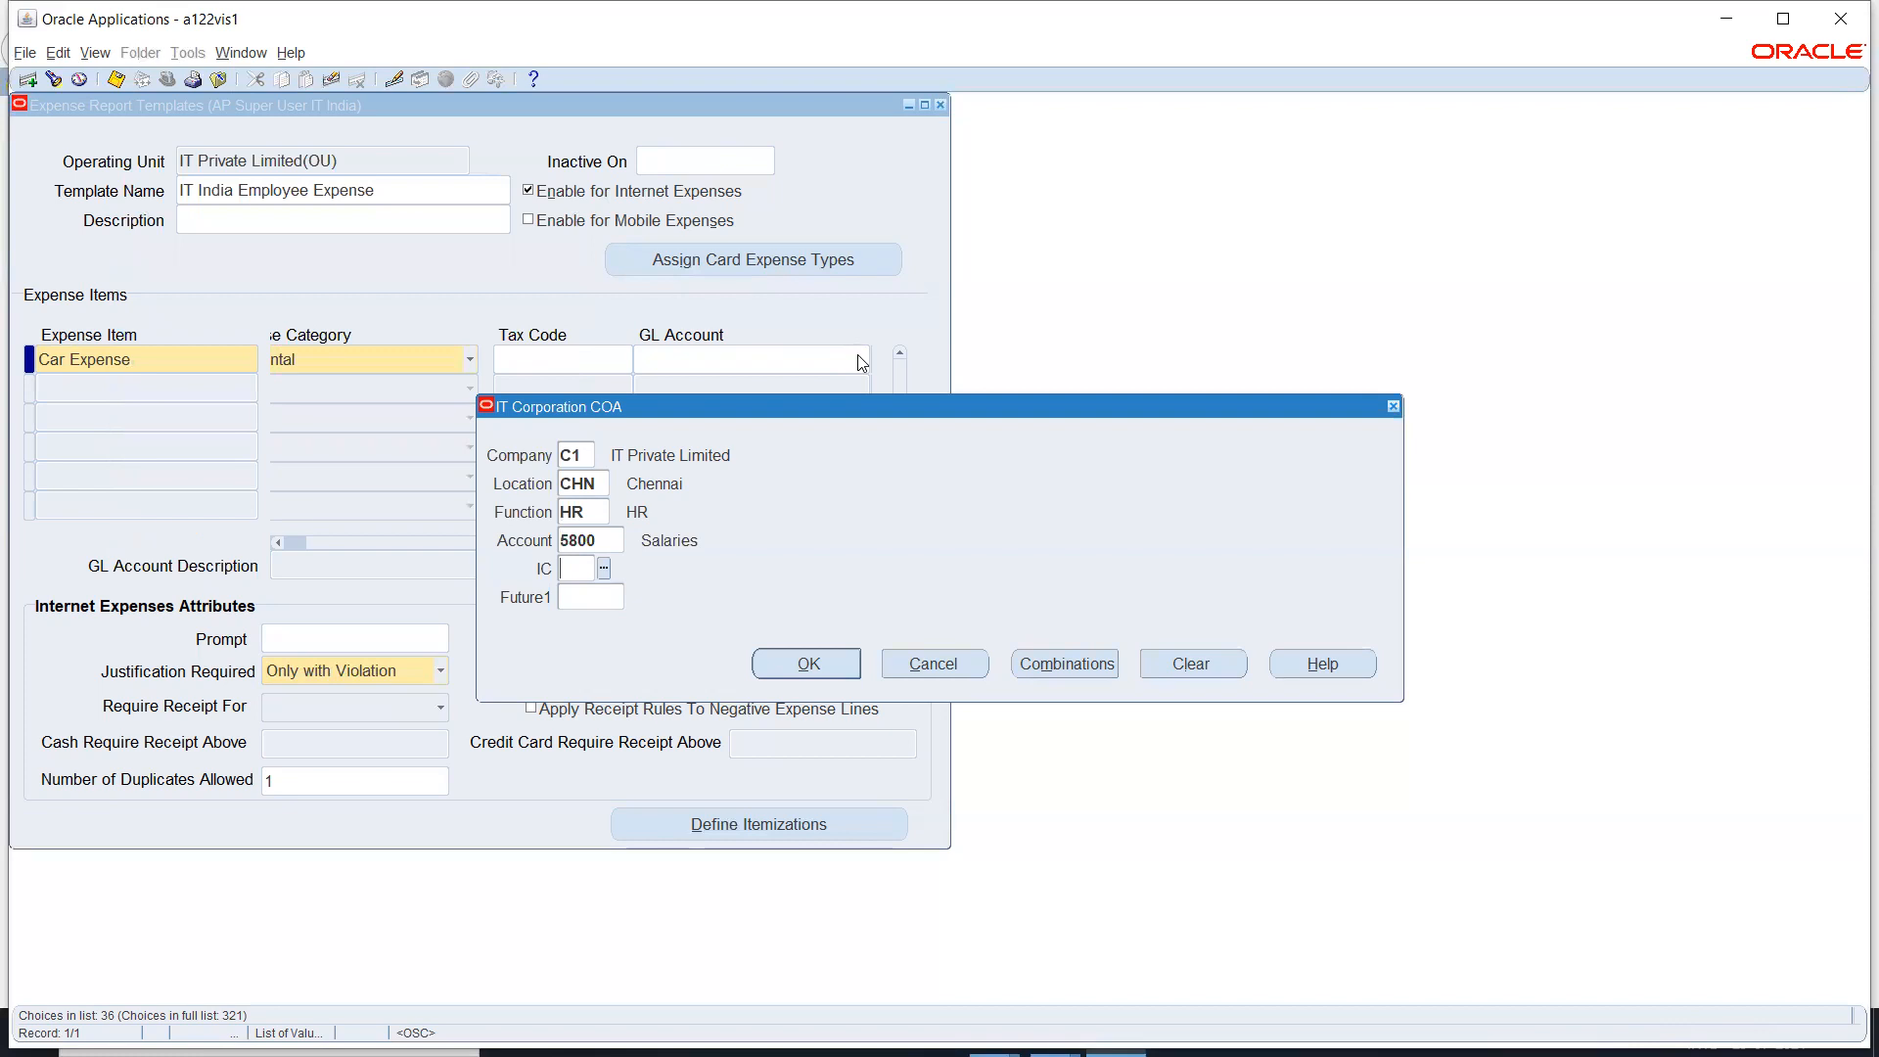
Step: Set the IC segment to 00 and Future1 to 0000, and confirm the Car Expense item's GL account
{"action": "type", "text": "00"}
{"action": "key", "text": "Tab"}
{"action": "type", "text": "0000"}
{"action": "key", "text": "Tab"}
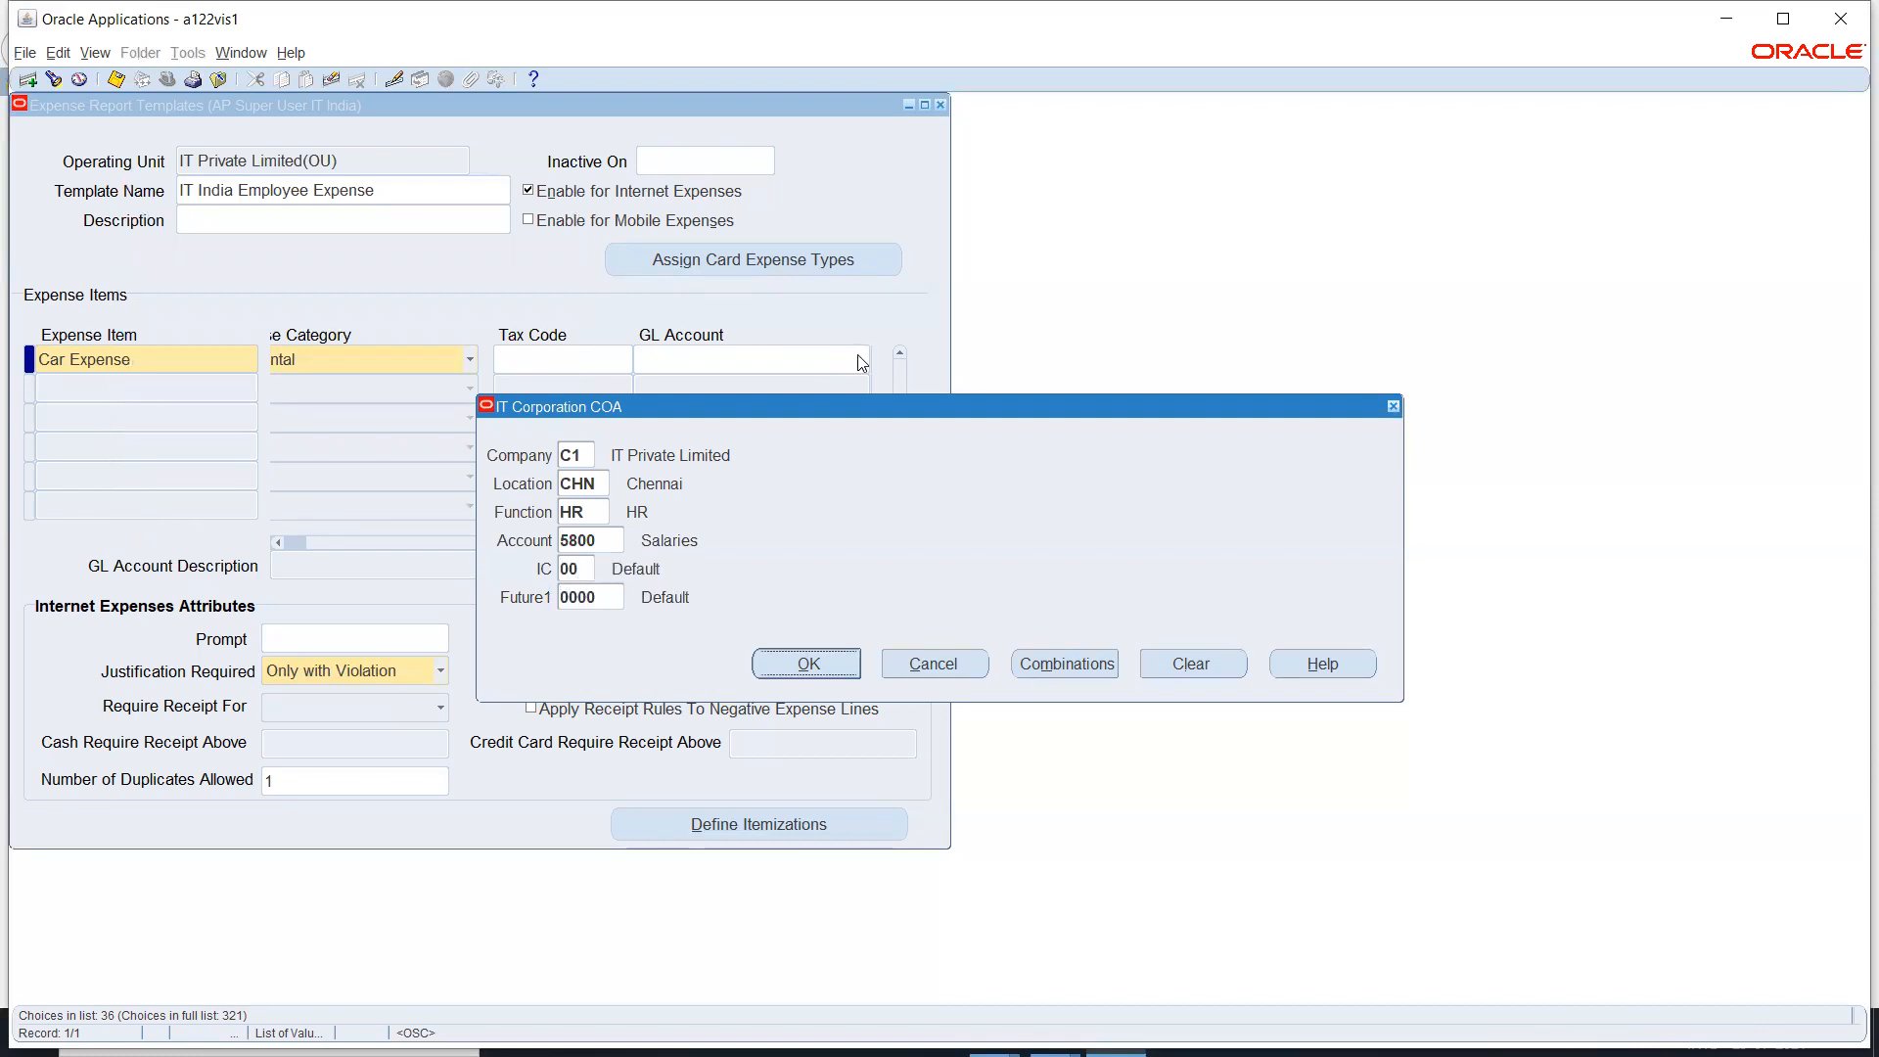
{"action": "key", "text": "Return"}
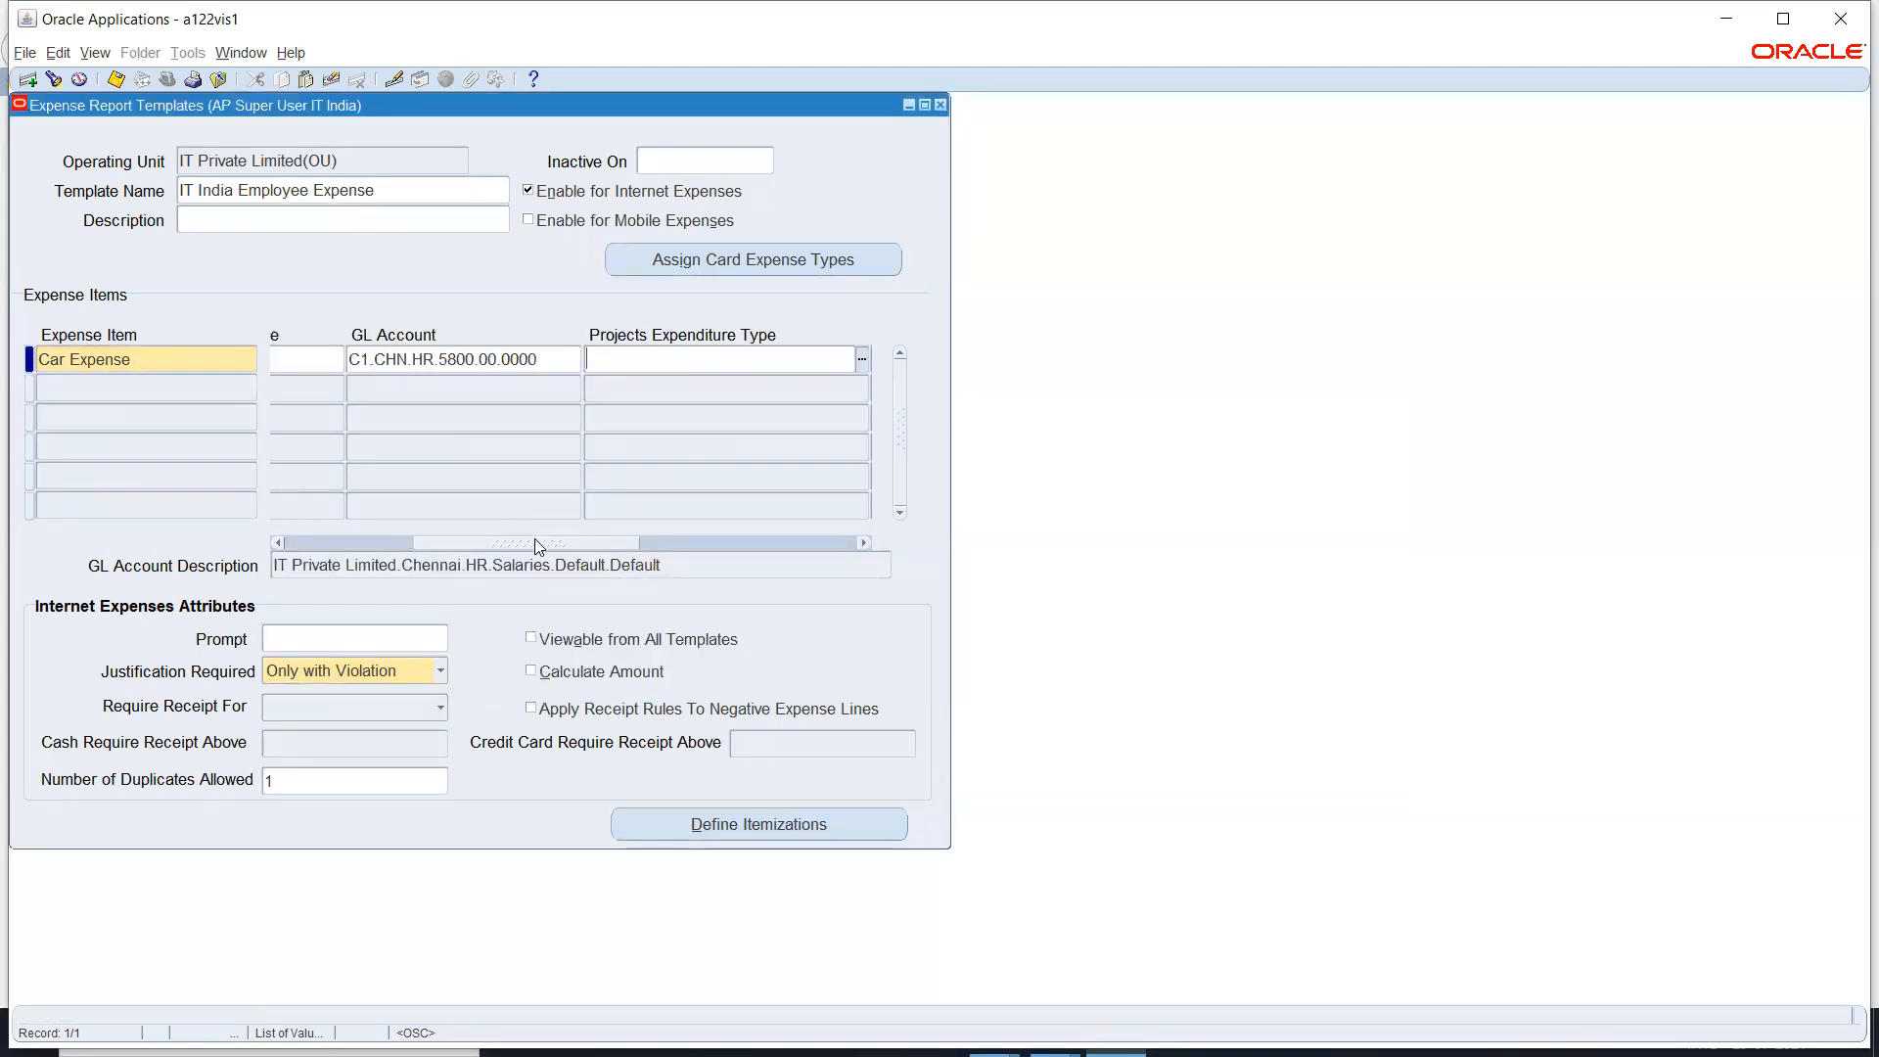
Step: Add a second expense item named "Accommodation" with the expense category Accommodations
{"action": "left_click_drag", "start_coordinate": [538, 546], "coordinate": [140, 585]}
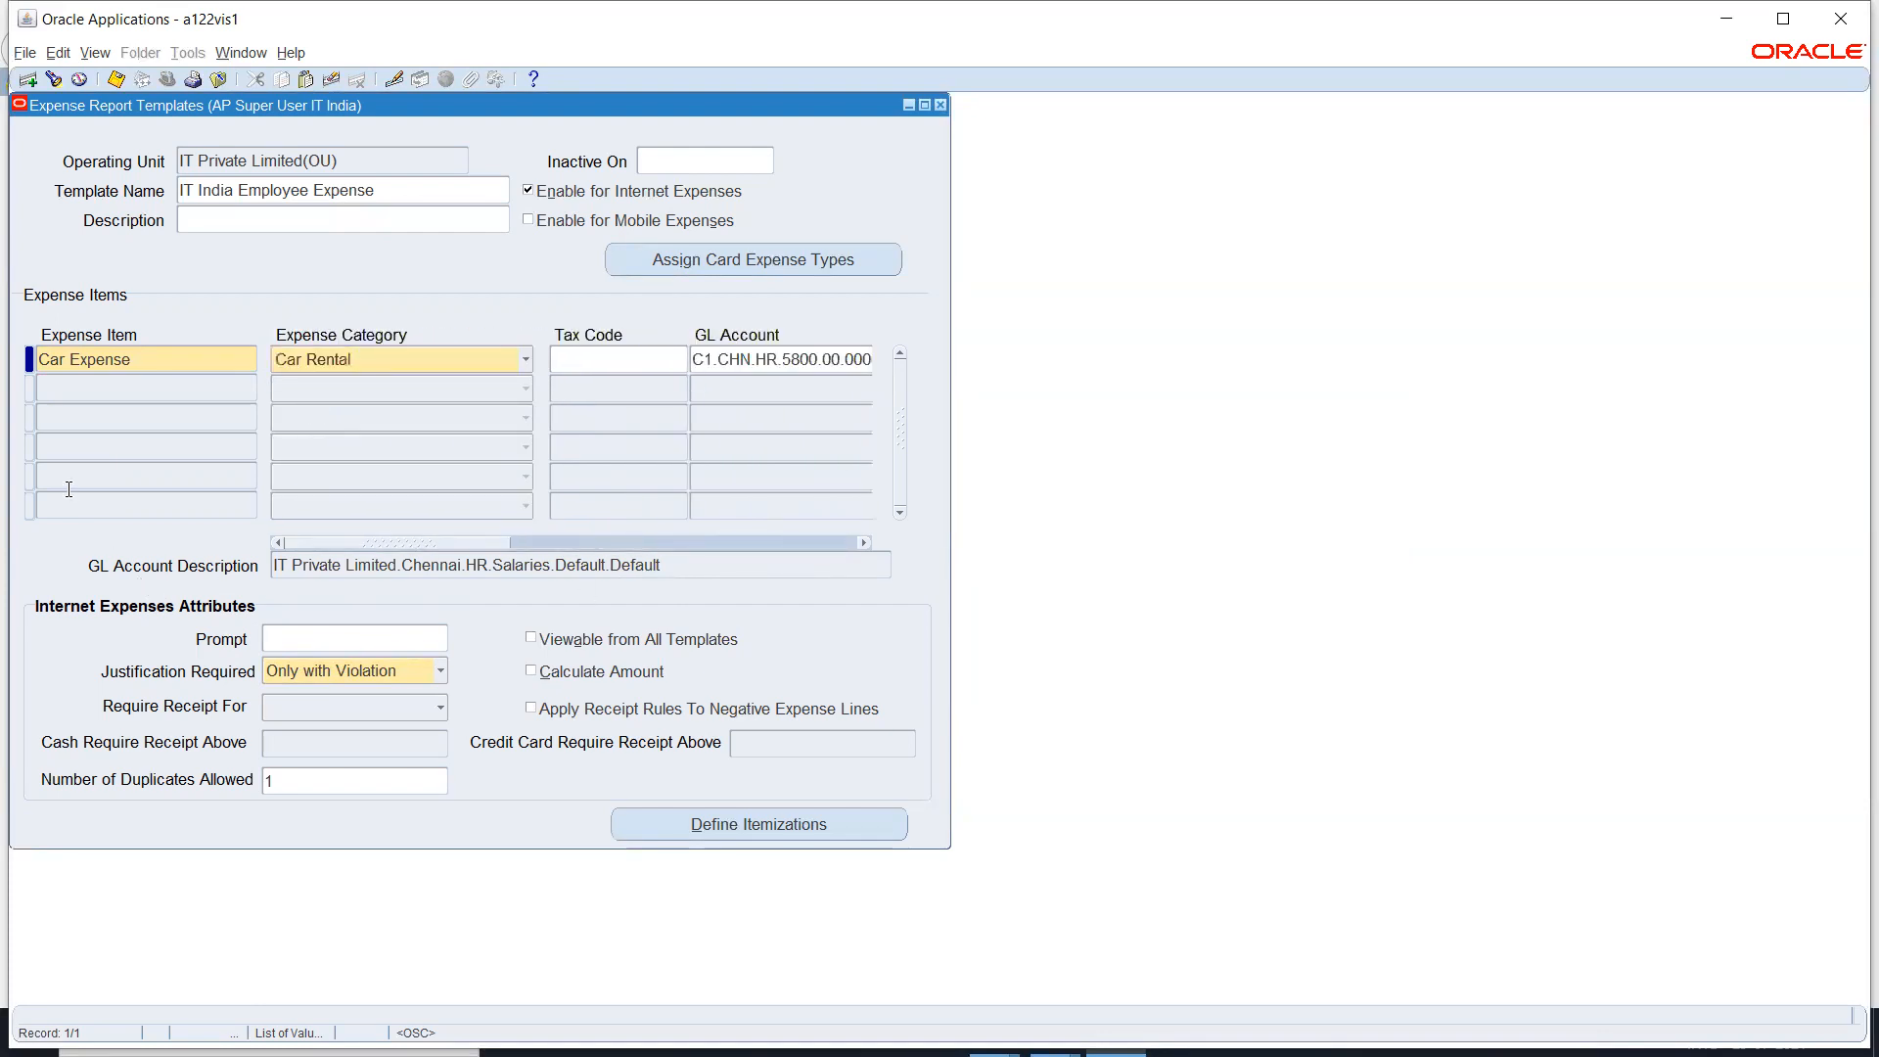
{"action": "left_click", "coordinate": [141, 386]}
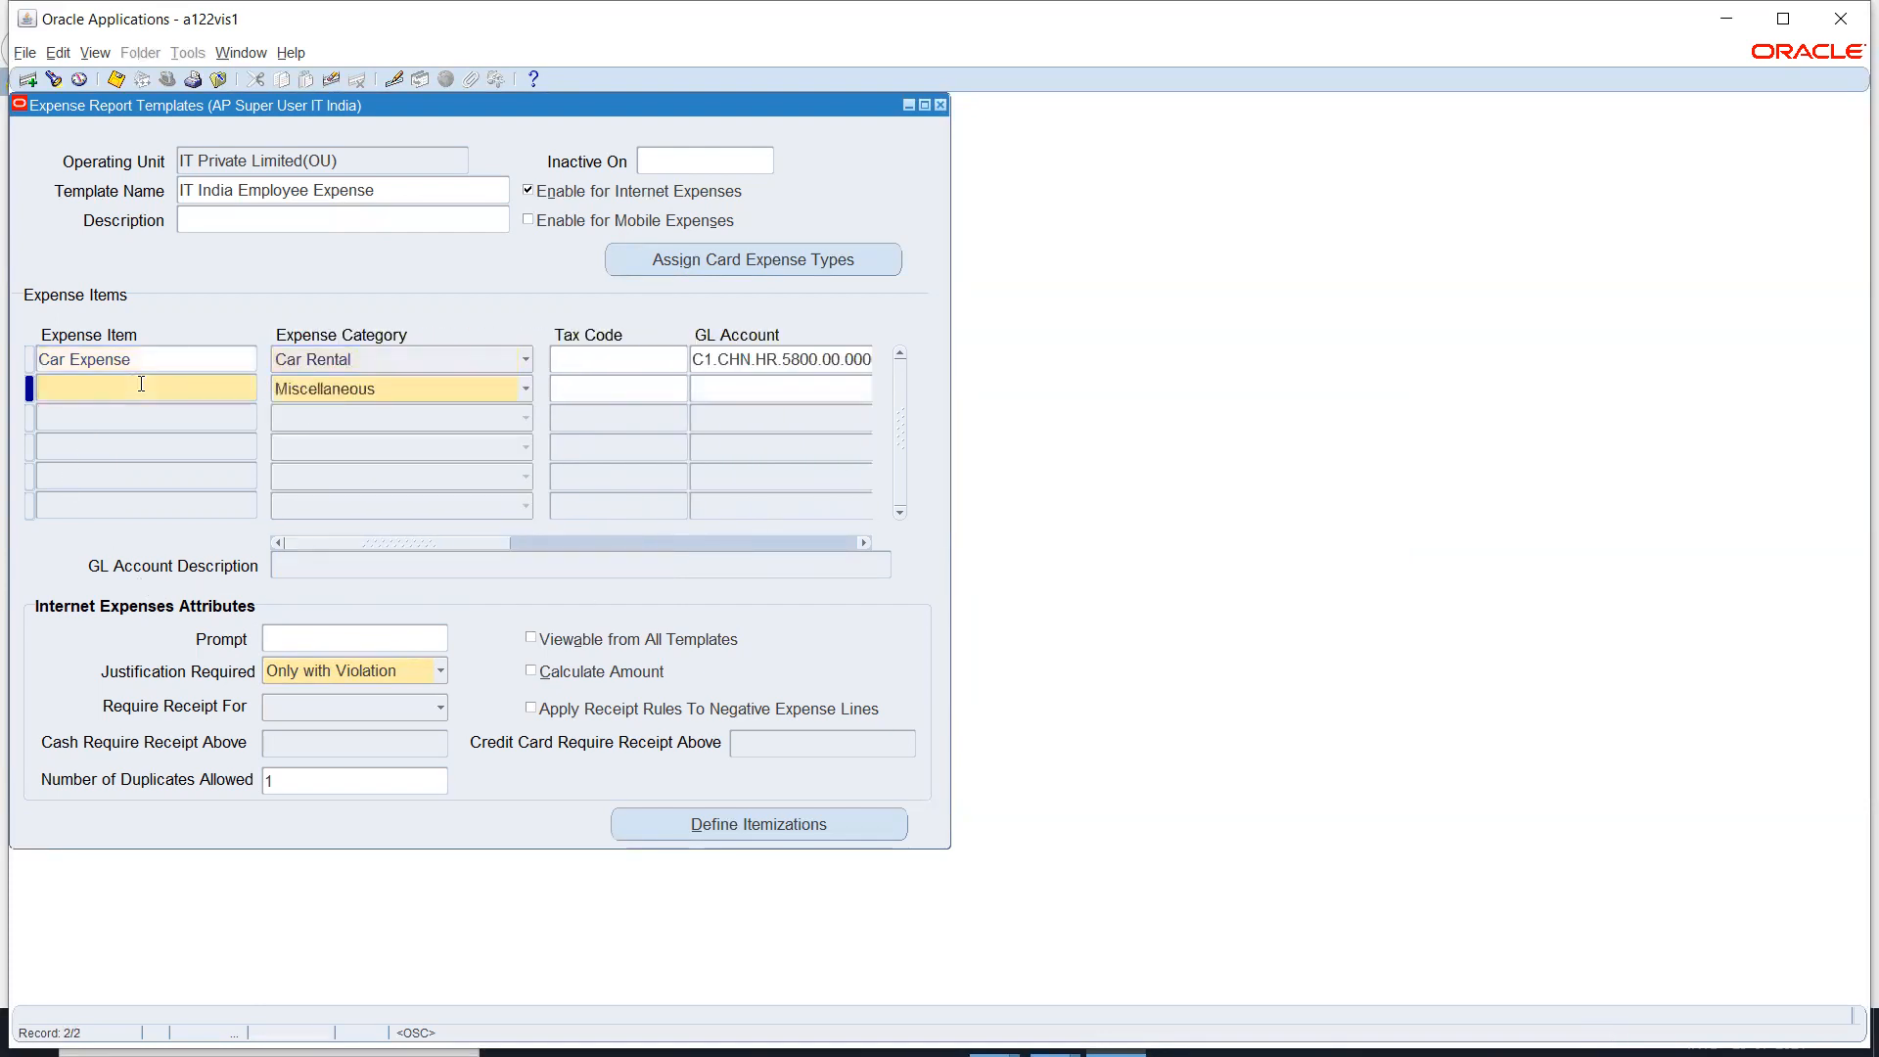
{"action": "type", "text": "Accomodation"}
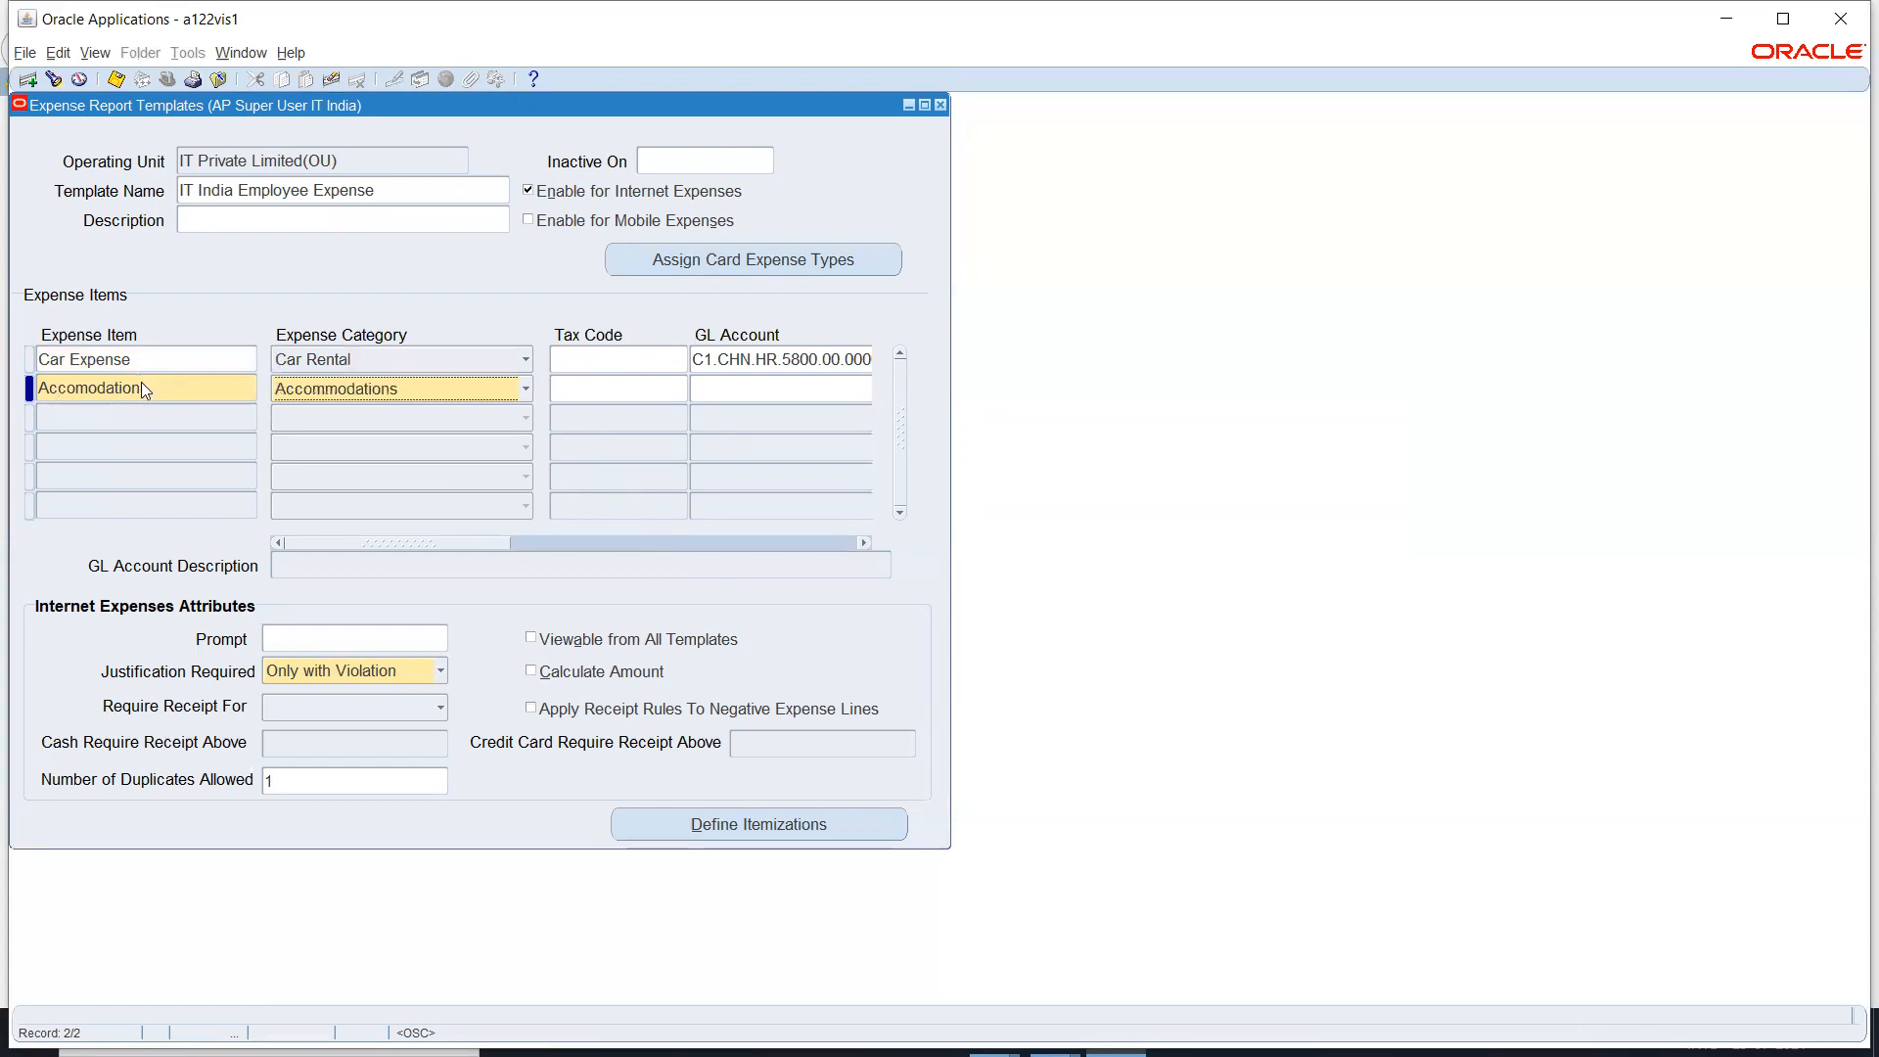
{"action": "double_click", "coordinate": [94, 390]}
{"action": "left_click", "coordinate": [93, 389]}
{"action": "type", "text": "m"}
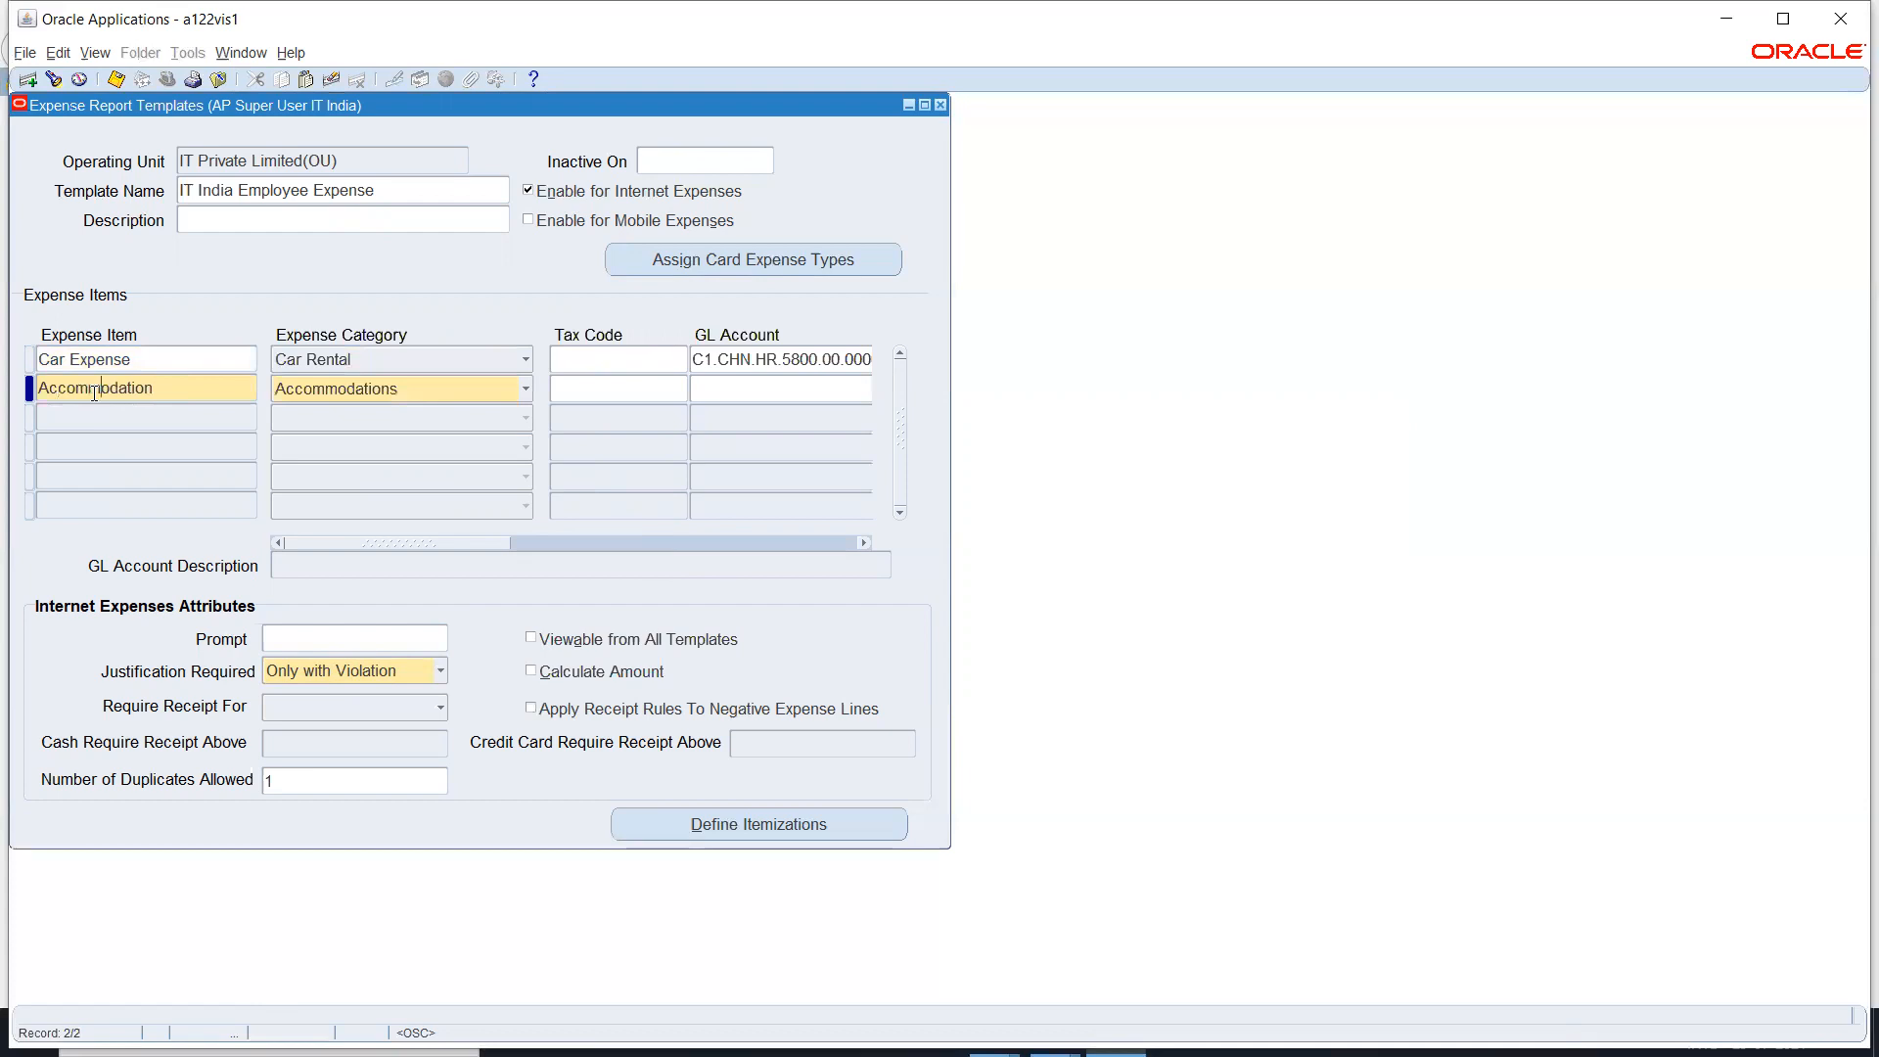
{"action": "key", "text": "Tab"}
Step: Copy GL account C1.CHN.HR.5800.00.0000 from the Car Expense item to the Accommodation item, then save and close the template
{"action": "left_click", "coordinate": [732, 392]}
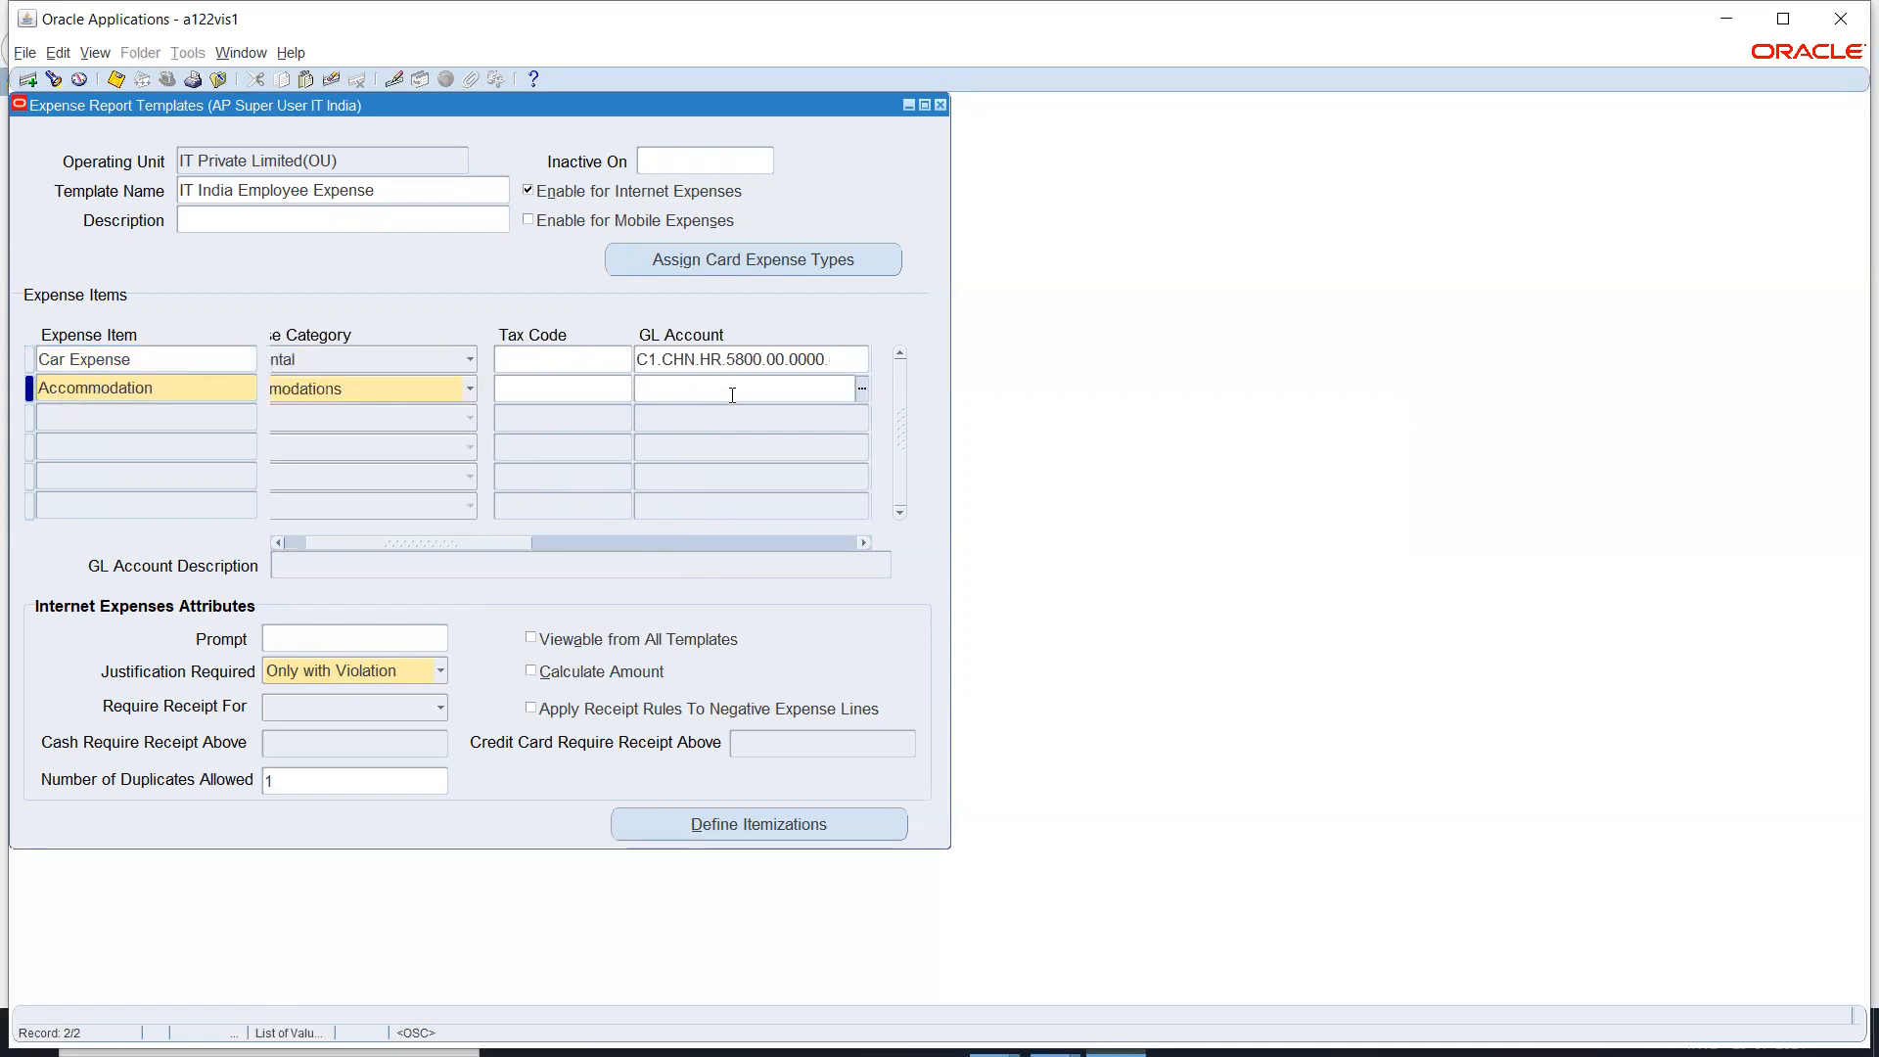
{"action": "key", "text": "shift+F5"}
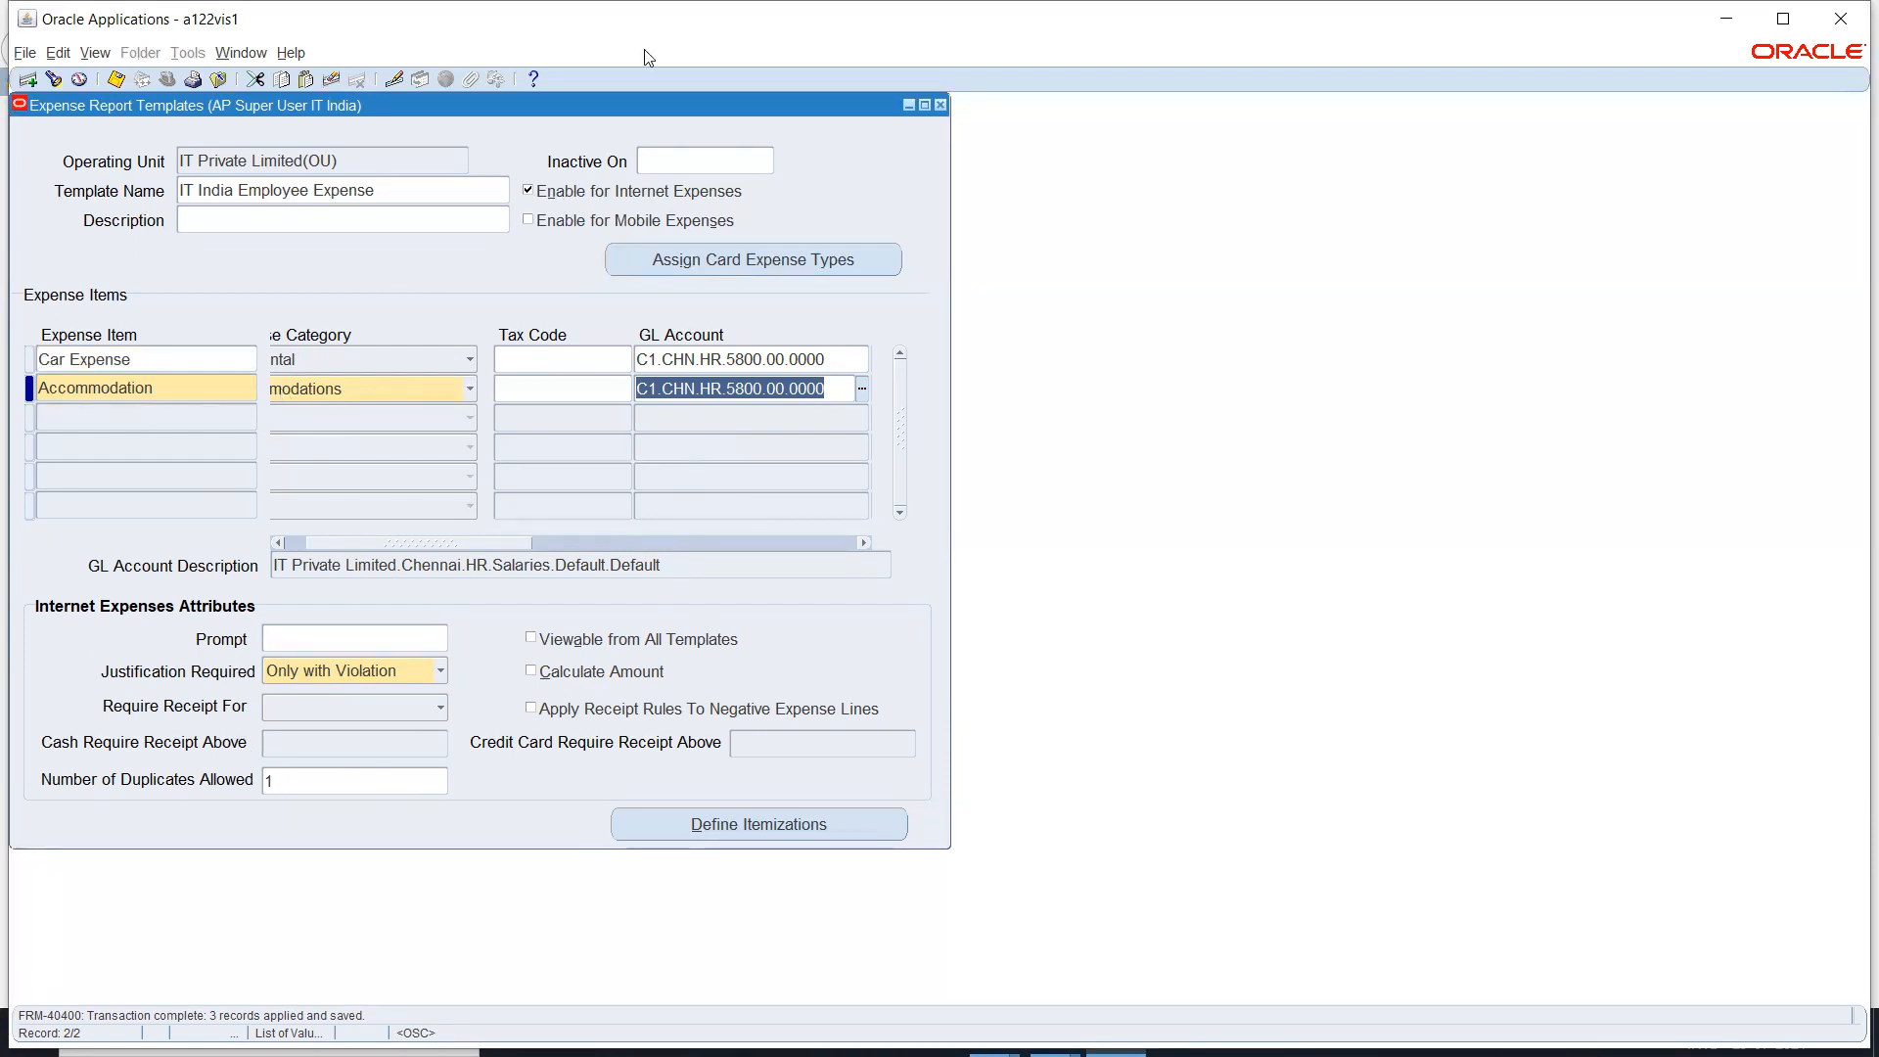
{"action": "left_click", "coordinate": [940, 105]}
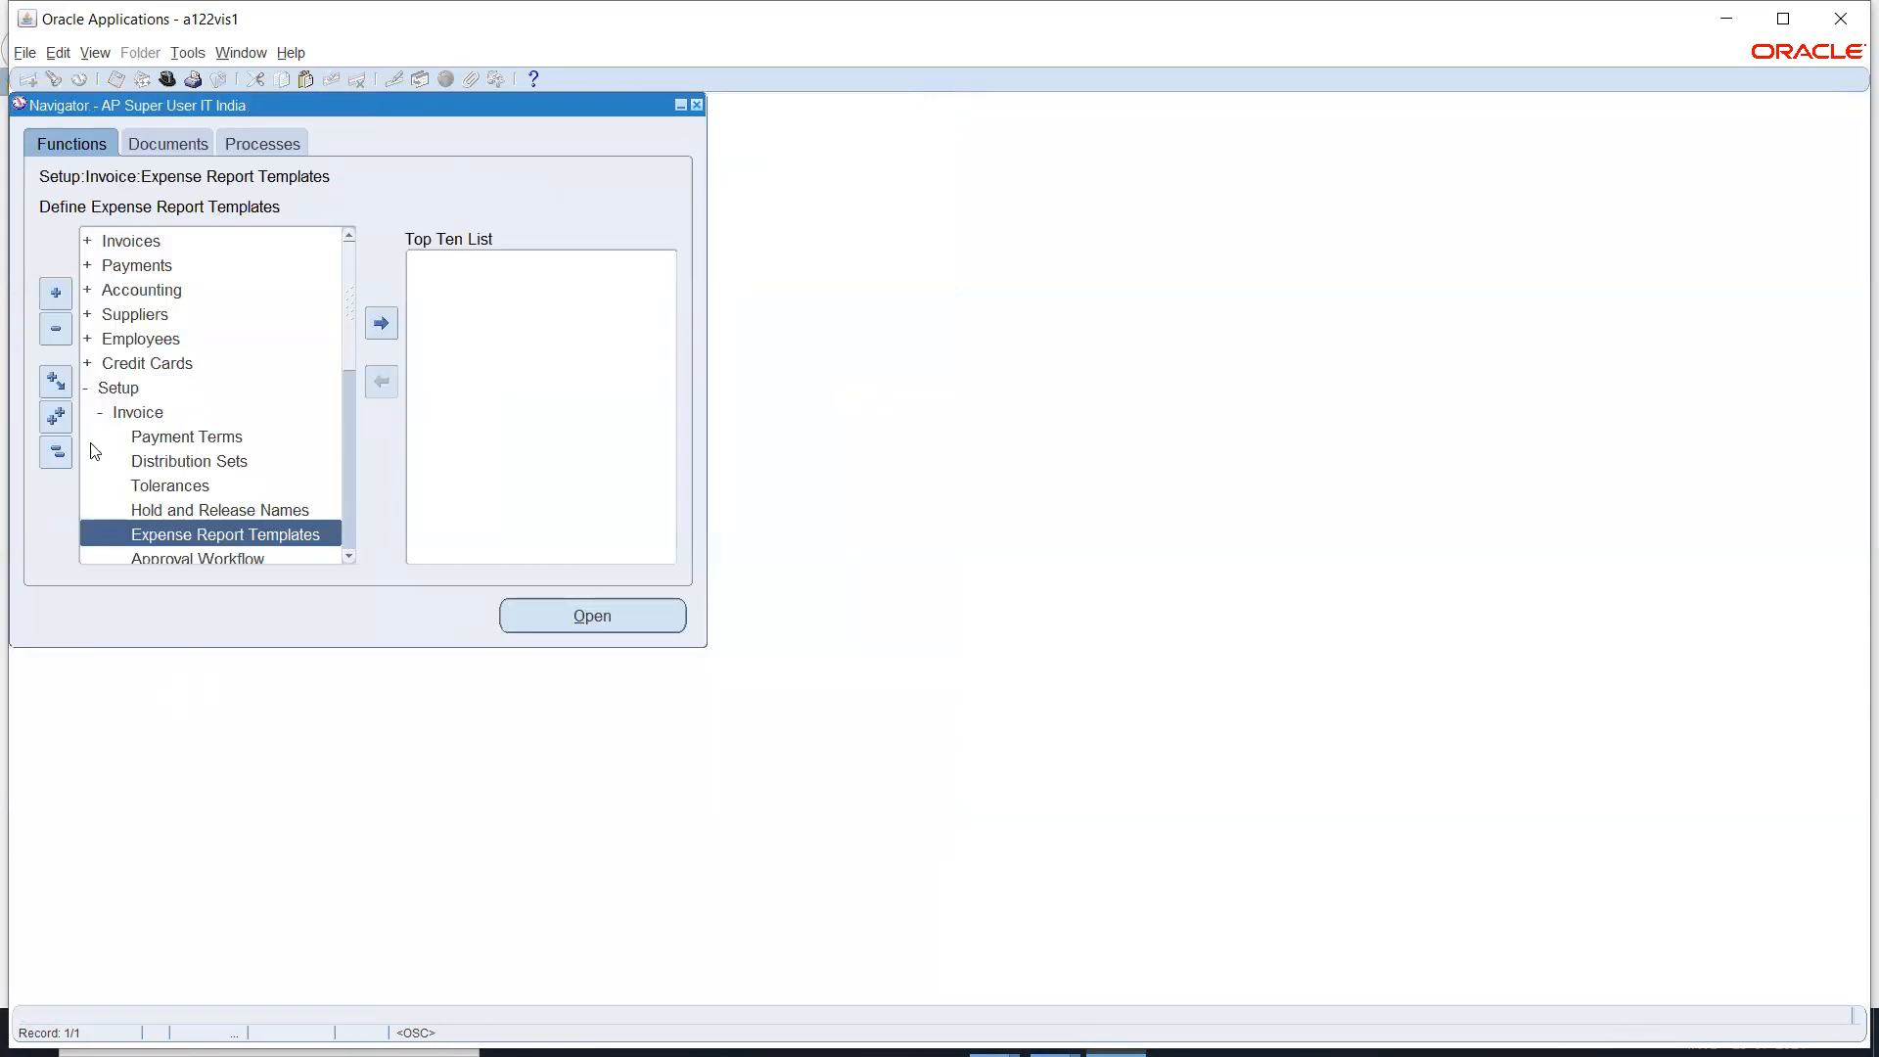
Step: Open the Payables Options form from the setup functions
{"action": "double_click", "coordinate": [128, 413]}
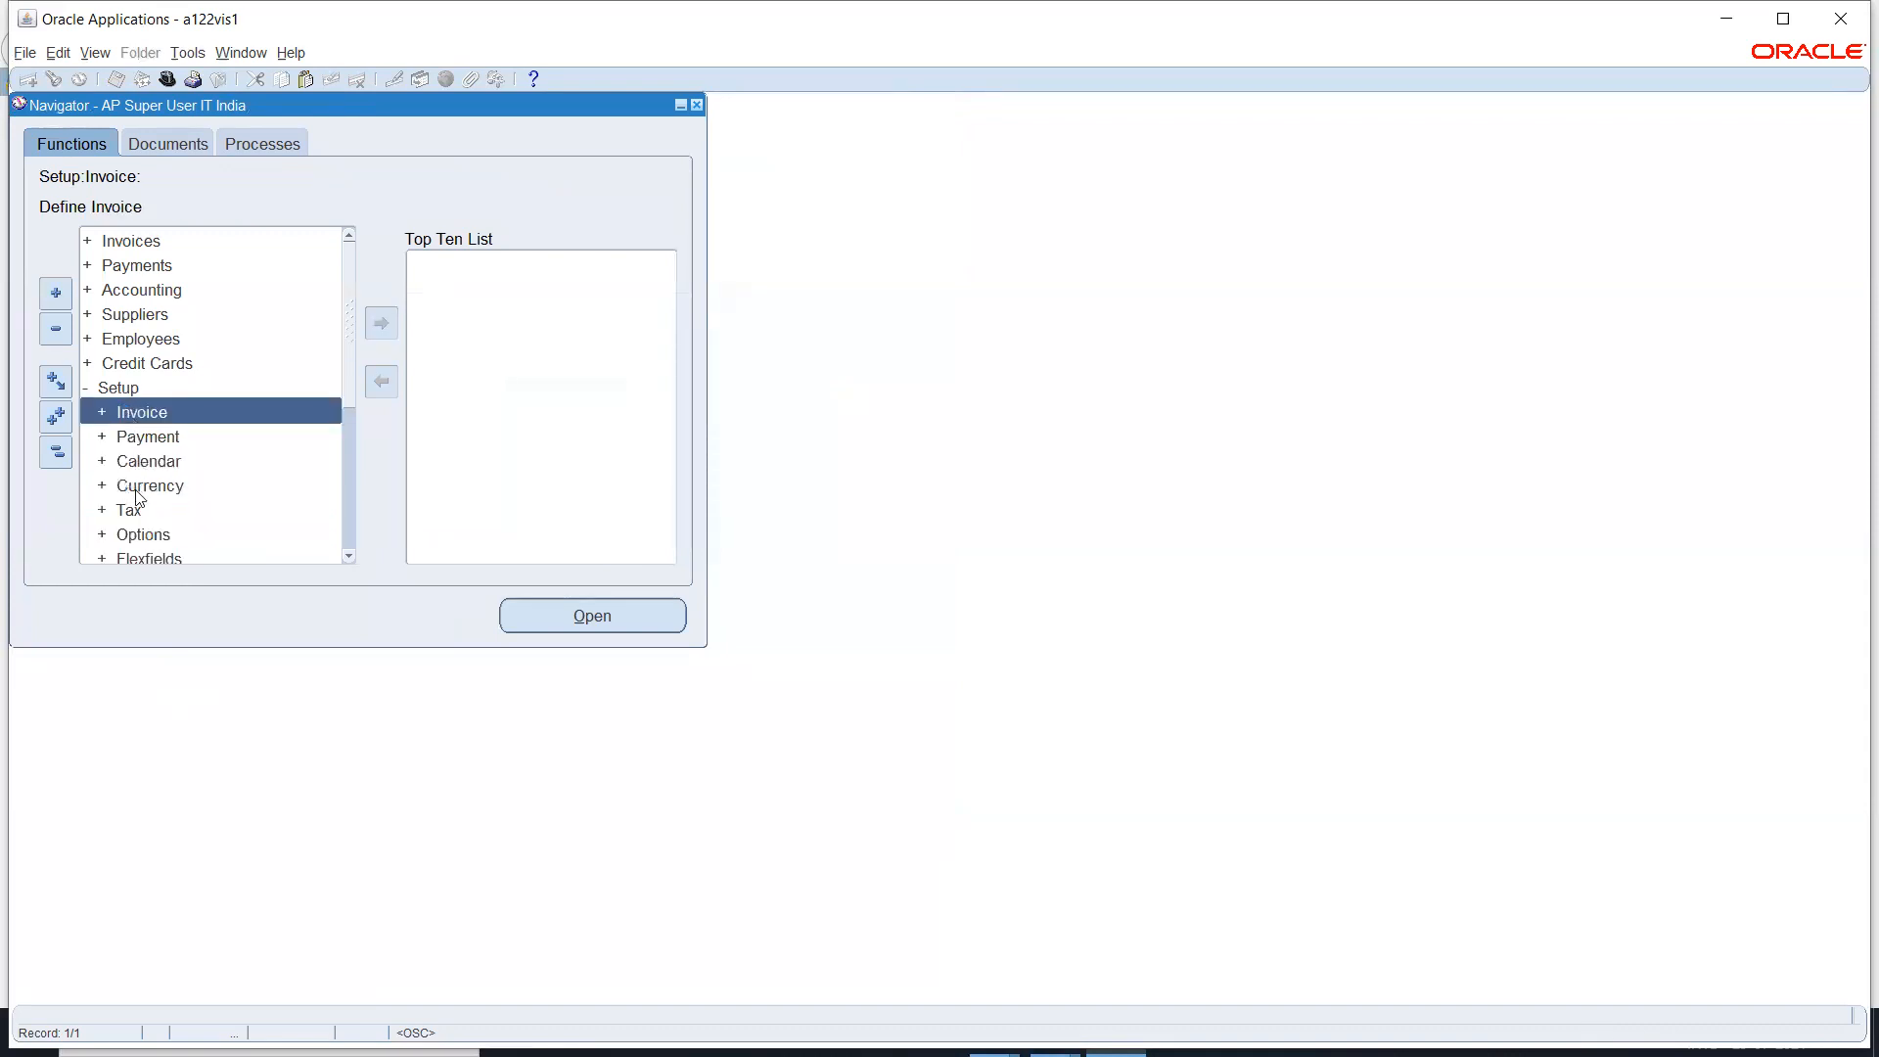
{"action": "double_click", "coordinate": [137, 537]}
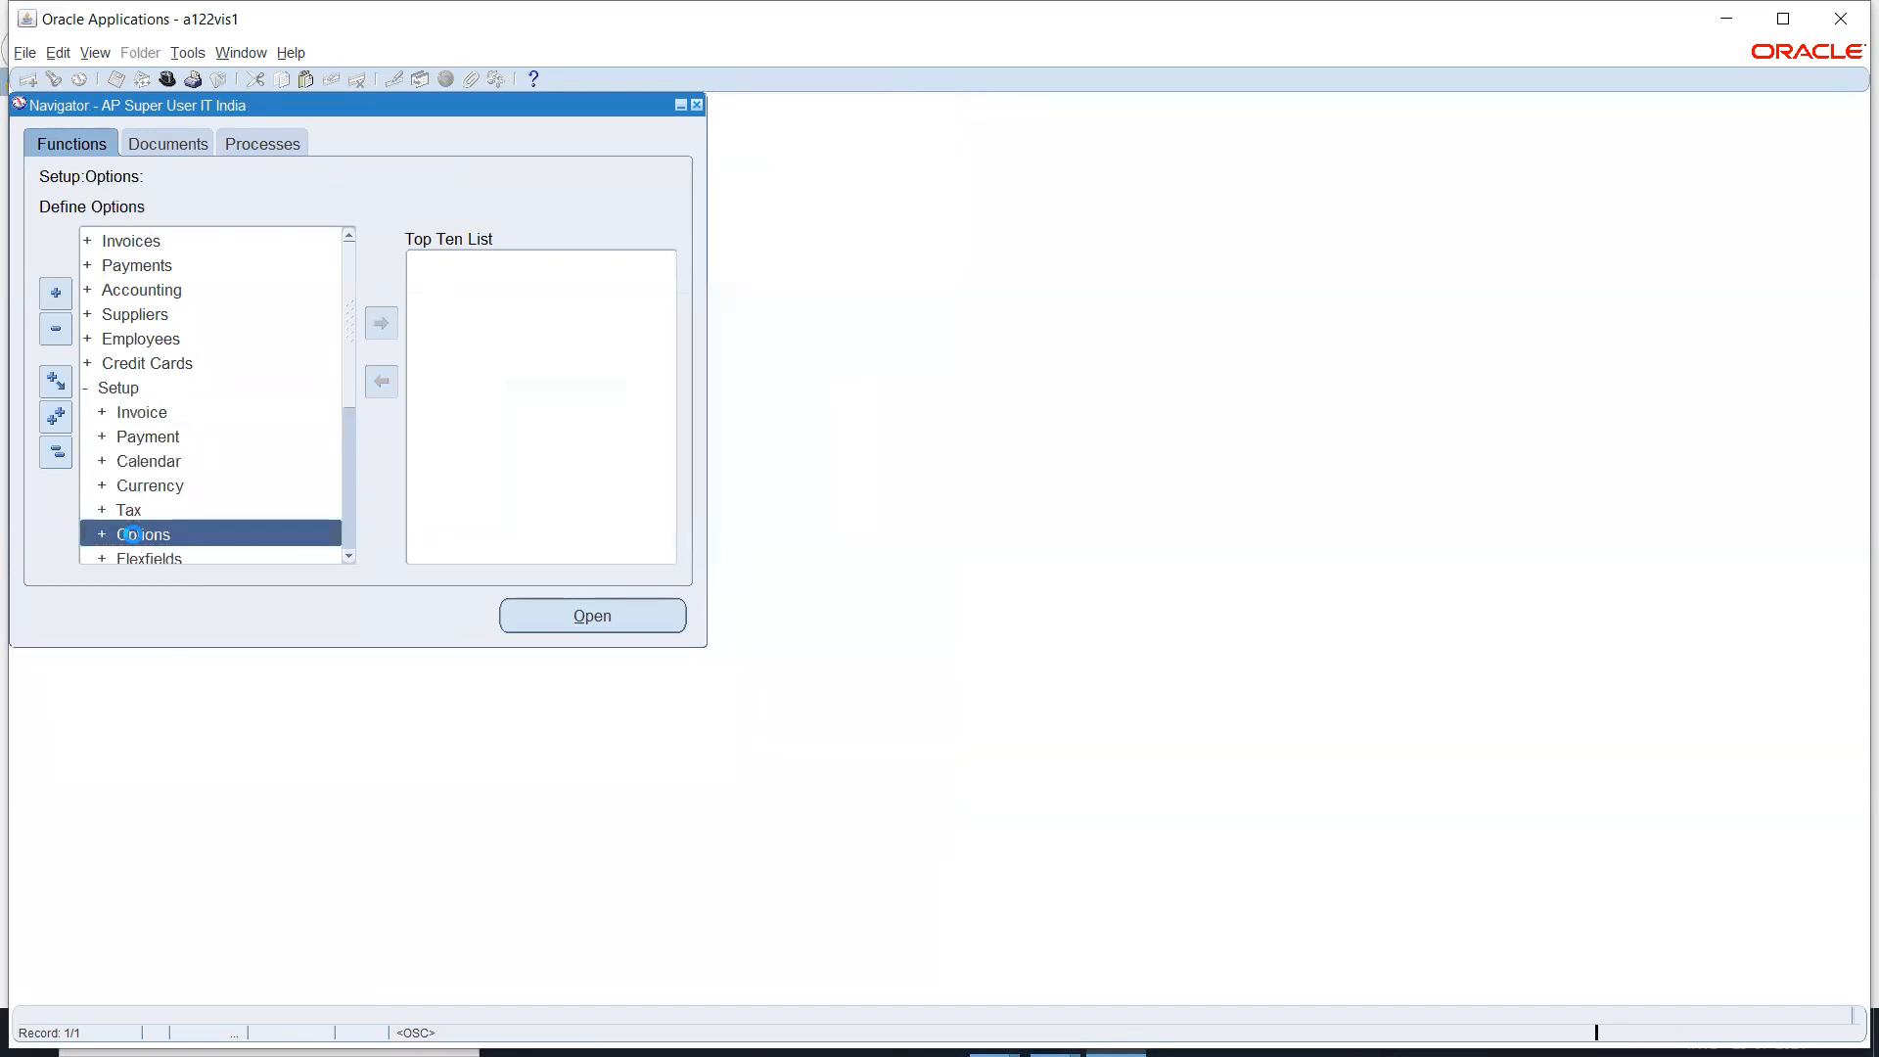
{"action": "left_click", "coordinate": [350, 543]}
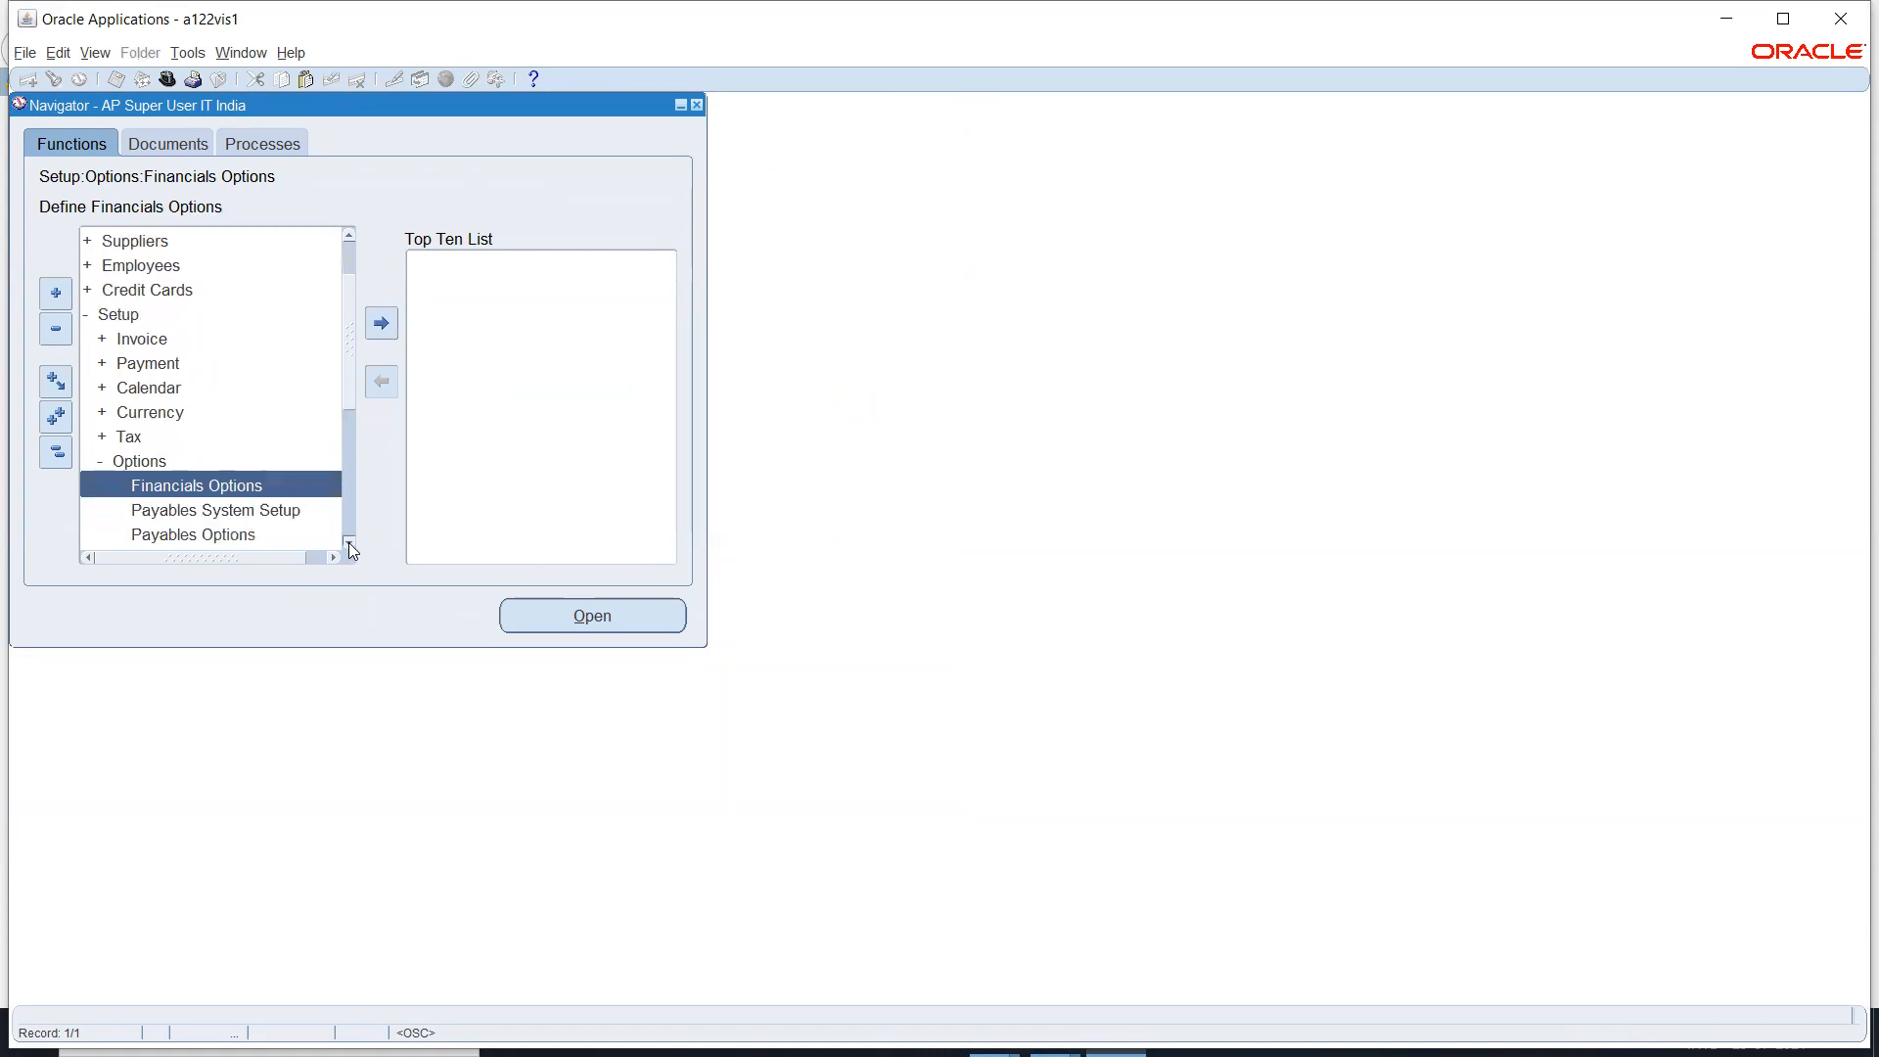
{"action": "double_click", "coordinate": [214, 533]}
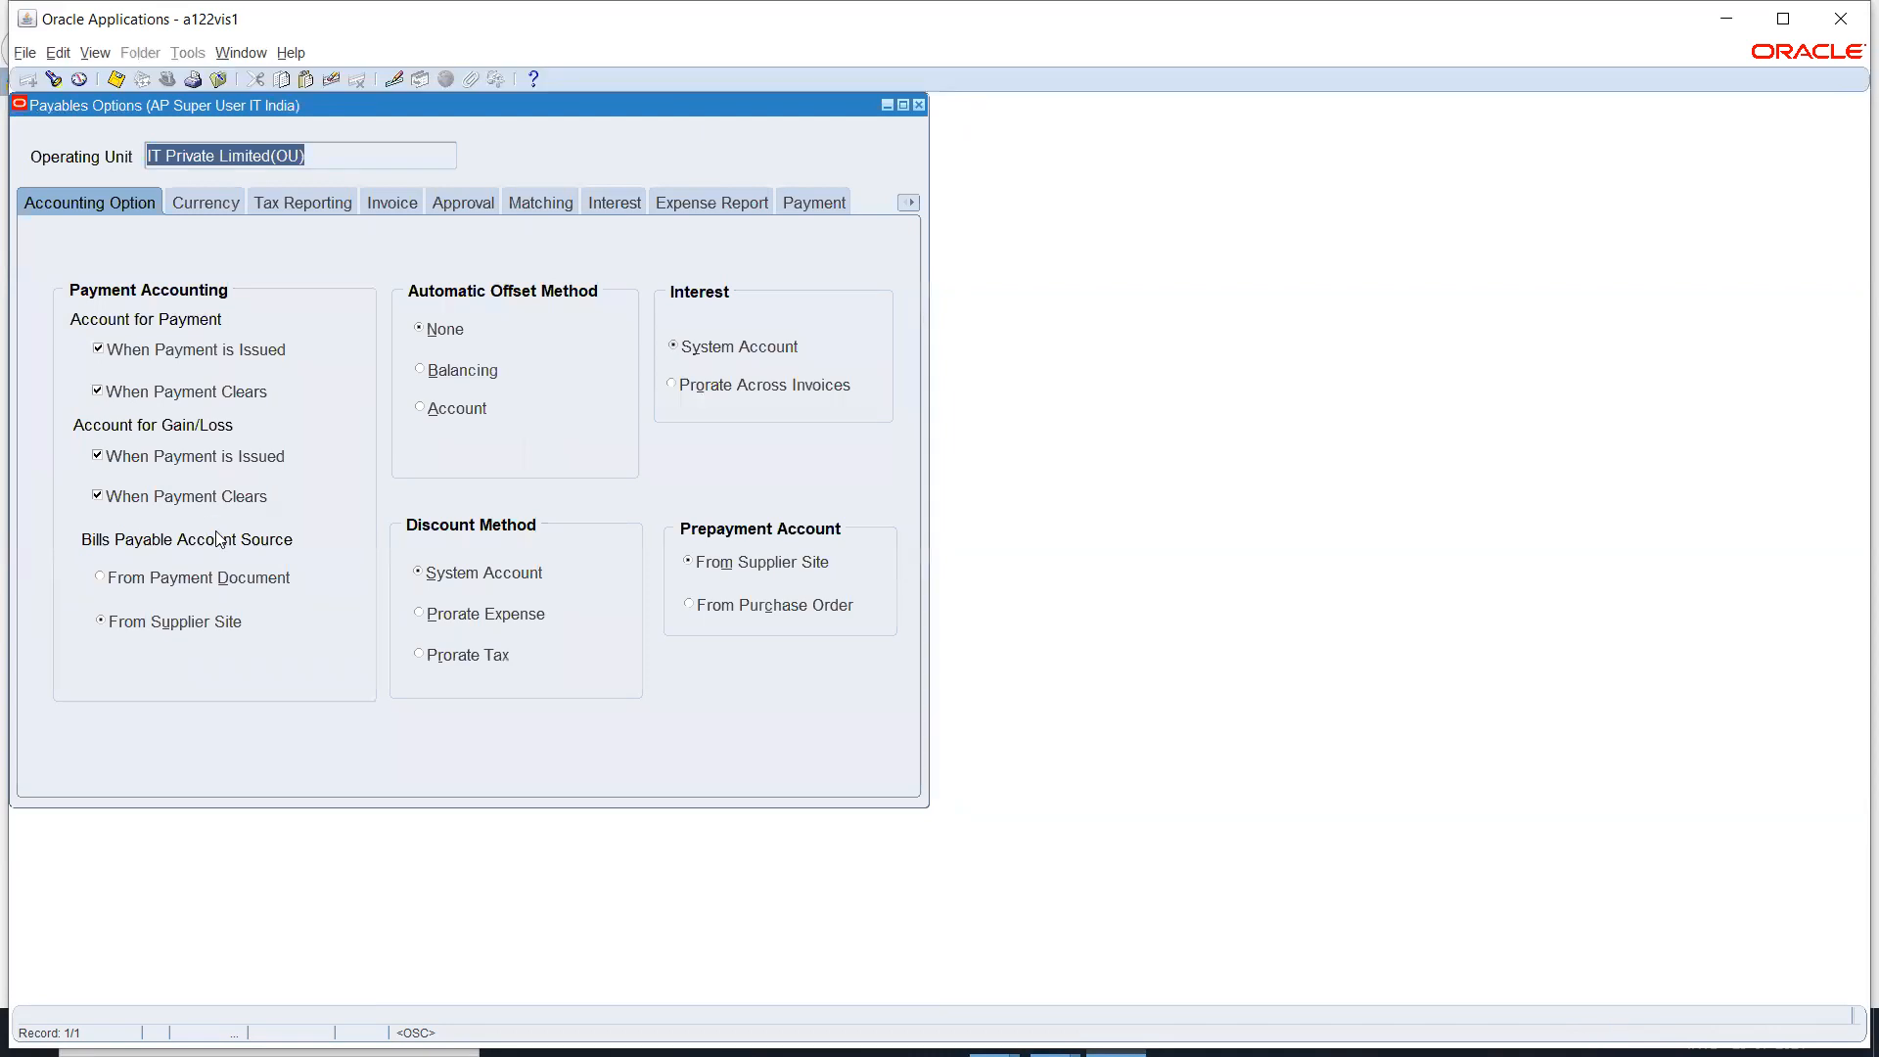
Step: Set the default expense report template to IT India Employee Expense and enable Apply Advances
{"action": "left_click", "coordinate": [699, 207]}
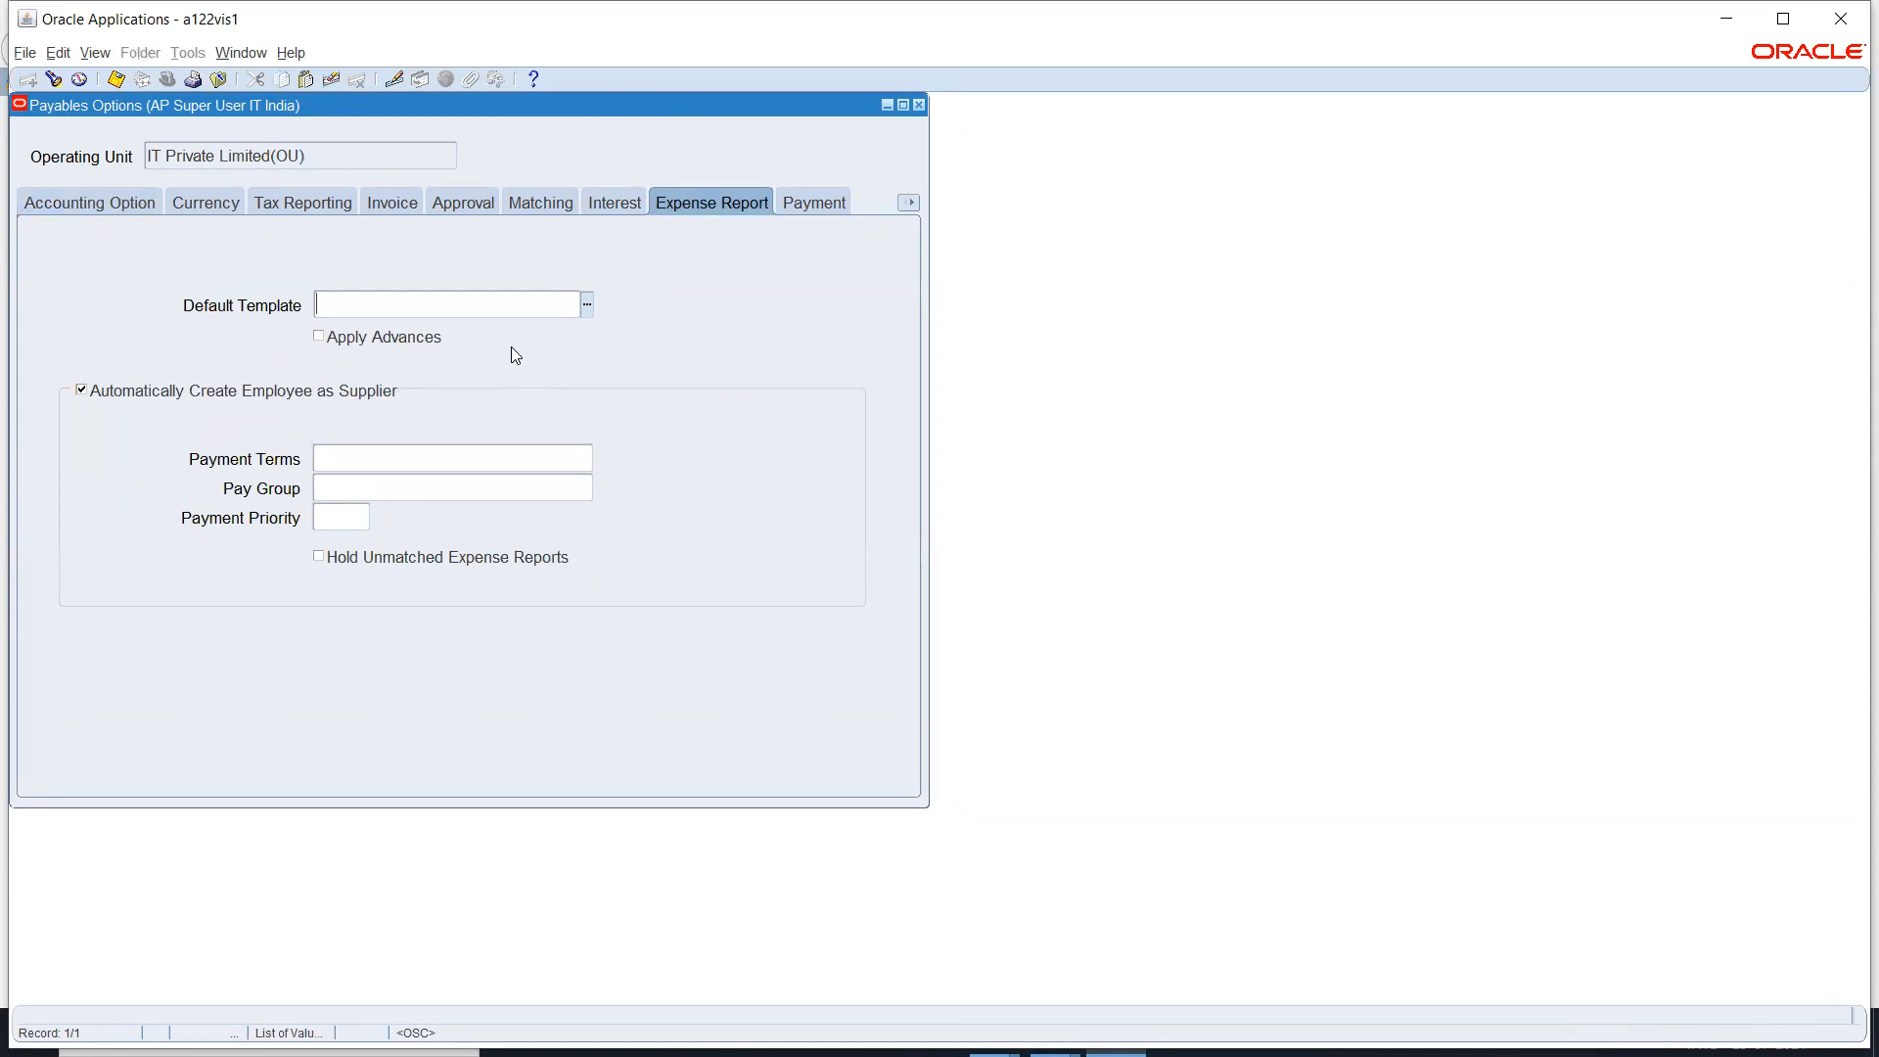
{"action": "type", "text": "IT"}
{"action": "key", "text": "Tab"}
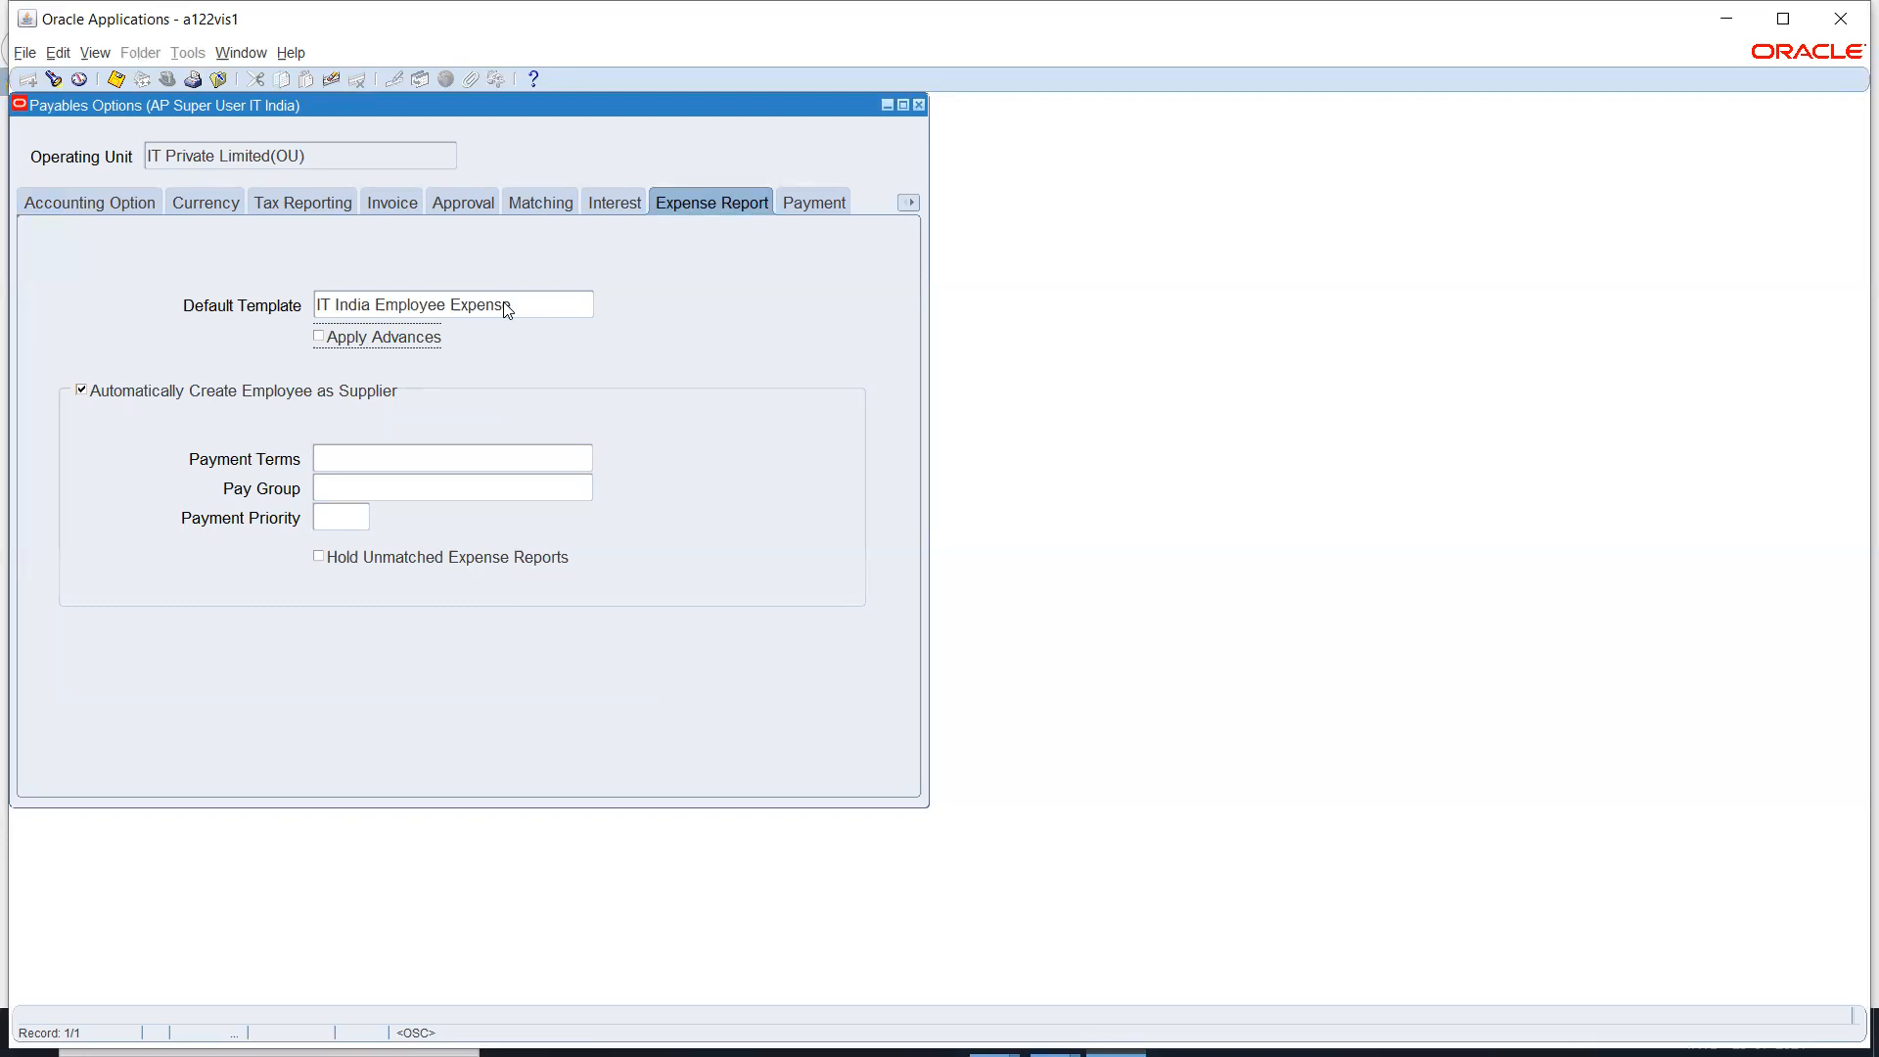
{"action": "left_click", "coordinate": [318, 336]}
Step: Toggle automatic creation of employees as suppliers off and back on, and set the payment terms to Immediate
{"action": "left_click", "coordinate": [80, 390]}
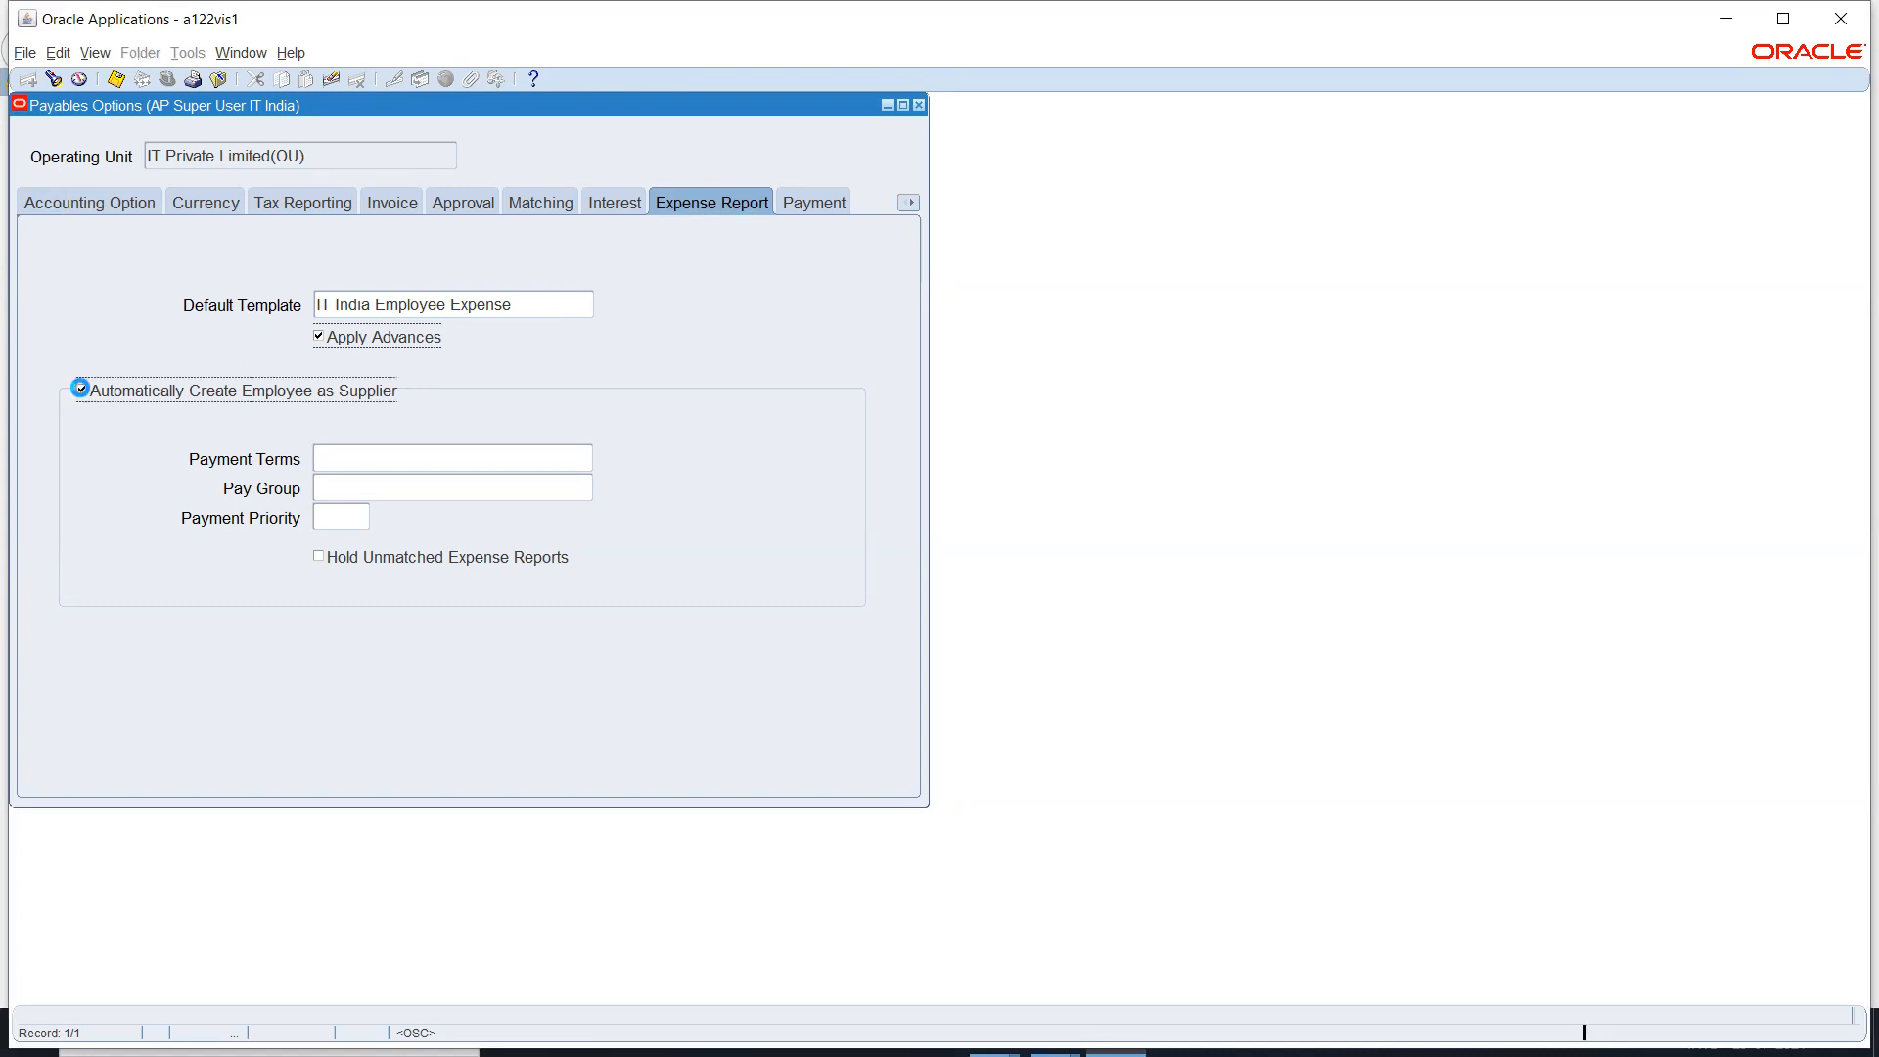
{"action": "left_click", "coordinate": [82, 392]}
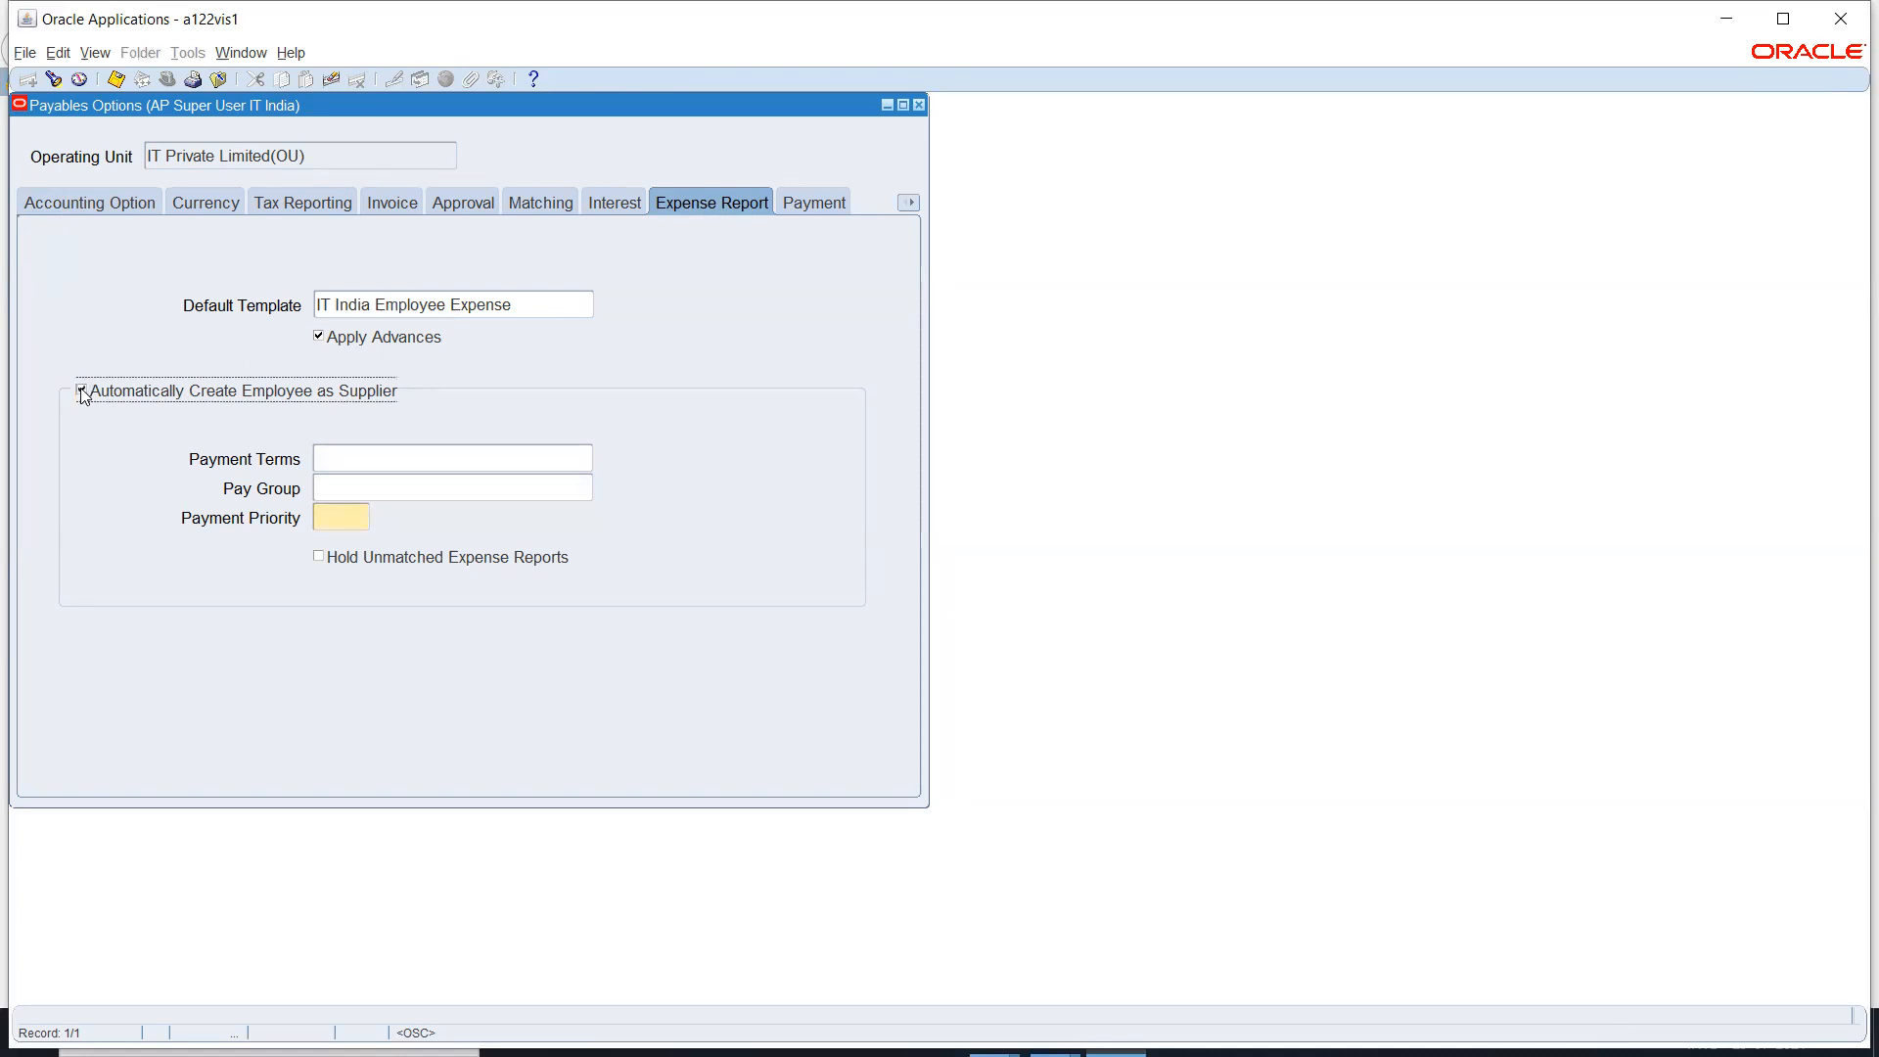
{"action": "left_click", "coordinate": [345, 460]}
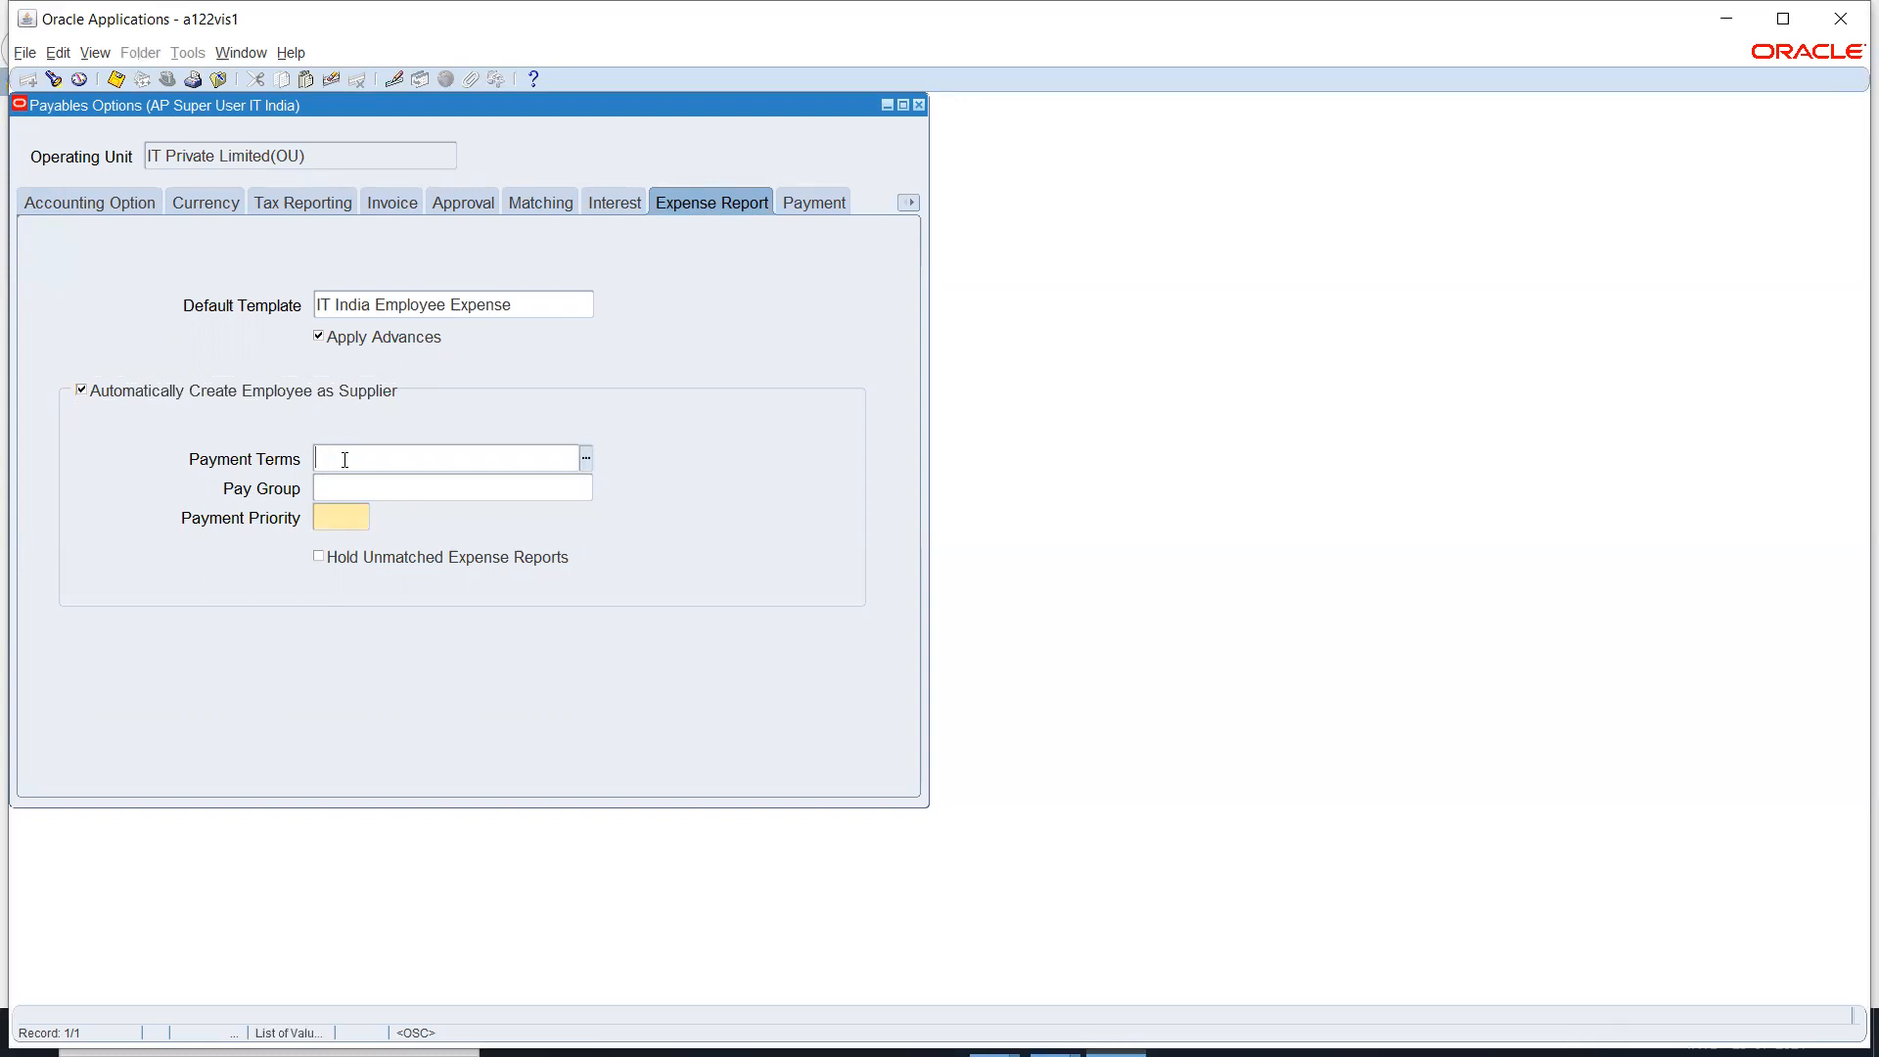
{"action": "type", "text": "Immediate"}
{"action": "key", "text": "Tab"}
Step: Set the pay group to Standard and the payment priority to 99, then save and close the Payables Options
{"action": "key", "text": "ctrl+l"}
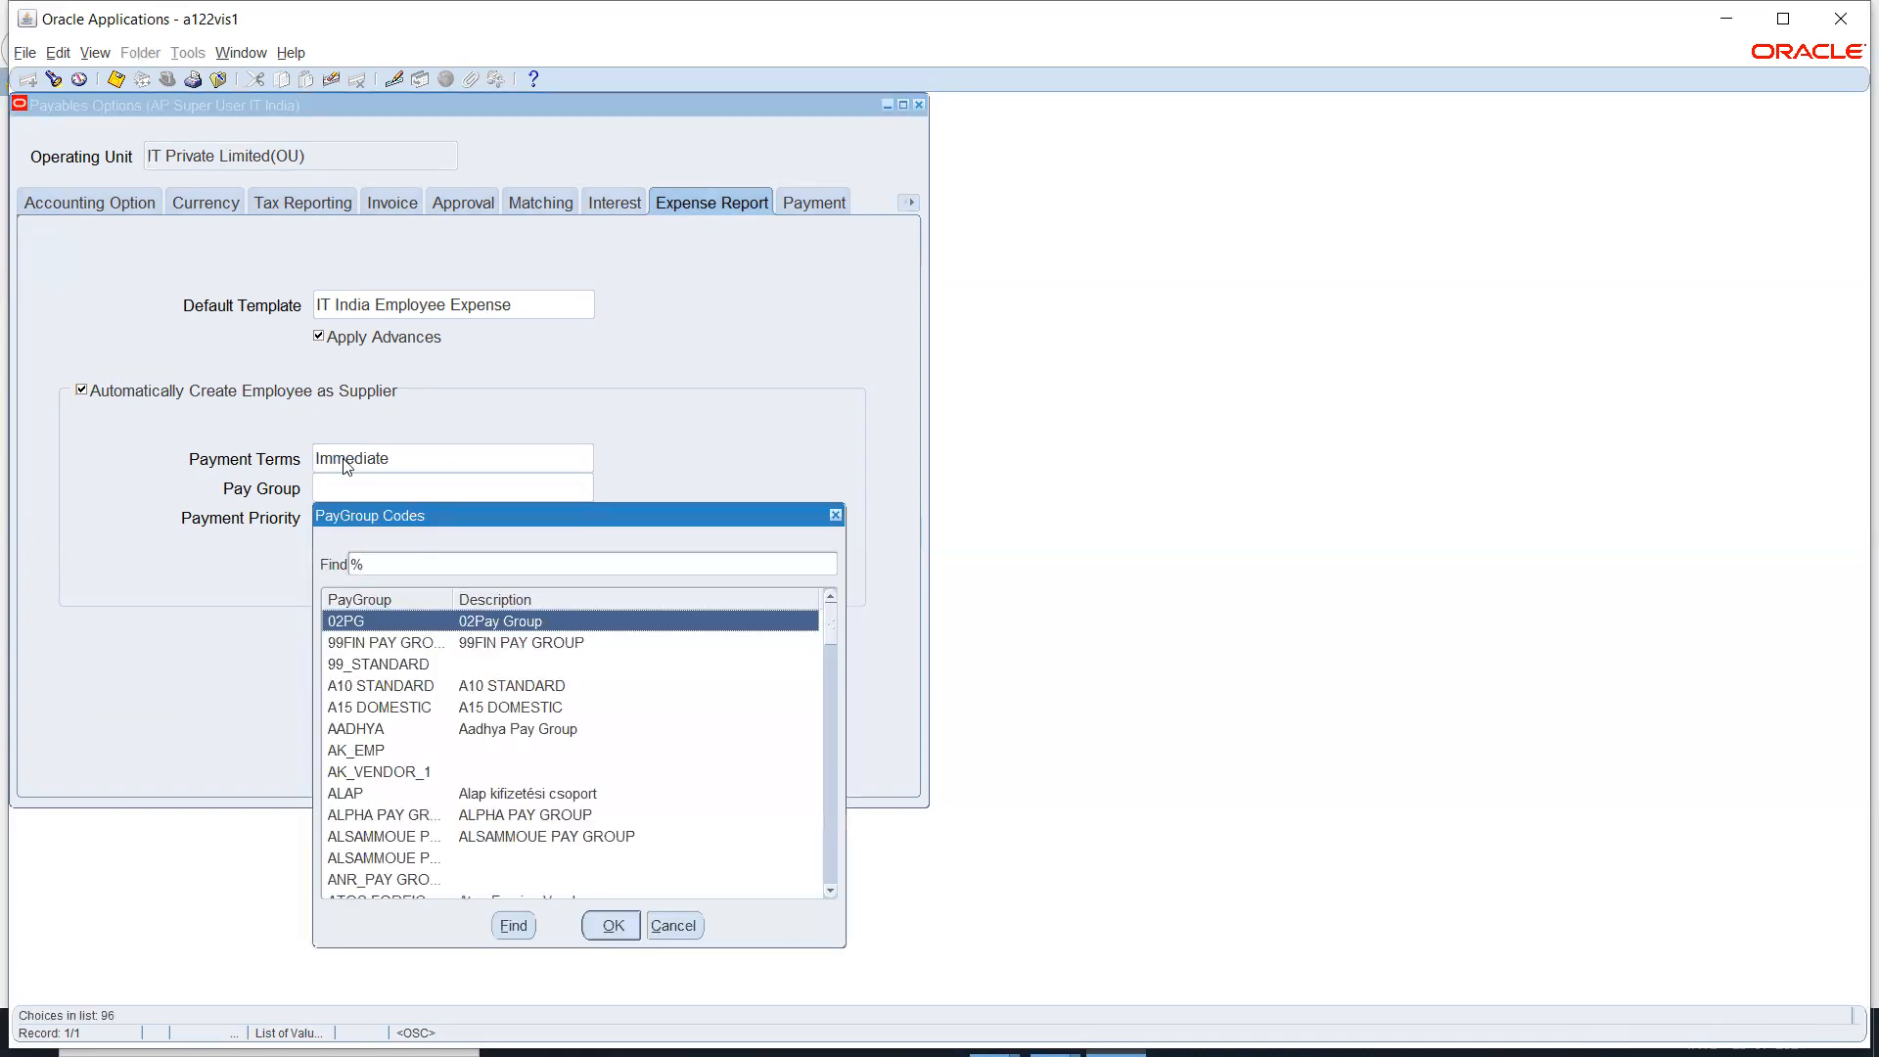
{"action": "key", "text": "Down"}
{"action": "key", "text": "Down"}
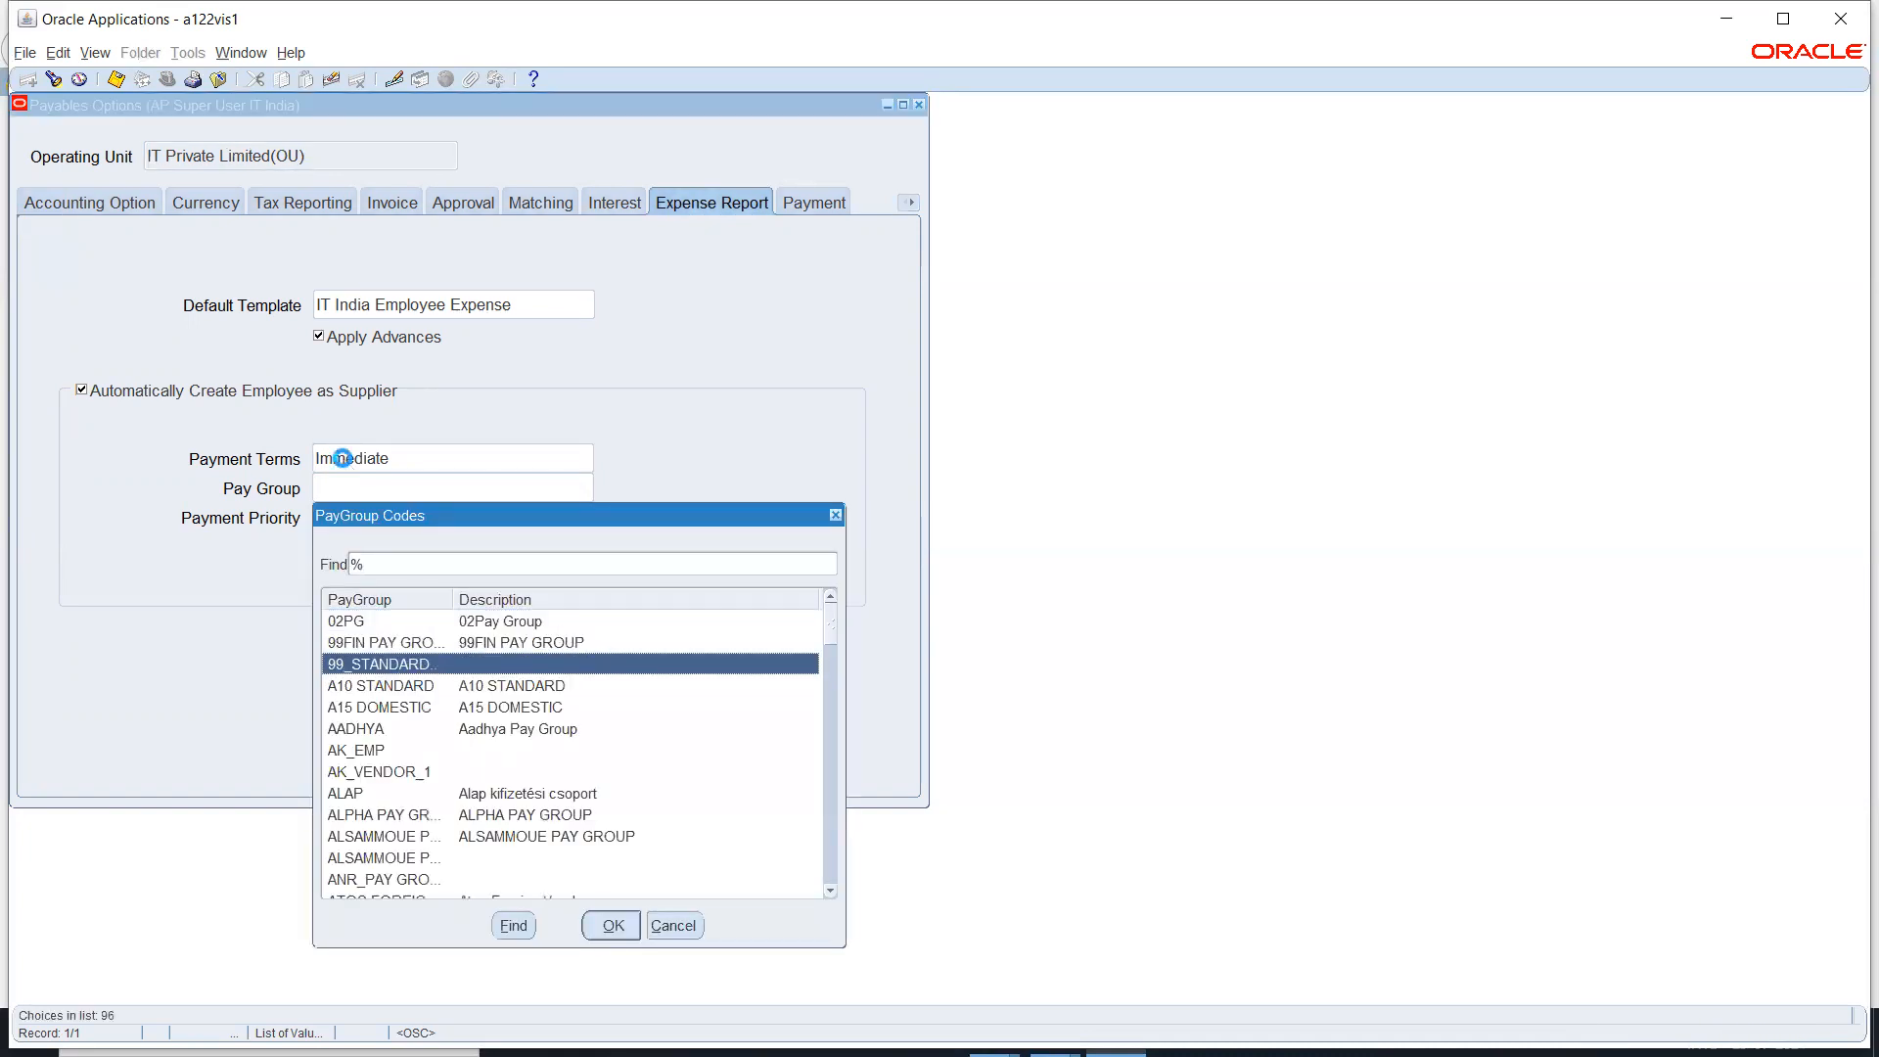
{"action": "key", "text": "Return"}
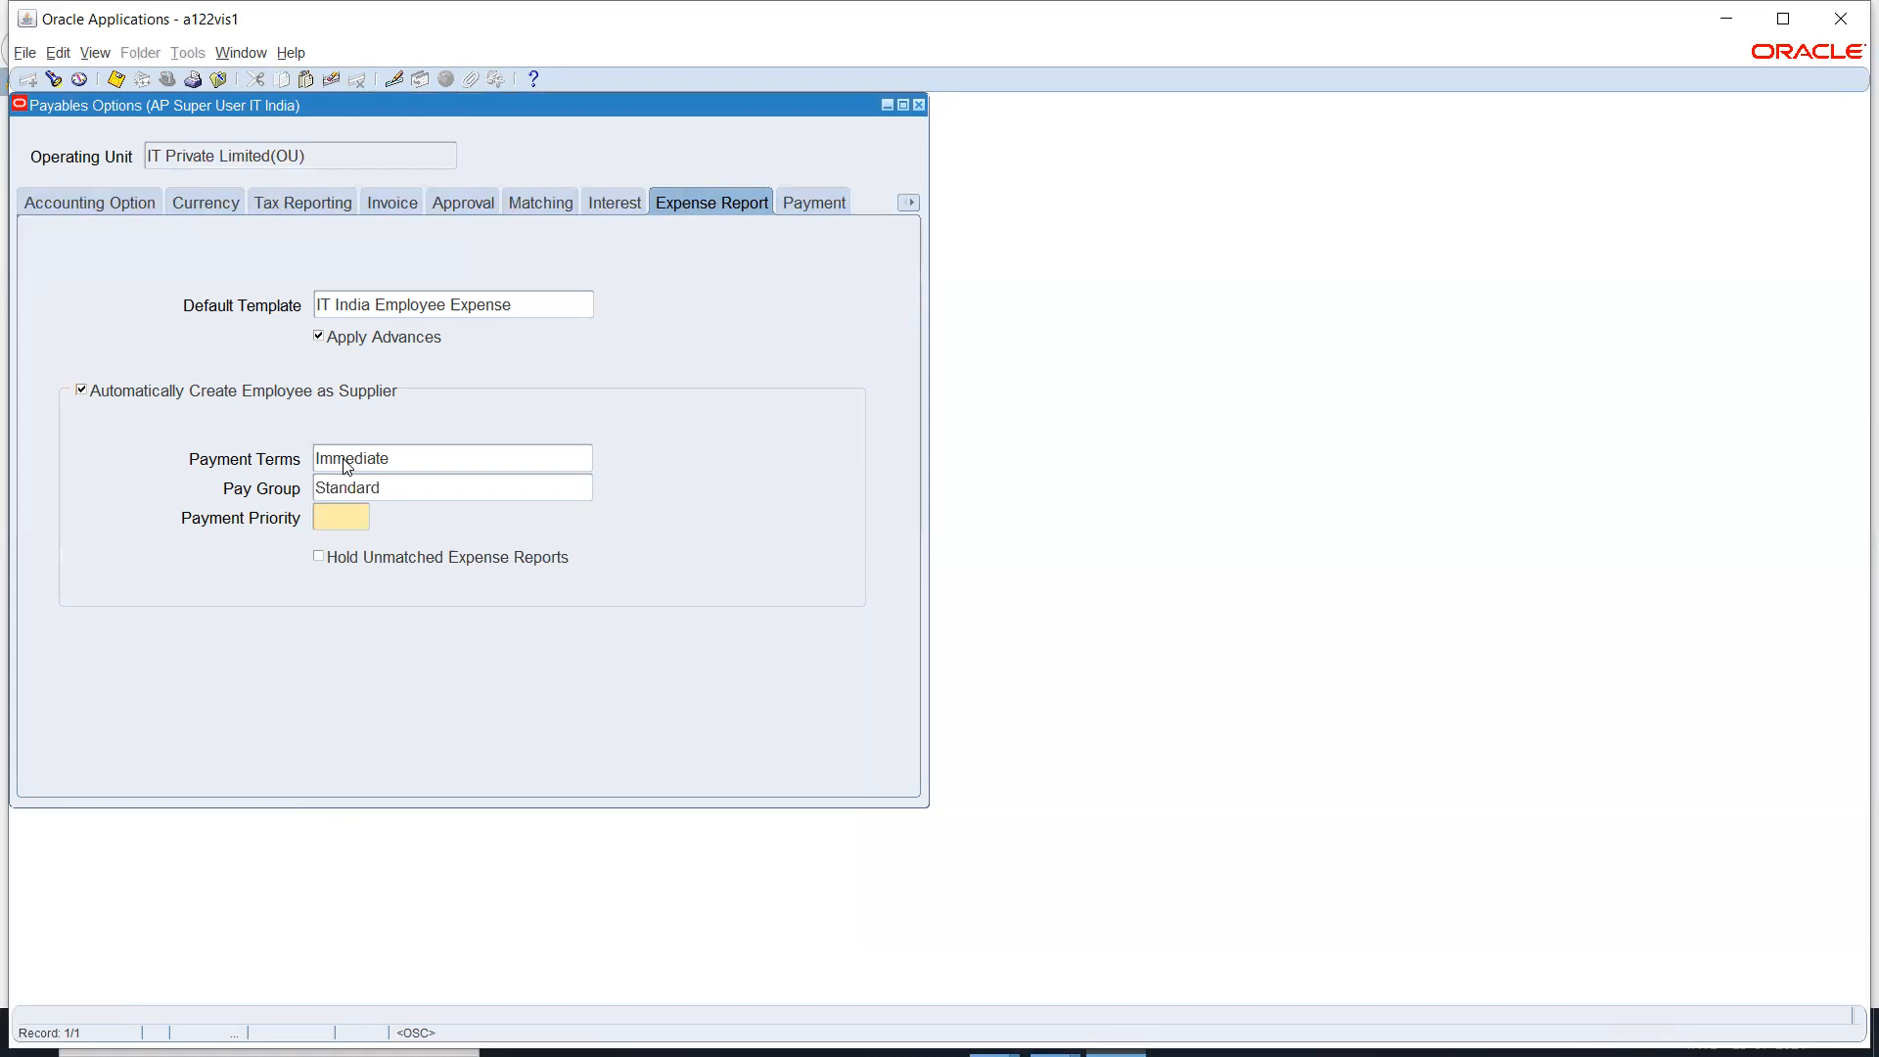
{"action": "type", "text": "99"}
{"action": "key", "text": "Tab"}
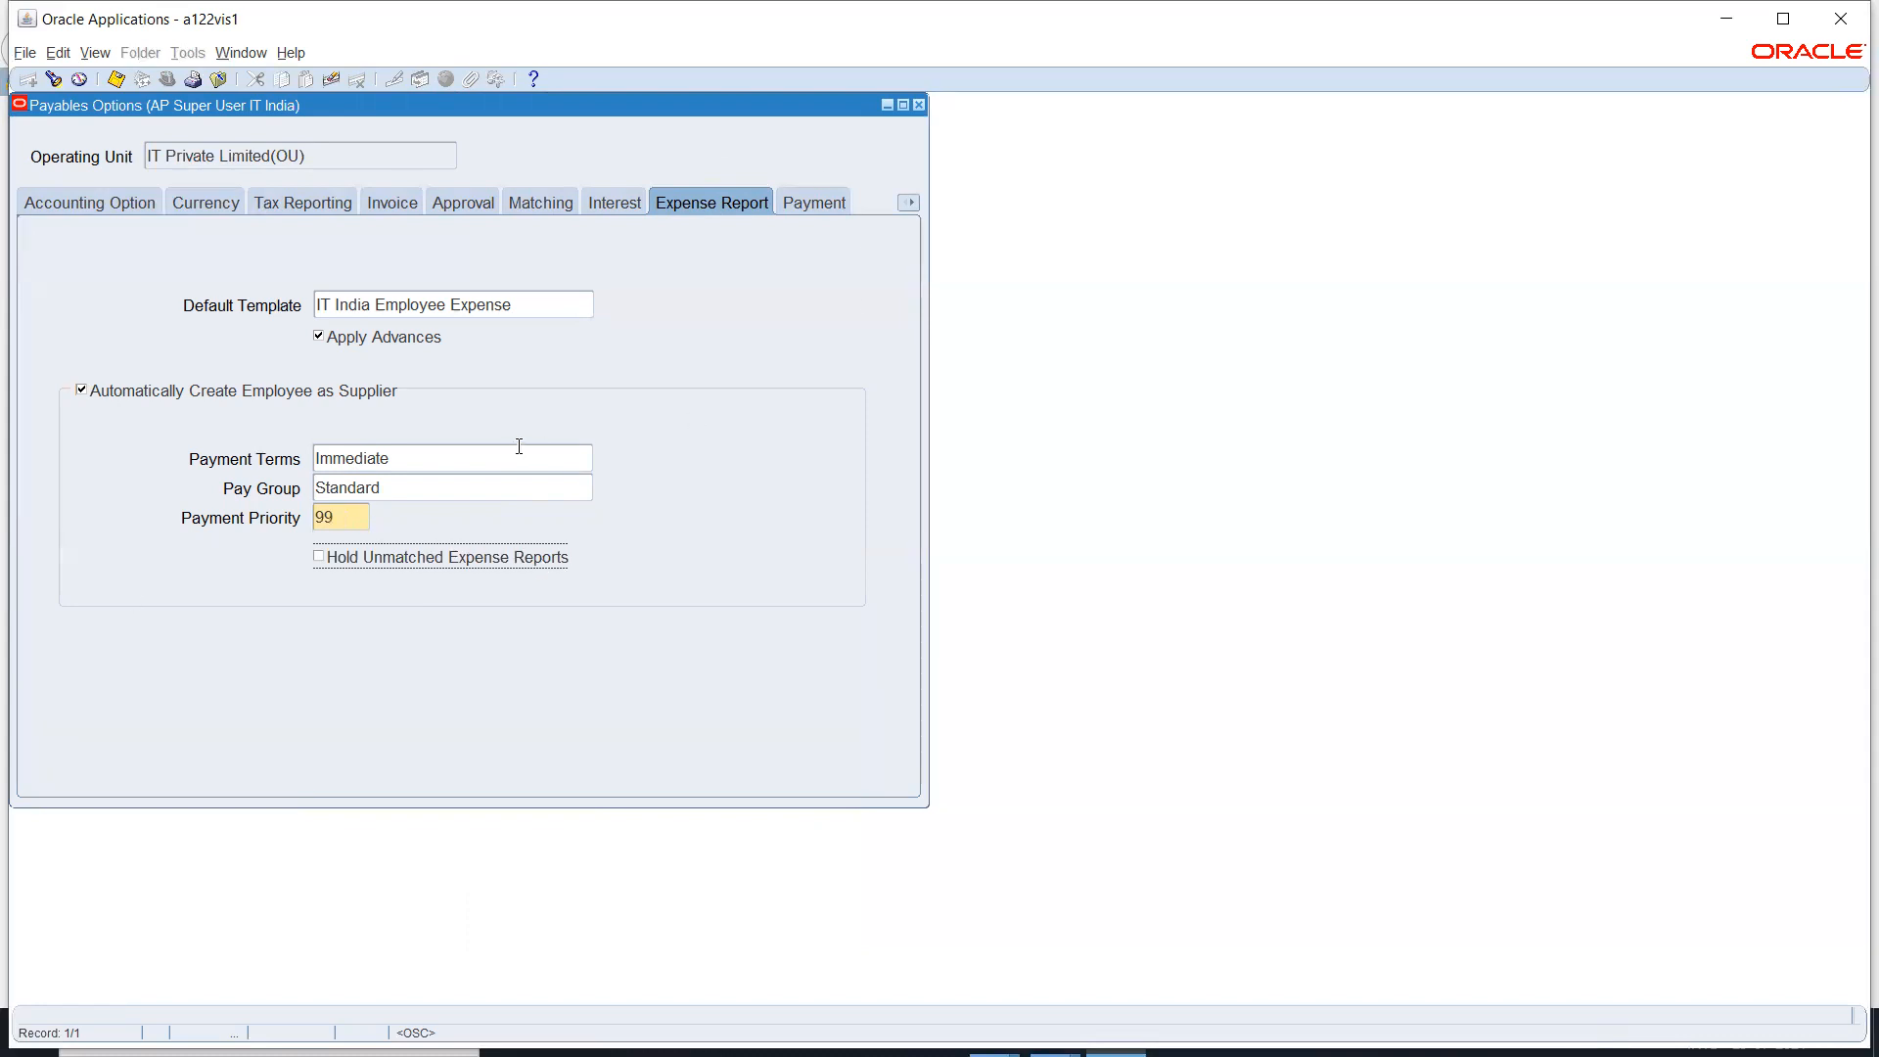
{"action": "key", "text": "ctrl+s"}
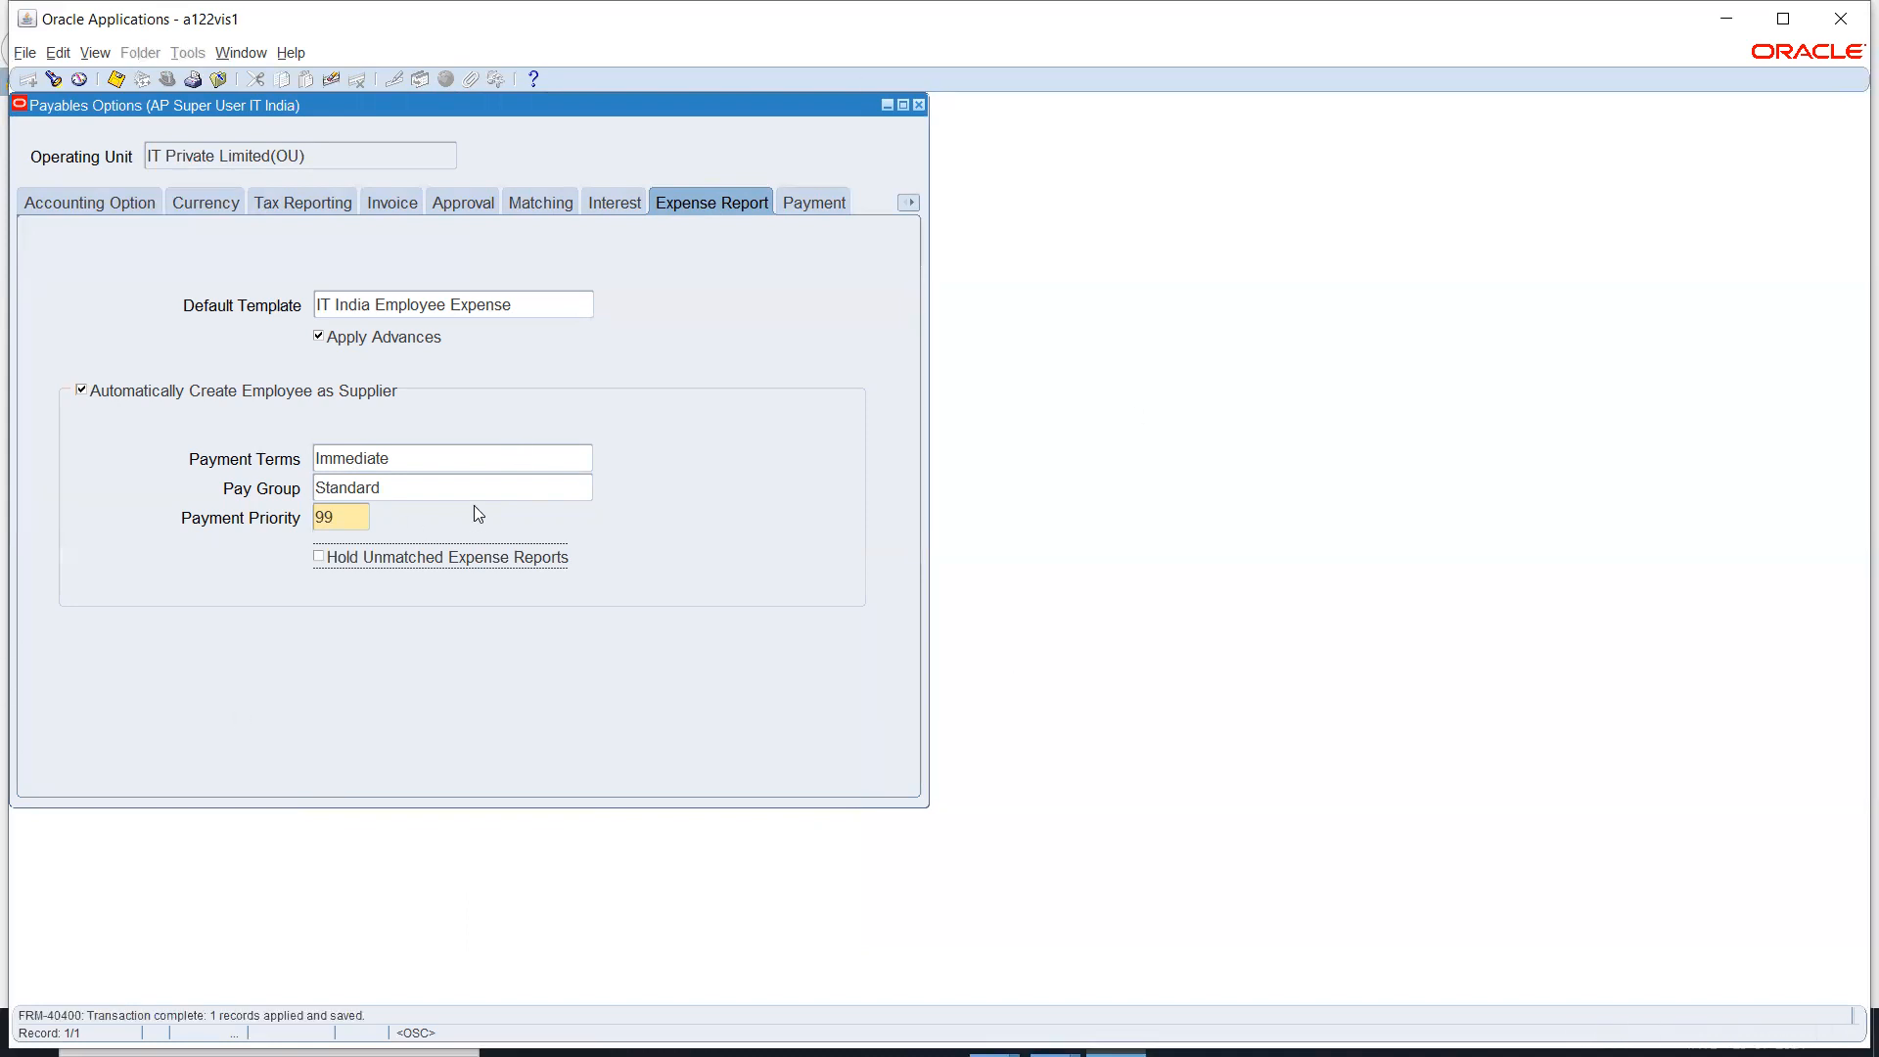
{"action": "left_click", "coordinate": [920, 105]}
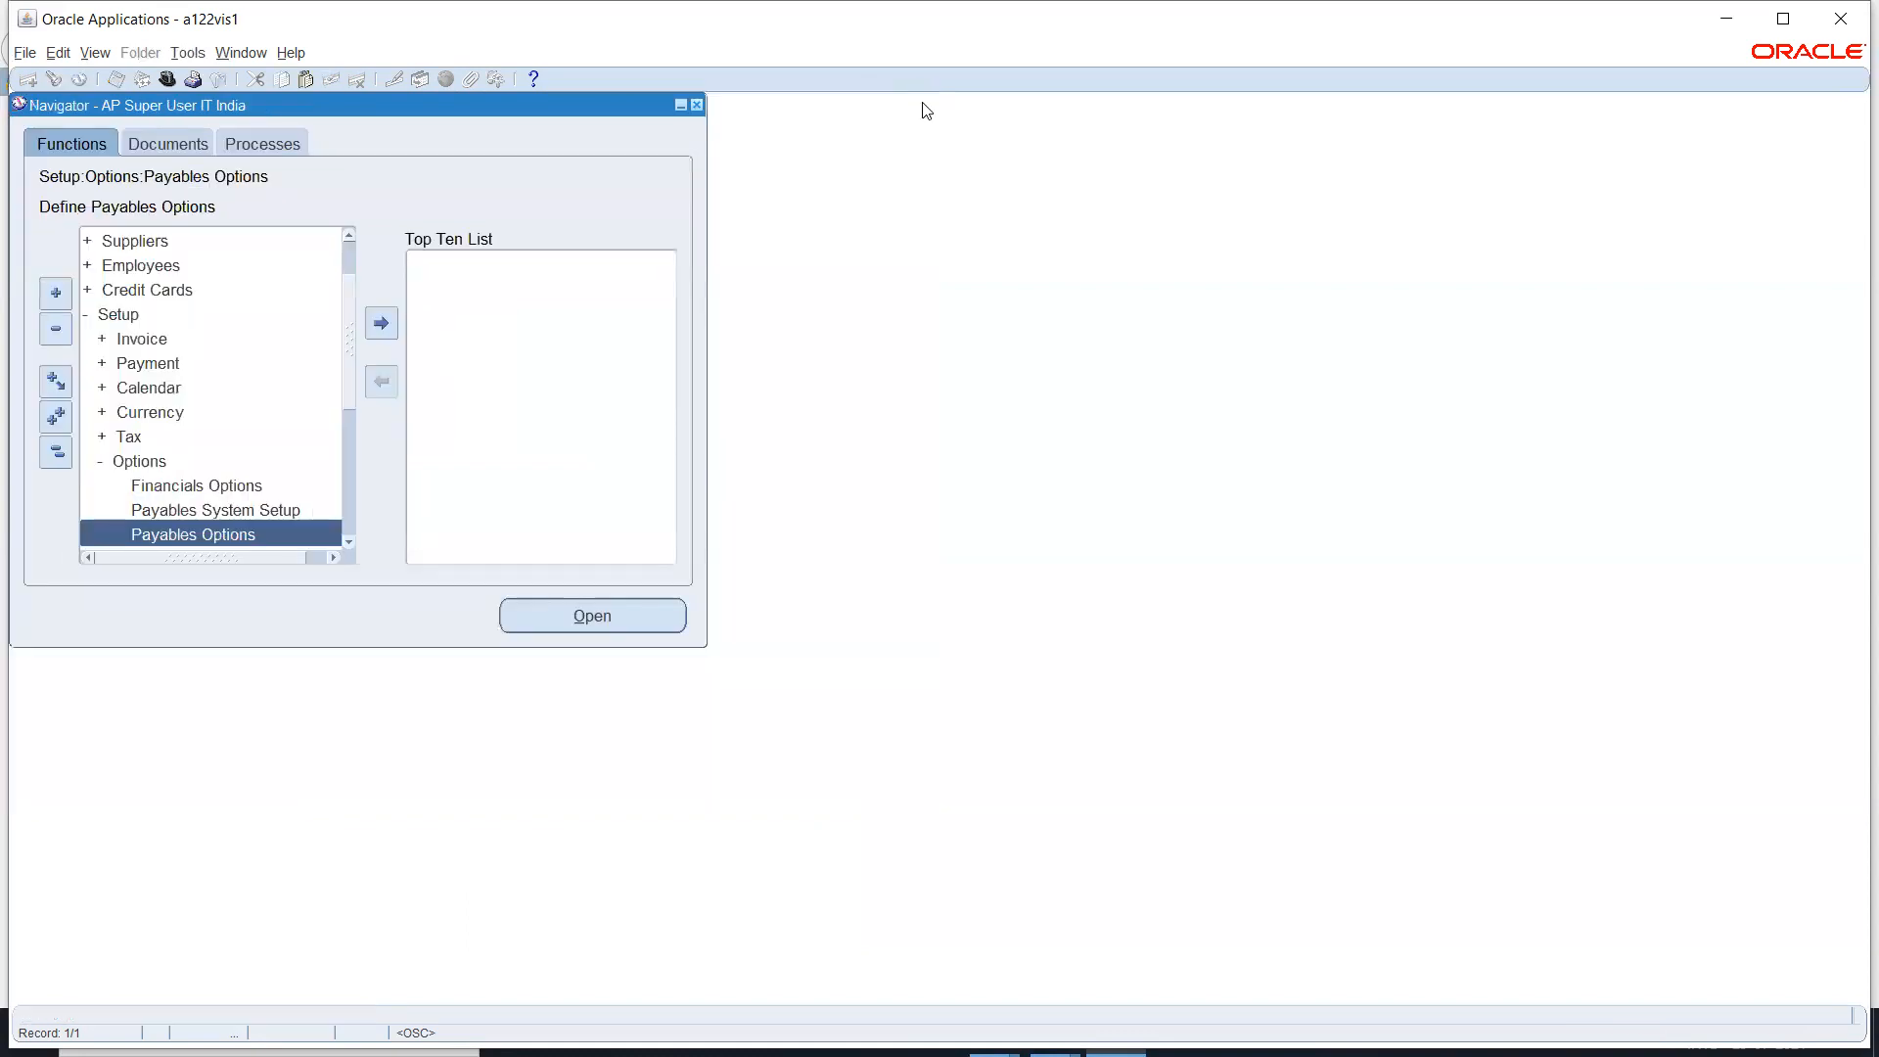
Step: Collapse the setup functions, open Suppliers Entry, and switch to the Suppliers page in Internet Explorer
{"action": "left_click", "coordinate": [147, 461]}
{"action": "double_click", "coordinate": [147, 461]}
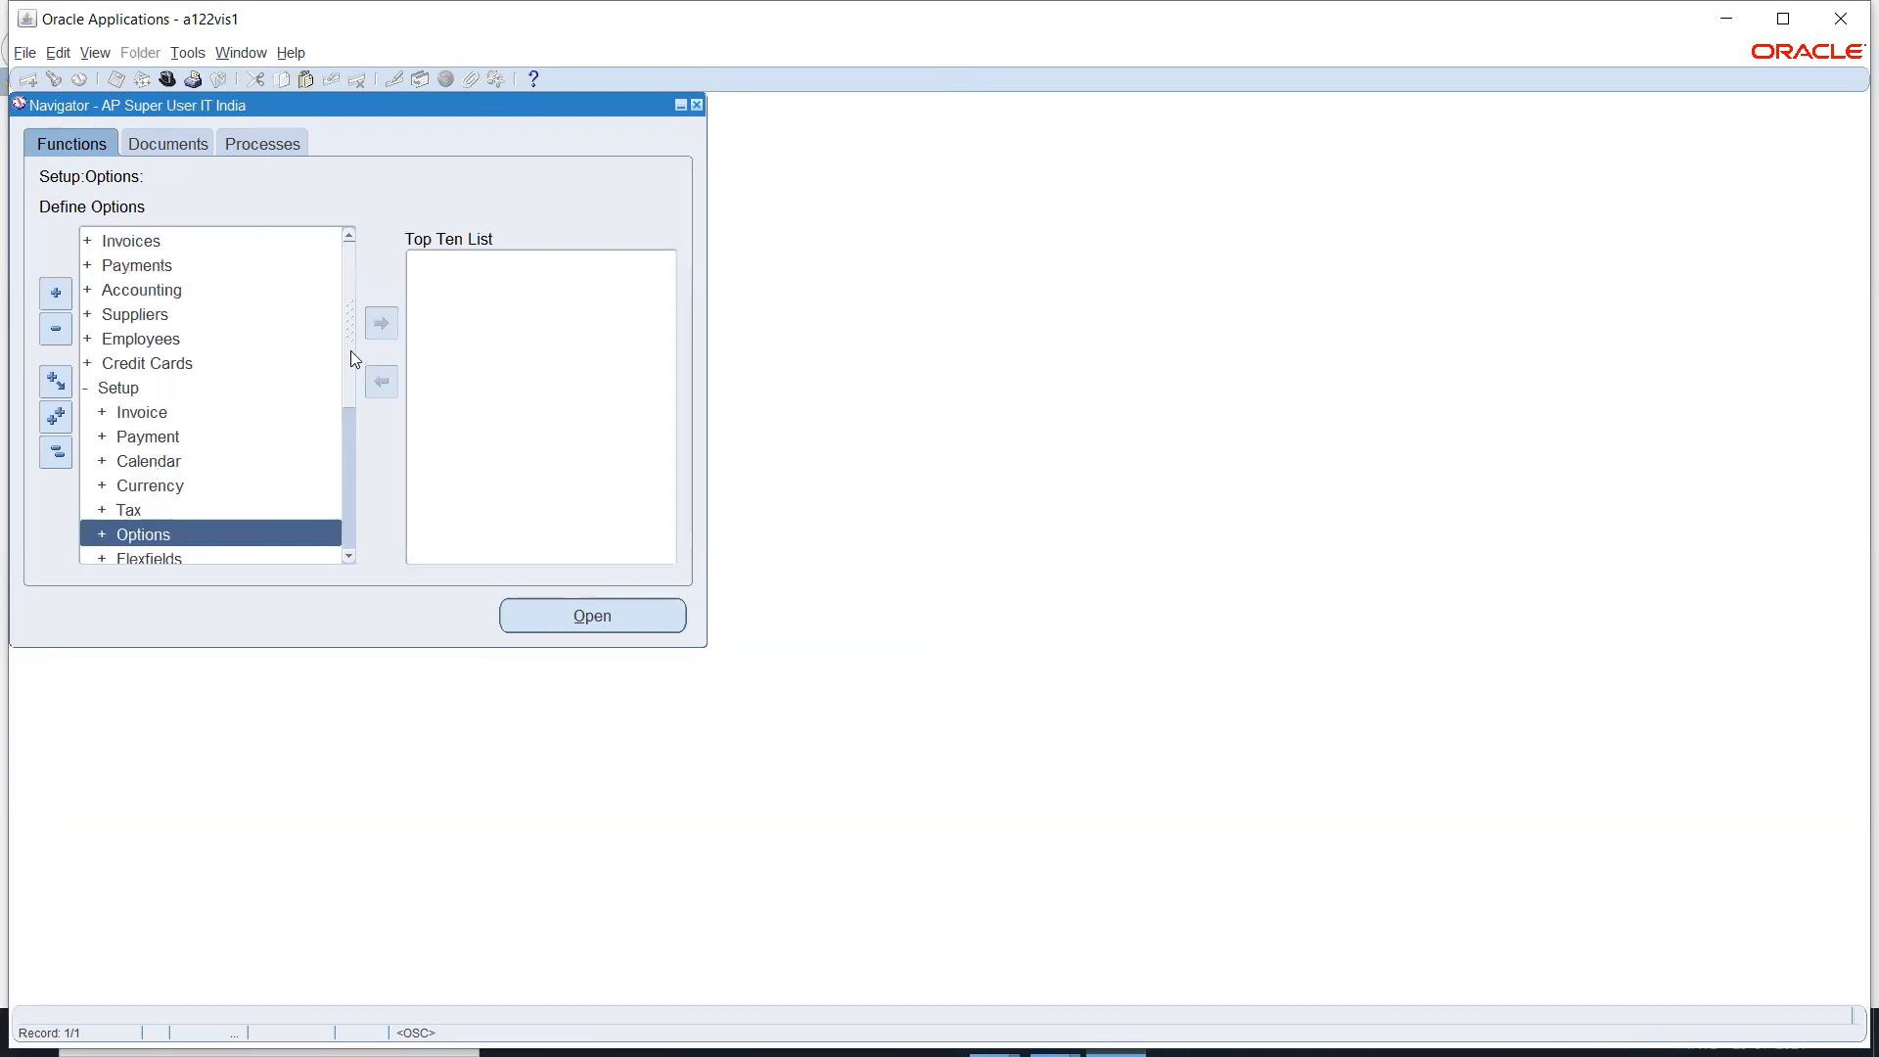
{"action": "scroll", "coordinate": [351, 387], "scroll_direction": "down", "scroll_amount": 1}
{"action": "left_click_drag", "start_coordinate": [350, 385], "coordinate": [362, 495]}
{"action": "left_click", "coordinate": [49, 453]}
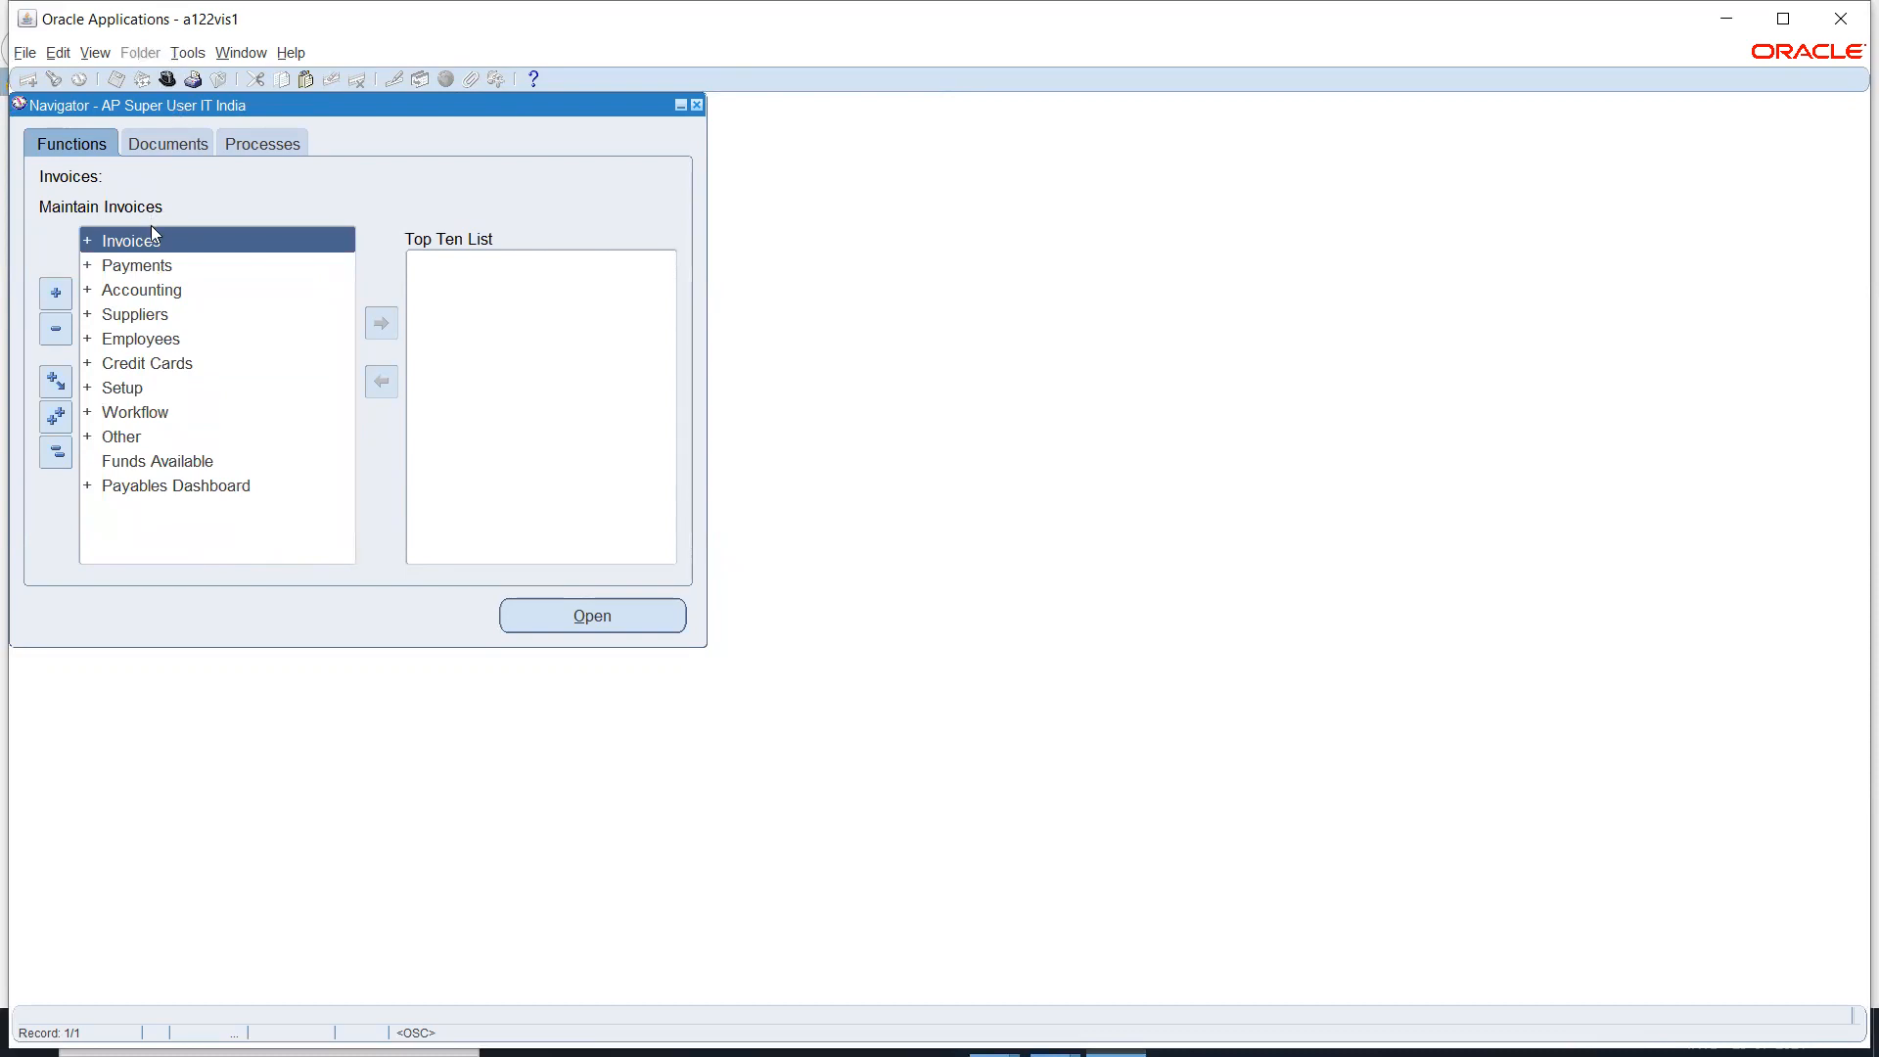
{"action": "double_click", "coordinate": [152, 313]}
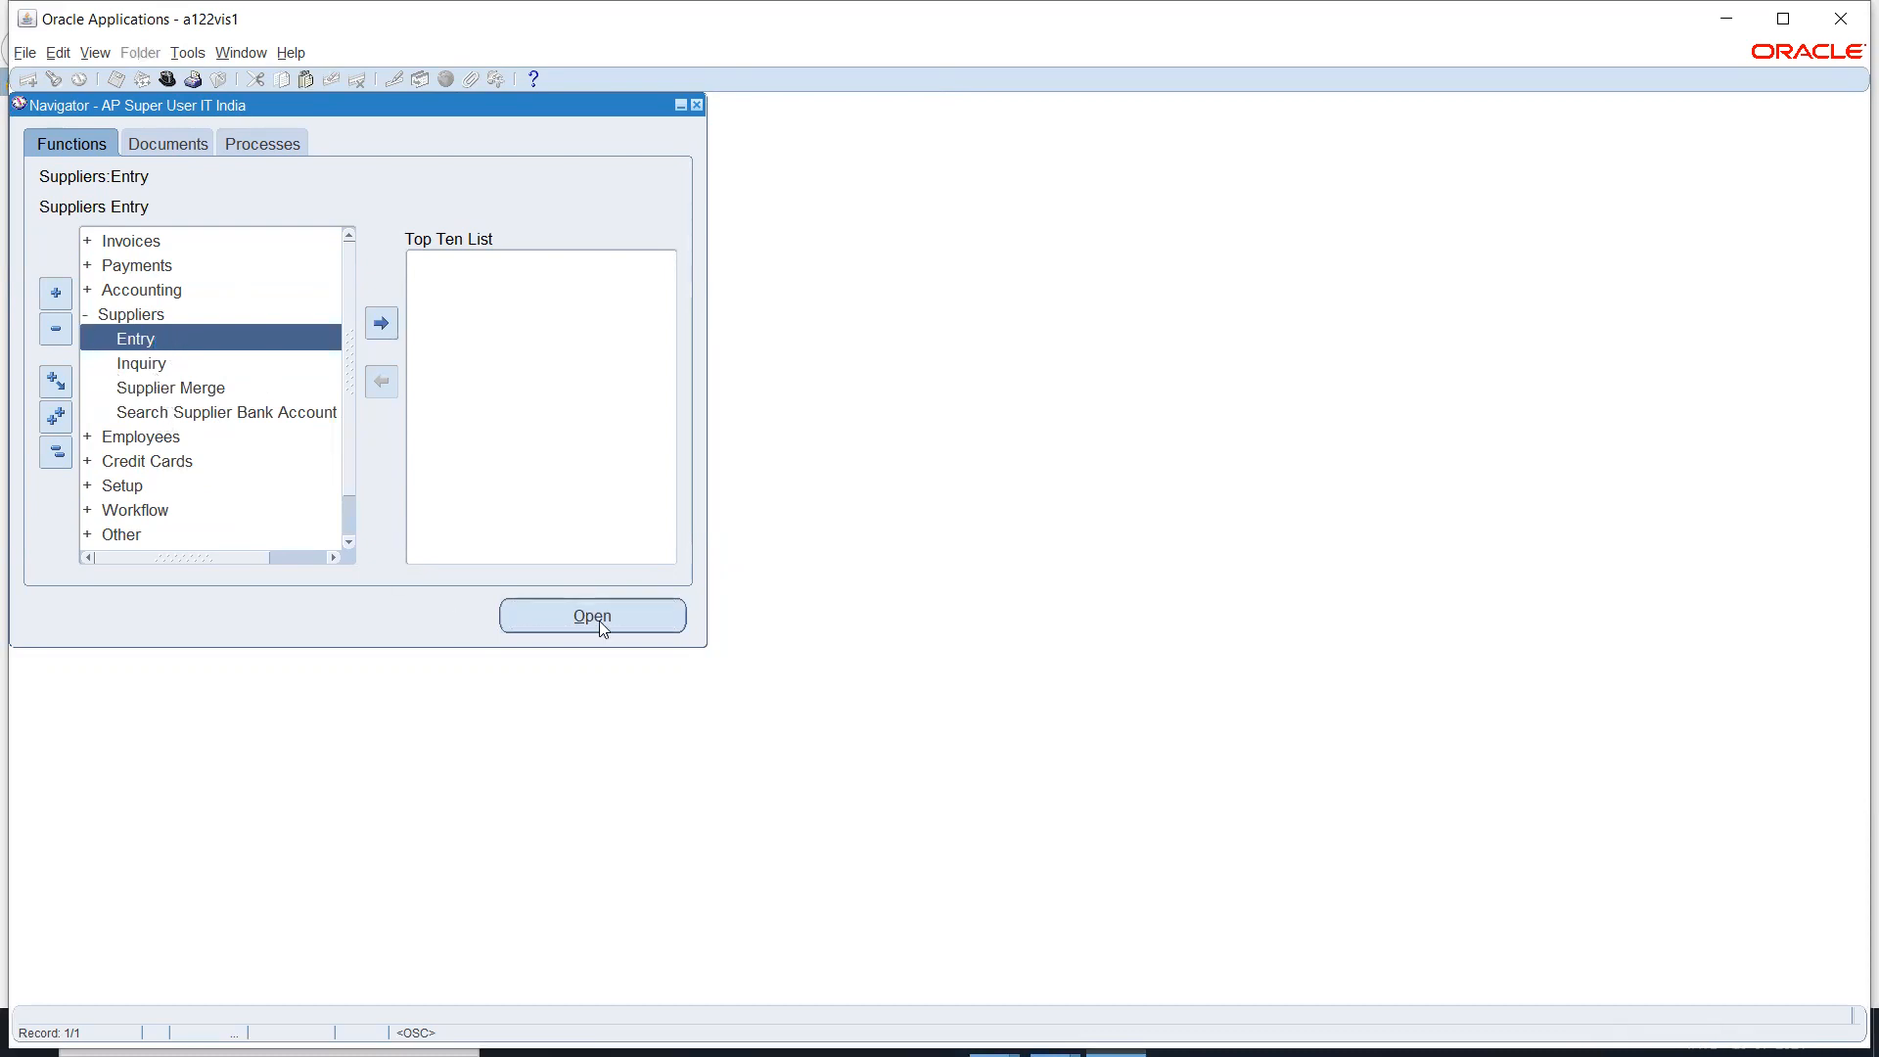
{"action": "left_click", "coordinate": [1783, 18]}
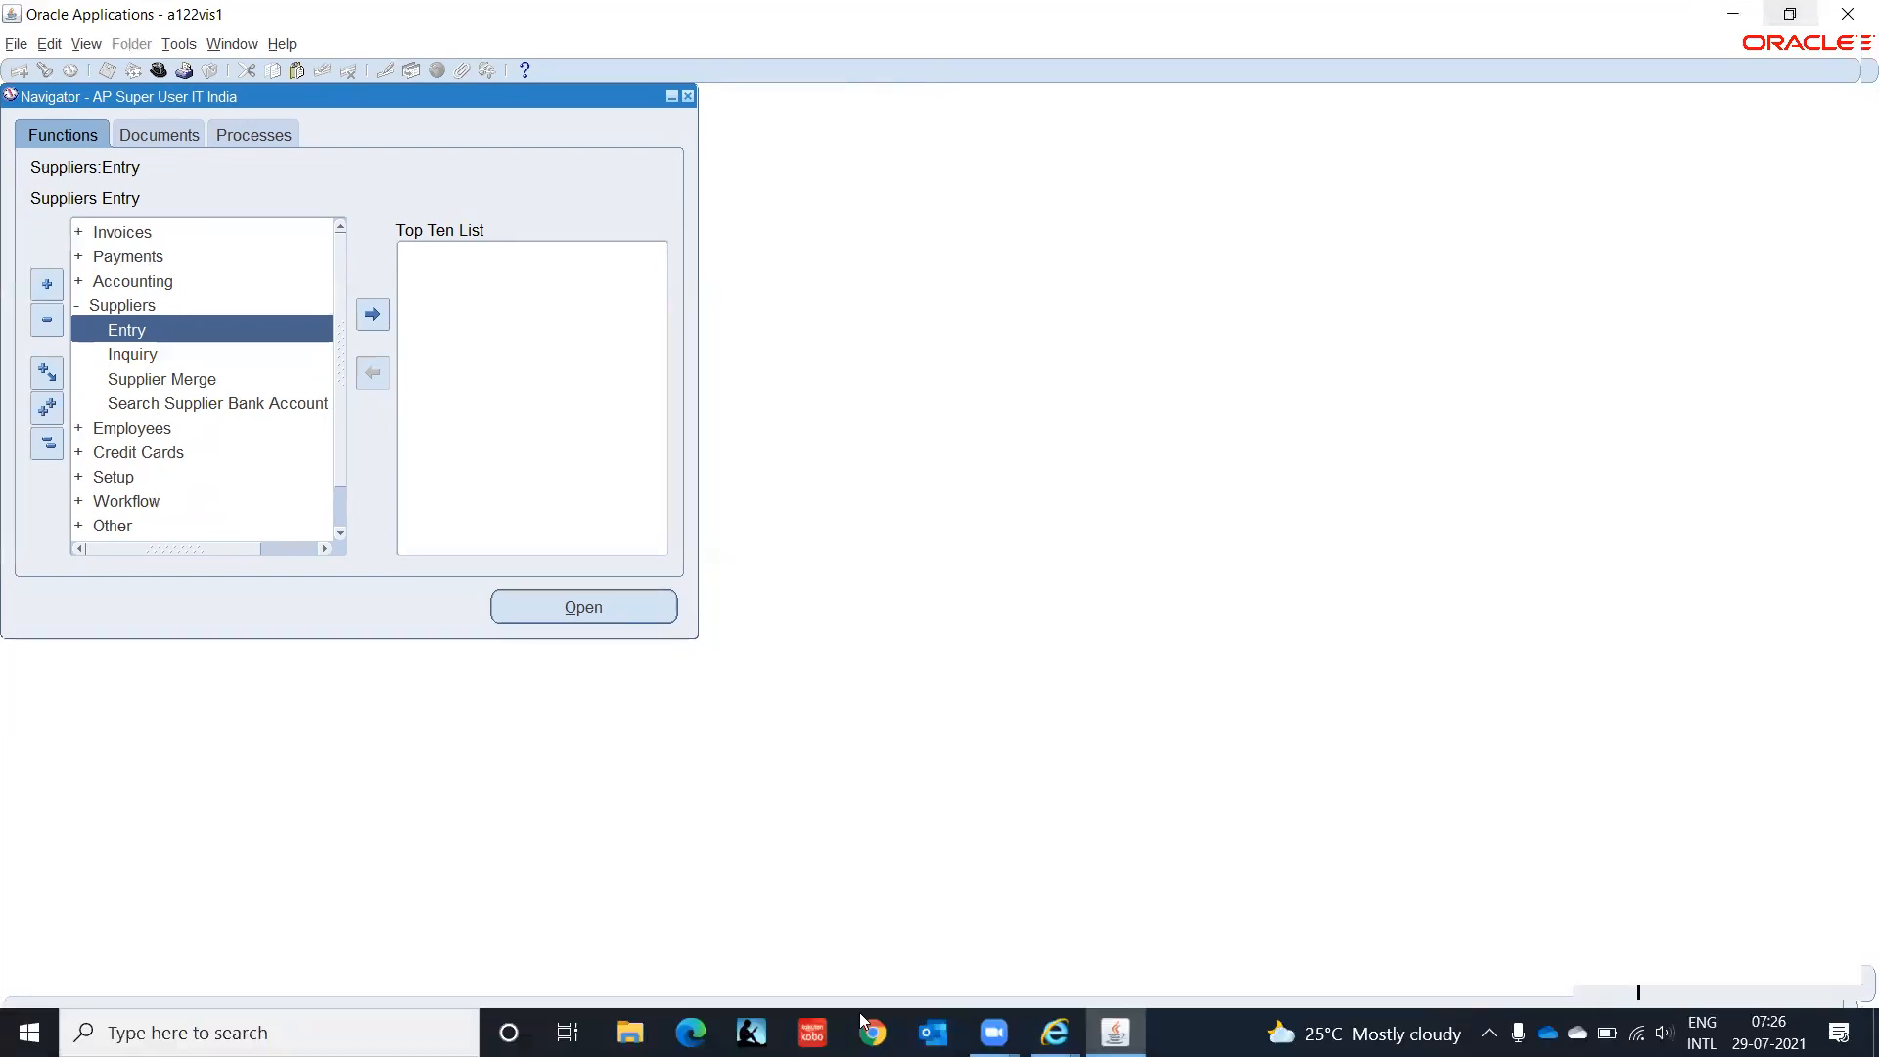
{"action": "mouse_move", "coordinate": [993, 1033]}
{"action": "mouse_move", "coordinate": [1055, 1033]}
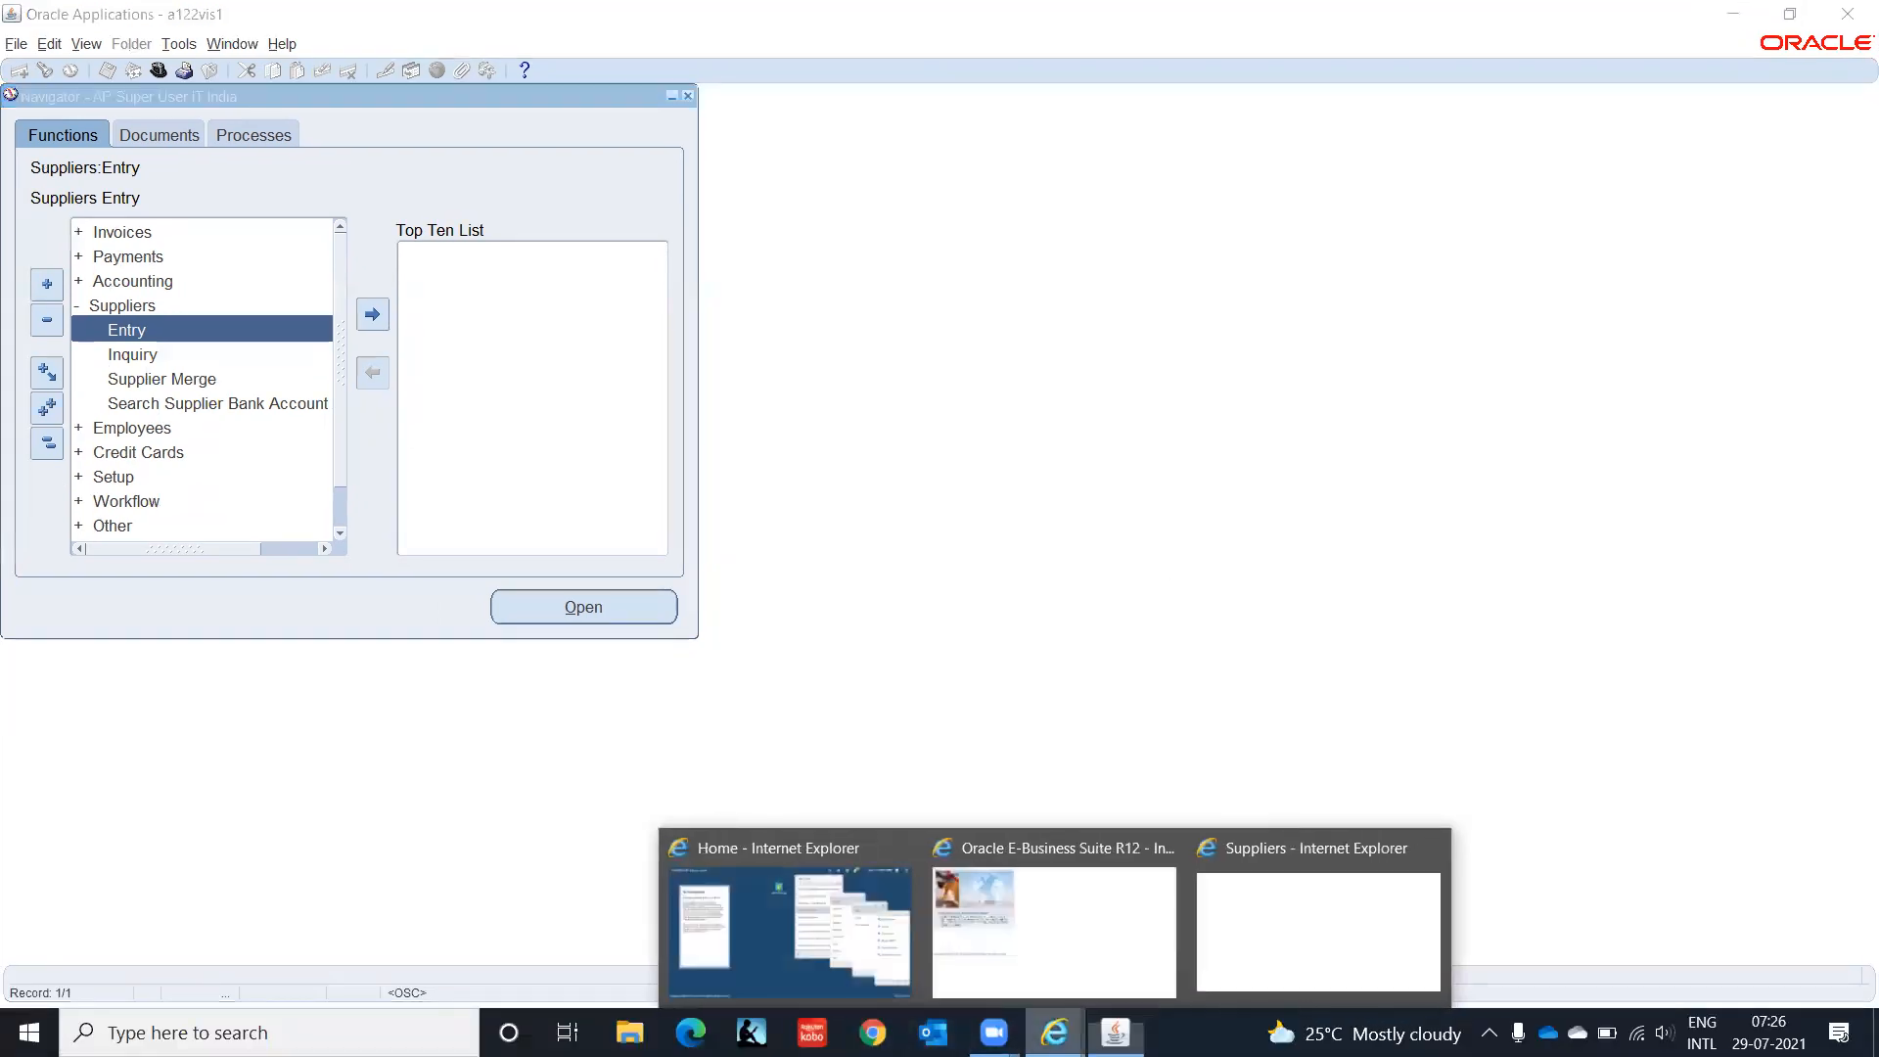
{"action": "left_click", "coordinate": [1231, 945]}
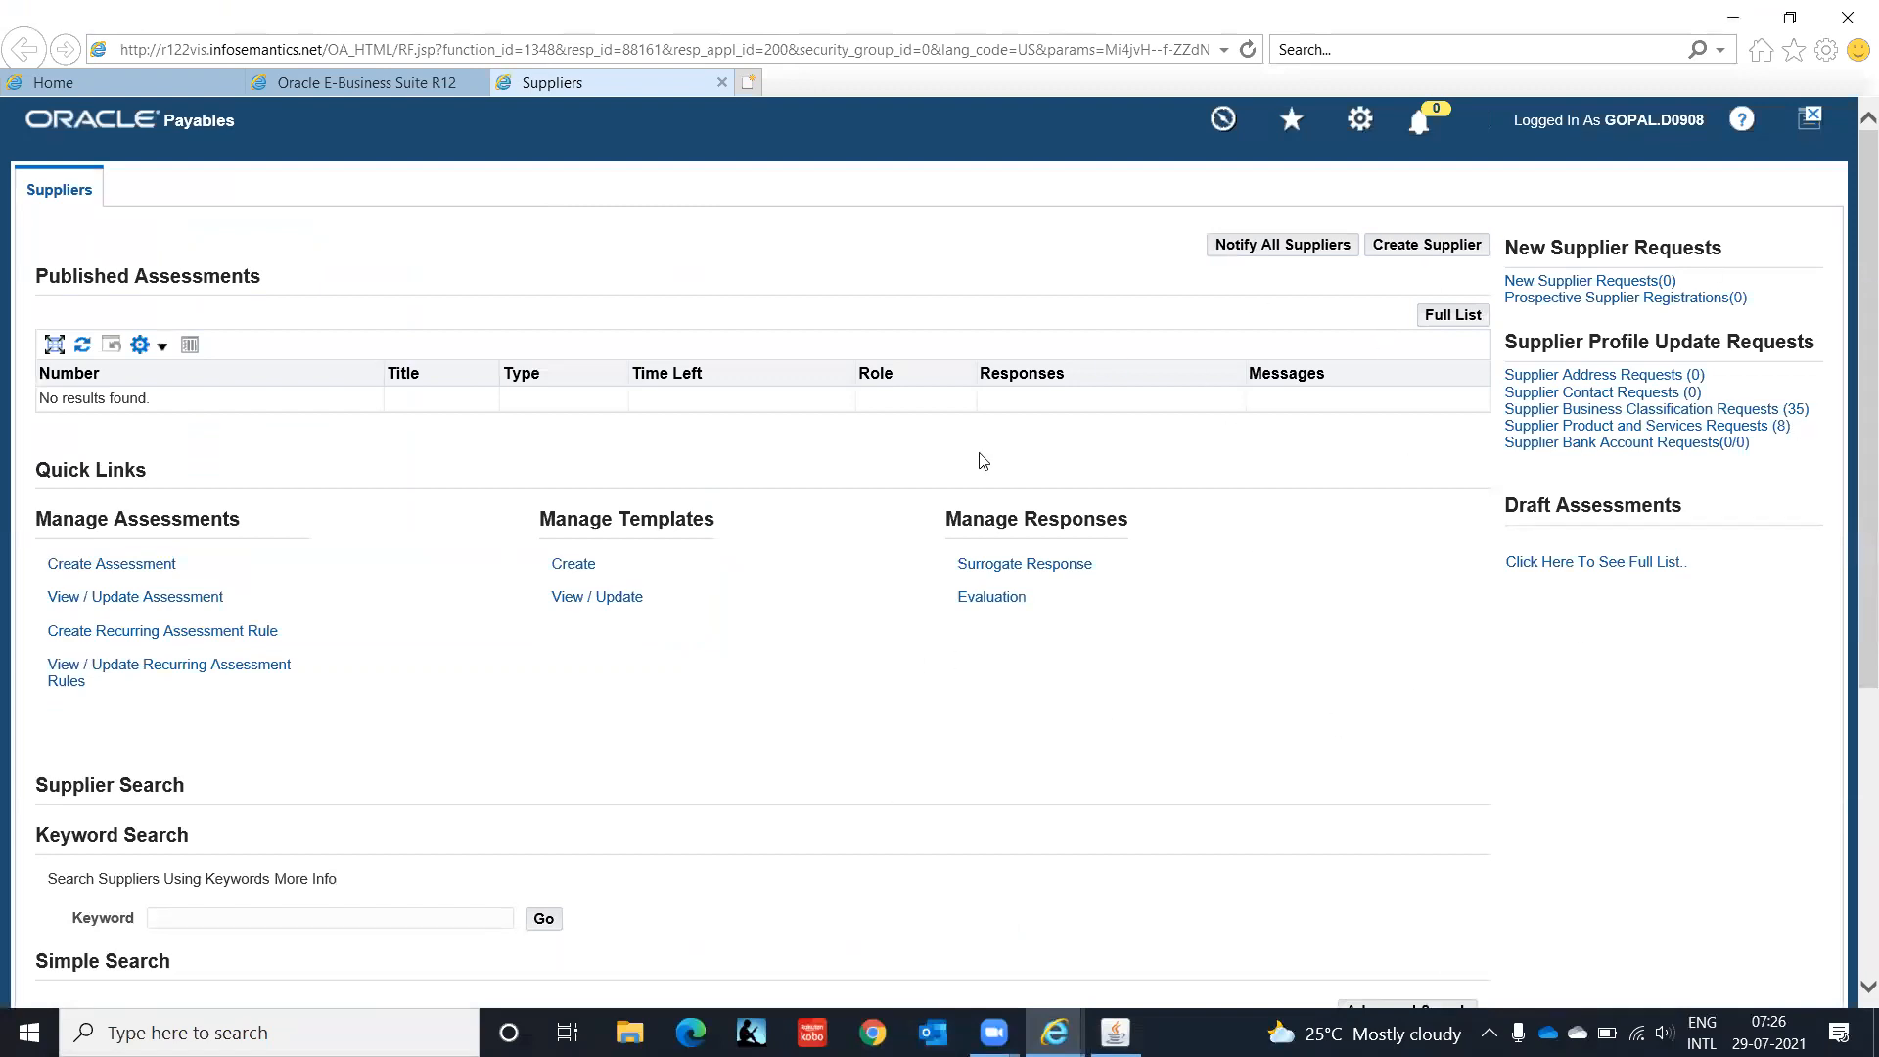
Step: Inspect the Create Supplier page for the supplier type, cancel it, close the Suppliers page and return to the Oracle Applications navigator
{"action": "left_click", "coordinate": [1432, 250]}
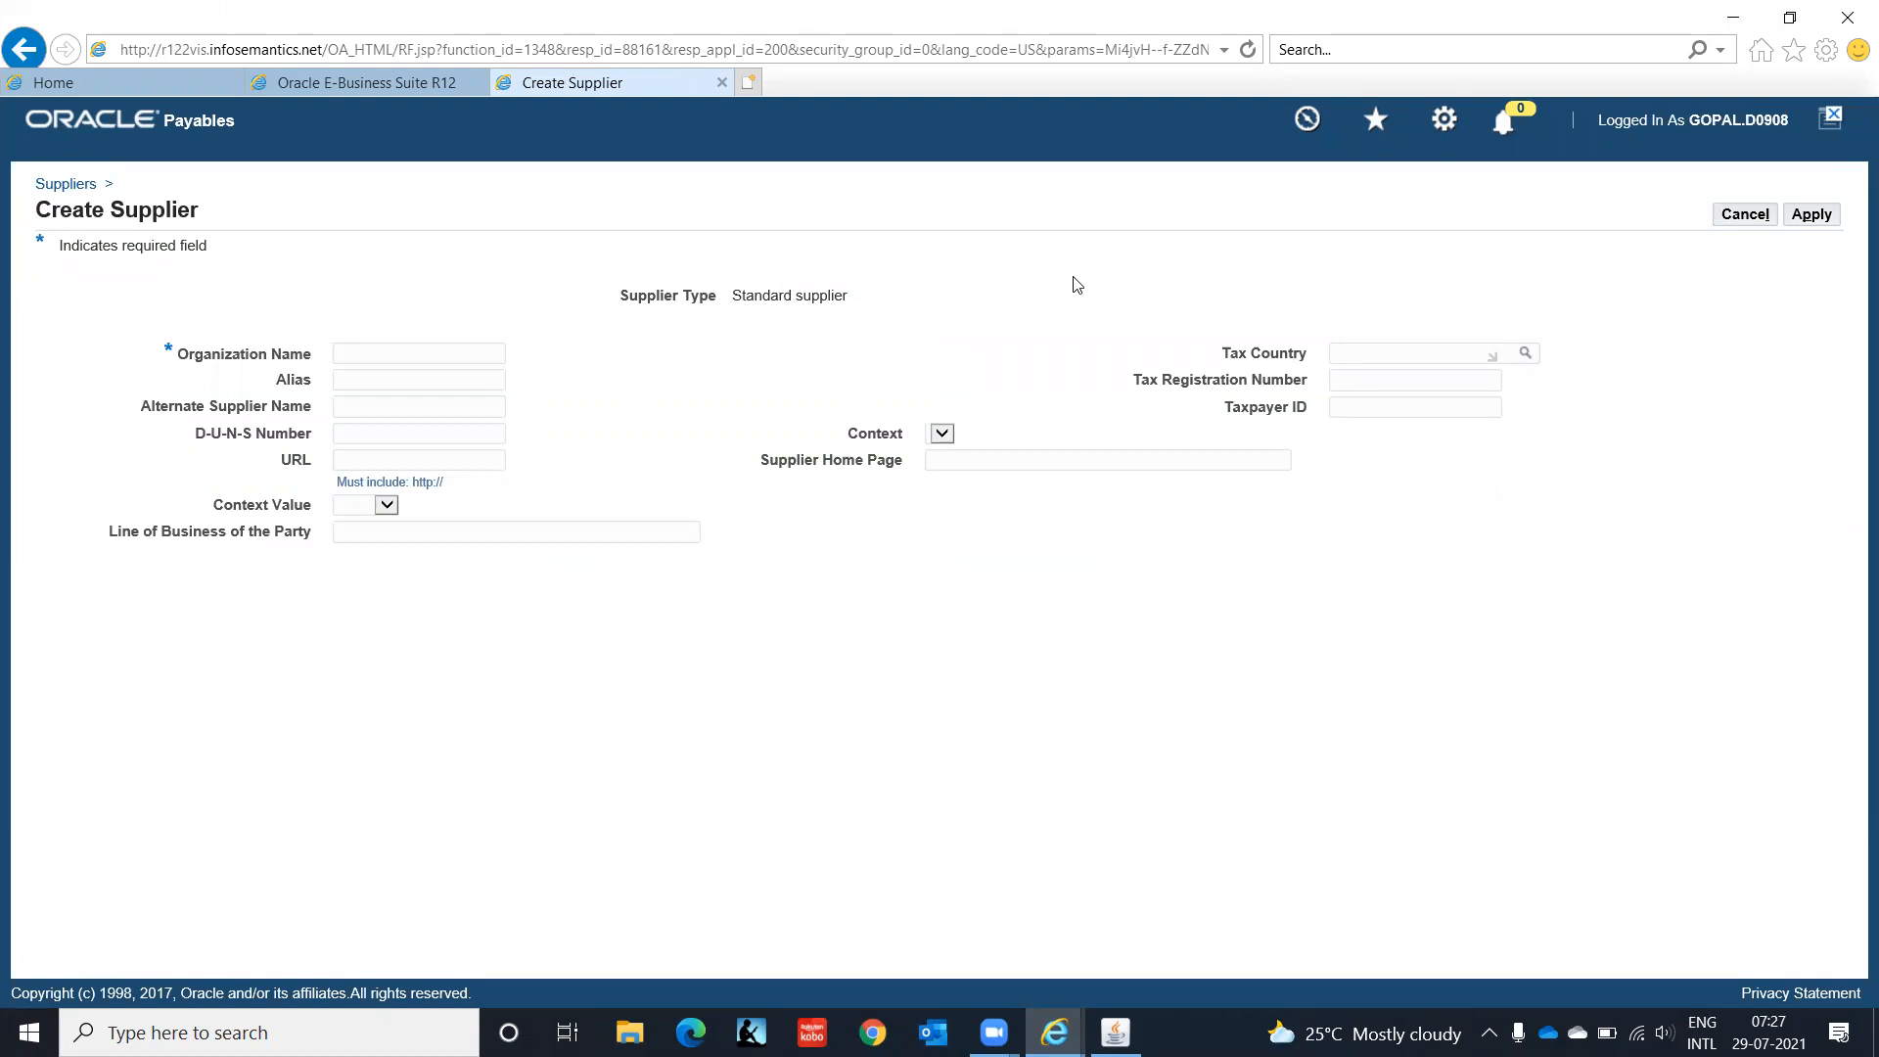
{"action": "left_click", "coordinate": [1748, 219]}
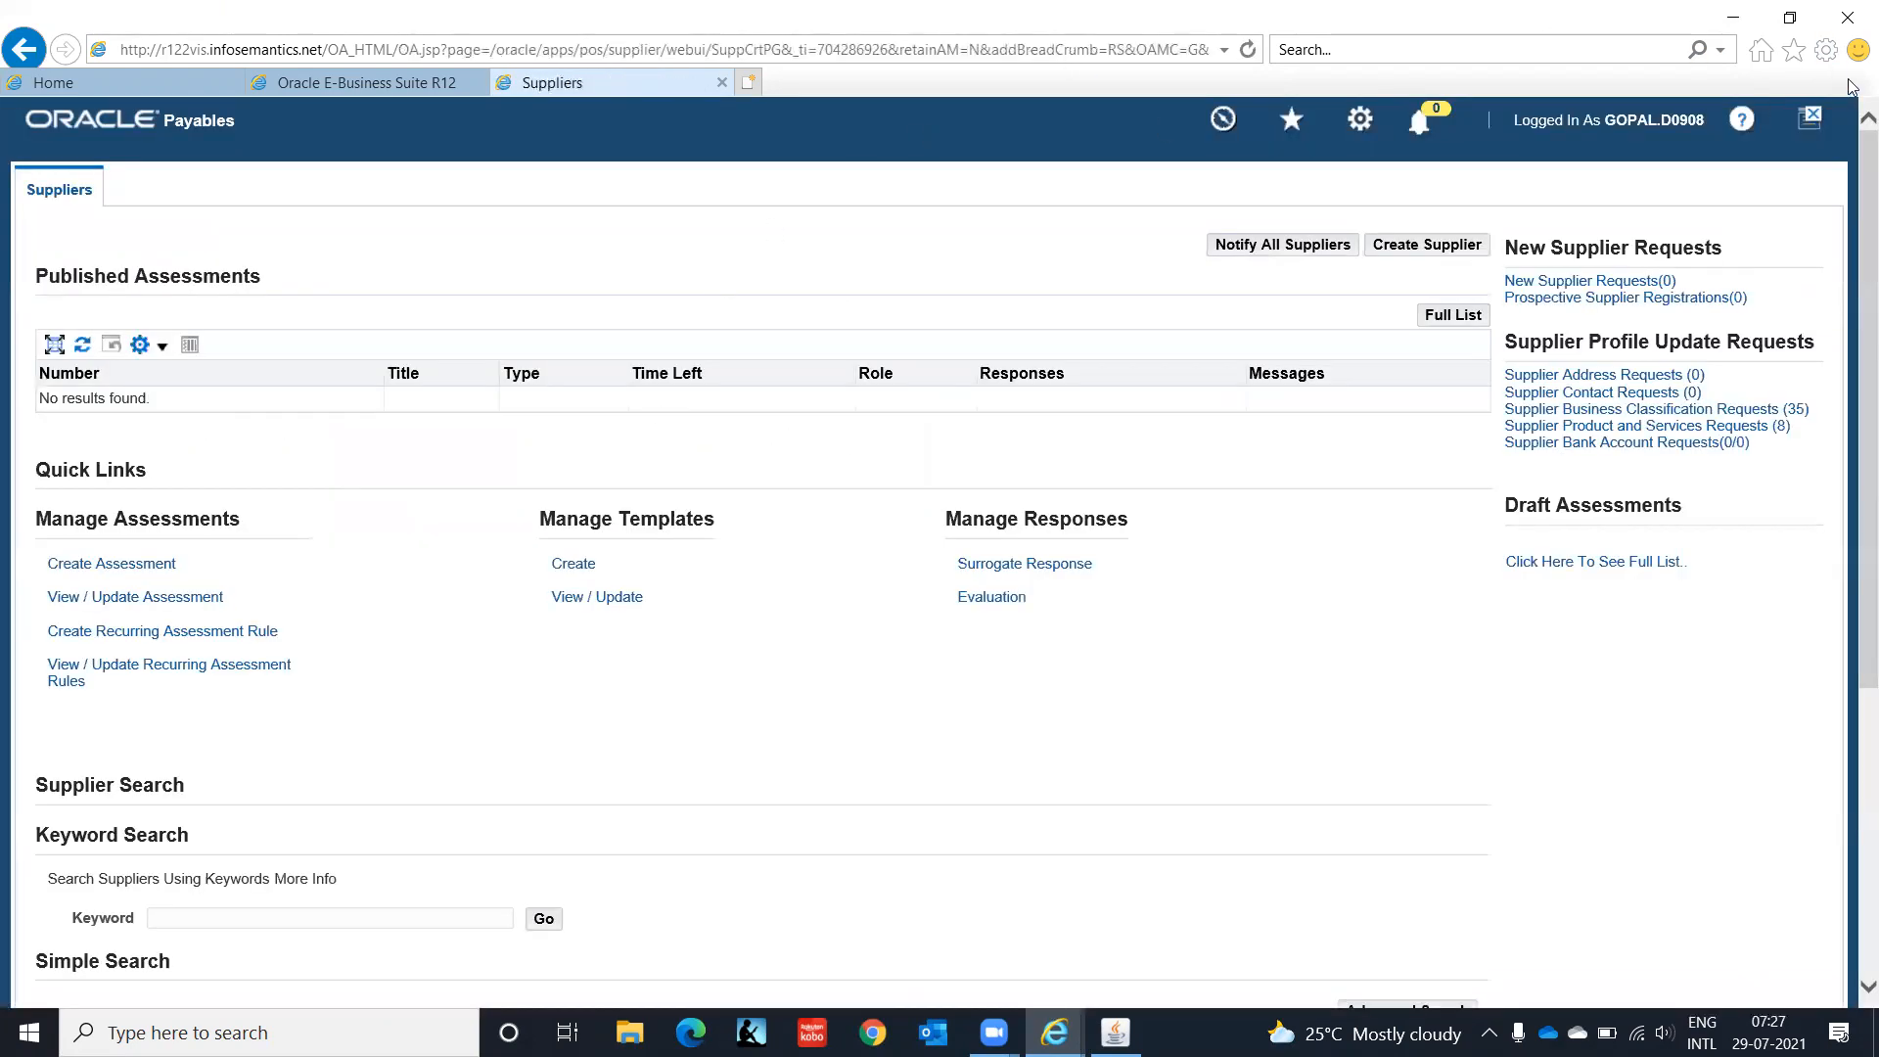
{"action": "left_click", "coordinate": [1801, 127]}
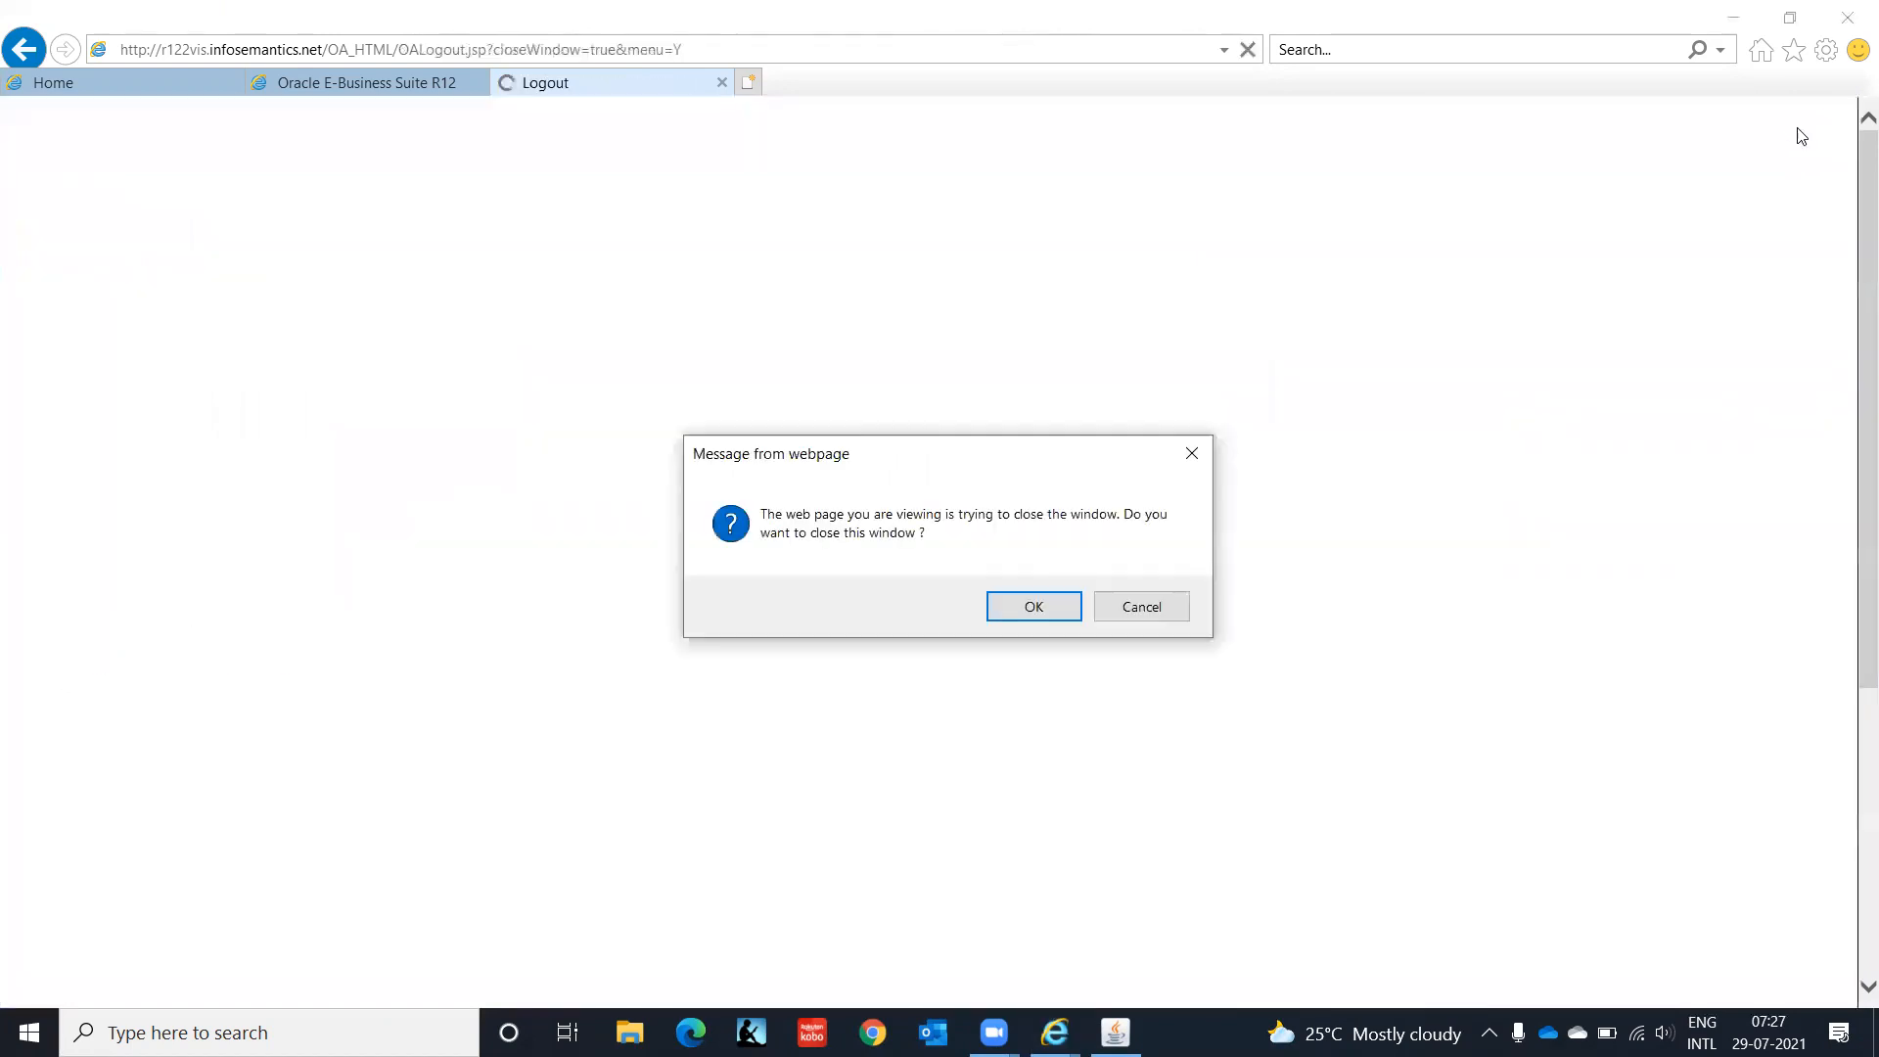
{"action": "left_click", "coordinate": [1030, 612]}
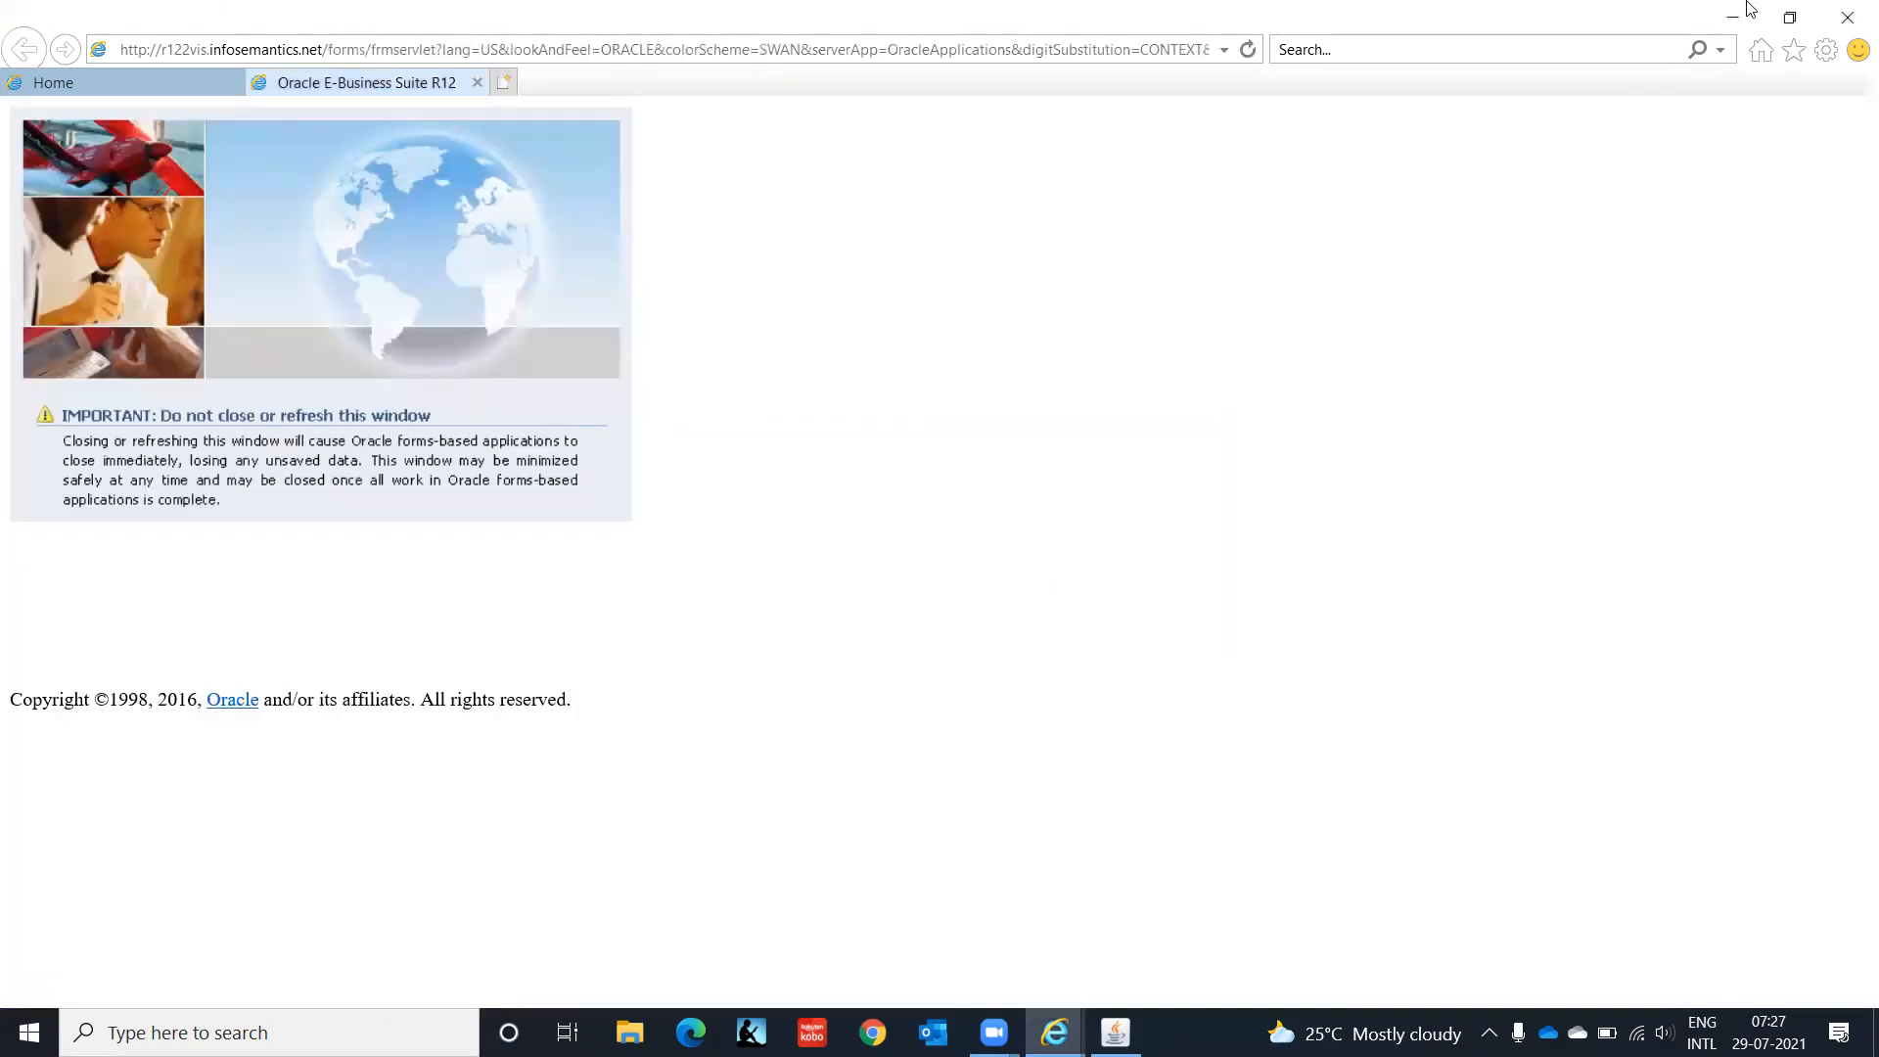
{"action": "left_click", "coordinate": [1750, 10]}
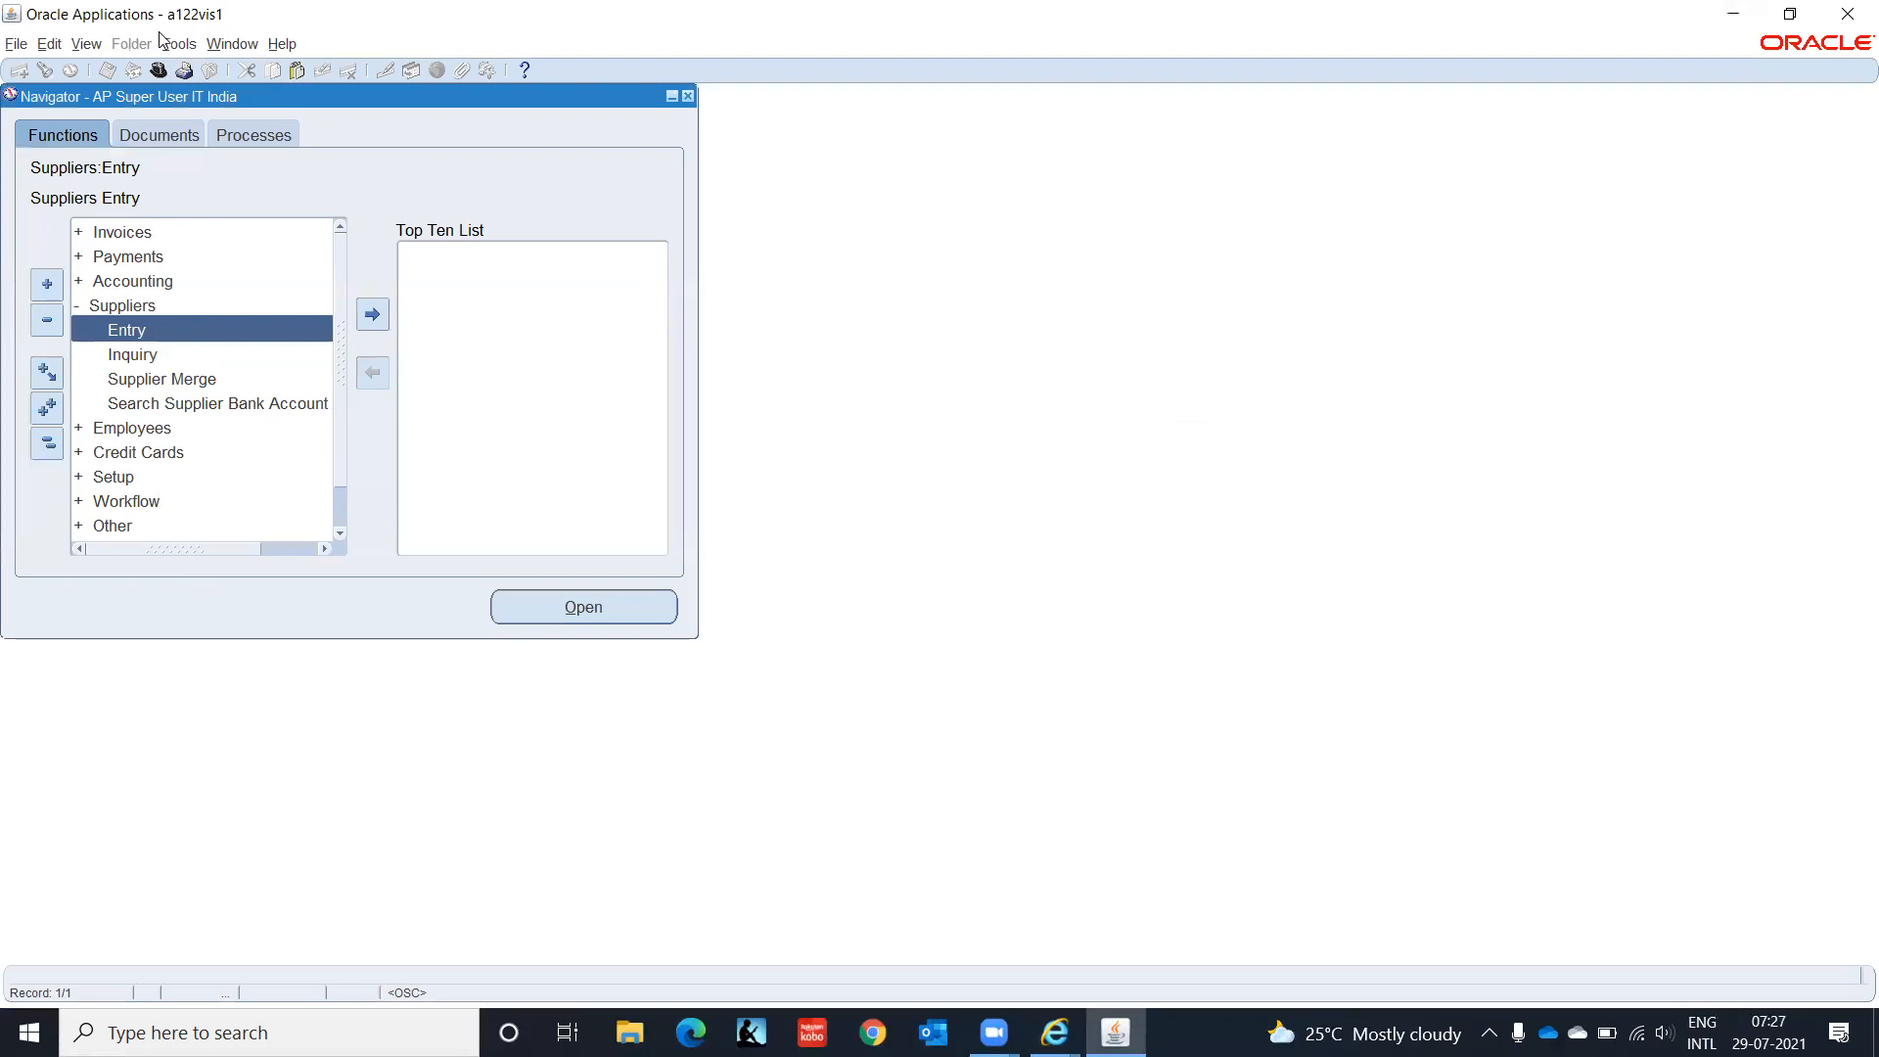
Step: Switch to the System Administrator Vision responsibility and open the Application Menu definition form
{"action": "left_click", "coordinate": [159, 70]}
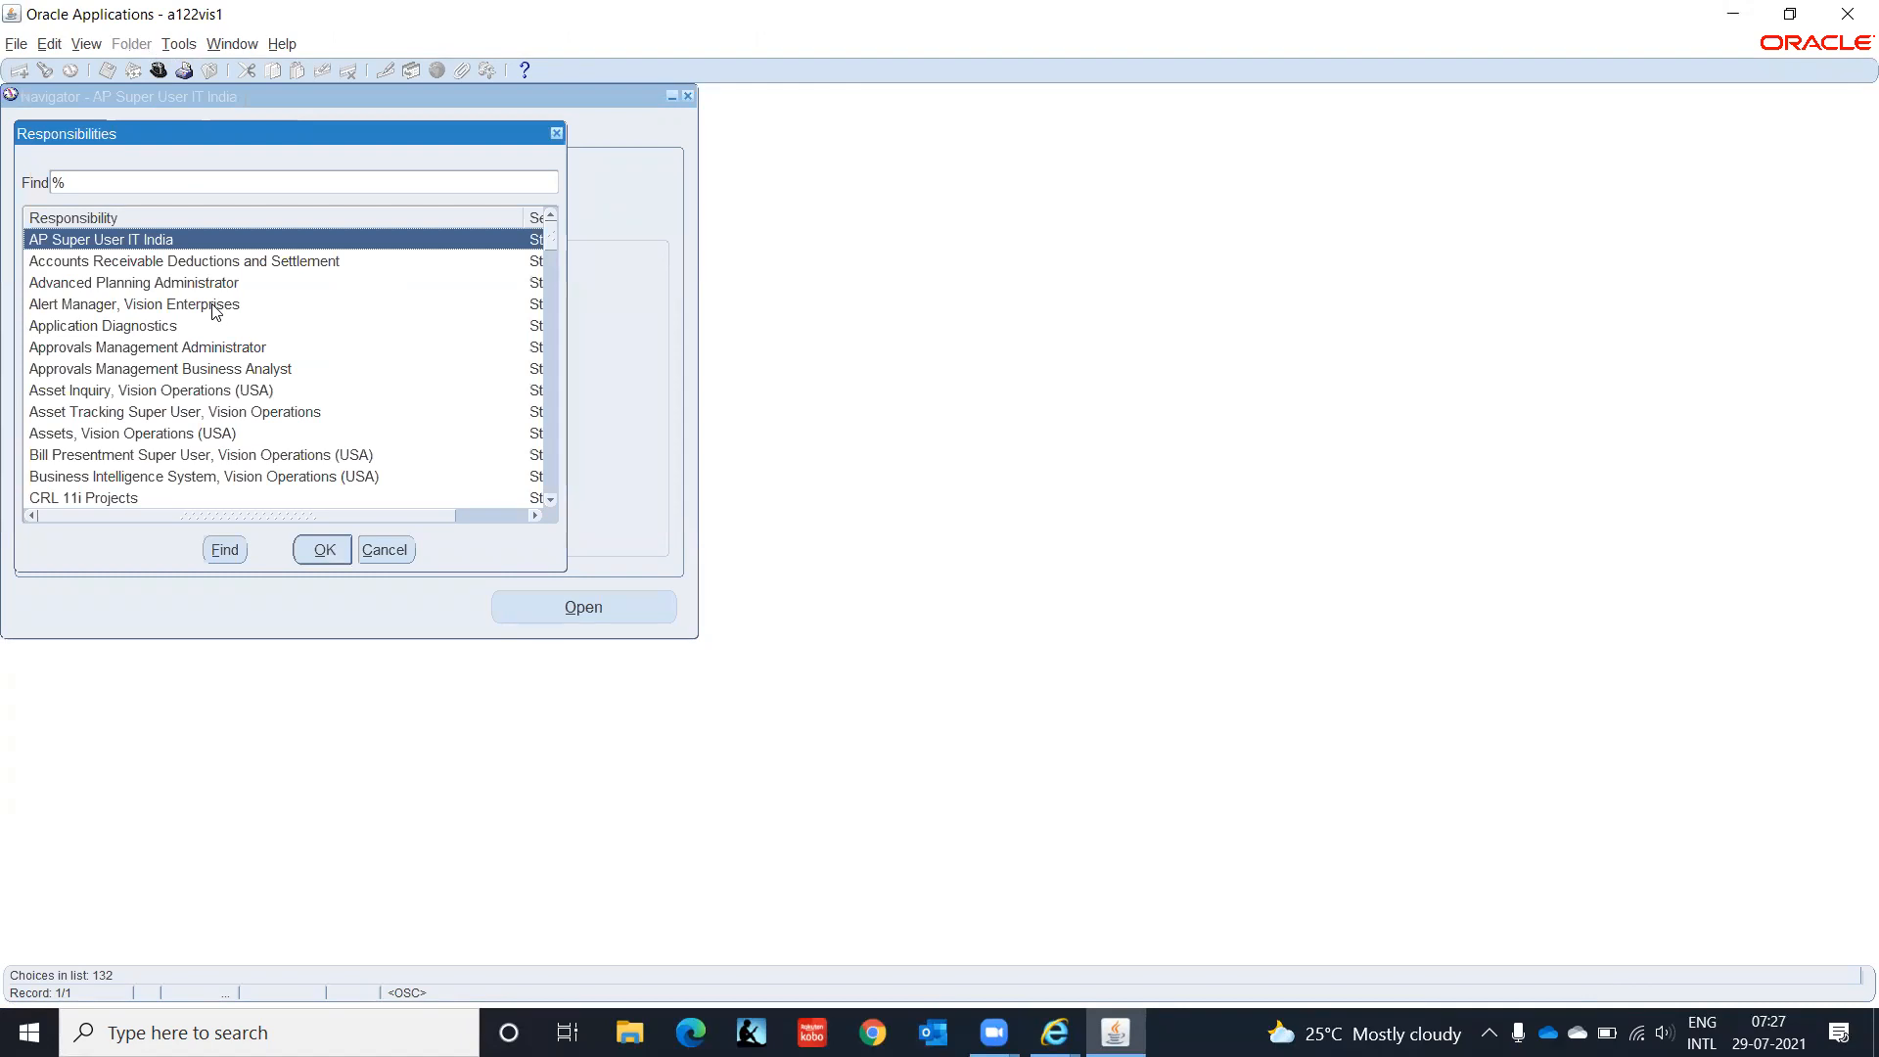
{"action": "key", "text": "Return"}
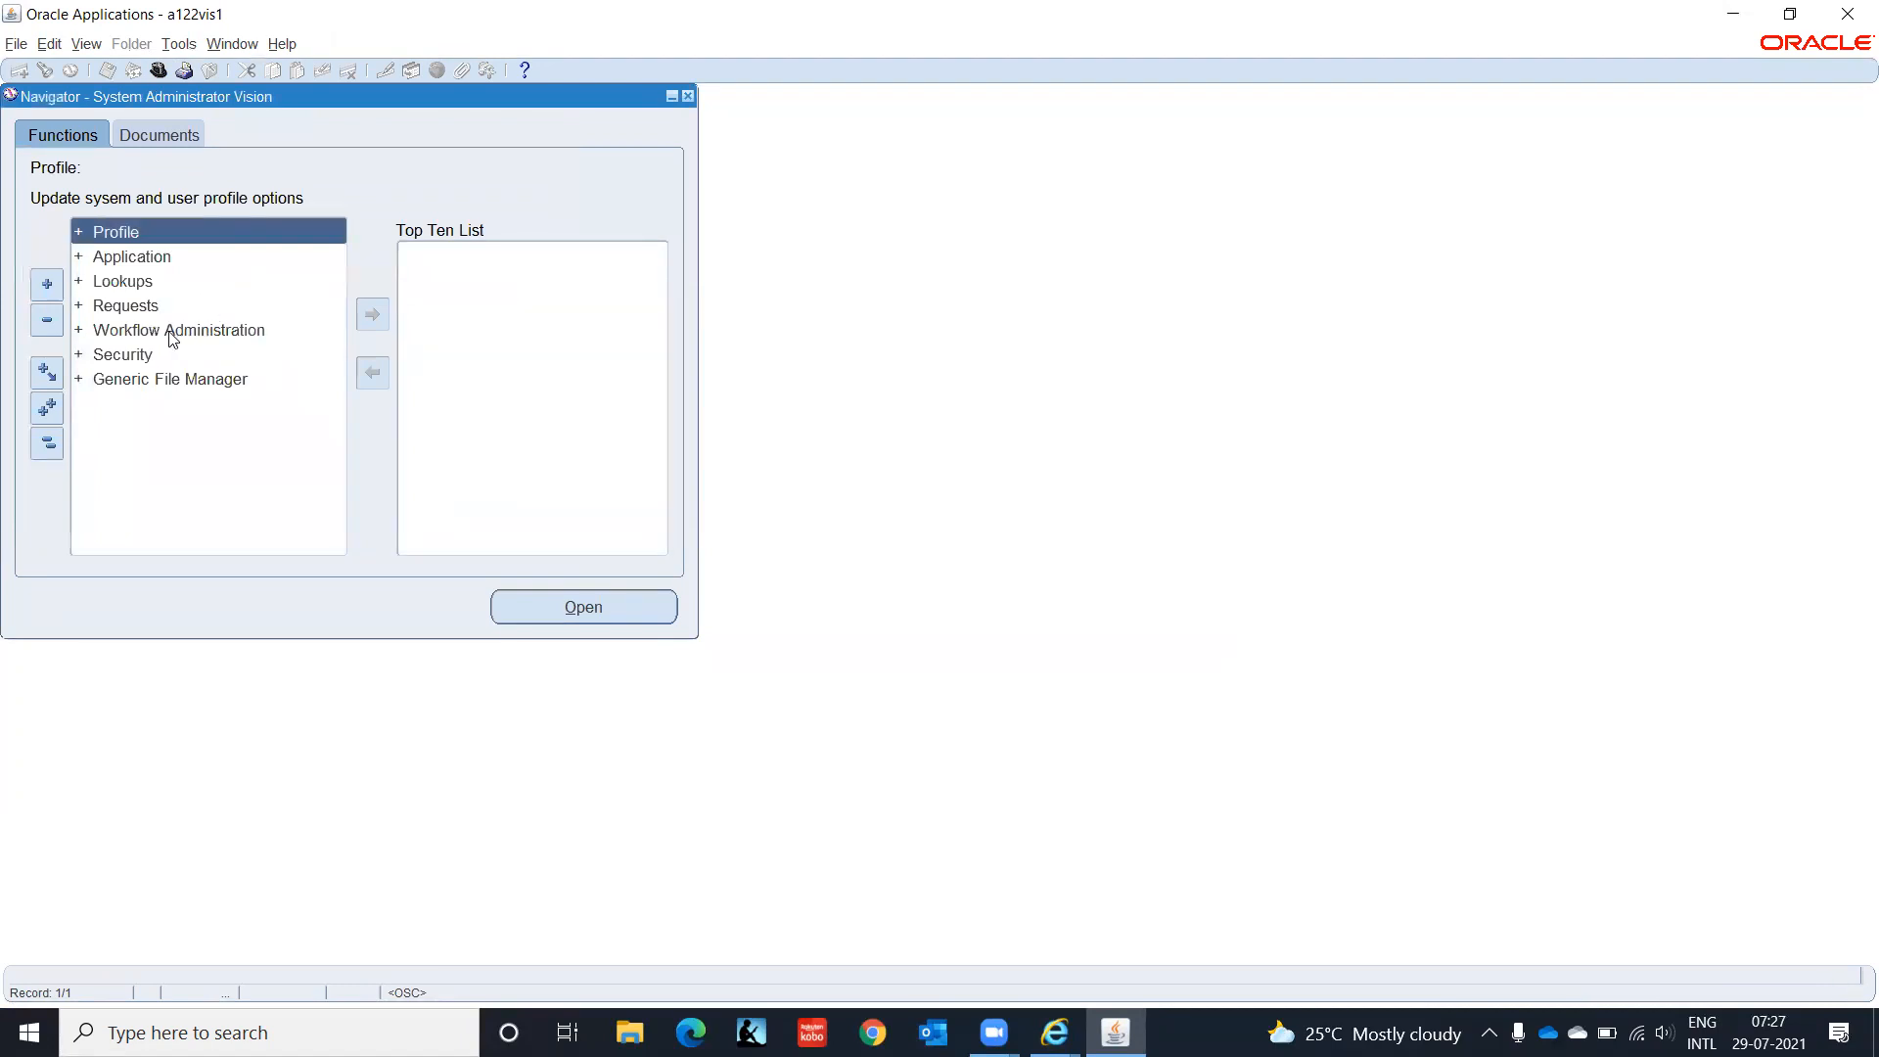
{"action": "left_click", "coordinate": [112, 248]}
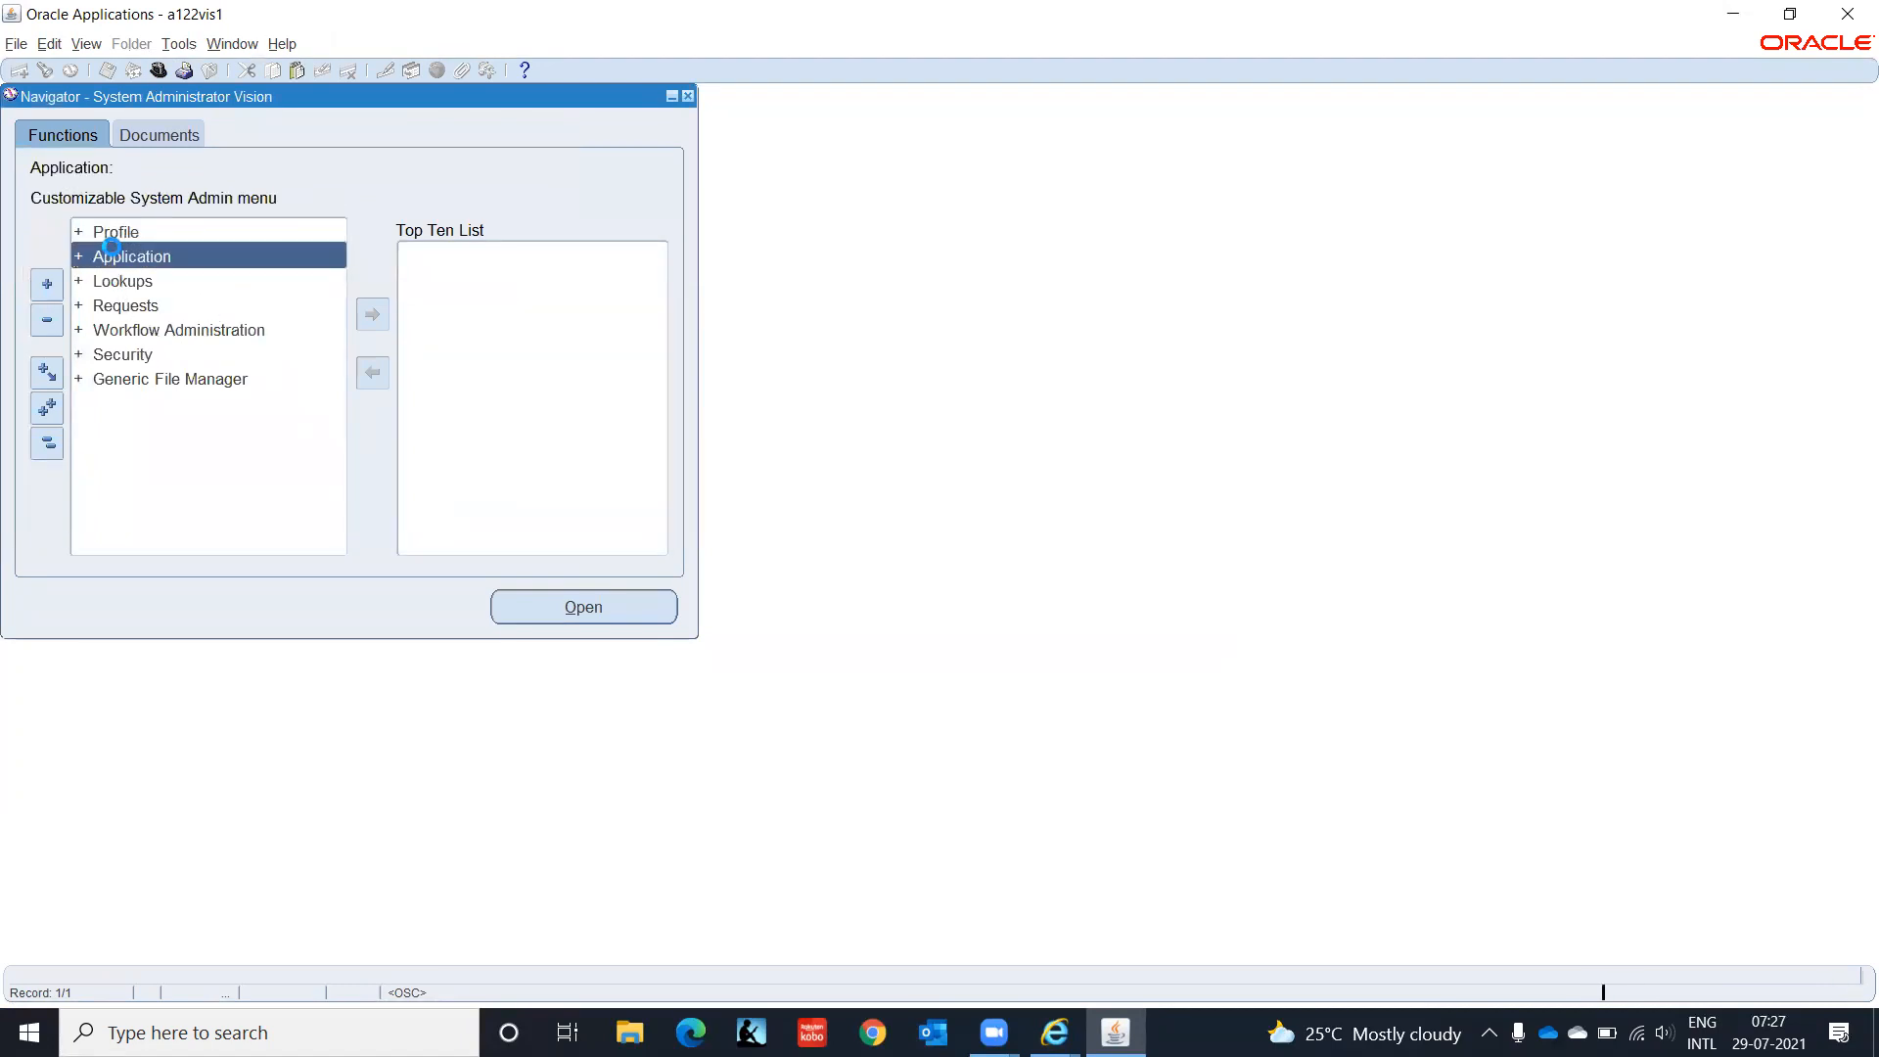
{"action": "double_click", "coordinate": [111, 249]}
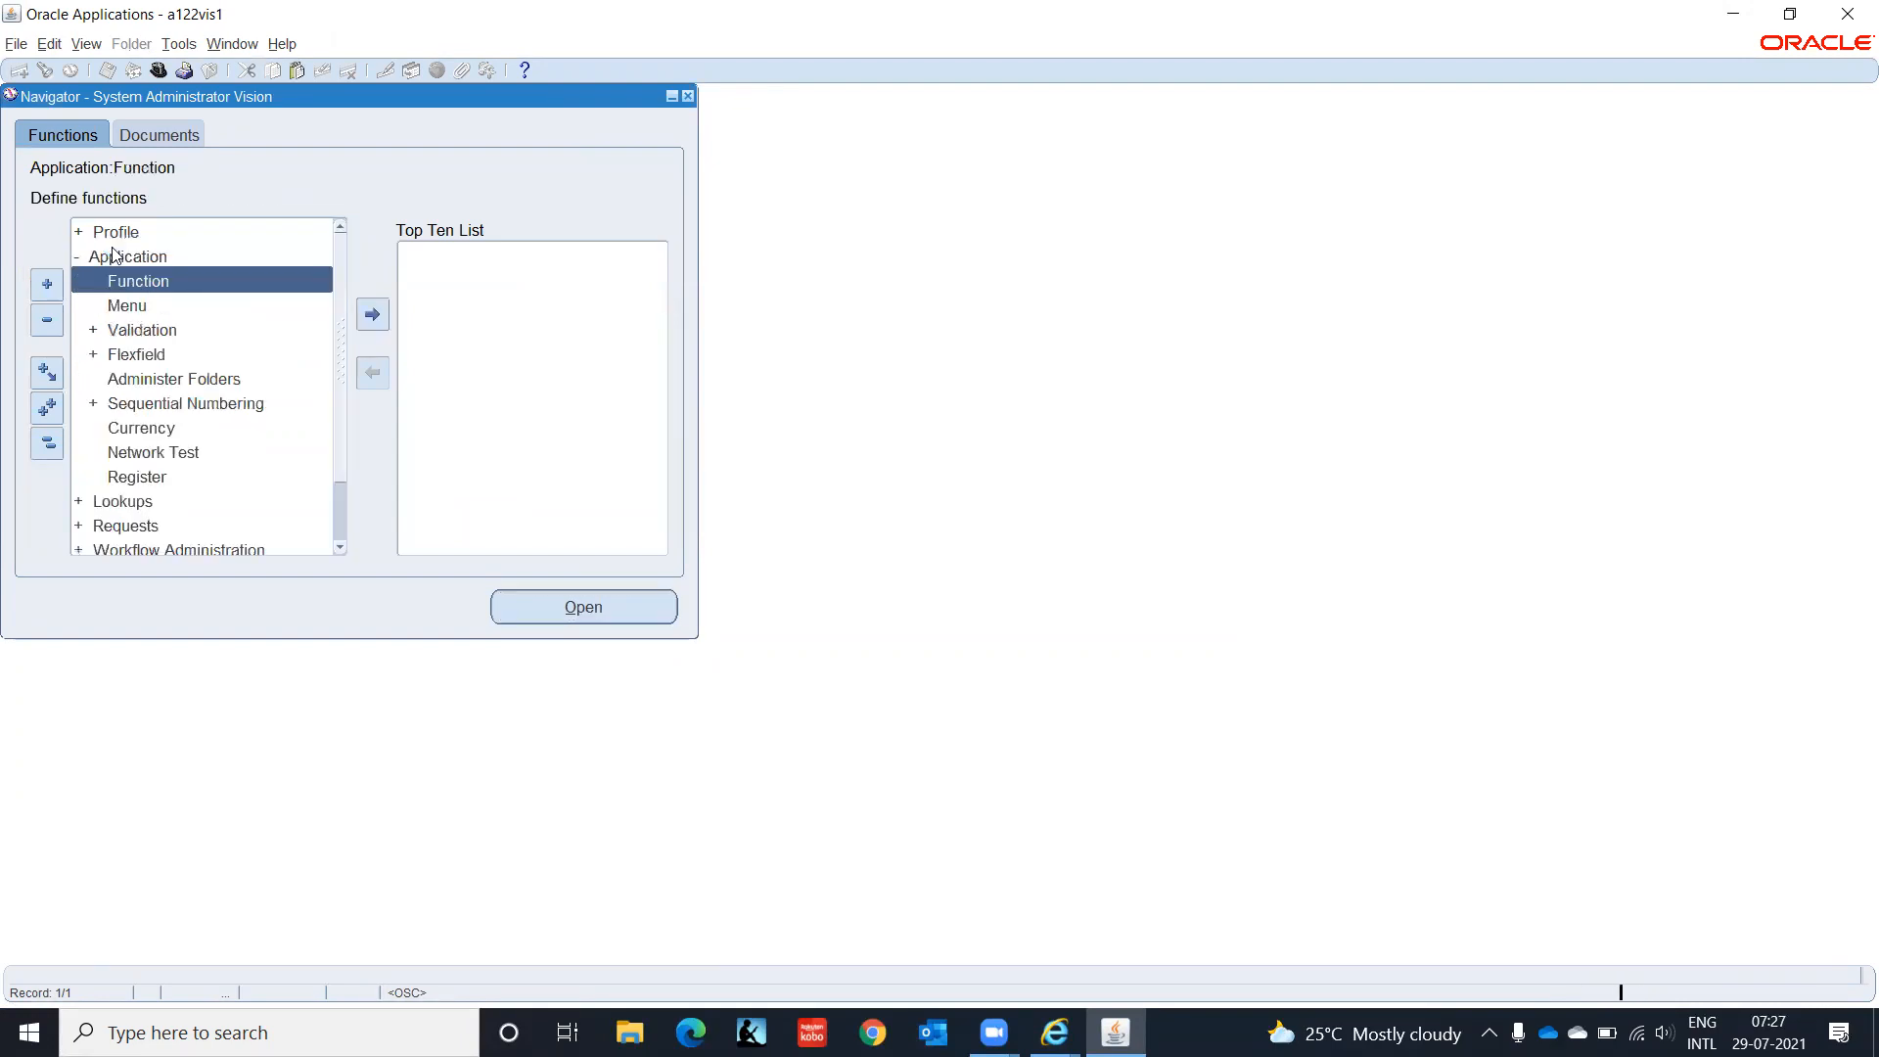
{"action": "key", "text": "Down"}
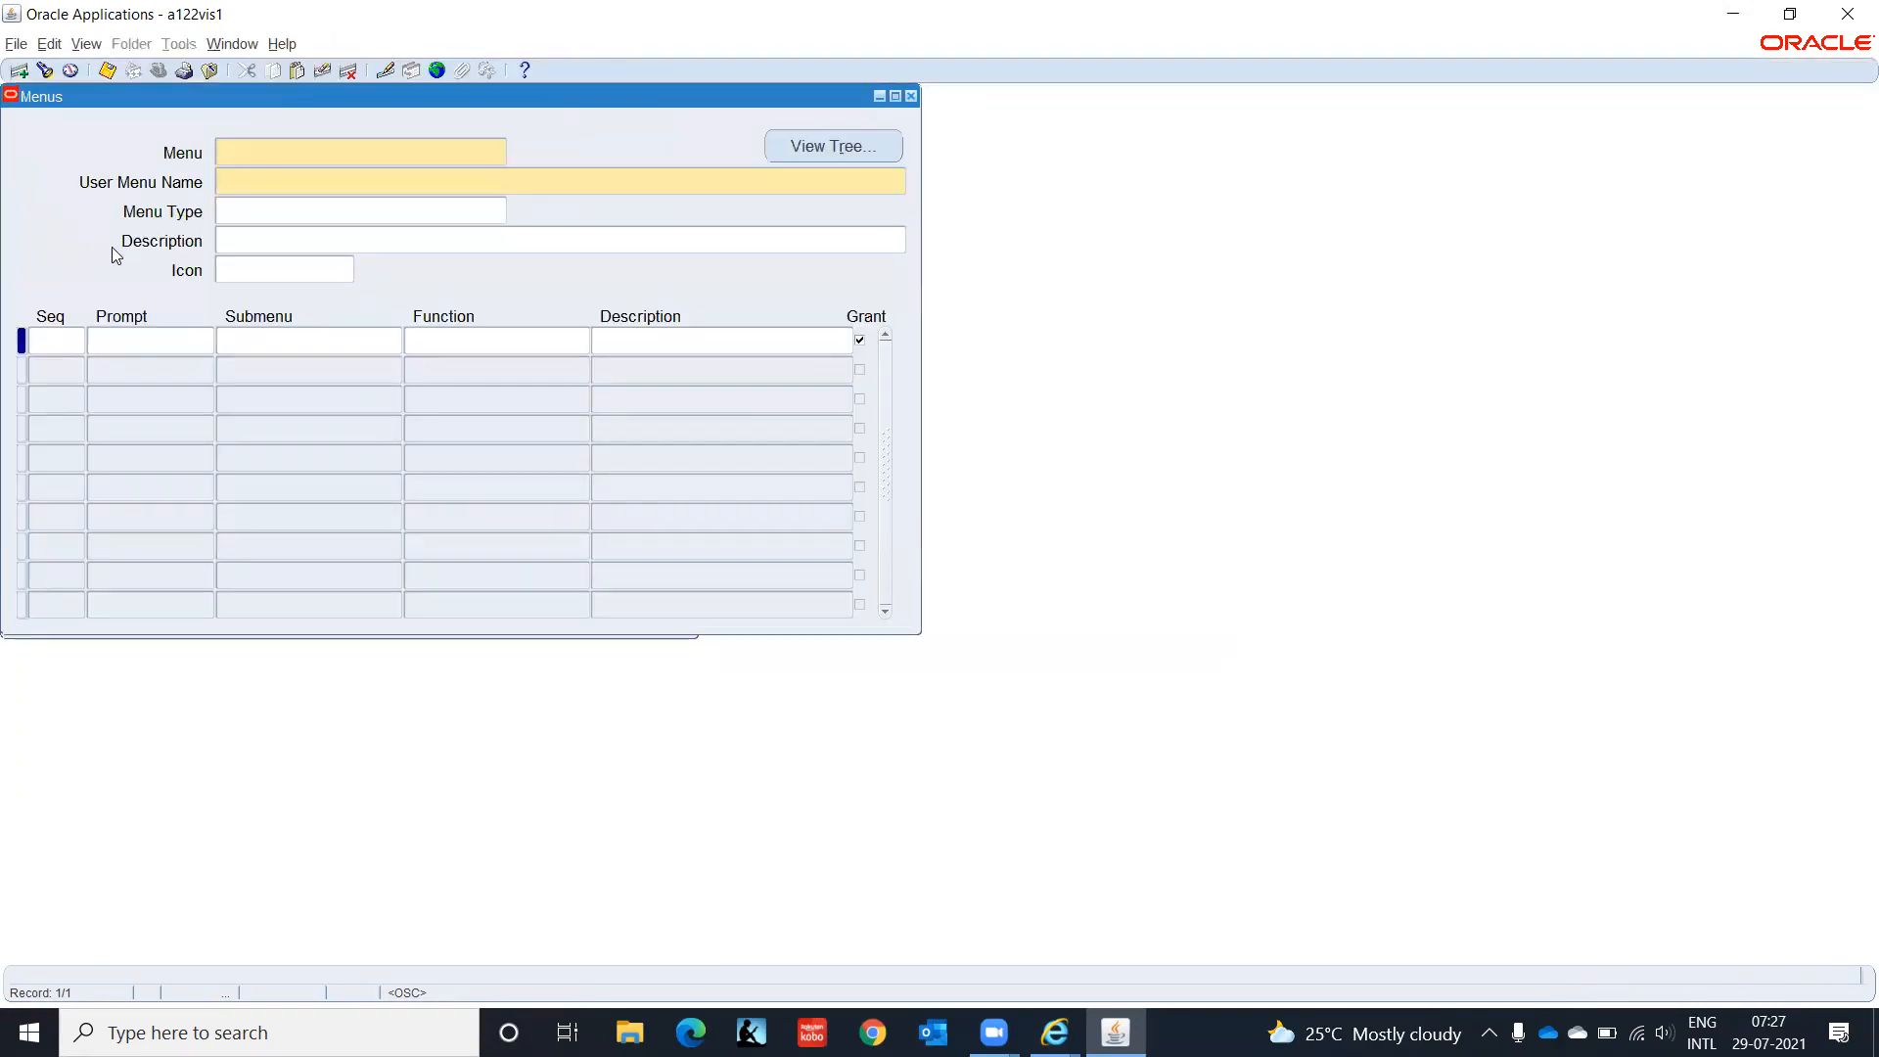
Step: Query menus matching IT% and browse the records to the IT_AP_SUPPLIER_EMPLOYEE menu
{"action": "key", "text": "F11"}
{"action": "type", "text": "IT"}
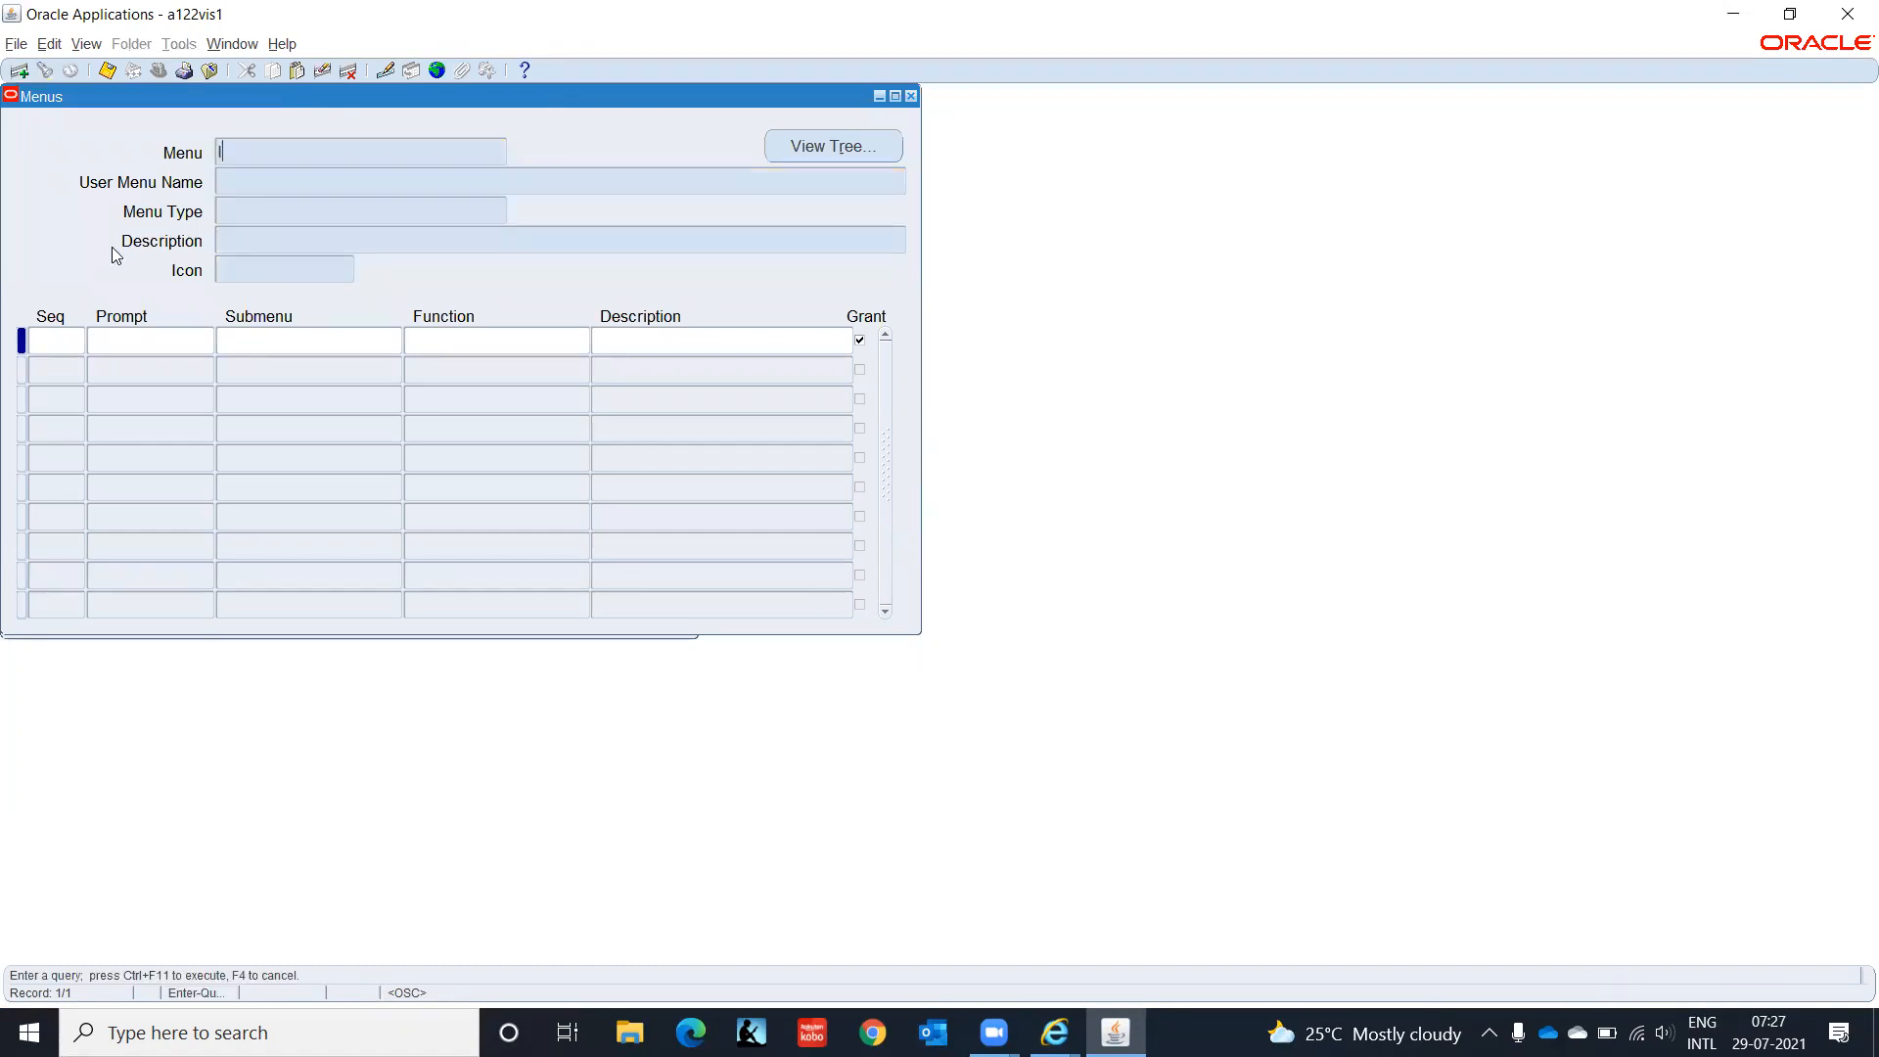
{"action": "type", "text": "%"}
{"action": "key", "text": "ctrl+F11"}
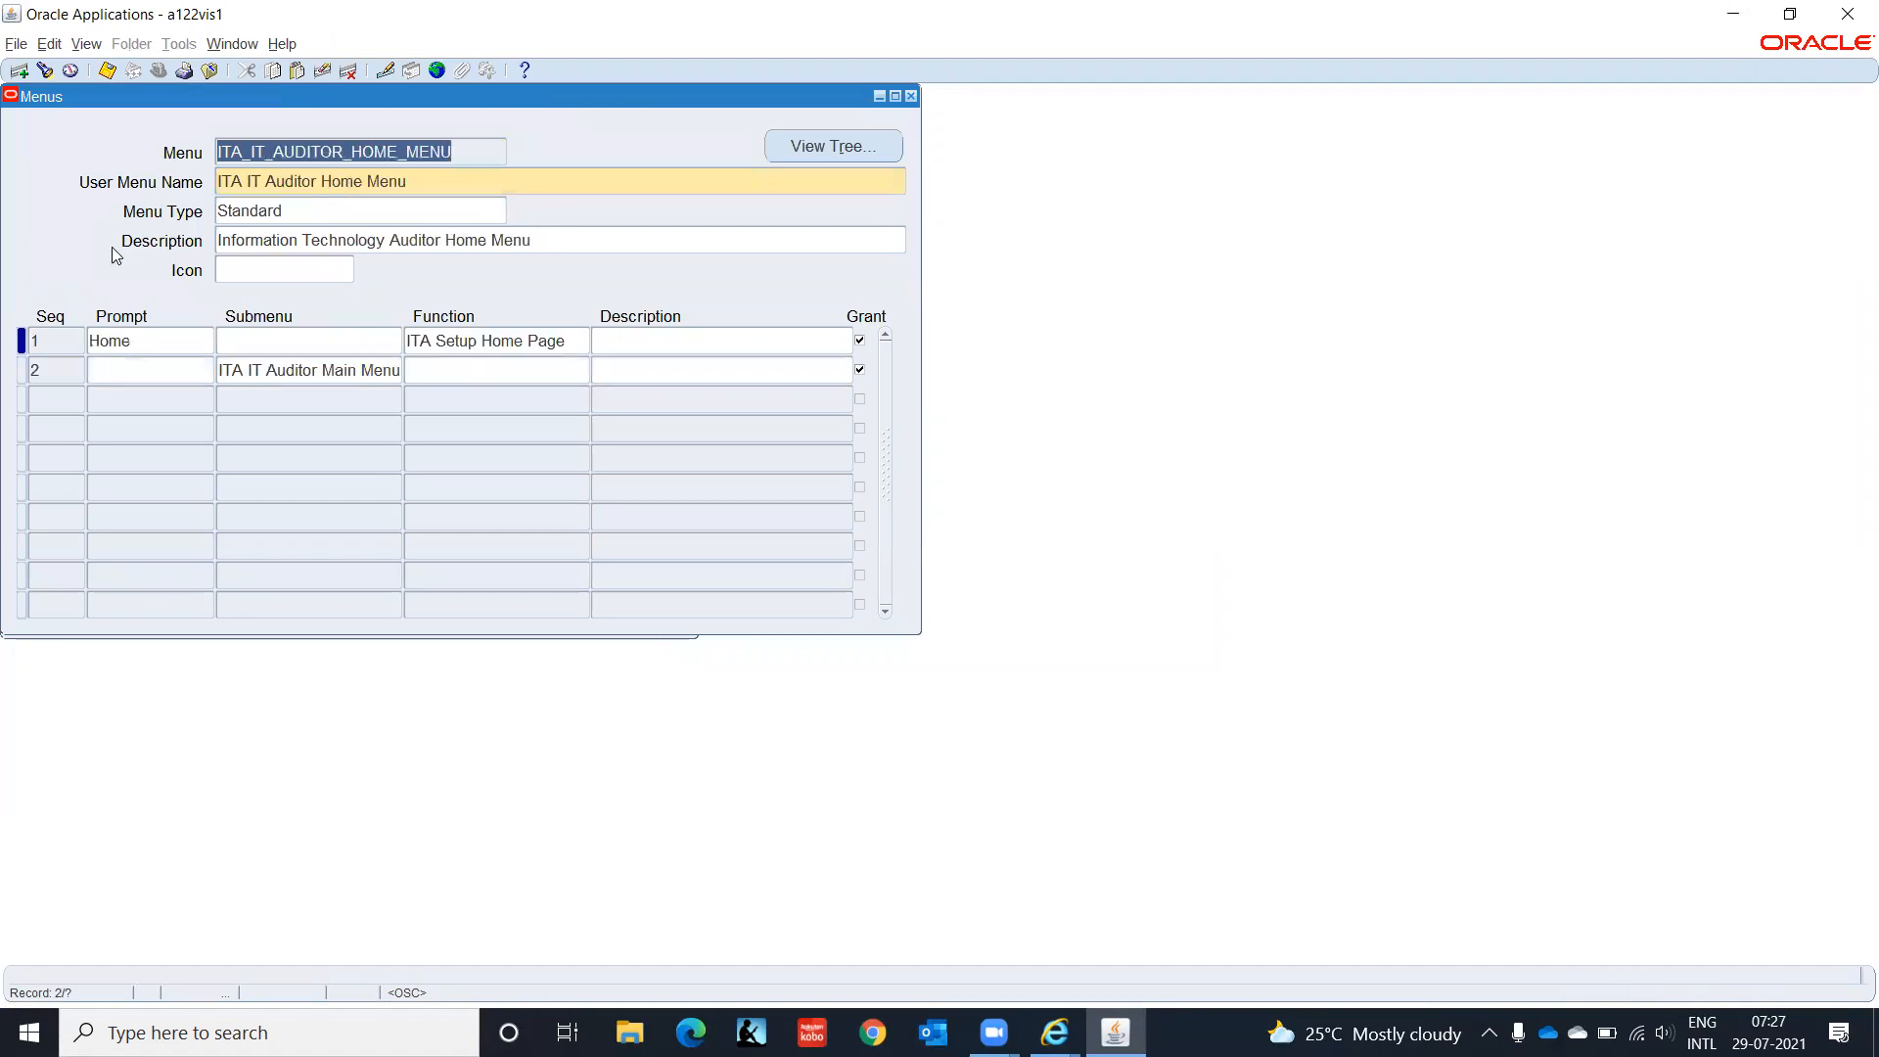
{"action": "key", "text": "Down"}
{"action": "key", "text": "Down"}
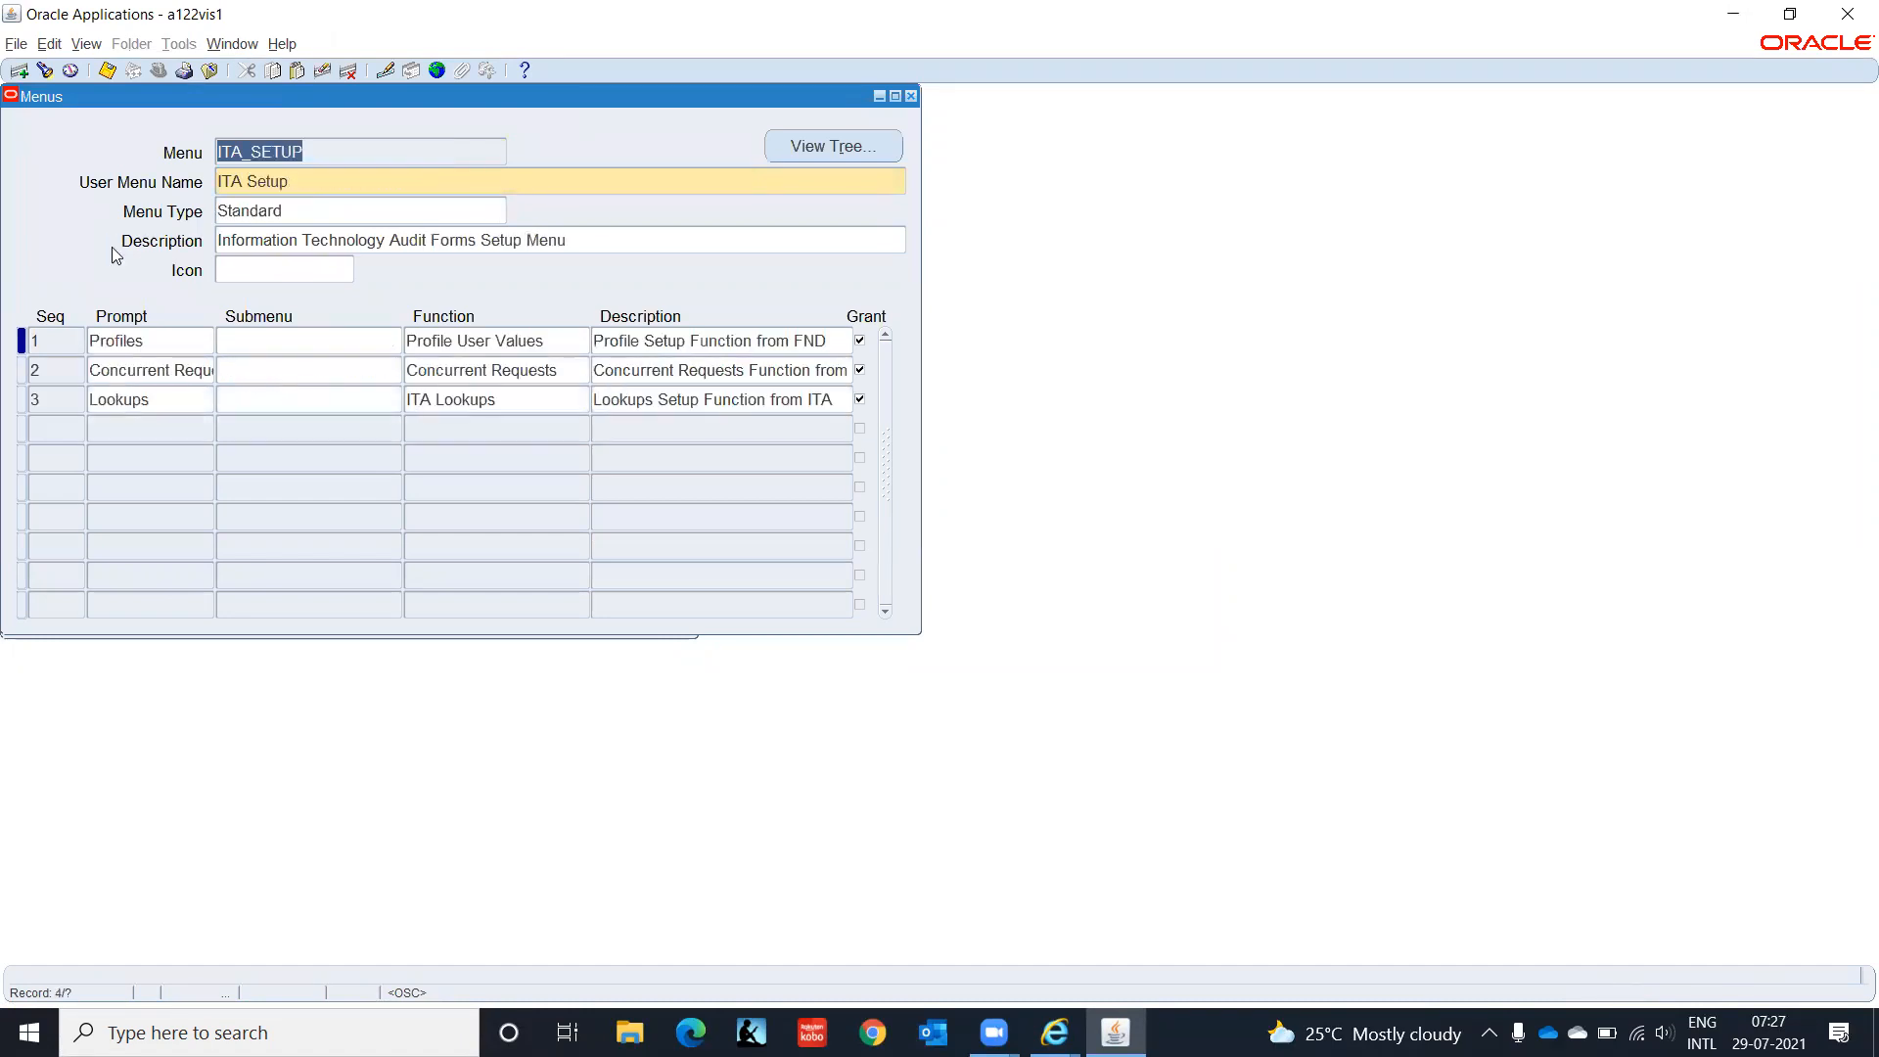
{"action": "key", "text": "Down"}
{"action": "key", "text": "Down"}
{"action": "key", "text": "Down"}
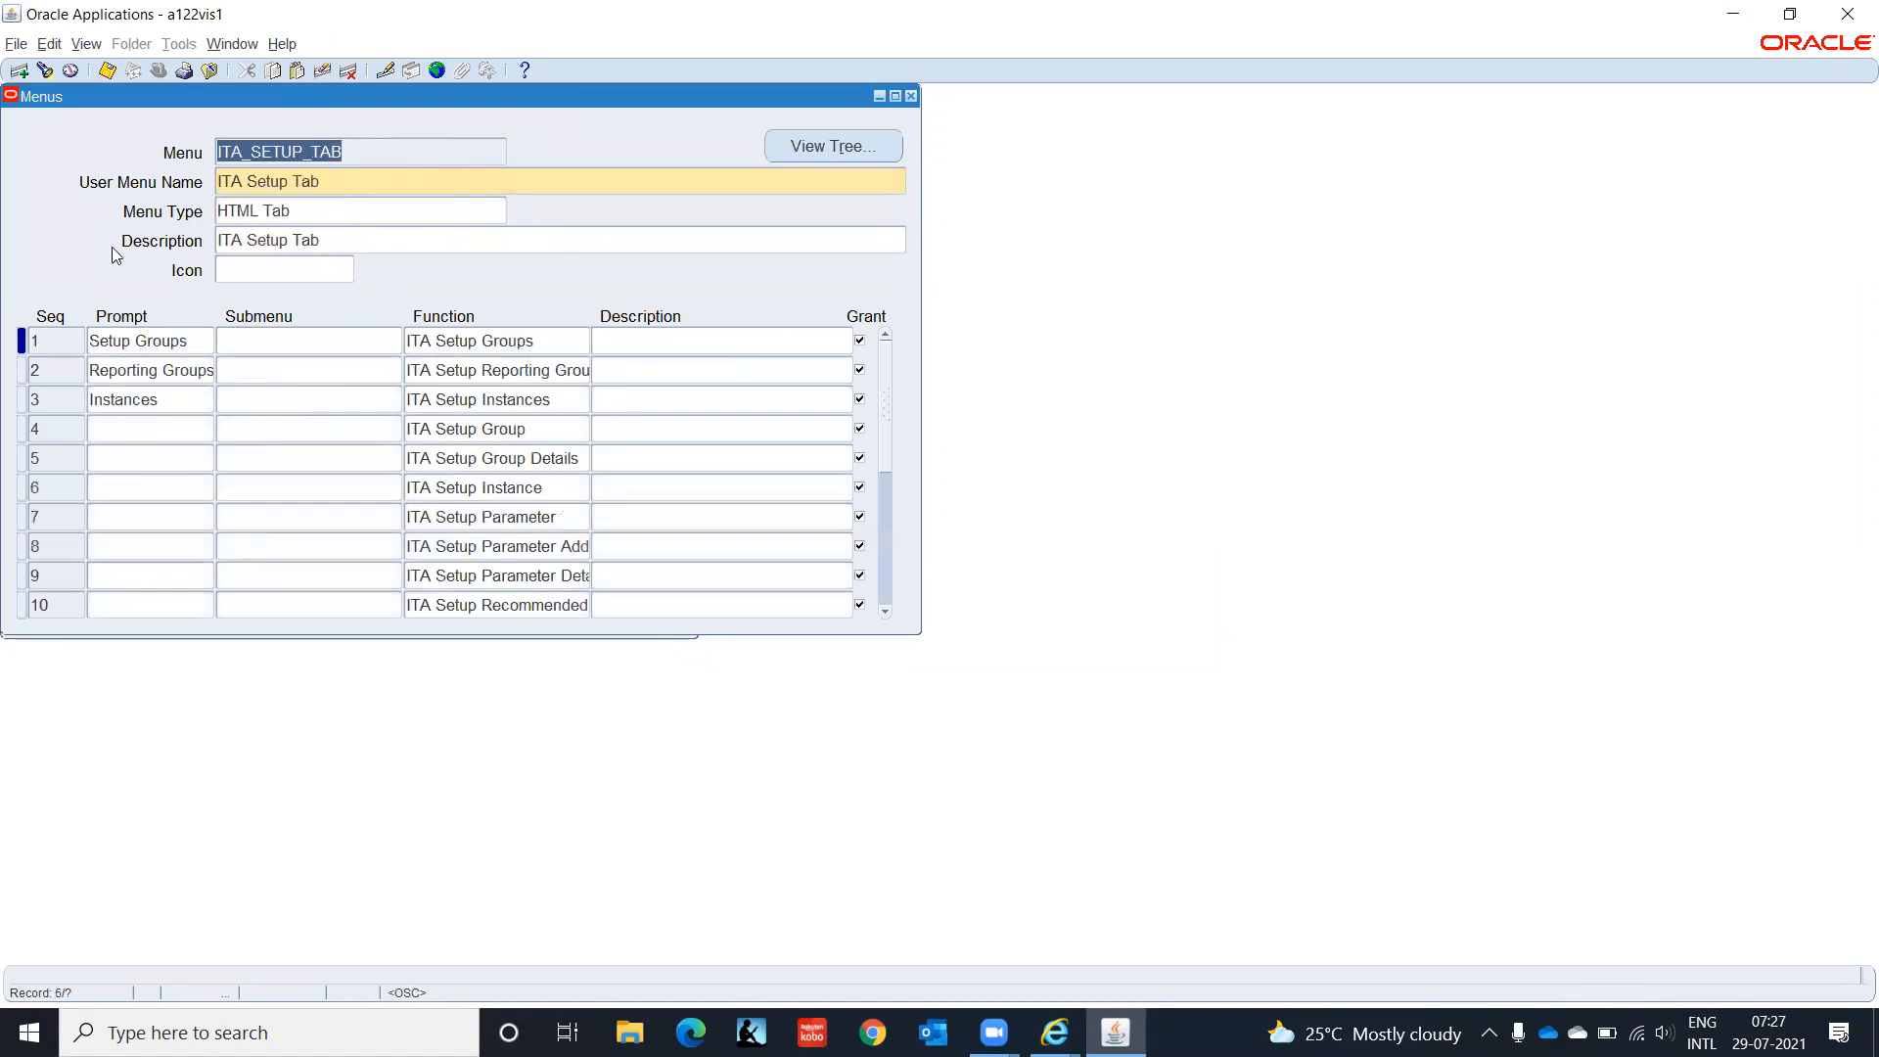
{"action": "key", "text": "Down"}
{"action": "key", "text": "Down"}
{"action": "key", "text": "Down"}
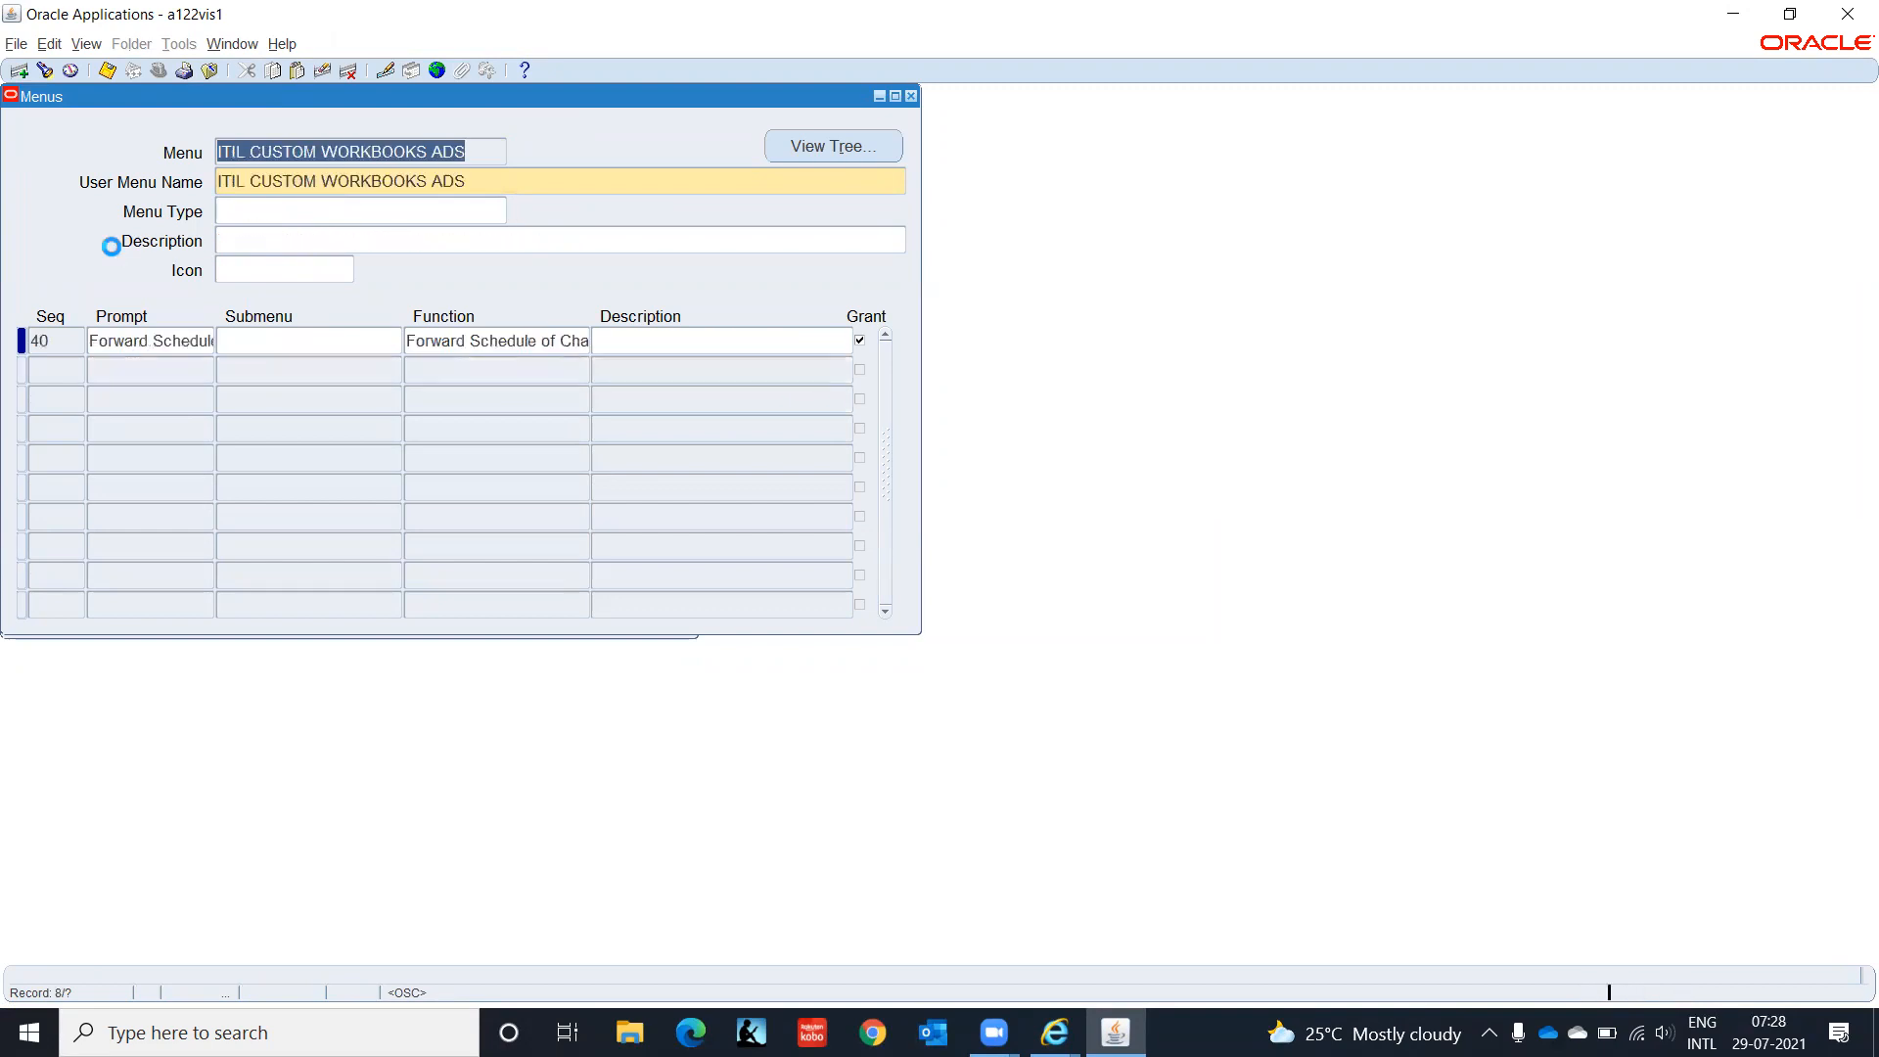
{"action": "key", "text": "Down"}
{"action": "key", "text": "Up"}
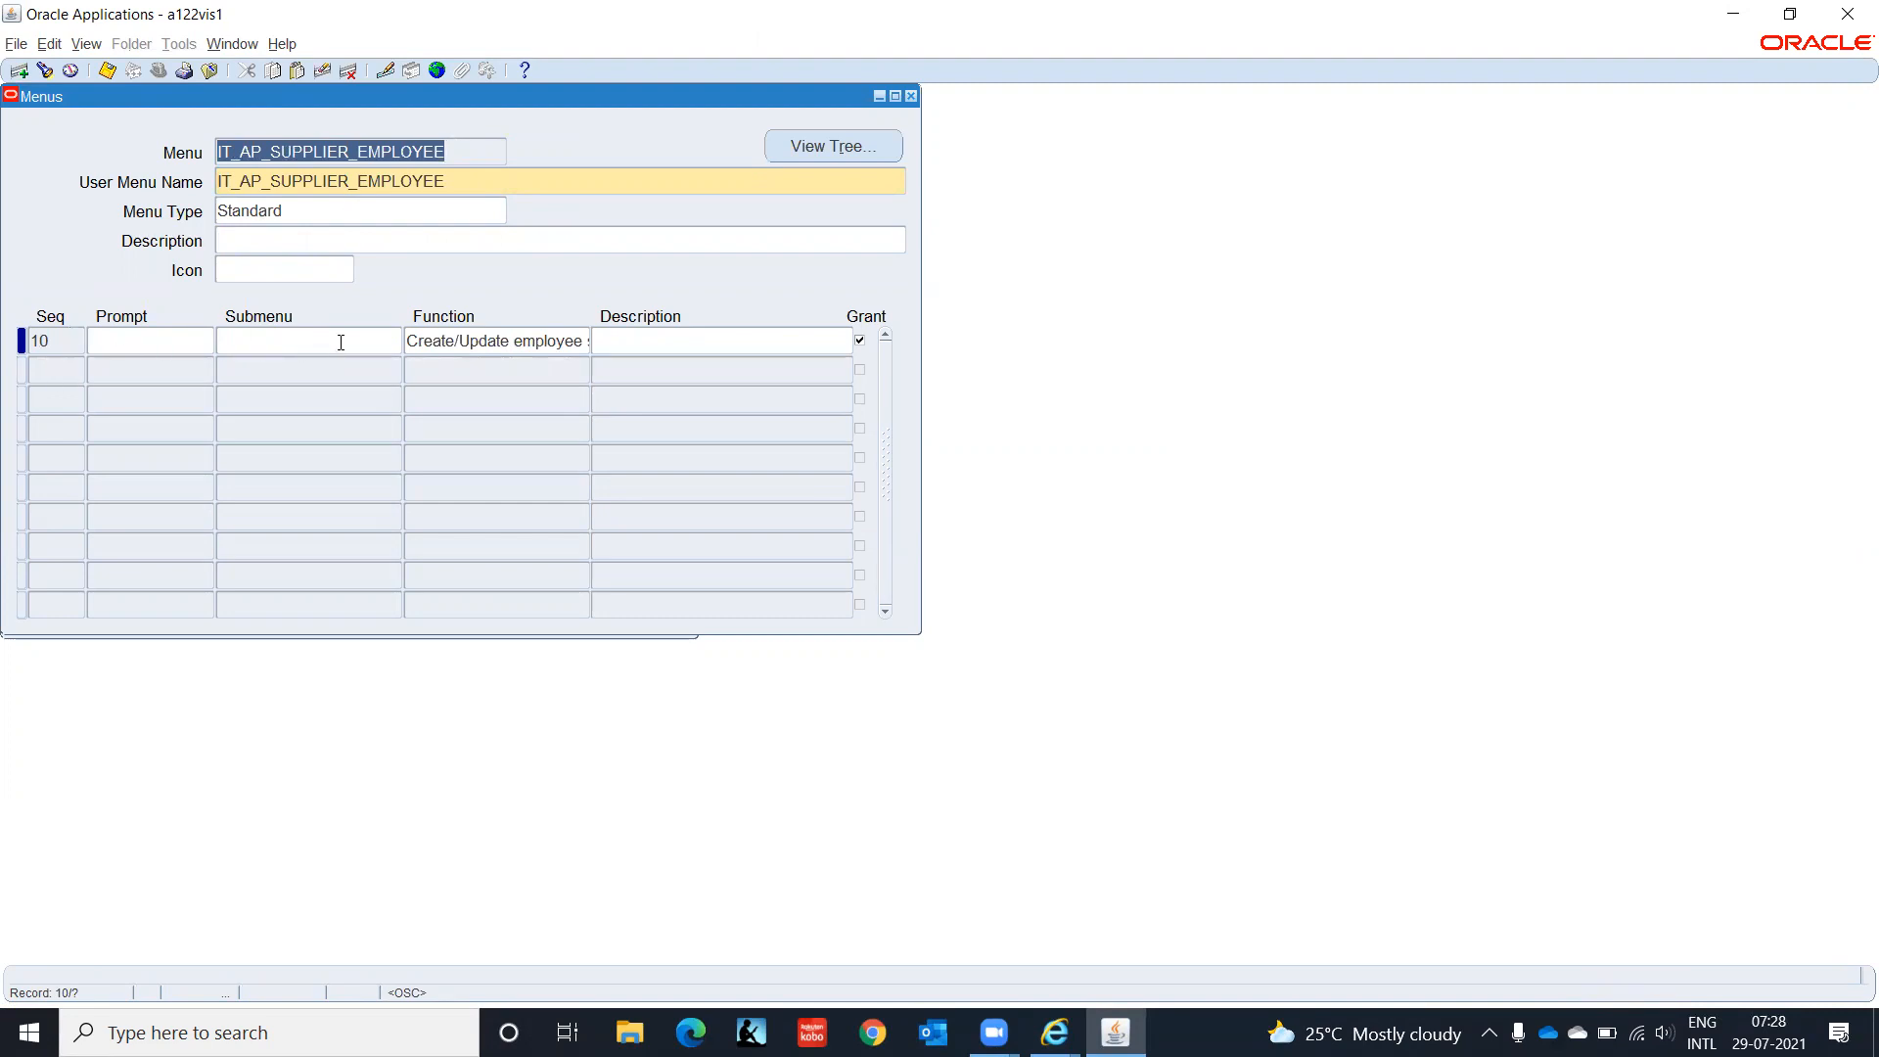
Step: Read the full function name assigned to the IT_AP_SUPPLIER_EMPLOYEE menu, then close the Menus form
{"action": "left_click", "coordinate": [492, 339]}
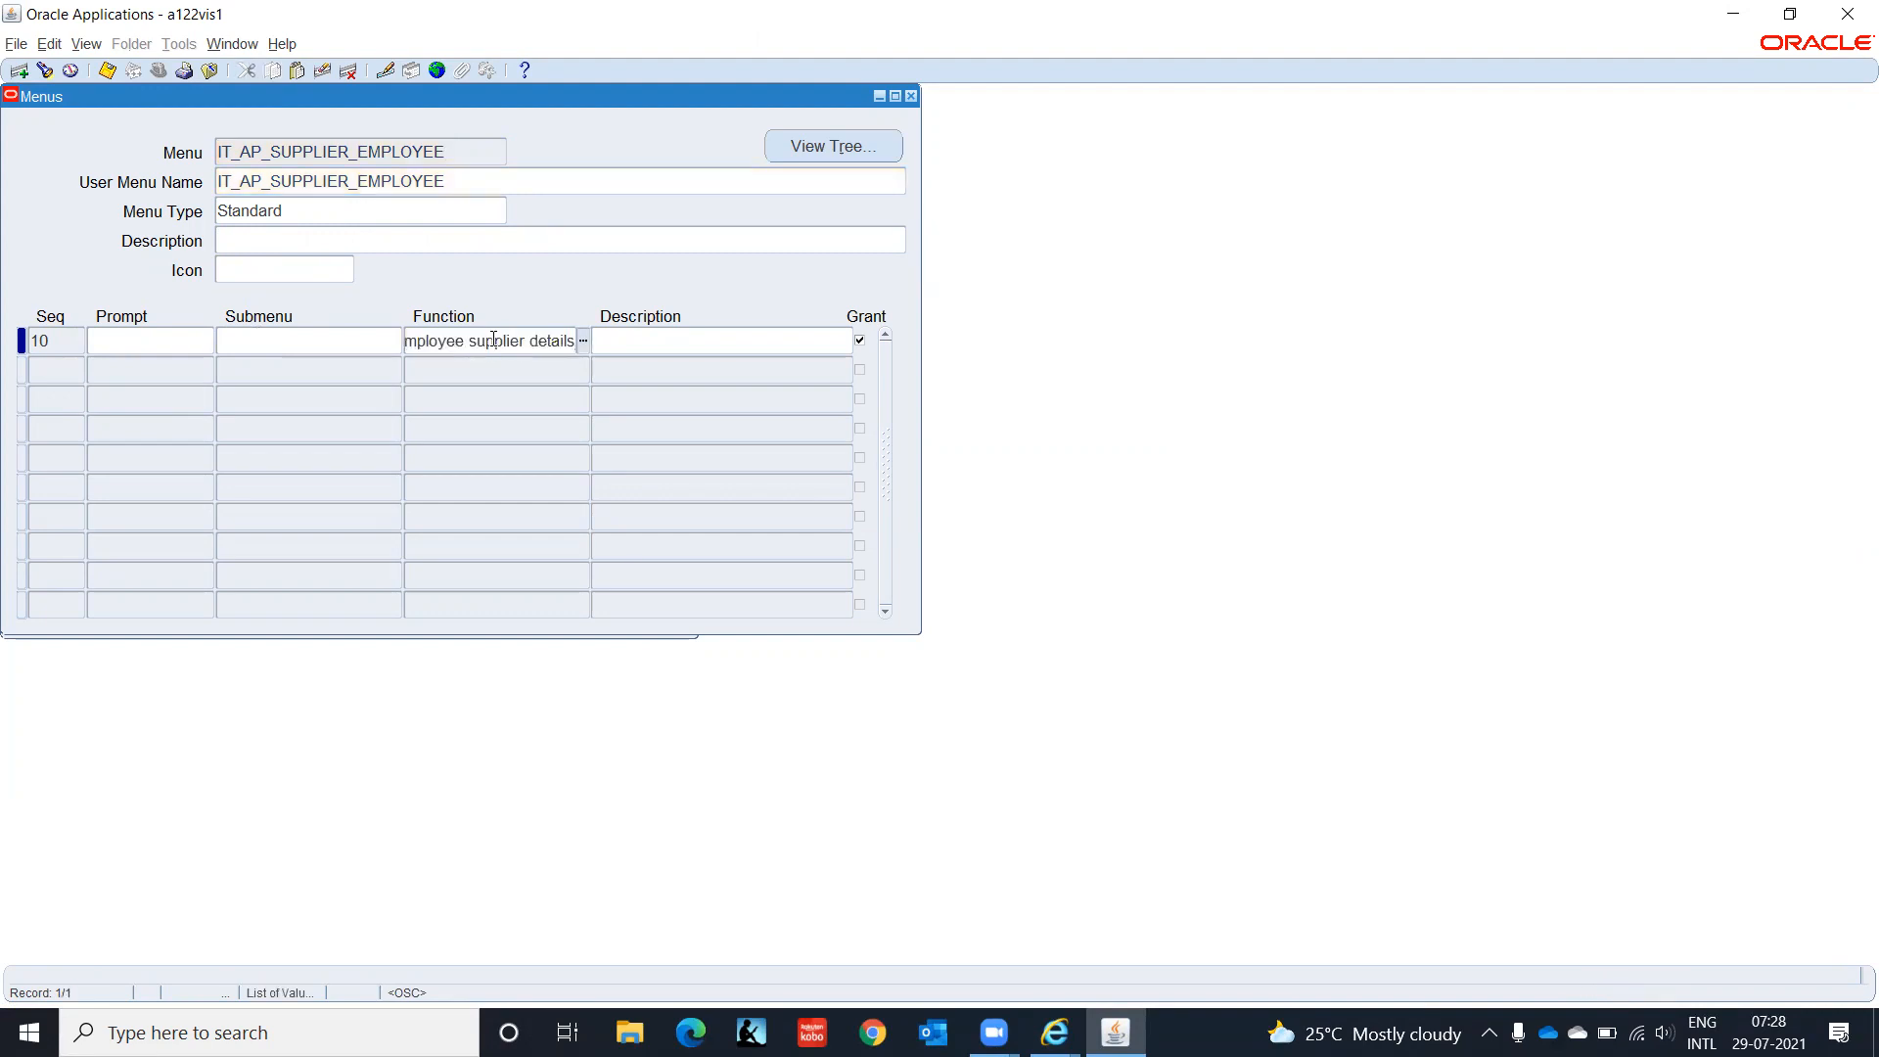
{"action": "key", "text": "Left"}
{"action": "key", "text": "Left"}
{"action": "key", "text": "Left"}
{"action": "key", "text": "Left"}
{"action": "key", "text": "Left"}
{"action": "key", "text": "Left"}
{"action": "key", "text": "Left"}
{"action": "key", "text": "Left"}
{"action": "key", "text": "Left"}
{"action": "key", "text": "Left"}
{"action": "key", "text": "Left"}
{"action": "key", "text": "Left"}
{"action": "key", "text": "Left"}
{"action": "key", "text": "Left"}
{"action": "key", "text": "Left"}
{"action": "key", "text": "Left"}
{"action": "key", "text": "Left"}
{"action": "key", "text": "Left"}
{"action": "key", "text": "Left"}
{"action": "key", "text": "Left"}
{"action": "key", "text": "Right"}
{"action": "key", "text": "Right"}
{"action": "key", "text": "Right"}
{"action": "key", "text": "Right"}
{"action": "key", "text": "Right"}
{"action": "key", "text": "Right"}
{"action": "key", "text": "Right"}
{"action": "key", "text": "Right"}
{"action": "key", "text": "Right"}
{"action": "key", "text": "Right"}
{"action": "key", "text": "Right"}
{"action": "key", "text": "Right"}
{"action": "key", "text": "Right"}
{"action": "key", "text": "Right"}
{"action": "key", "text": "Right"}
{"action": "key", "text": "Right"}
{"action": "key", "text": "Right"}
{"action": "key", "text": "Right"}
{"action": "left_click", "coordinate": [462, 144]}
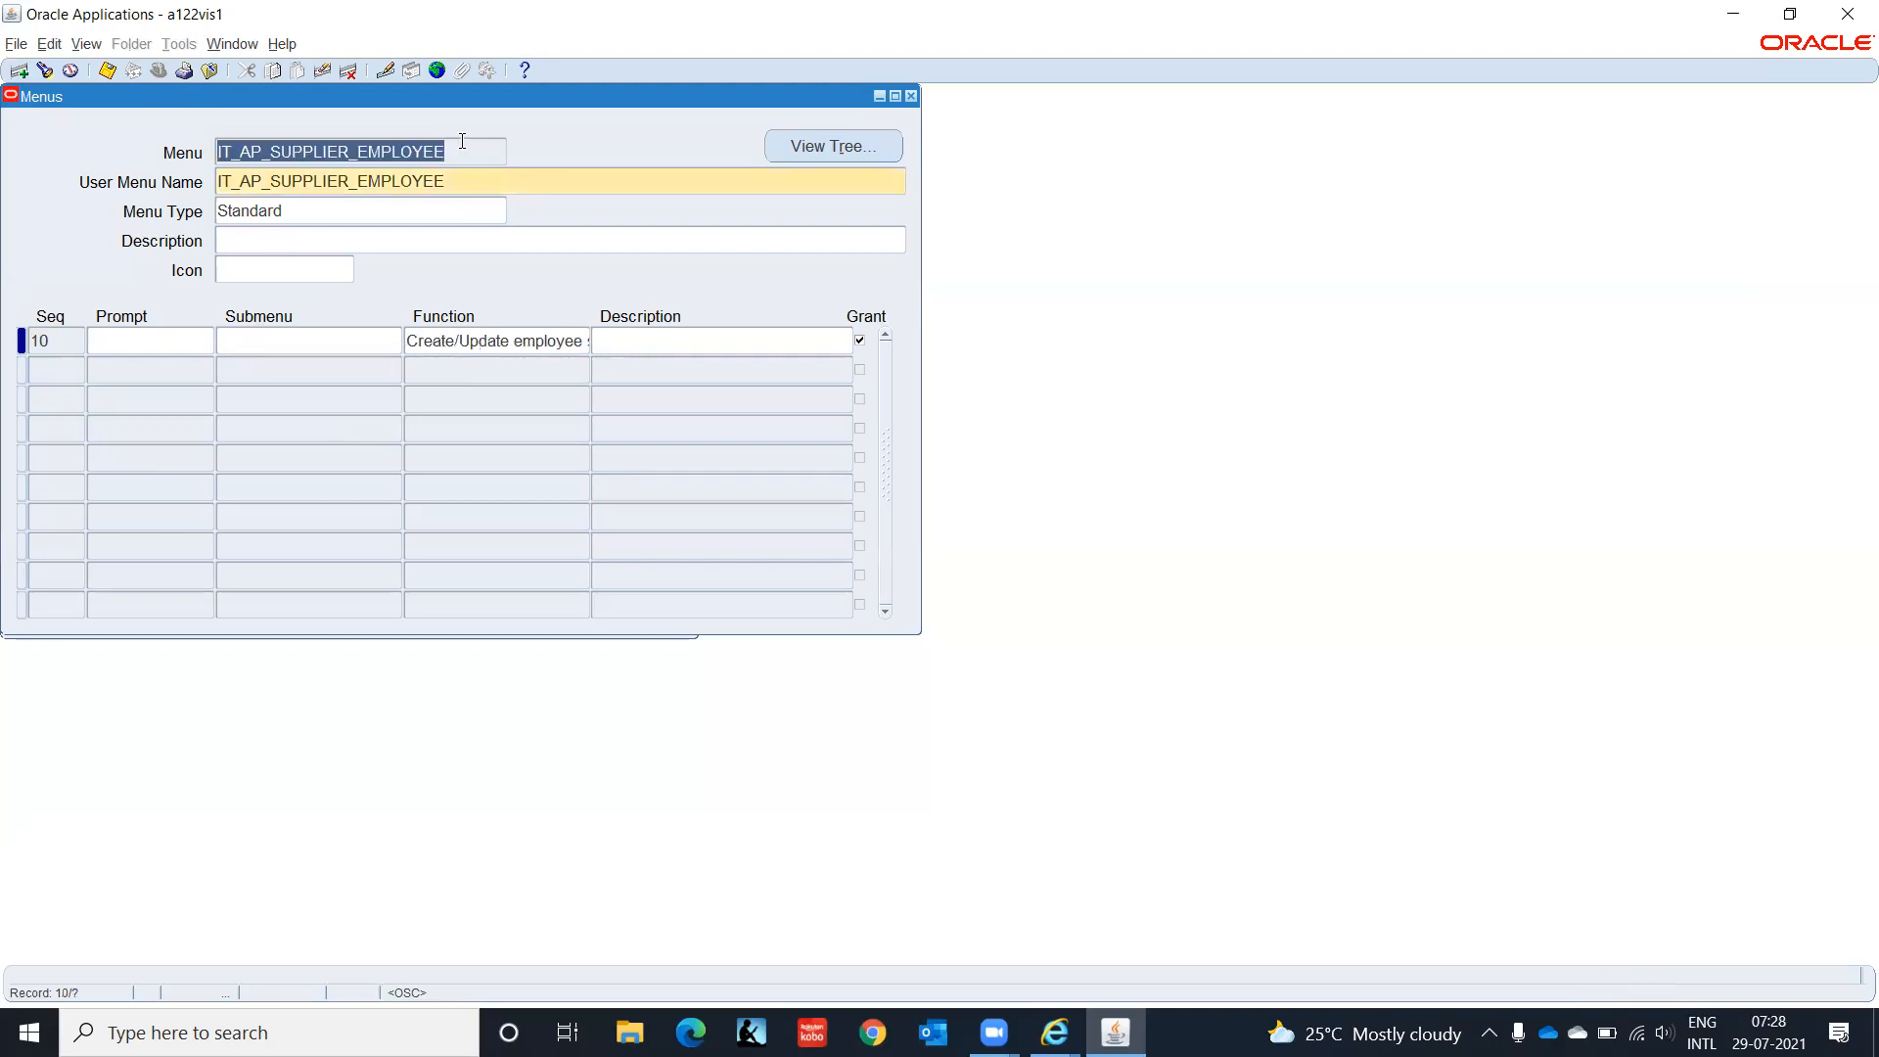
{"action": "key", "text": "F4"}
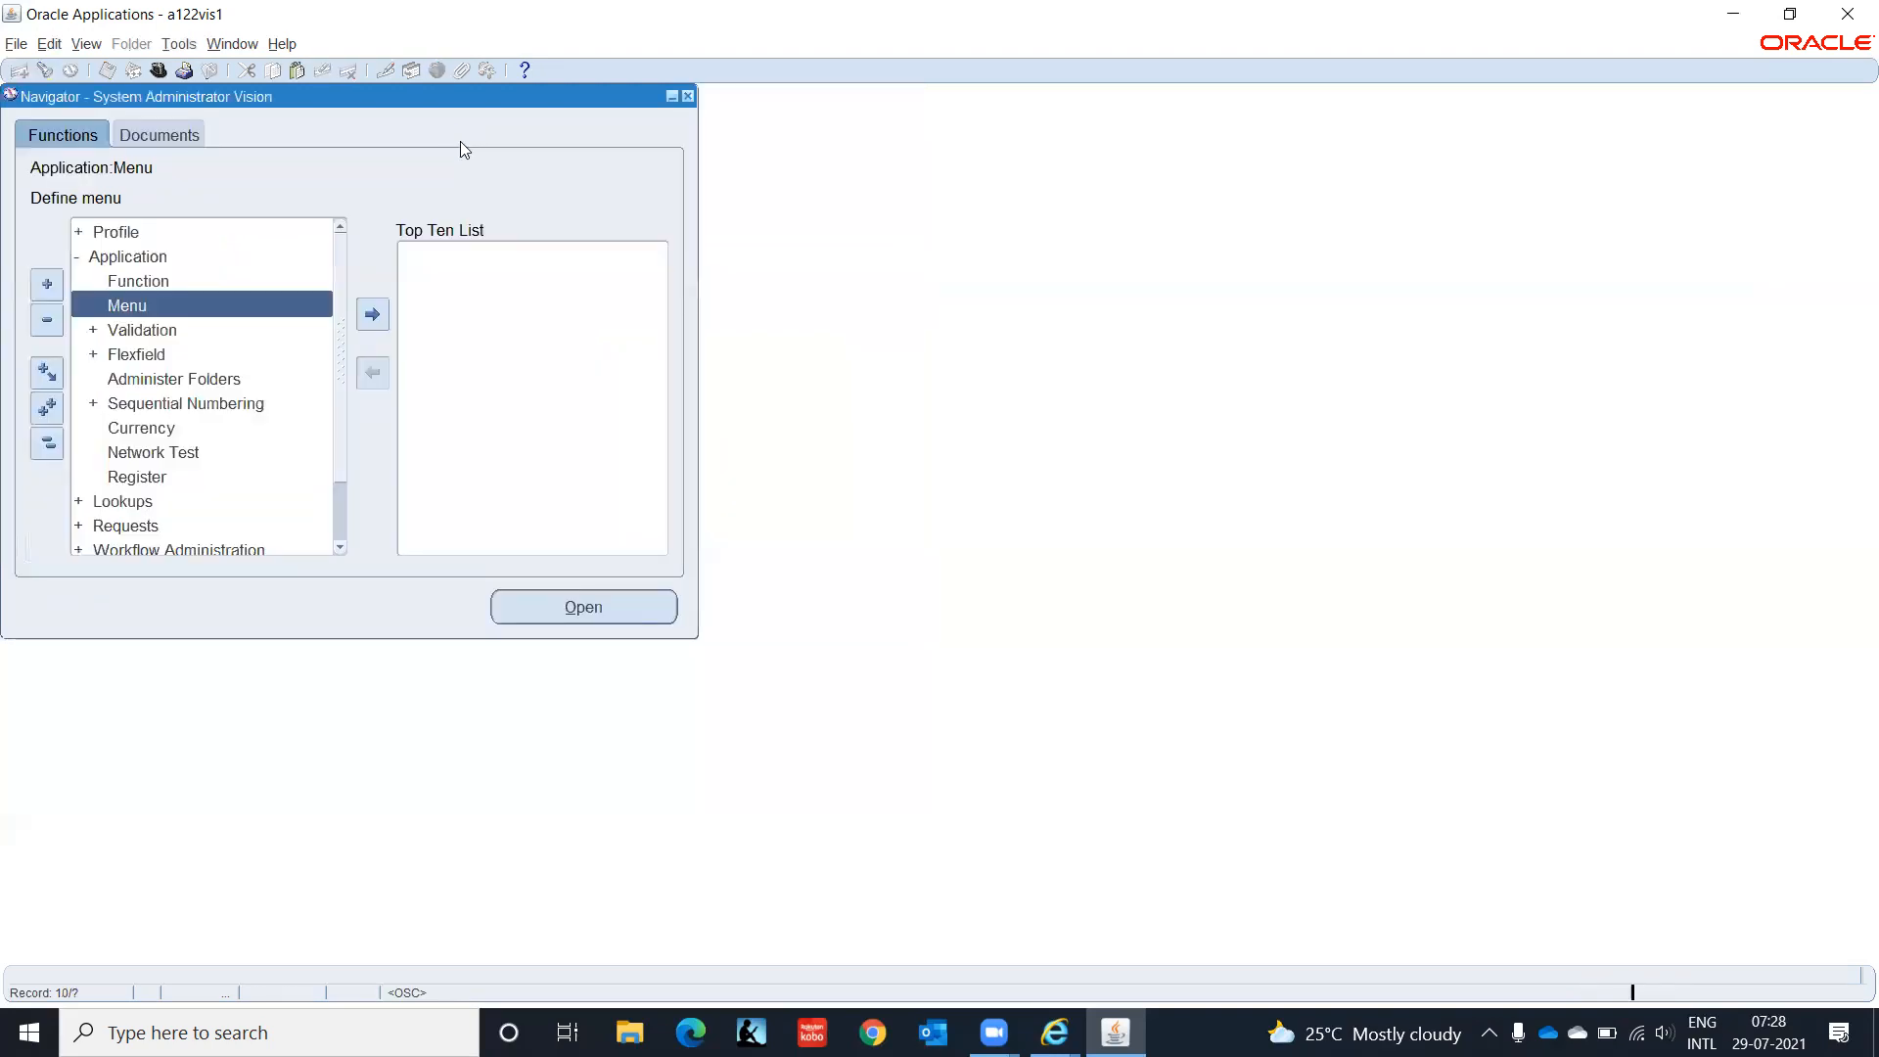
Step: Collapse the navigator functions and open the Security user definition form
{"action": "left_click", "coordinate": [46, 442]}
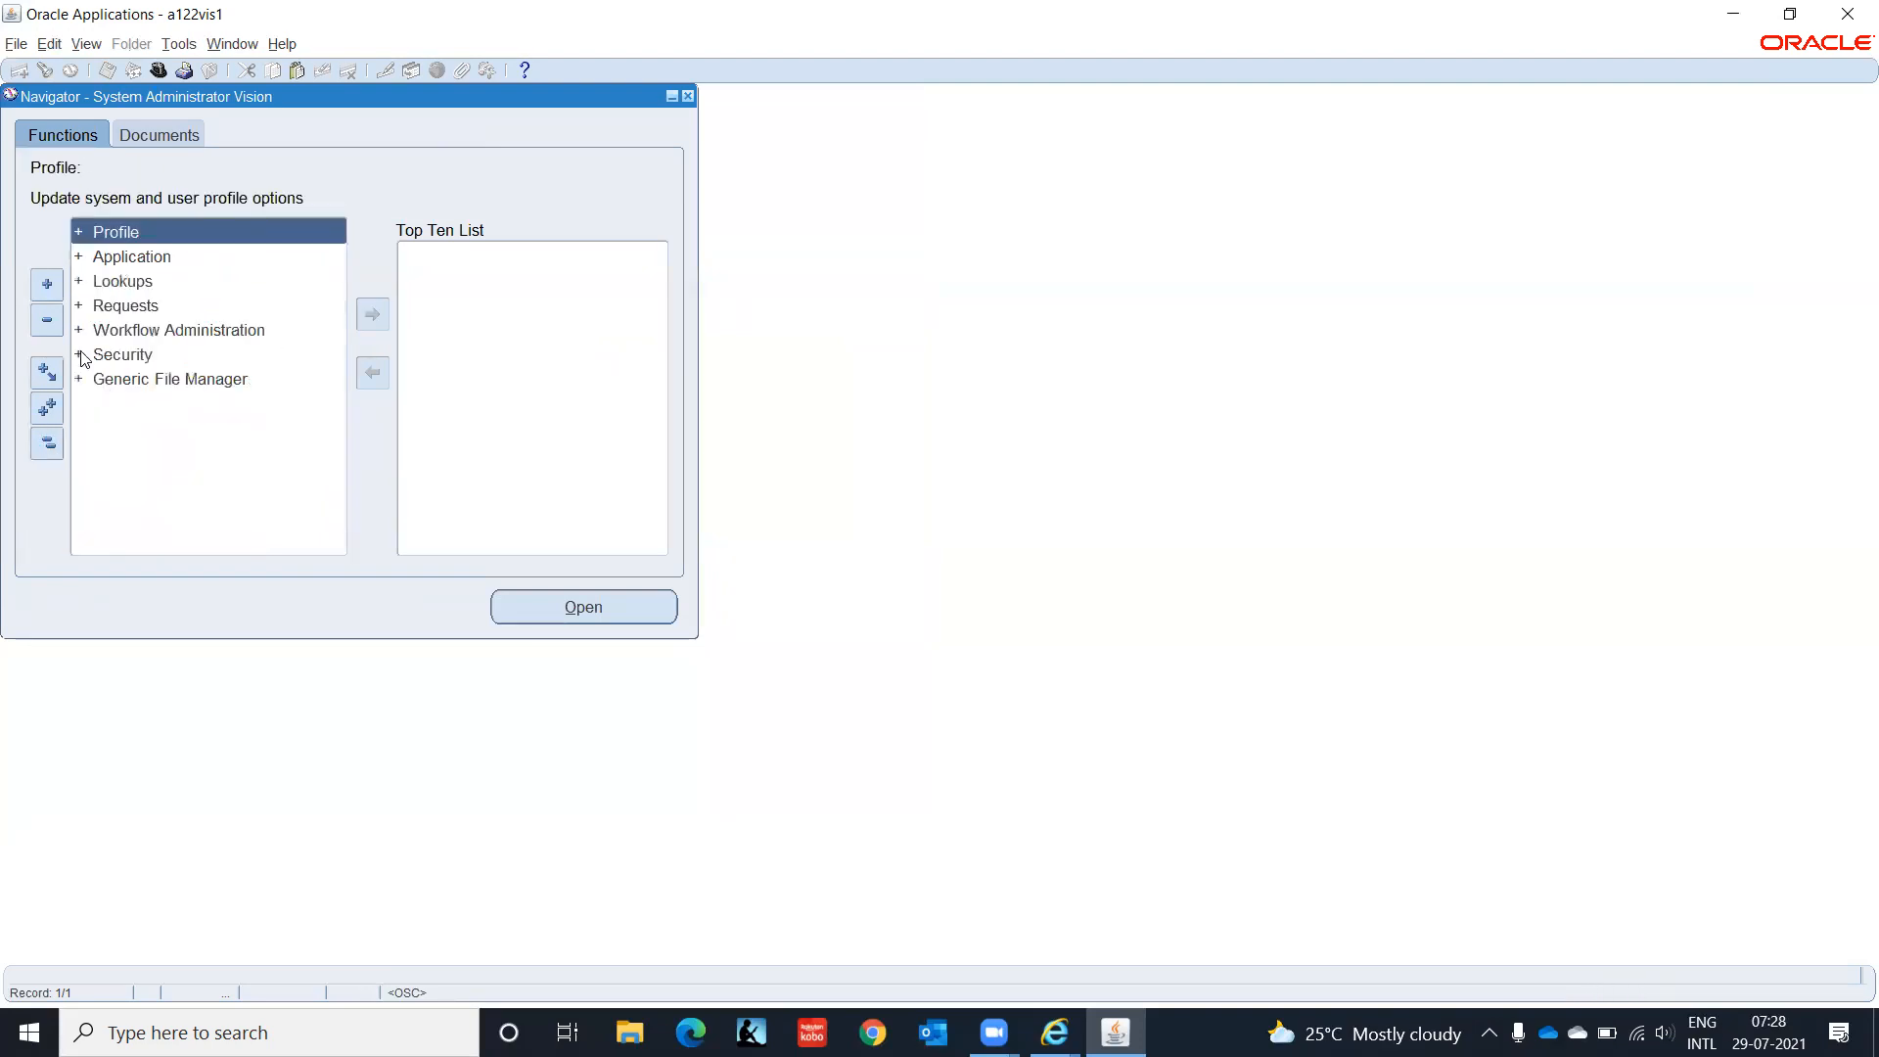
{"action": "double_click", "coordinate": [117, 355]}
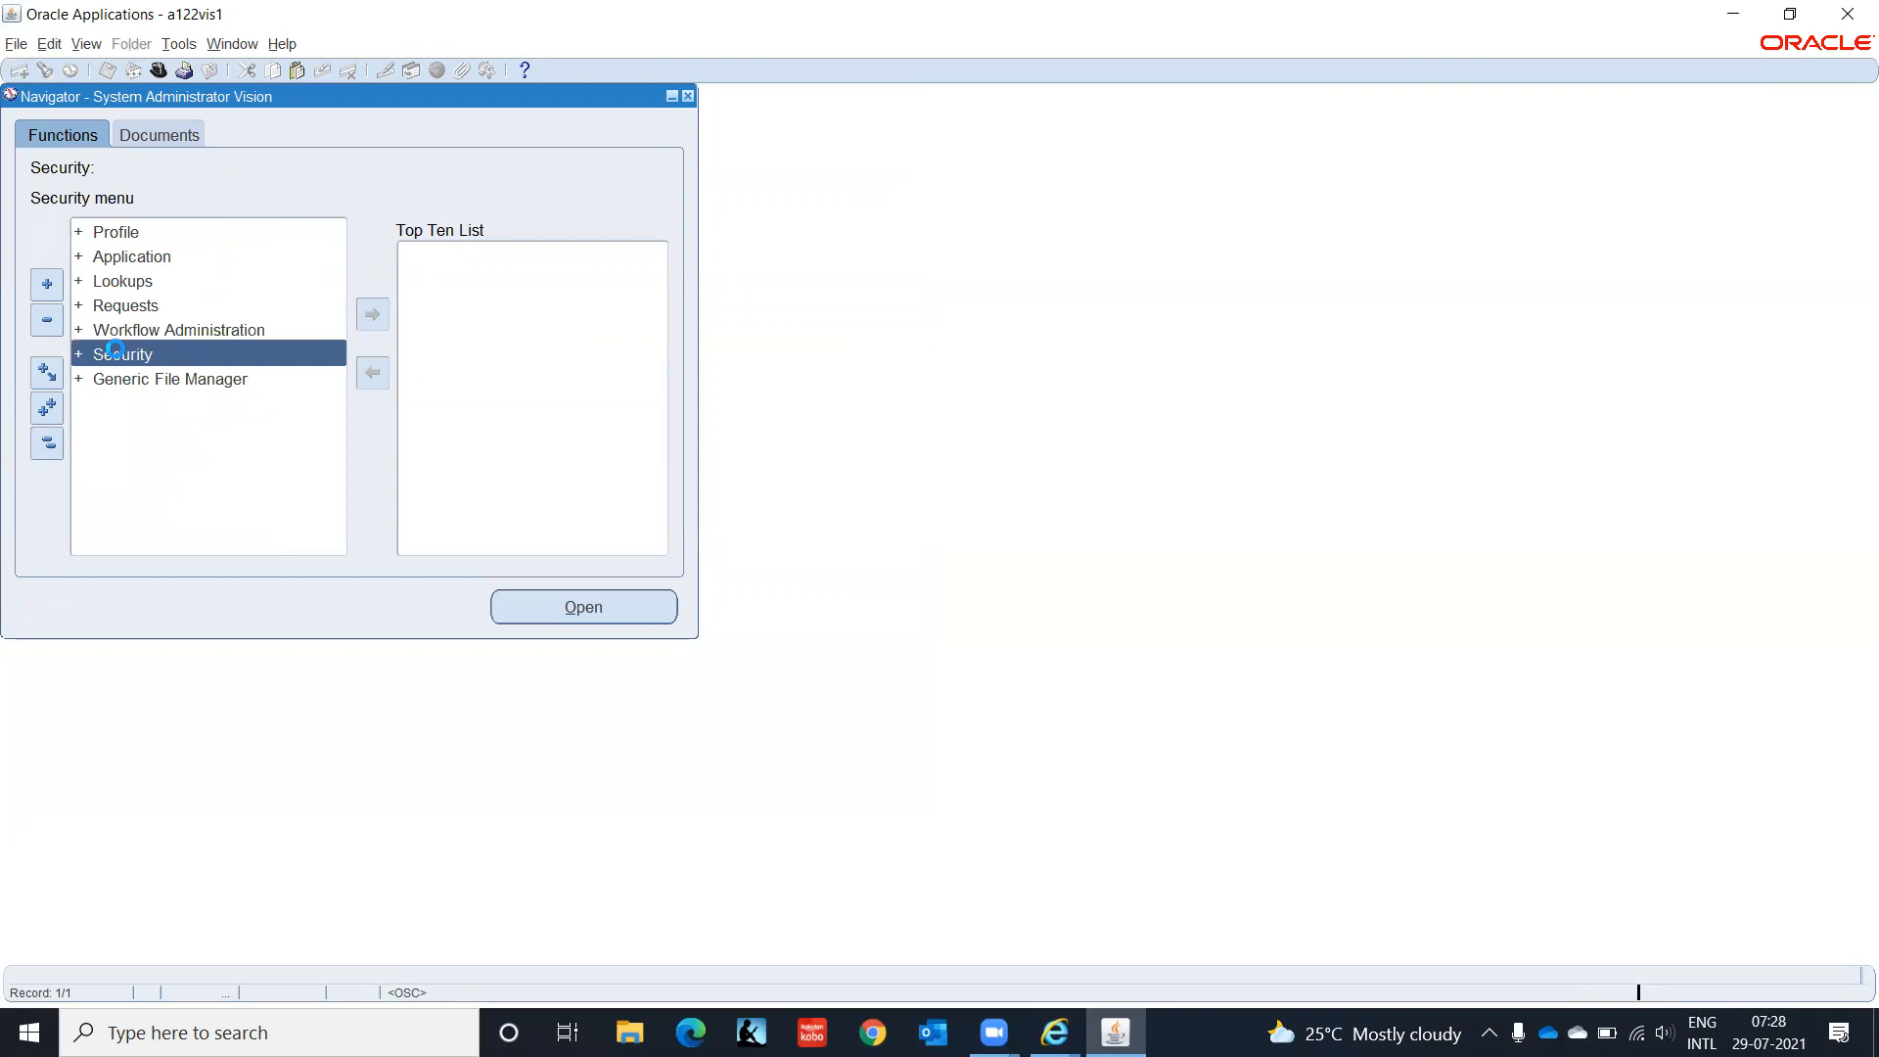
{"action": "key", "text": "Return"}
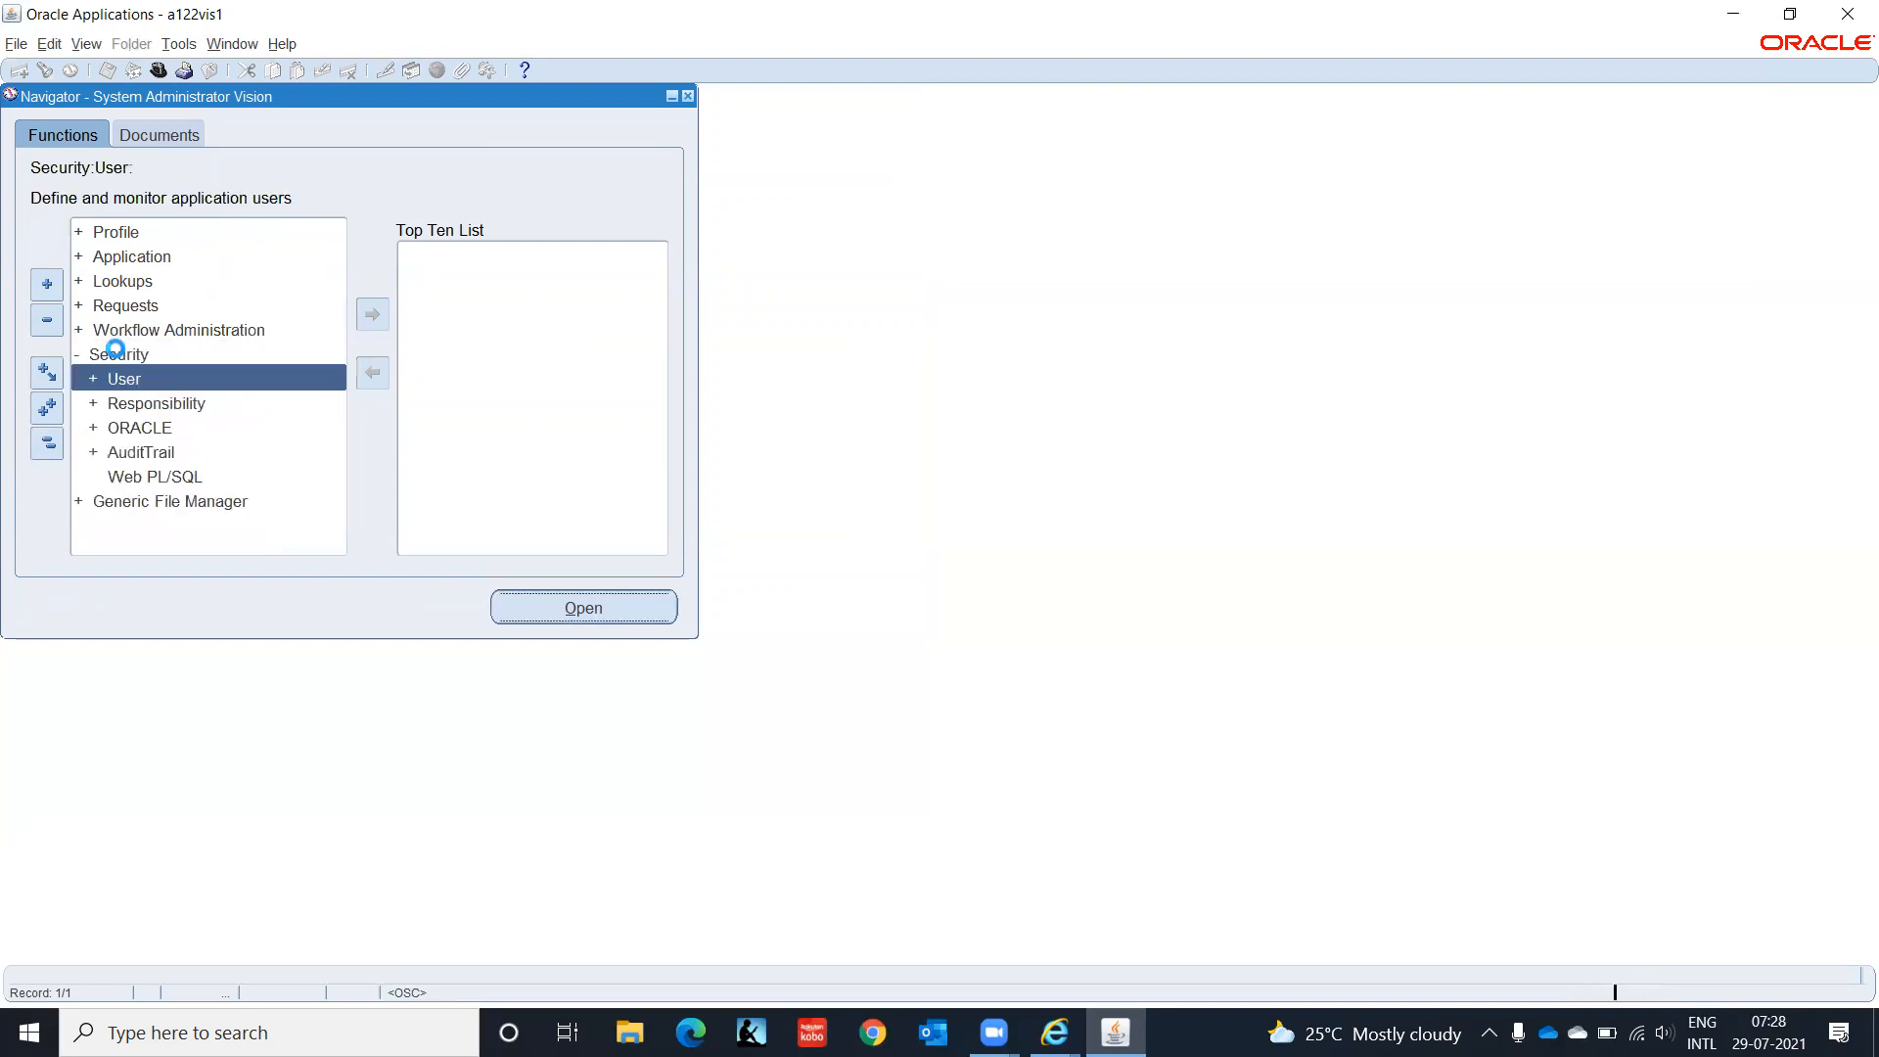
{"action": "key", "text": "Return"}
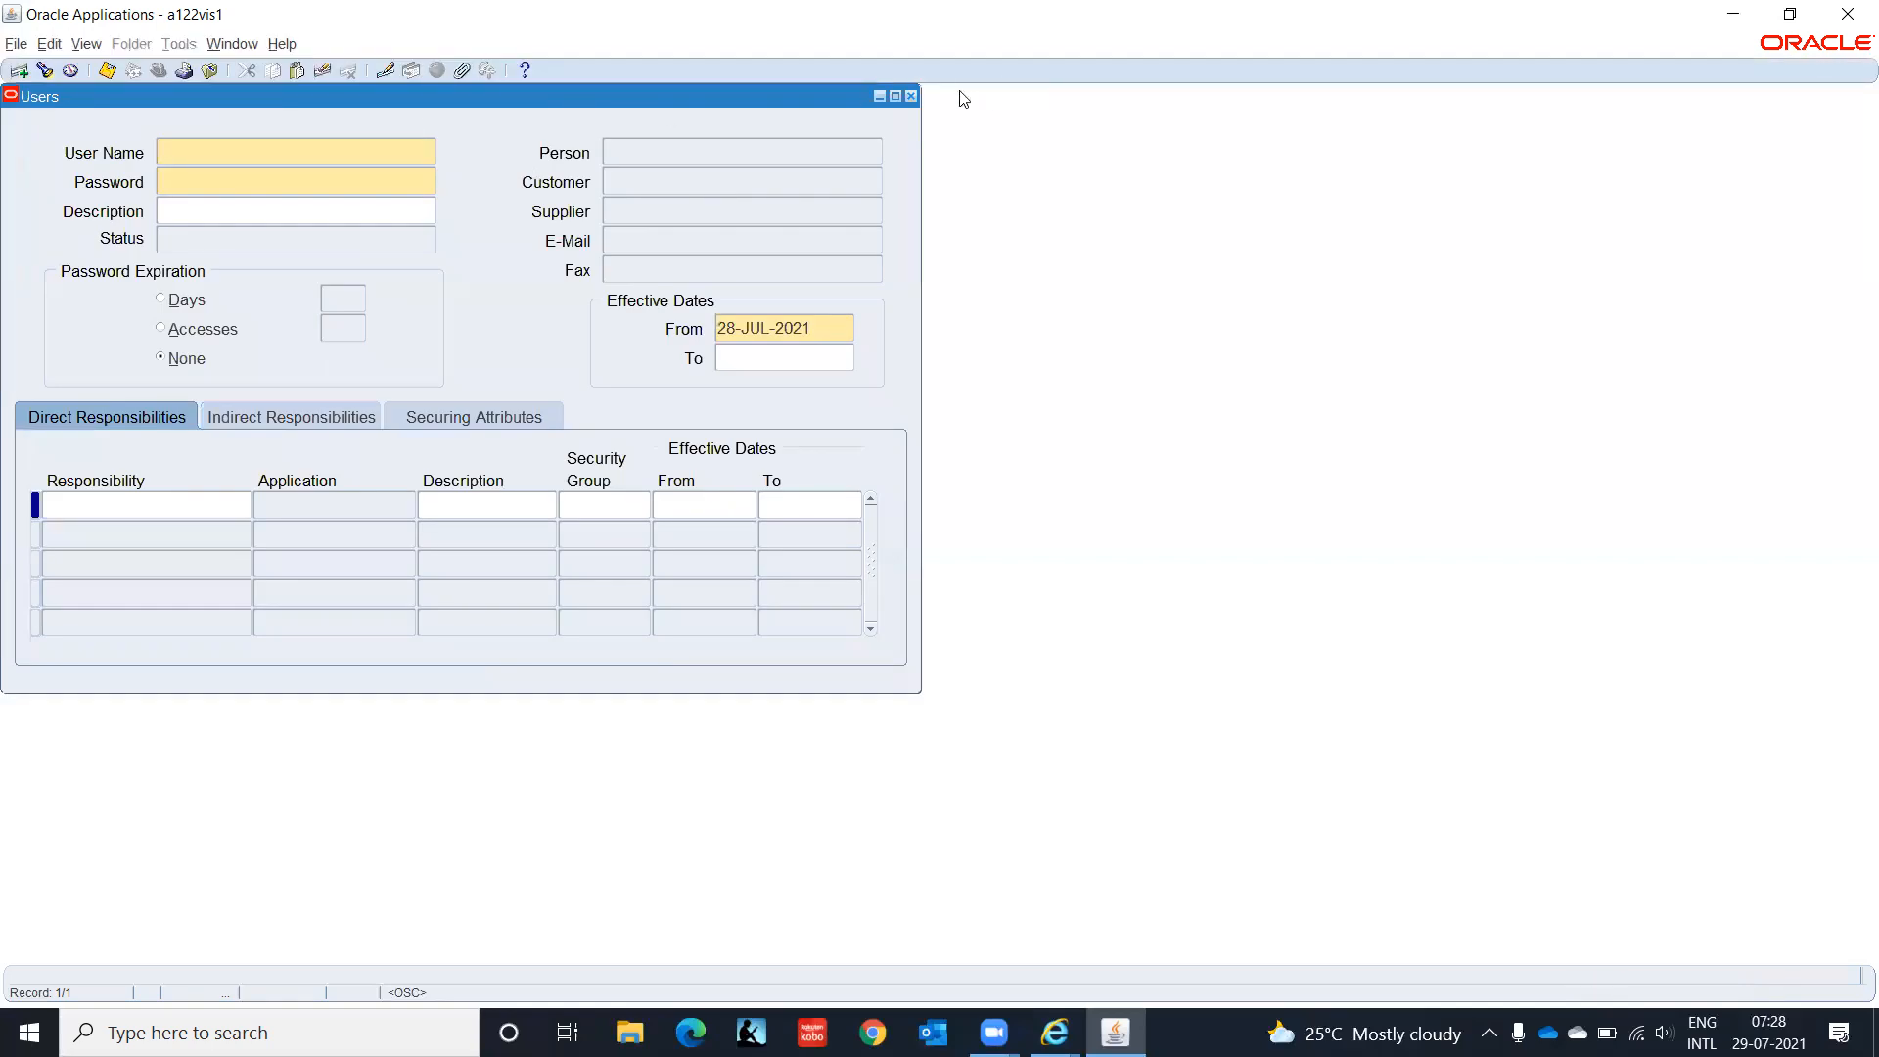
Step: Close the Users form and open the Responsibility definition form under Security
{"action": "left_click", "coordinate": [913, 96]}
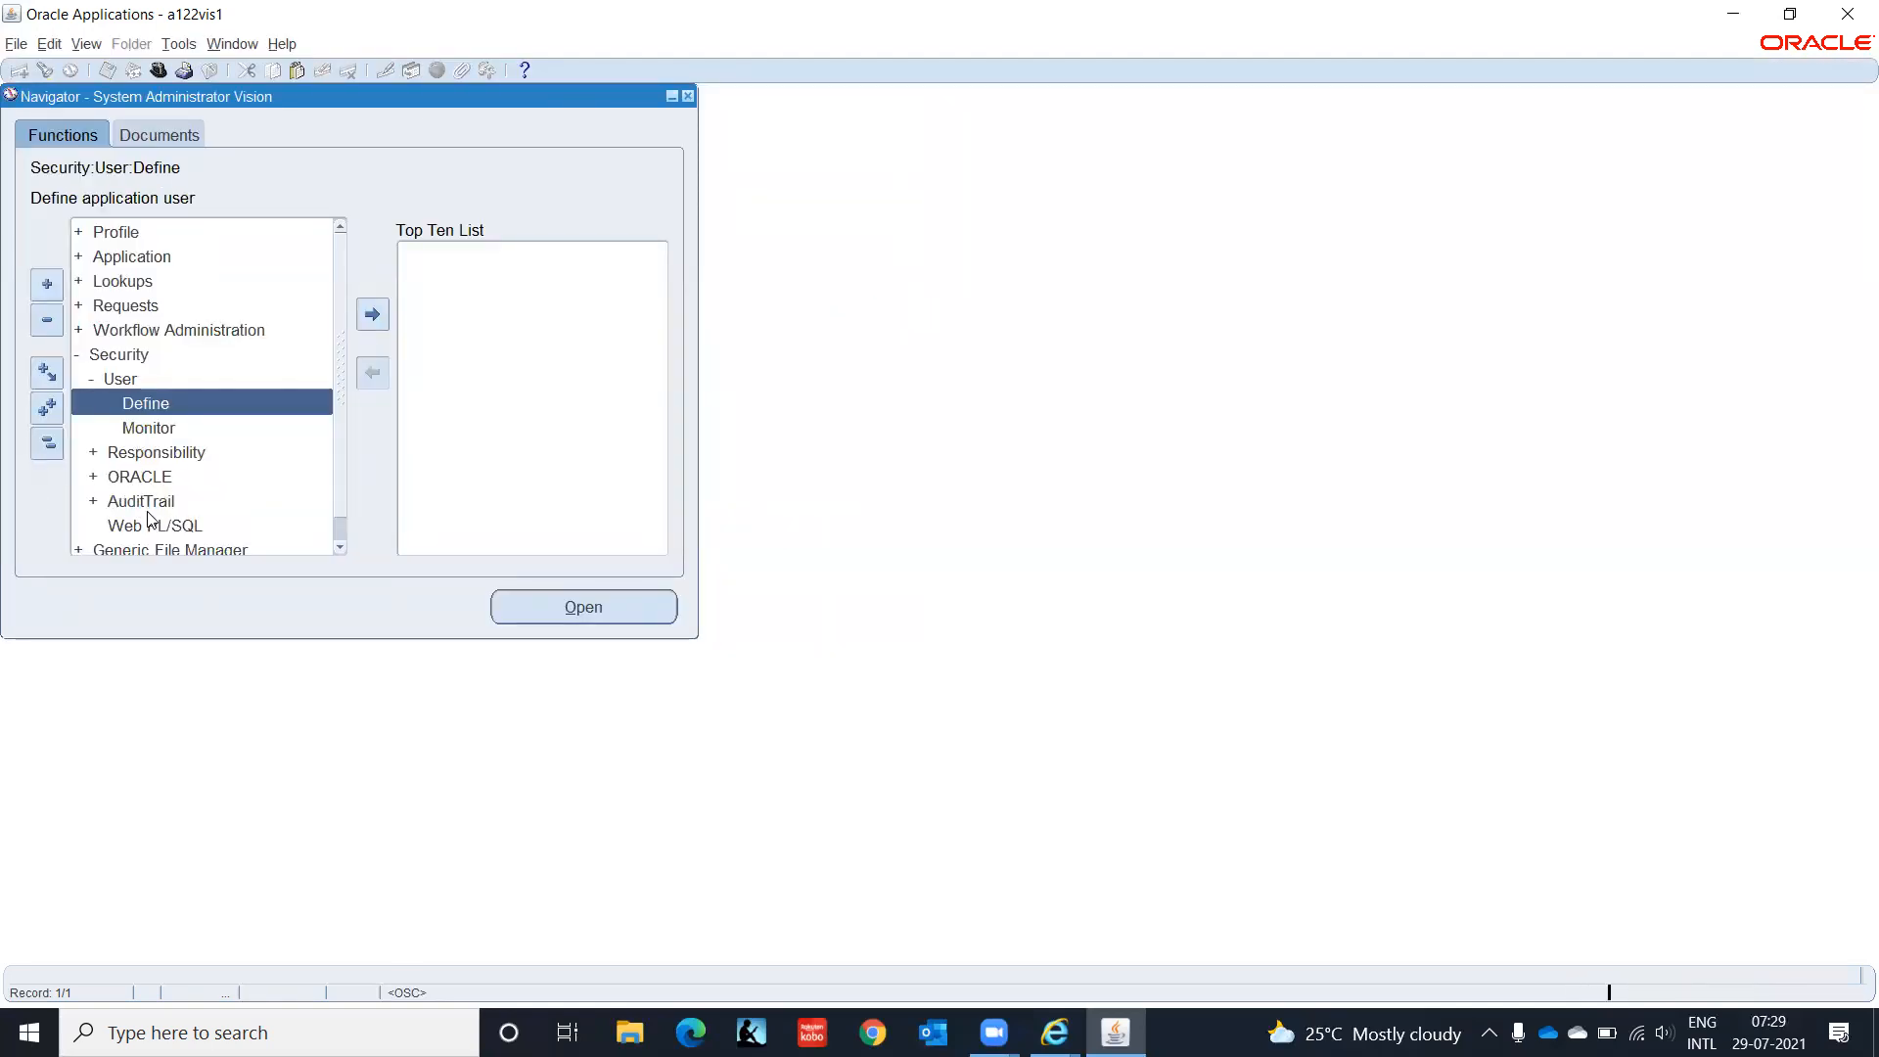
{"action": "double_click", "coordinate": [152, 454]}
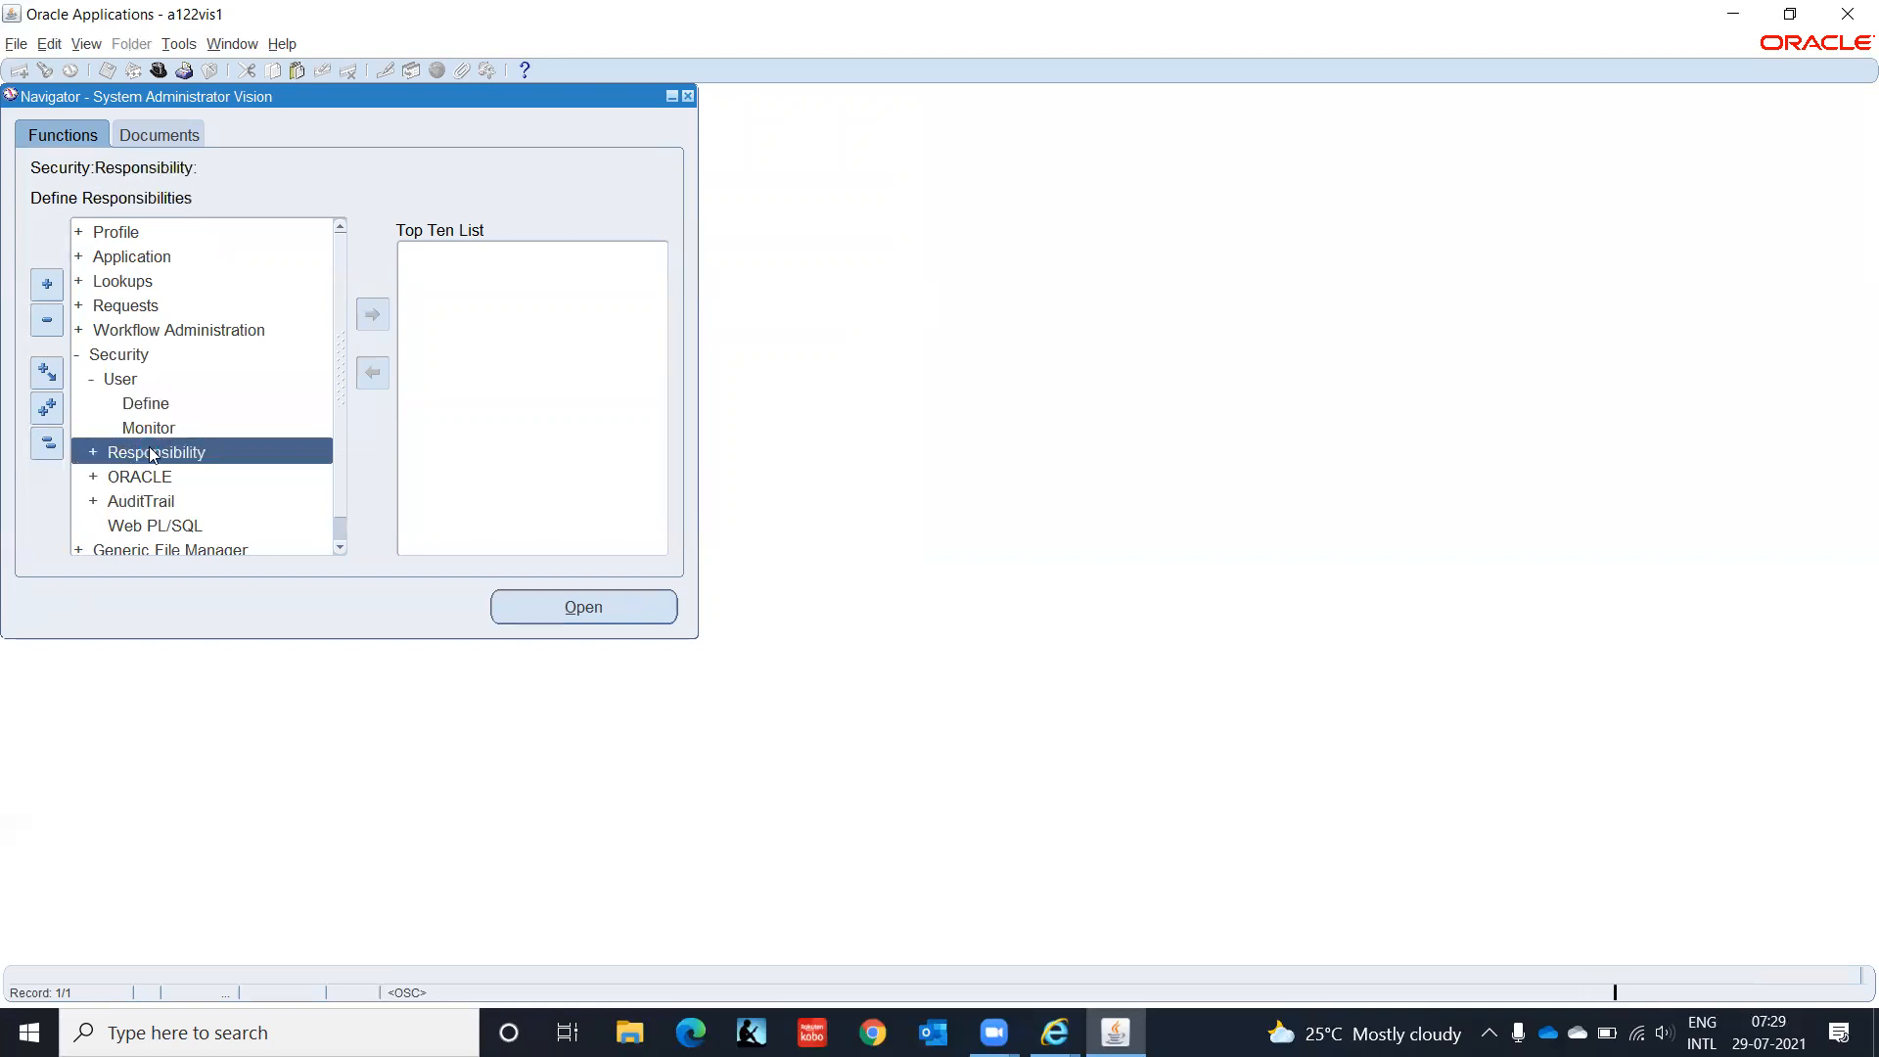
{"action": "key", "text": "Return"}
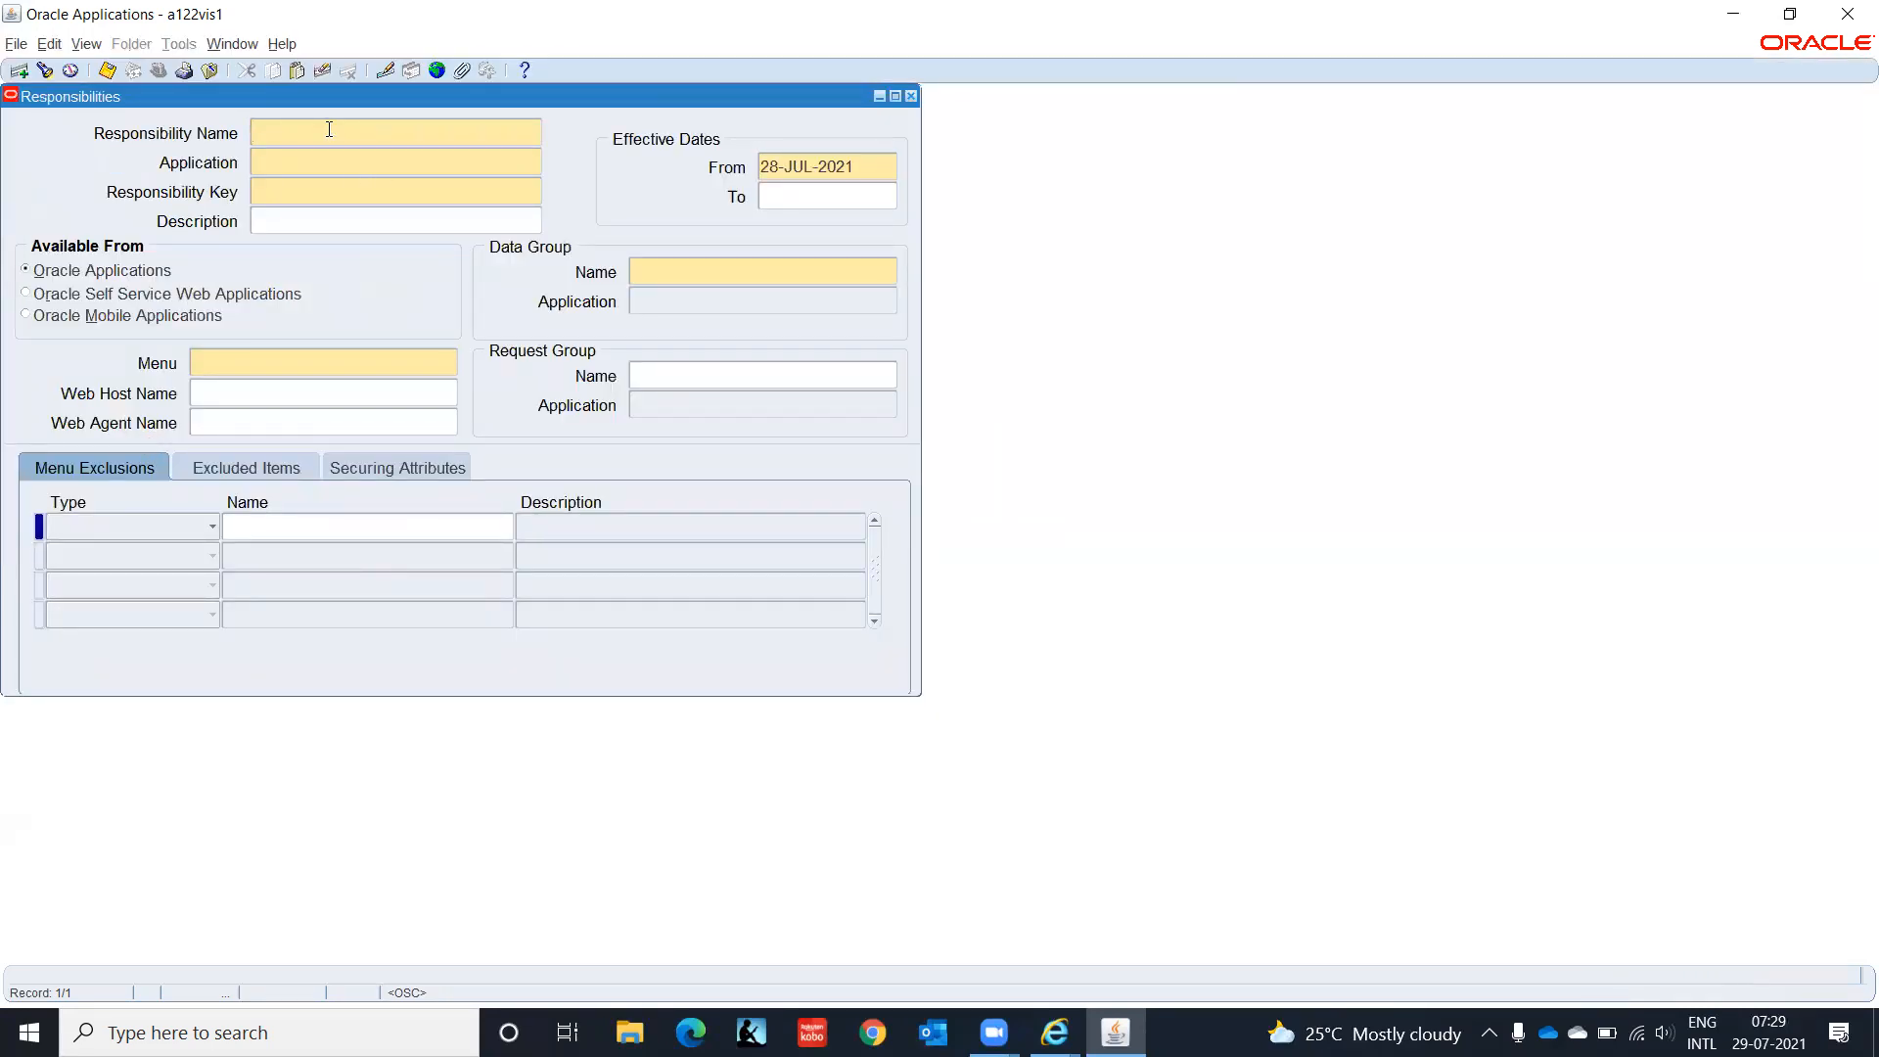
Step: Enter a responsibility named "AP Employee Supplier, IT India" and assign it to the Payables application
{"action": "type", "text": "AP Employee Supplier, IT India"}
{"action": "key", "text": "Tab"}
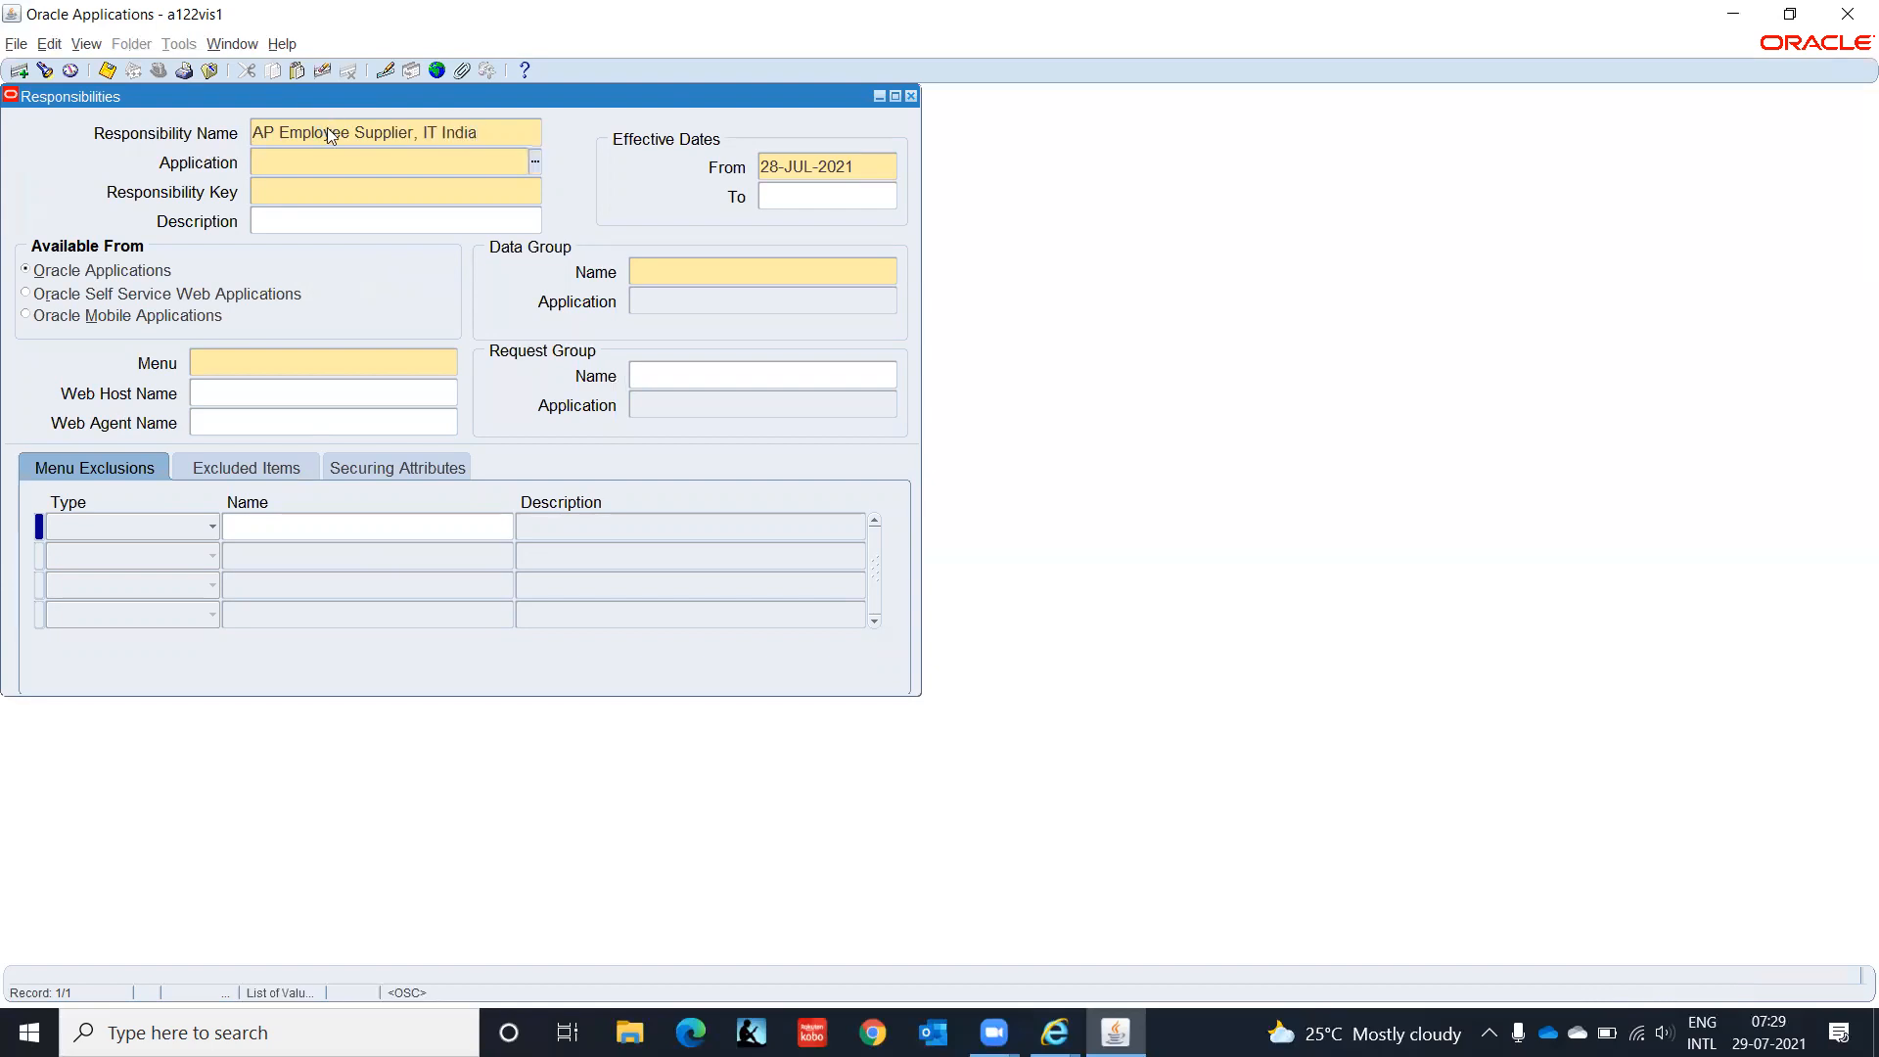
{"action": "type", "text": "Accounts Pa"}
{"action": "key", "text": "Tab"}
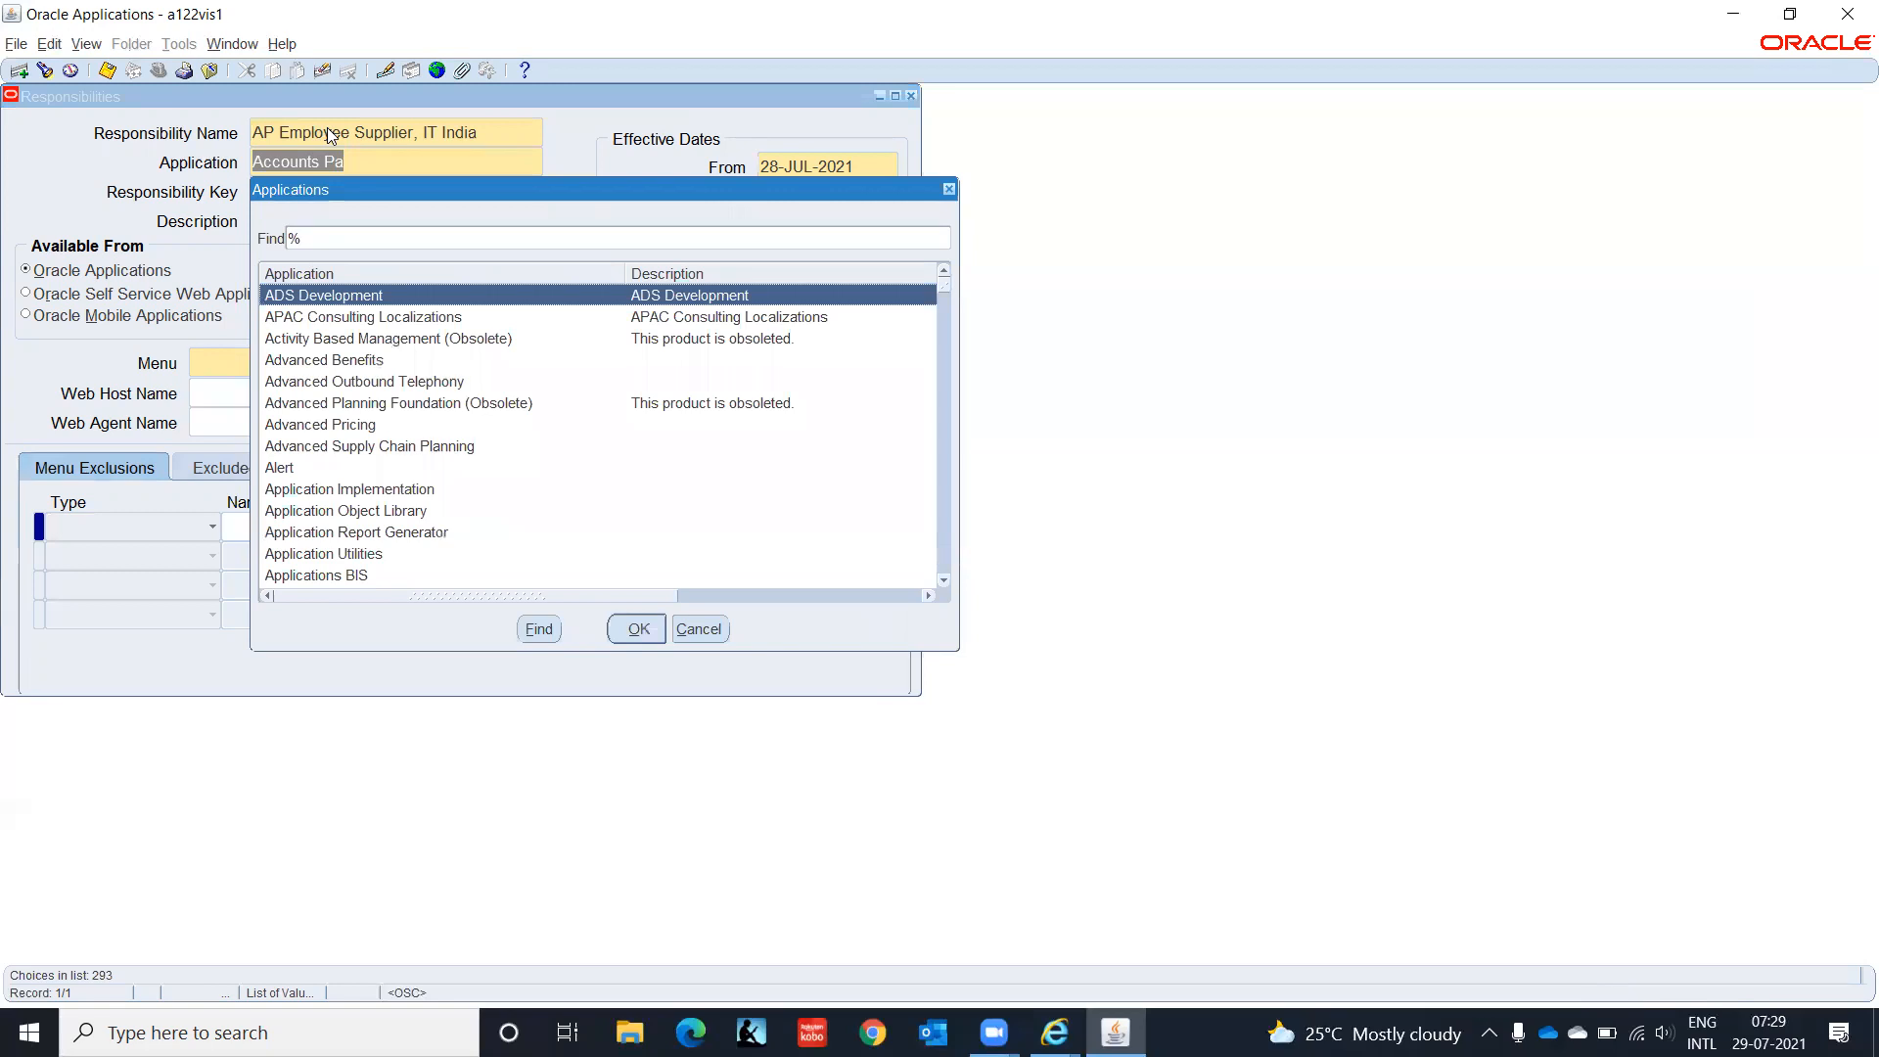
{"action": "type", "text": "ac"}
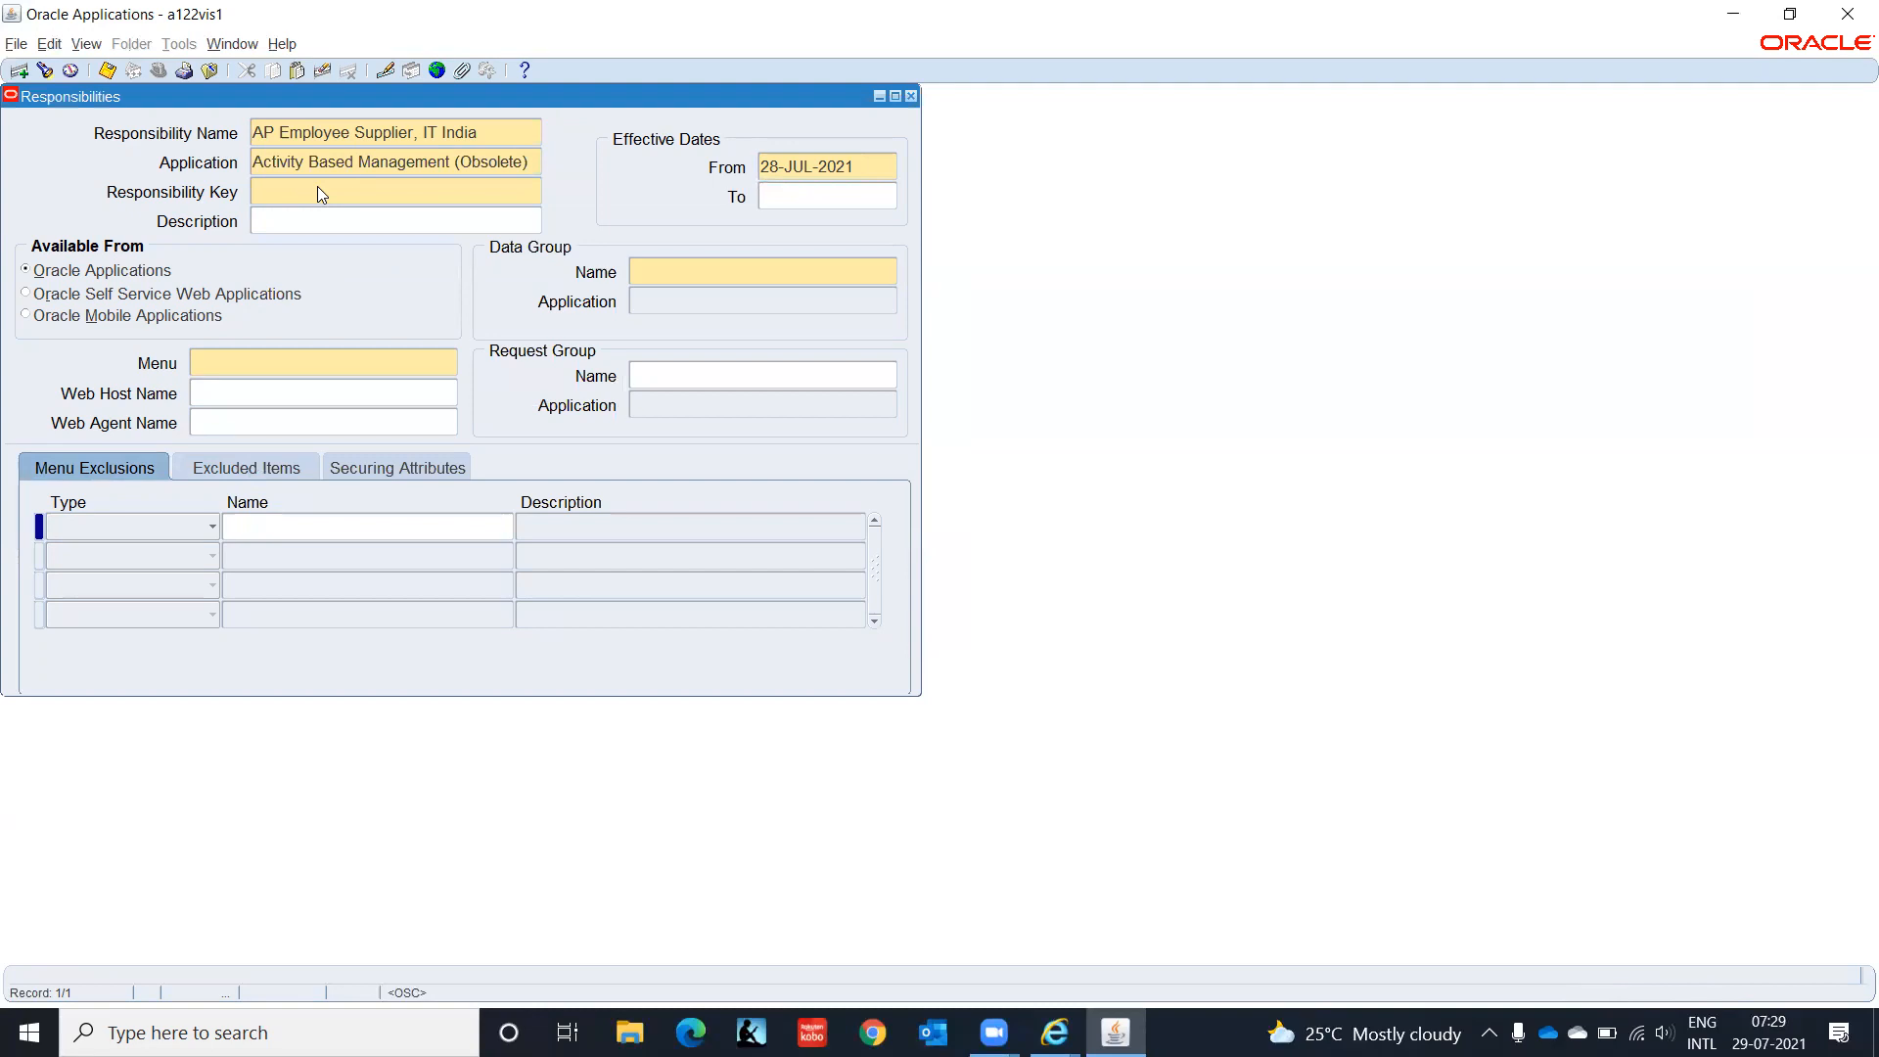
{"action": "left_click", "coordinate": [454, 156]}
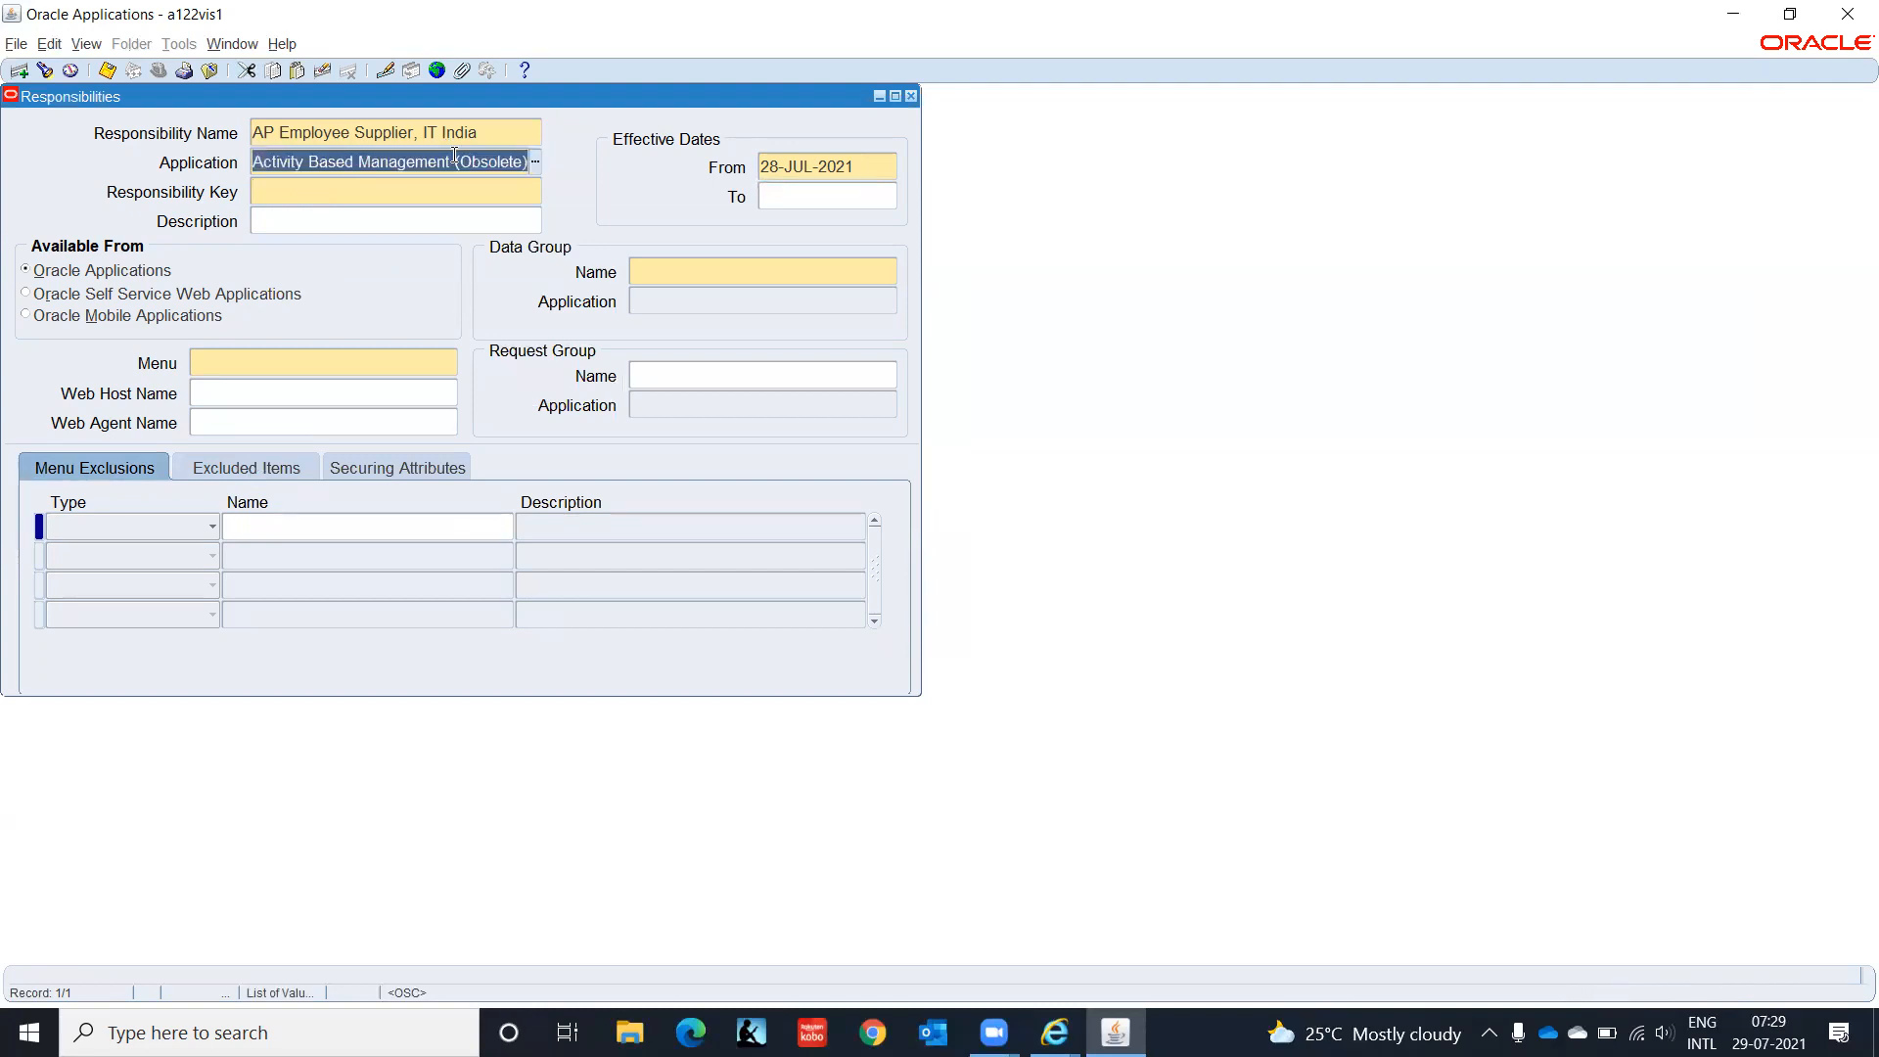
{"action": "type", "text": "Pay"}
{"action": "key", "text": "Tab"}
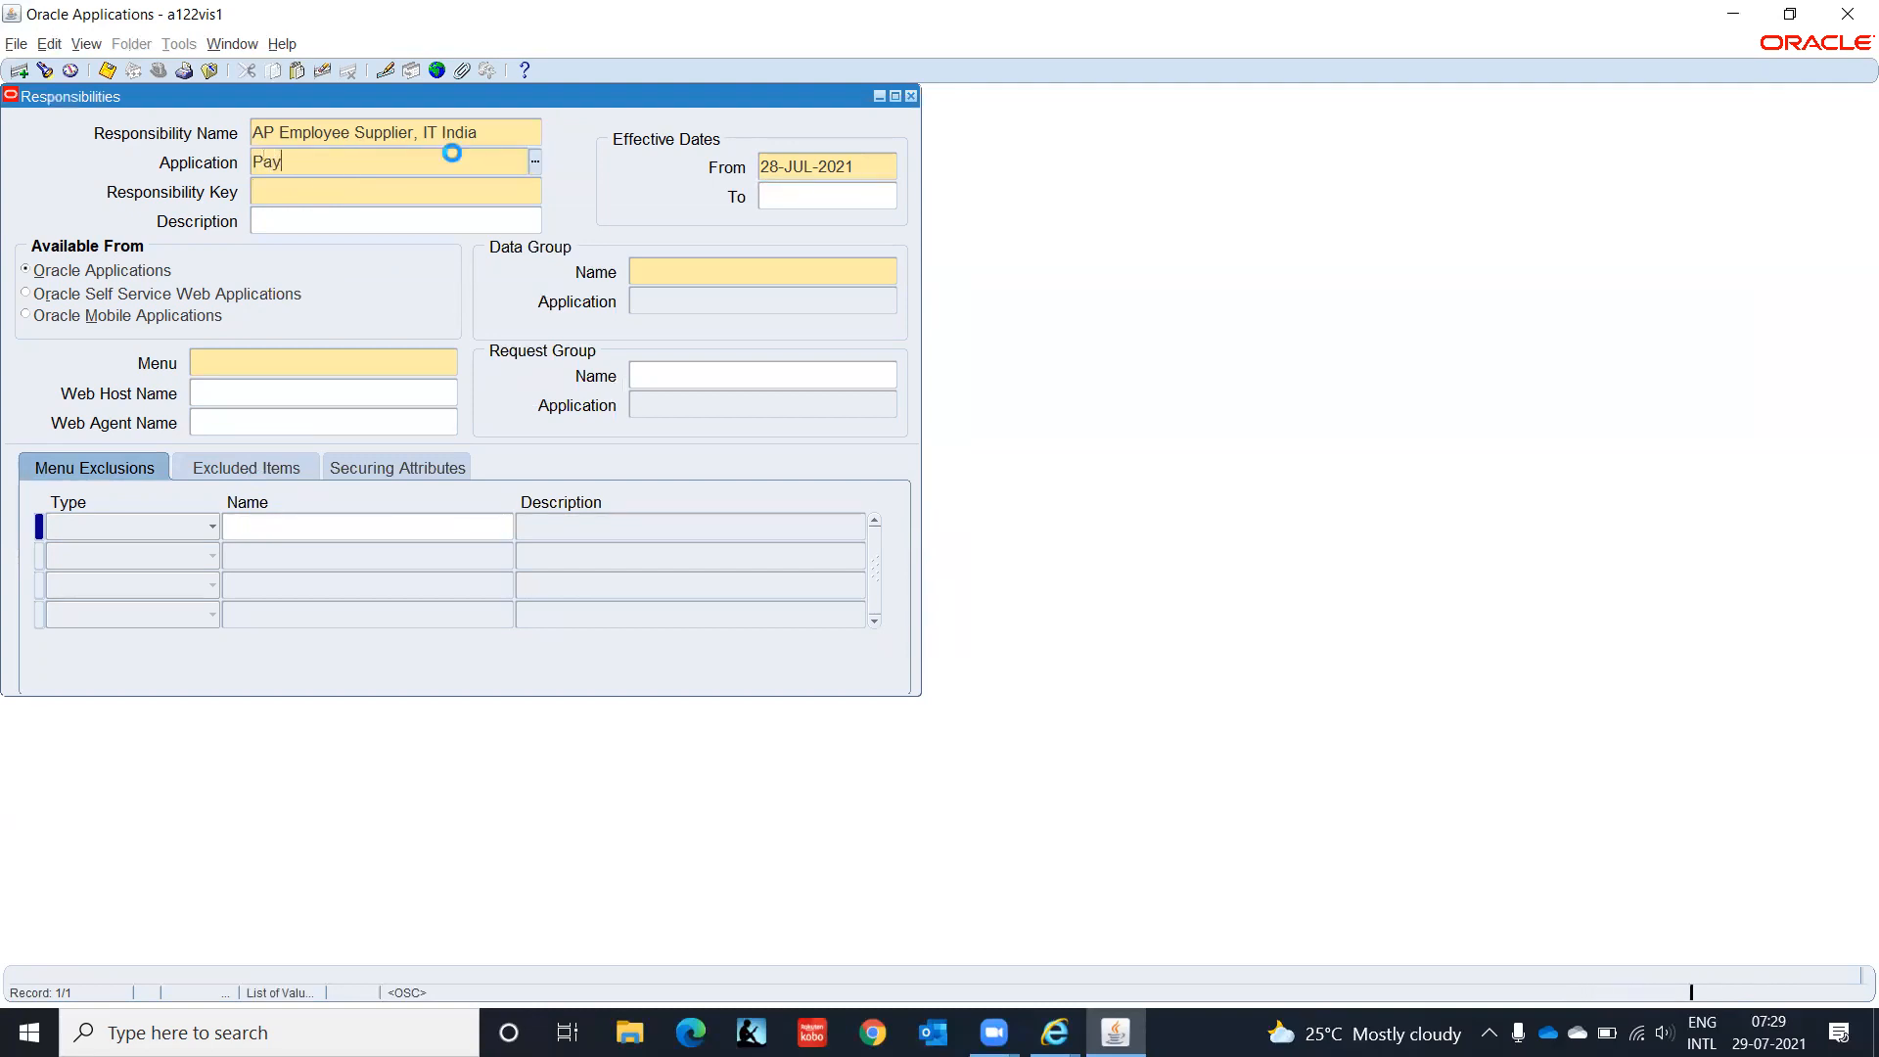
{"action": "key", "text": "Return"}
Step: Set the responsibility key to AP_EMP_SUP_IT_INDIA and the effective start date to 01-JAN-2000
{"action": "type", "text": "AP"}
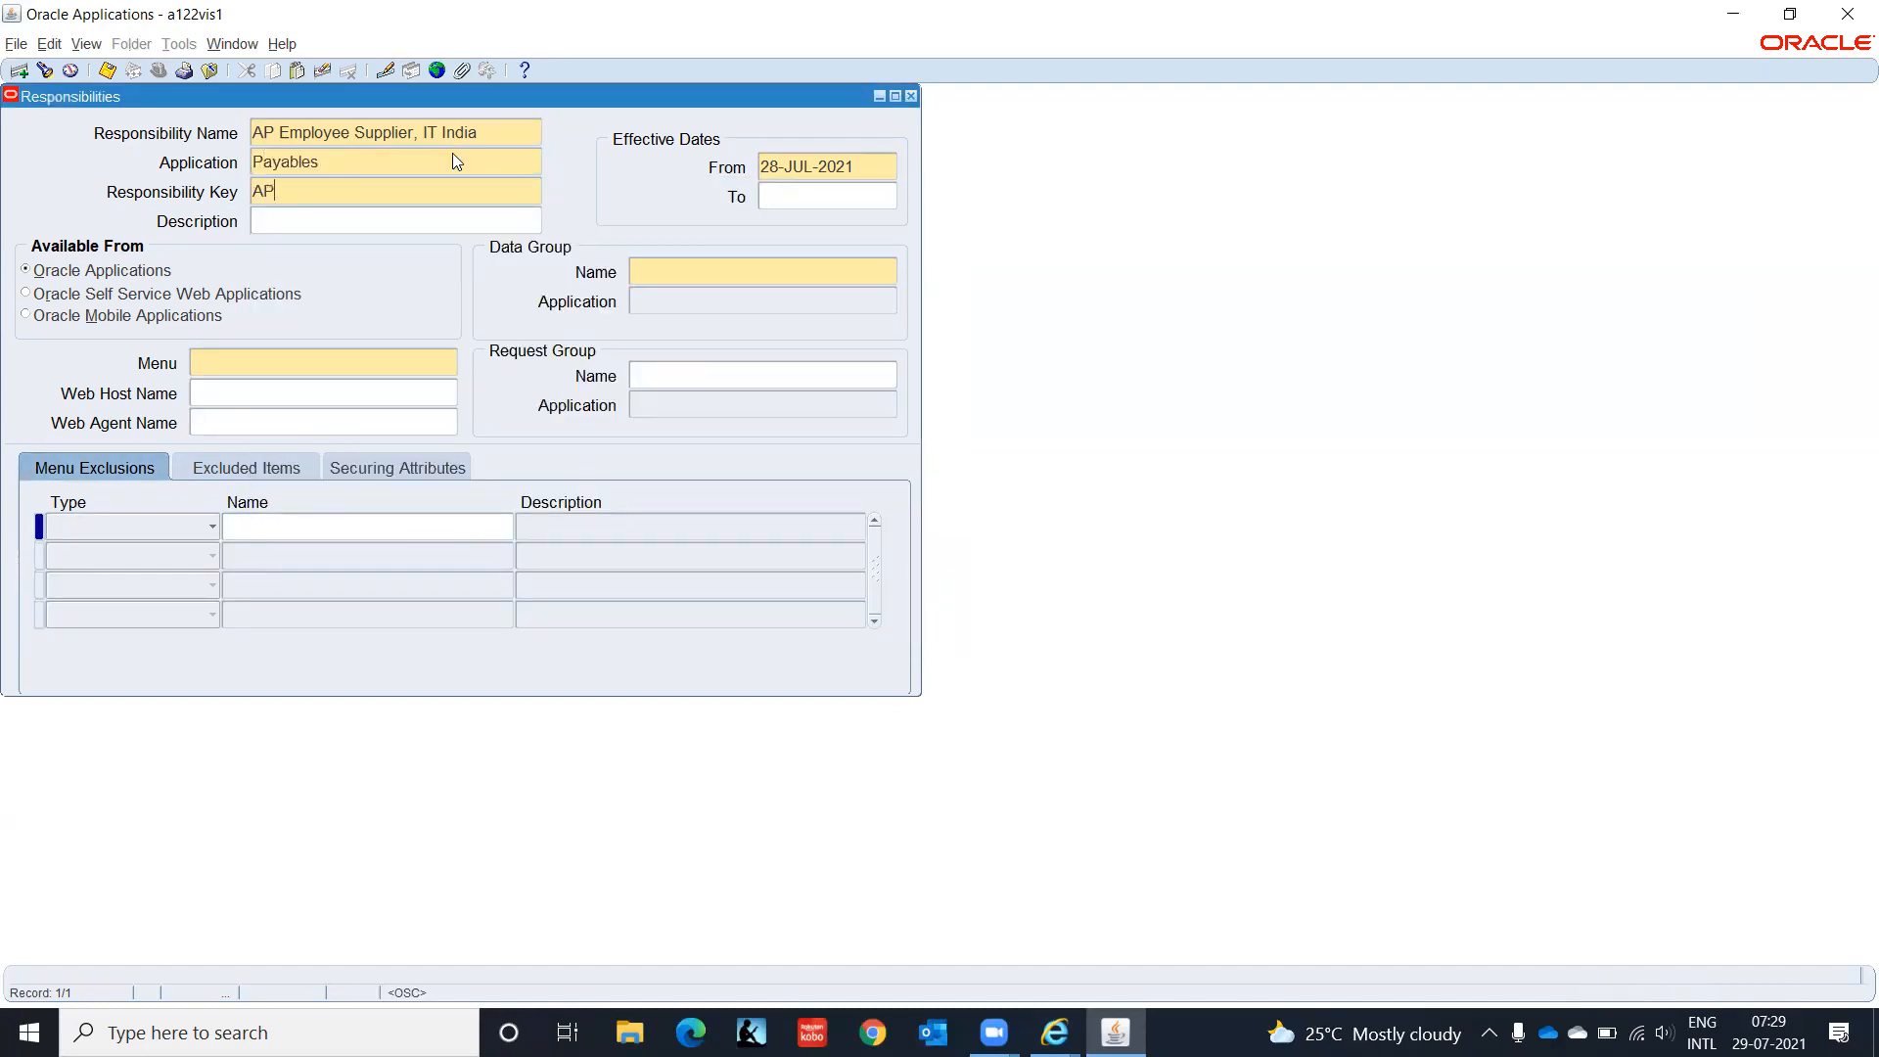
{"action": "type", "text": "_EMP_SUP_"}
{"action": "type", "text": "IT_INDIA"}
{"action": "key", "text": "Tab"}
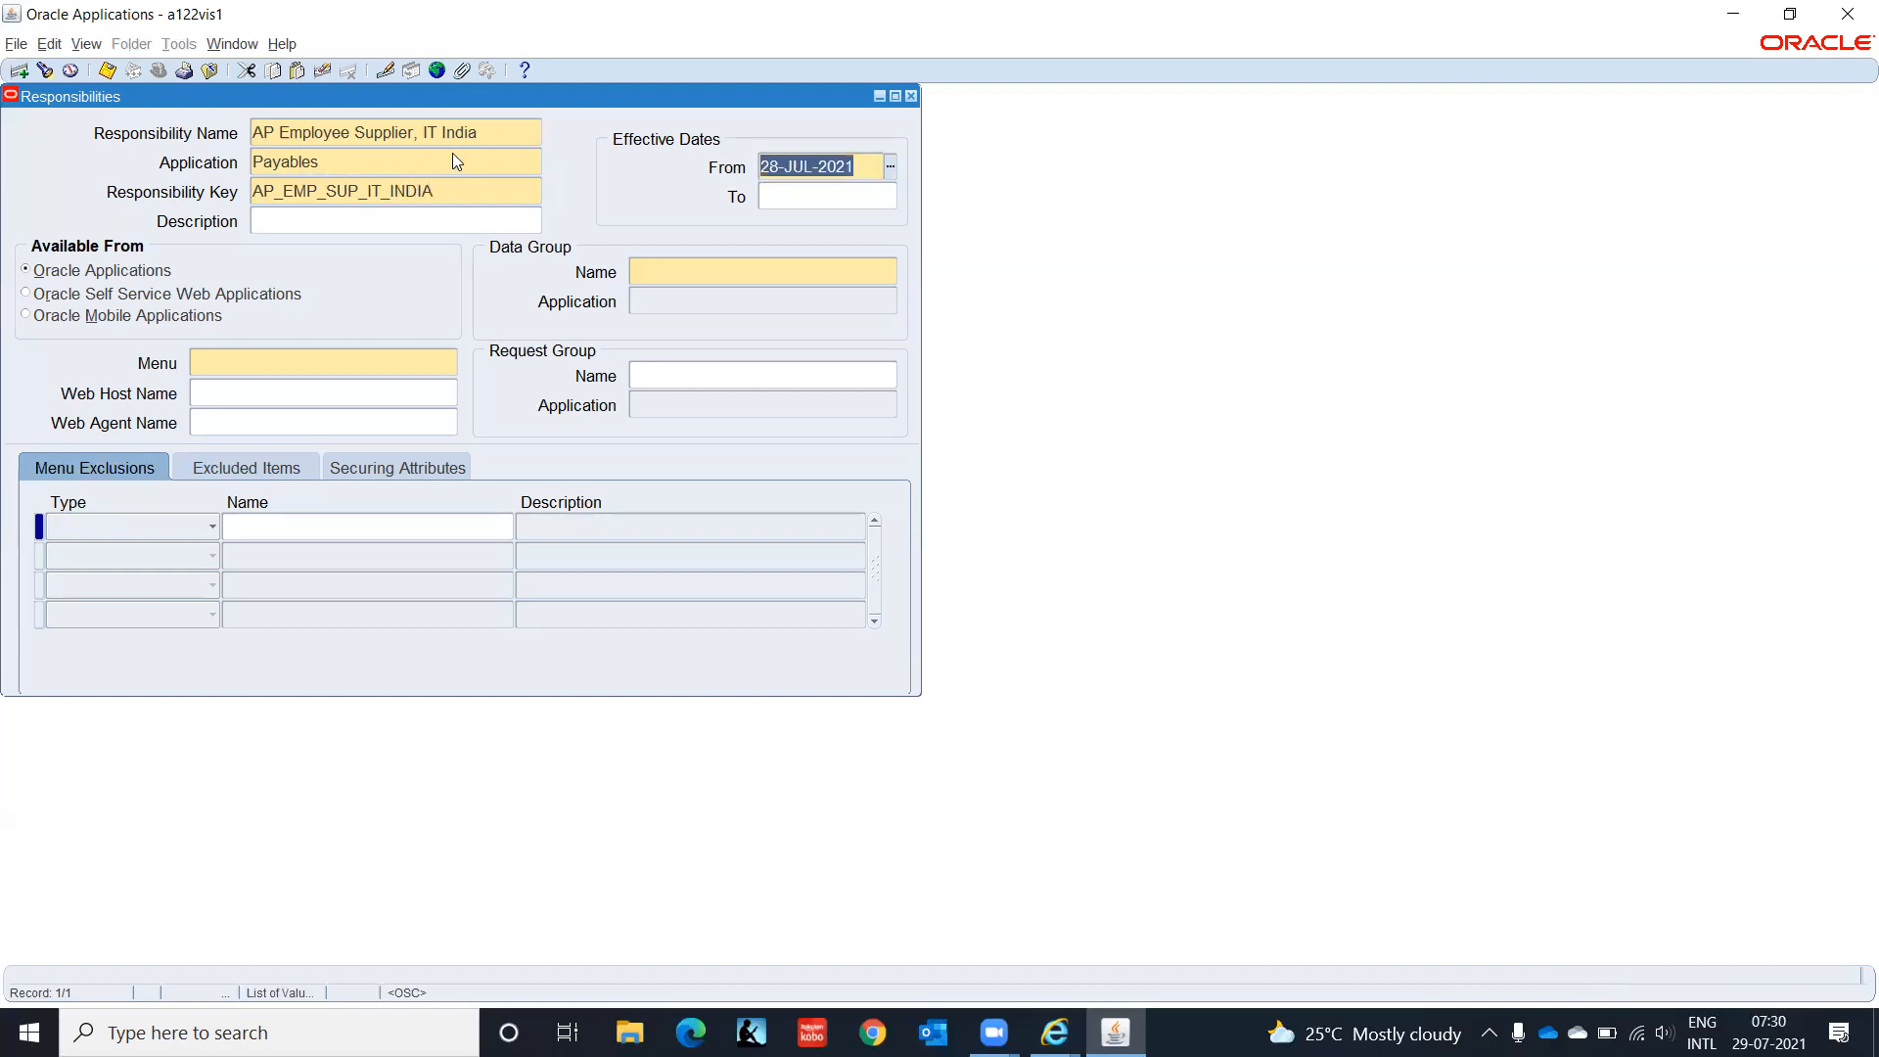
{"action": "type", "text": "01-JAN-20"}
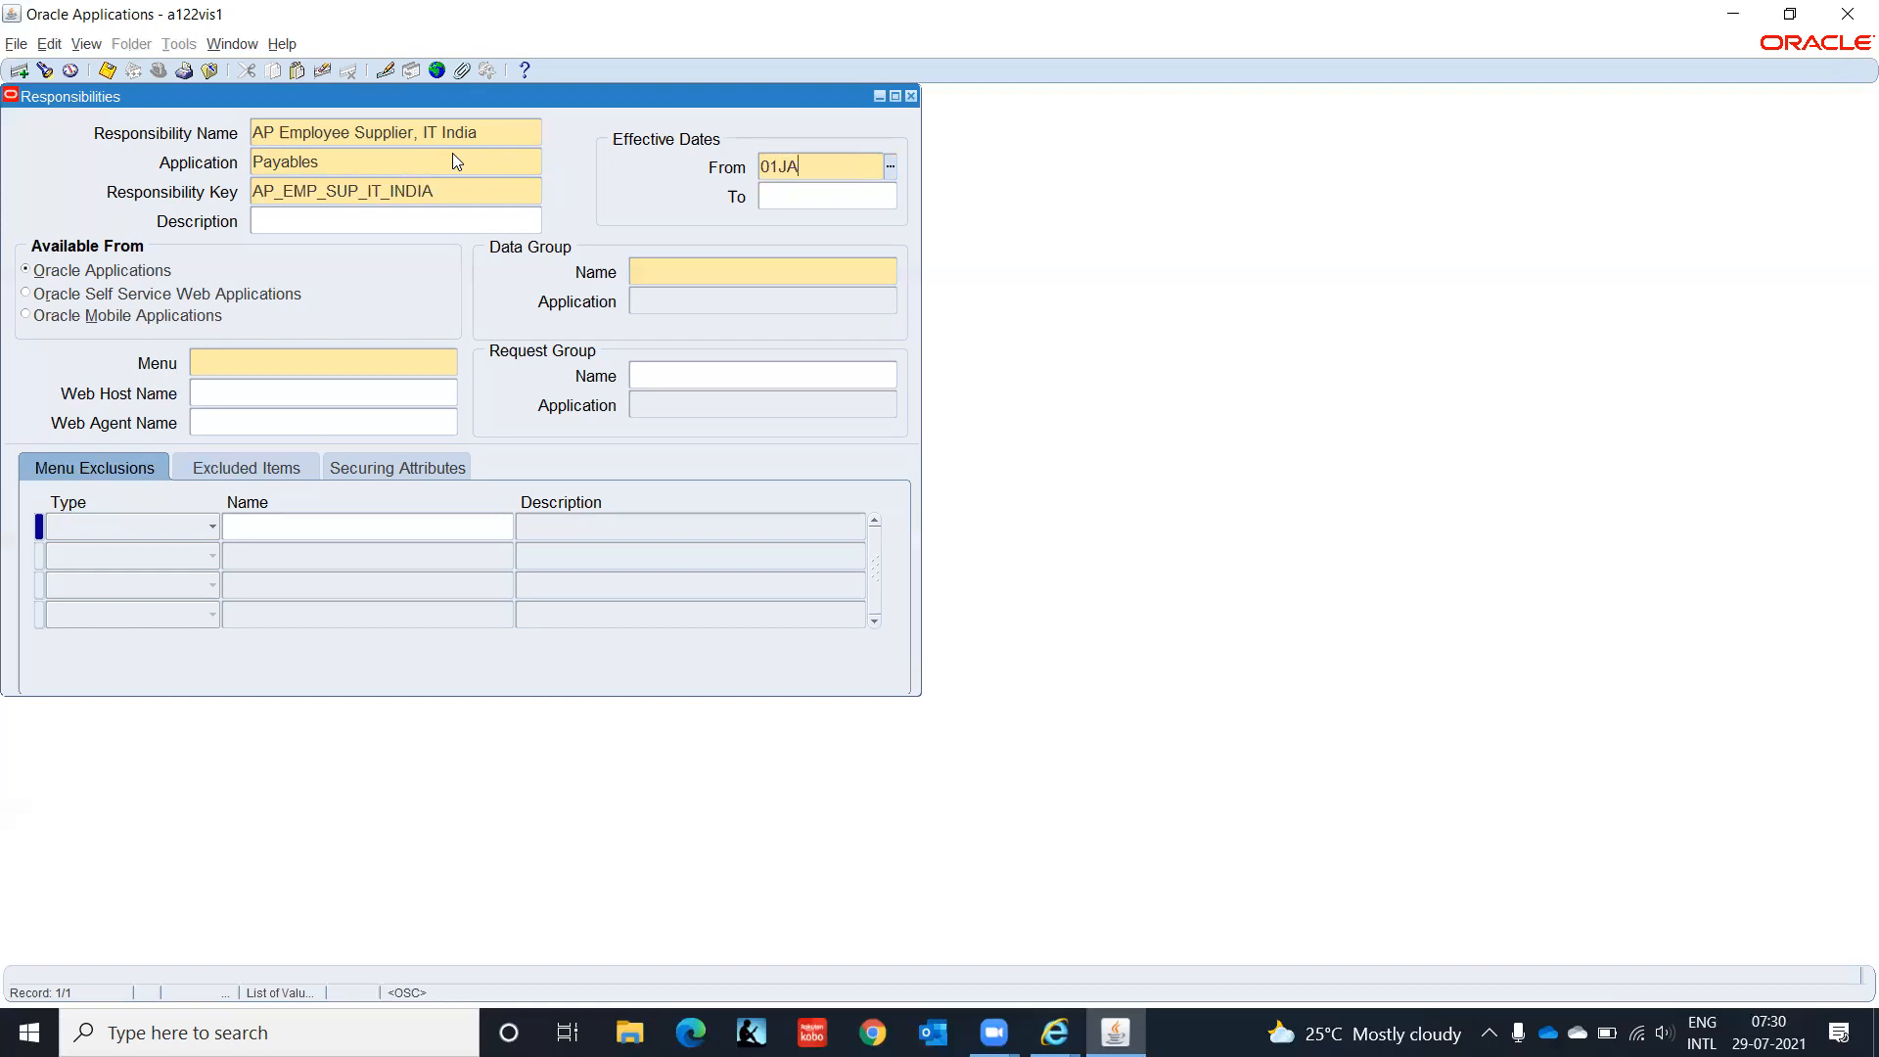
{"action": "type", "text": "000"}
{"action": "key", "text": "Tab"}
Step: Assign the Standard data group with the Payables application, and set the menu to IT_AP_SUPPLIER_EMPLOYEE
{"action": "left_click", "coordinate": [697, 270]}
{"action": "type", "text": "st"}
{"action": "key", "text": "Tab"}
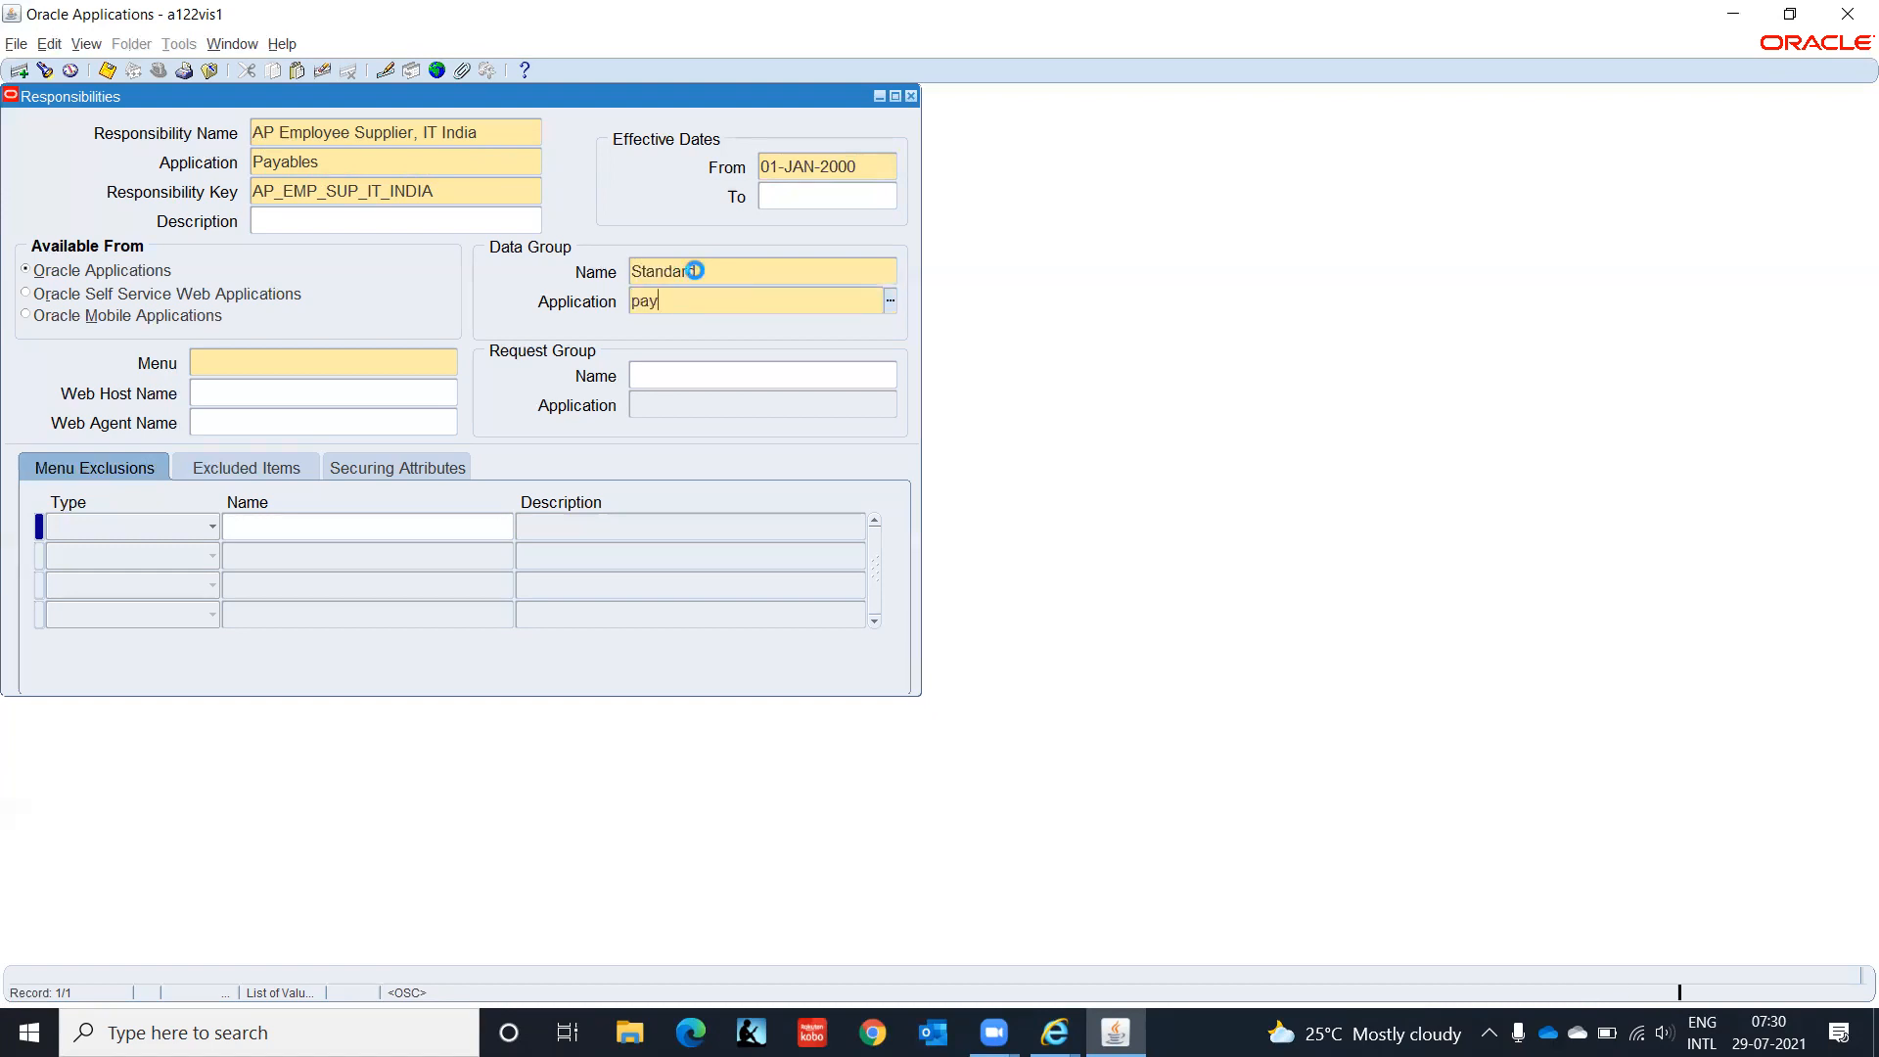
{"action": "key", "text": "Tab"}
{"action": "key", "text": "Return"}
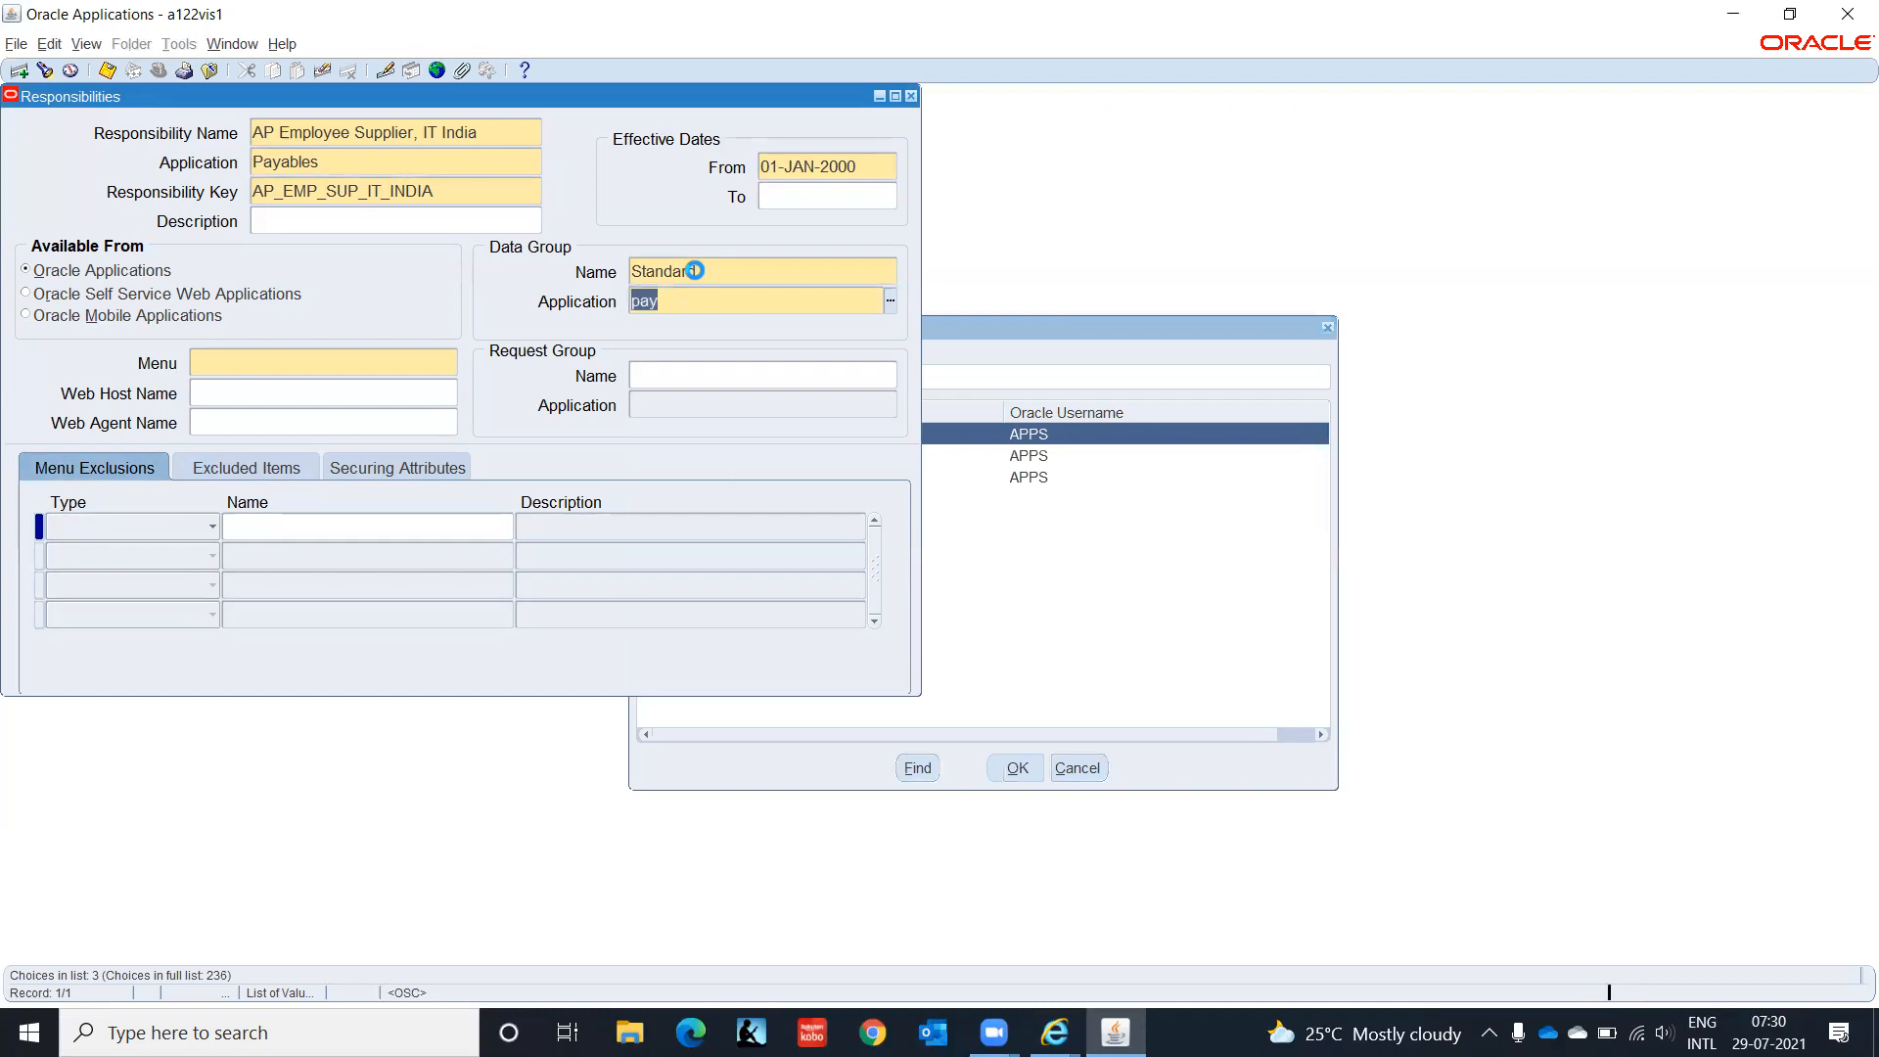
{"action": "type", "text": "IT_AP_SUPPLIER_EMPLOYEE"}
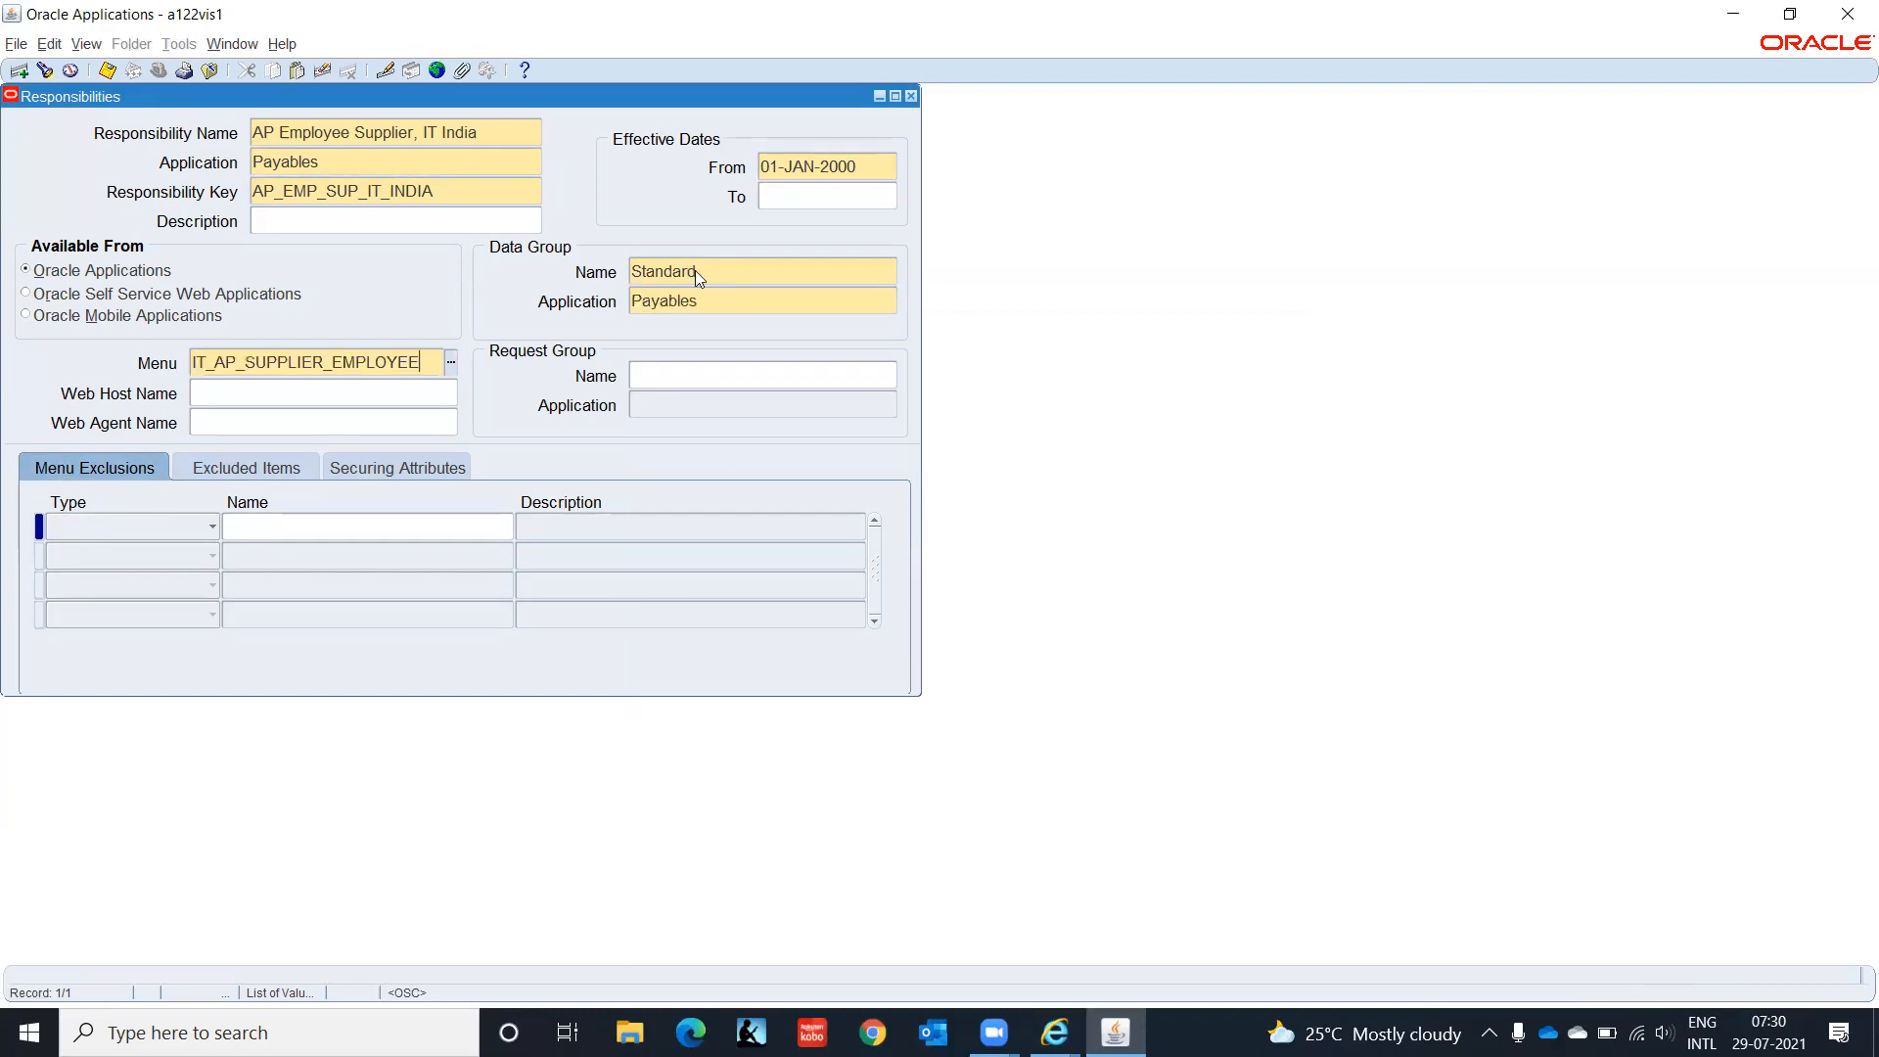
{"action": "key", "text": "Tab"}
Step: Assign the All Reports request group of the Payables application and save the responsibility
{"action": "left_click", "coordinate": [719, 374]}
{"action": "type", "text": "All"}
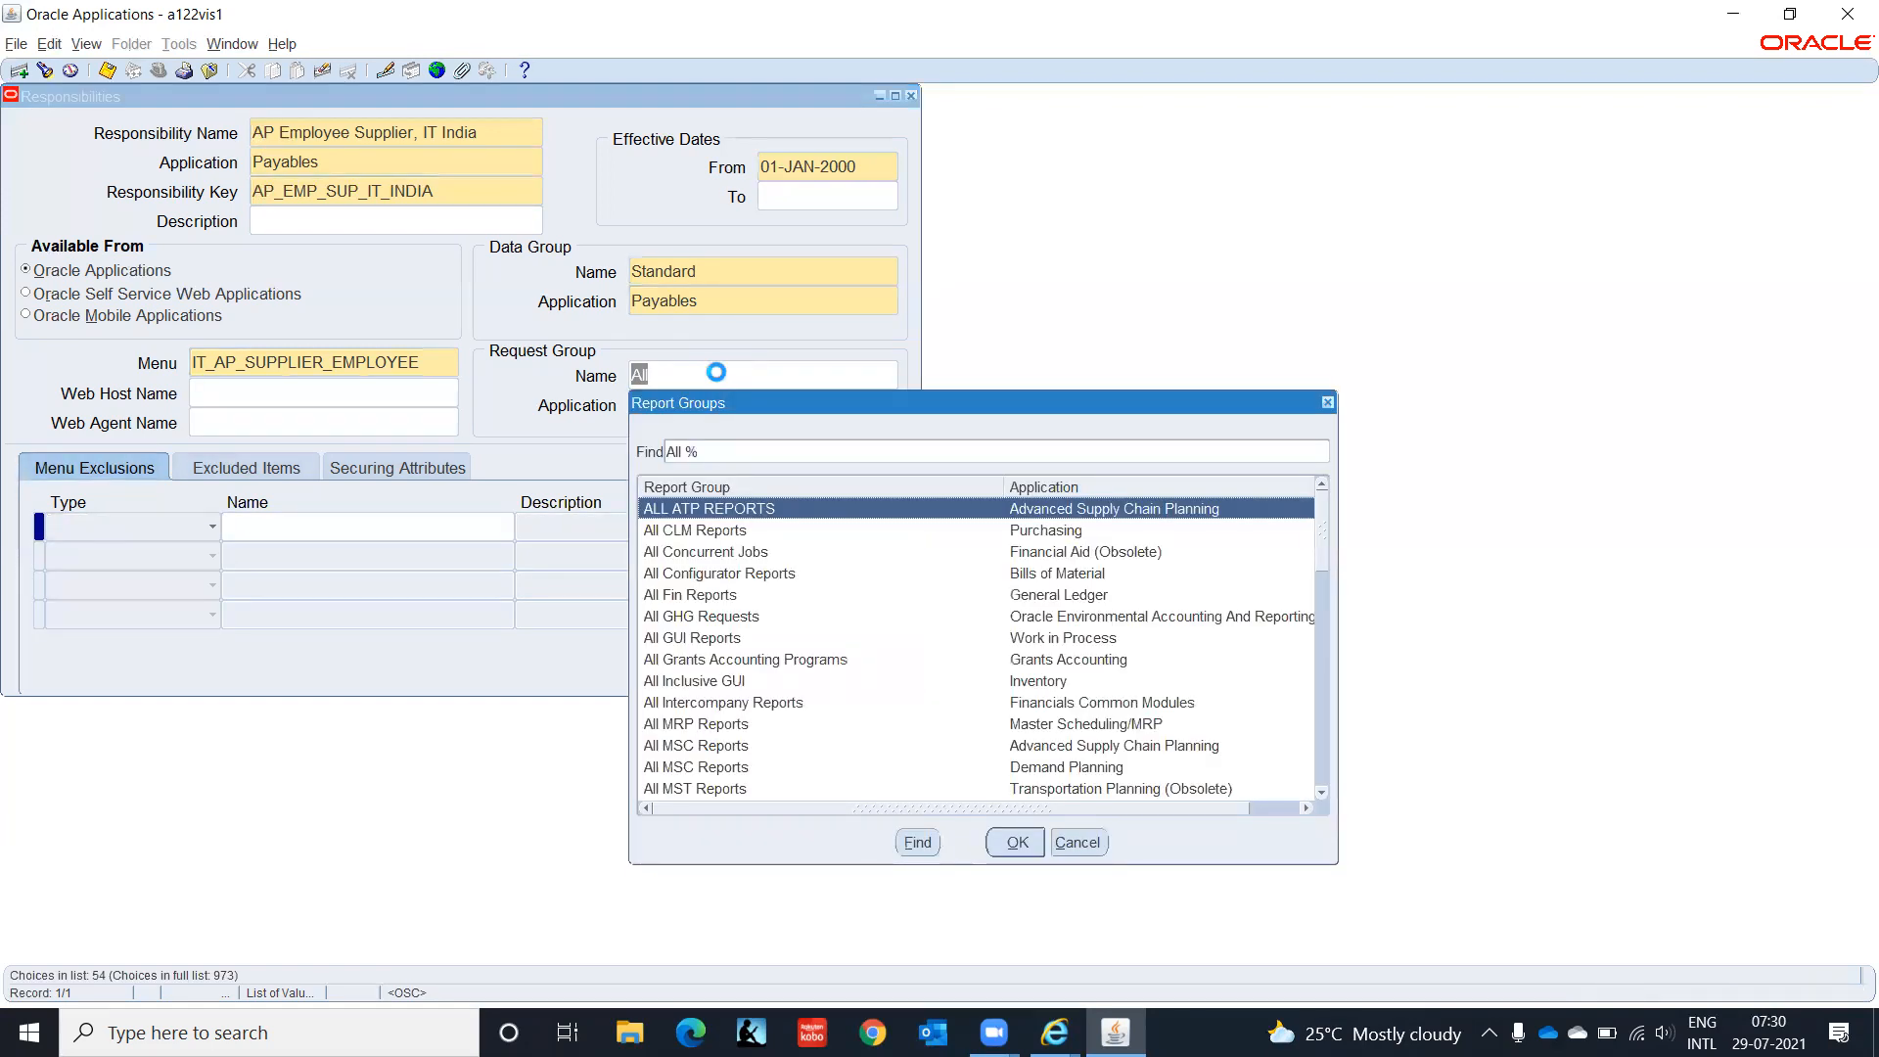
{"action": "type", "text": "reports"}
{"action": "key", "text": "Return"}
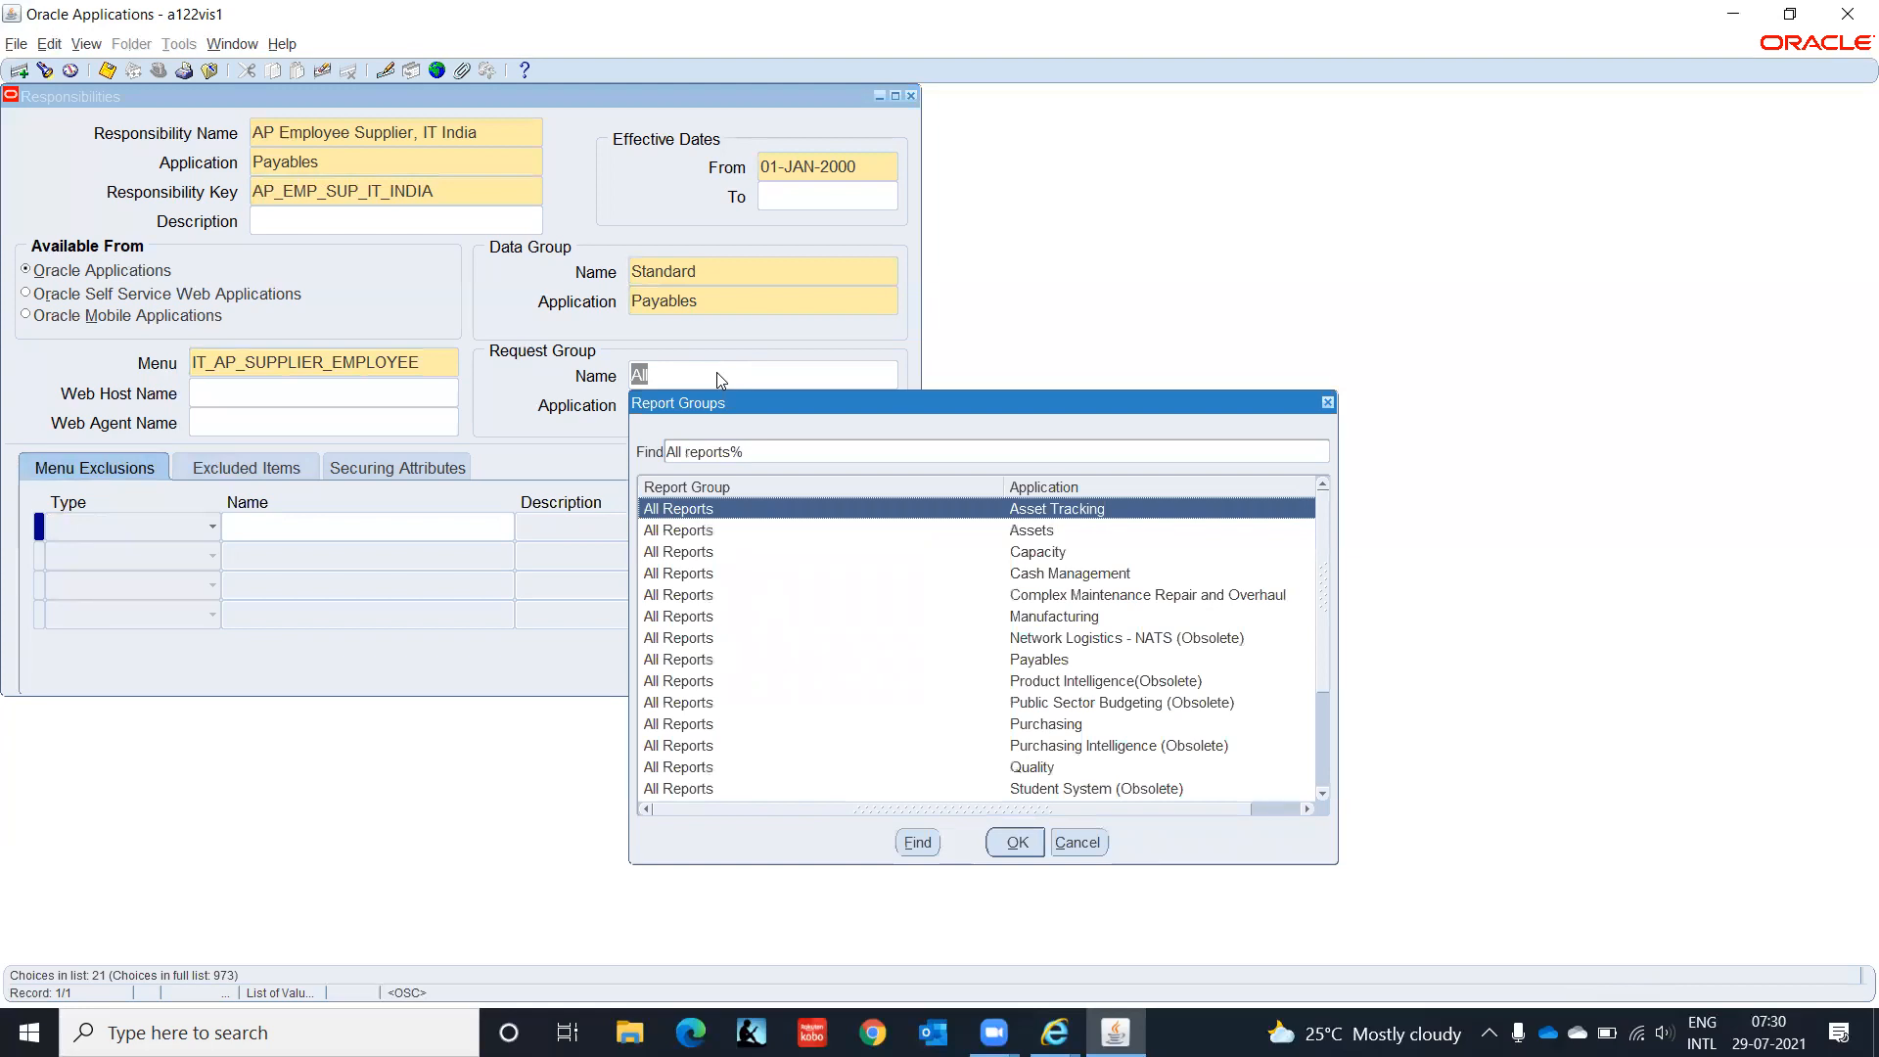
{"action": "key", "text": "Down"}
{"action": "key", "text": "Down"}
{"action": "key", "text": "Down"}
{"action": "key", "text": "Down"}
{"action": "key", "text": "Down"}
{"action": "key", "text": "Down"}
{"action": "key", "text": "Down"}
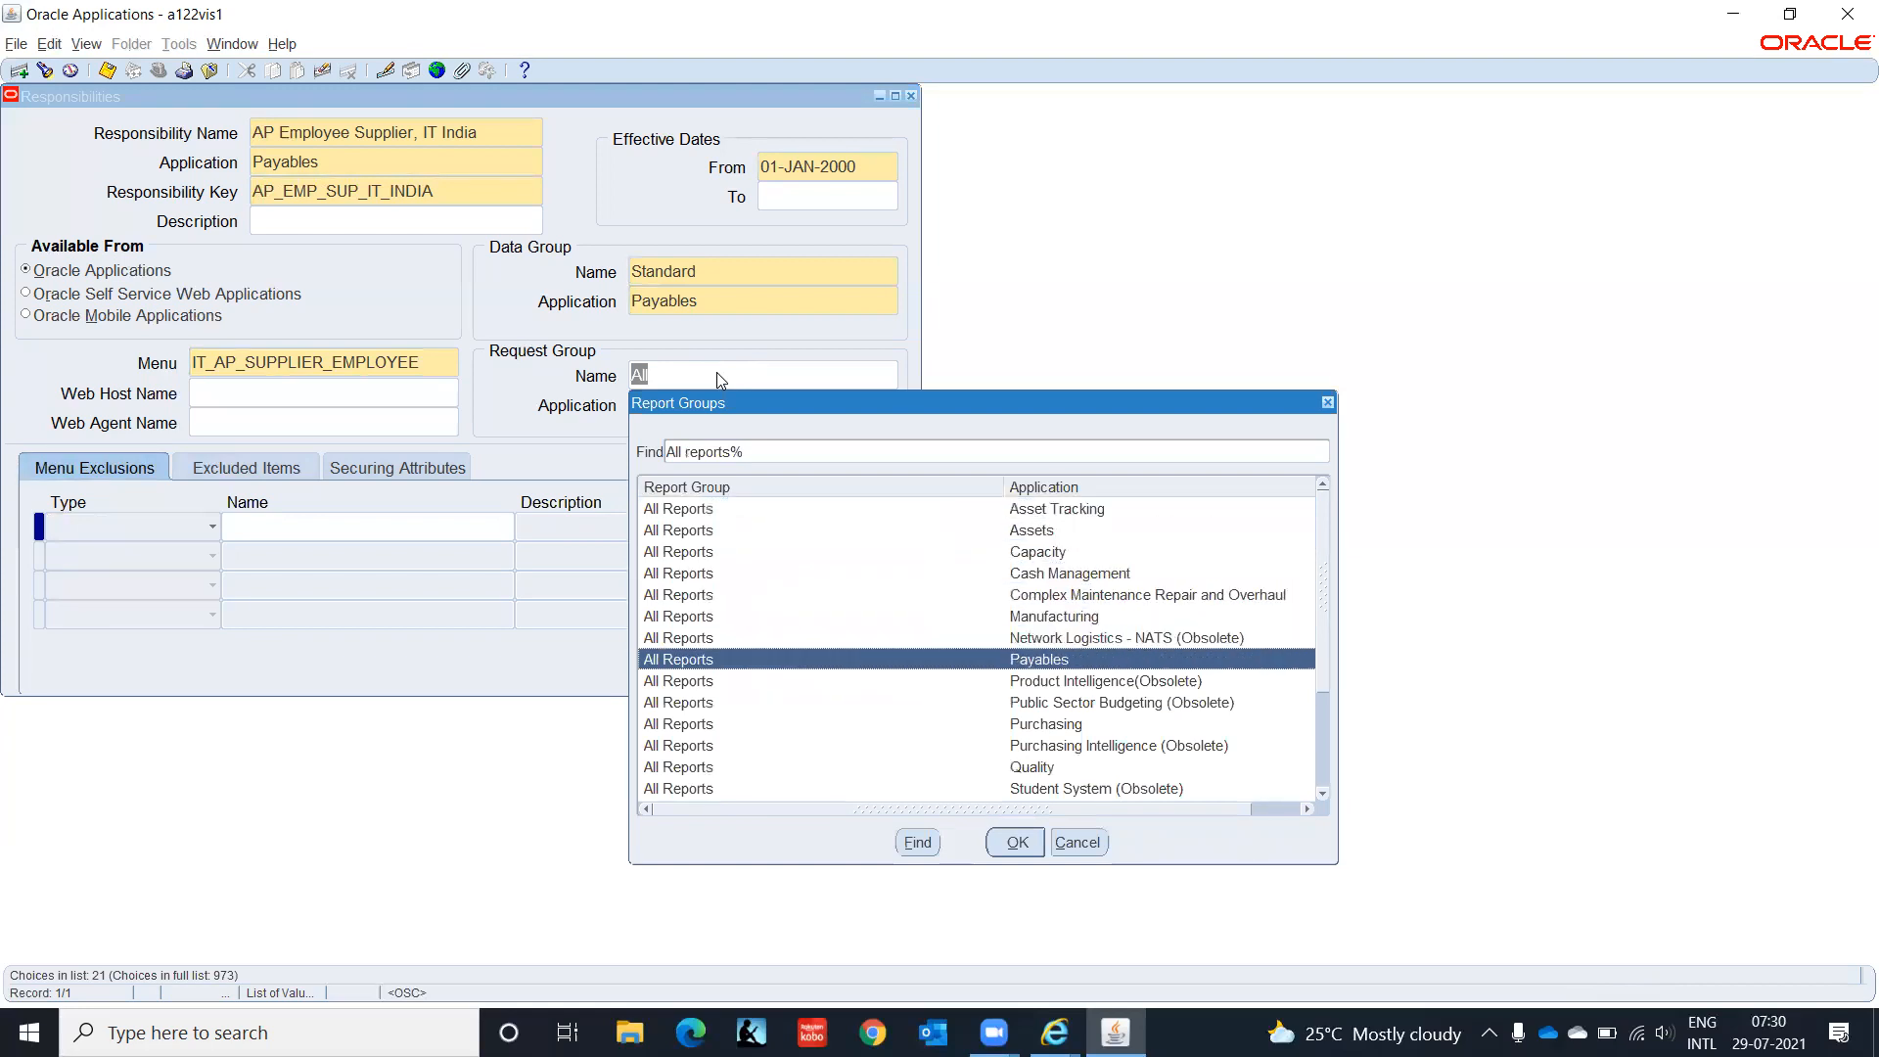
{"action": "key", "text": "Return"}
{"action": "key", "text": "Tab"}
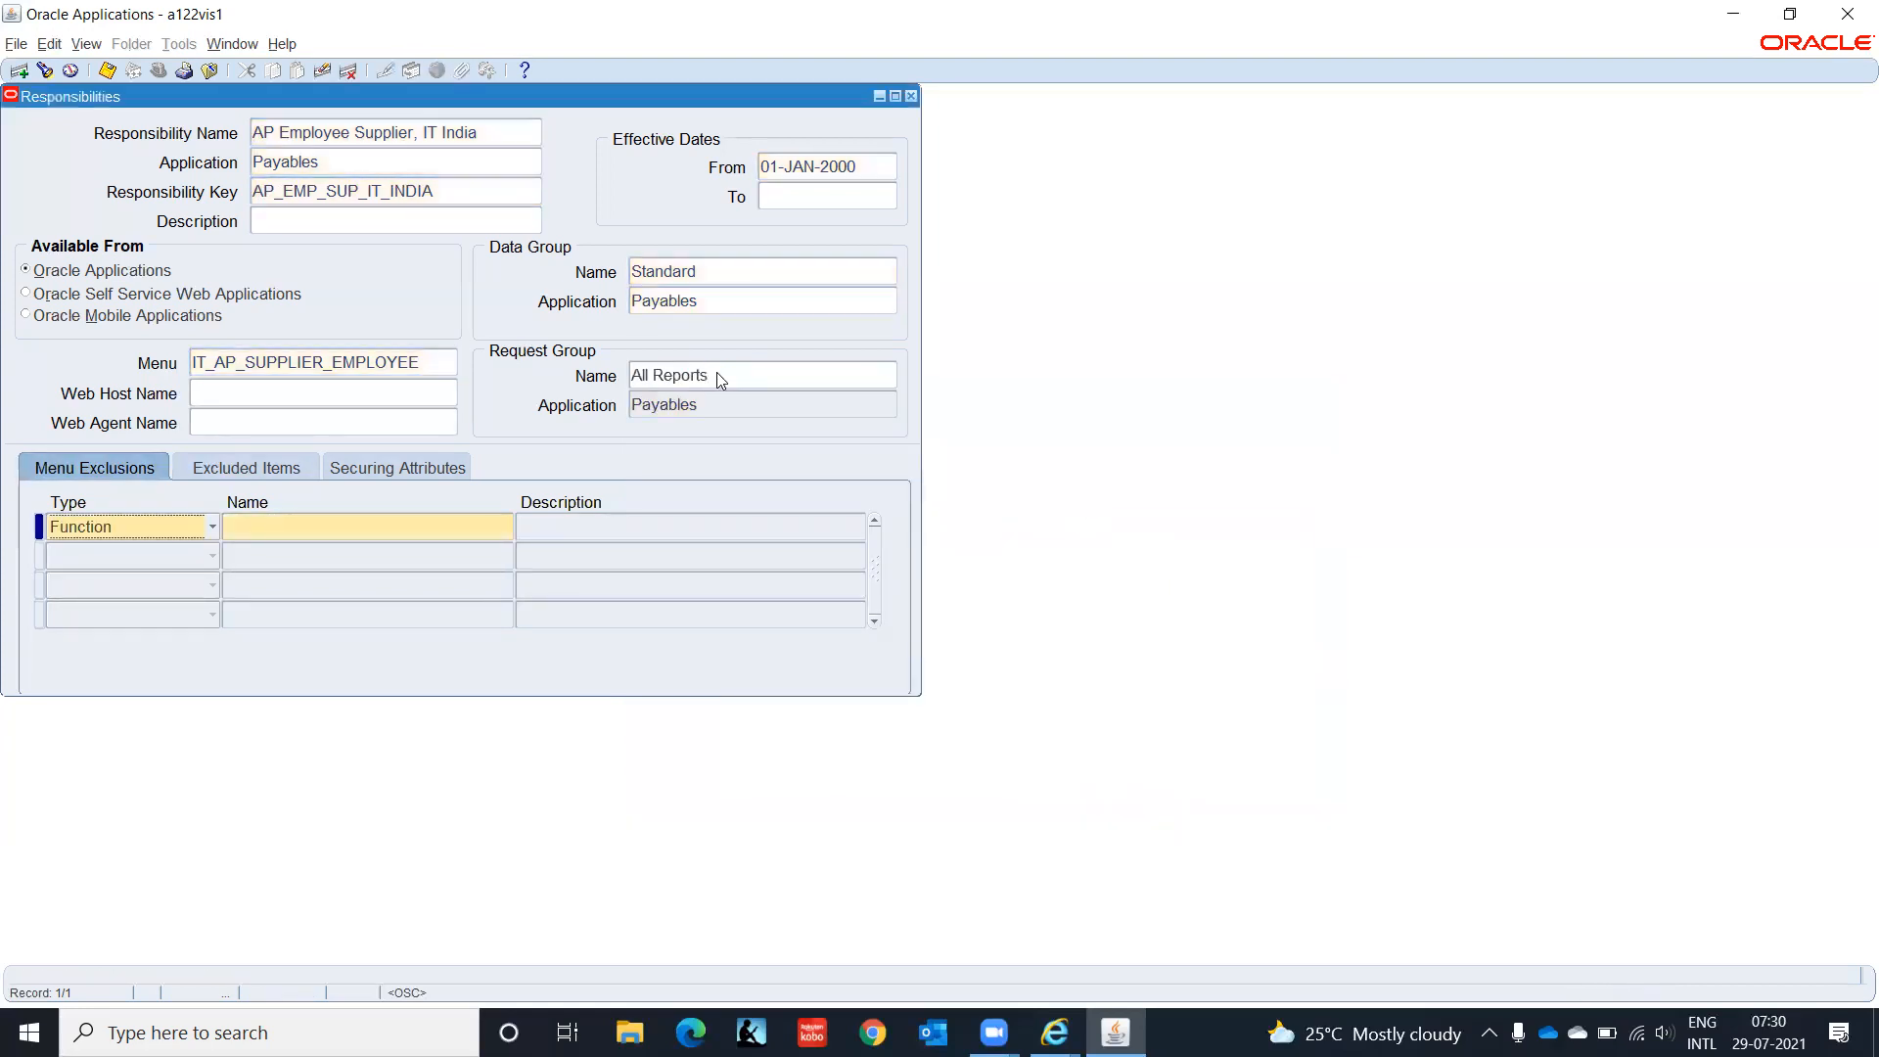
{"action": "key", "text": "ctrl+s"}
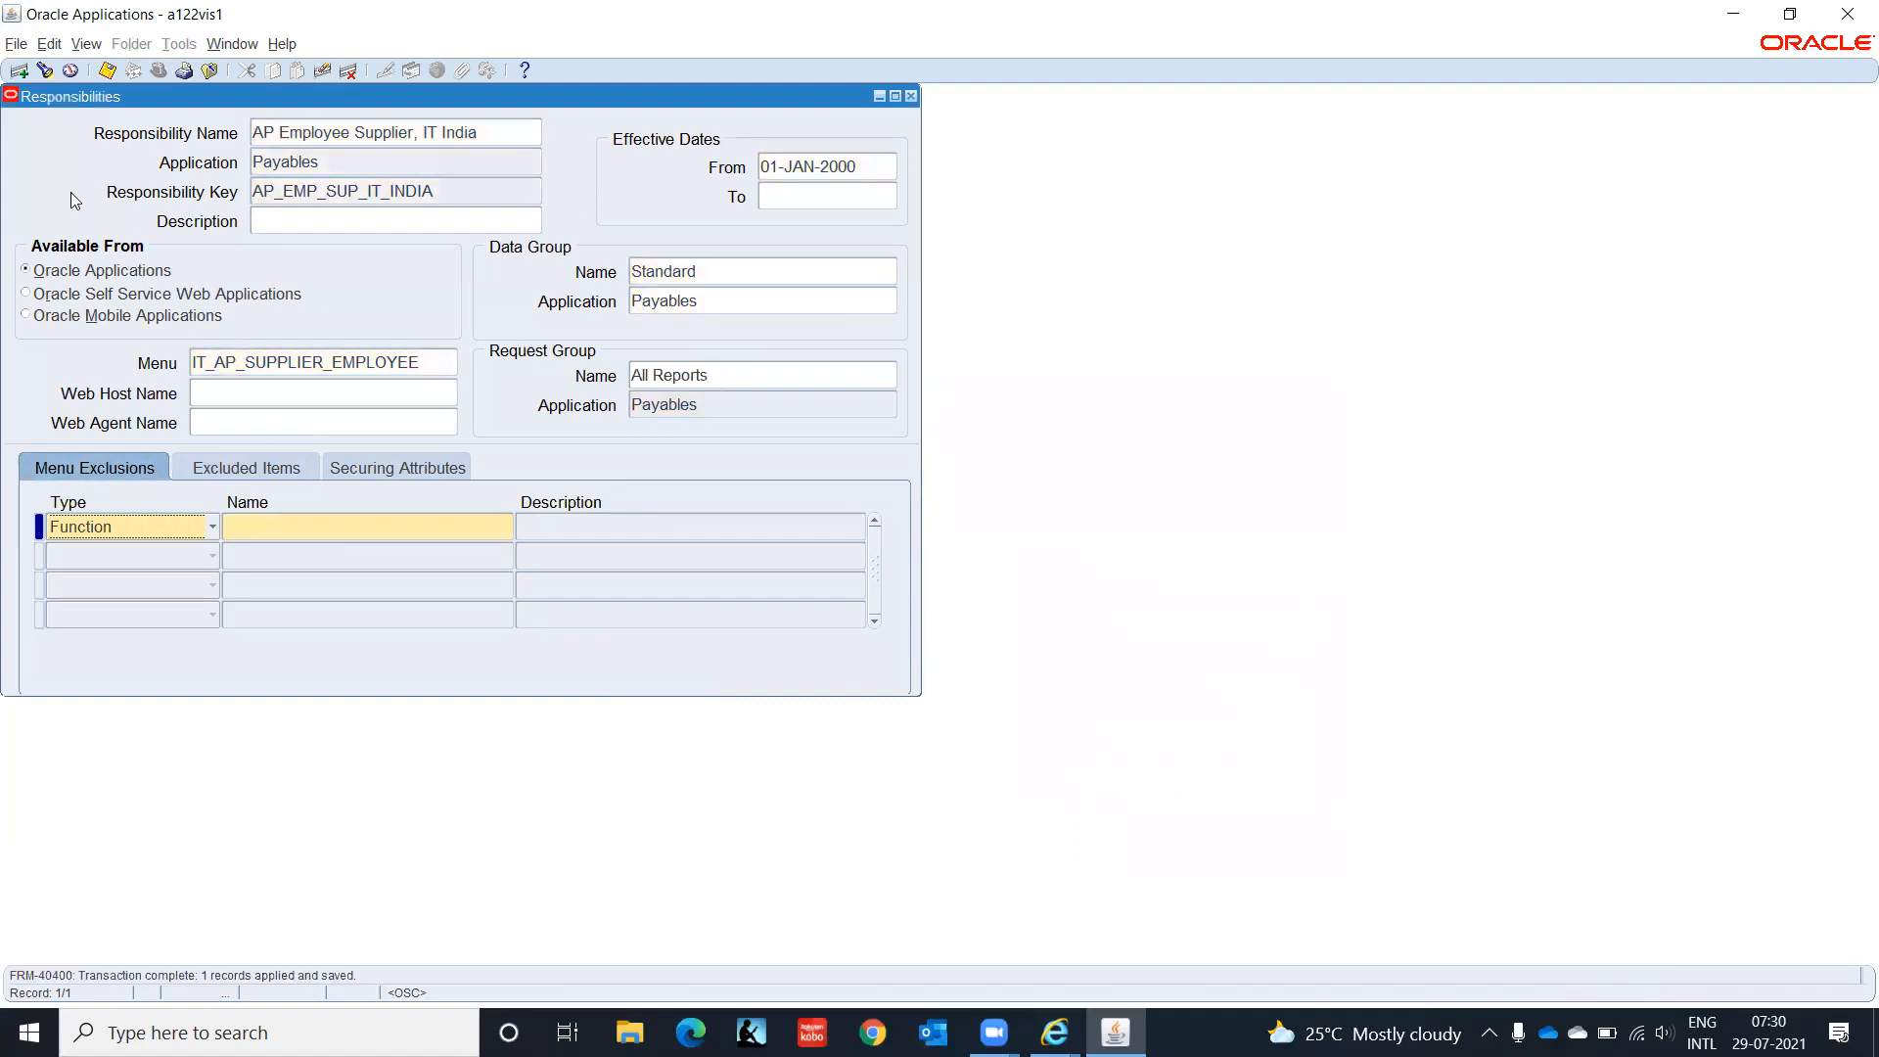
Step: Copy the new responsibility's name, close its form and open the Security user definition form
{"action": "left_click", "coordinate": [496, 137]}
{"action": "key", "text": "ctrl+c"}
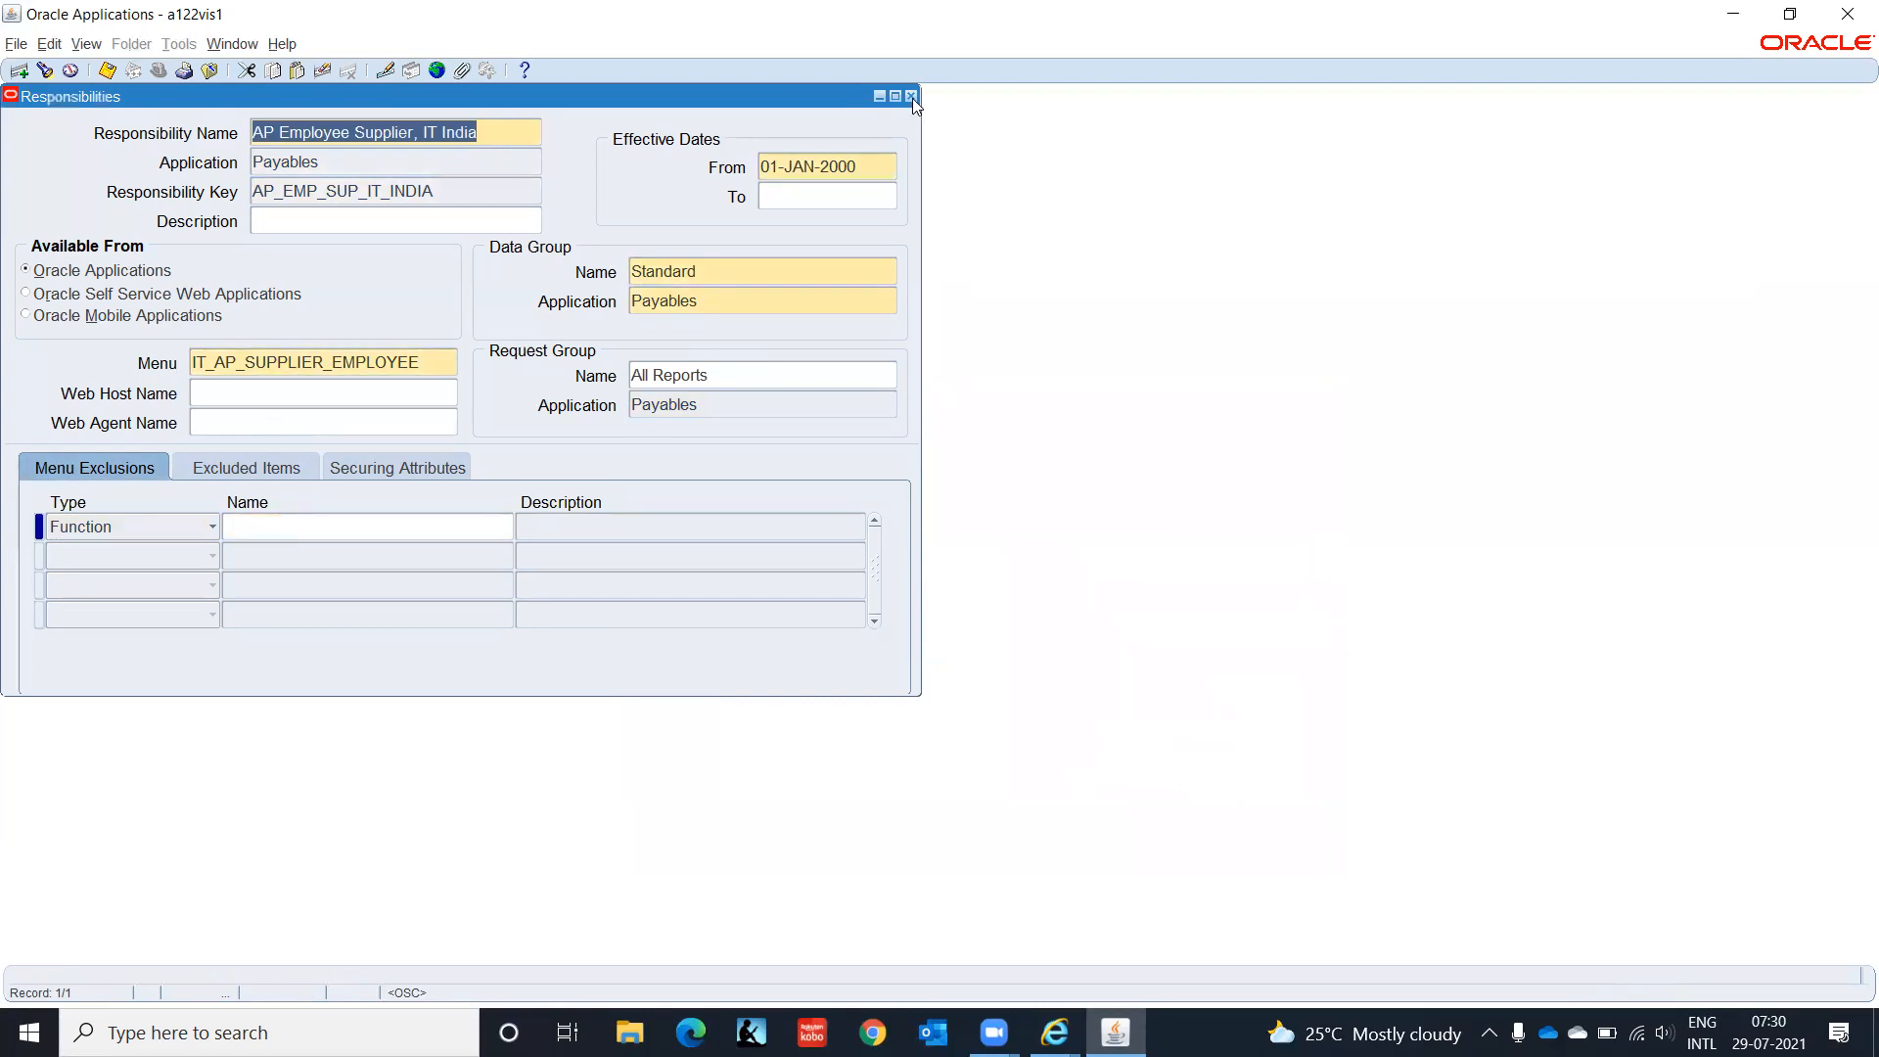
{"action": "left_click", "coordinate": [916, 97]}
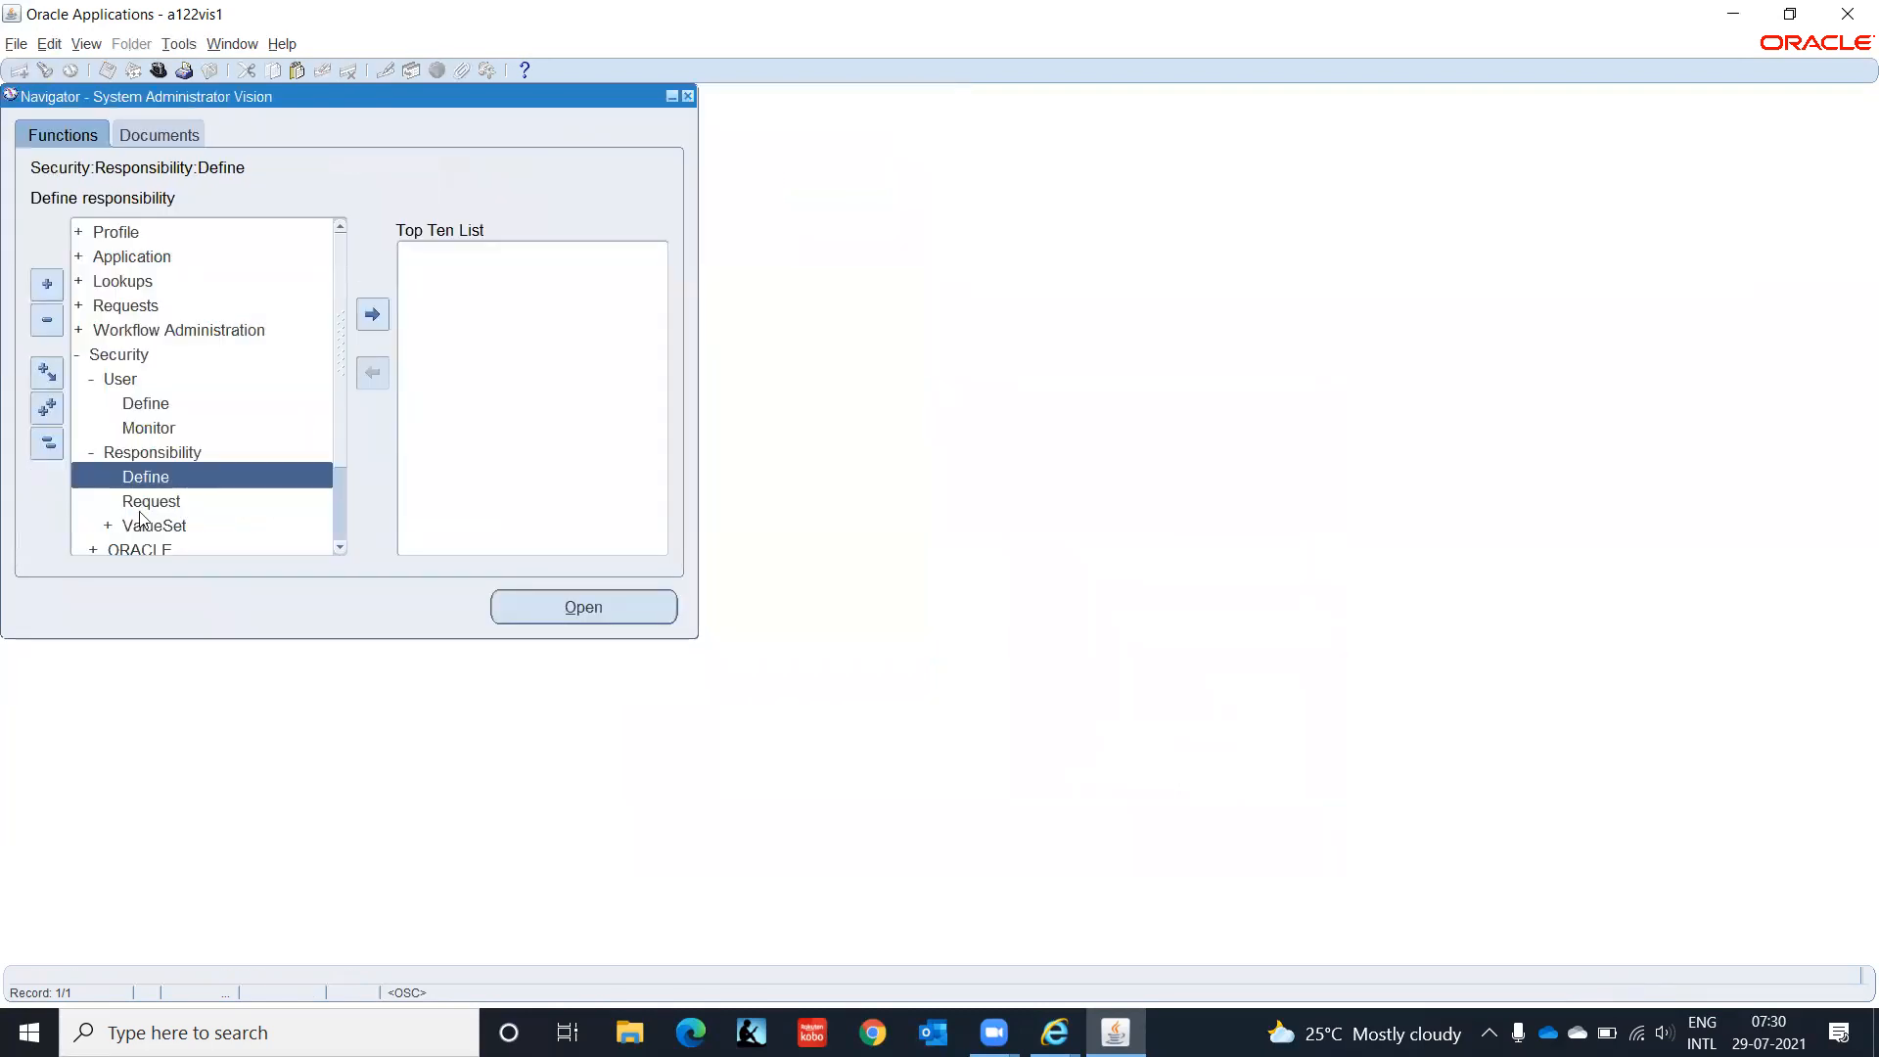
{"action": "double_click", "coordinate": [133, 402]}
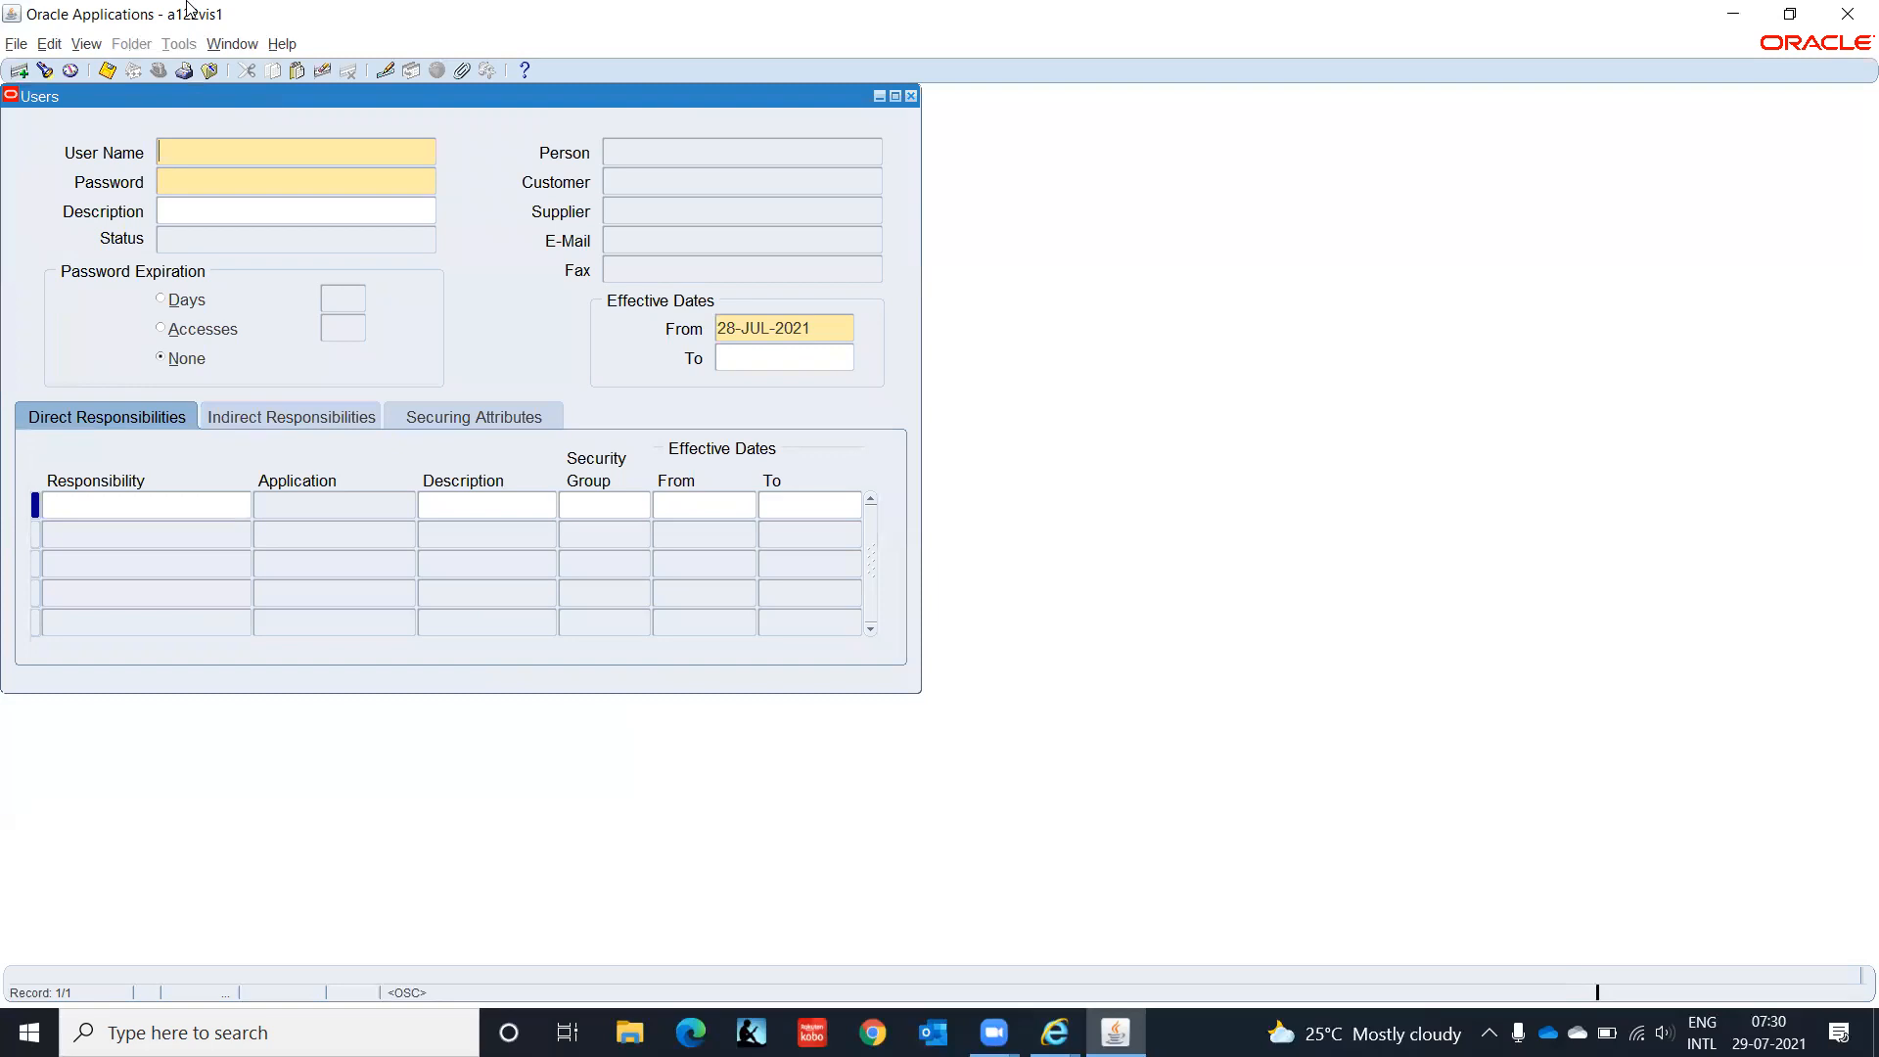
Step: Query the existing user's record by its user name
{"action": "key", "text": "F11"}
{"action": "type", "text": "GOPAL"}
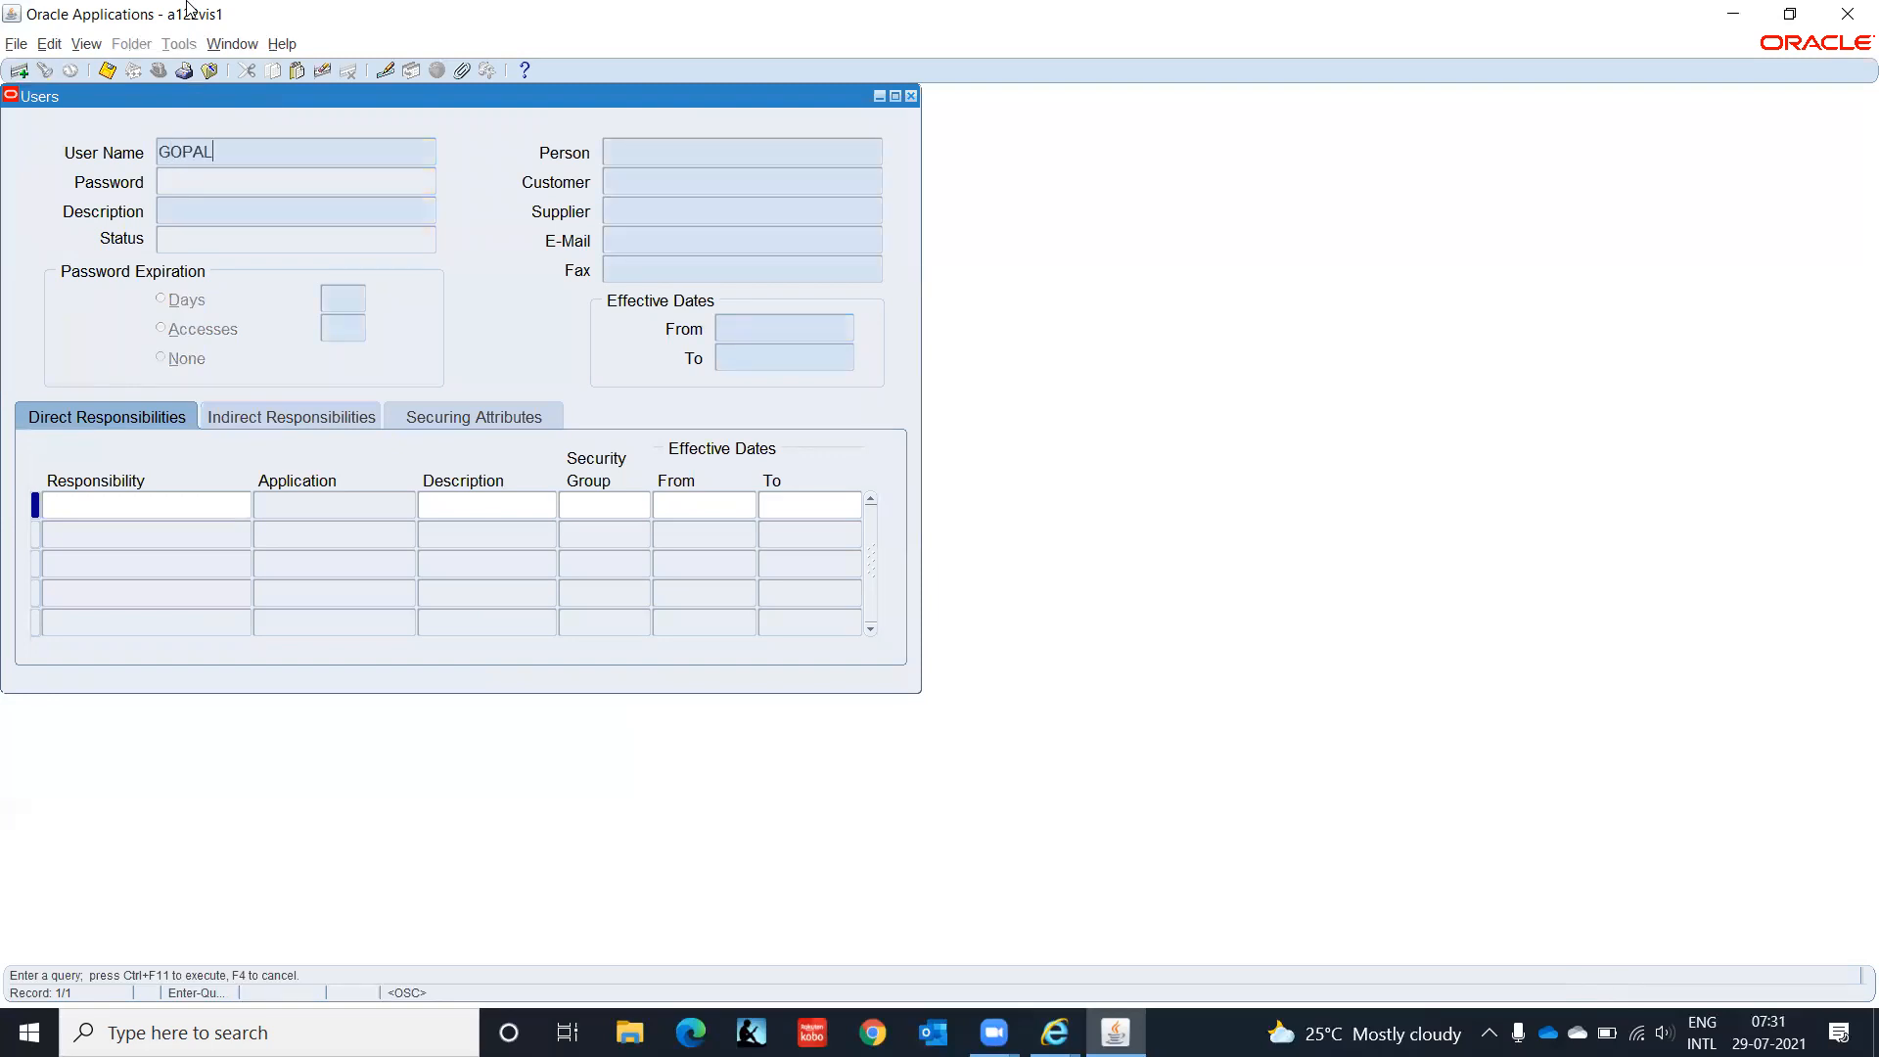
{"action": "type", "text": ".D0908"}
{"action": "key", "text": "ctrl+F11"}
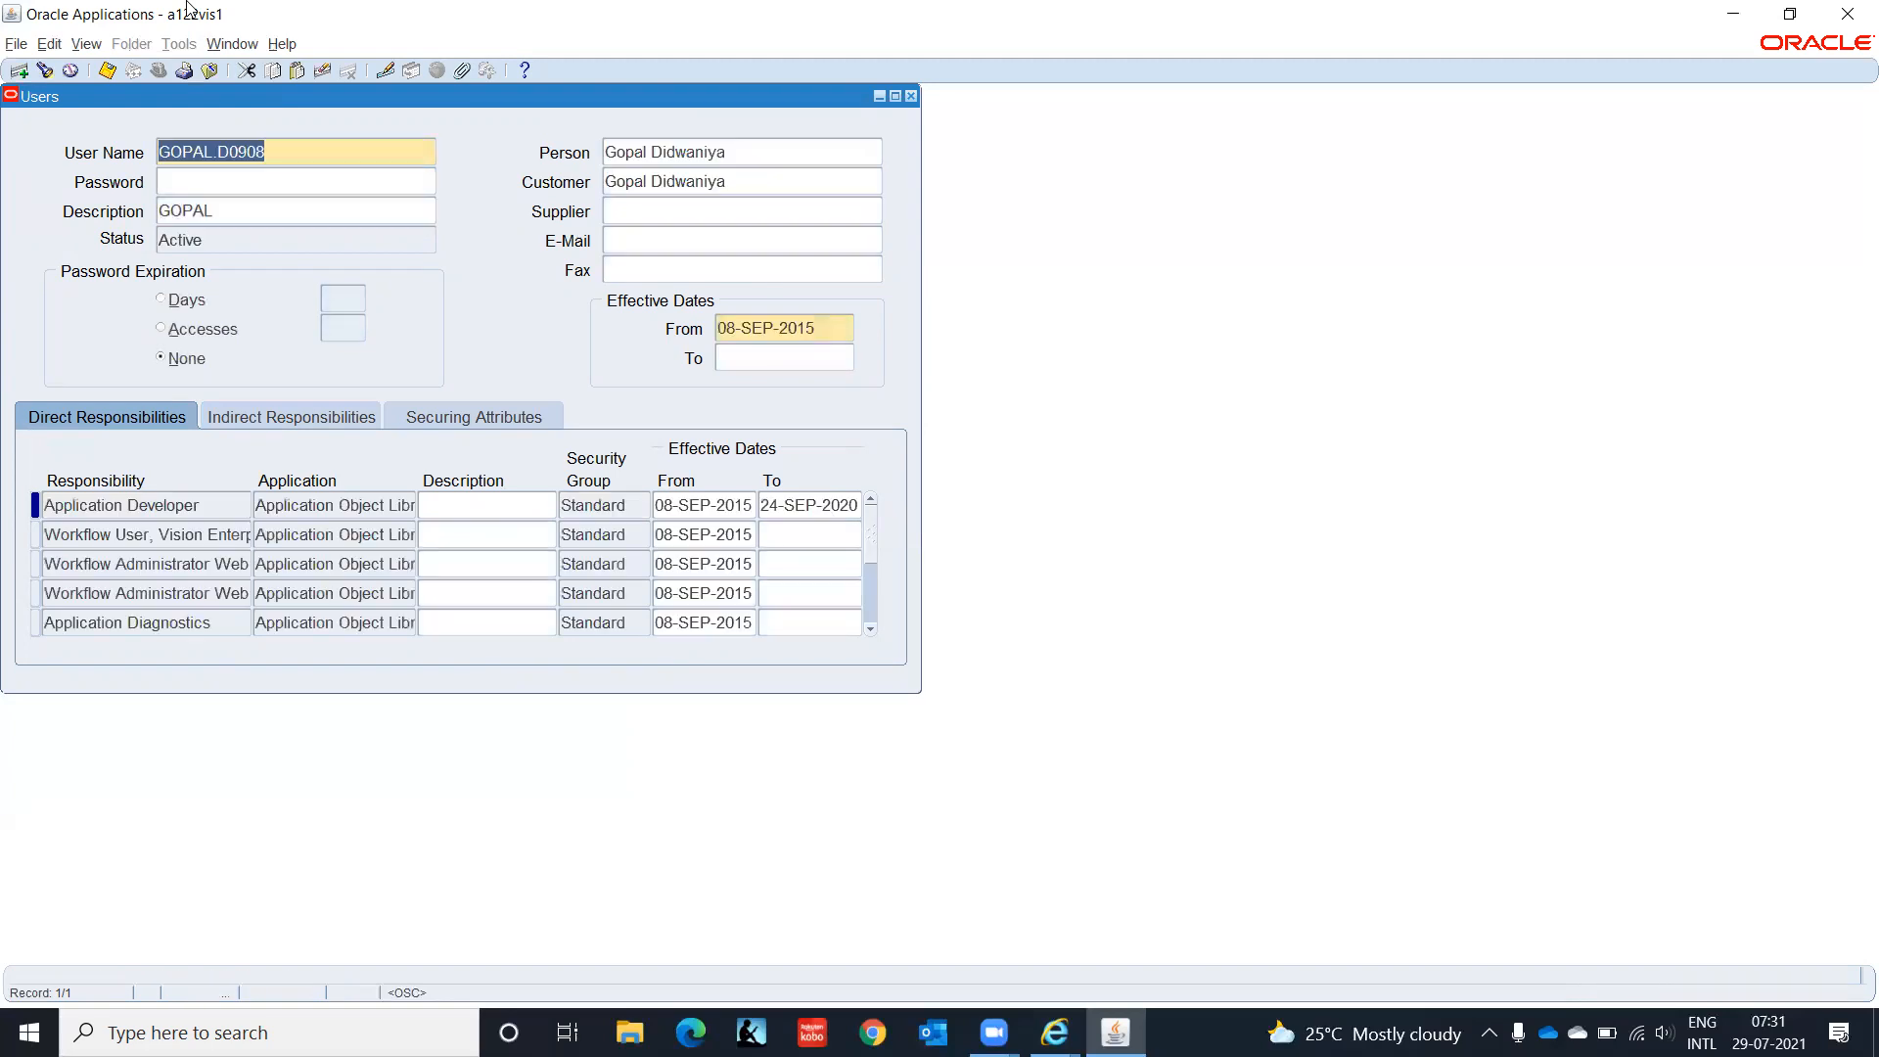
Step: Add the copied AP Employee Supplier, IT India responsibility to the user's direct responsibilities and save
{"action": "left_click", "coordinate": [106, 564]}
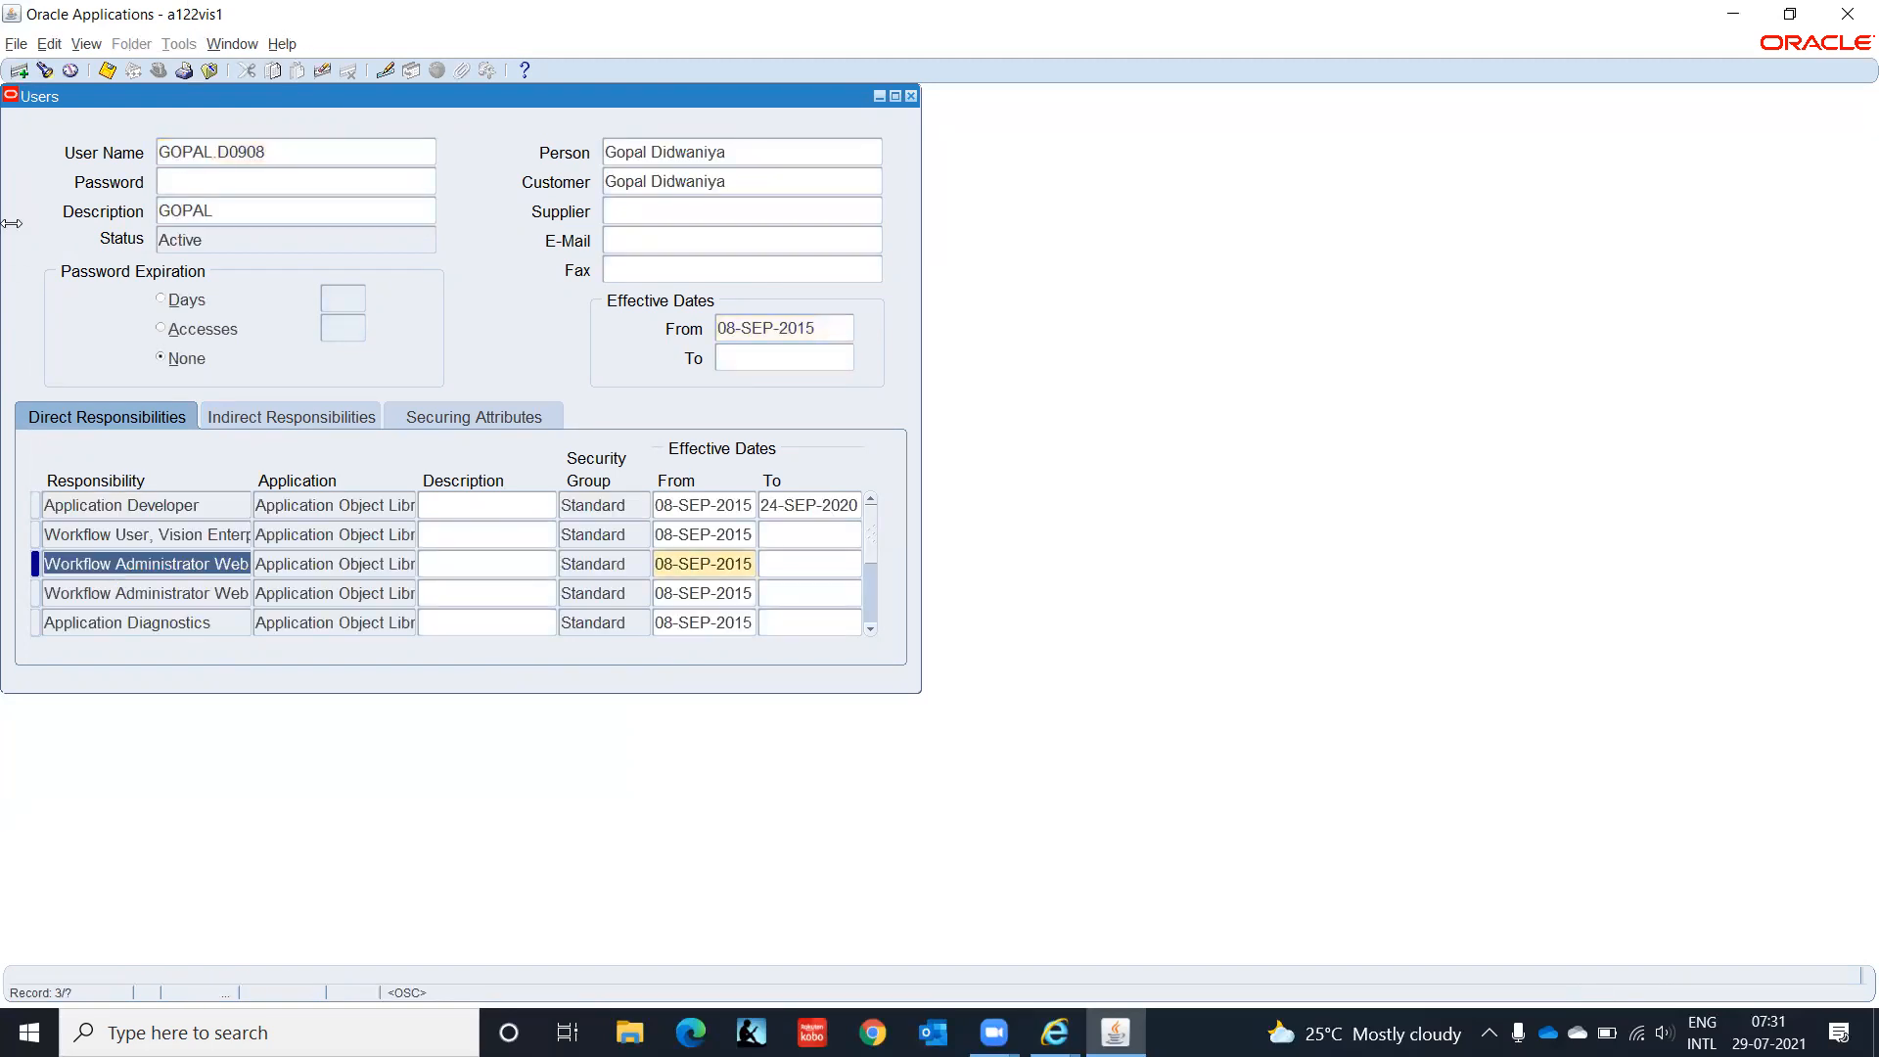
{"action": "left_click", "coordinate": [18, 70]}
{"action": "key", "text": "ctrl+v"}
{"action": "key", "text": "Tab"}
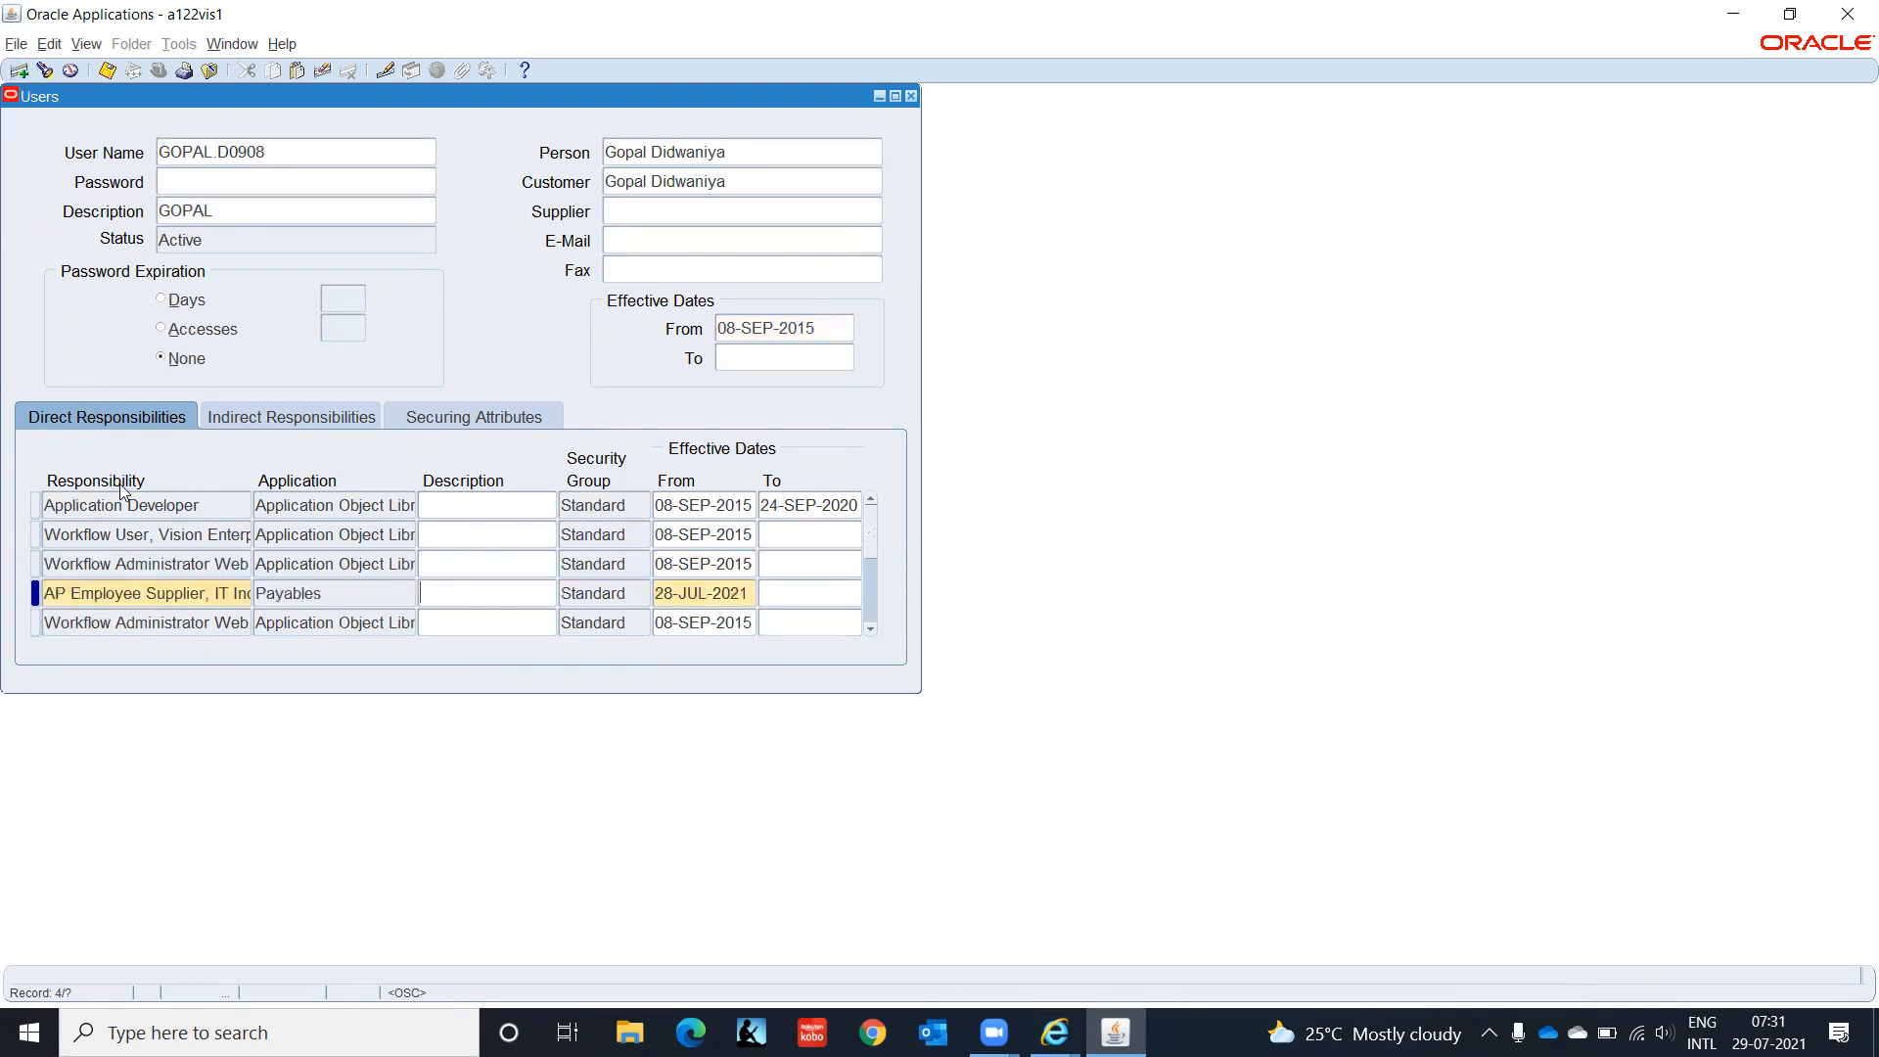
{"action": "key", "text": "ctrl+s"}
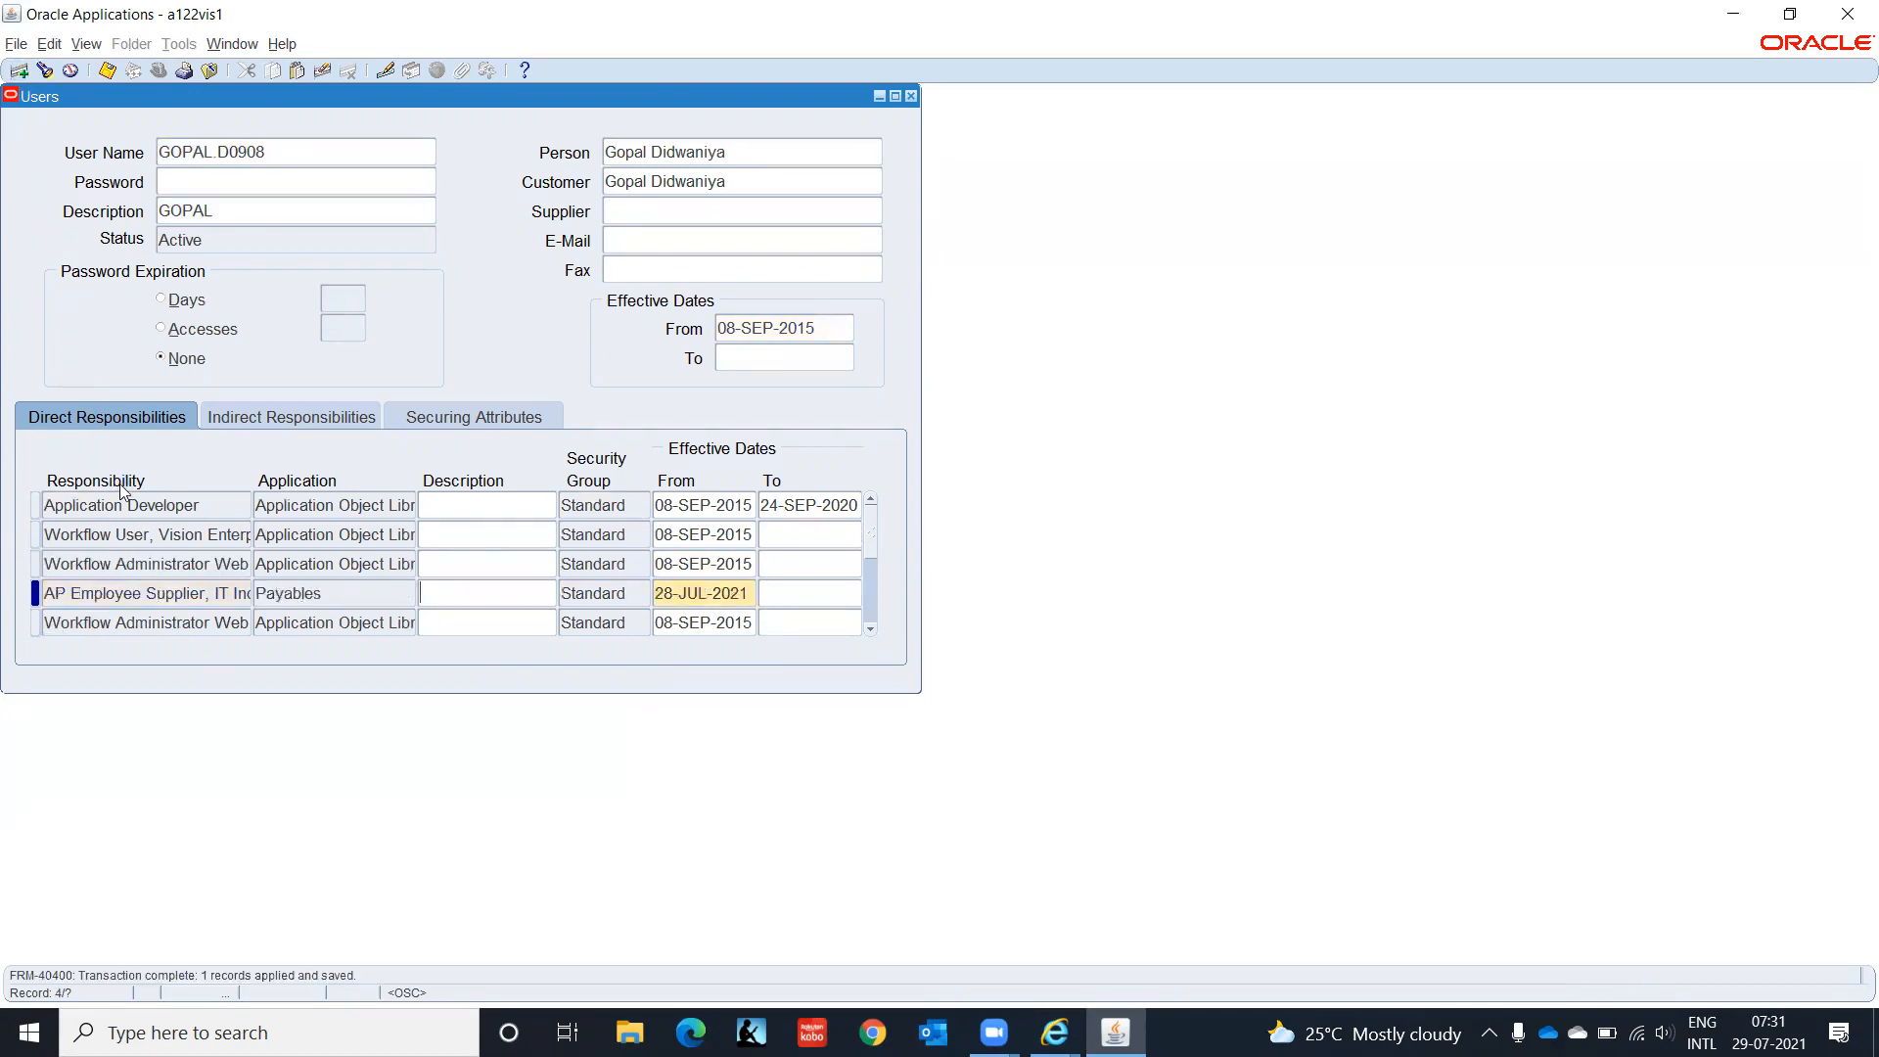
Step: Close the Users form, open the system profile values search and include the Responsibility level
{"action": "left_click", "coordinate": [911, 95]}
{"action": "left_click", "coordinate": [129, 242]}
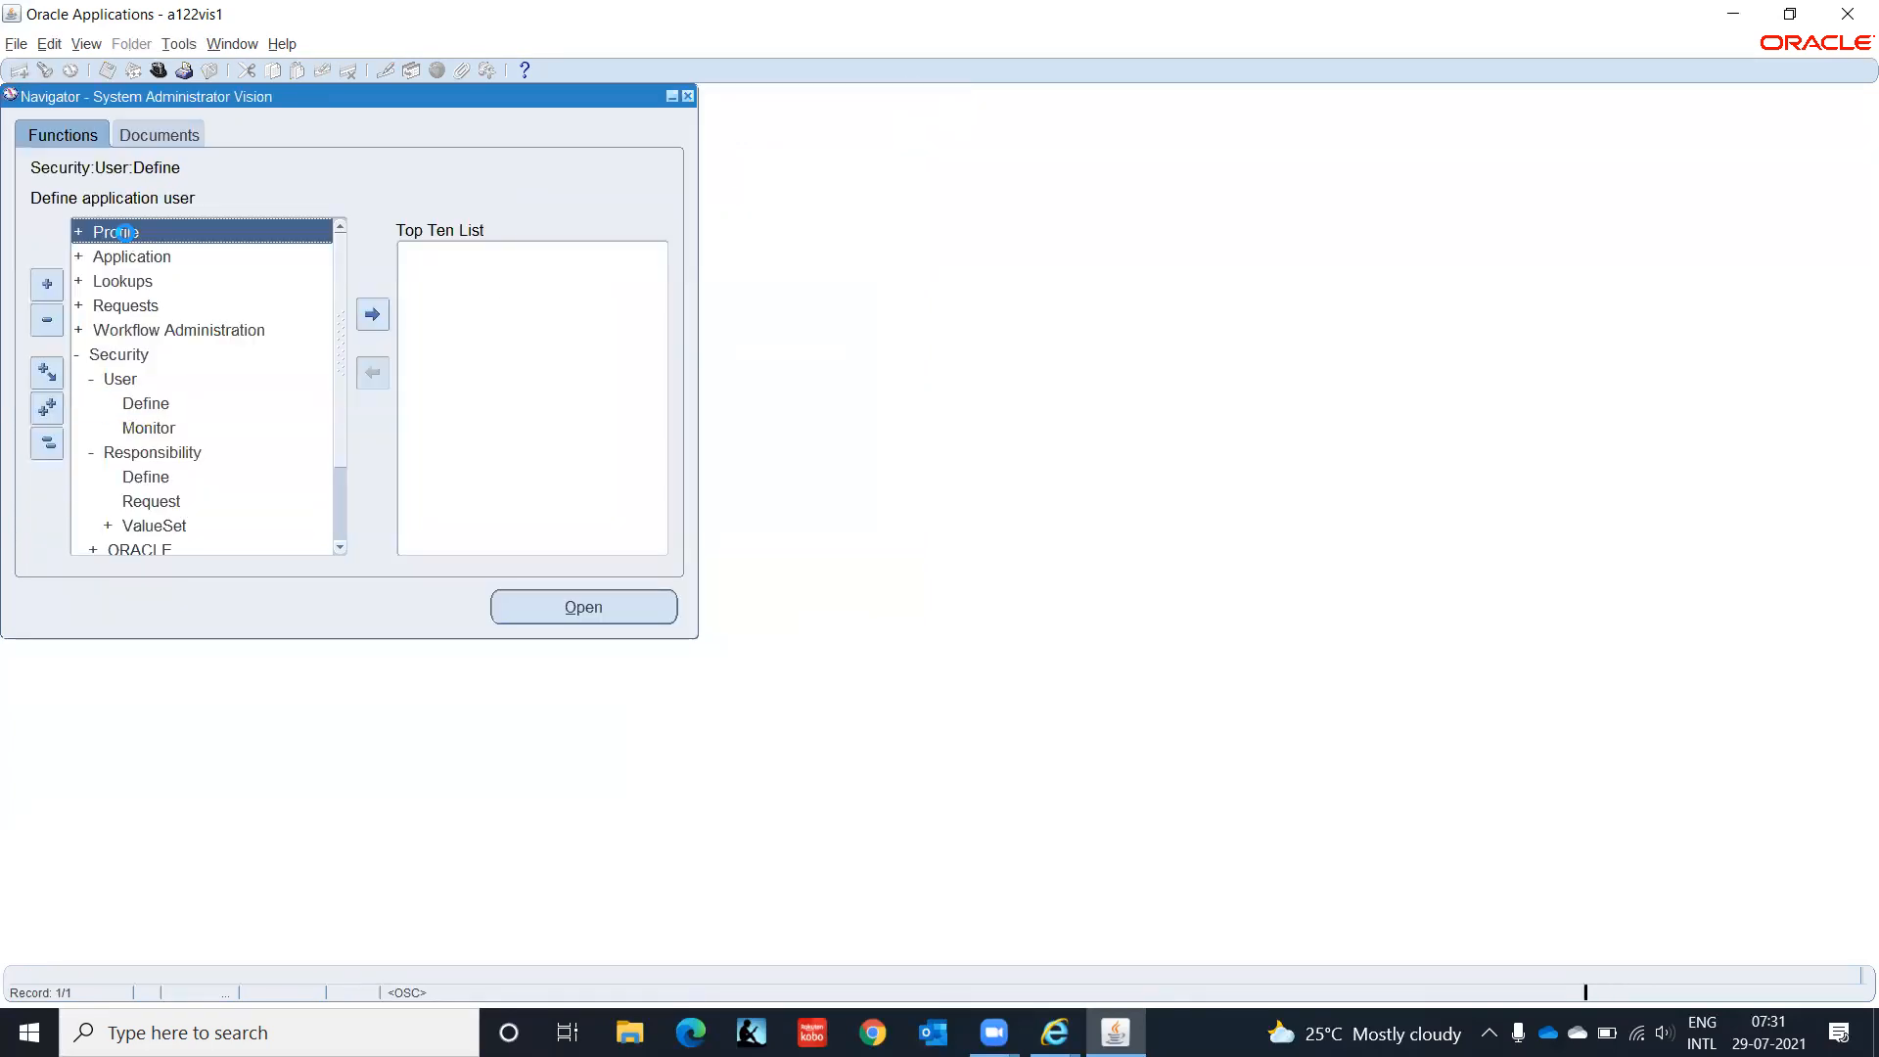
{"action": "double_click", "coordinate": [125, 232]}
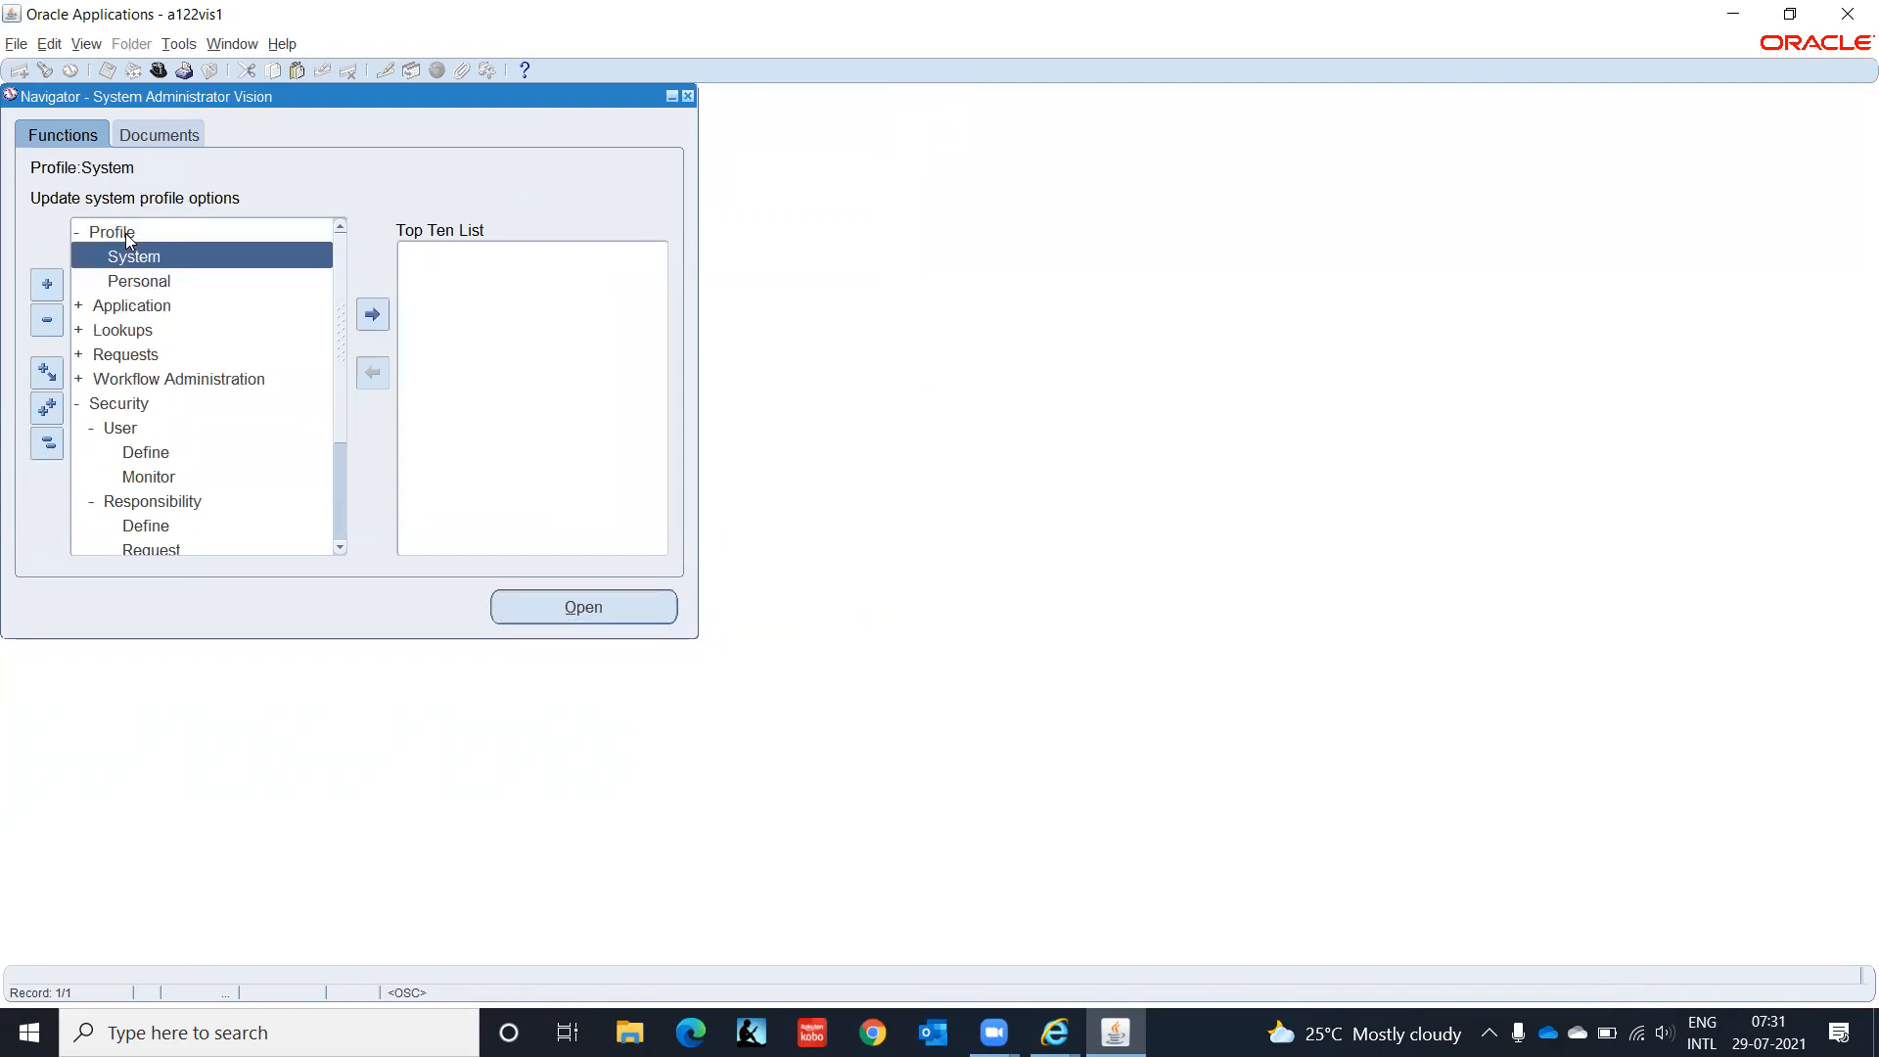
{"action": "double_click", "coordinate": [128, 241]}
{"action": "left_click", "coordinate": [289, 212]}
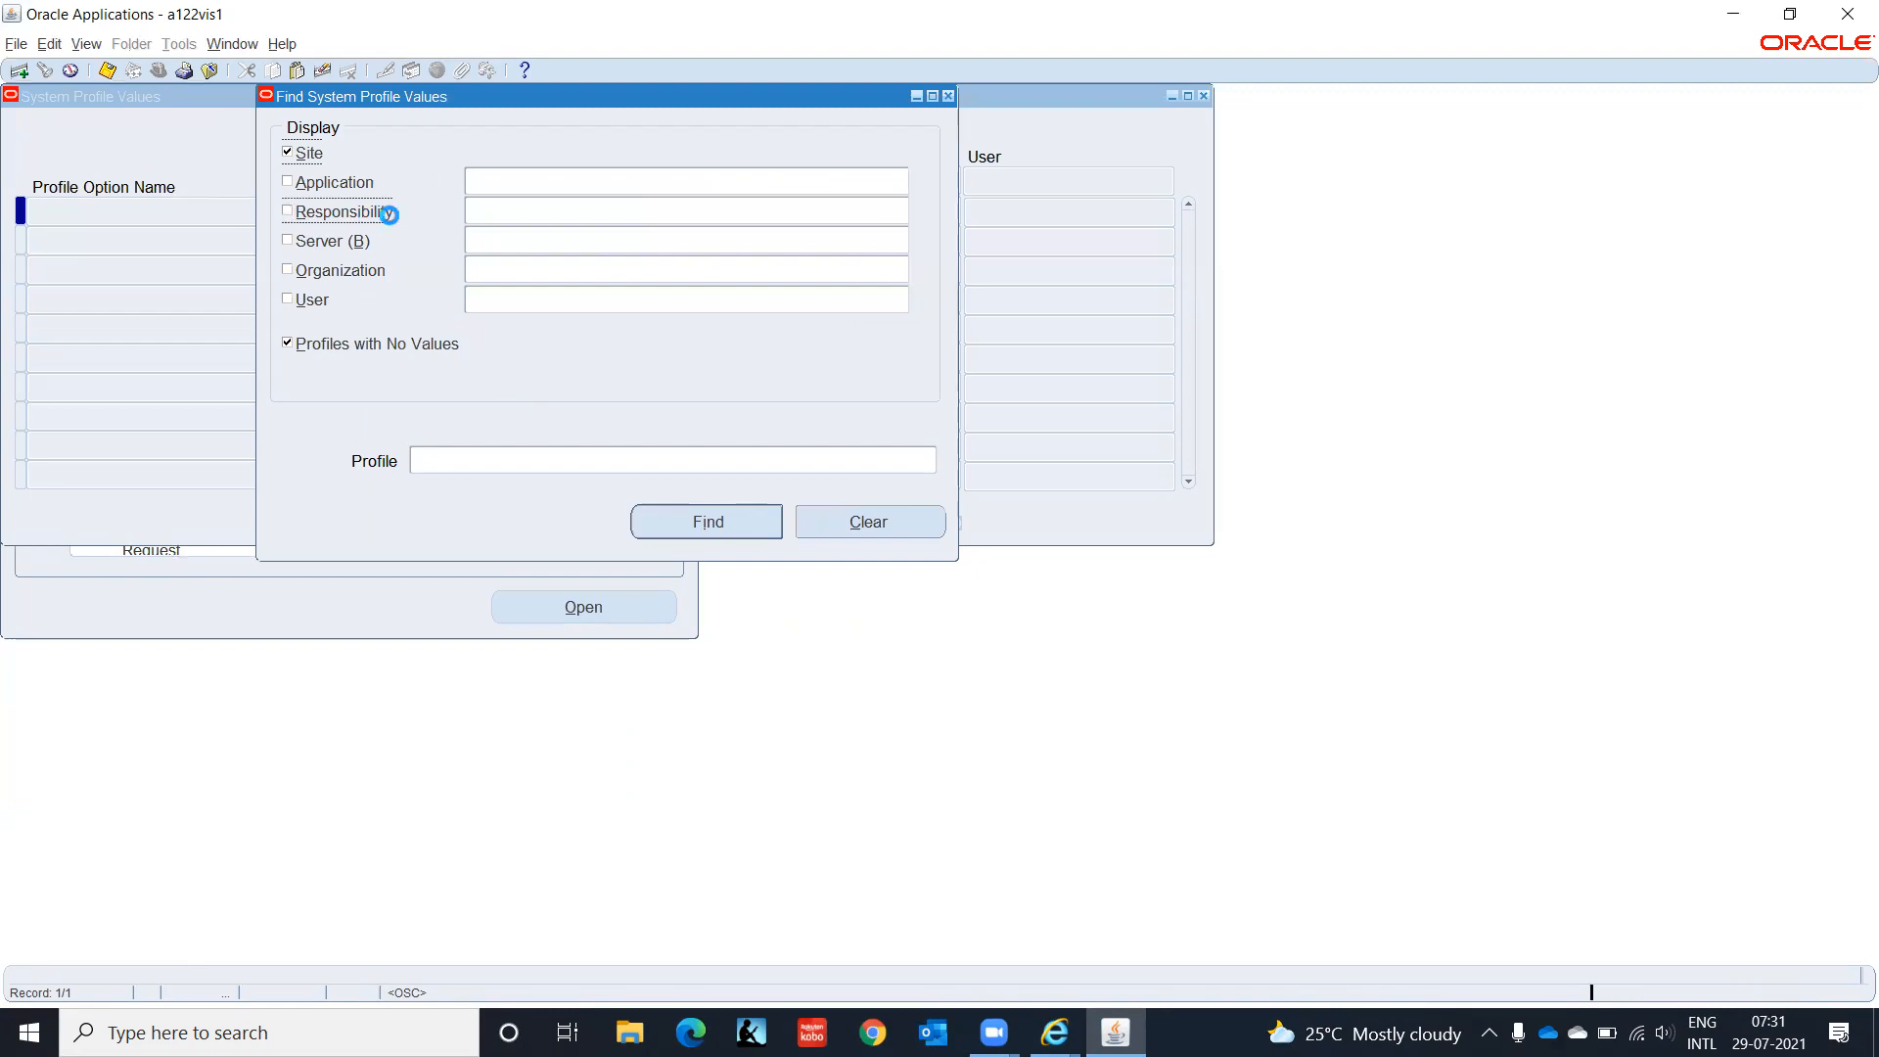
Step: Find the HR%Sec profile options at site level and for the AP Employee Supplier, IT India responsibility
{"action": "key", "text": "ctrl+v"}
{"action": "key", "text": "Return"}
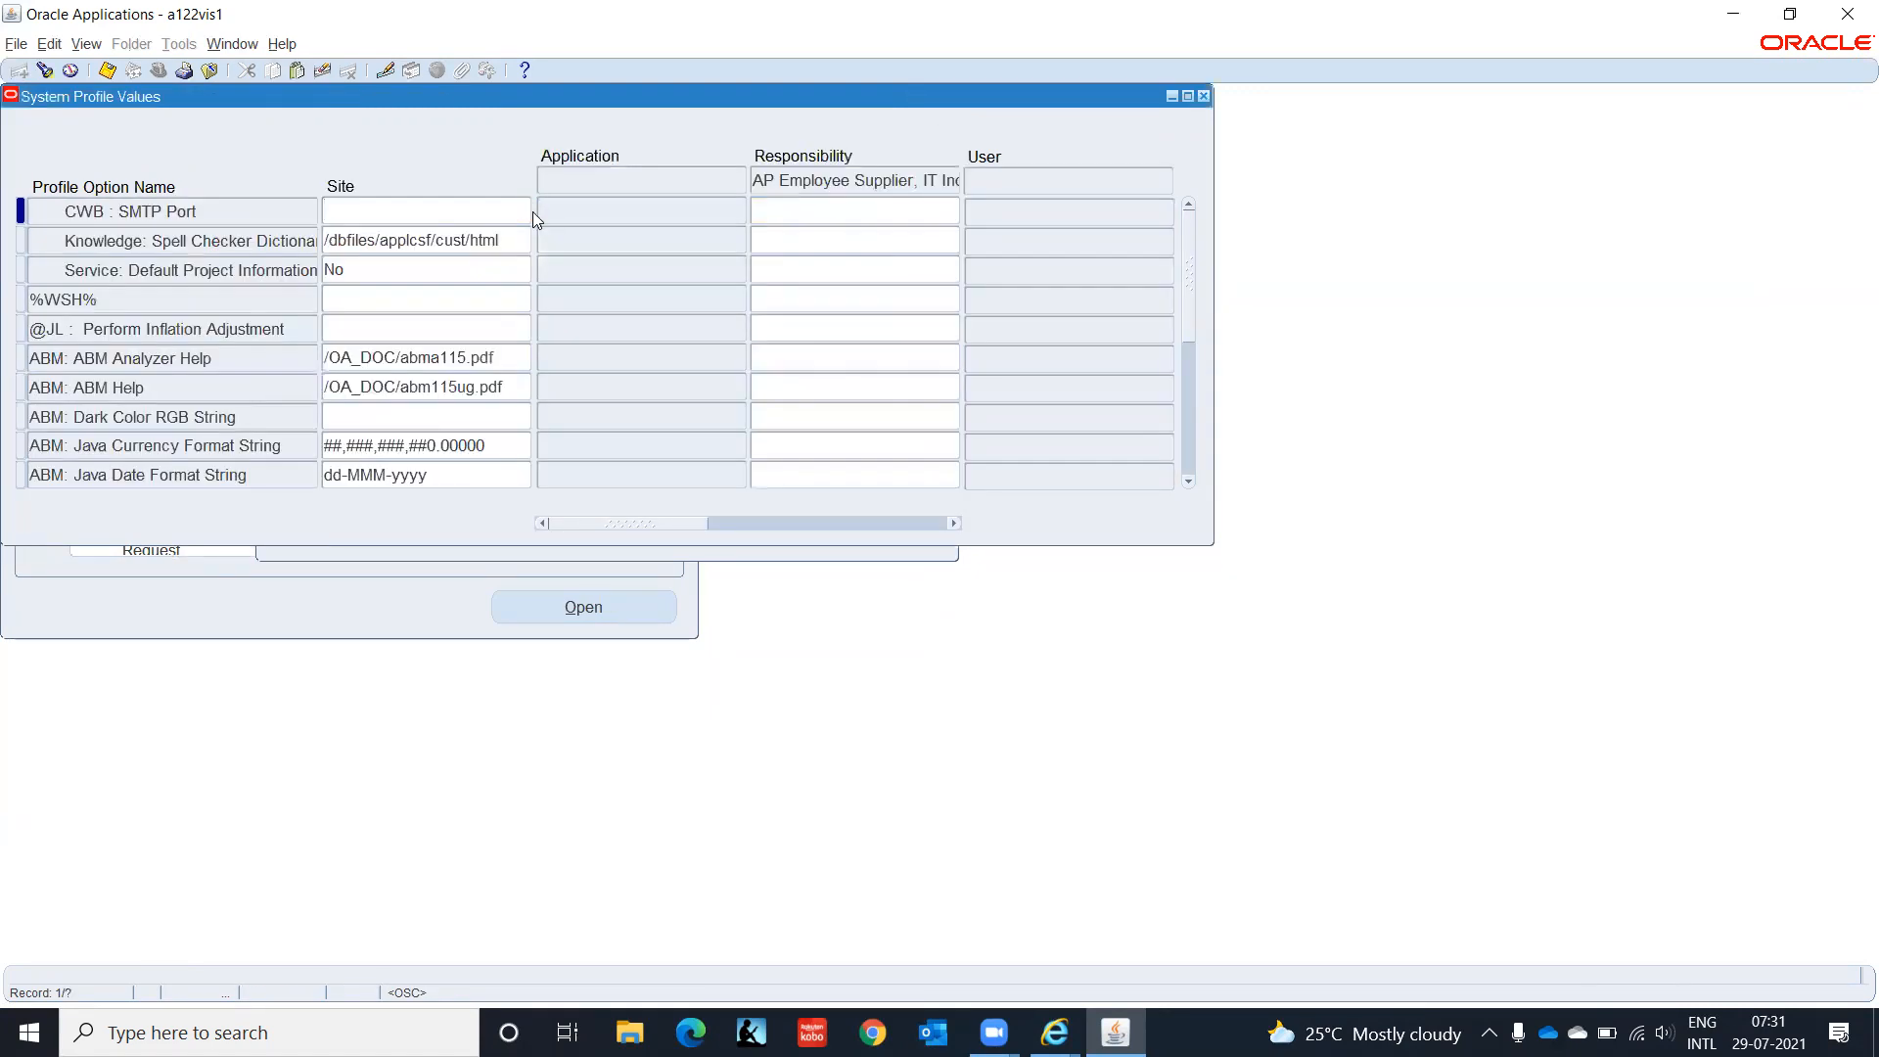
{"action": "left_click", "coordinate": [45, 71]}
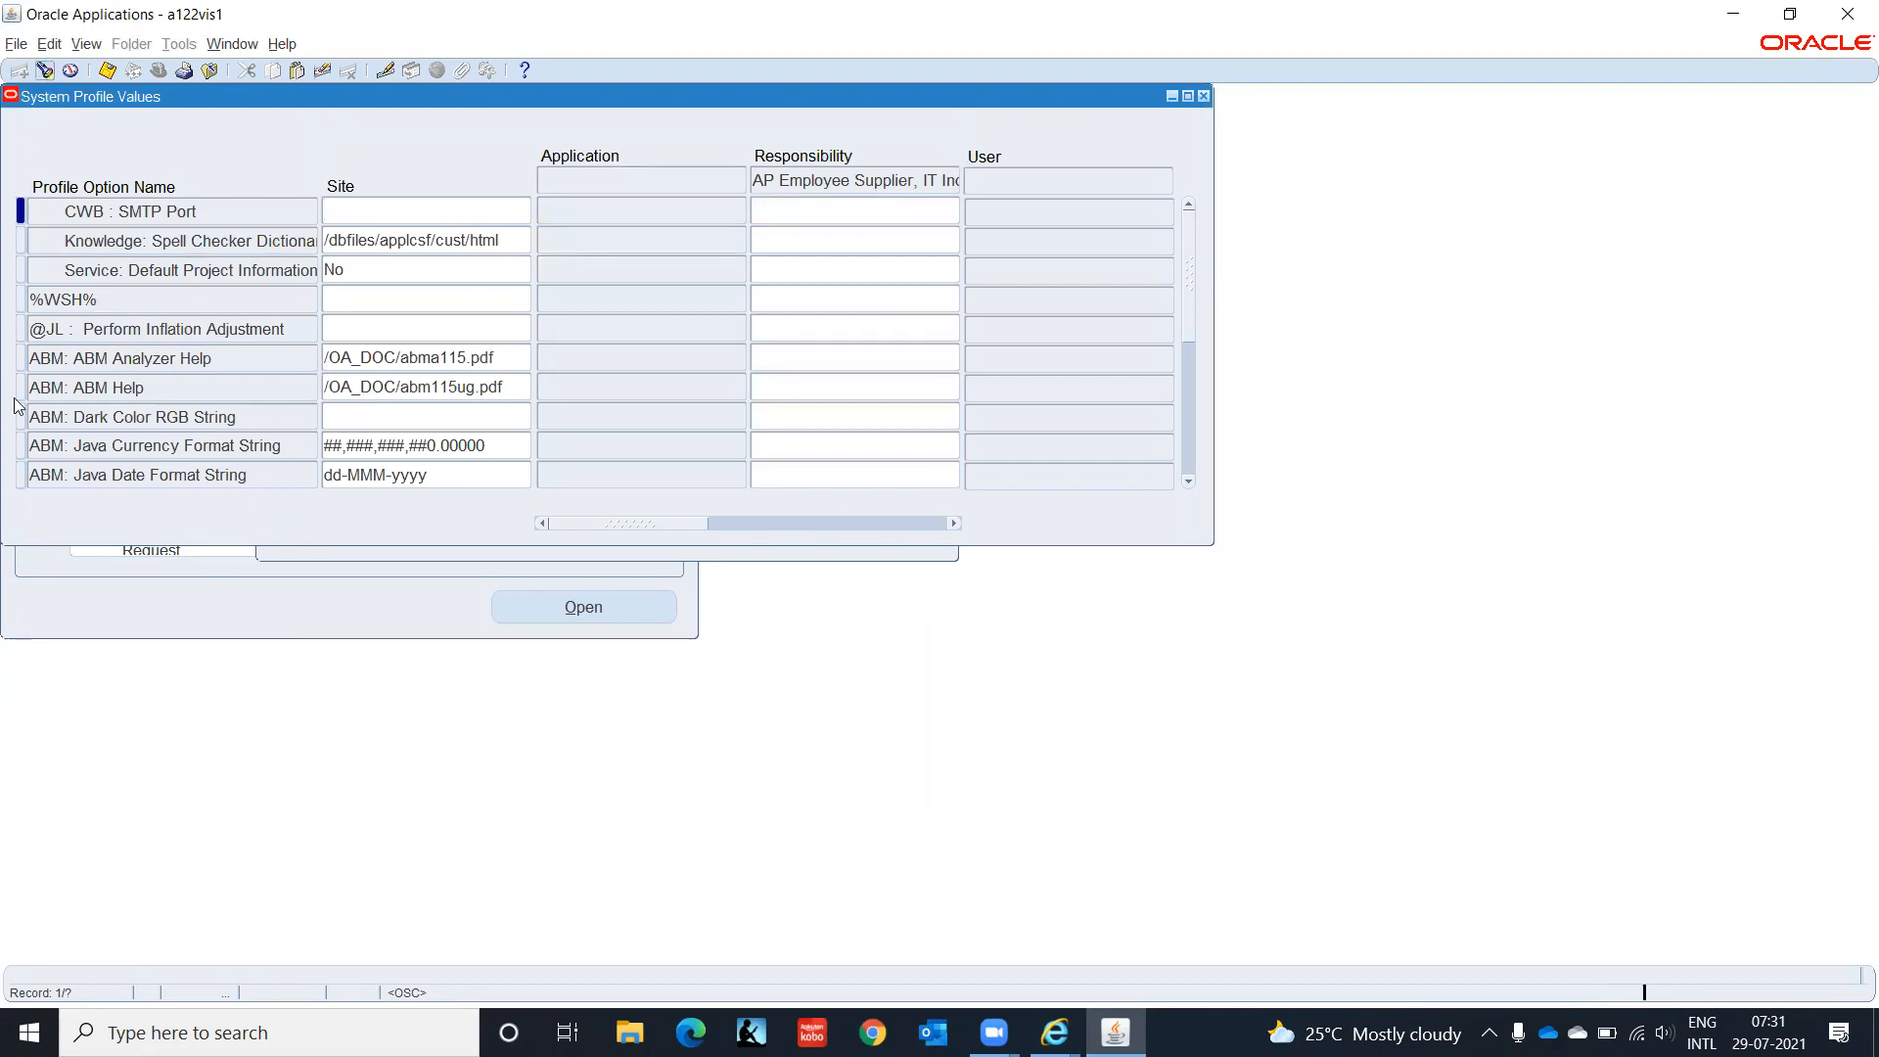
{"action": "left_click", "coordinate": [489, 454]}
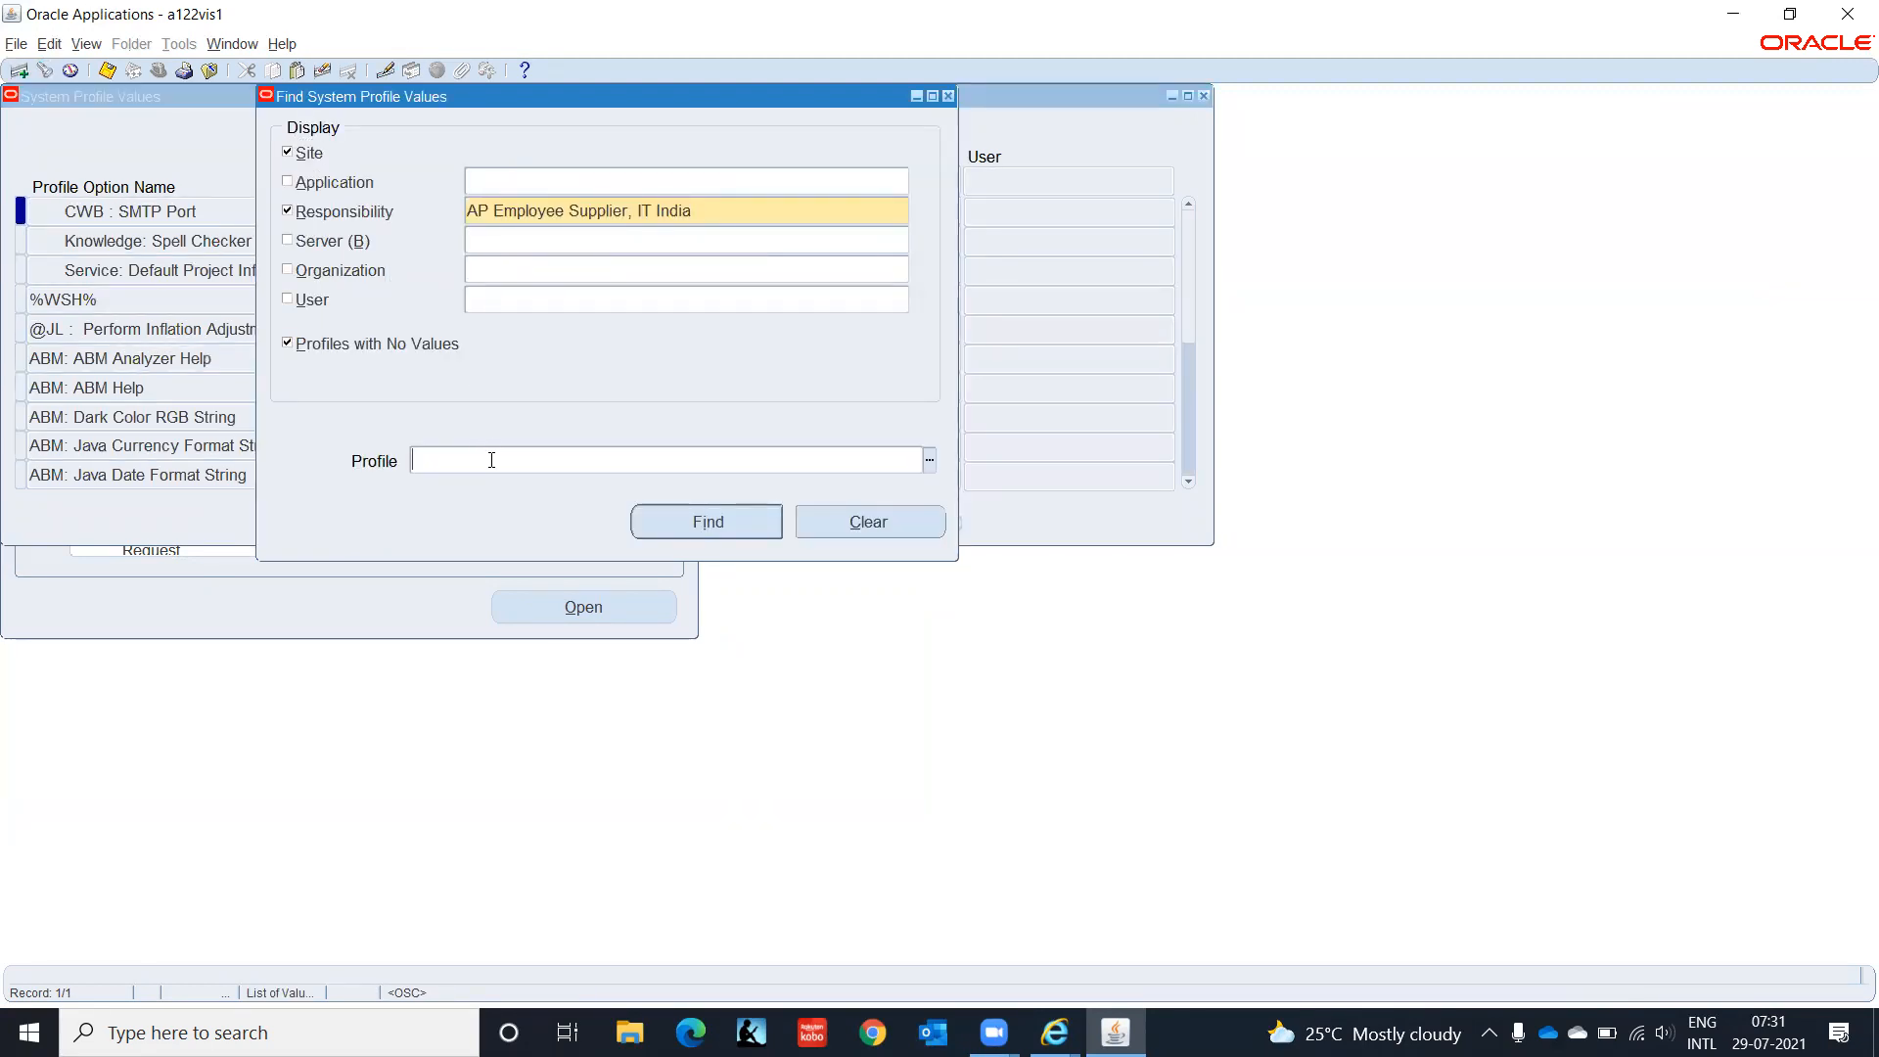
{"action": "type", "text": "HR%Sec"}
{"action": "key", "text": "Return"}
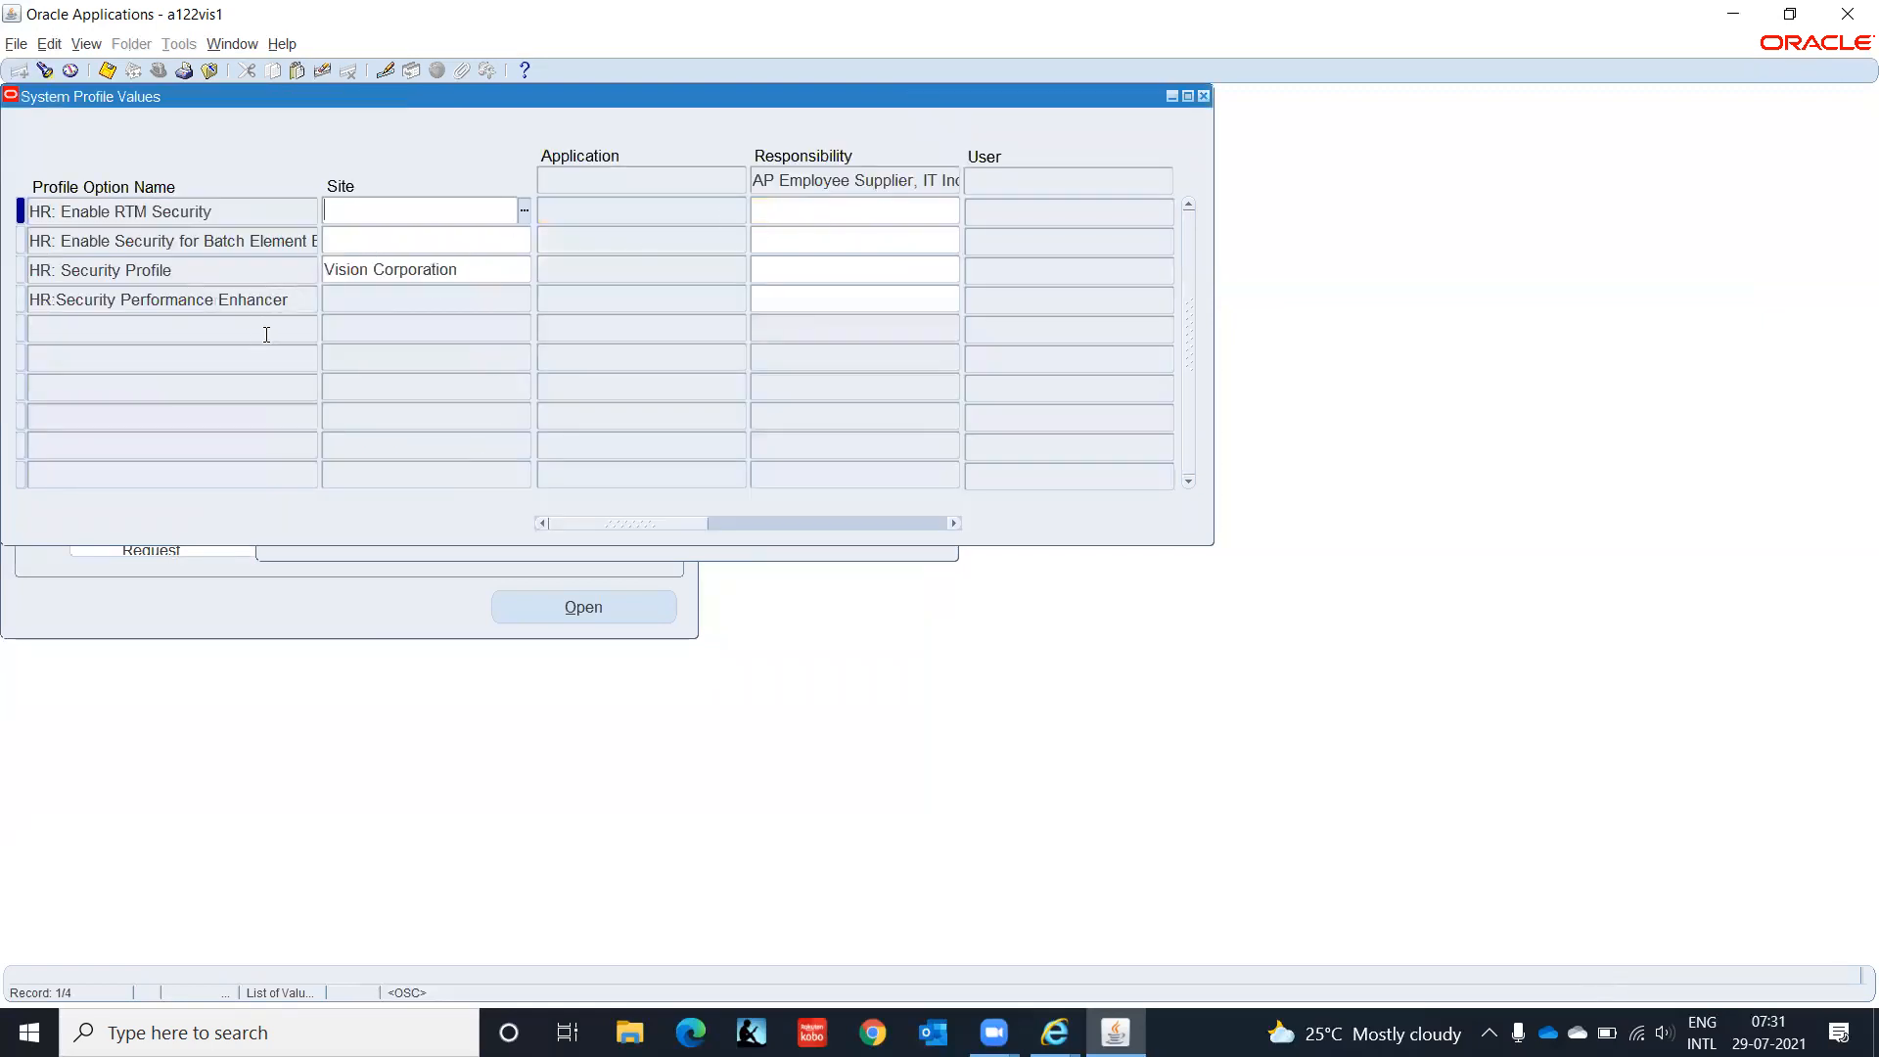
Step: Set HR: Security Profile to IT Corporation(India) at responsibility level and save the record
{"action": "left_click", "coordinate": [819, 276]}
{"action": "type", "text": "IT C"}
{"action": "key", "text": "Tab"}
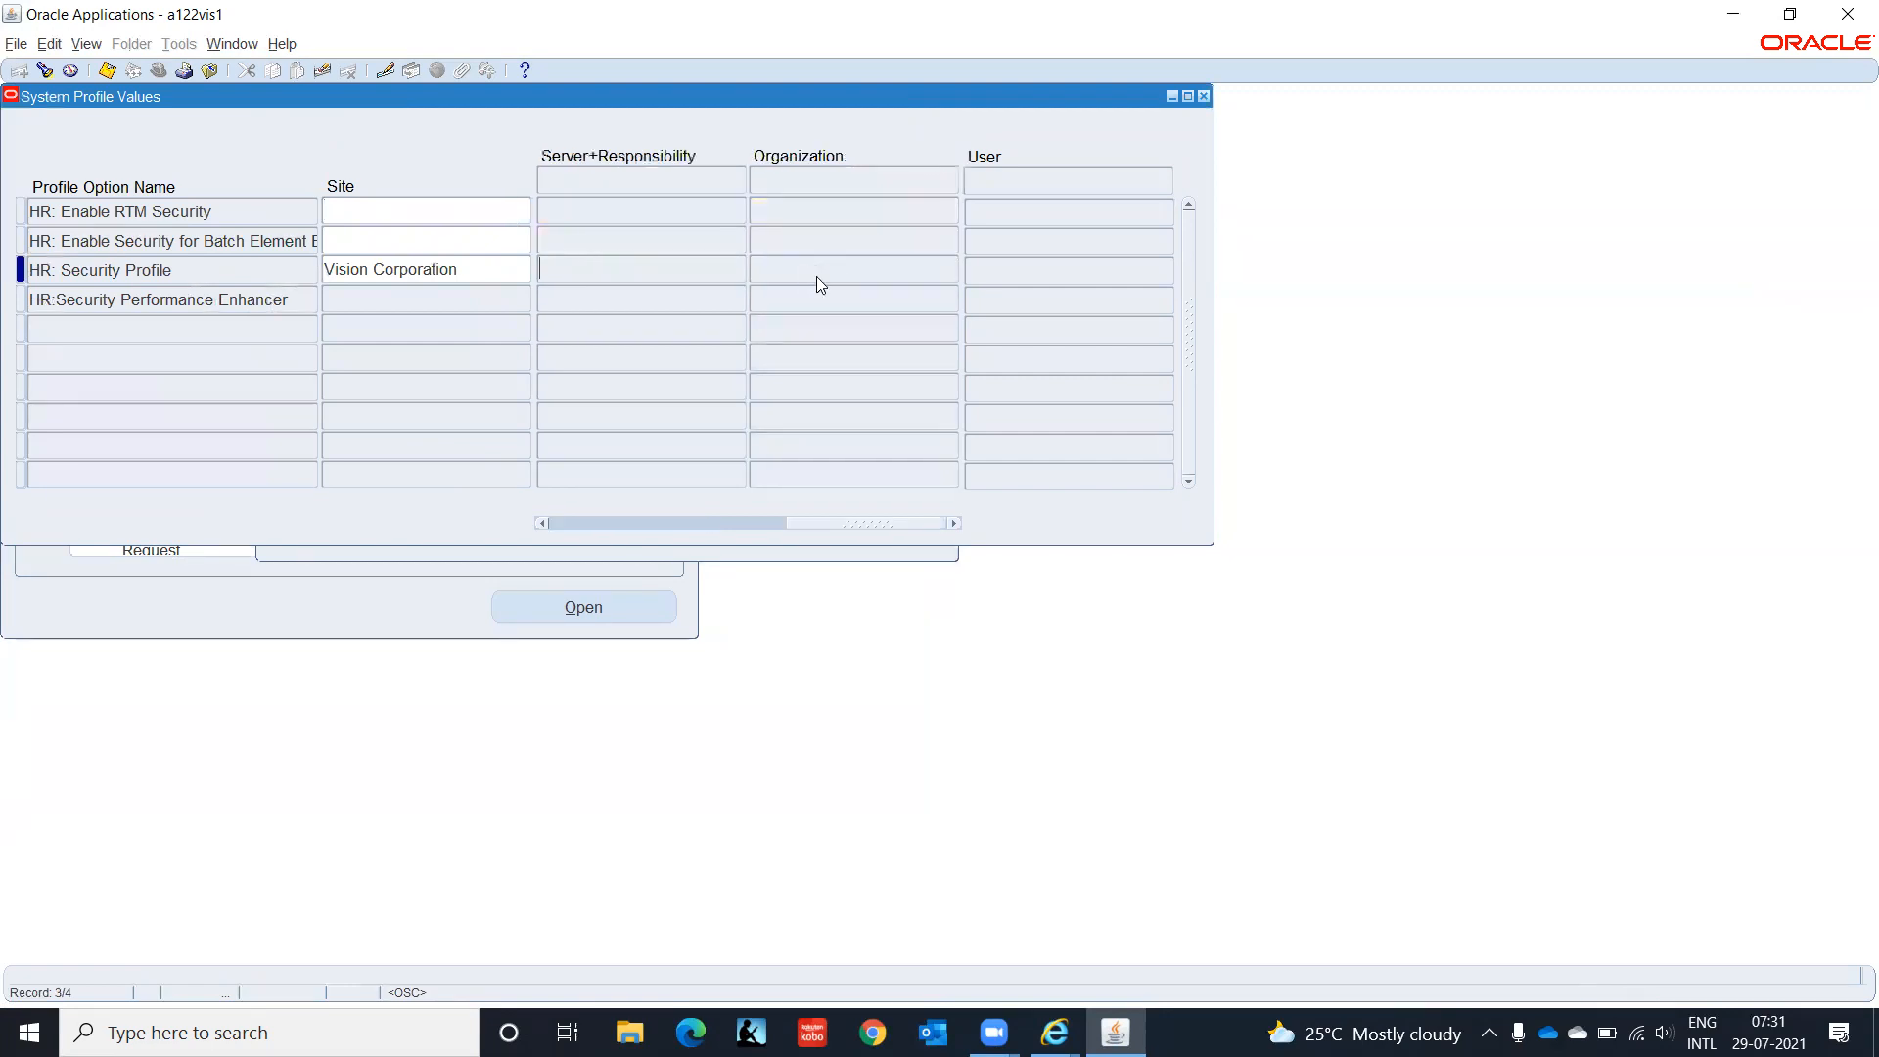
{"action": "key", "text": "ctrl+s"}
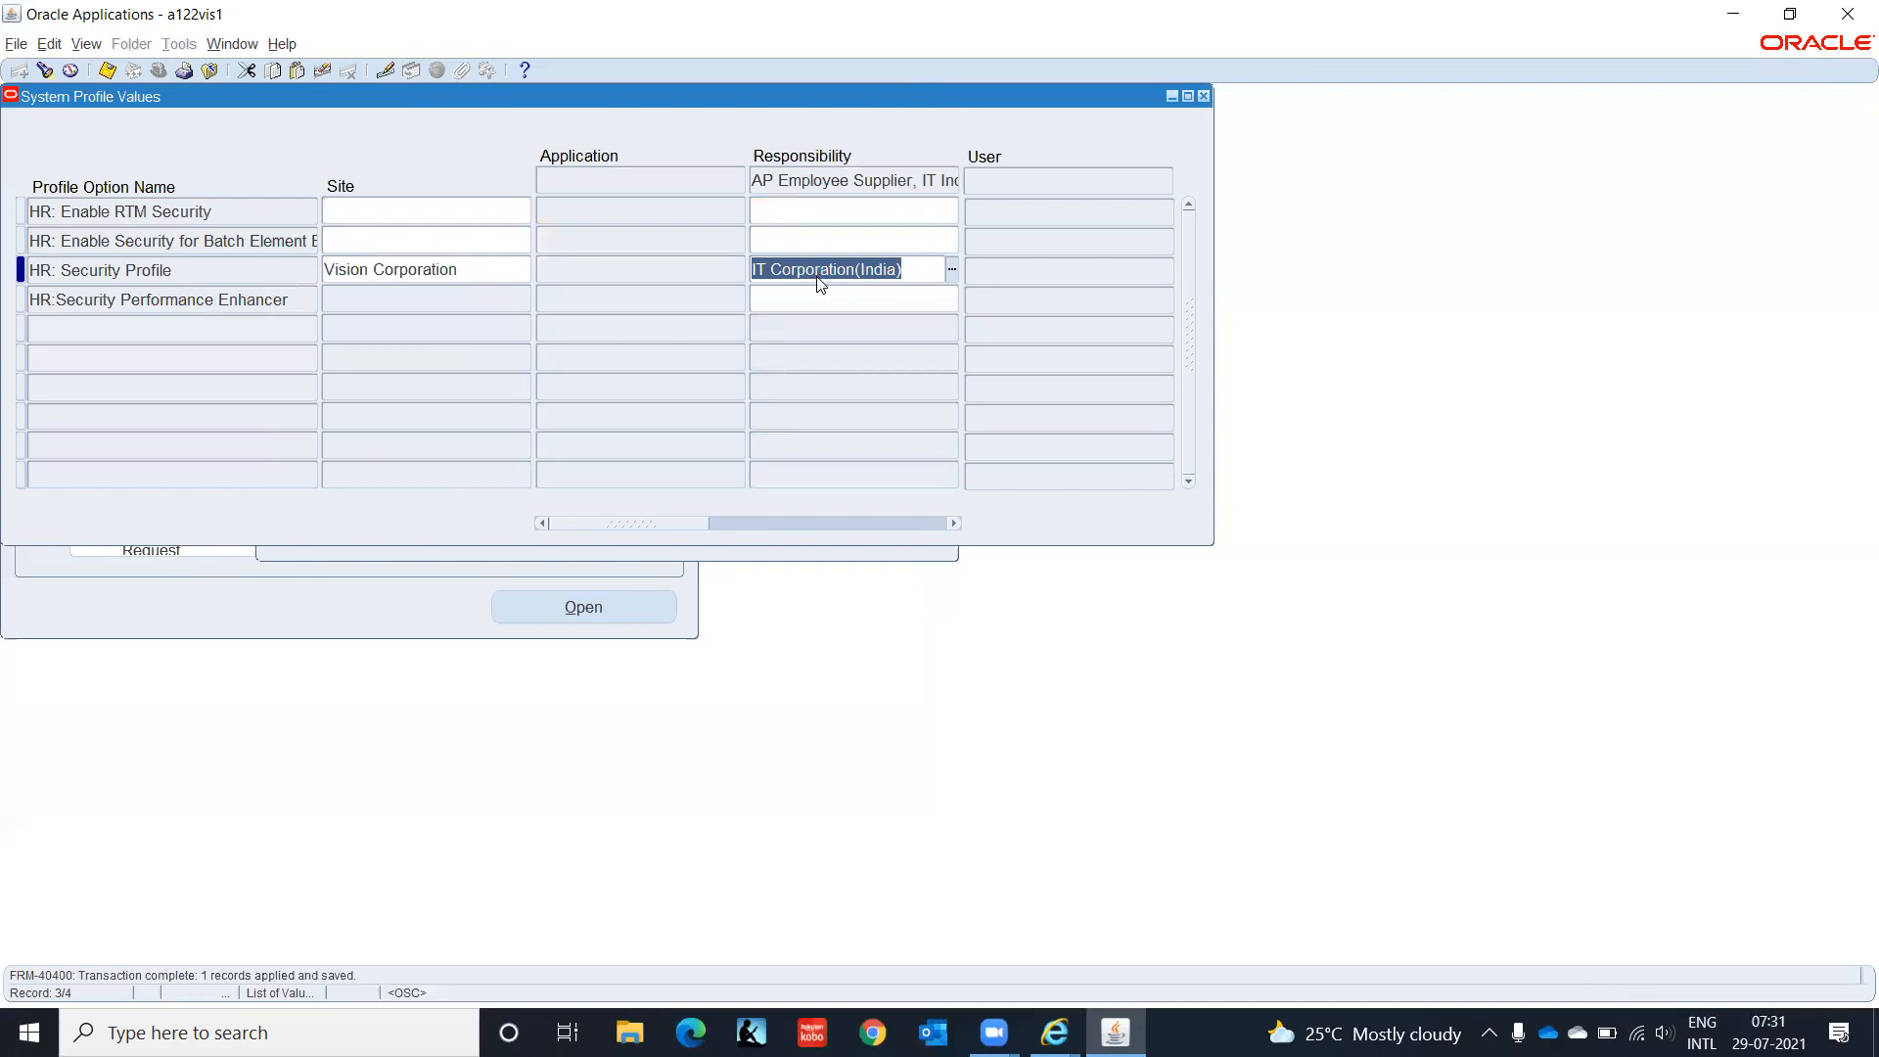
Step: Query the HR%Bus% profile options for the same responsibility to check its HR:Business Group value
{"action": "left_click", "coordinate": [44, 70]}
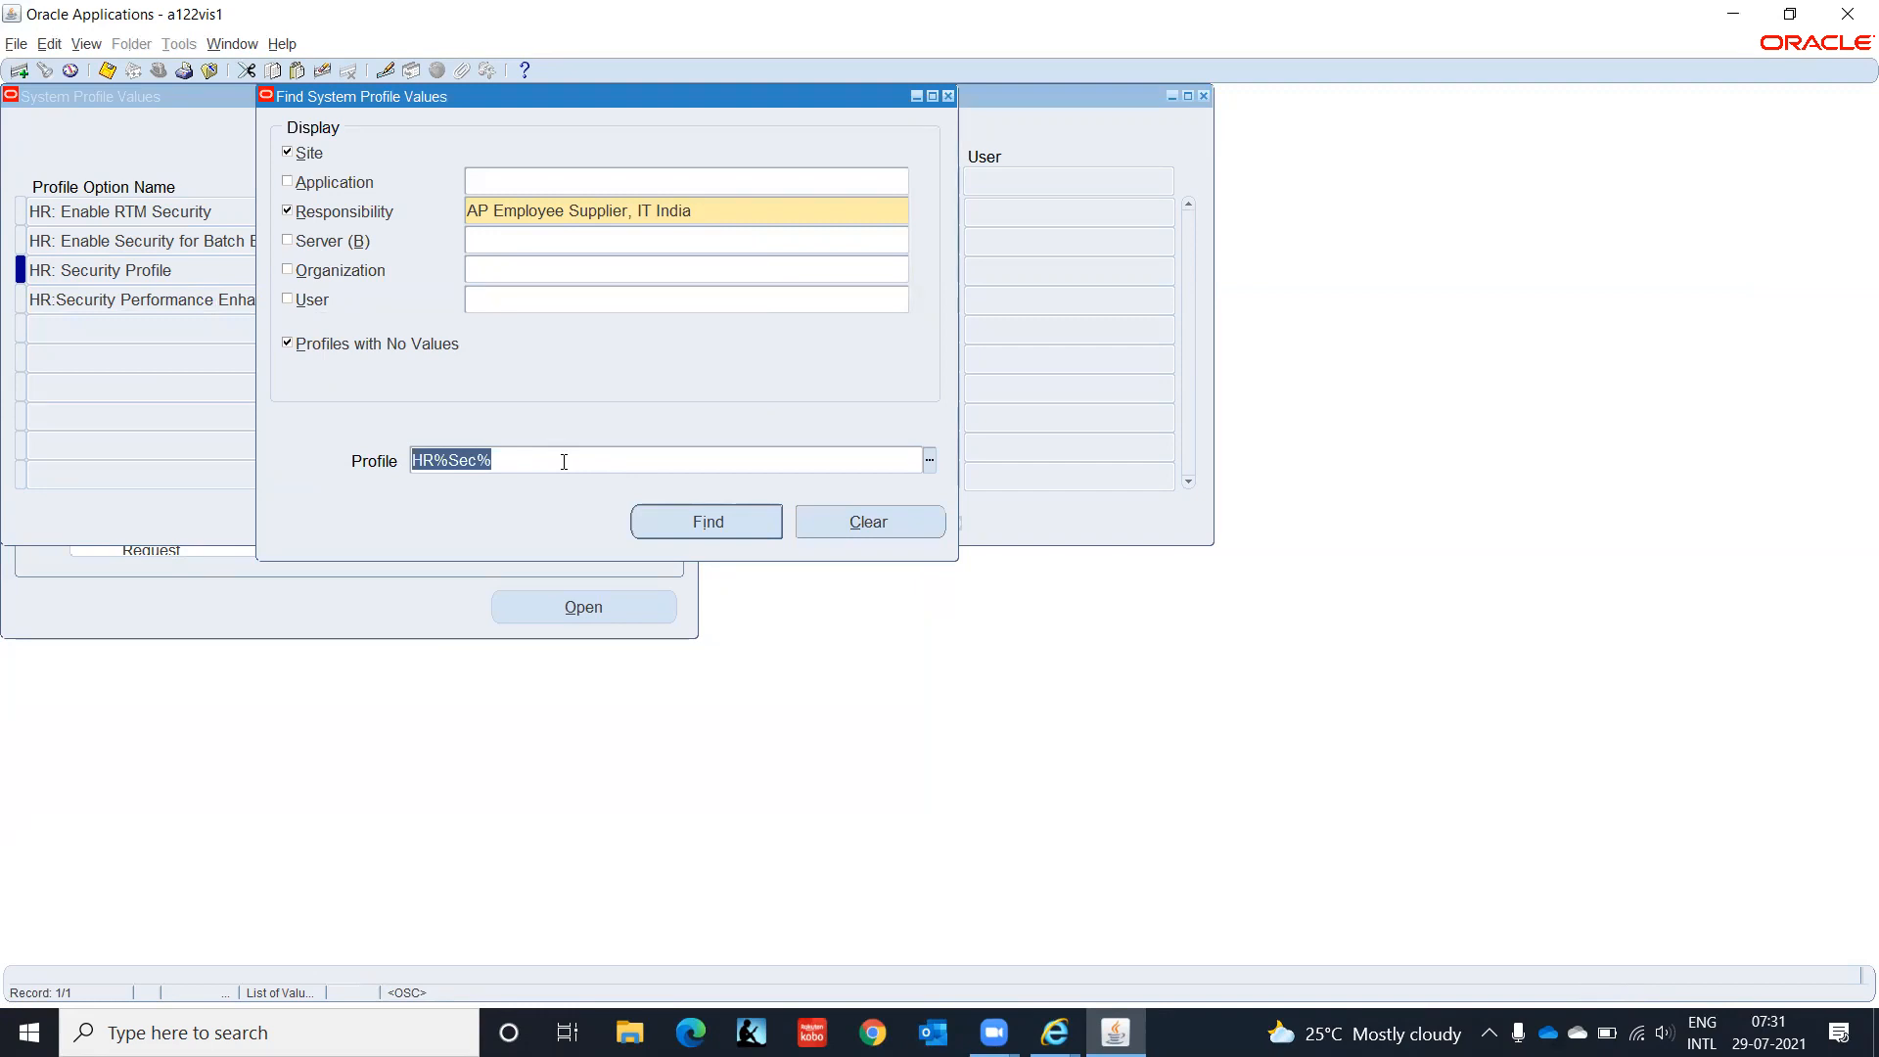
{"action": "type", "text": "HR%"}
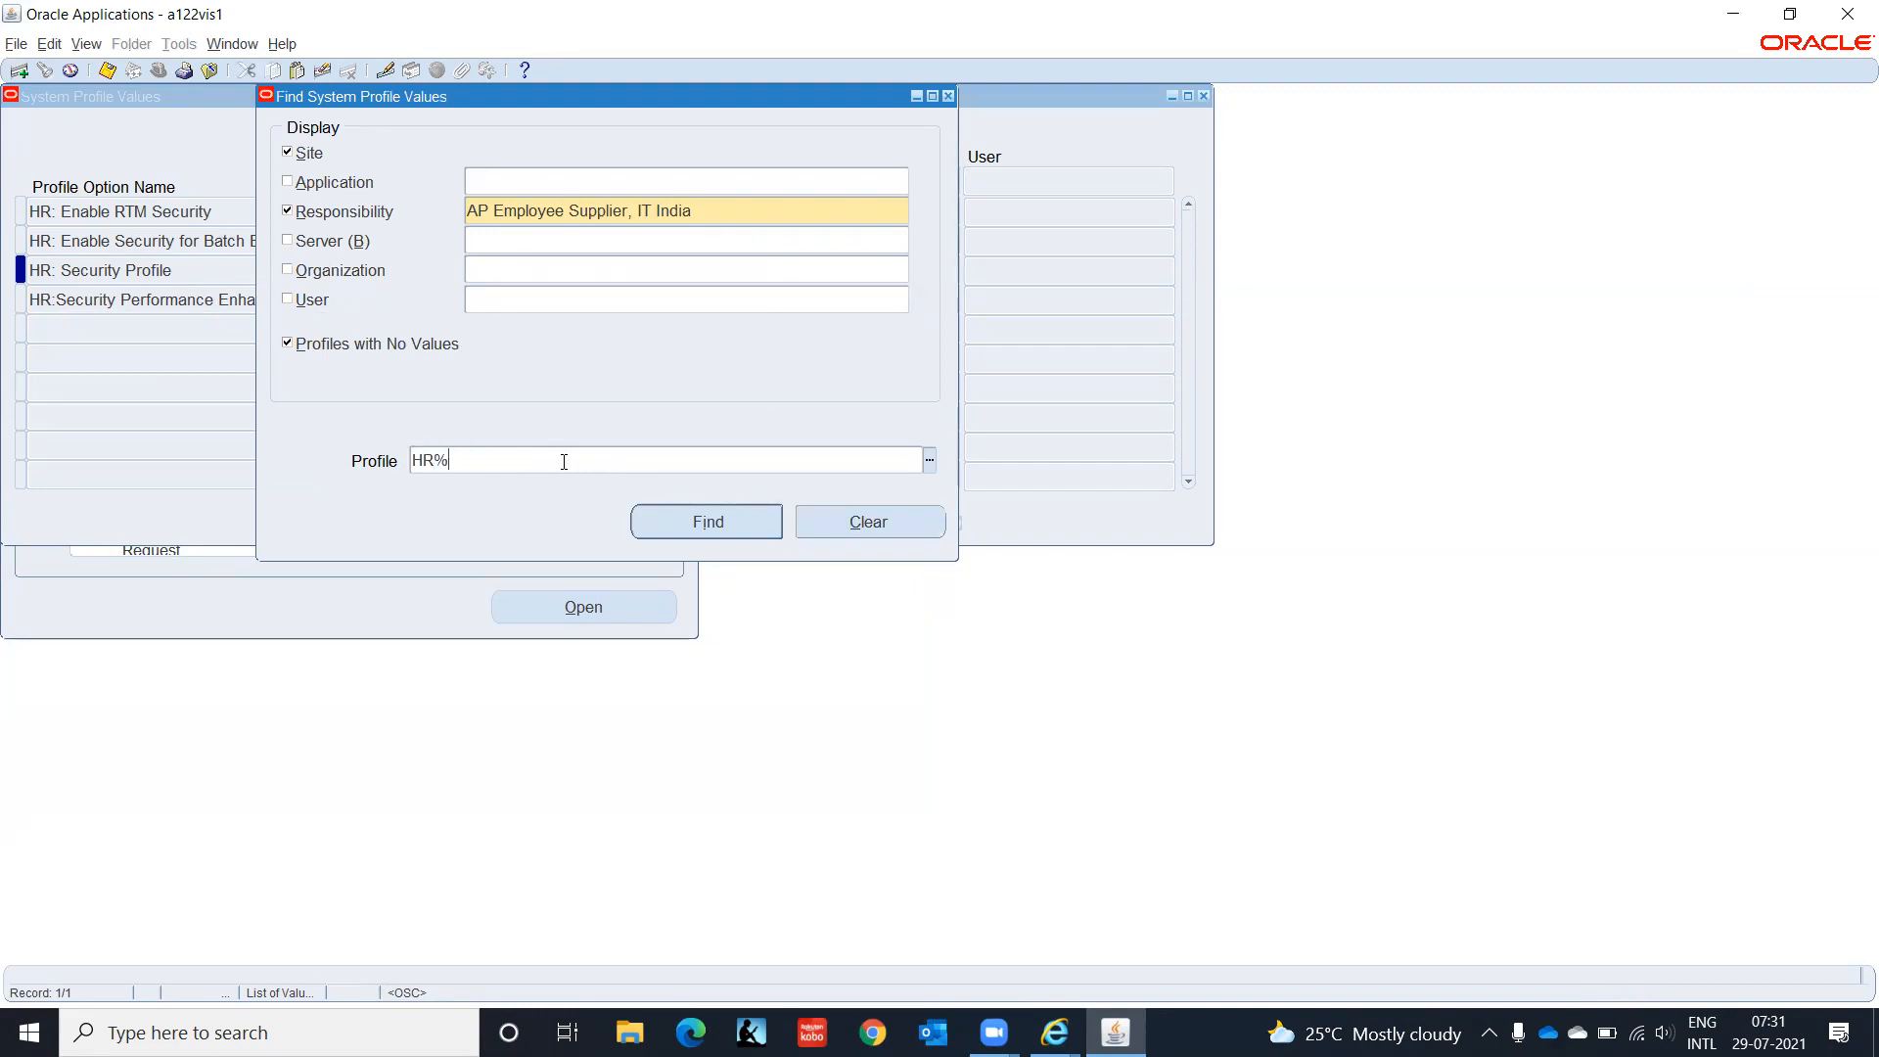
{"action": "type", "text": "Bus%"}
{"action": "key", "text": "Return"}
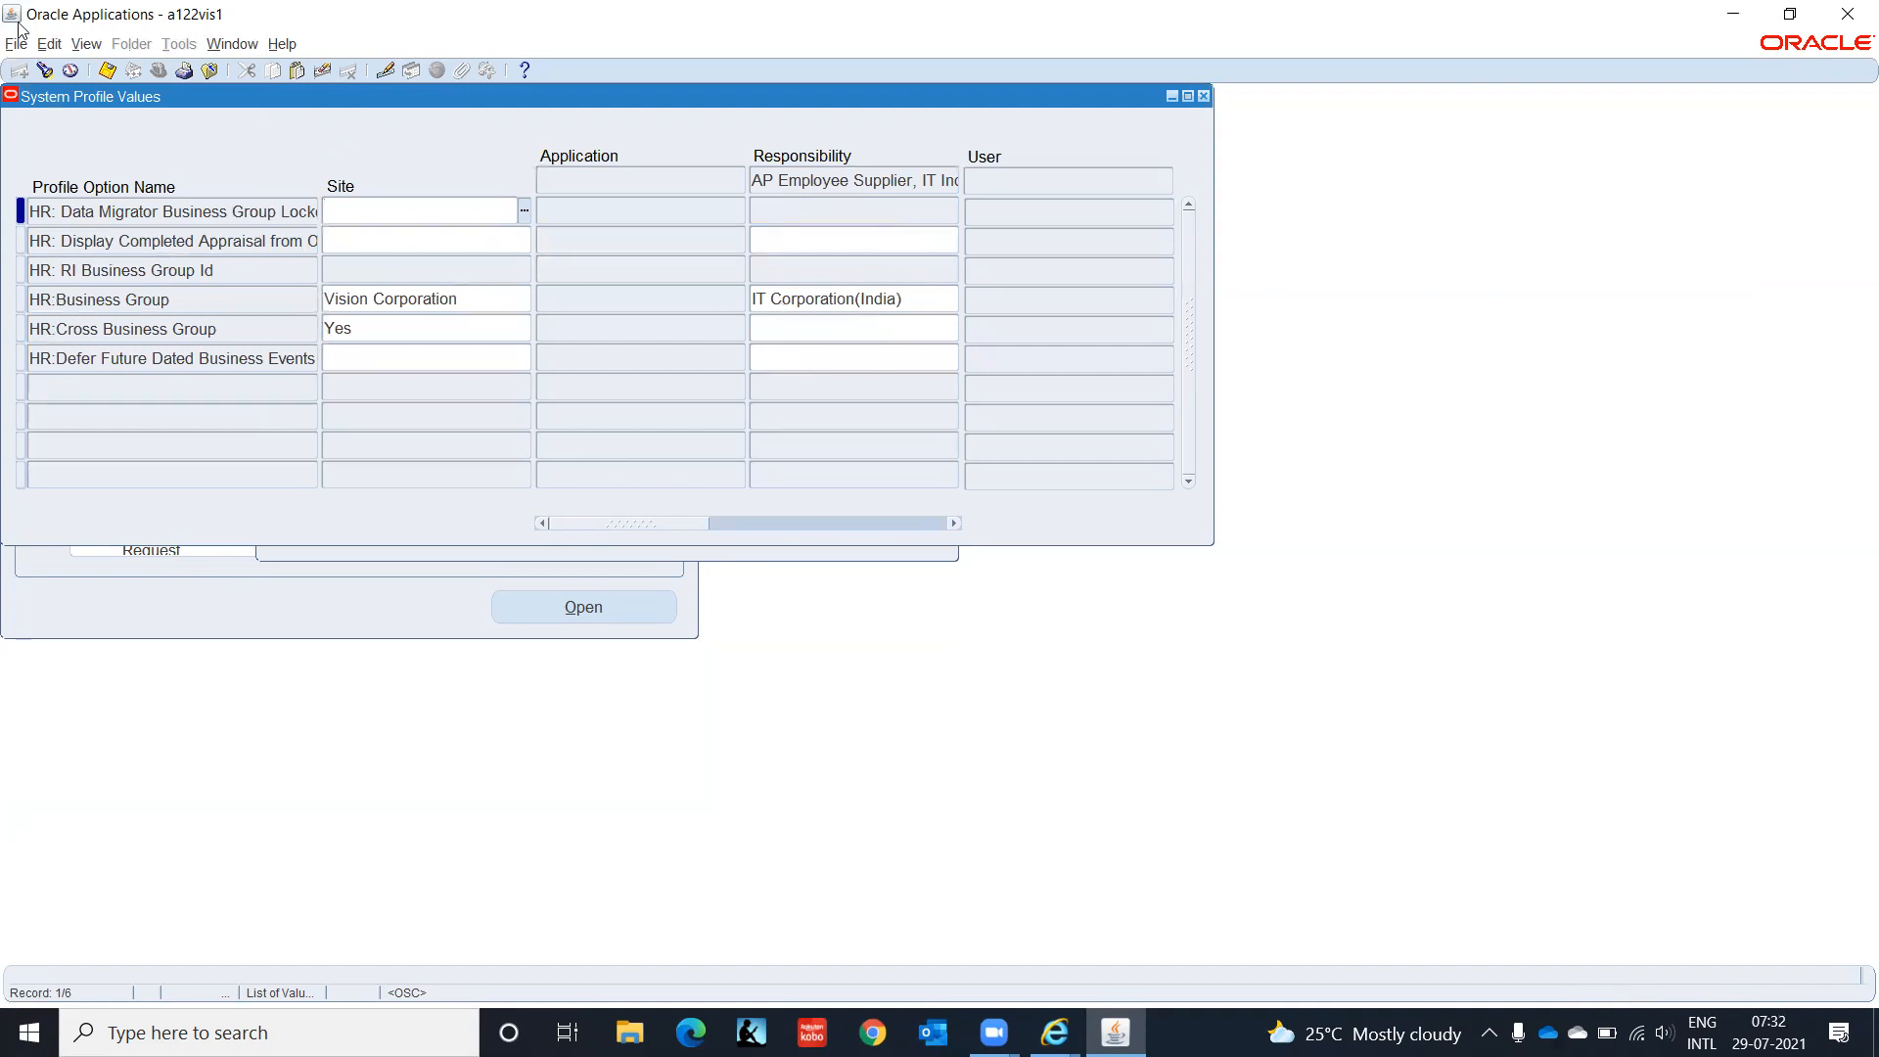
Step: Find the GL%Ledg% profile options, set GL Ledger Name to IT INDIA LEDGER(INR) at responsibility level and save
{"action": "left_click", "coordinate": [41, 71]}
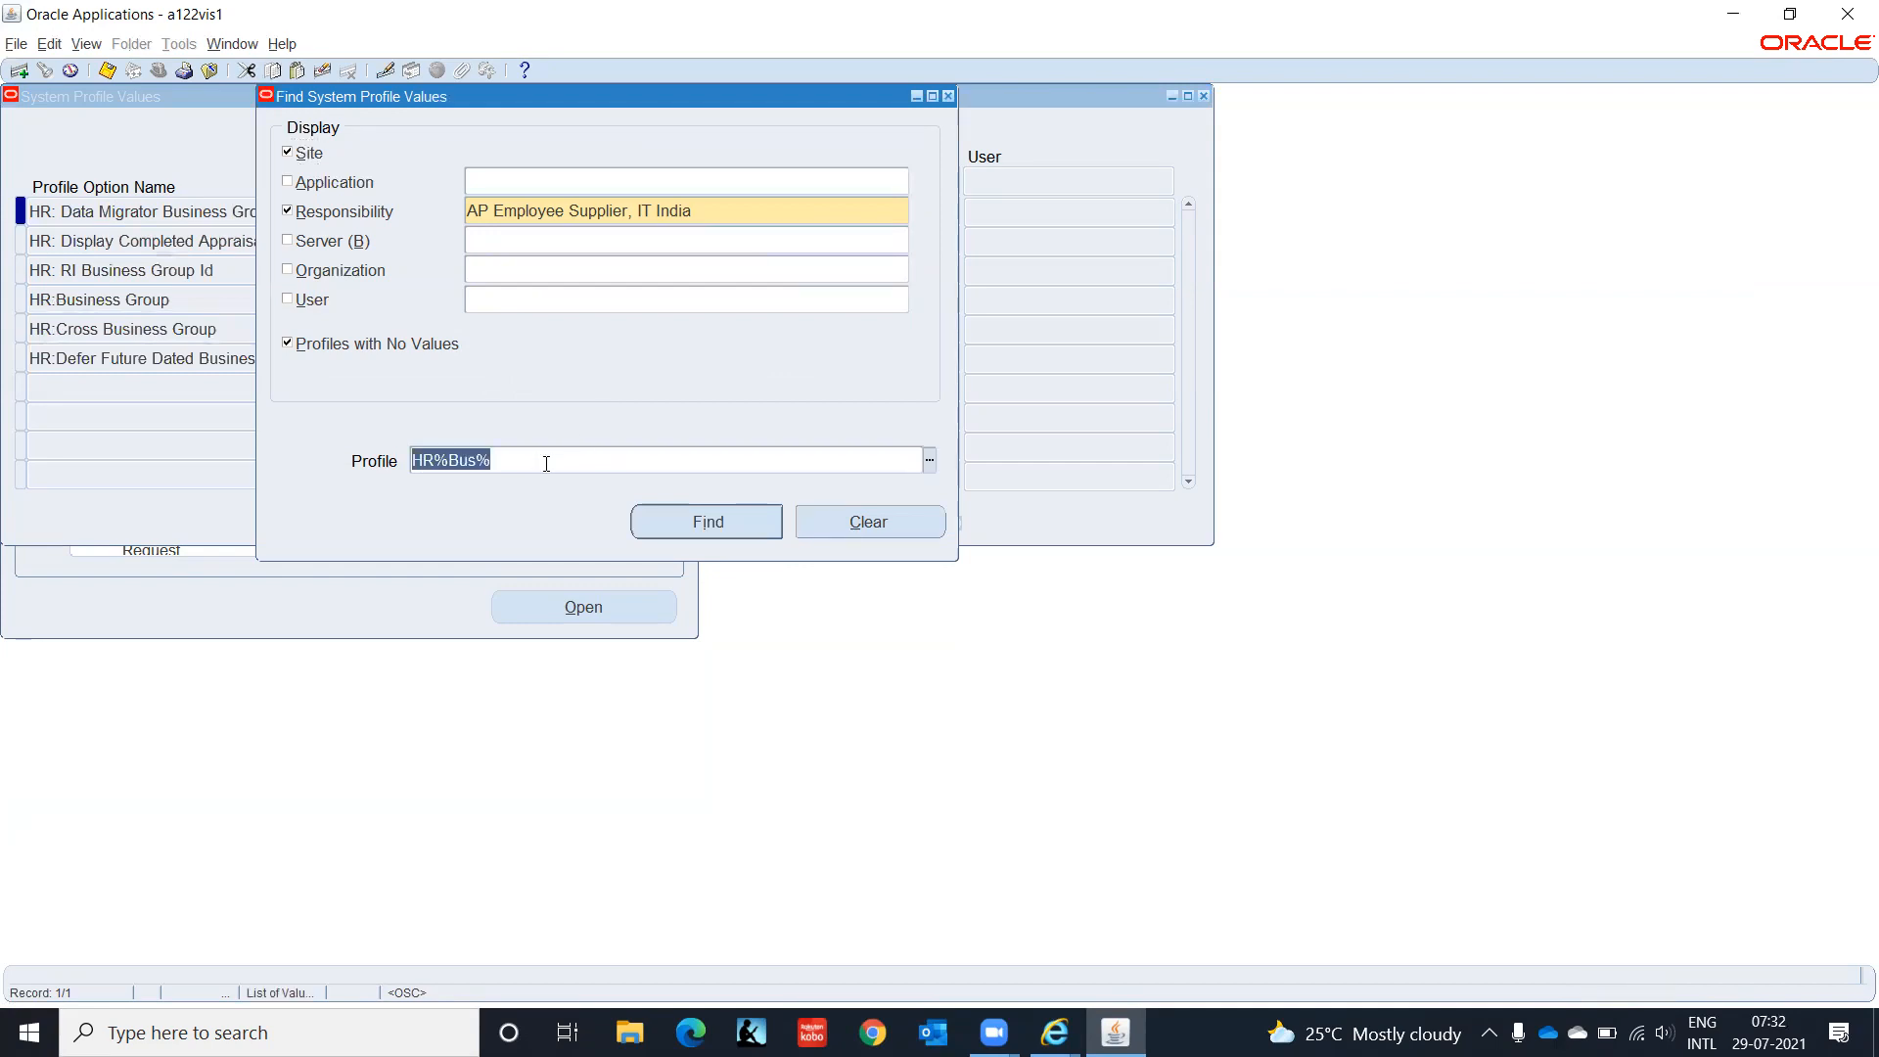
{"action": "type", "text": "GL%Ledg%"}
{"action": "key", "text": "Return"}
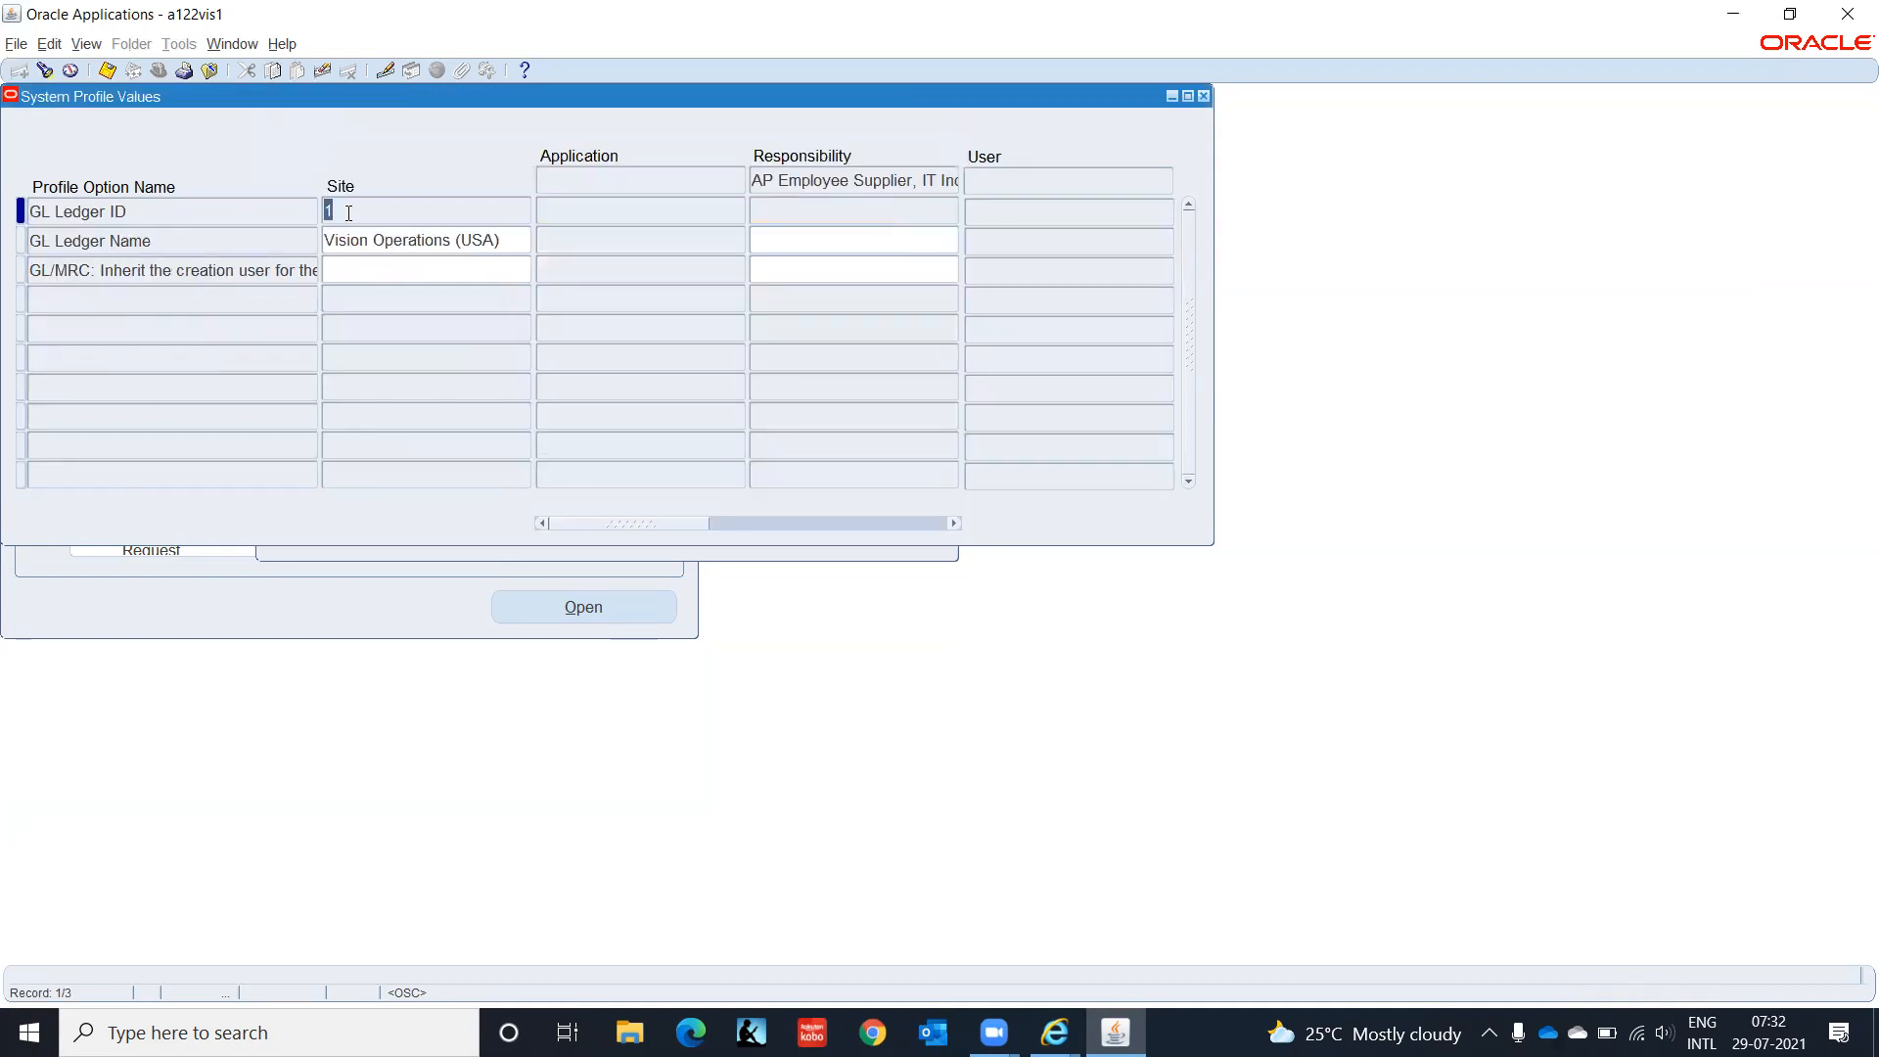
{"action": "left_click", "coordinate": [787, 239]}
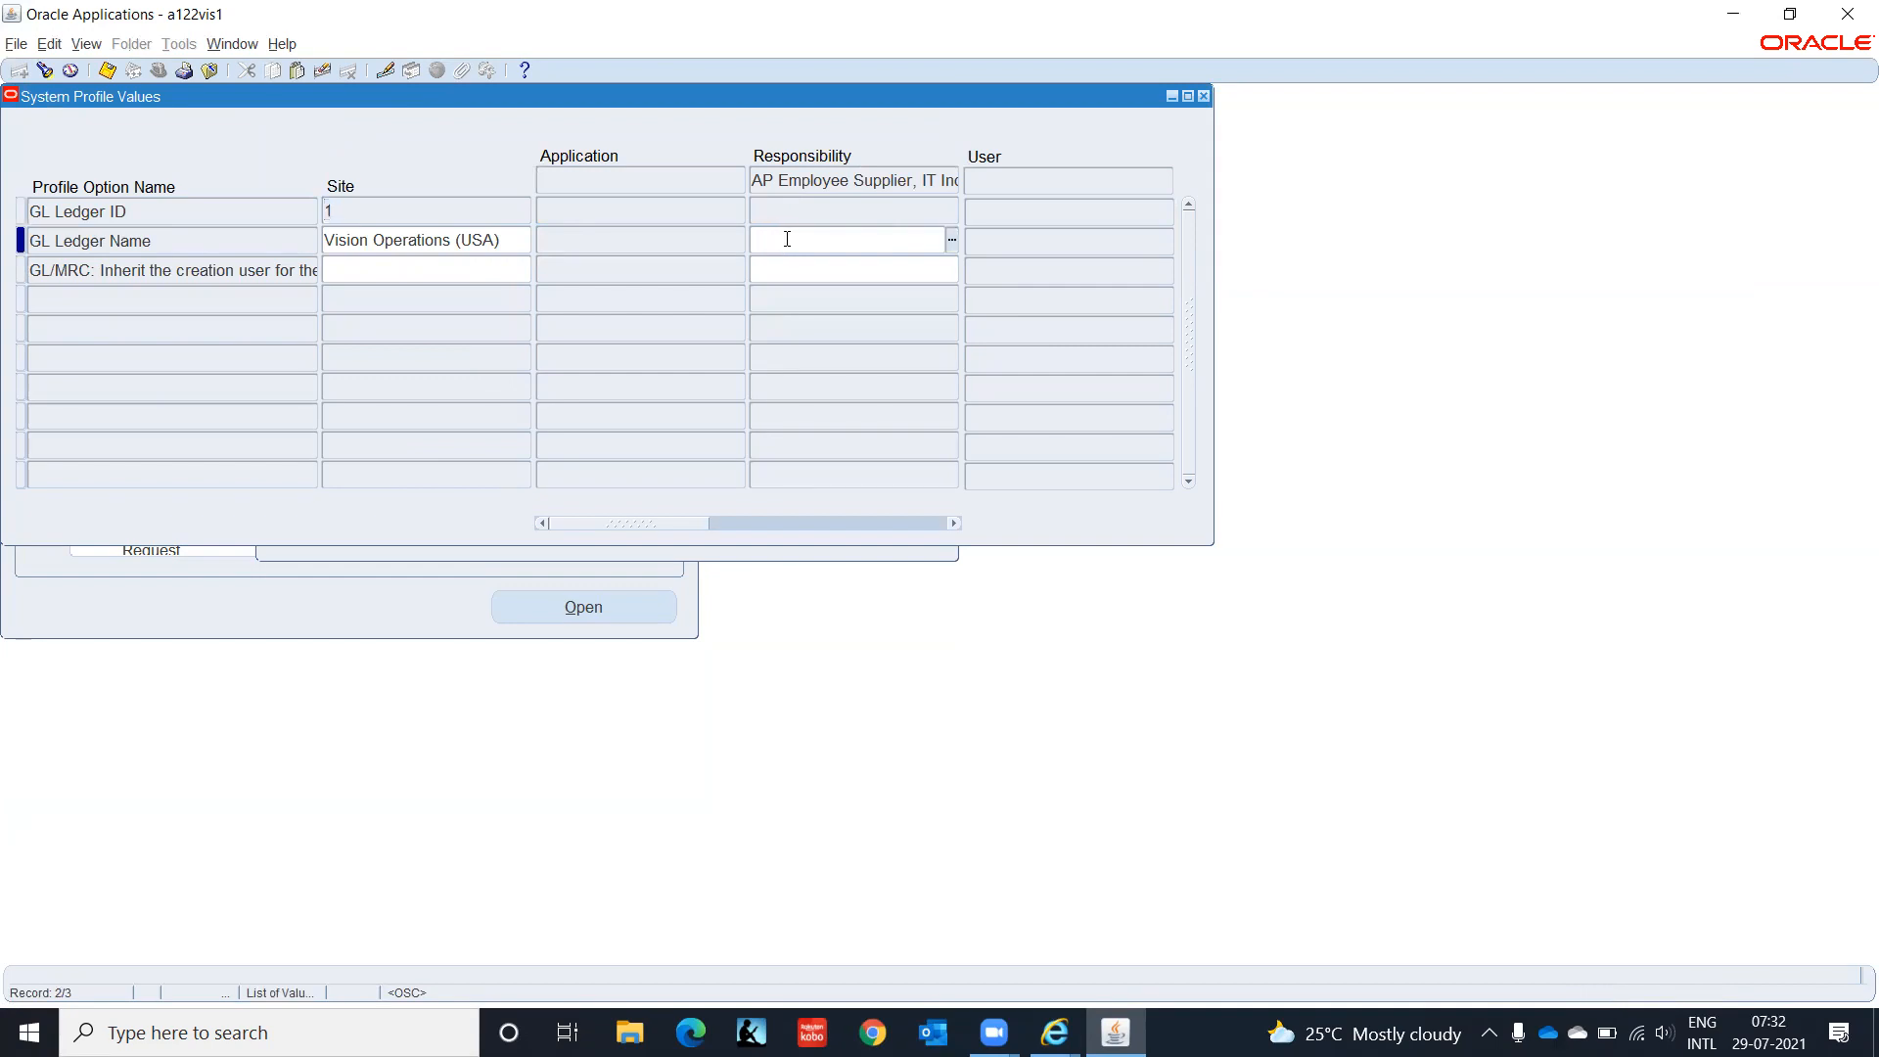
{"action": "type", "text": "ITit INDIA LEDGER(INR)"}
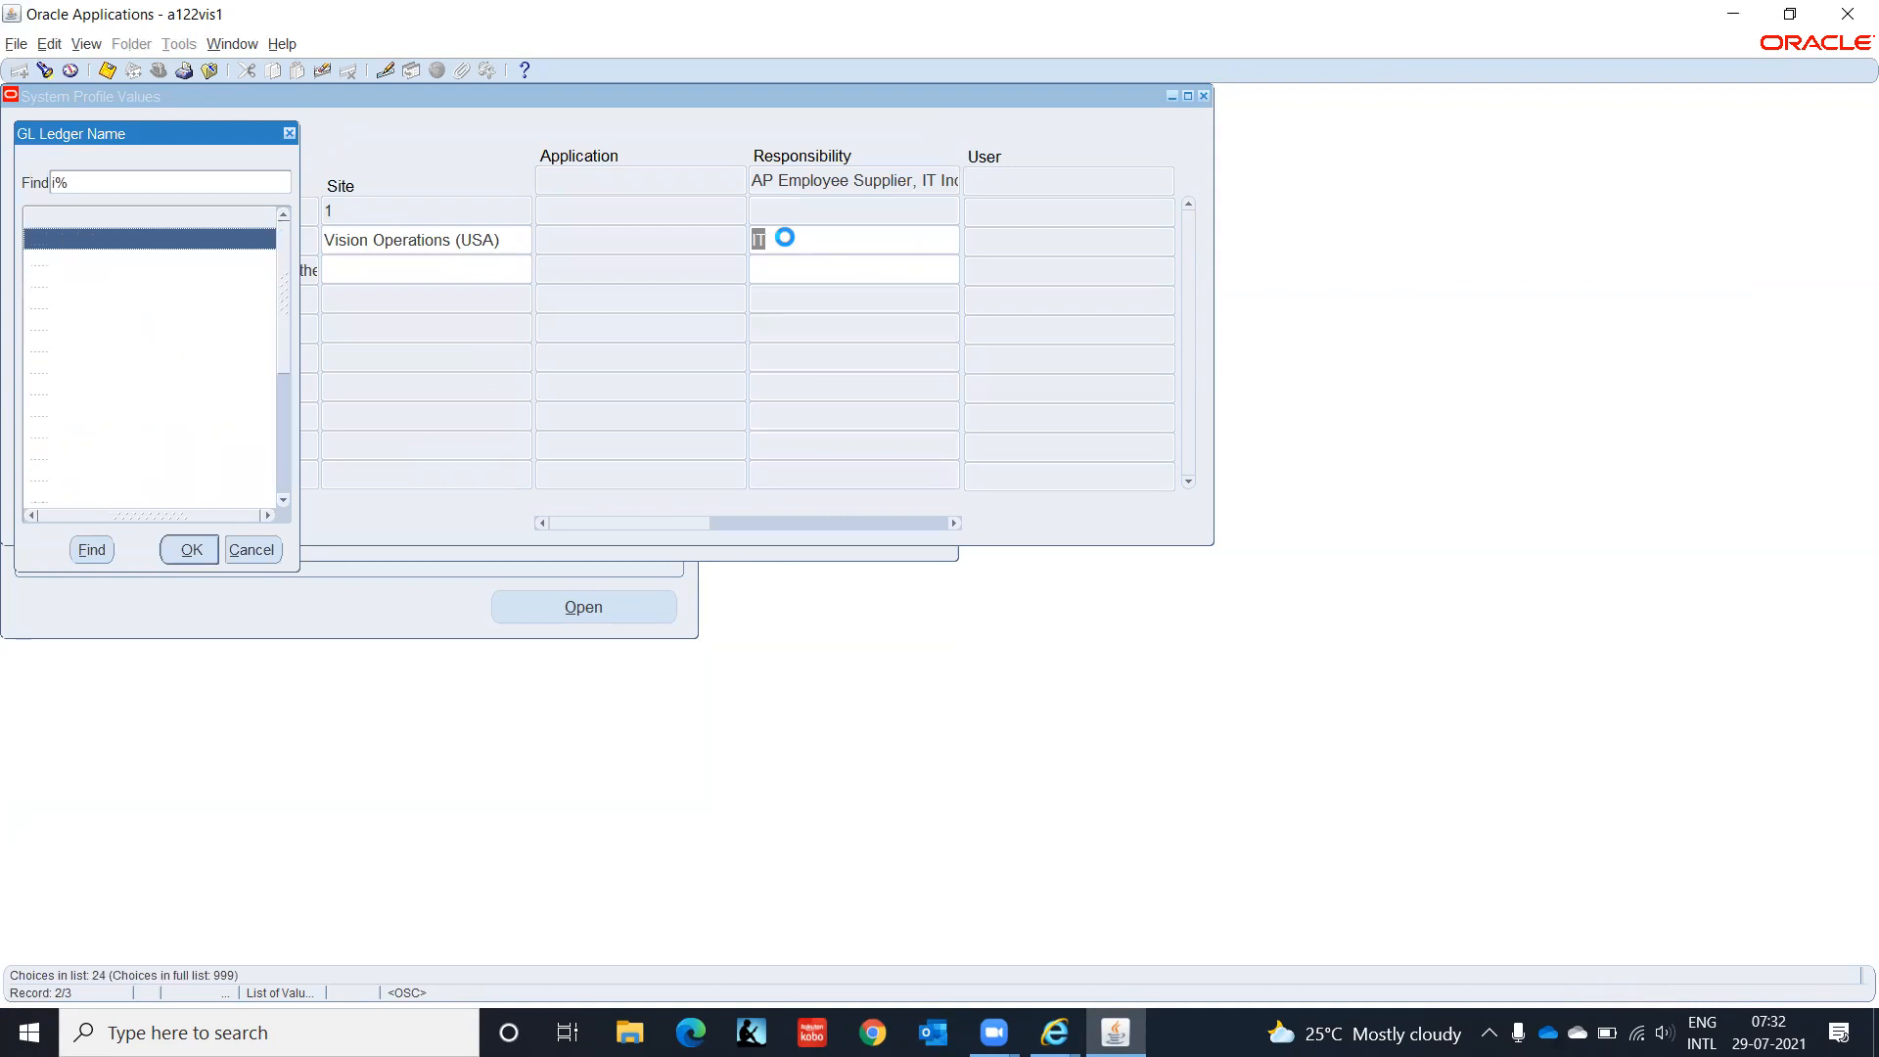
{"action": "key", "text": "Return"}
{"action": "key", "text": "Tab"}
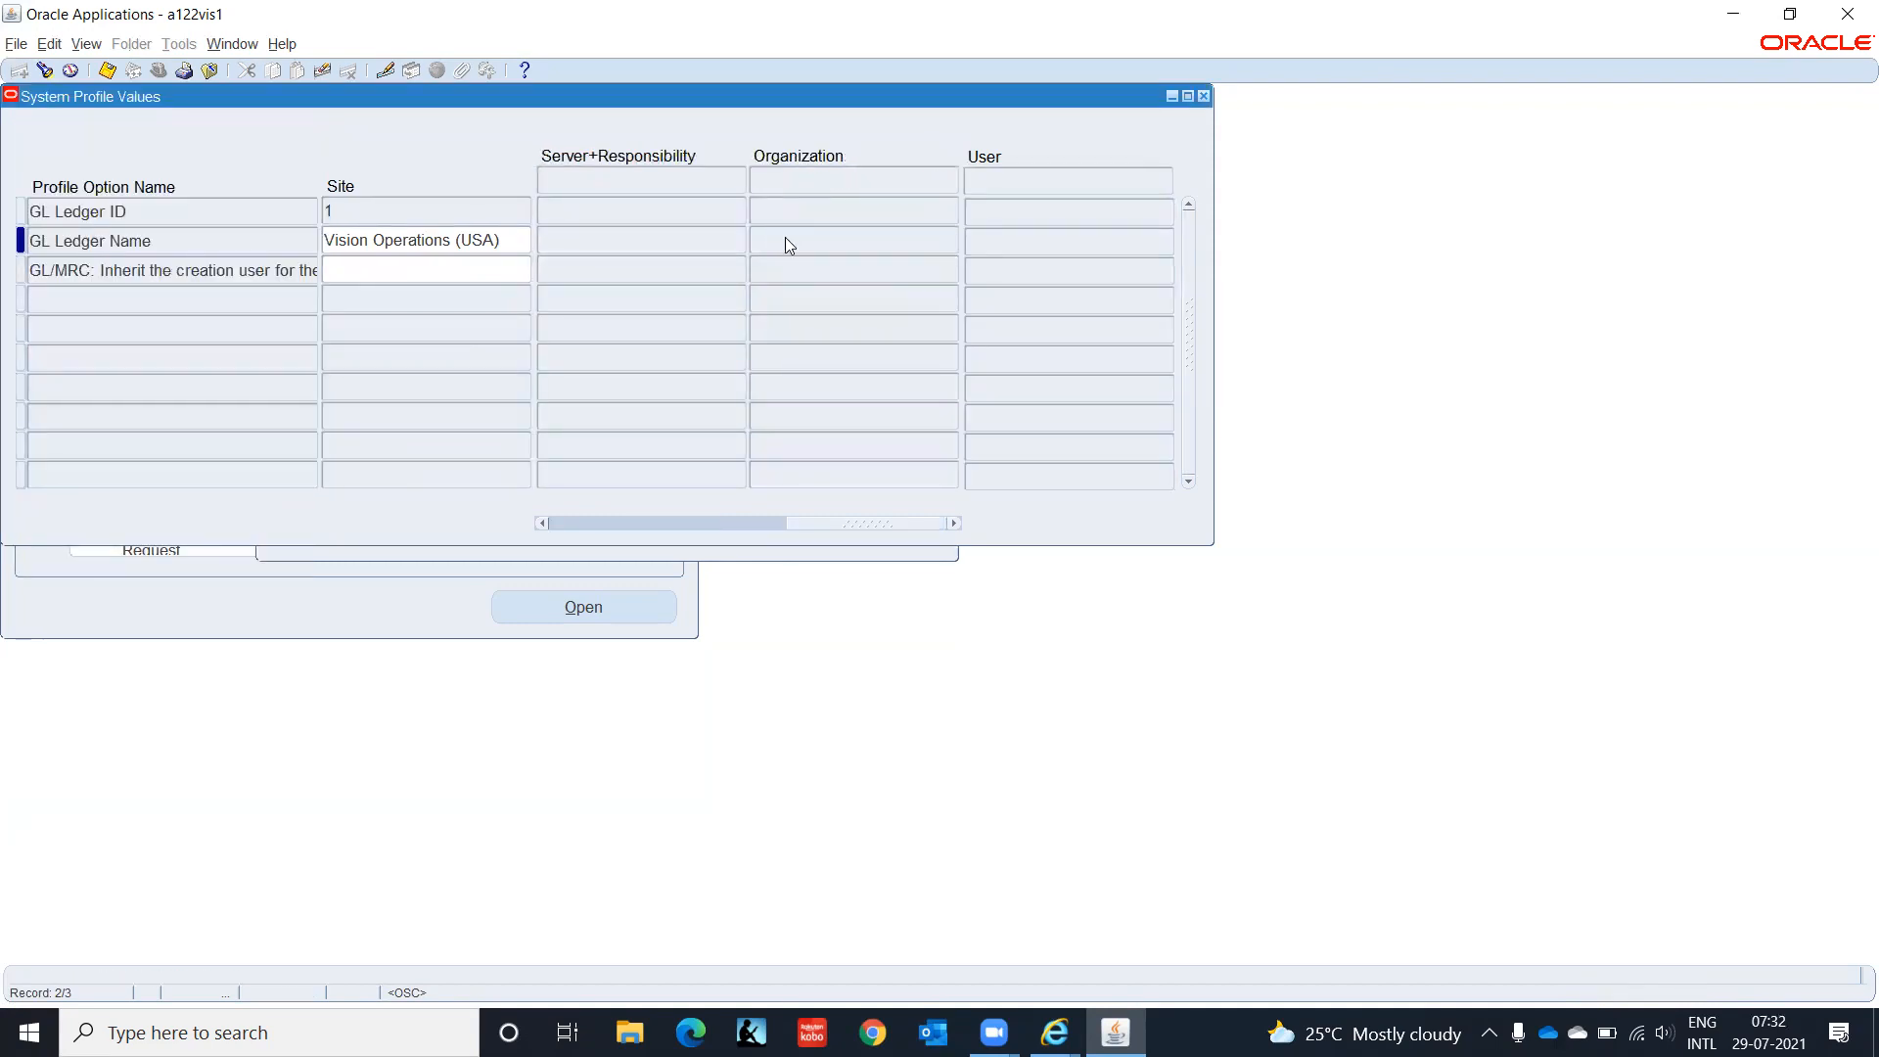
{"action": "key", "text": "shift+Tab"}
{"action": "key", "text": "ctrl+s"}
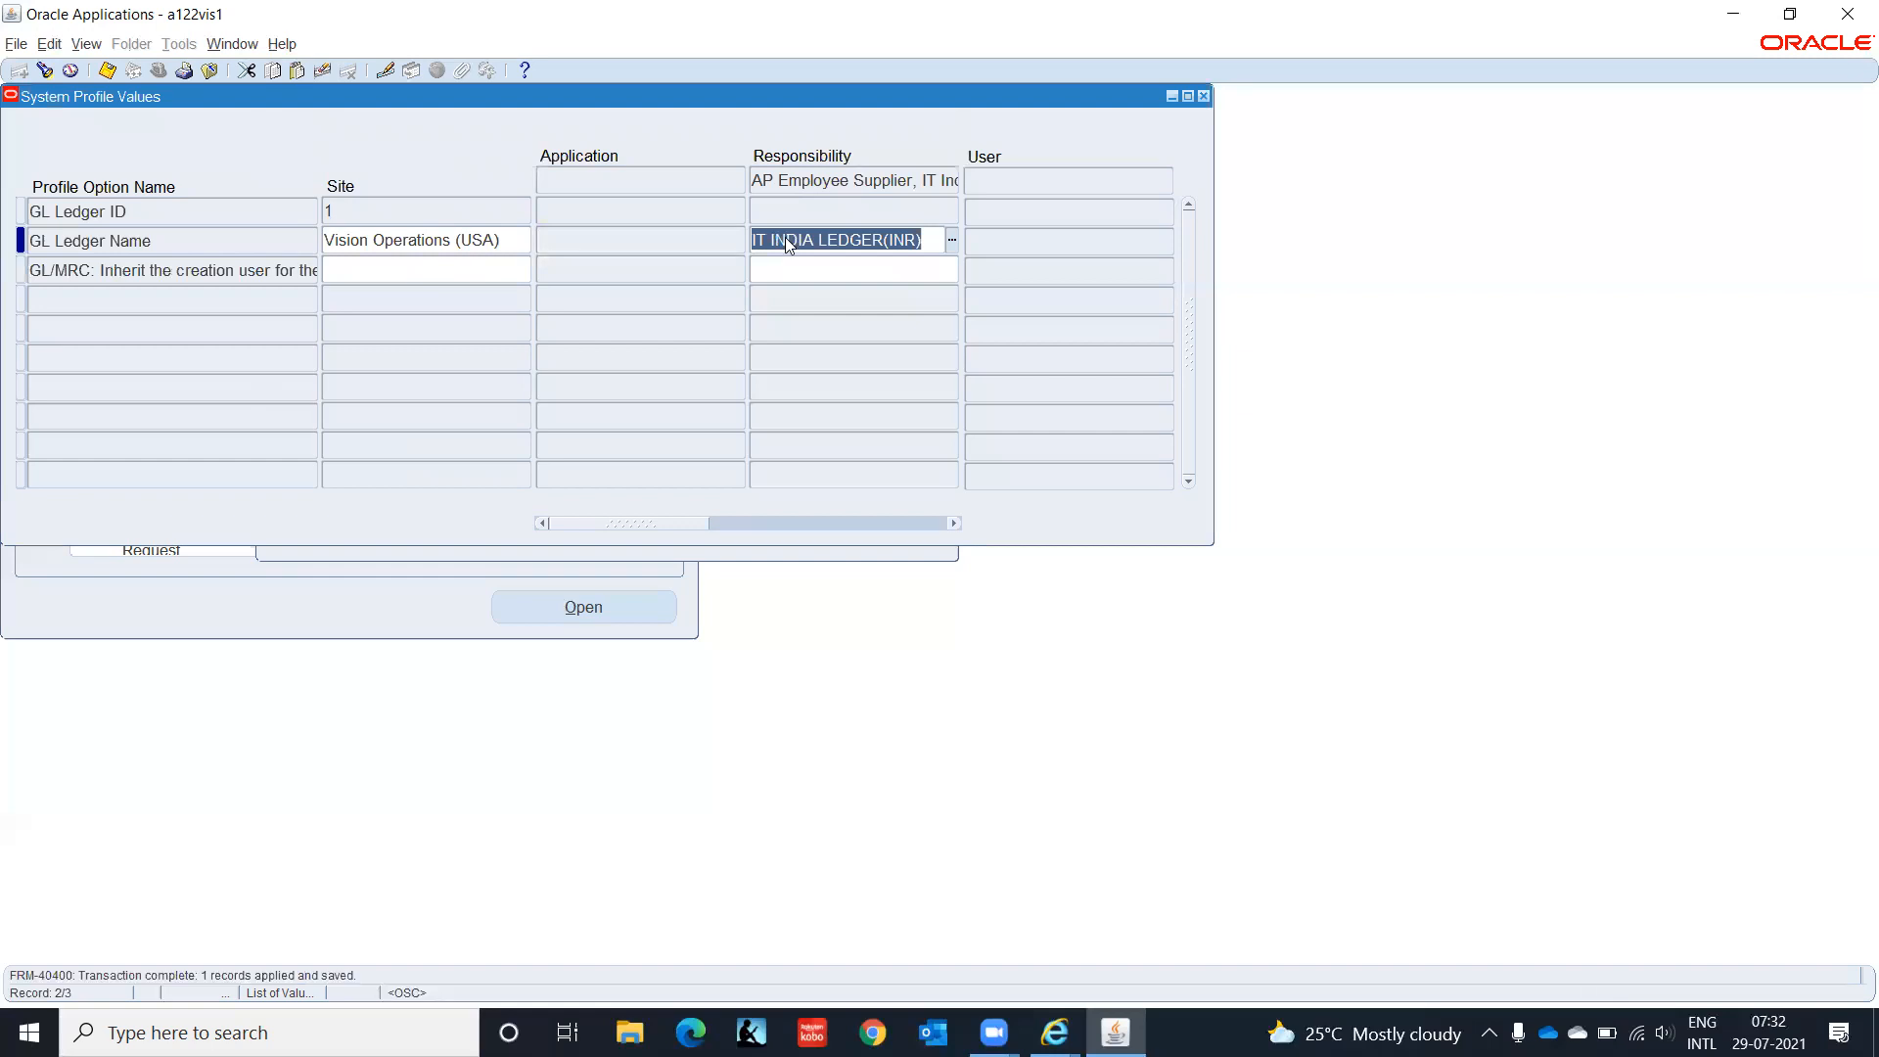
Step: Find the MO%Op% profile options for the AP Employee Supplier, IT India responsibility
{"action": "left_click", "coordinate": [45, 73]}
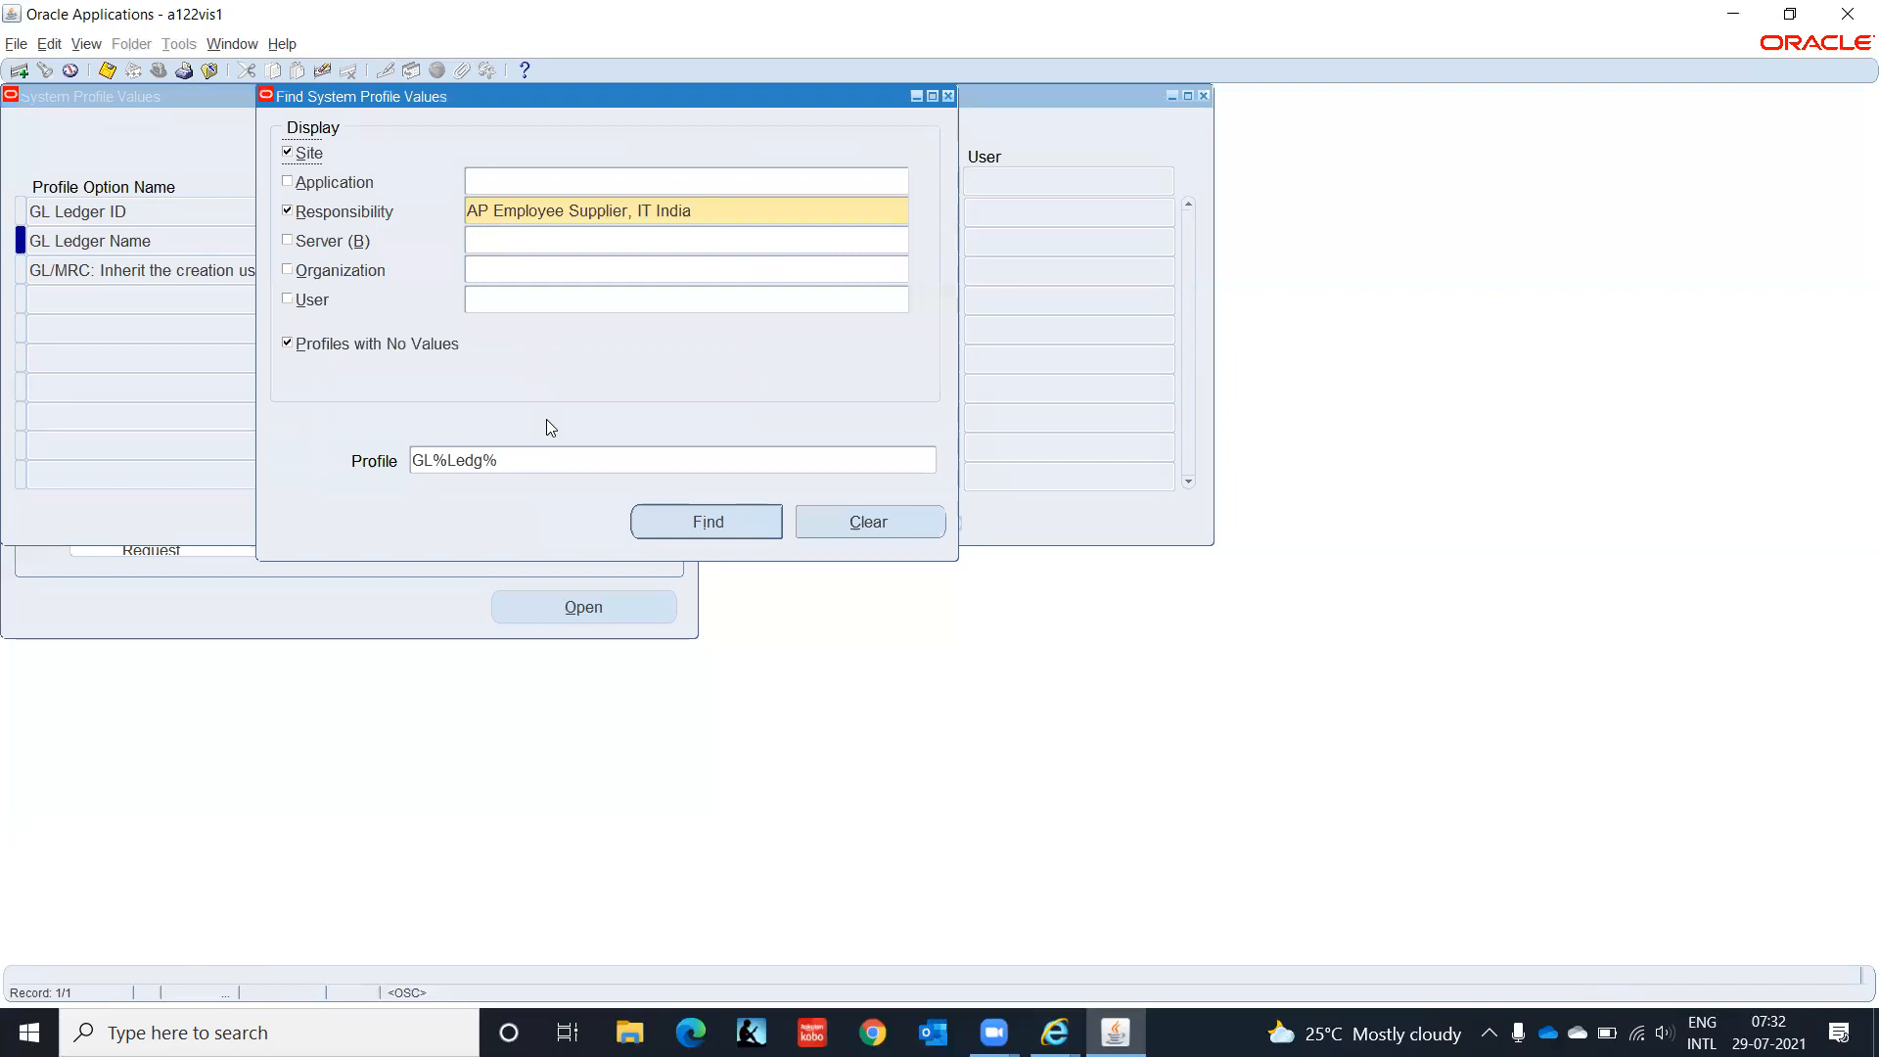
{"action": "left_click", "coordinate": [548, 462]}
{"action": "type", "text": "MO%Op"}
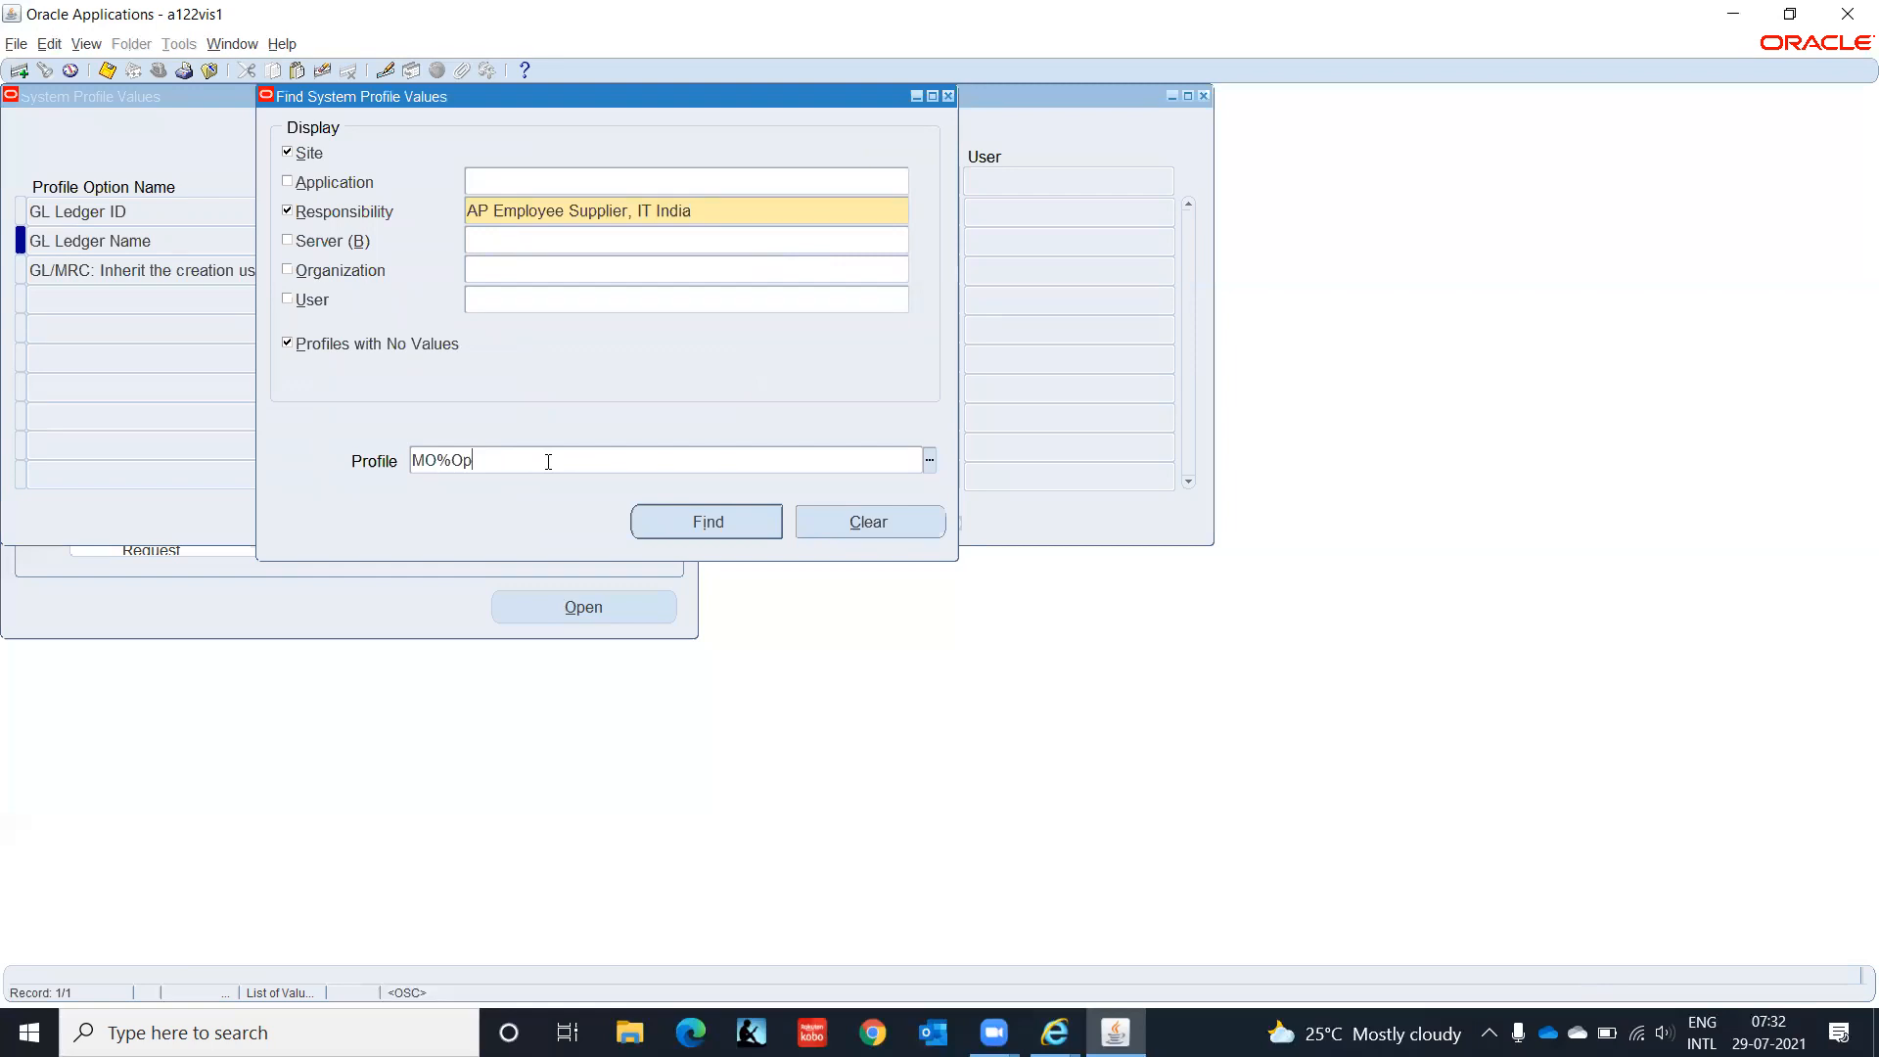
{"action": "key", "text": "Return"}
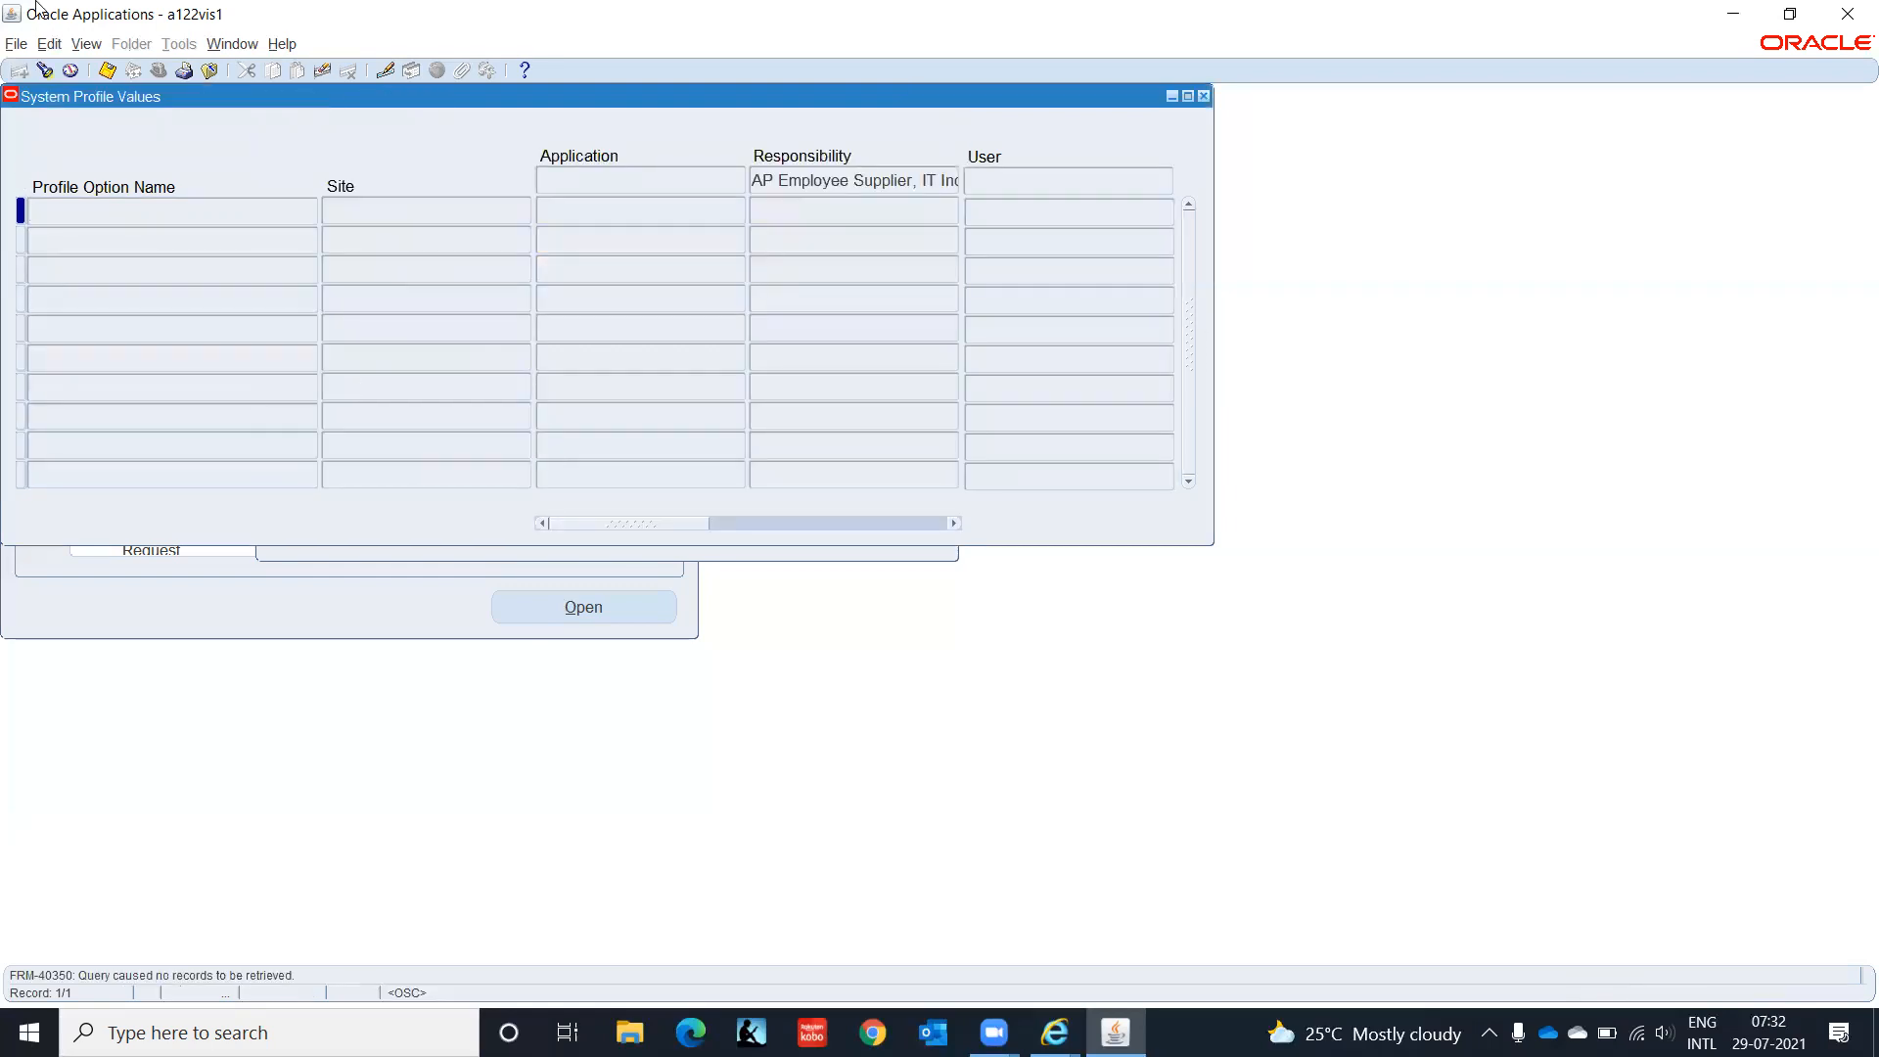
{"action": "left_click", "coordinate": [42, 68]}
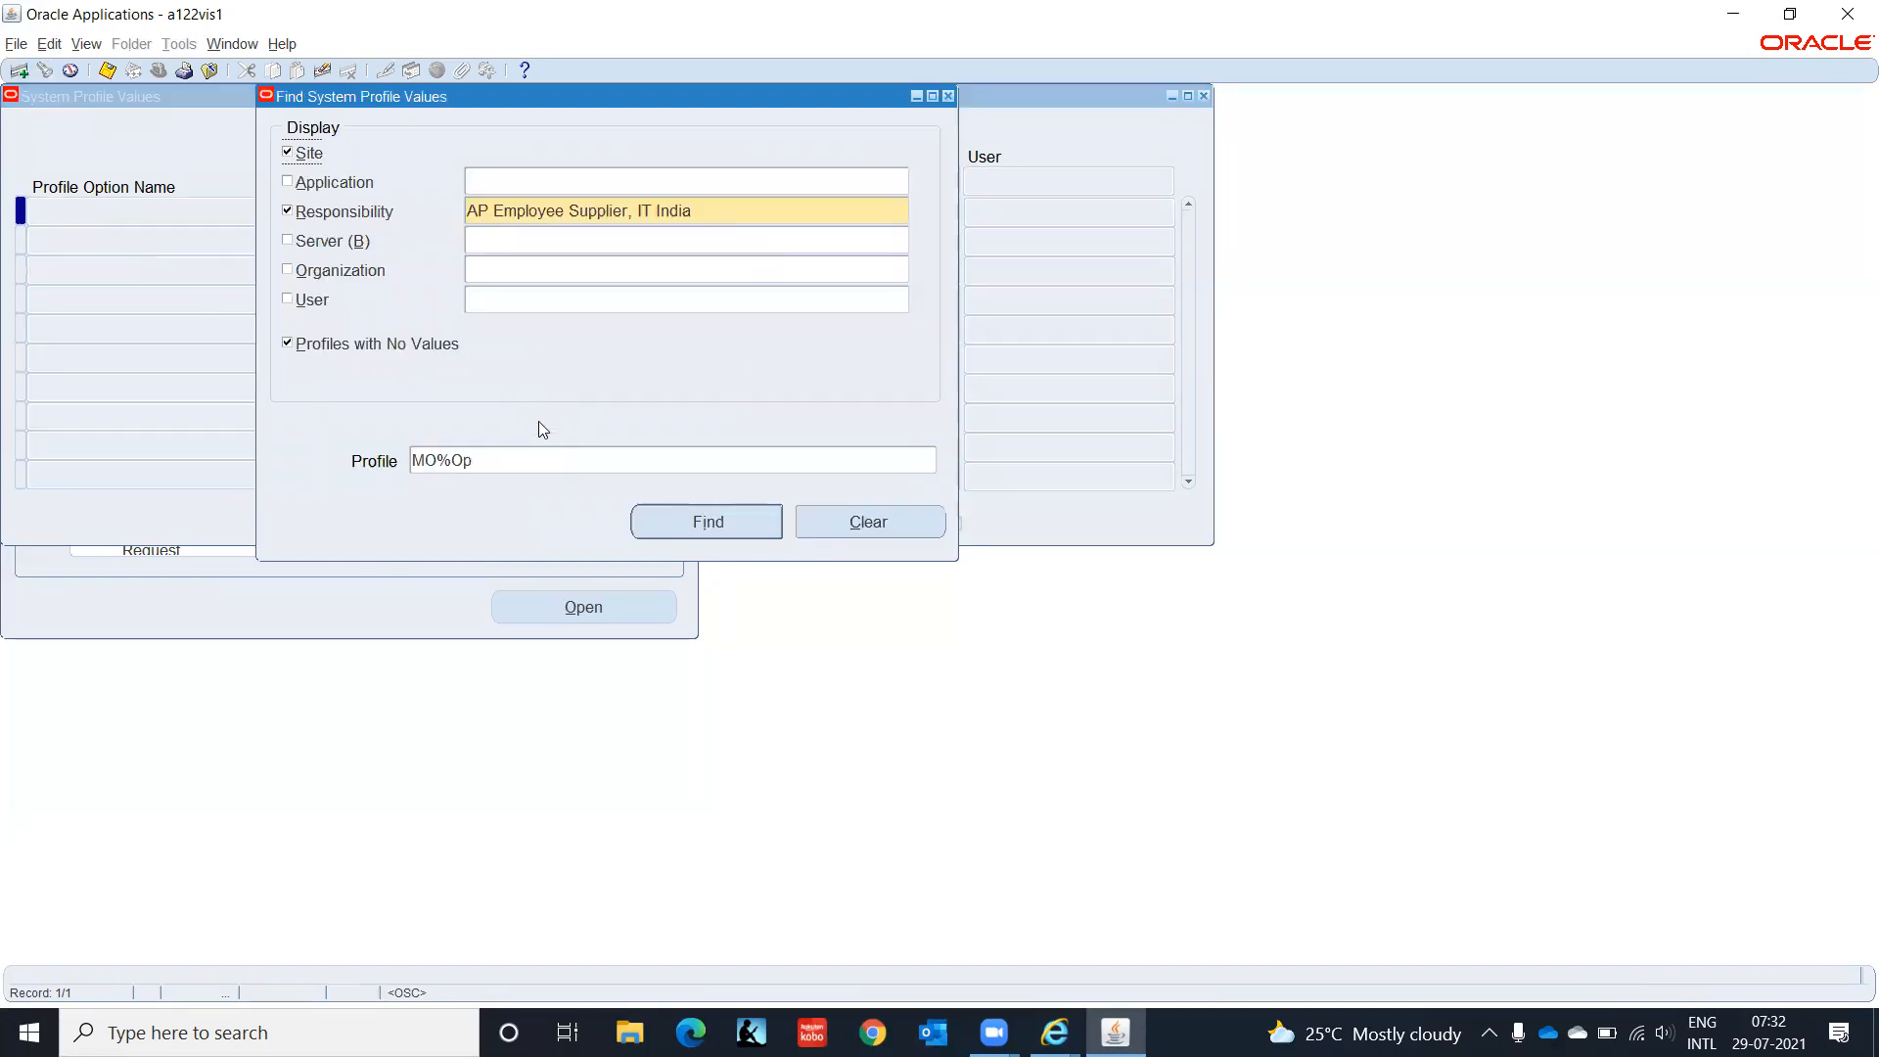
{"action": "left_click", "coordinate": [541, 454]}
{"action": "type", "text": "%"}
{"action": "key", "text": "Return"}
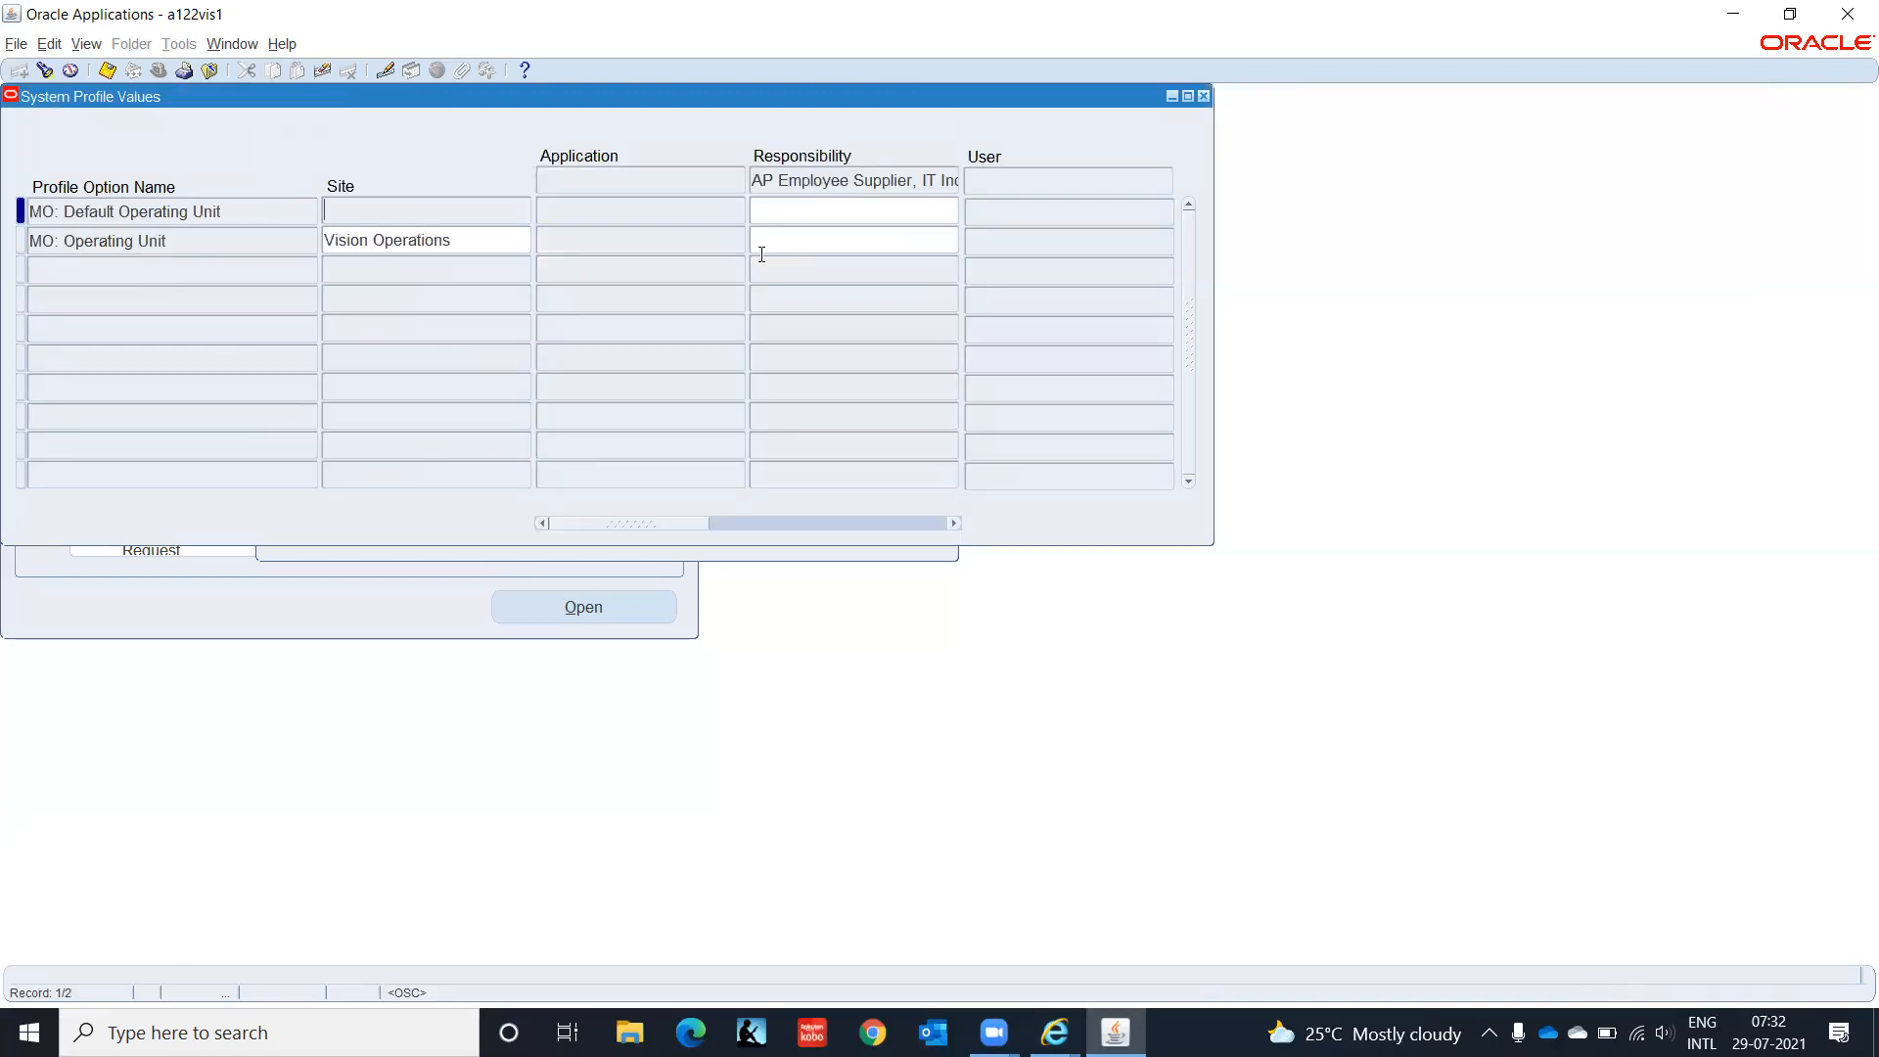
Step: Set MO: Operating Unit to IT Private Limited(OU) at responsibility level and save the record
{"action": "left_click", "coordinate": [825, 239]}
{"action": "type", "text": "IT"}
{"action": "key", "text": "Tab"}
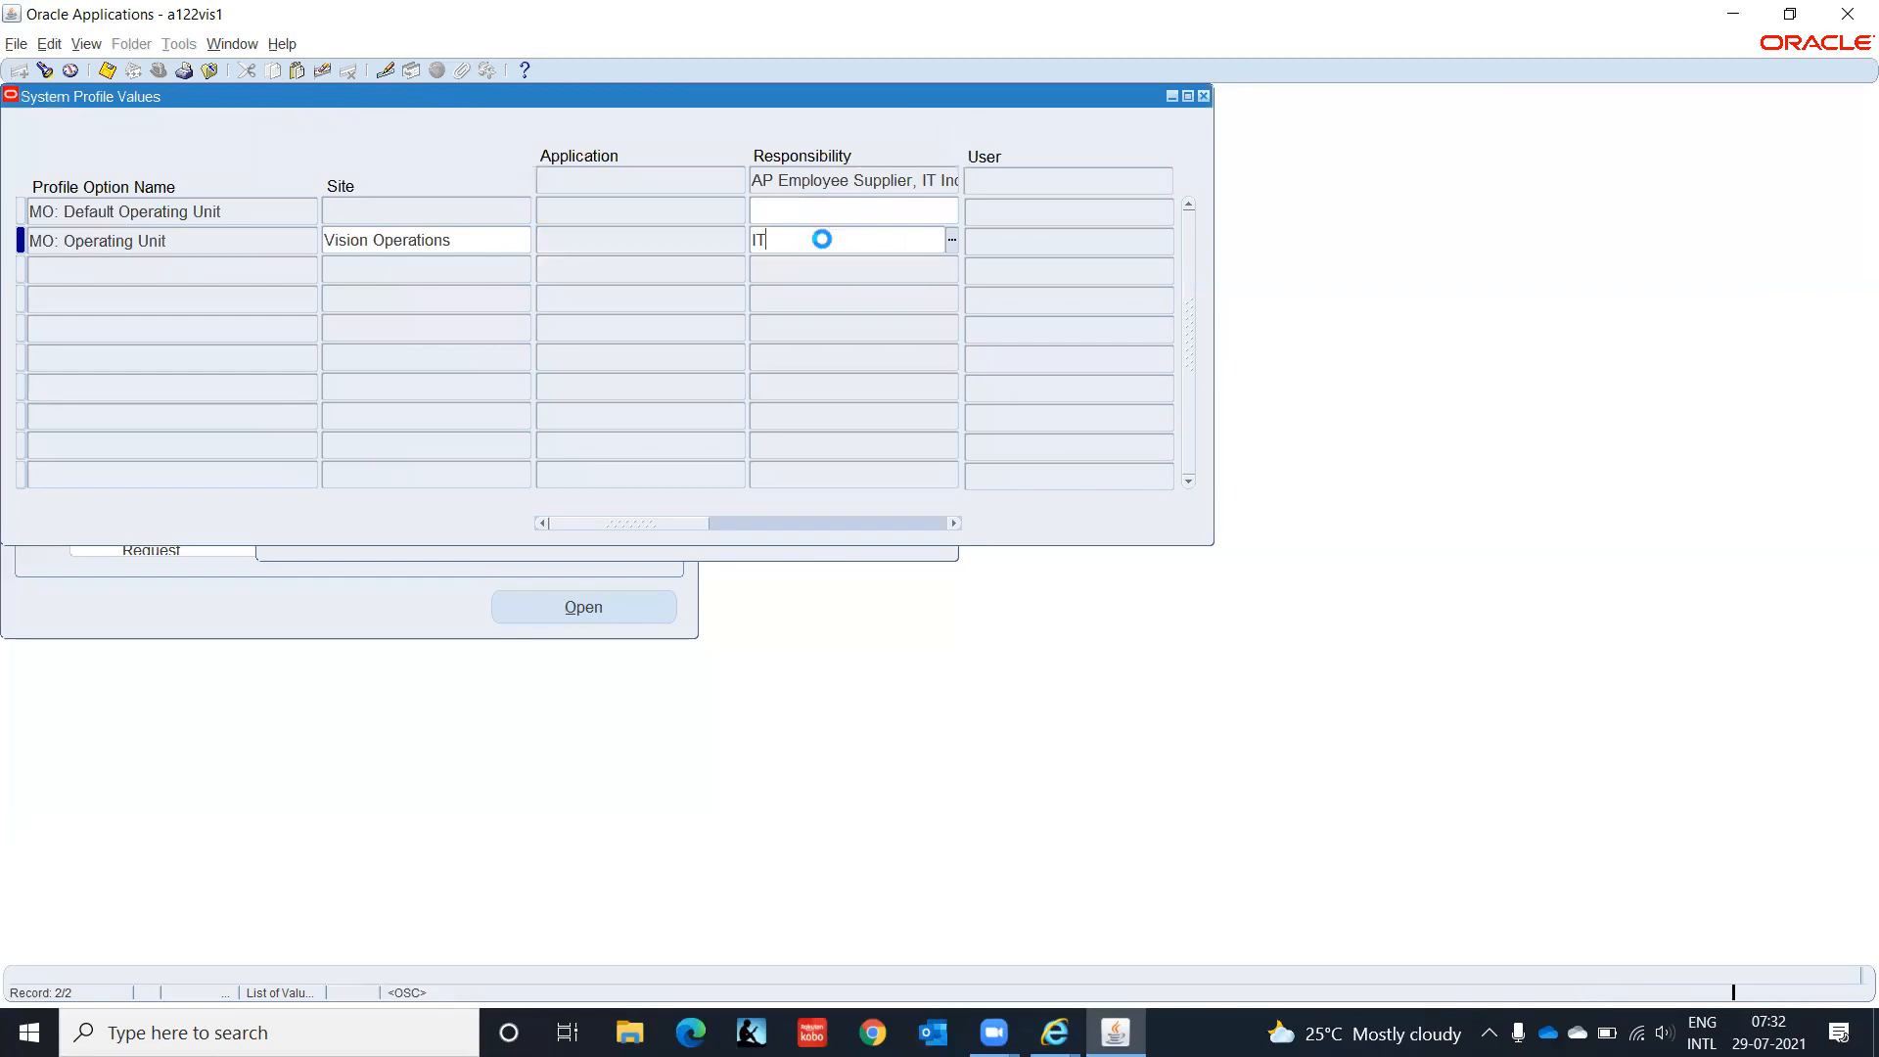
{"action": "type", "text": "i"}
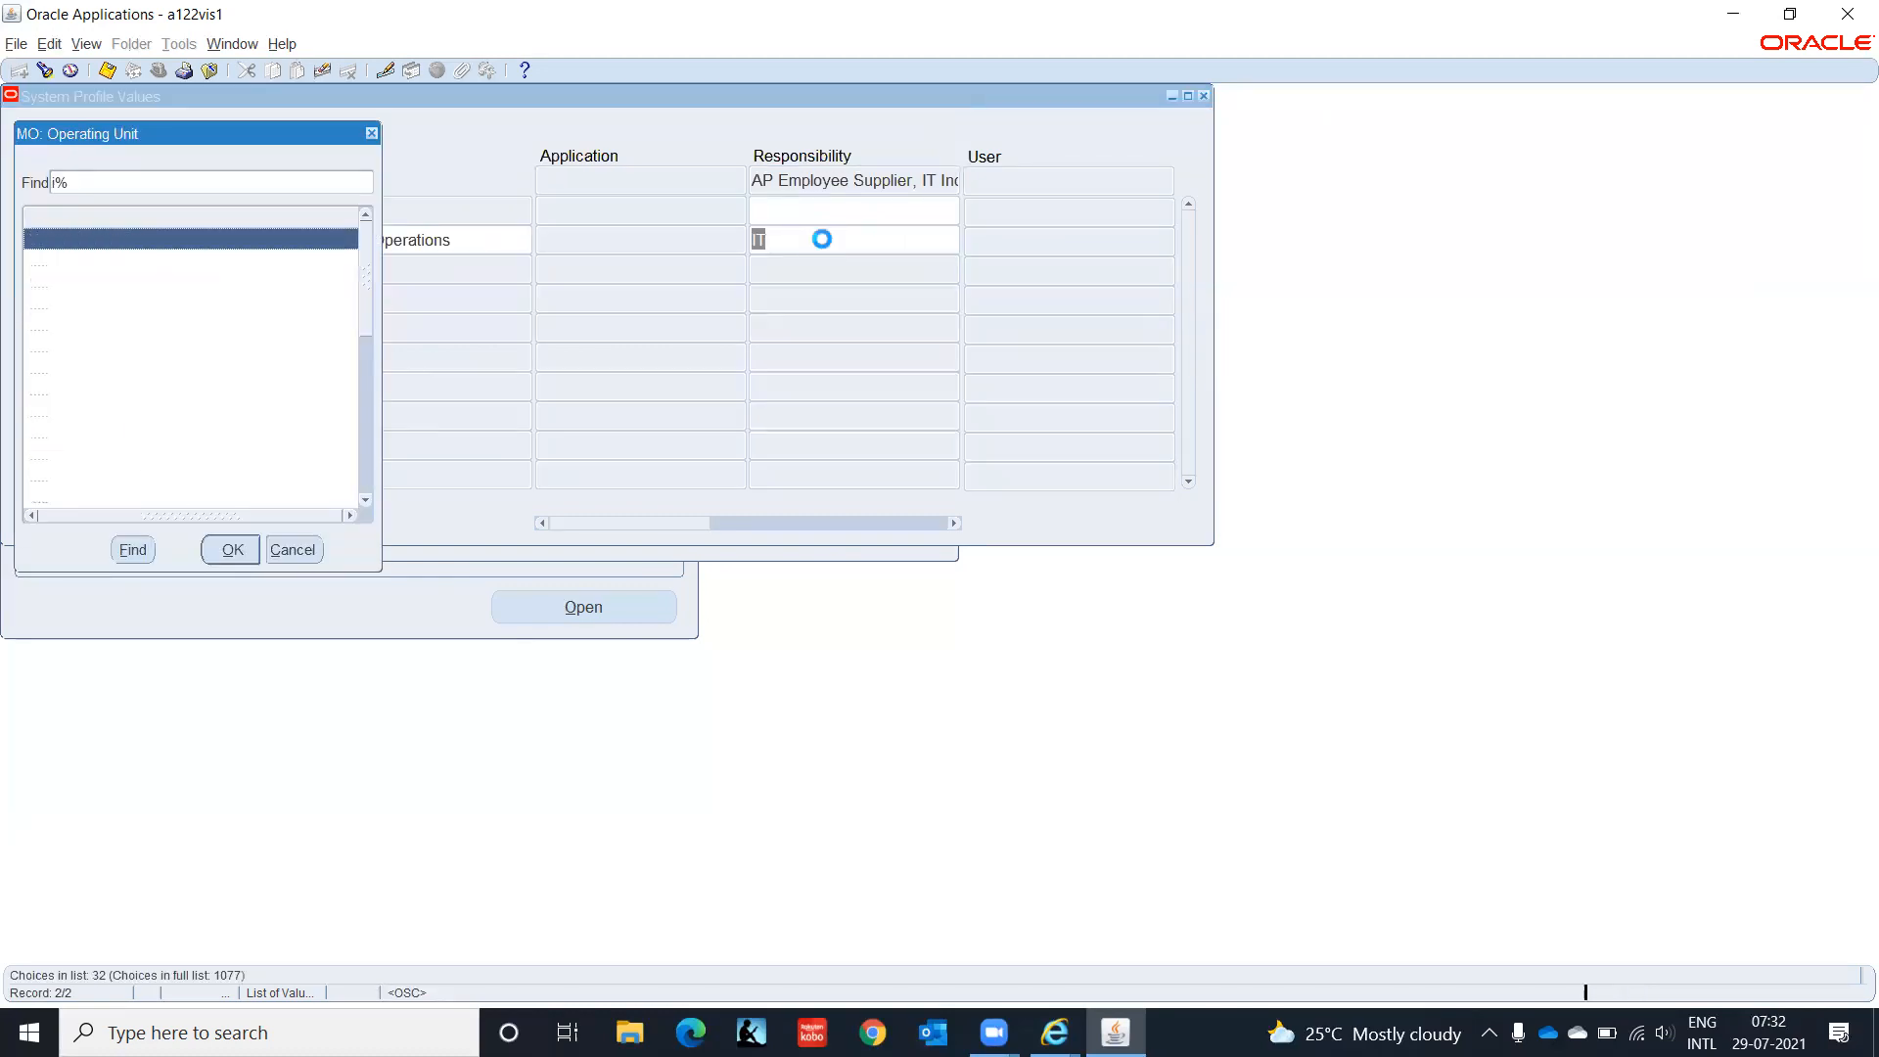
{"action": "type", "text": "t"}
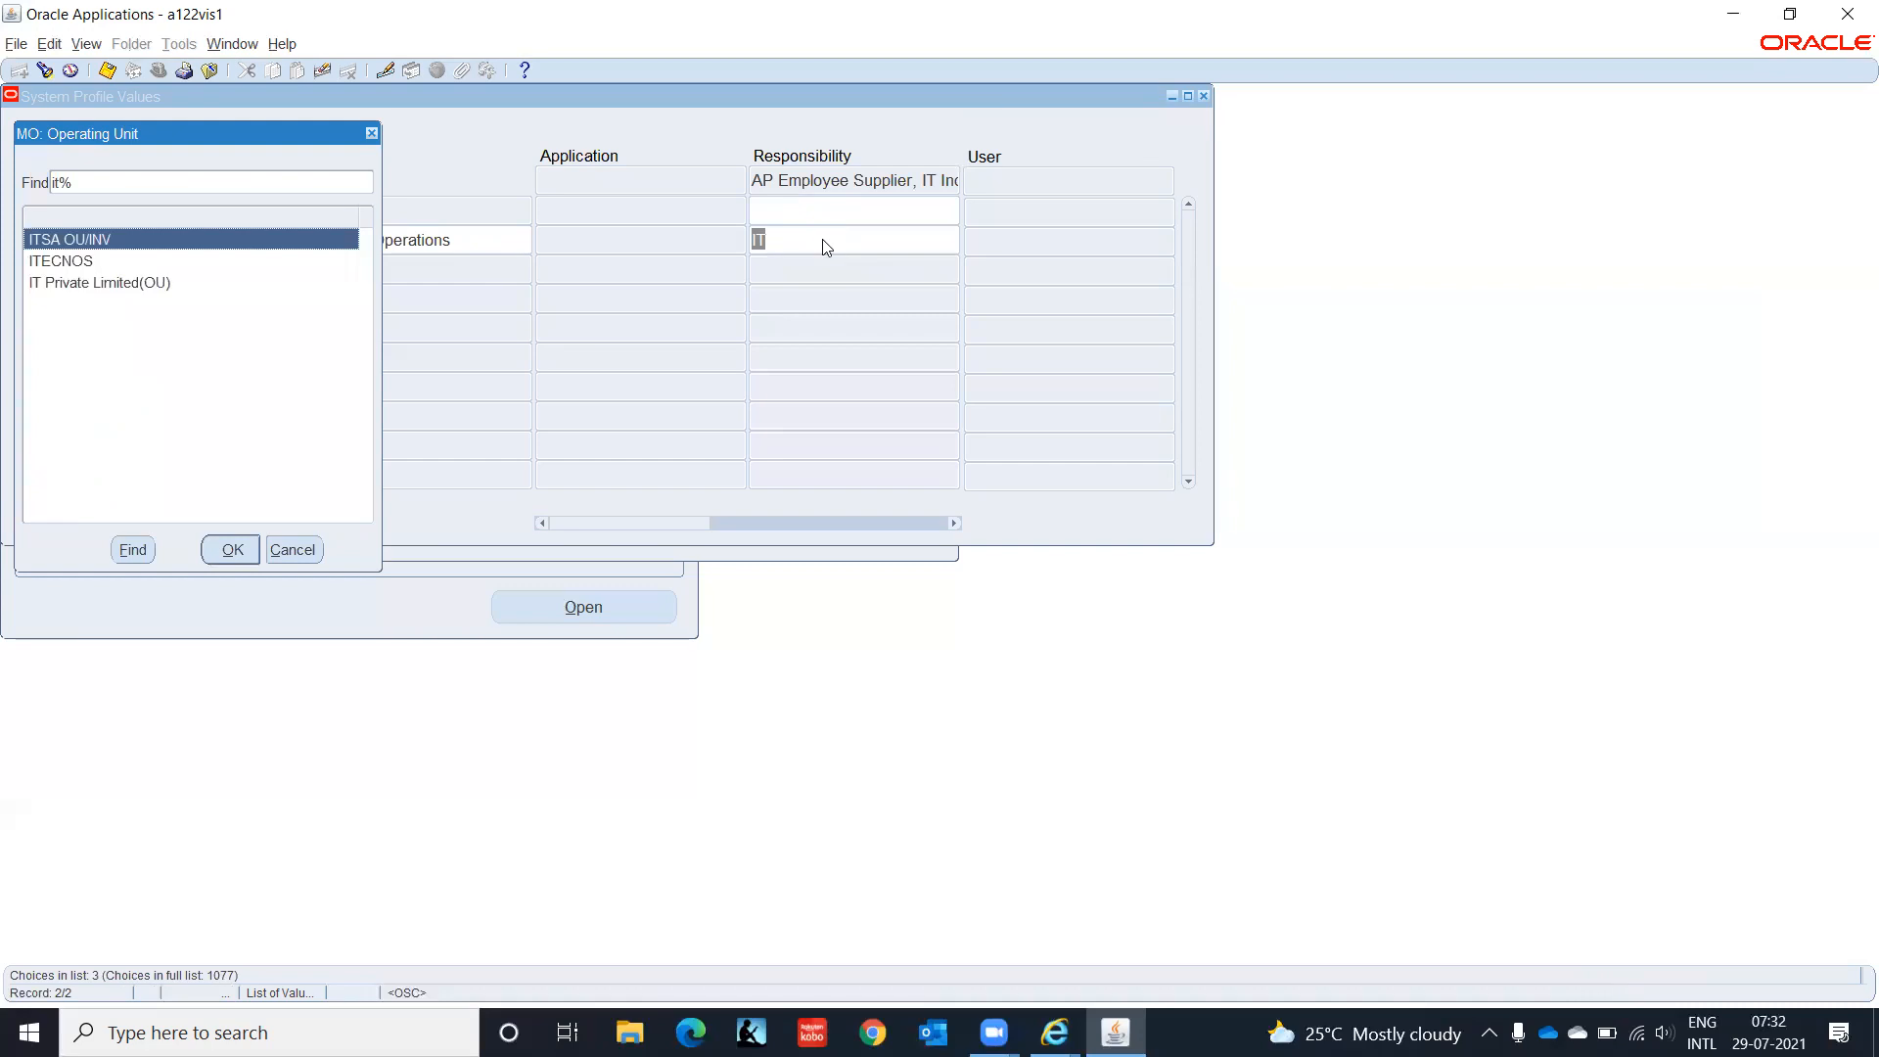
{"action": "key", "text": "Down"}
{"action": "key", "text": "Down"}
{"action": "key", "text": "Return"}
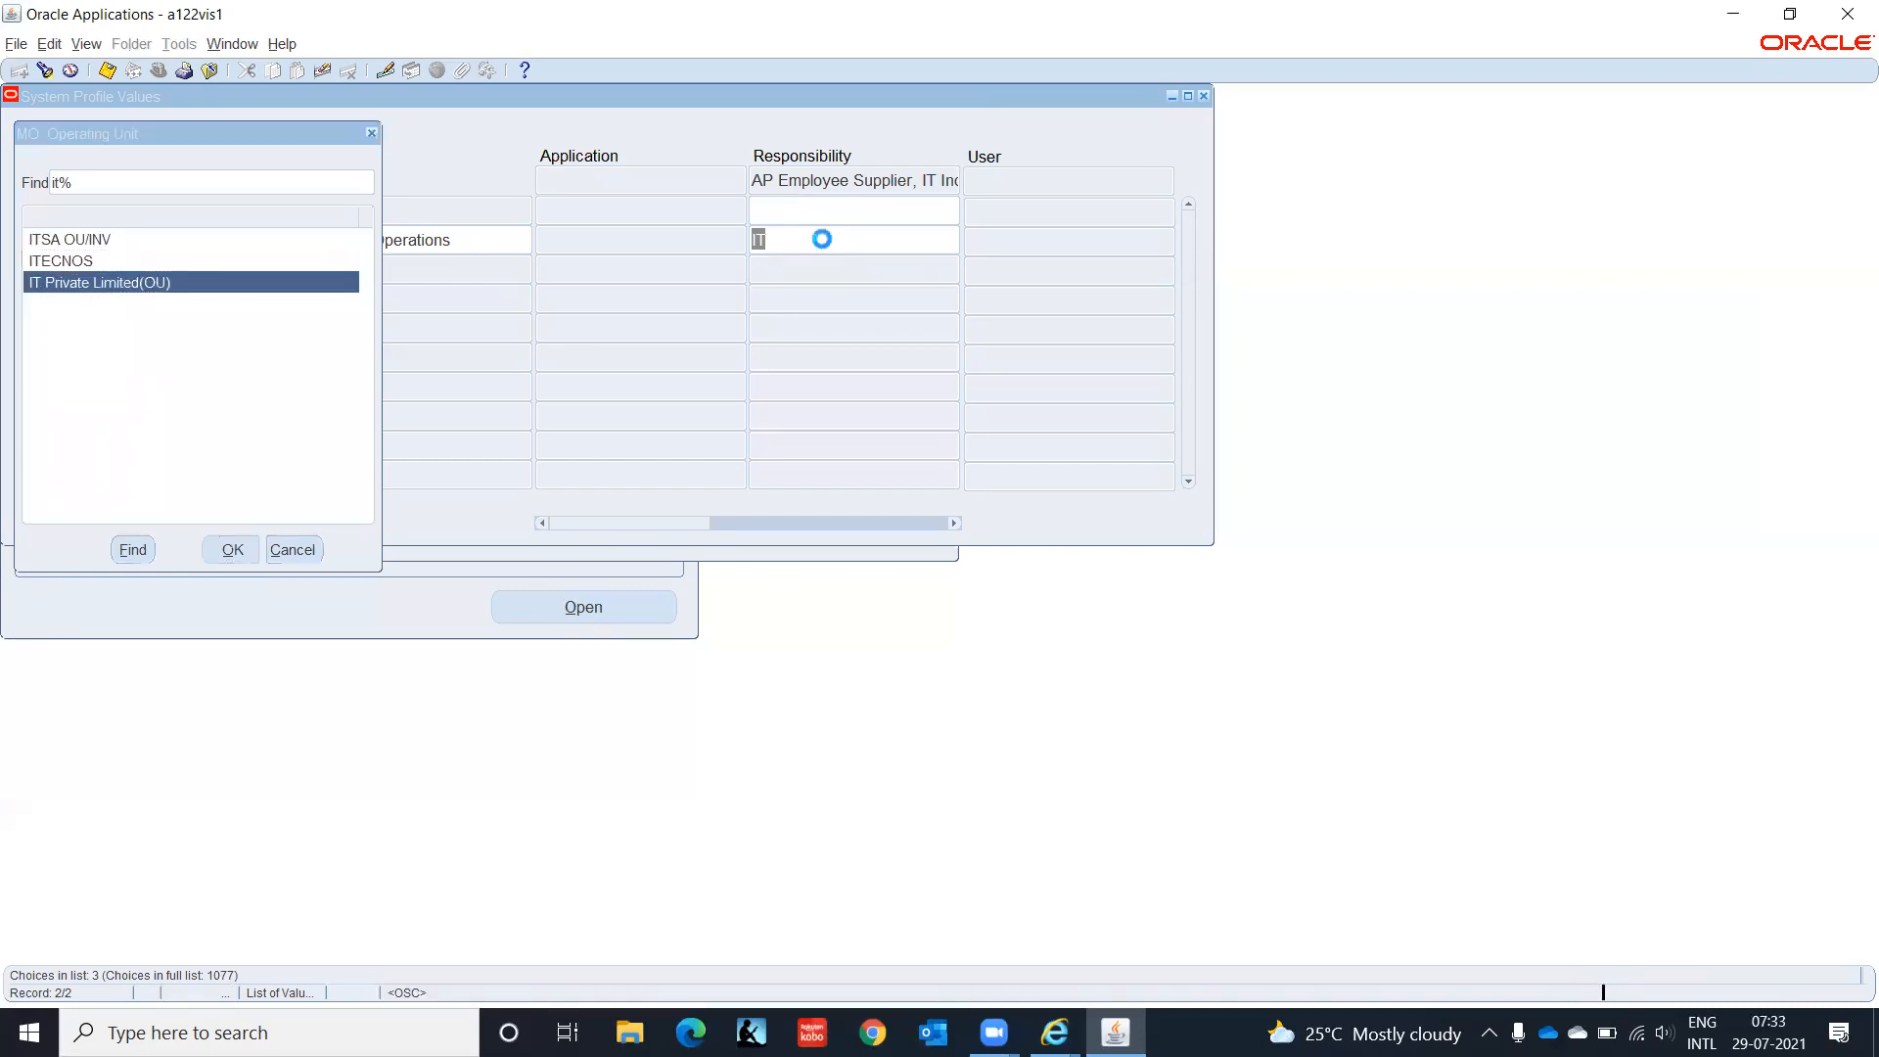
{"action": "key", "text": "ctrl+s"}
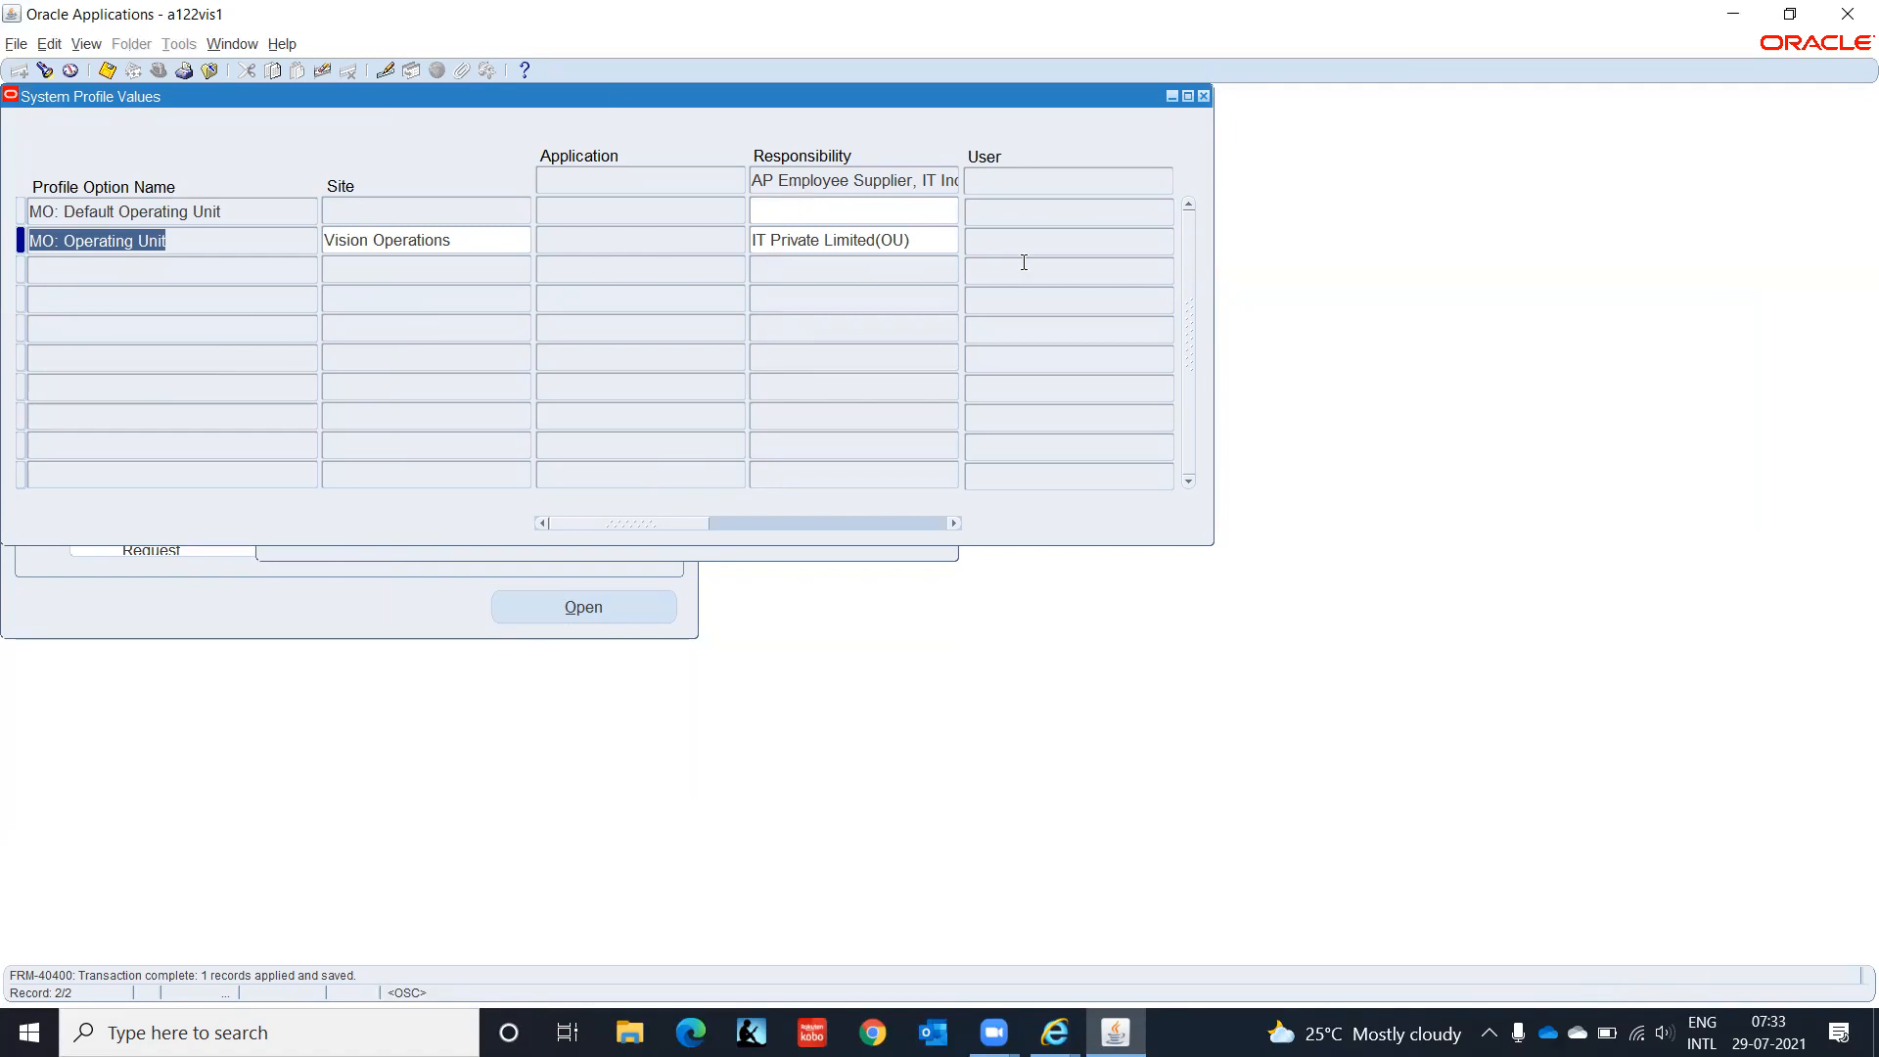
Step: Close the System Profile Values form and try to switch to the AP Employee Supplier, IT India responsibility
{"action": "left_click", "coordinate": [1205, 96]}
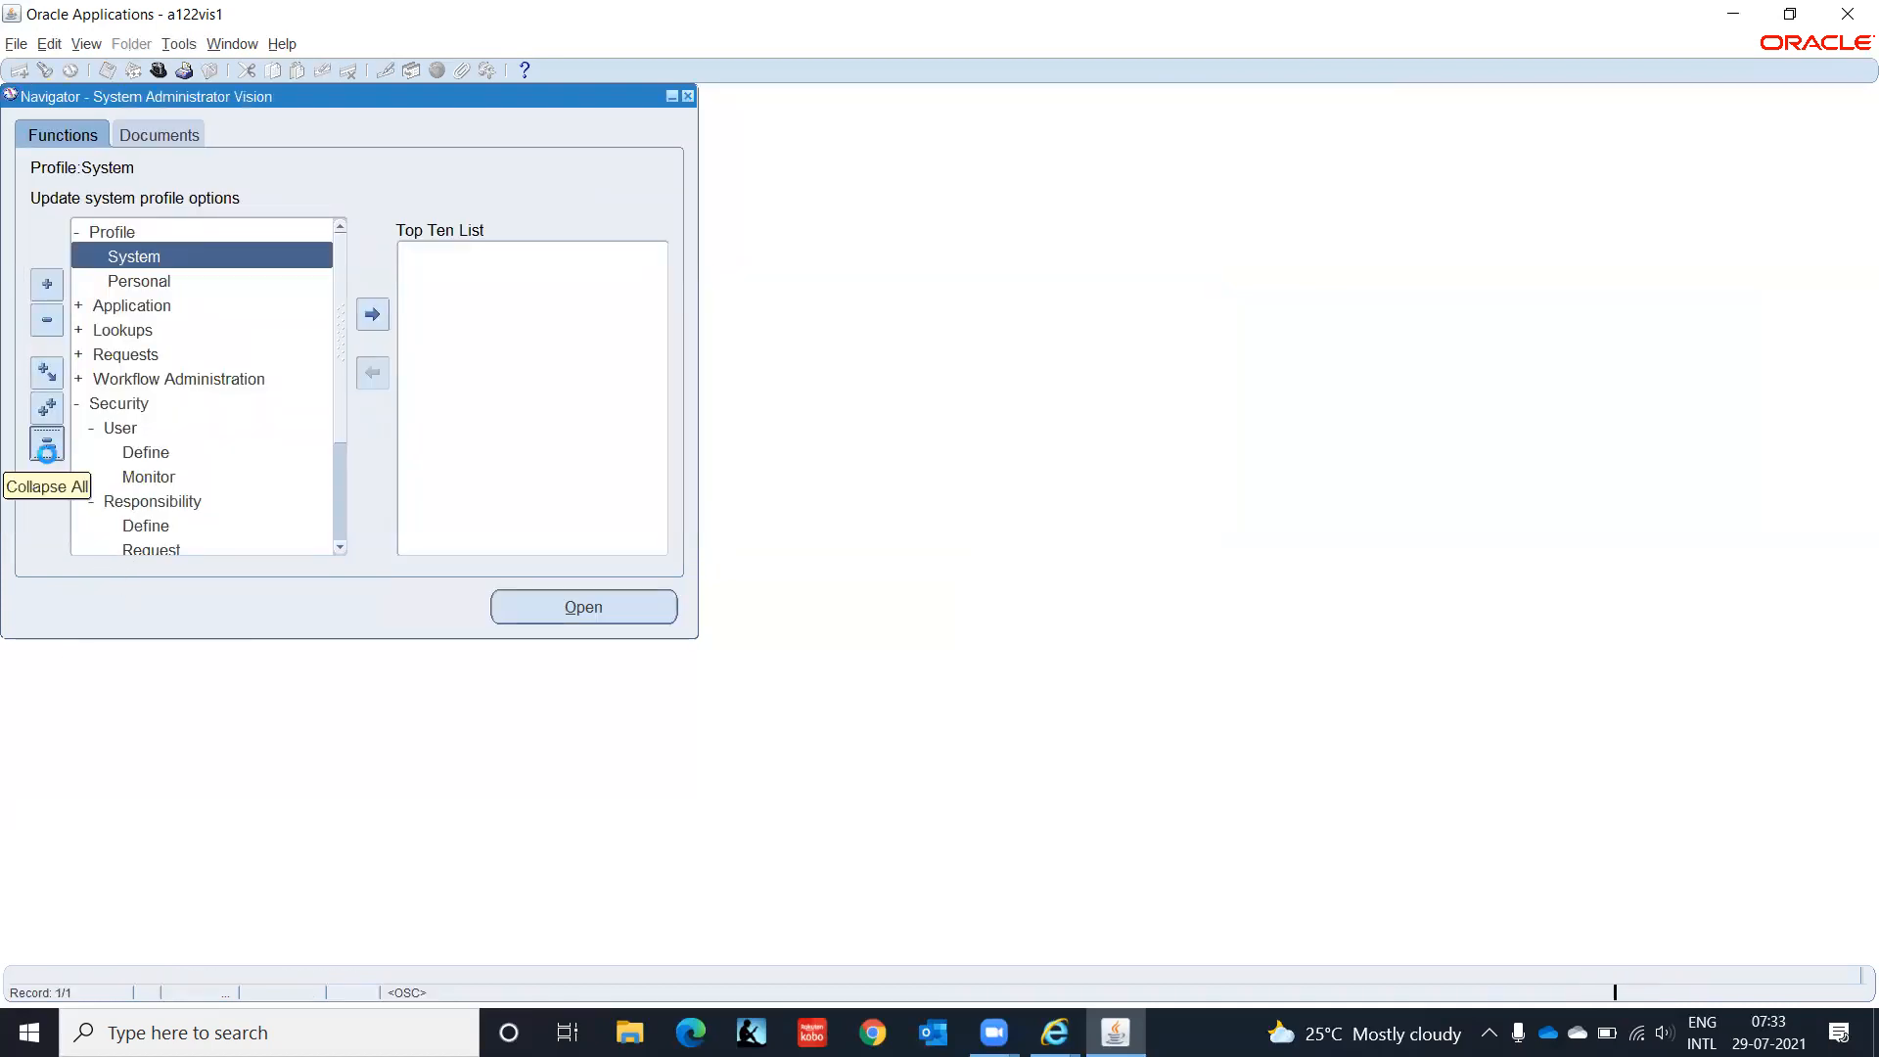
{"action": "left_click", "coordinate": [47, 450]}
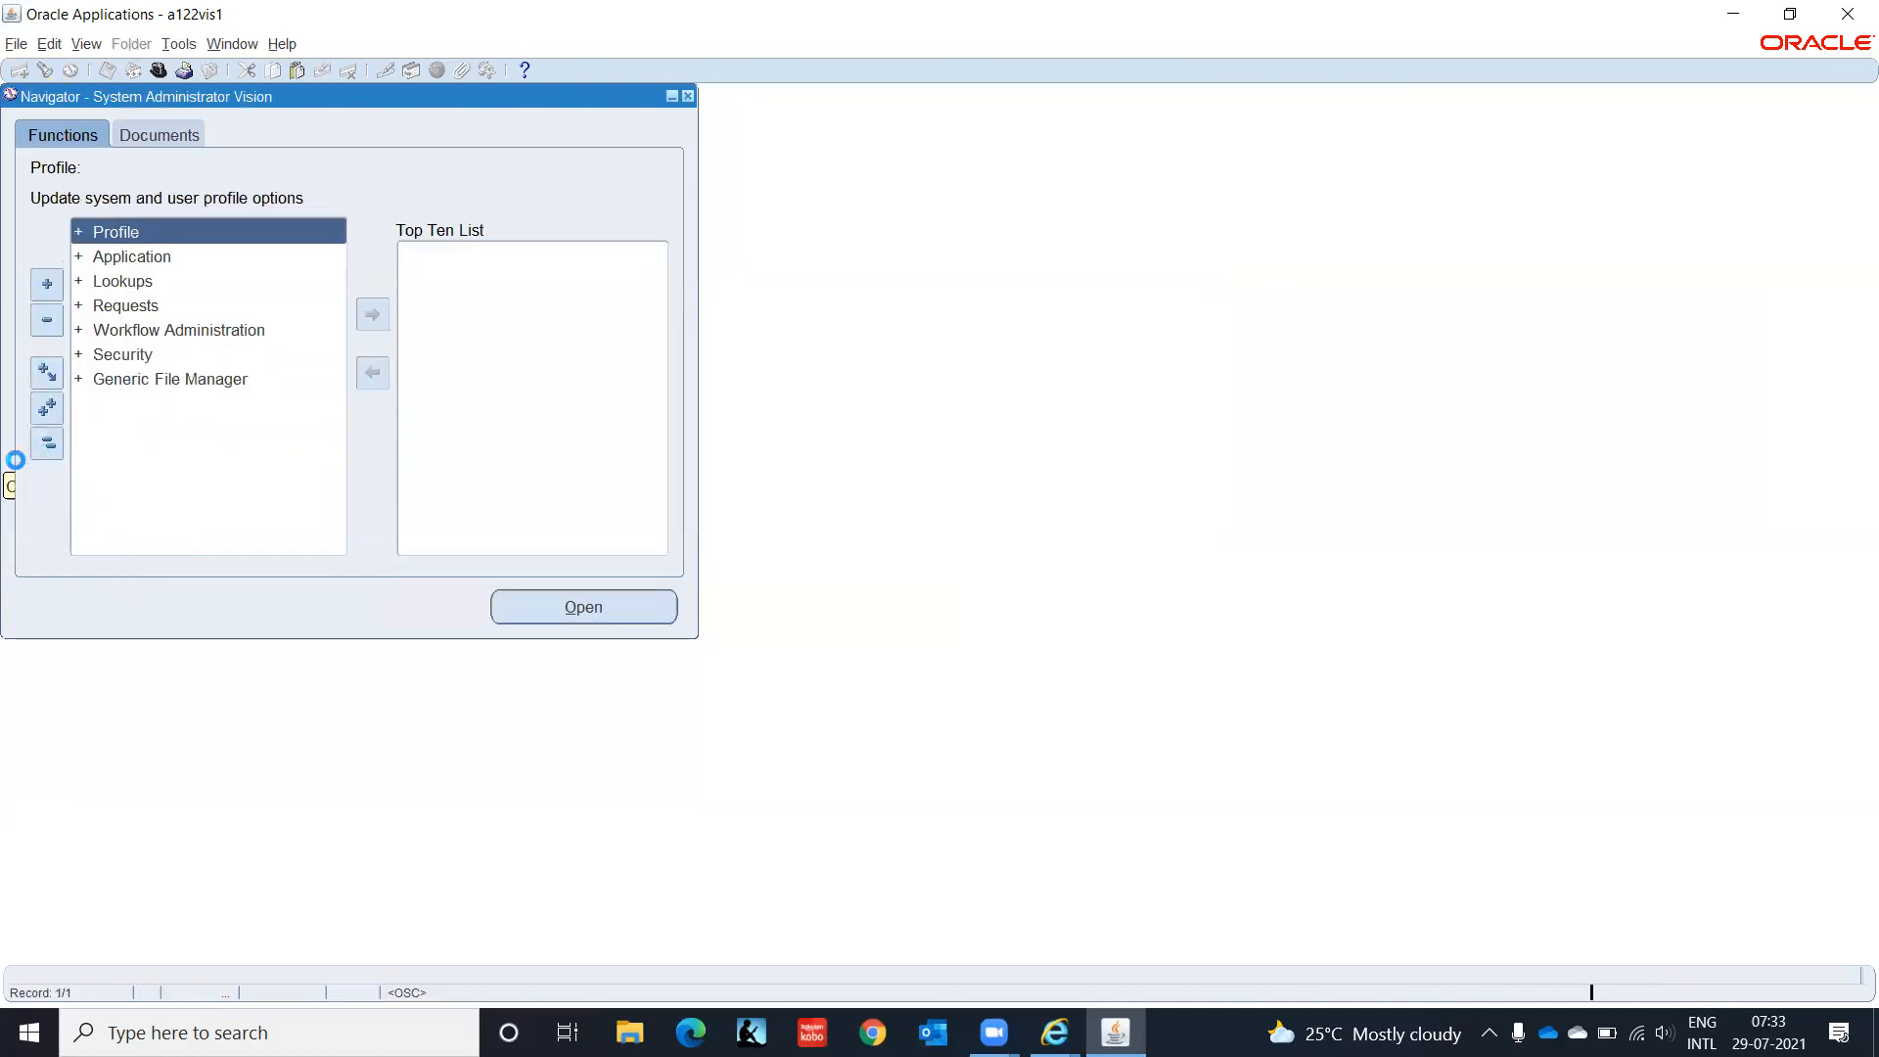
{"action": "left_click", "coordinate": [158, 72]}
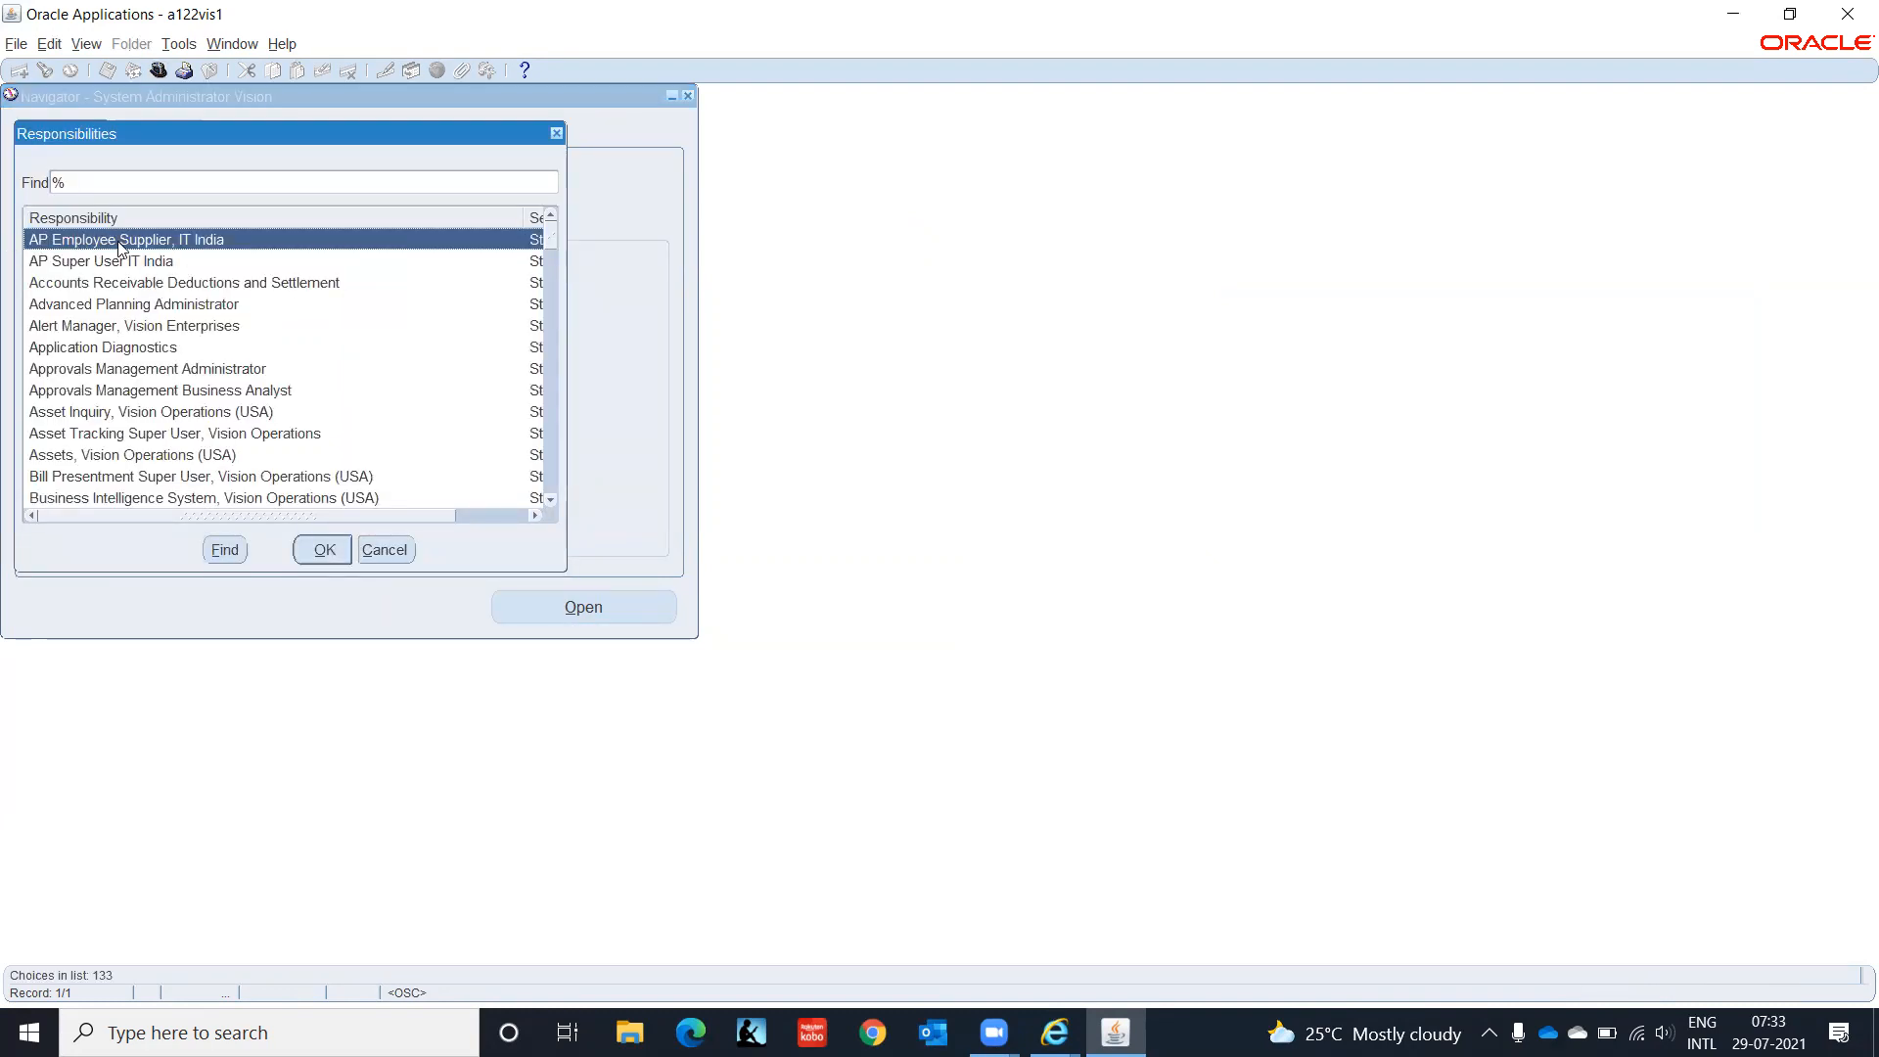
{"action": "left_click", "coordinate": [324, 551]}
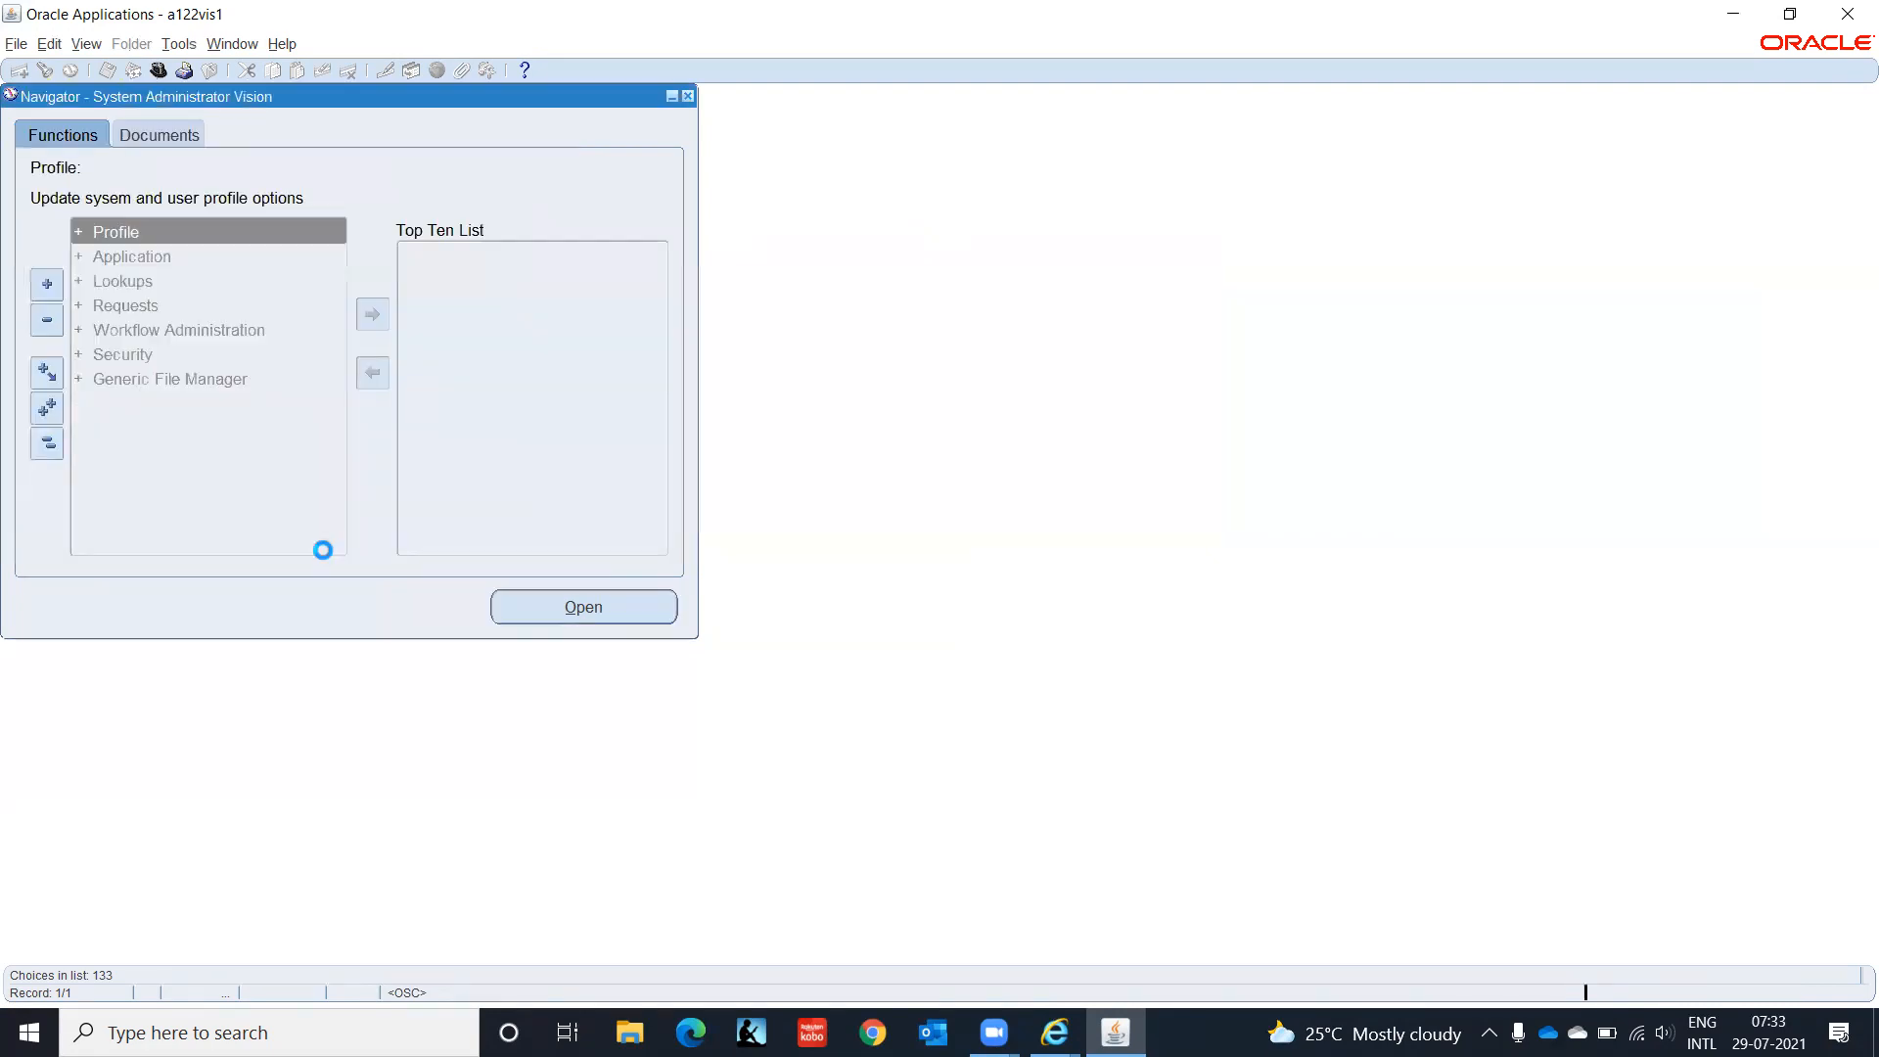
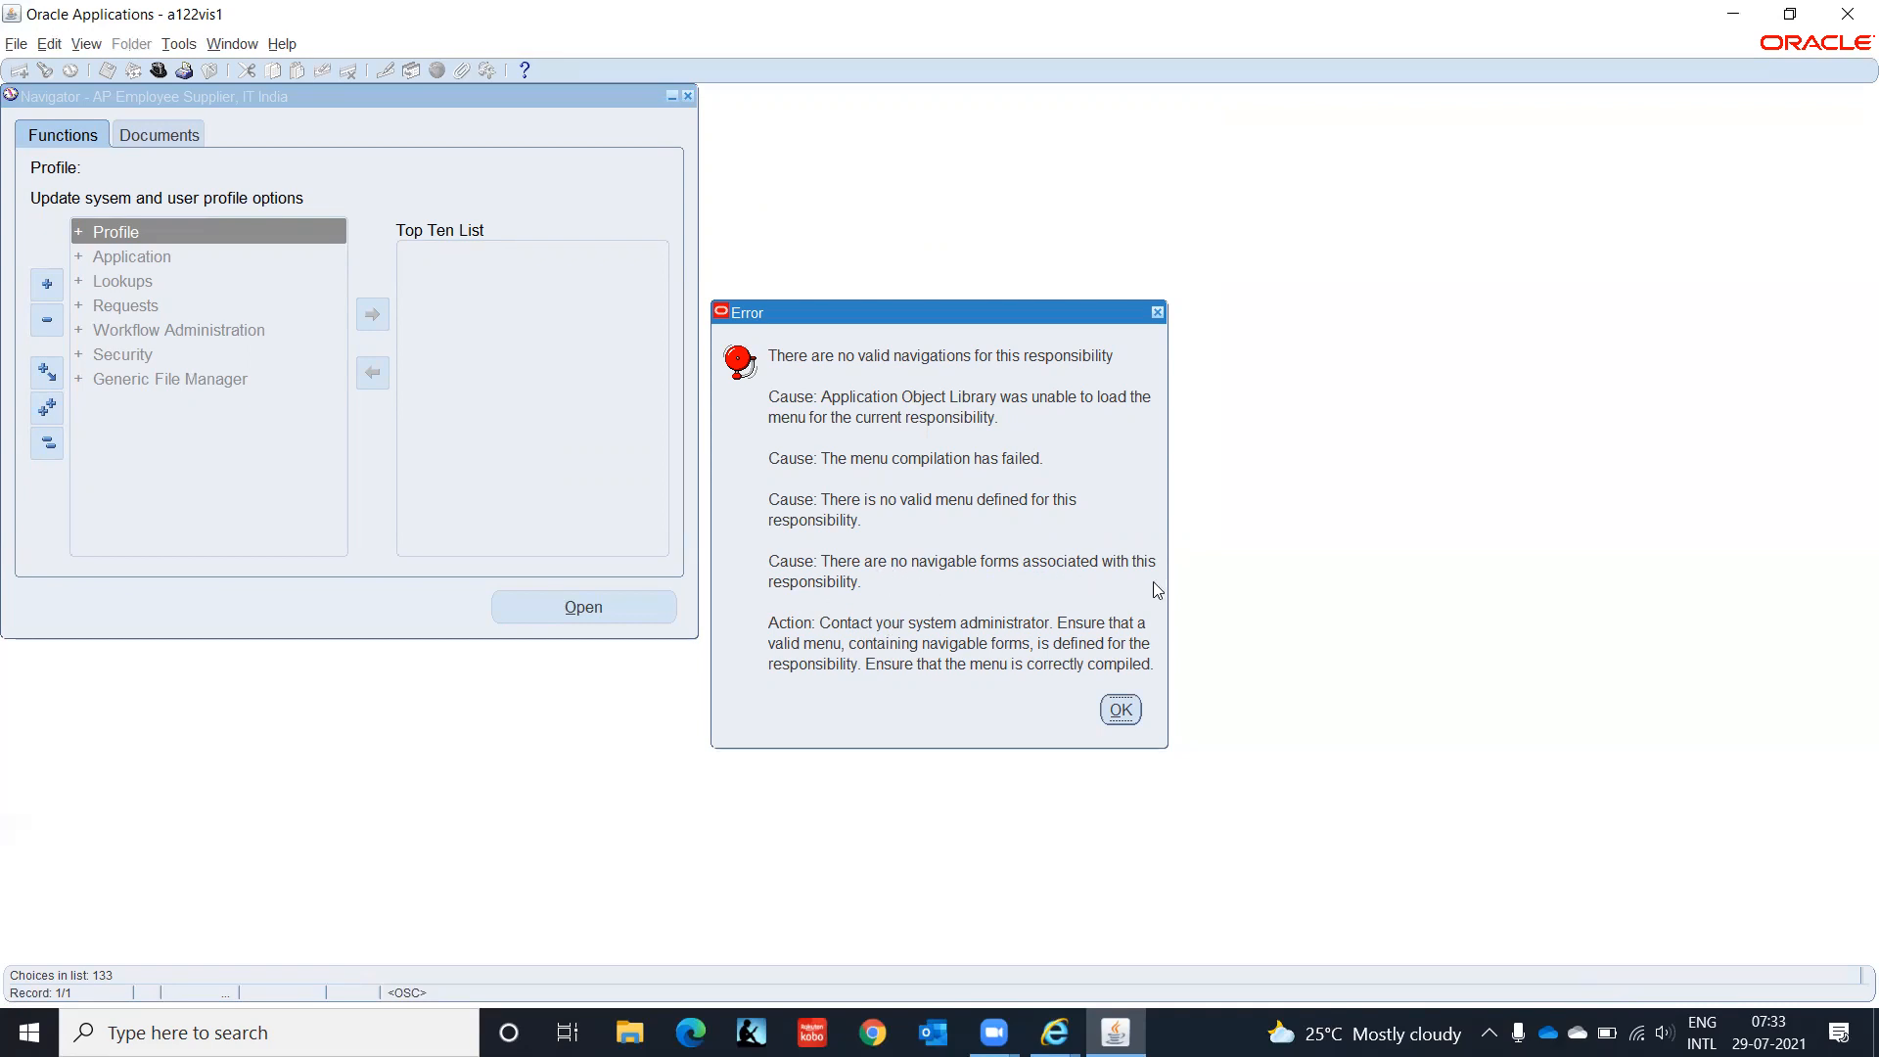
Step: Dismiss the navigation error and return to the System Administrator Vision responsibility
{"action": "left_click", "coordinate": [1122, 710]}
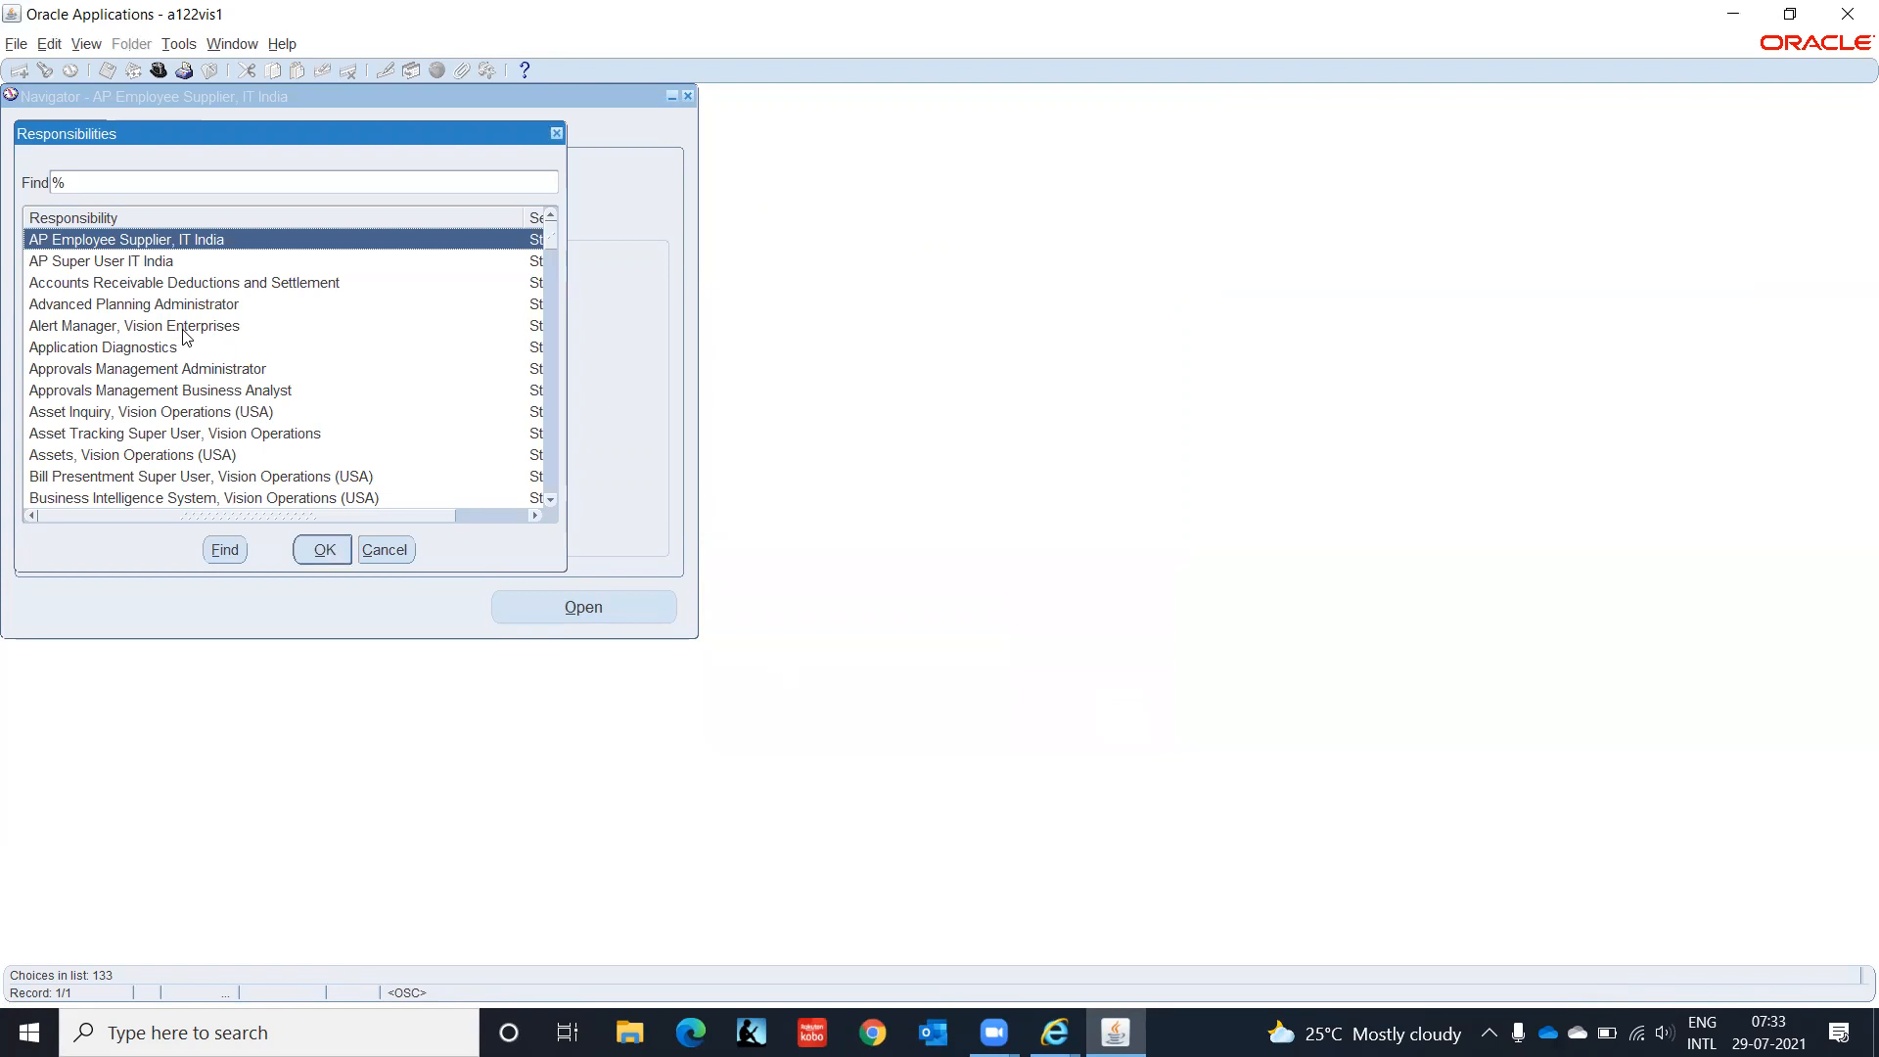
{"action": "key", "text": "Return"}
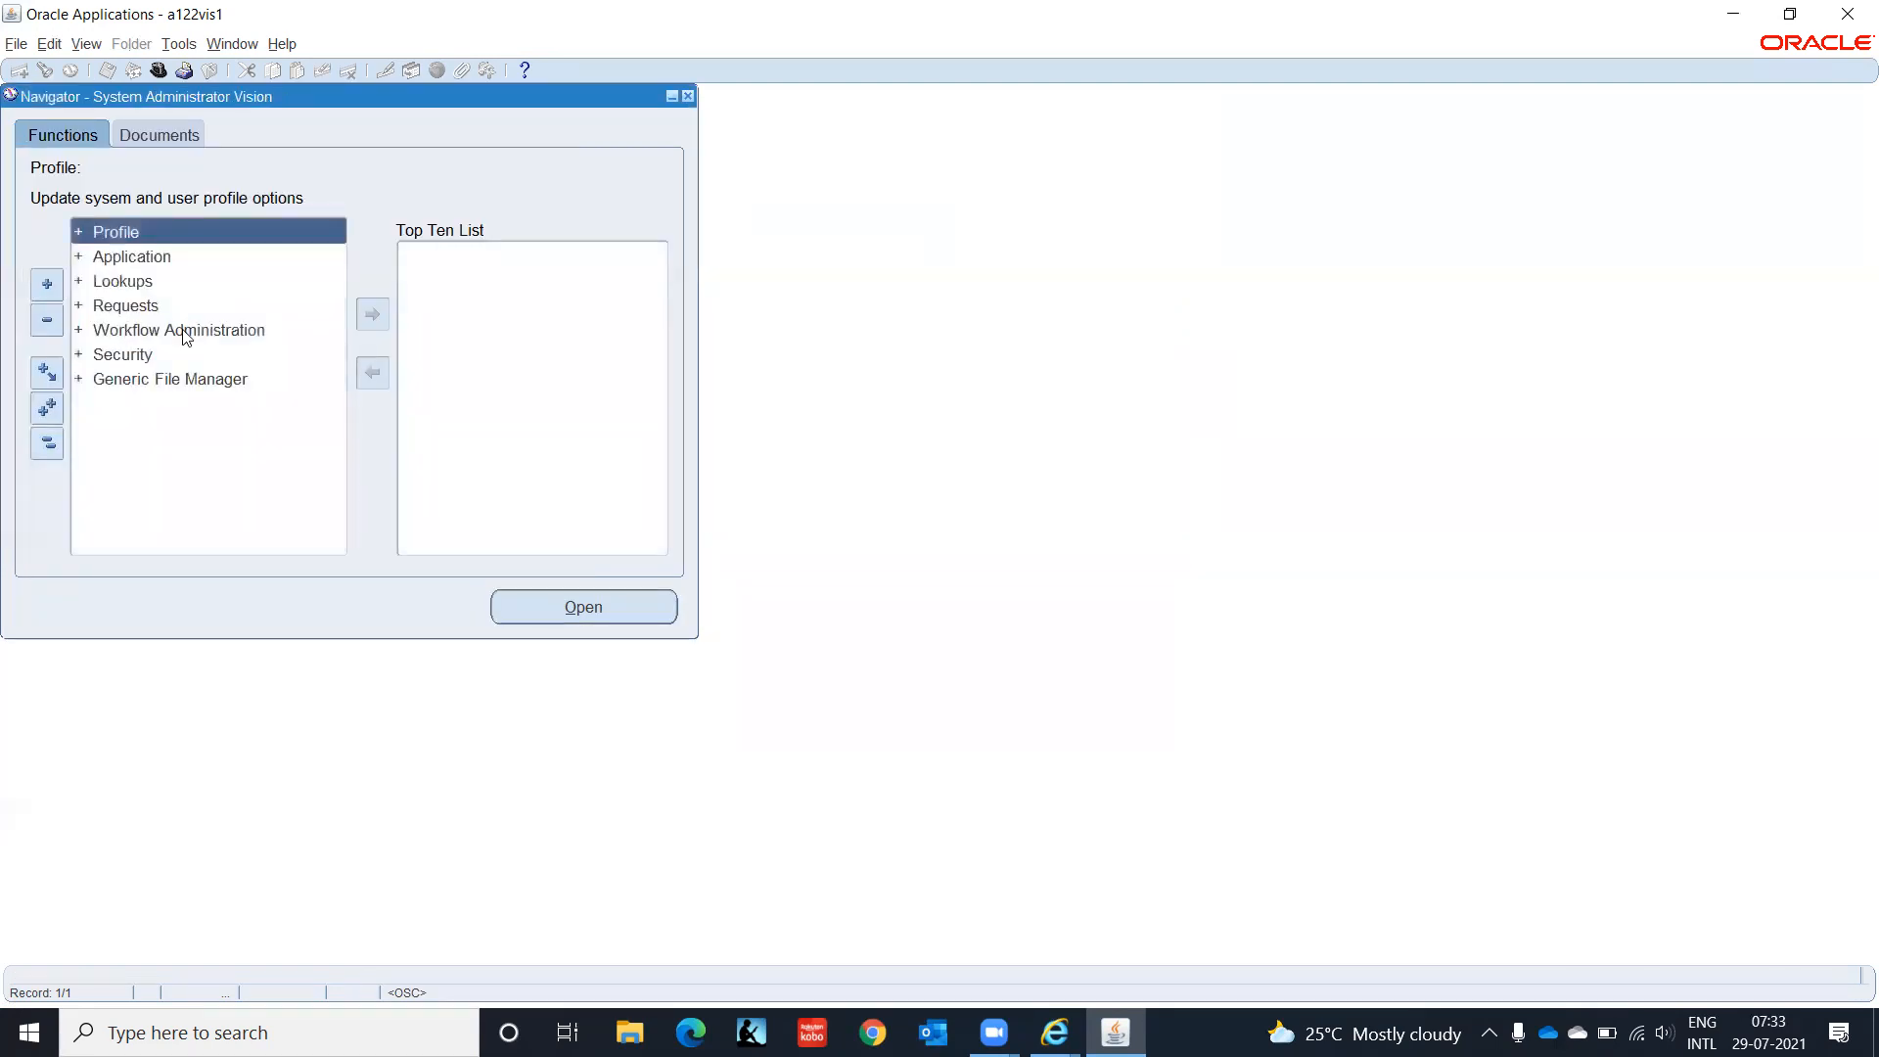
{"action": "left_click", "coordinate": [158, 70]}
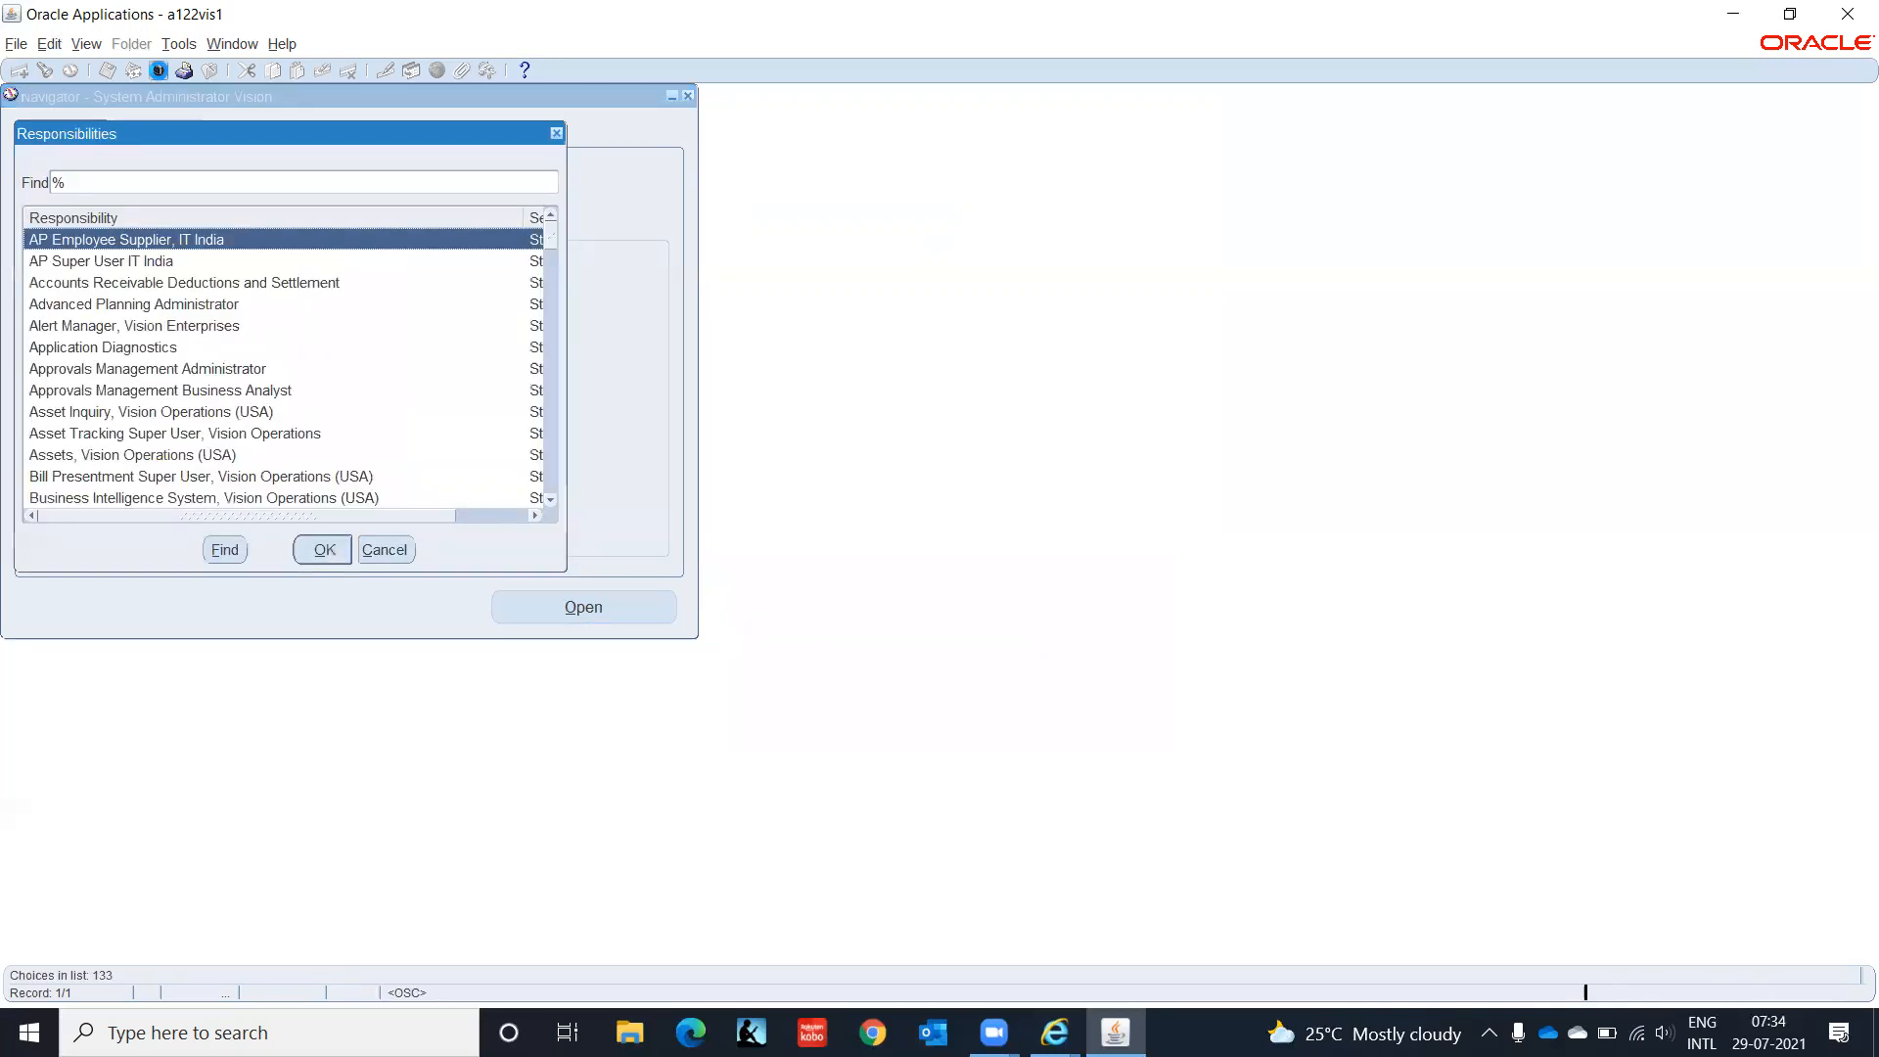
{"action": "left_click", "coordinate": [374, 550]}
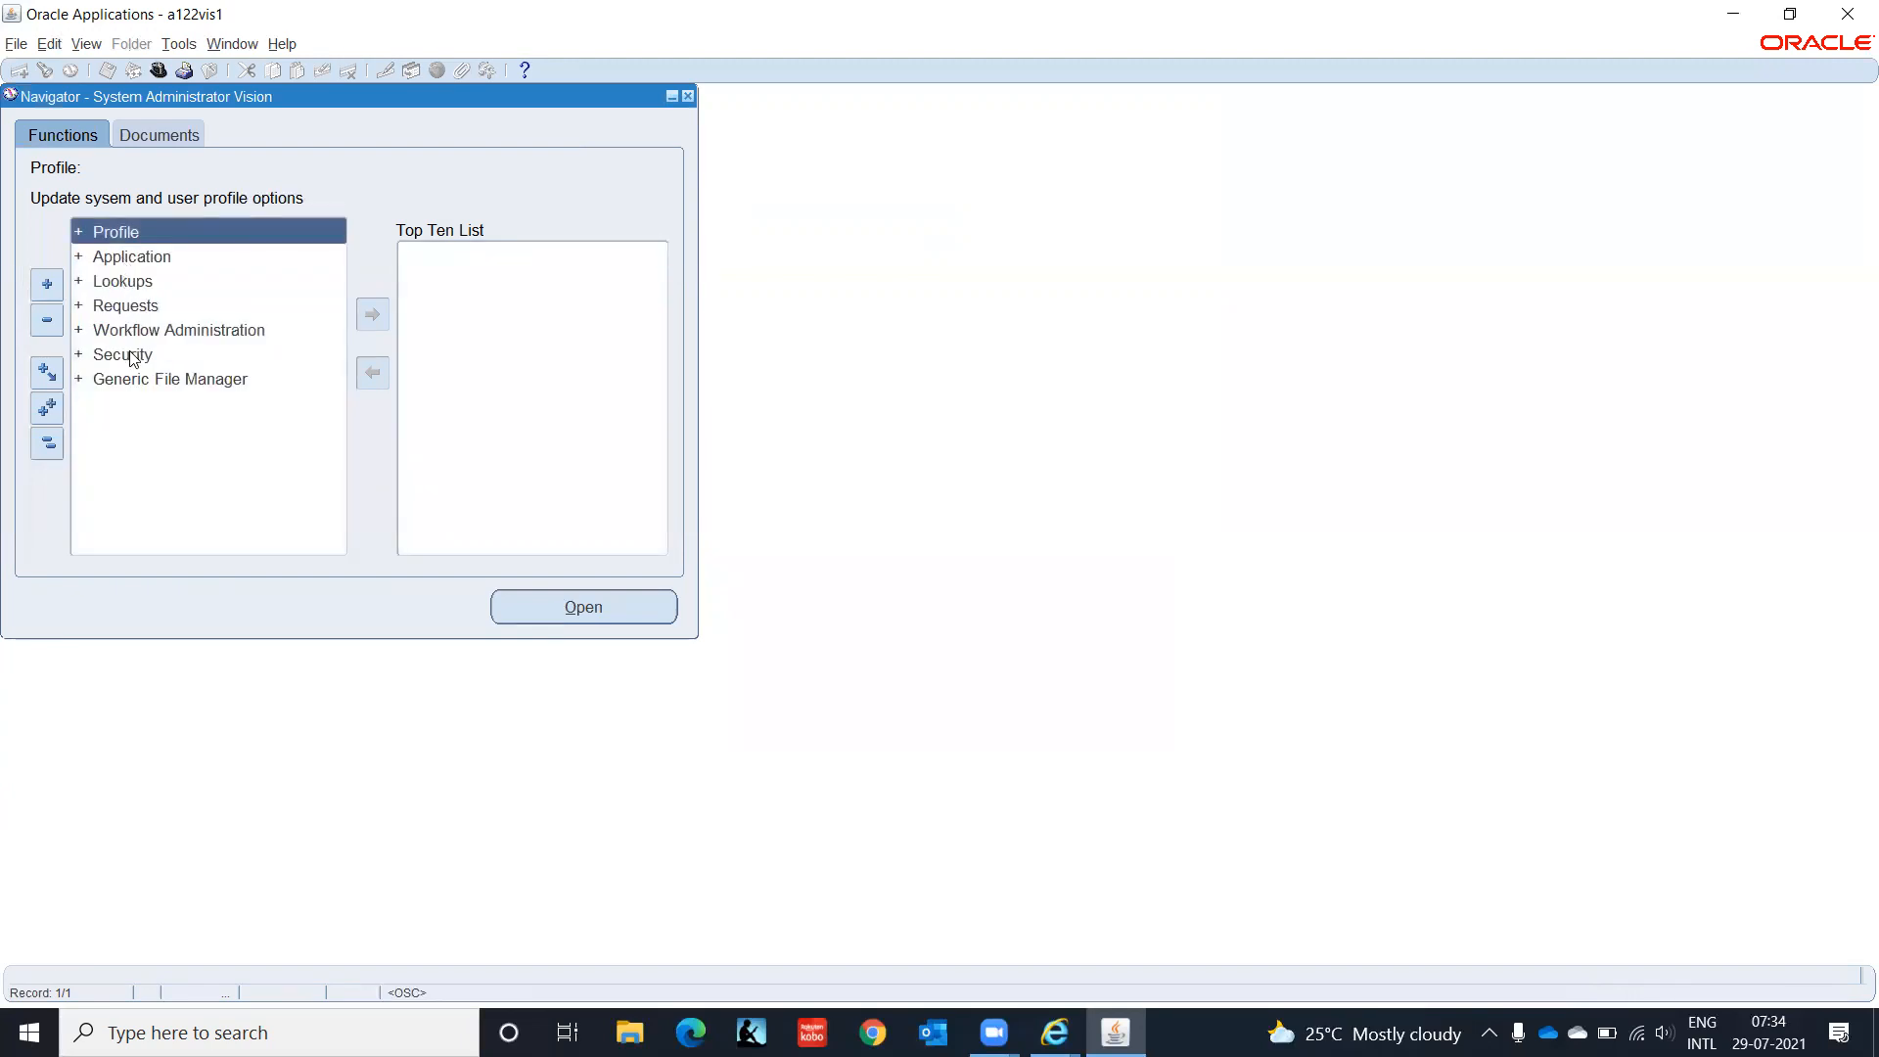
Step: Open the Menus definition form and query the menus whose names start with IT
{"action": "double_click", "coordinate": [132, 236]}
{"action": "key", "text": "Down"}
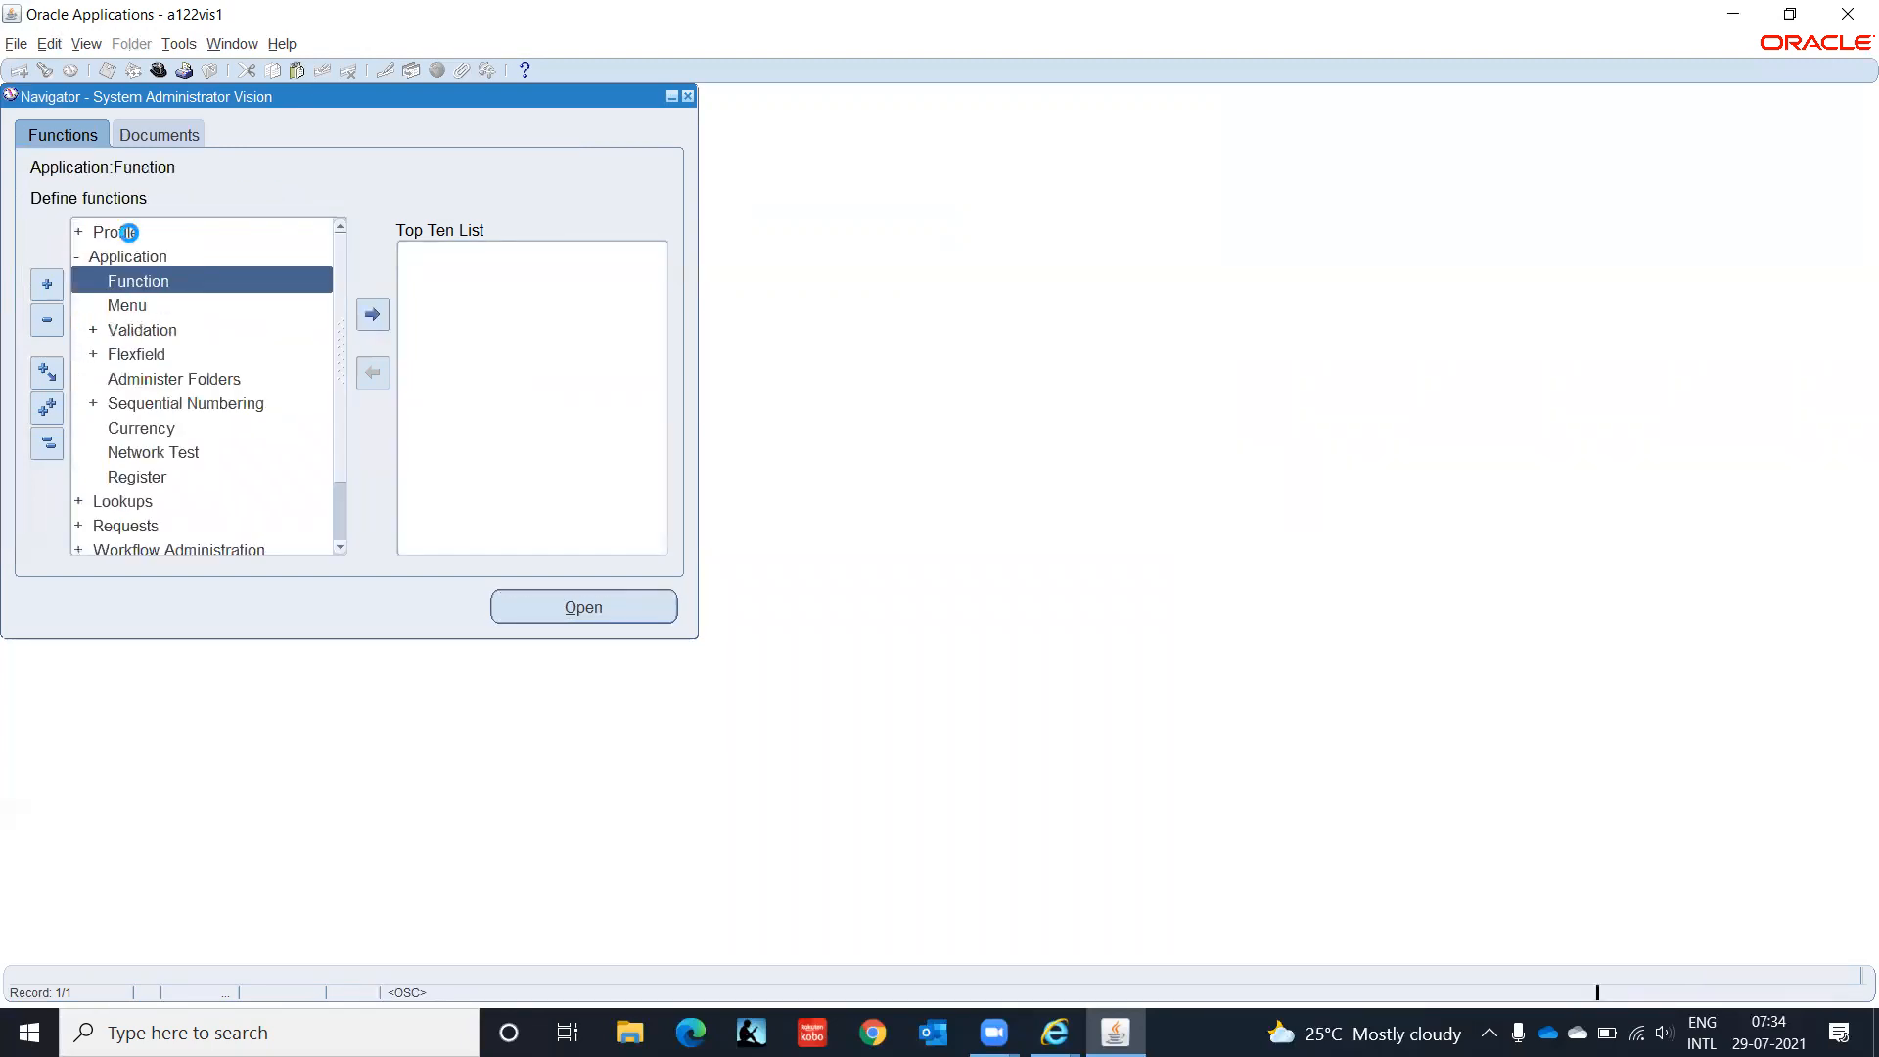
{"action": "key", "text": "Down"}
{"action": "key", "text": "Return"}
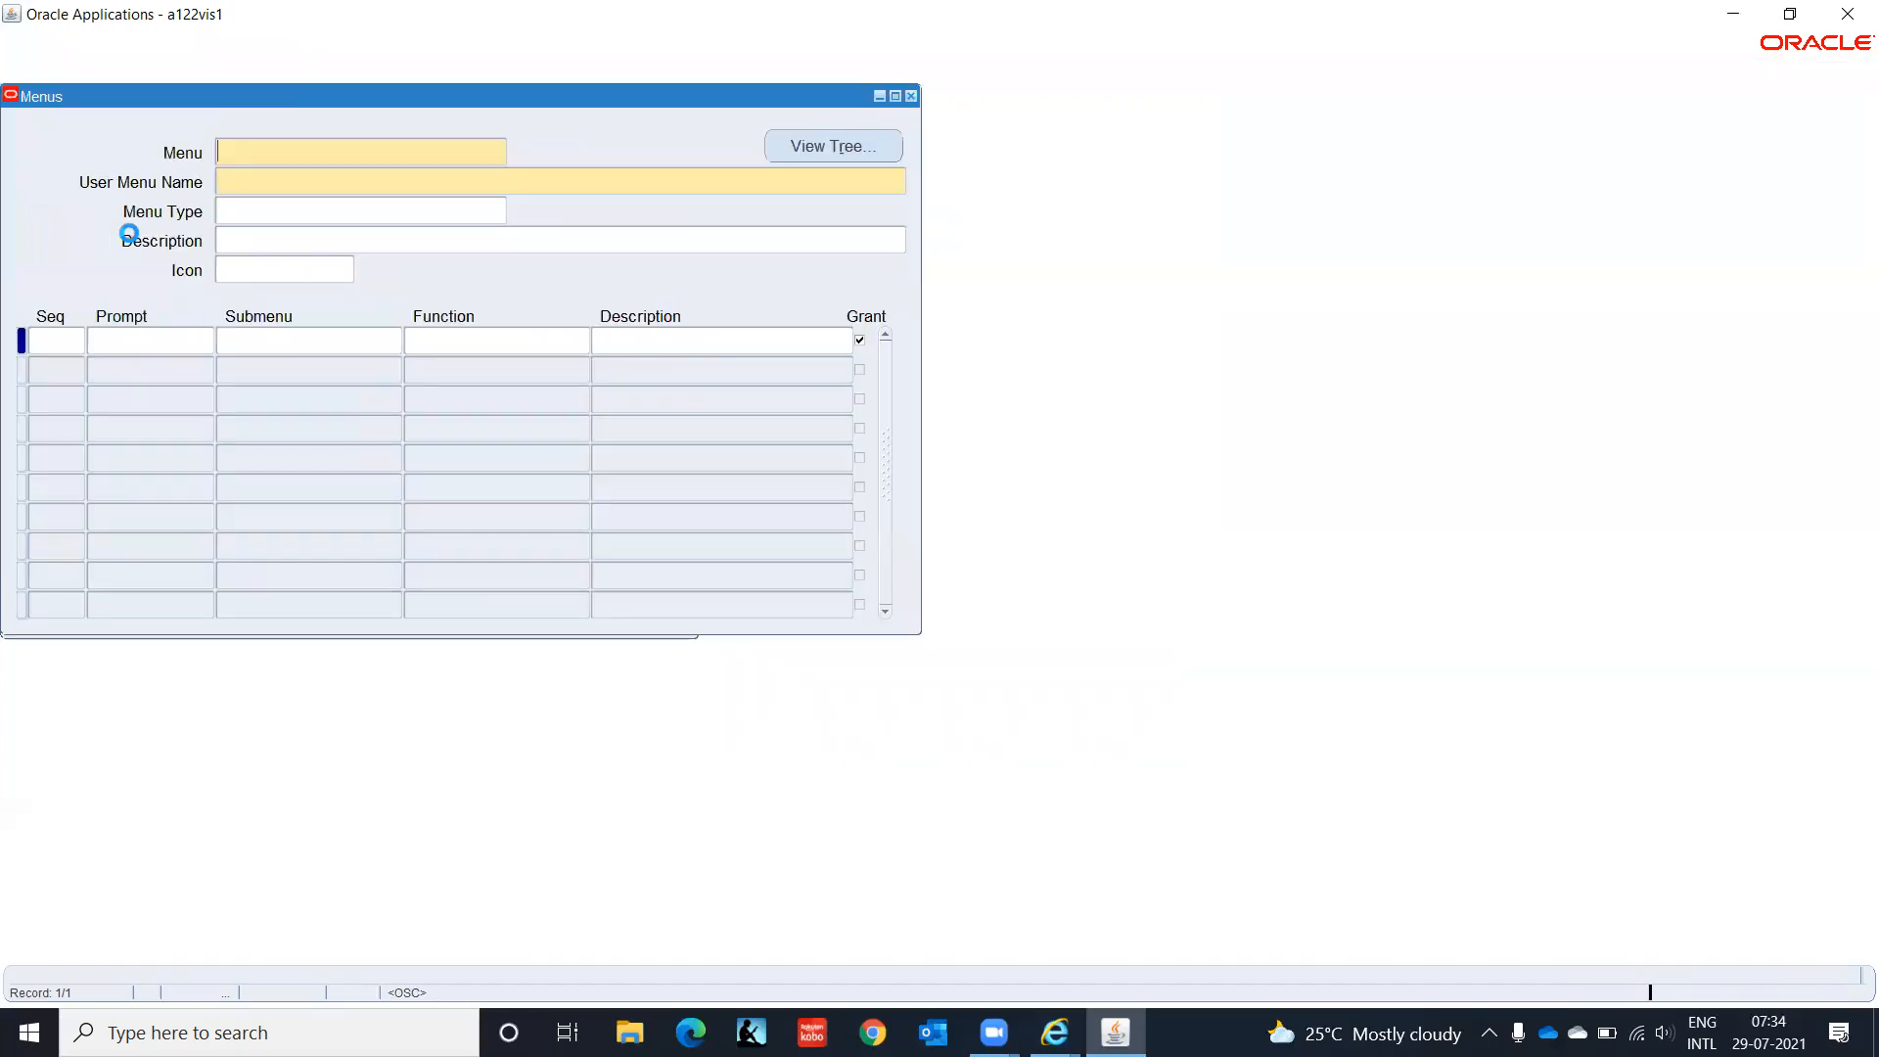
{"action": "key", "text": "F11"}
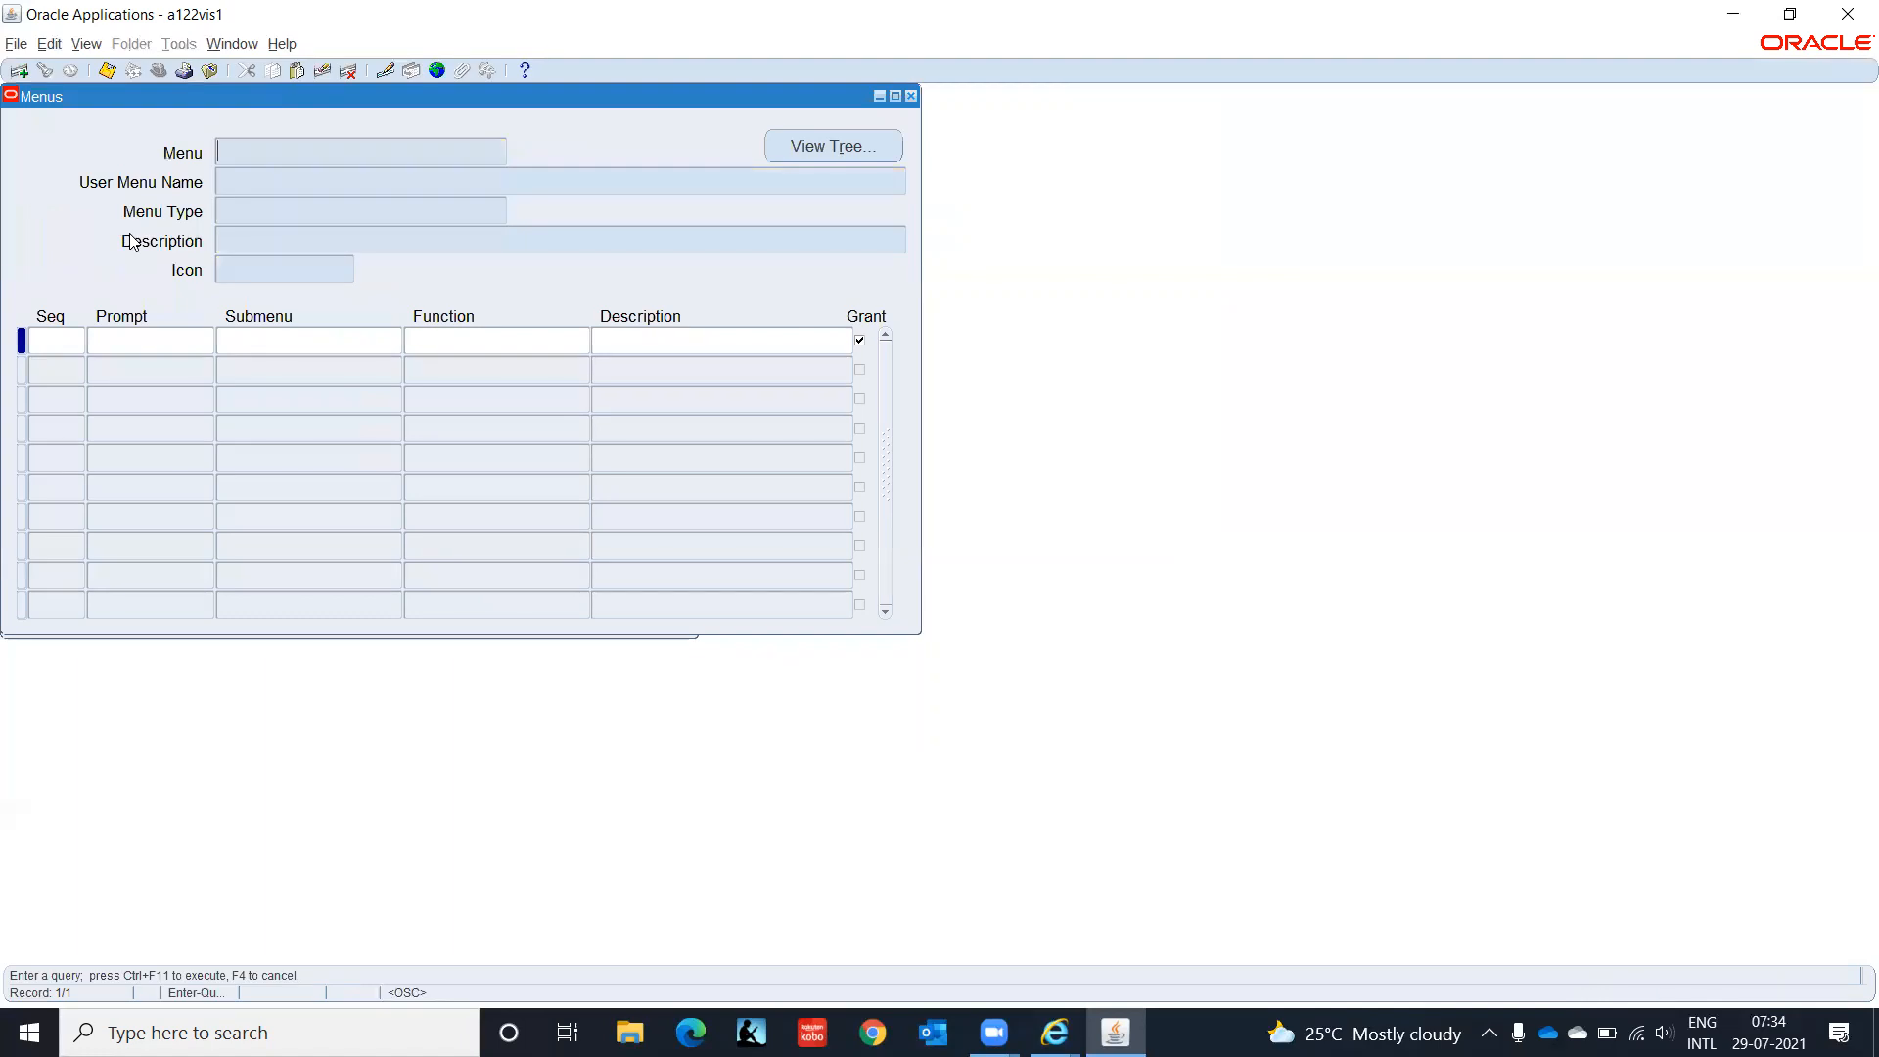
{"action": "type", "text": "IT"}
{"action": "key", "text": "ctrl+F11"}
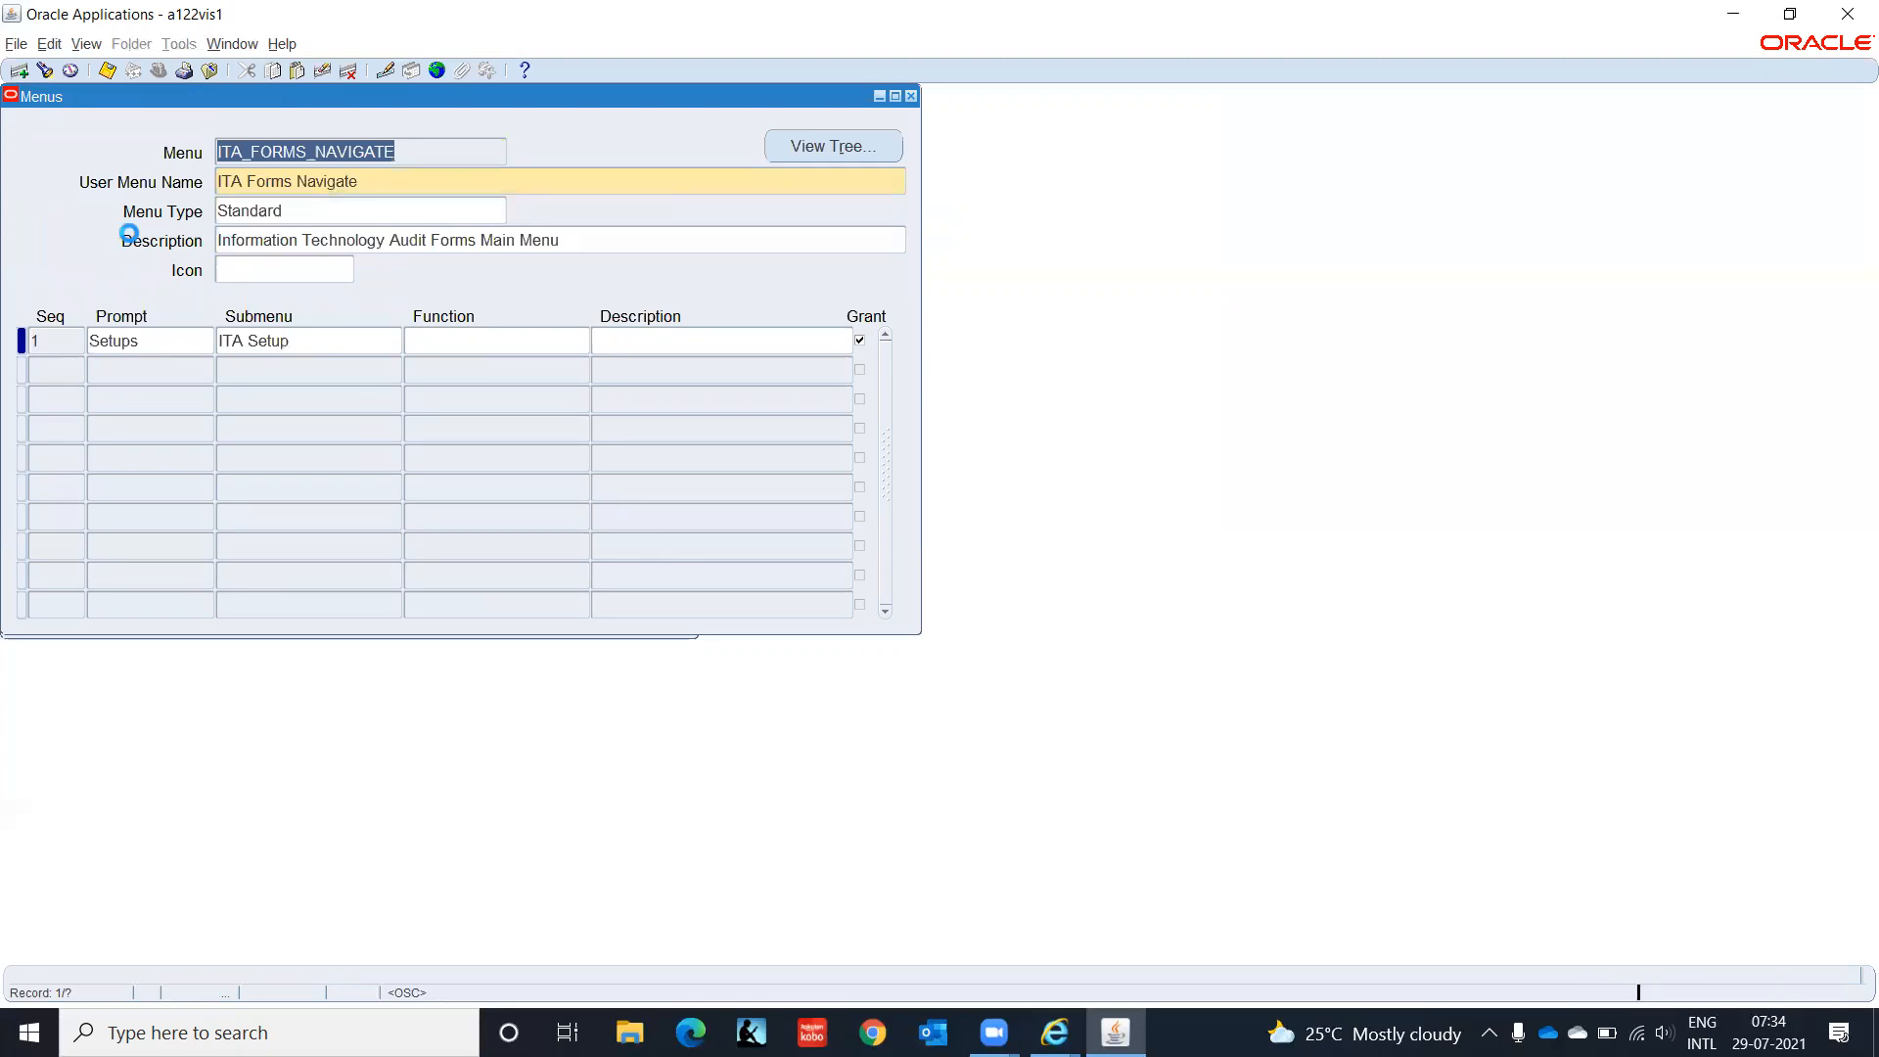
Step: Browse the queried menu records to reach the IT_AP_SUPPLIER_EMPLOYEE menu
{"action": "key", "text": "Down"}
{"action": "key", "text": "Down"}
{"action": "key", "text": "Down"}
{"action": "key", "text": "Down"}
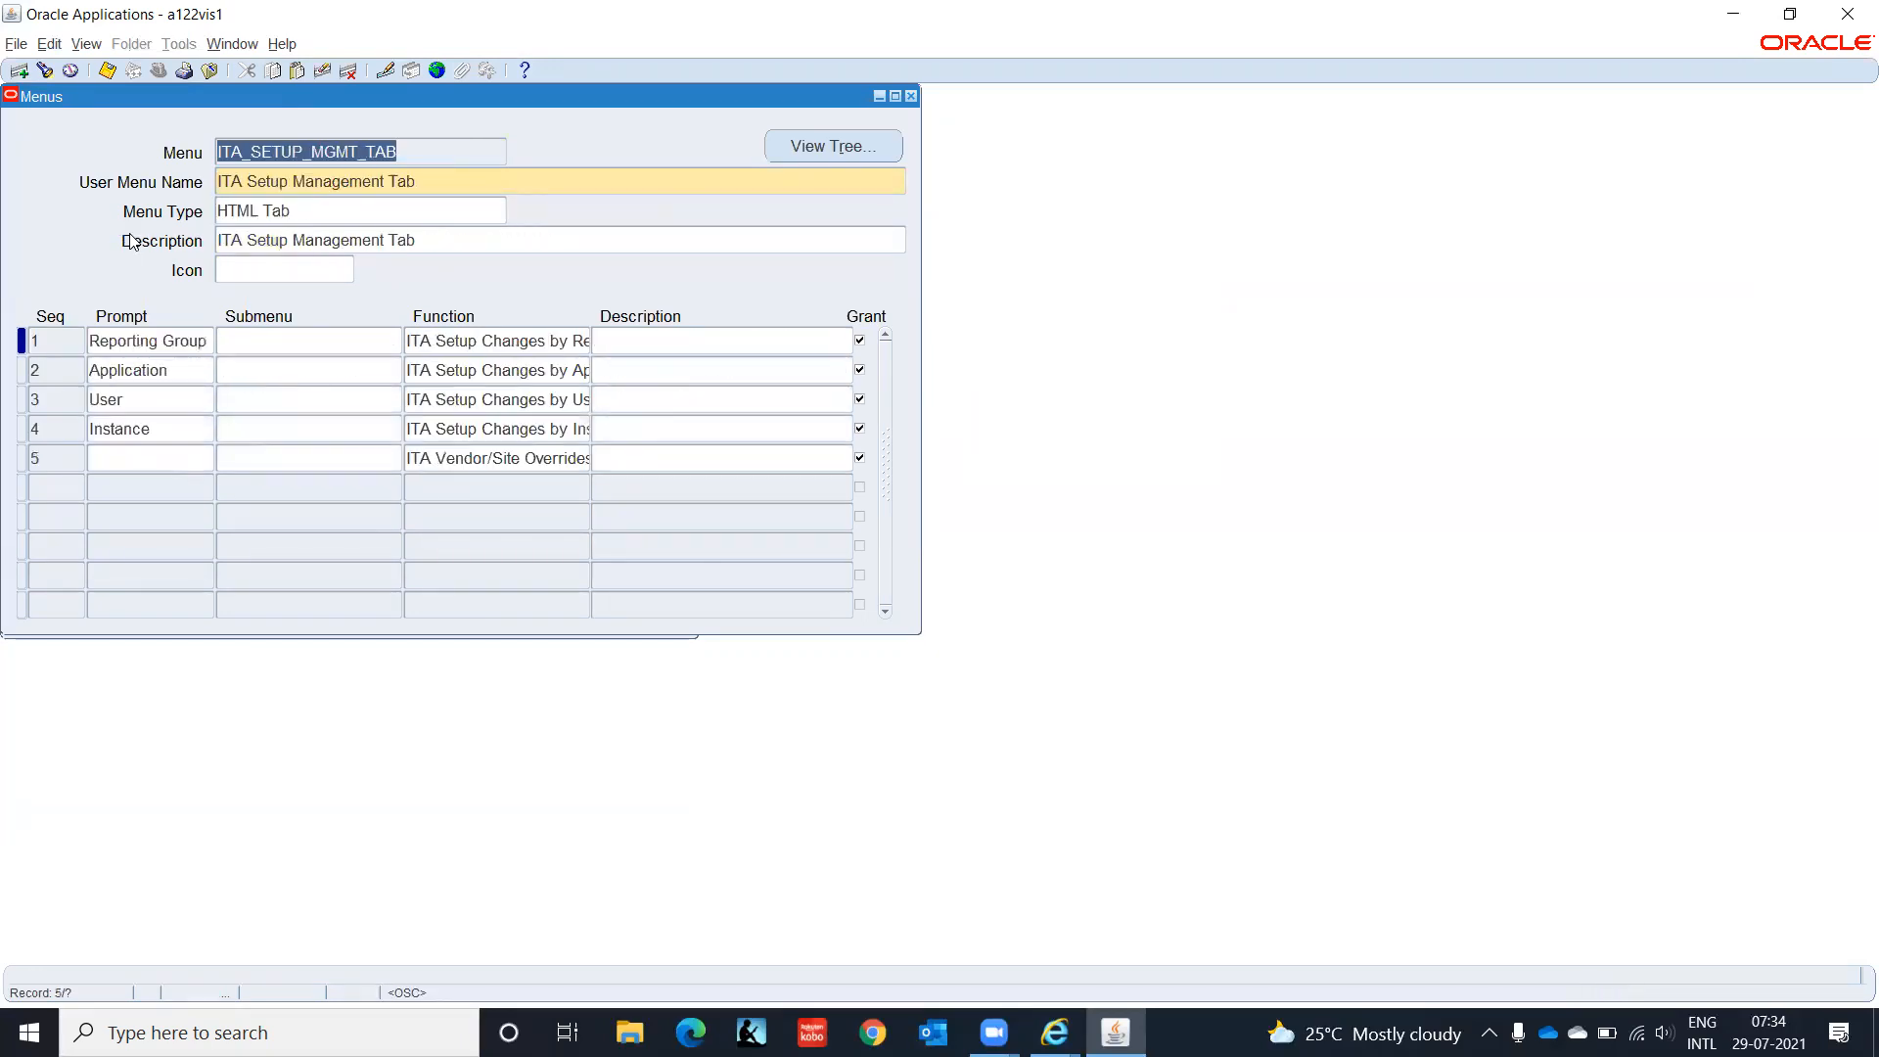
{"action": "key", "text": "Down"}
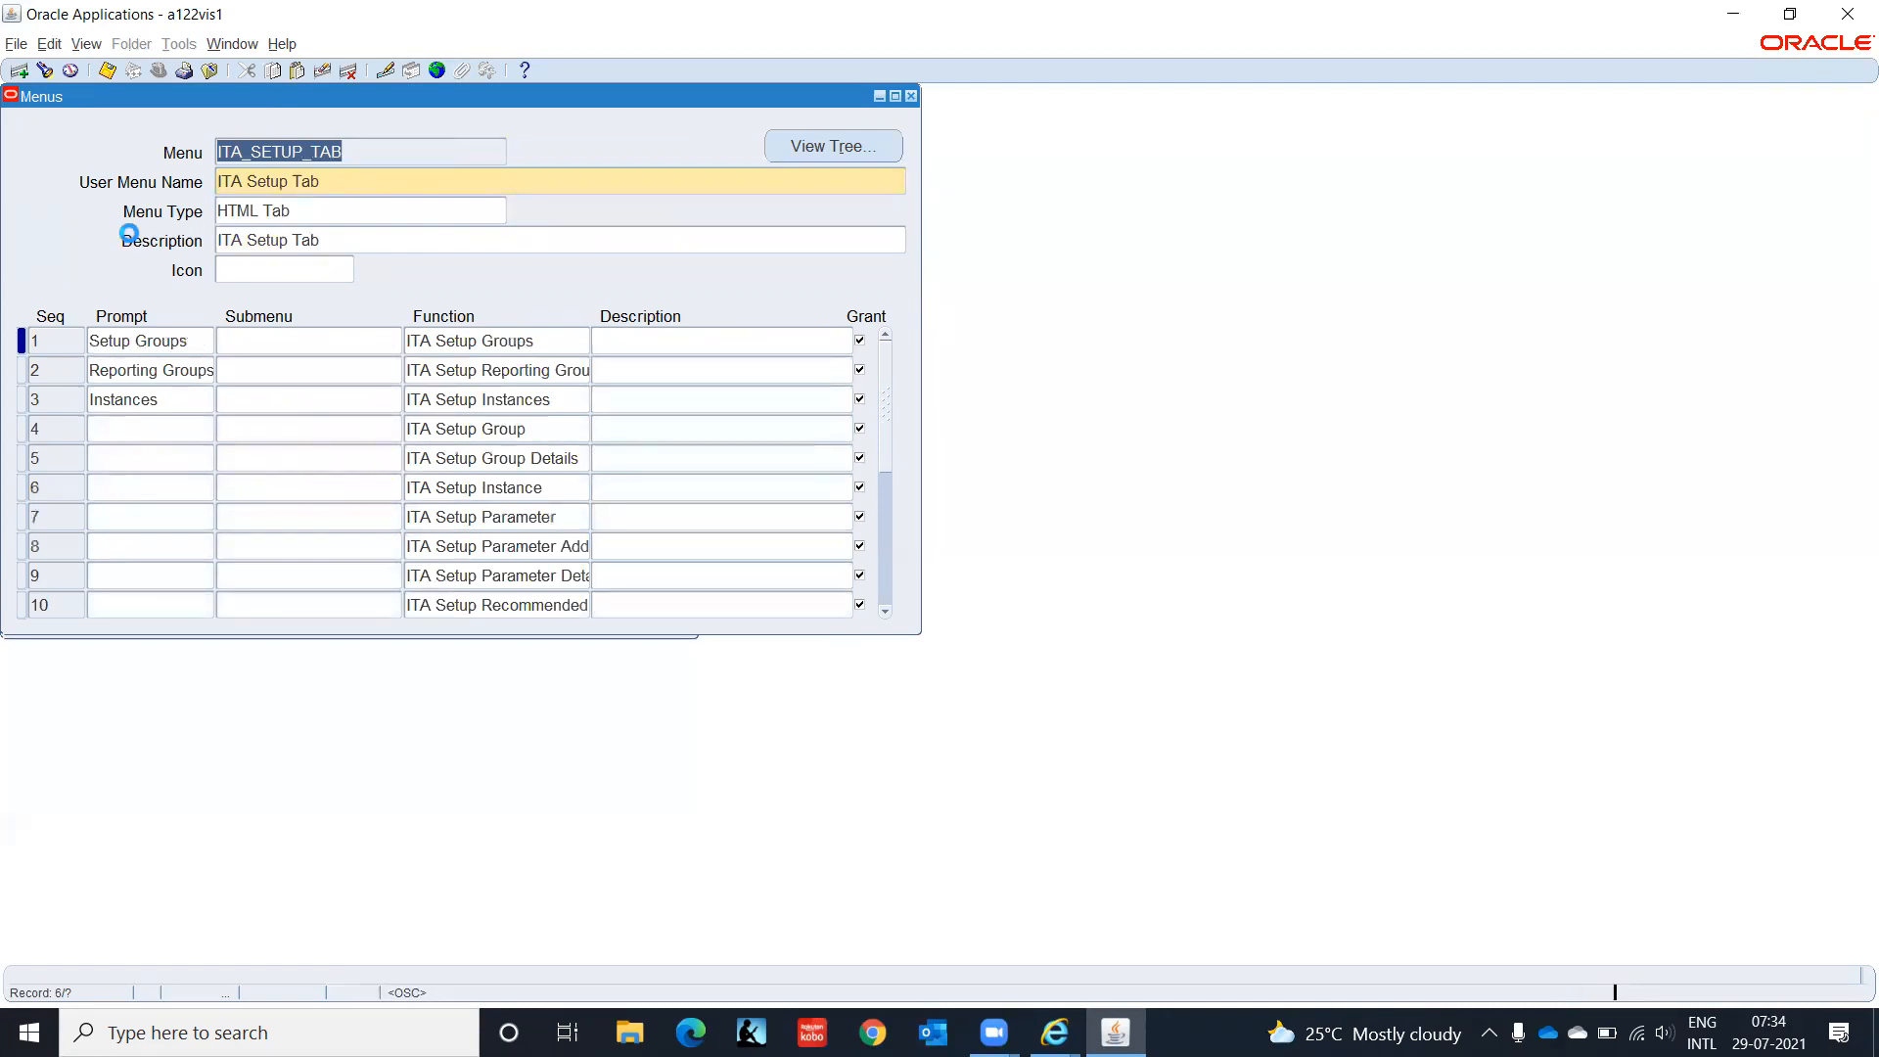
{"action": "key", "text": "Down"}
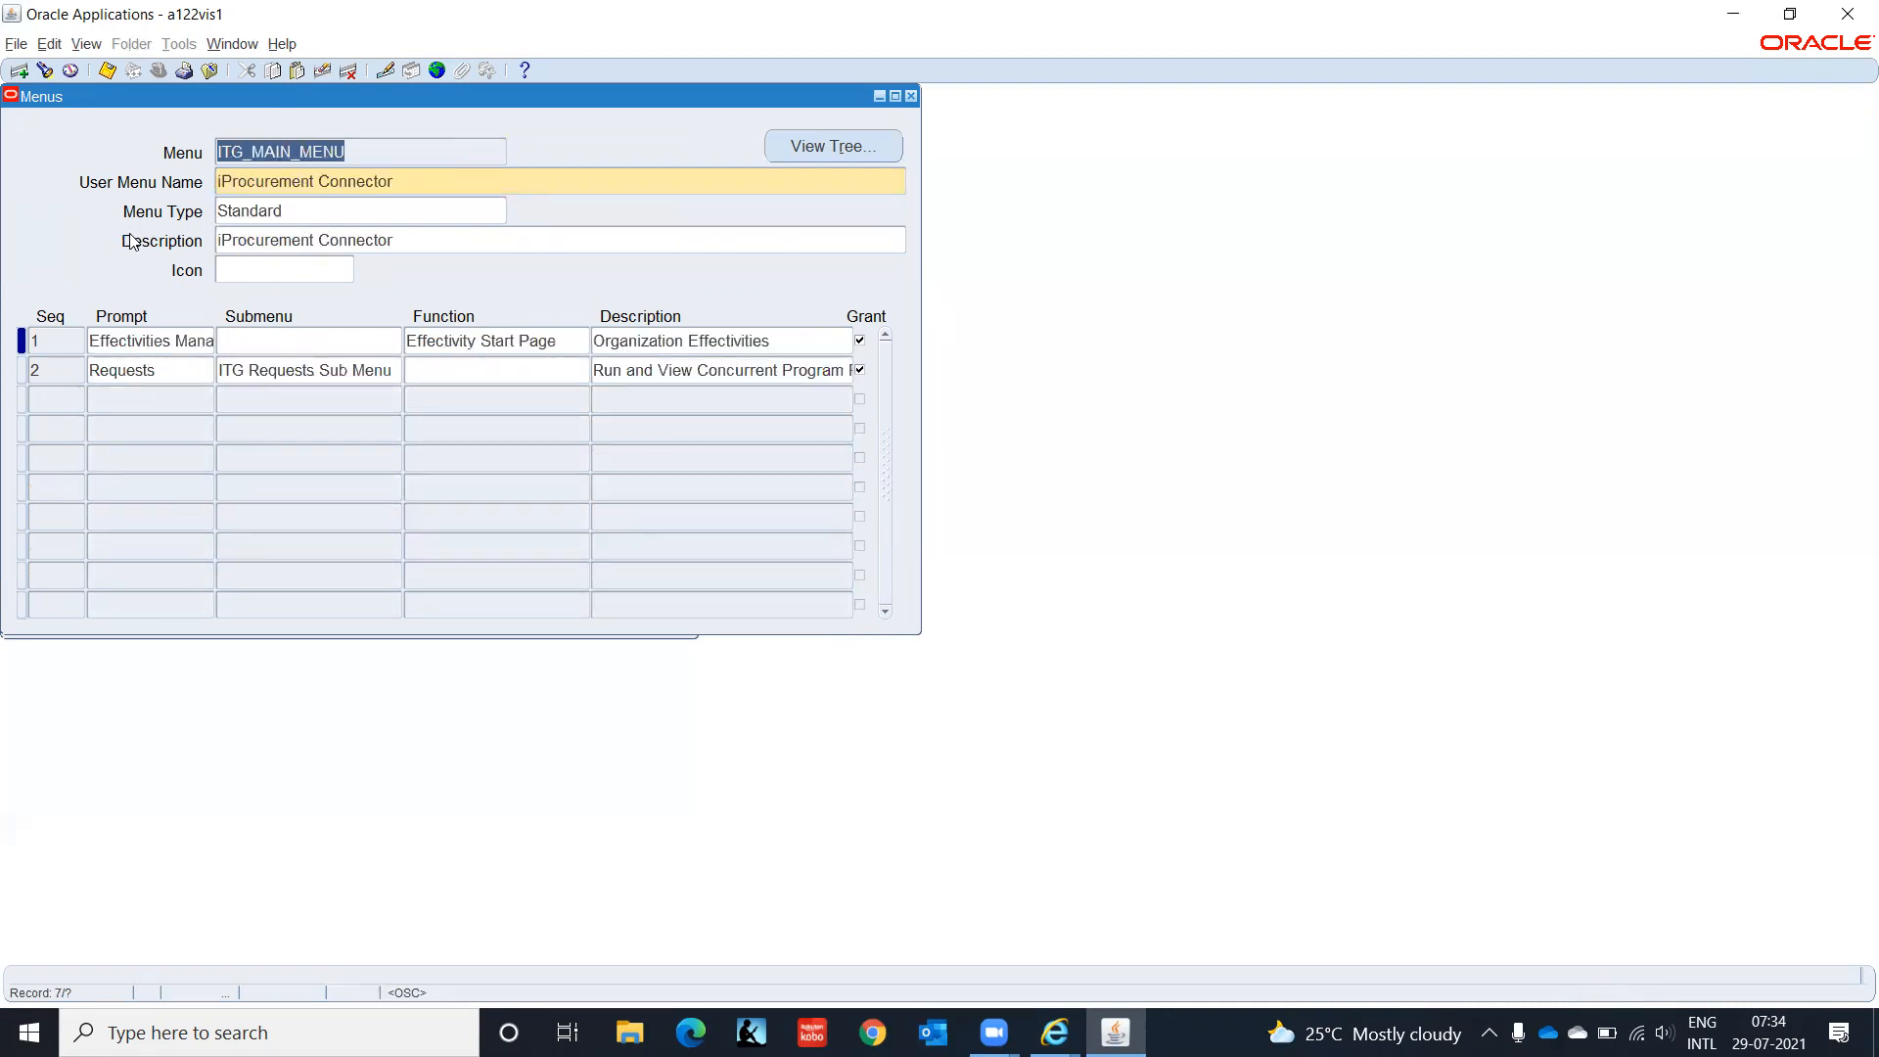
{"action": "key", "text": "Down"}
{"action": "key", "text": "Down"}
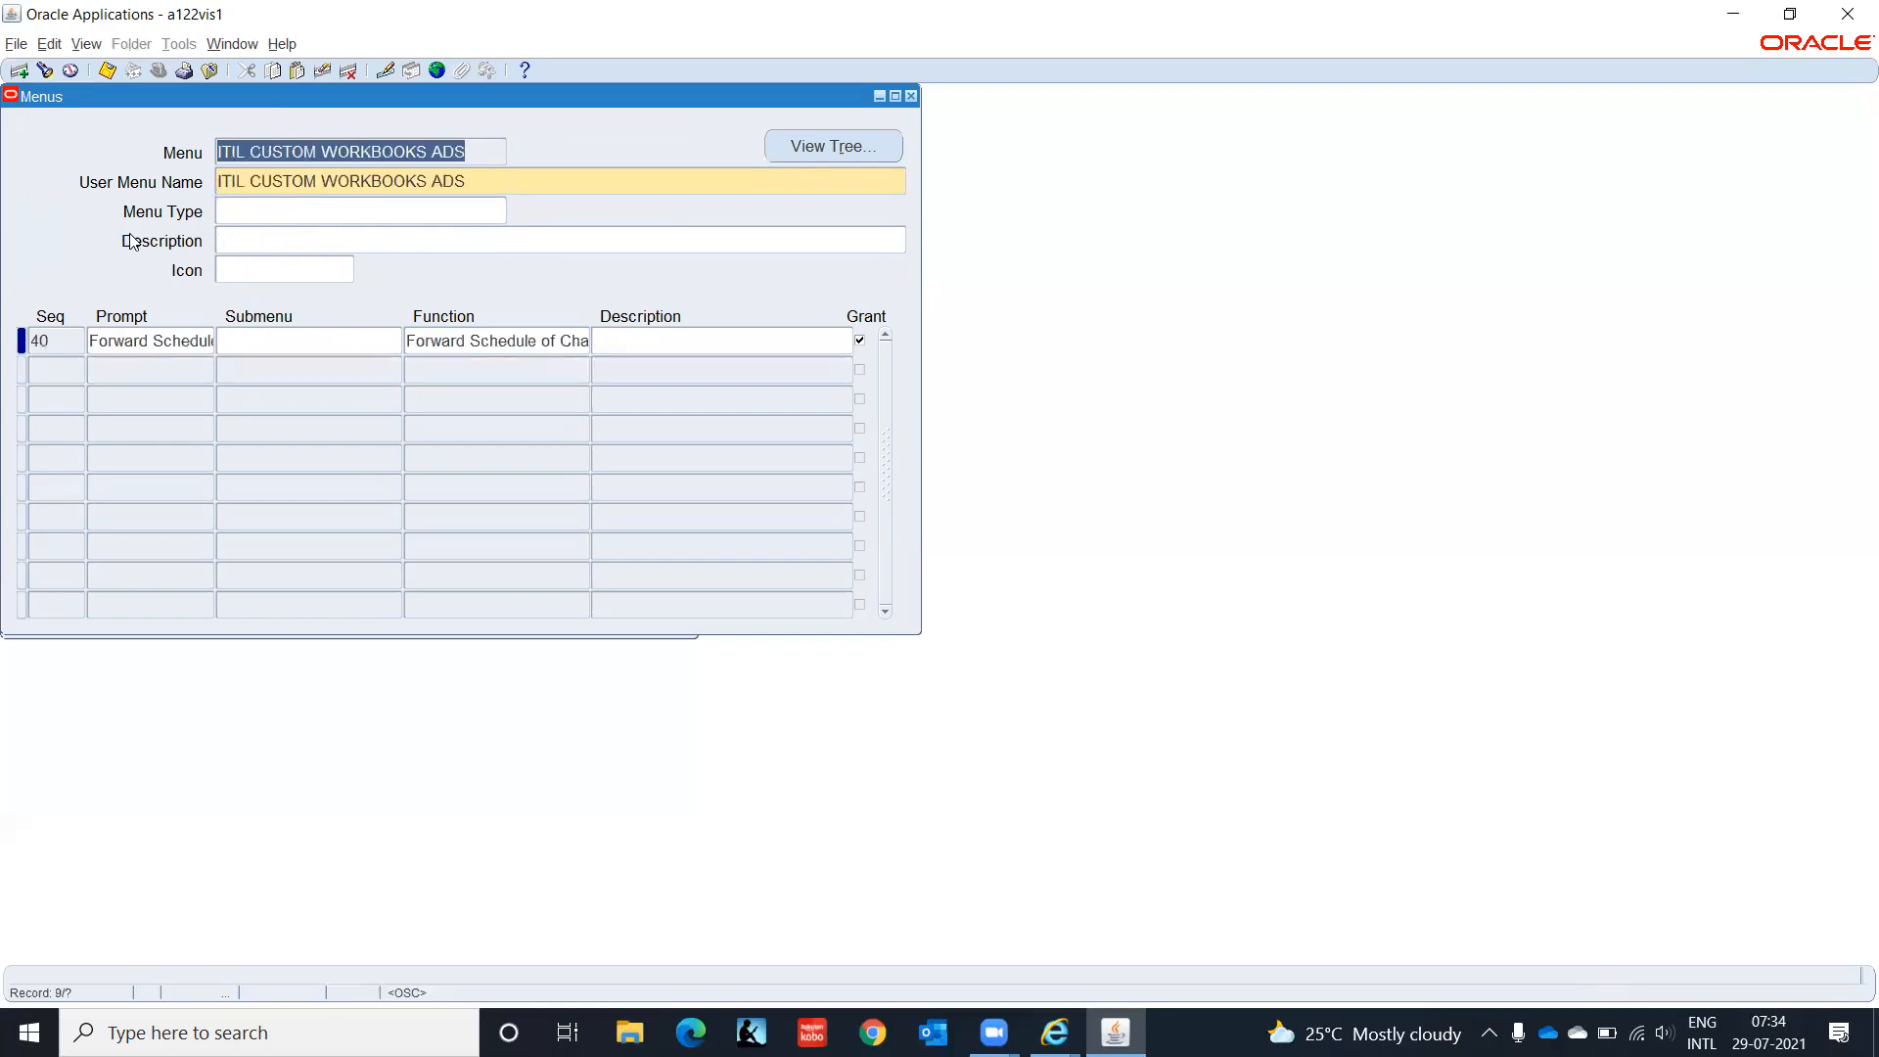
{"action": "key", "text": "Down"}
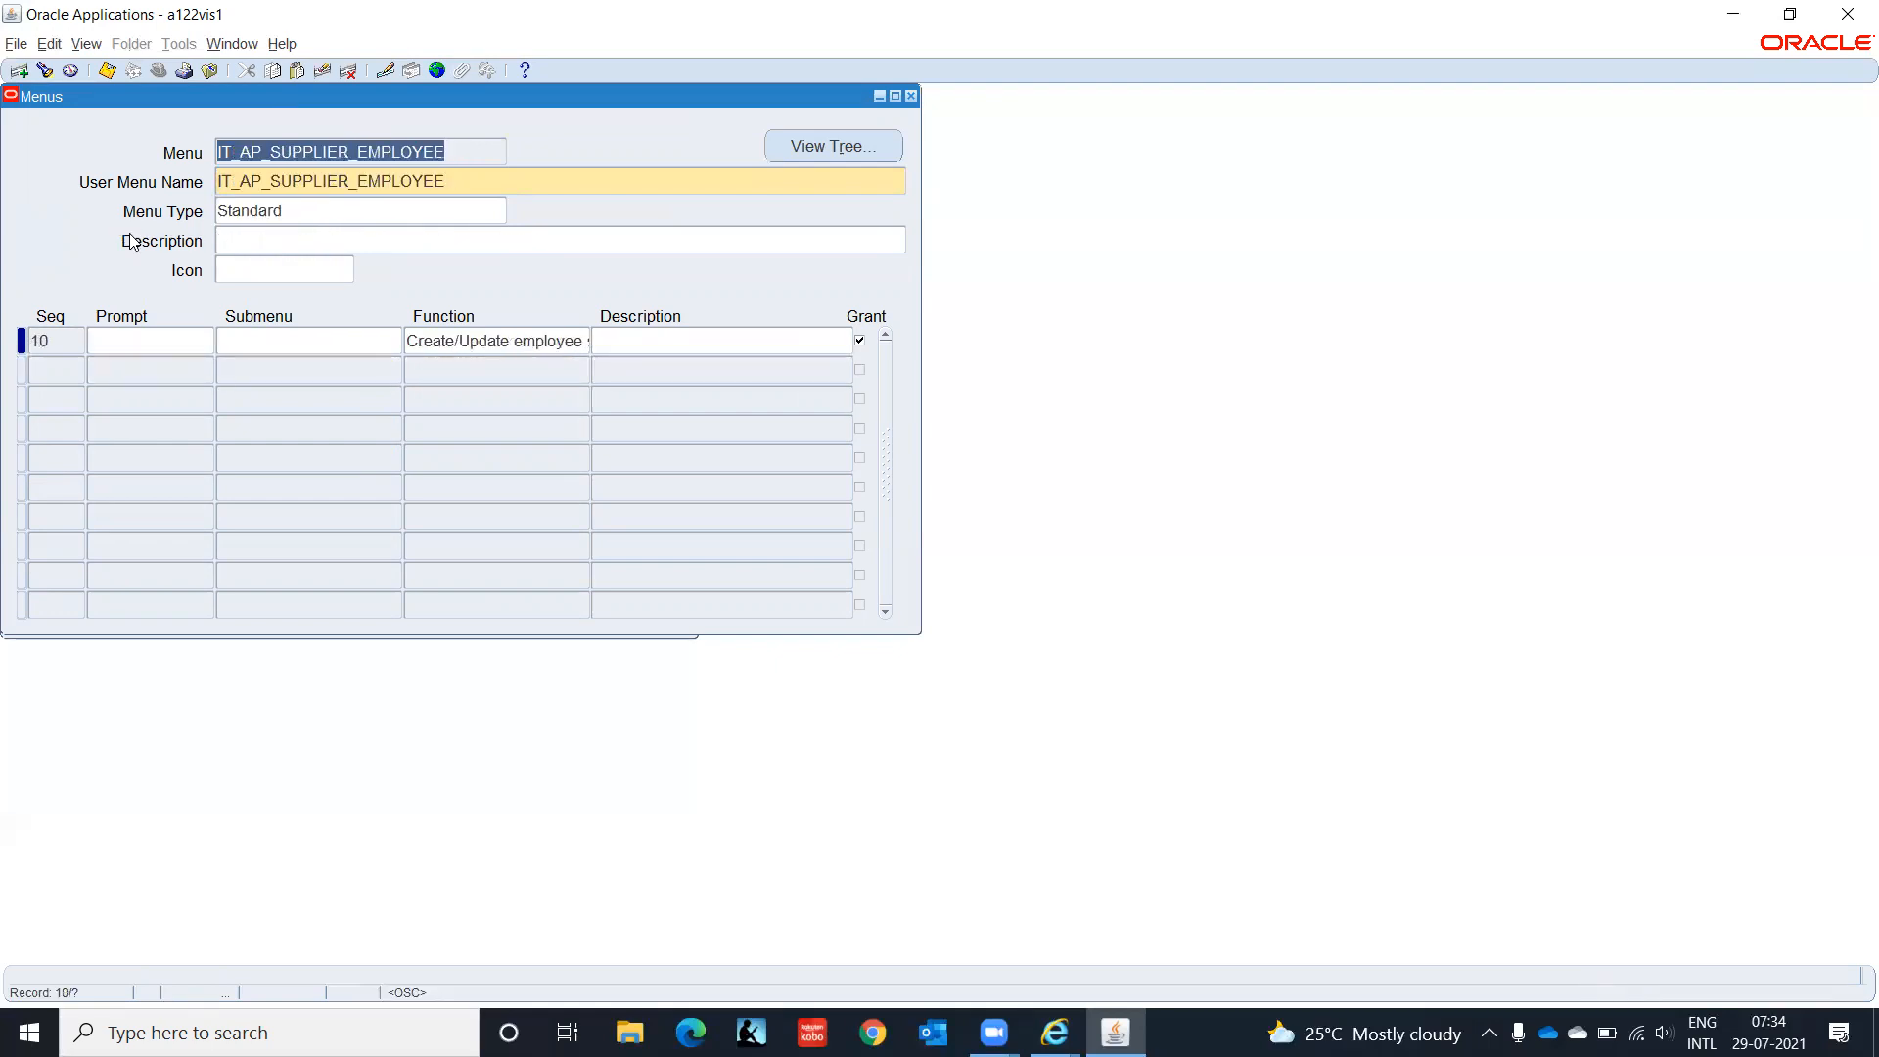
Step: Set the prompt of the menu's sequence 10 line to Employee Supplier, save it and acknowledge the recompile note
{"action": "left_click", "coordinate": [175, 338]}
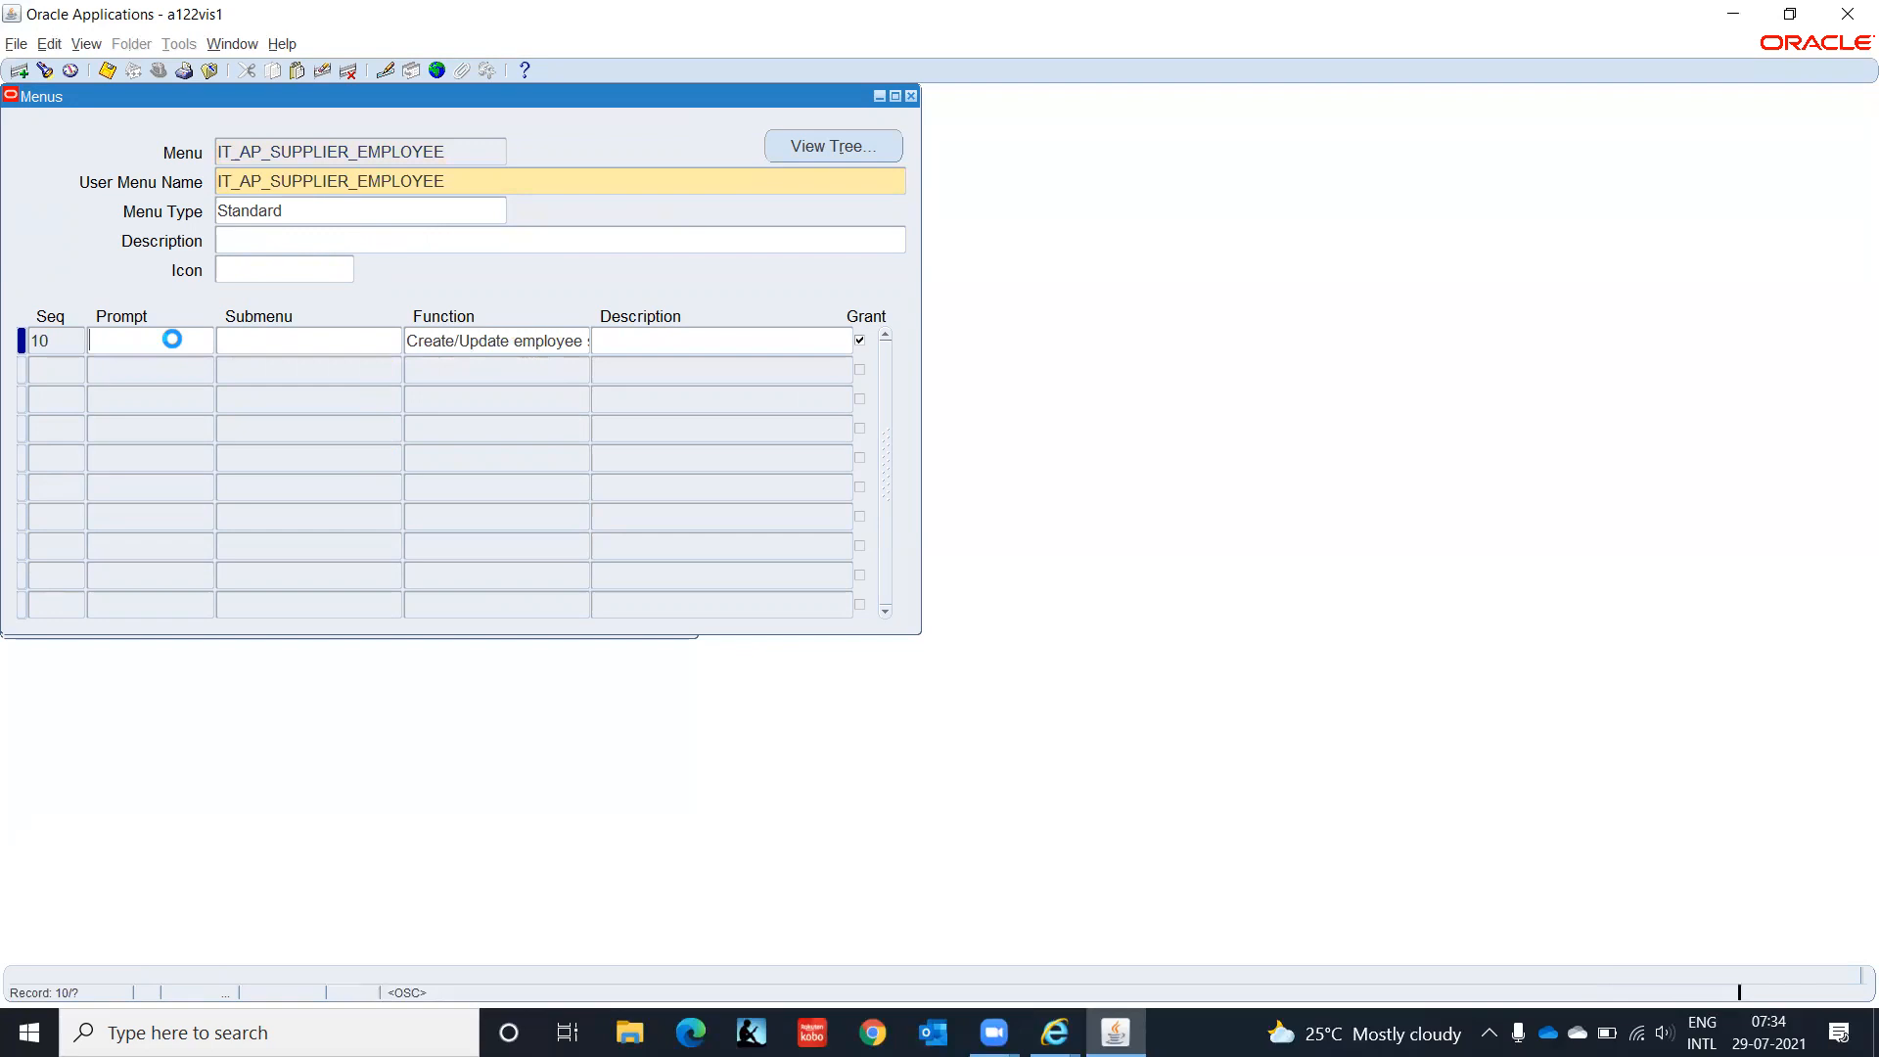
{"action": "type", "text": "Employee S"}
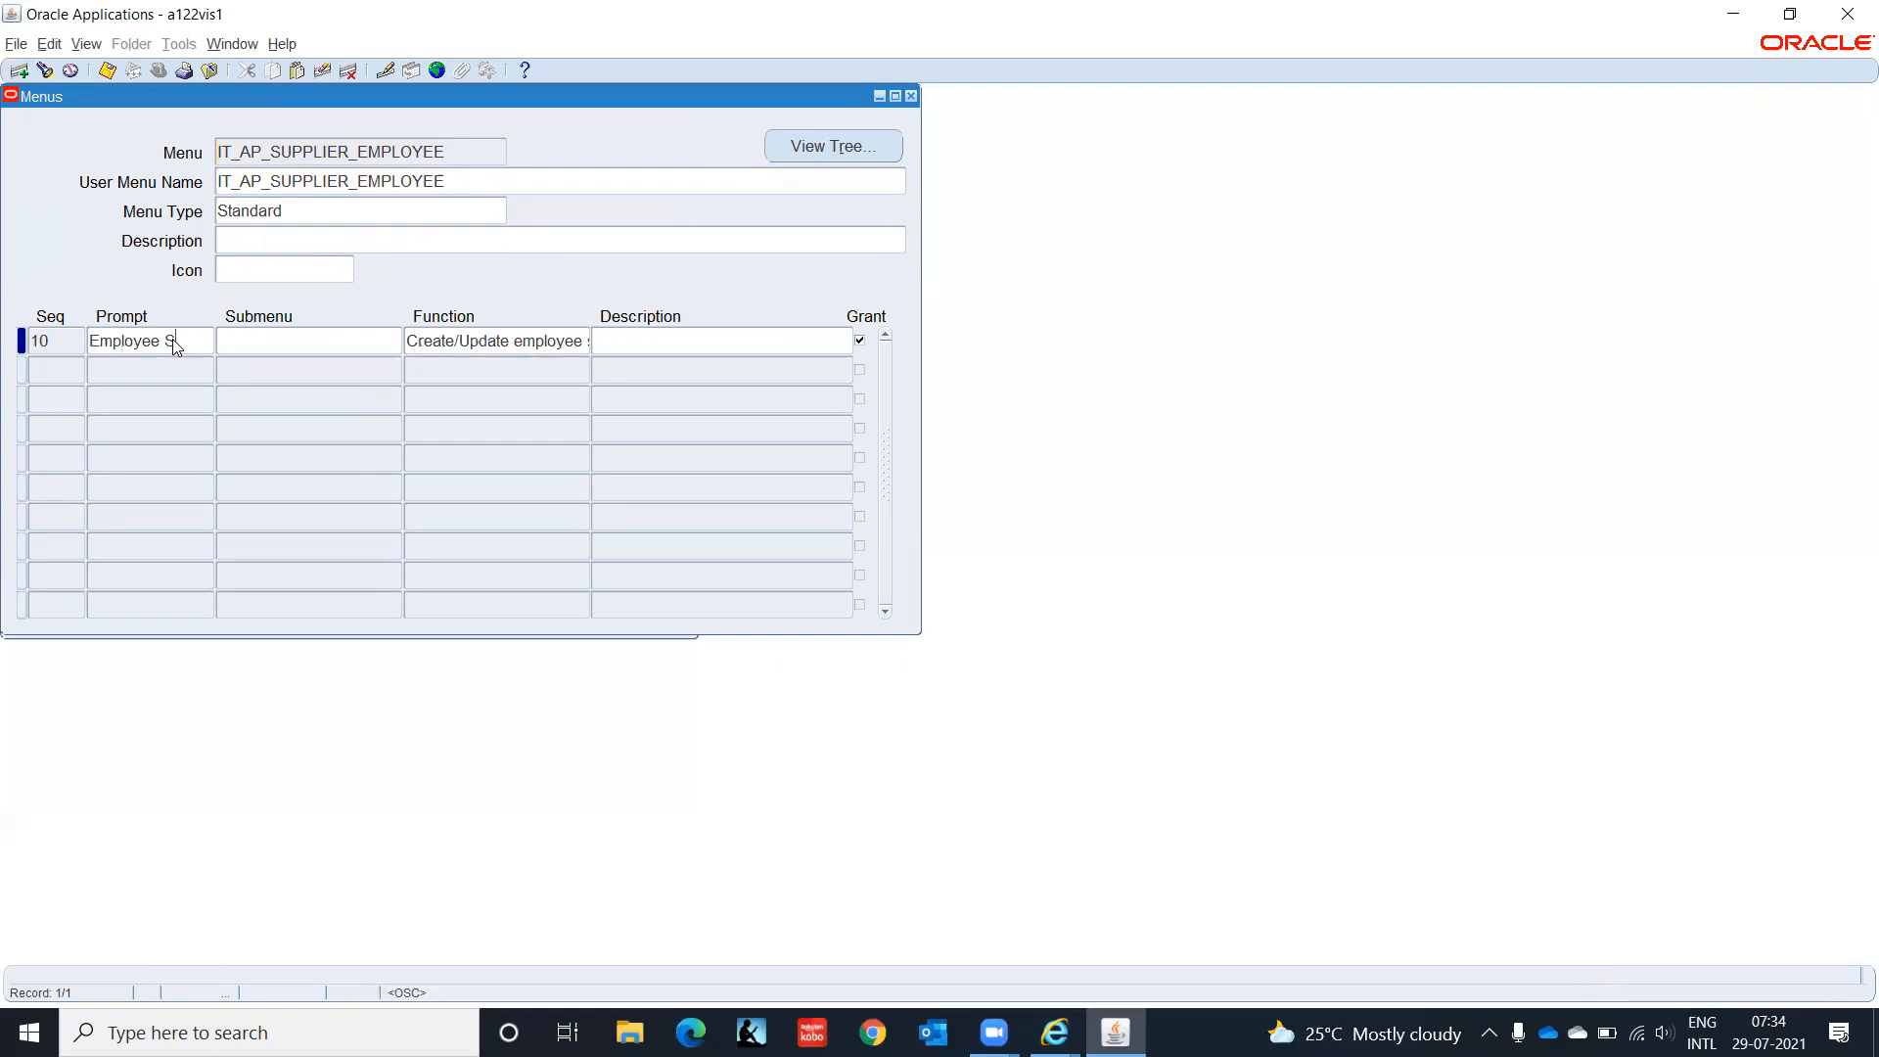
{"action": "type", "text": "upplier"}
{"action": "key", "text": "ctrl+s"}
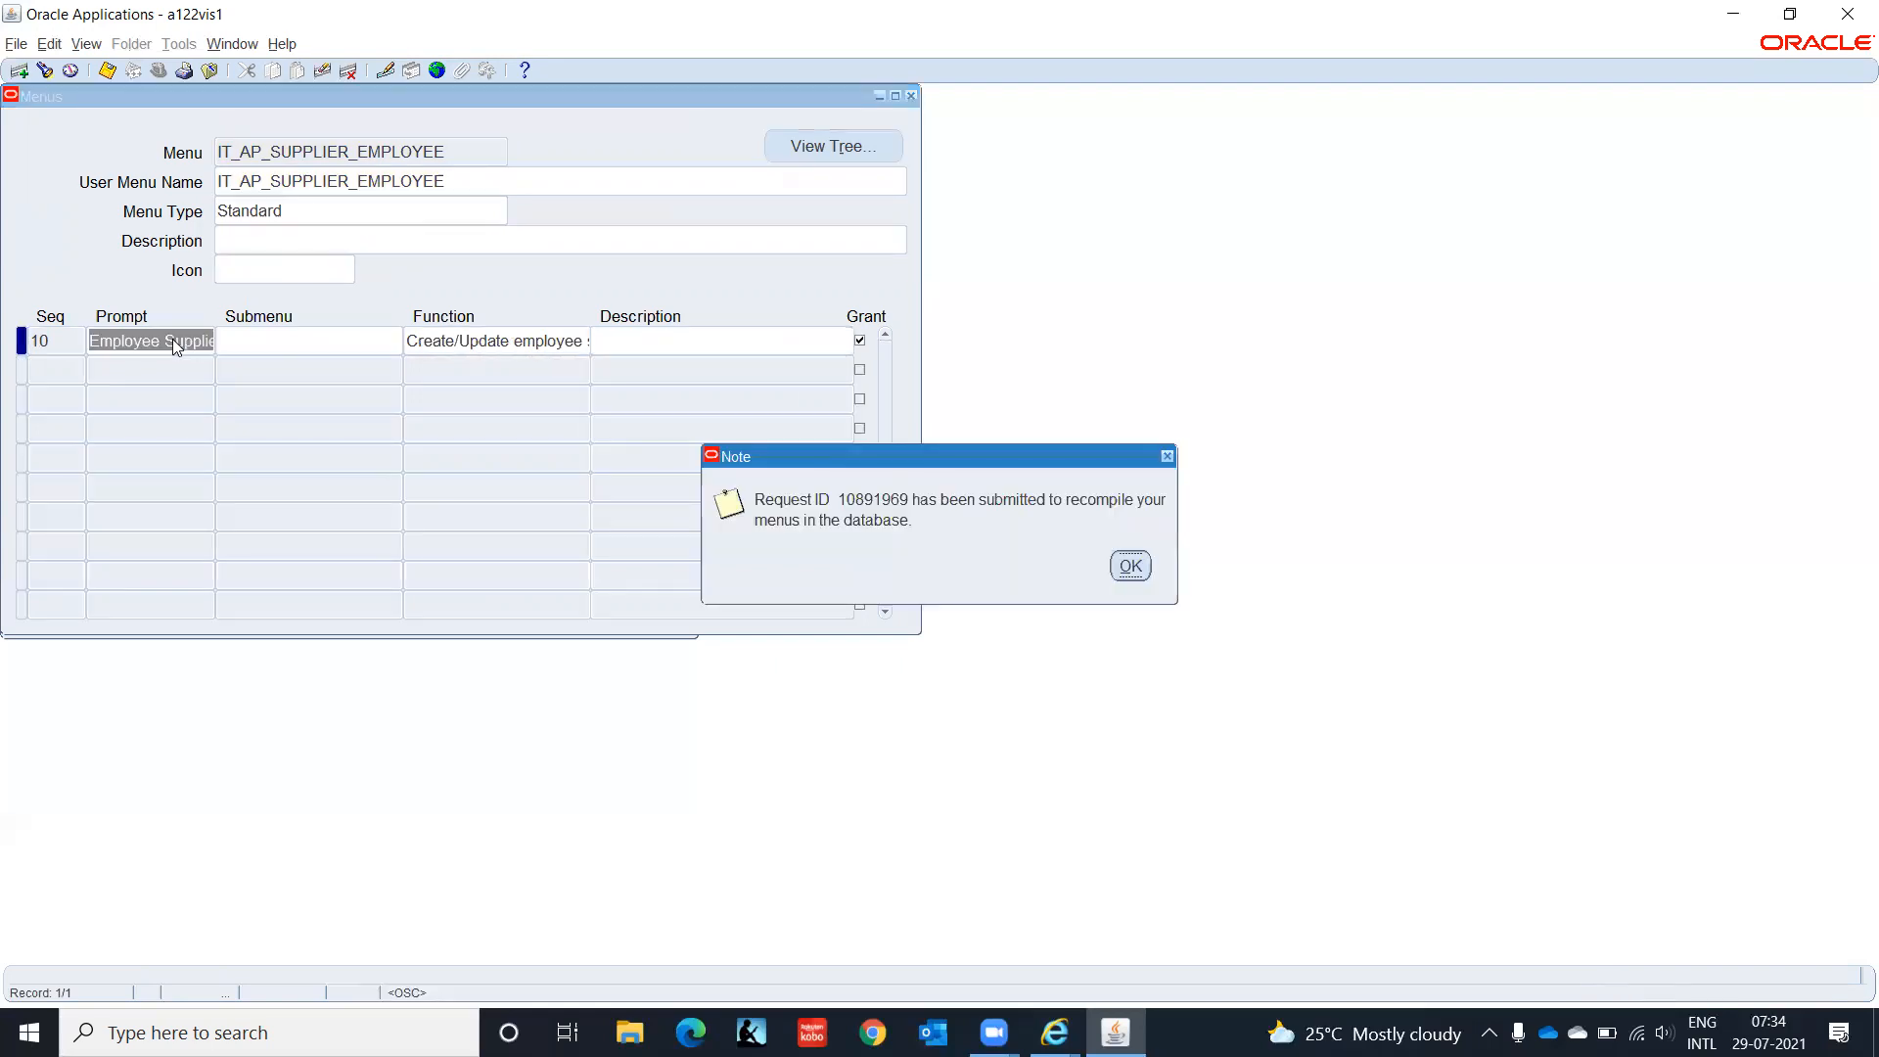
{"action": "left_click", "coordinate": [1131, 567]}
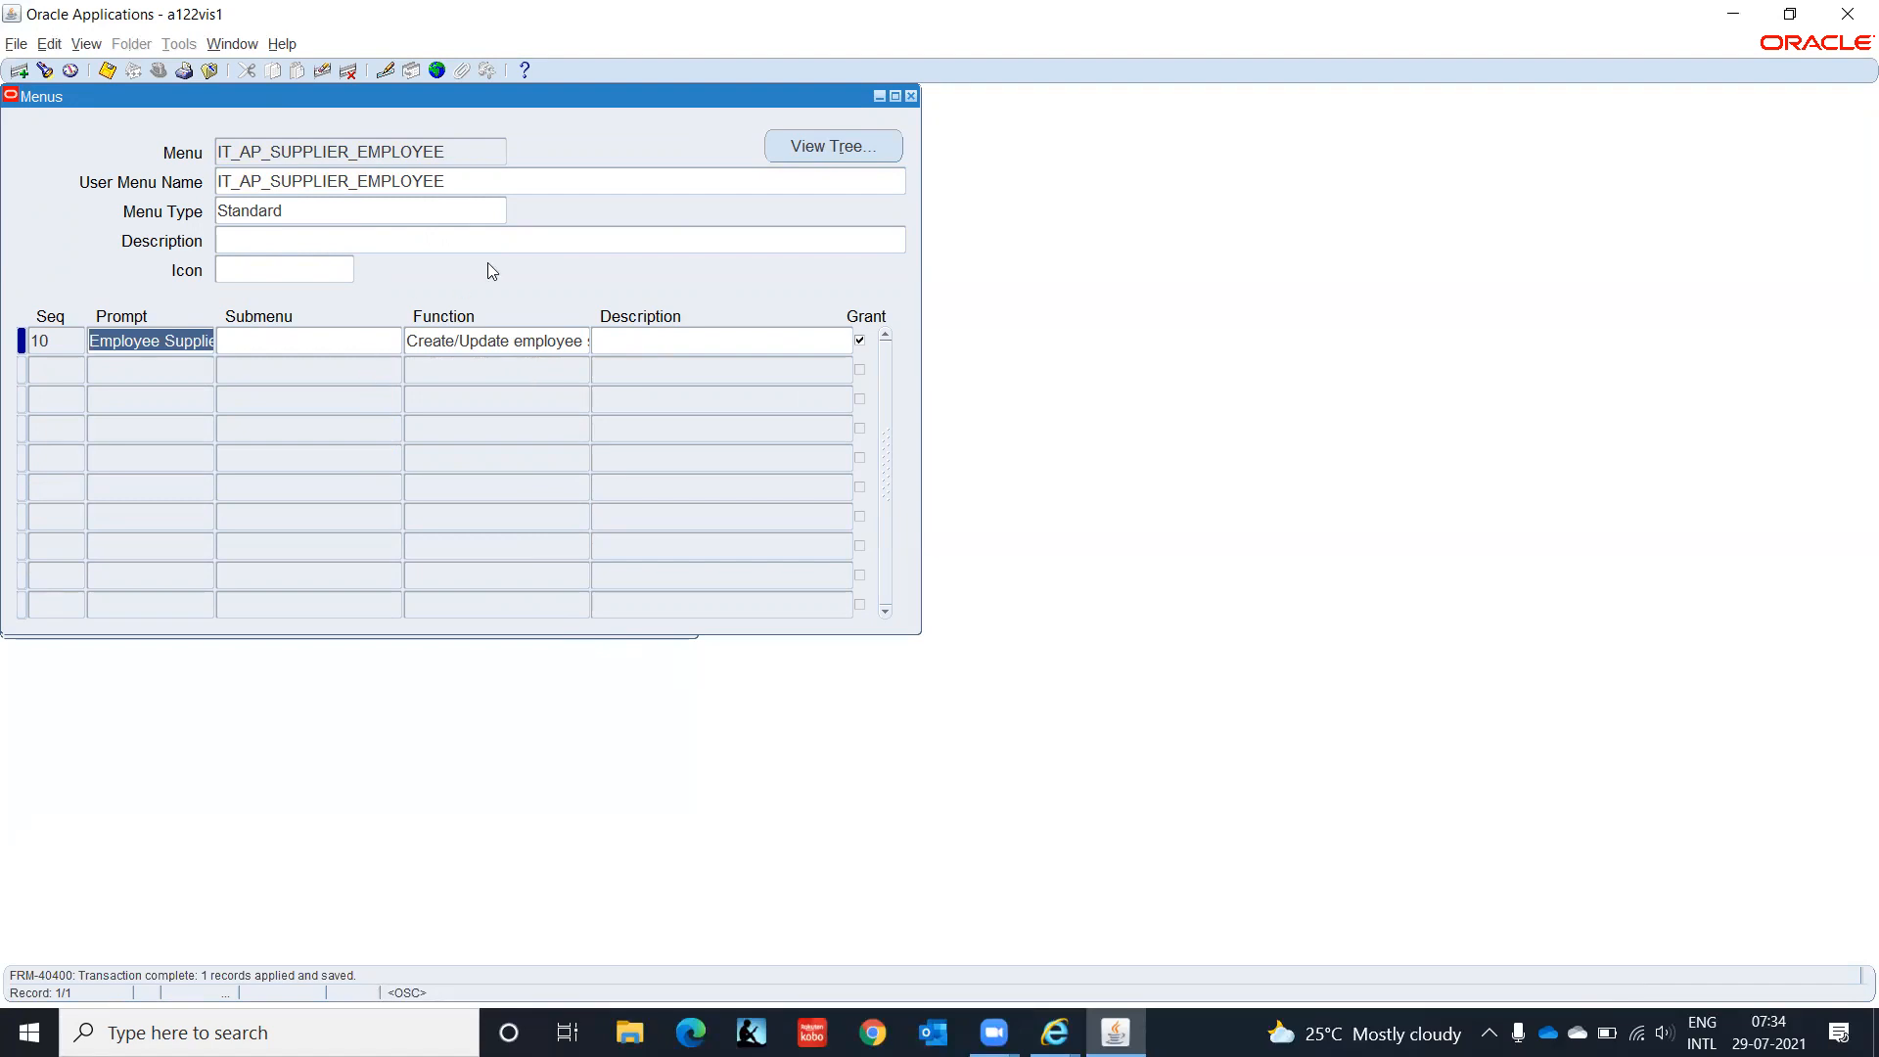
Step: List the concurrent requests and check the output of the latest Compile Security Menu request
{"action": "left_click", "coordinate": [86, 44]}
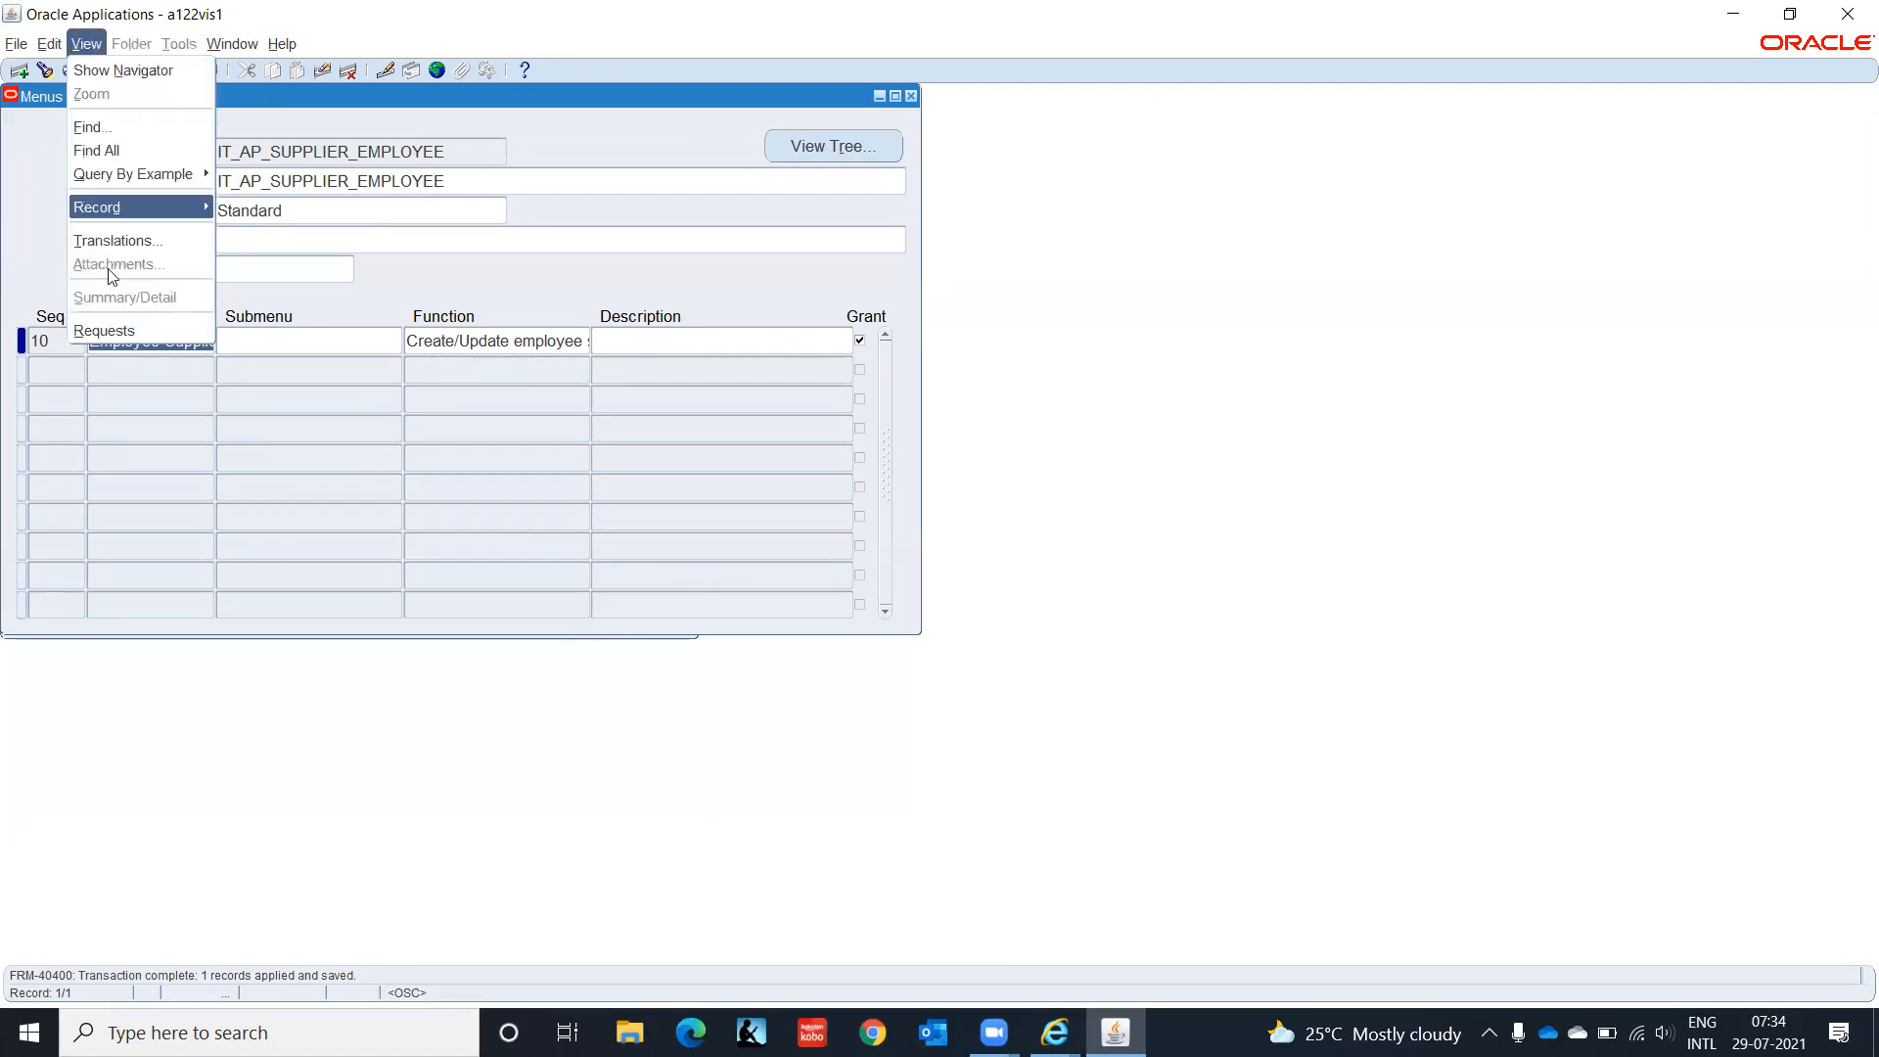
{"action": "left_click", "coordinate": [103, 331]}
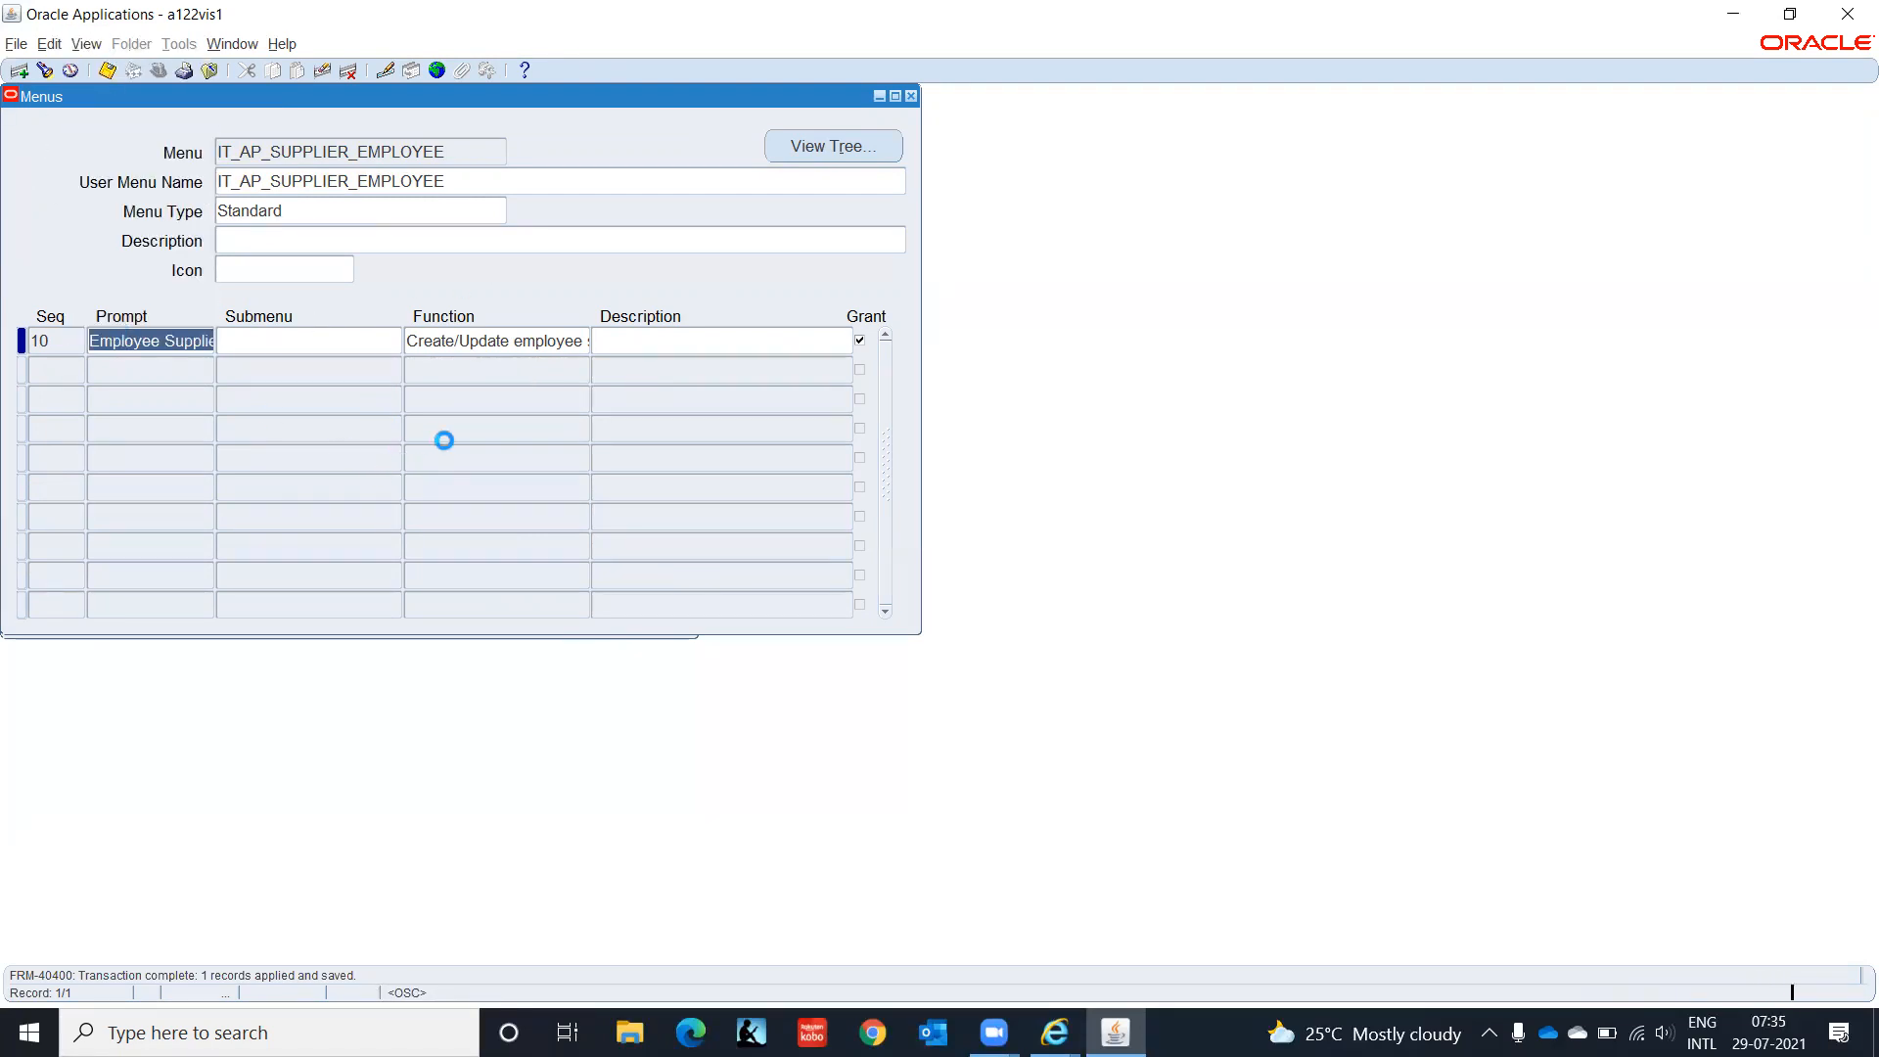
{"action": "left_click", "coordinate": [722, 667]}
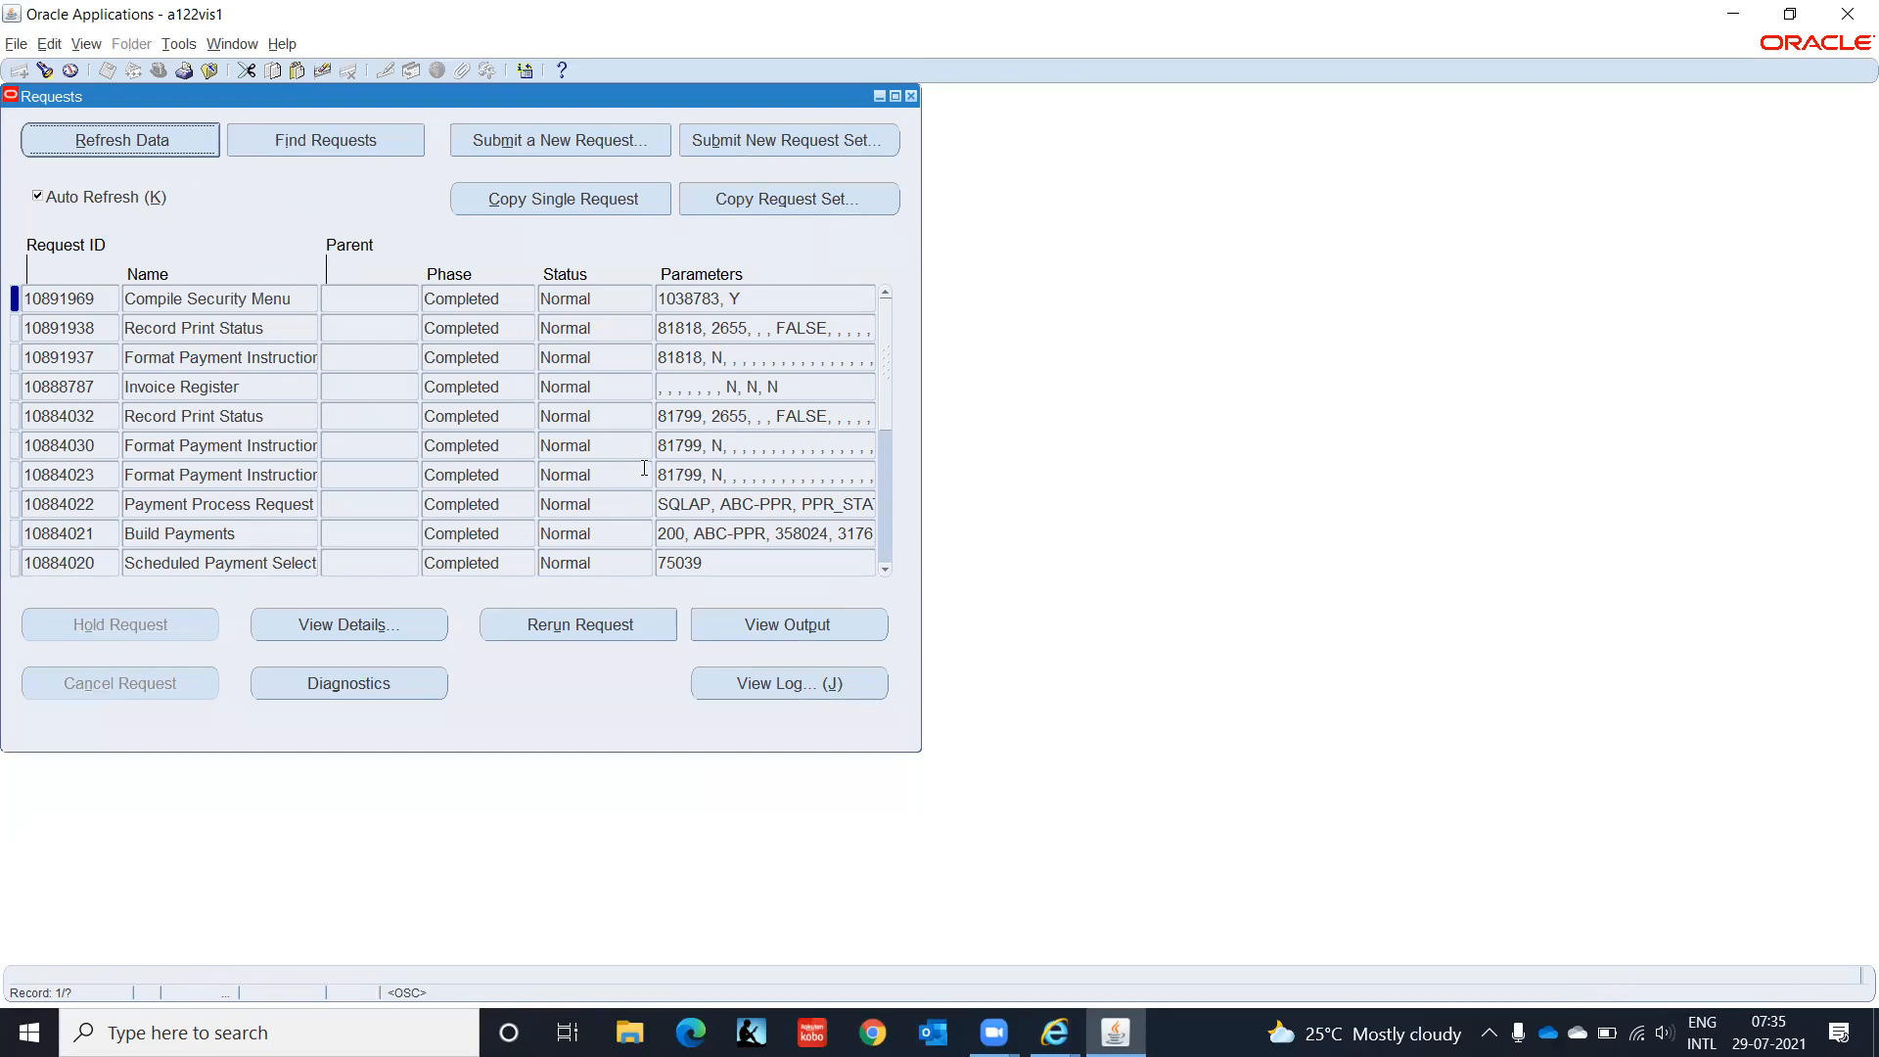
{"action": "left_click", "coordinate": [765, 628]}
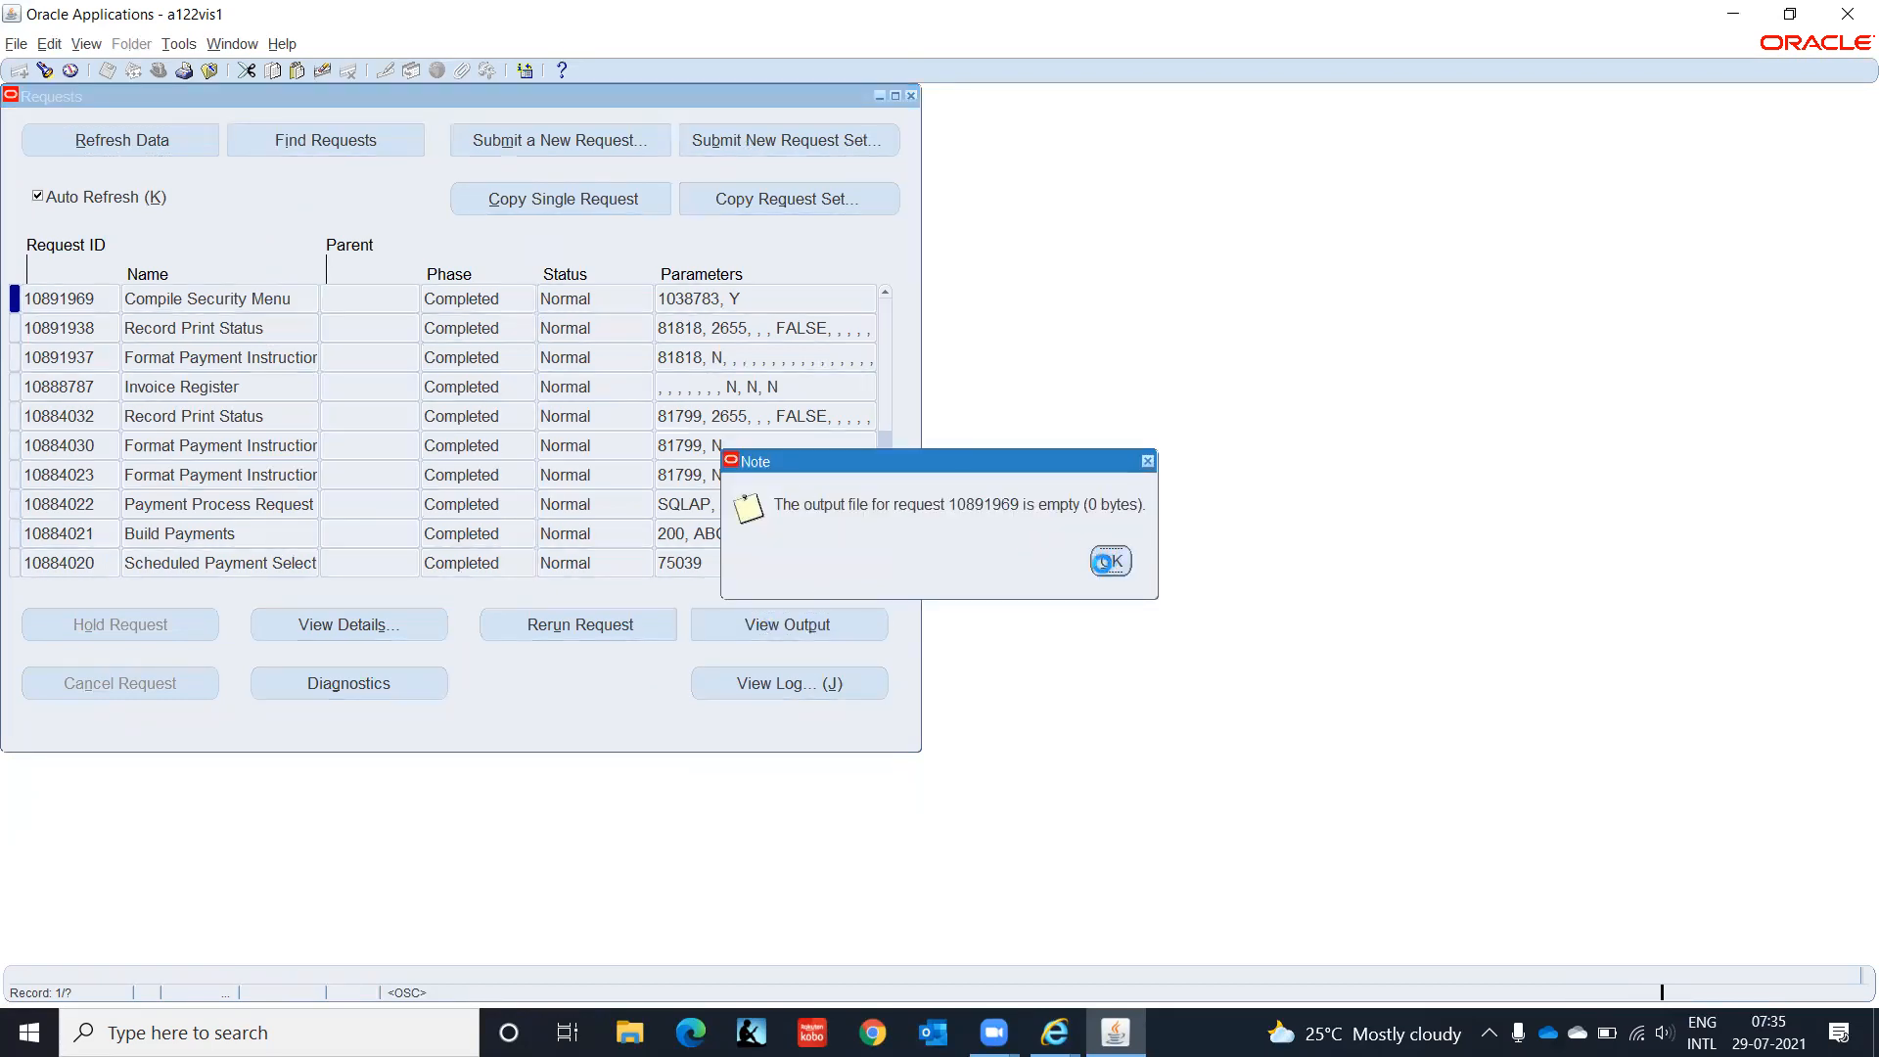
{"action": "left_click", "coordinate": [1106, 560]}
Step: Review the log of the Compile Security Menu request, close it and return to the Requests form
{"action": "left_click", "coordinate": [840, 691]}
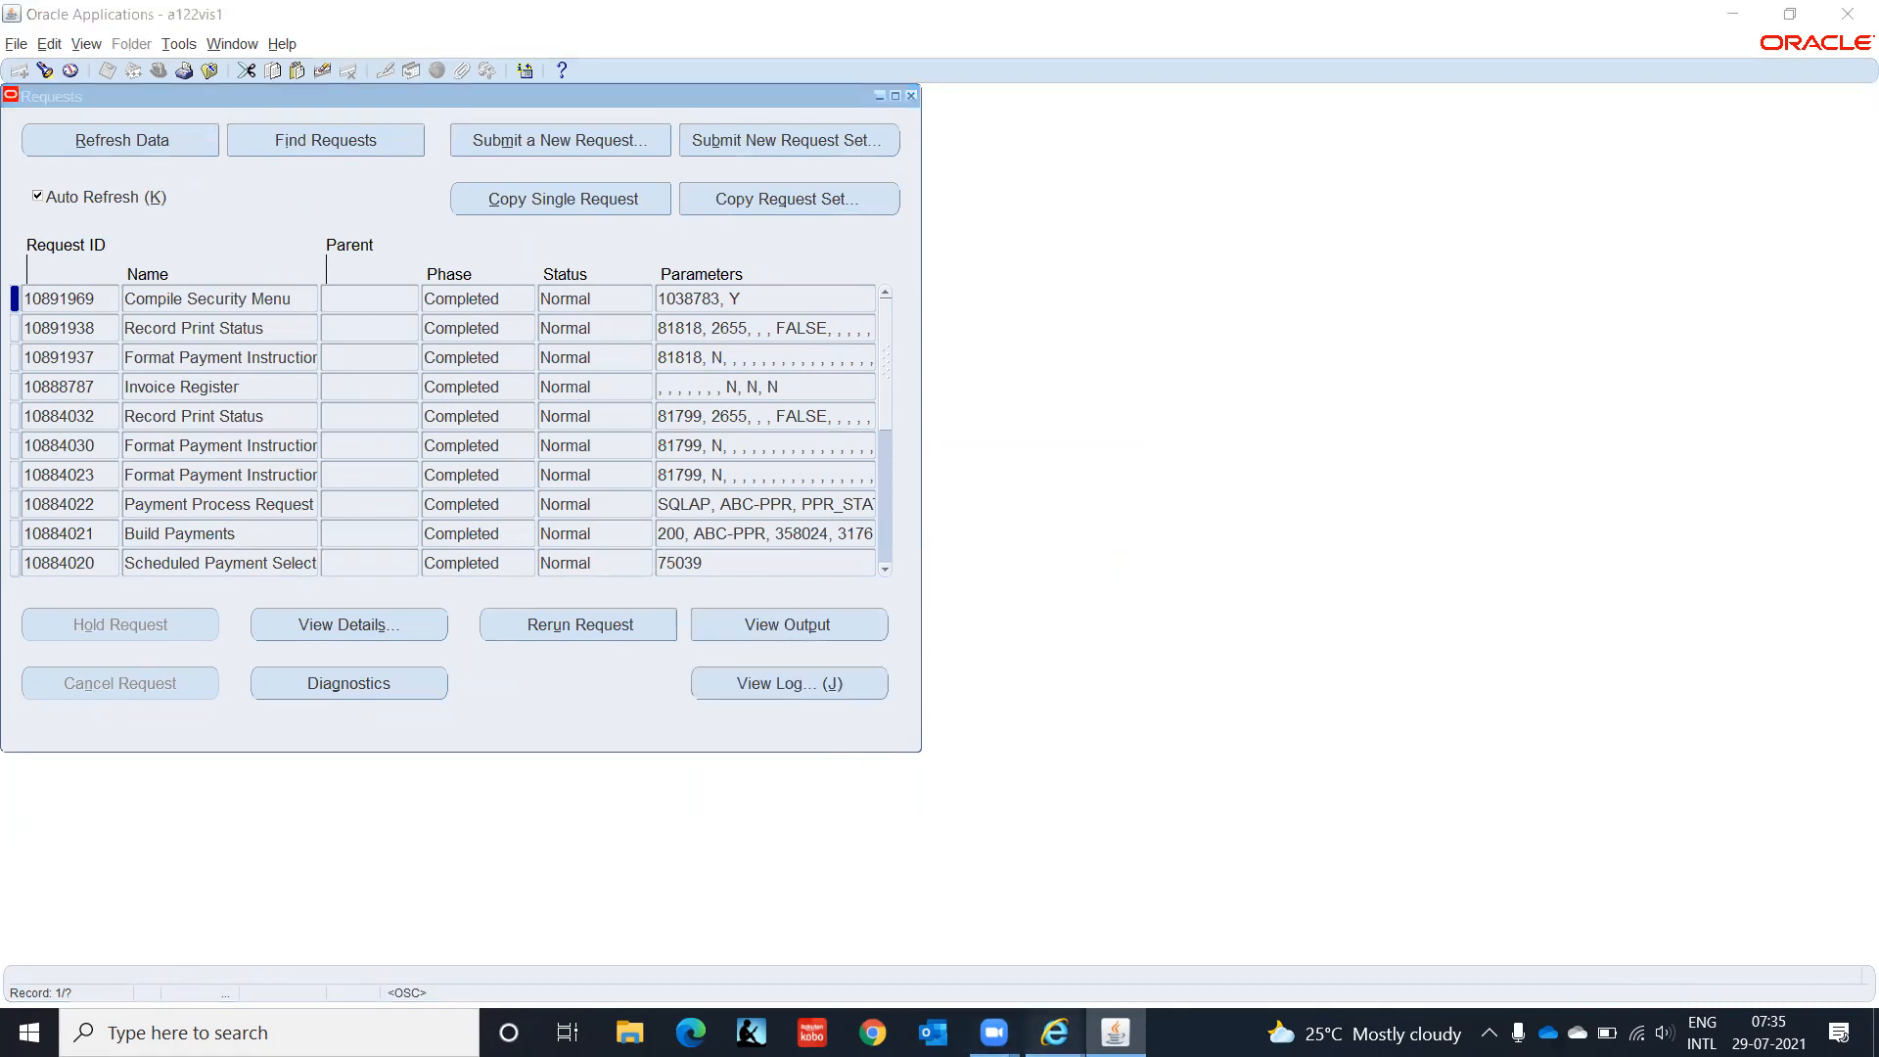
{"action": "mouse_move", "coordinate": [1055, 1032]}
{"action": "left_click", "coordinate": [1271, 941]}
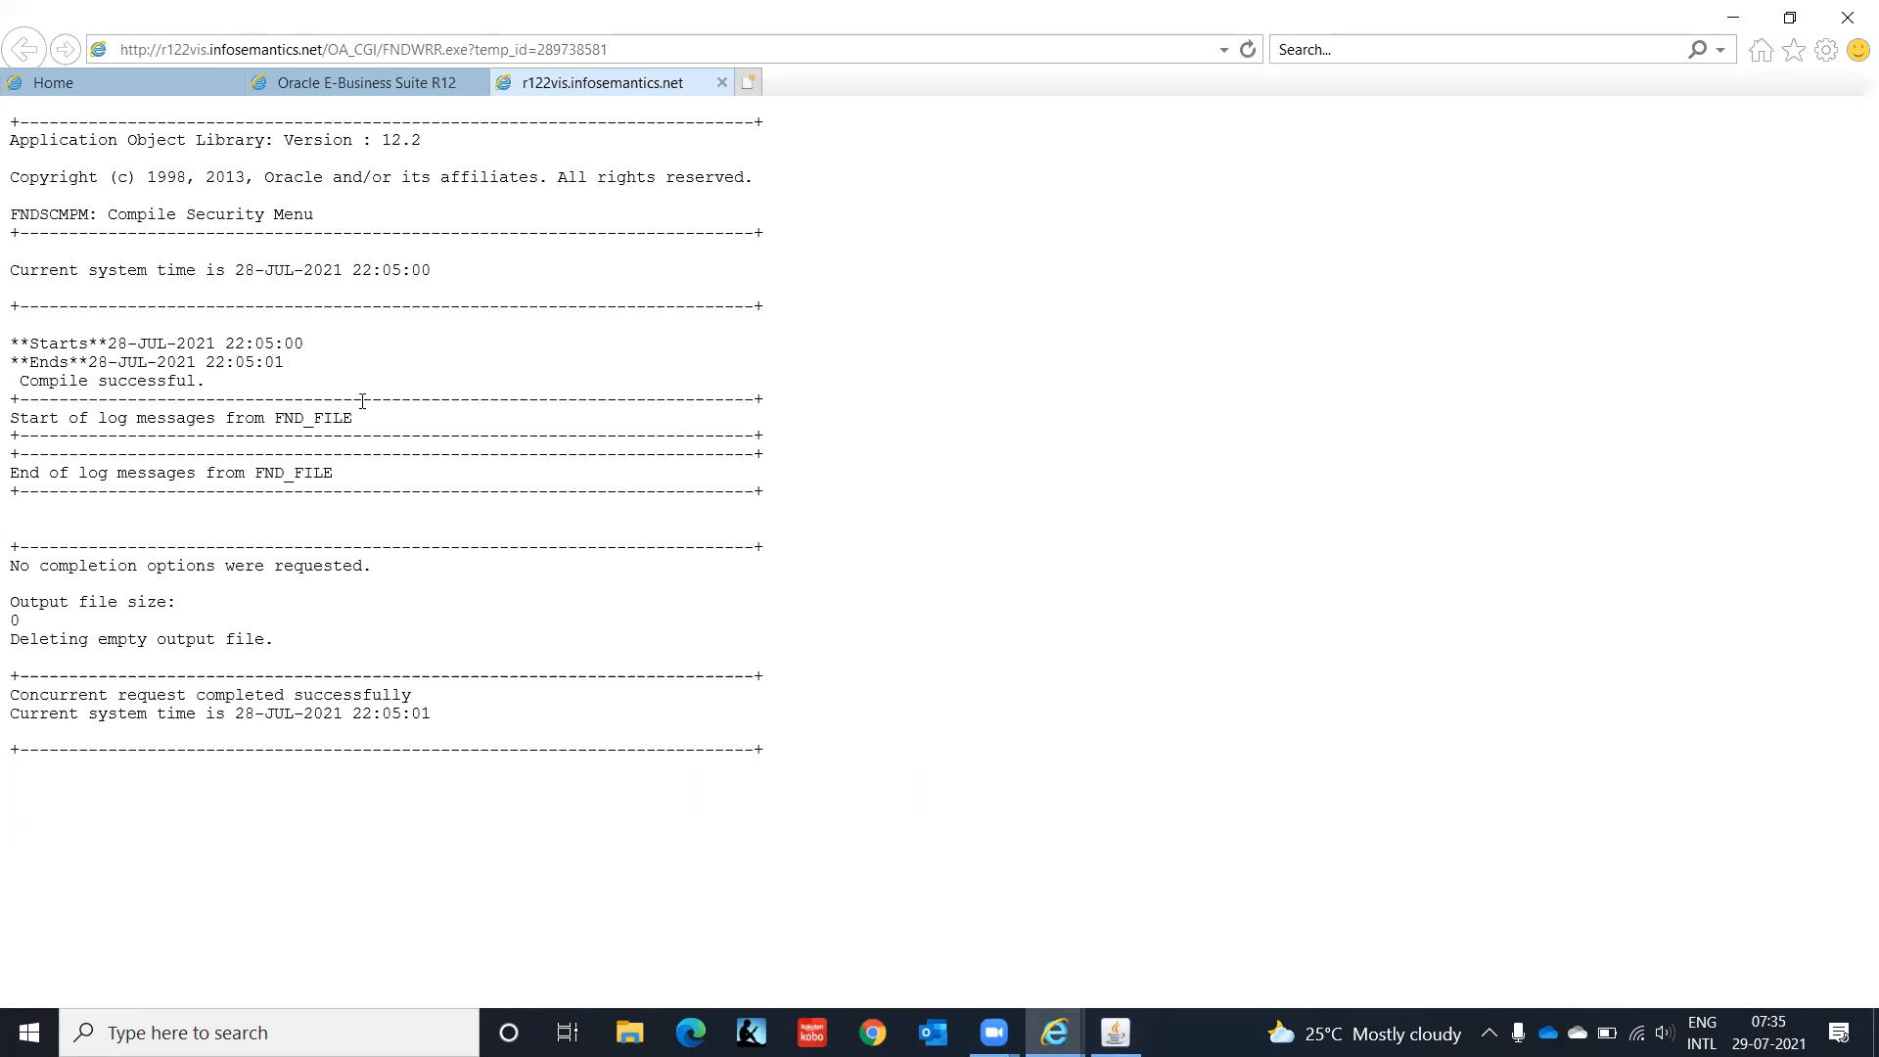
{"action": "left_click", "coordinate": [722, 82]}
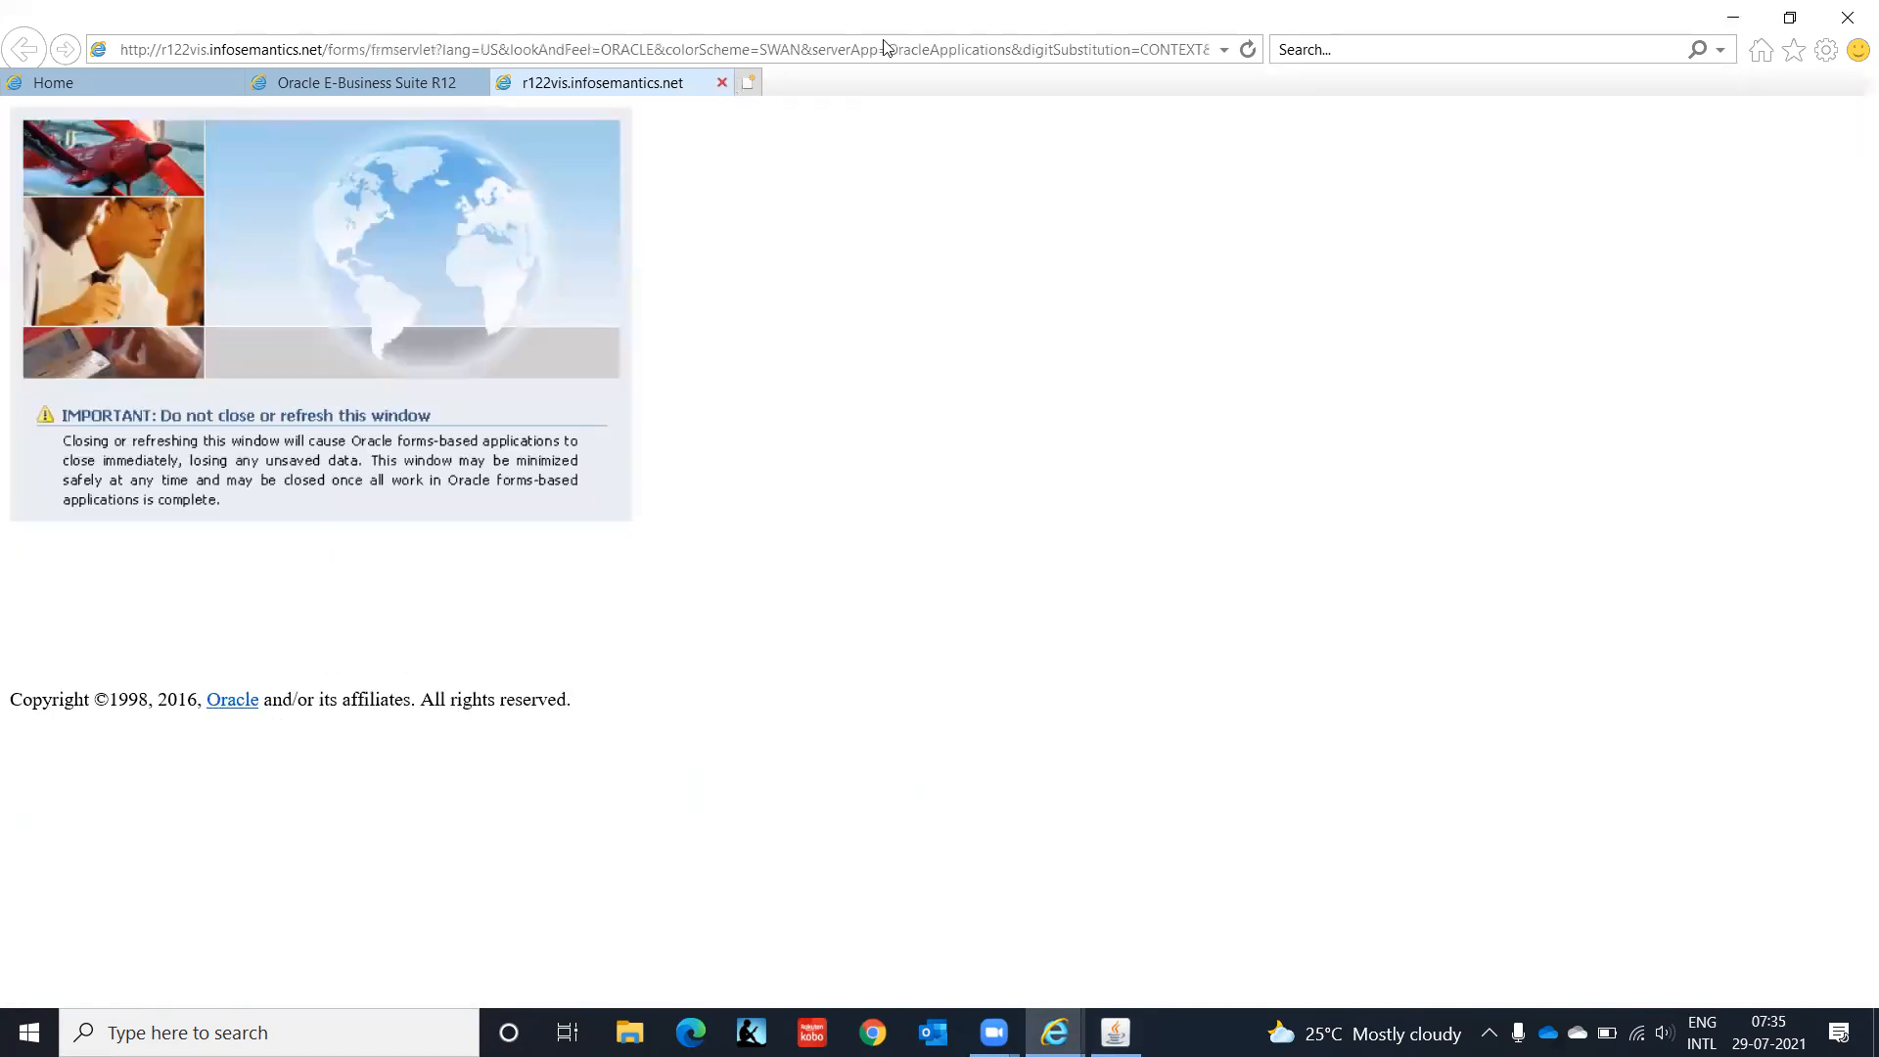
{"action": "left_click", "coordinate": [1734, 19]}
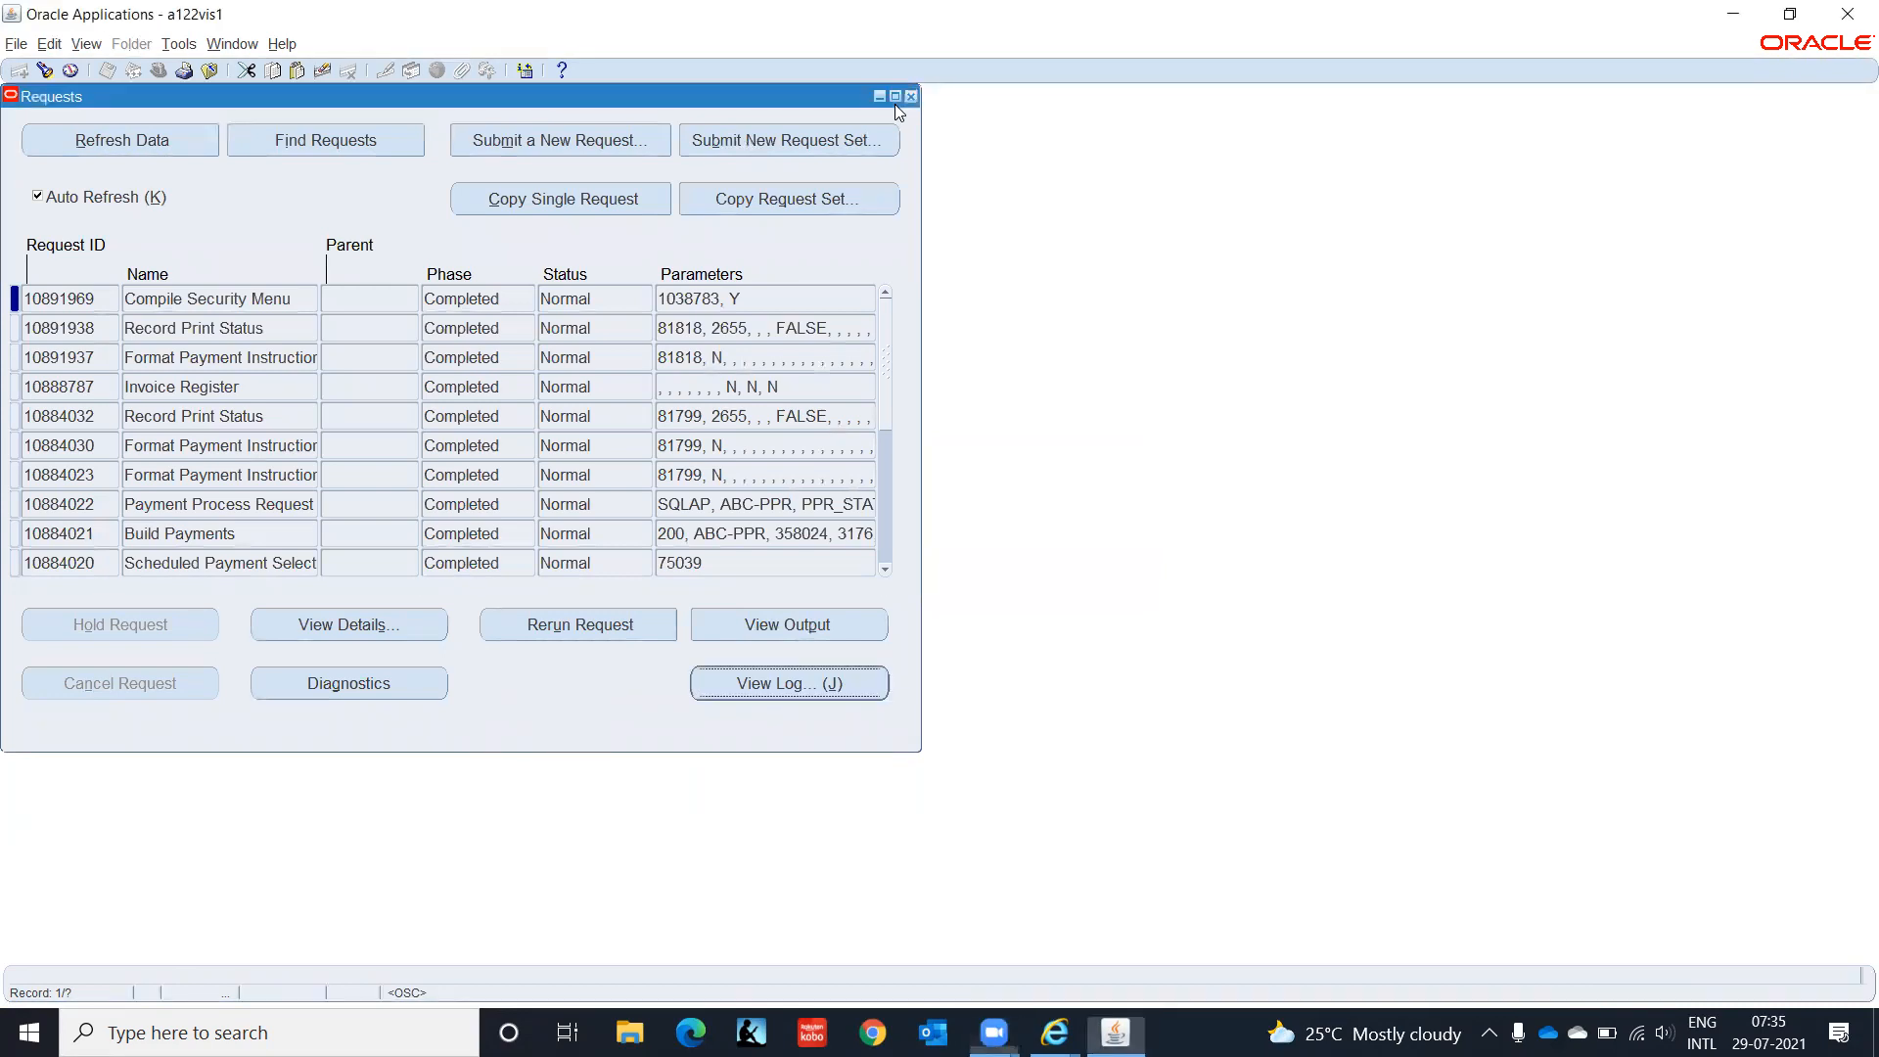
Step: Close the Requests and Menus forms and try to switch to the AP Employee Supplier, IT India responsibility
{"action": "left_click", "coordinate": [910, 97]}
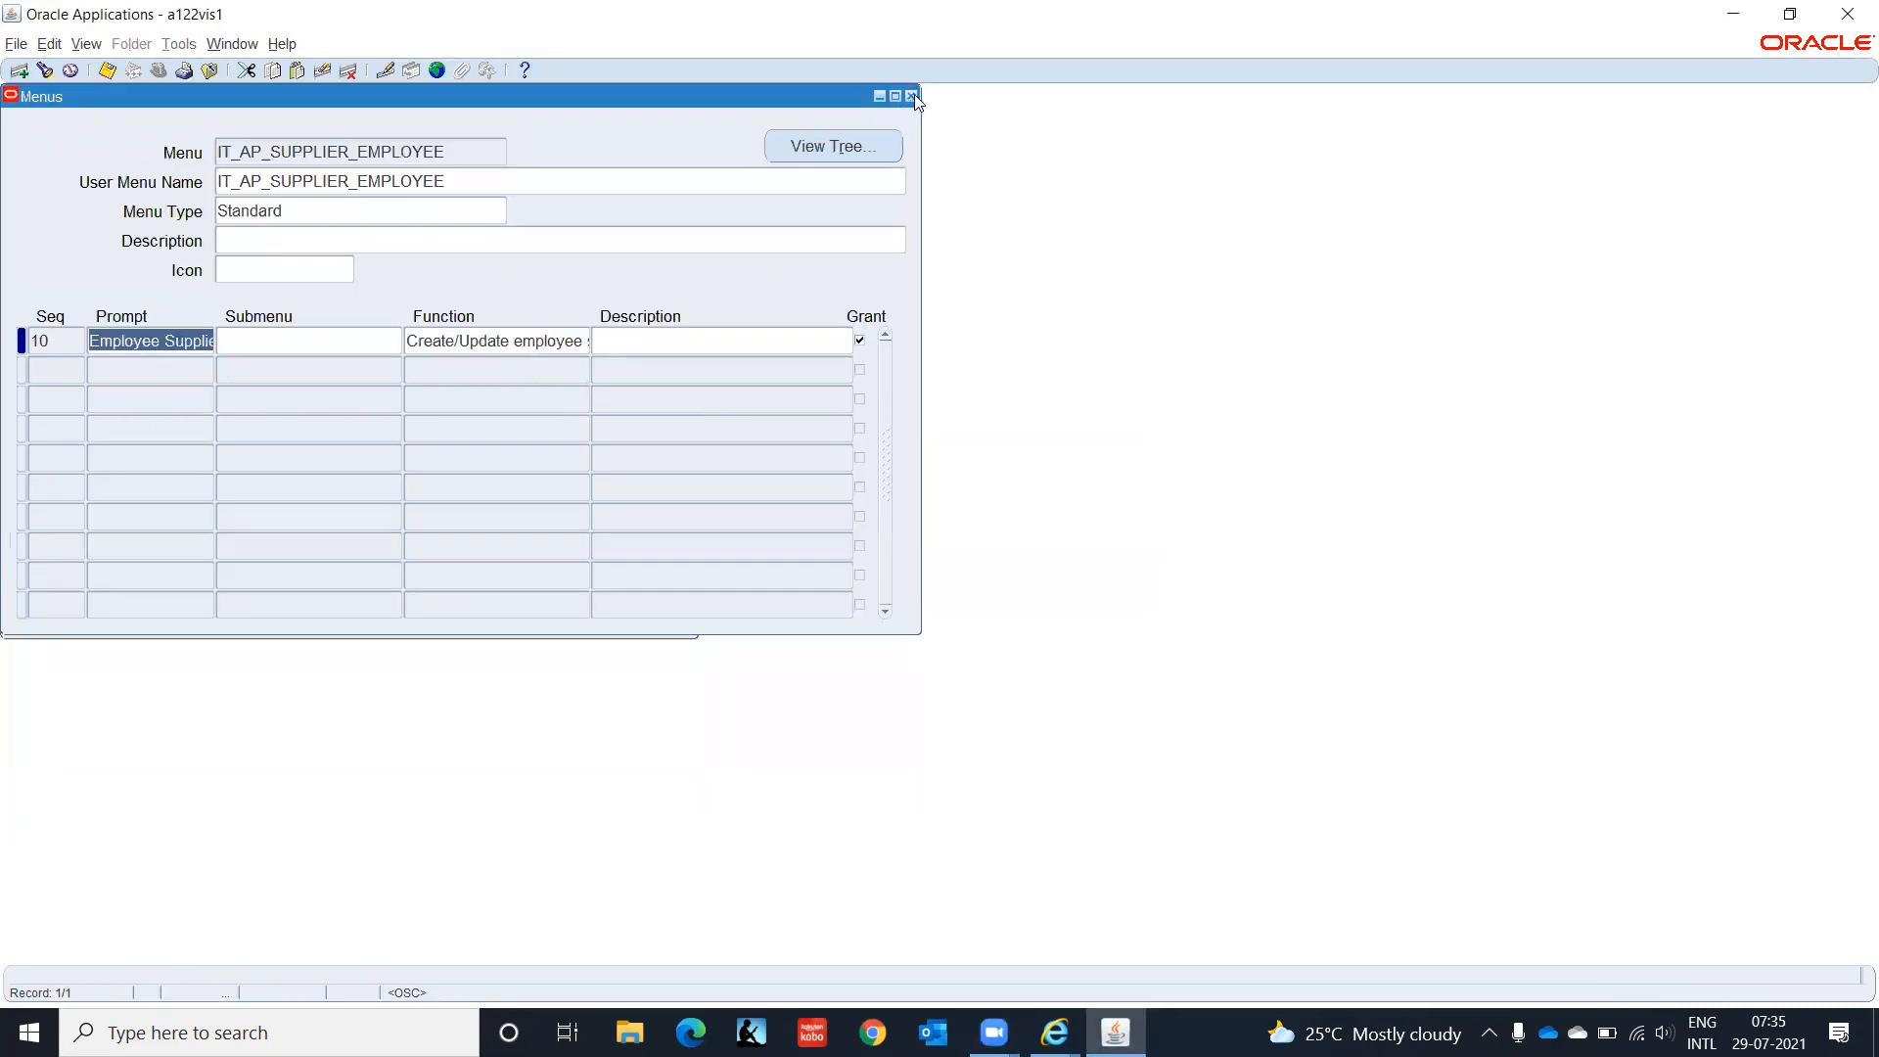
{"action": "left_click", "coordinate": [911, 97]}
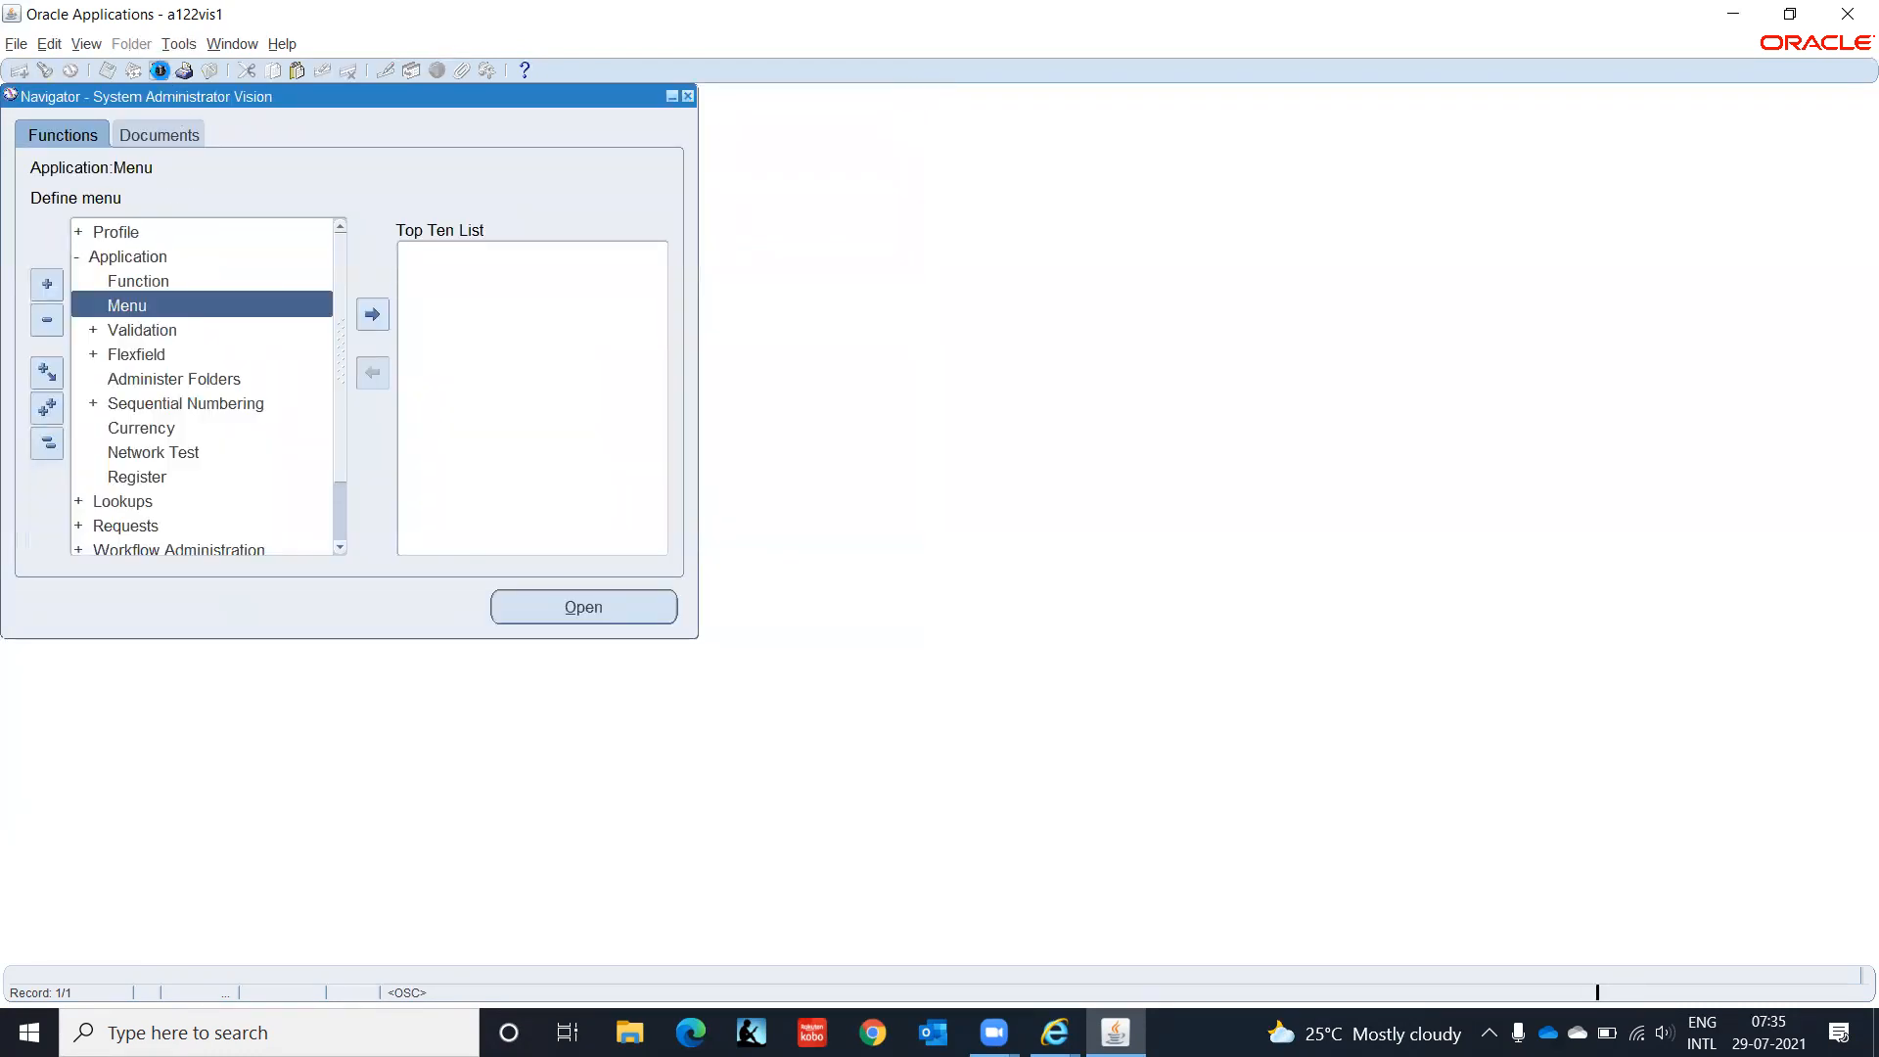
{"action": "left_click", "coordinate": [158, 71]}
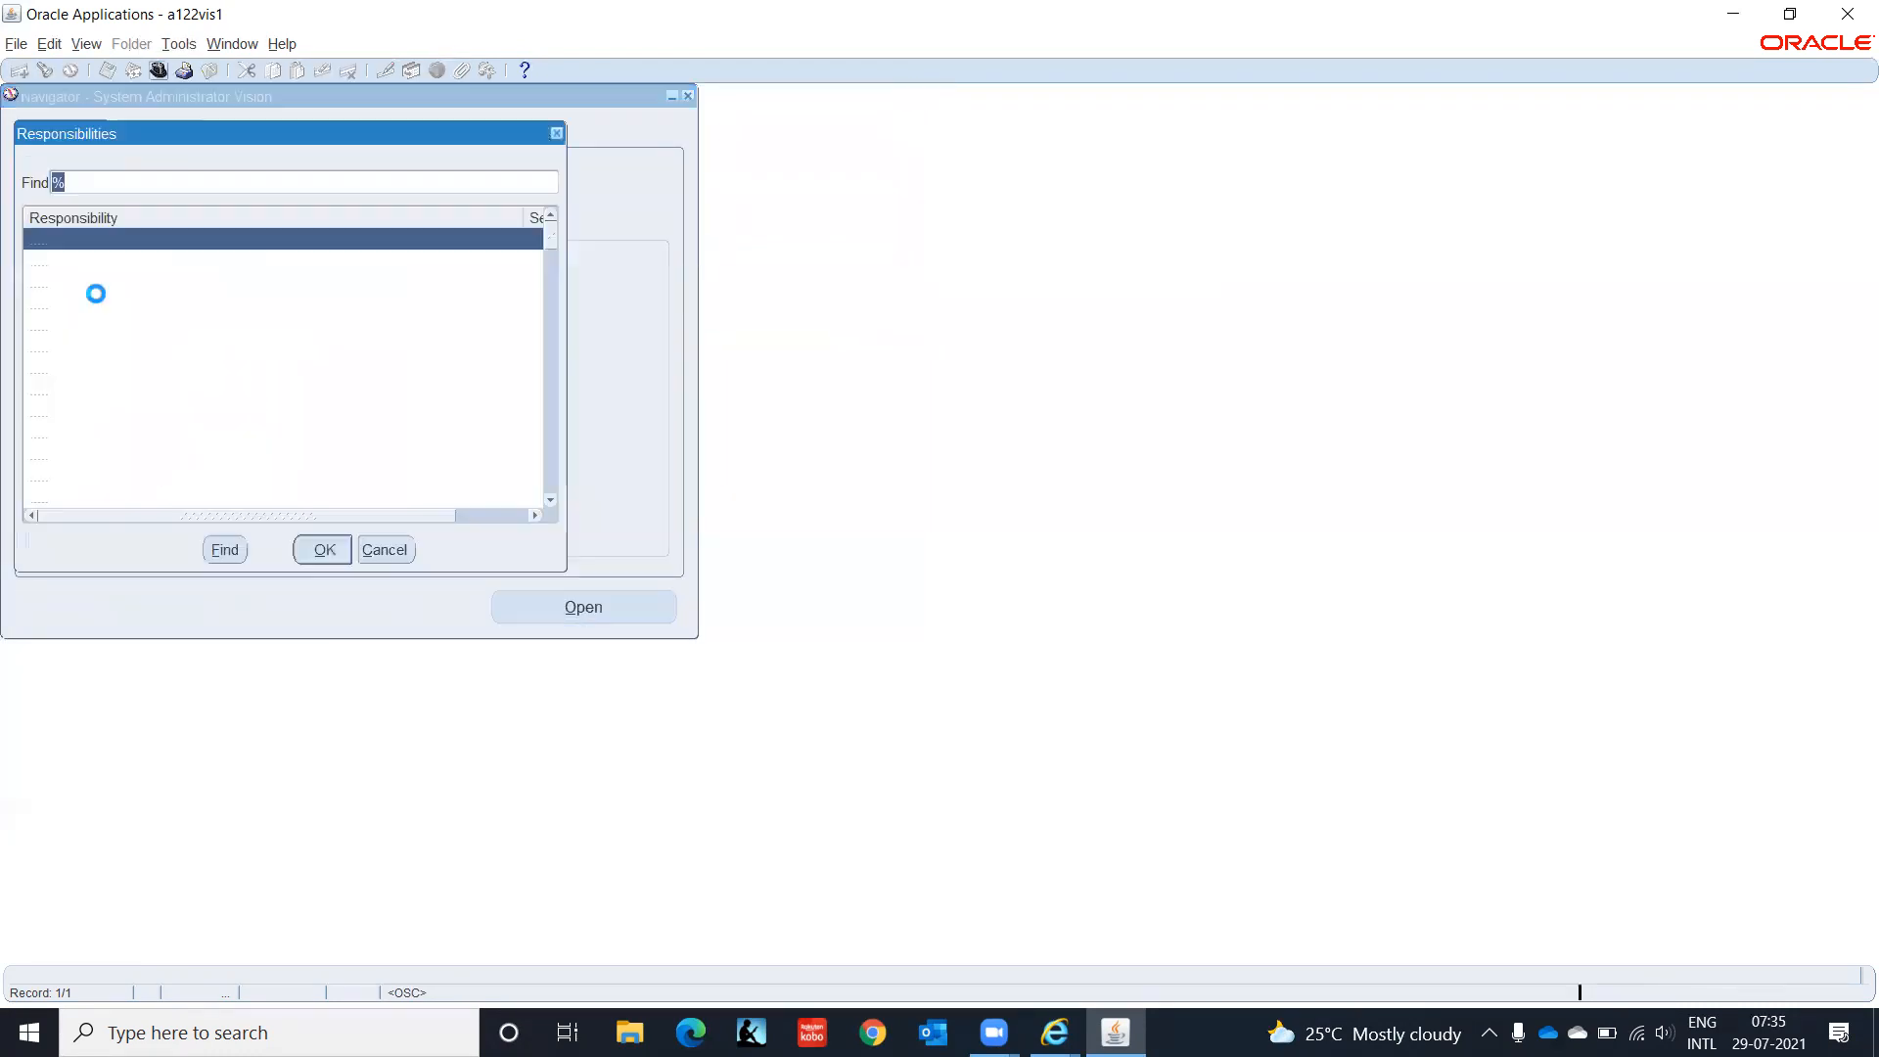
{"action": "left_click", "coordinate": [326, 551]}
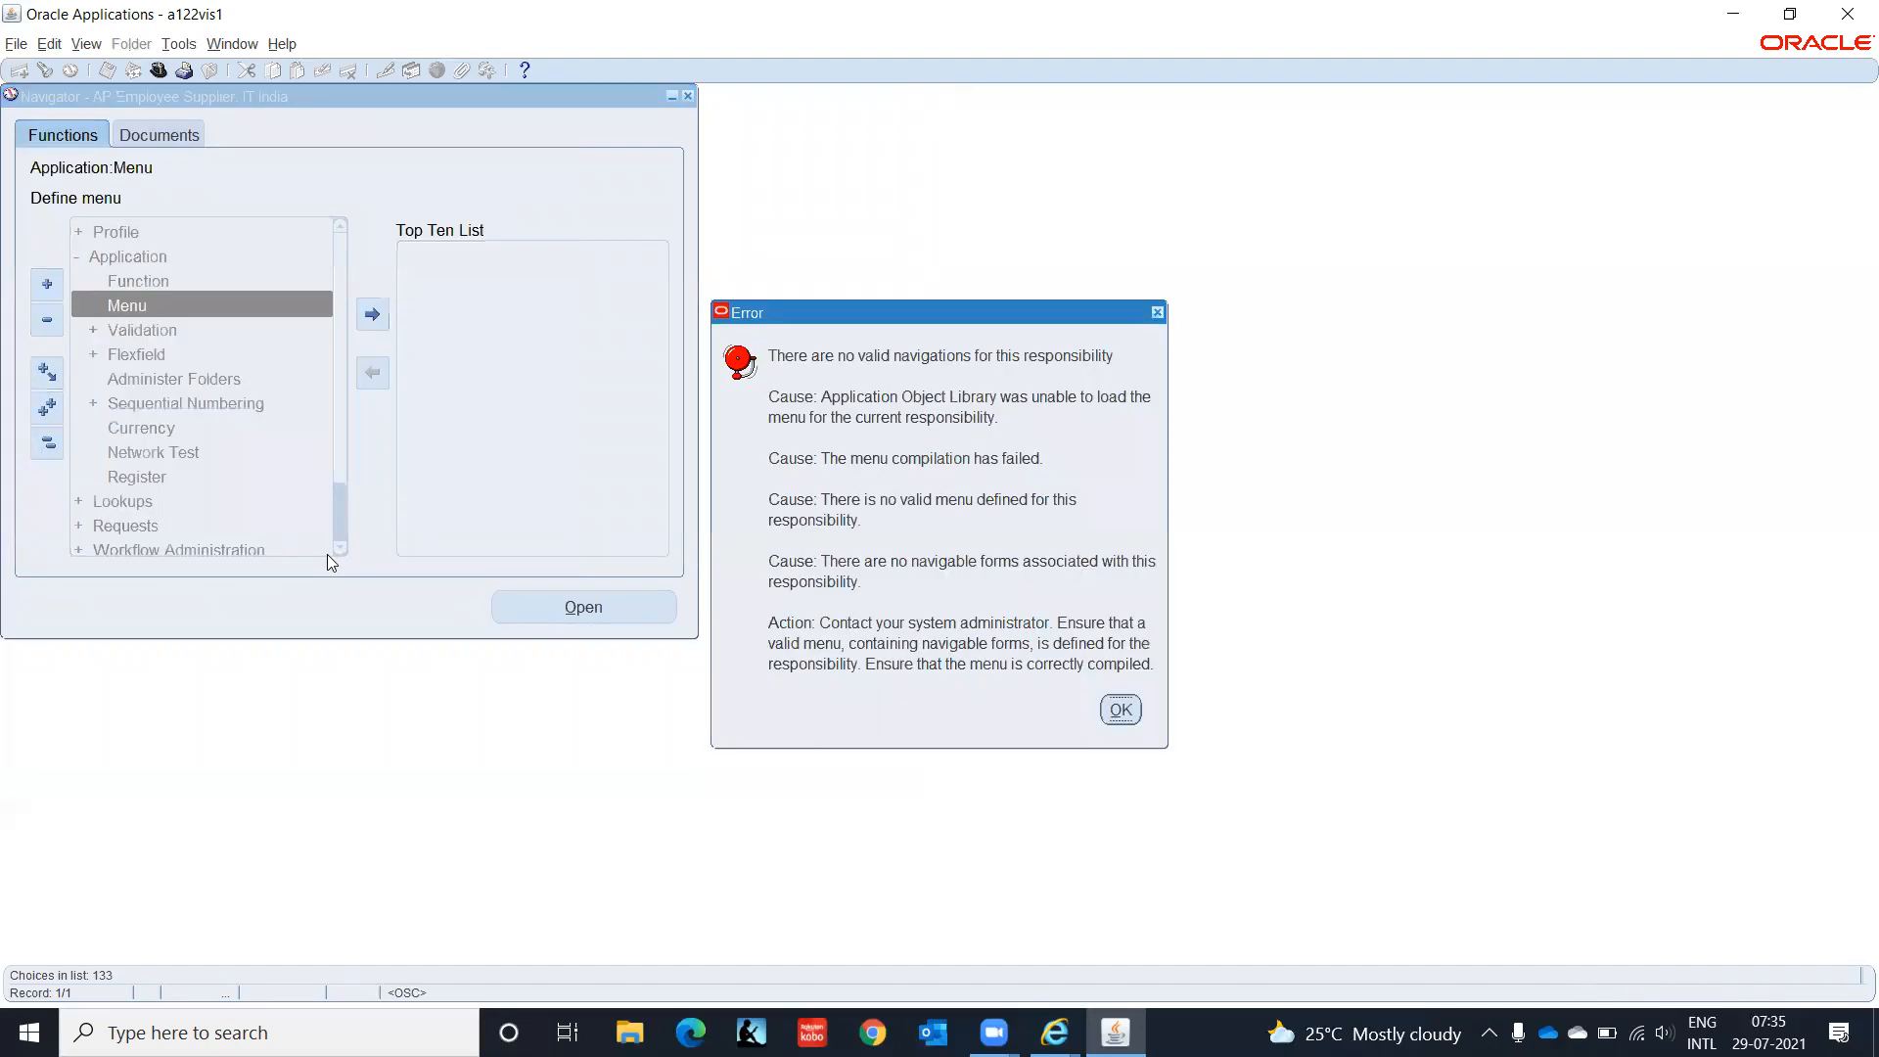
Step: Dismiss the navigation error, return to the System Administrator Vision responsibility and open the Menus definition form again
{"action": "left_click", "coordinate": [1119, 710]}
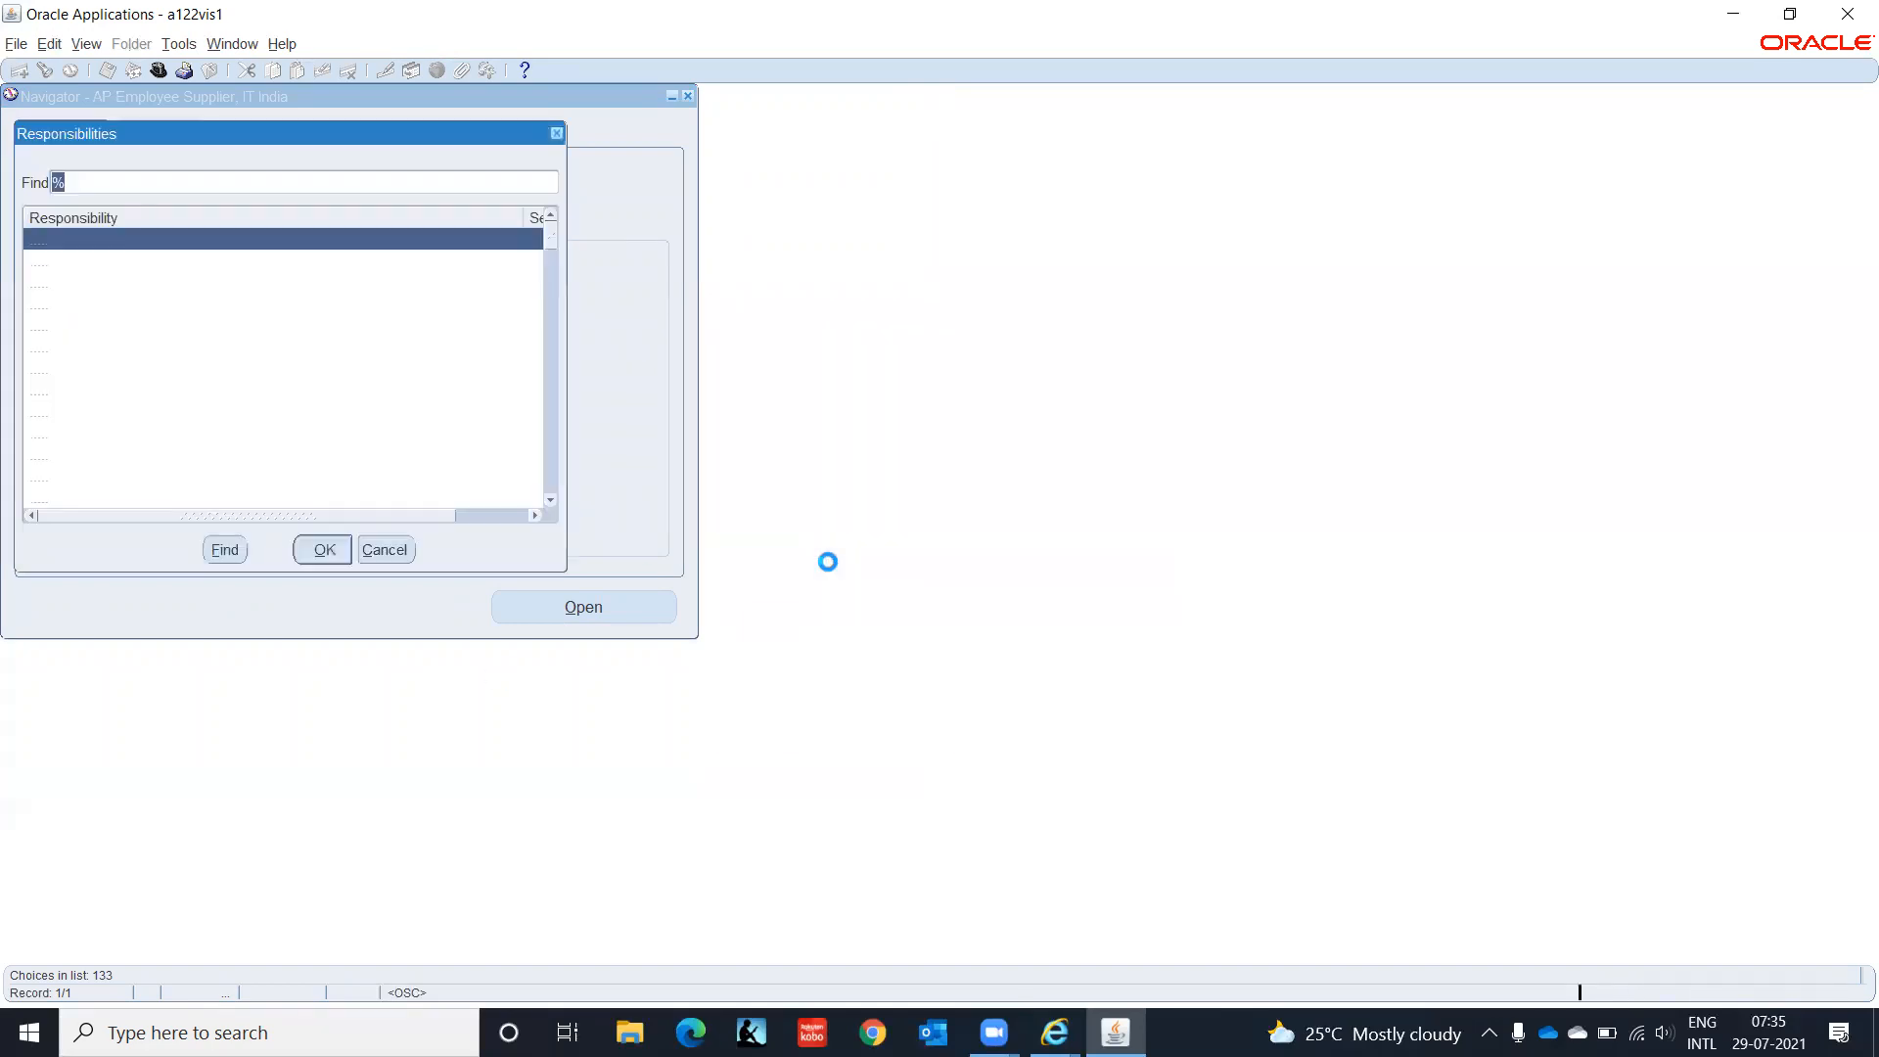
{"action": "key", "text": "Return"}
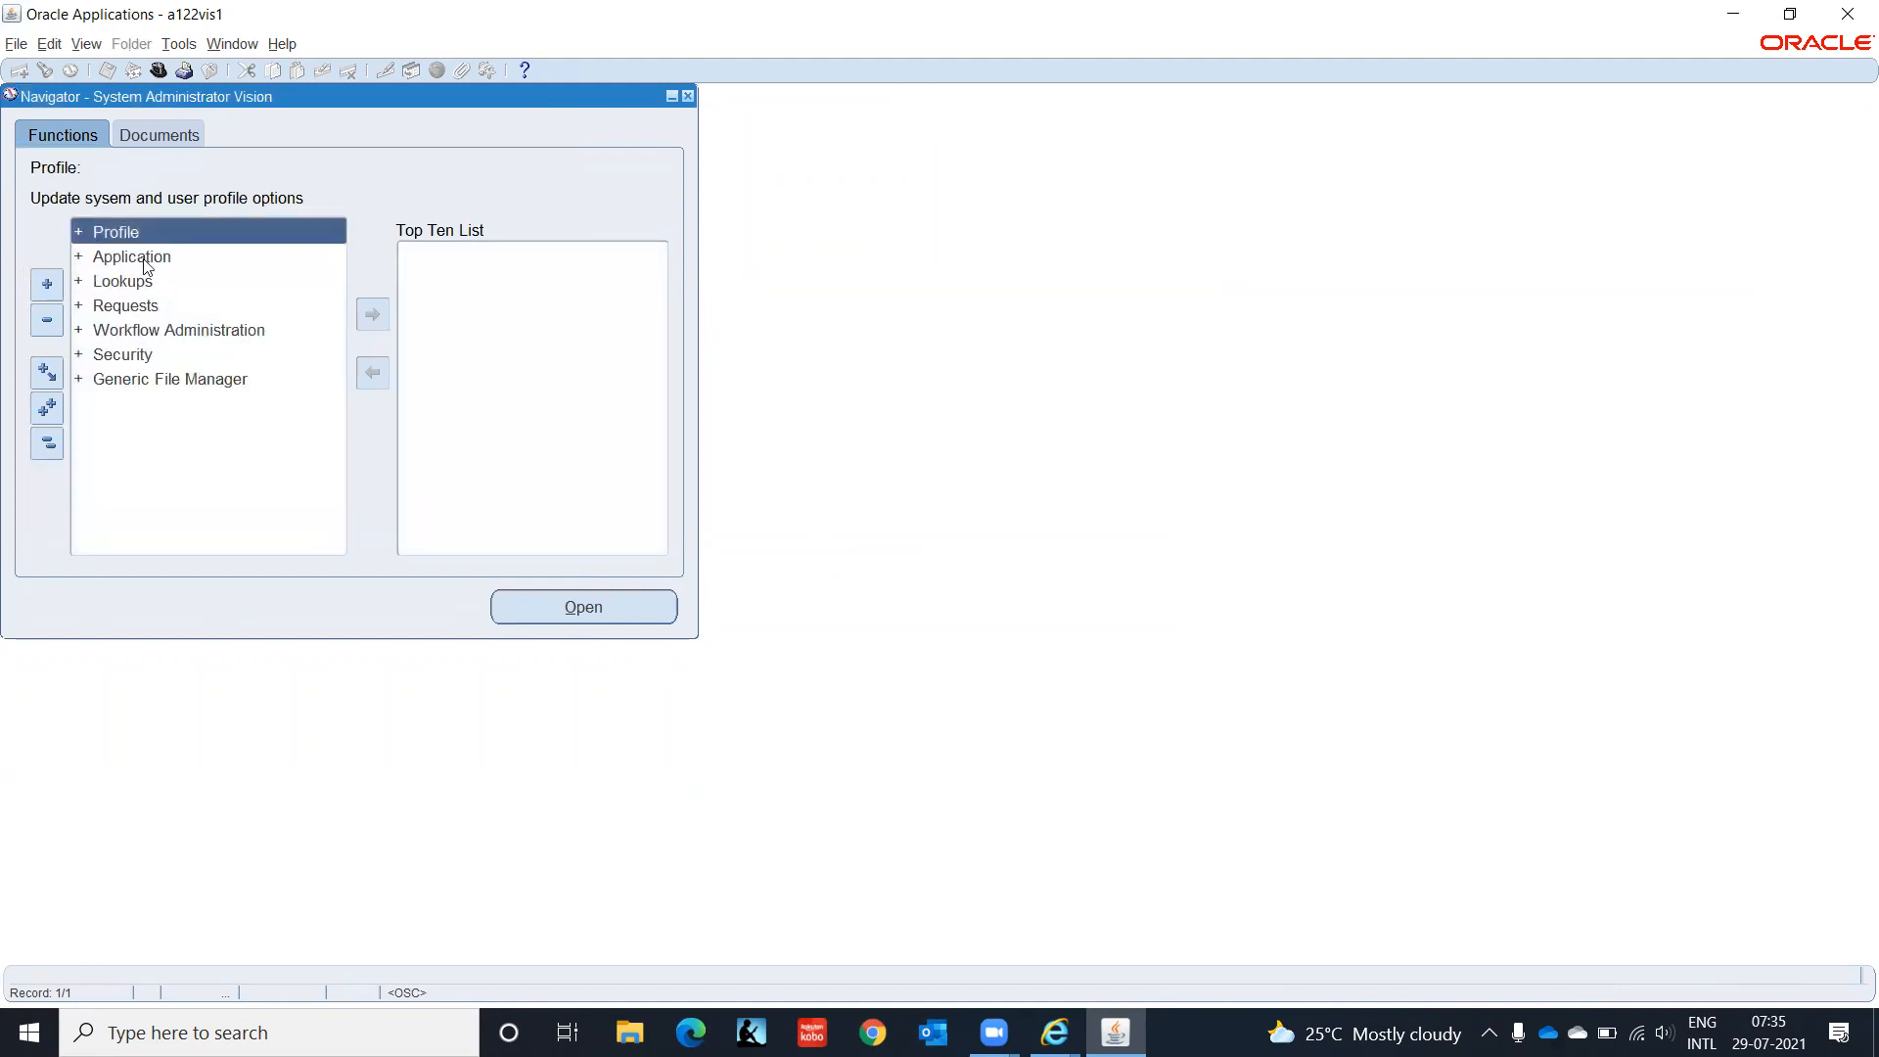
{"action": "left_click", "coordinate": [143, 258]}
{"action": "double_click", "coordinate": [143, 258]}
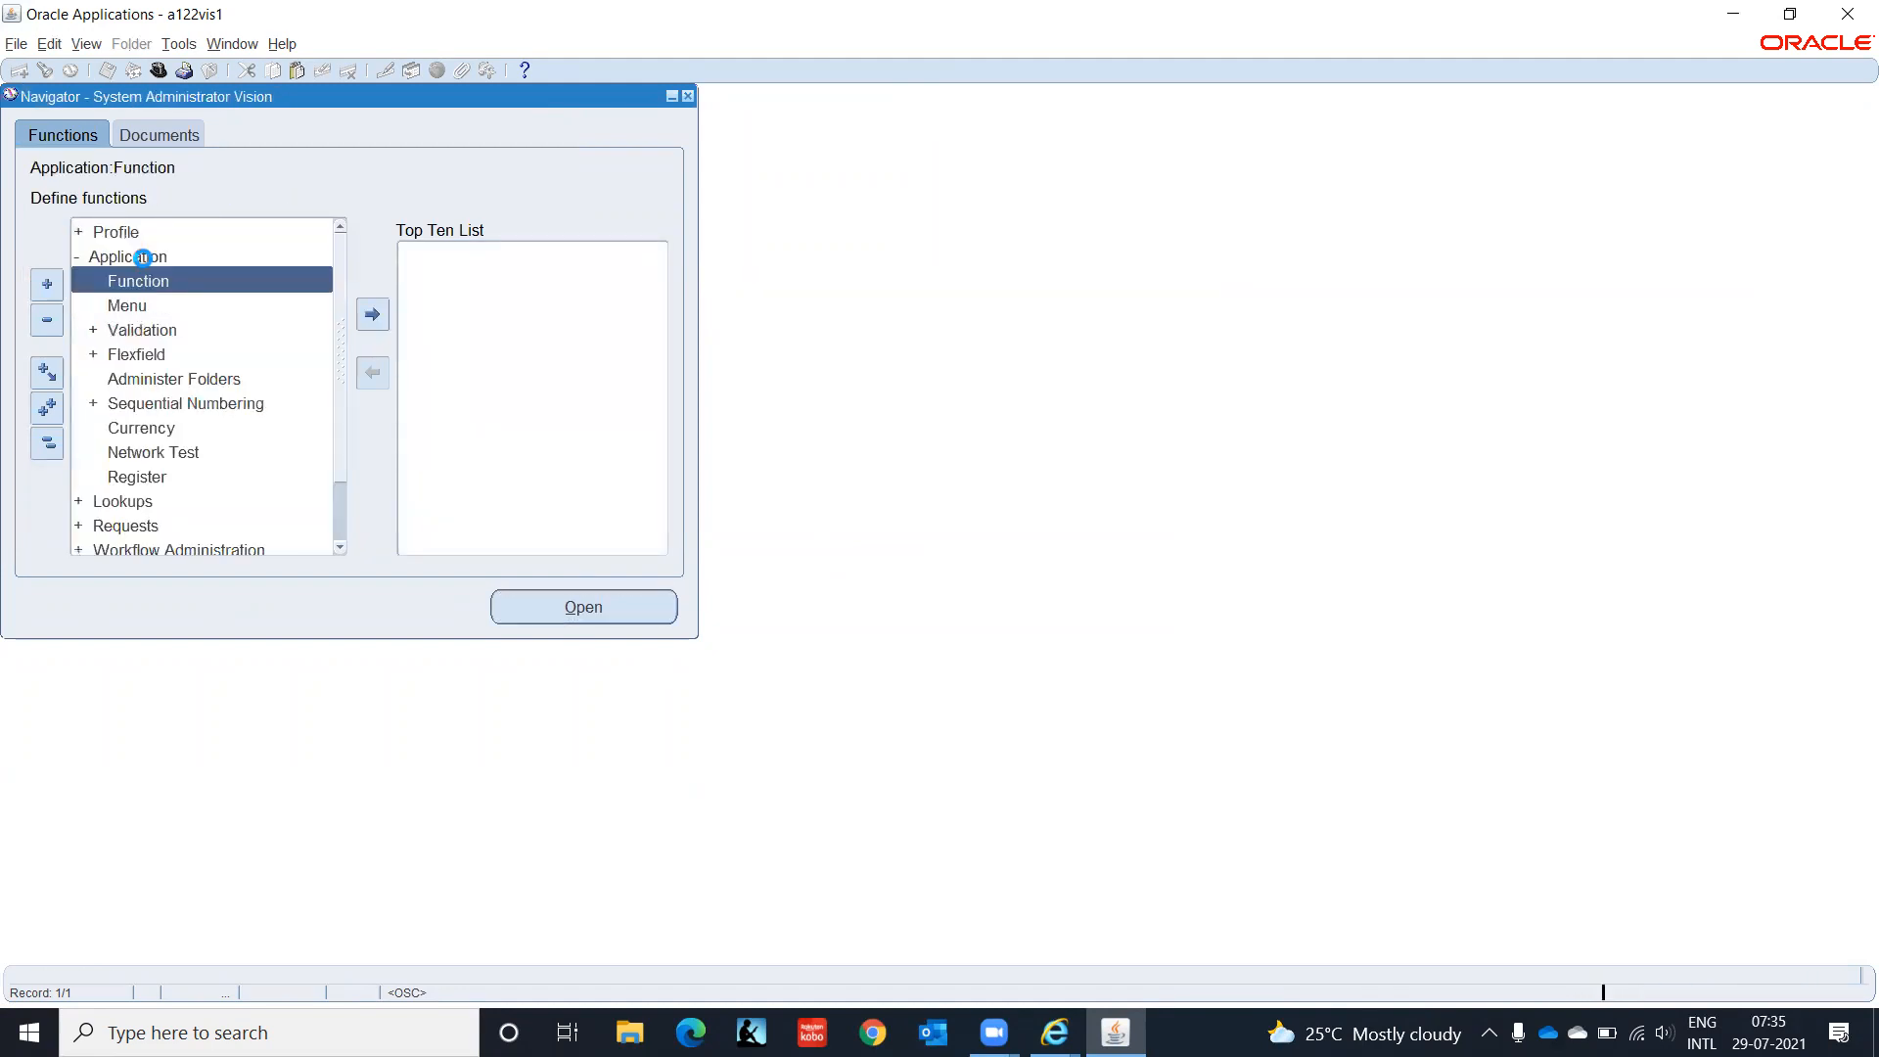
{"action": "key", "text": "Down"}
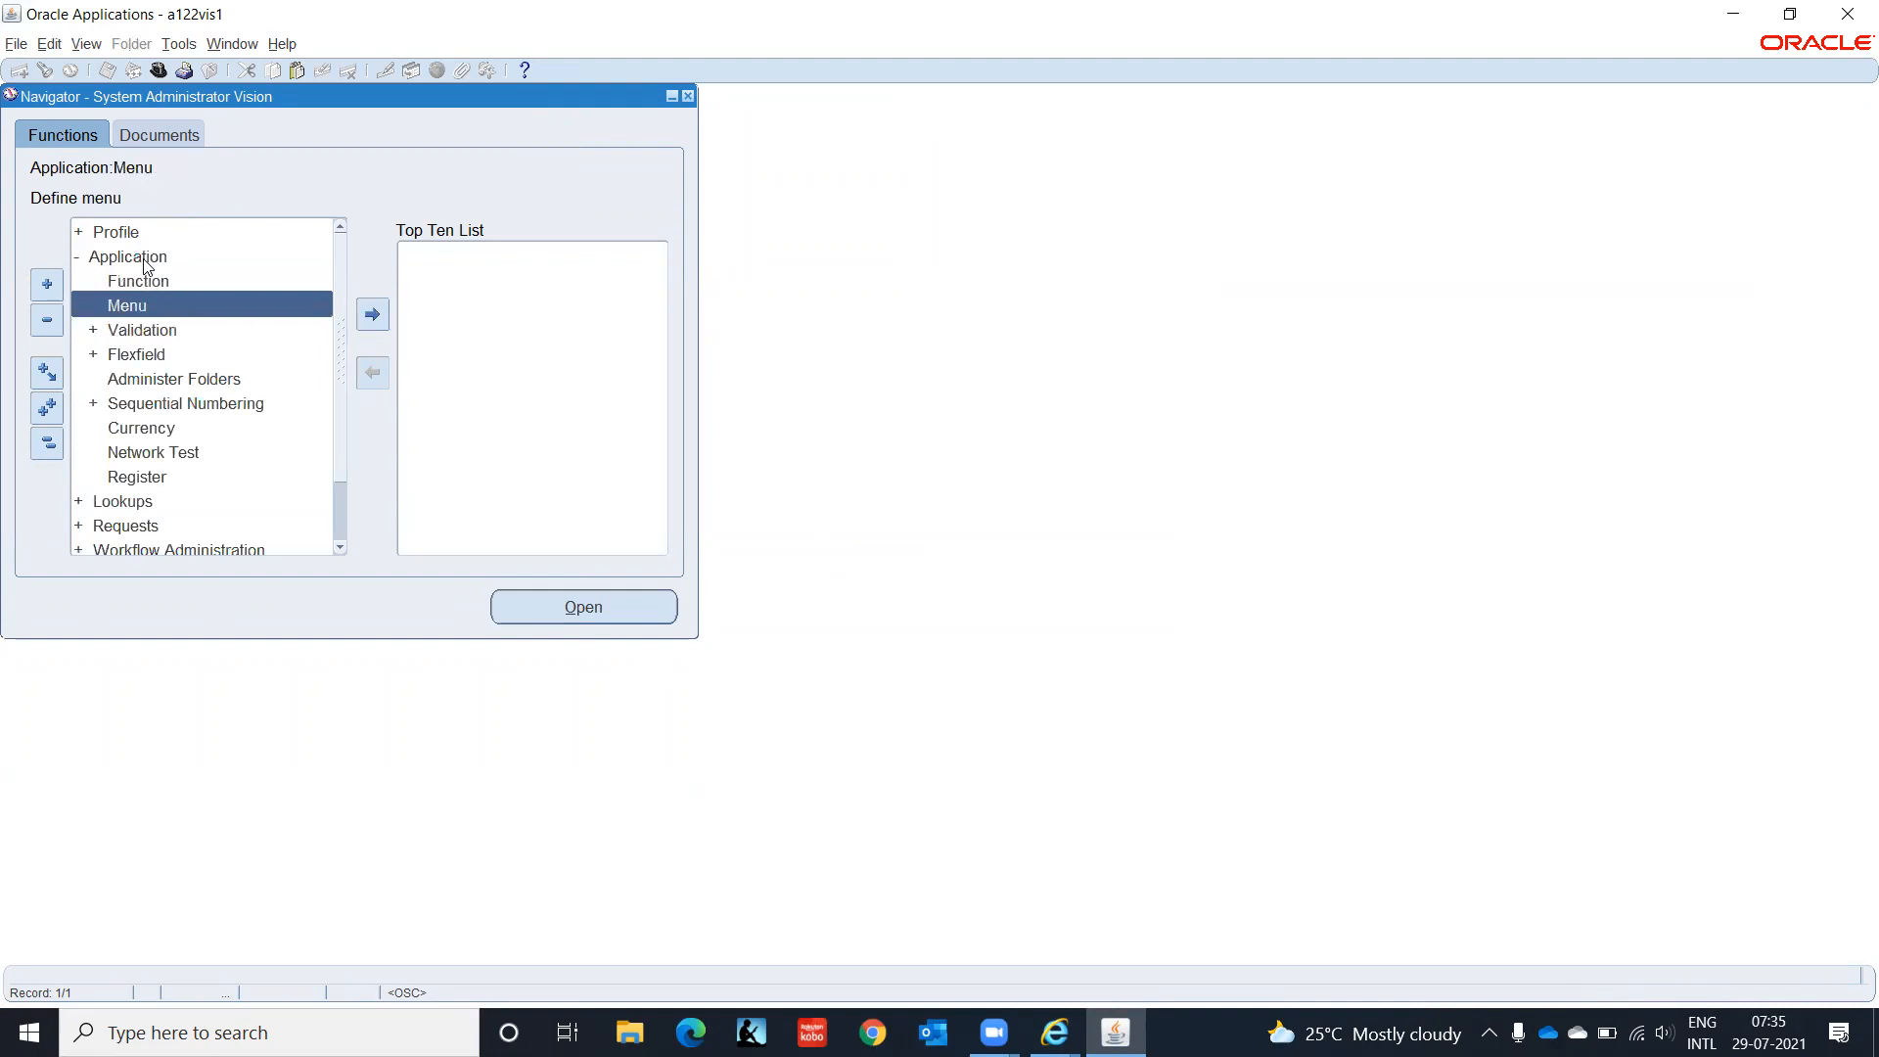
{"action": "key", "text": "Down"}
{"action": "key", "text": "Down"}
{"action": "key", "text": "Down"}
{"action": "key", "text": "Down"}
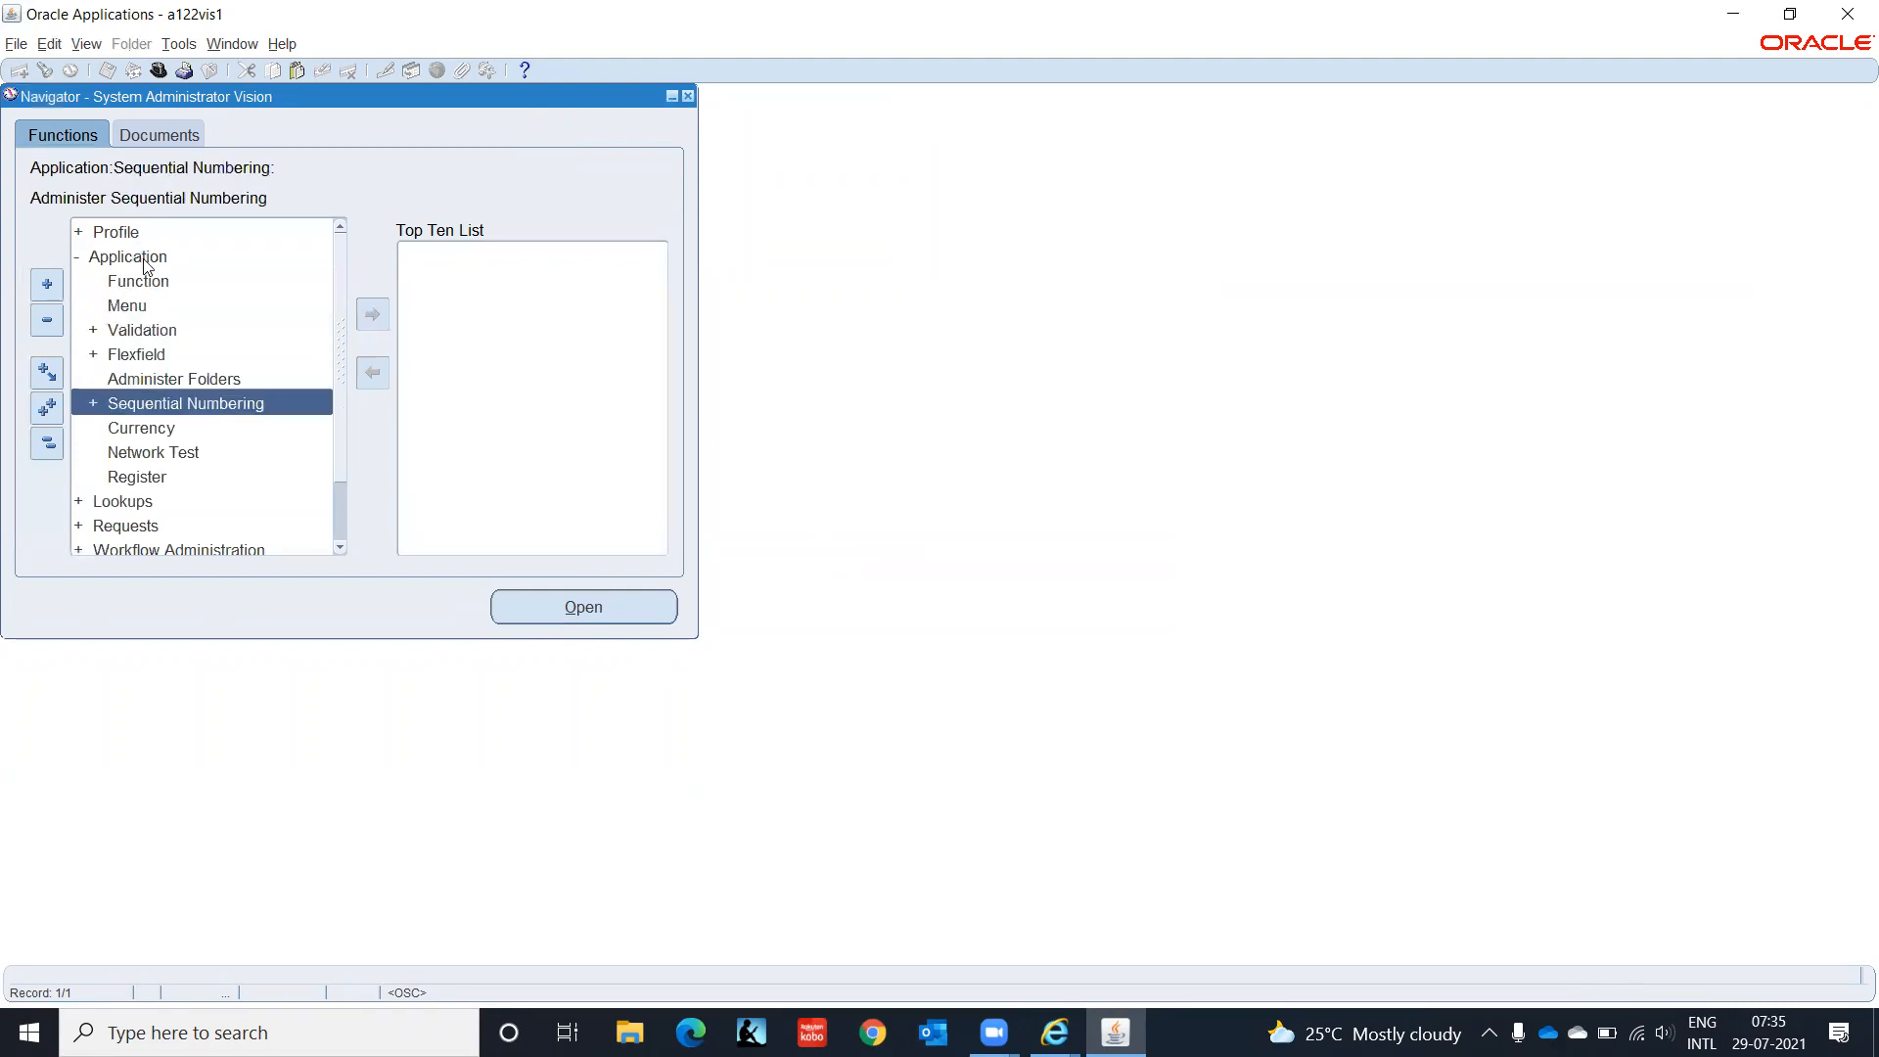
{"action": "key", "text": "Down"}
{"action": "left_click_drag", "start_coordinate": [138, 266], "coordinate": [157, 305]}
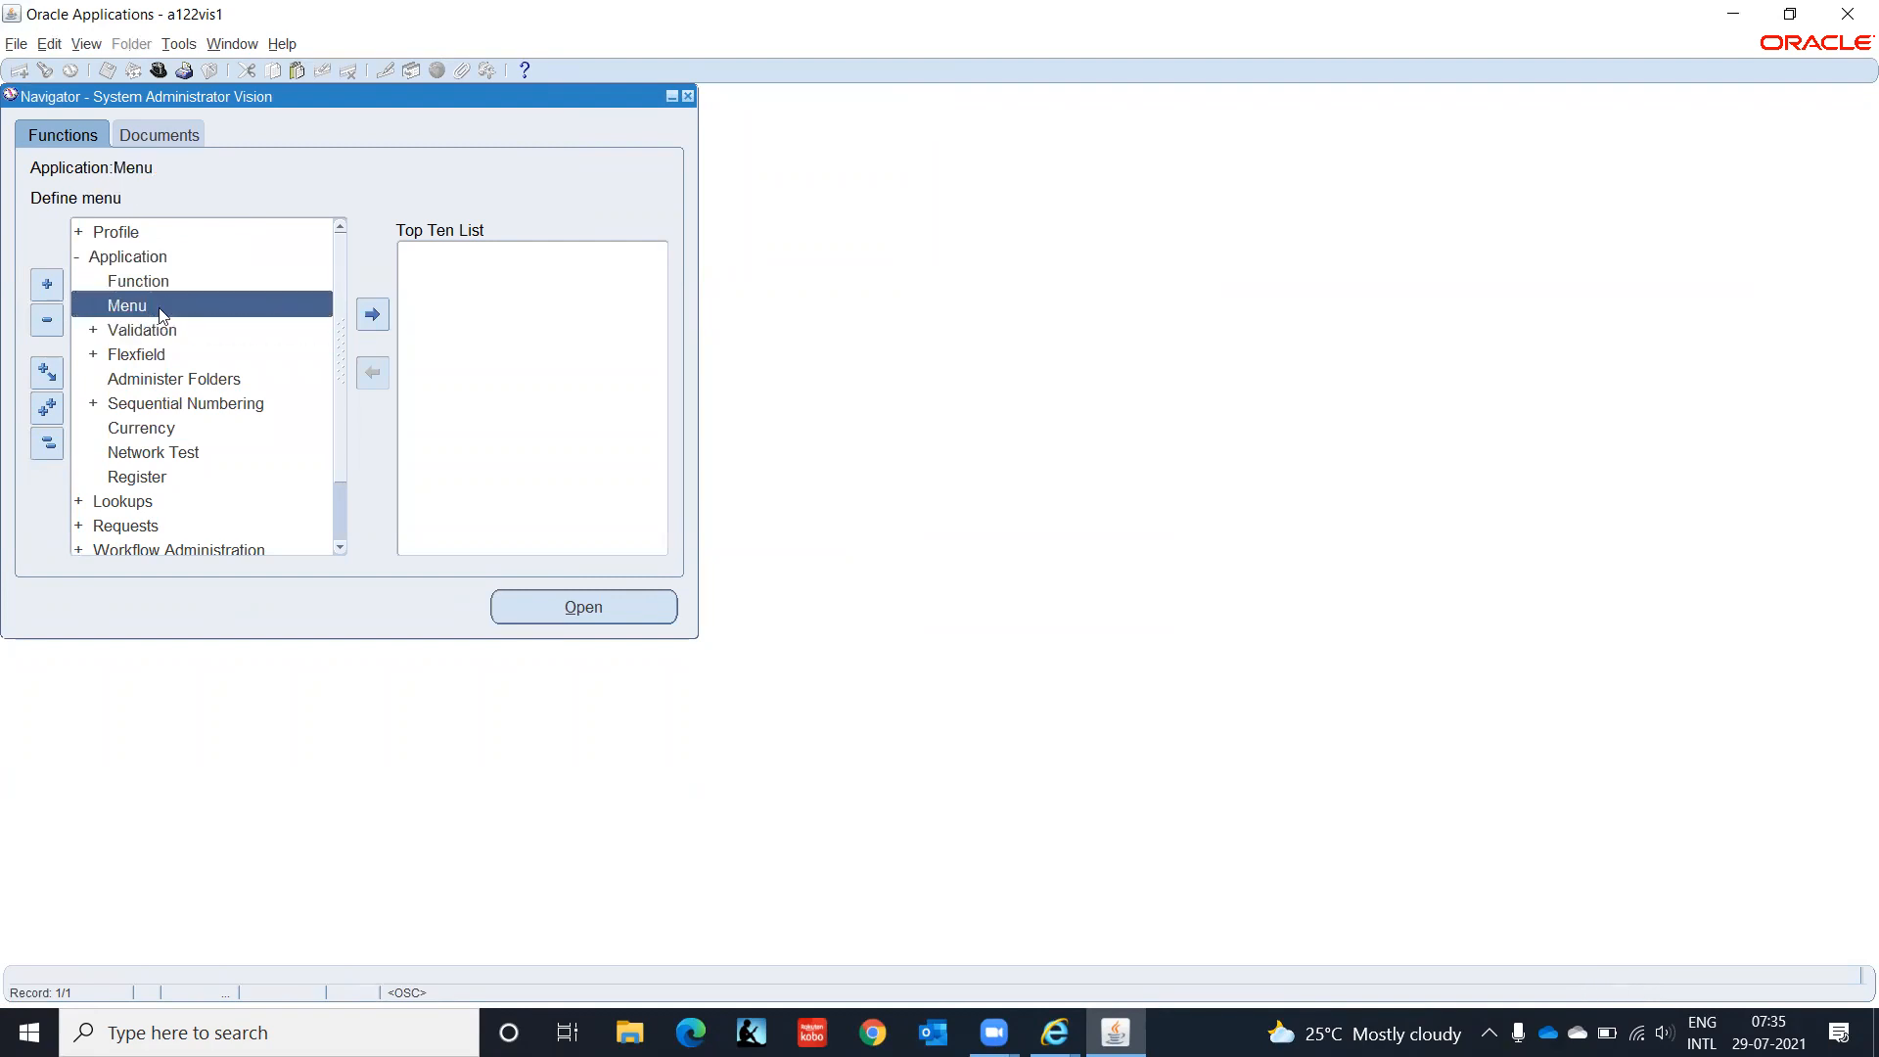
{"action": "double_click", "coordinate": [158, 307]}
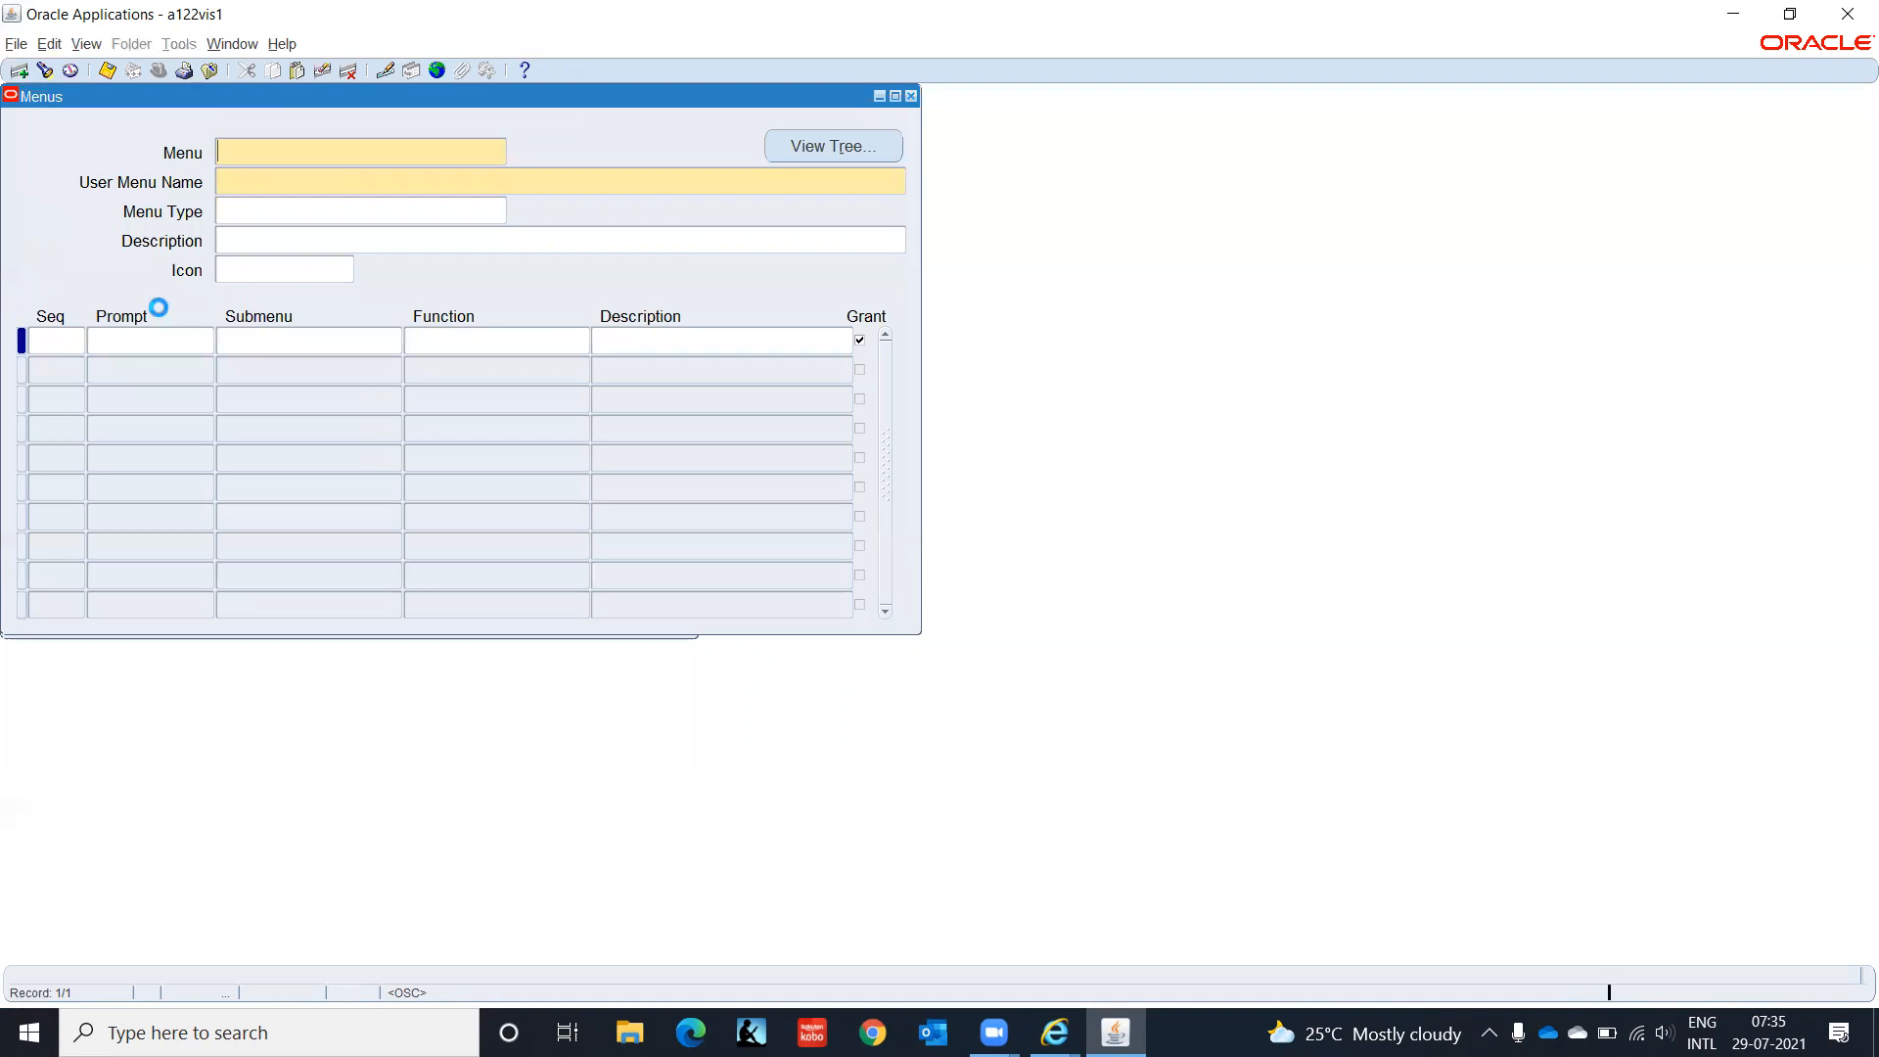
Step: Query the menu definitions whose names match AP% and browse the records through to the AP_EMPLOYEES_GUI12 menu
{"action": "key", "text": "F11"}
{"action": "type", "text": "AP%"}
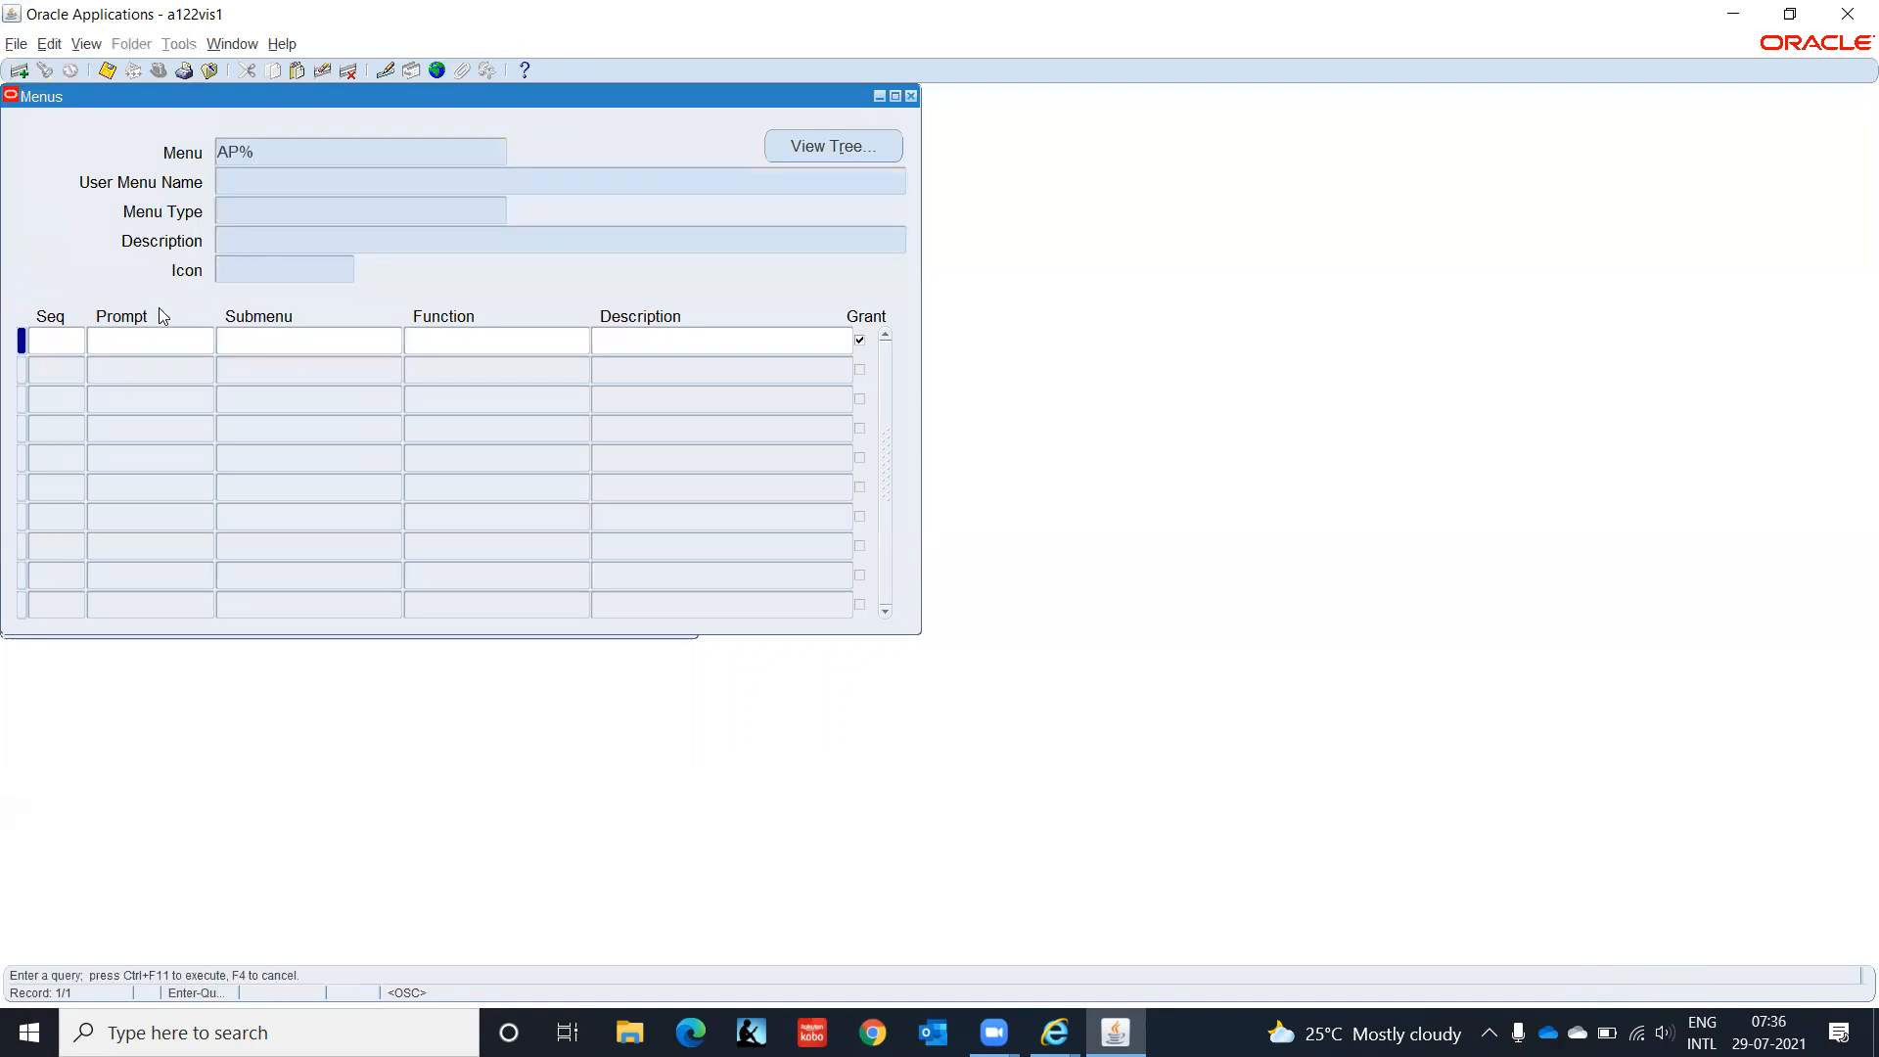
{"action": "key", "text": "ctrl+F11"}
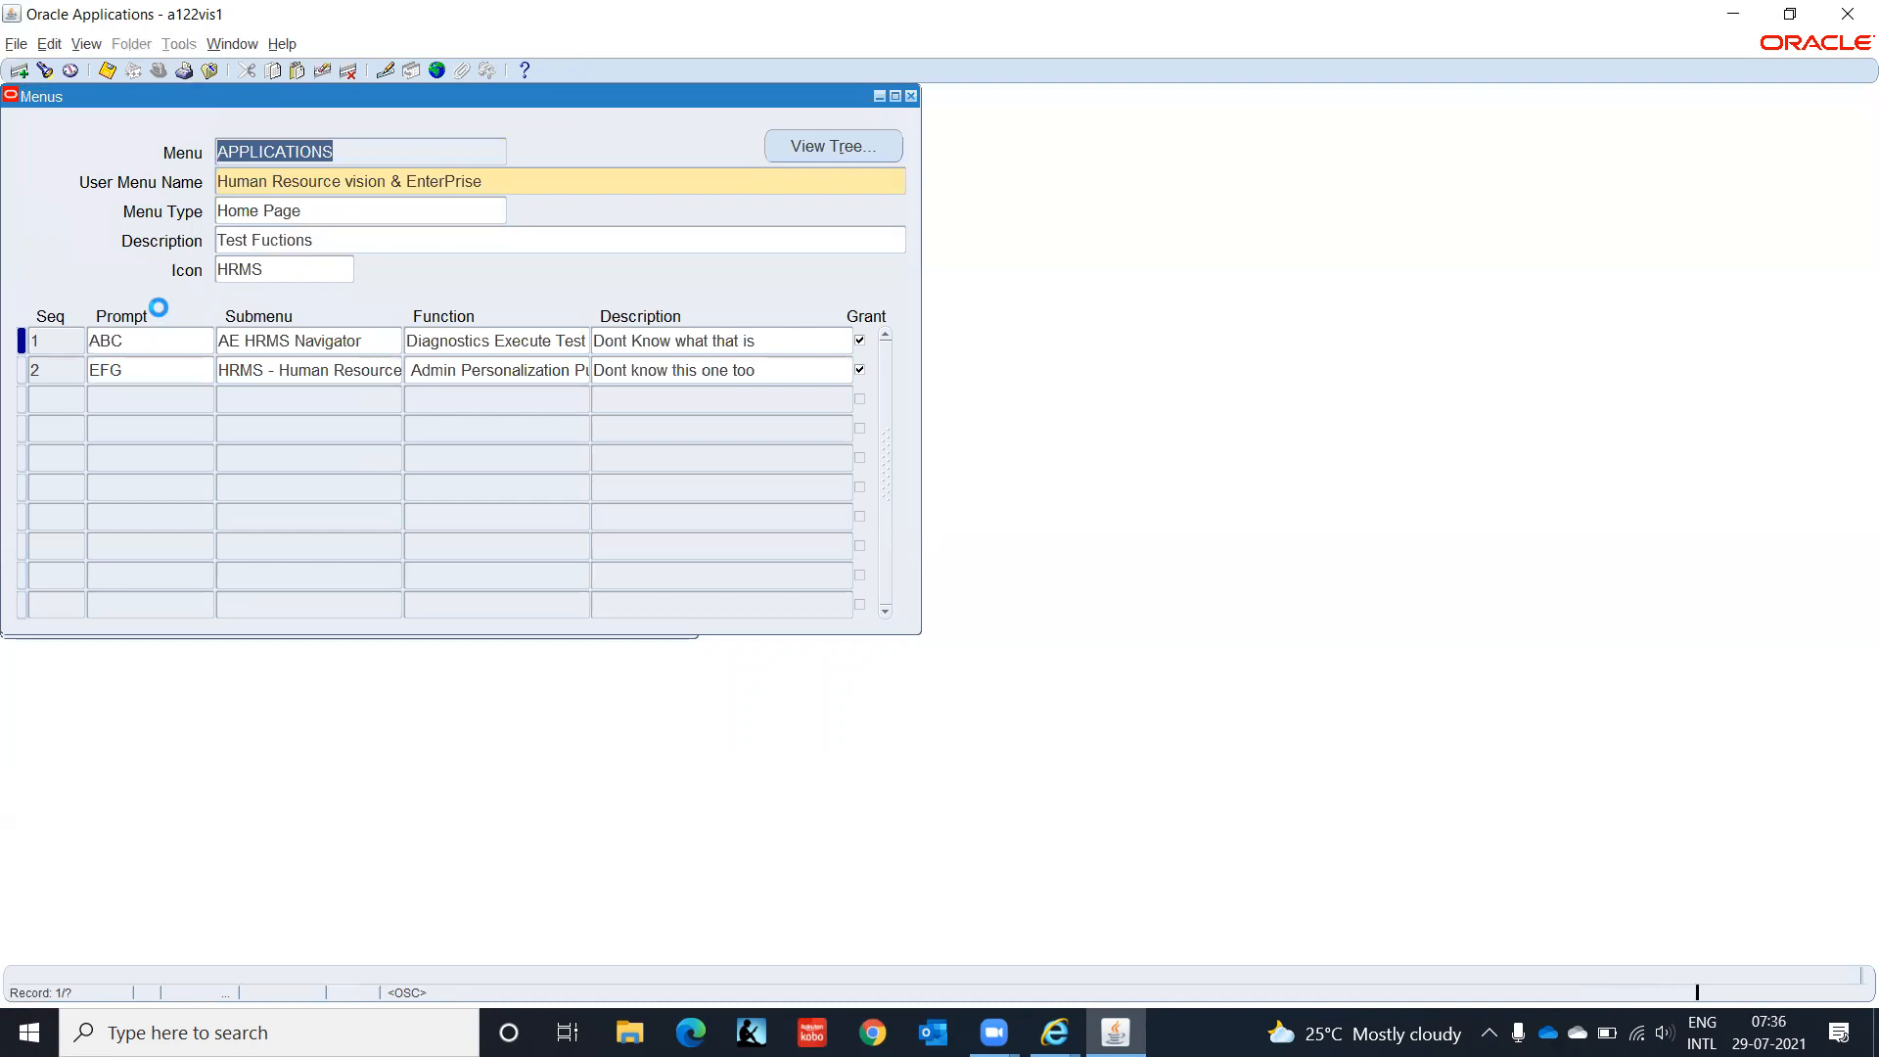
{"action": "key", "text": "Down"}
{"action": "key", "text": "Down"}
{"action": "key", "text": "Down"}
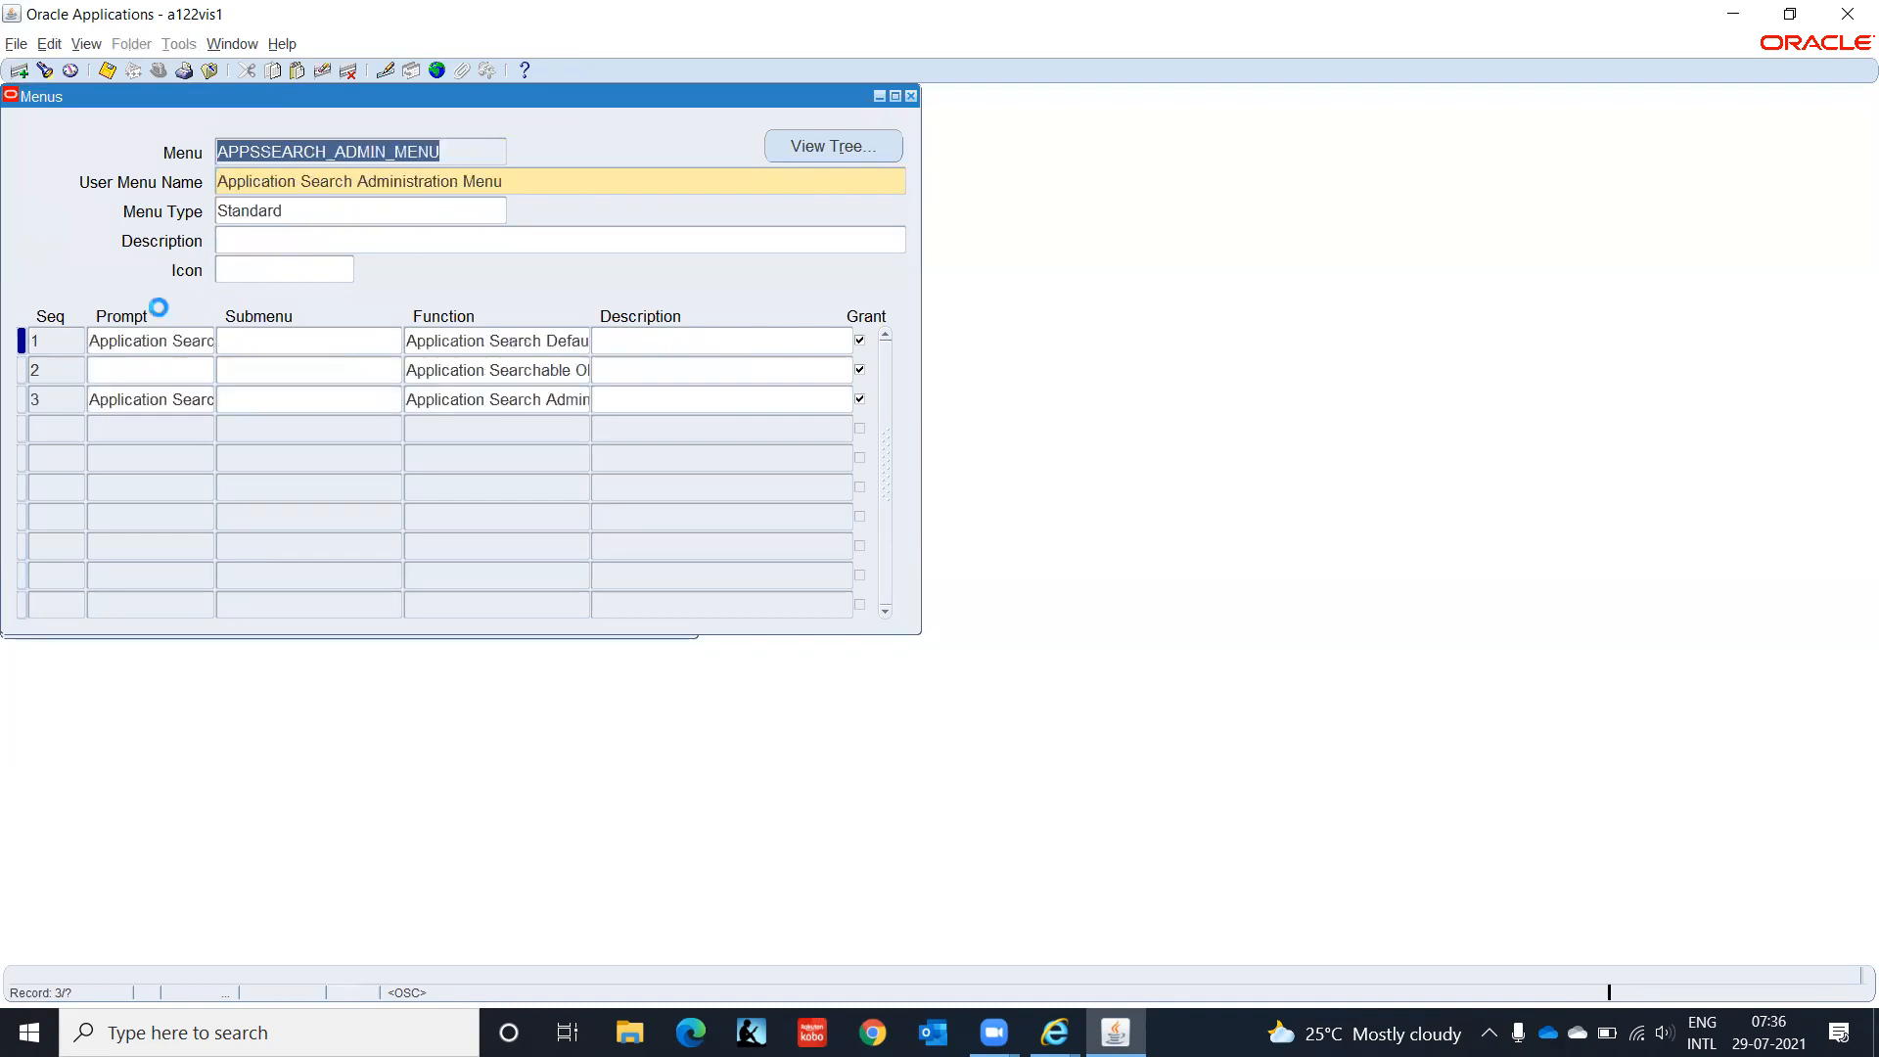
{"action": "key", "text": "Down"}
{"action": "key", "text": "Down"}
{"action": "key", "text": "Down"}
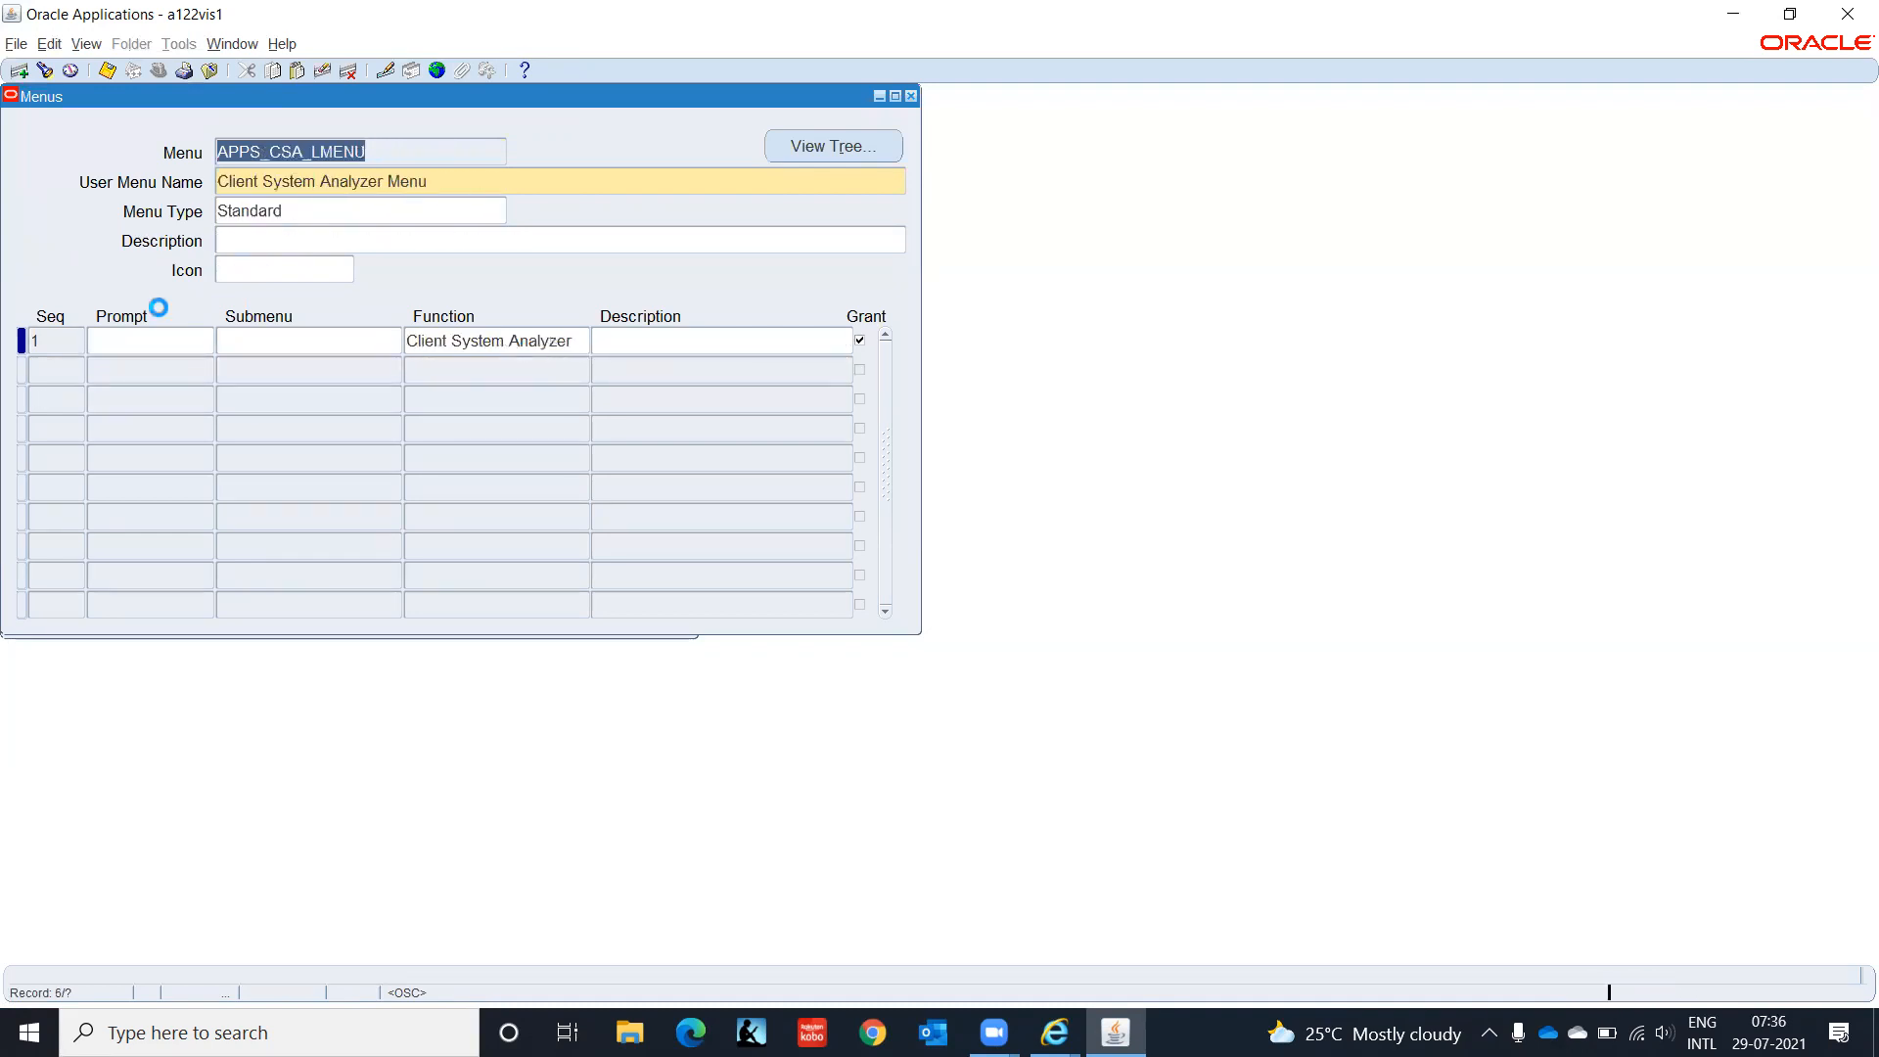
{"action": "key", "text": "Down"}
{"action": "key", "text": "Down"}
{"action": "key", "text": "Down"}
{"action": "key", "text": "Down"}
{"action": "key", "text": "Down"}
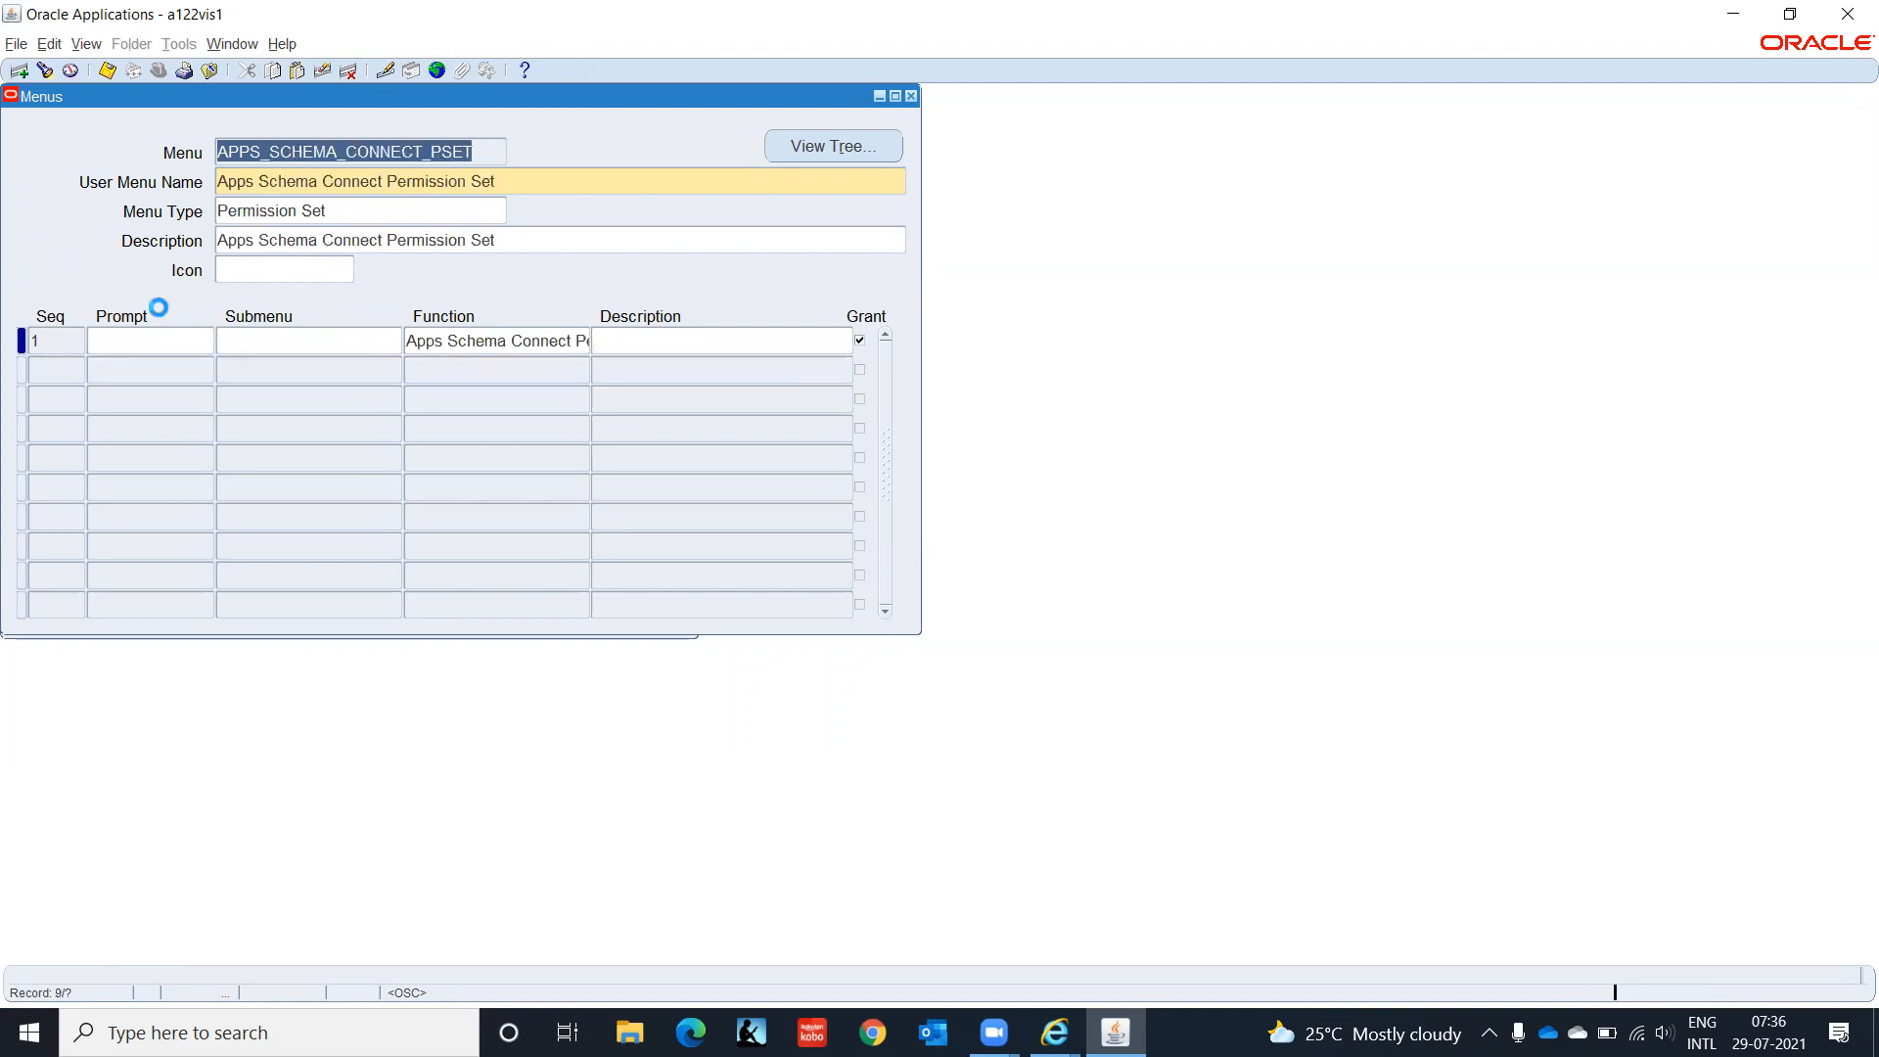
{"action": "key", "text": "Down"}
{"action": "key", "text": "Down"}
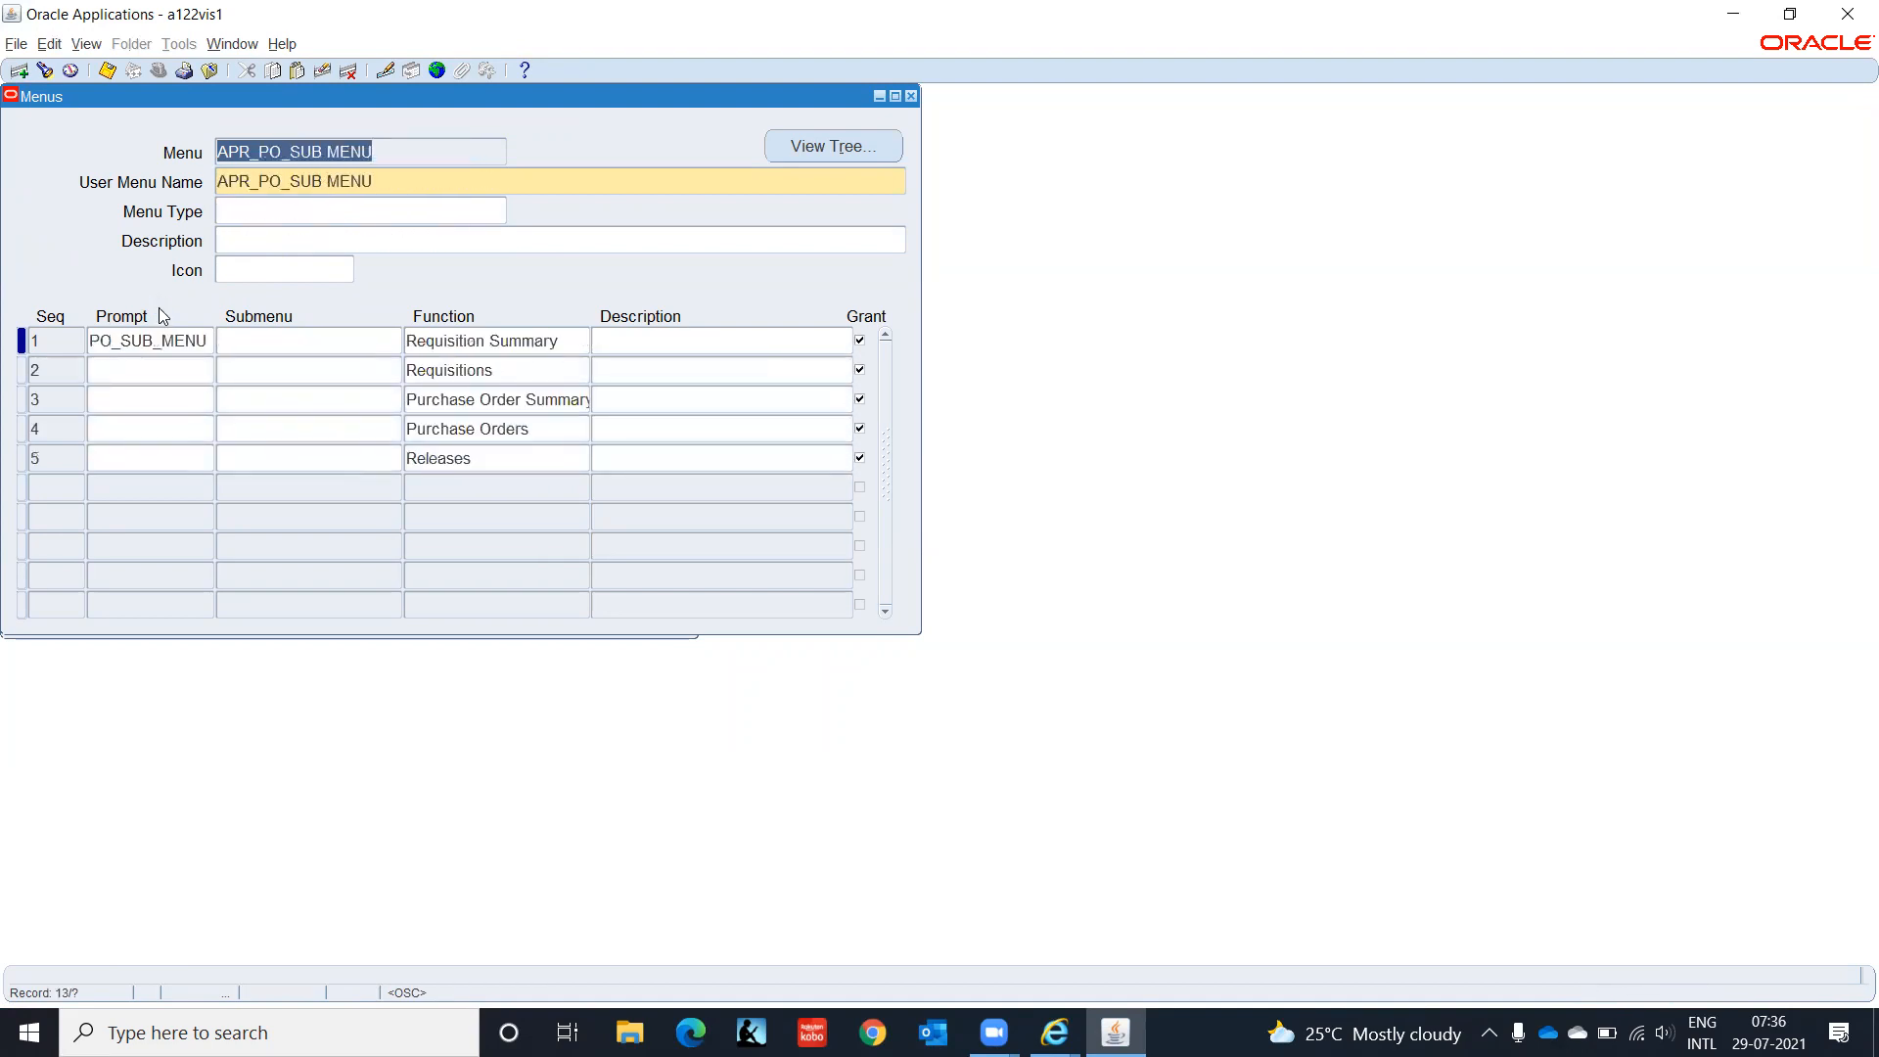
{"action": "key", "text": "Down"}
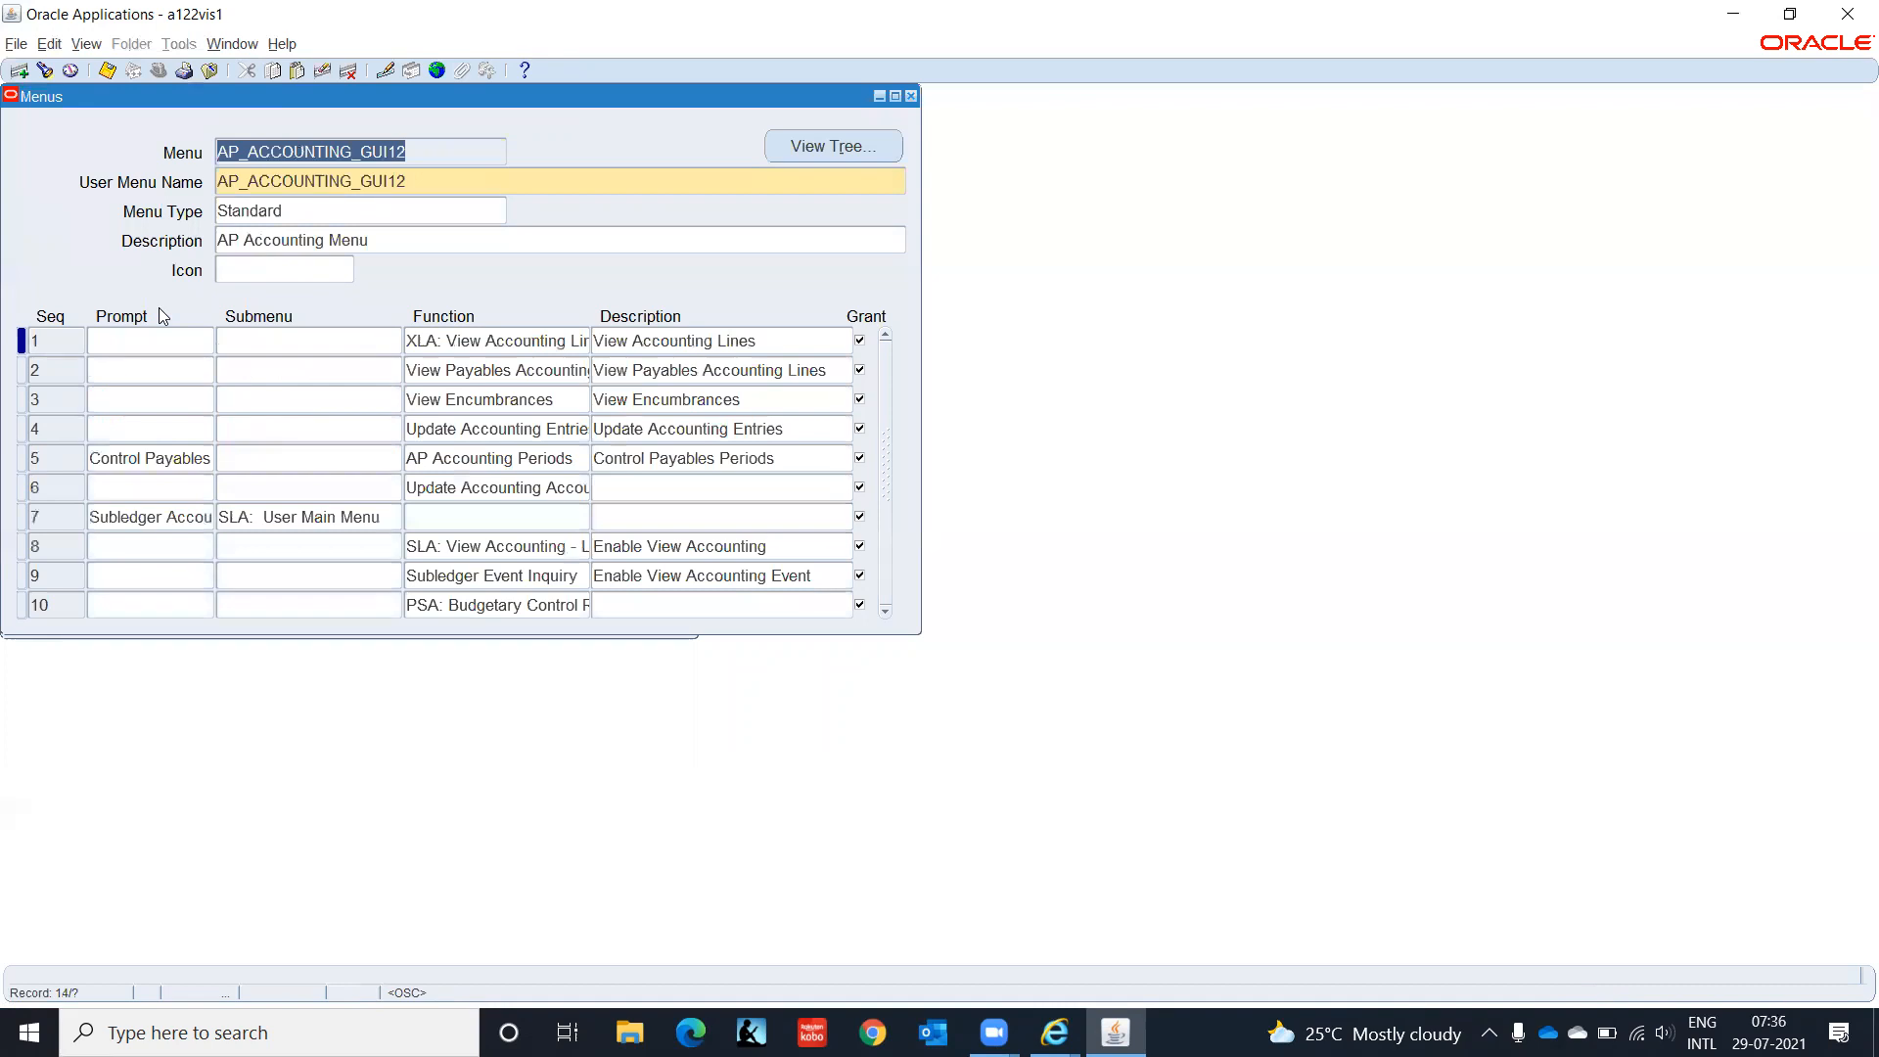
{"action": "key", "text": "Down"}
{"action": "key", "text": "Down"}
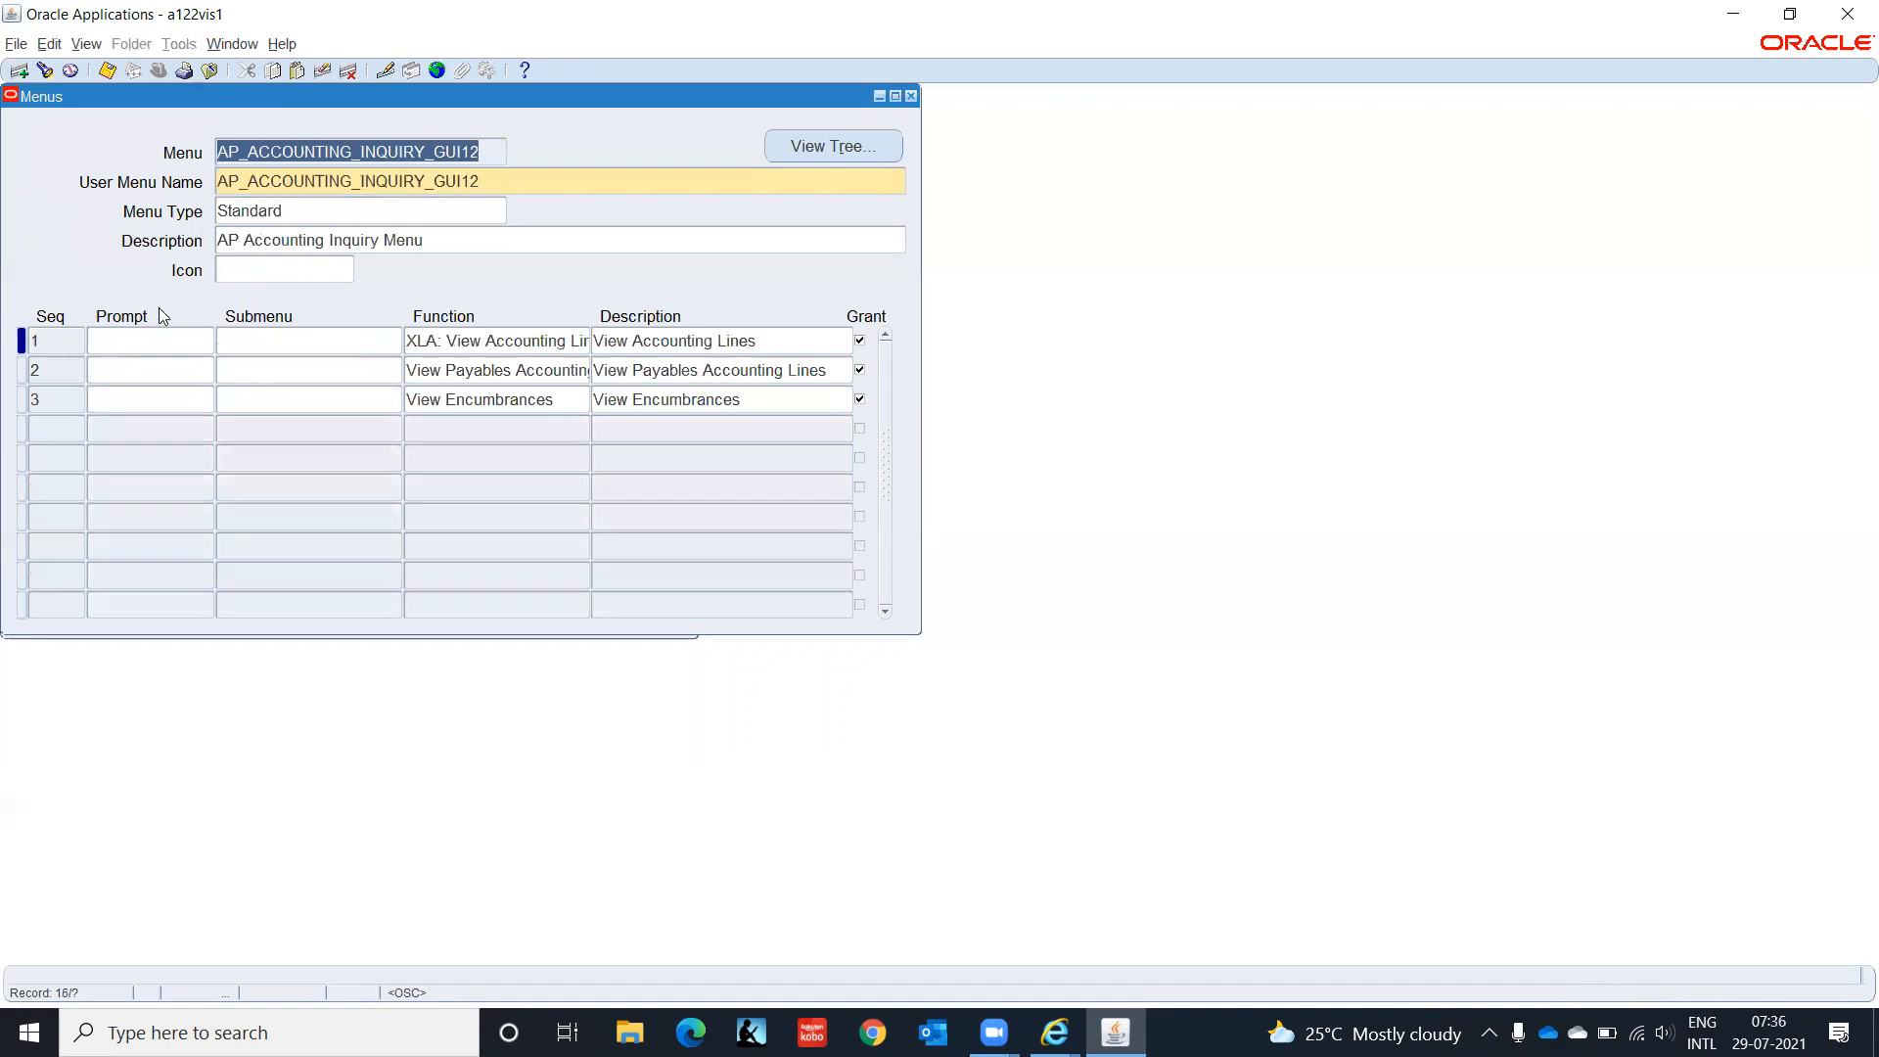
{"action": "key", "text": "Down"}
{"action": "key", "text": "Down"}
{"action": "key", "text": "Down"}
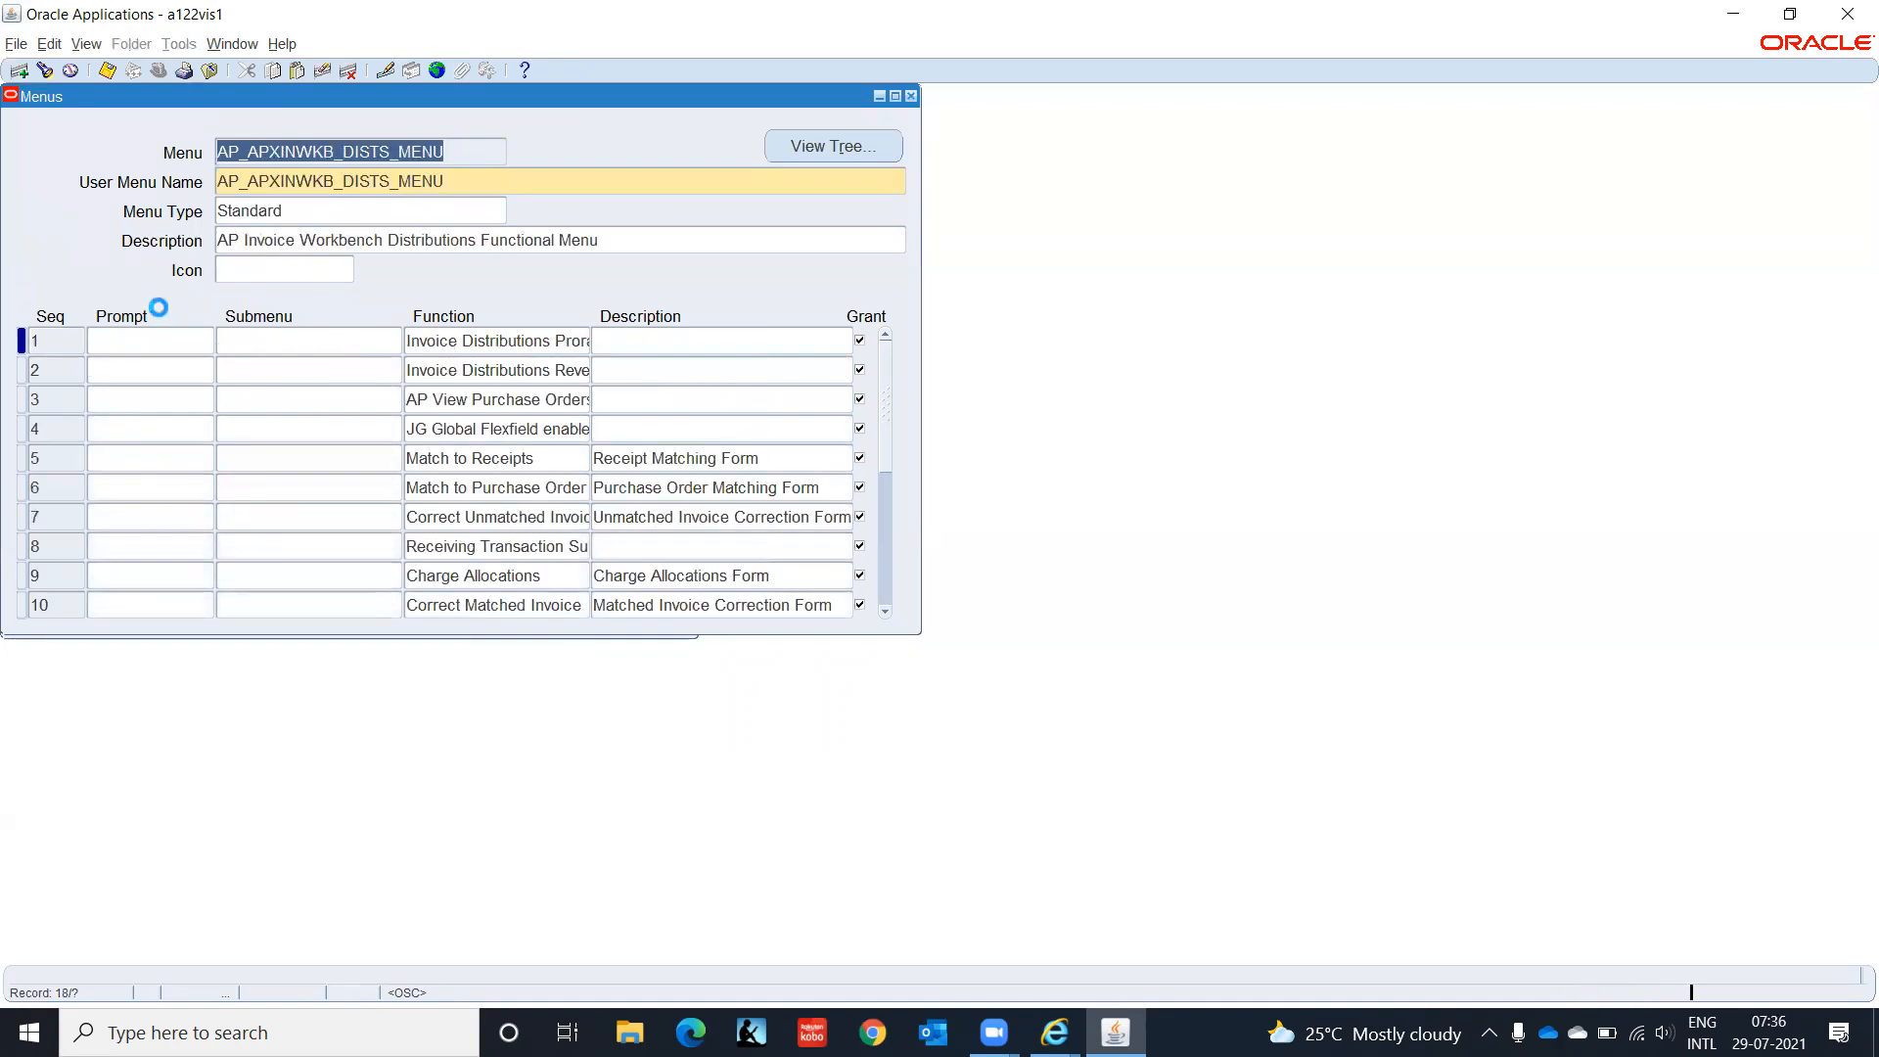
{"action": "key", "text": "Down"}
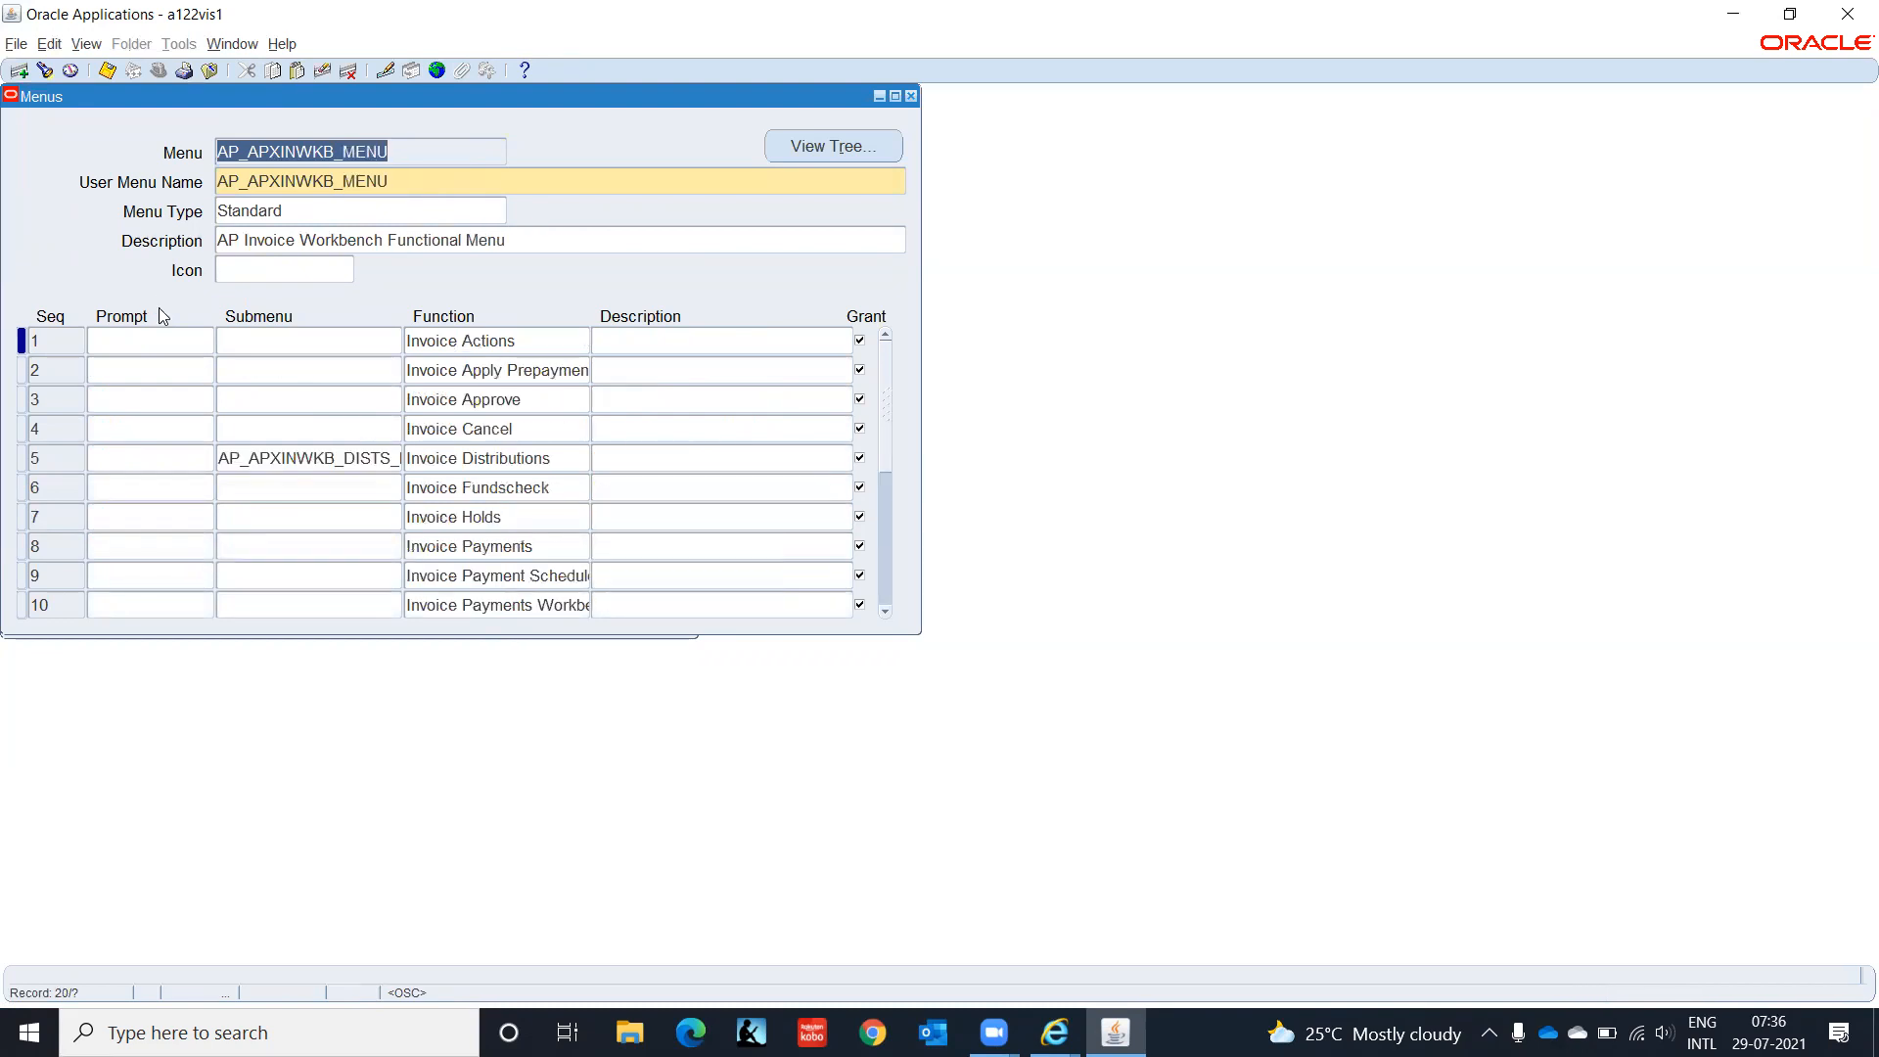
{"action": "key", "text": "Down"}
{"action": "key", "text": "Down"}
{"action": "key", "text": "Down"}
{"action": "key", "text": "Down"}
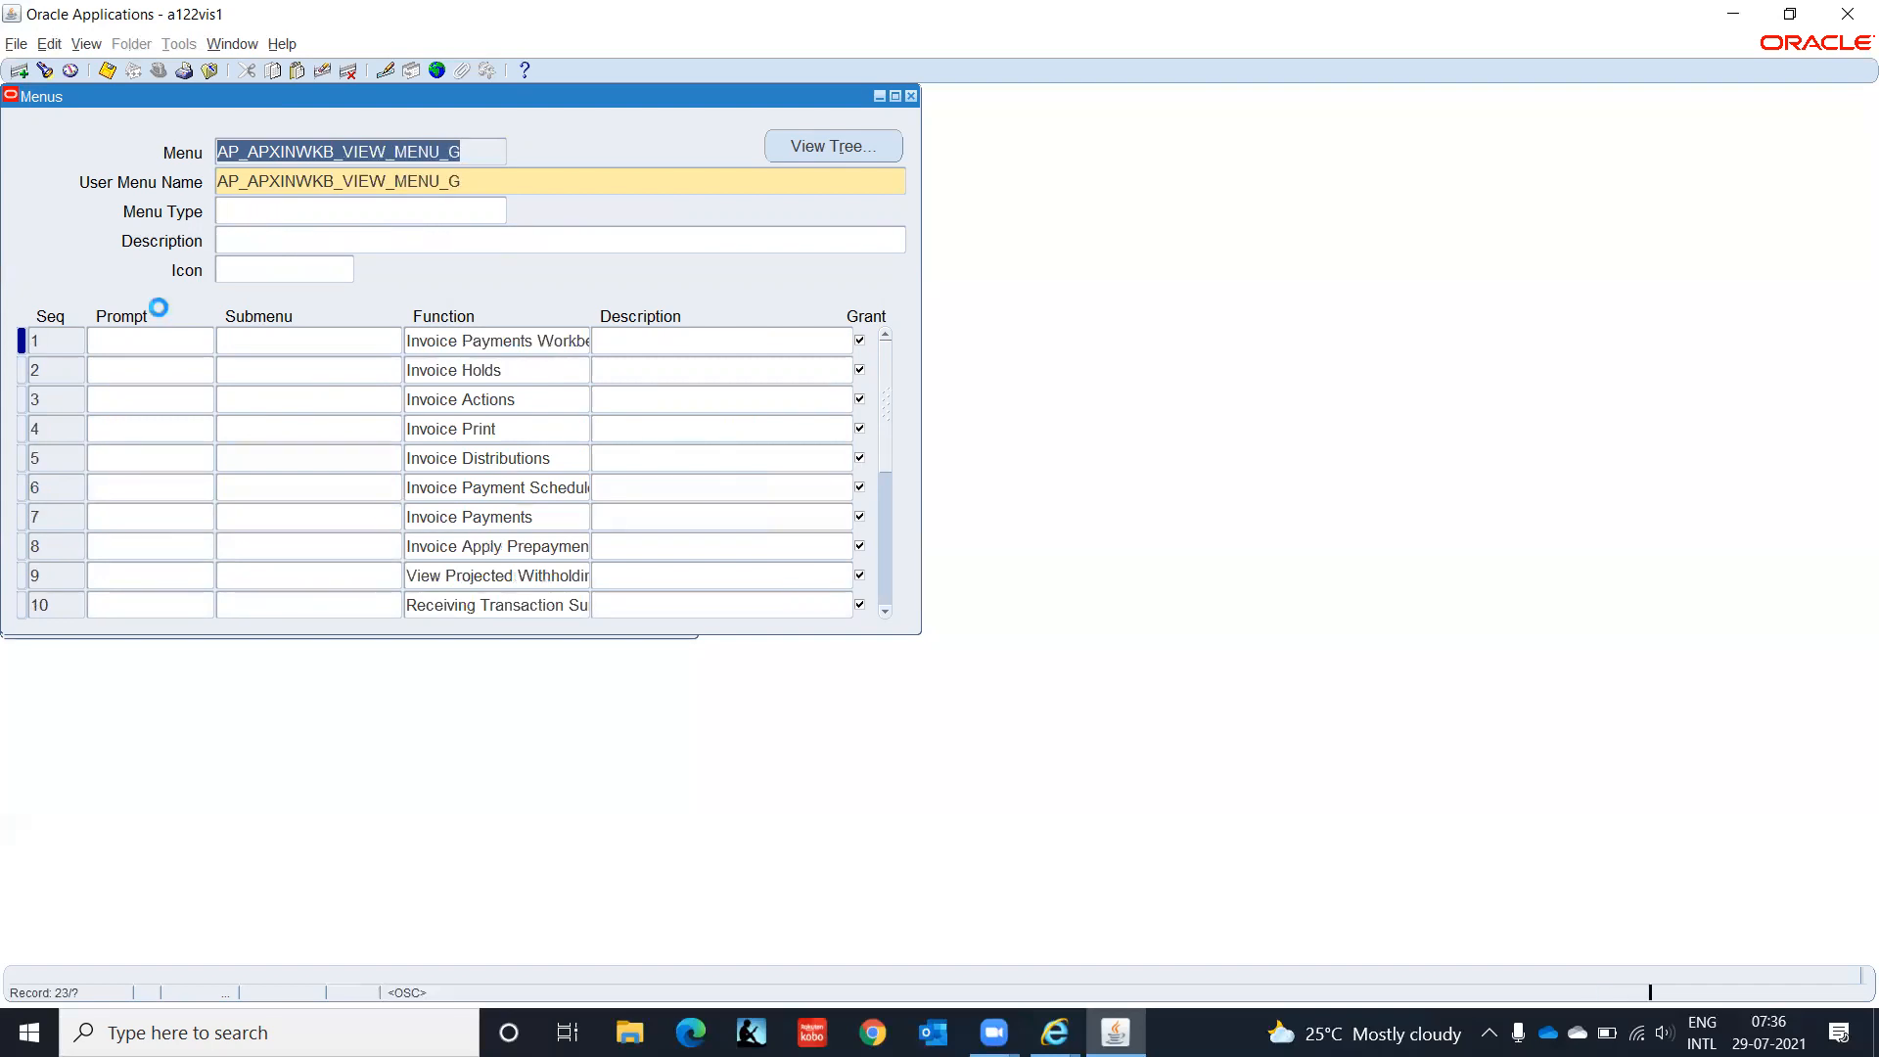
{"action": "key", "text": "Down"}
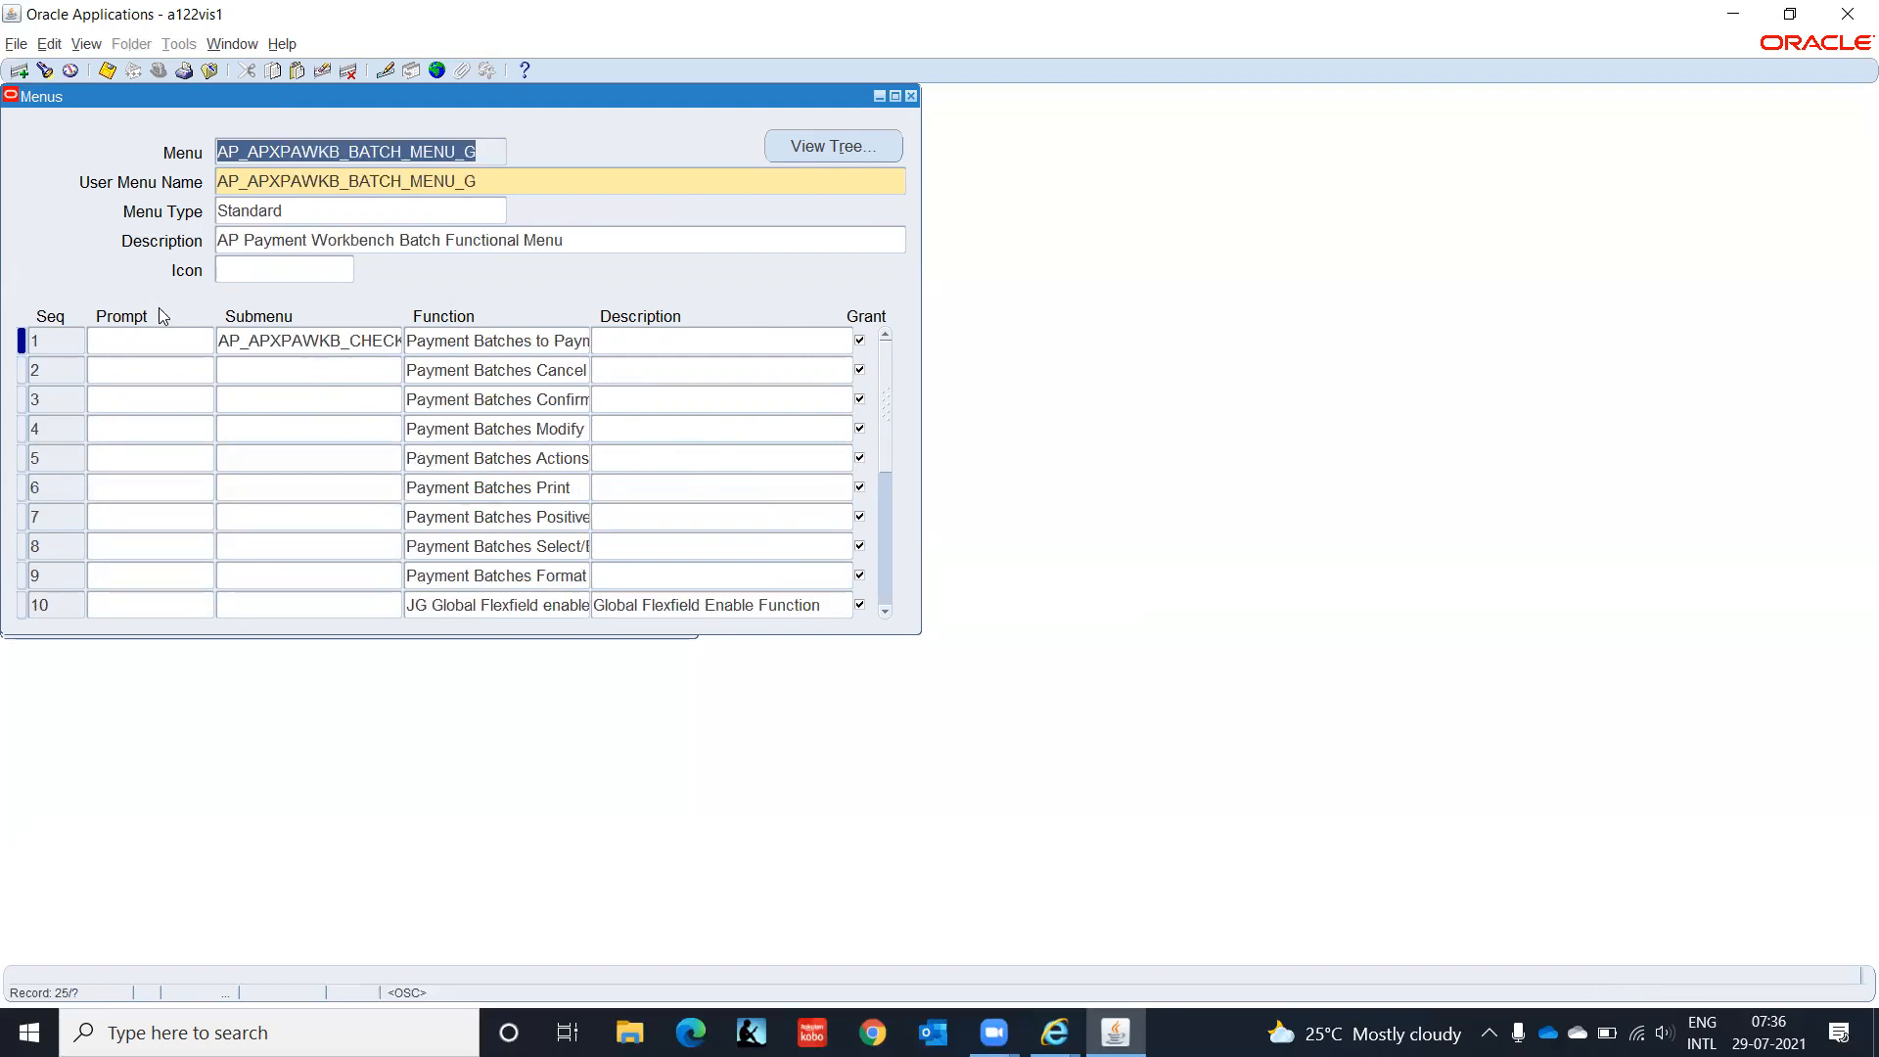
{"action": "key", "text": "Down"}
{"action": "key", "text": "Down"}
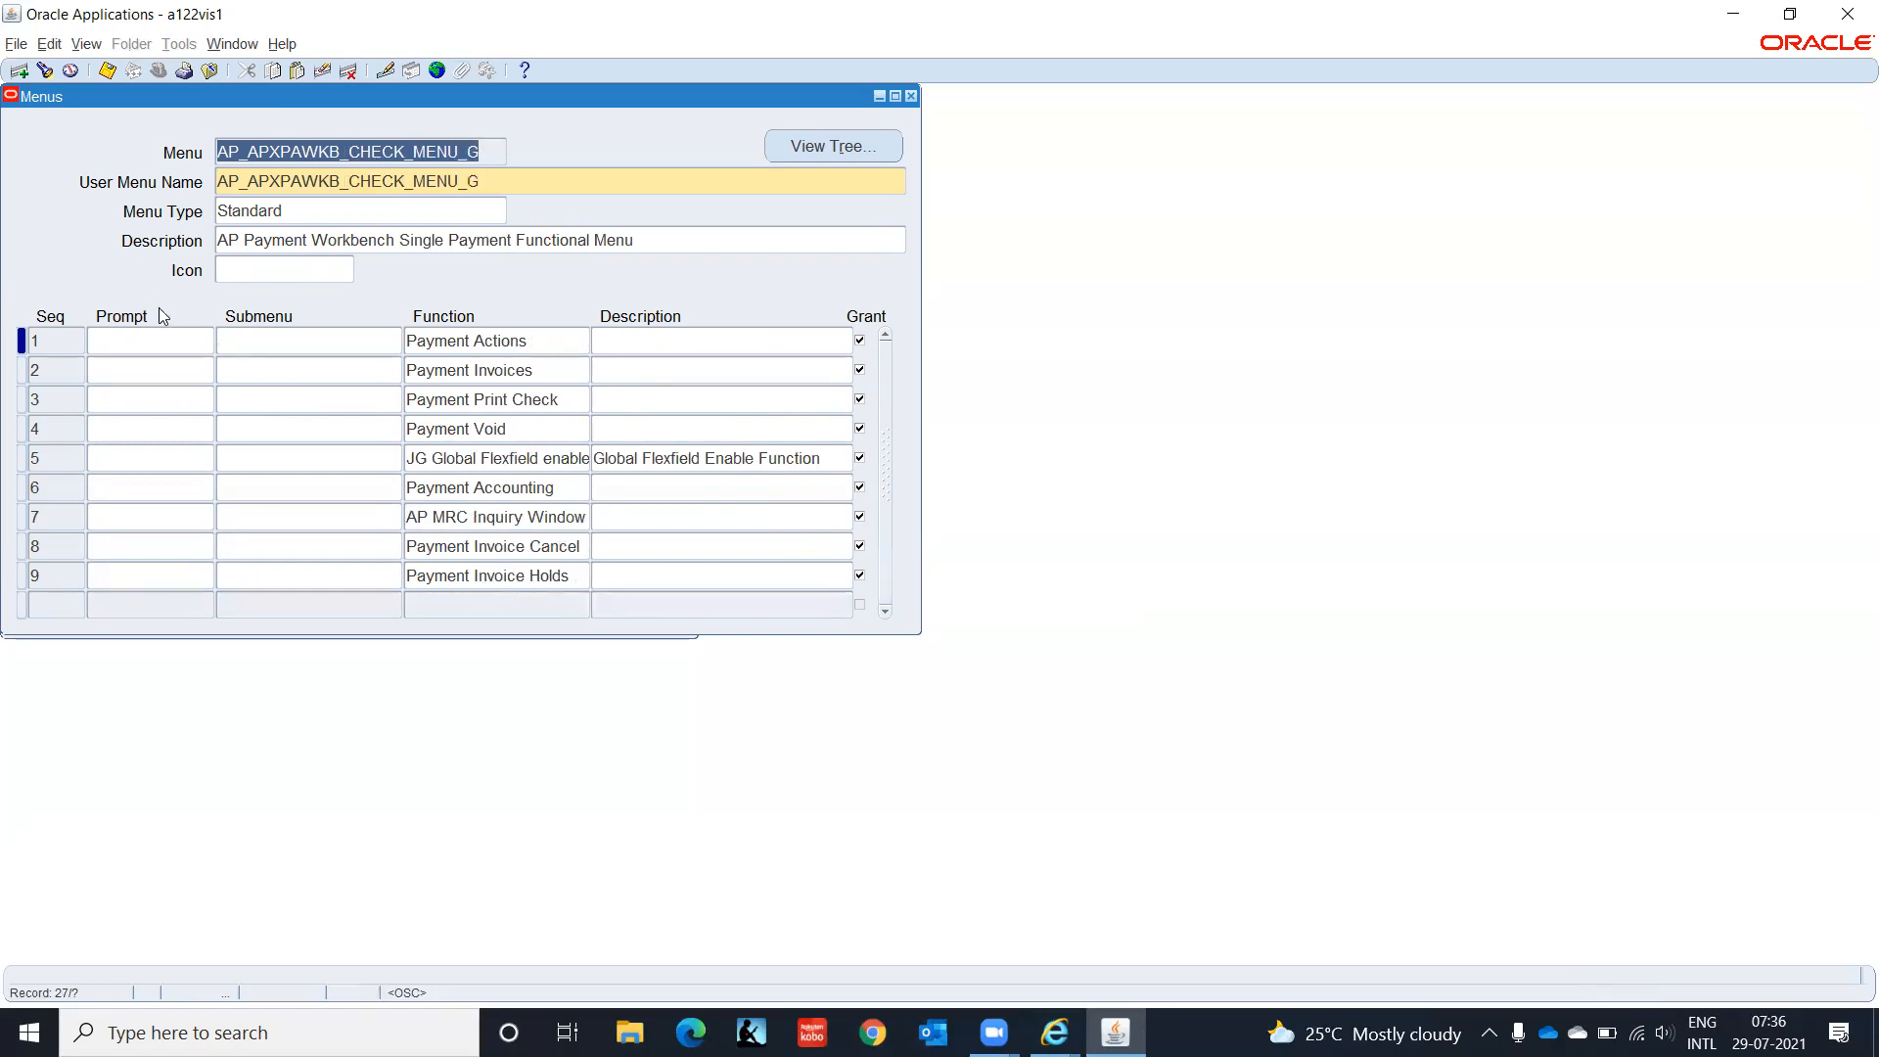
{"action": "key", "text": "Down"}
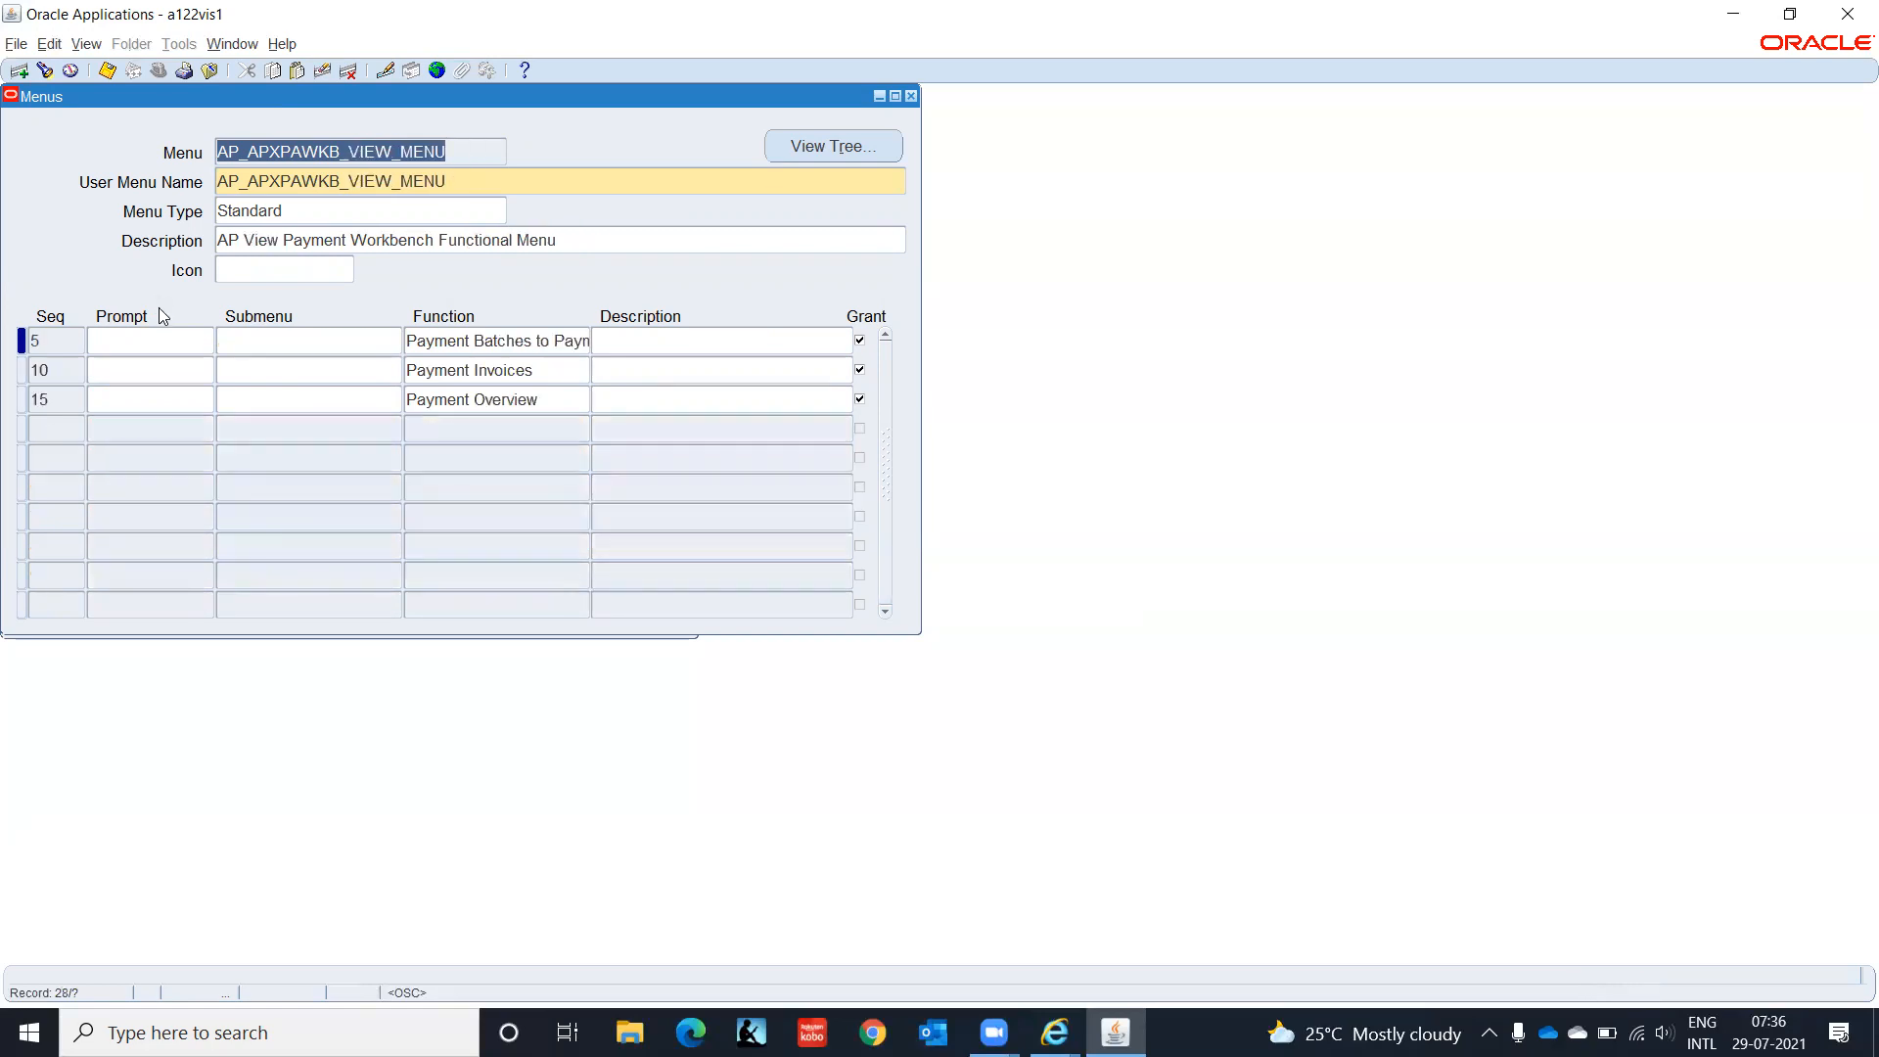
{"action": "key", "text": "Down"}
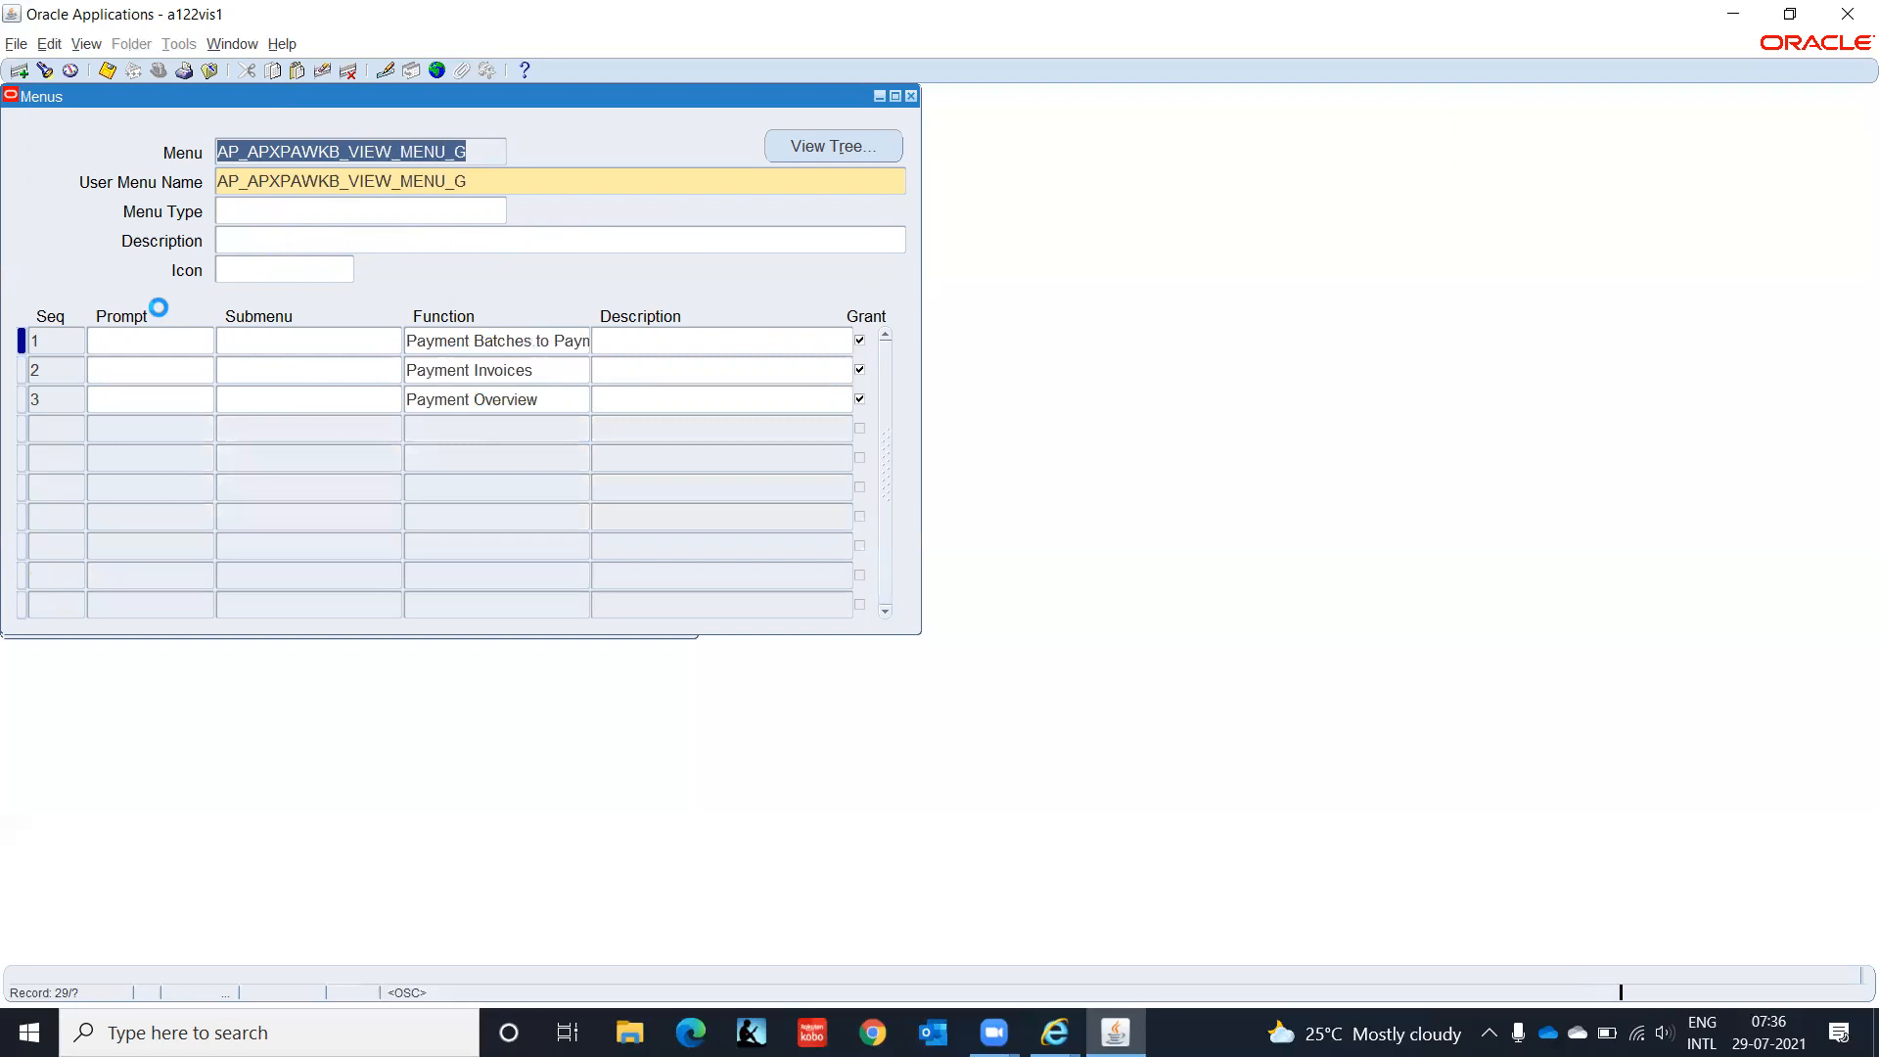
{"action": "key", "text": "Down"}
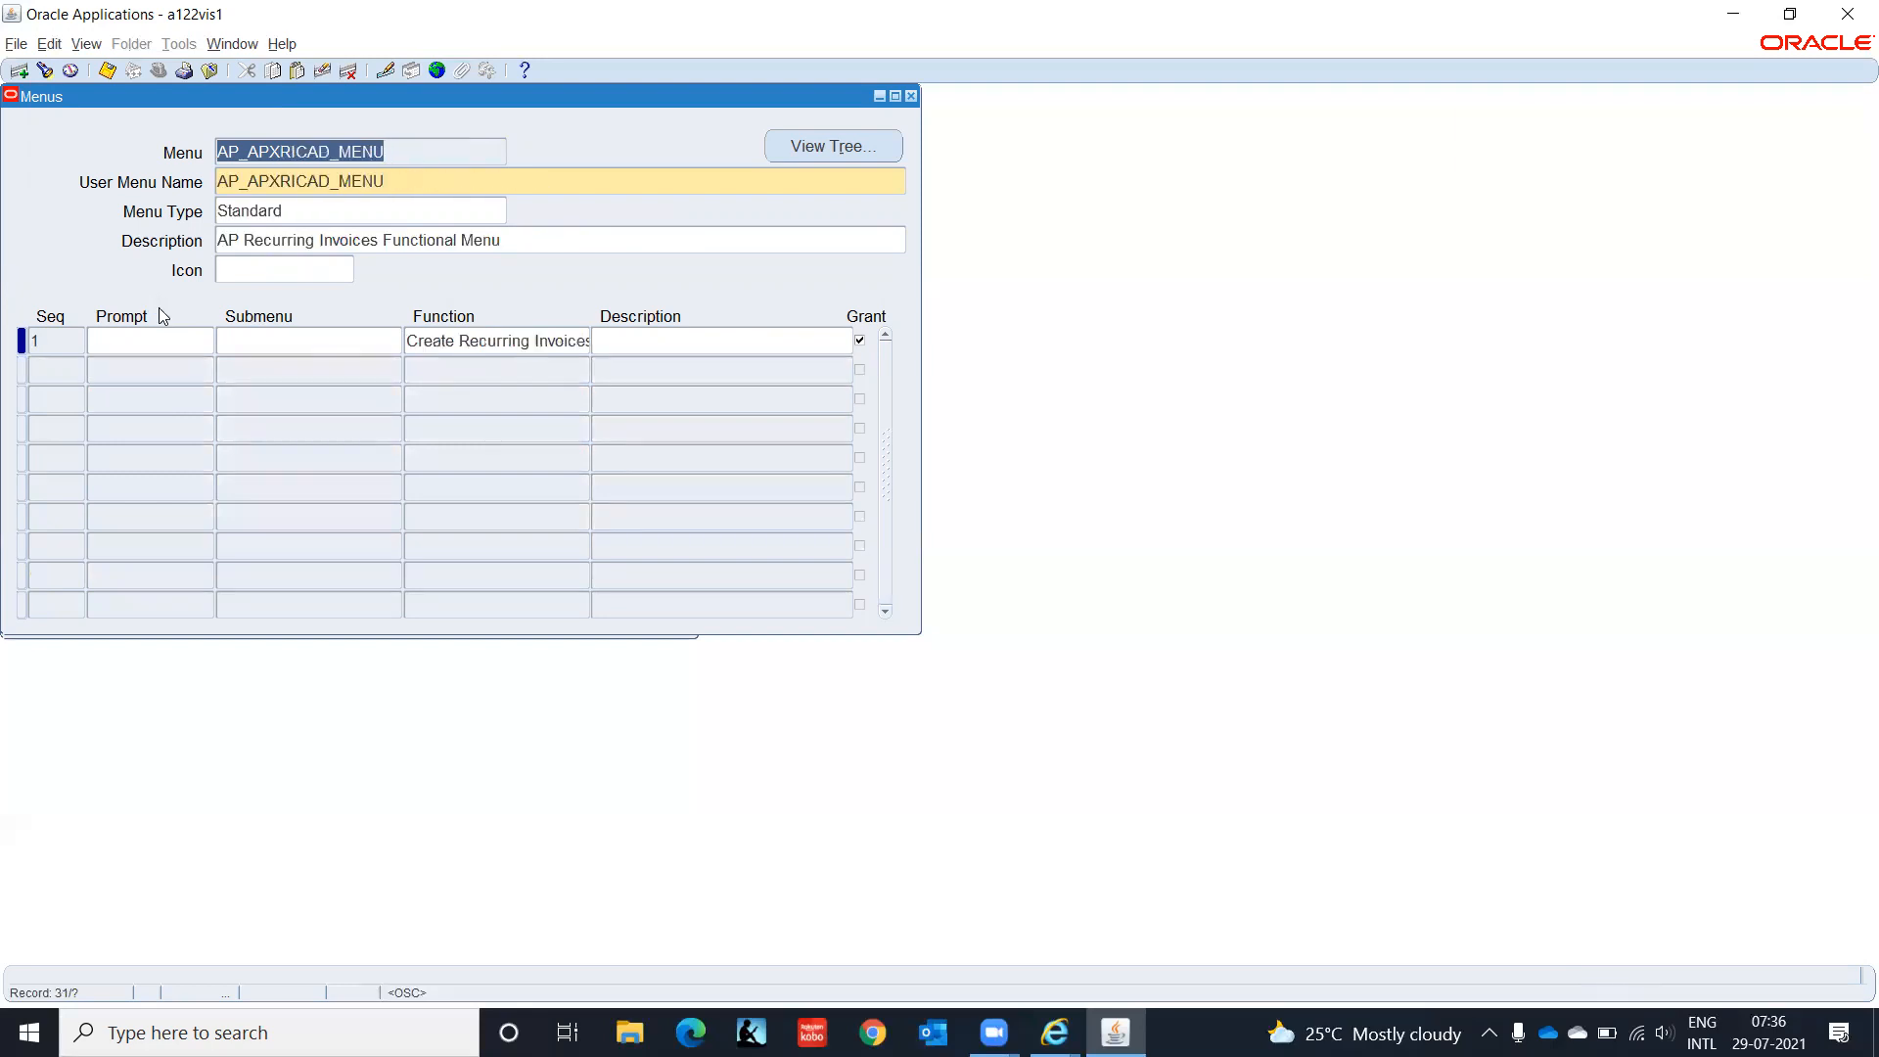
{"action": "key", "text": "Down"}
{"action": "key", "text": "Down"}
{"action": "key", "text": "Down"}
{"action": "key", "text": "Down"}
{"action": "key", "text": "Down"}
{"action": "key", "text": "Down"}
{"action": "key", "text": "Down"}
{"action": "key", "text": "Down"}
{"action": "key", "text": "Down"}
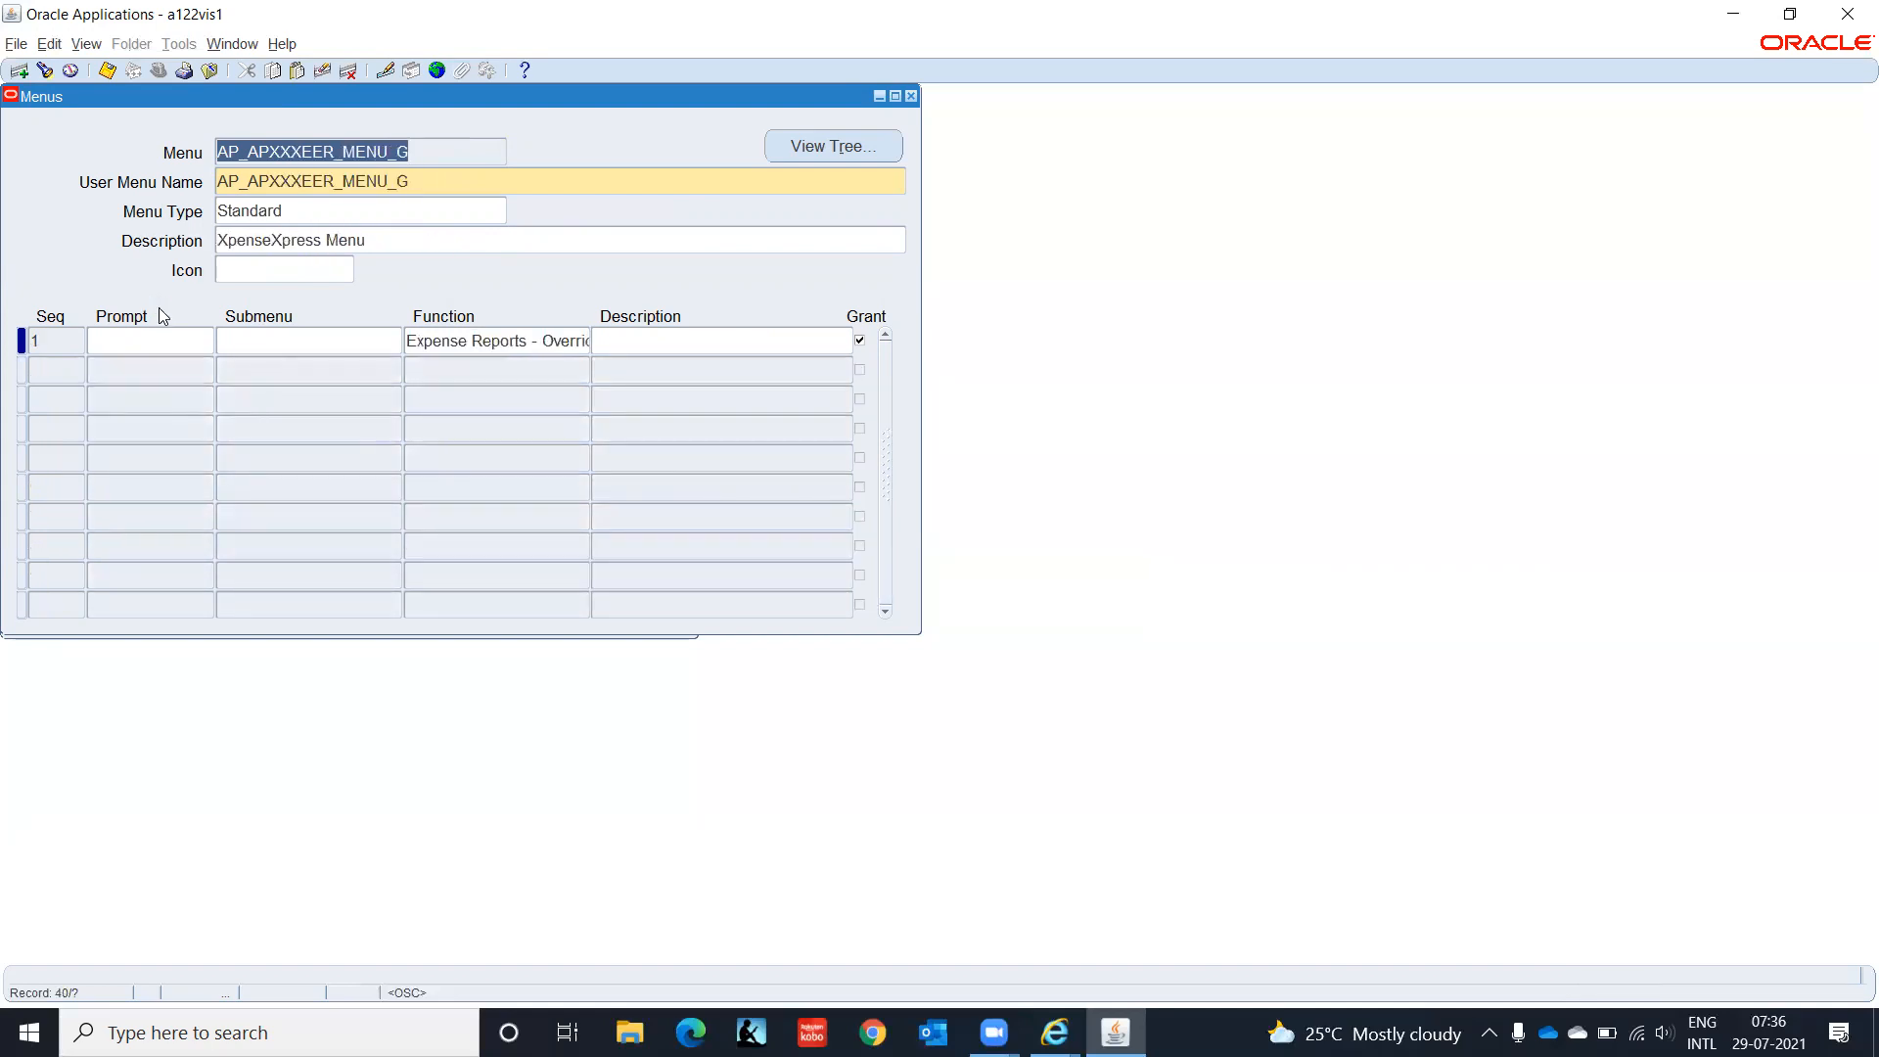
{"action": "key", "text": "Down"}
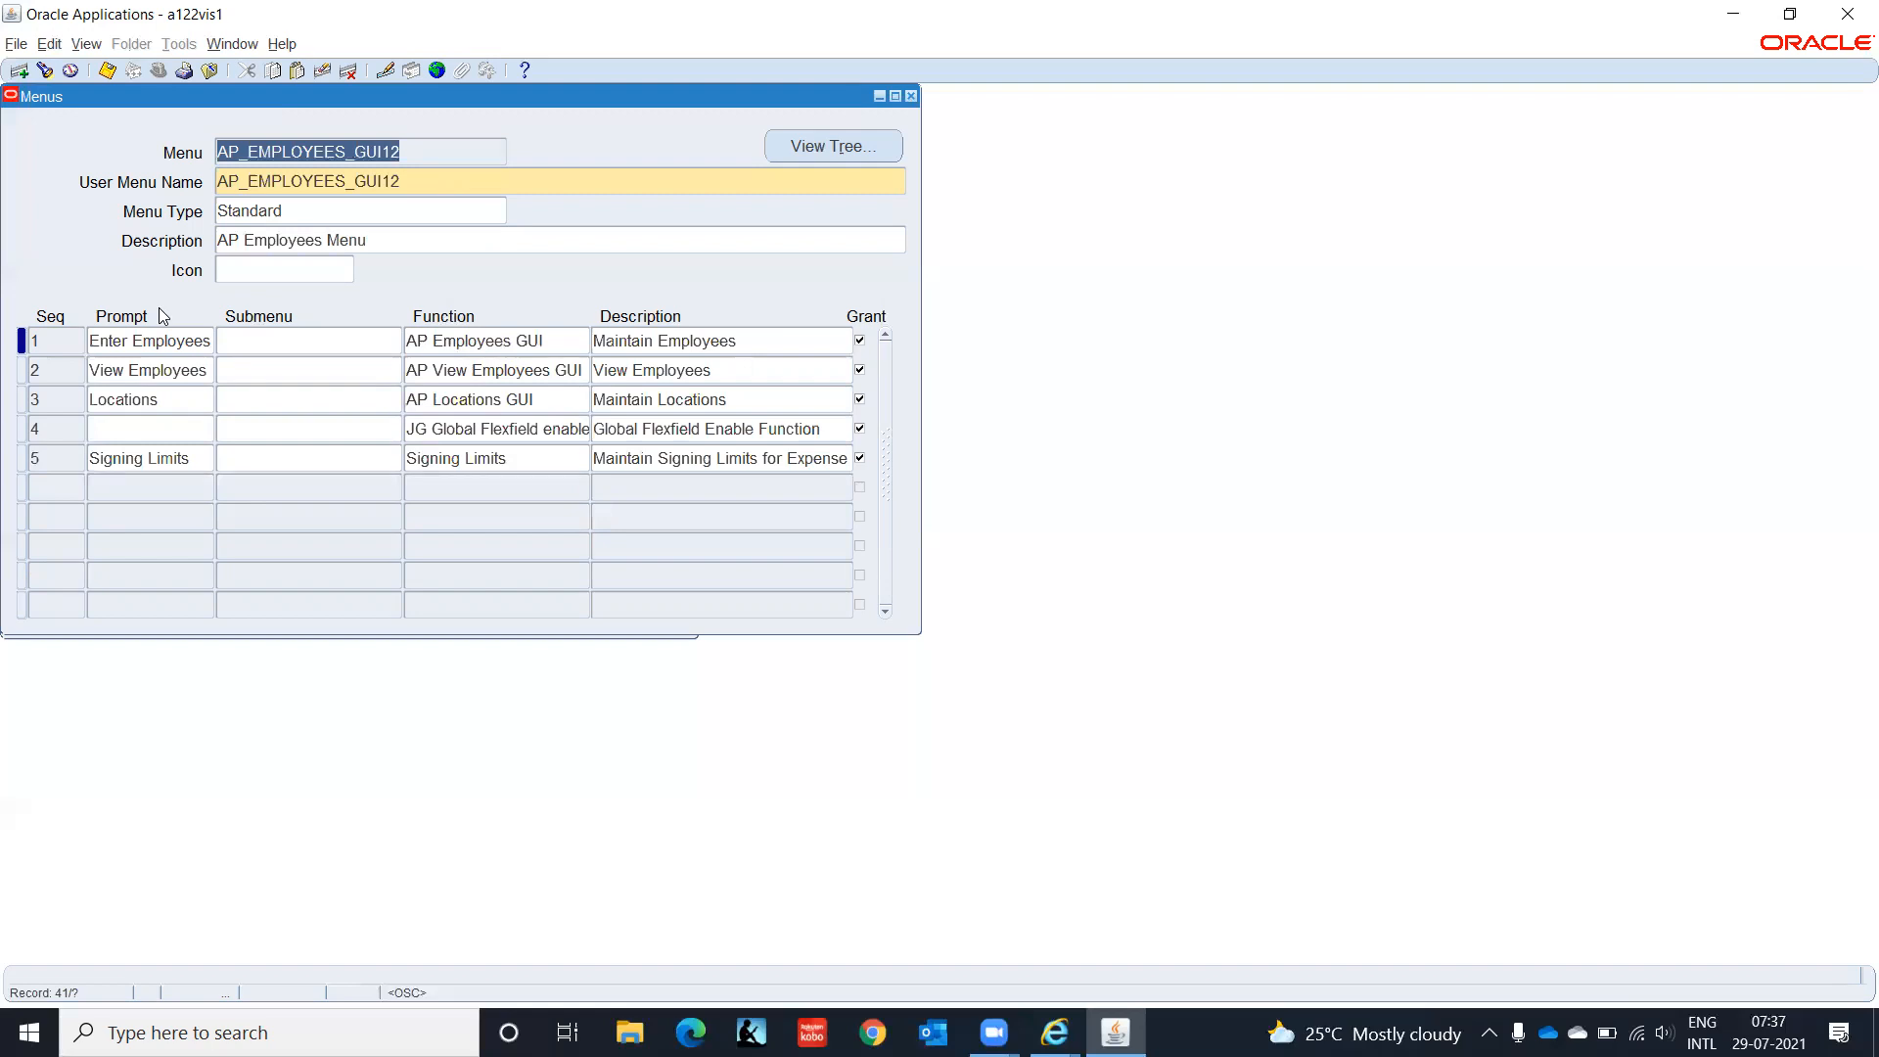
Step: Examine the following AP menu records, from the Endeca dashboard menus through the invoice menus to AP_MRC_NAVIGATOR_GUI
{"action": "key", "text": "Down"}
{"action": "key", "text": "Down"}
{"action": "key", "text": "Up"}
{"action": "key", "text": "Down"}
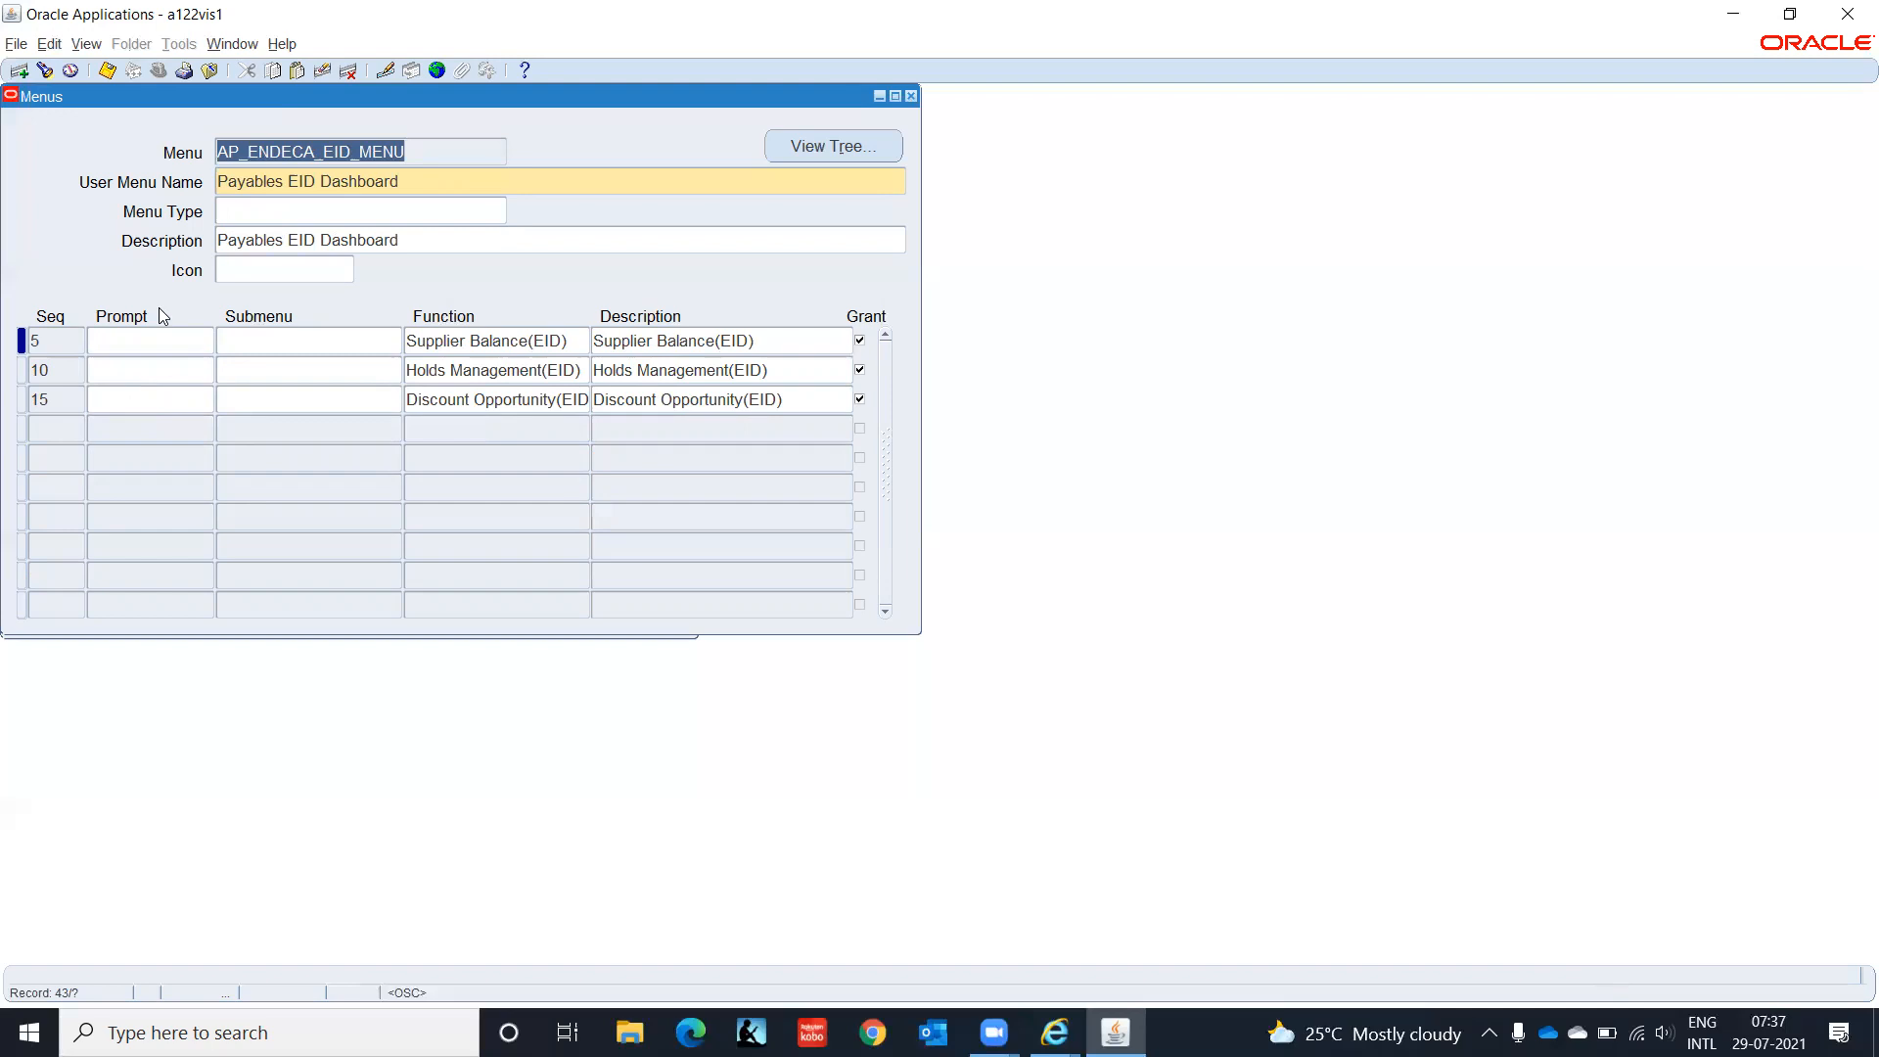
{"action": "key", "text": "Down"}
{"action": "key", "text": "Down"}
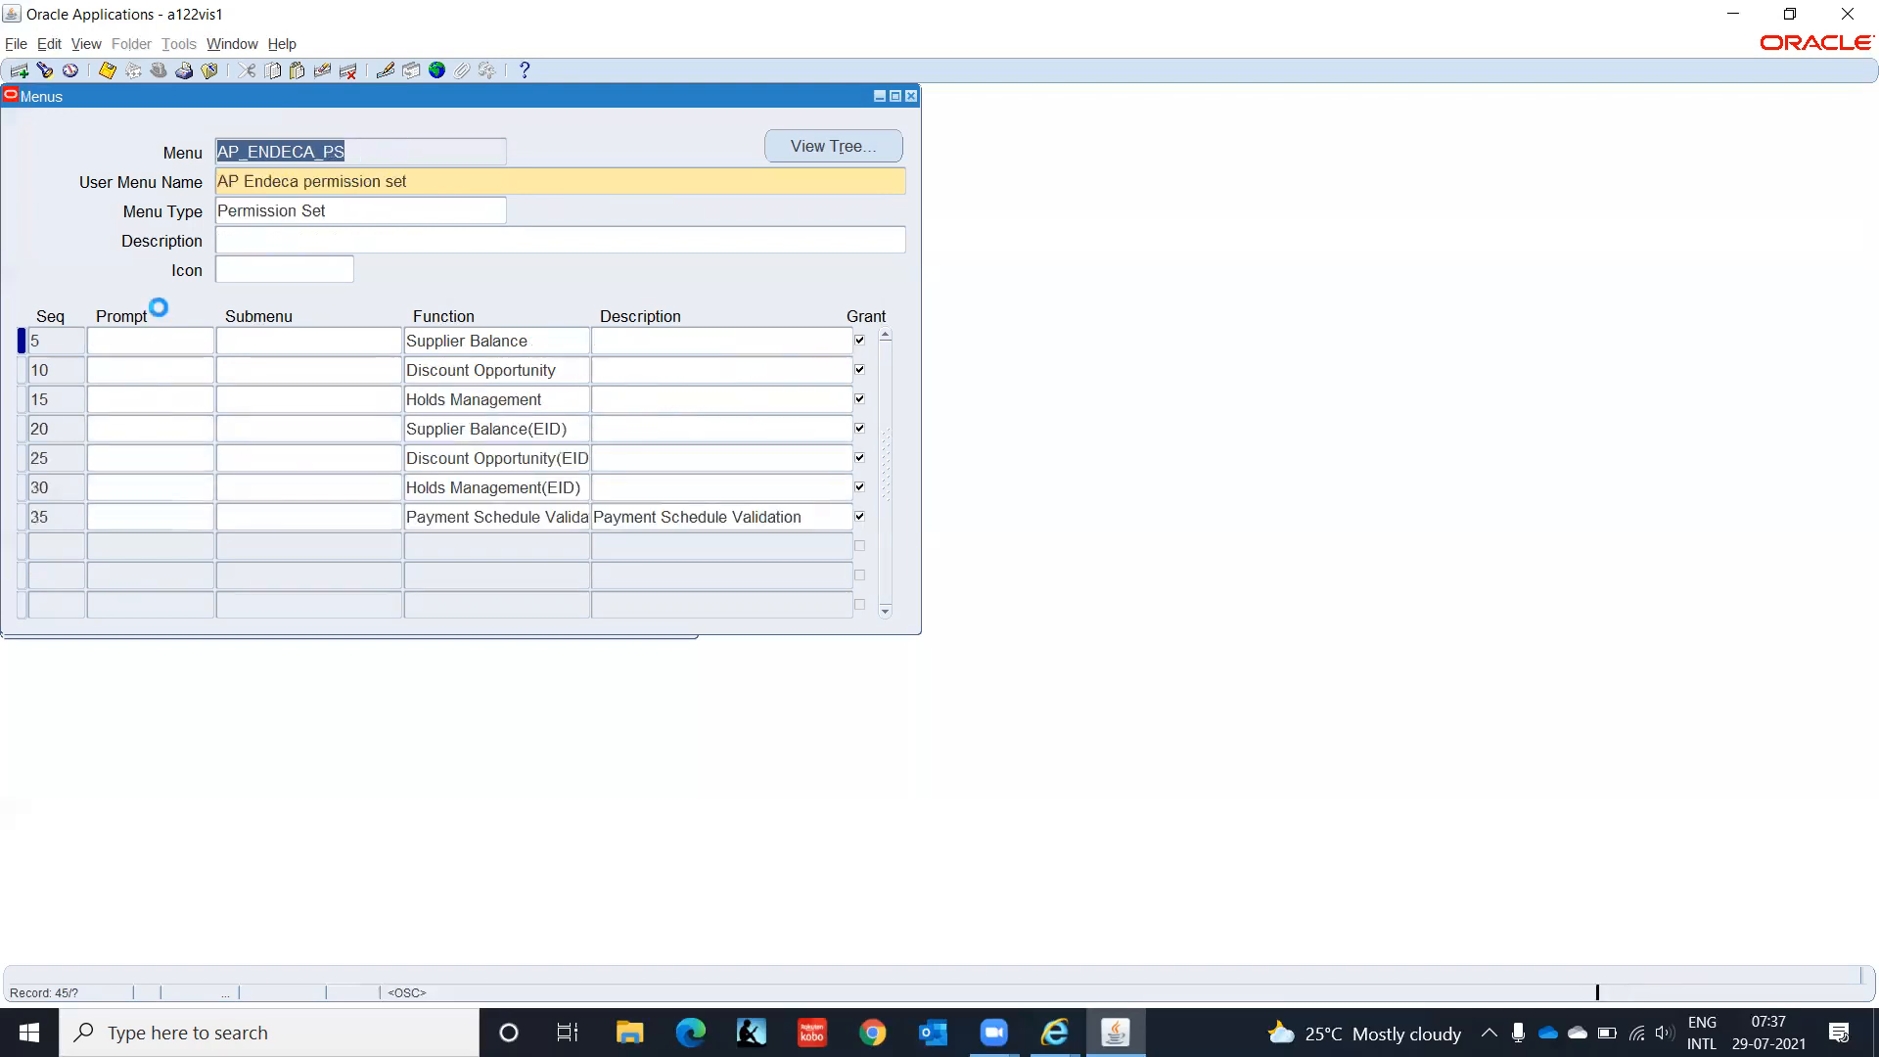
{"action": "key", "text": "Up"}
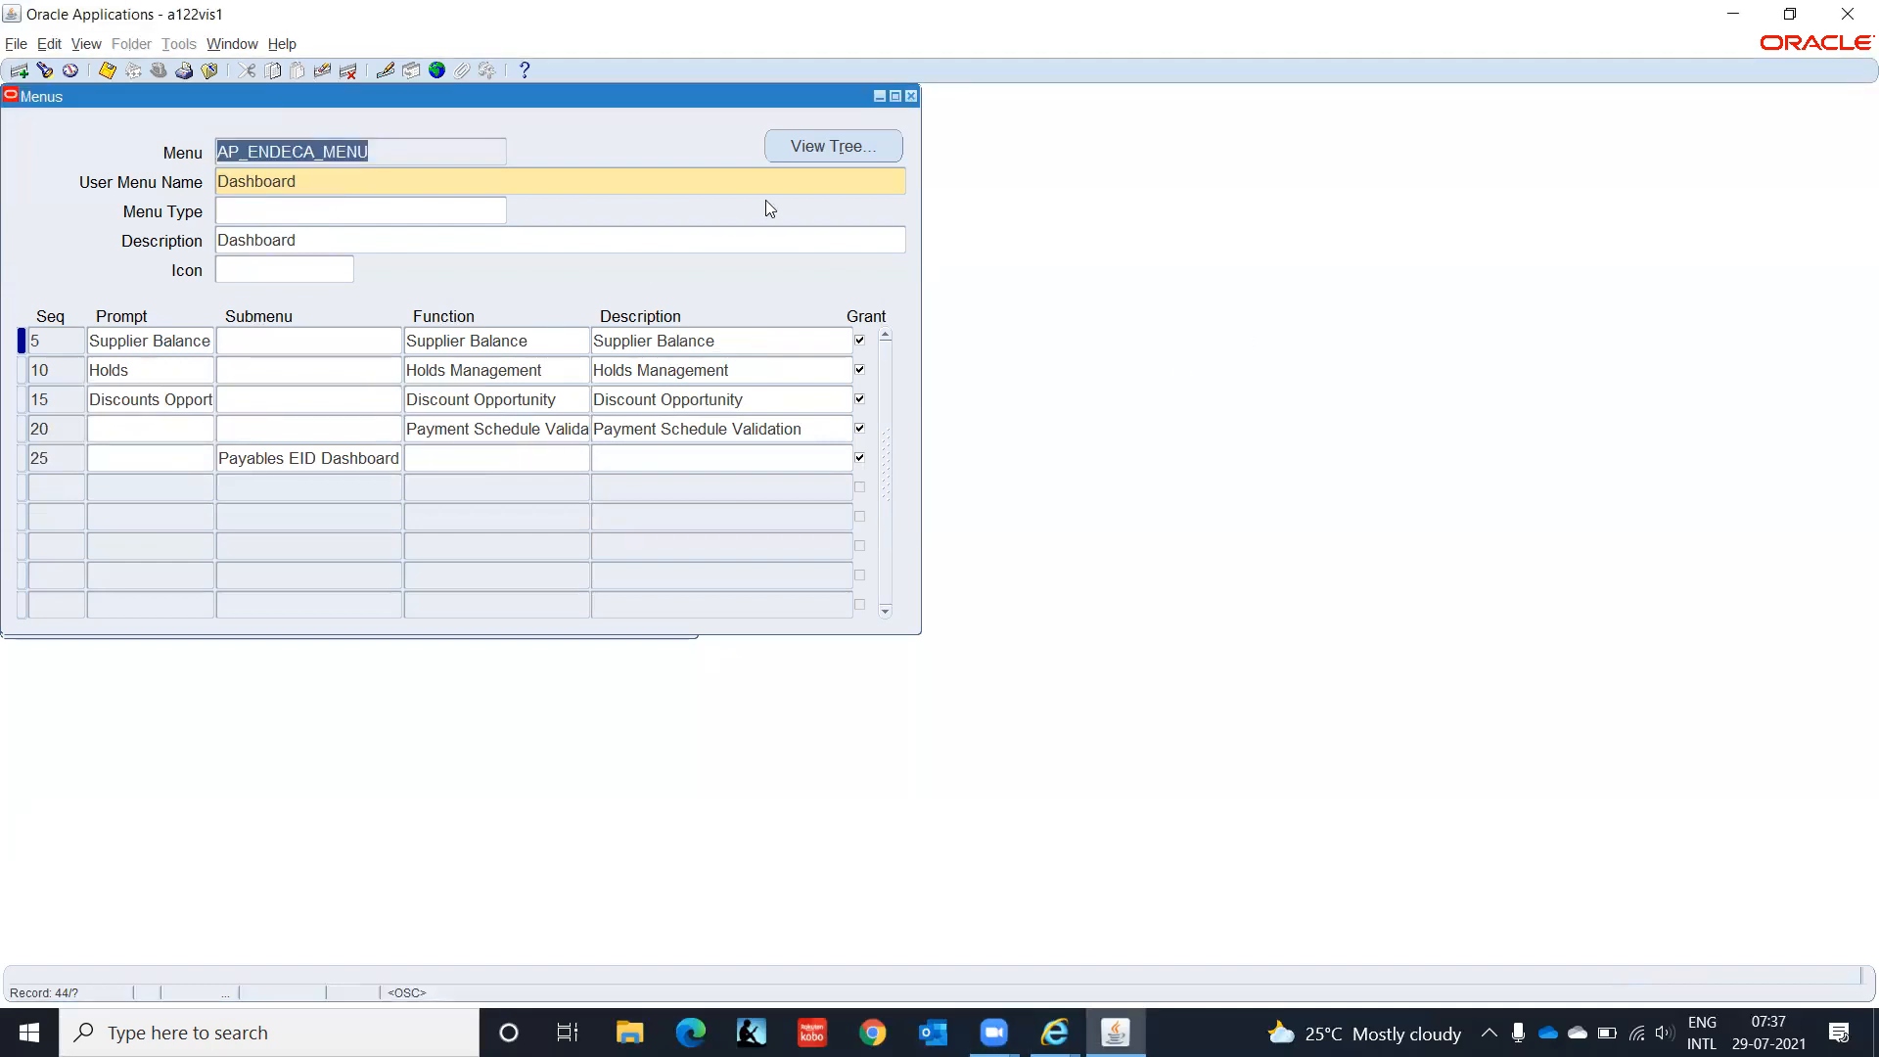
{"action": "key", "text": "Down"}
{"action": "key", "text": "Down"}
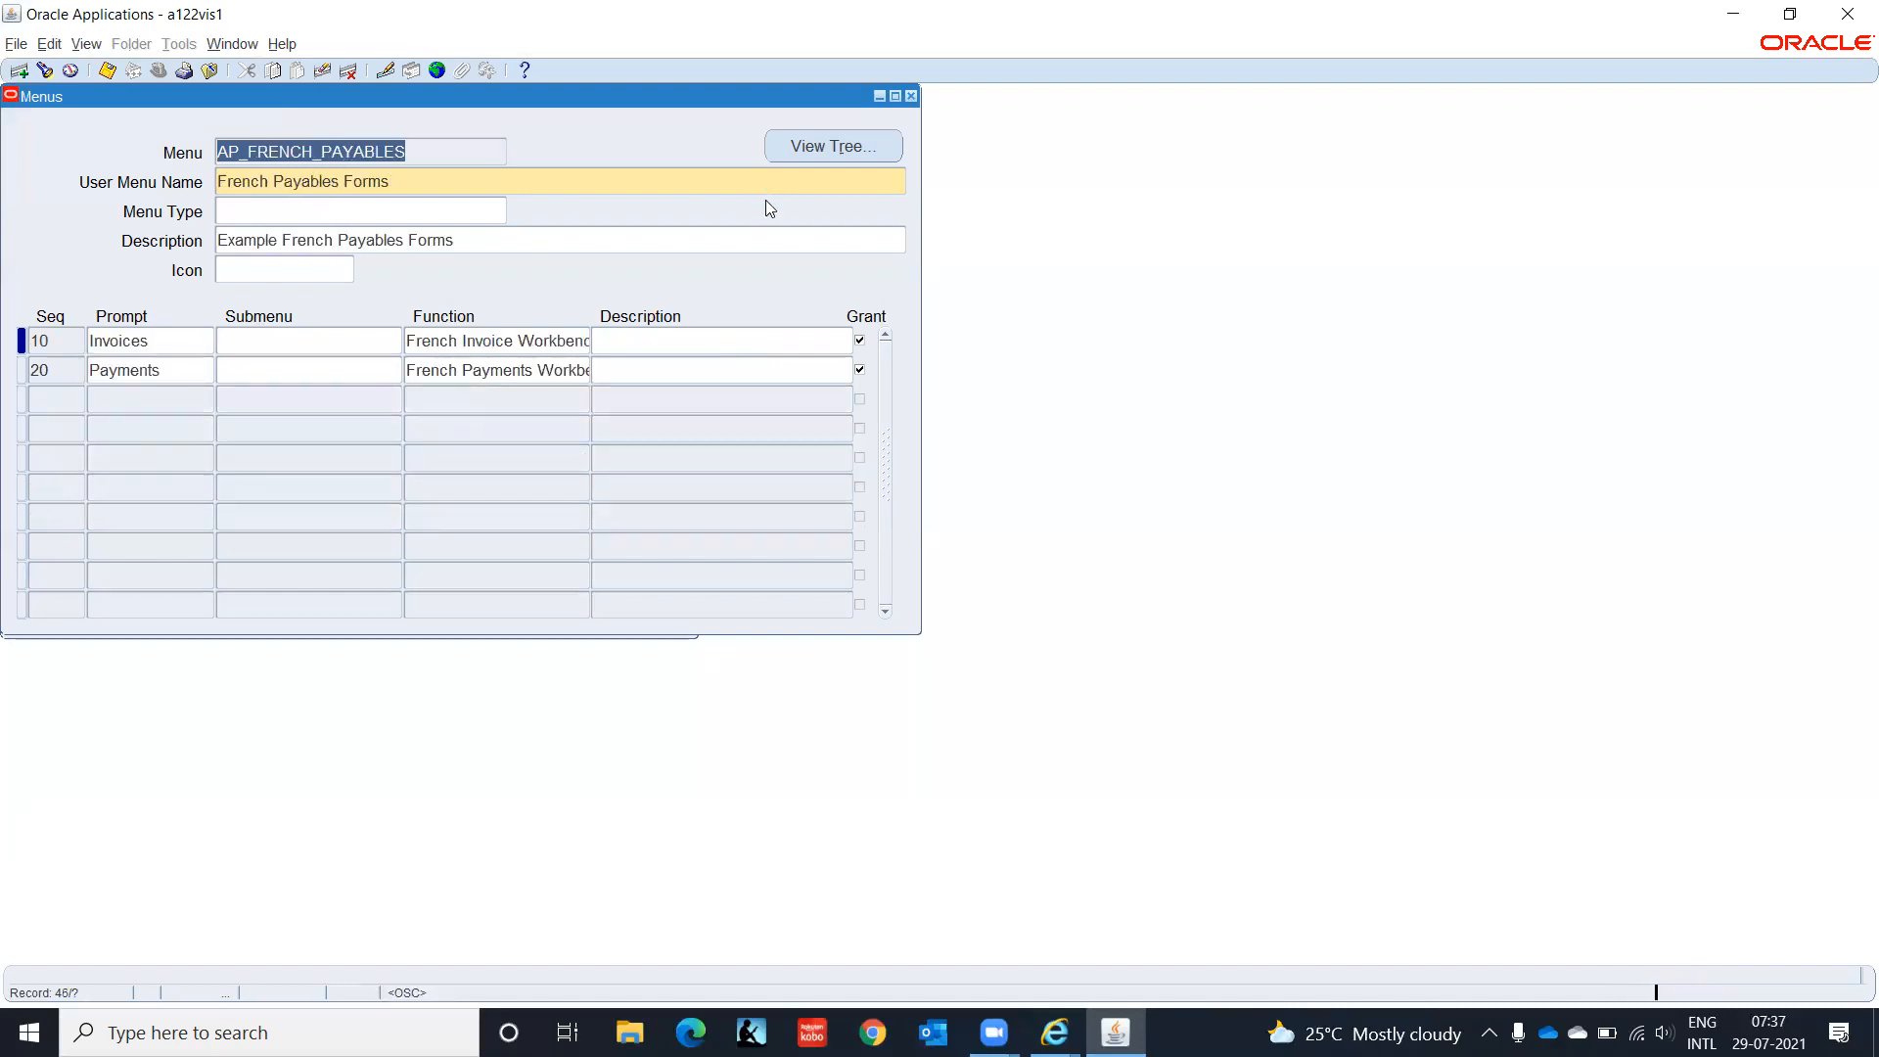
{"action": "key", "text": "Down"}
{"action": "key", "text": "Down"}
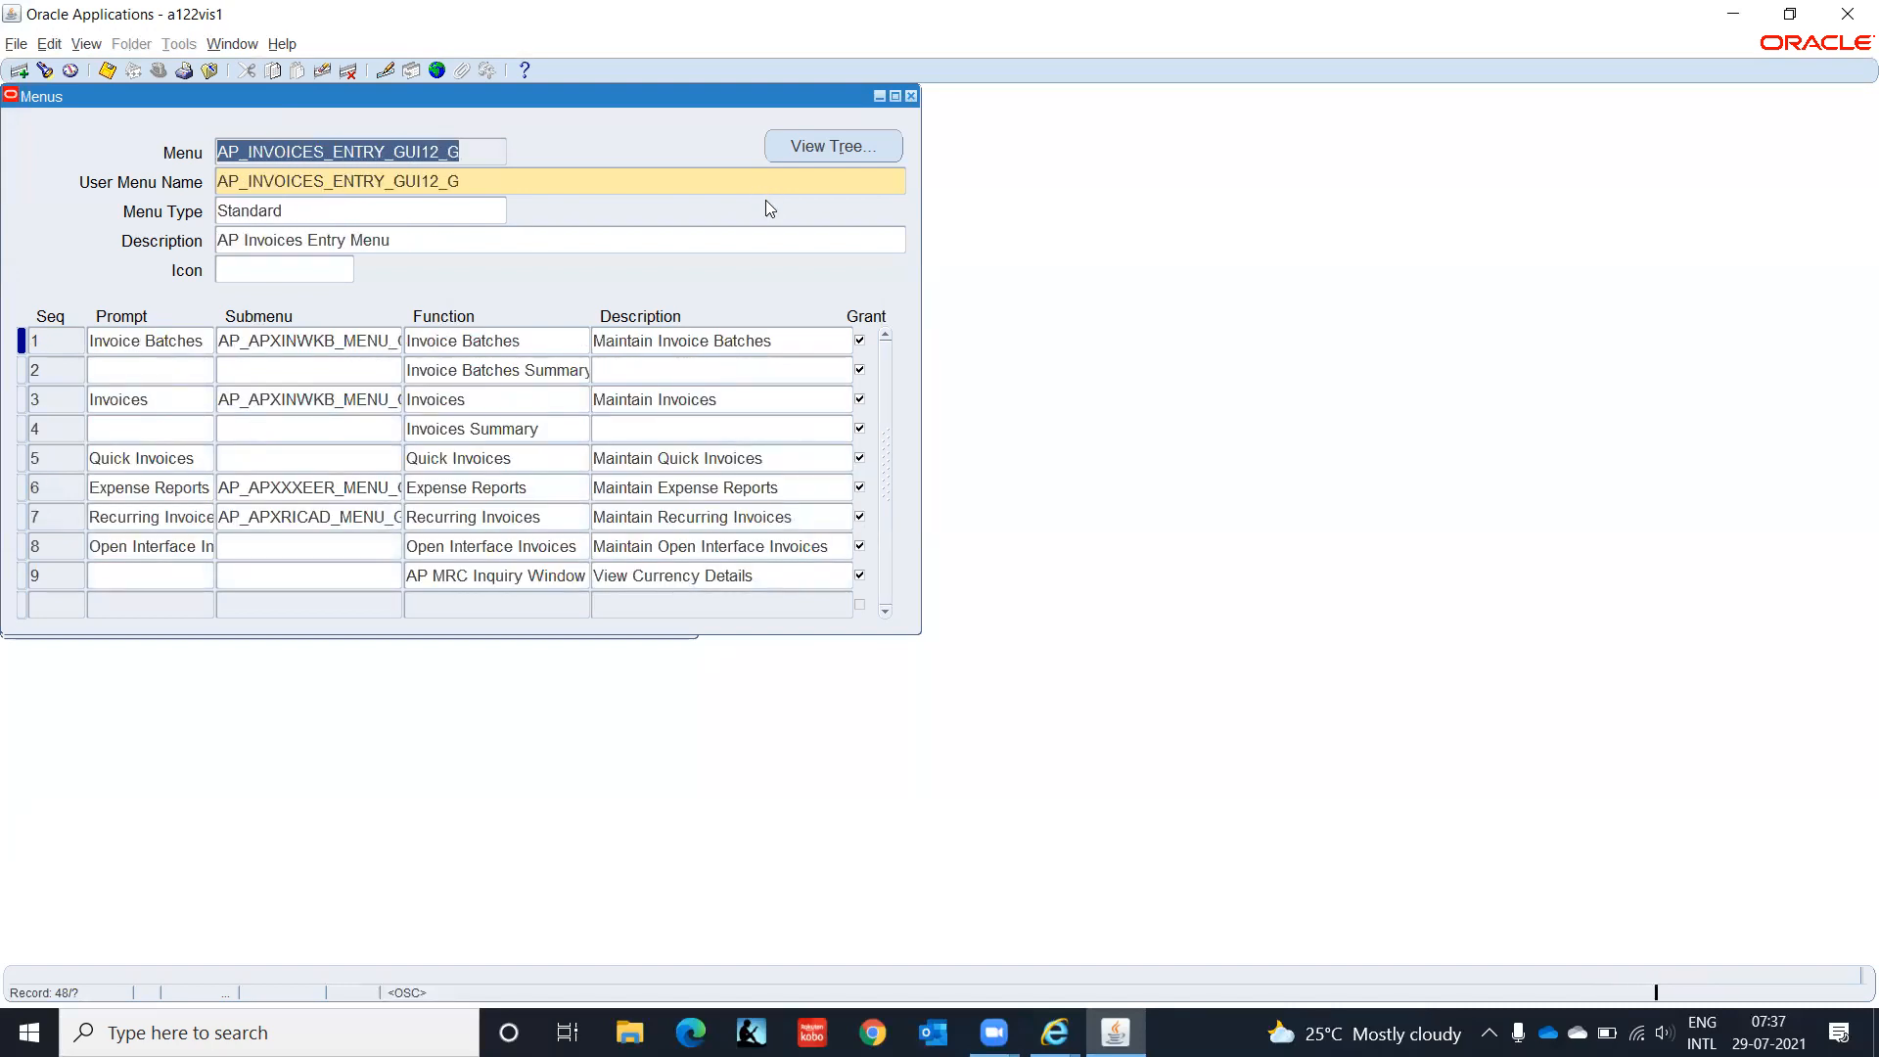
{"action": "key", "text": "Down"}
{"action": "key", "text": "Down"}
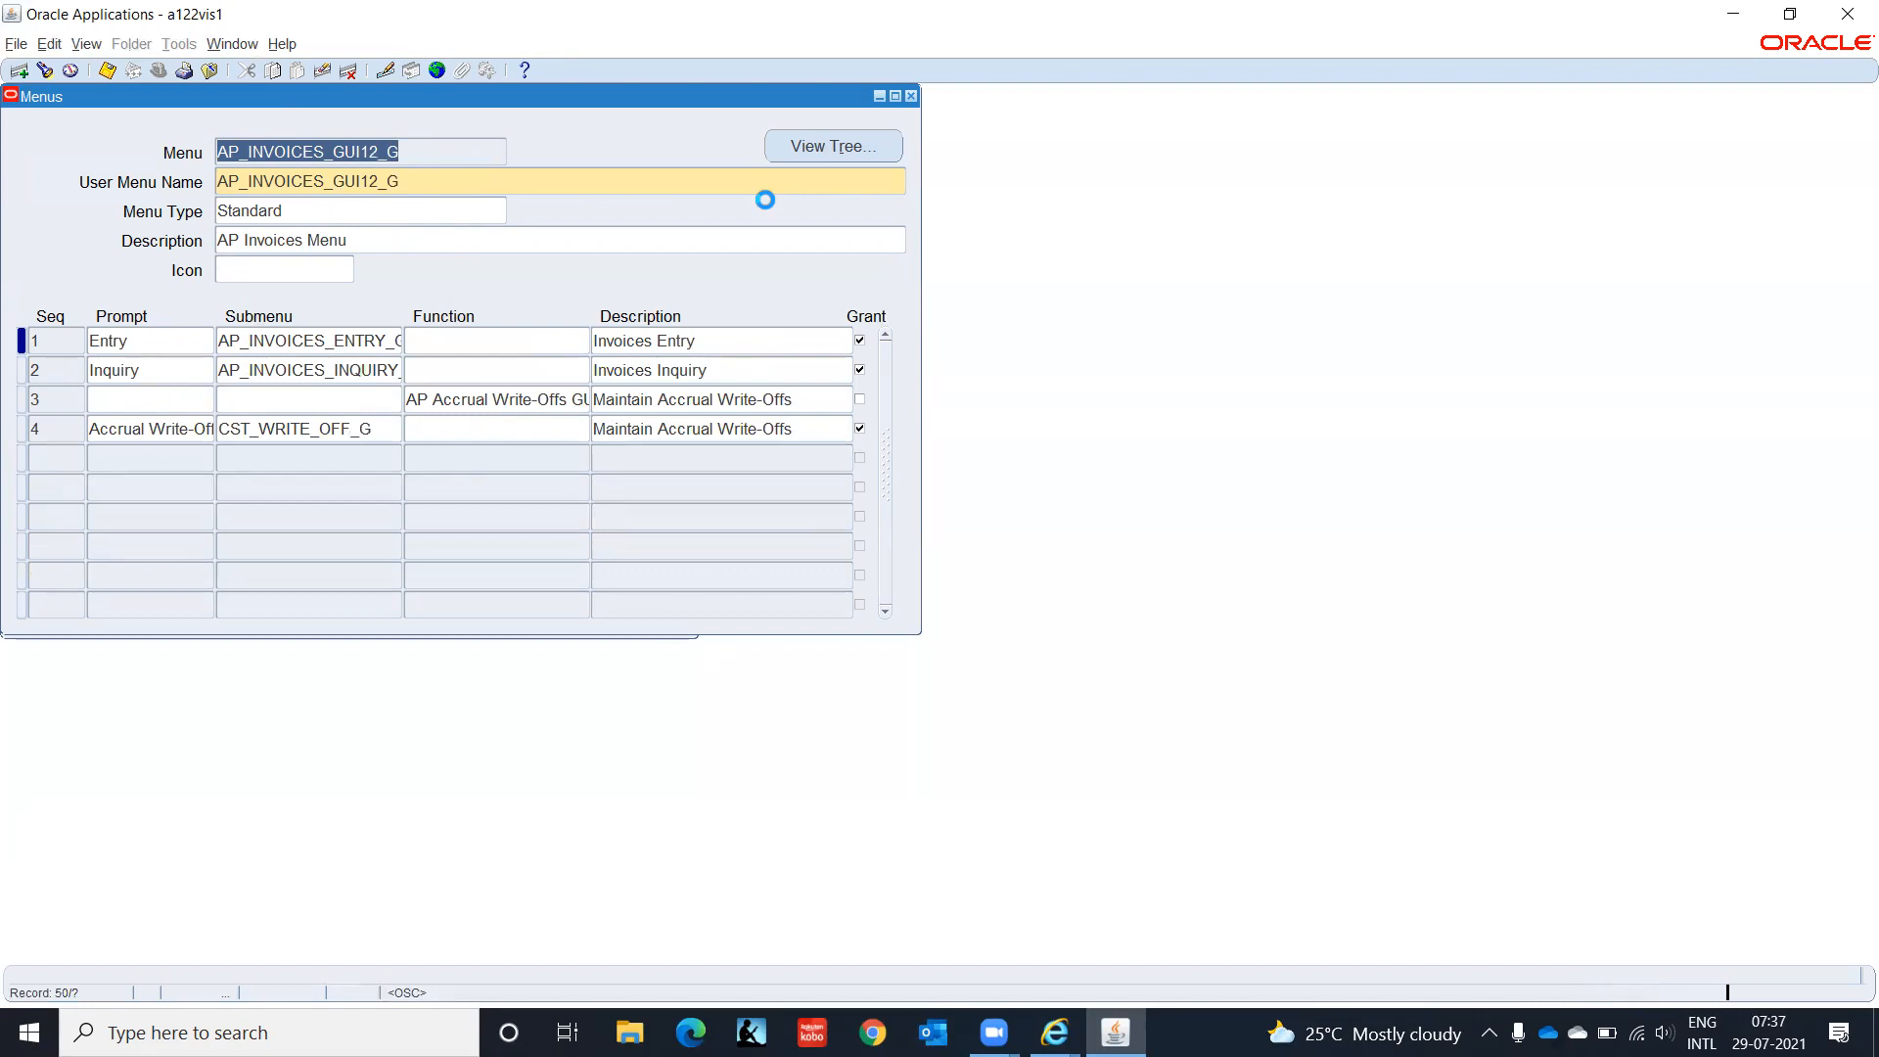
{"action": "key", "text": "Down"}
{"action": "key", "text": "Down"}
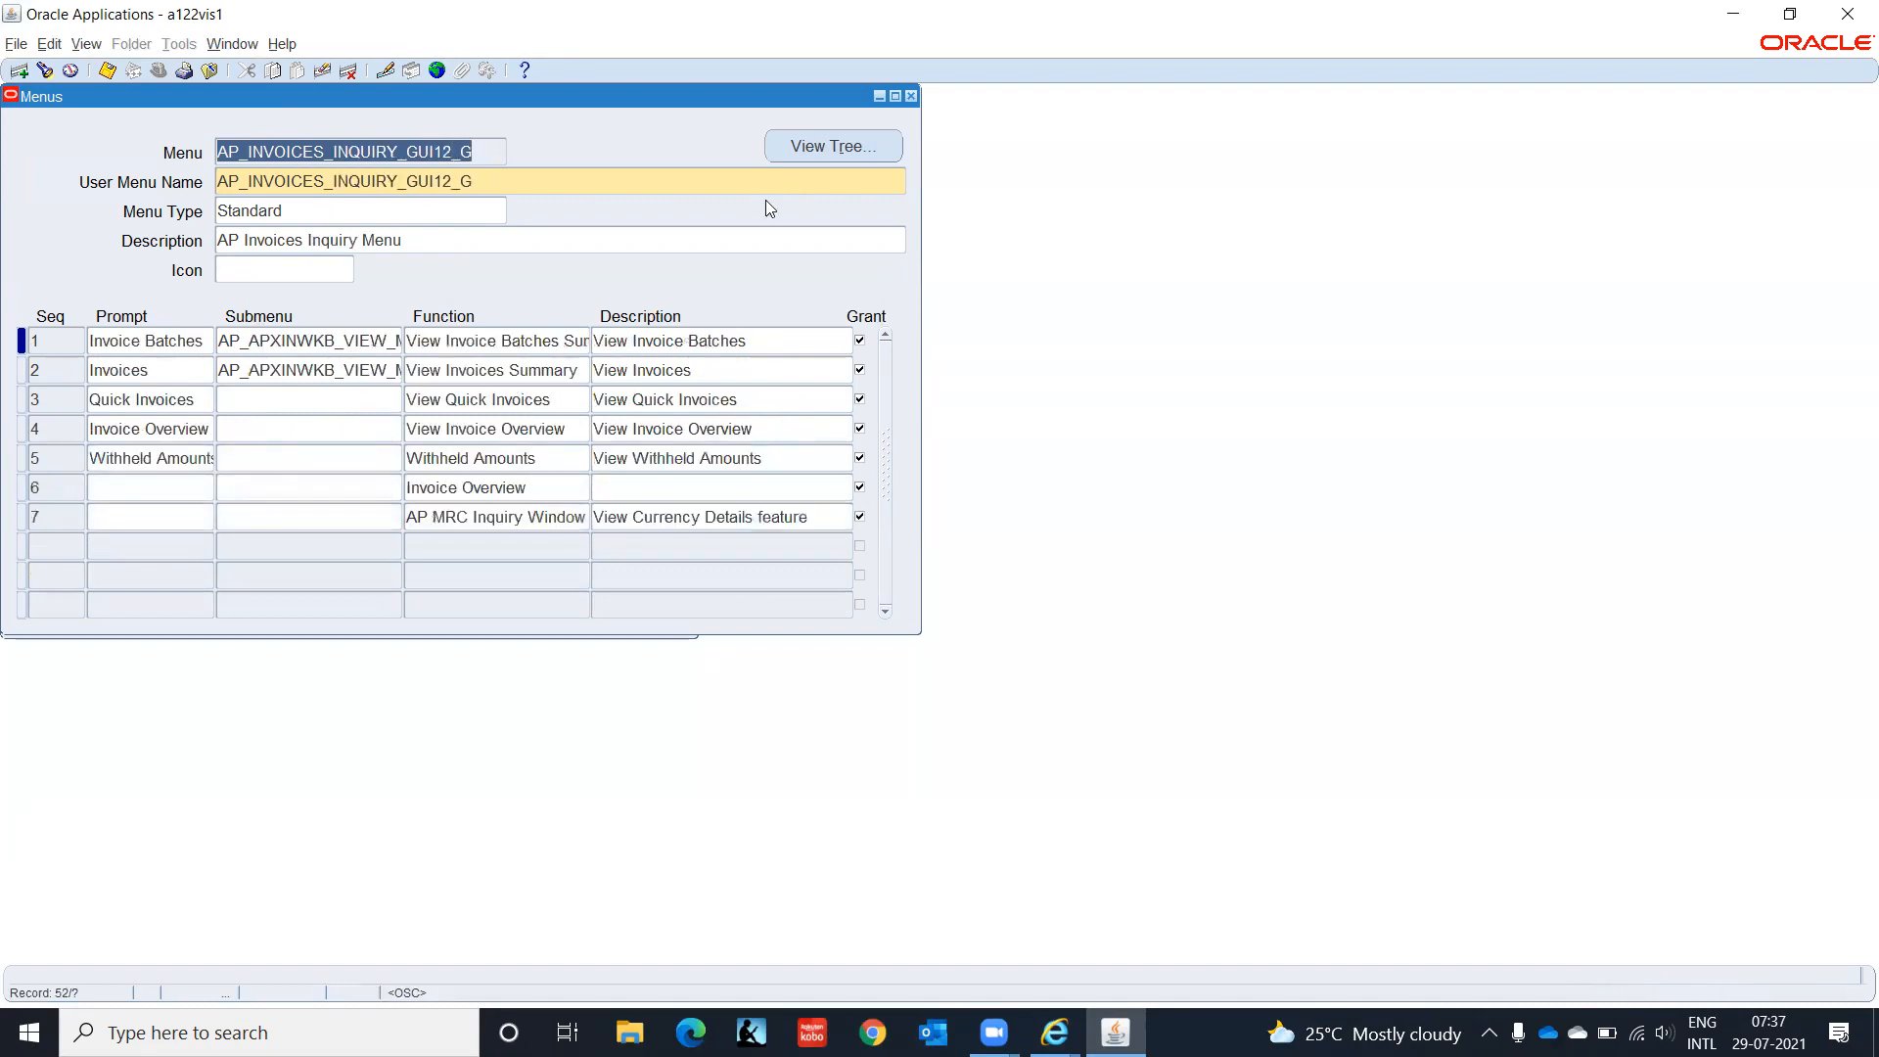
{"action": "key", "text": "Down"}
{"action": "key", "text": "Down"}
{"action": "key", "text": "Down"}
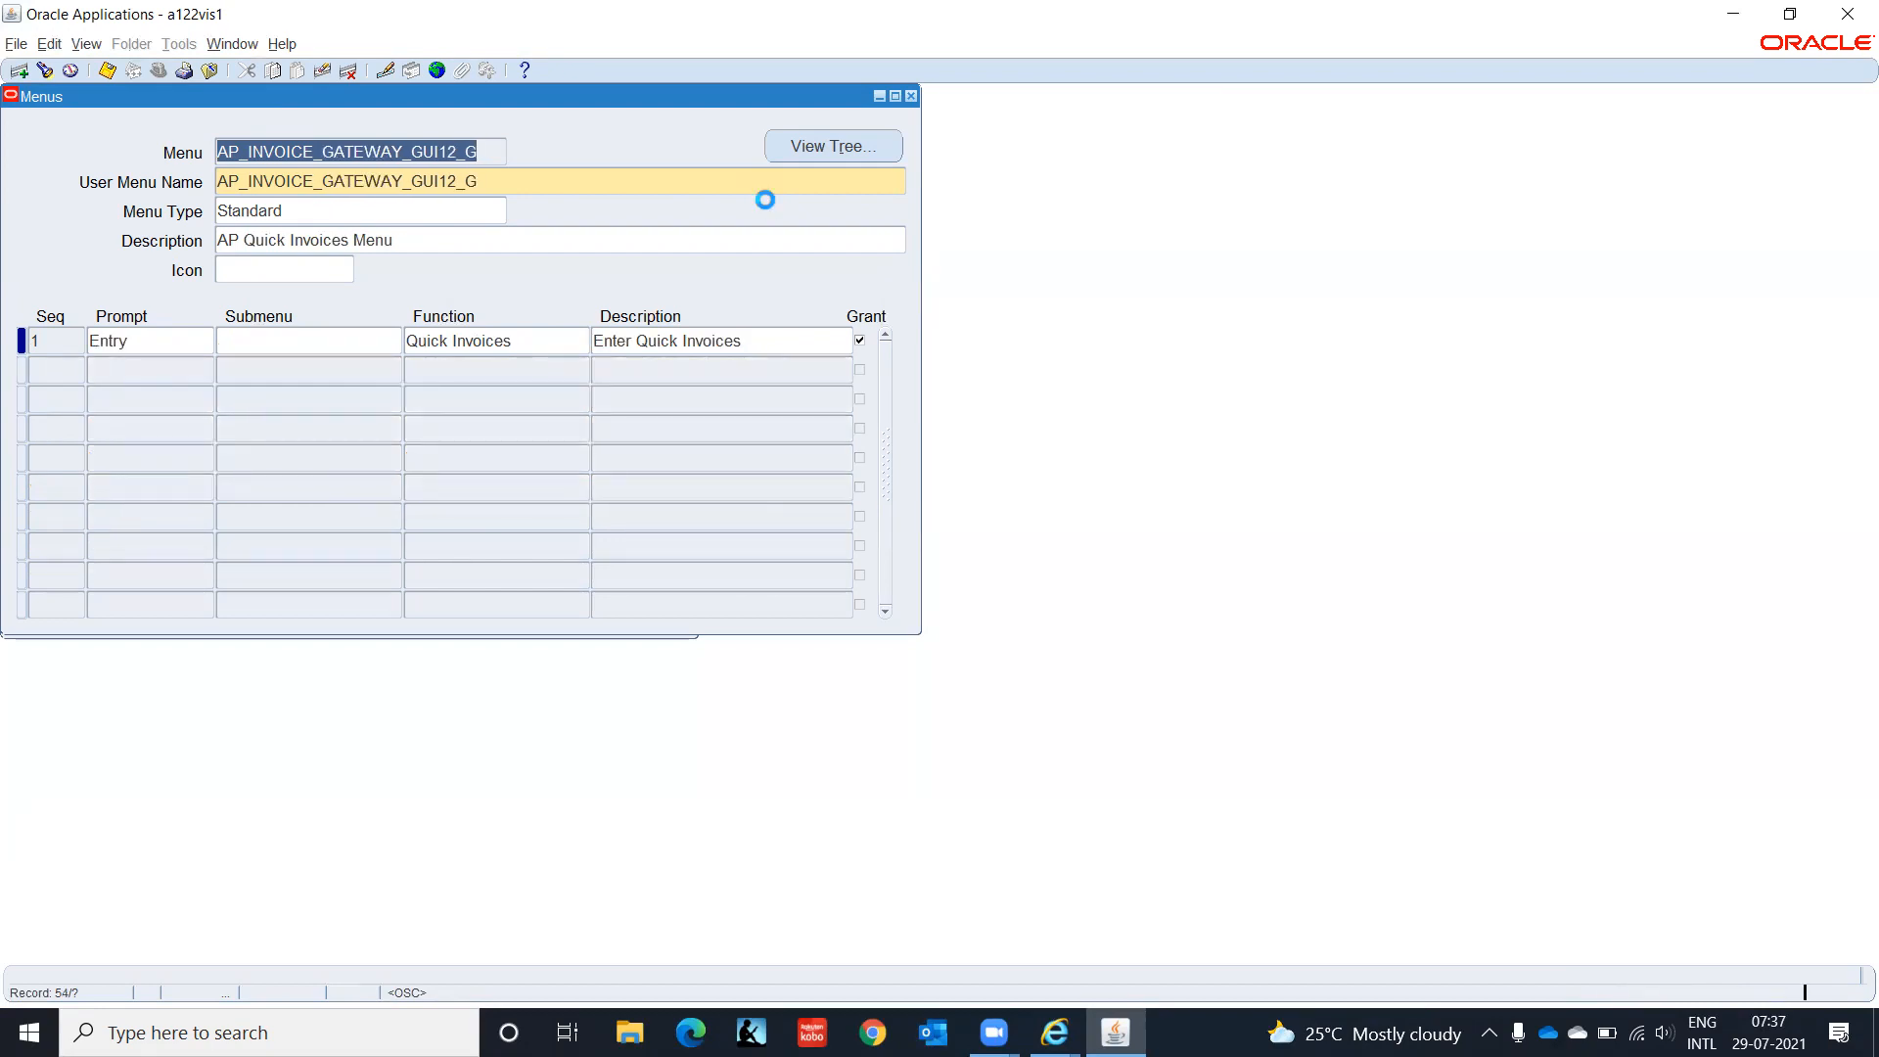
{"action": "key", "text": "Down"}
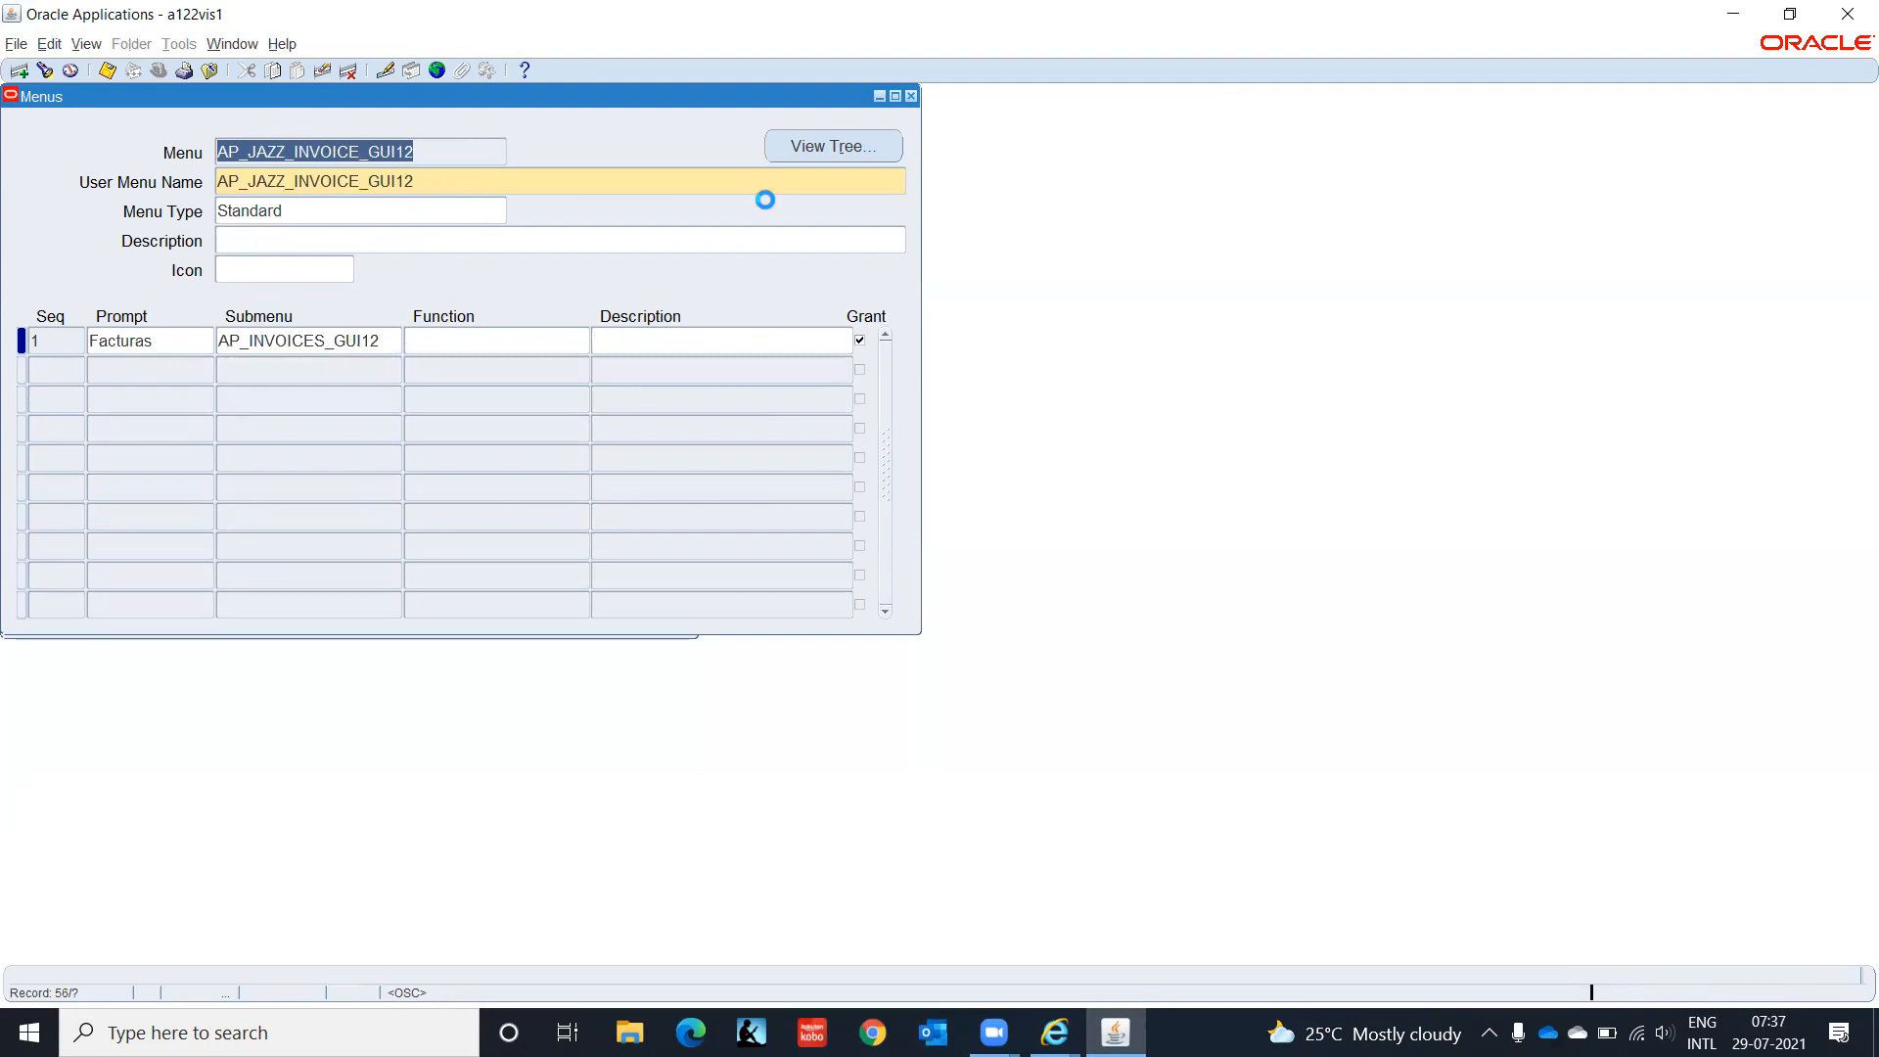
{"action": "key", "text": "Down"}
{"action": "key", "text": "Down"}
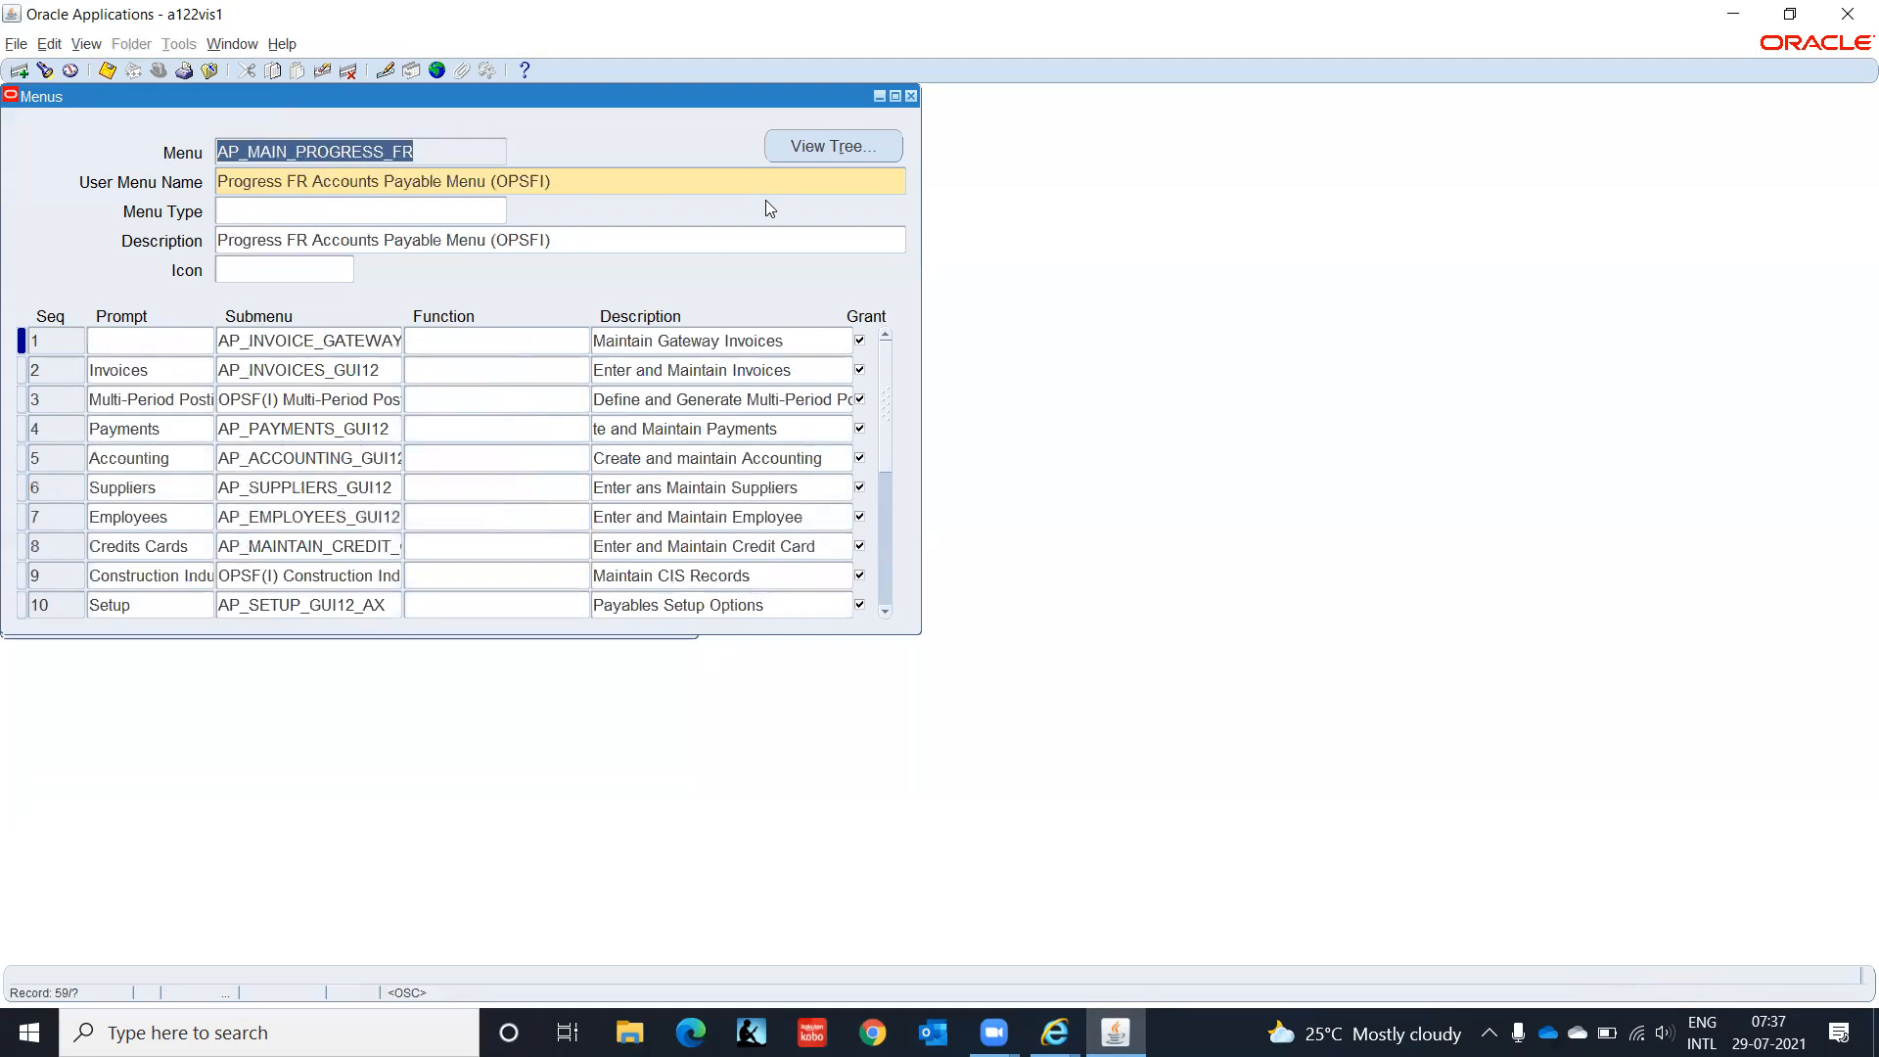
{"action": "key", "text": "Down"}
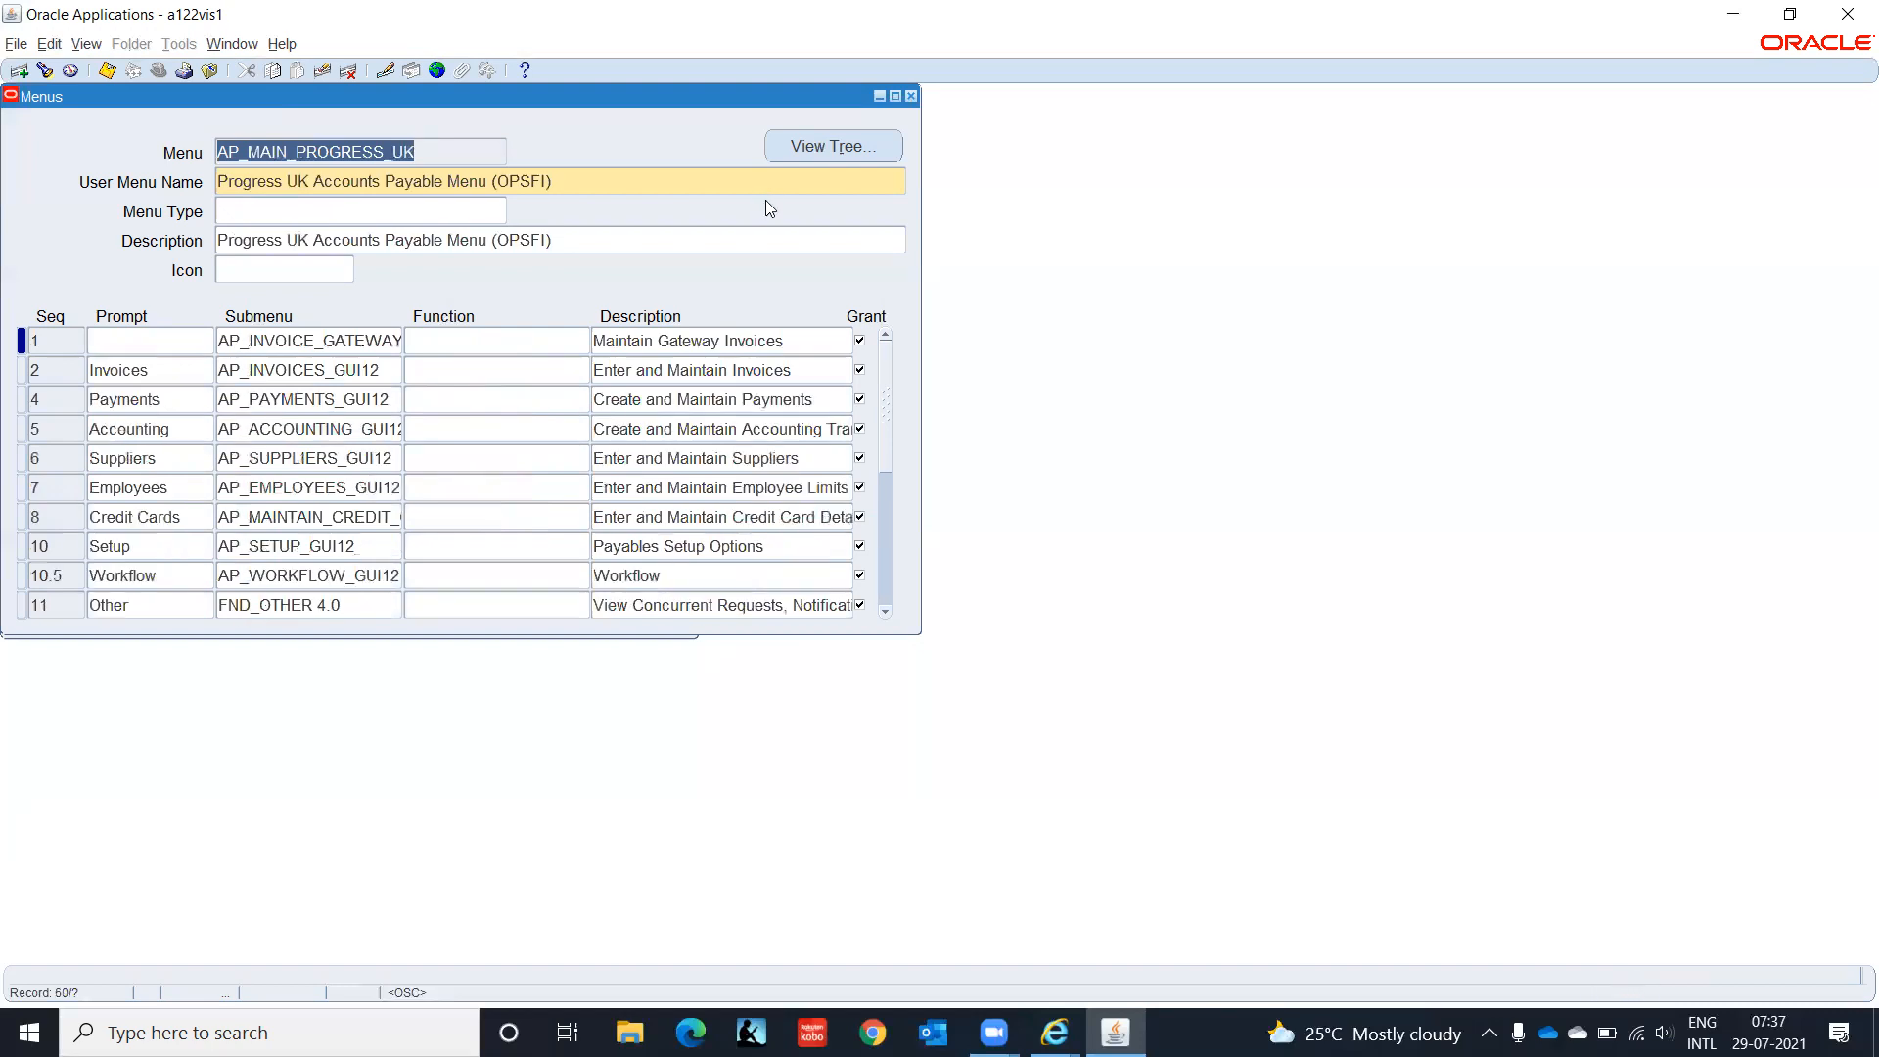
{"action": "key", "text": "Down"}
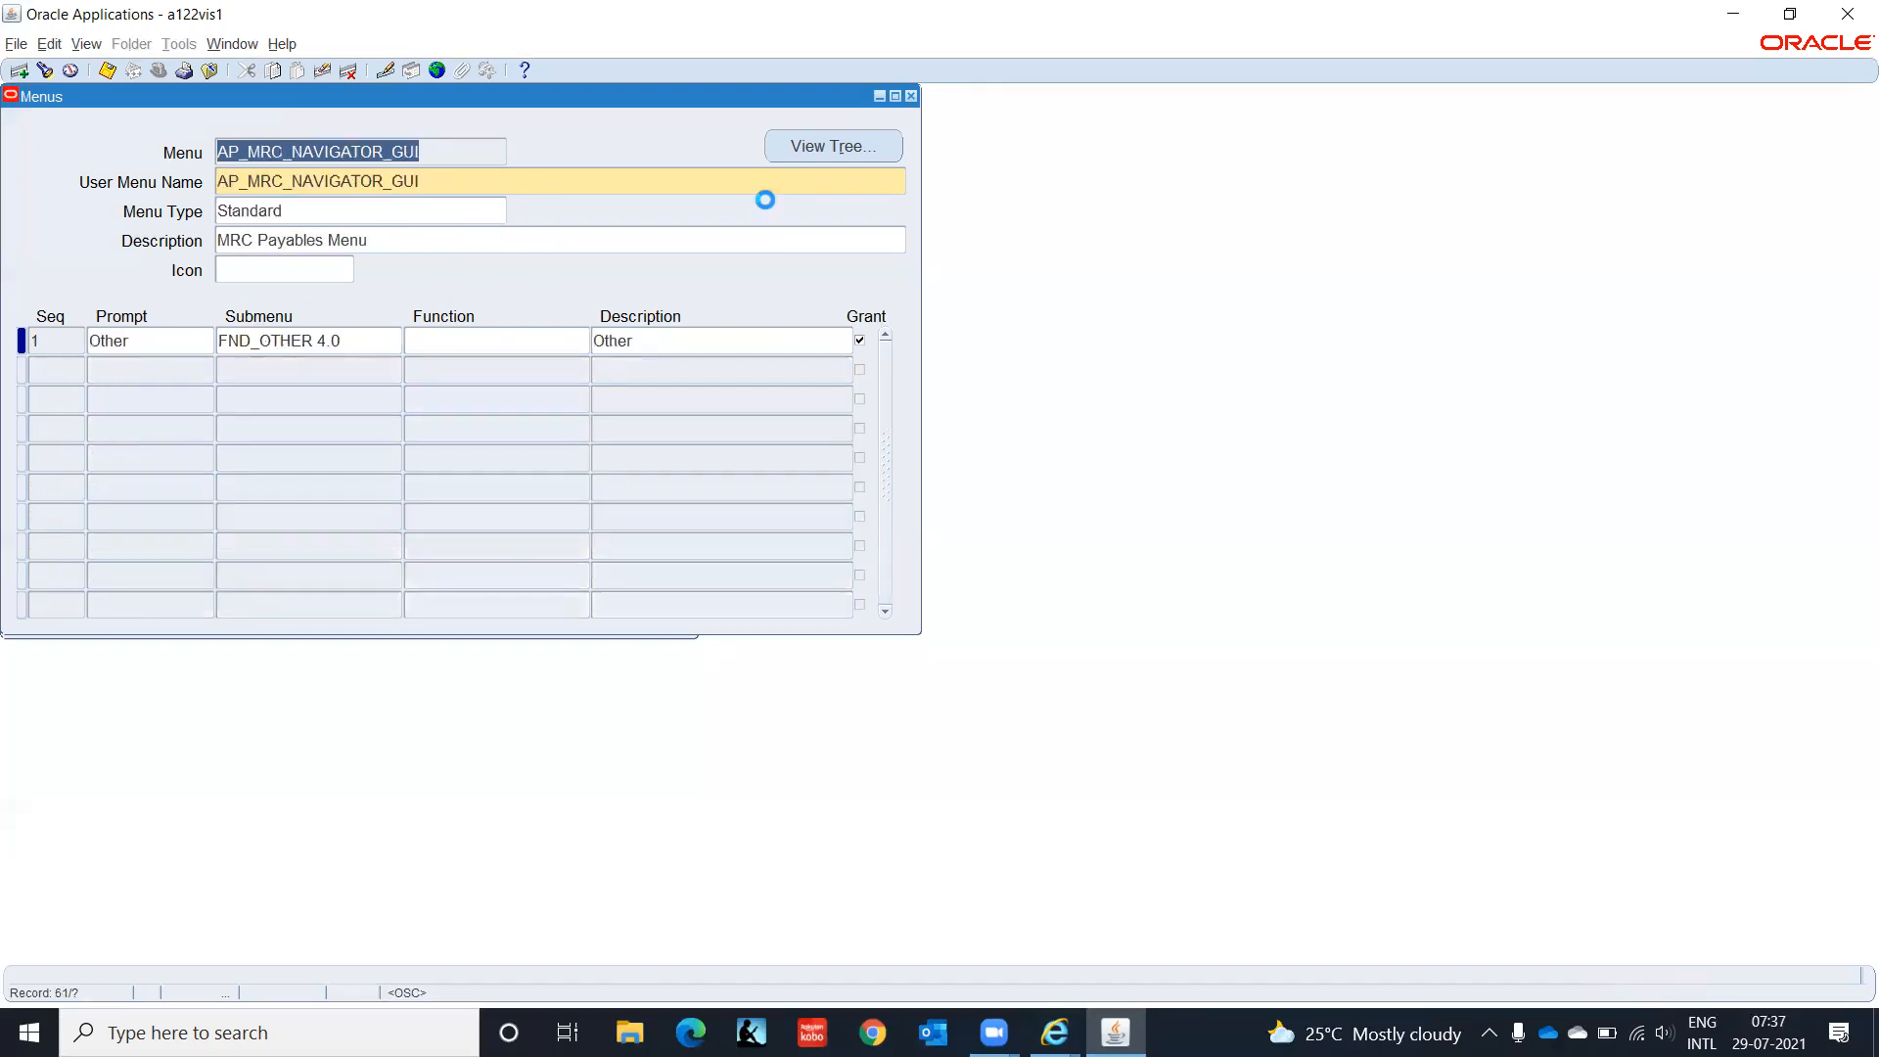
Step: Examine the AP navigate menu records, from AP_NAVIGATE_GUI12 and its AX and G variants through to AP_NAVIGATE_INQUIRY_GUI12_G
{"action": "key", "text": "Down"}
{"action": "key", "text": "Down"}
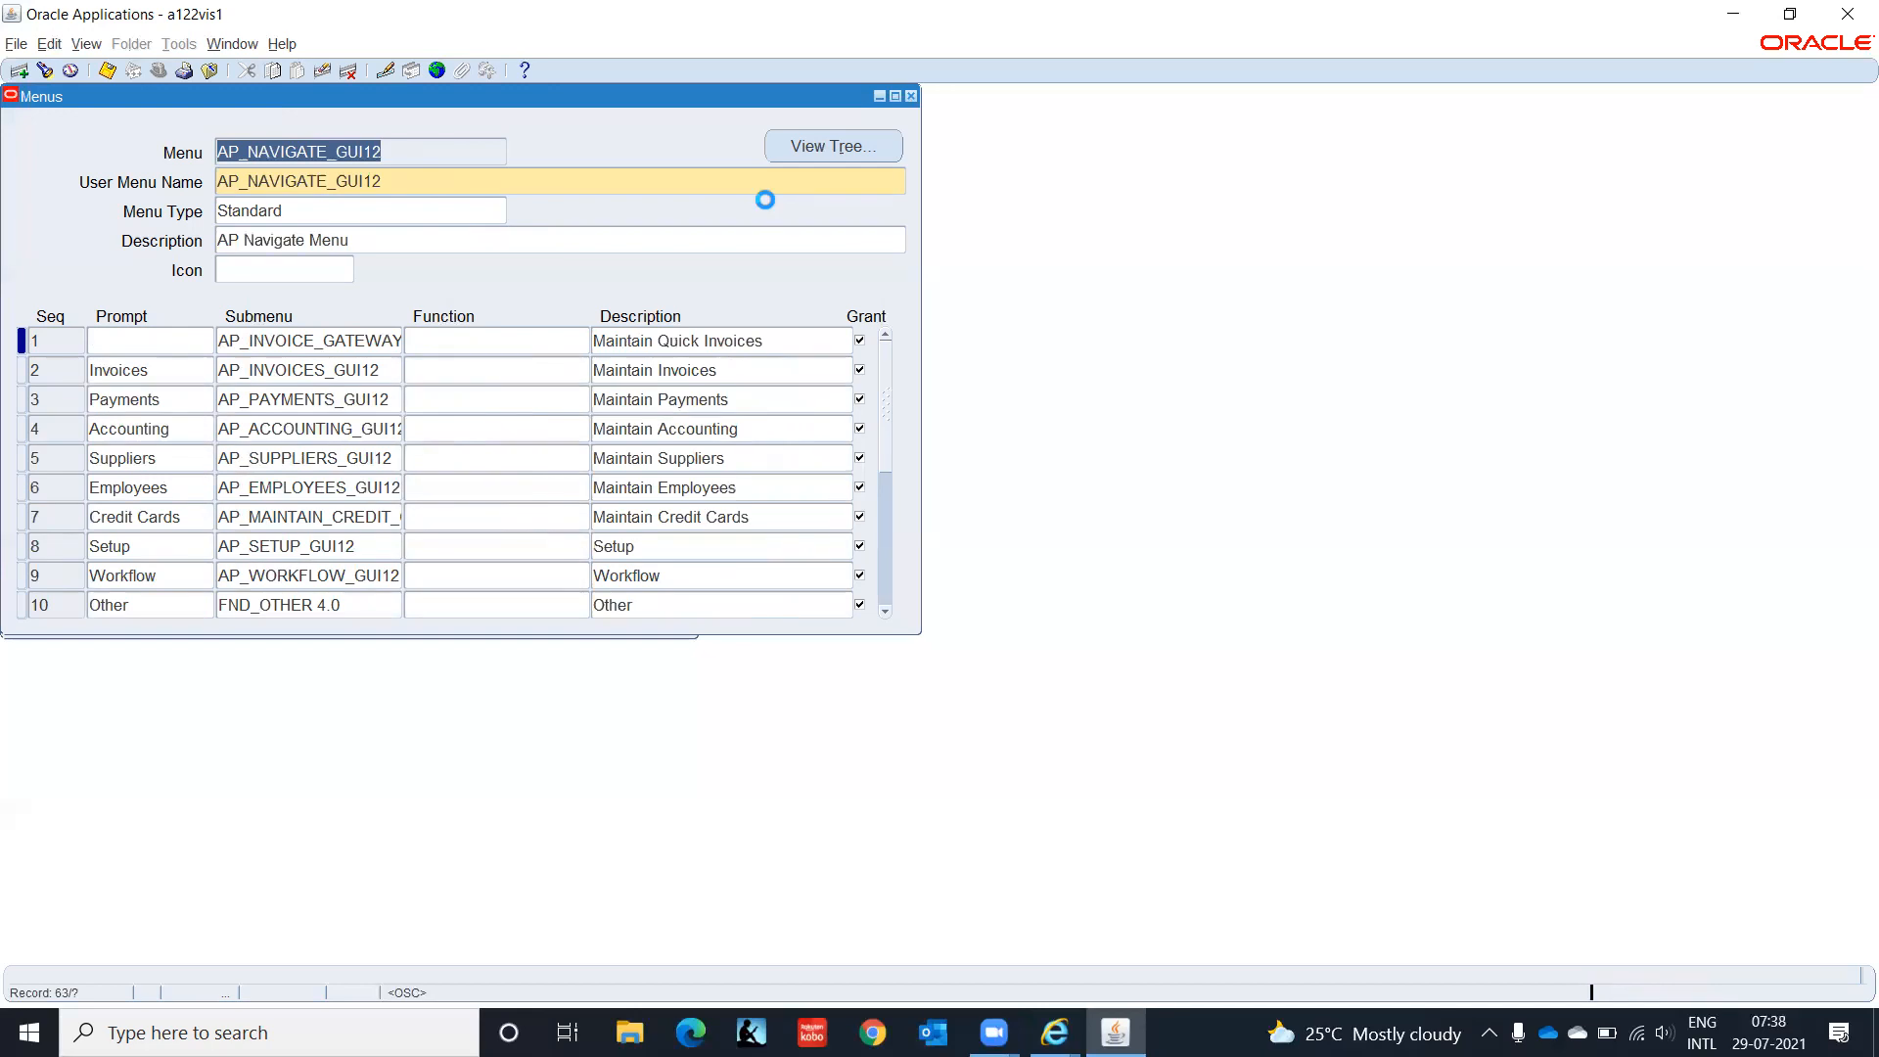
{"action": "key", "text": "Down"}
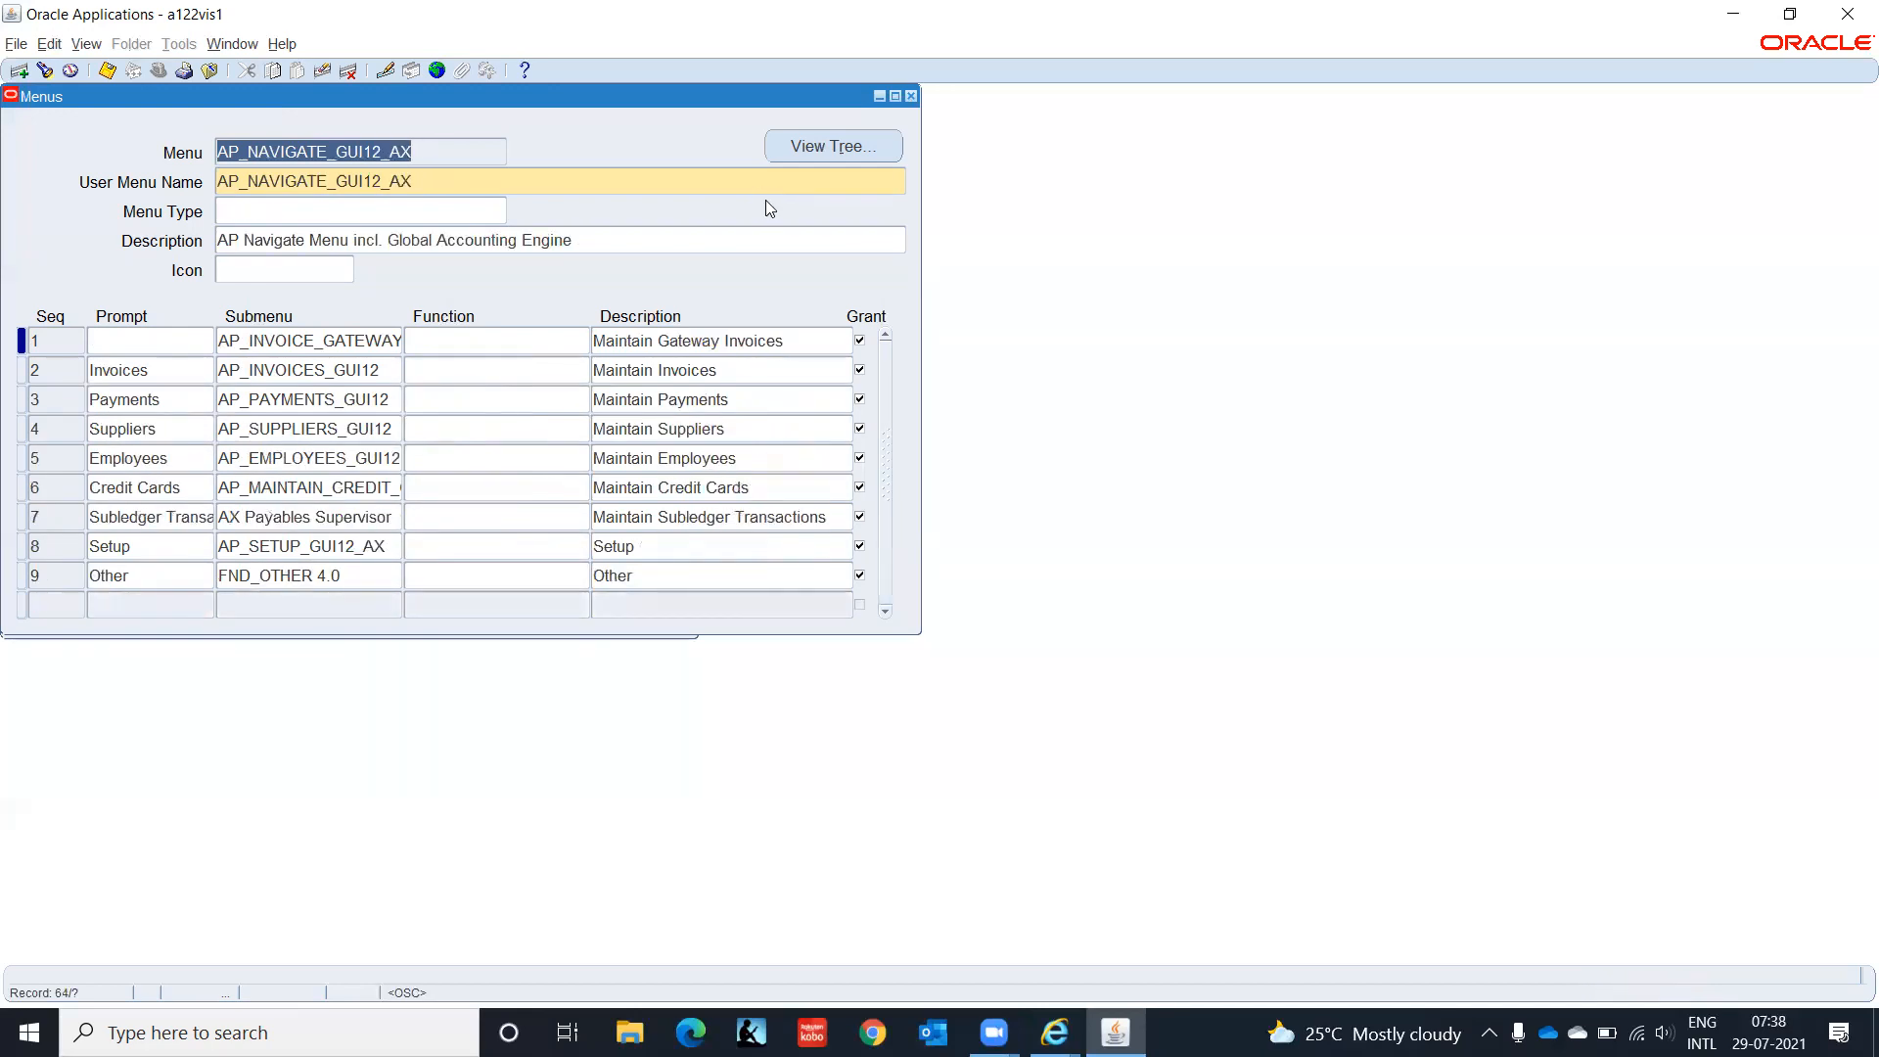
{"action": "key", "text": "Down"}
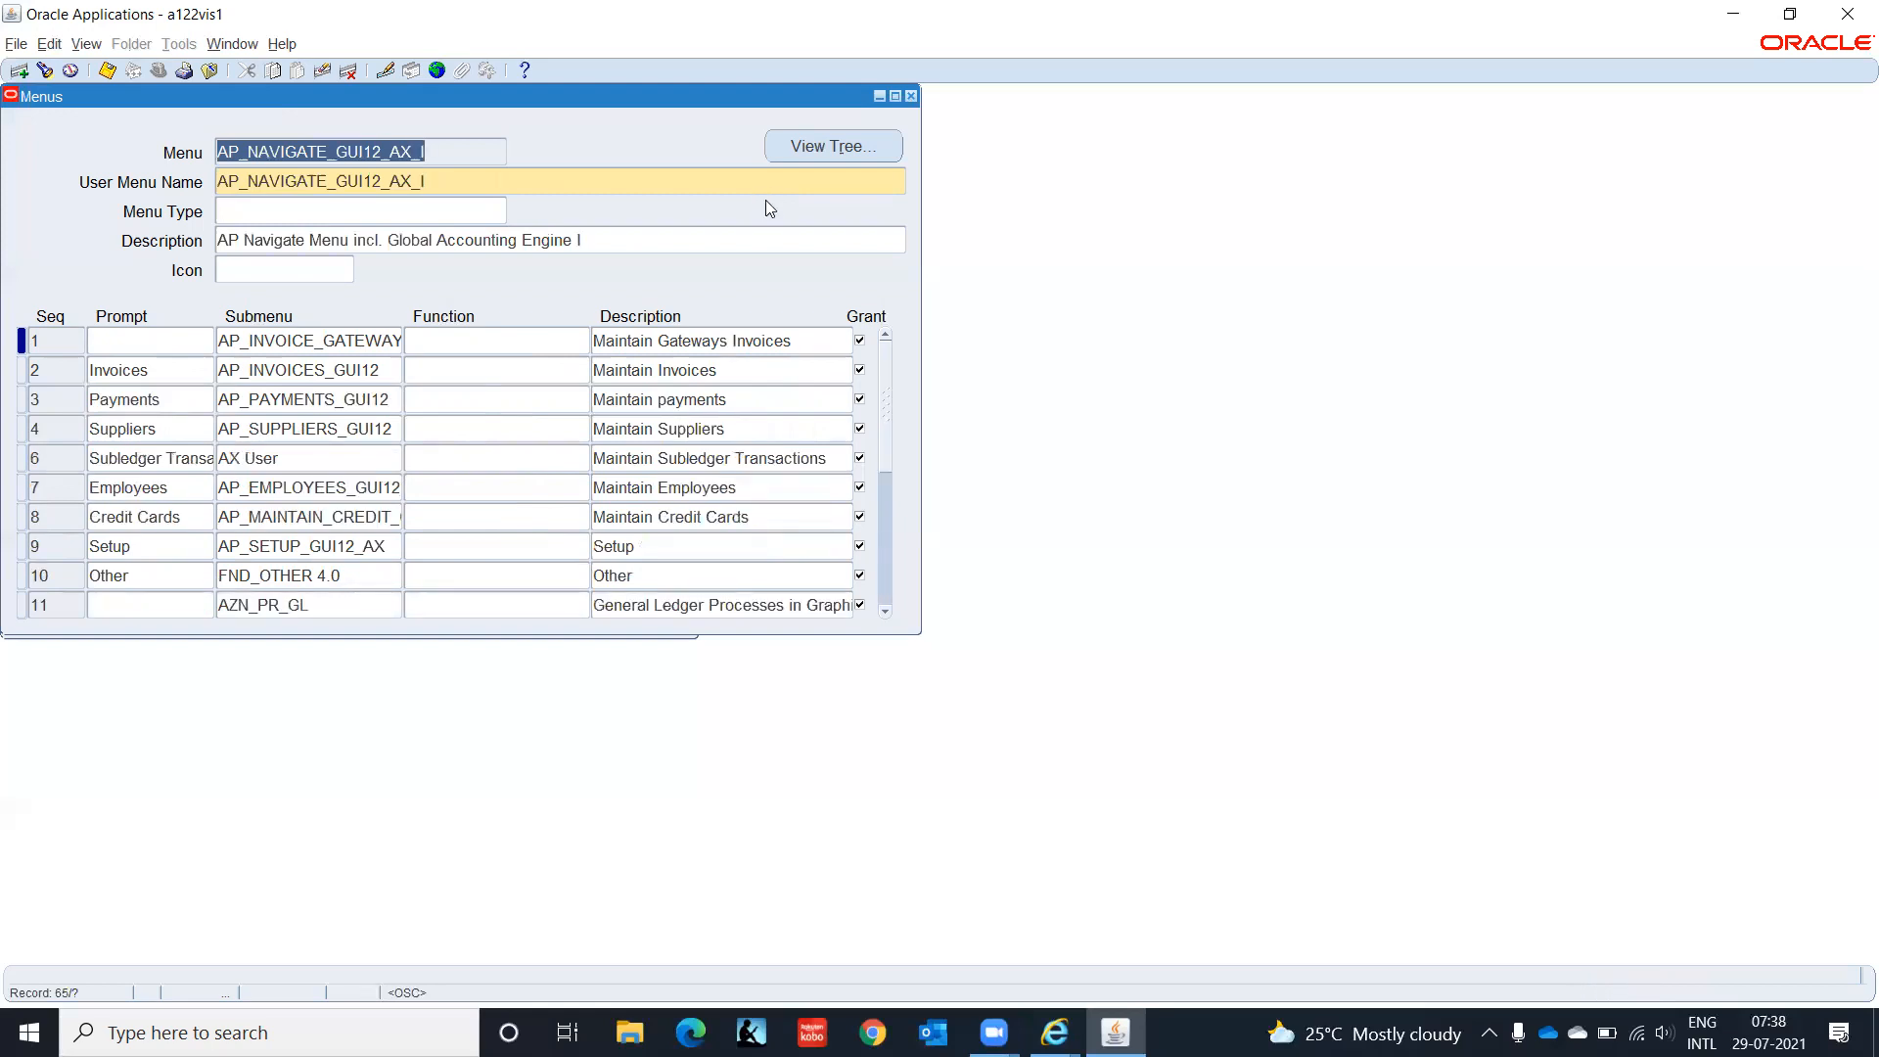
{"action": "key", "text": "Down"}
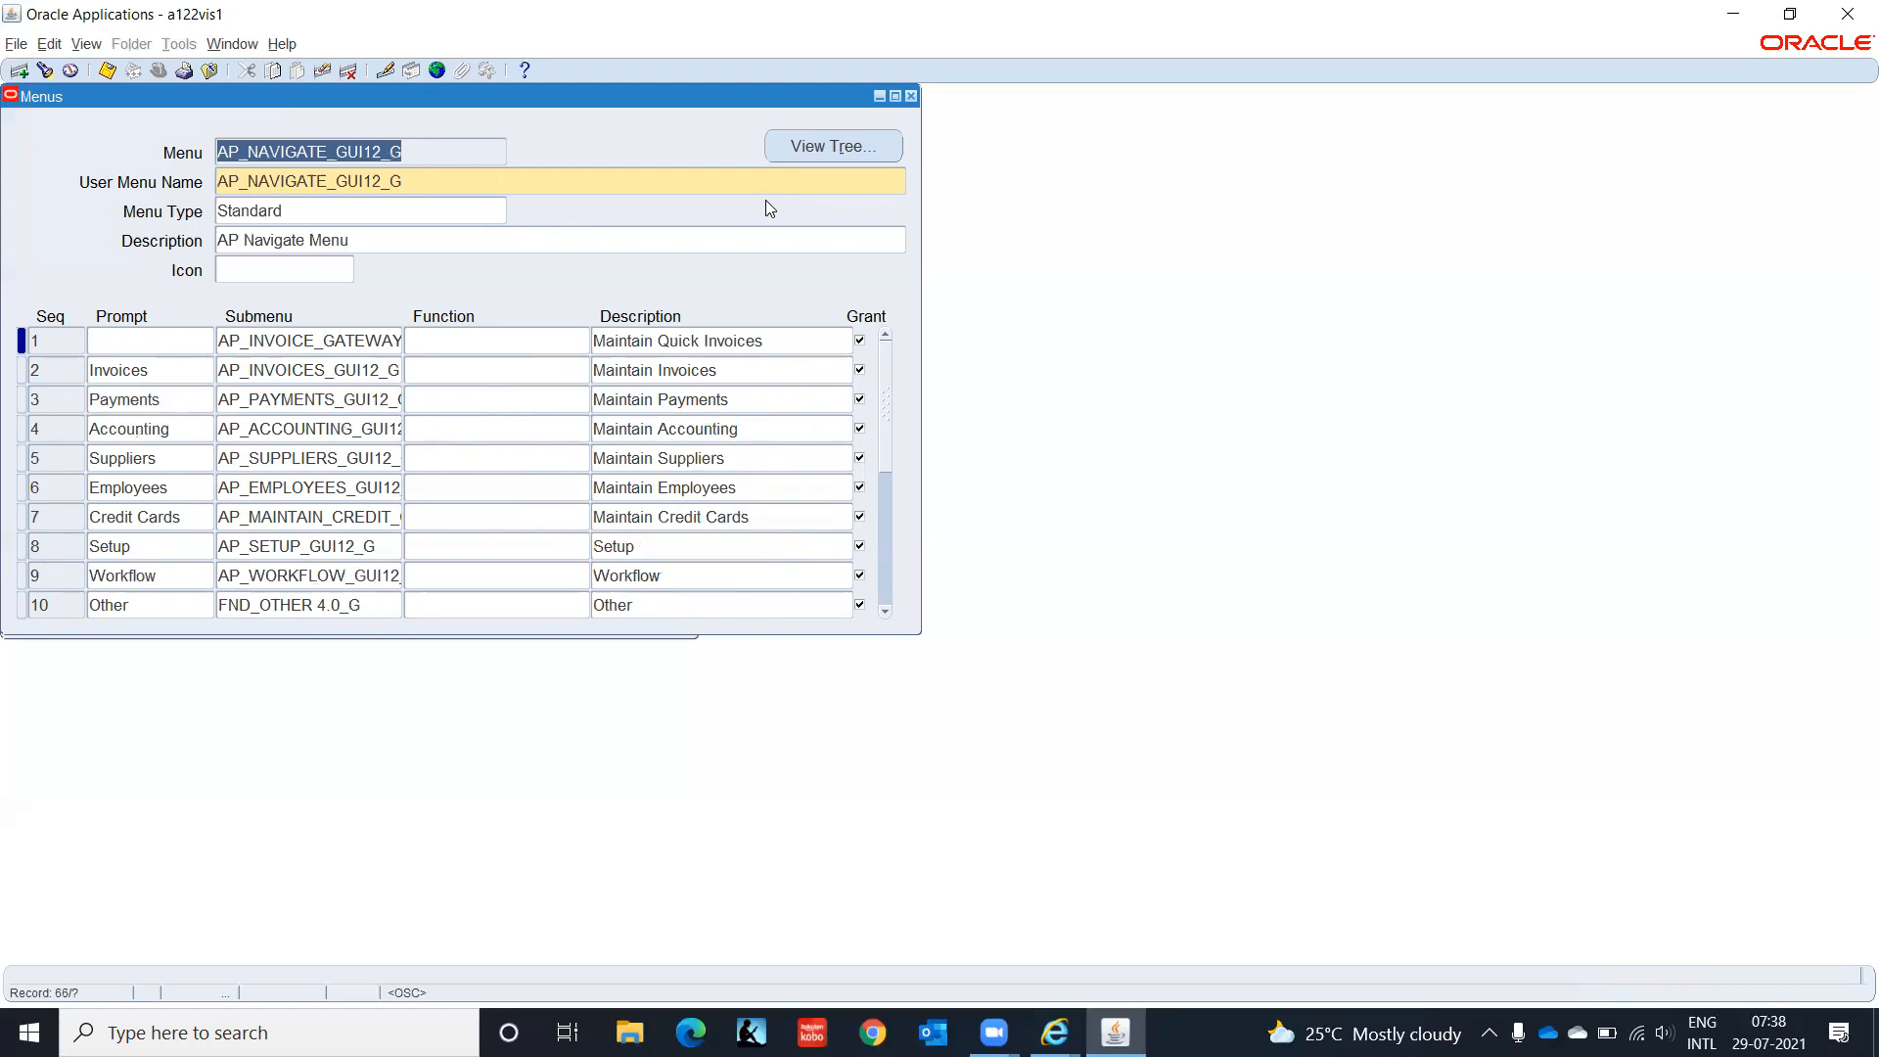
{"action": "key", "text": "Down"}
{"action": "key", "text": "Down"}
{"action": "key", "text": "Down"}
{"action": "key", "text": "Down"}
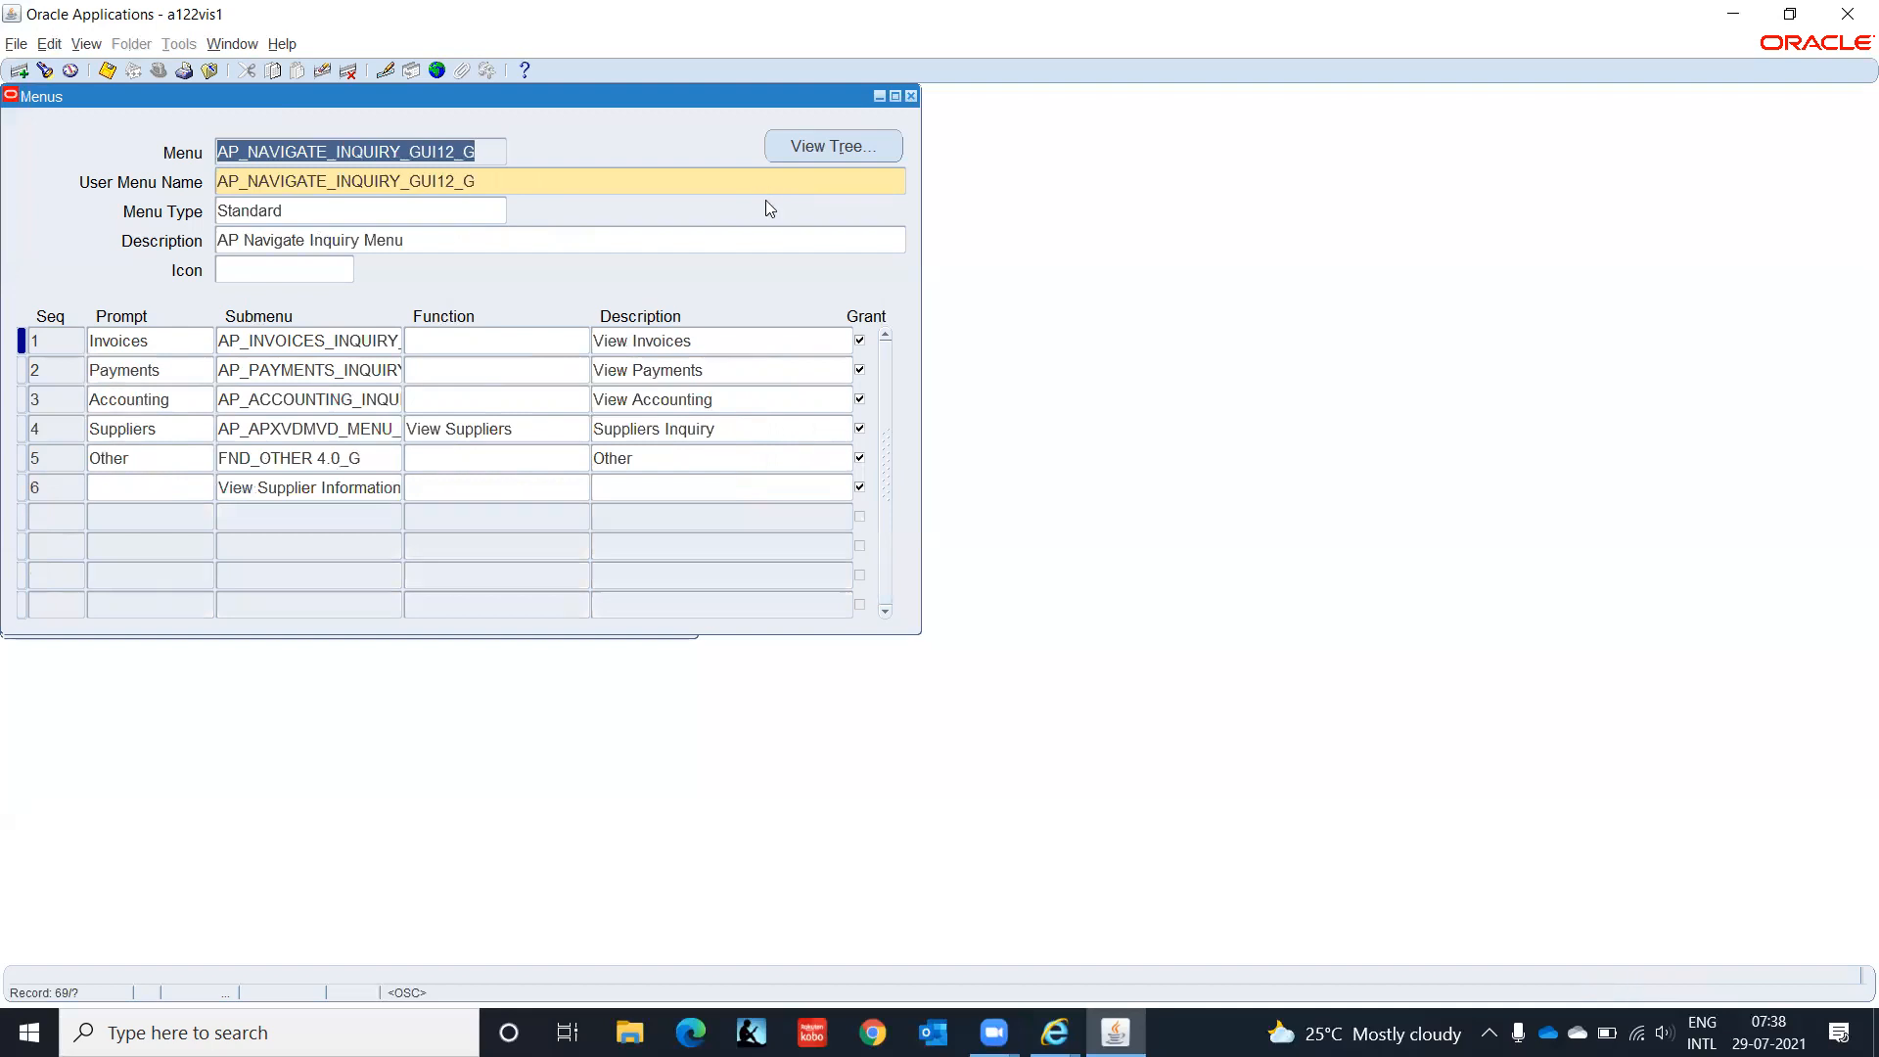
Step: Examine the next AP menu records, from the Mobile Expenses menus through the payments menus to AP_PAY_HOME
{"action": "key", "text": "Down"}
{"action": "key", "text": "Down"}
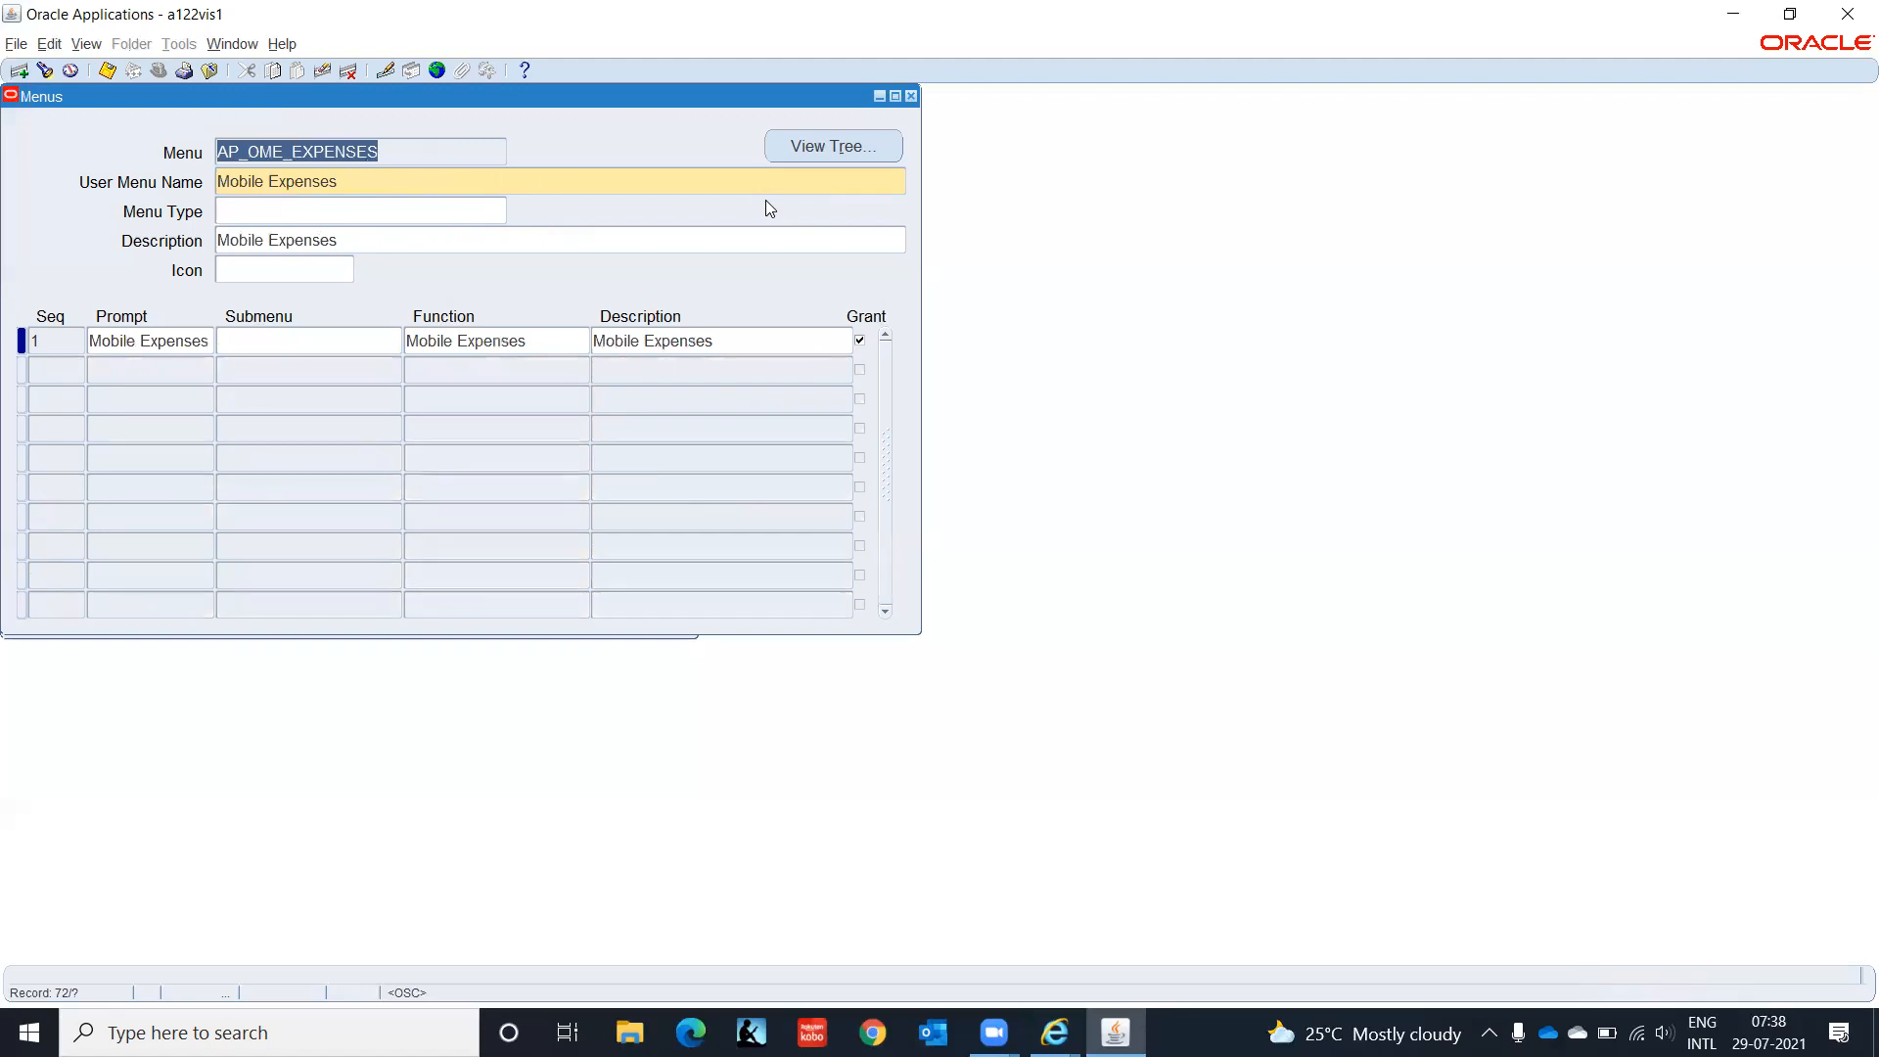
{"action": "key", "text": "Down"}
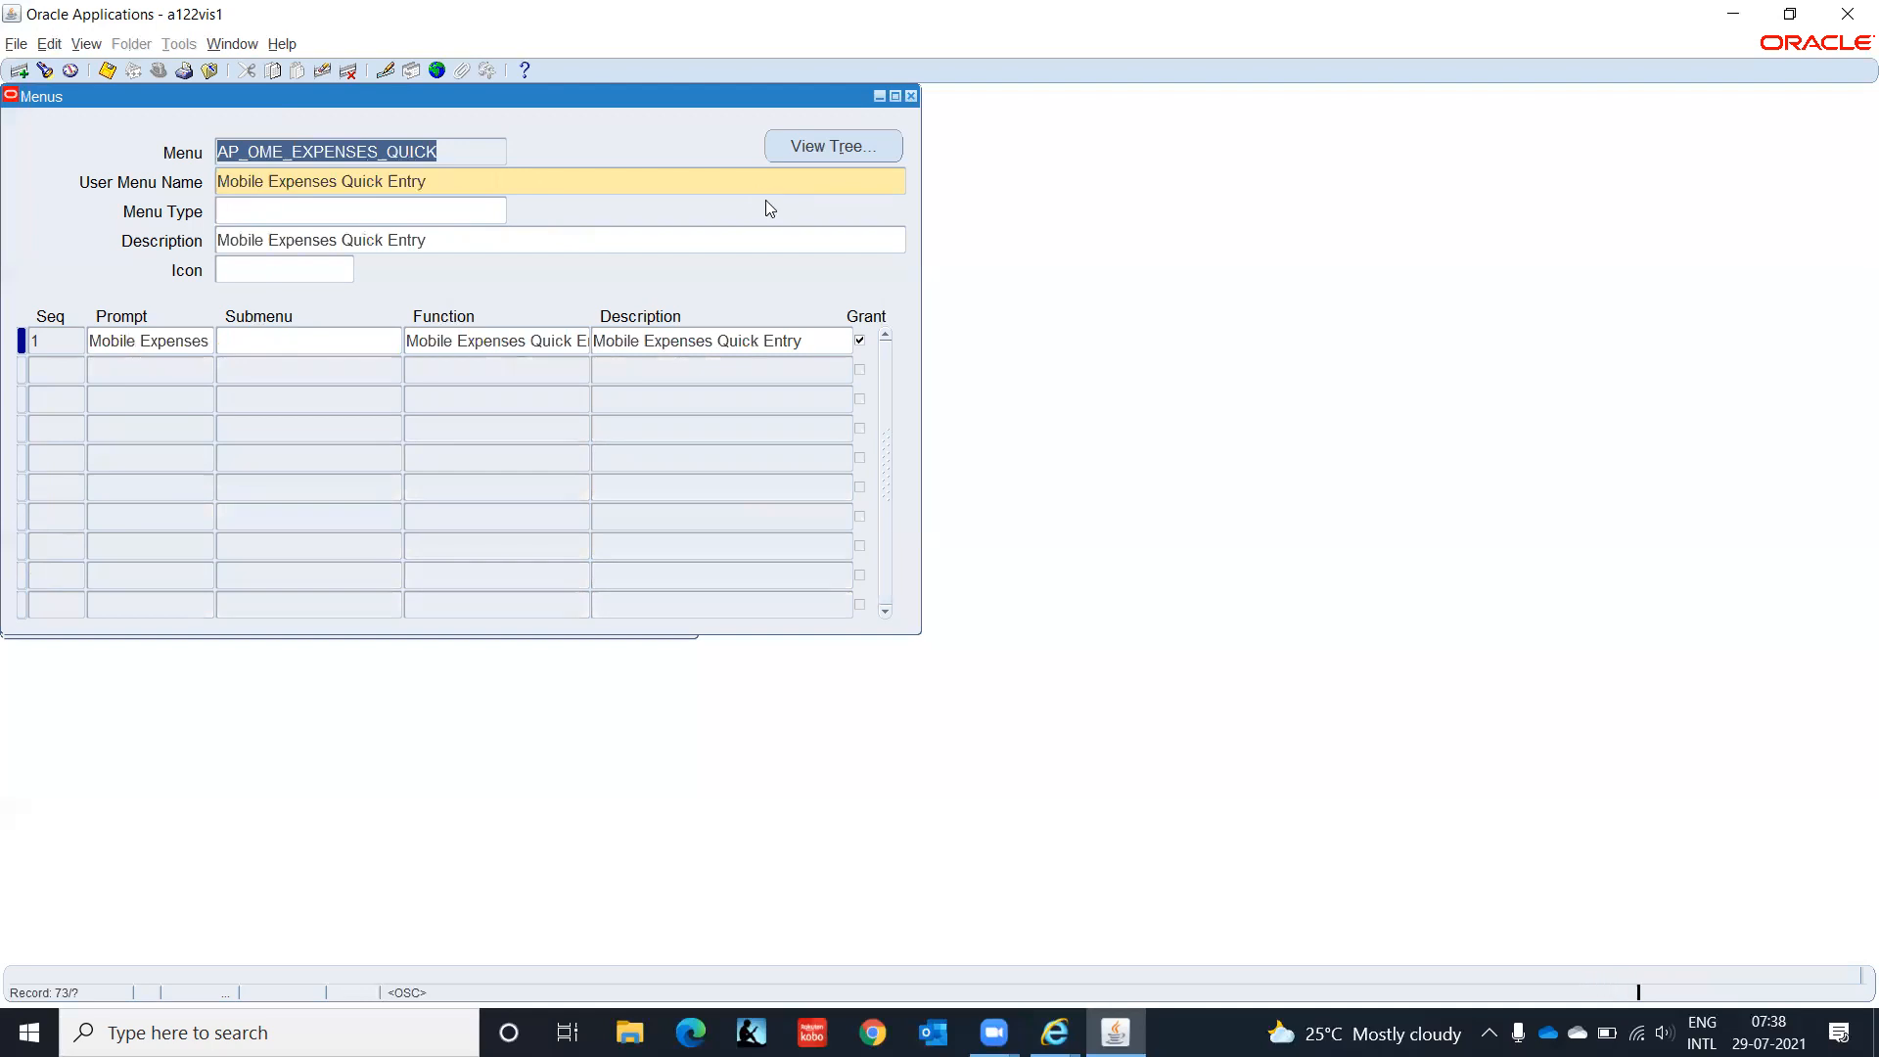
{"action": "key", "text": "Down"}
{"action": "key", "text": "Down"}
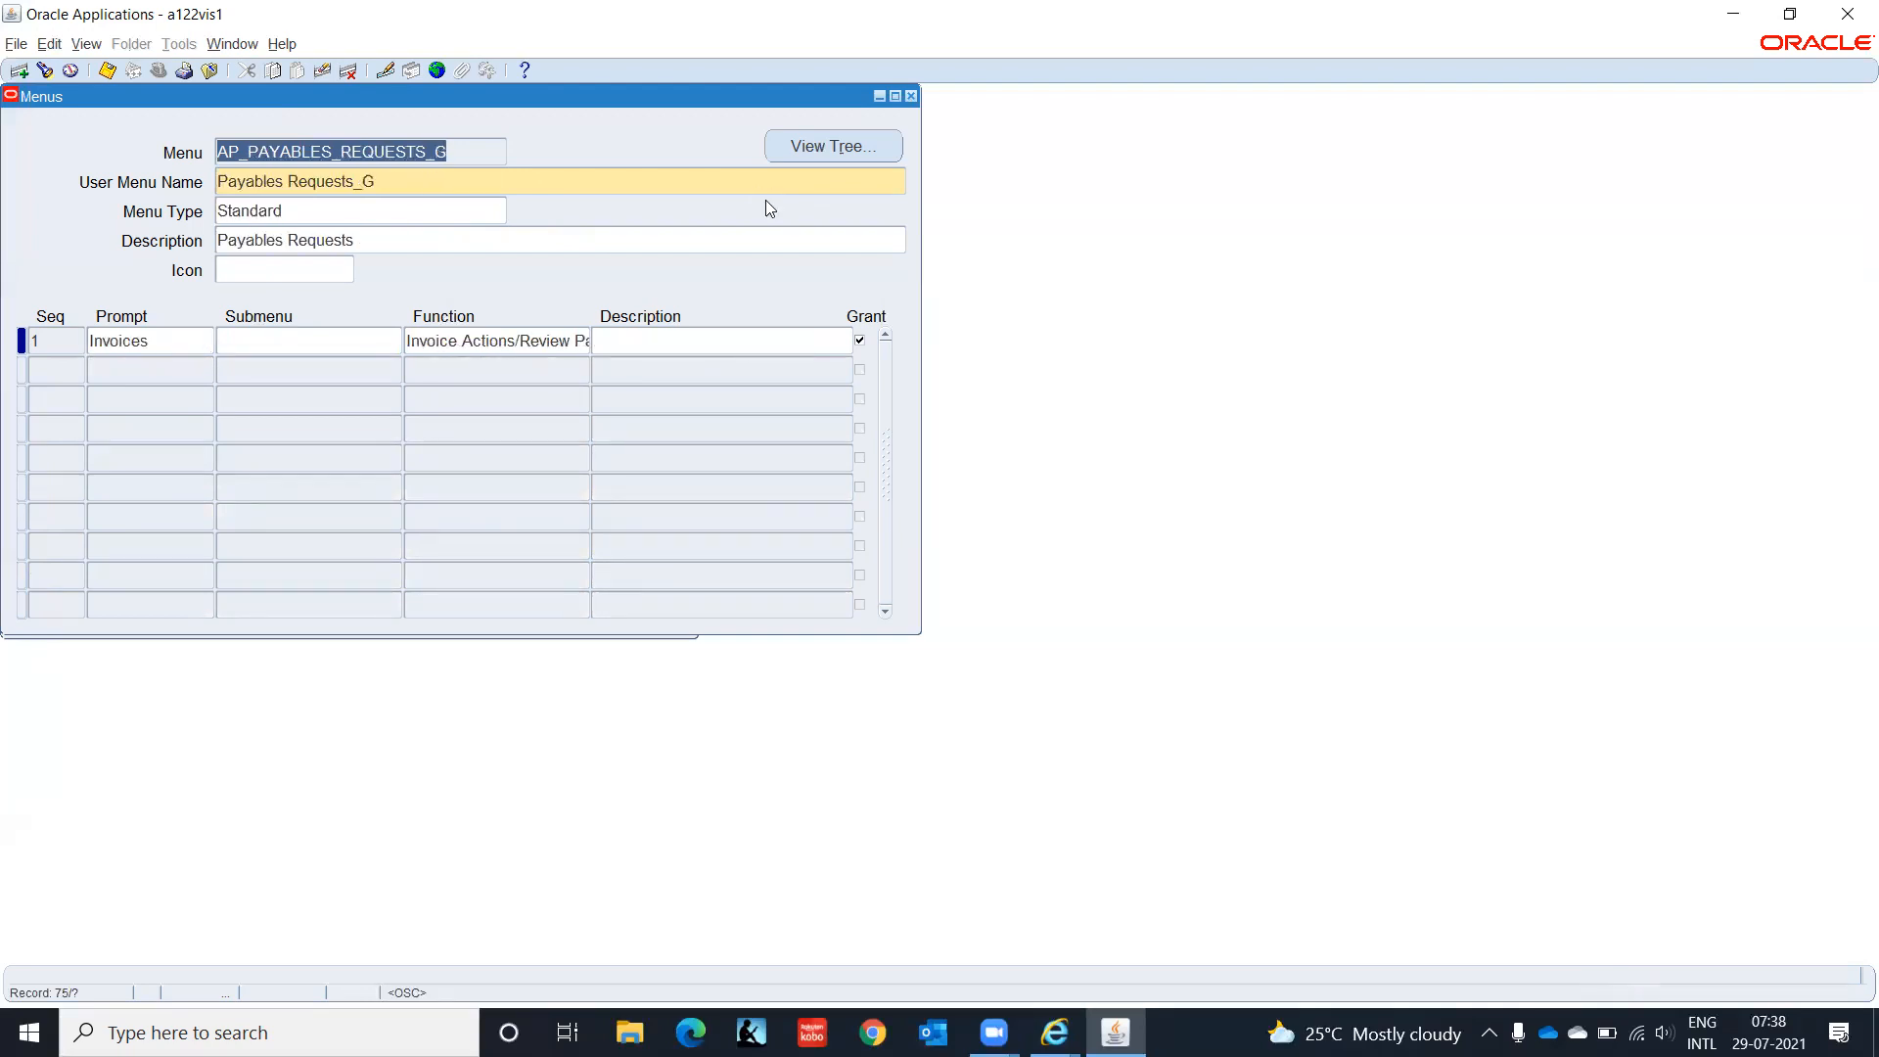
{"action": "key", "text": "Down"}
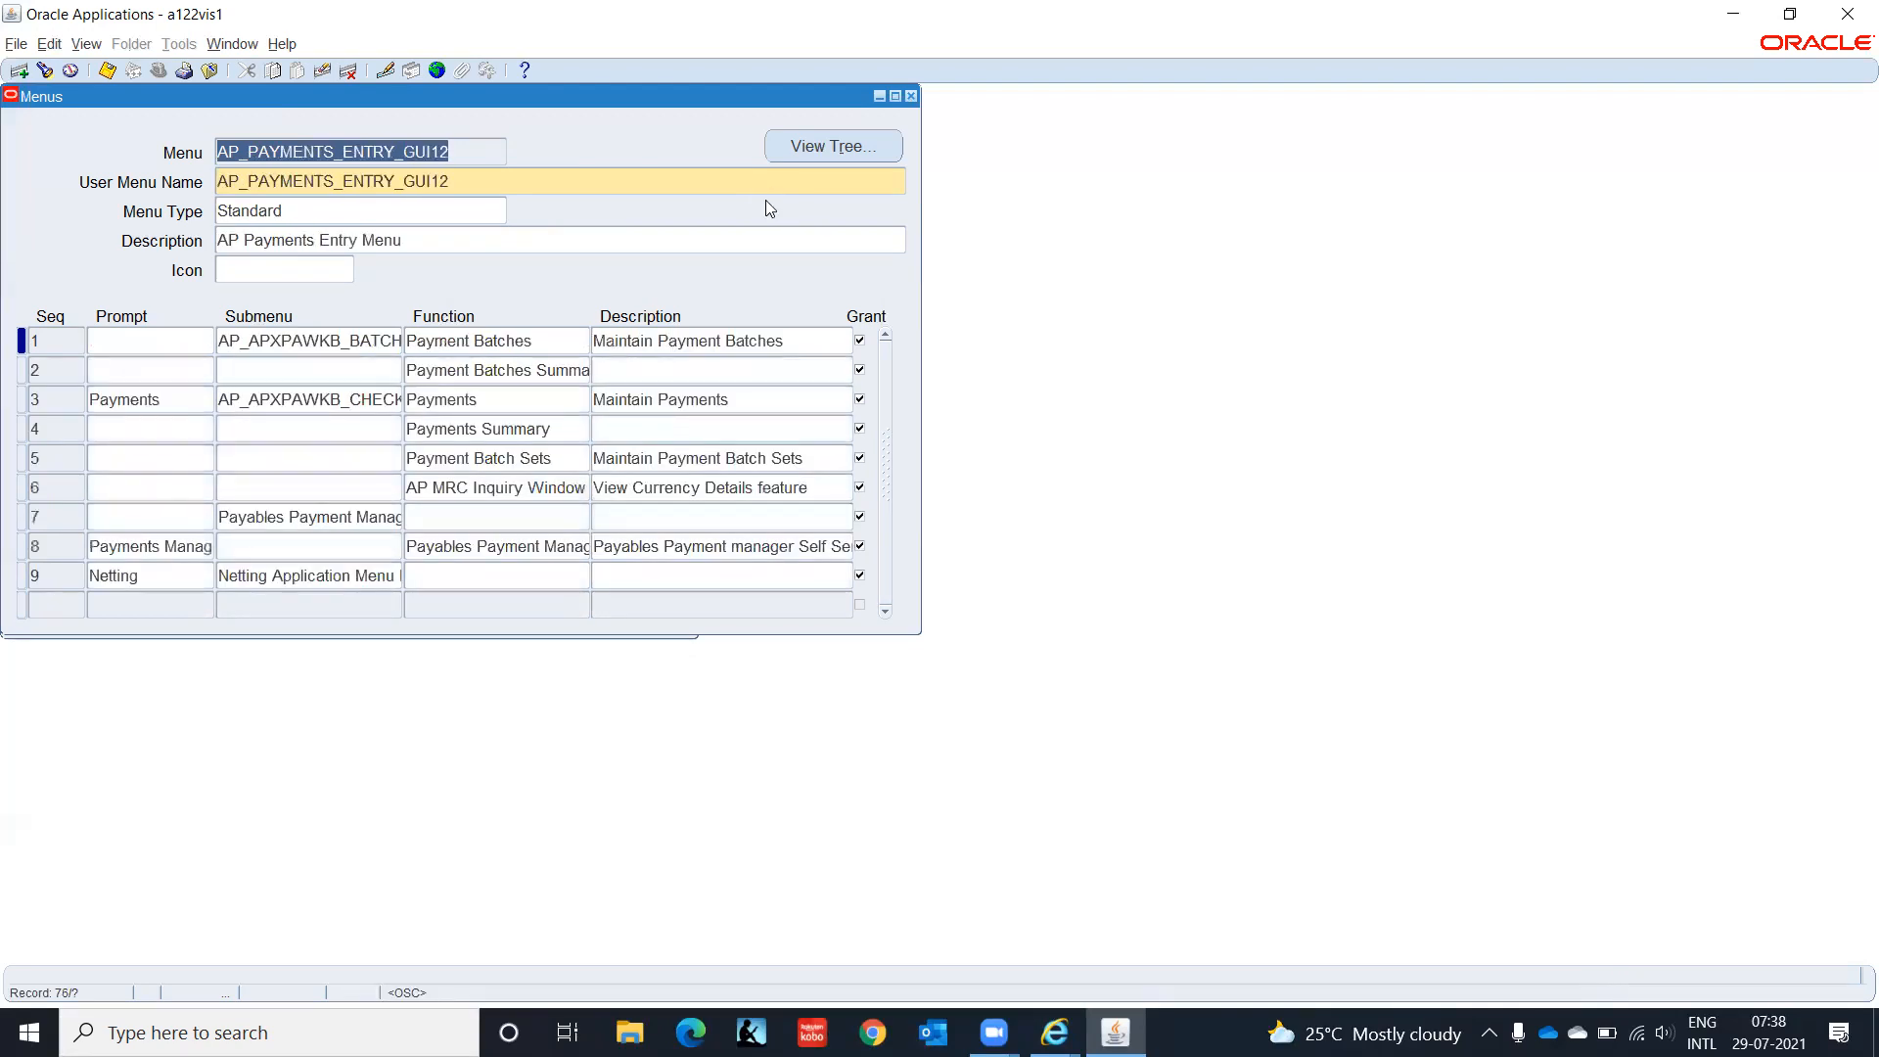
{"action": "key", "text": "Down"}
{"action": "key", "text": "Down"}
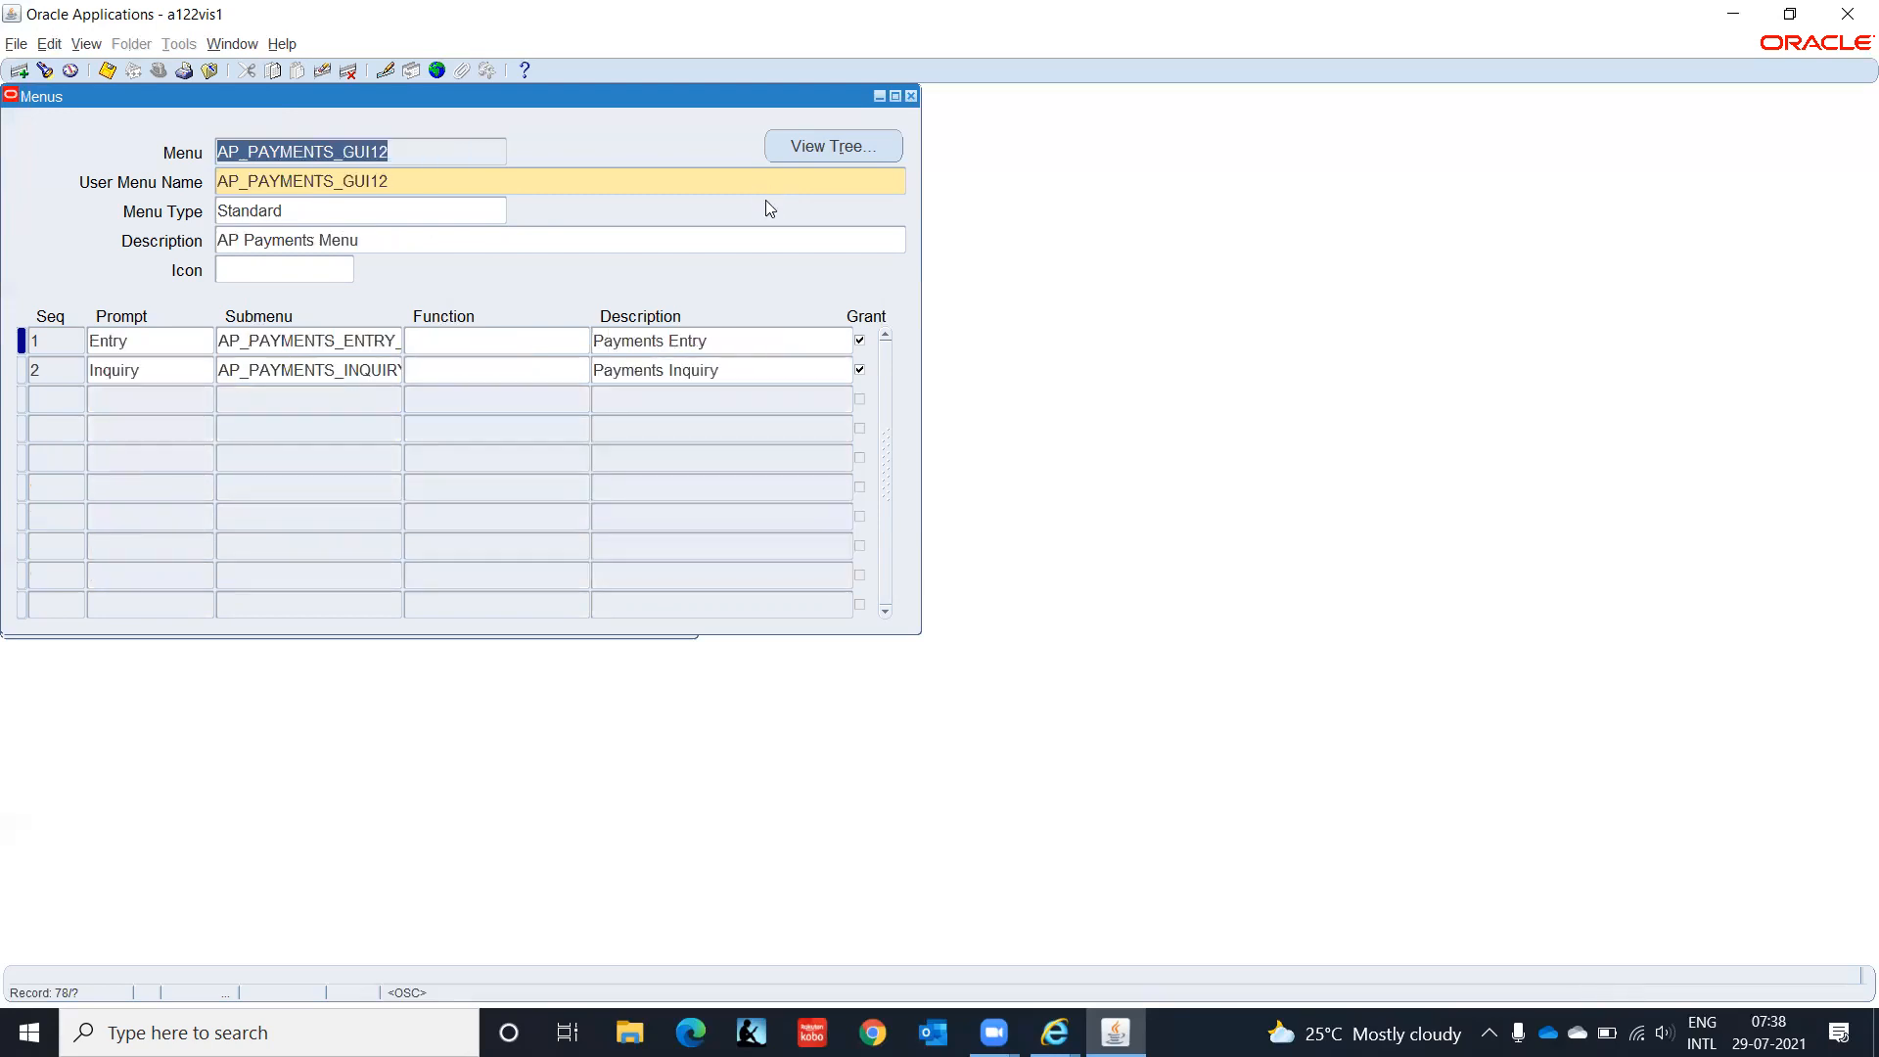
{"action": "key", "text": "Down"}
{"action": "key", "text": "Down"}
{"action": "key", "text": "Down"}
{"action": "key", "text": "Down"}
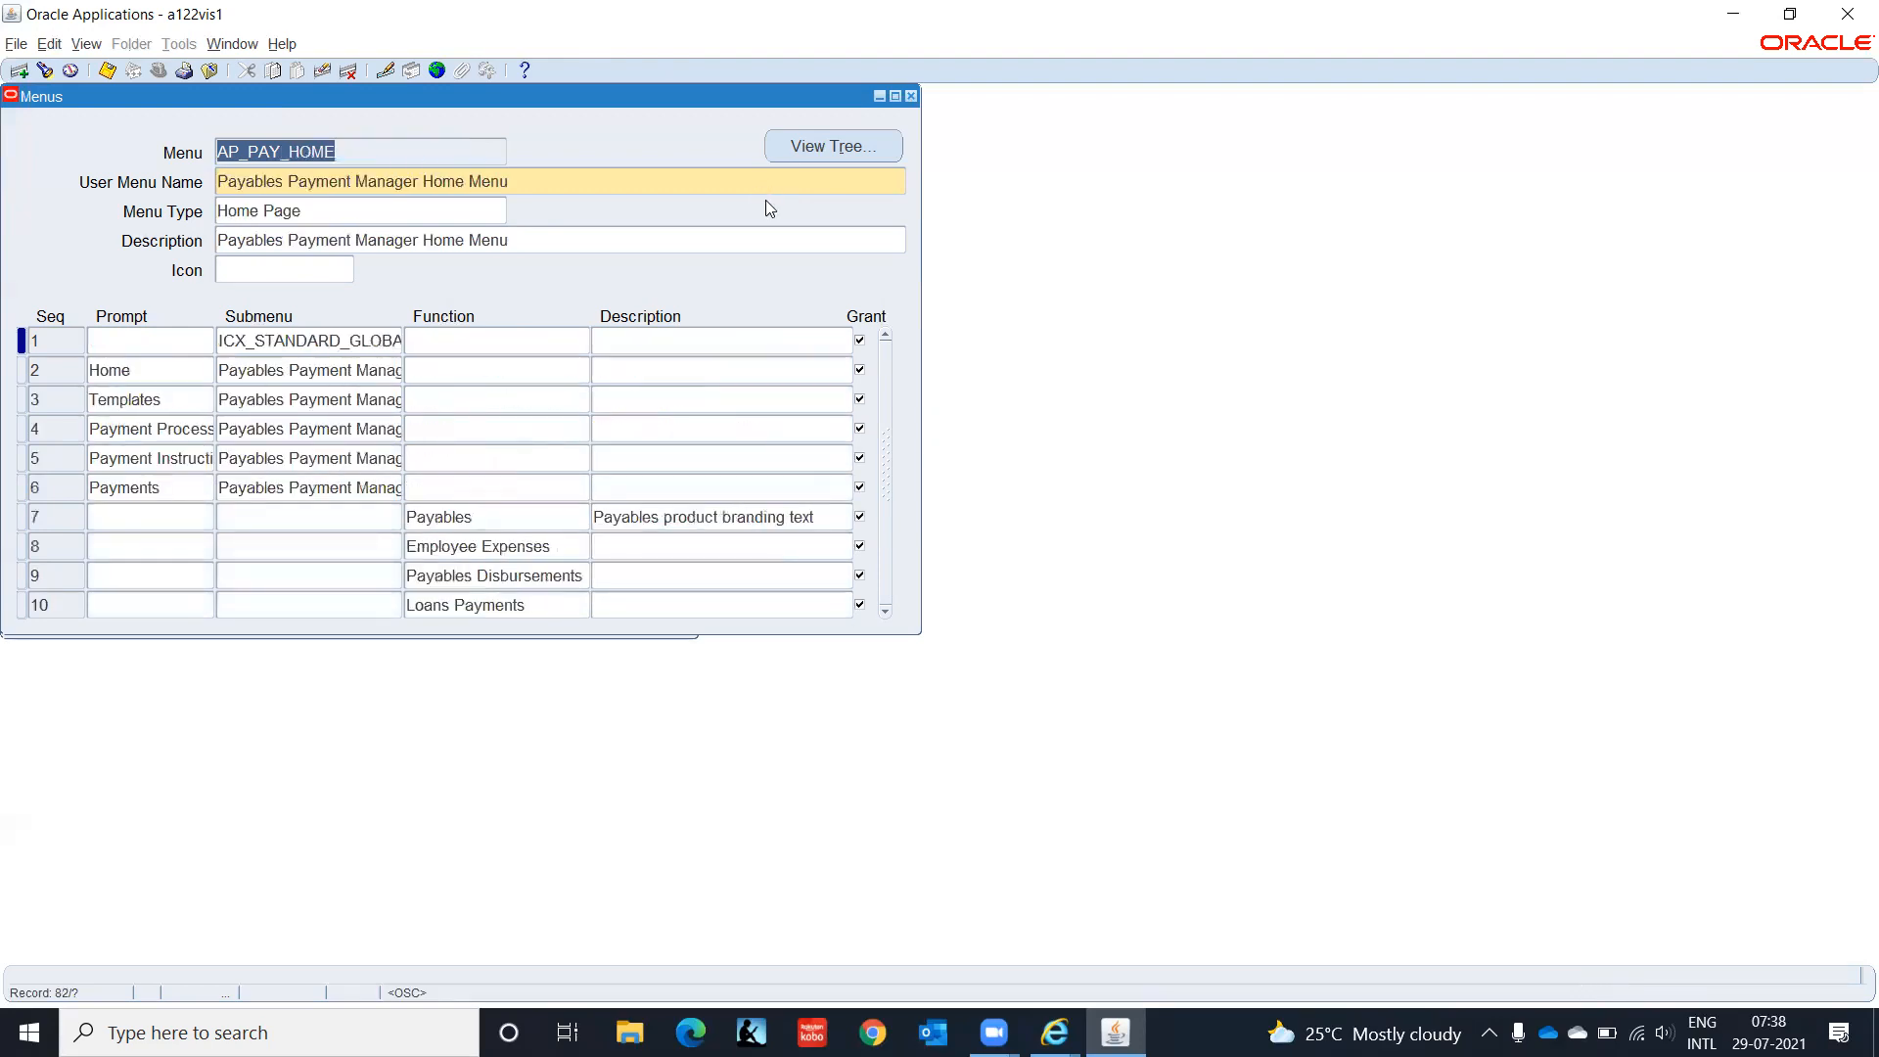
Step: Examine the Payables Payment Manager tab menus, including home, payments, process requests and templates, through to AP_POS_INV_G
{"action": "key", "text": "Down"}
{"action": "key", "text": "Down"}
{"action": "key", "text": "Down"}
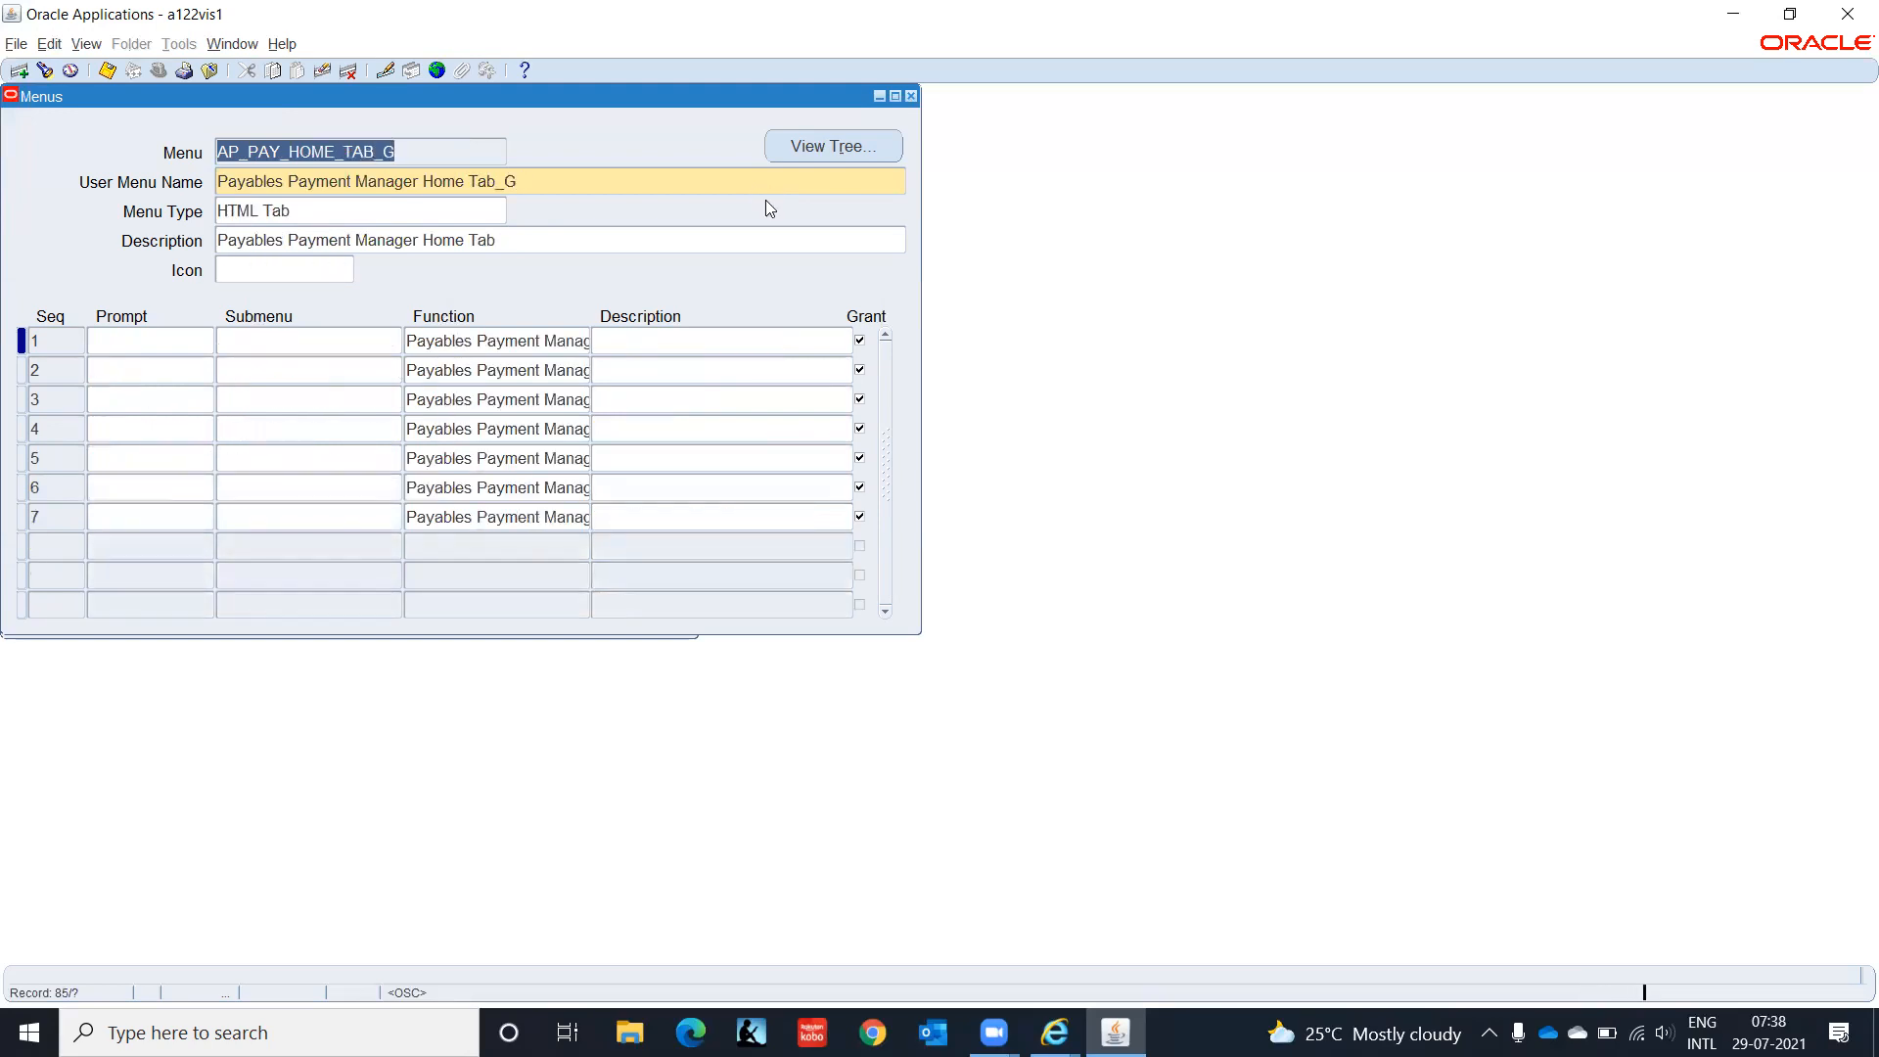
{"action": "key", "text": "Down"}
{"action": "key", "text": "Down"}
{"action": "key", "text": "Down"}
{"action": "key", "text": "Down"}
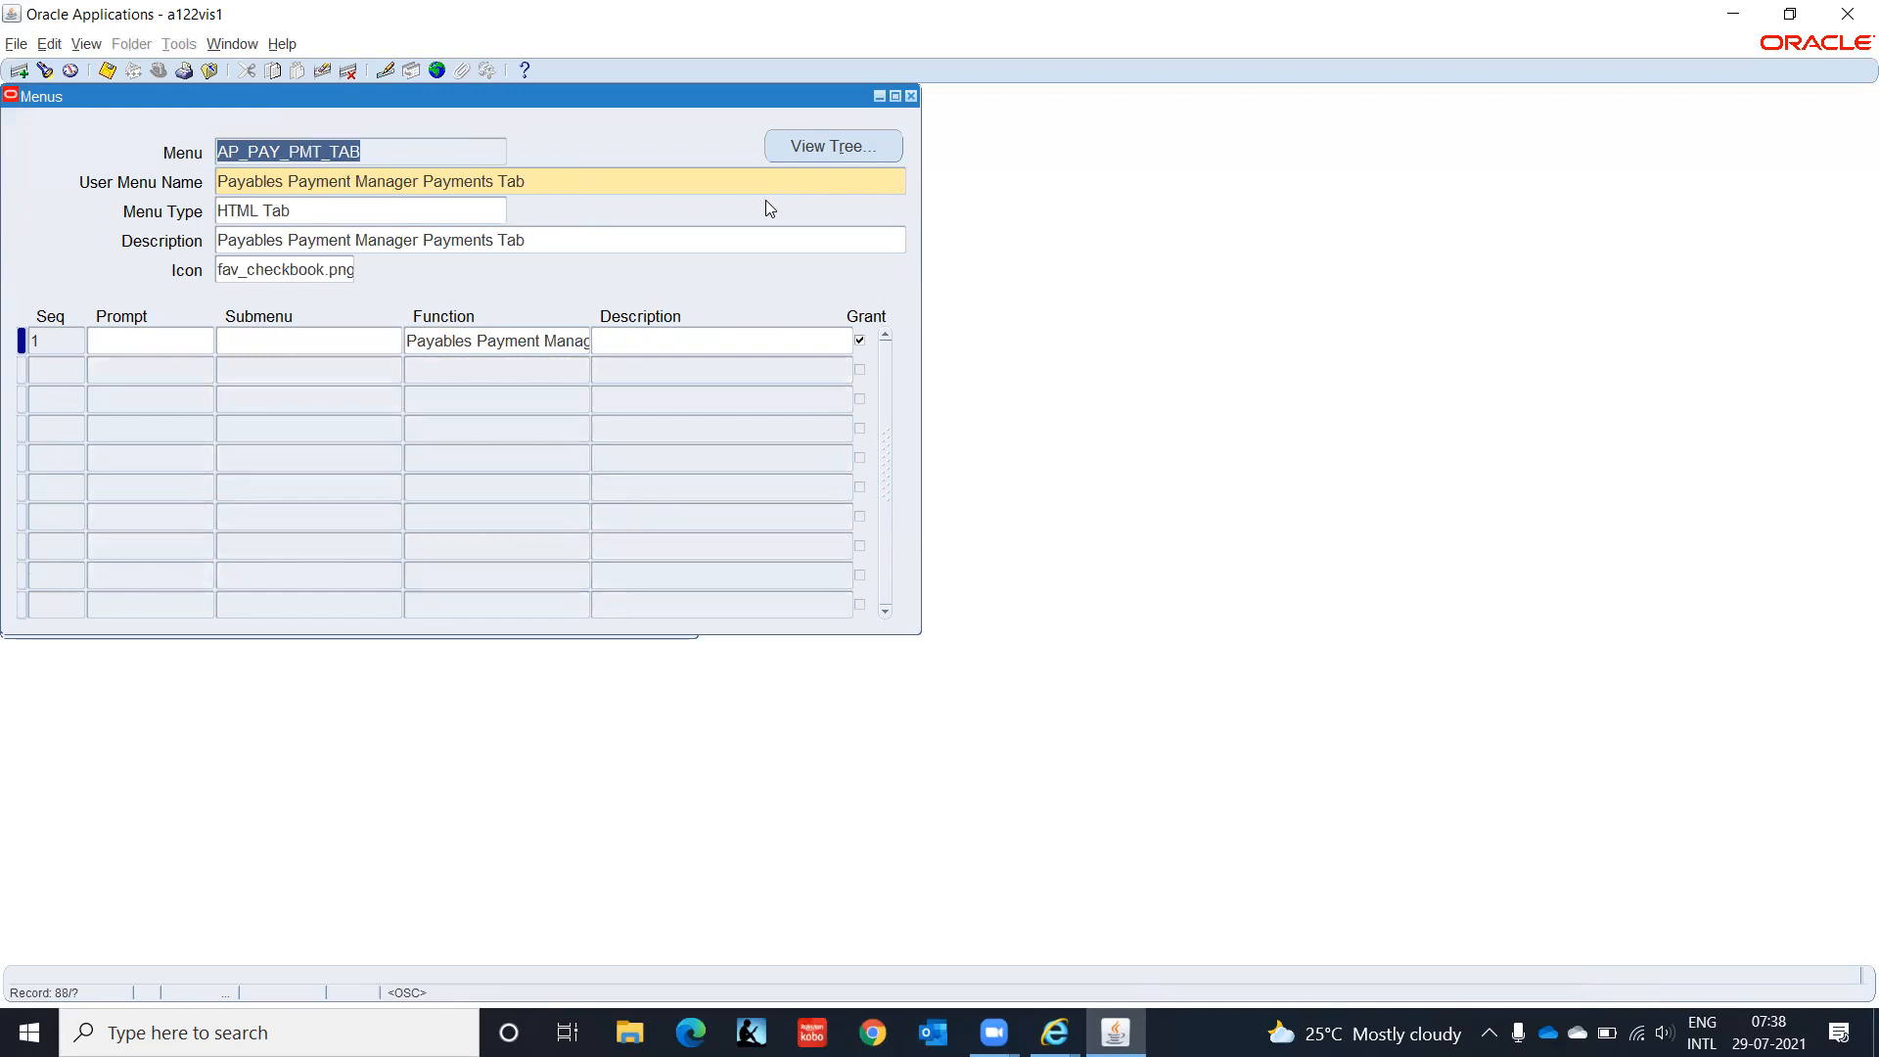
{"action": "key", "text": "Down"}
{"action": "key", "text": "Down"}
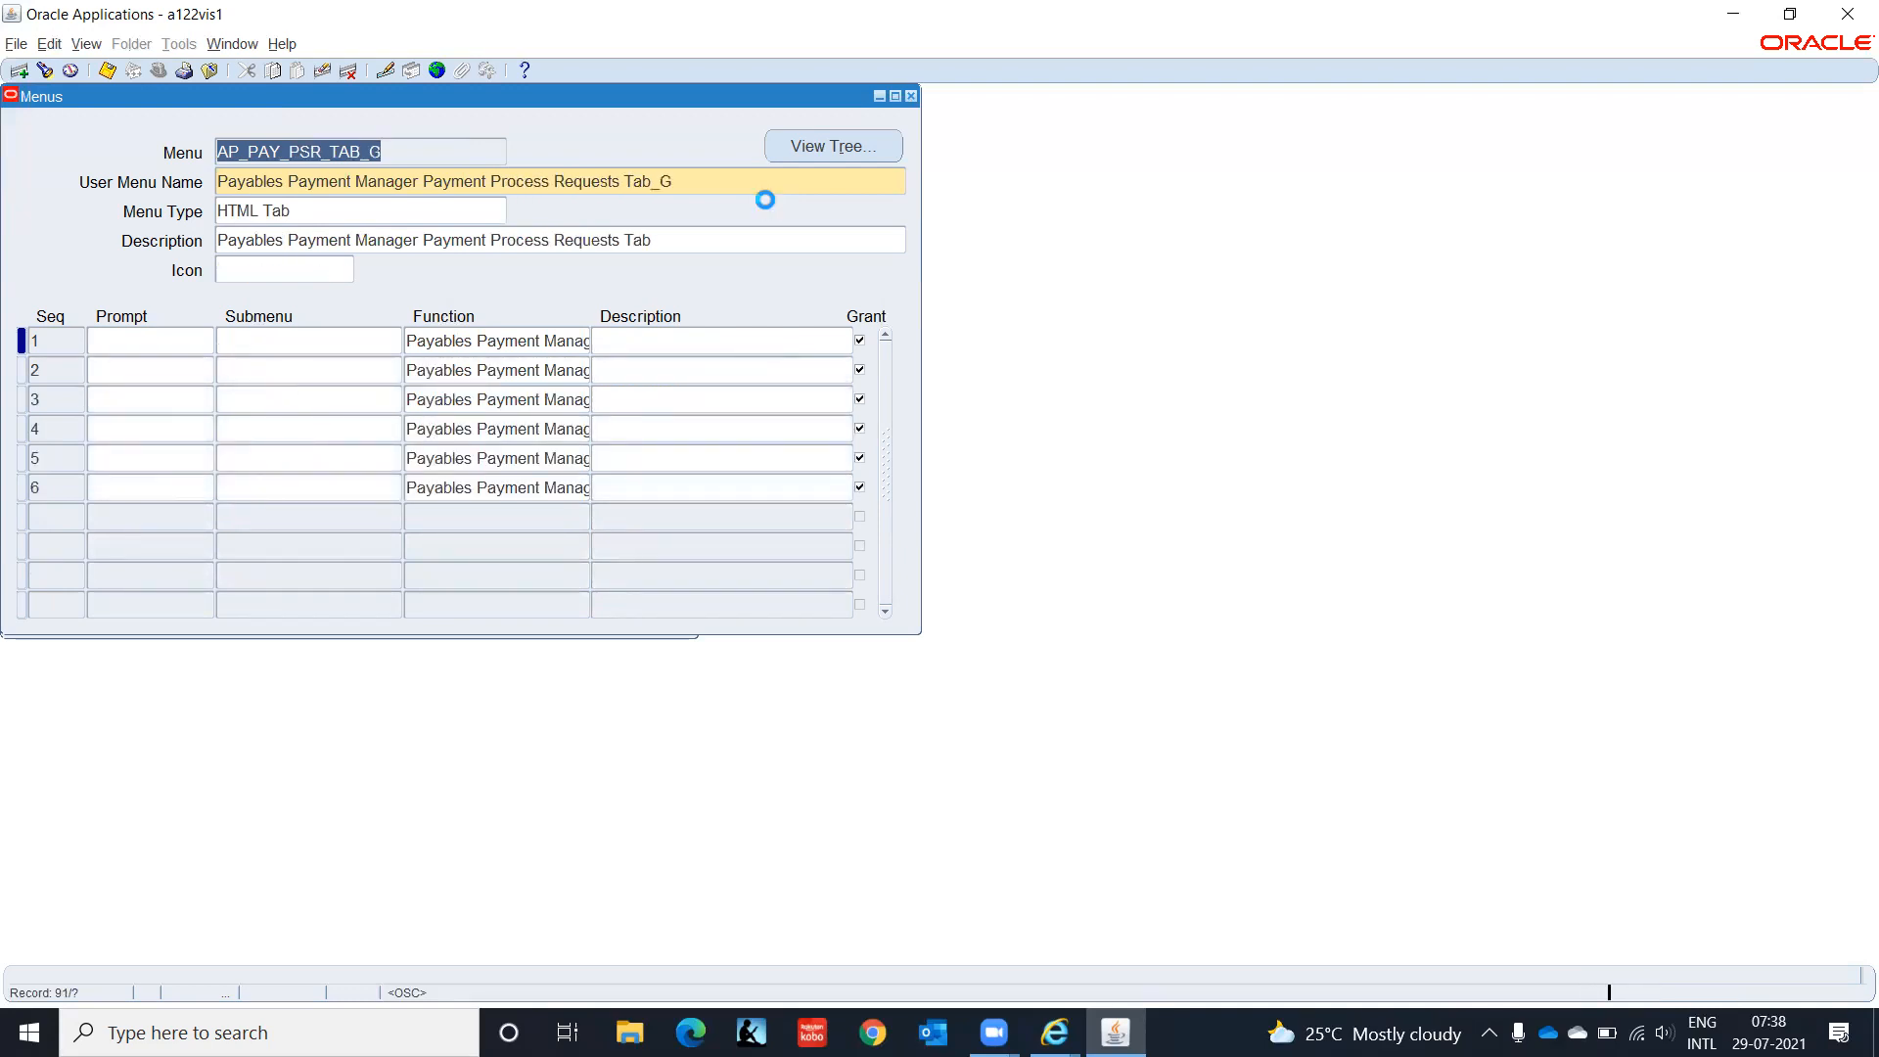
{"action": "key", "text": "Down"}
{"action": "key", "text": "Down"}
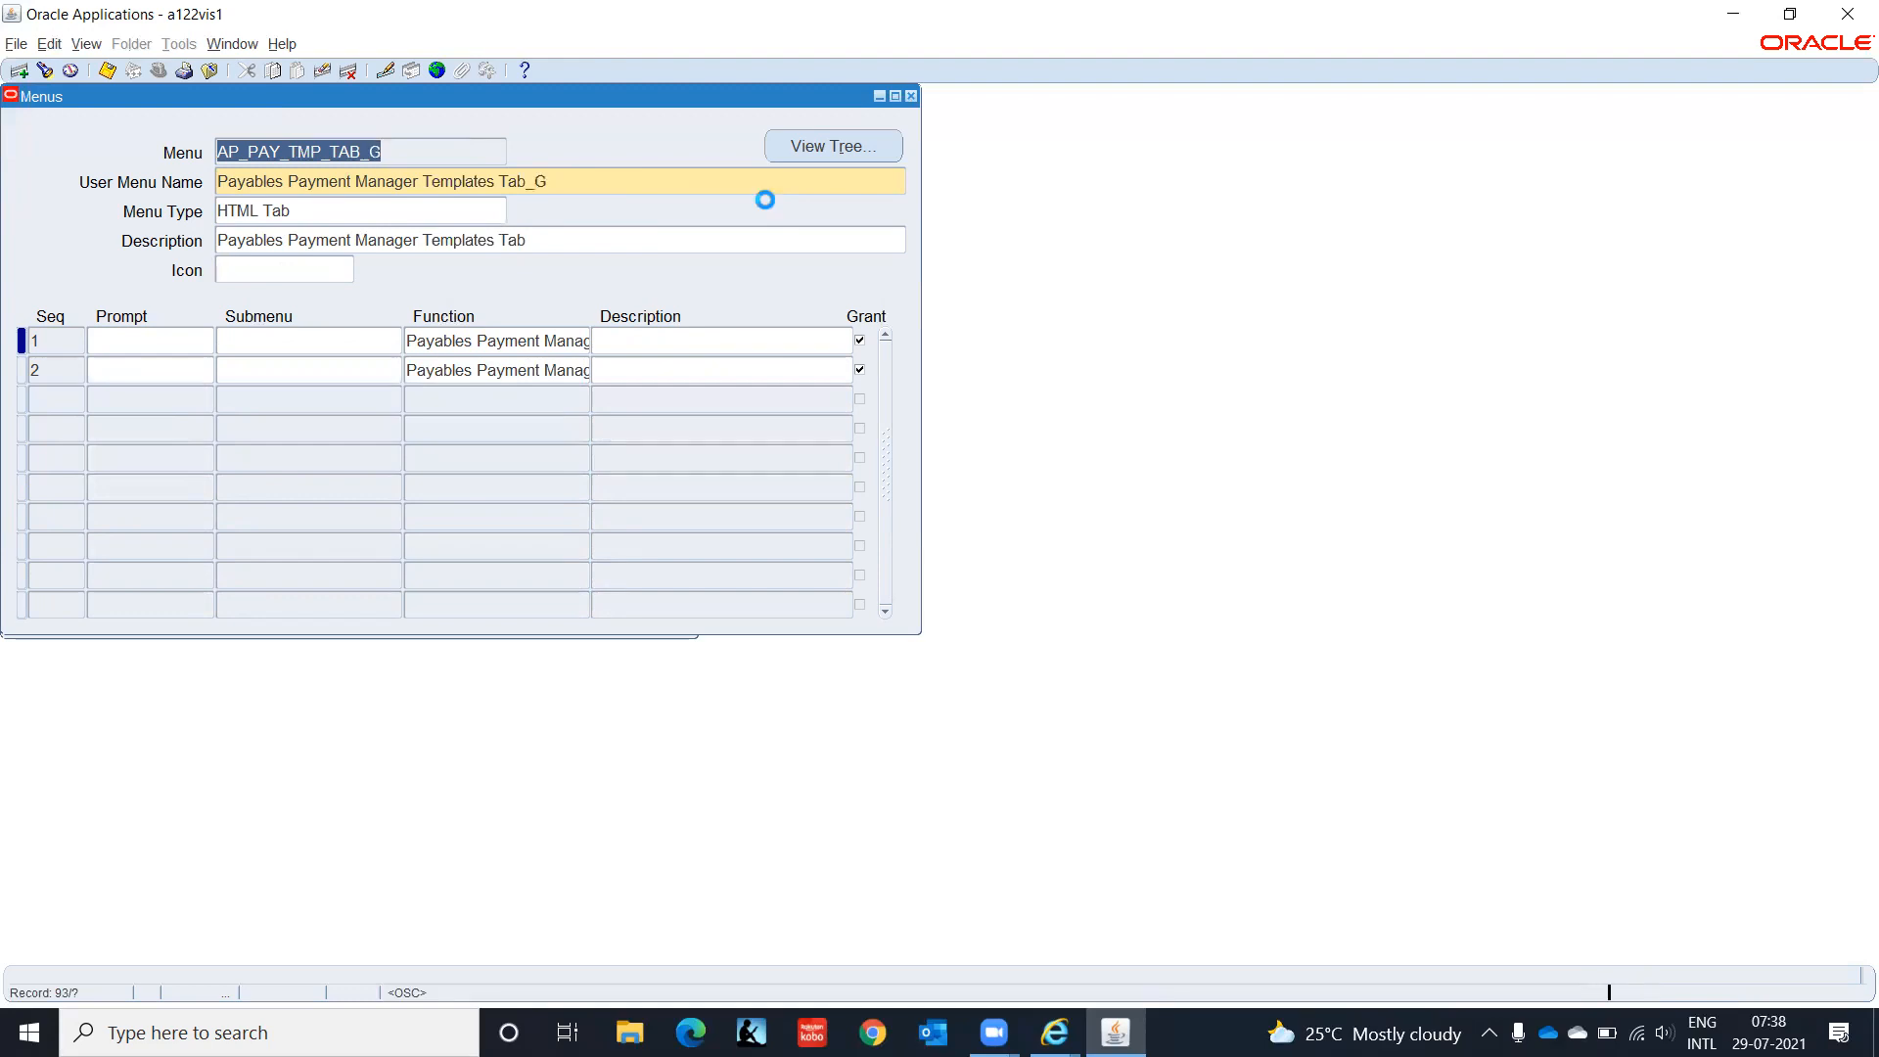
{"action": "key", "text": "Down"}
{"action": "key", "text": "Down"}
{"action": "key", "text": "Down"}
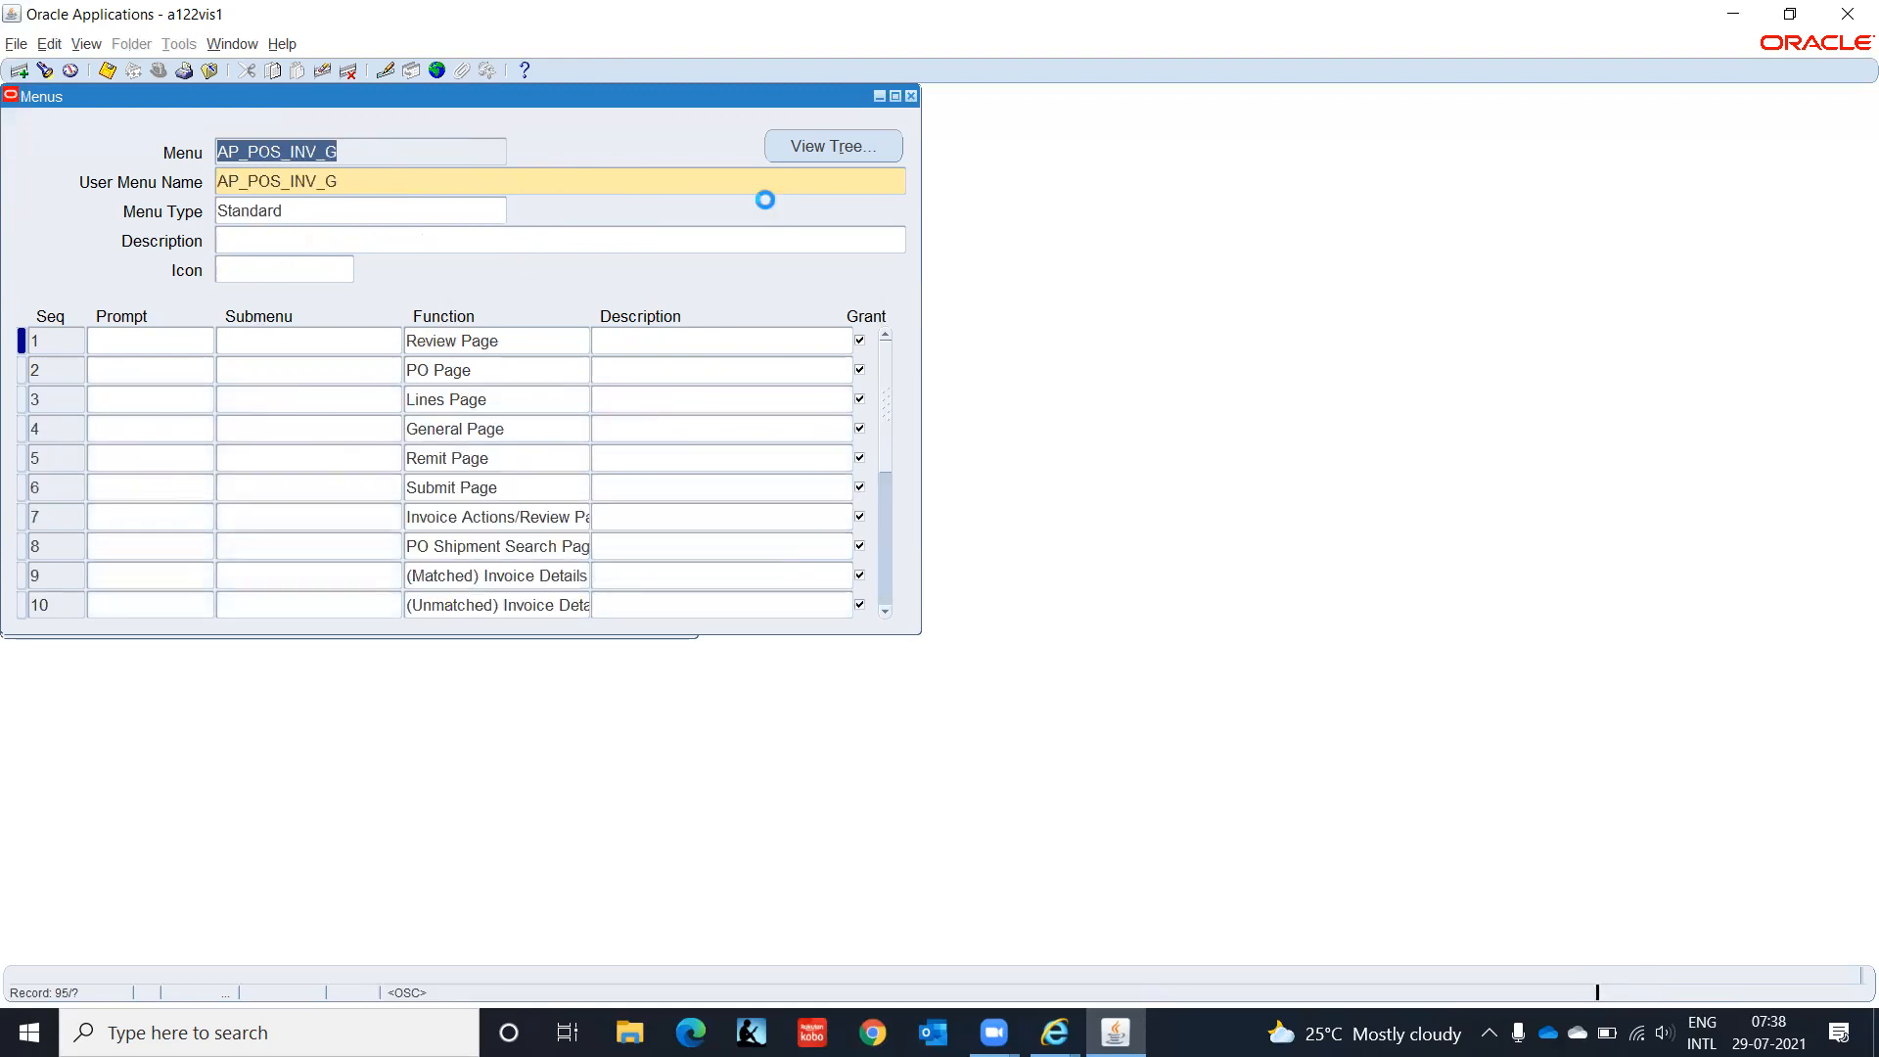
Step: Examine the AP setup menus for accounting, calendar, credit cards, currency and flexfields, through to AP_SETUP_GUI12
{"action": "key", "text": "Down"}
{"action": "key", "text": "Down"}
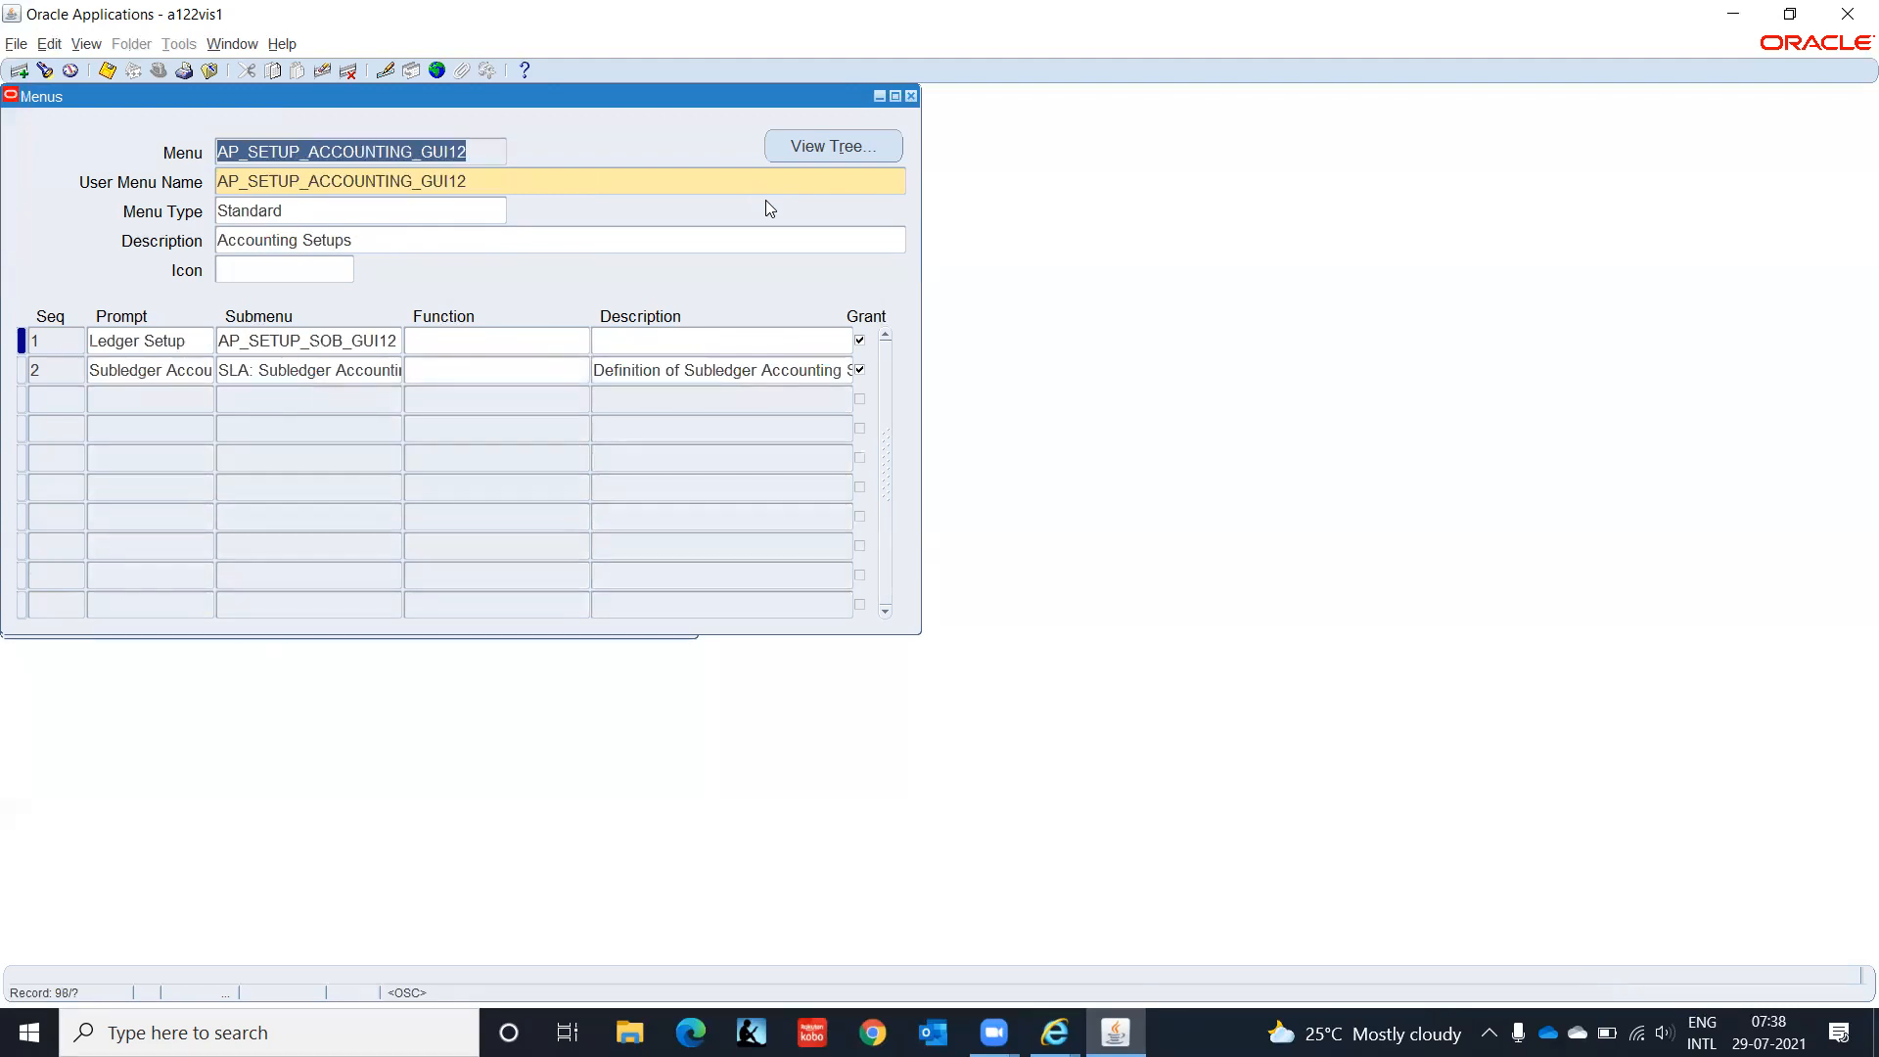
{"action": "key", "text": "Down"}
{"action": "key", "text": "Down"}
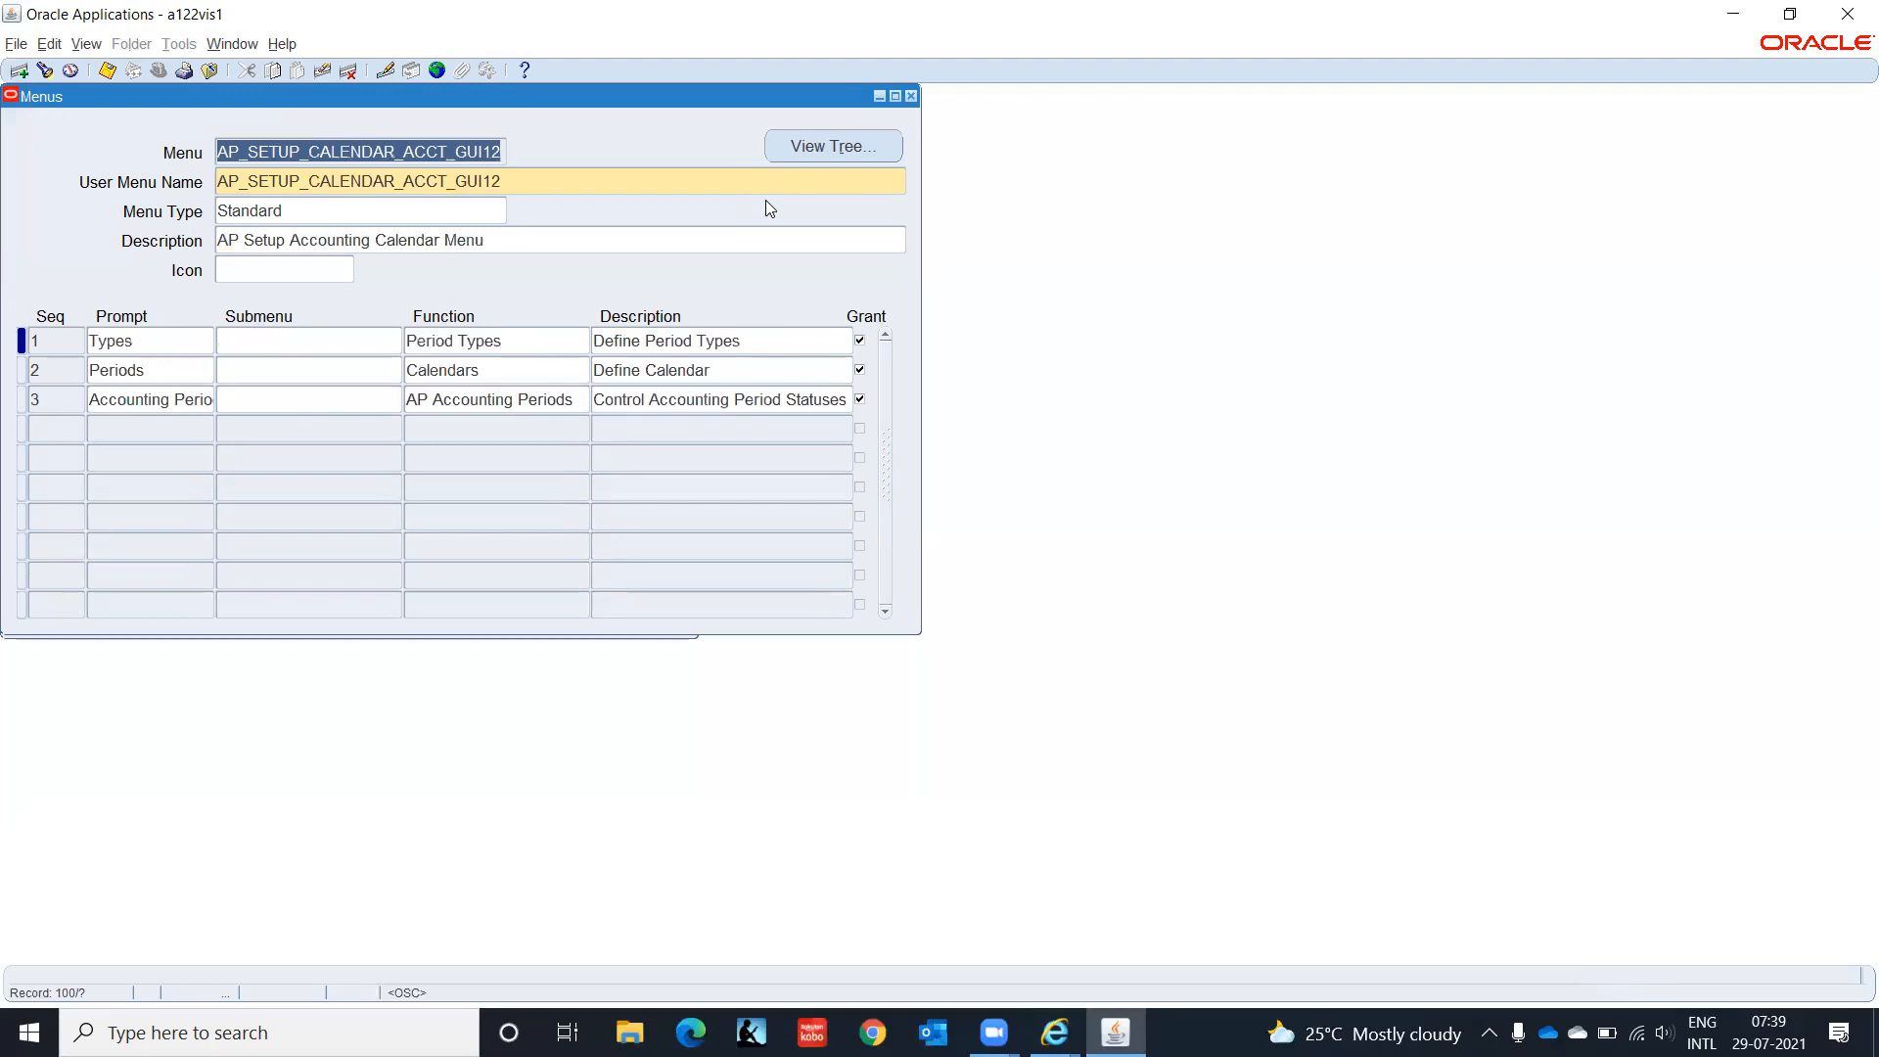
{"action": "key", "text": "Down"}
{"action": "key", "text": "Down"}
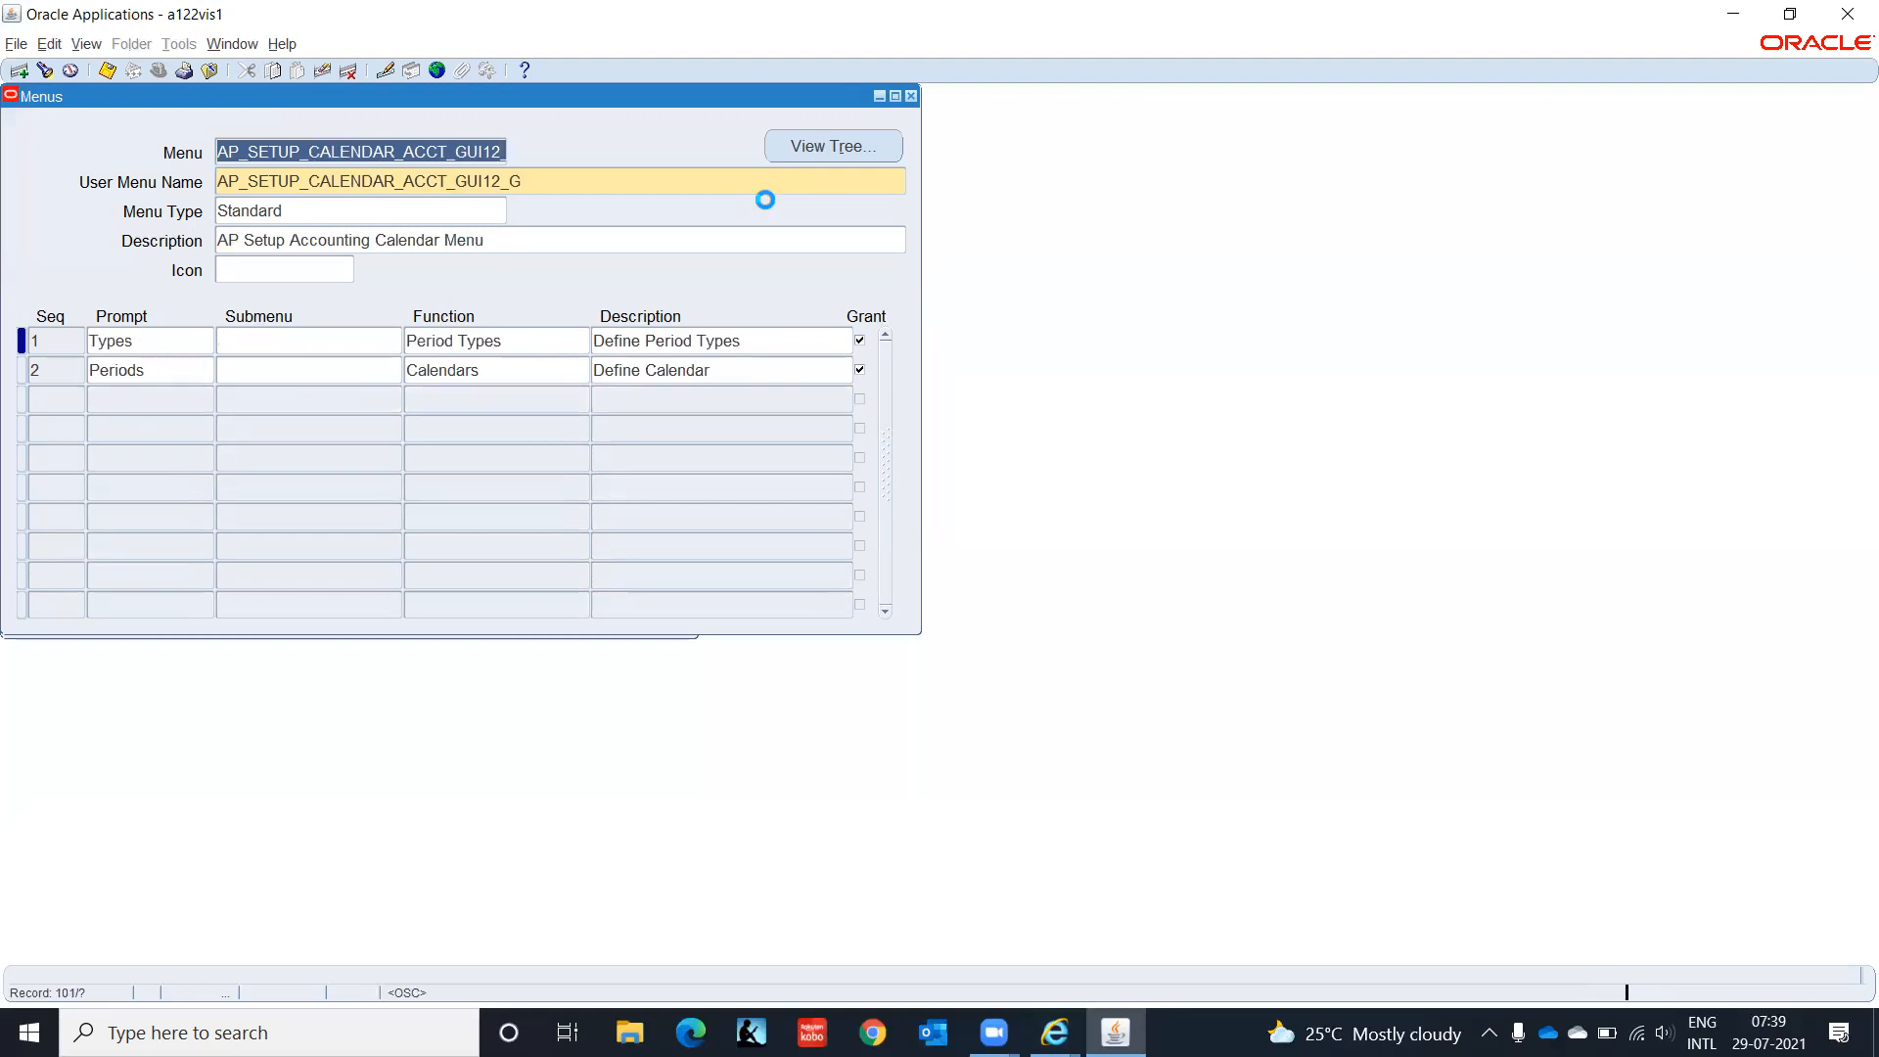
{"action": "key", "text": "Down"}
{"action": "key", "text": "Down"}
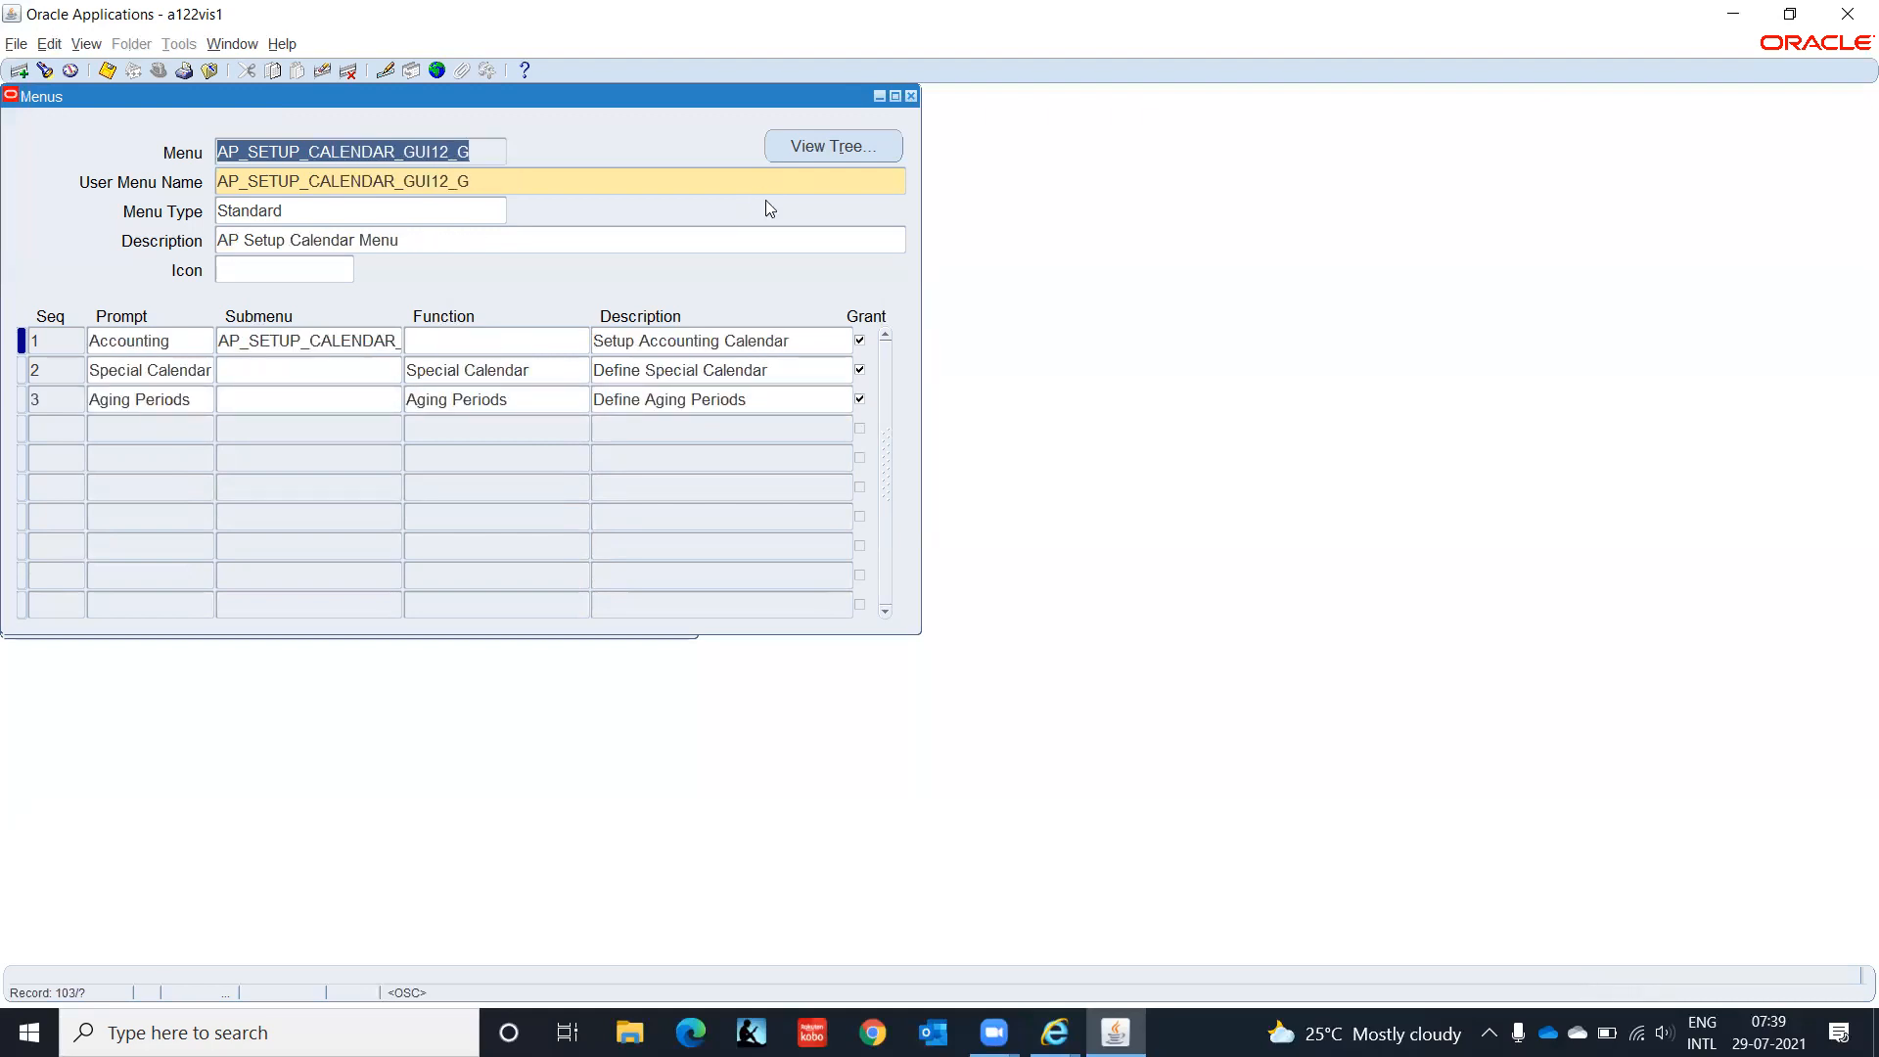
{"action": "key", "text": "Down"}
{"action": "key", "text": "Down"}
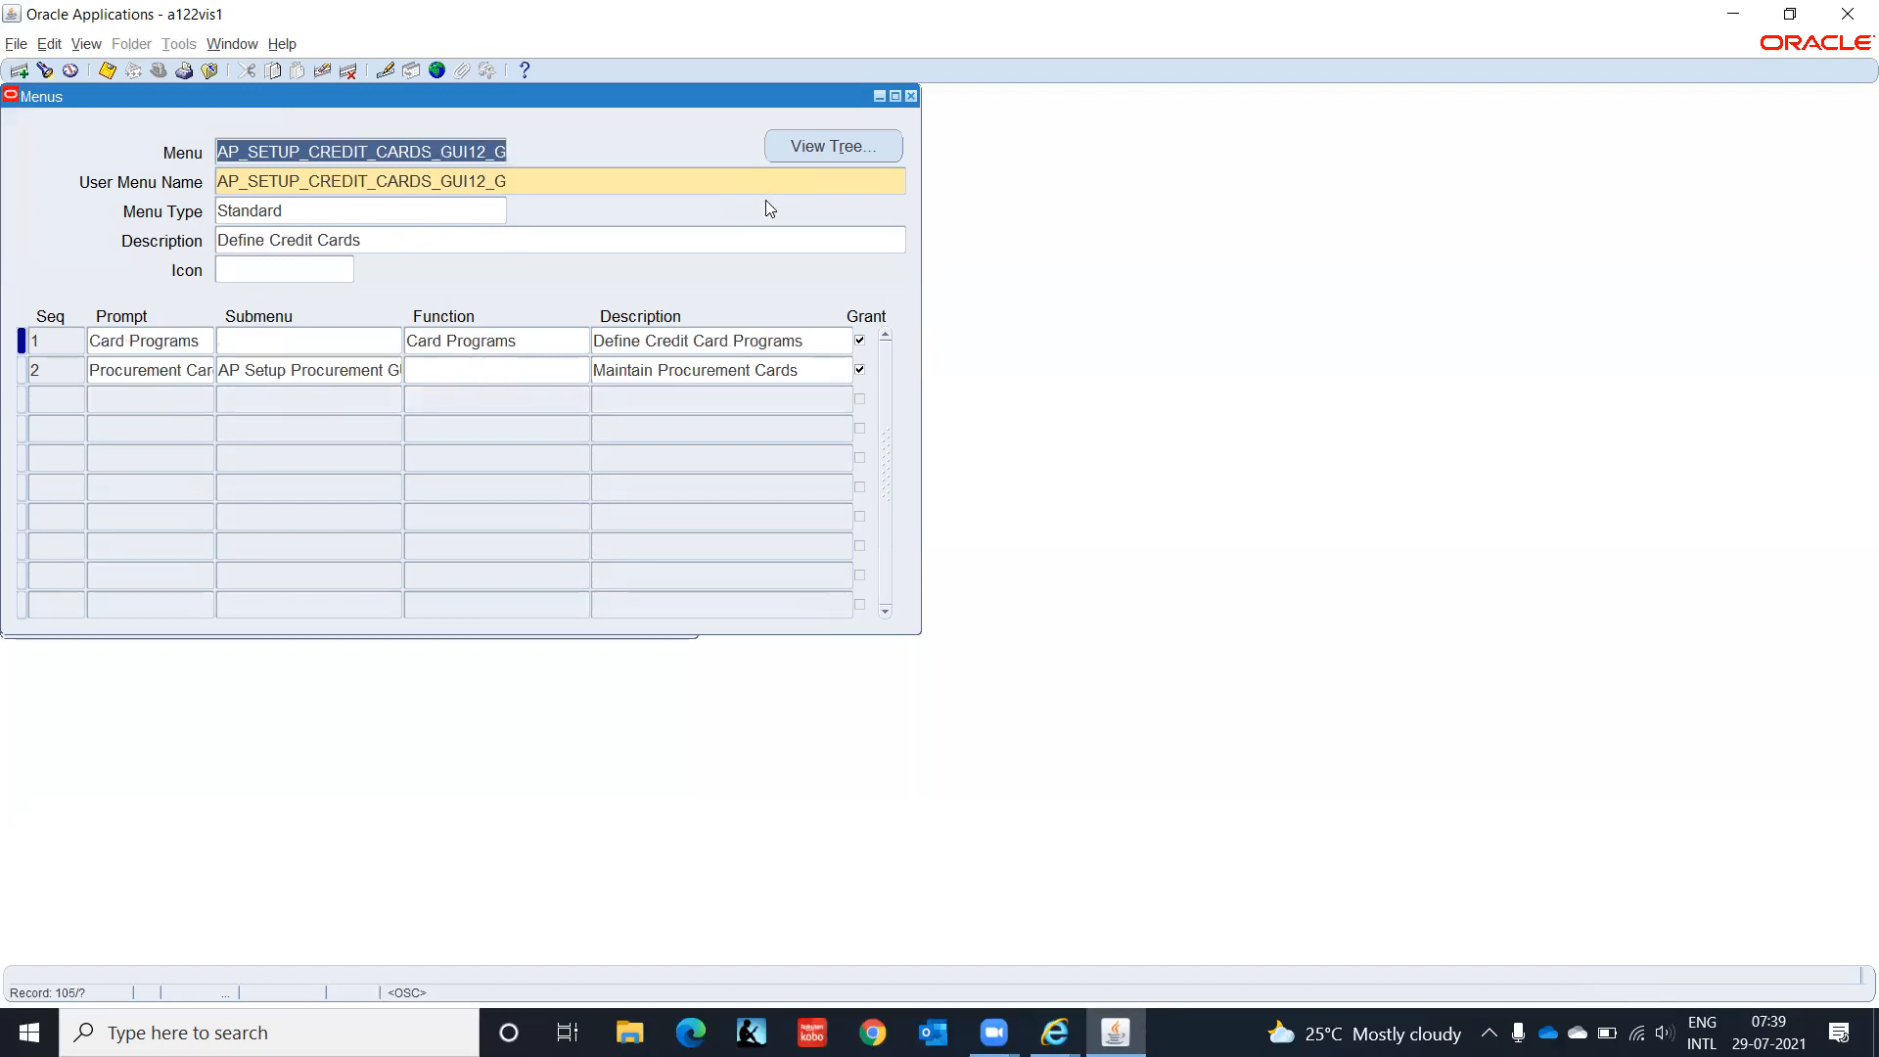
{"action": "key", "text": "Down"}
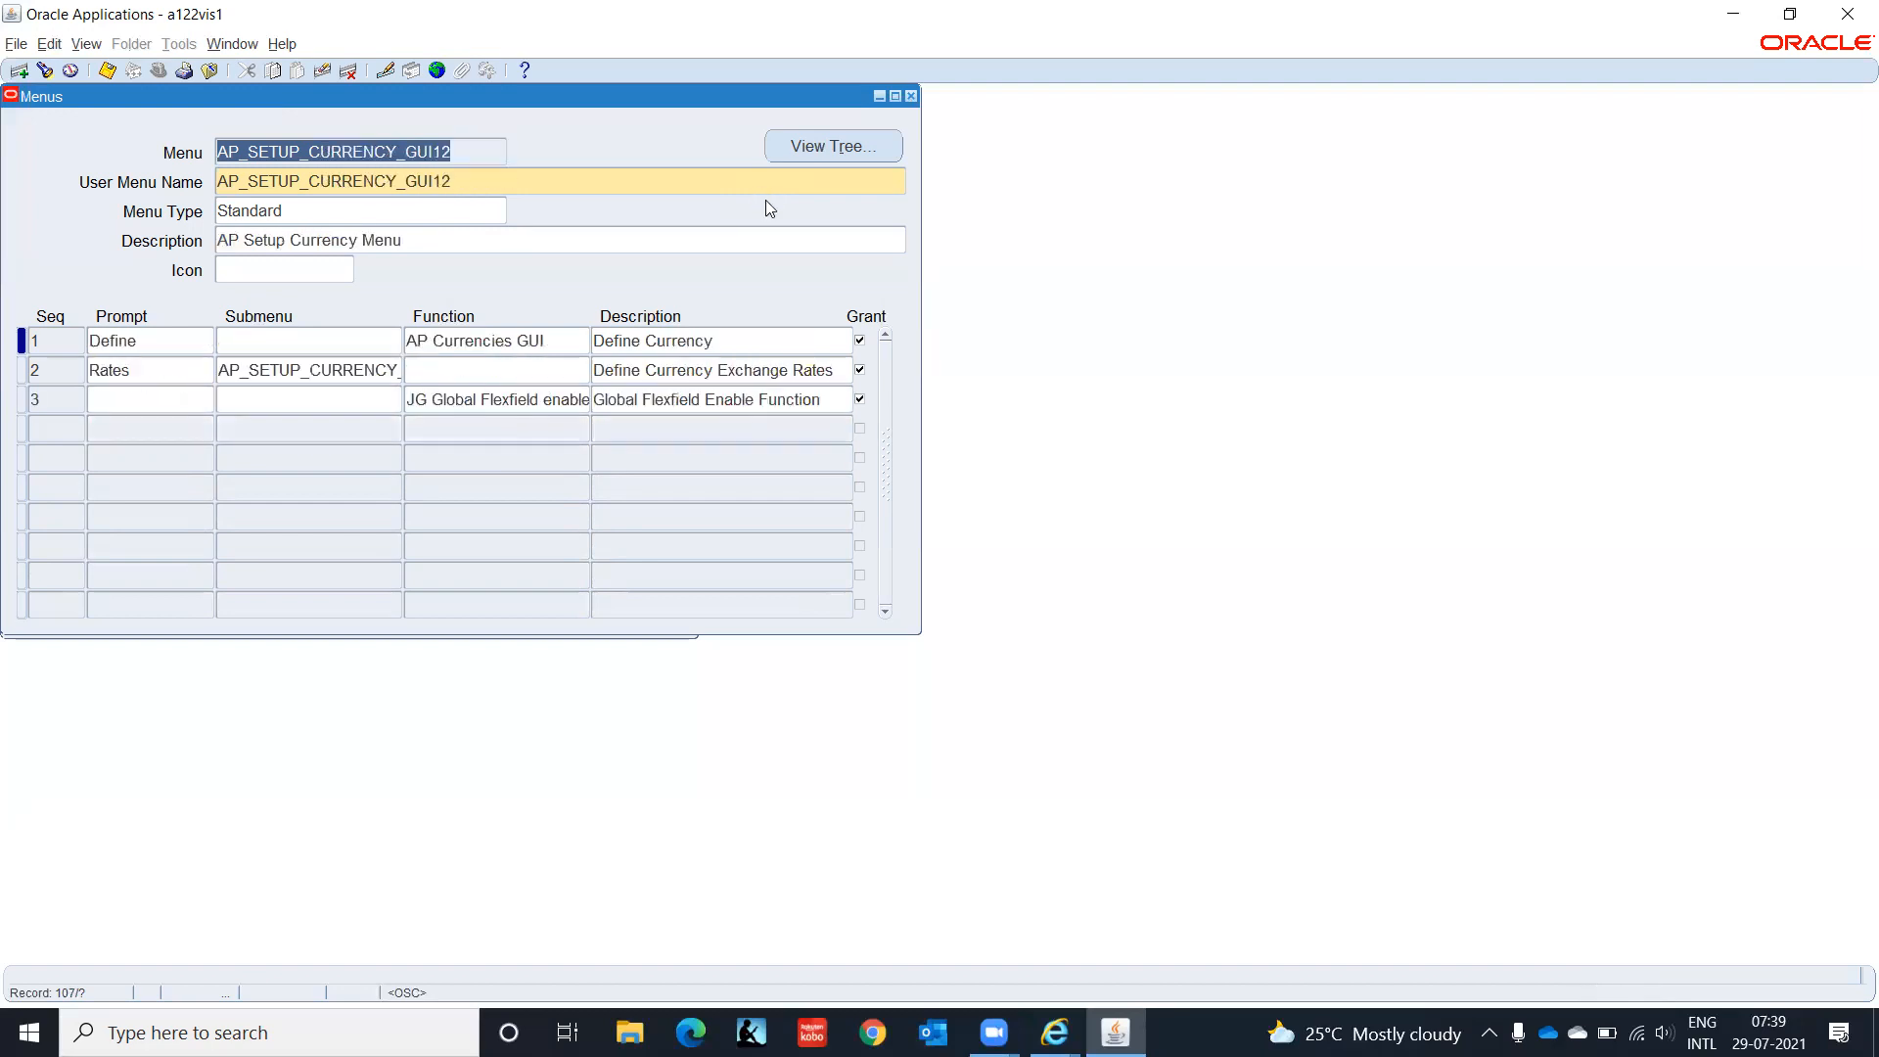
{"action": "key", "text": "Down"}
{"action": "key", "text": "Down"}
{"action": "key", "text": "Down"}
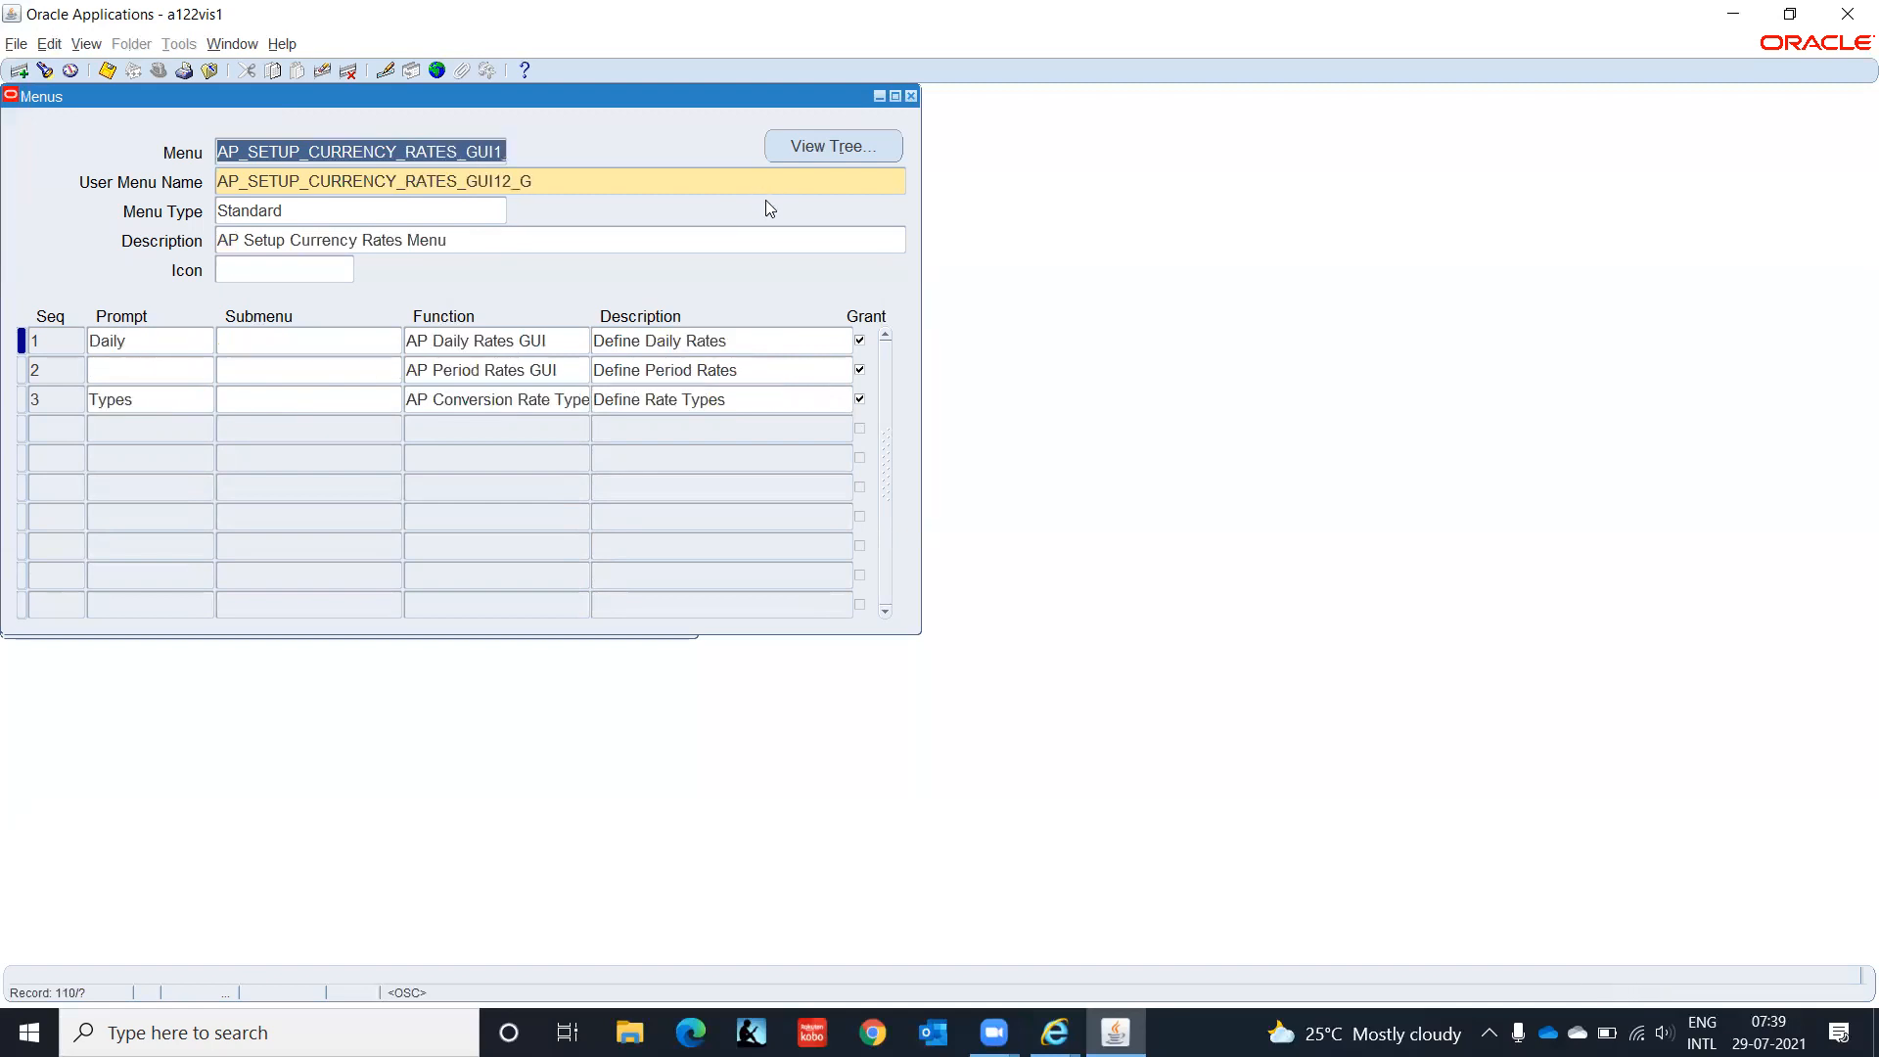
{"action": "key", "text": "Down"}
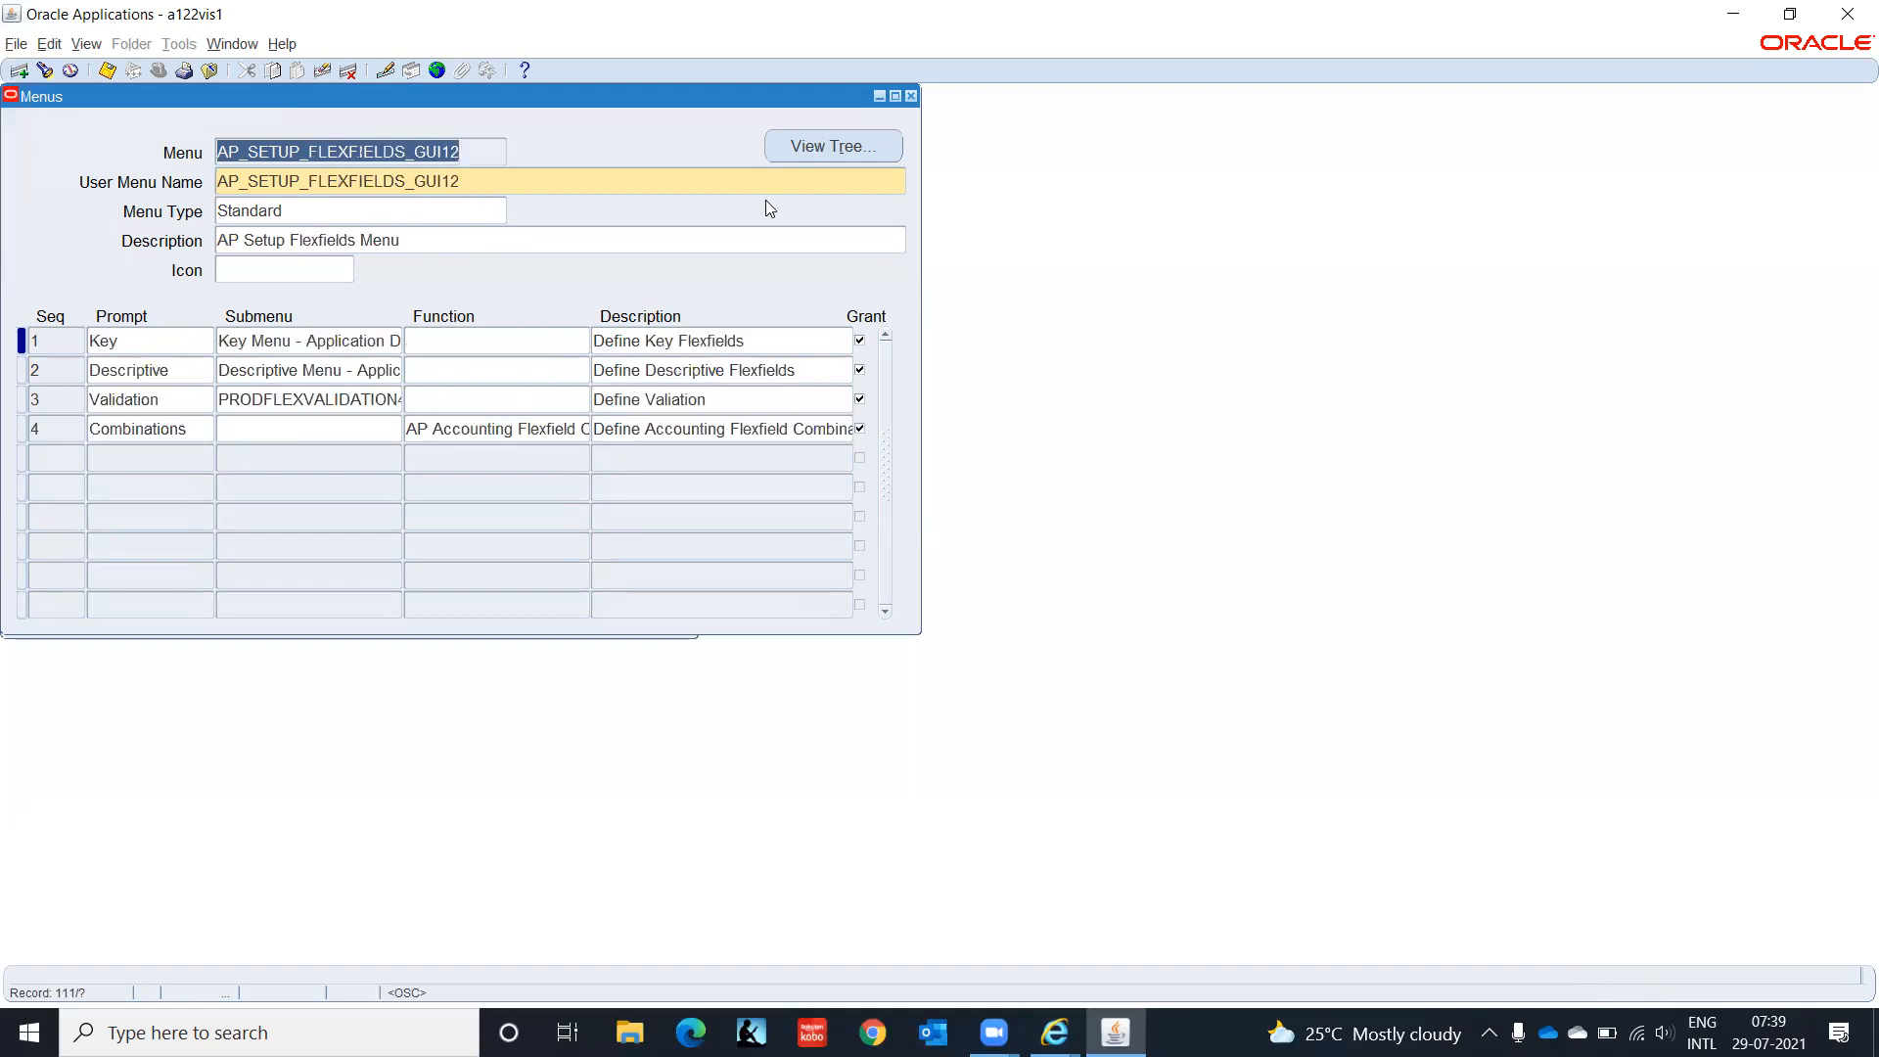
{"action": "key", "text": "Down"}
{"action": "key", "text": "Down"}
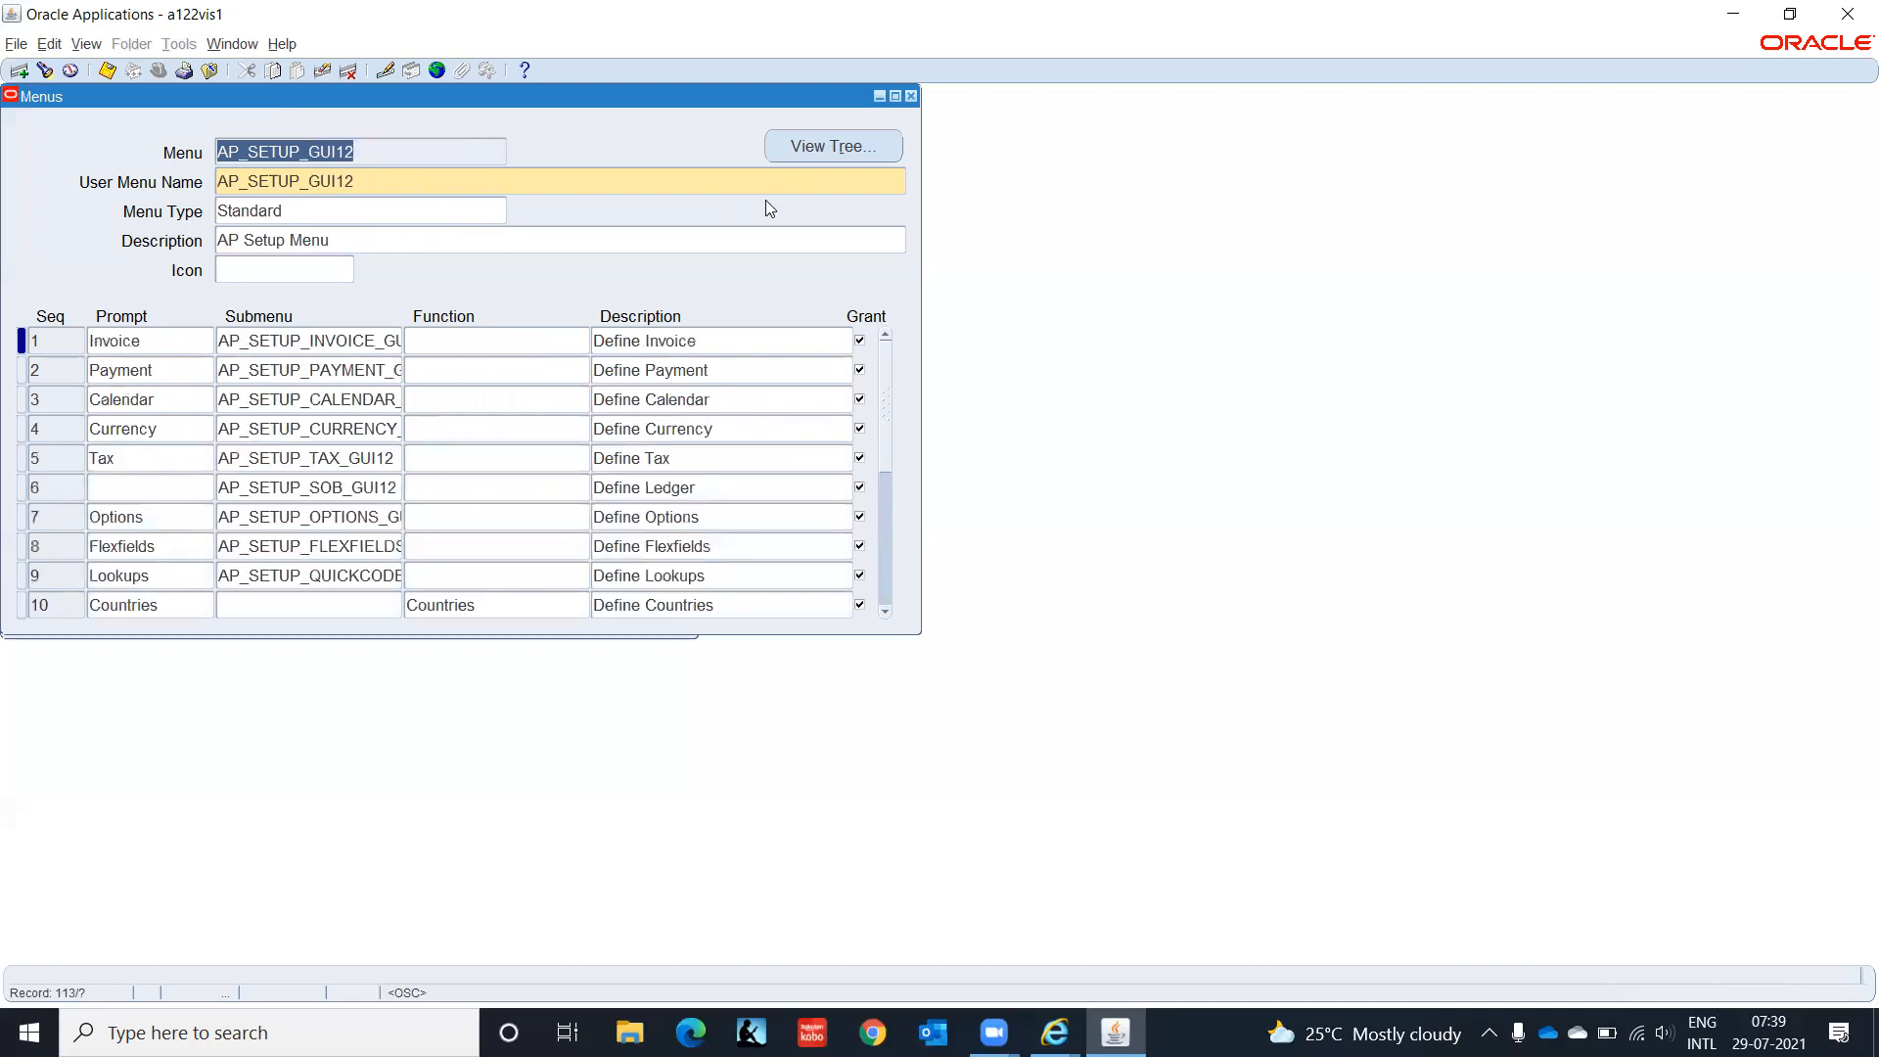
Step: Compare AP_SETUP_GUI12 with its AX and G variants, and review the invoice, options, payment and procurement setup menus through AP_SETUP_SOB_GUI12_G
{"action": "key", "text": "Down"}
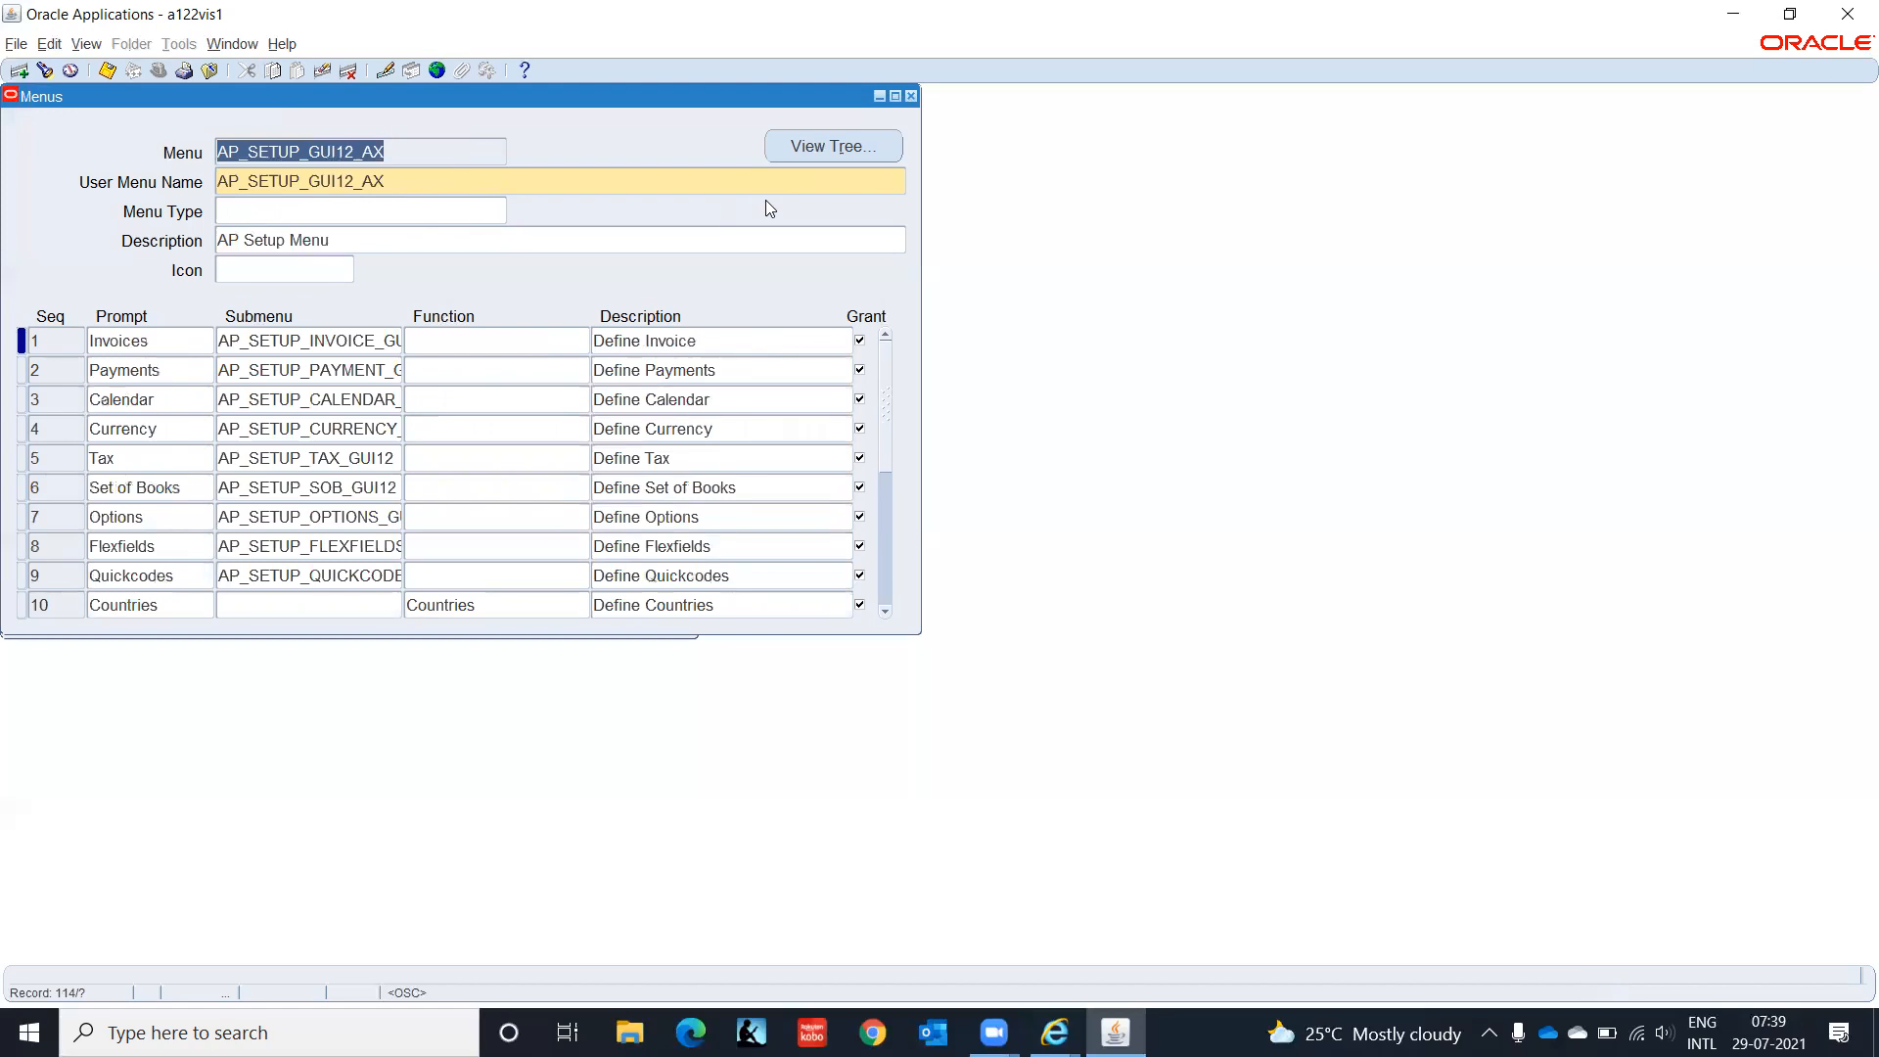
{"action": "key", "text": "Up"}
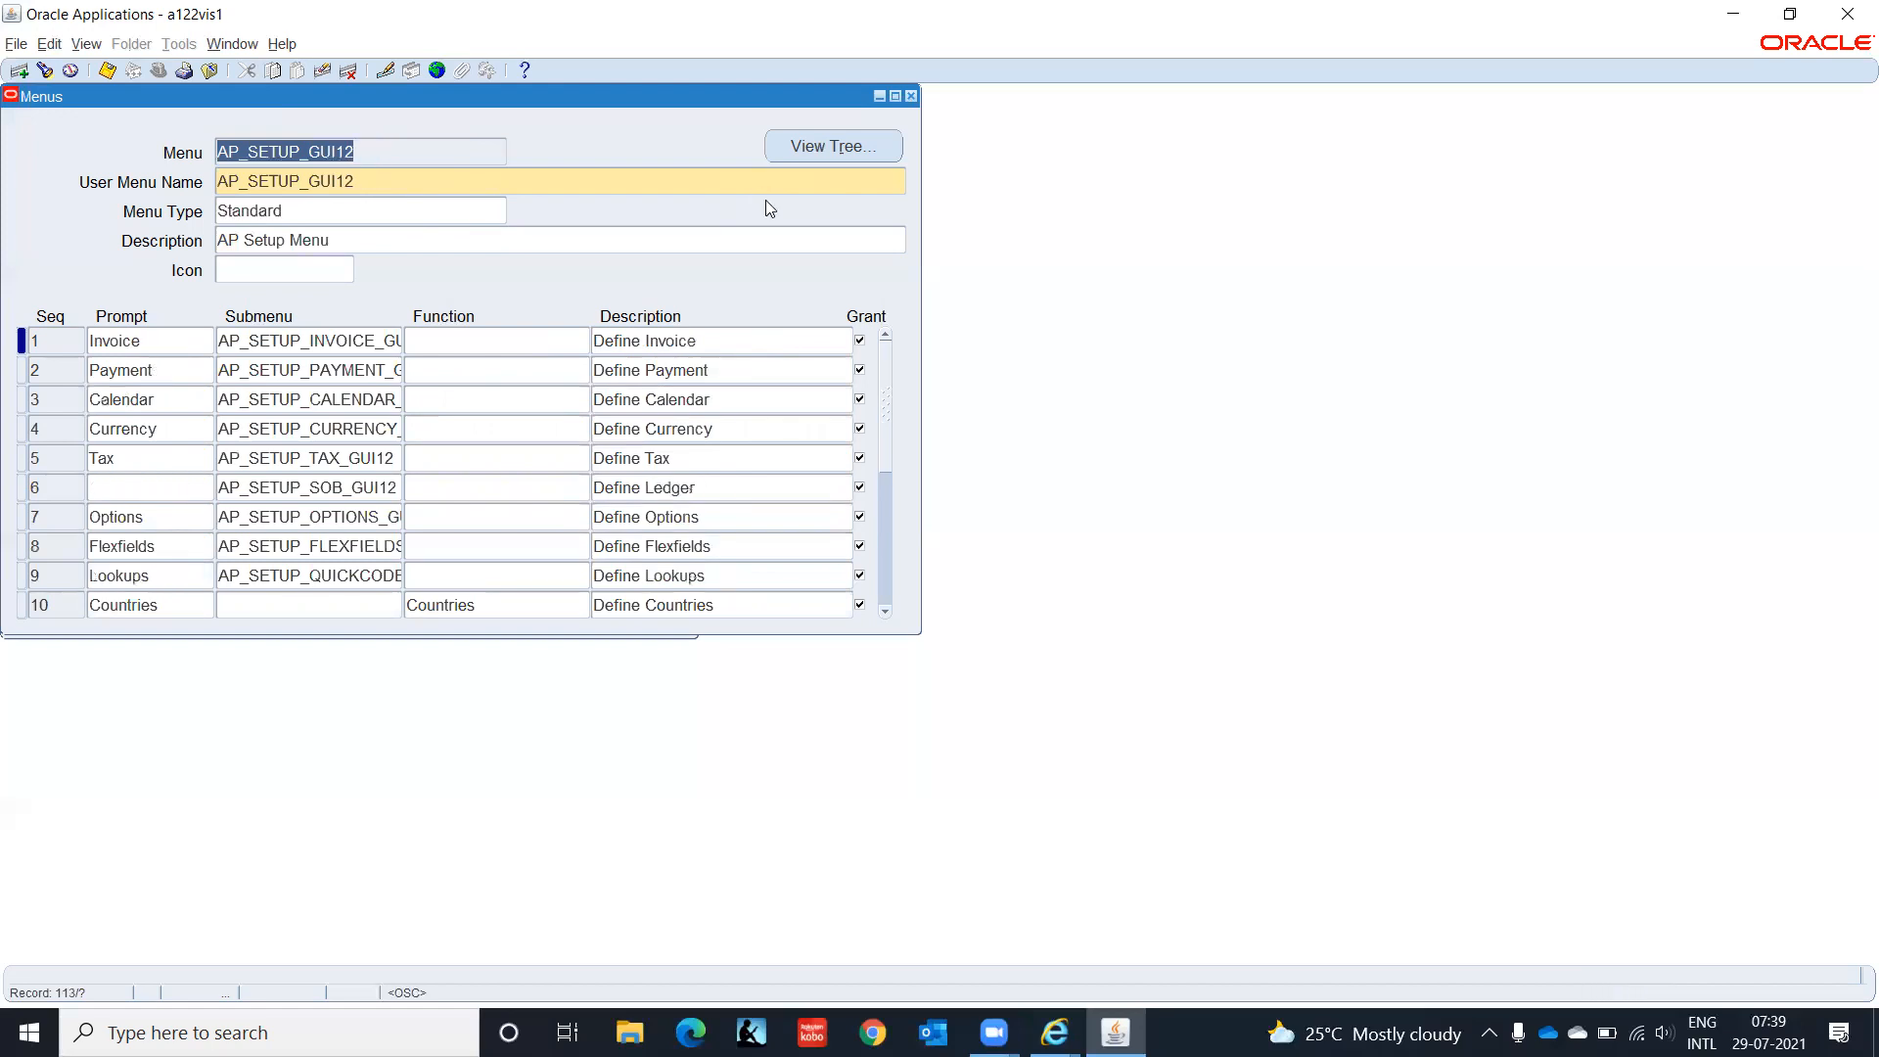
{"action": "key", "text": "Down"}
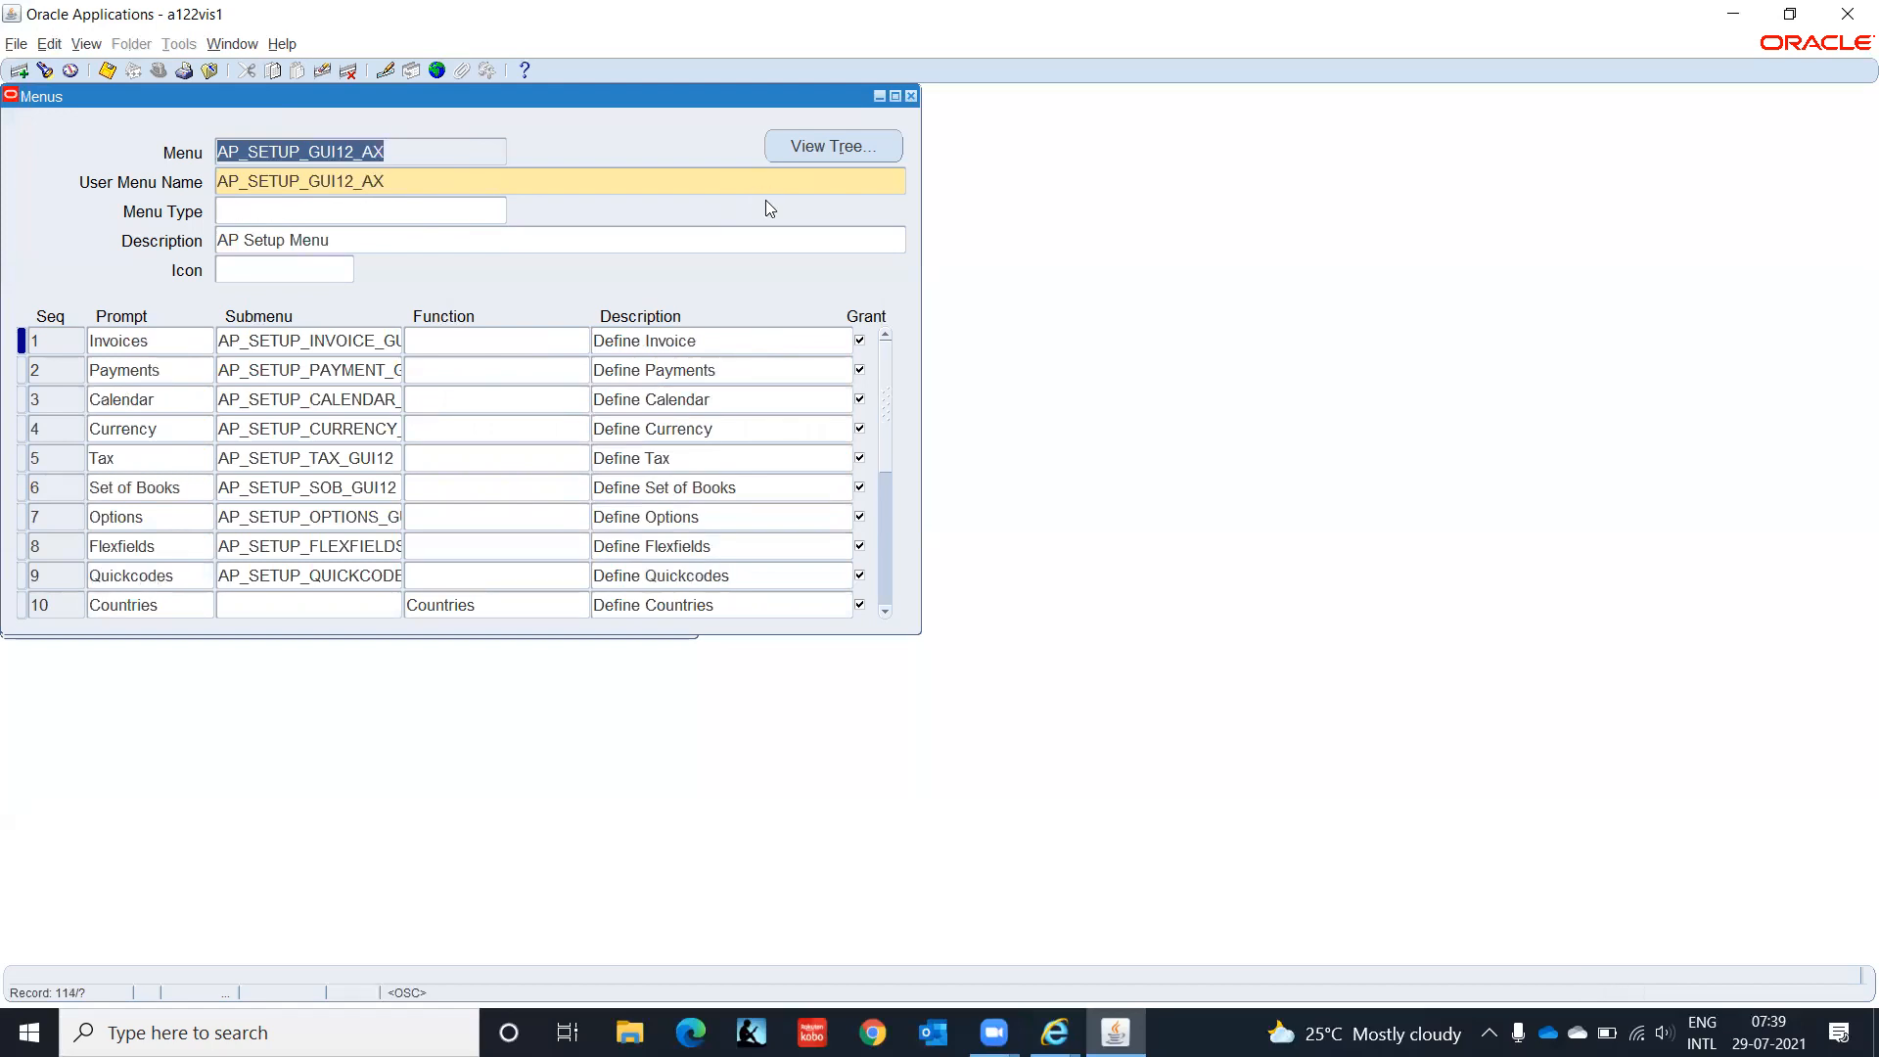
{"action": "key", "text": "Down"}
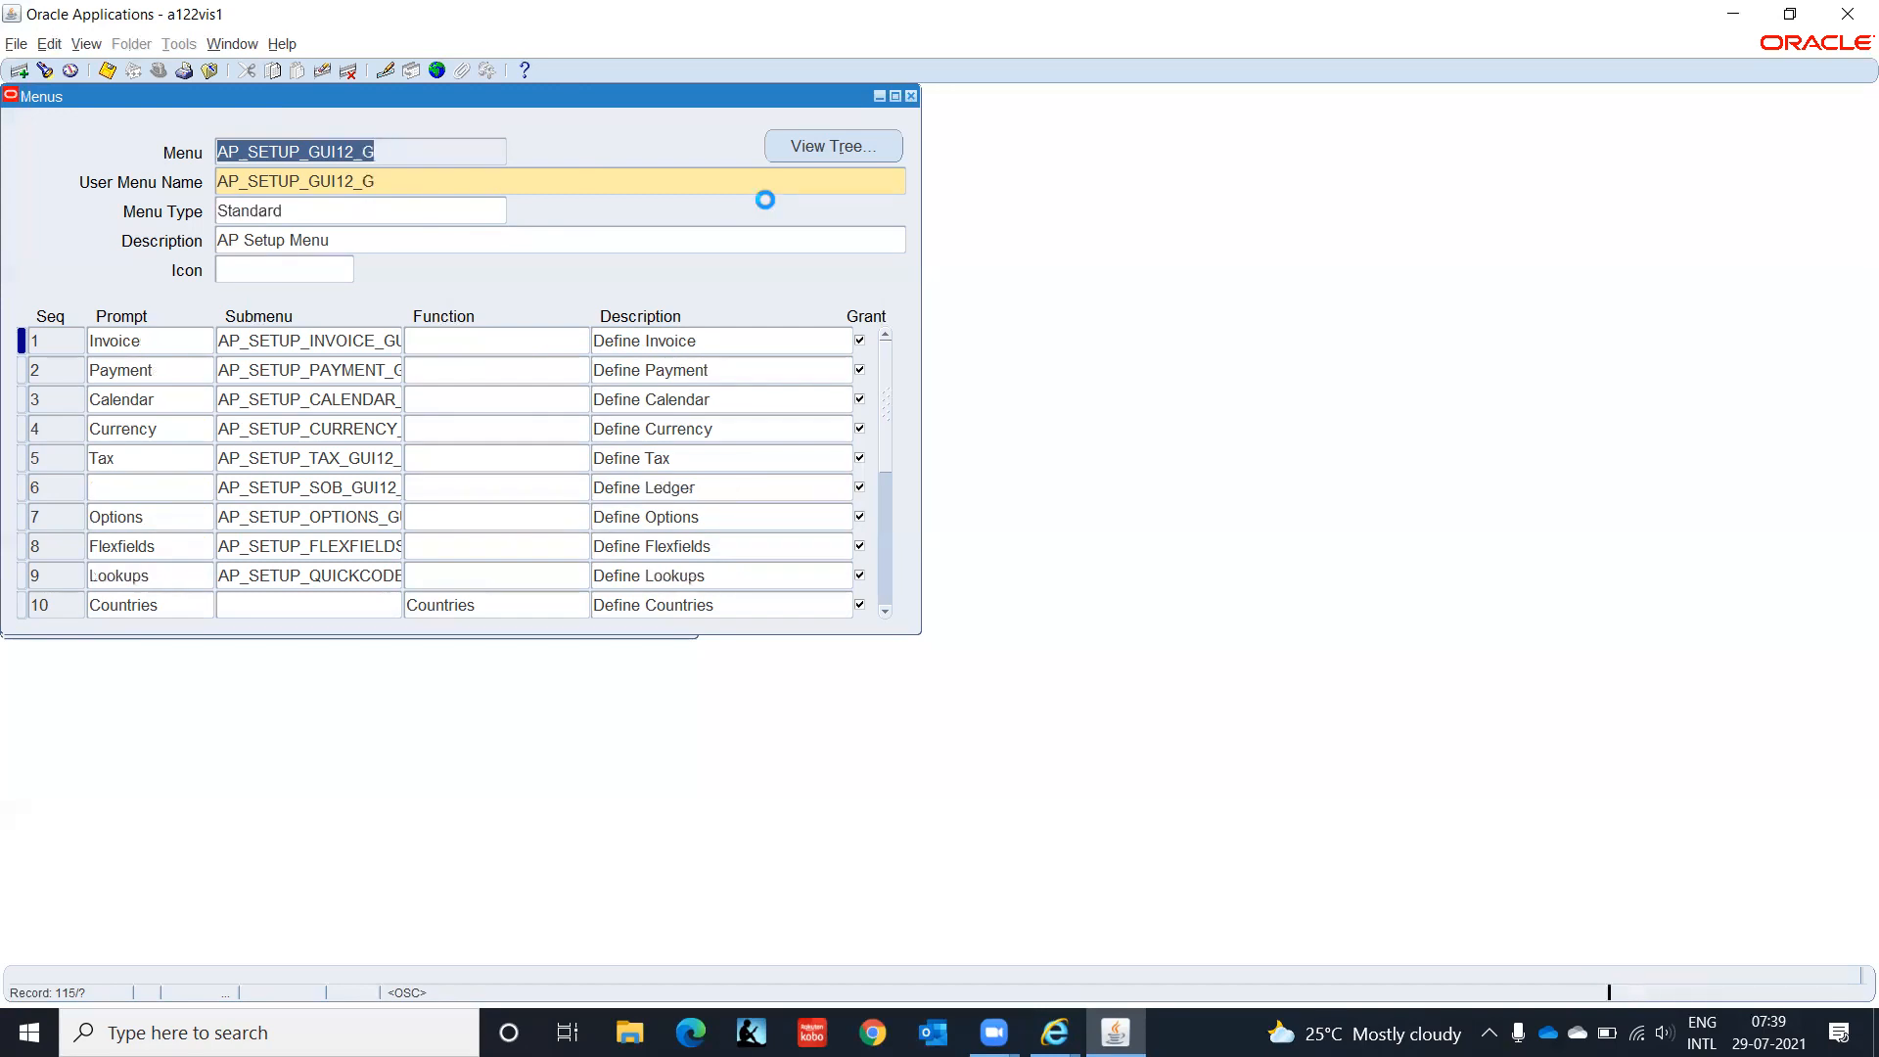
{"action": "key", "text": "Down"}
{"action": "key", "text": "Down"}
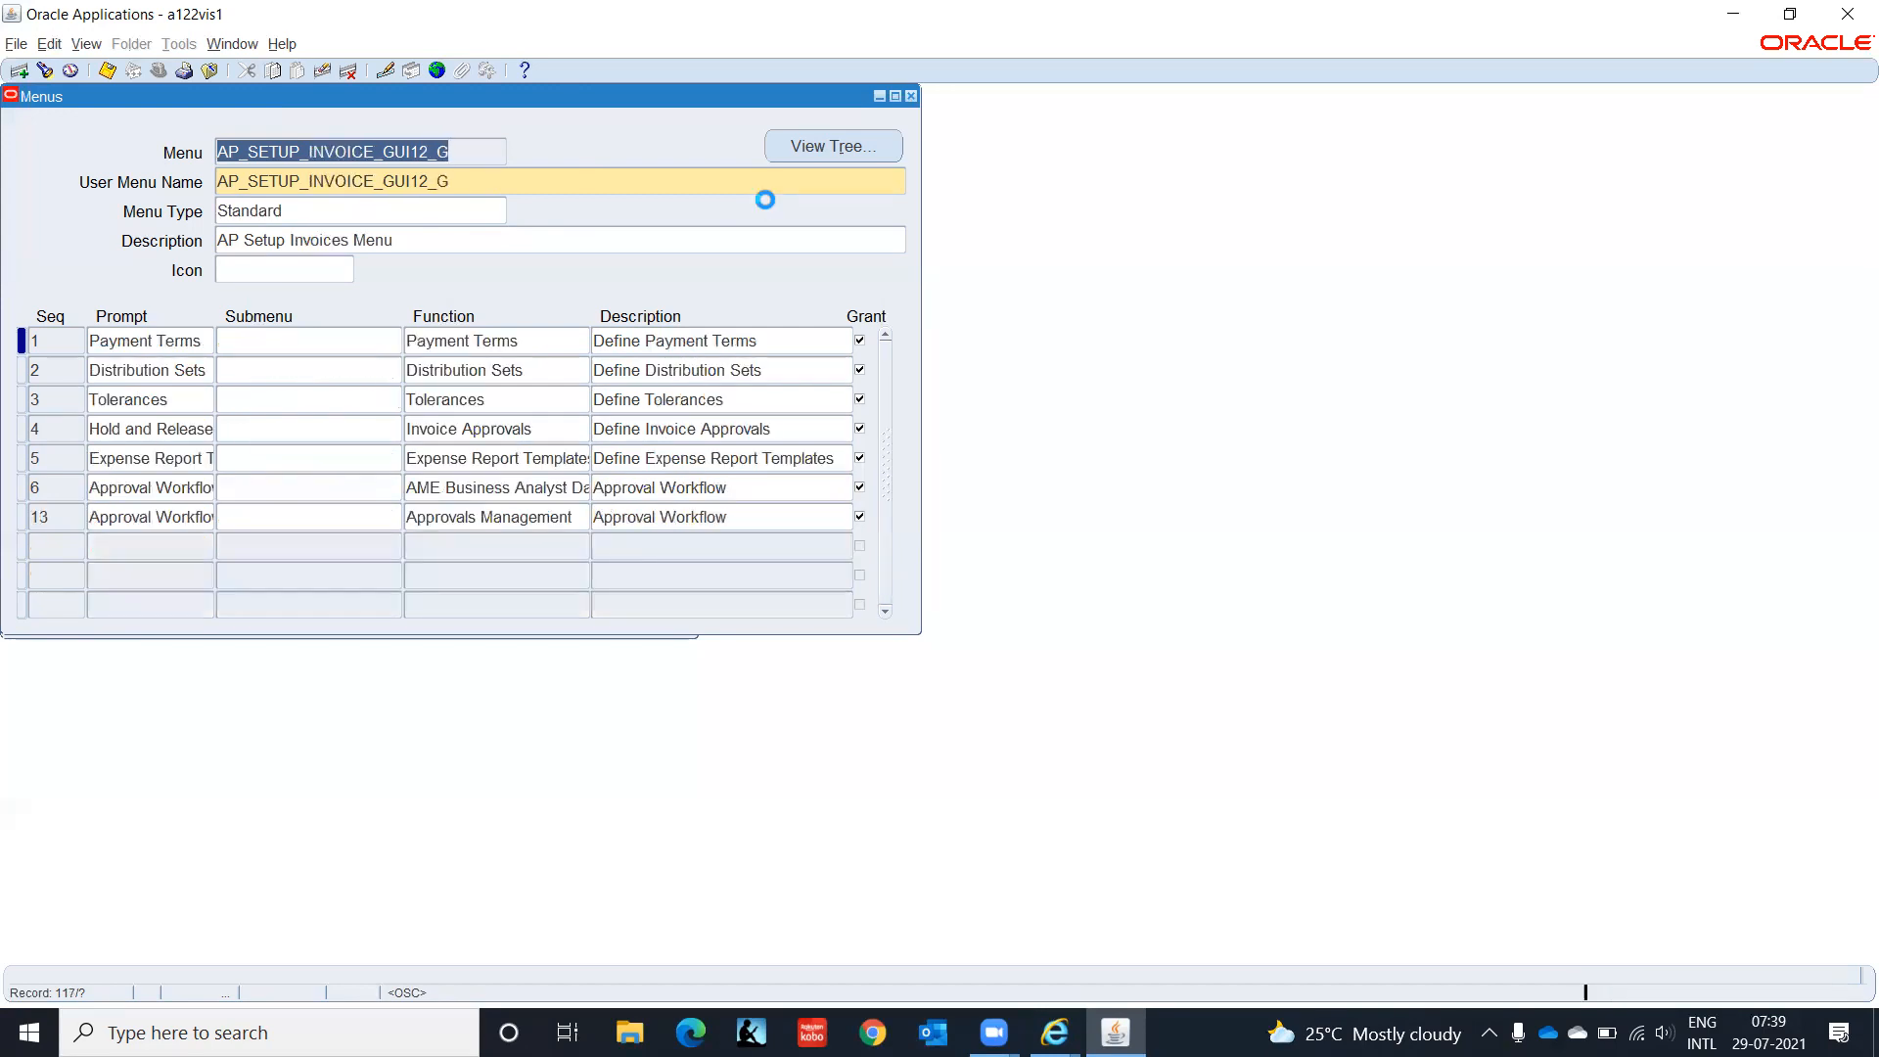
{"action": "key", "text": "Down"}
{"action": "key", "text": "Down"}
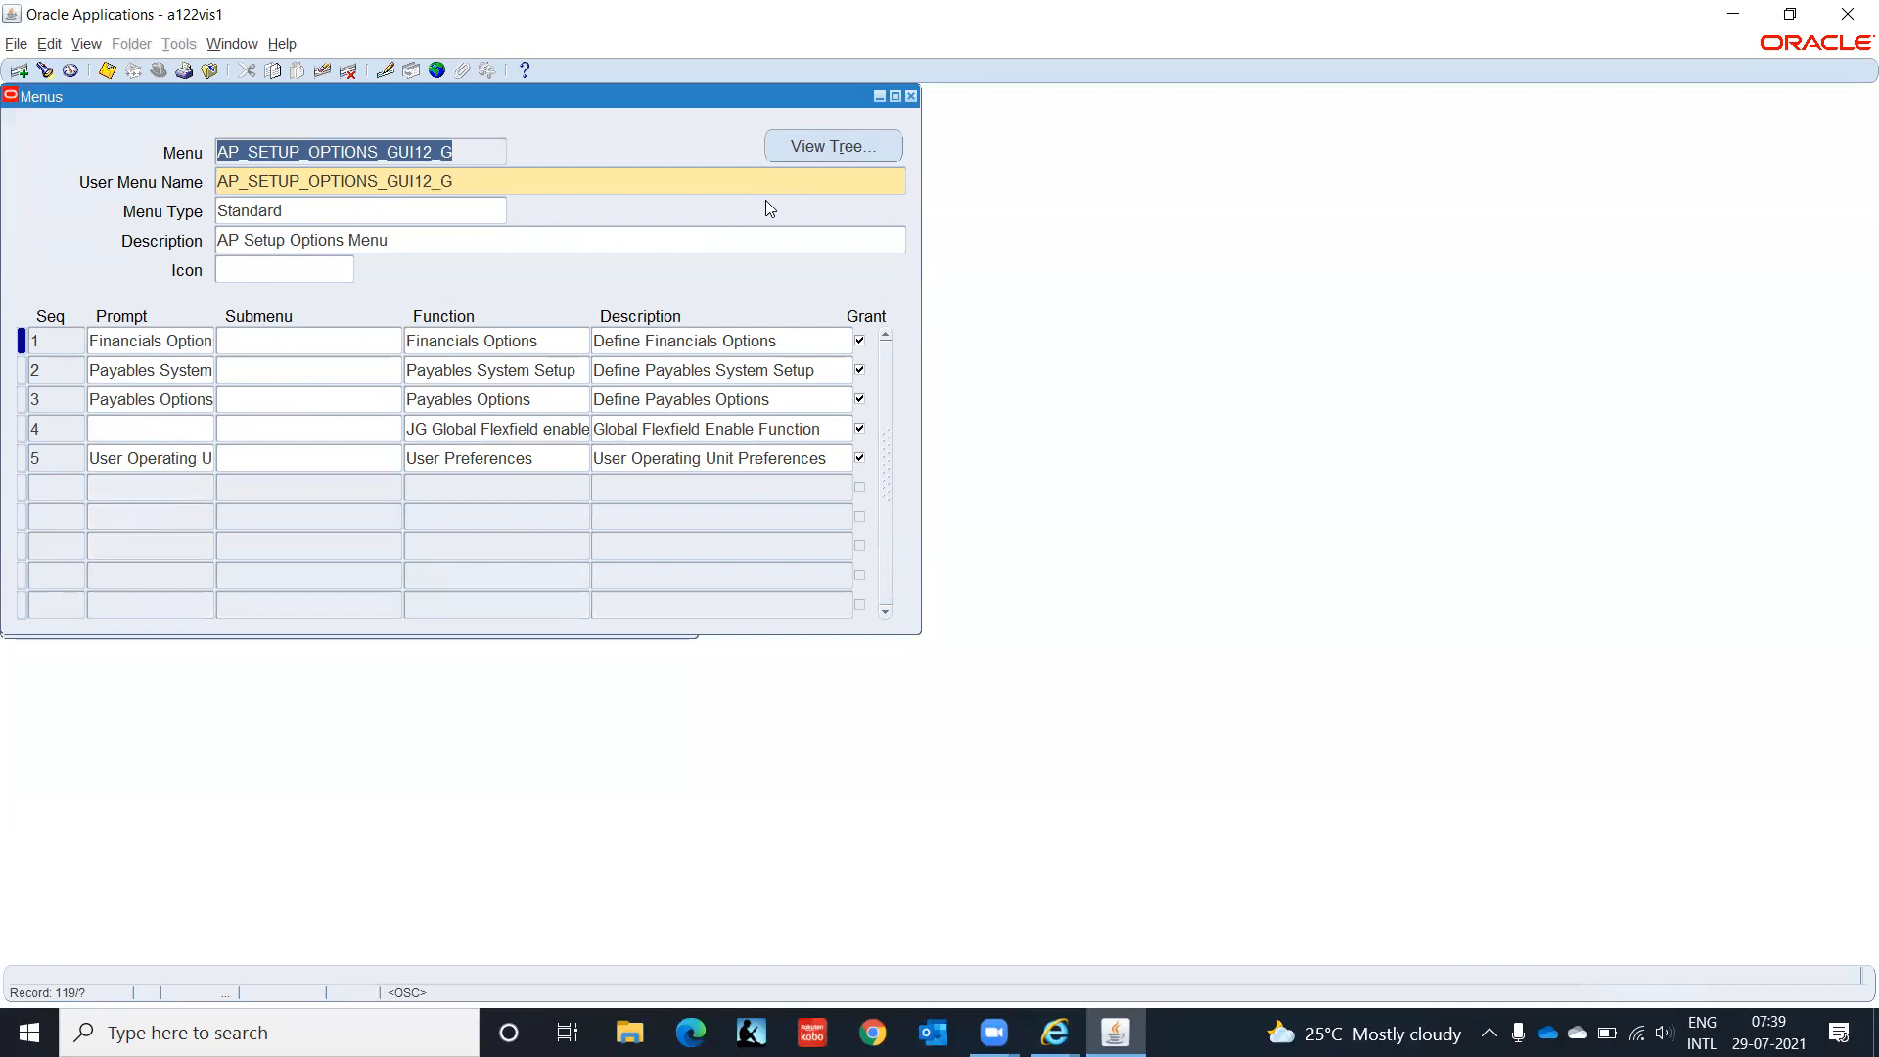
{"action": "key", "text": "Down"}
{"action": "key", "text": "Down"}
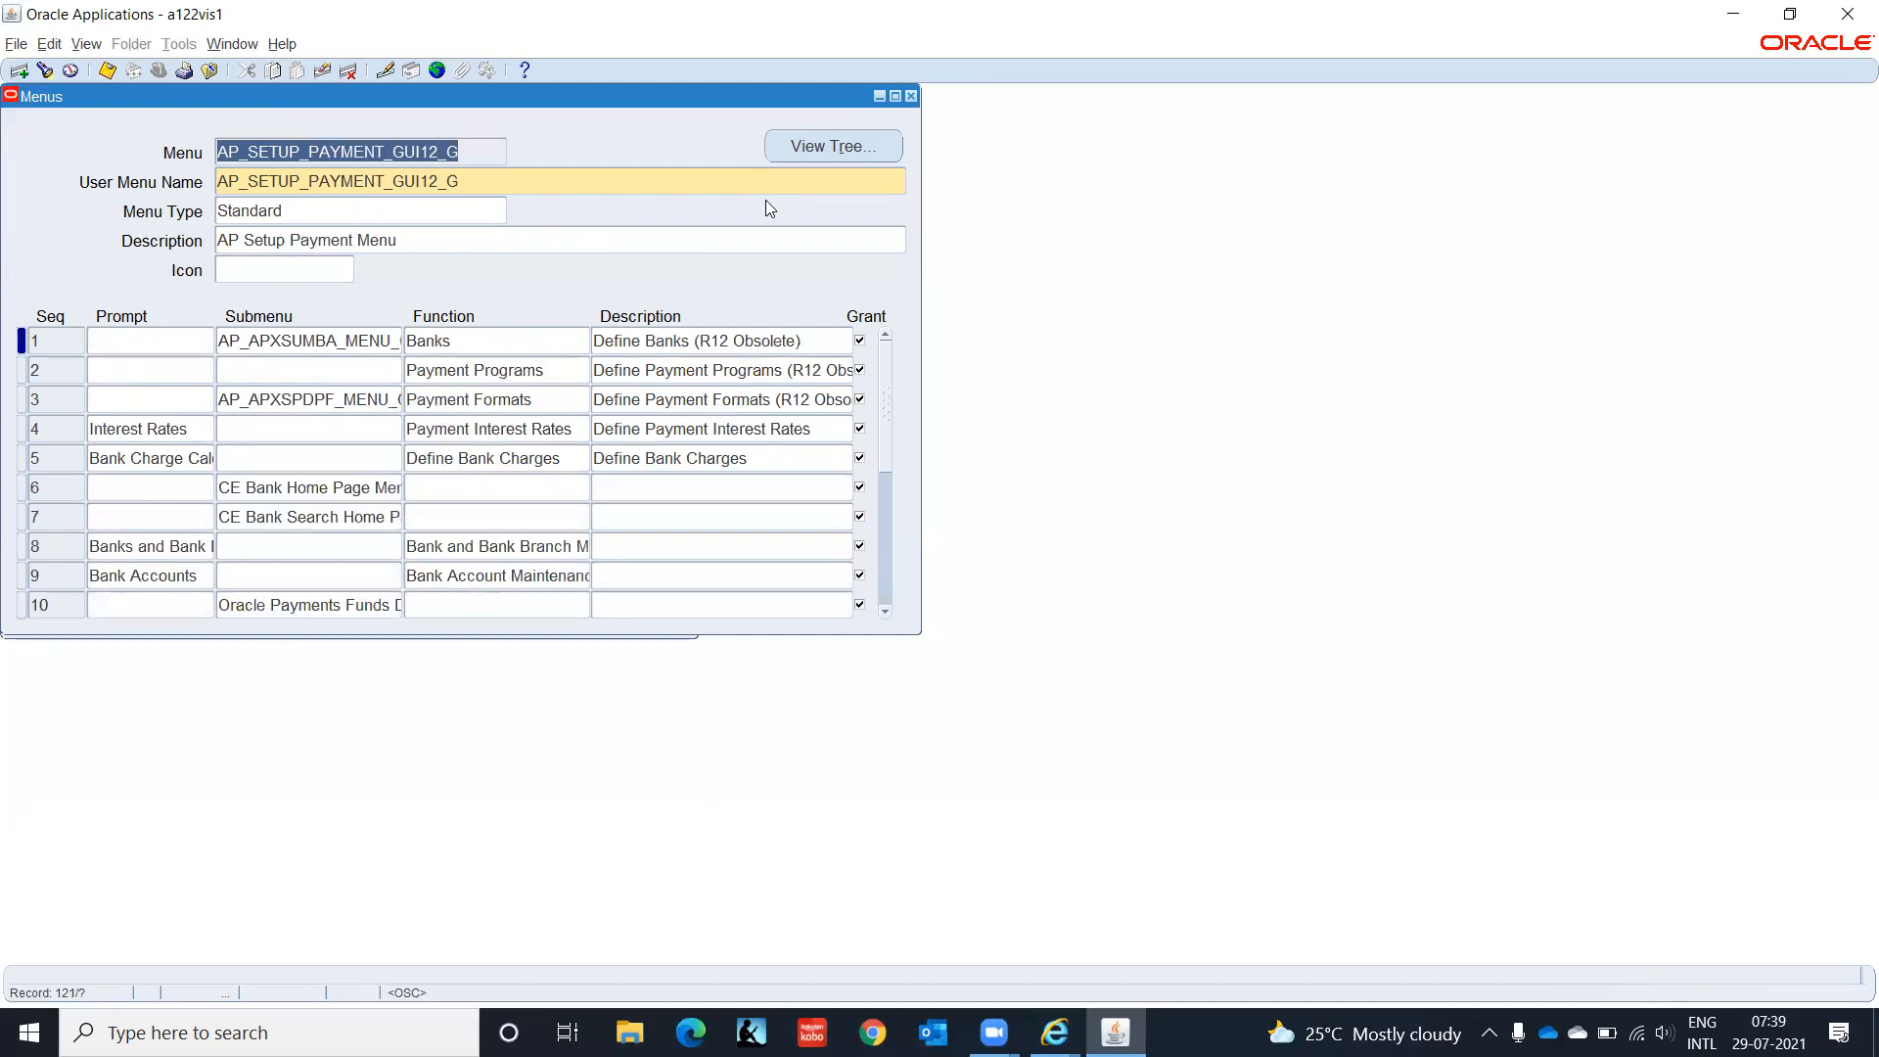
{"action": "key", "text": "Down"}
{"action": "key", "text": "Down"}
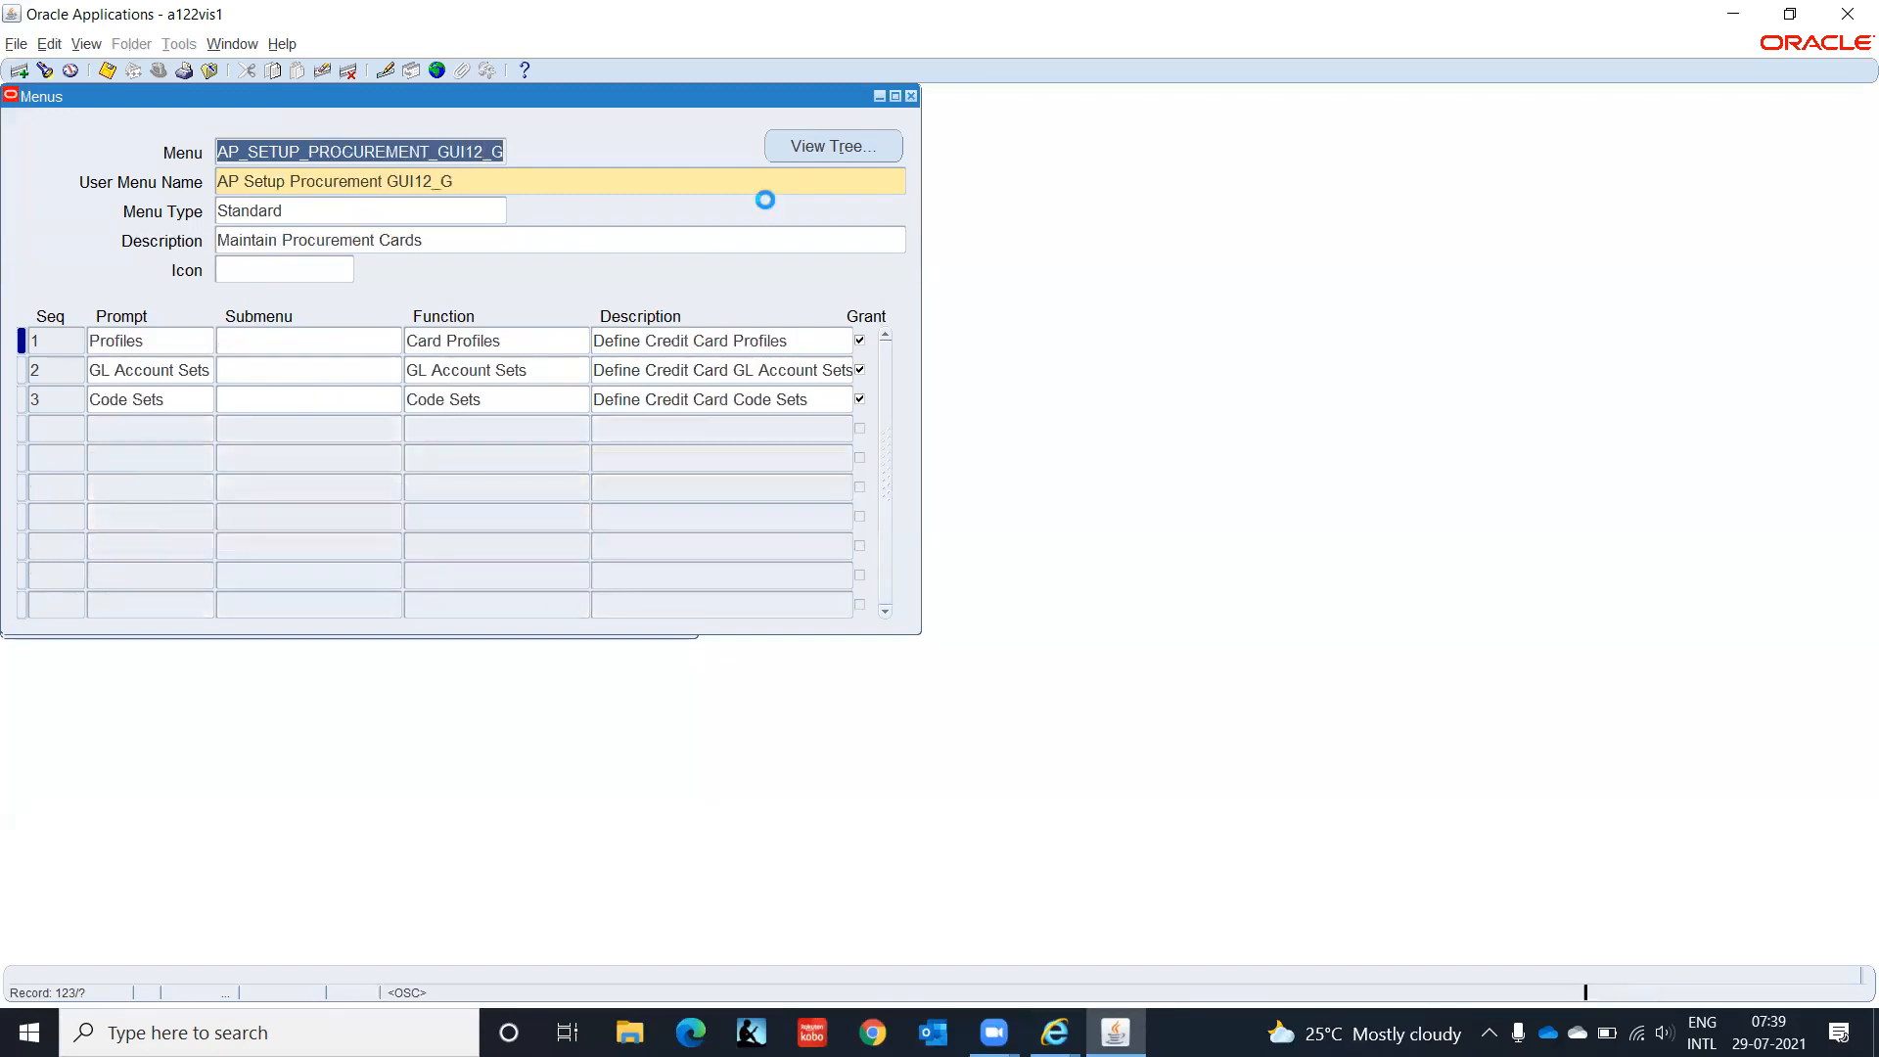
{"action": "key", "text": "Down"}
{"action": "key", "text": "Down"}
{"action": "key", "text": "Down"}
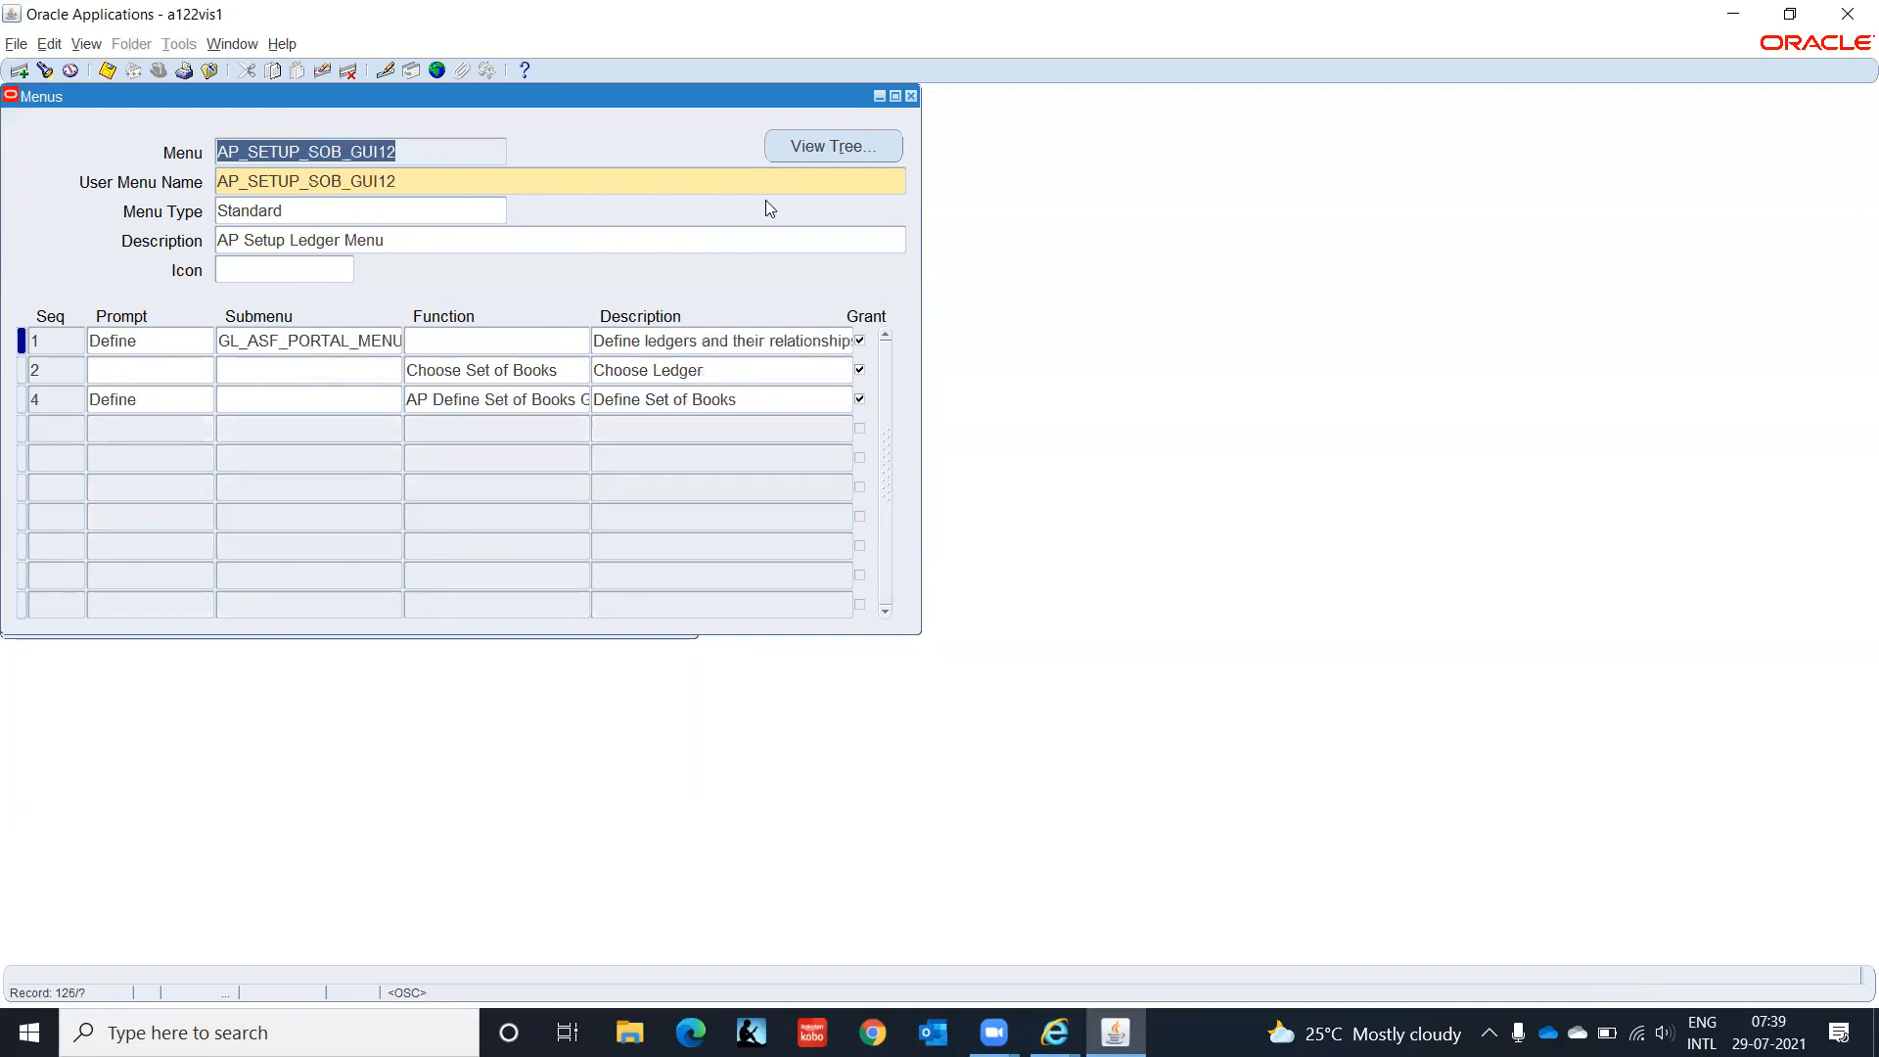
{"action": "key", "text": "Down"}
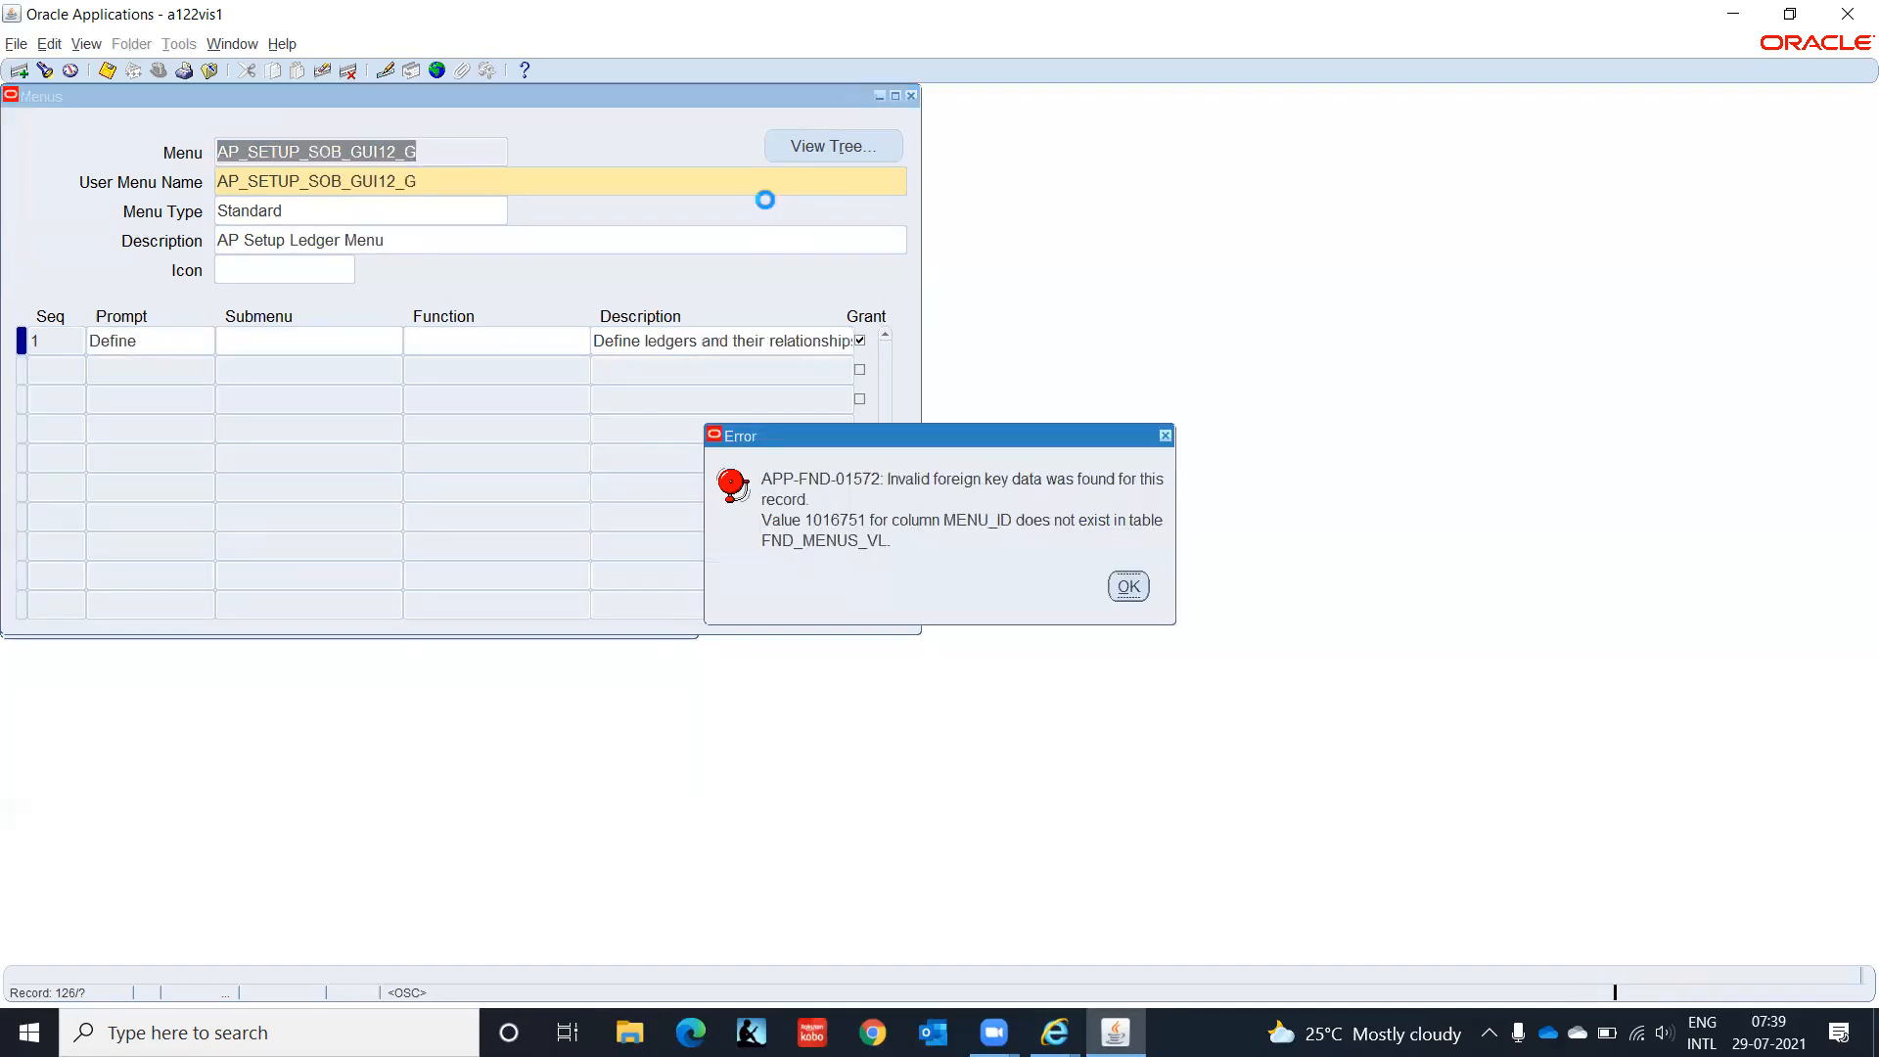
Step: Dismiss the foreign key error and examine the following AP menus, from the withholding tax and tax setup menus through AP_SUPPLIERS_GUI12
{"action": "key", "text": "Return"}
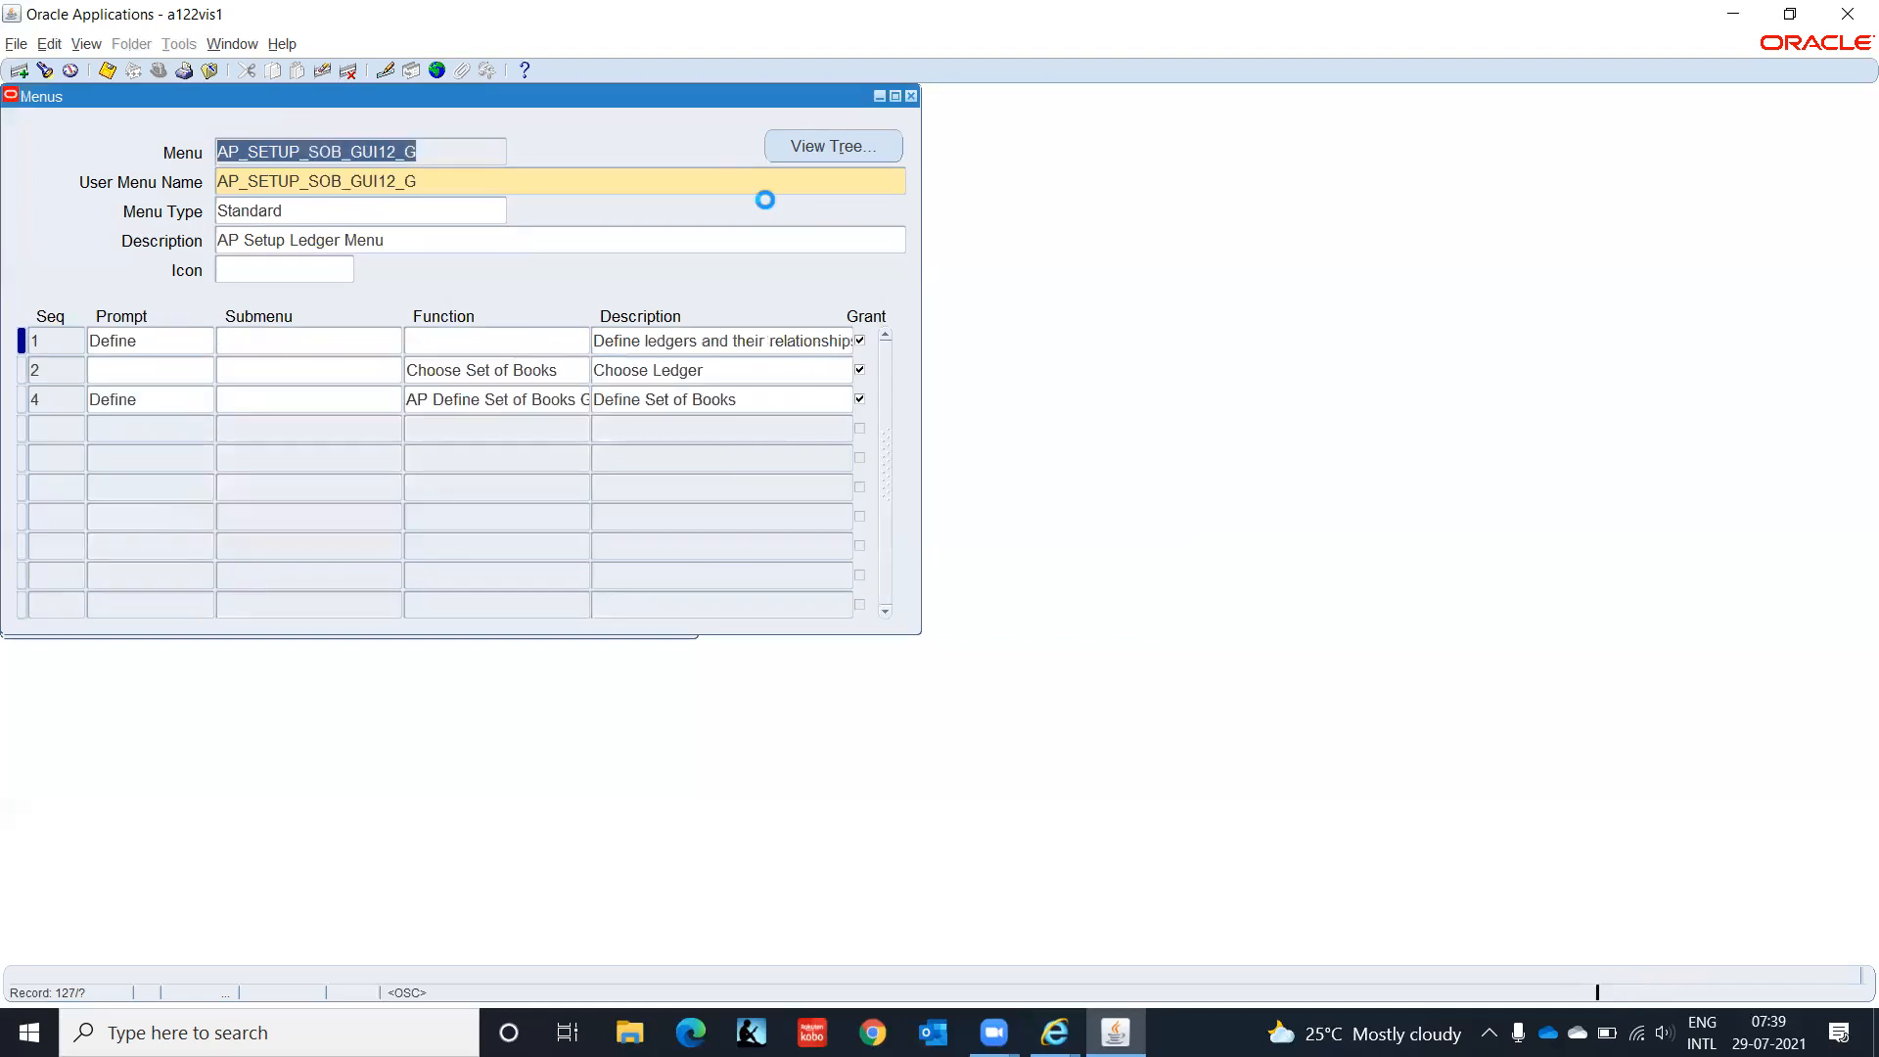
{"action": "key", "text": "Down"}
{"action": "key", "text": "Down"}
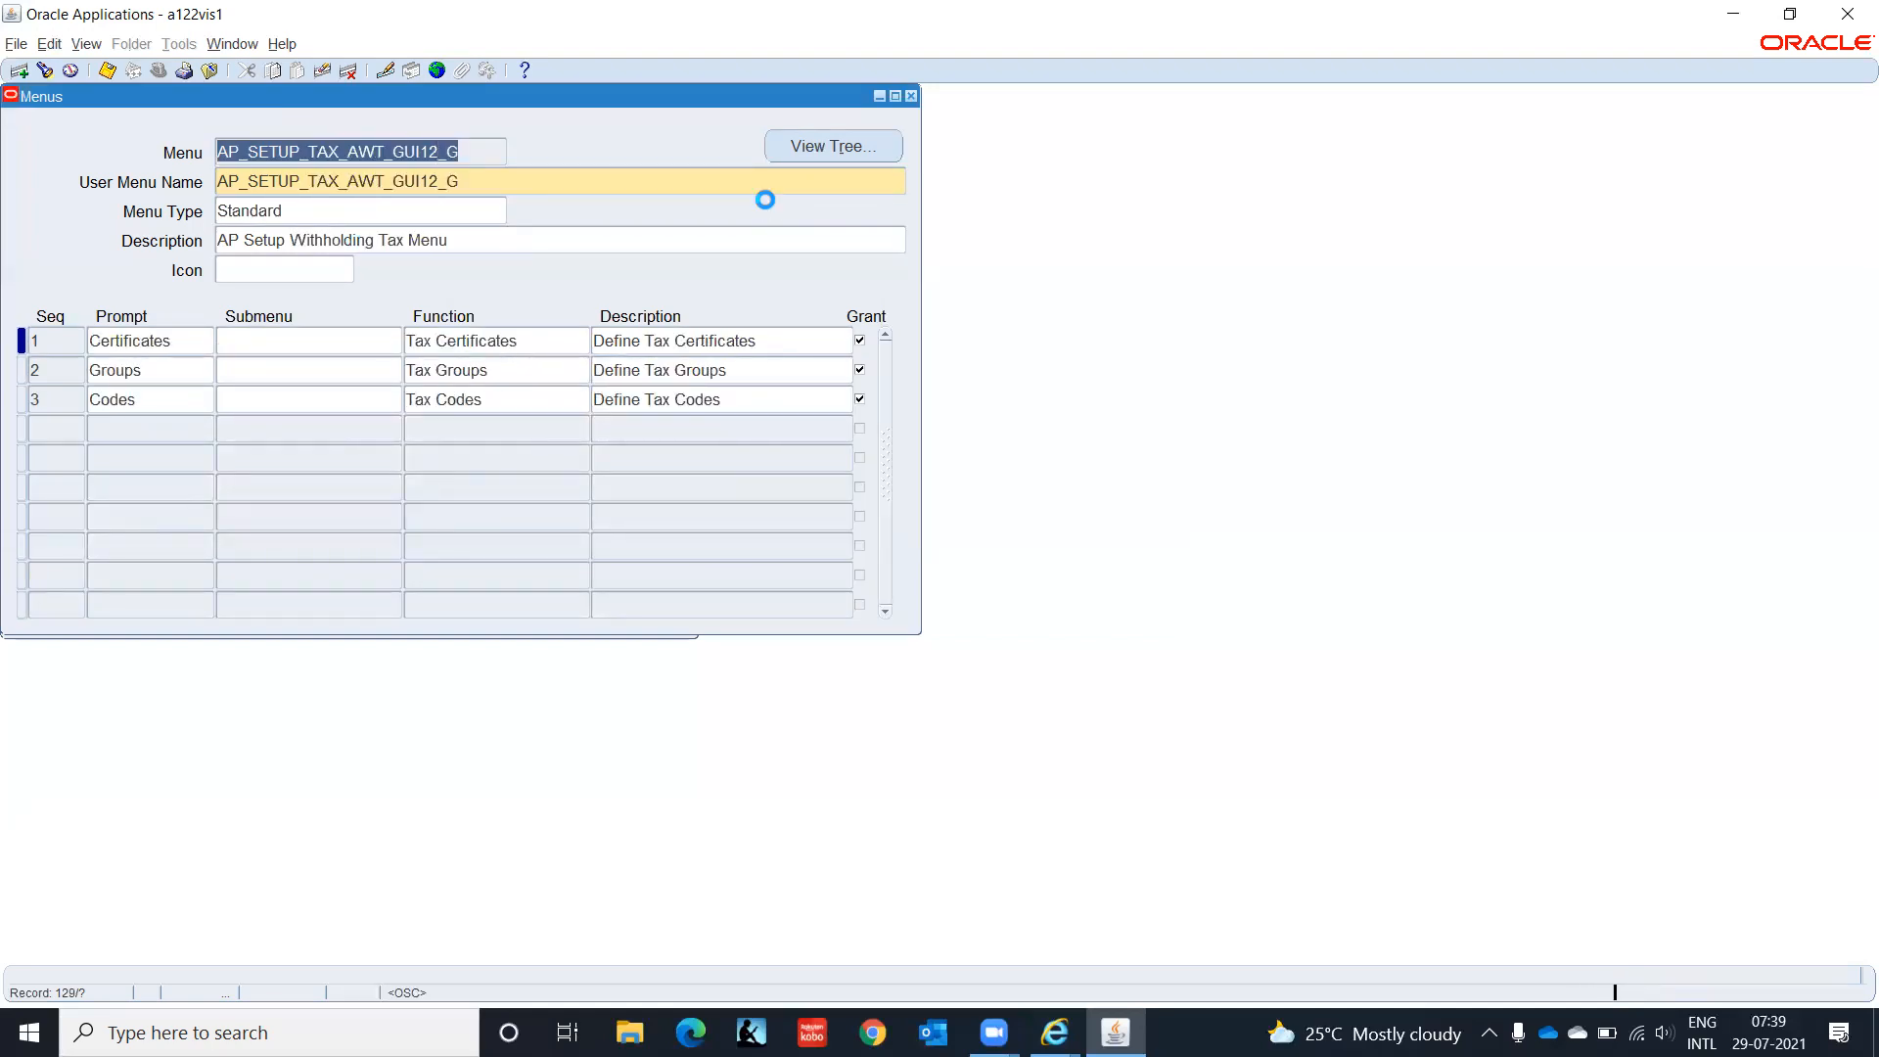
{"action": "key", "text": "Down"}
{"action": "key", "text": "Down"}
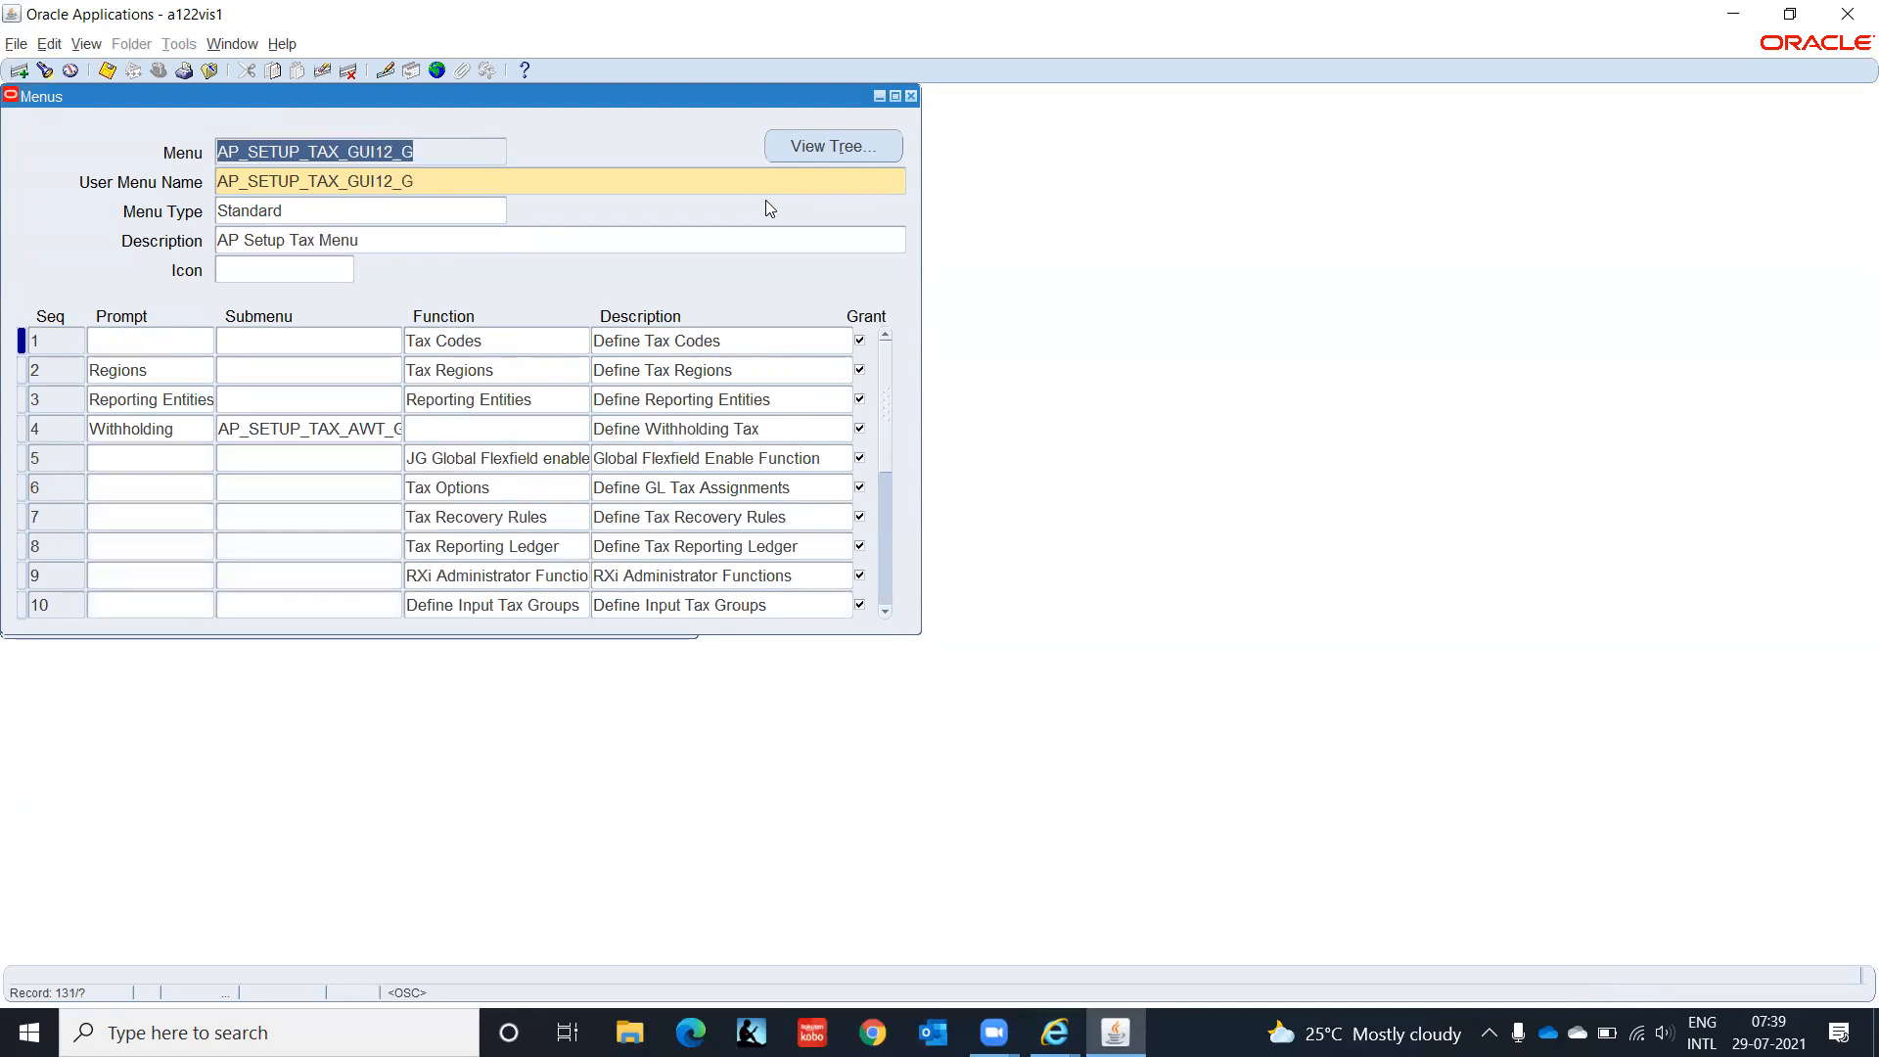
{"action": "key", "text": "Down"}
{"action": "key", "text": "Down"}
{"action": "key", "text": "Down"}
{"action": "key", "text": "Down"}
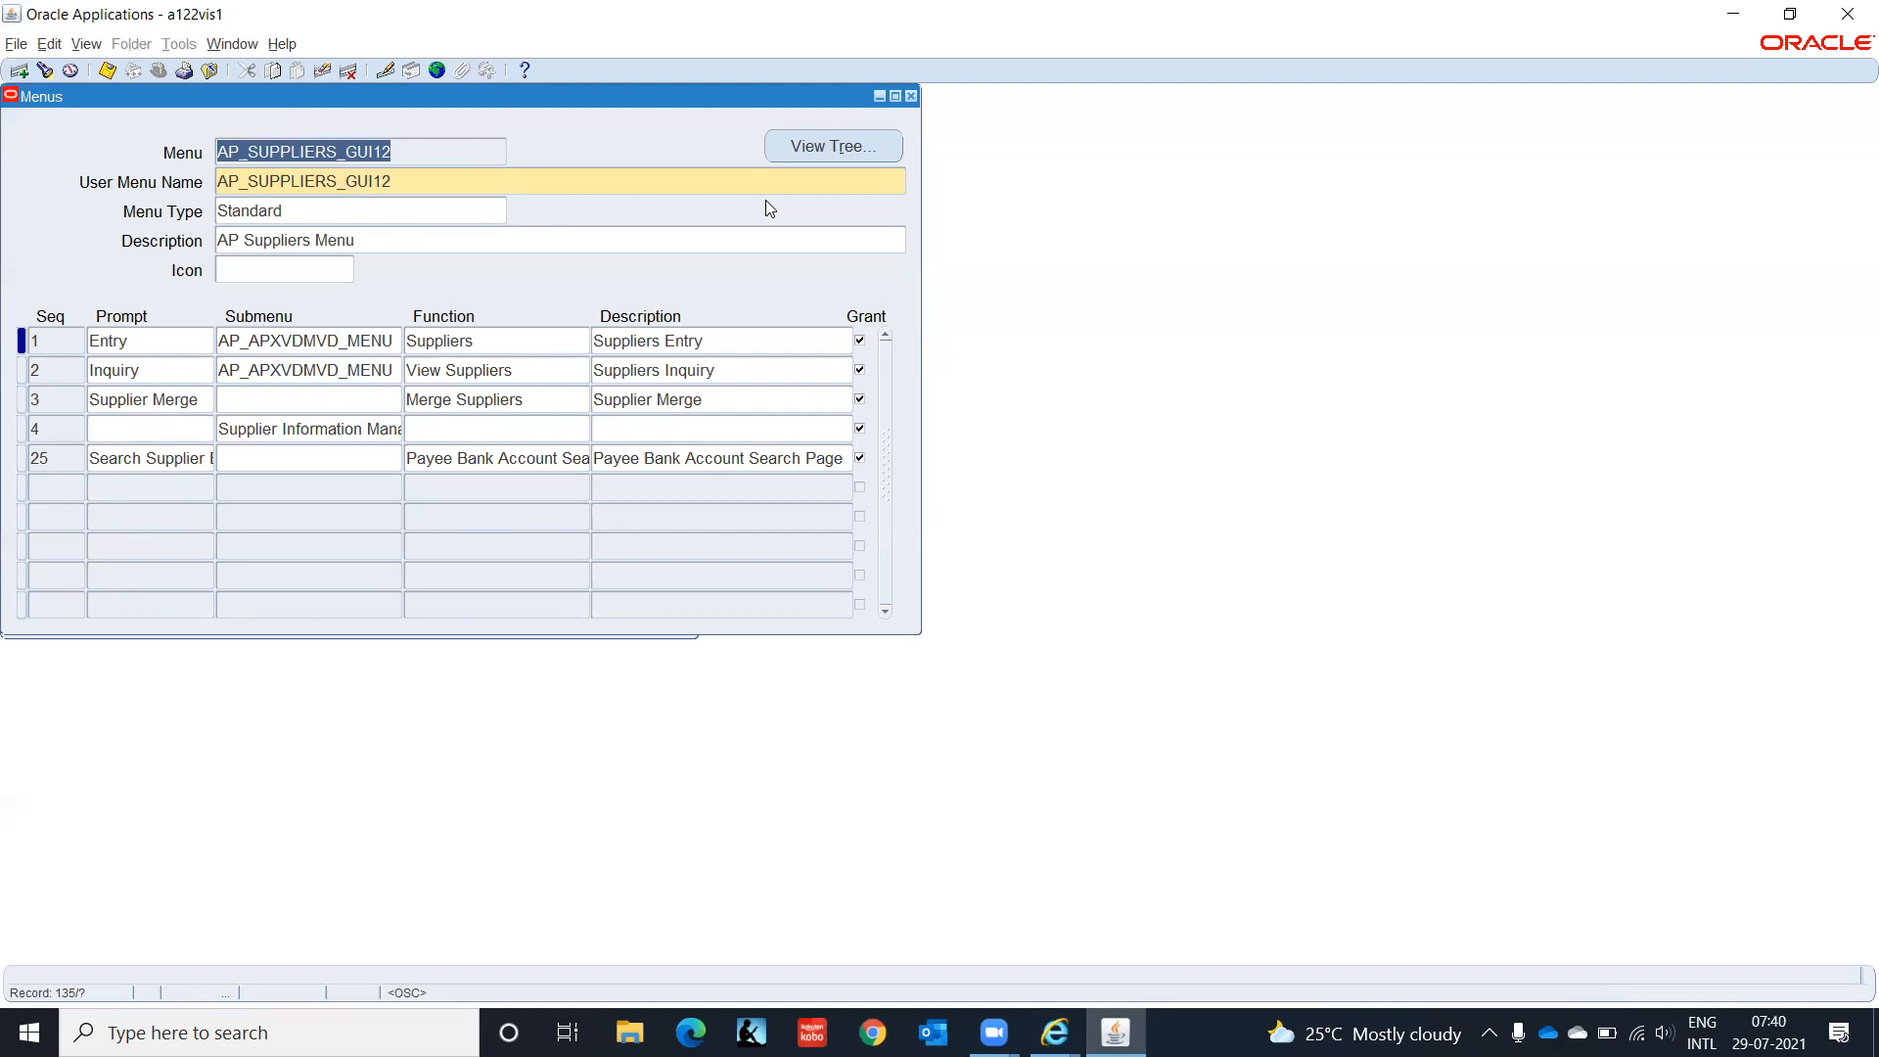
Step: Compare AP_SUPPLIERS_GUI12_G, AP_SUPPLIERS_GUI12_TEST and the procurement card menu, and inspect the function in sequence 50 of the TEST menu
{"action": "key", "text": "Down"}
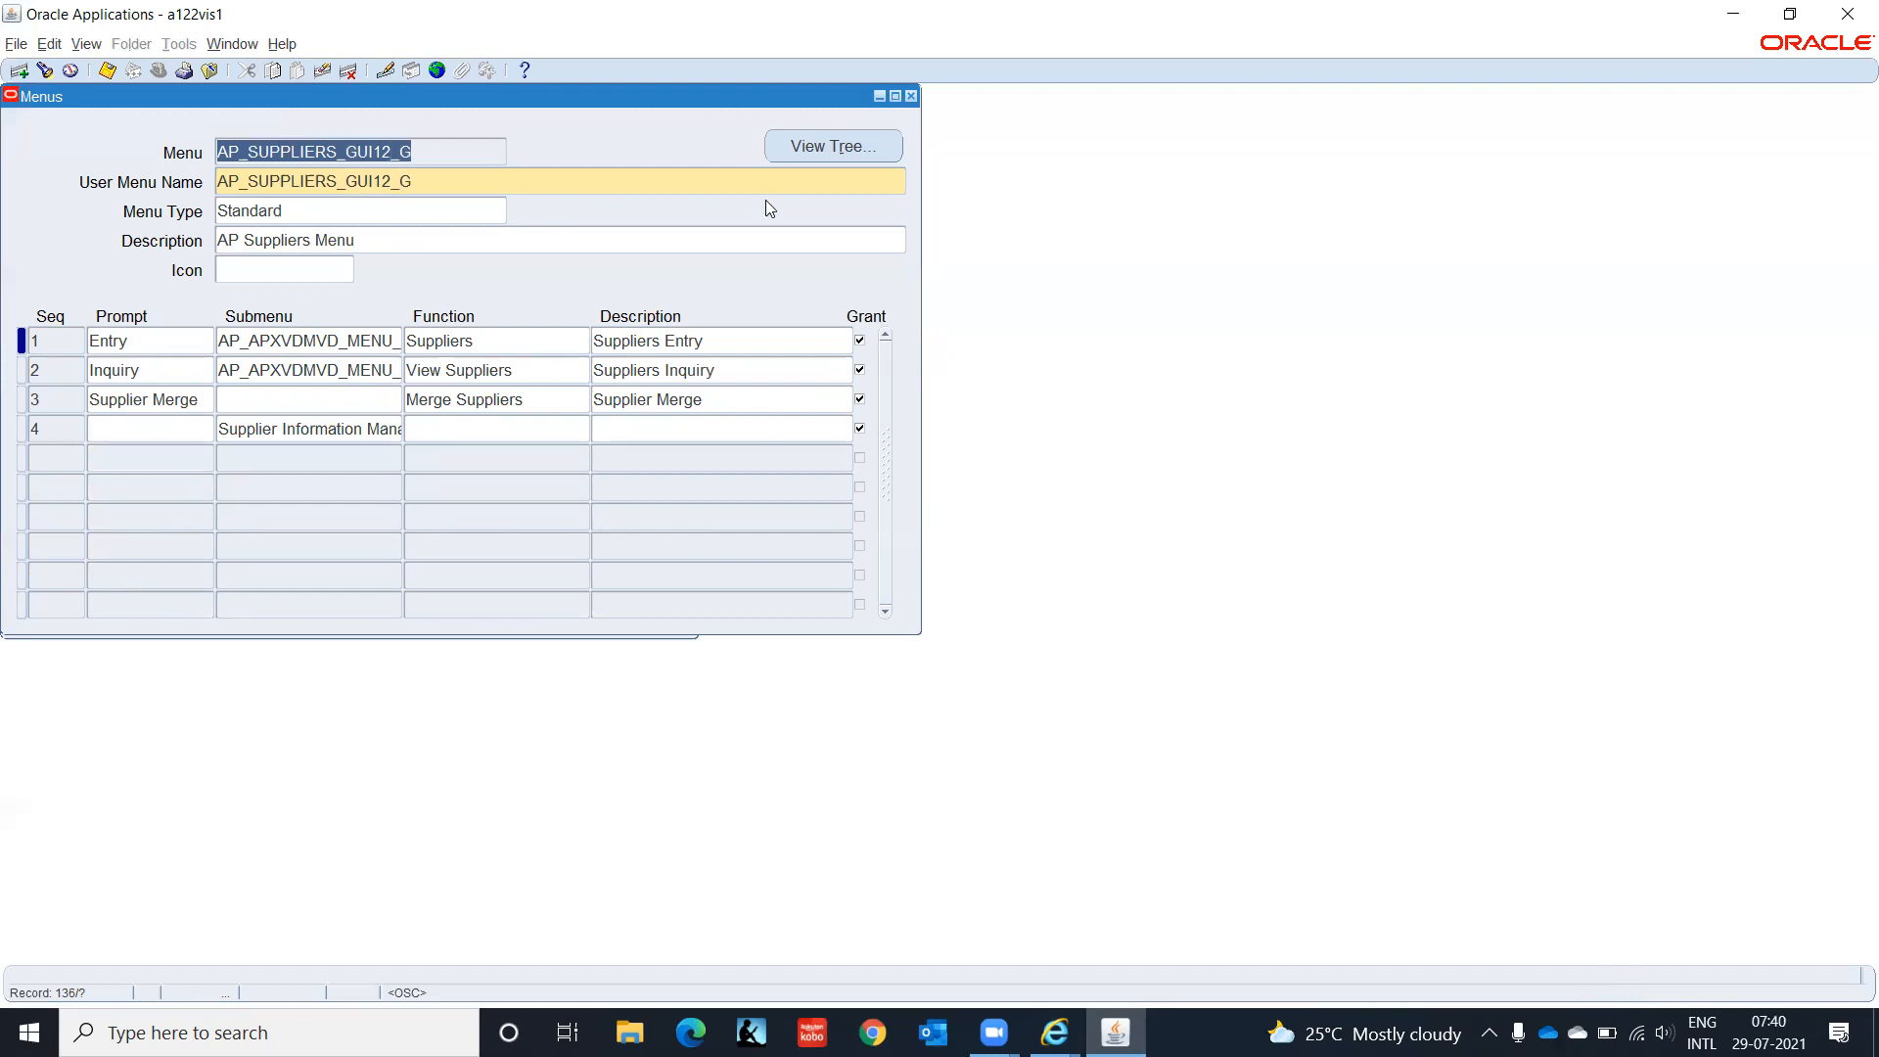
{"action": "key", "text": "Down"}
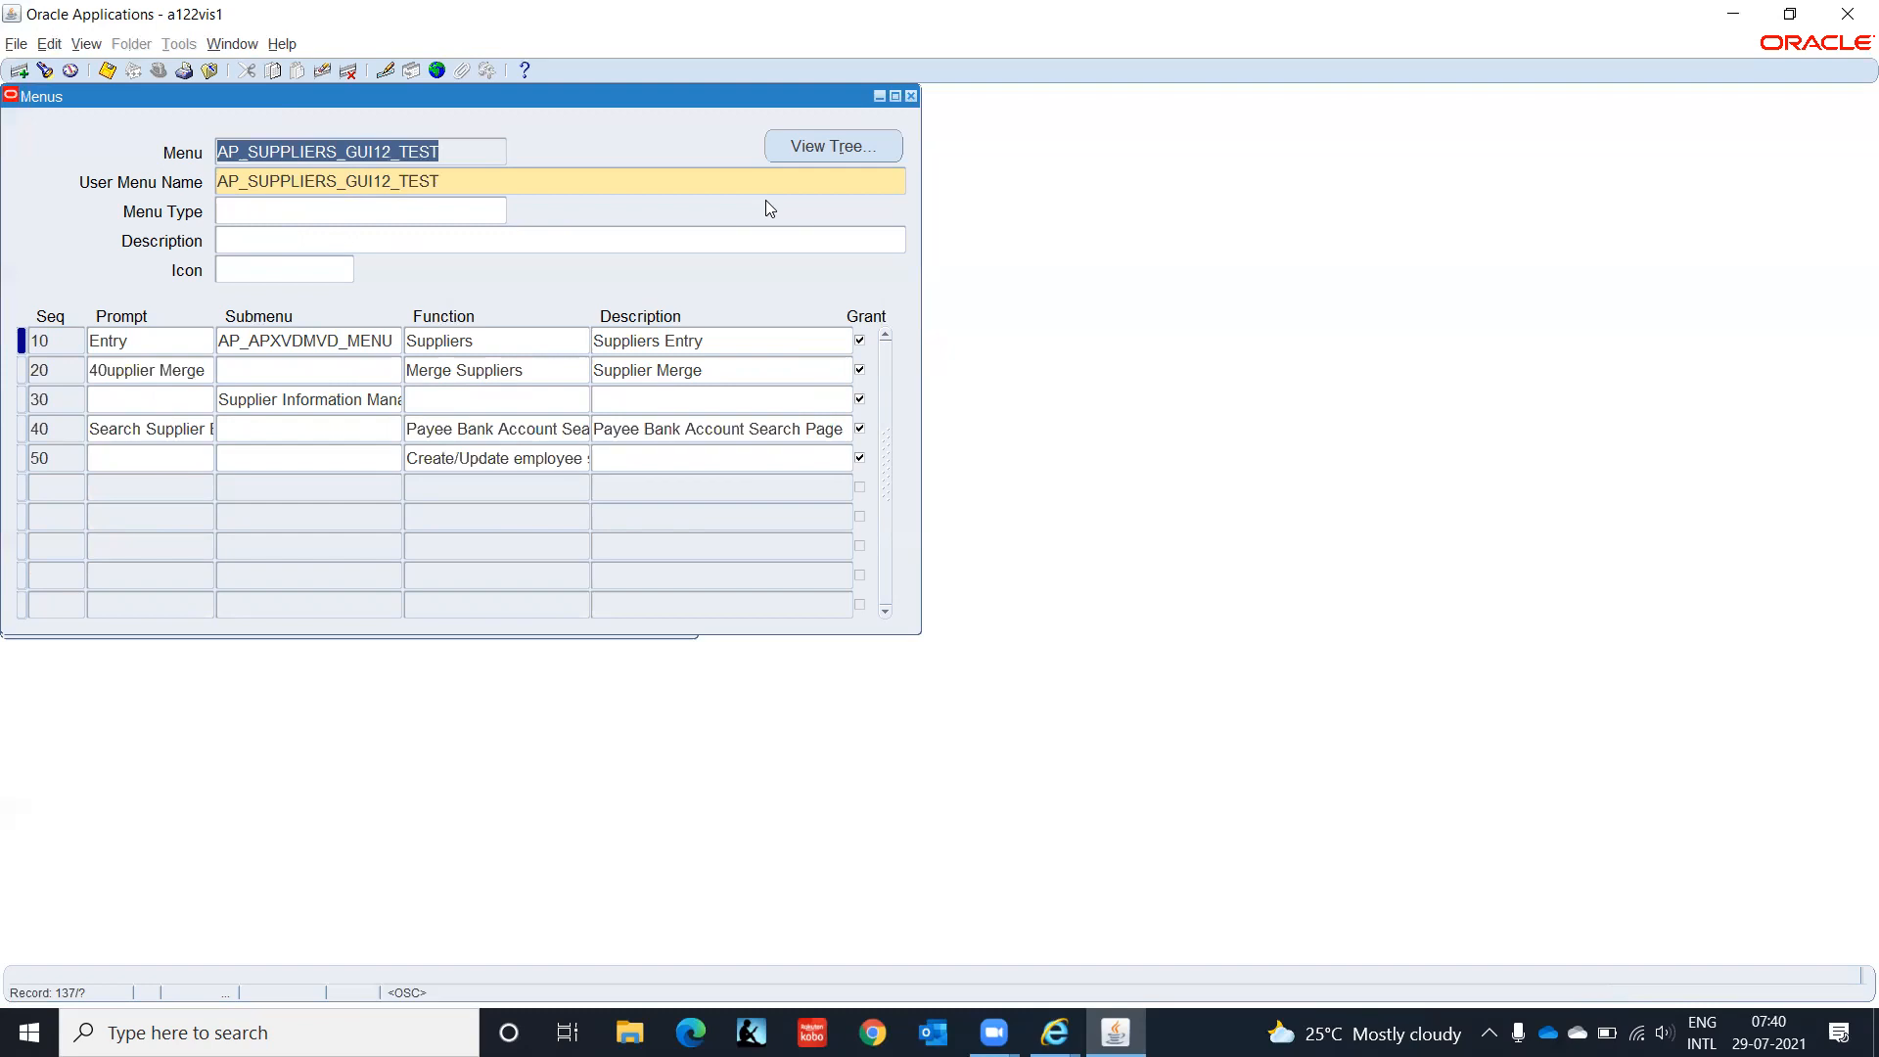
{"action": "key", "text": "Down"}
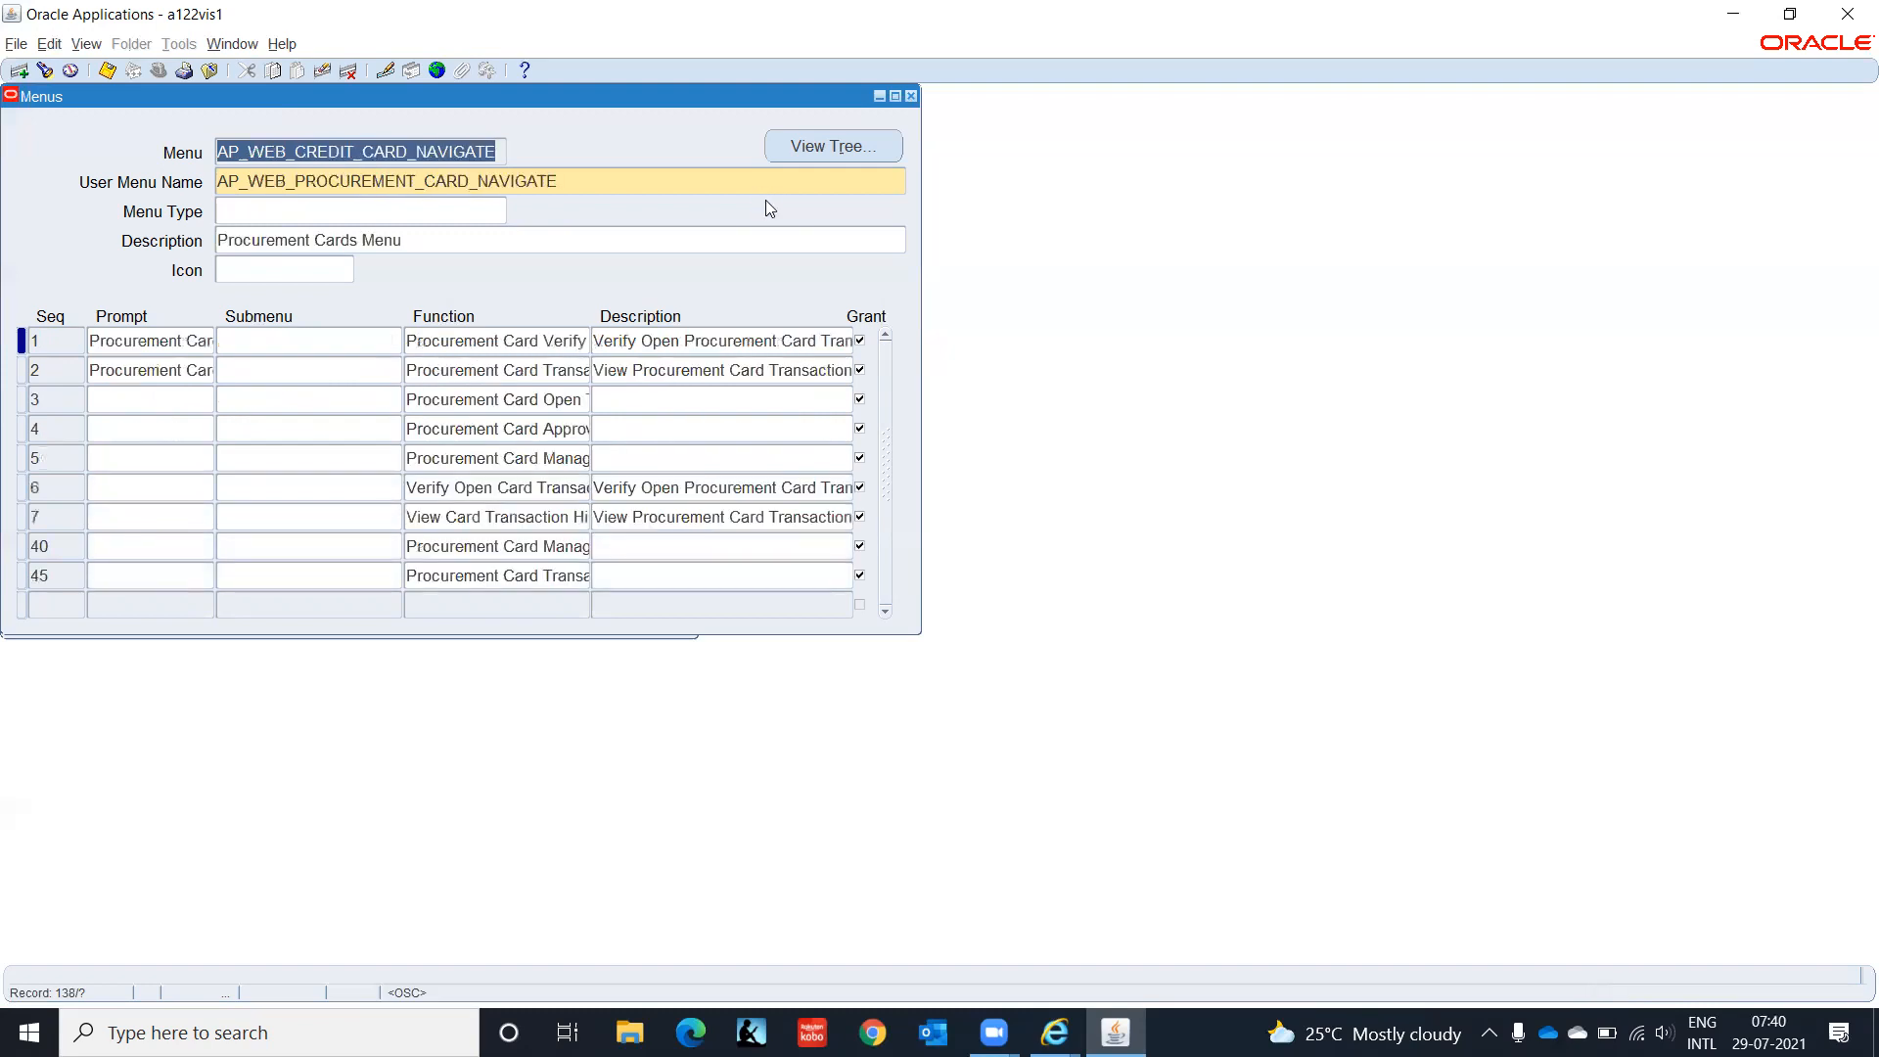
{"action": "key", "text": "Up"}
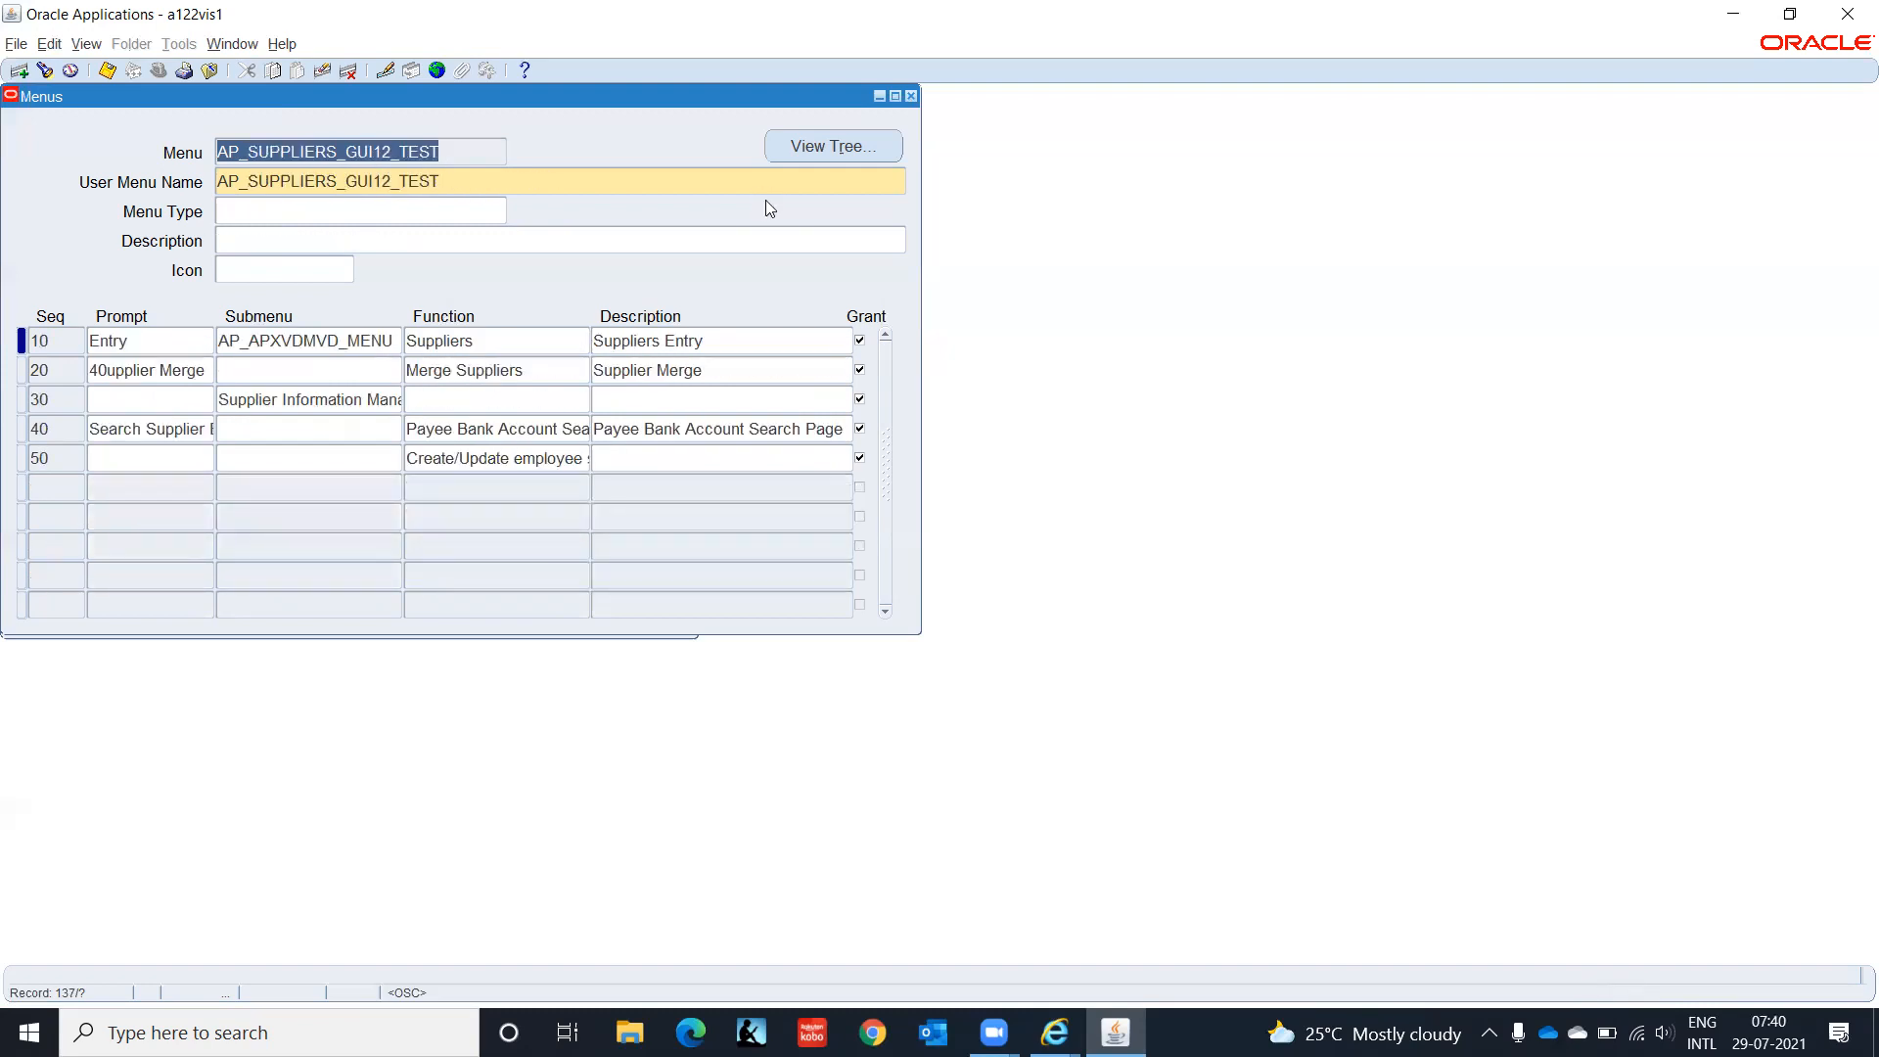
{"action": "key", "text": "Down"}
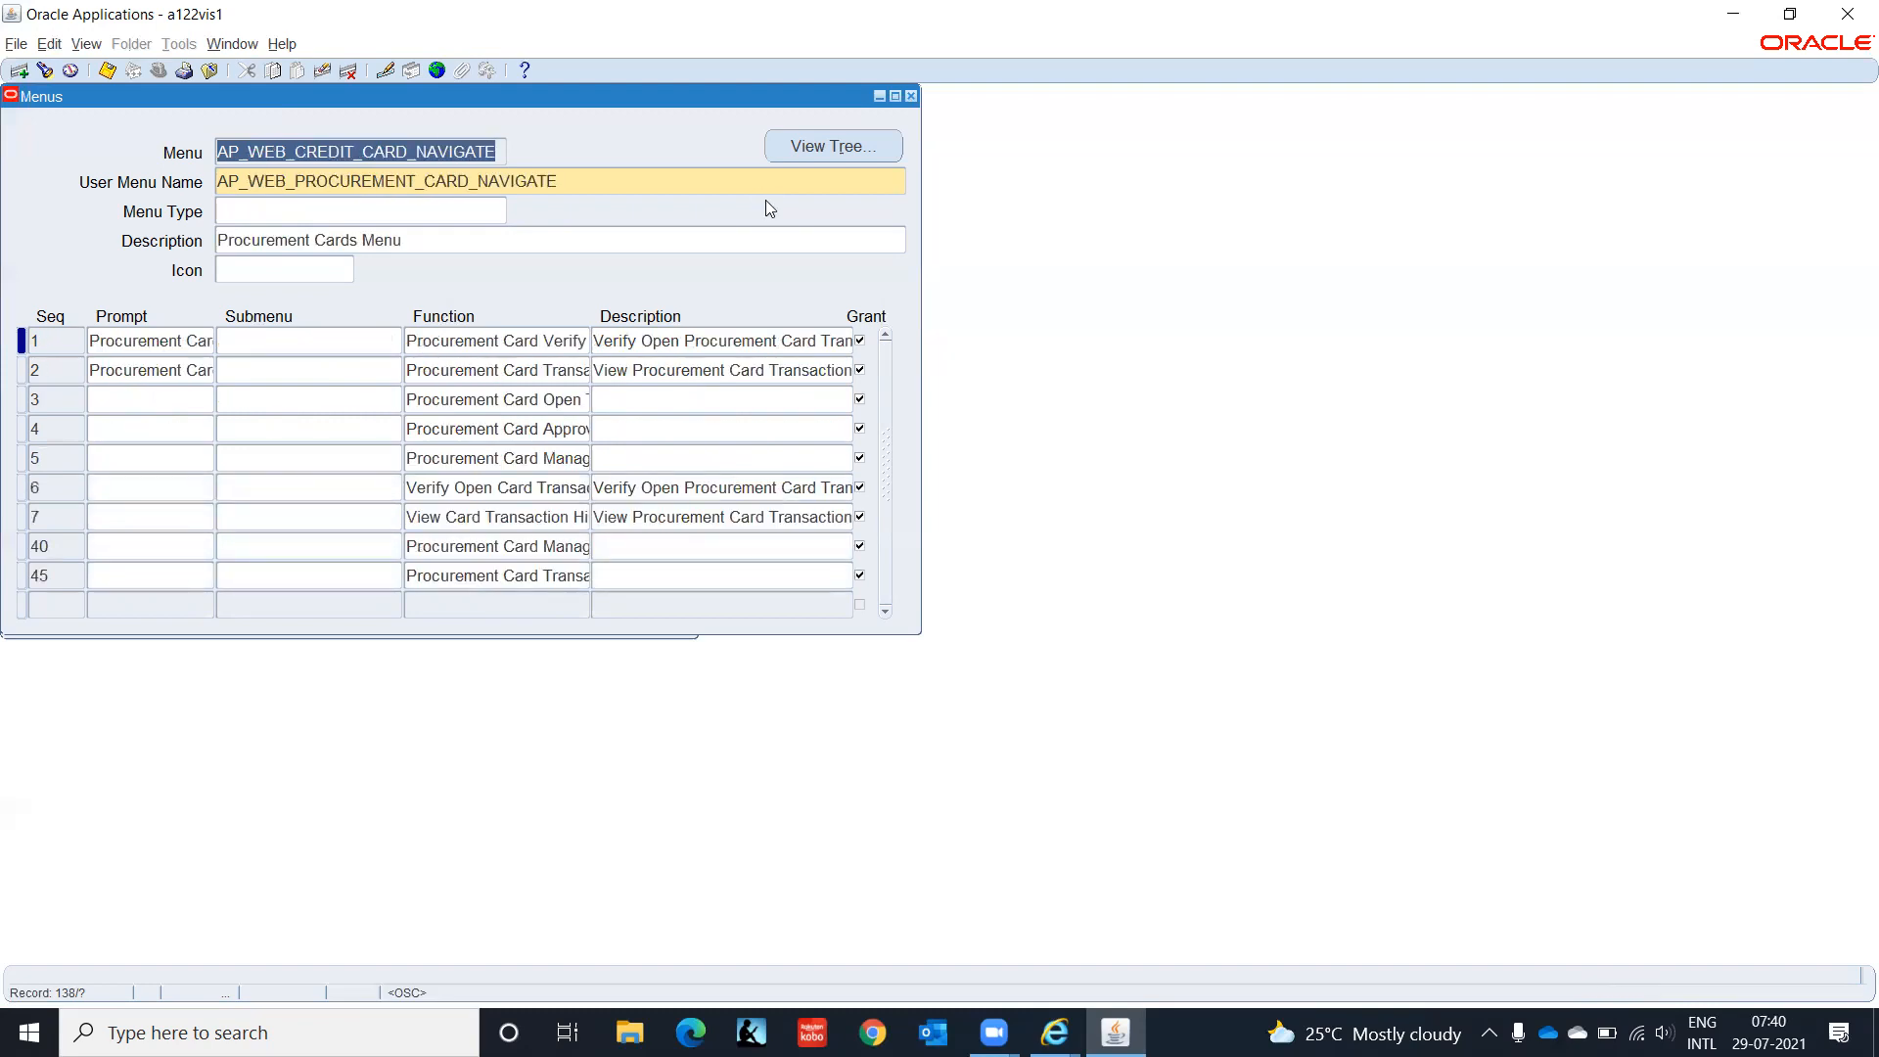
{"action": "key", "text": "Up"}
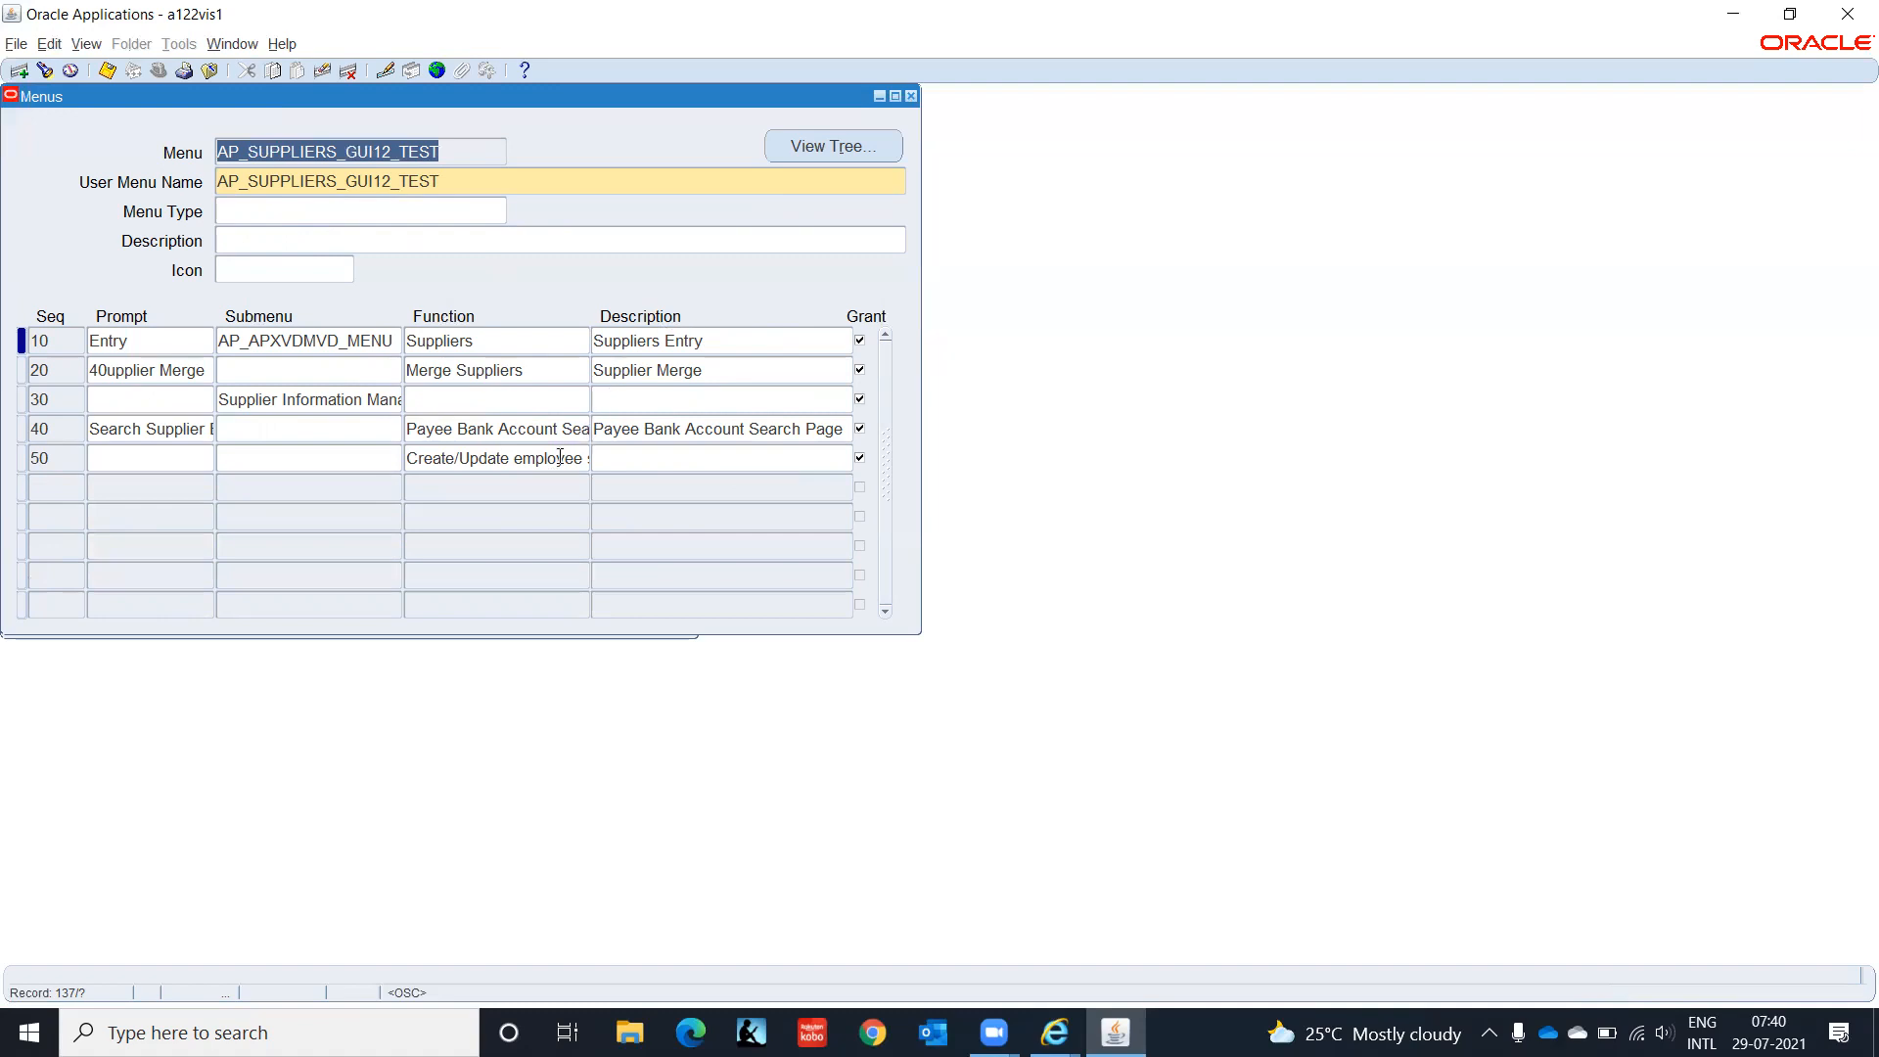
{"action": "left_click", "coordinate": [509, 464]}
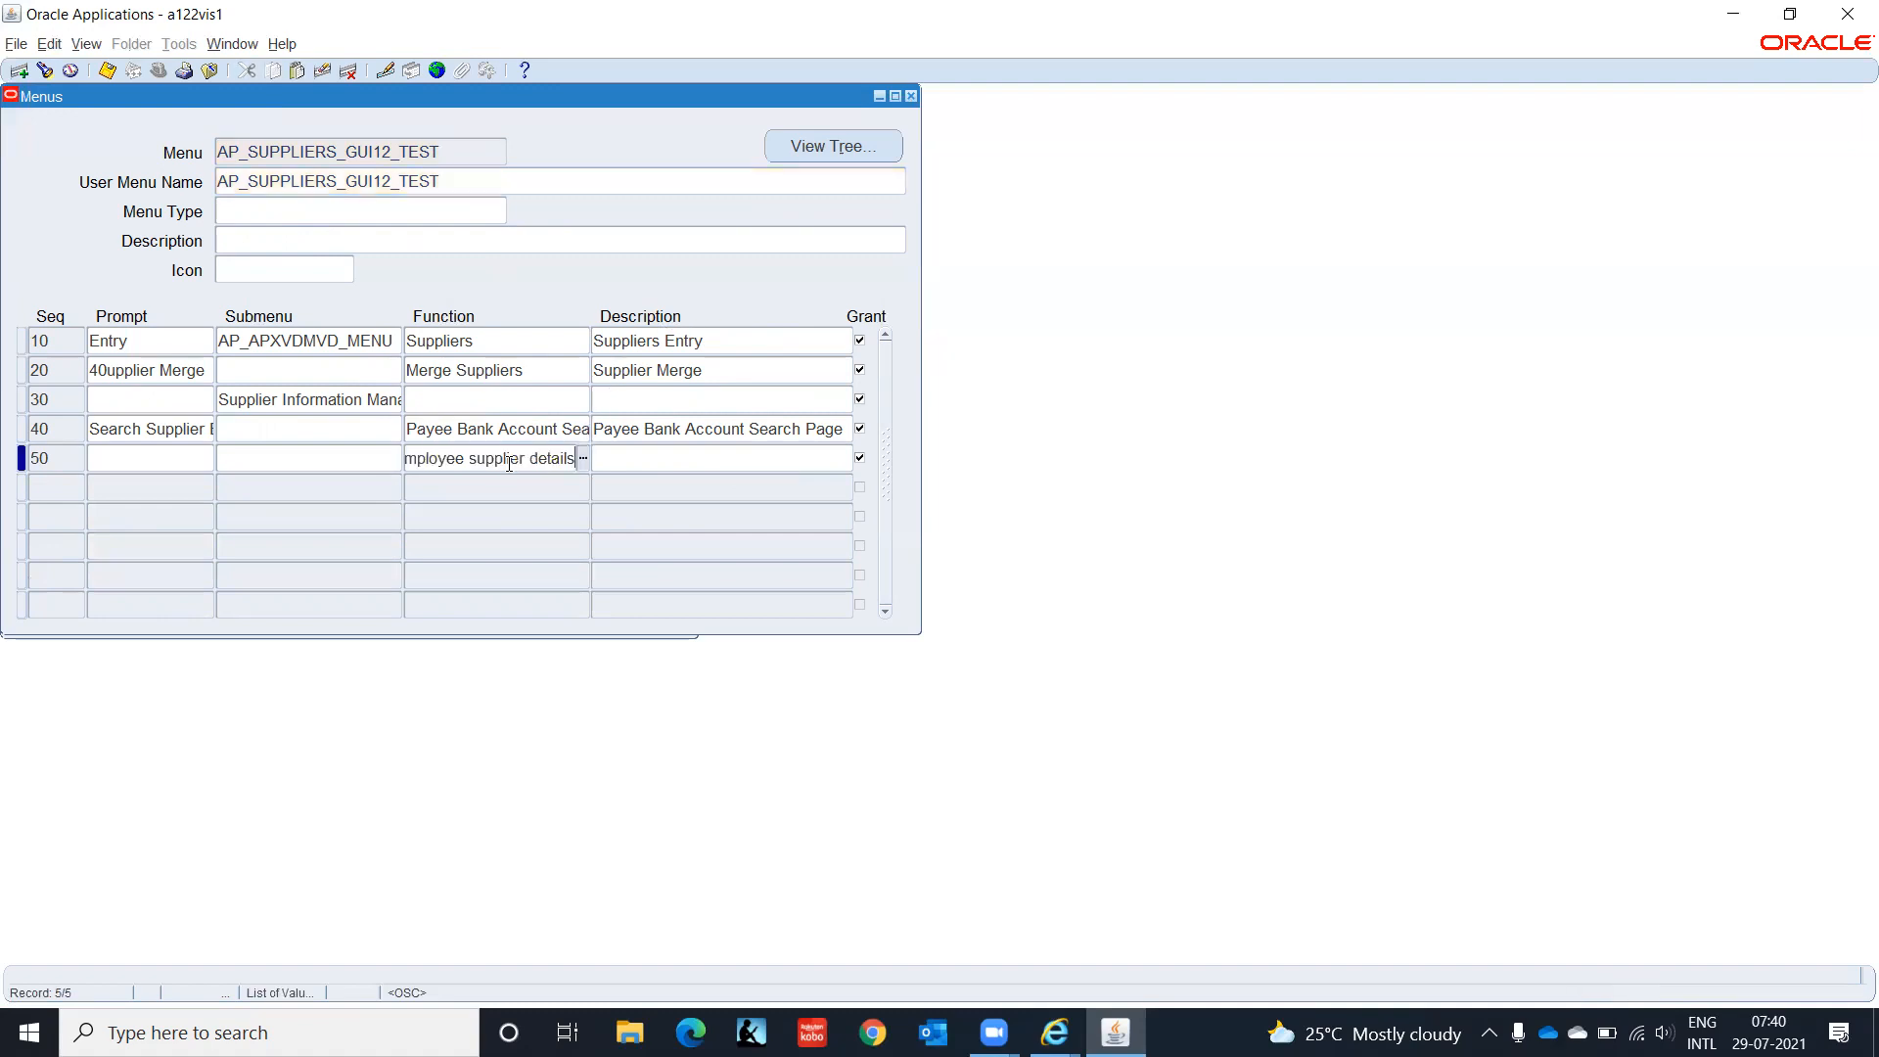
{"action": "left_click", "coordinate": [453, 151]}
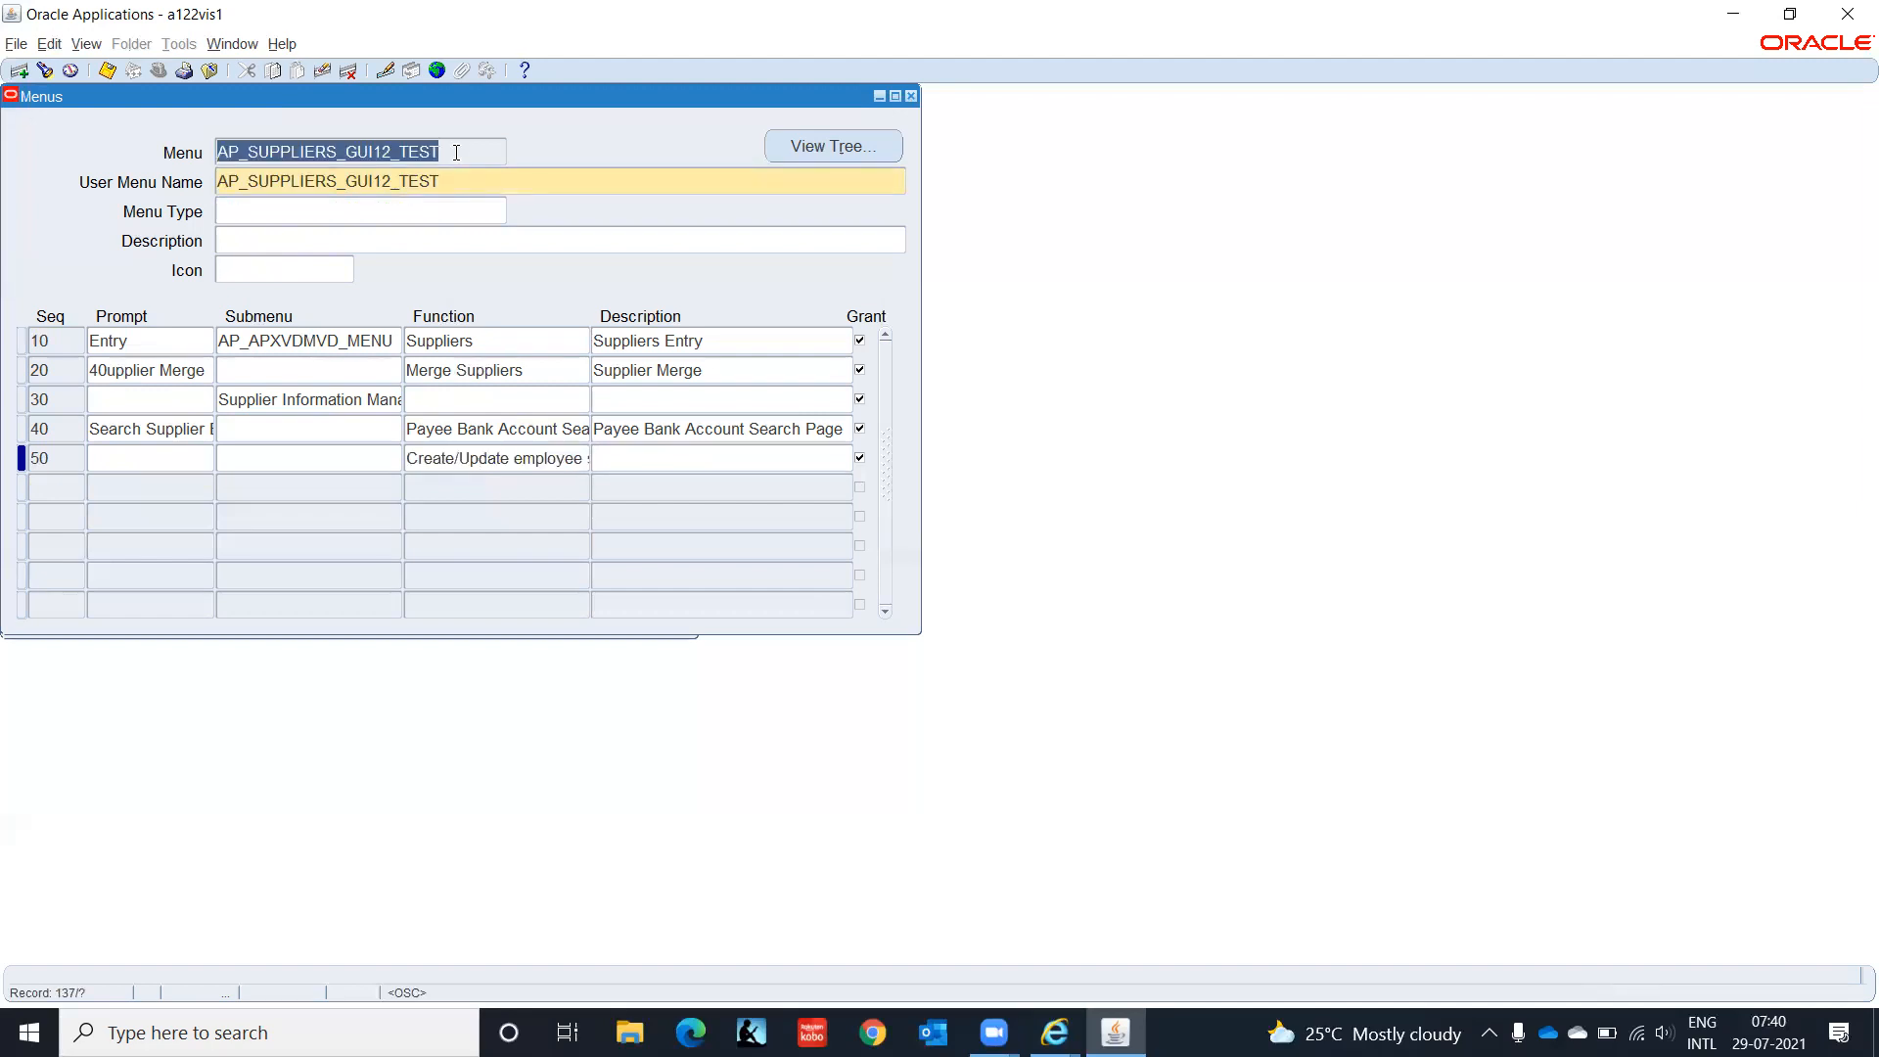
Step: Close the menu definition and expand the Security functions of the System Administrator Vision responsibility
{"action": "key", "text": "F4"}
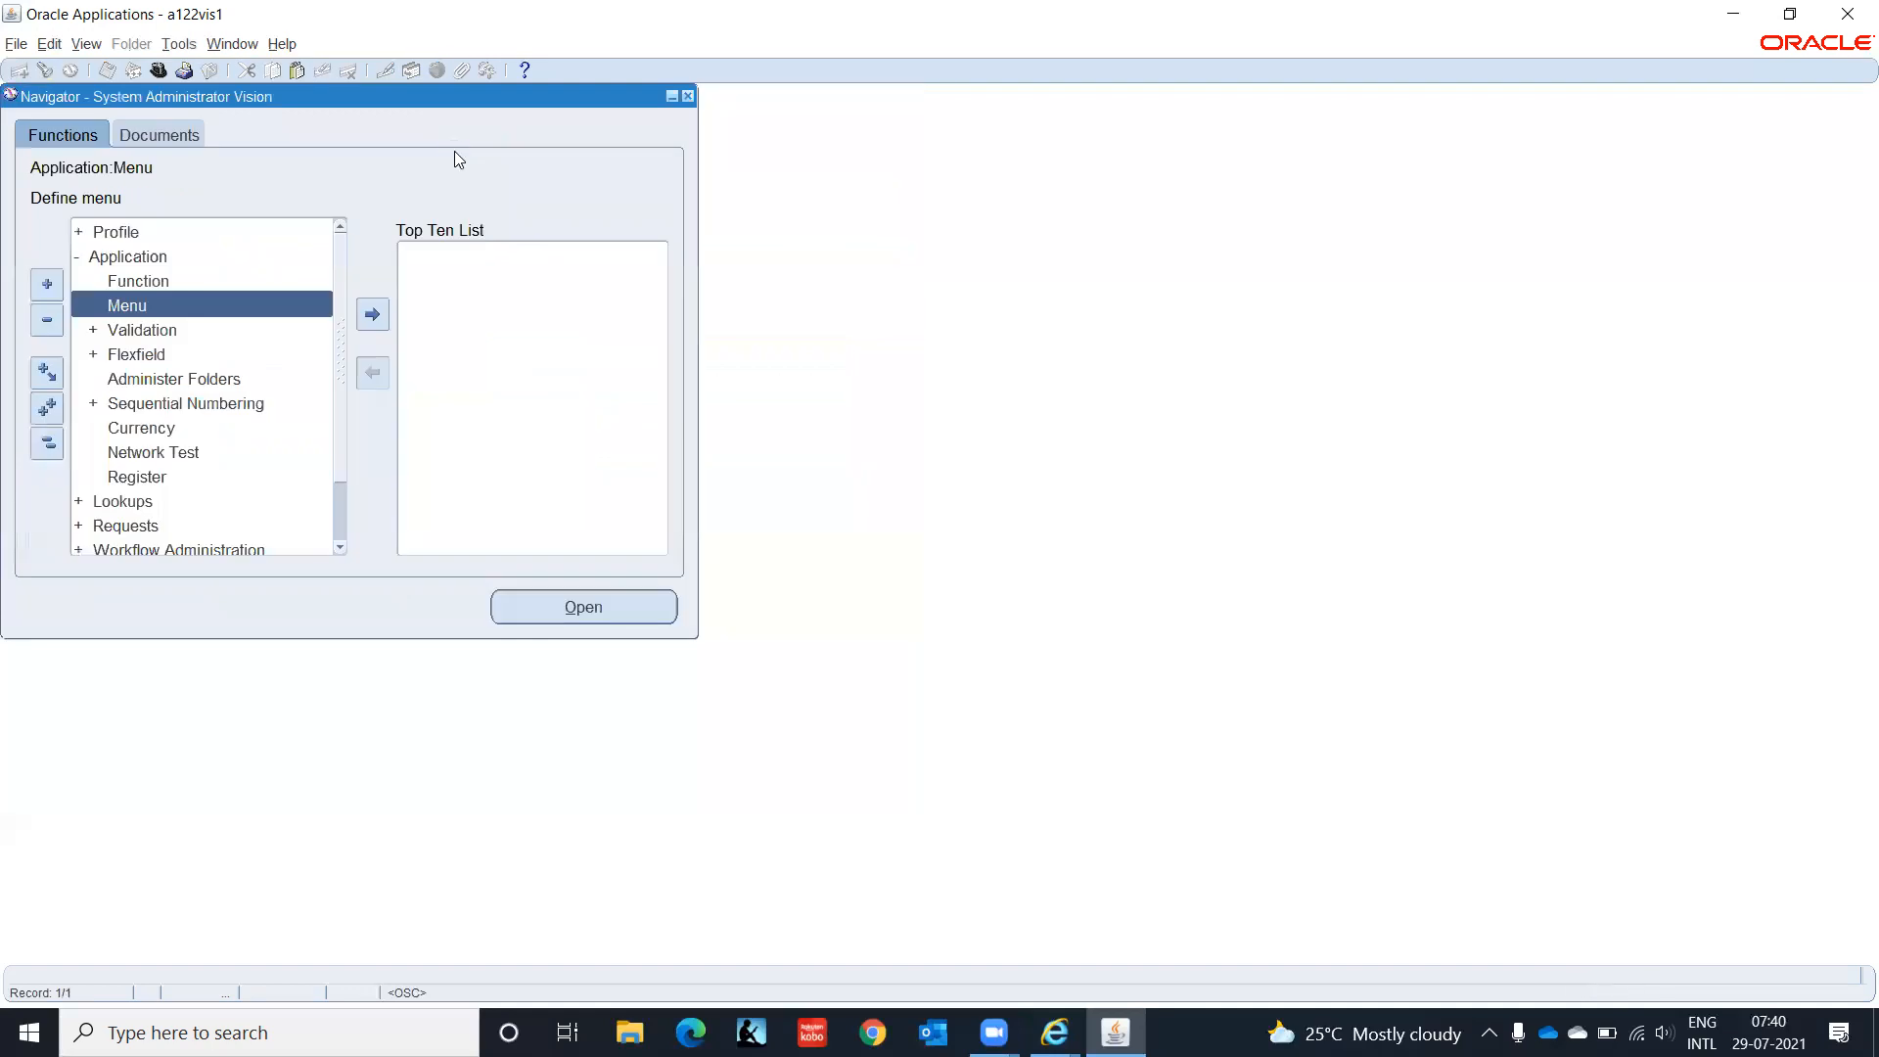
{"action": "key", "text": "Down"}
{"action": "key", "text": "Down"}
{"action": "key", "text": "Down"}
{"action": "key", "text": "Down"}
{"action": "key", "text": "Down"}
{"action": "key", "text": "Down"}
{"action": "key", "text": "Down"}
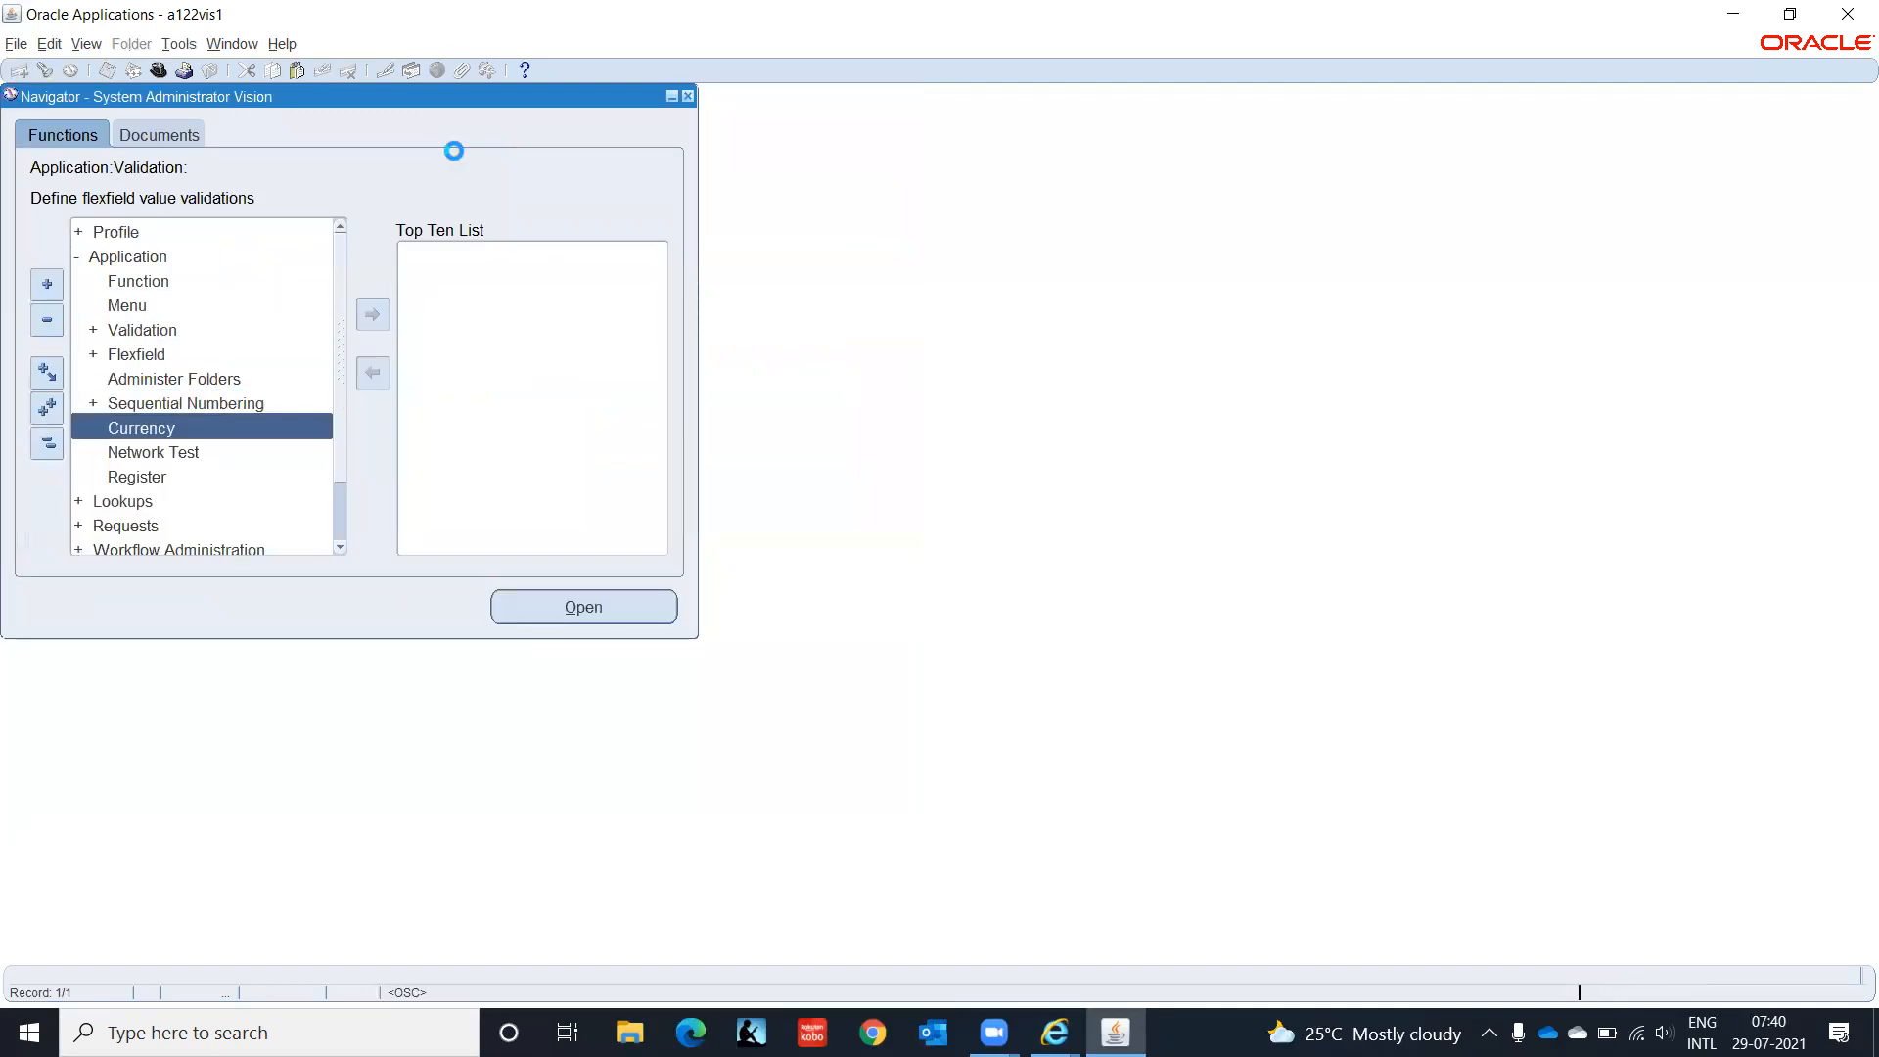
{"action": "key", "text": "Down"}
{"action": "key", "text": "Down"}
{"action": "key", "text": "Down"}
{"action": "key", "text": "Down"}
{"action": "key", "text": "Down"}
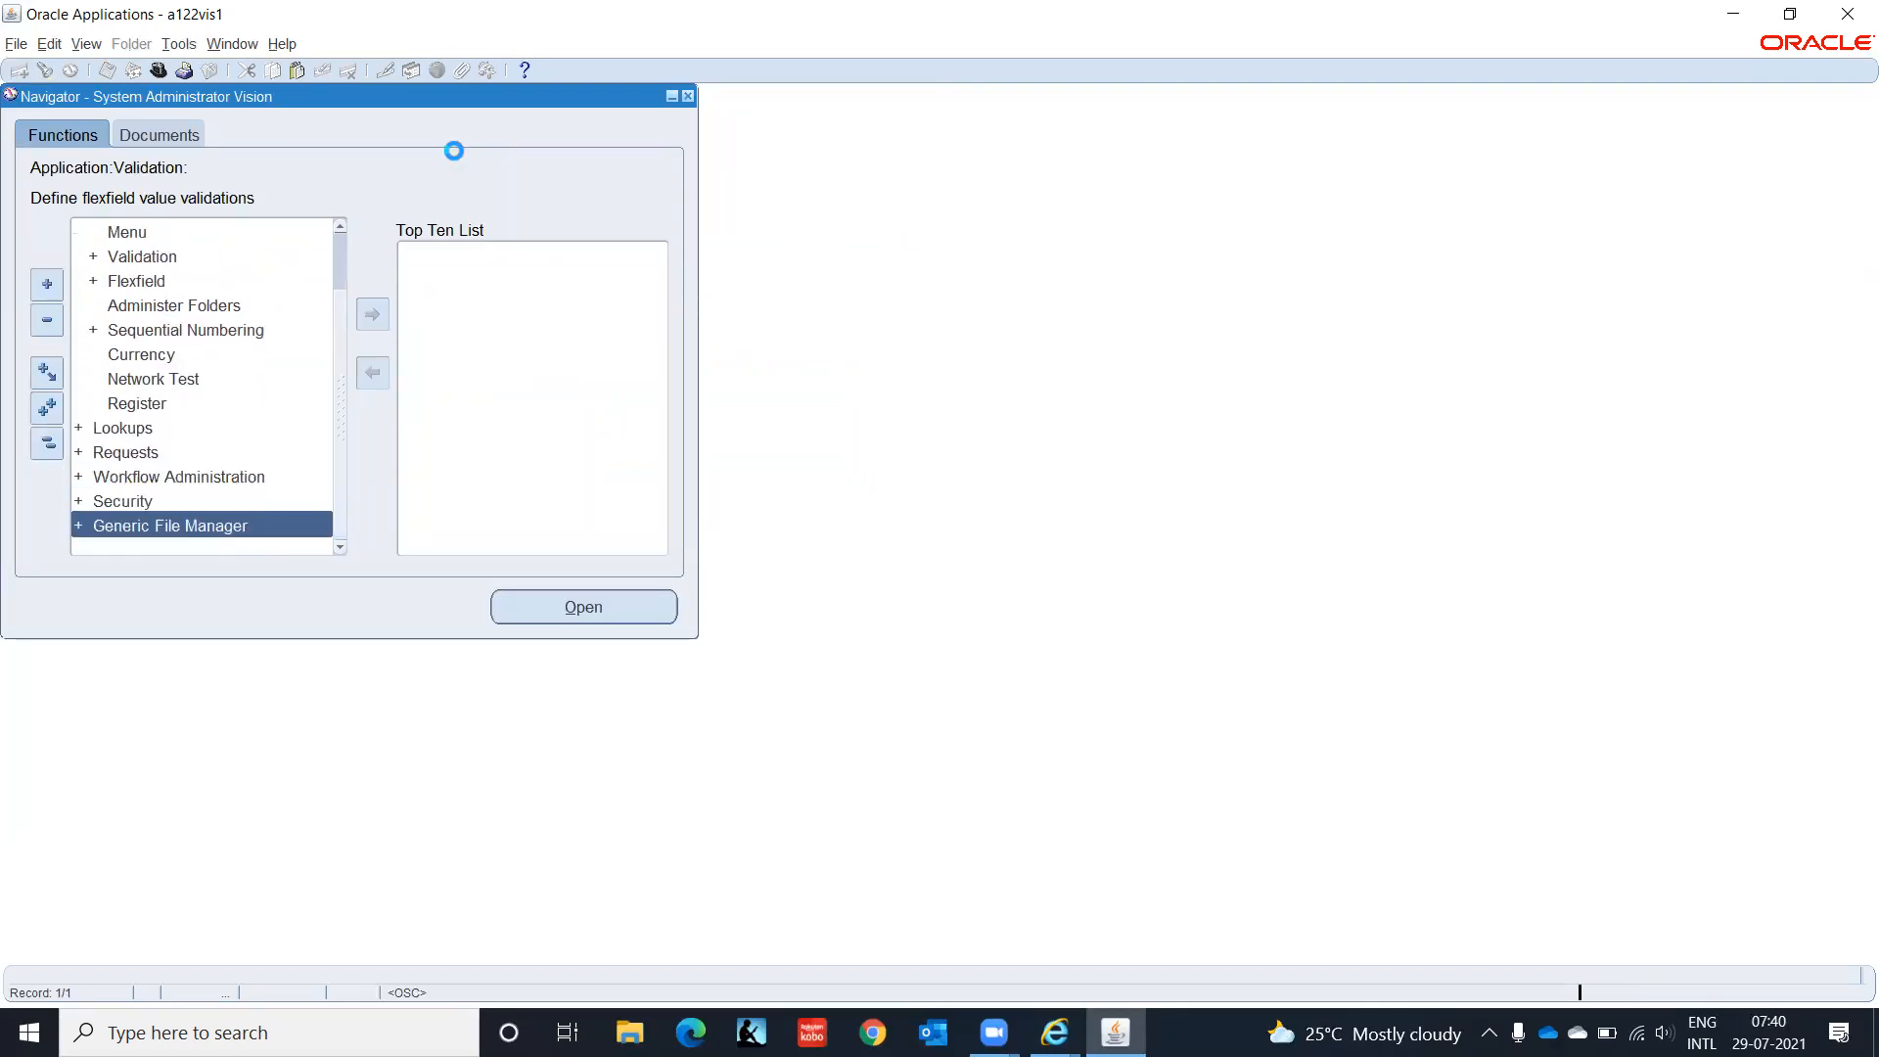
{"action": "key", "text": "Up"}
{"action": "key", "text": "Return"}
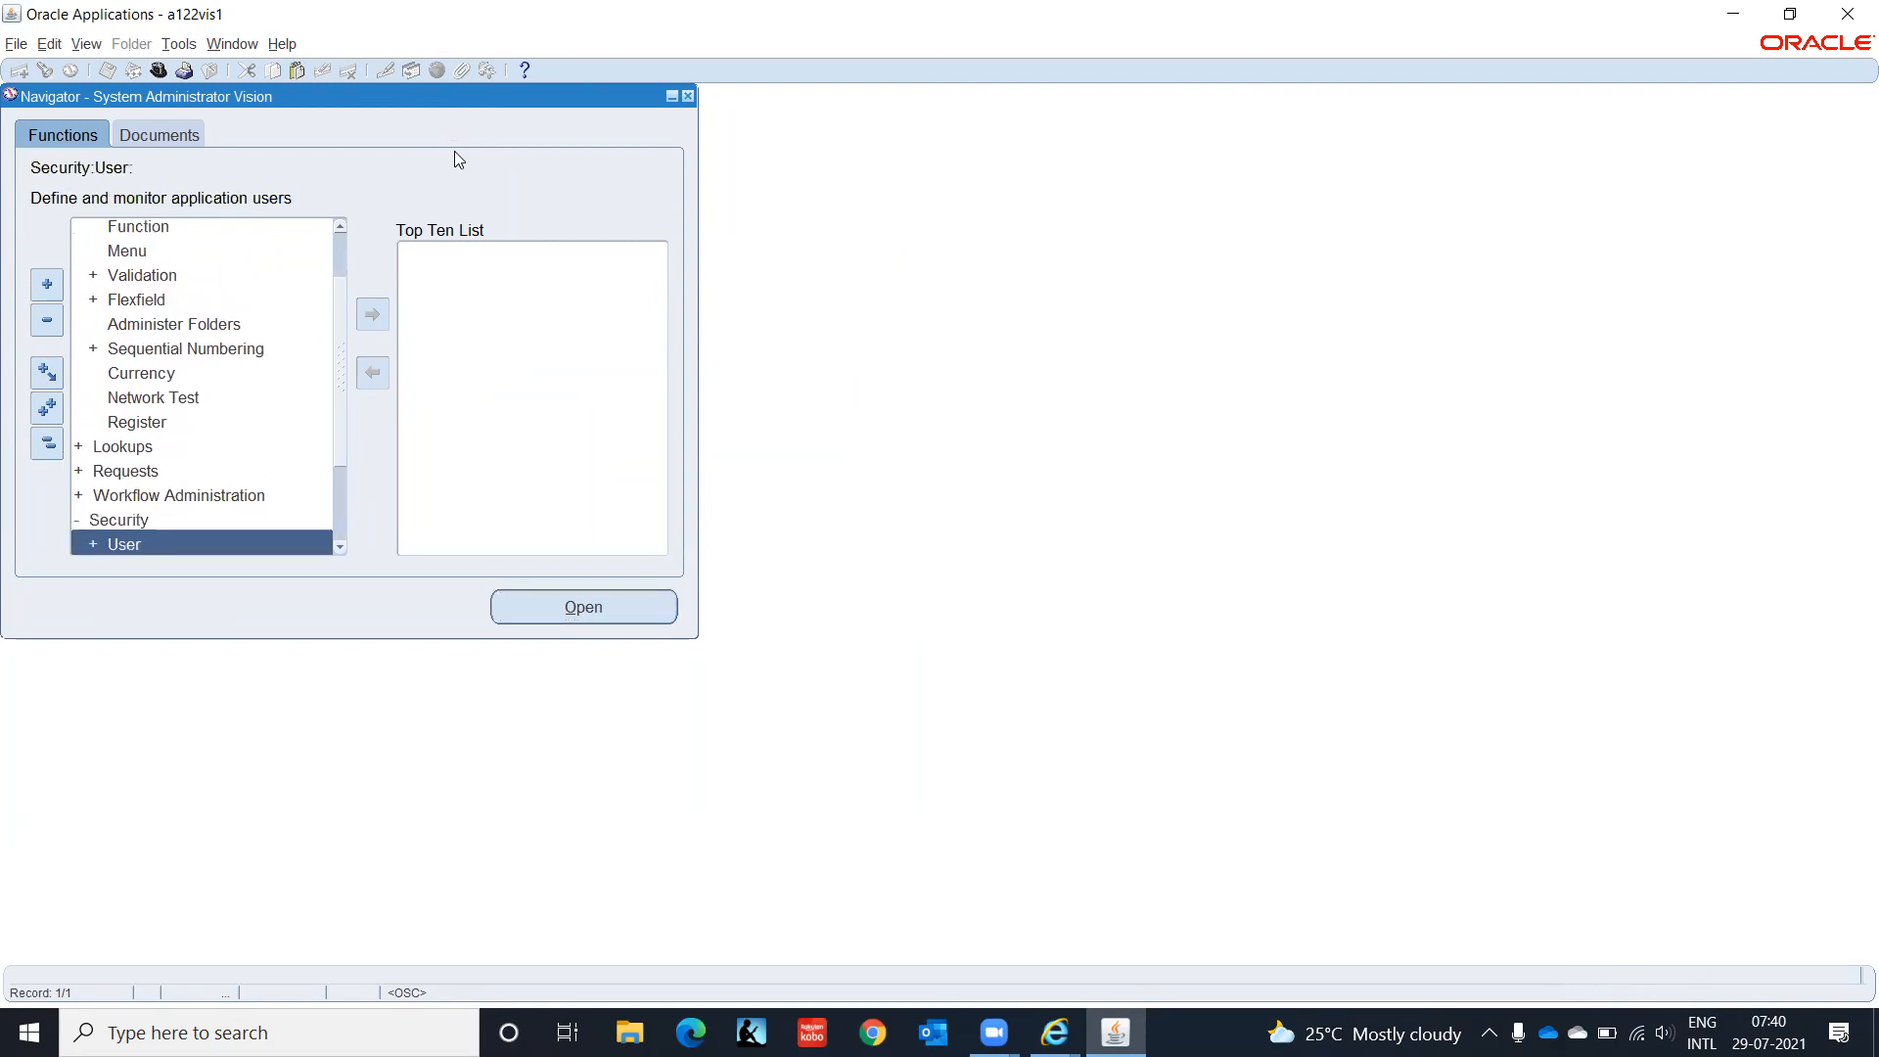
Step: Open the Define form for responsibilities under Security
{"action": "key", "text": "Down"}
{"action": "key", "text": "Down"}
{"action": "key", "text": "Up"}
{"action": "key", "text": "Up"}
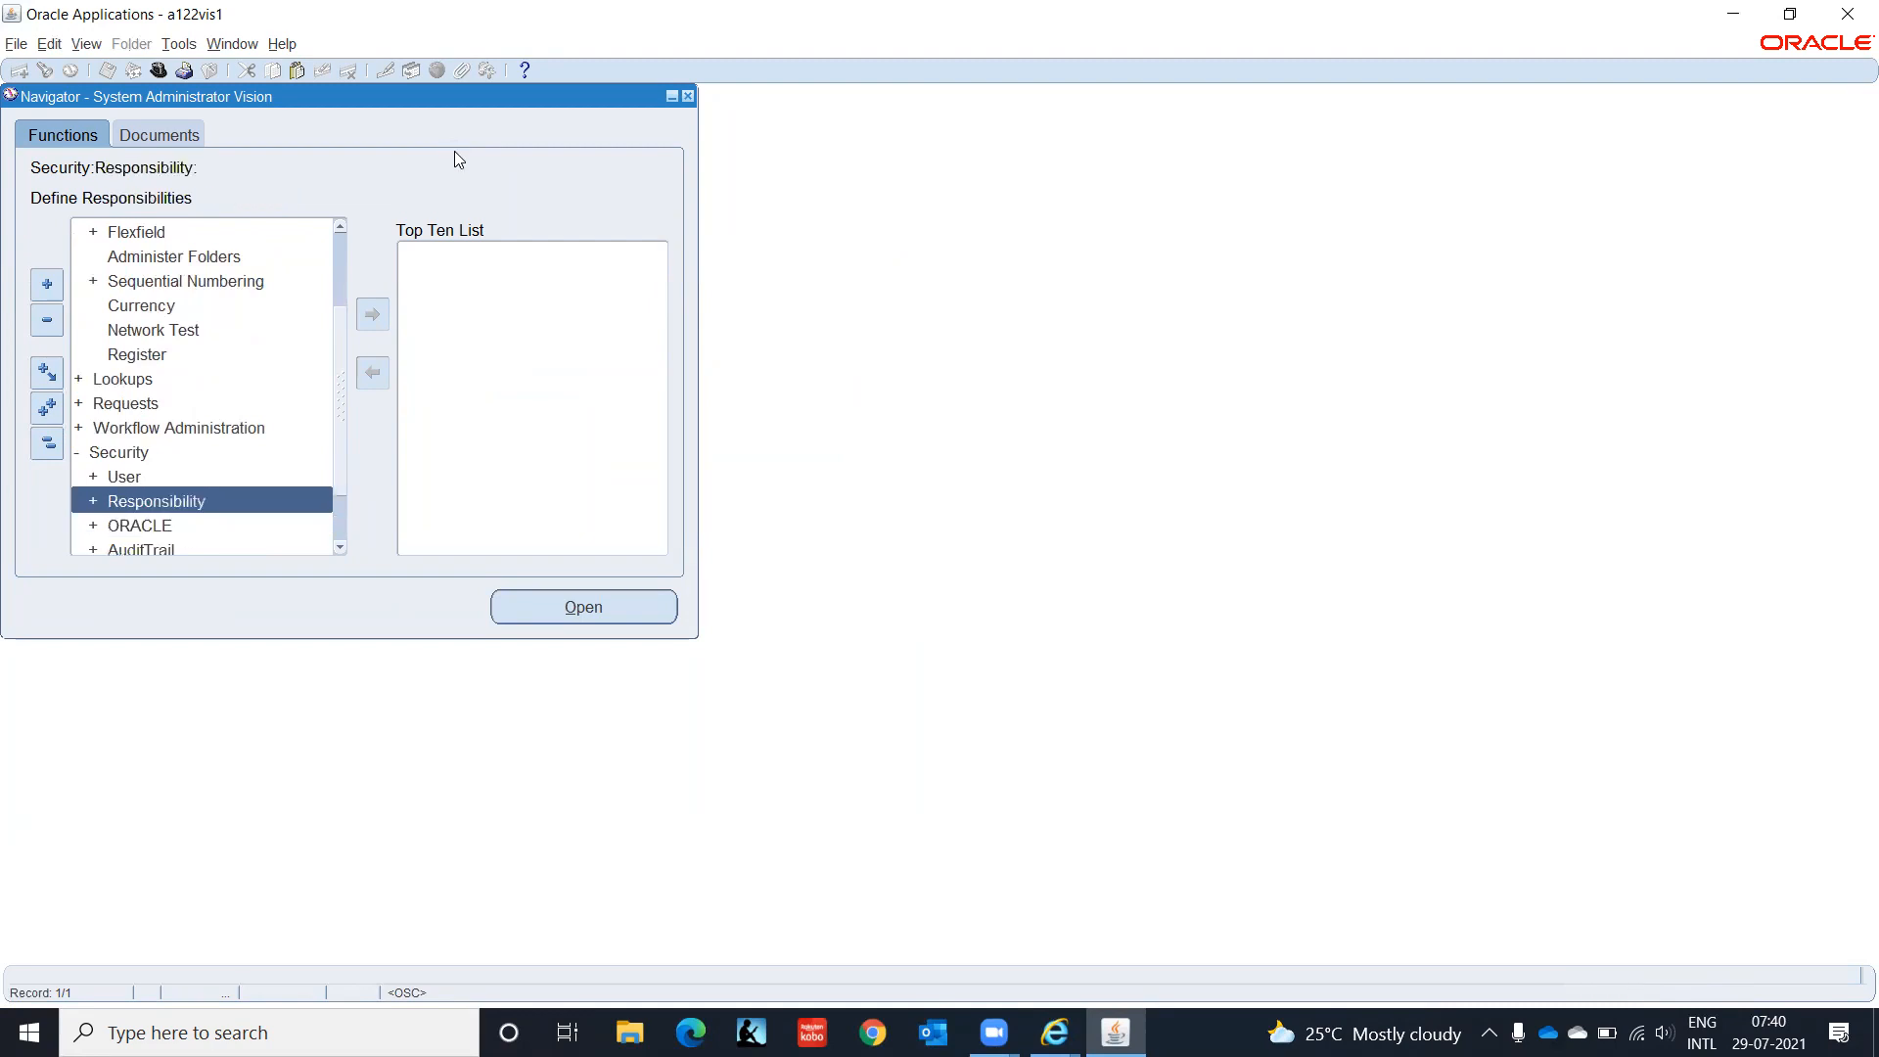
{"action": "key", "text": "Down"}
{"action": "key", "text": "Return"}
{"action": "key", "text": "Return"}
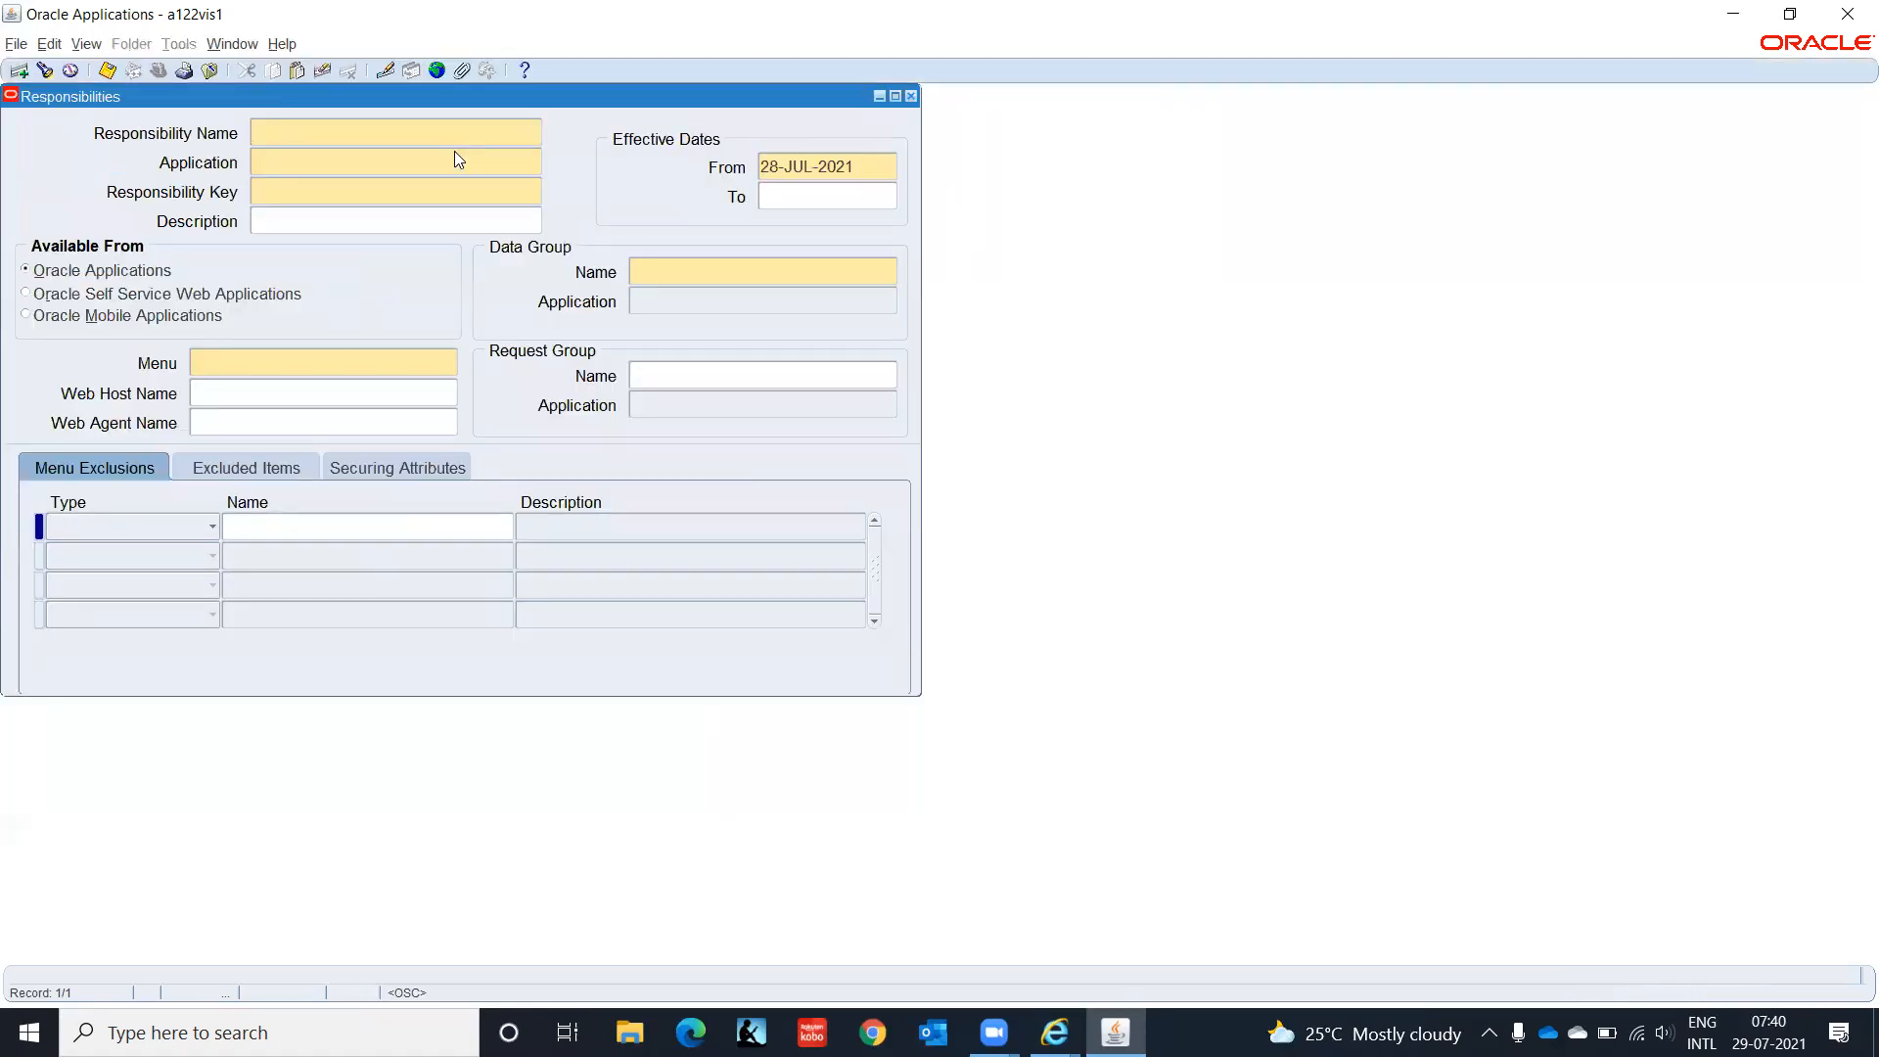
Step: Query the responsibilities by the name pattern AP%Emp%Supp%
{"action": "key", "text": "F11"}
{"action": "type", "text": "A"}
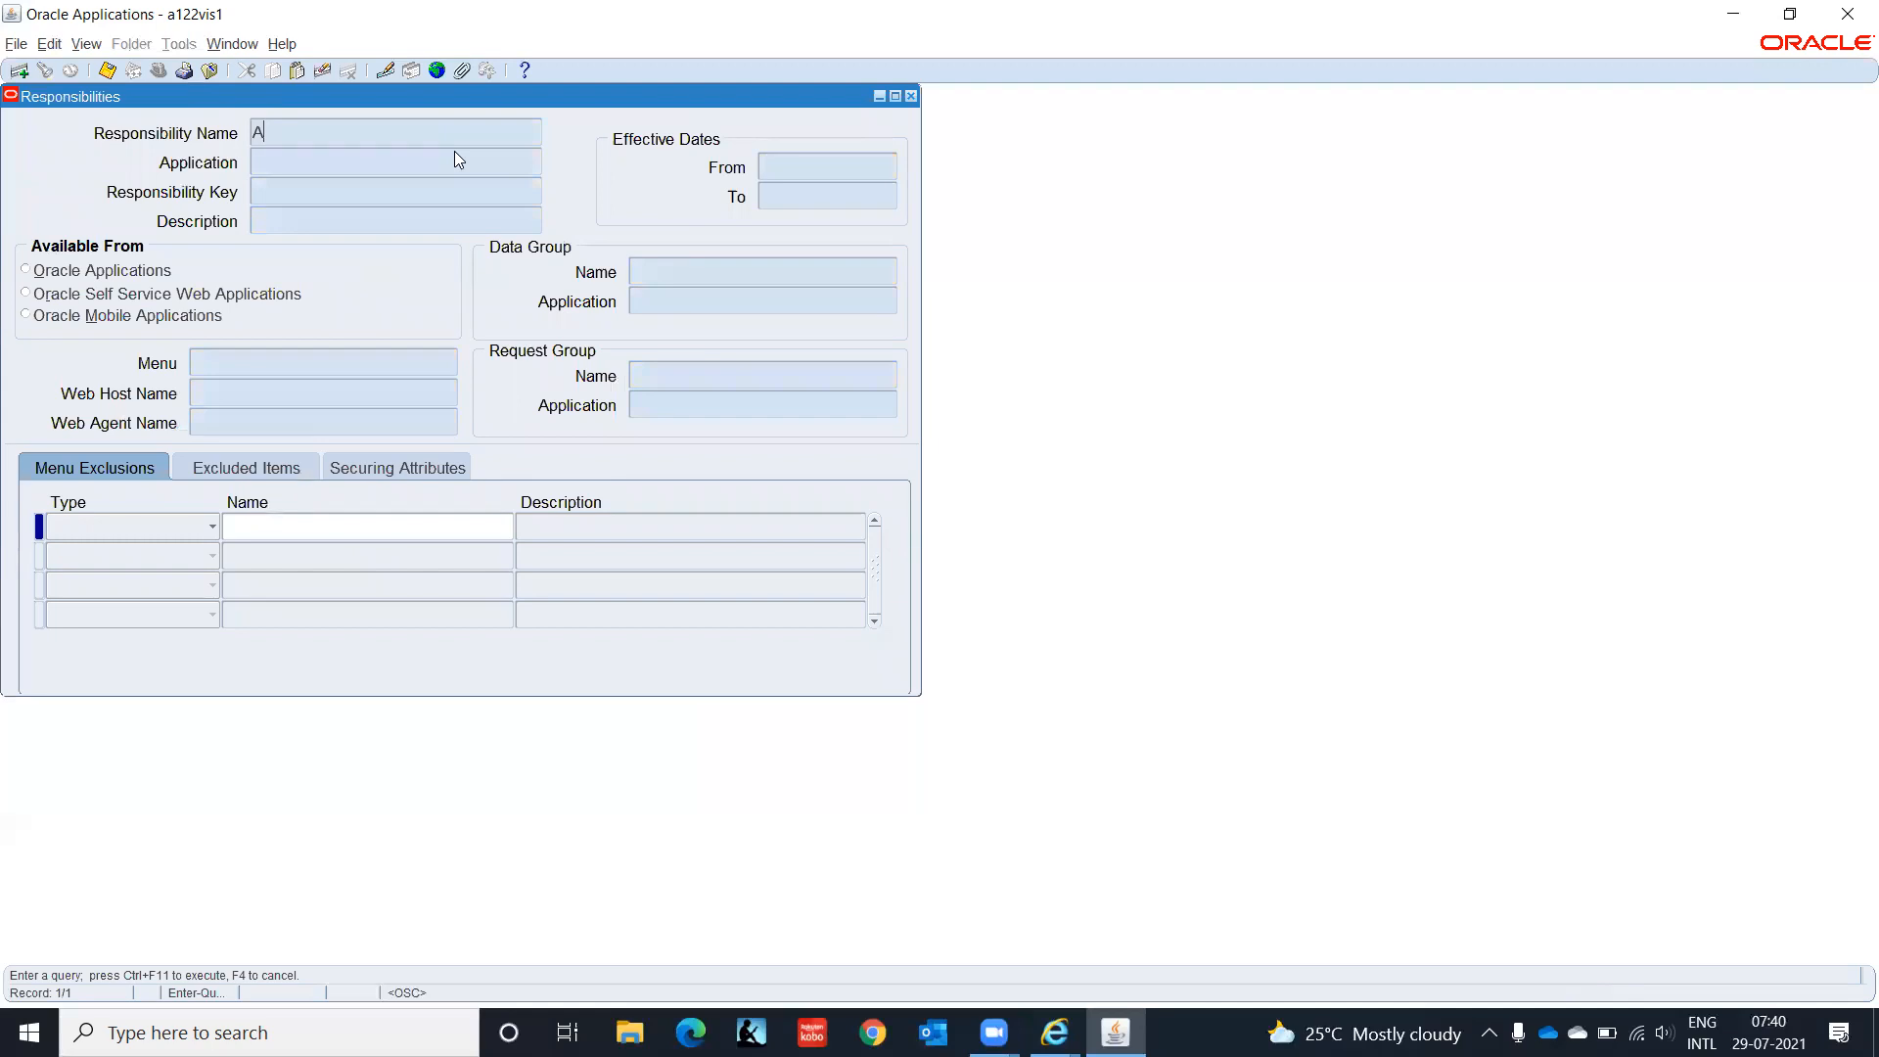
{"action": "type", "text": "P%Emp%Supp%"}
{"action": "key", "text": "ctrl+F11"}
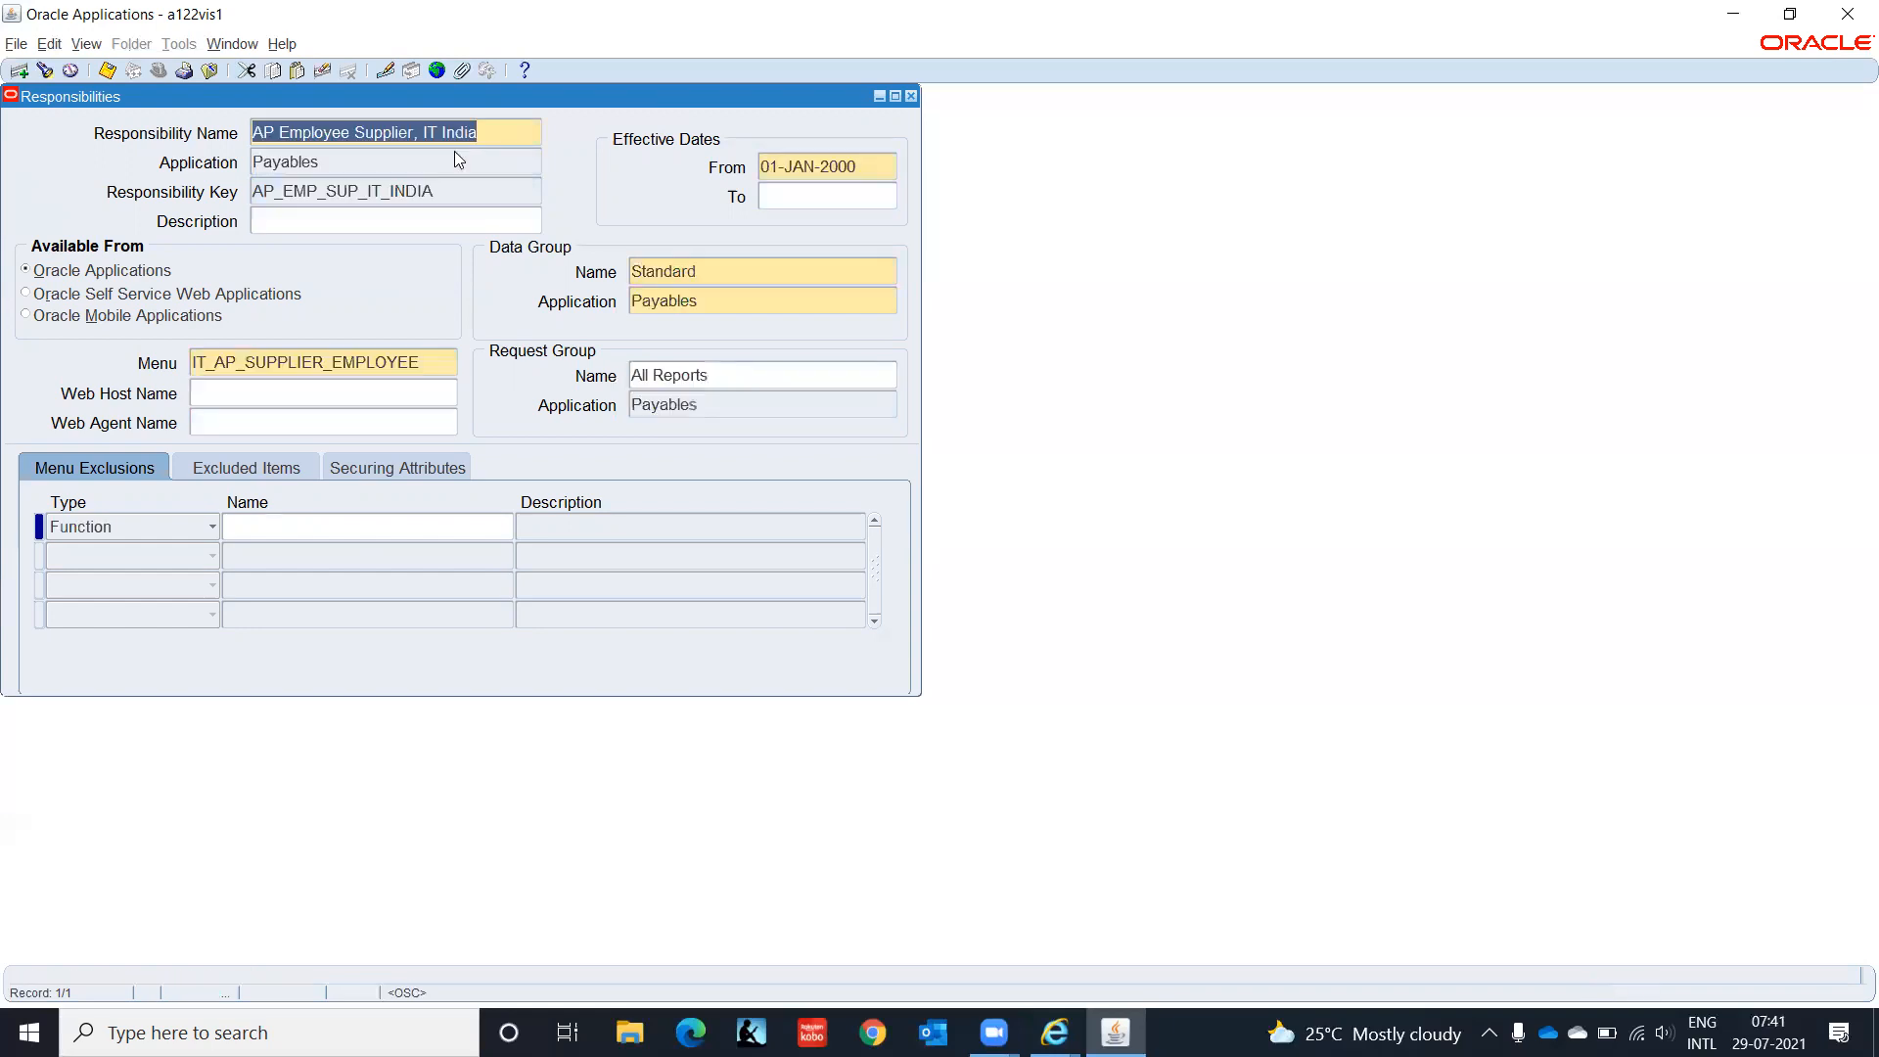
Step: Set the menu of the AP Employee Supplier, IT India responsibility to AP_SUPPLIERS_GUI12_TEST and save the record
{"action": "left_click", "coordinate": [429, 359]}
{"action": "type", "text": "AP_SUPPLIERS_GUI12_TEST"}
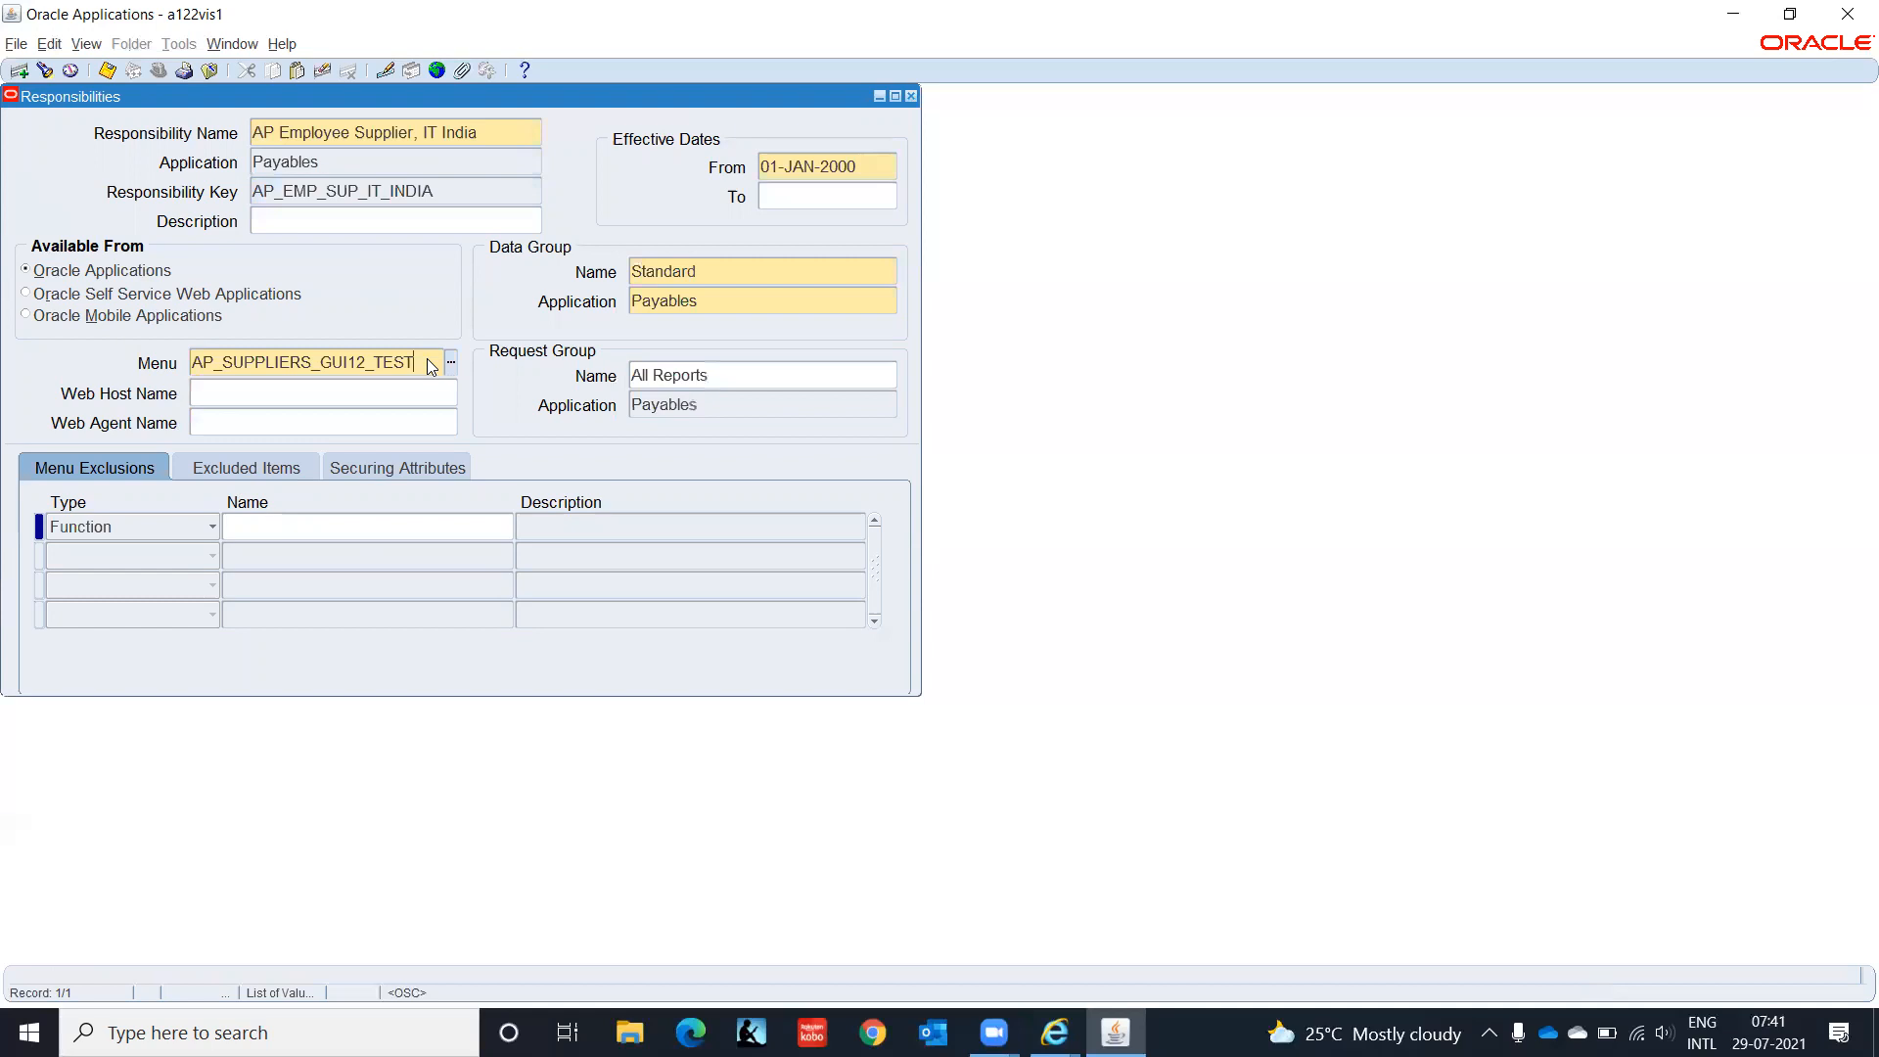
{"action": "key", "text": "ctrl+s"}
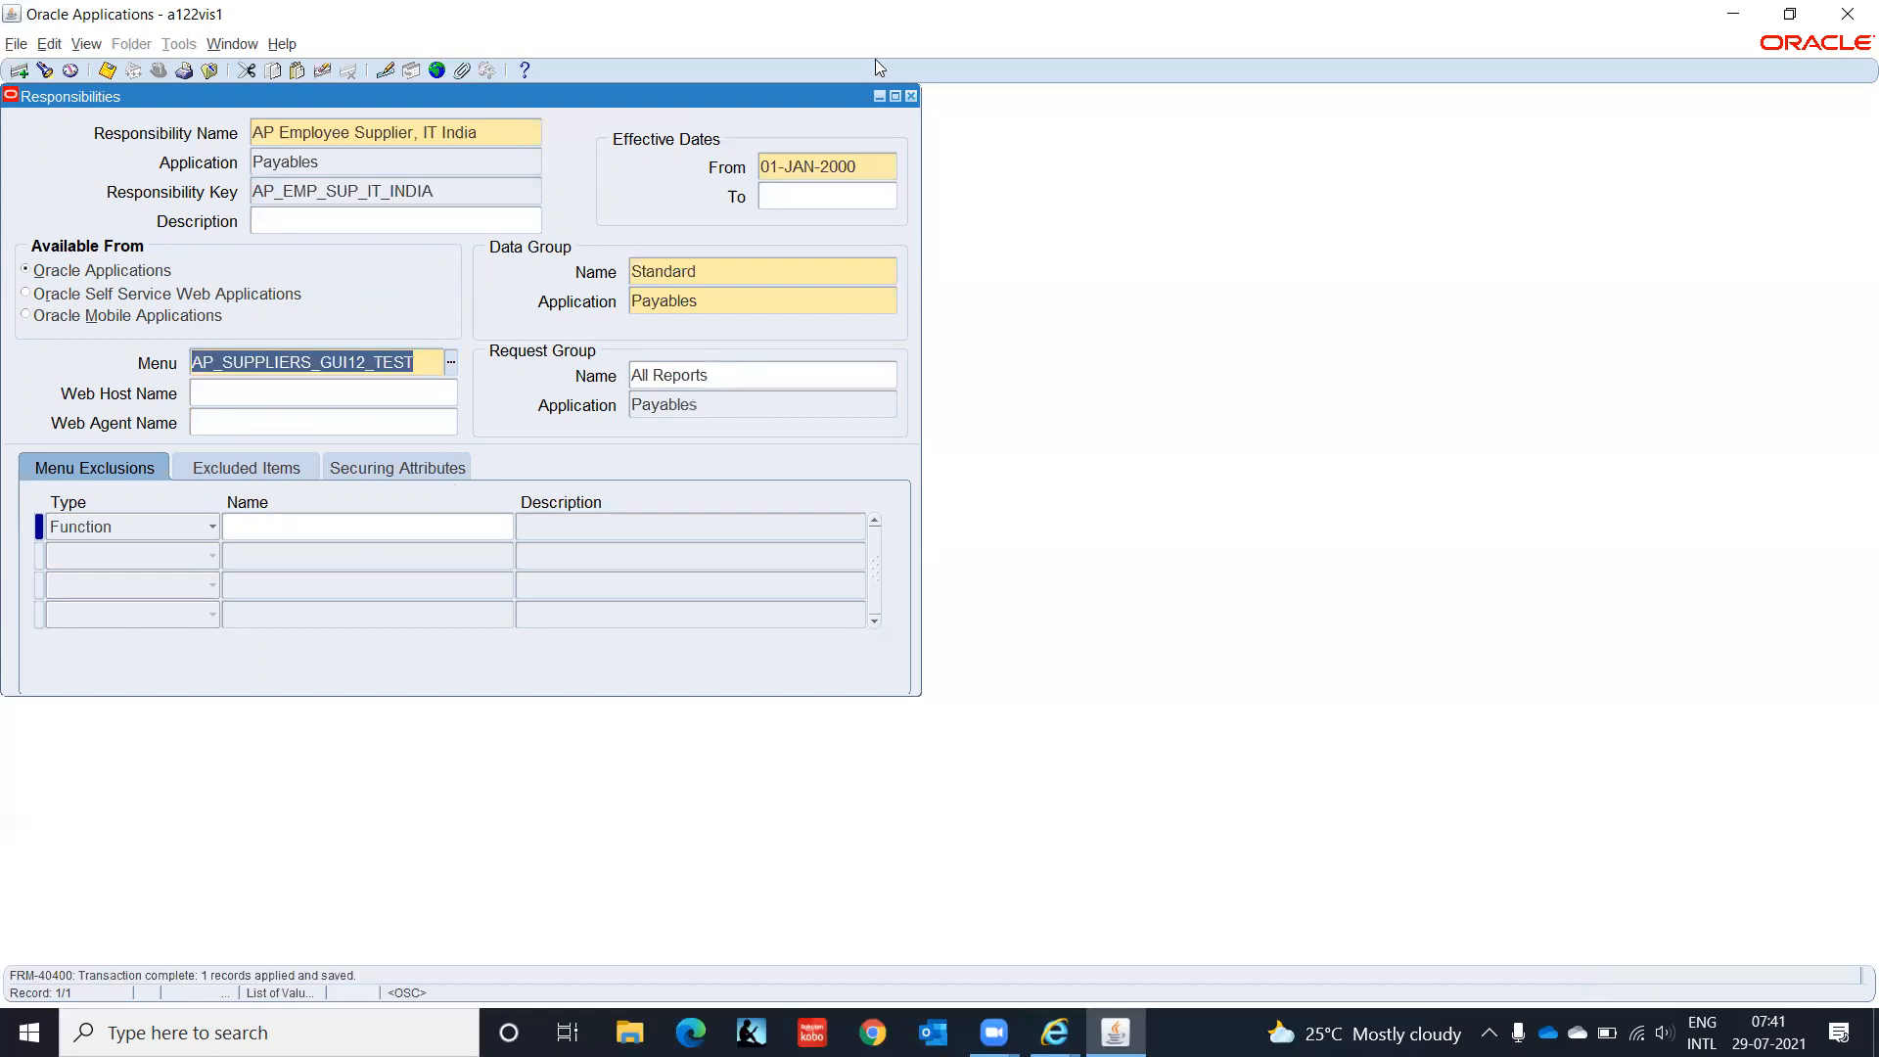
Step: Close the responsibility definition and switch to the AP Employee Supplier, IT India responsibility
{"action": "left_click", "coordinate": [910, 97]}
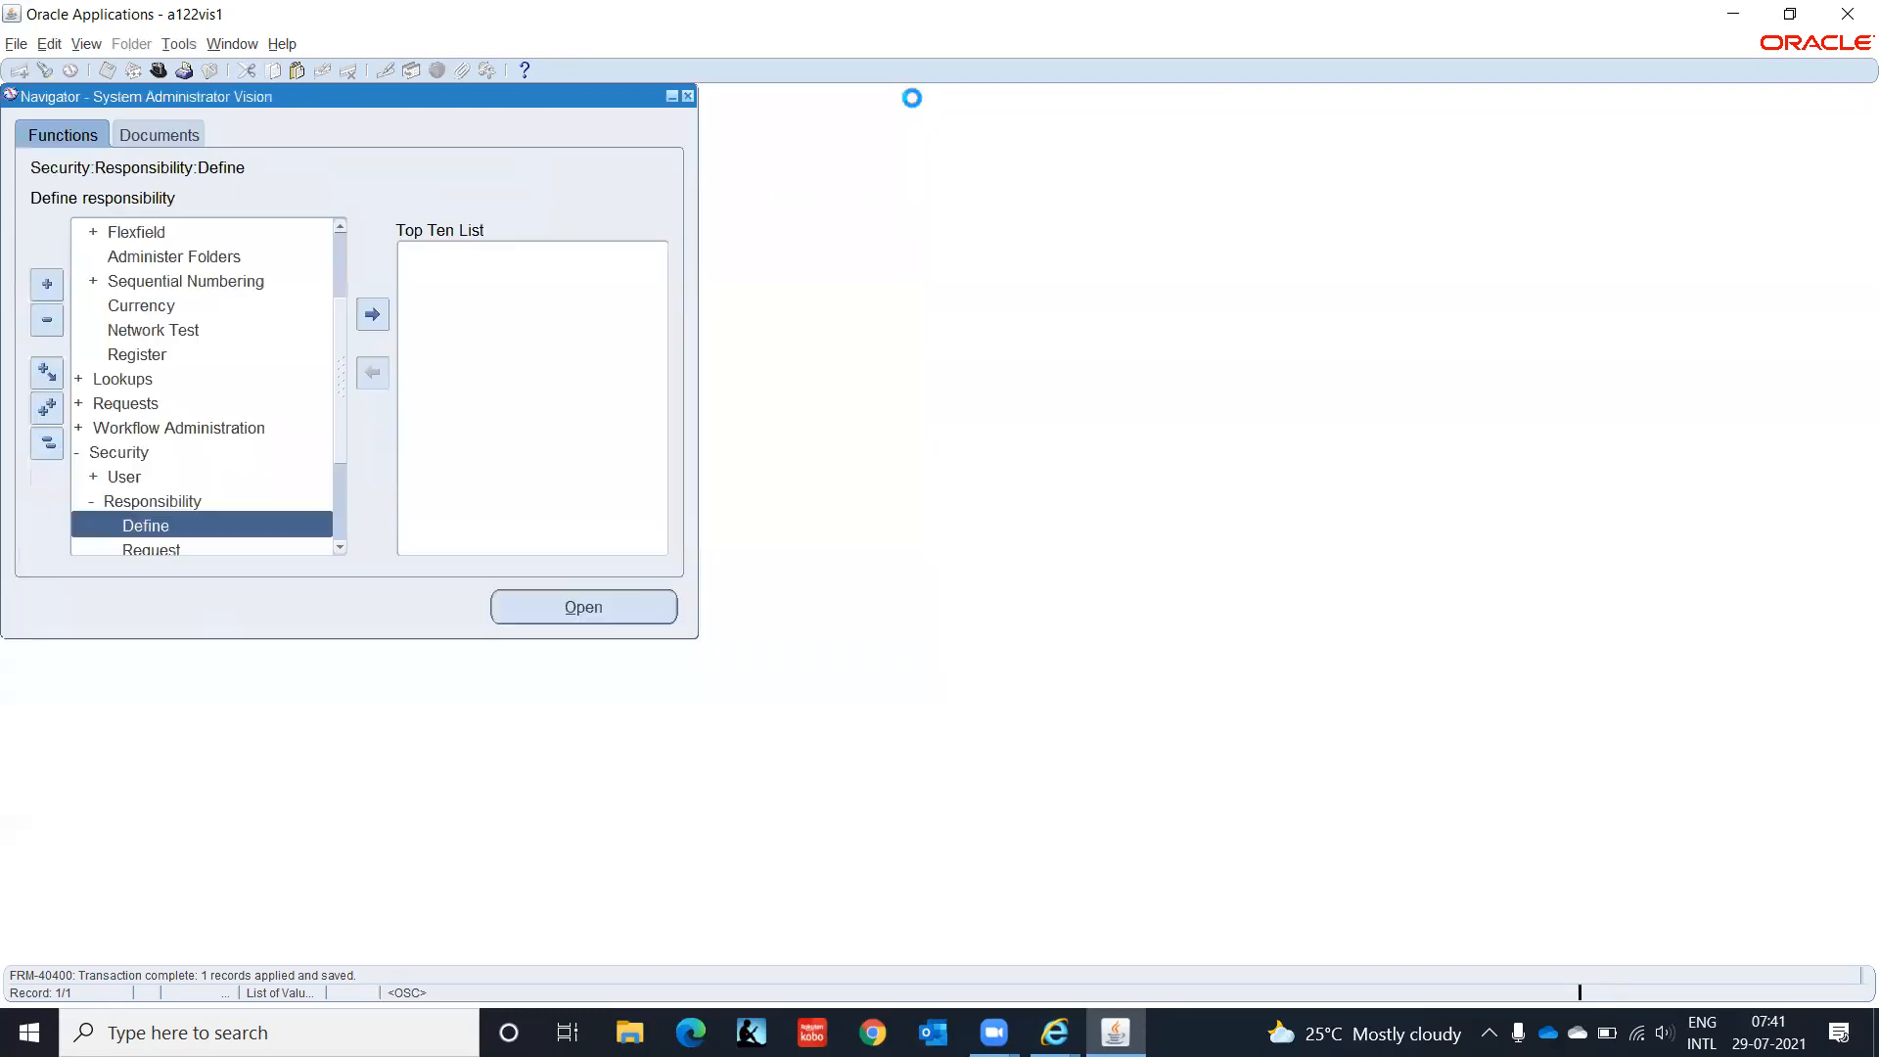
{"action": "left_click", "coordinate": [158, 72]}
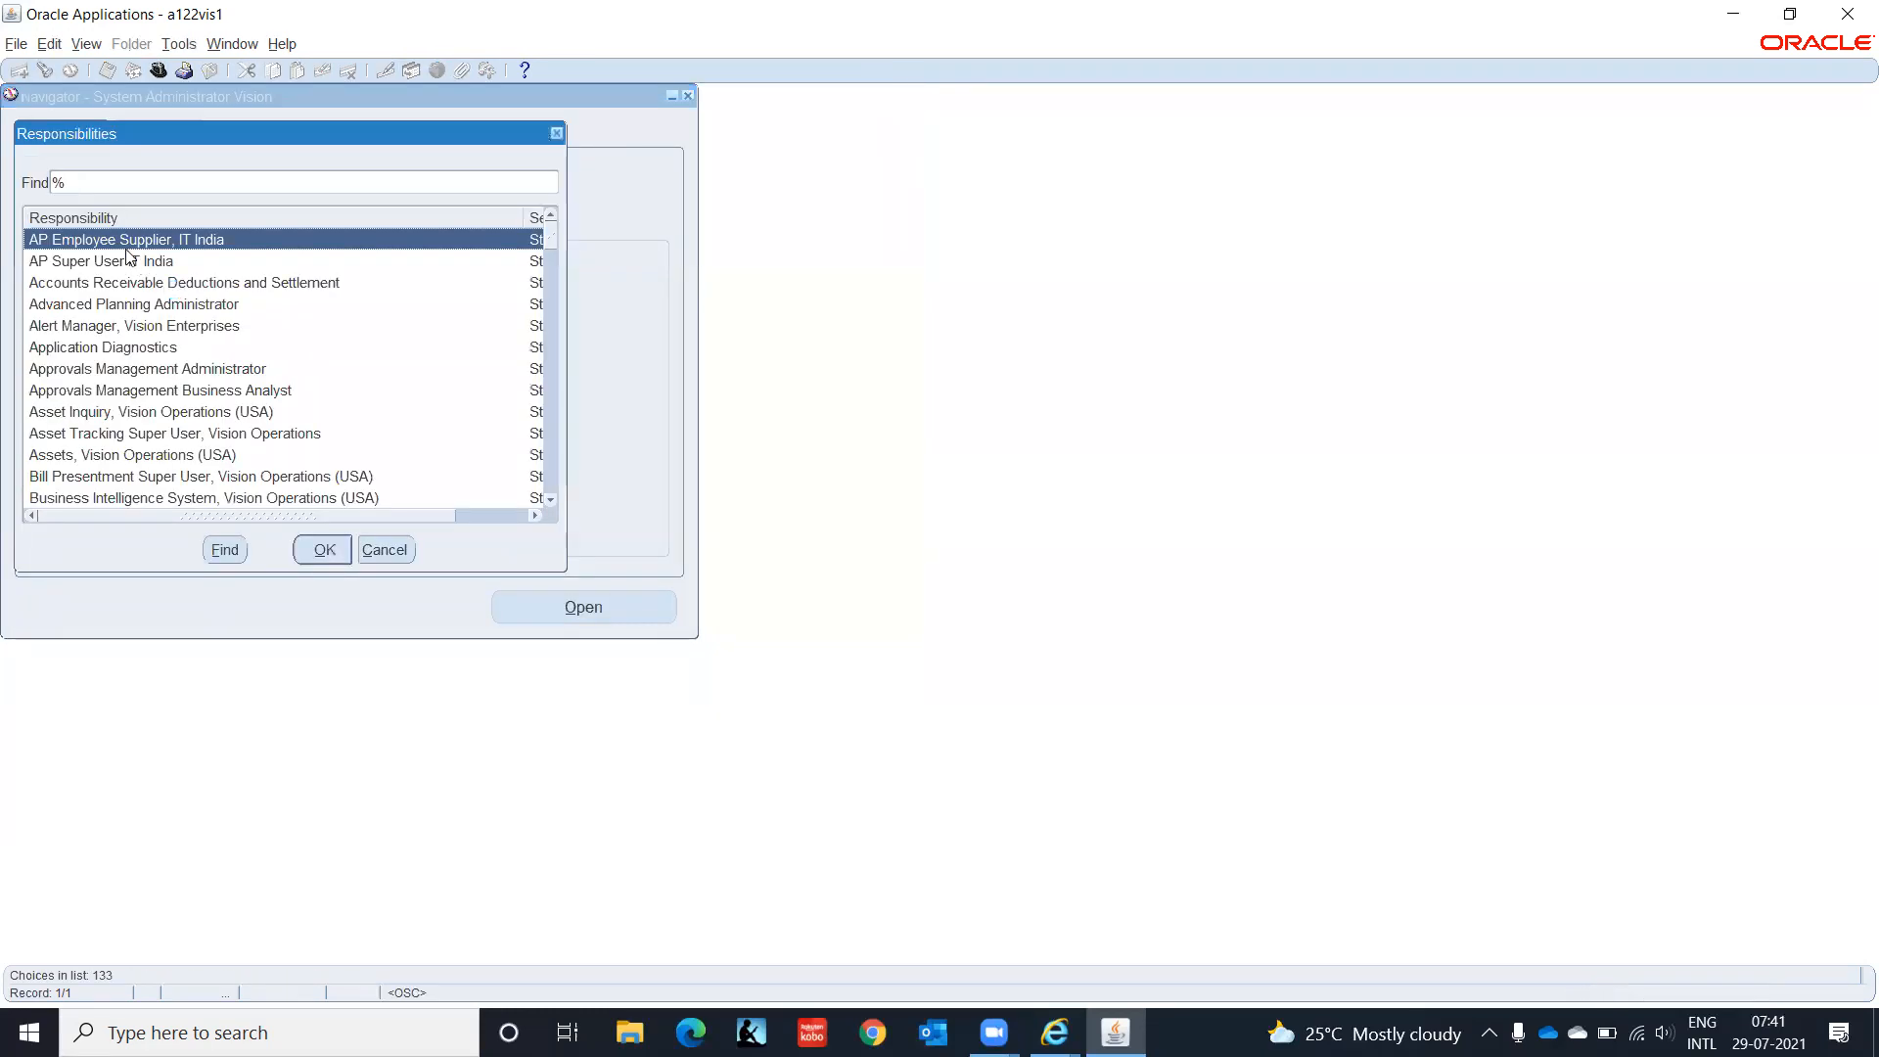
{"action": "left_click", "coordinate": [320, 556]}
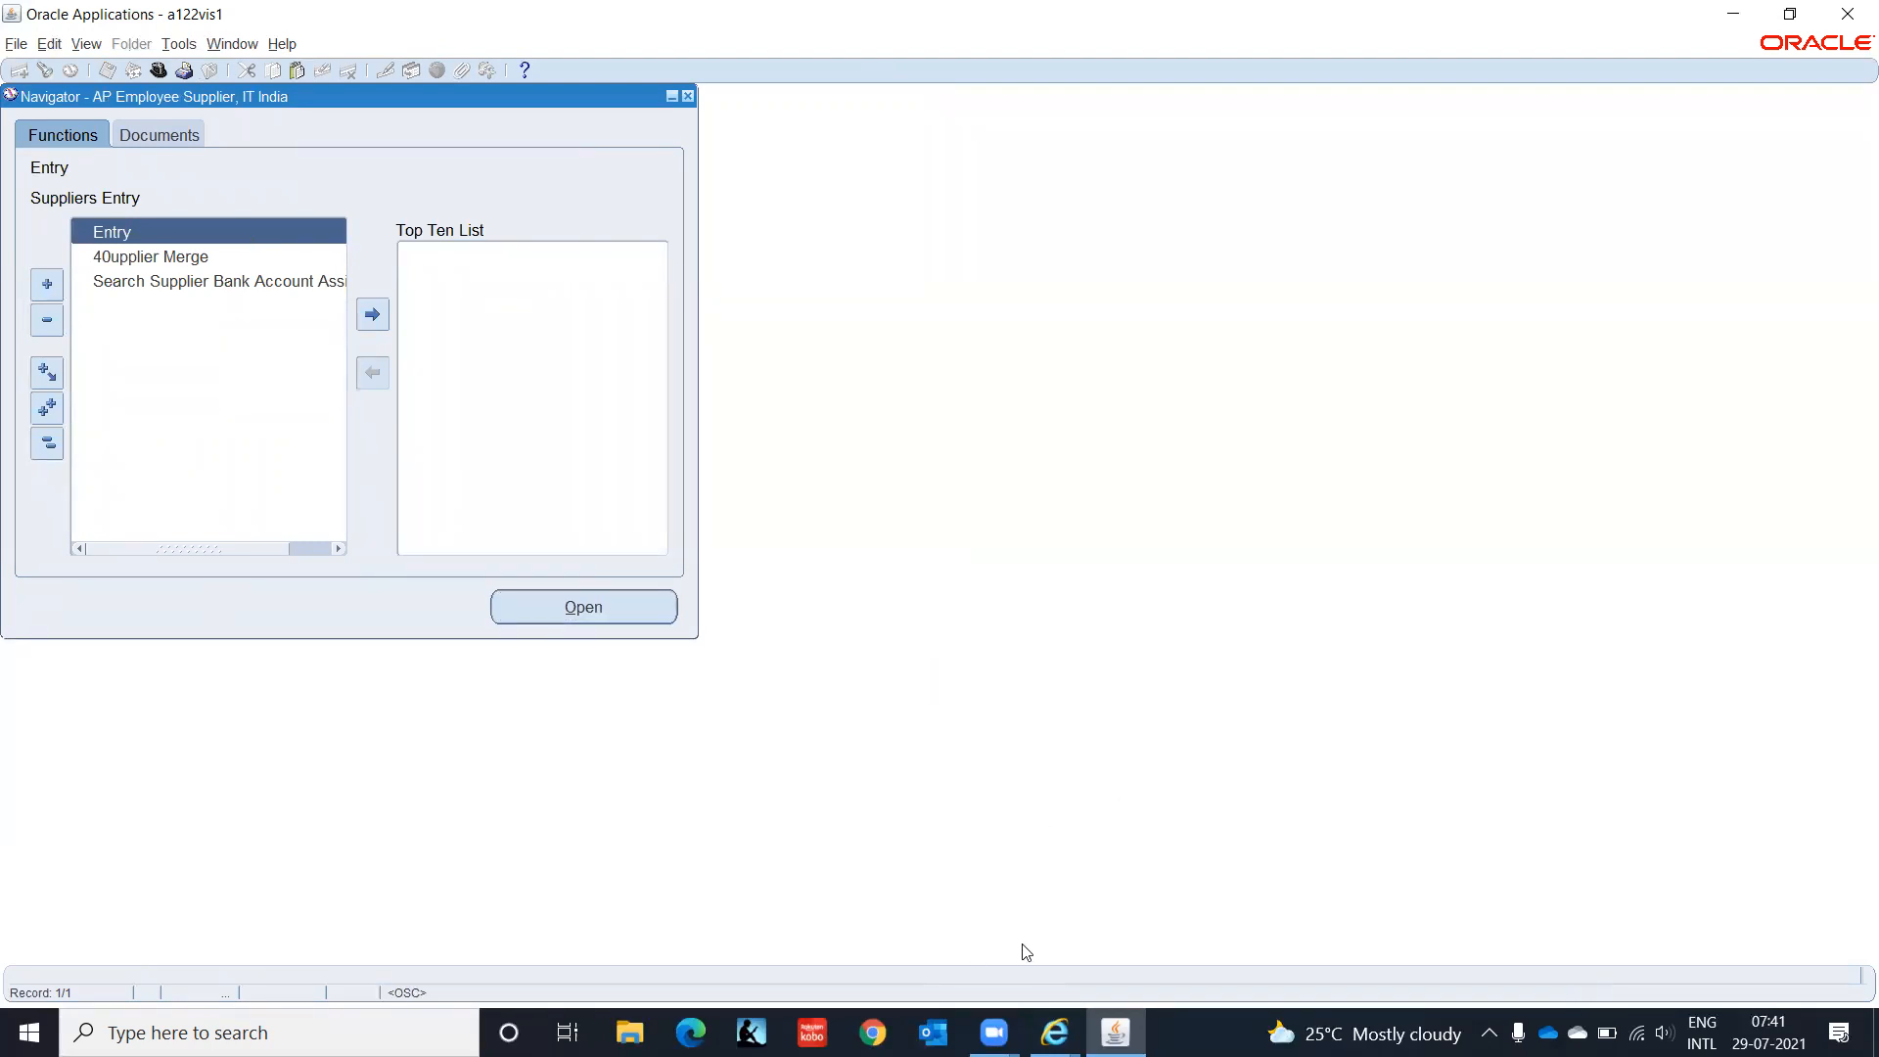
Step: Switch to the Suppliers page in Internet Explorer, start creating a supplier and review the available Supplier Type options
{"action": "mouse_move", "coordinate": [1054, 1033]}
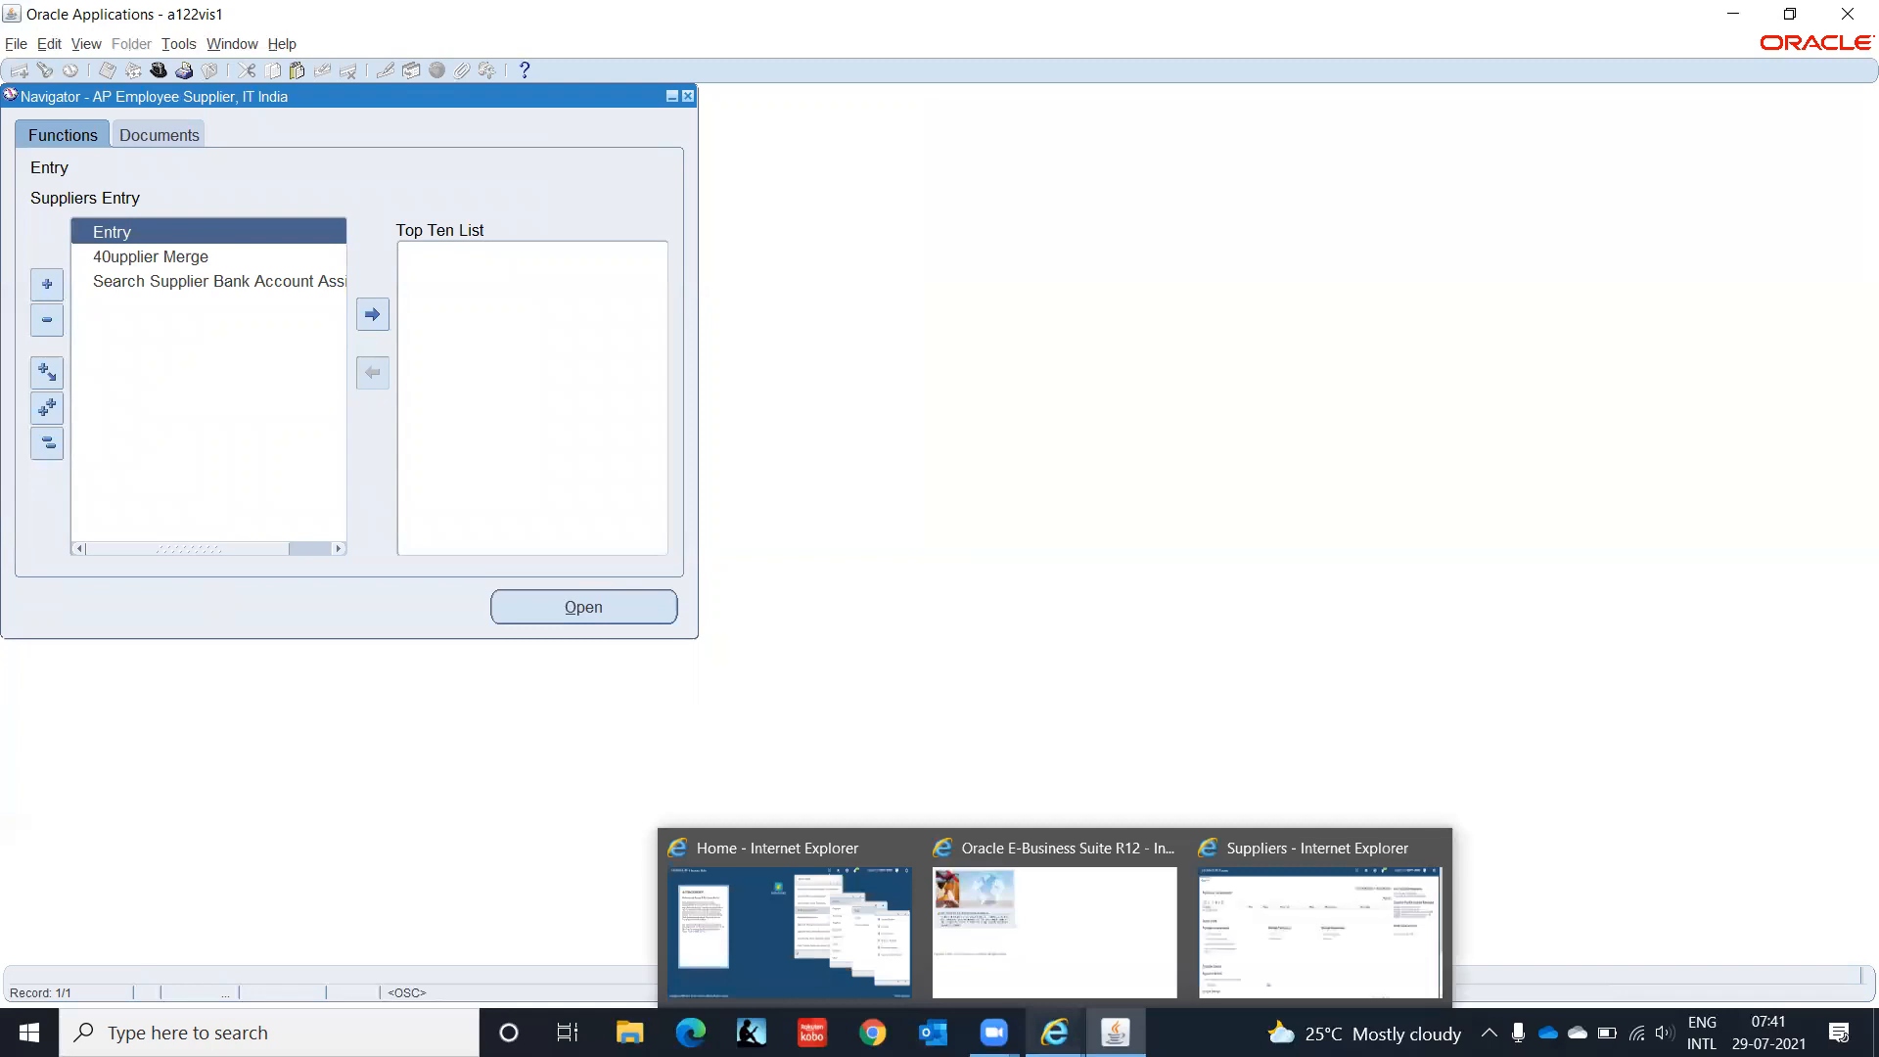
{"action": "left_click", "coordinate": [1302, 972]}
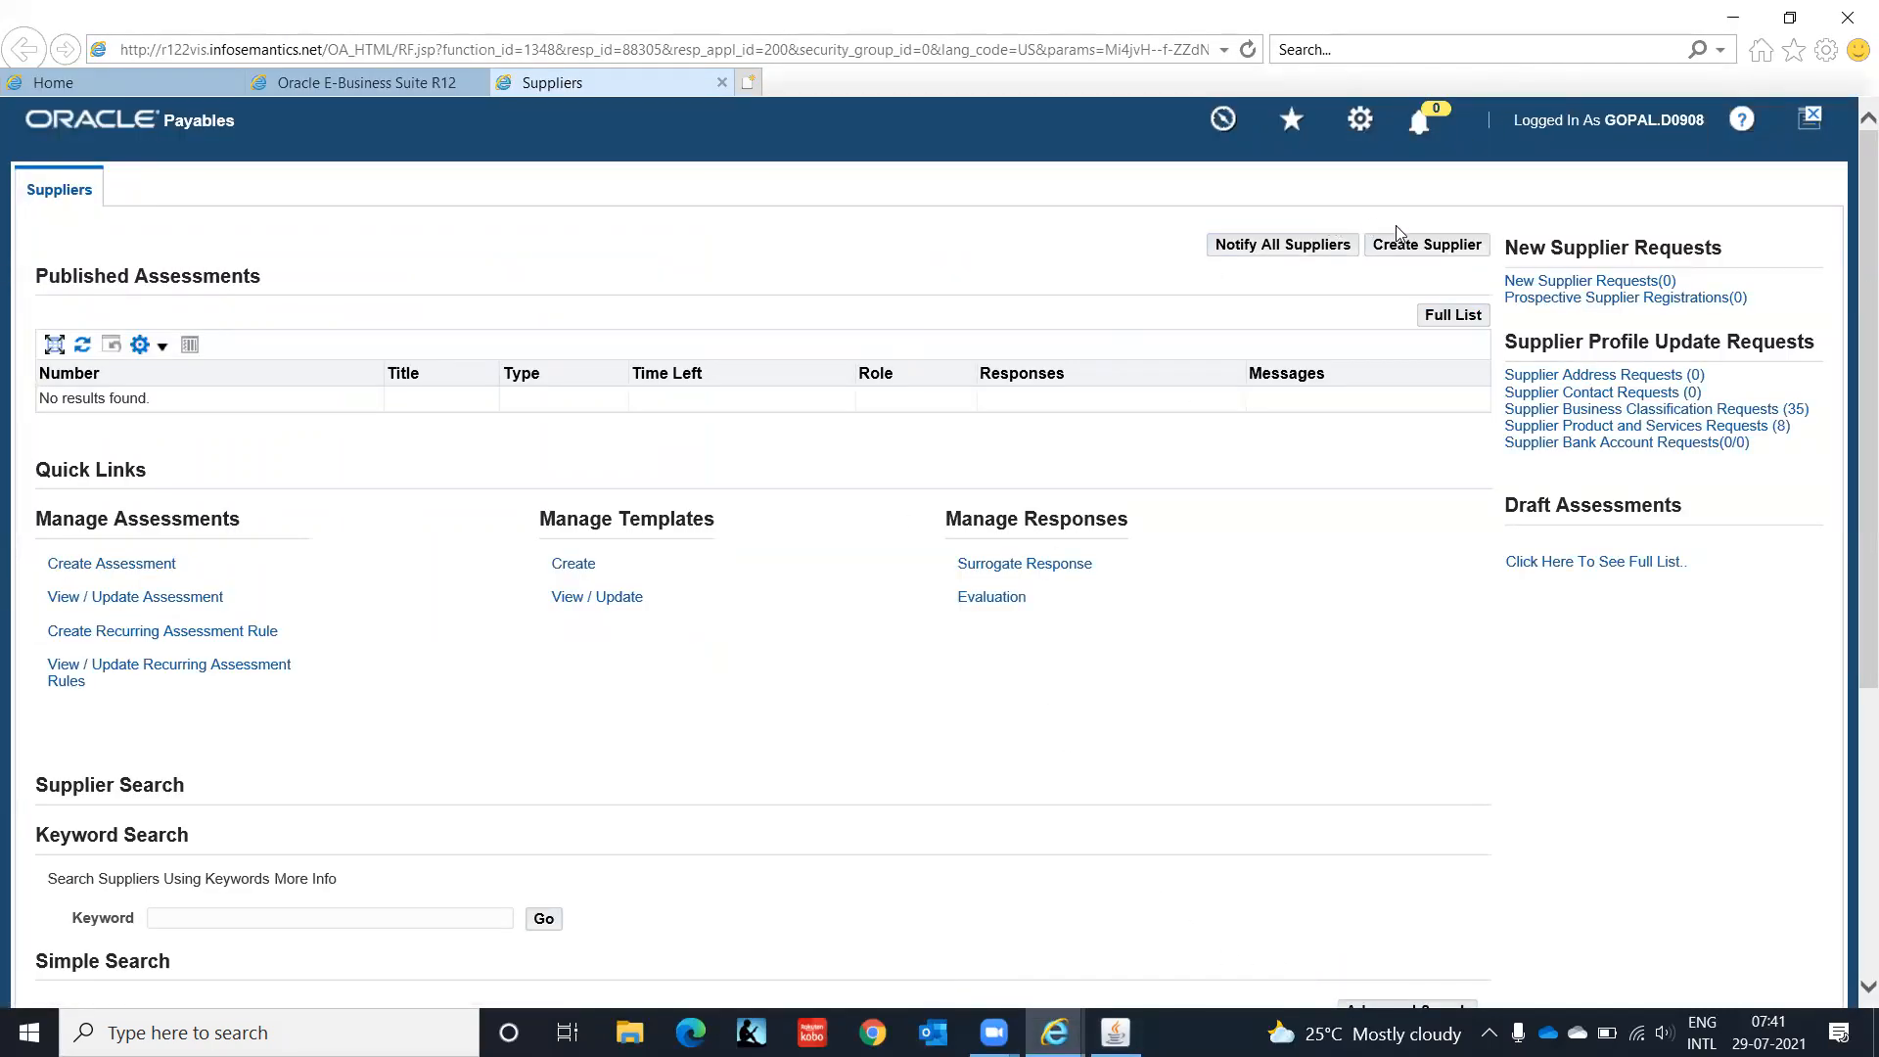
{"action": "left_click", "coordinate": [1424, 250]}
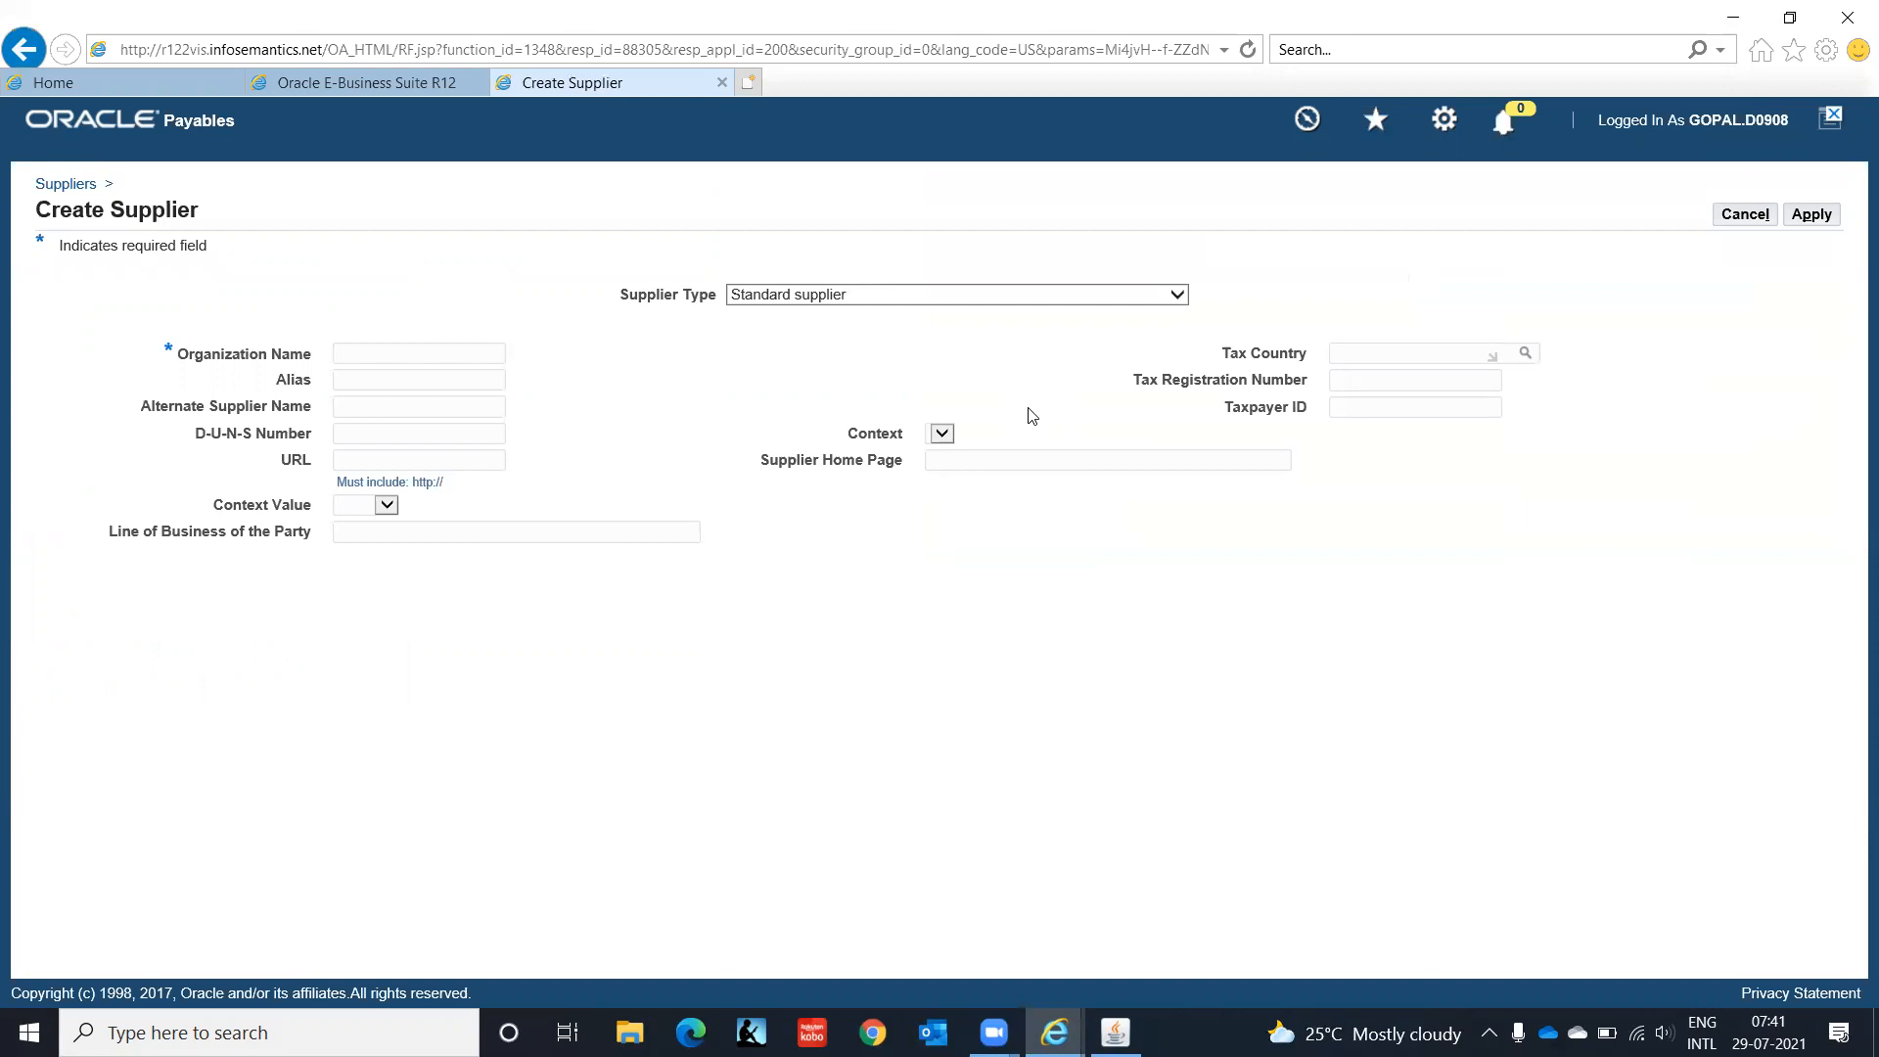
{"action": "left_click", "coordinate": [1178, 295]}
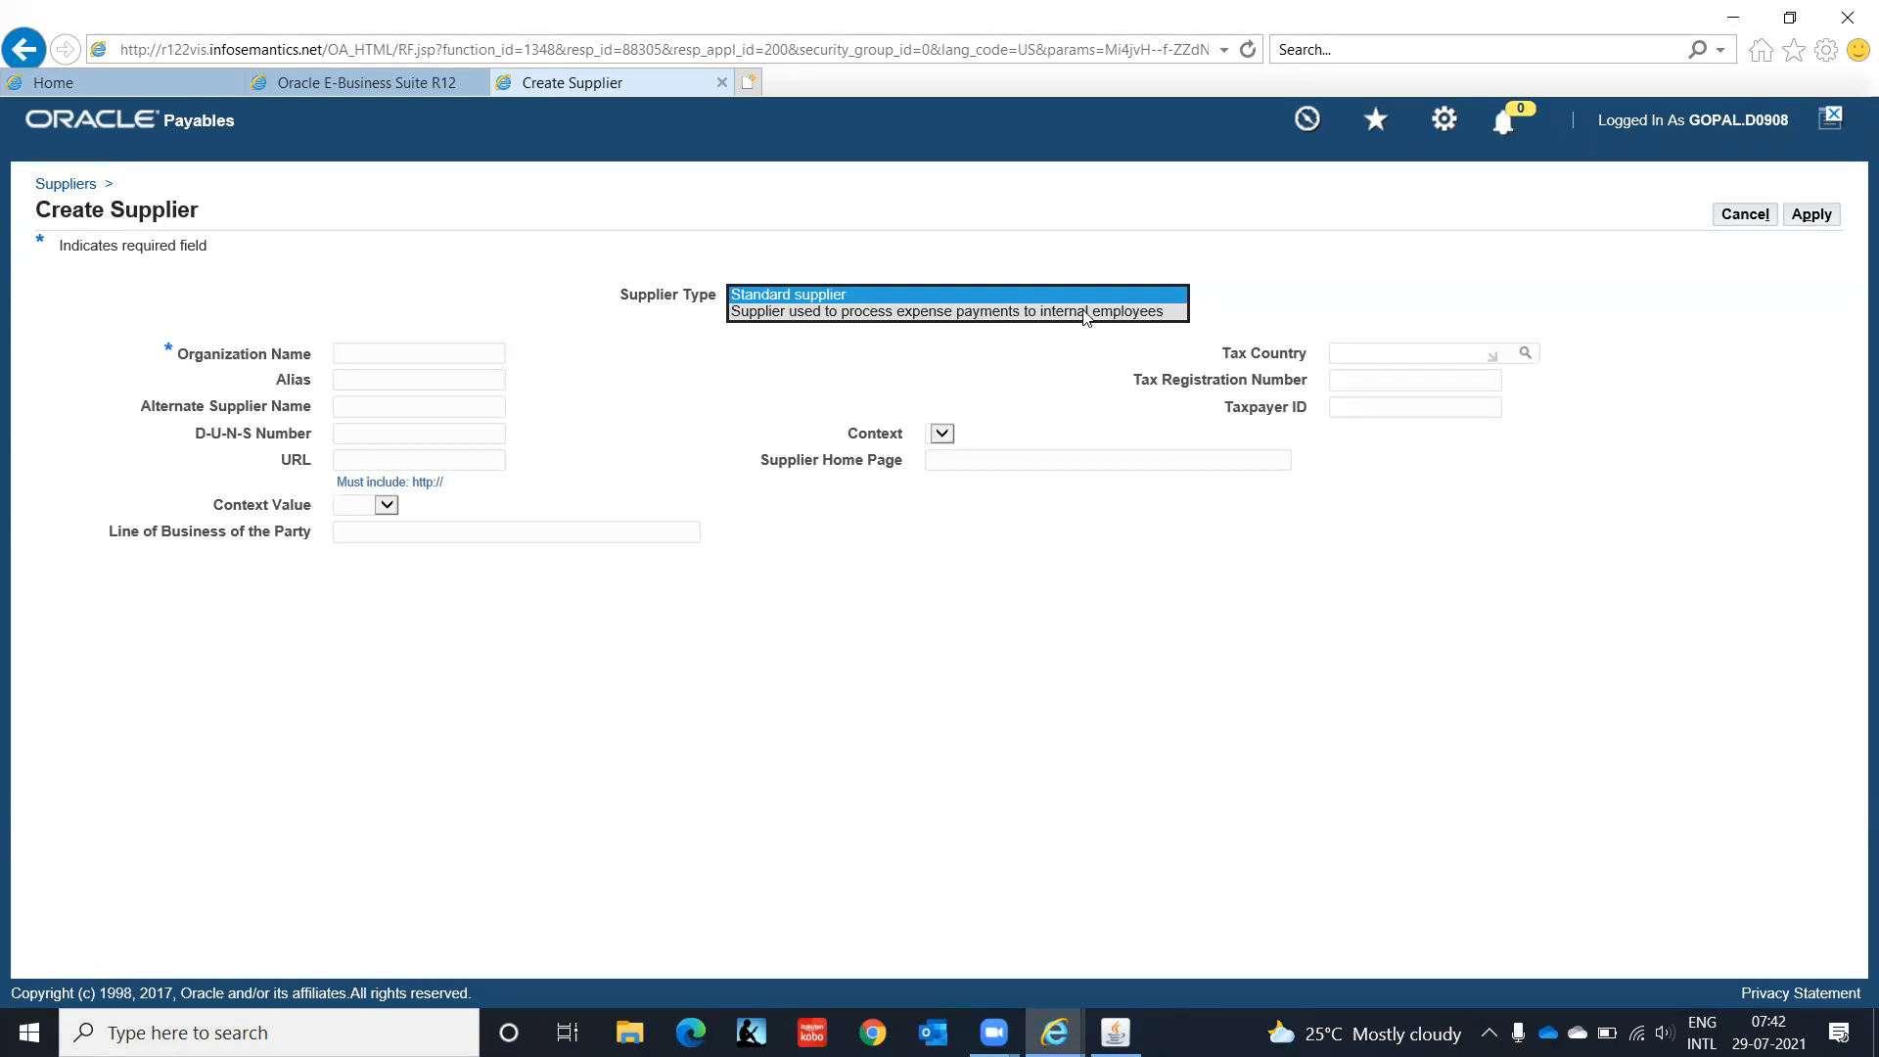
{"action": "left_click", "coordinate": [1055, 250]}
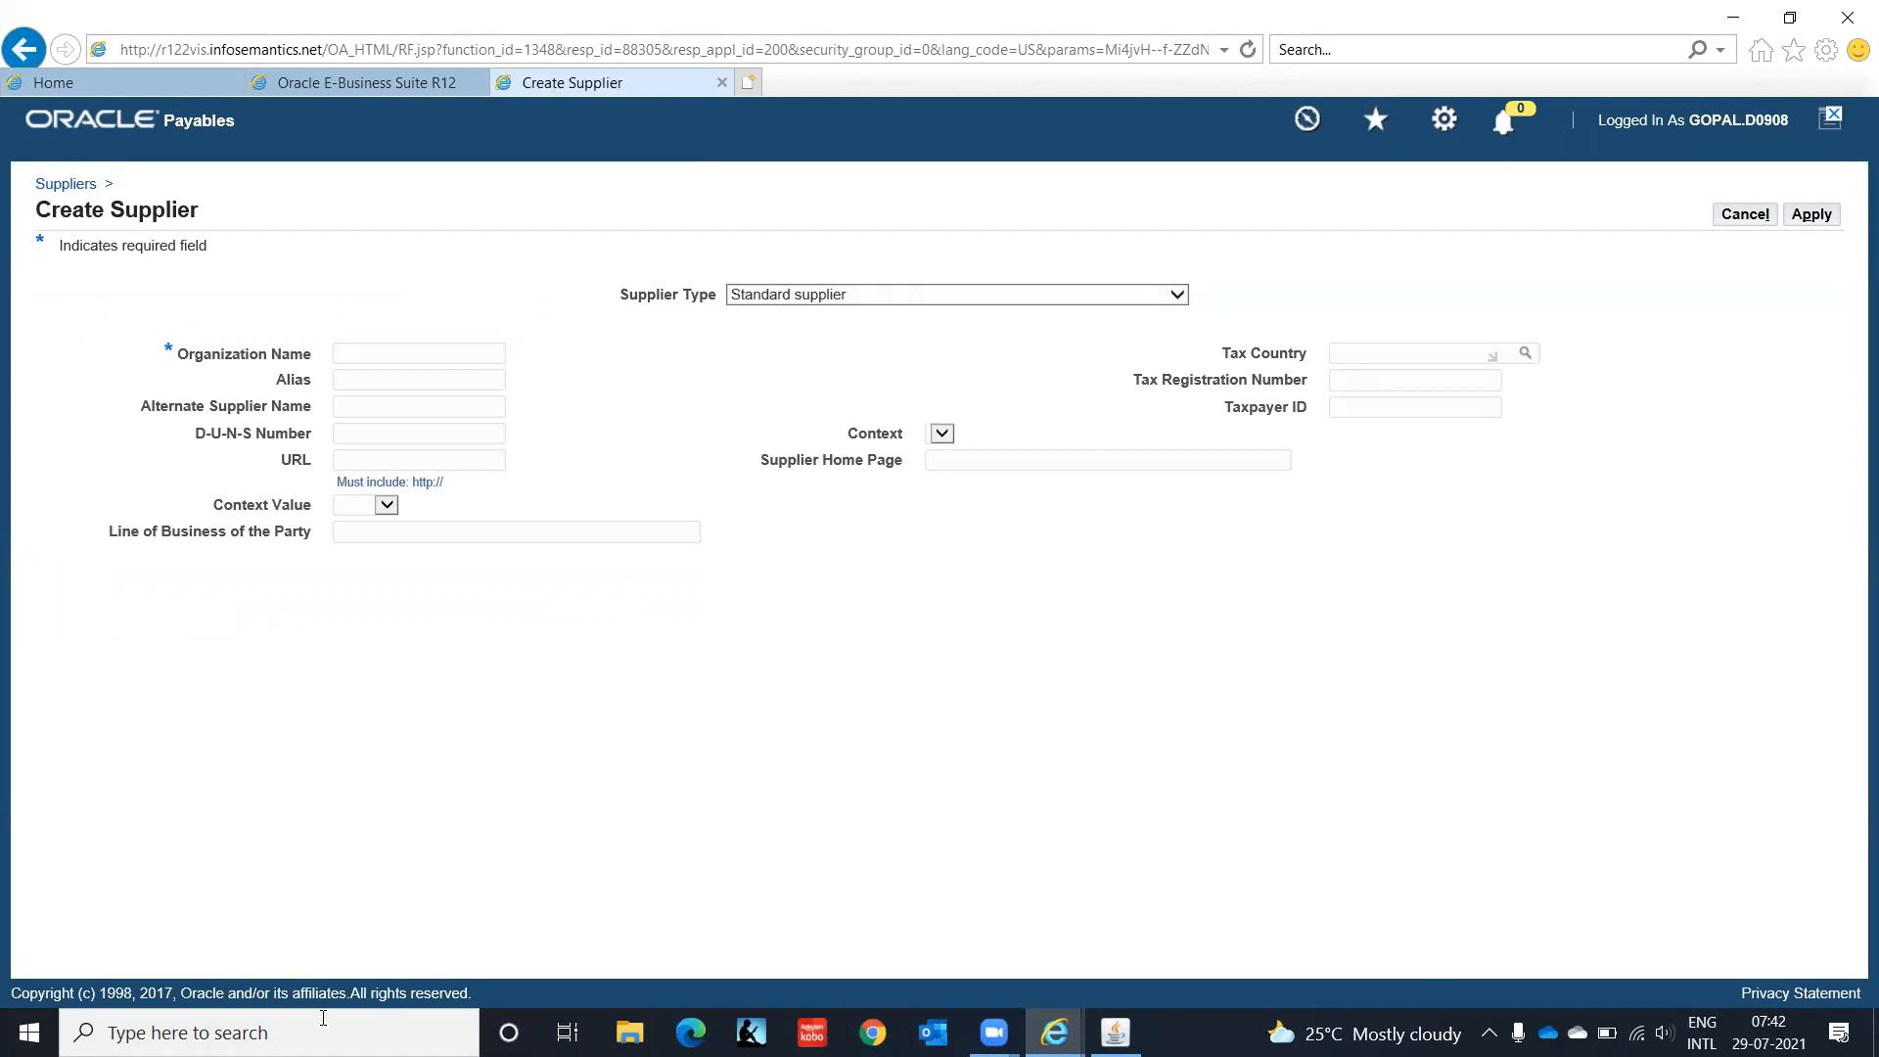
Step: Switch to the Oracle Applications forms window and change to the AP Super User IT India responsibility
{"action": "left_click", "coordinate": [1115, 1032]}
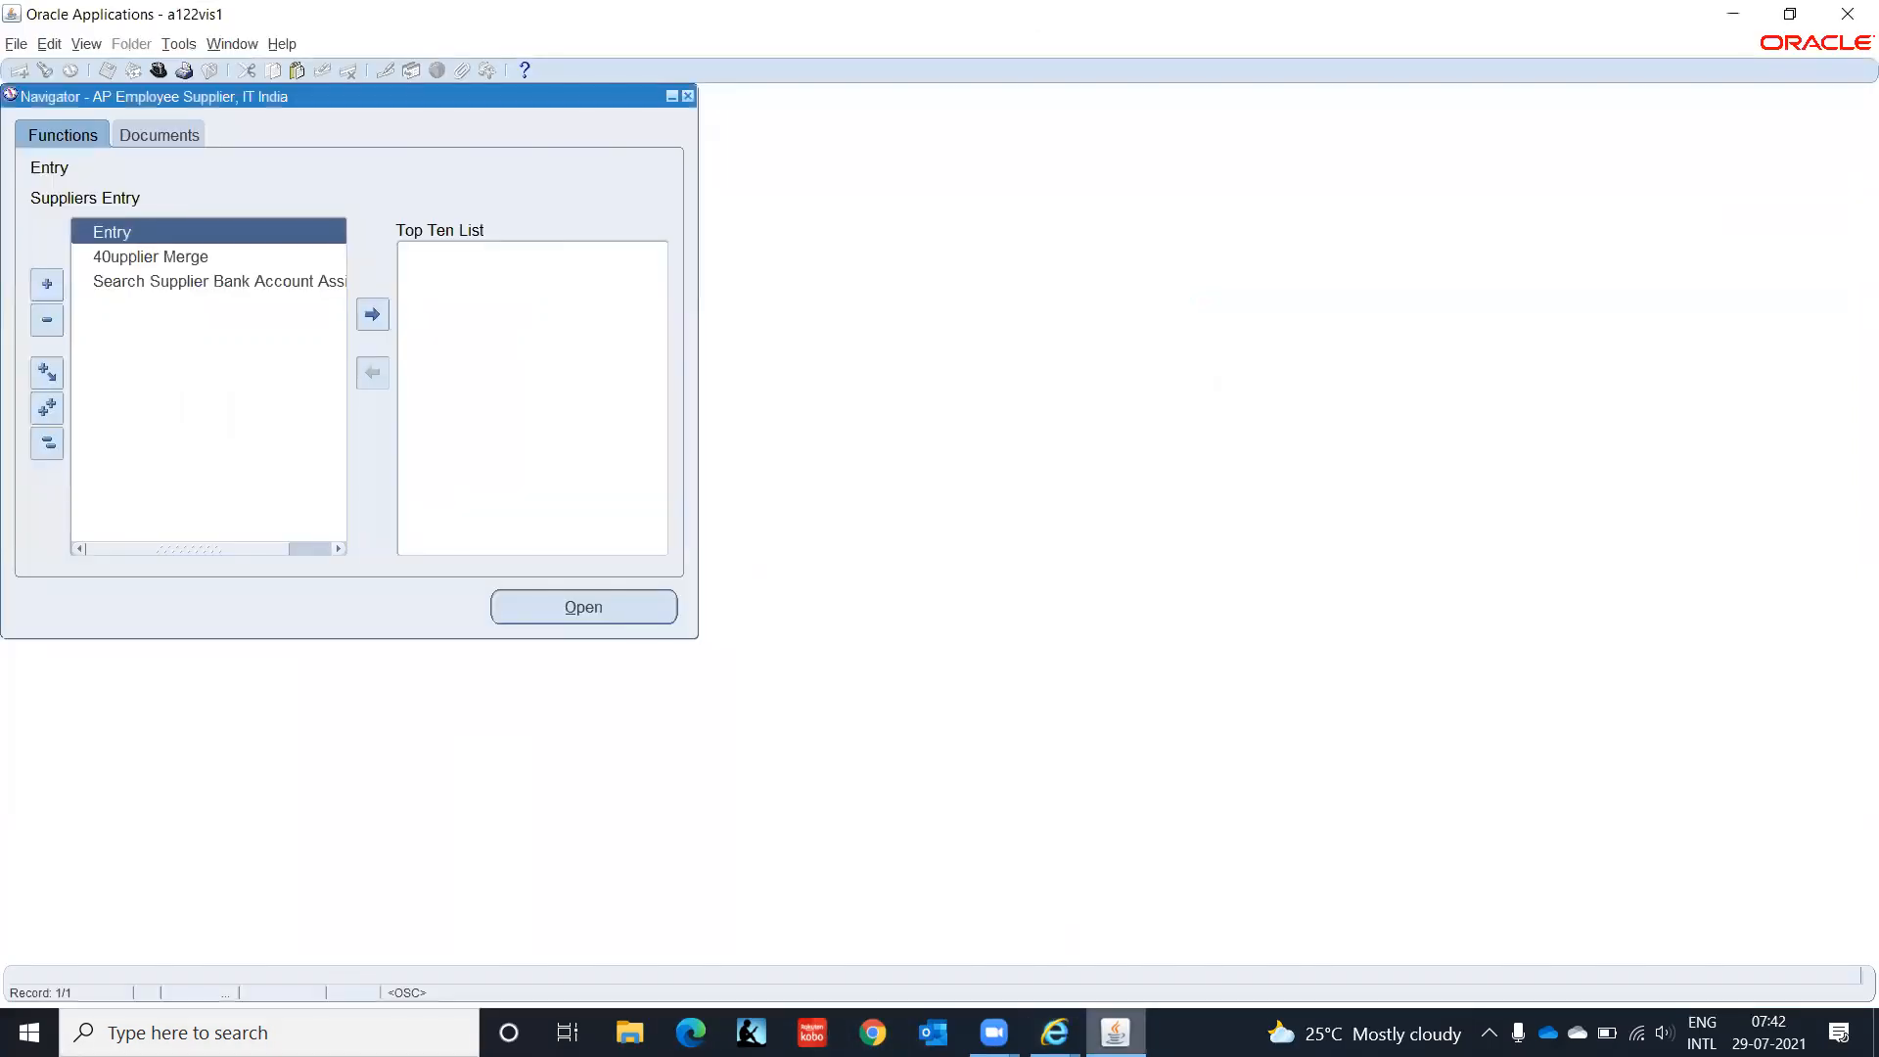
{"action": "left_click", "coordinate": [158, 71]}
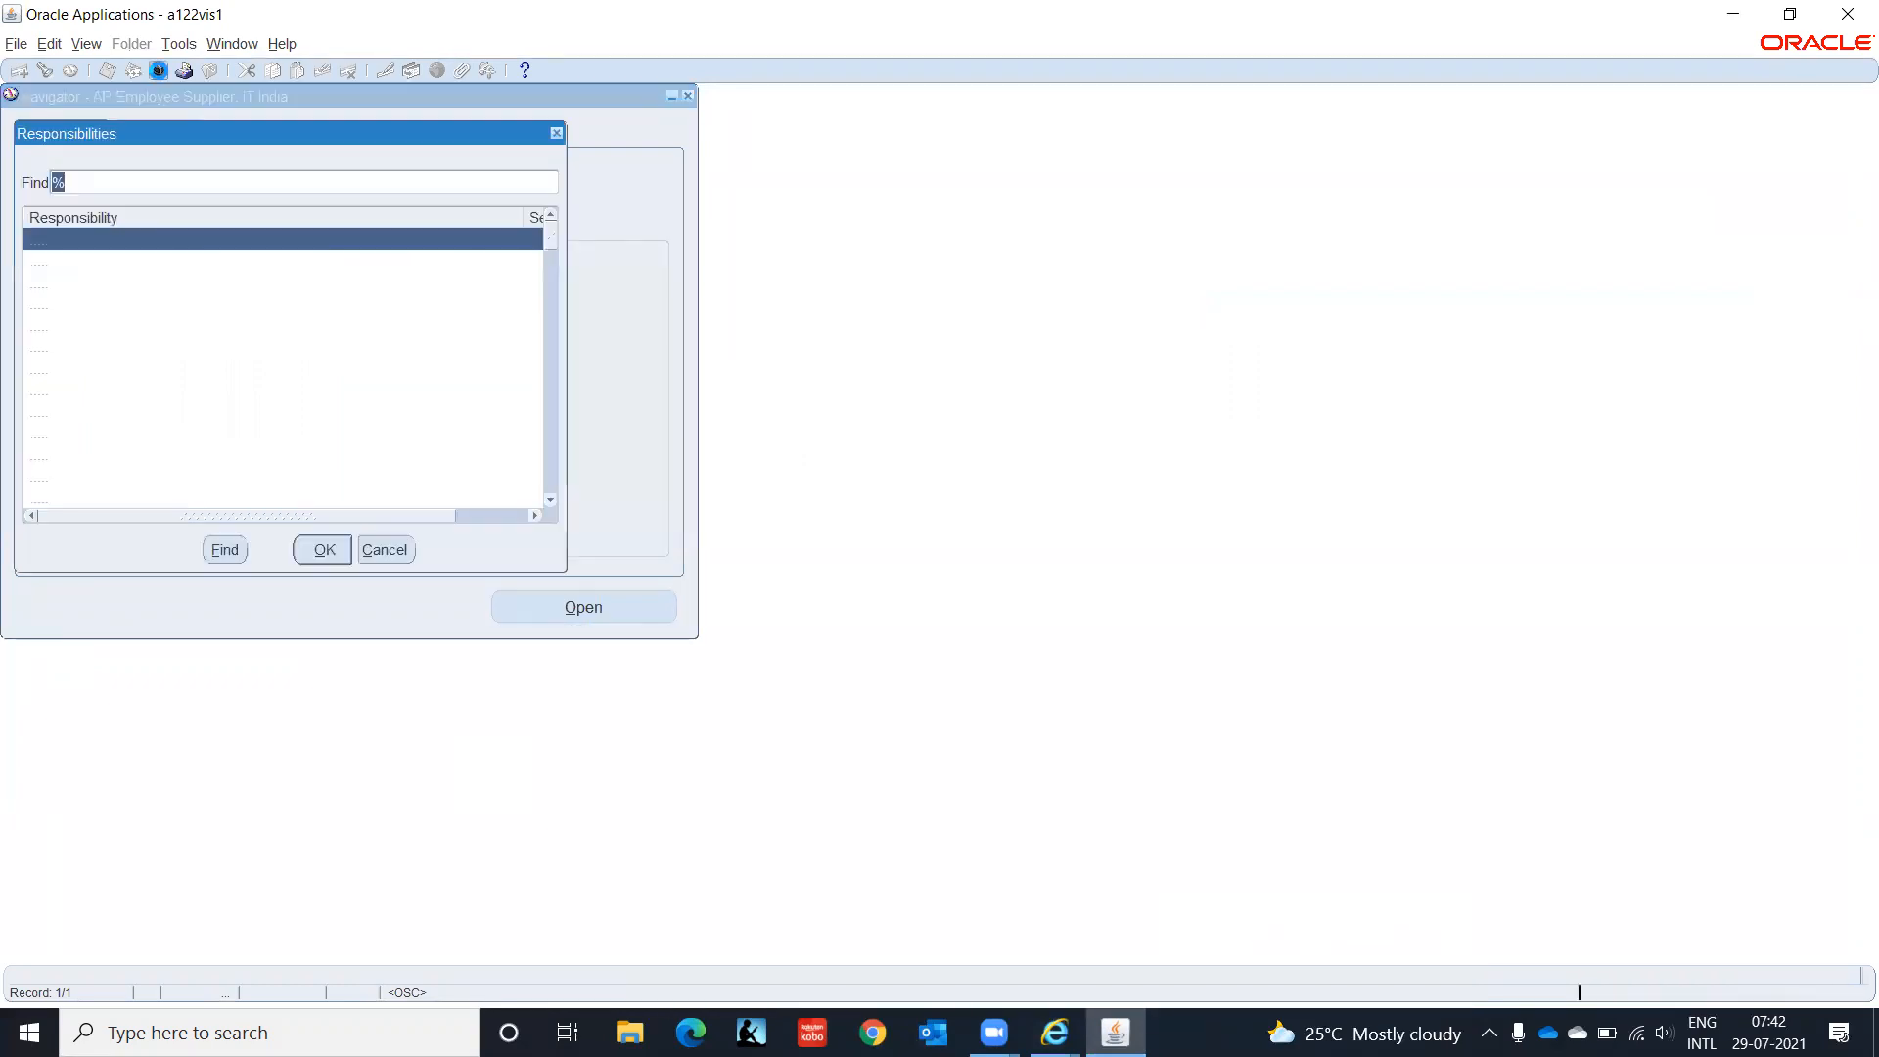
{"action": "left_click", "coordinate": [124, 262]}
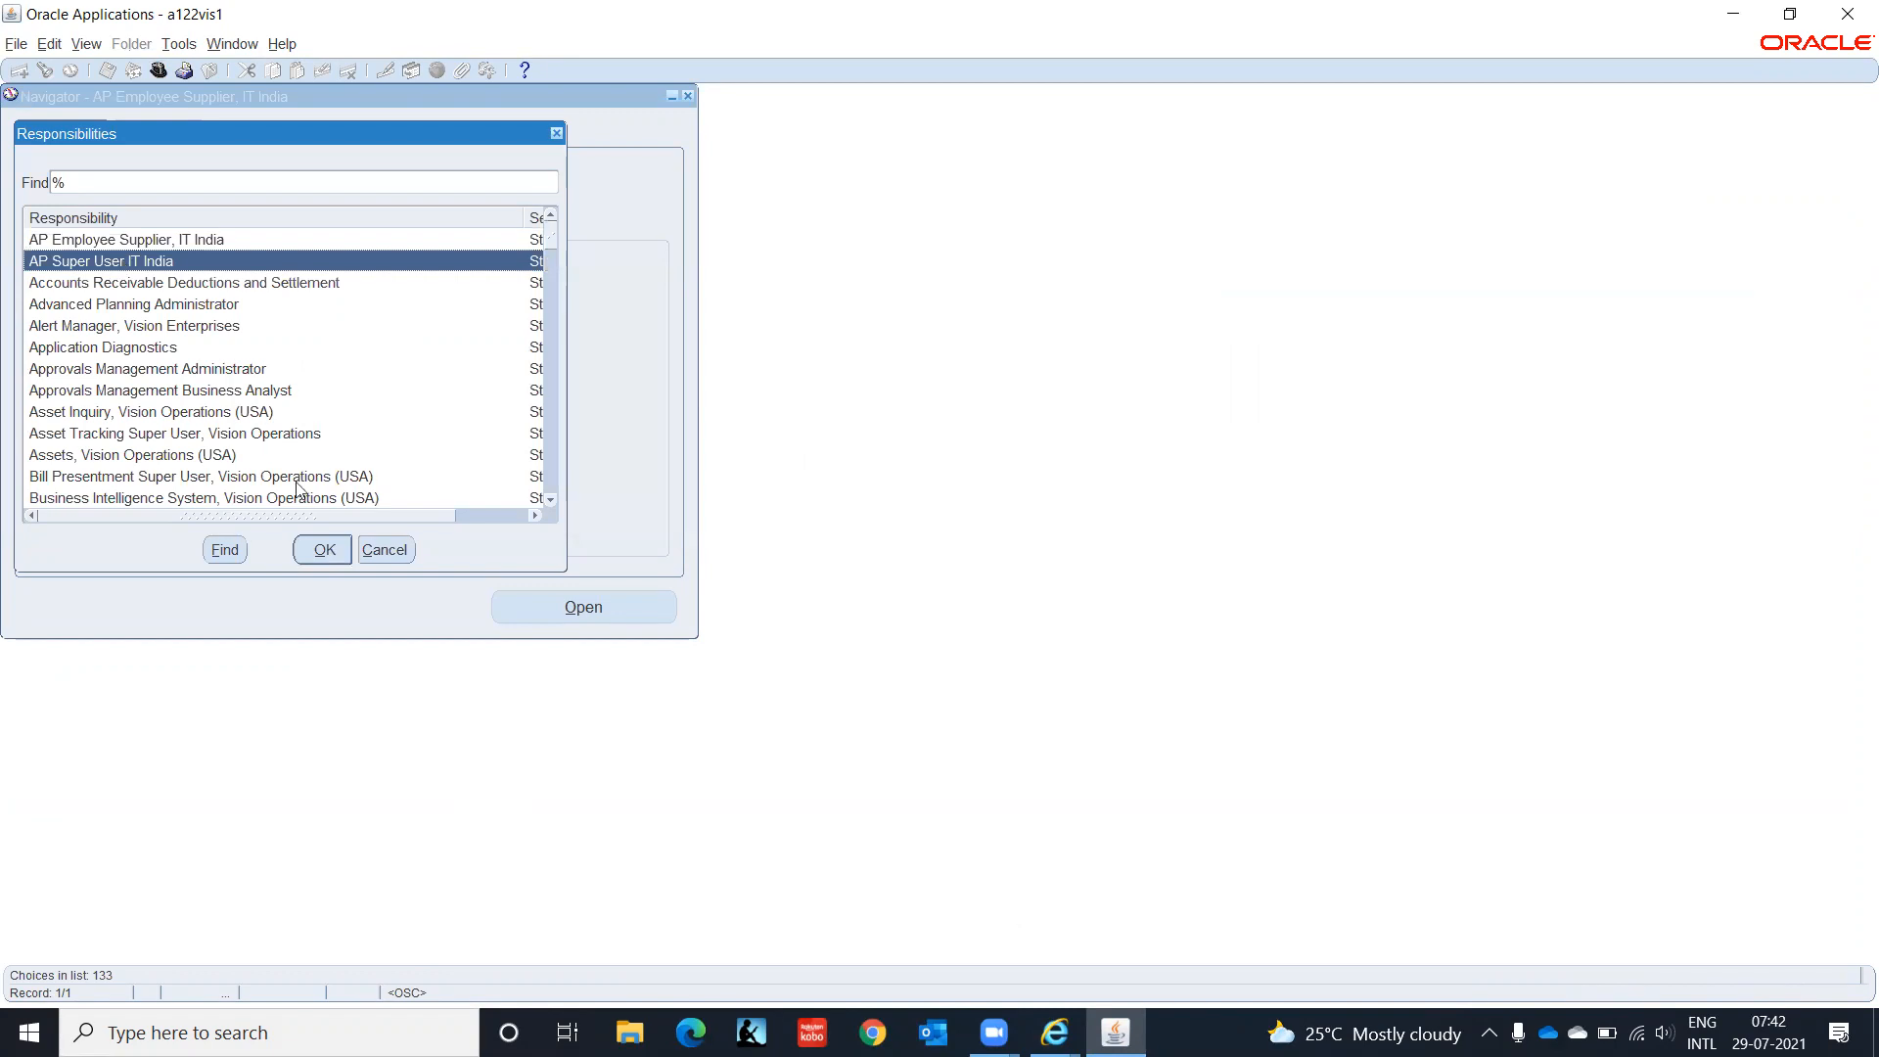
{"action": "left_click", "coordinate": [324, 550]}
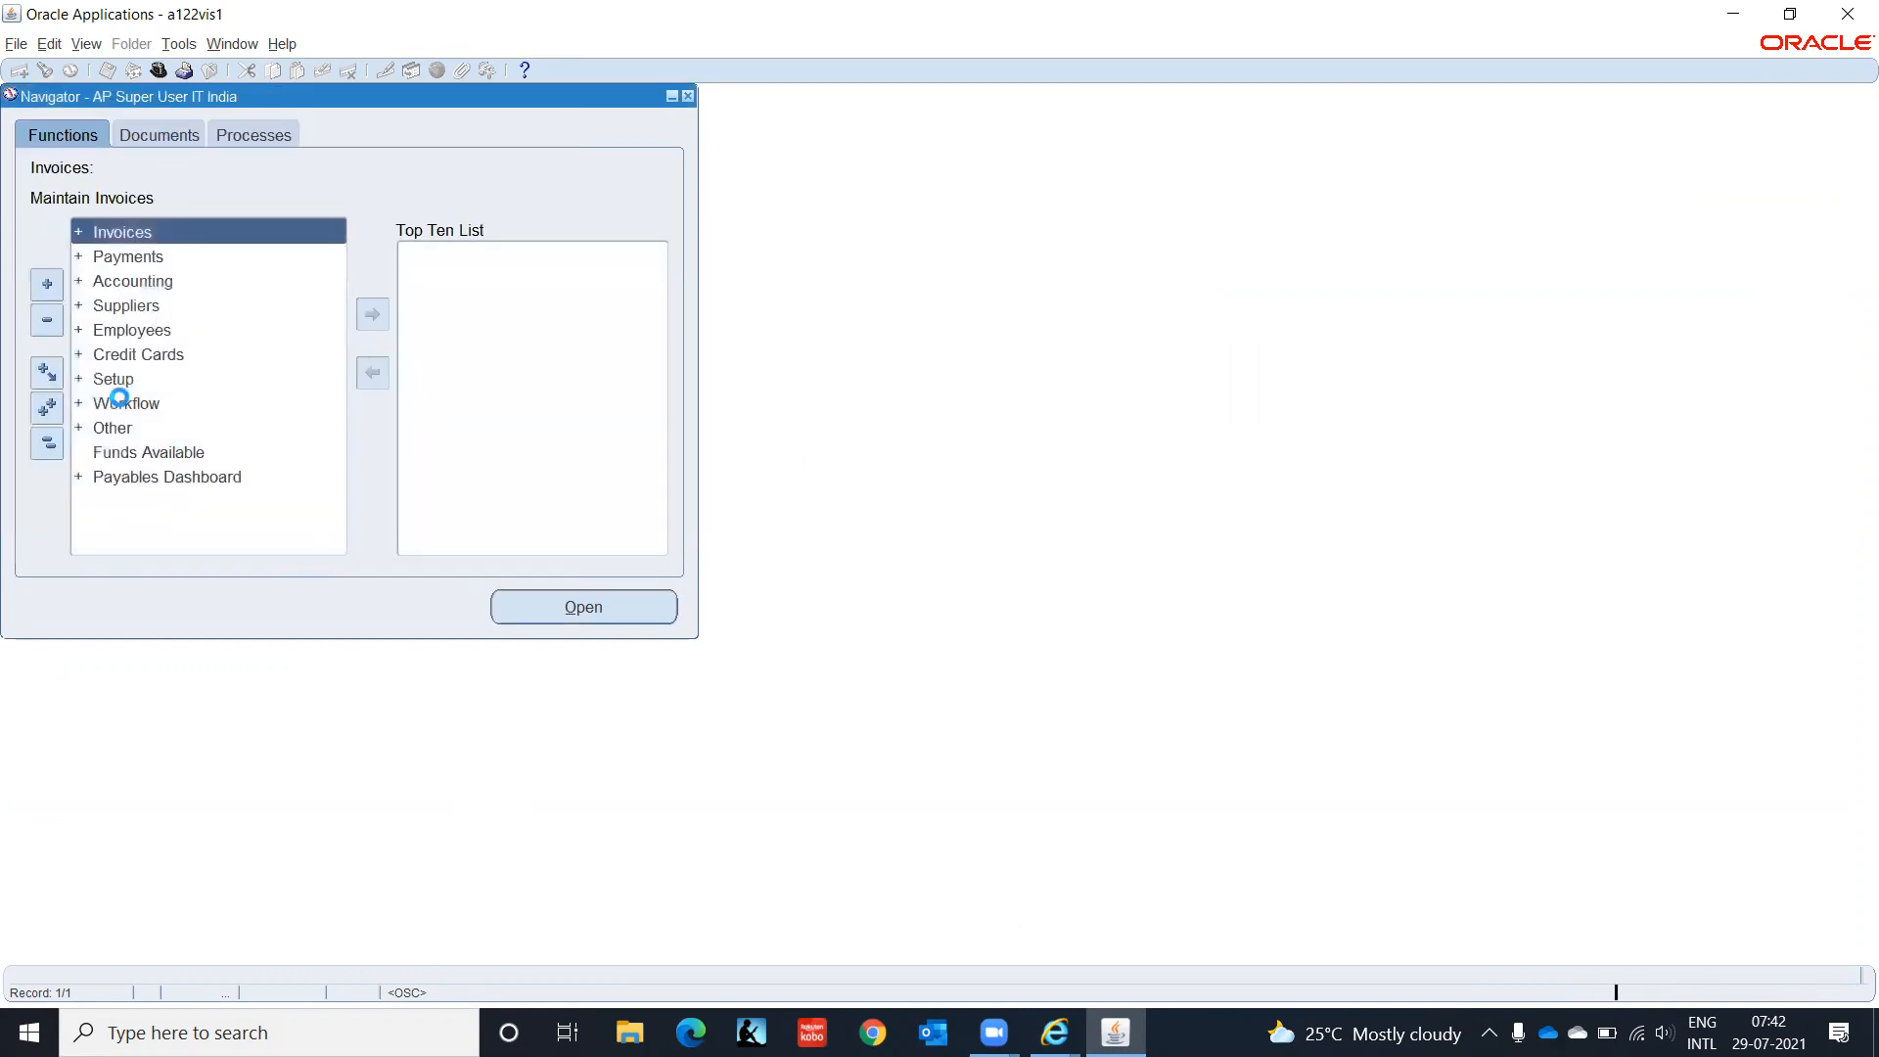
Step: Open the Financials Options setup for IT Private Limited(OU), review its Human Resources settings, and close it
{"action": "left_click", "coordinate": [117, 379]}
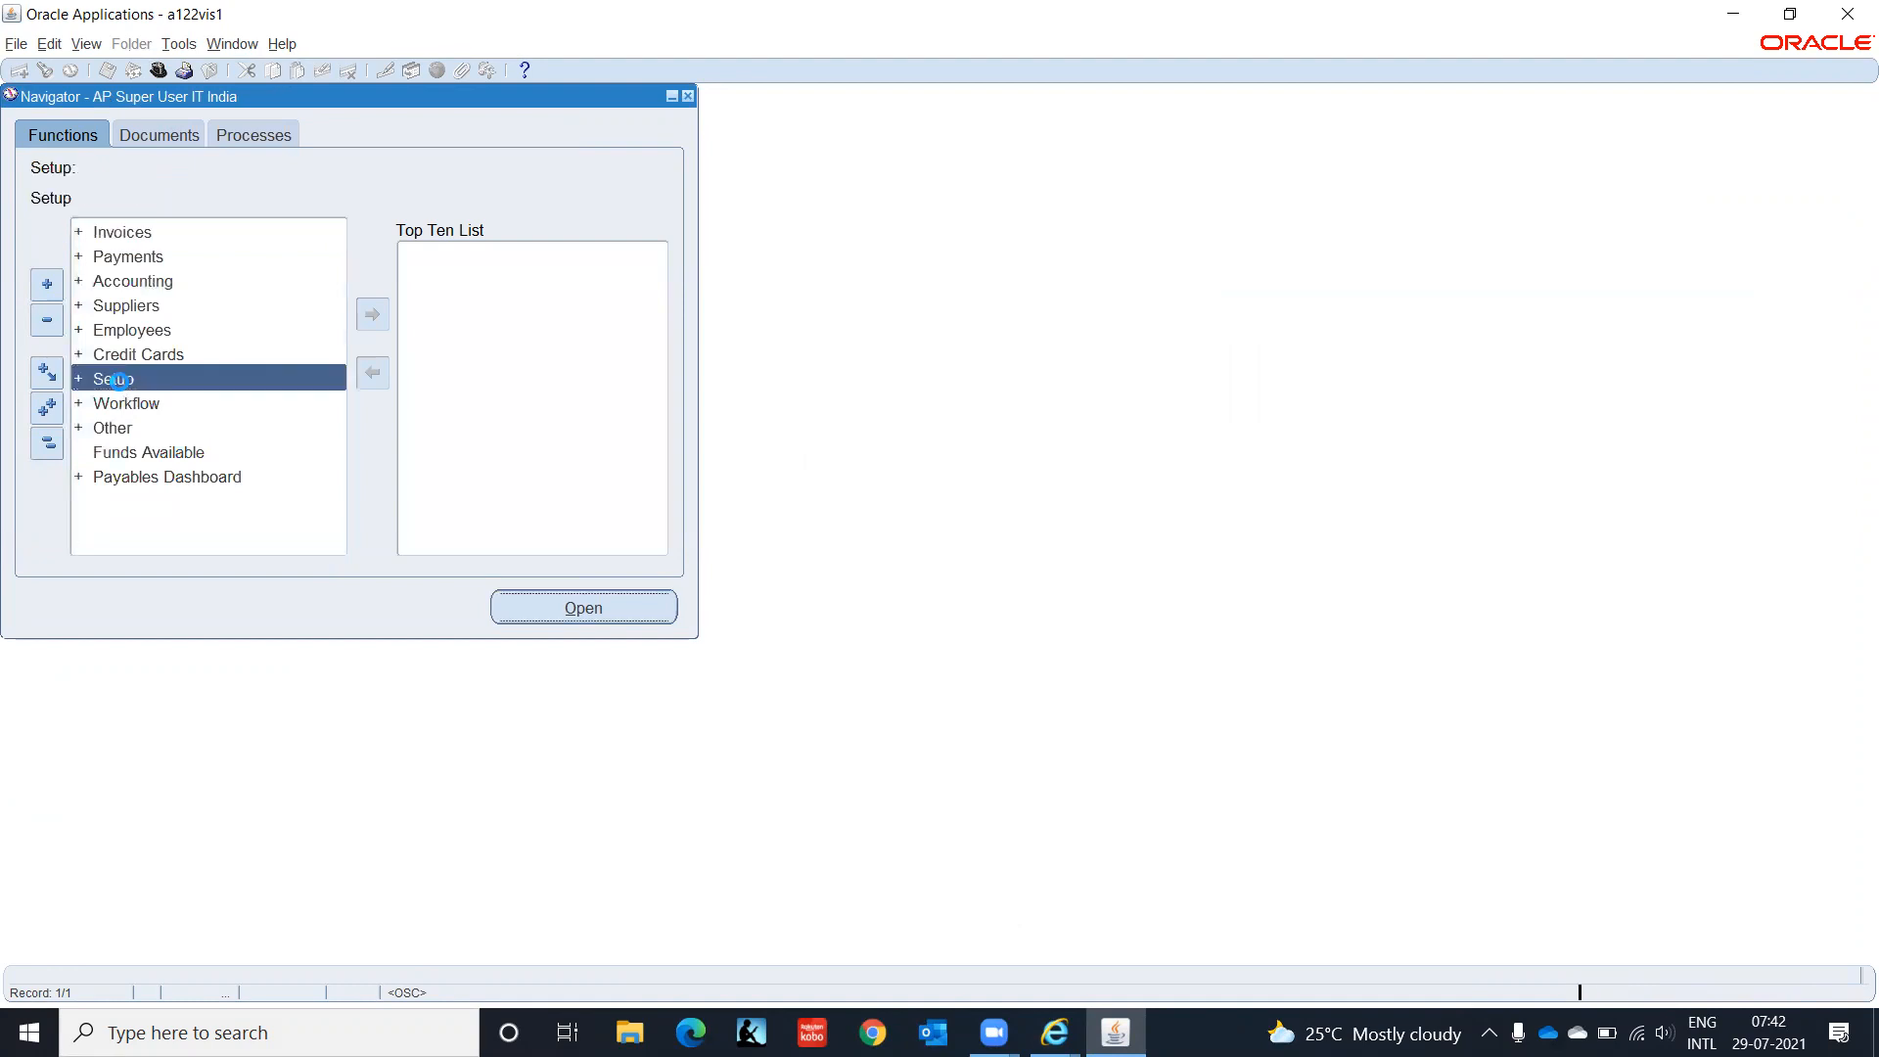
{"action": "double_click", "coordinate": [118, 380]}
{"action": "key", "text": "Down"}
{"action": "key", "text": "Down"}
{"action": "key", "text": "Down"}
{"action": "key", "text": "Down"}
{"action": "key", "text": "Down"}
{"action": "key", "text": "Down"}
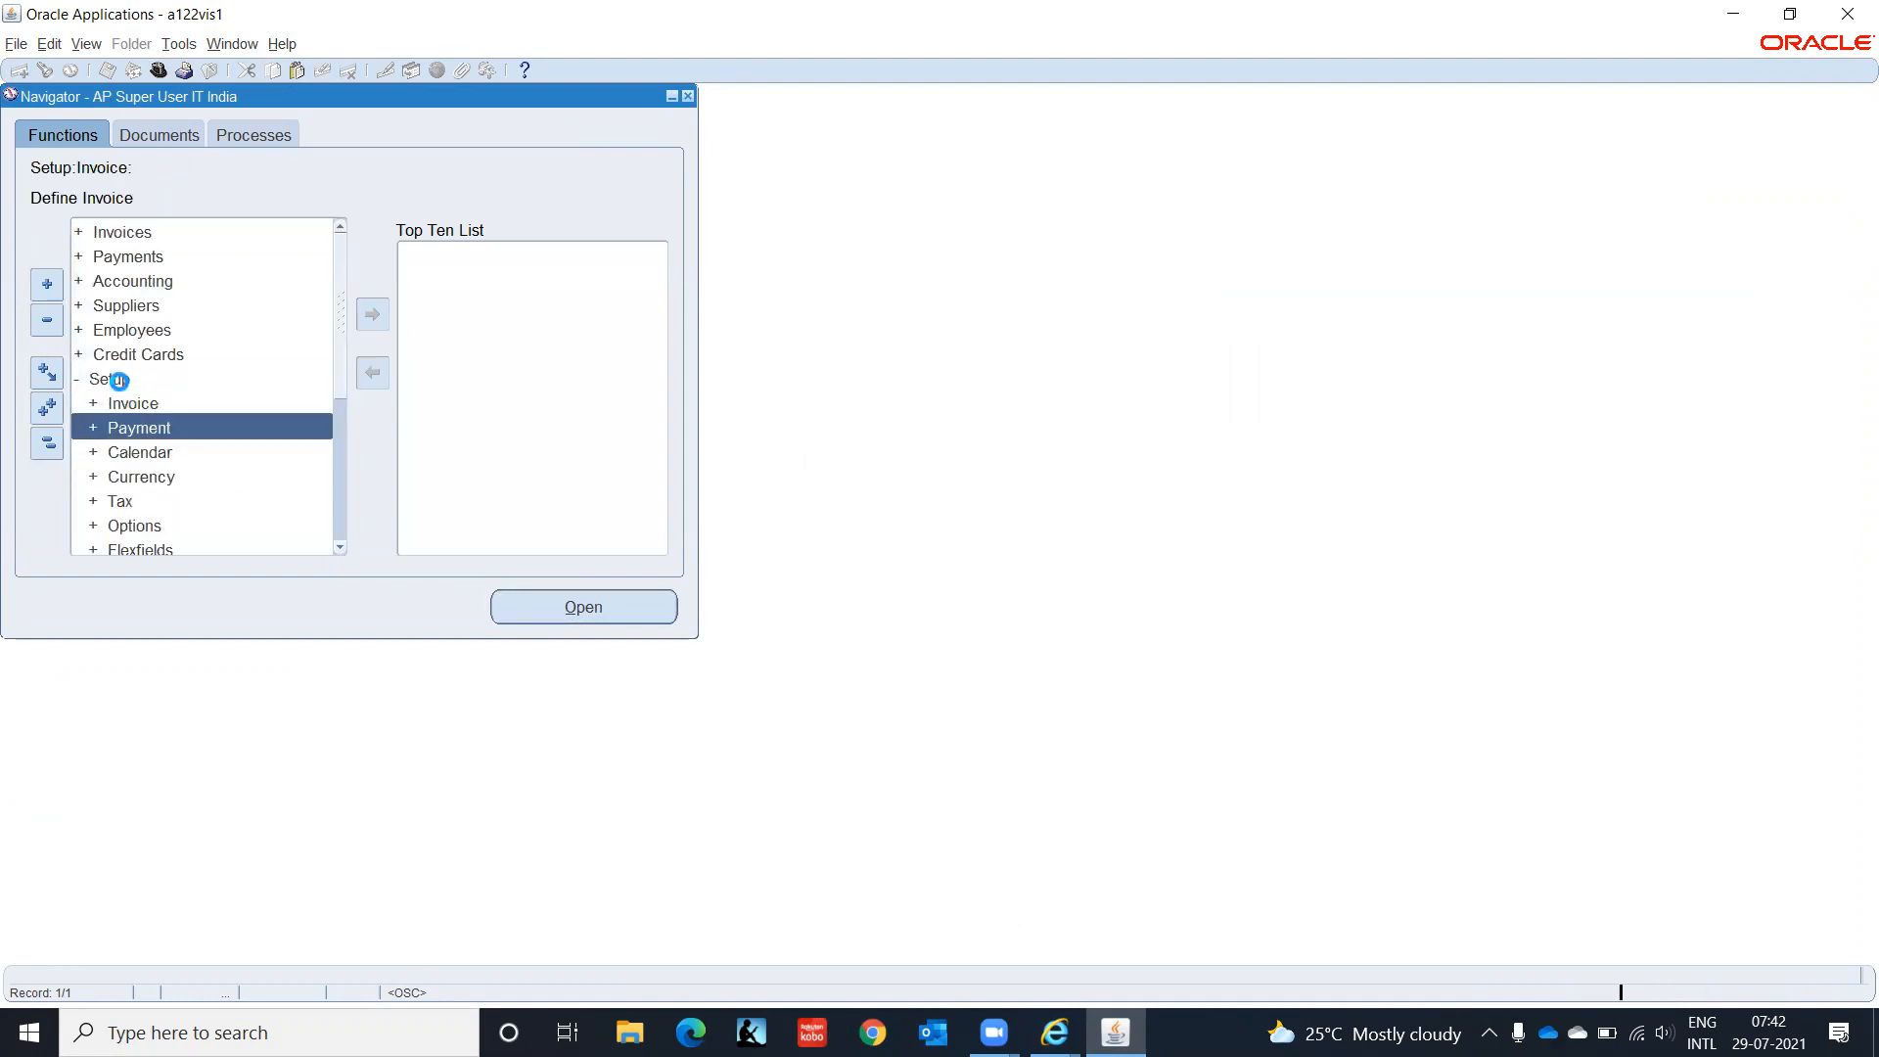
{"action": "key", "text": "Up"}
{"action": "key", "text": "Return"}
{"action": "key", "text": "Return"}
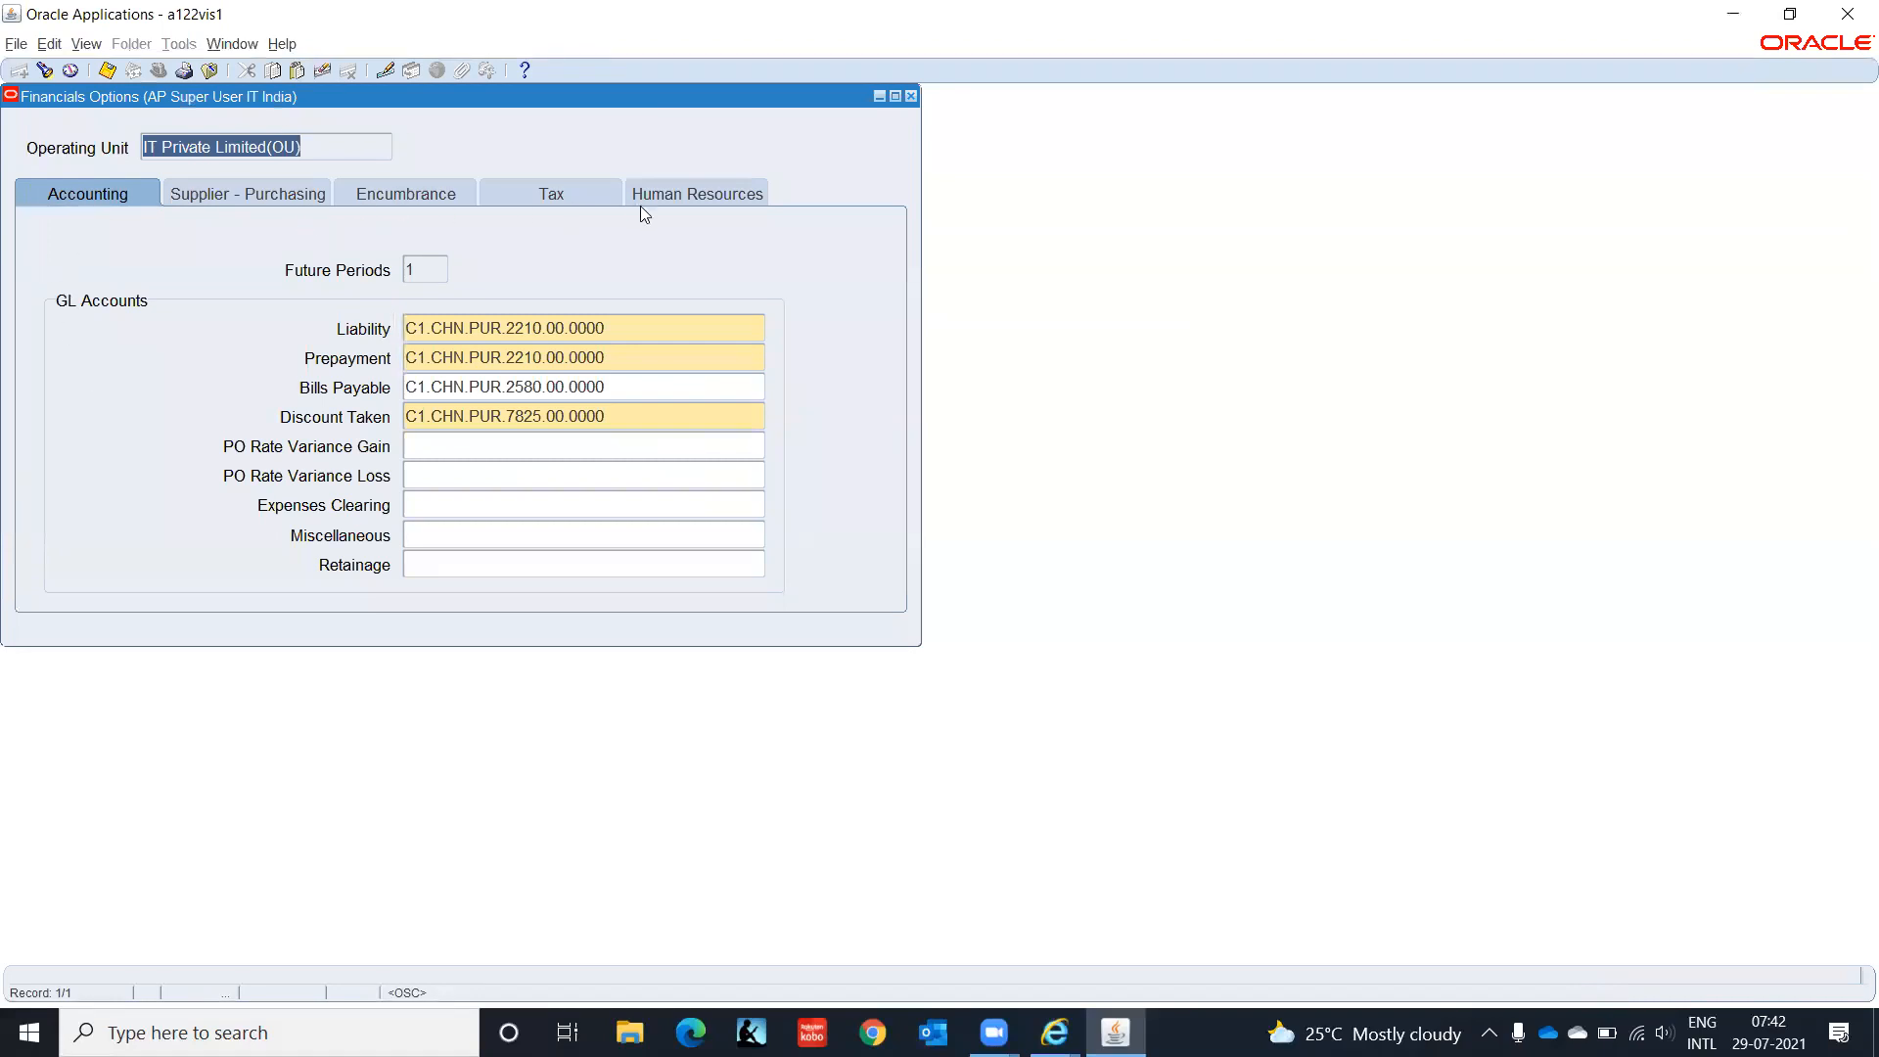
{"action": "left_click", "coordinate": [672, 198]}
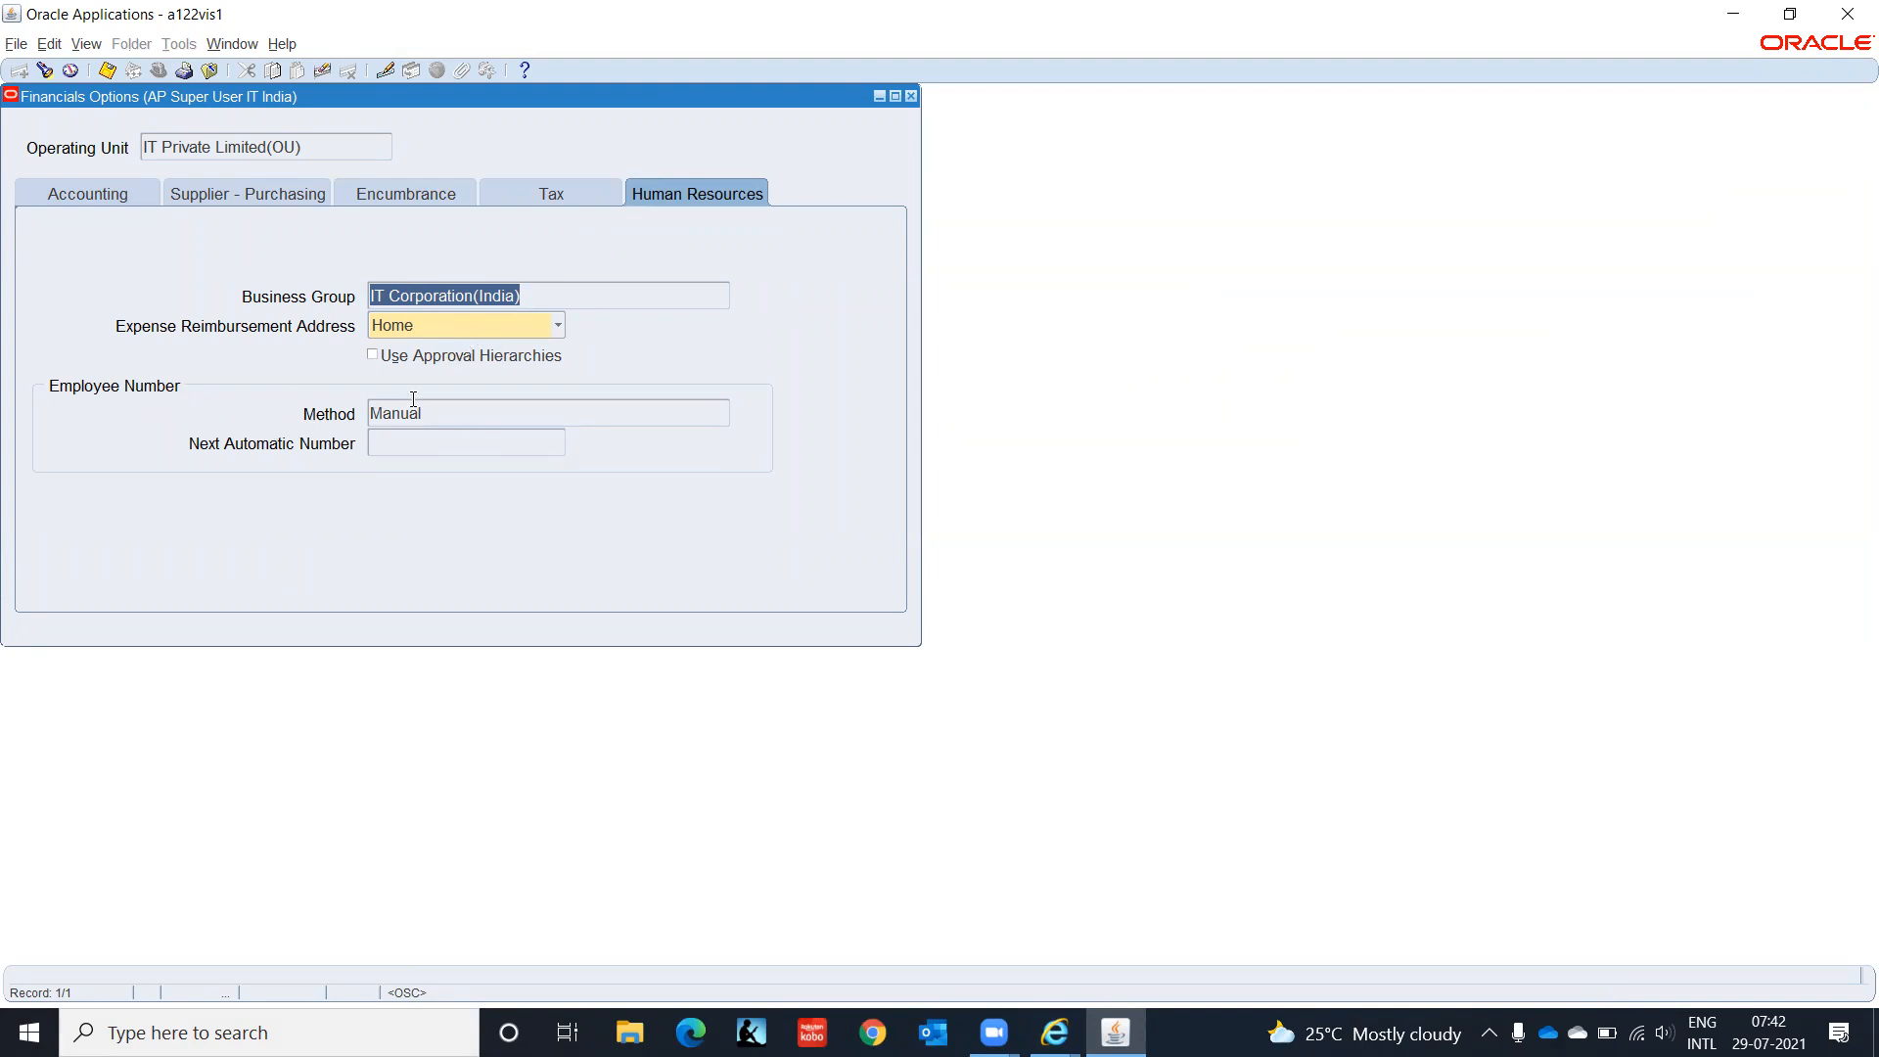
{"action": "left_click", "coordinate": [911, 96]}
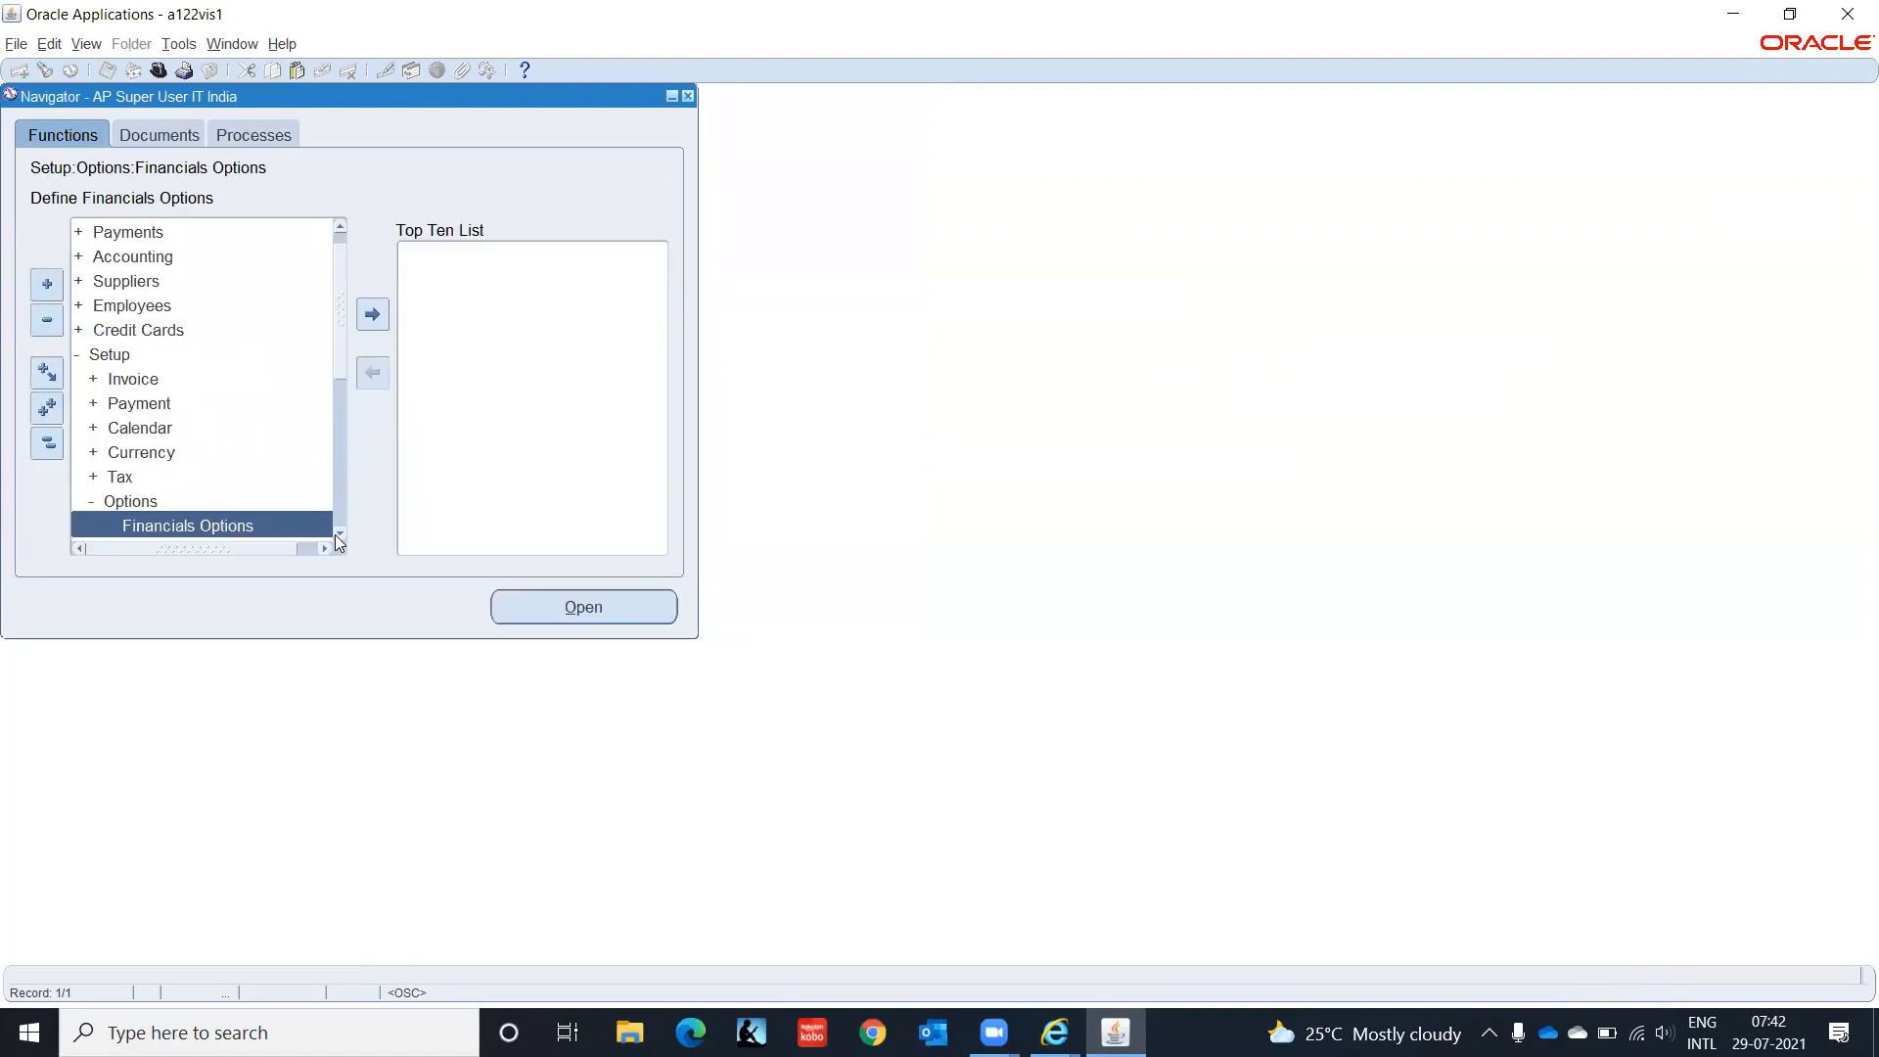
Step: Open Payables System Setup, review the supplier numbering and payment defaults, and close the form
{"action": "scroll", "coordinate": [294, 509], "scroll_direction": "down", "scroll_amount": 1}
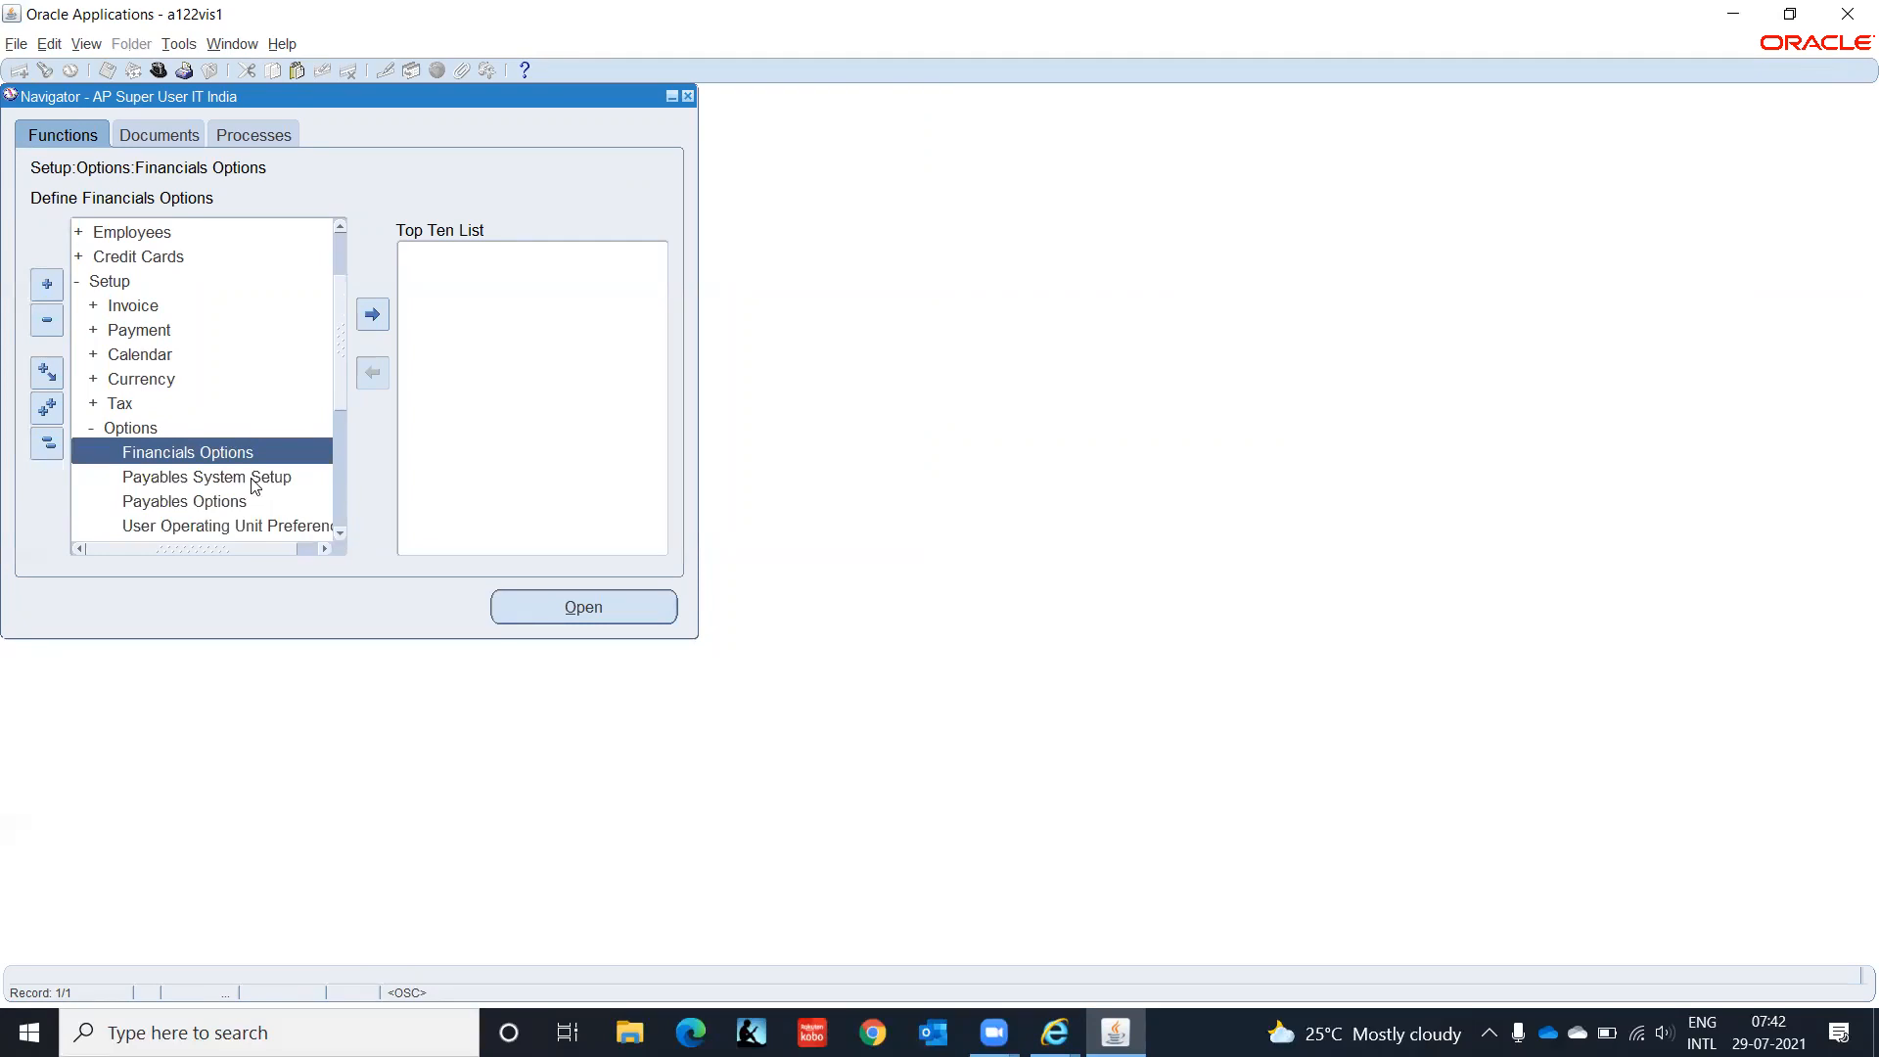
{"action": "double_click", "coordinate": [251, 477]}
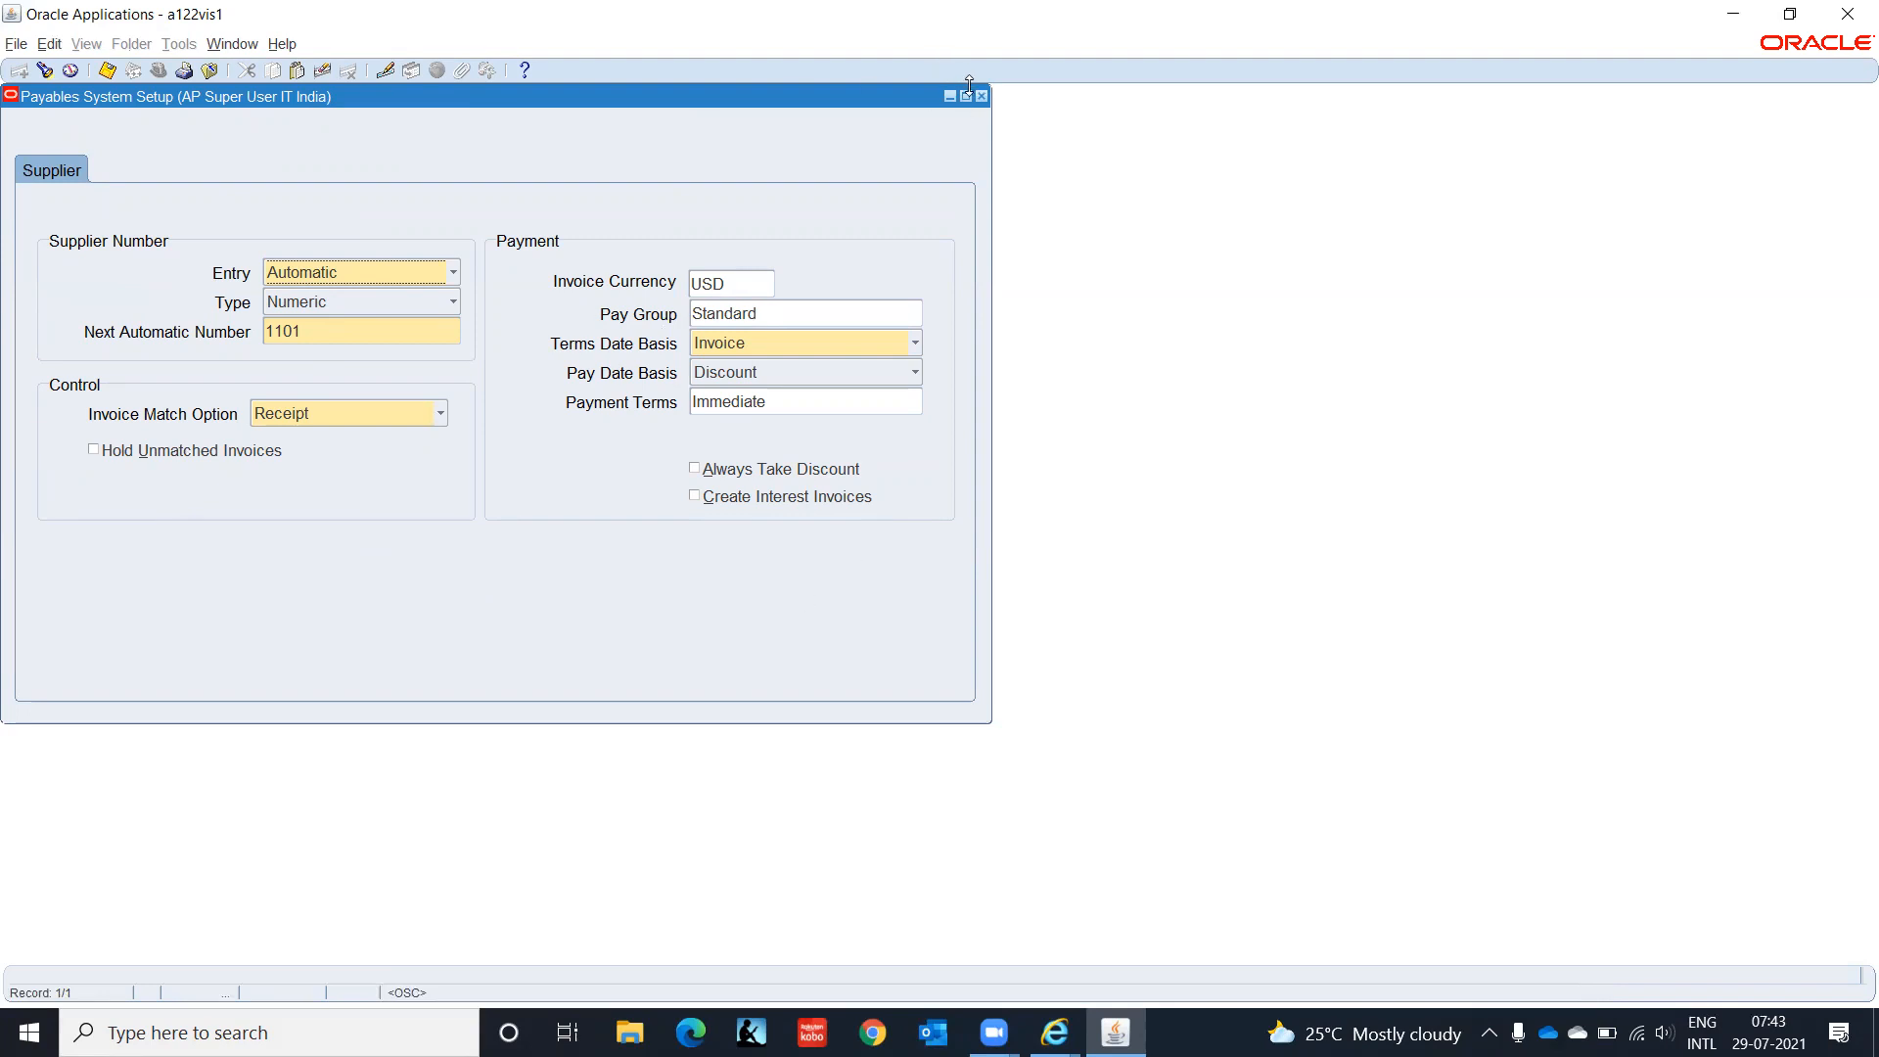
{"action": "left_click", "coordinate": [981, 95]}
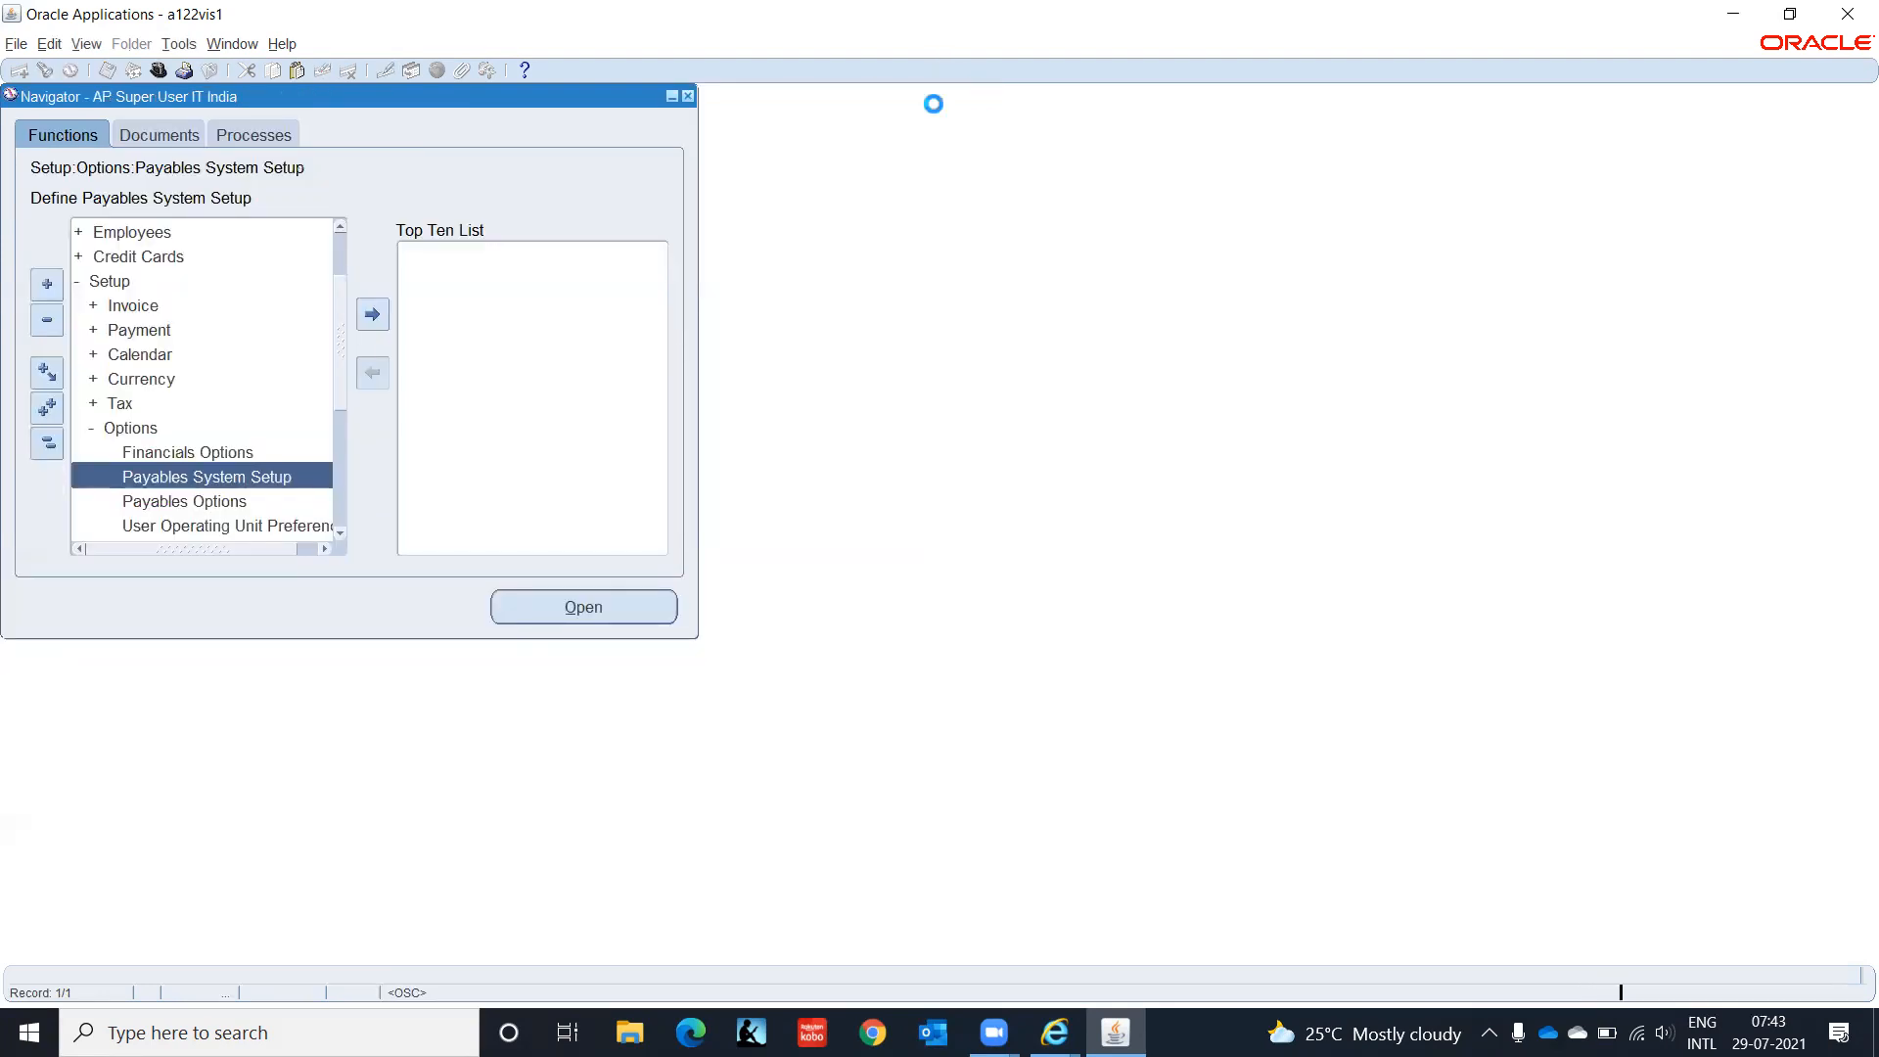
Step: Open Payables Options for the operating unit, review the Expense Report and Supplier settings, and close the form
{"action": "double_click", "coordinate": [250, 502]}
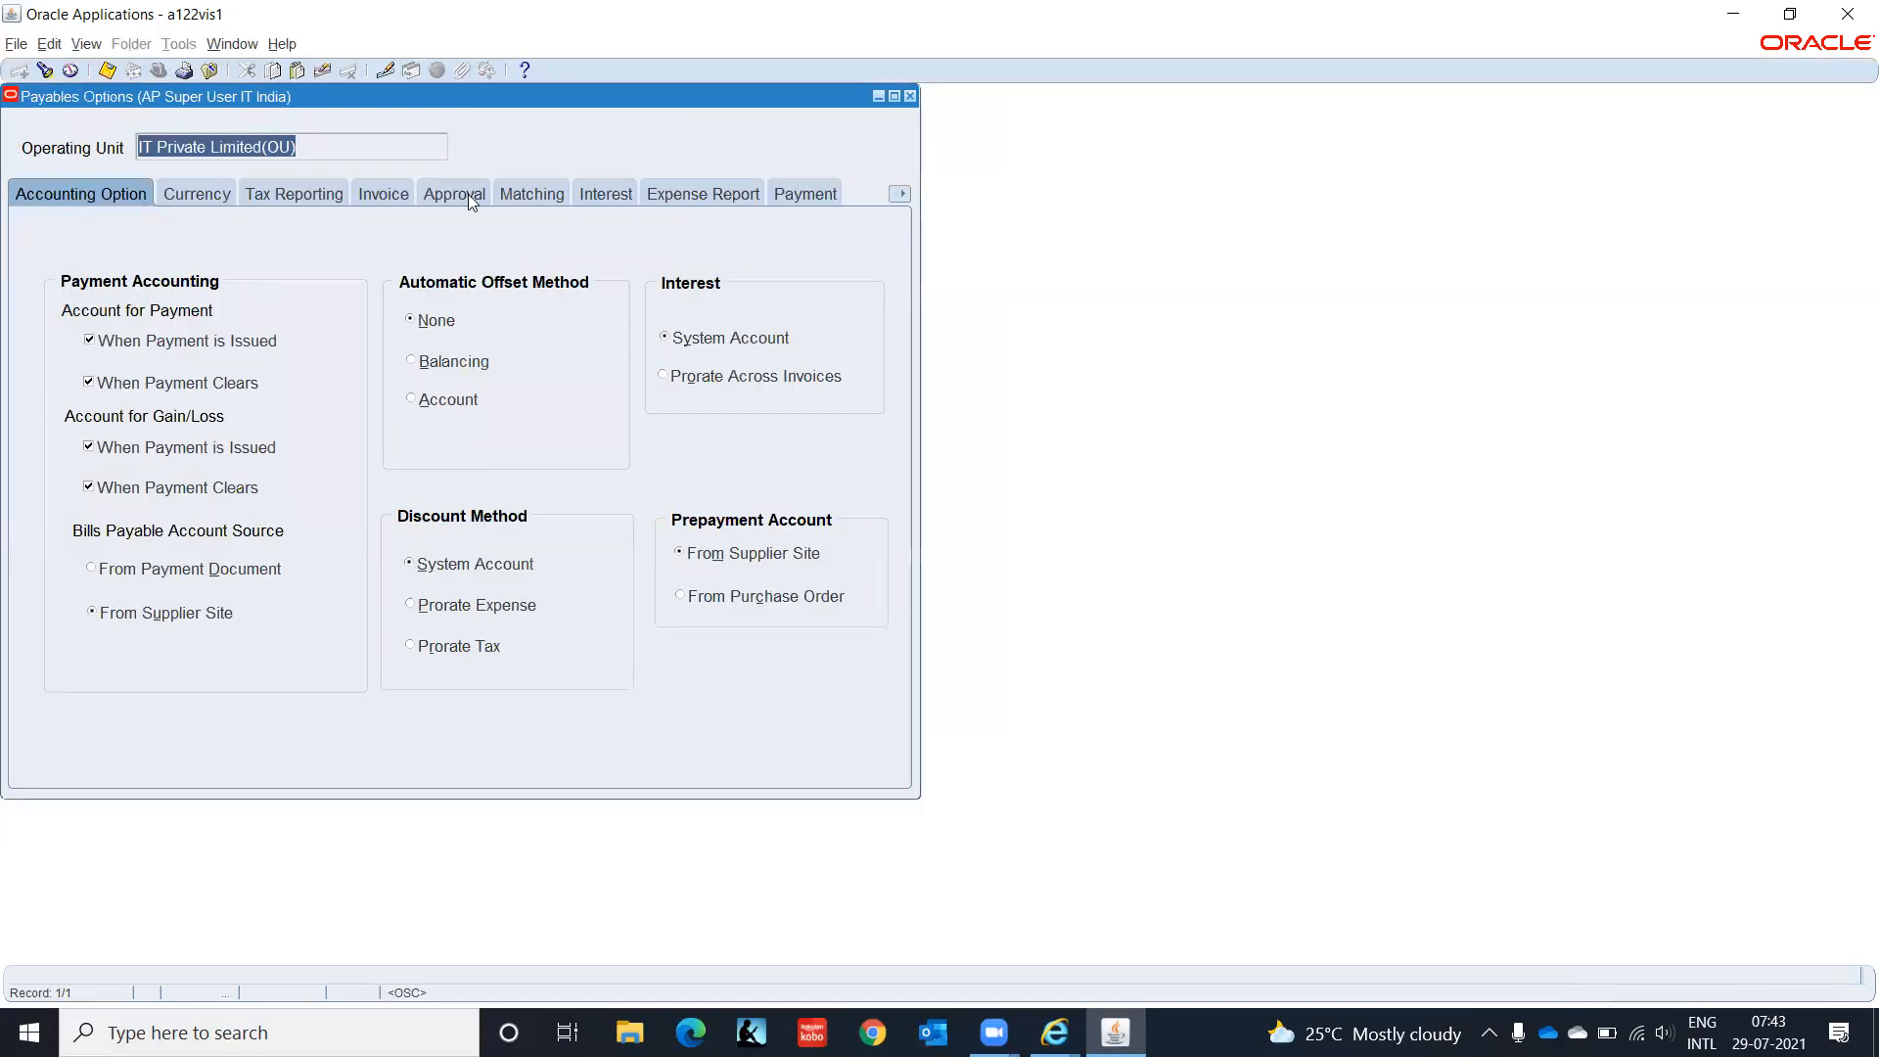
{"action": "left_click", "coordinate": [707, 193]}
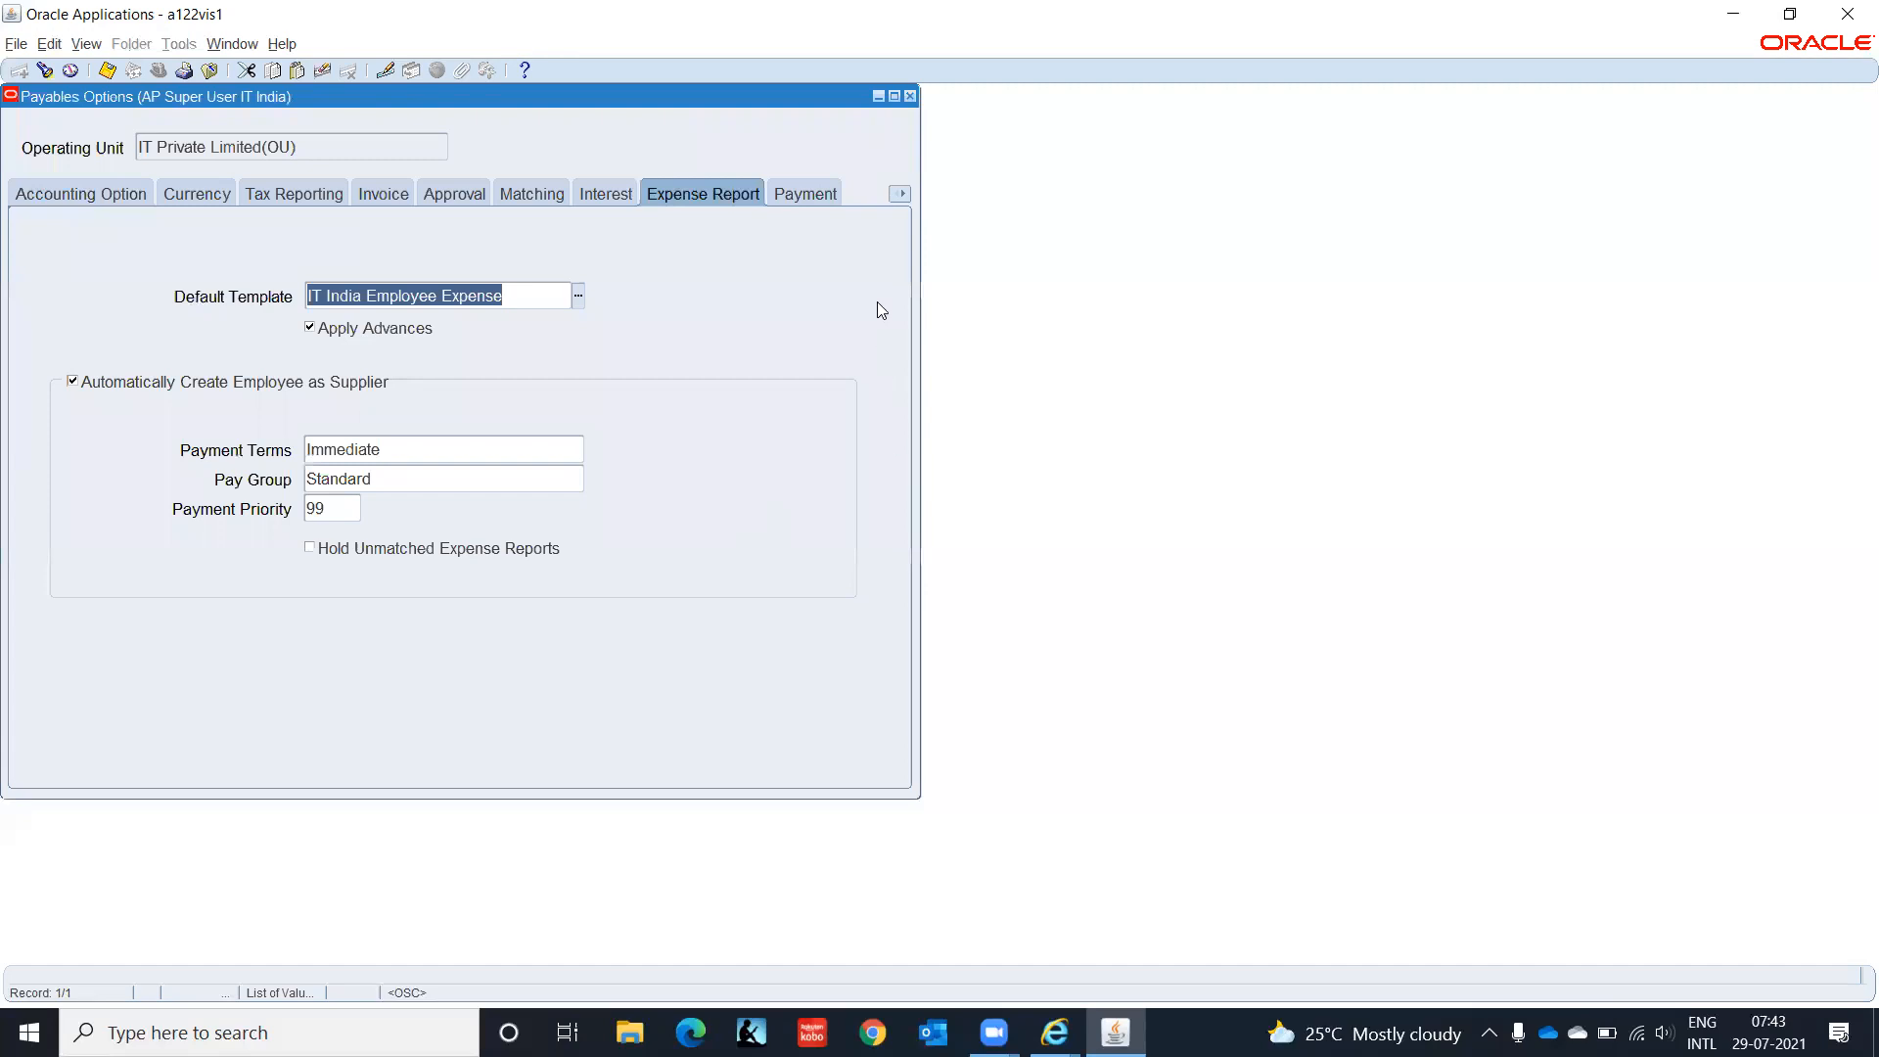
{"action": "left_click", "coordinate": [899, 194]}
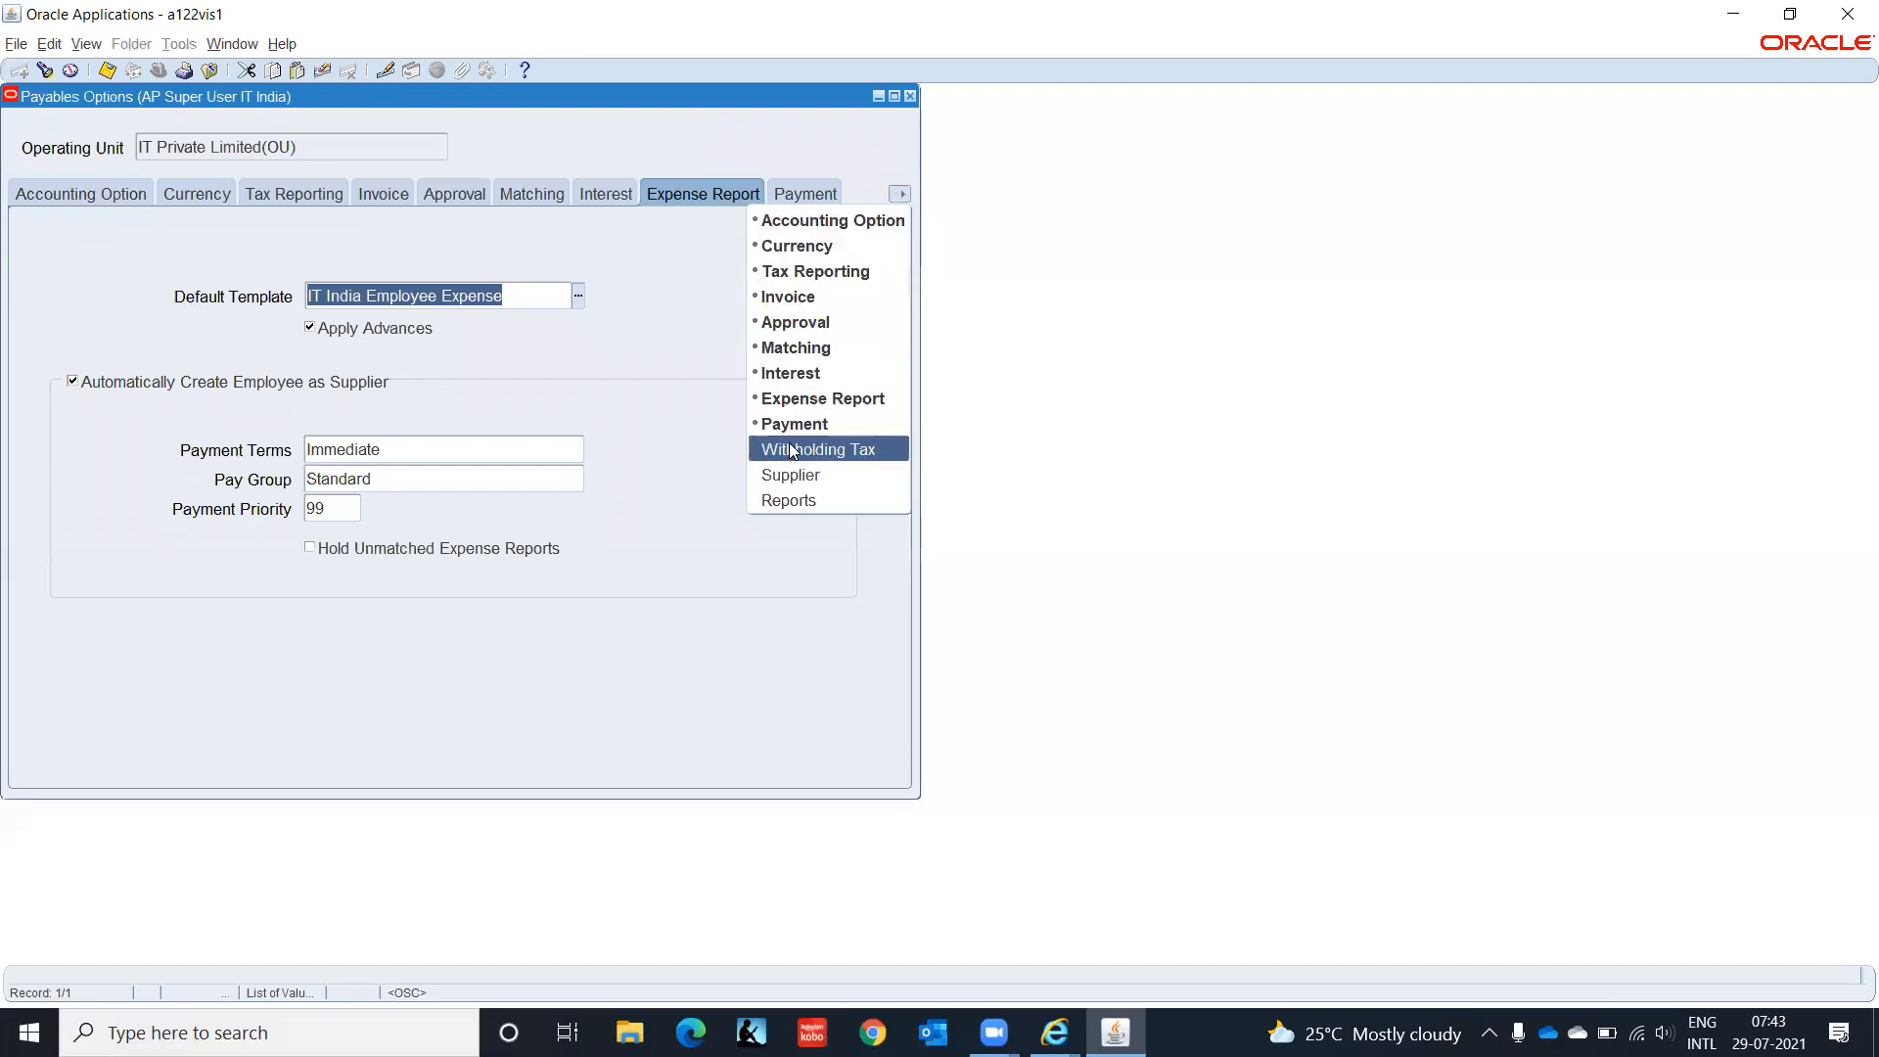
{"action": "left_click", "coordinate": [836, 474]}
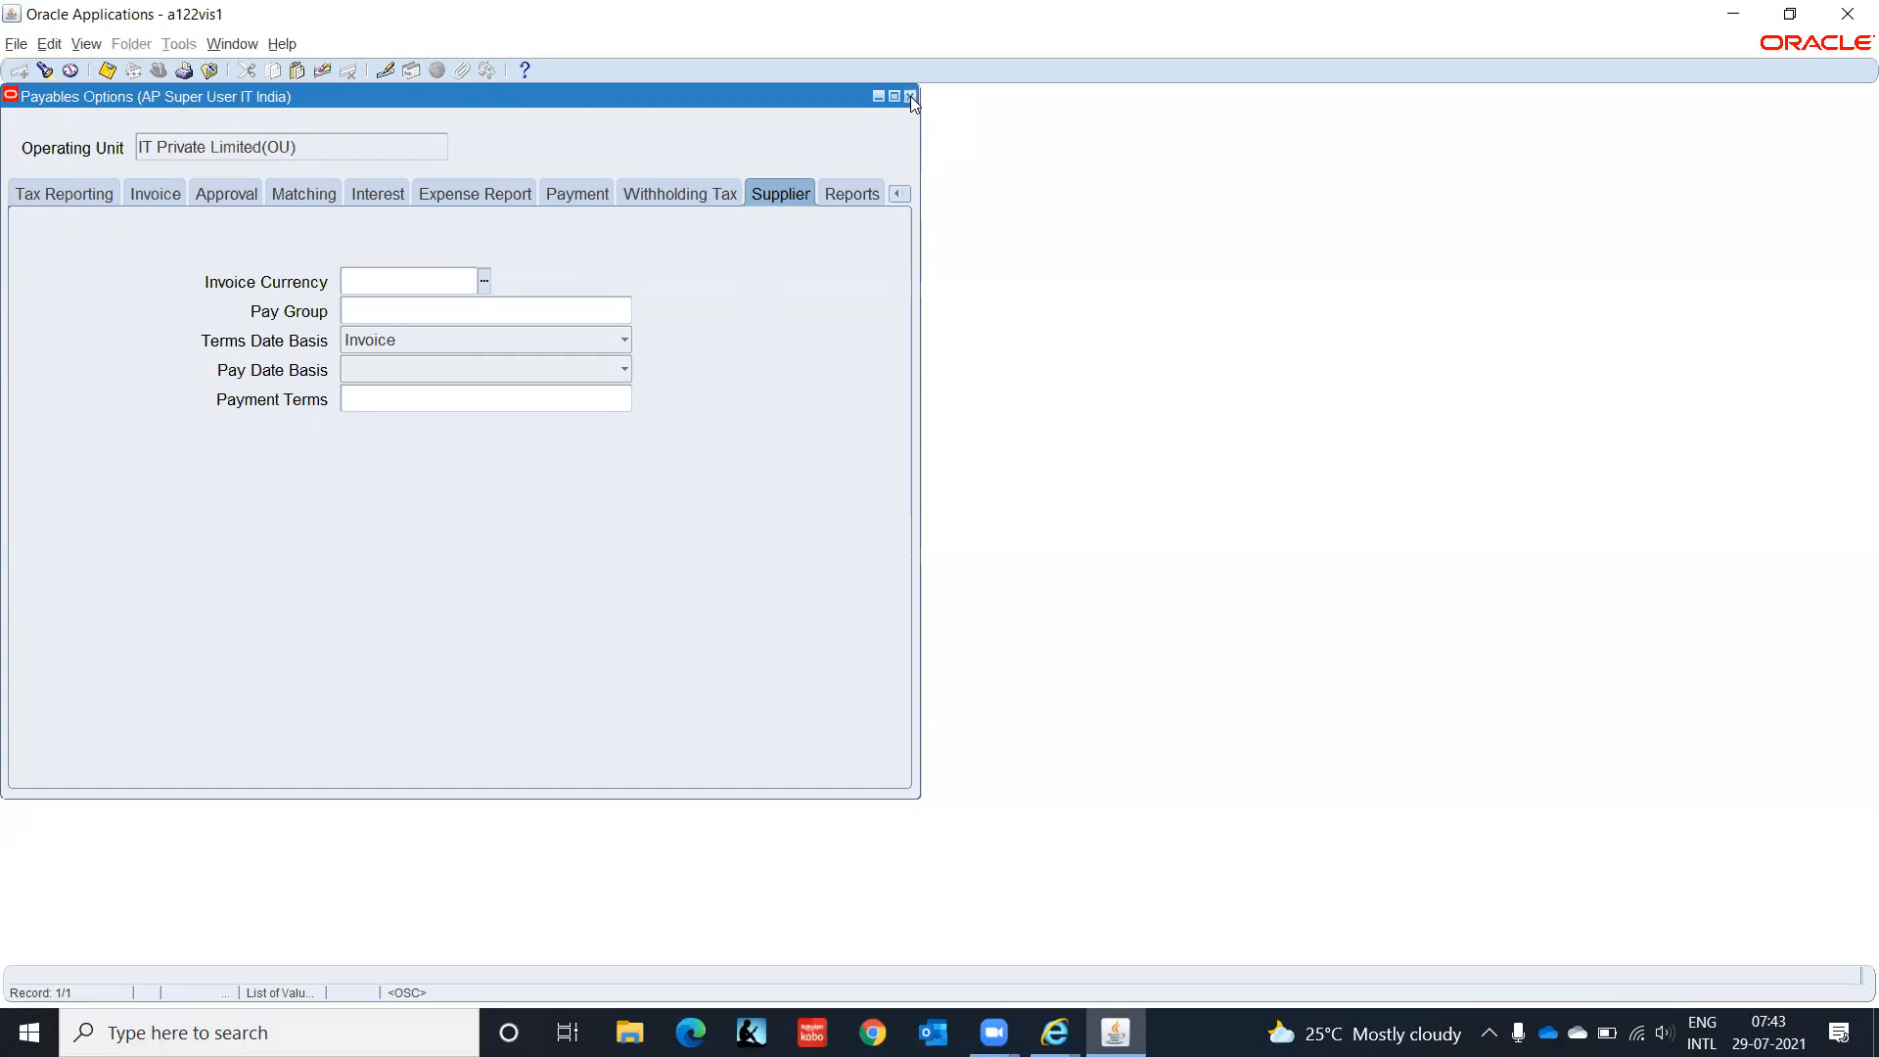
{"action": "left_click", "coordinate": [910, 96]}
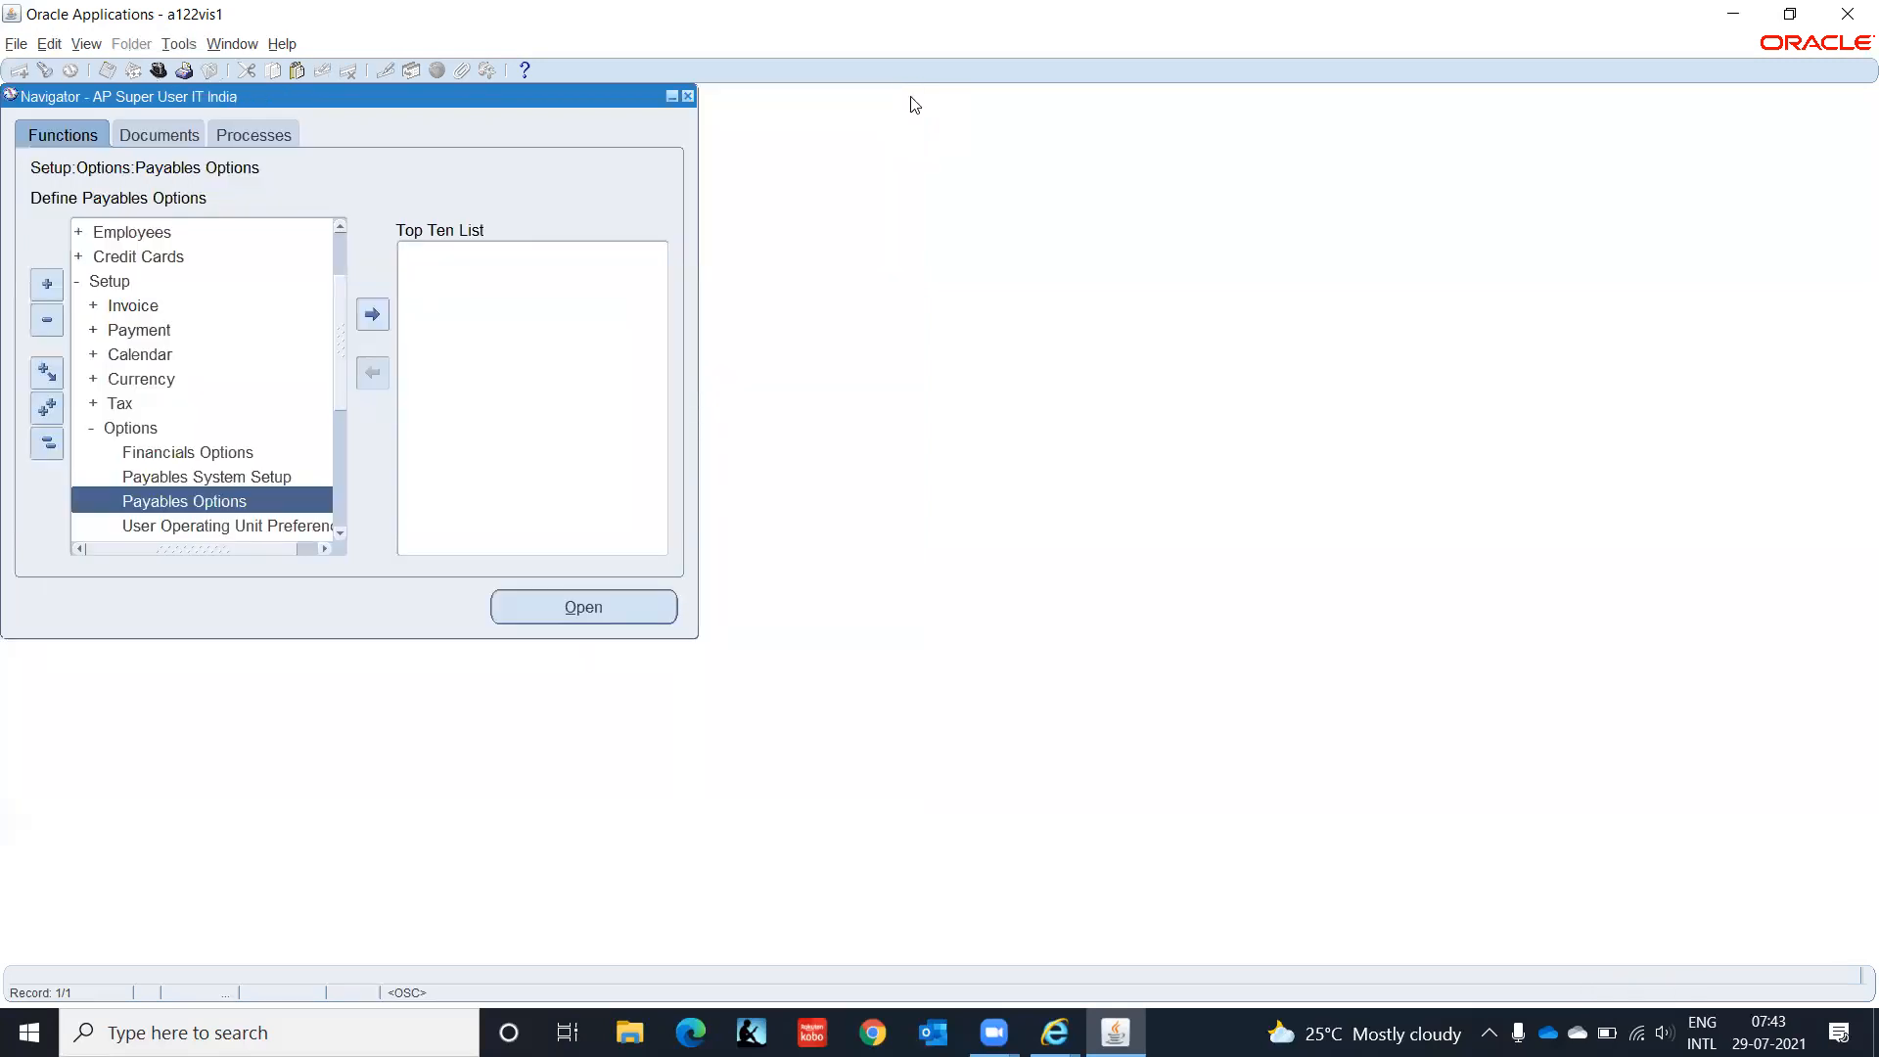
Step: In Payables System Setup, set supplier number entry to Manual and its type to Alphanumeric, save, and close the form
{"action": "left_click", "coordinate": [140, 483]}
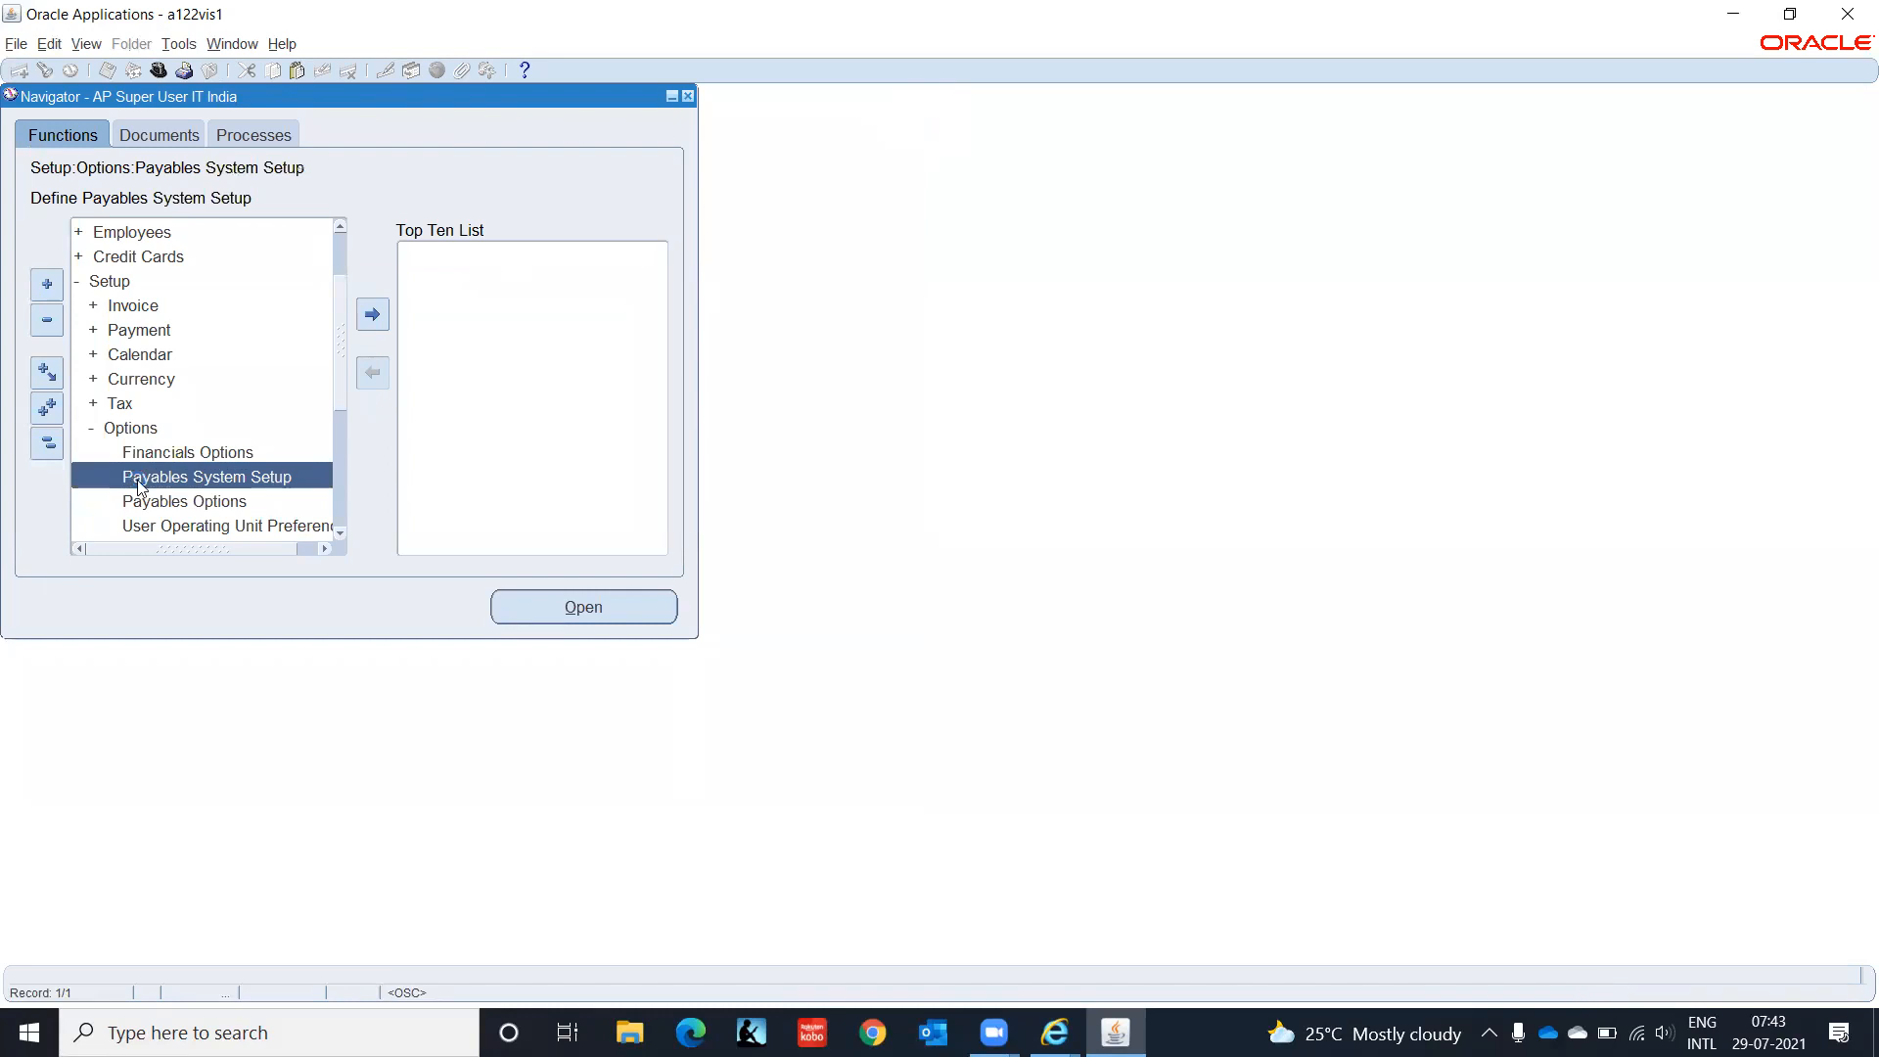
{"action": "double_click", "coordinate": [140, 484]}
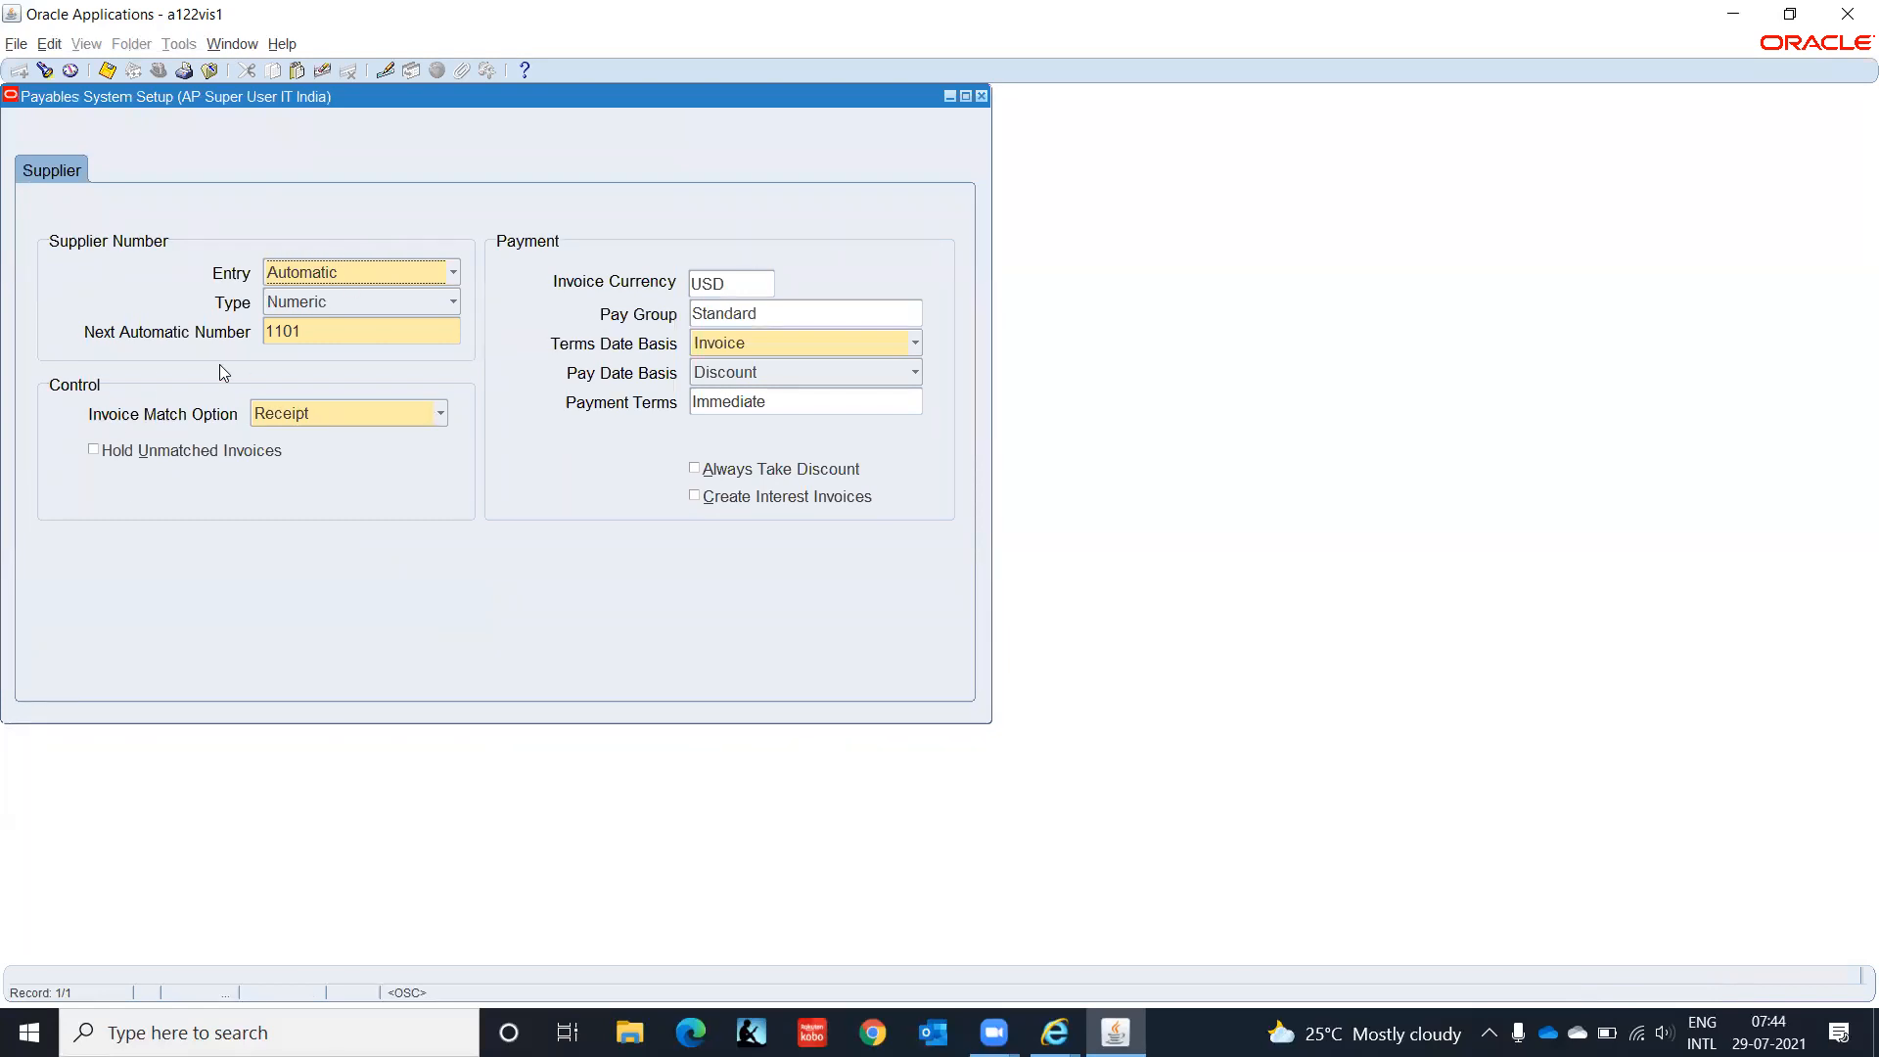
{"action": "left_click", "coordinate": [417, 272]}
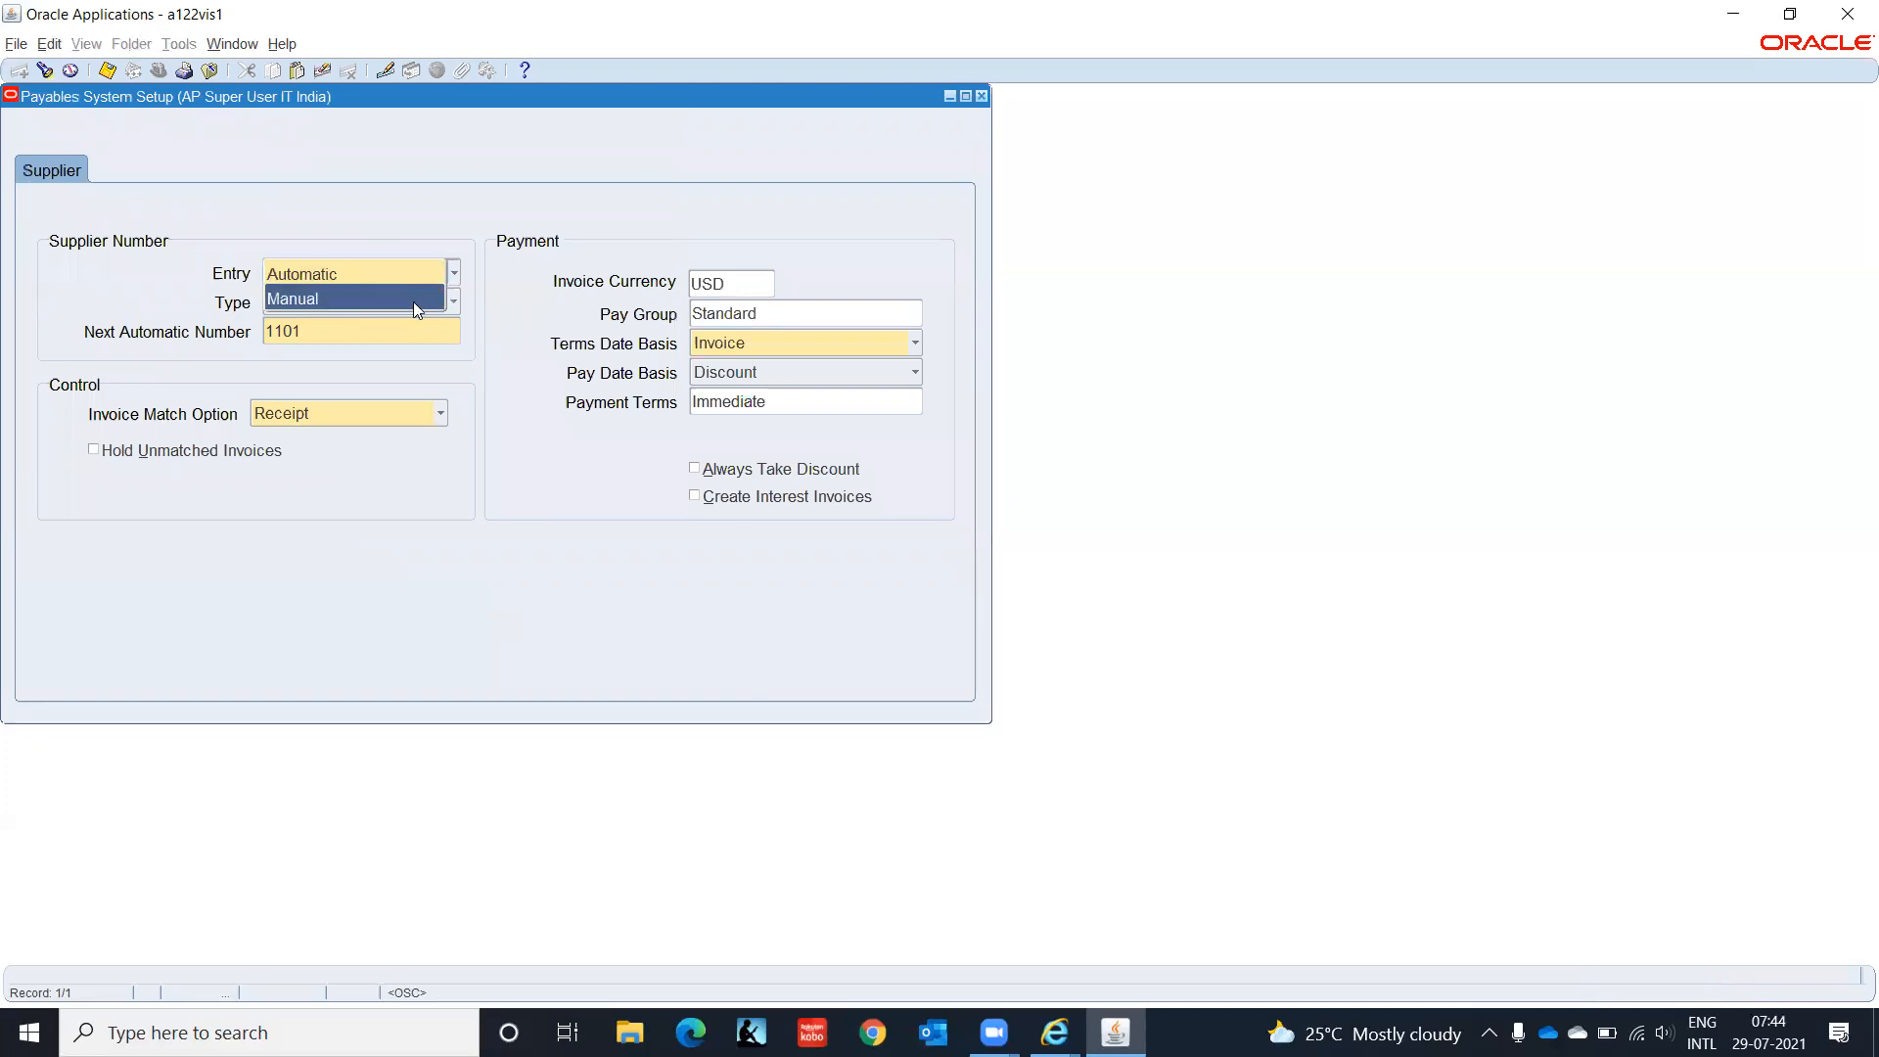
{"action": "left_click", "coordinate": [415, 302]}
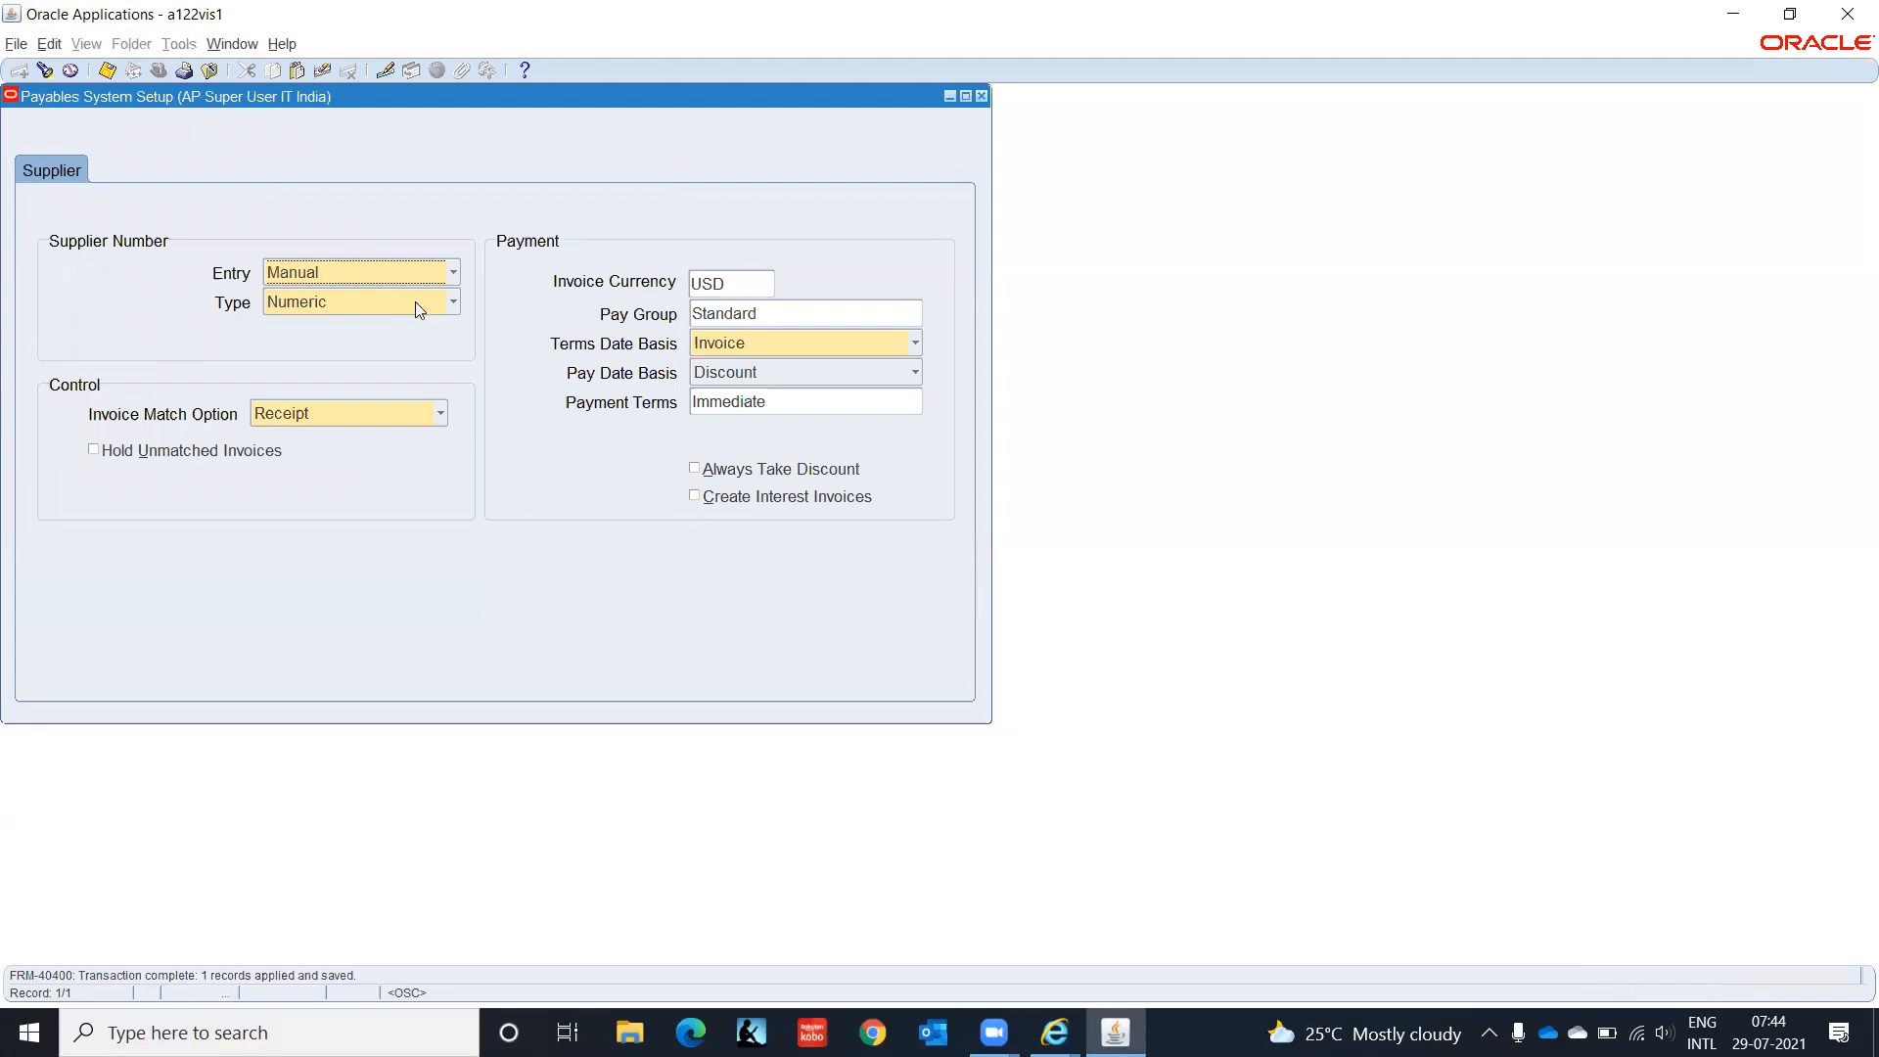
{"action": "left_click", "coordinate": [415, 302]}
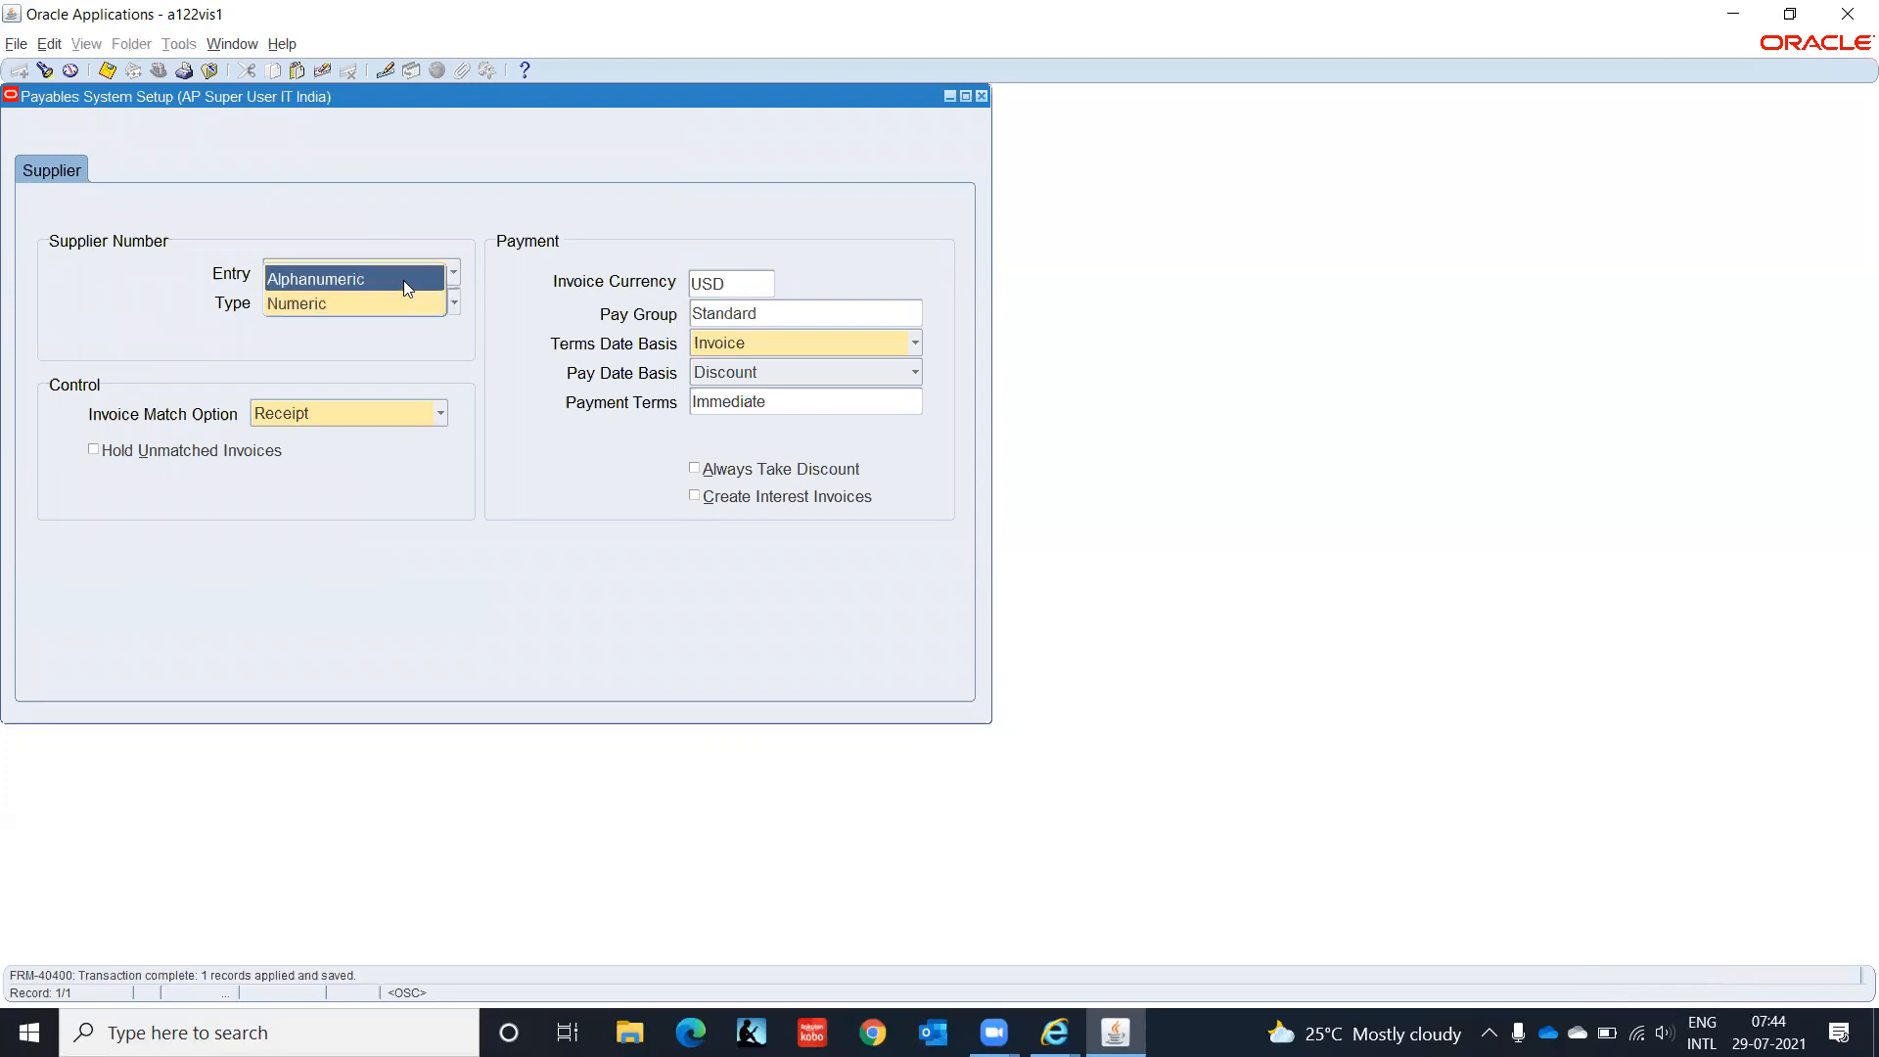
{"action": "left_click", "coordinate": [404, 280]}
{"action": "key", "text": "ctrl+s"}
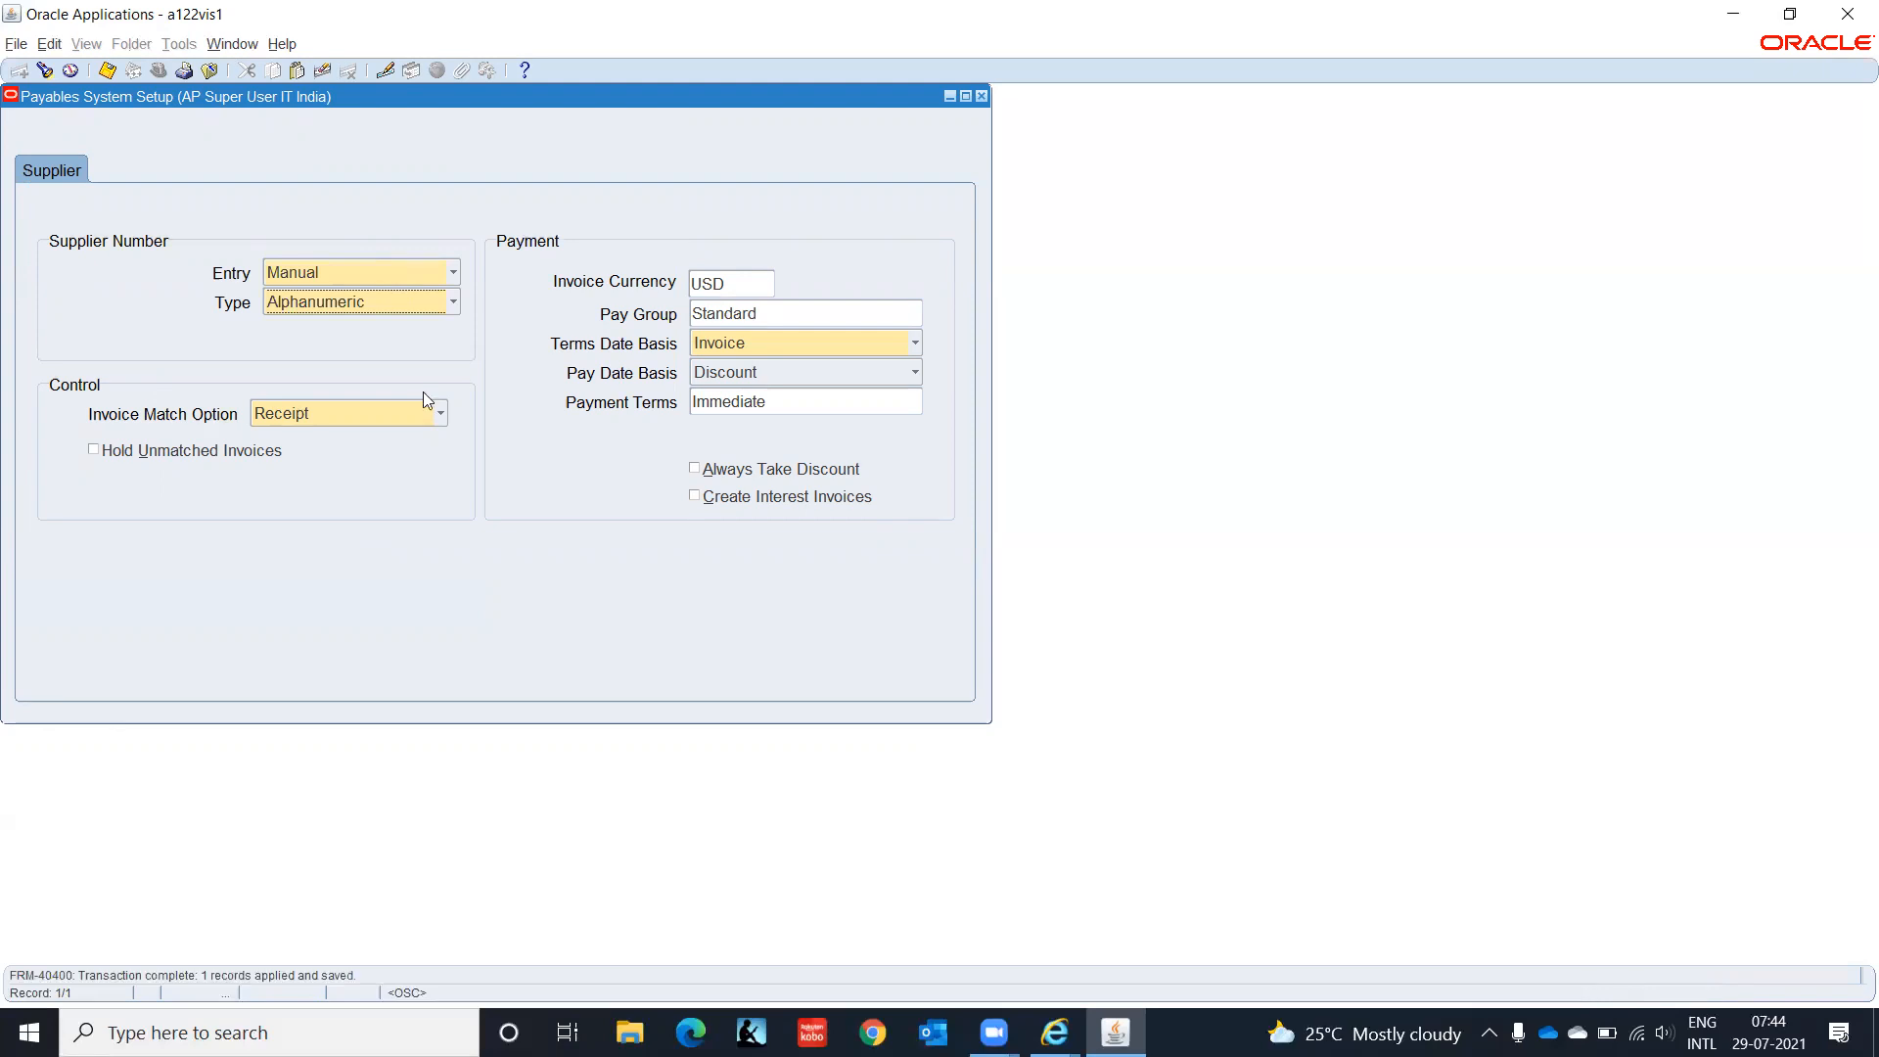
{"action": "left_click", "coordinate": [981, 96]}
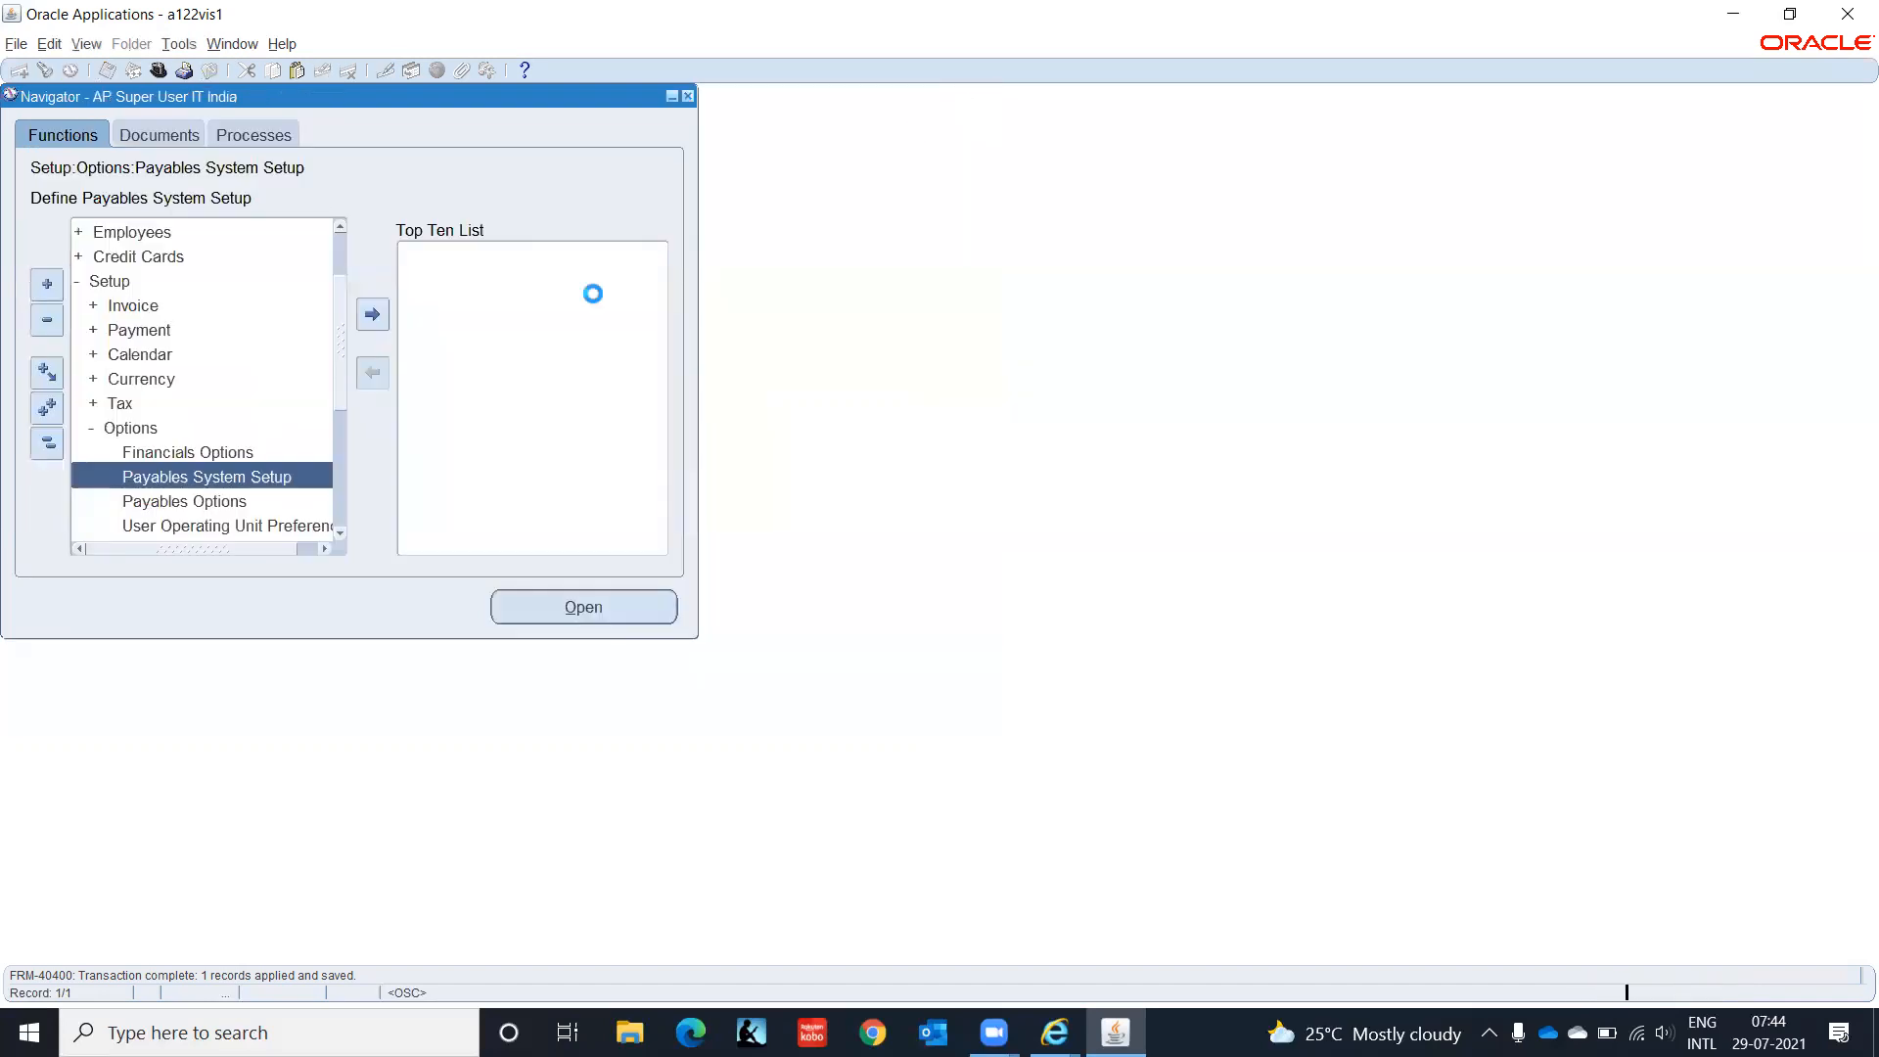
Step: Switch to the AP Employee Supplier, IT India responsibility and open the supplier Entry function
{"action": "left_click", "coordinate": [157, 72]}
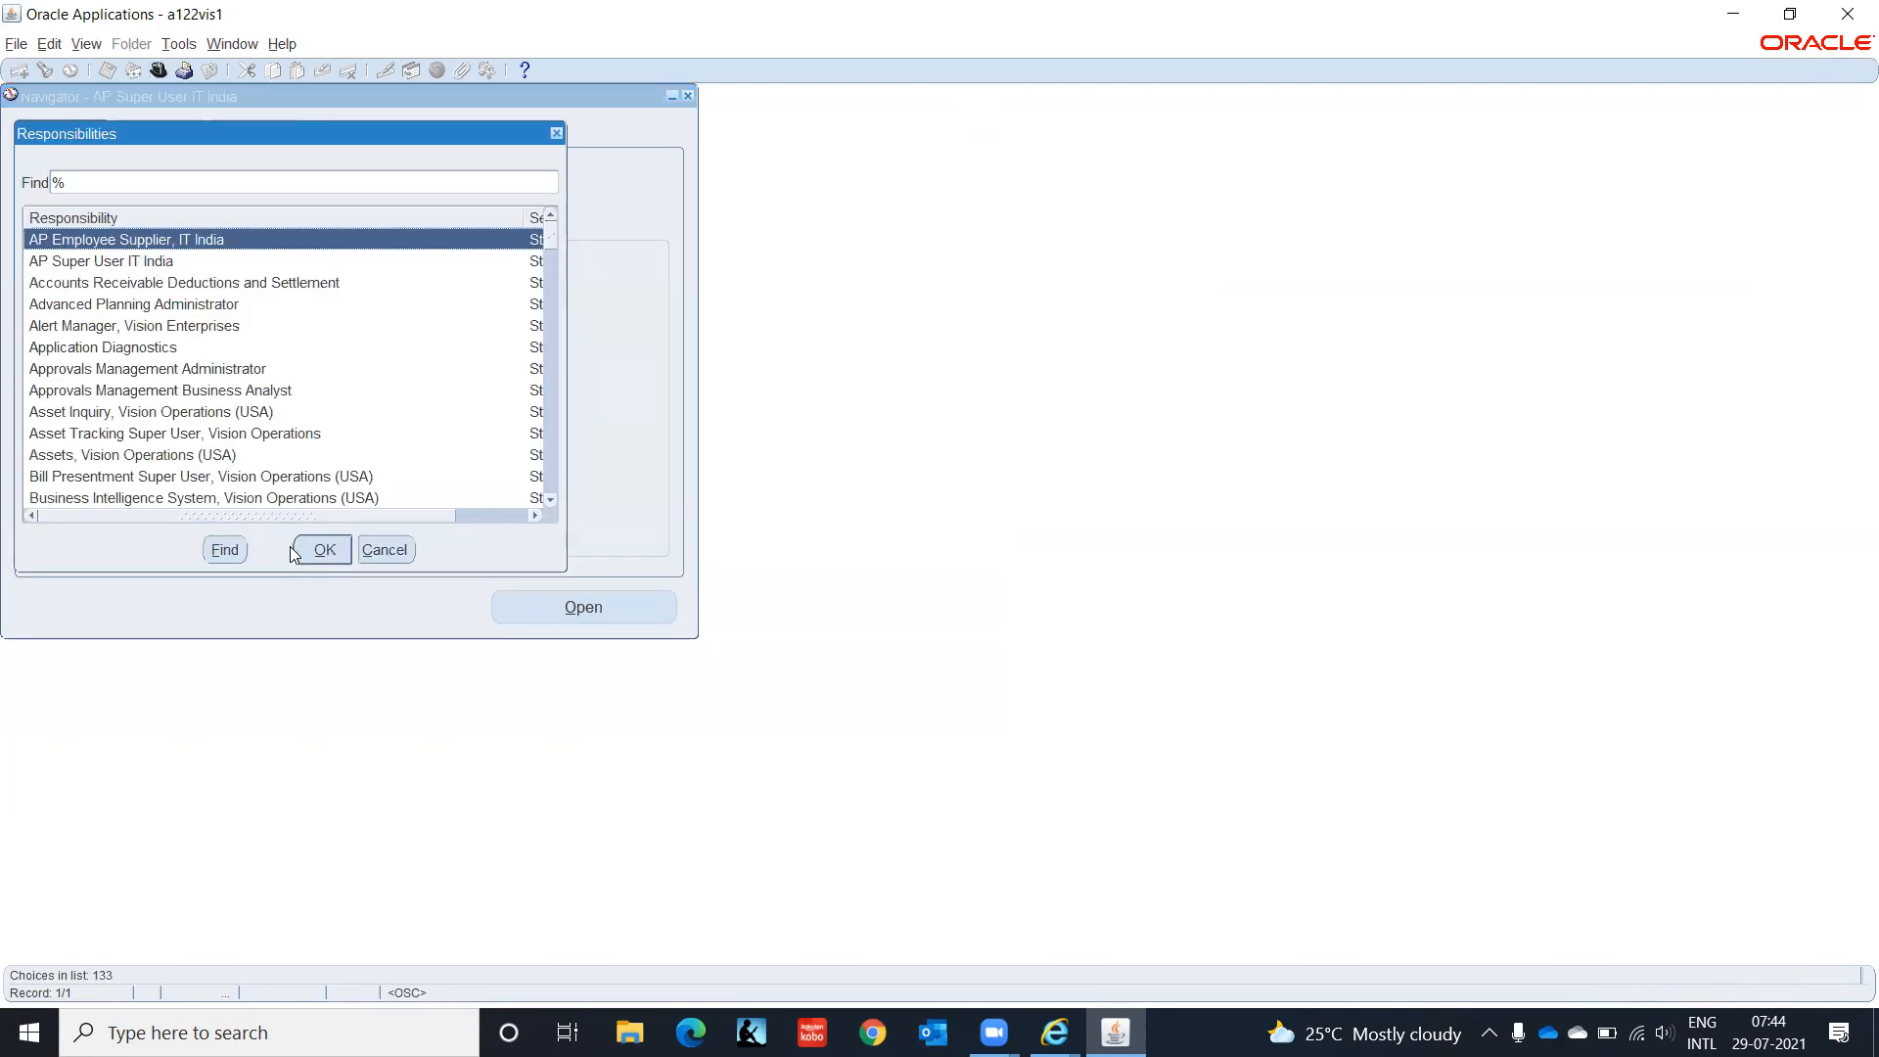
{"action": "left_click", "coordinate": [321, 550]}
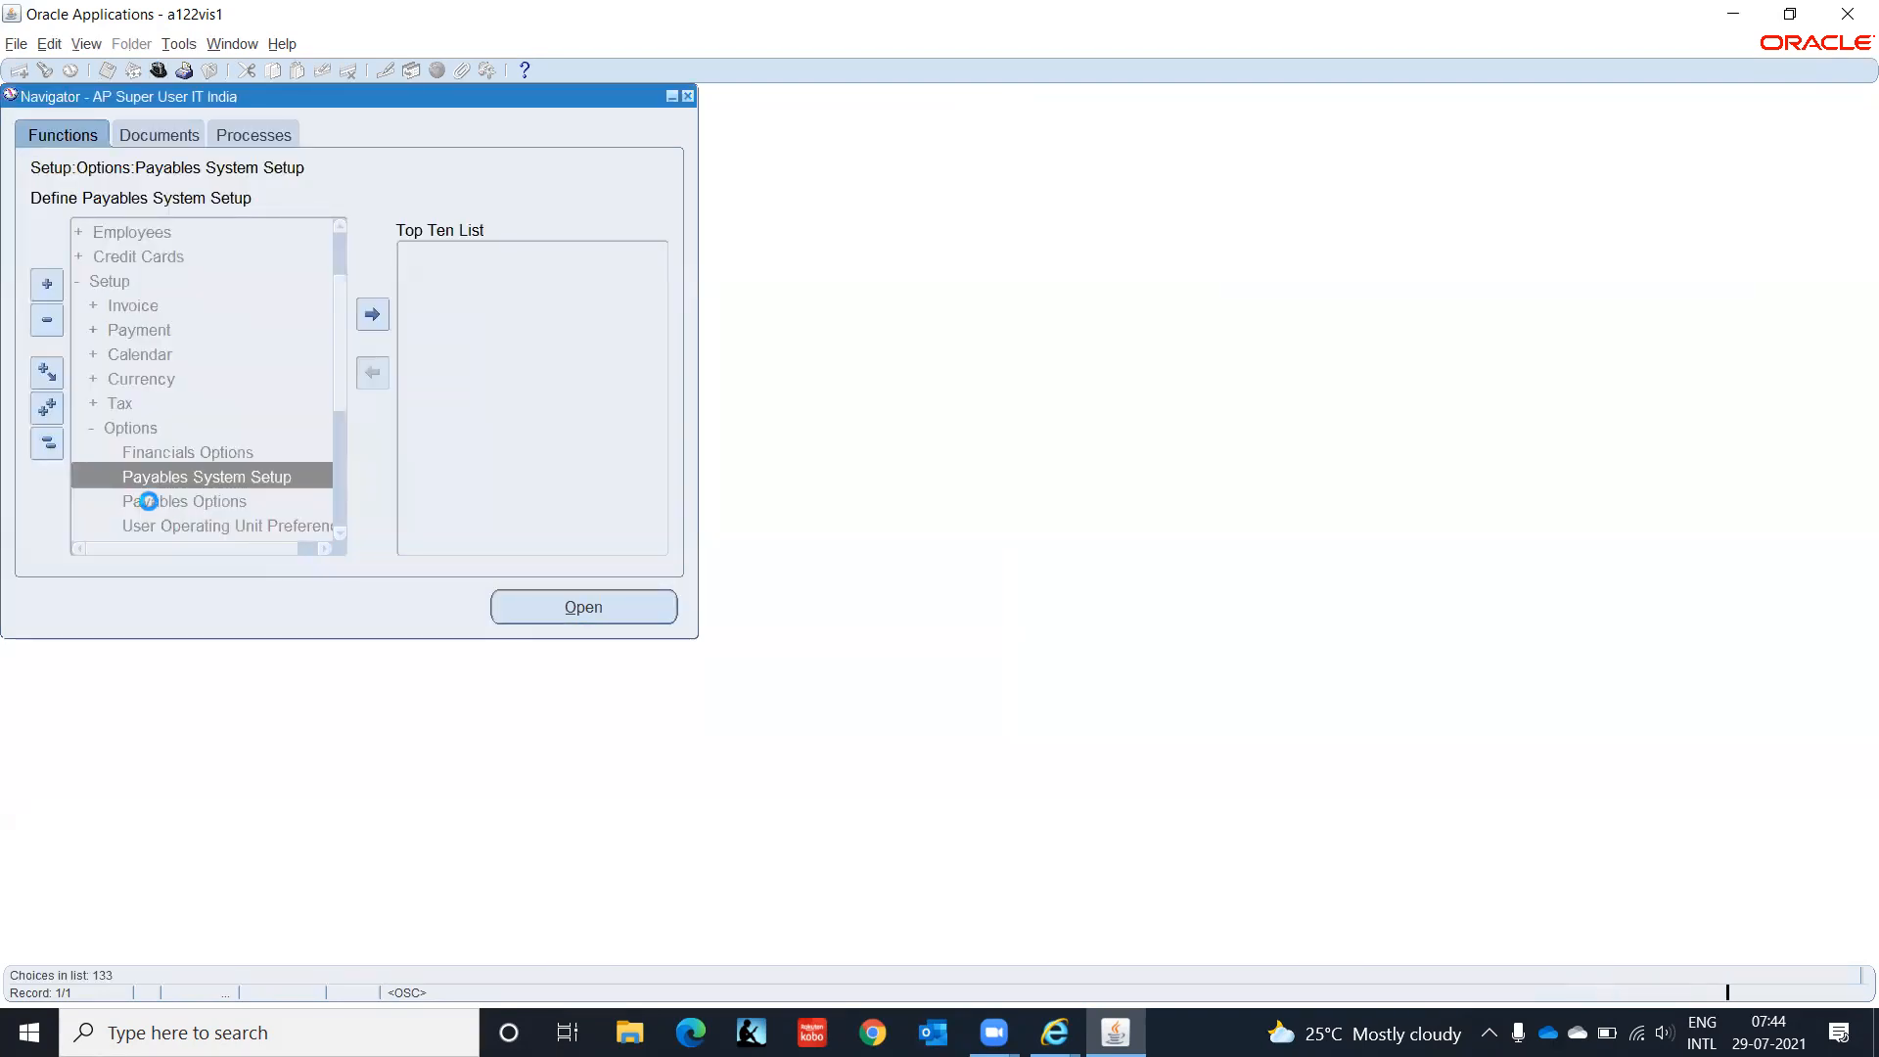
{"action": "key", "text": "Return"}
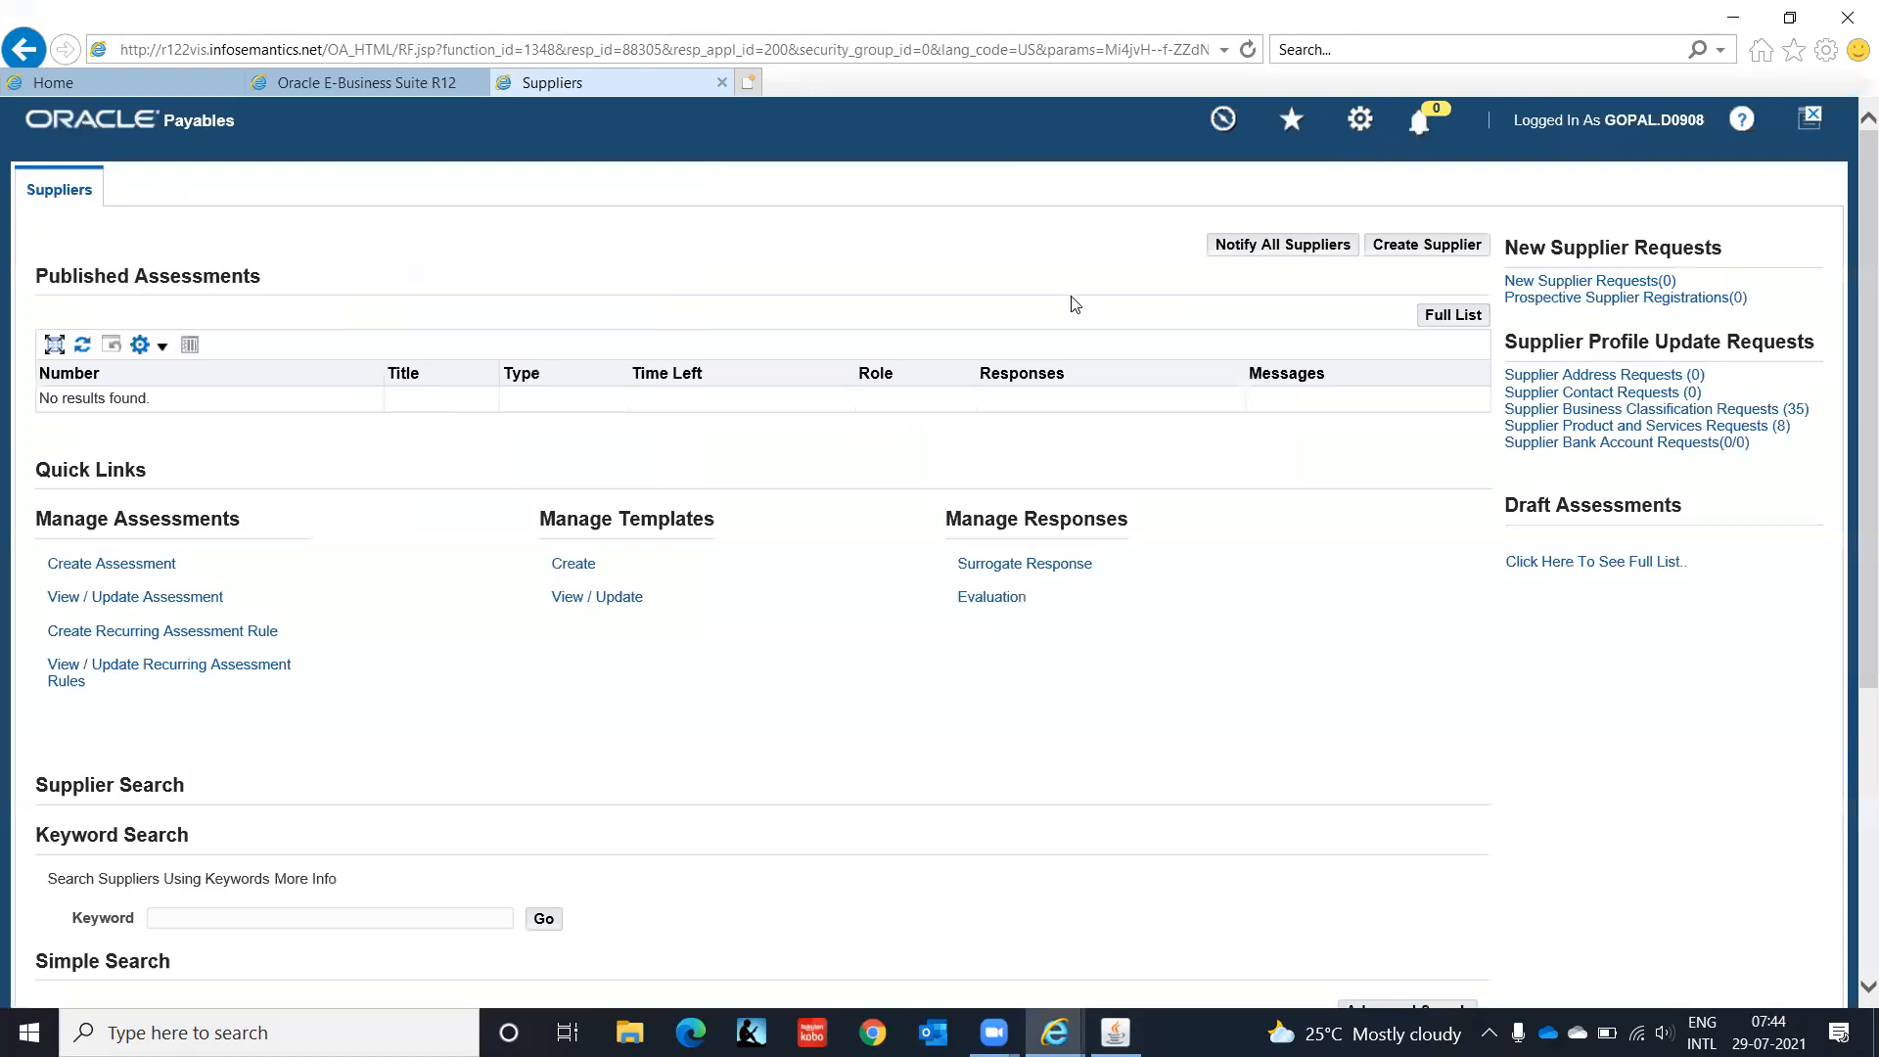
Step: Start a supplier of type "Supplier used to process expense payments to internal employees" and fill in the employee's name
{"action": "left_click", "coordinate": [1453, 245]}
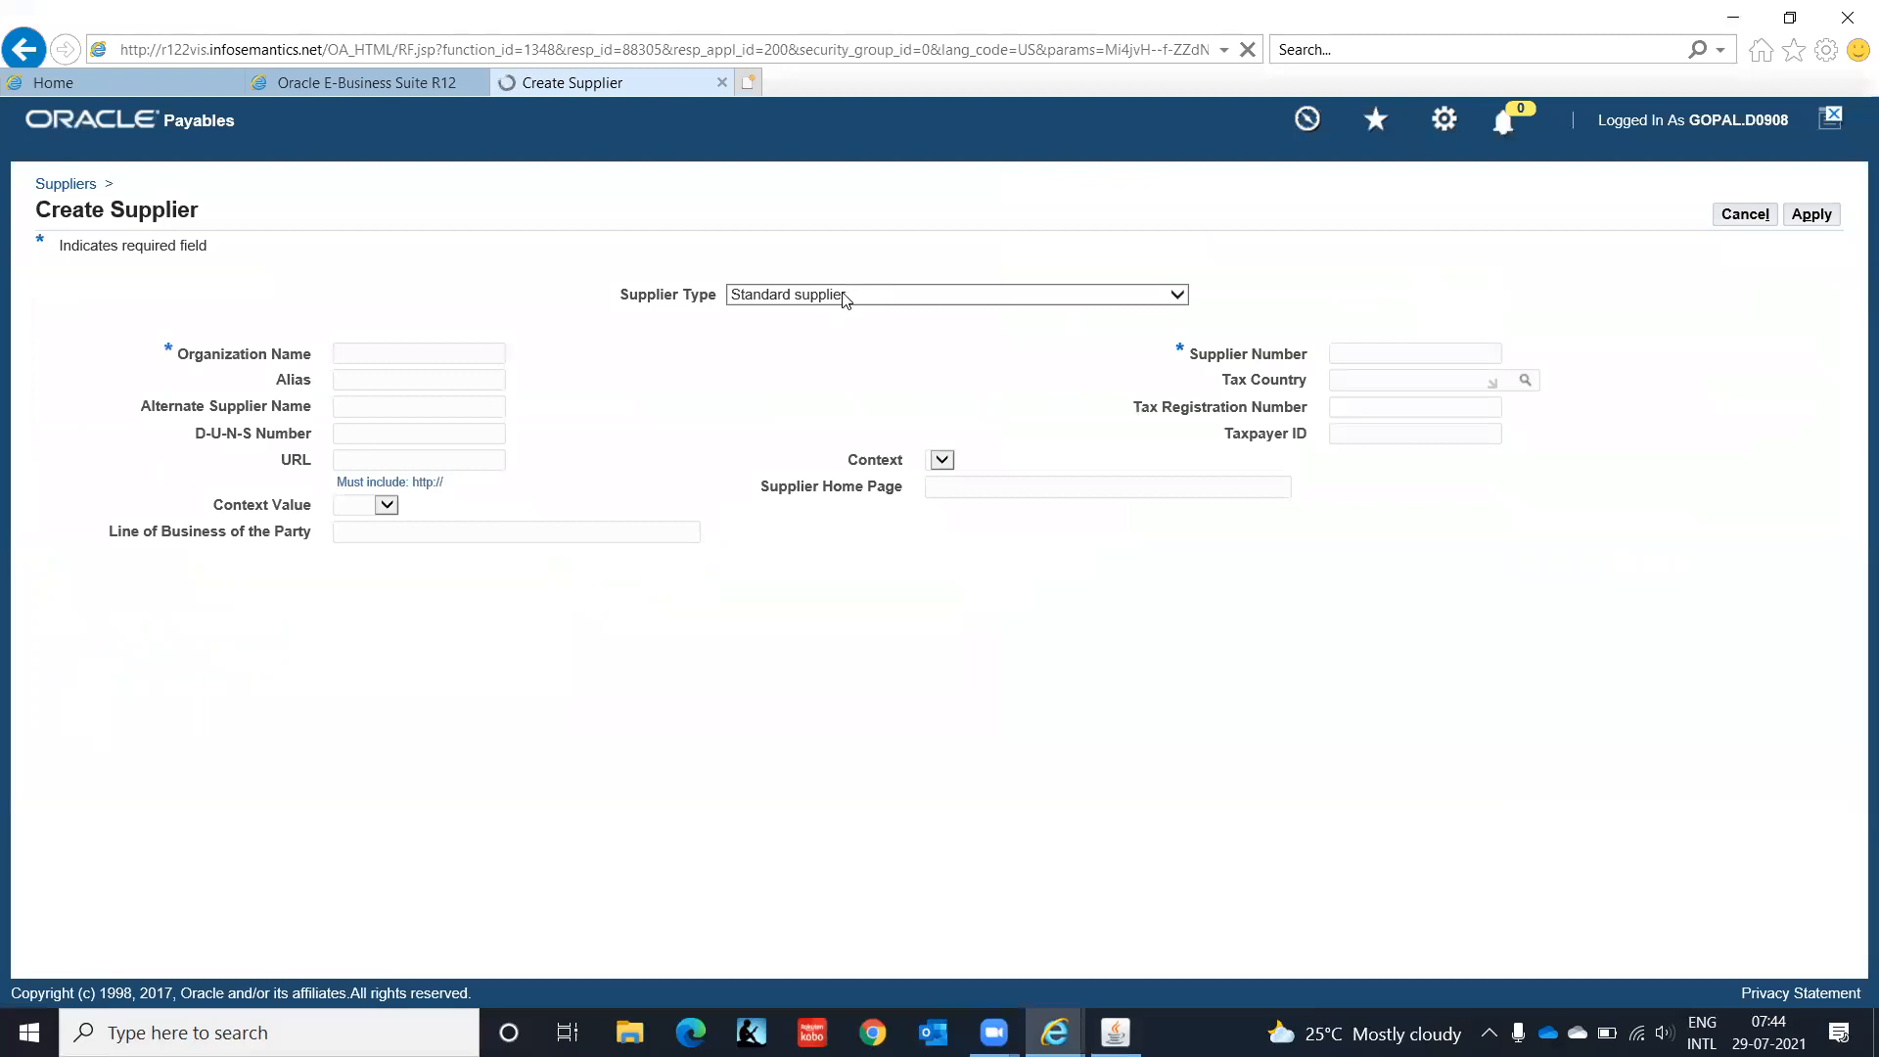
{"action": "left_click", "coordinate": [843, 302]}
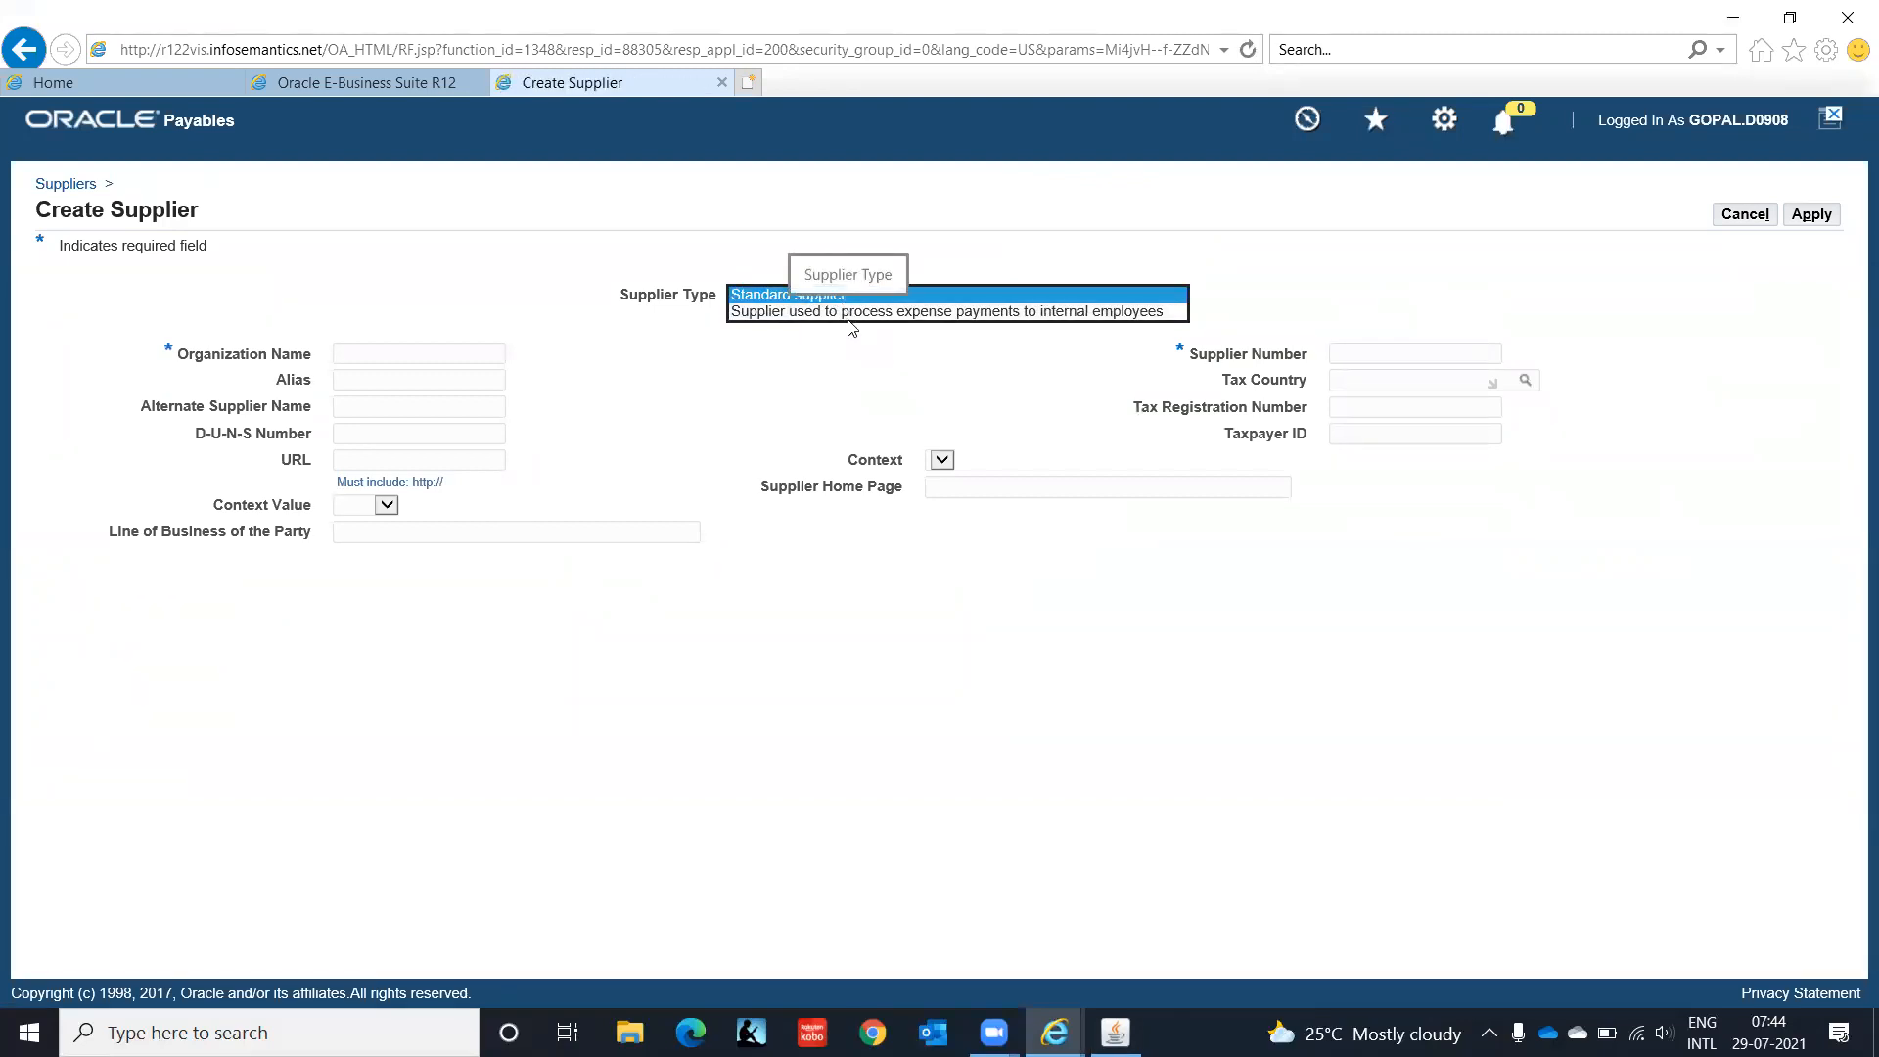
{"action": "left_click", "coordinate": [848, 311]}
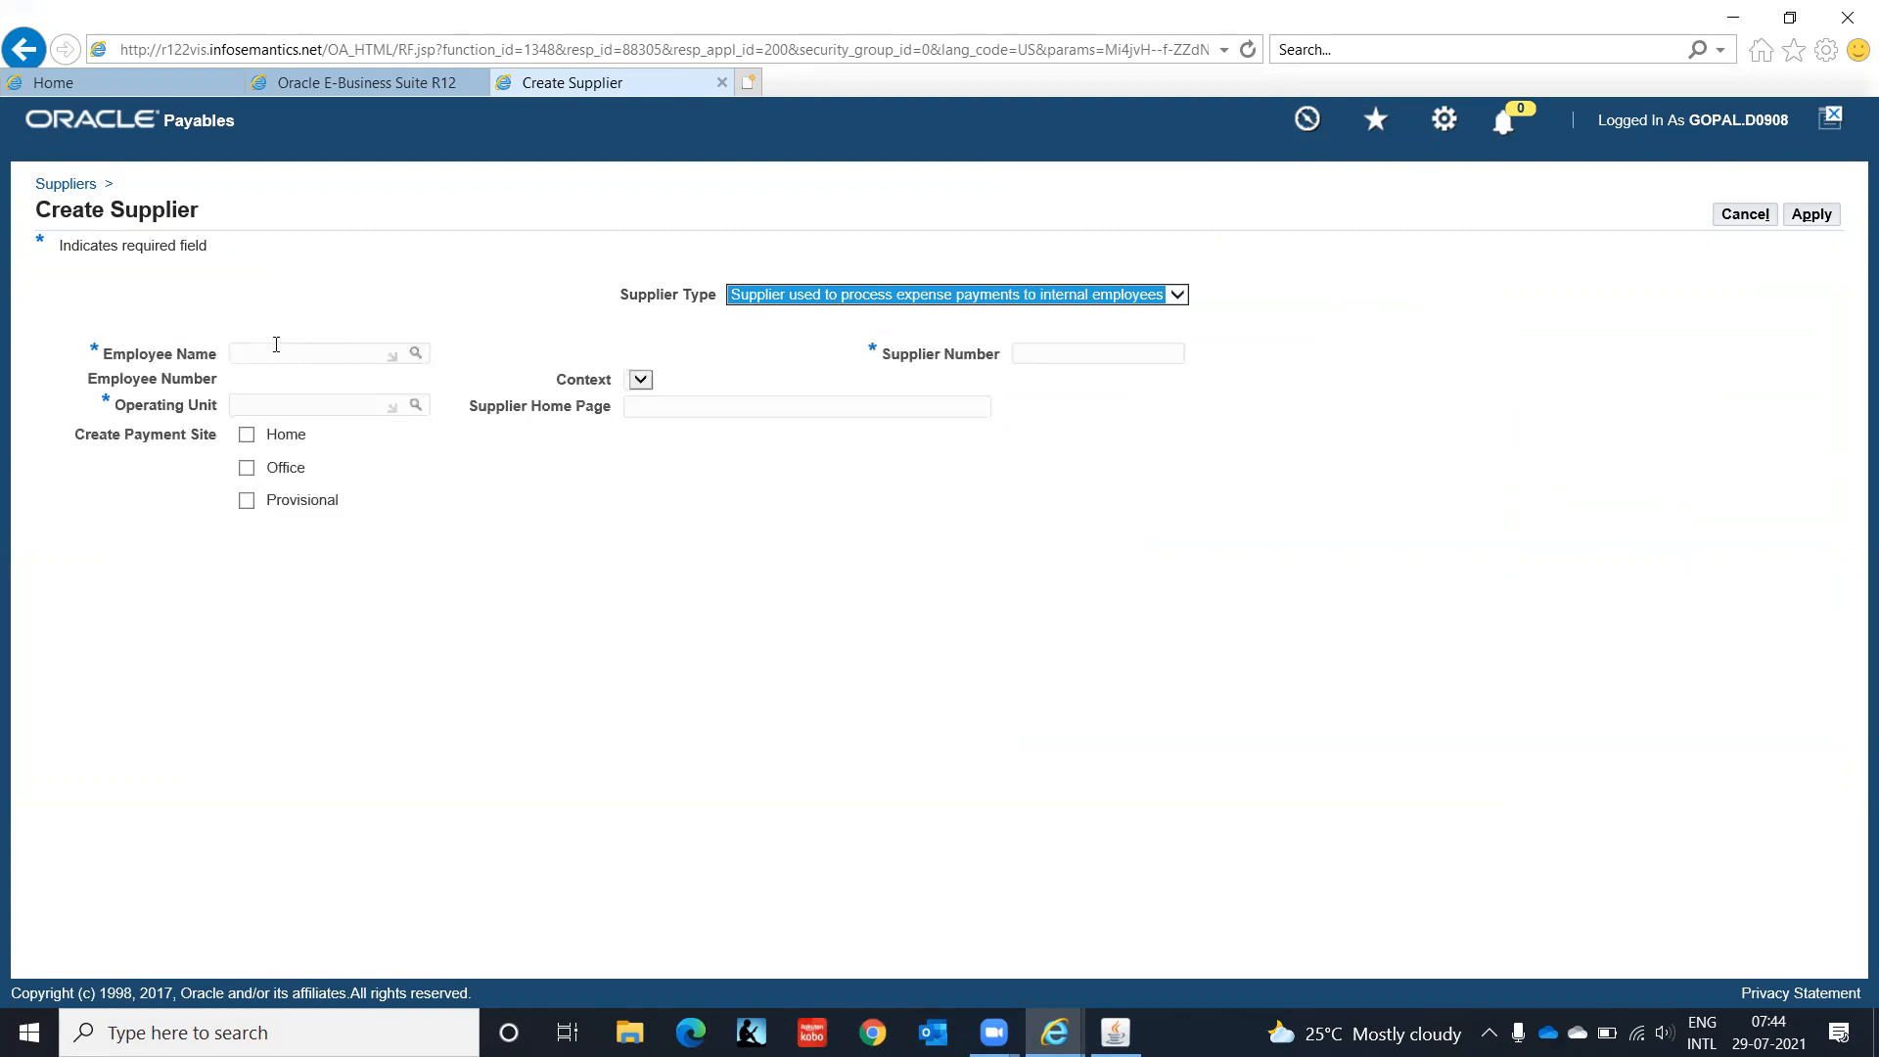
{"action": "left_click", "coordinate": [276, 351]}
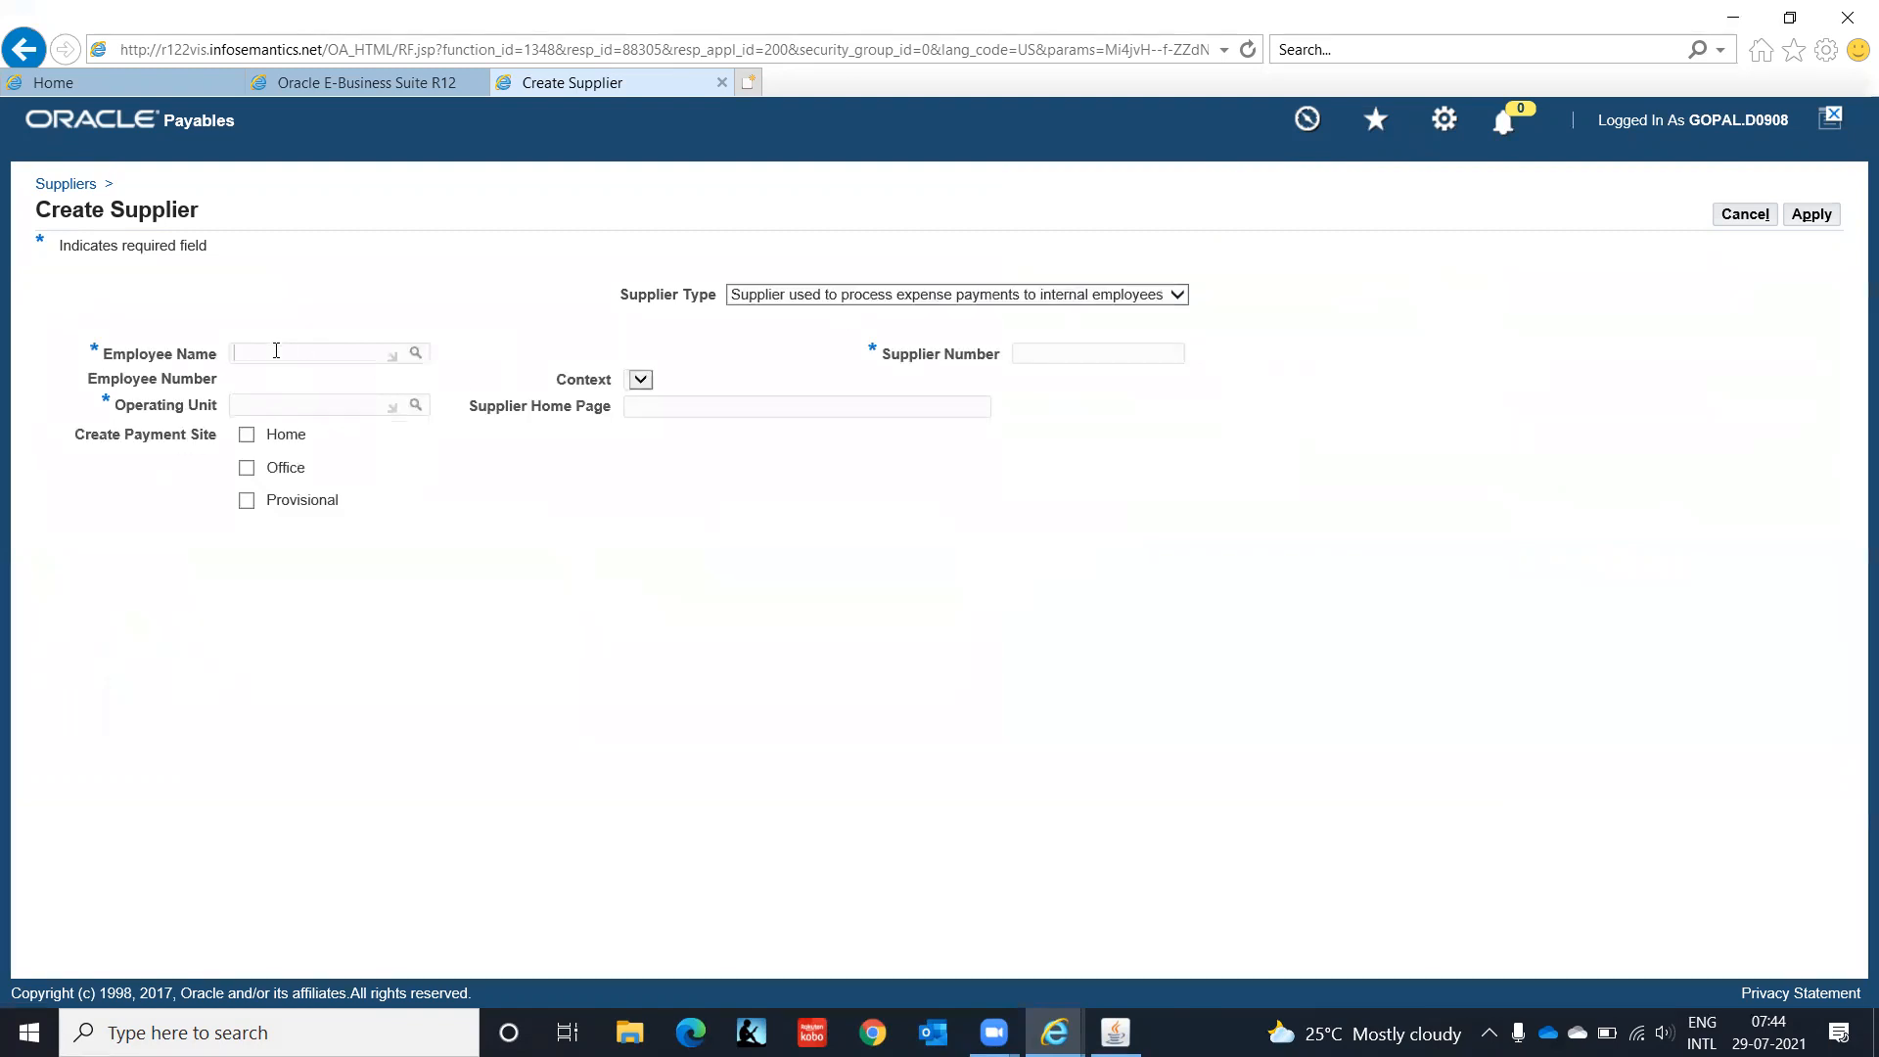
{"action": "type", "text": "Gopal"}
{"action": "key", "text": "Tab"}
Step: Search the operating units for IT% and select the matching unit for the new employee supplier
{"action": "left_click", "coordinate": [262, 407]}
{"action": "type", "text": "IT I"}
{"action": "key", "text": "Tab"}
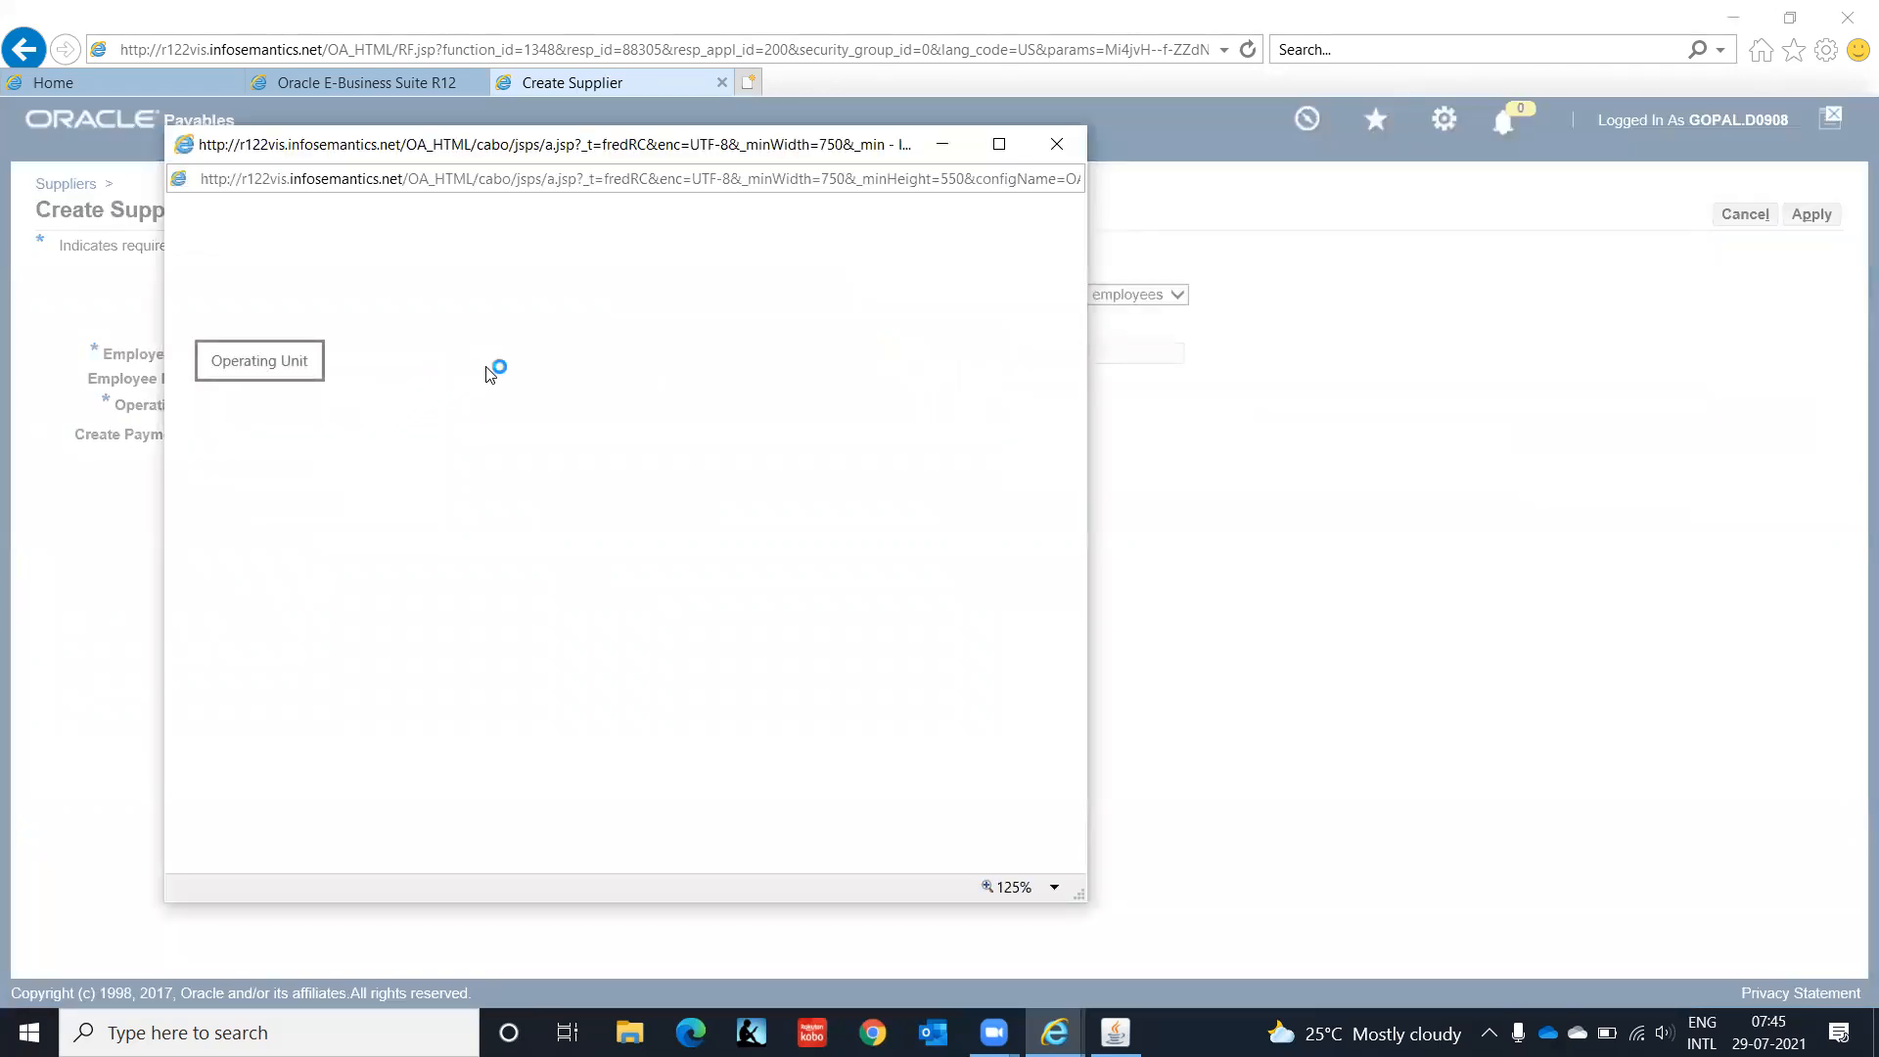
{"action": "left_click", "coordinate": [476, 357]}
{"action": "key", "text": "BackSpace"}
{"action": "key", "text": "BackSpace"}
{"action": "type", "text": "%"}
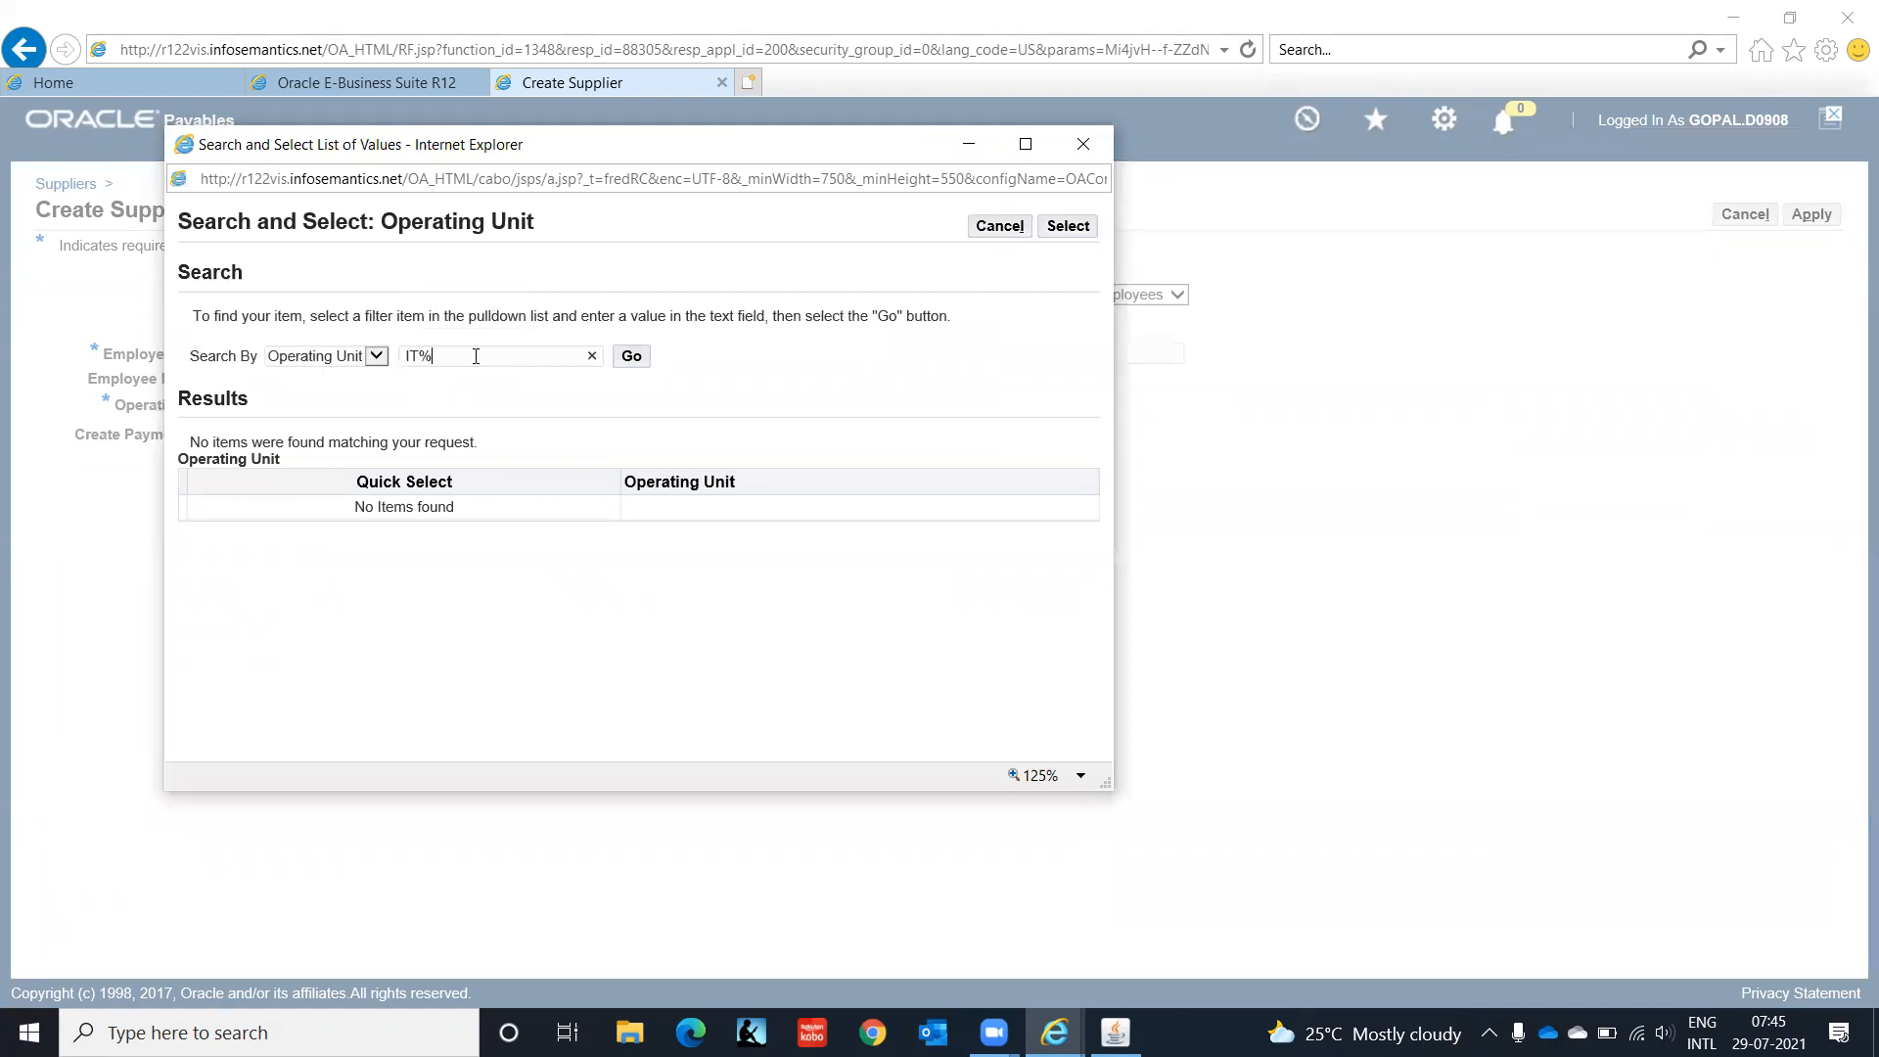
{"action": "left_click", "coordinate": [631, 358]}
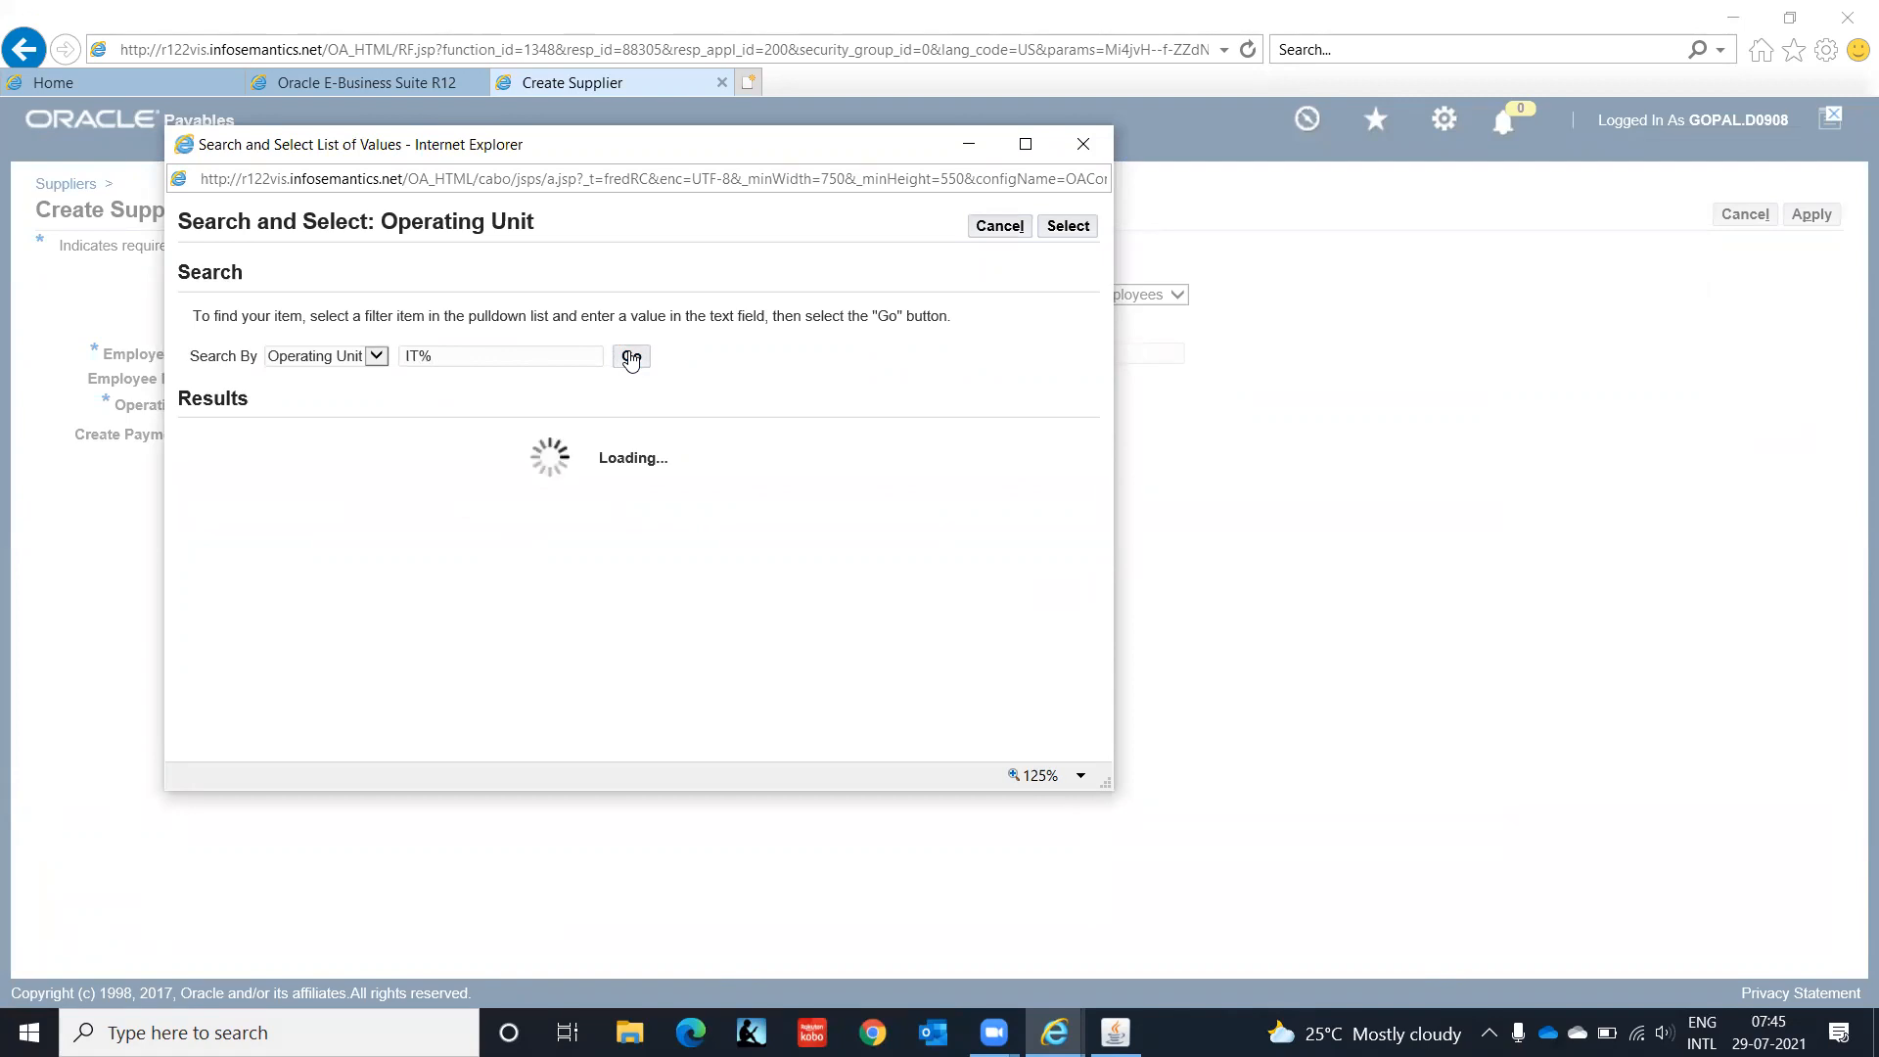
{"action": "left_click", "coordinate": [398, 505]}
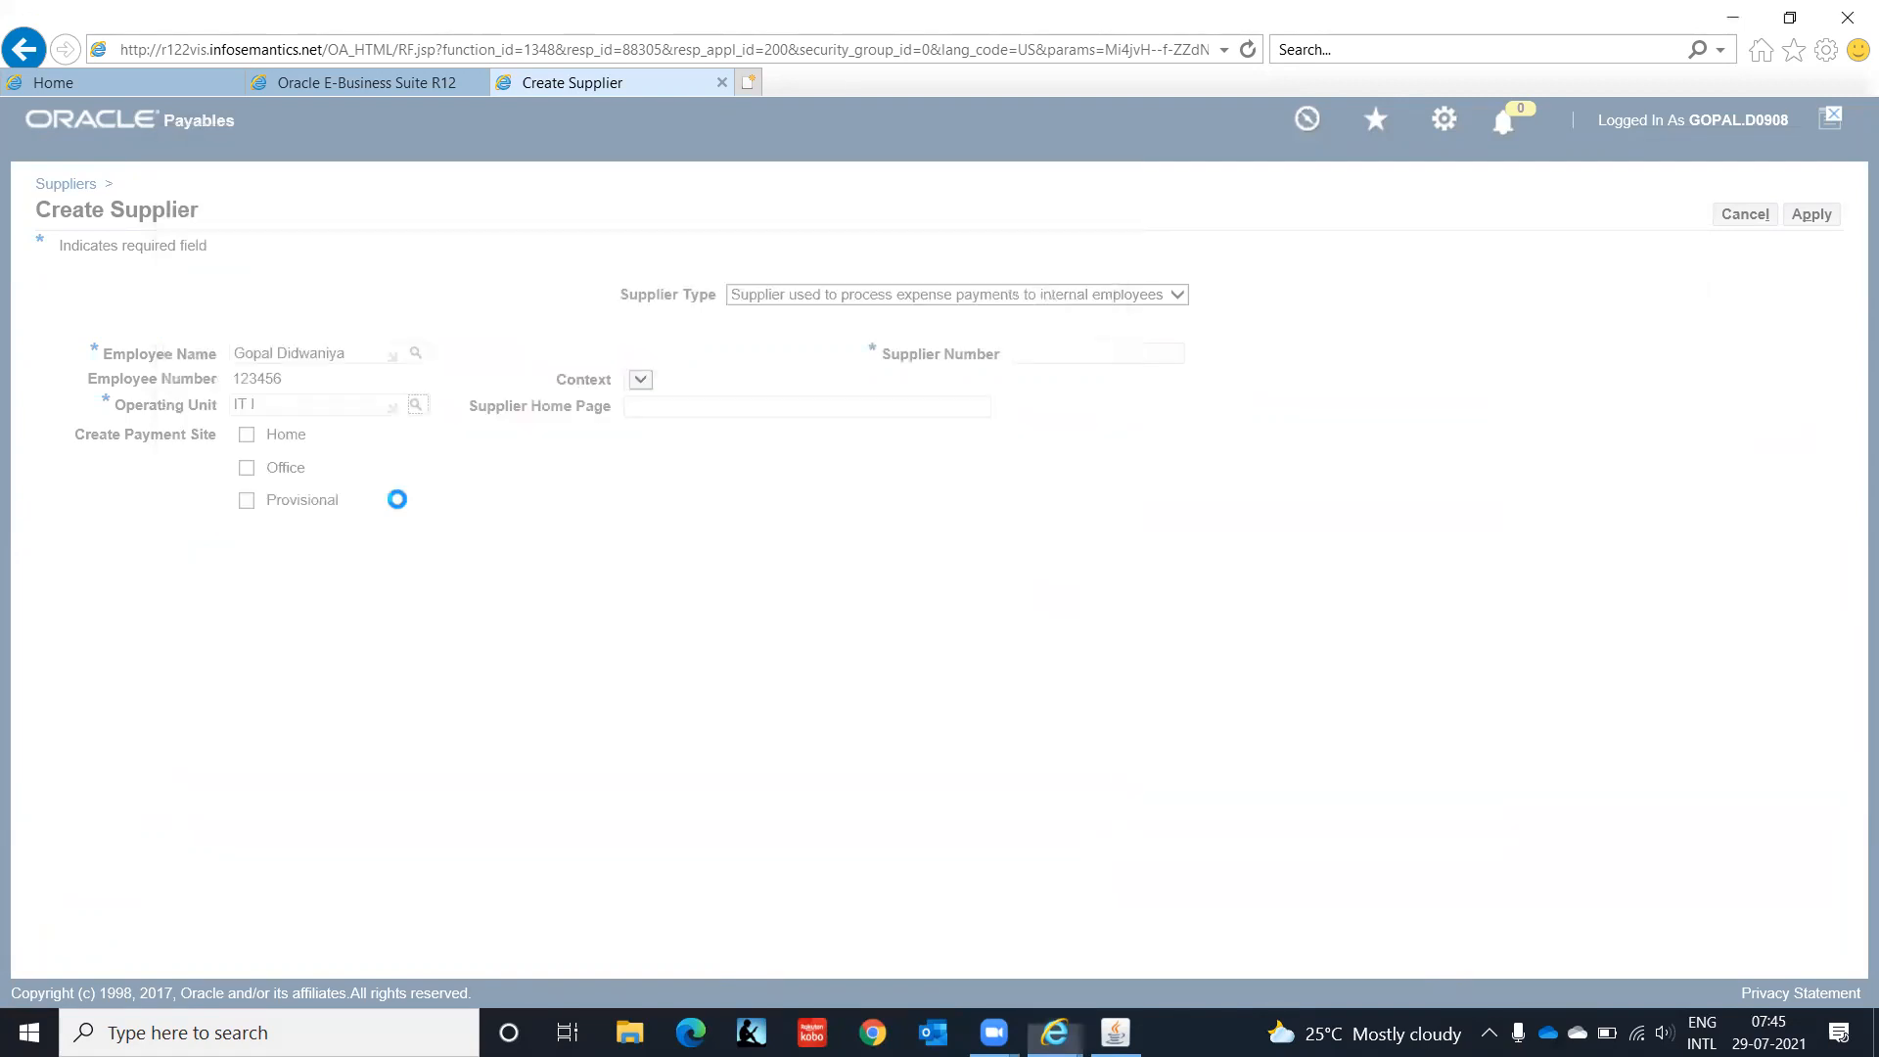
Step: Choose Home as the payment site, enter the employee's supplier number, and apply to create the supplier
{"action": "left_click", "coordinate": [247, 435]}
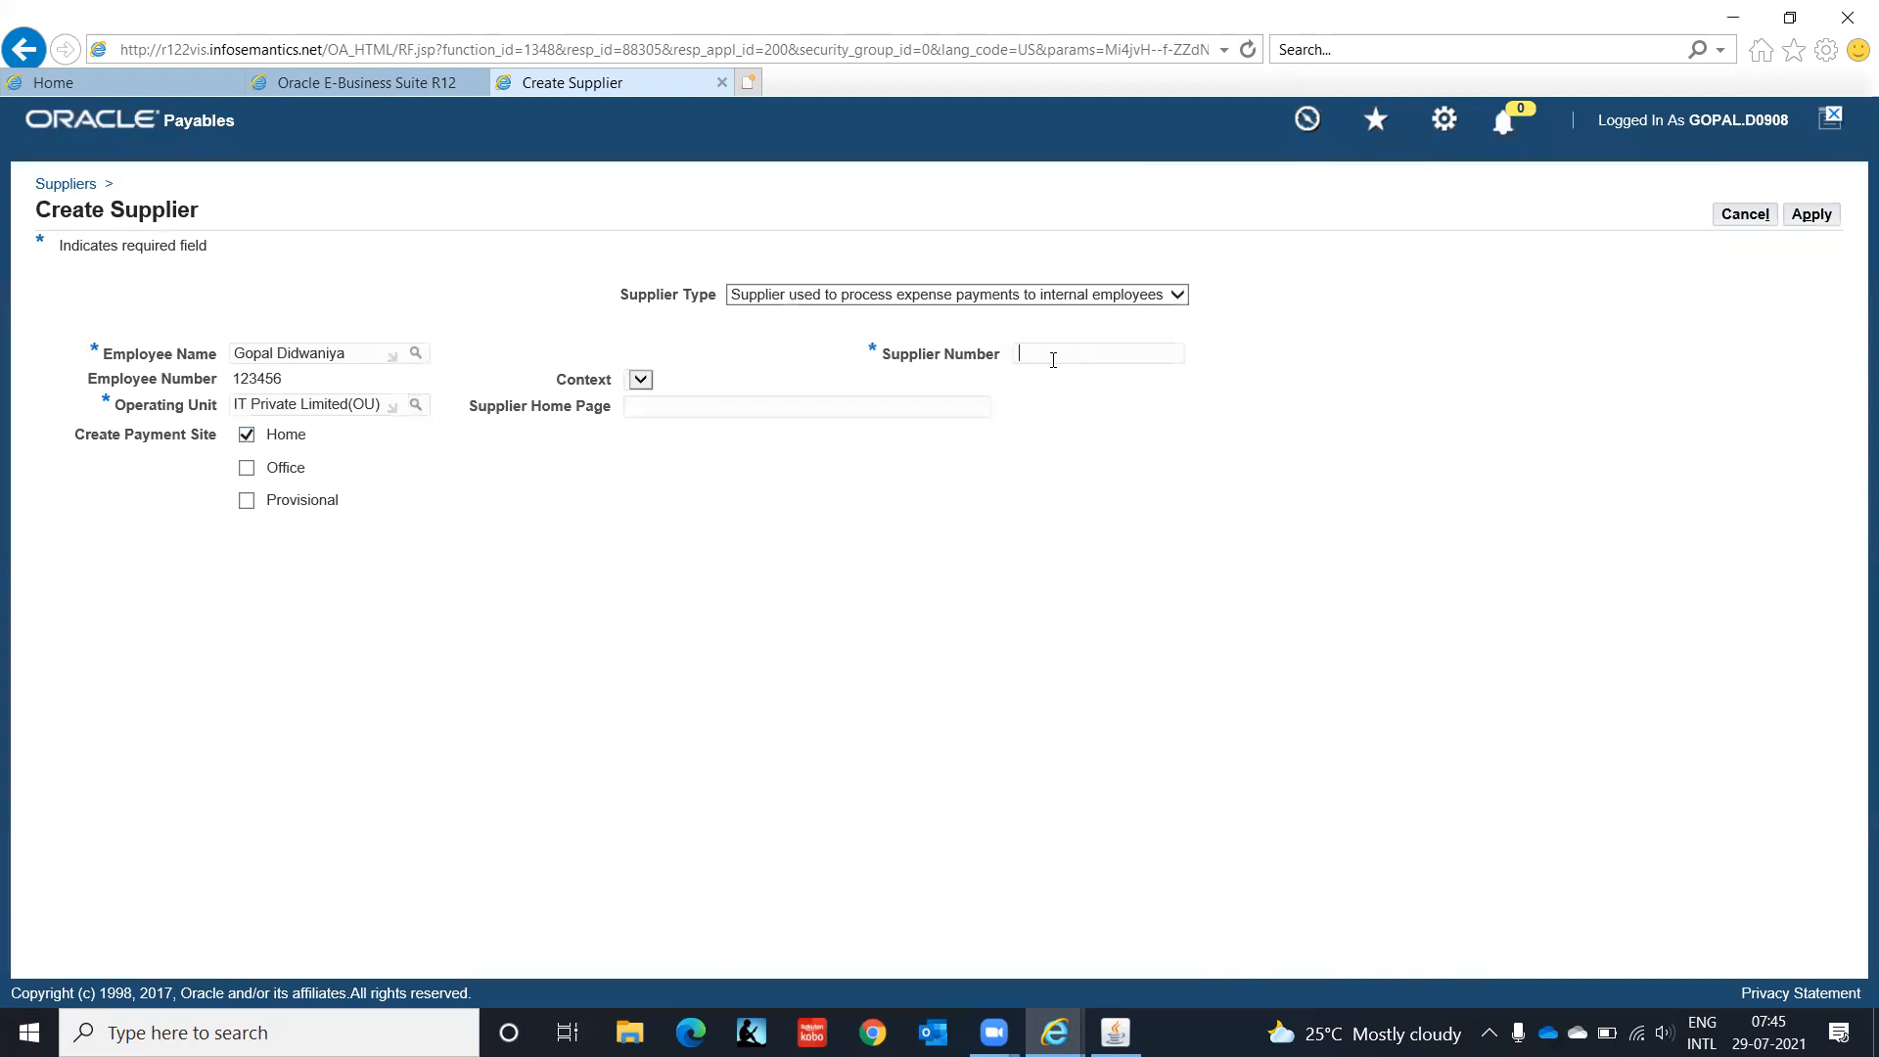
{"action": "type", "text": "EMP123456"}
{"action": "left_click", "coordinate": [1824, 224]}
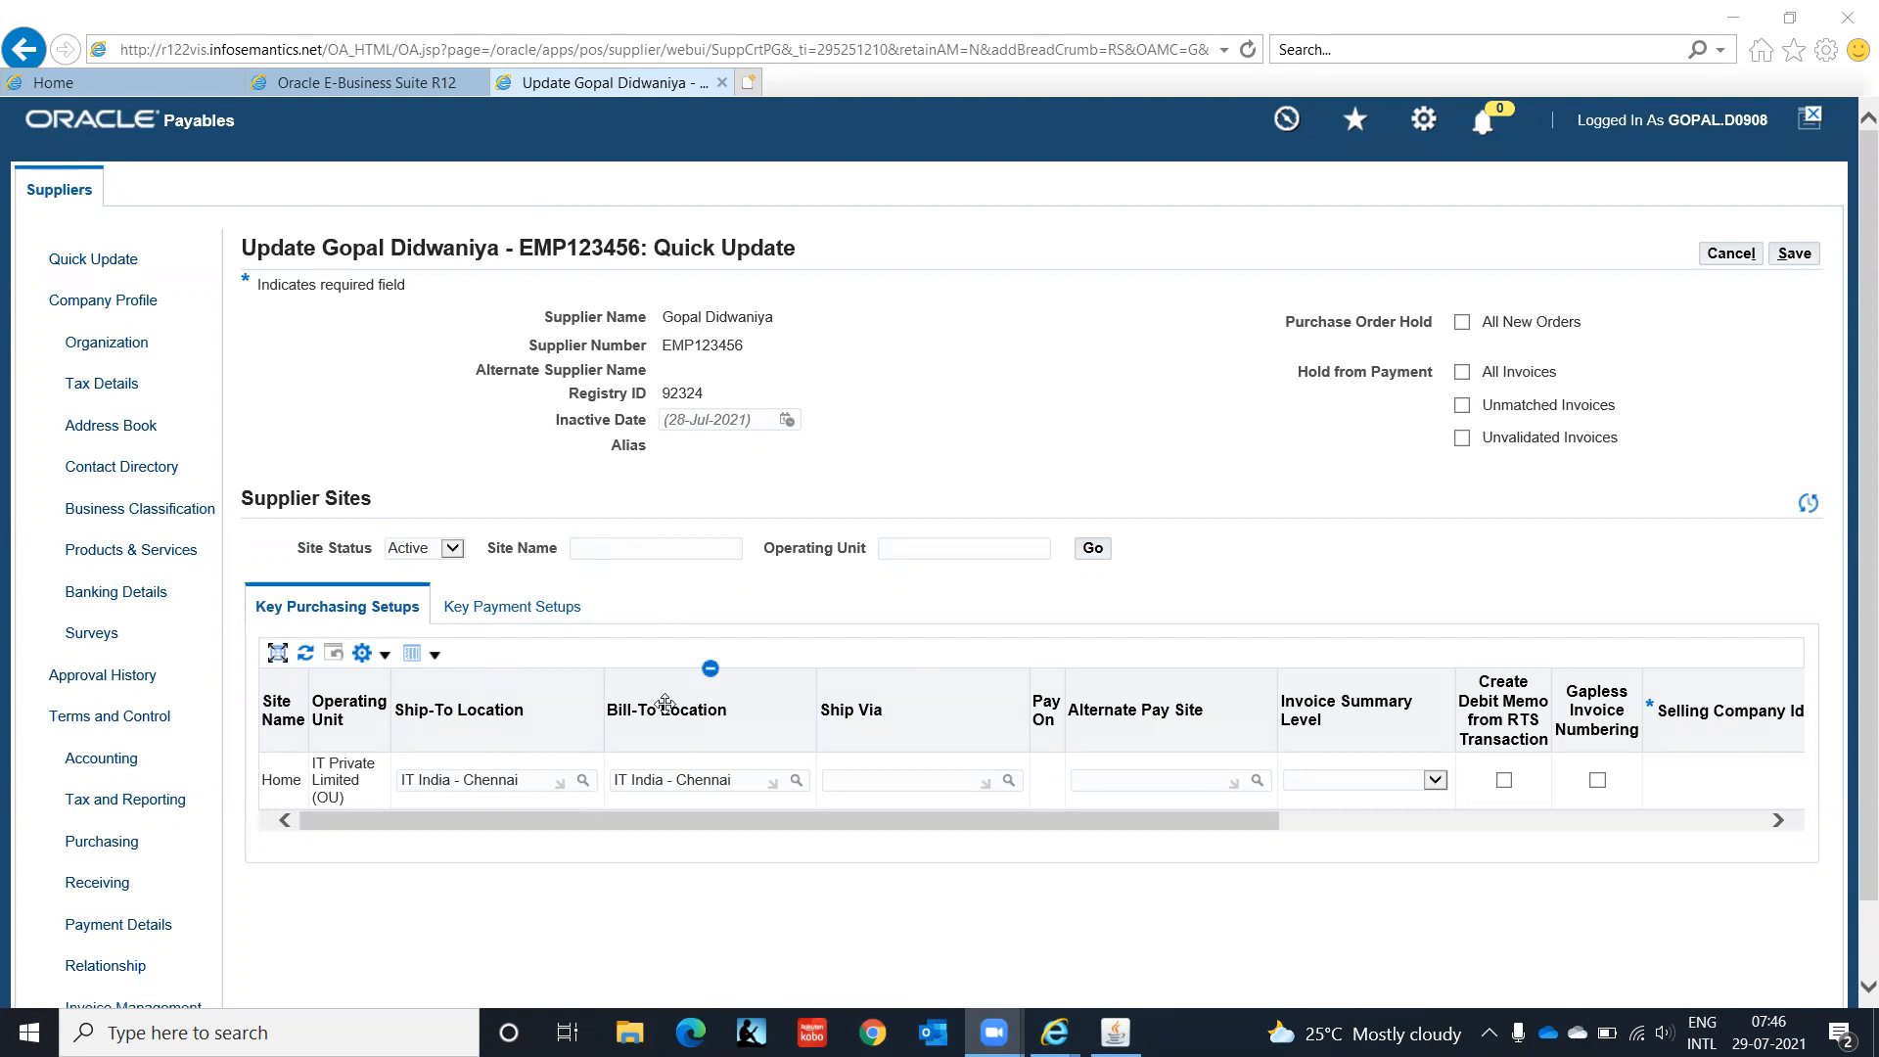
Step: Set the Home site's country of origin to India in the key purchasing setups and save the Quick Update
{"action": "left_click_drag", "start_coordinate": [585, 825], "coordinate": [1543, 795]}
{"action": "left_click", "coordinate": [1708, 772]}
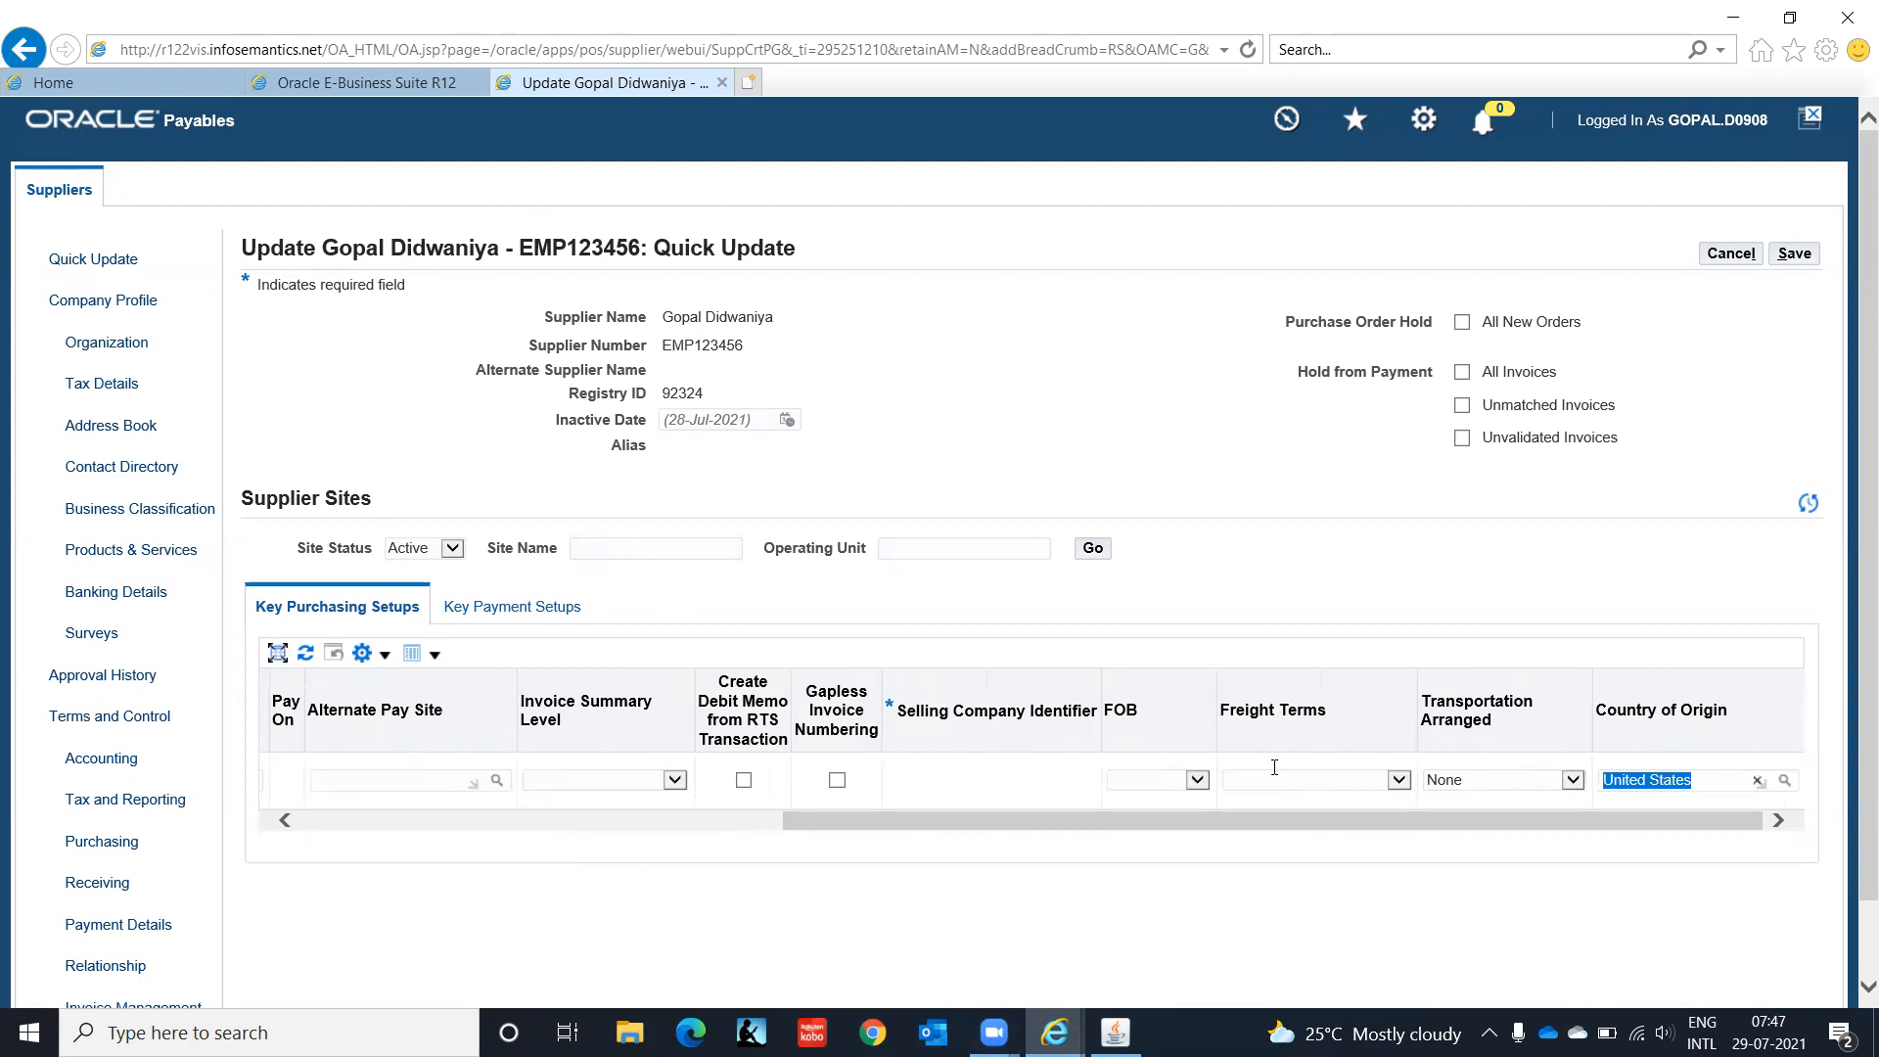
{"action": "type", "text": "India"}
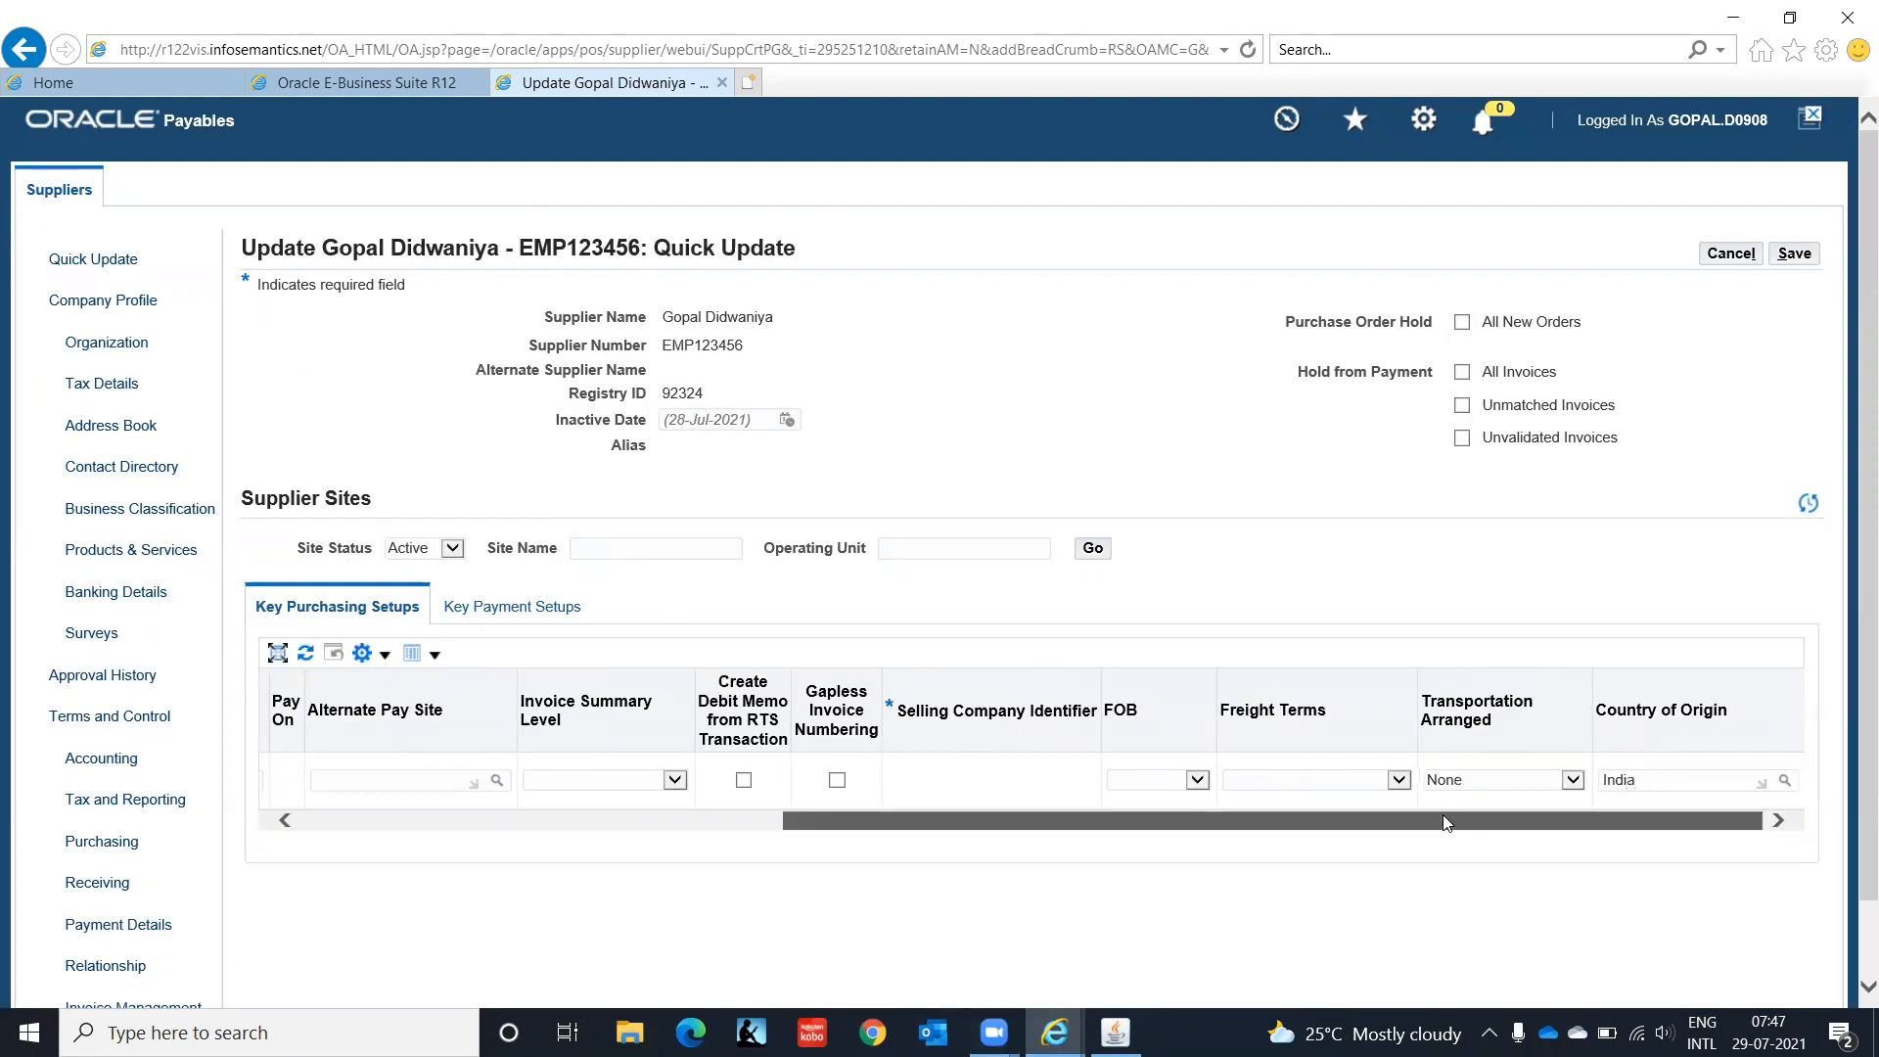
{"action": "left_click_drag", "start_coordinate": [1443, 820], "coordinate": [287, 859]}
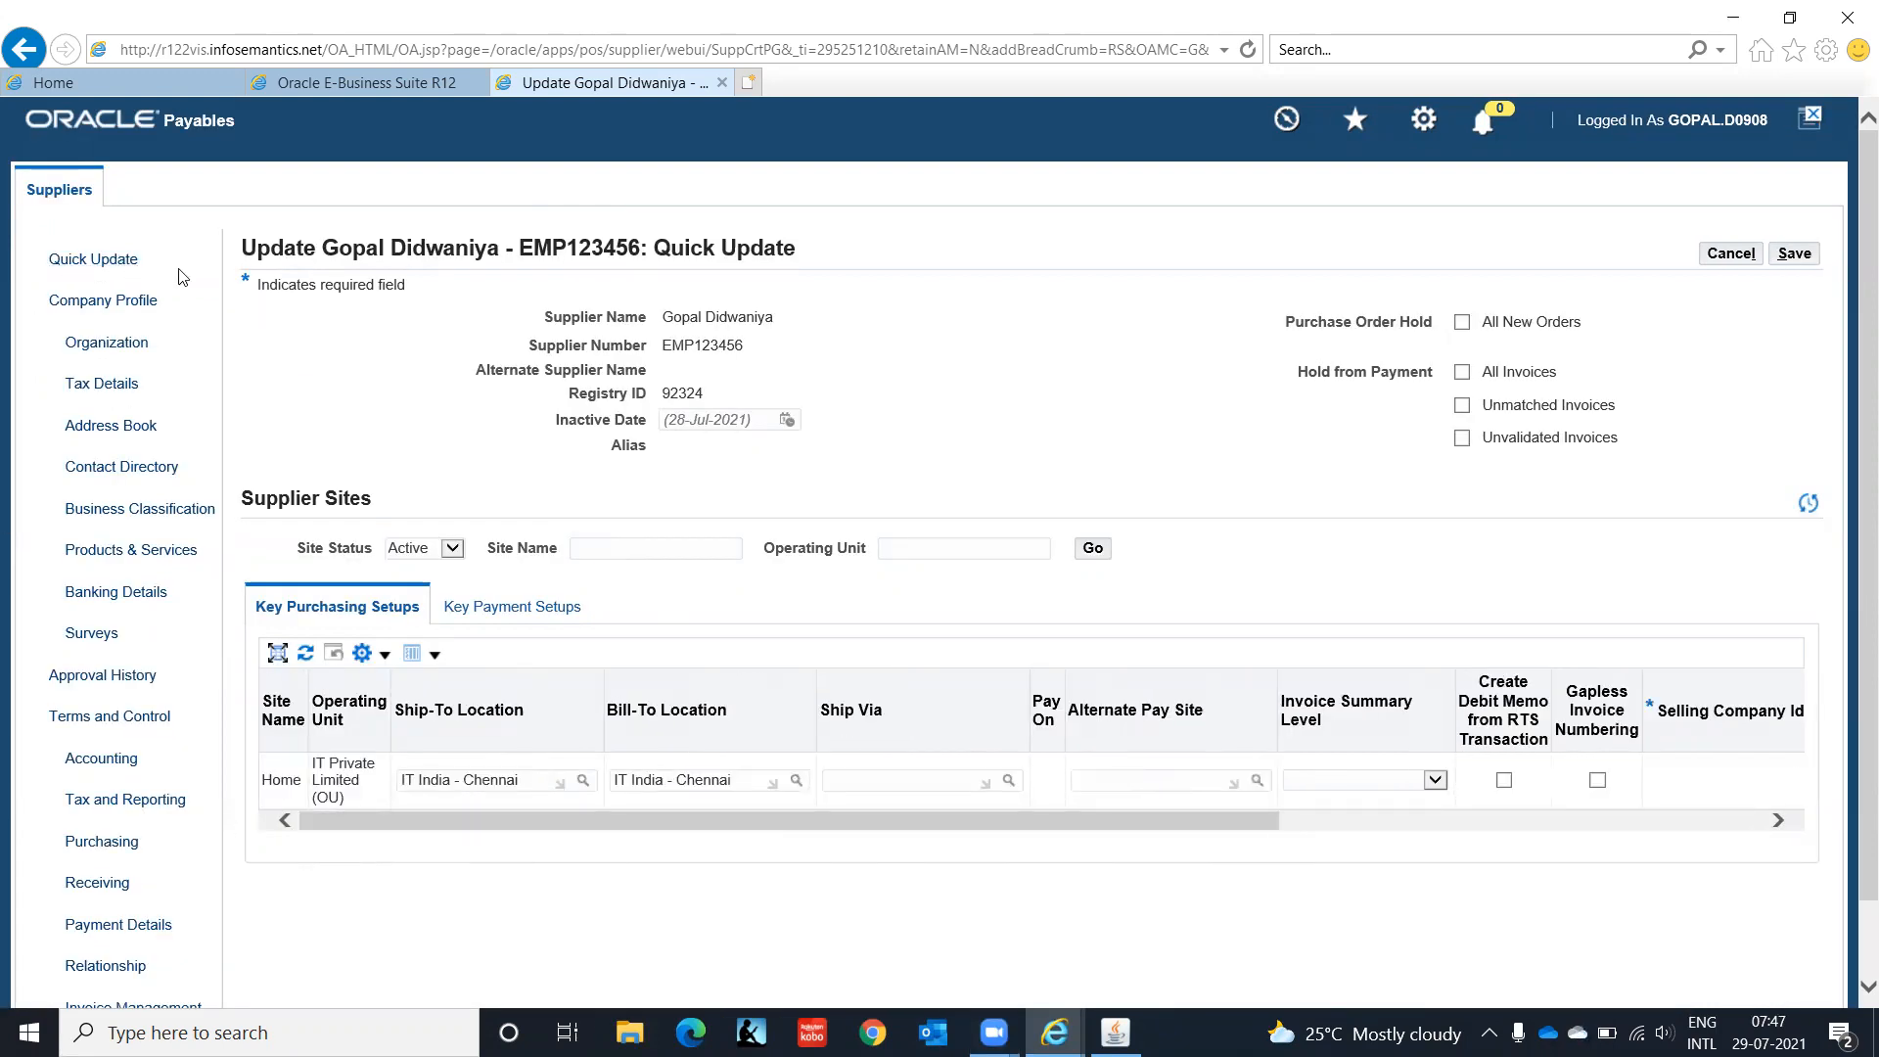
{"action": "left_click", "coordinate": [1800, 255]}
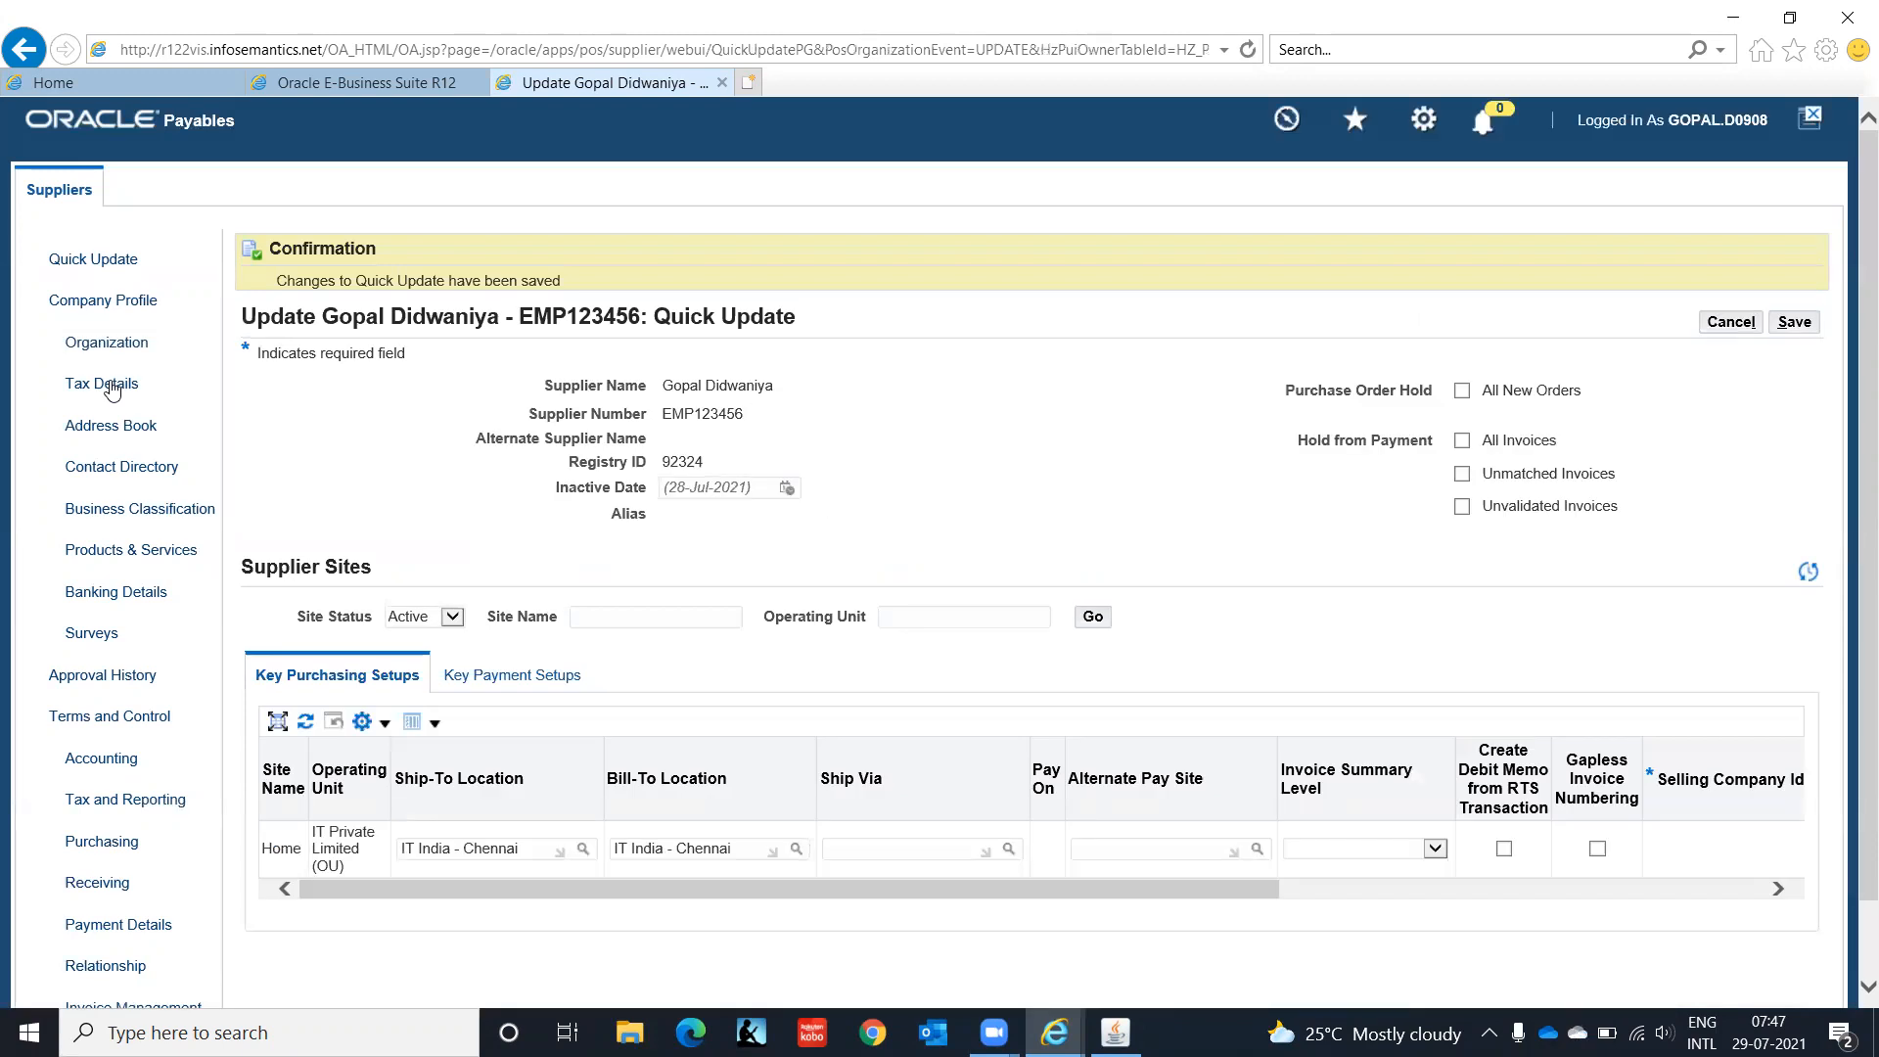
Step: Open the supplier's Tax Details page
{"action": "left_click", "coordinate": [113, 390]}
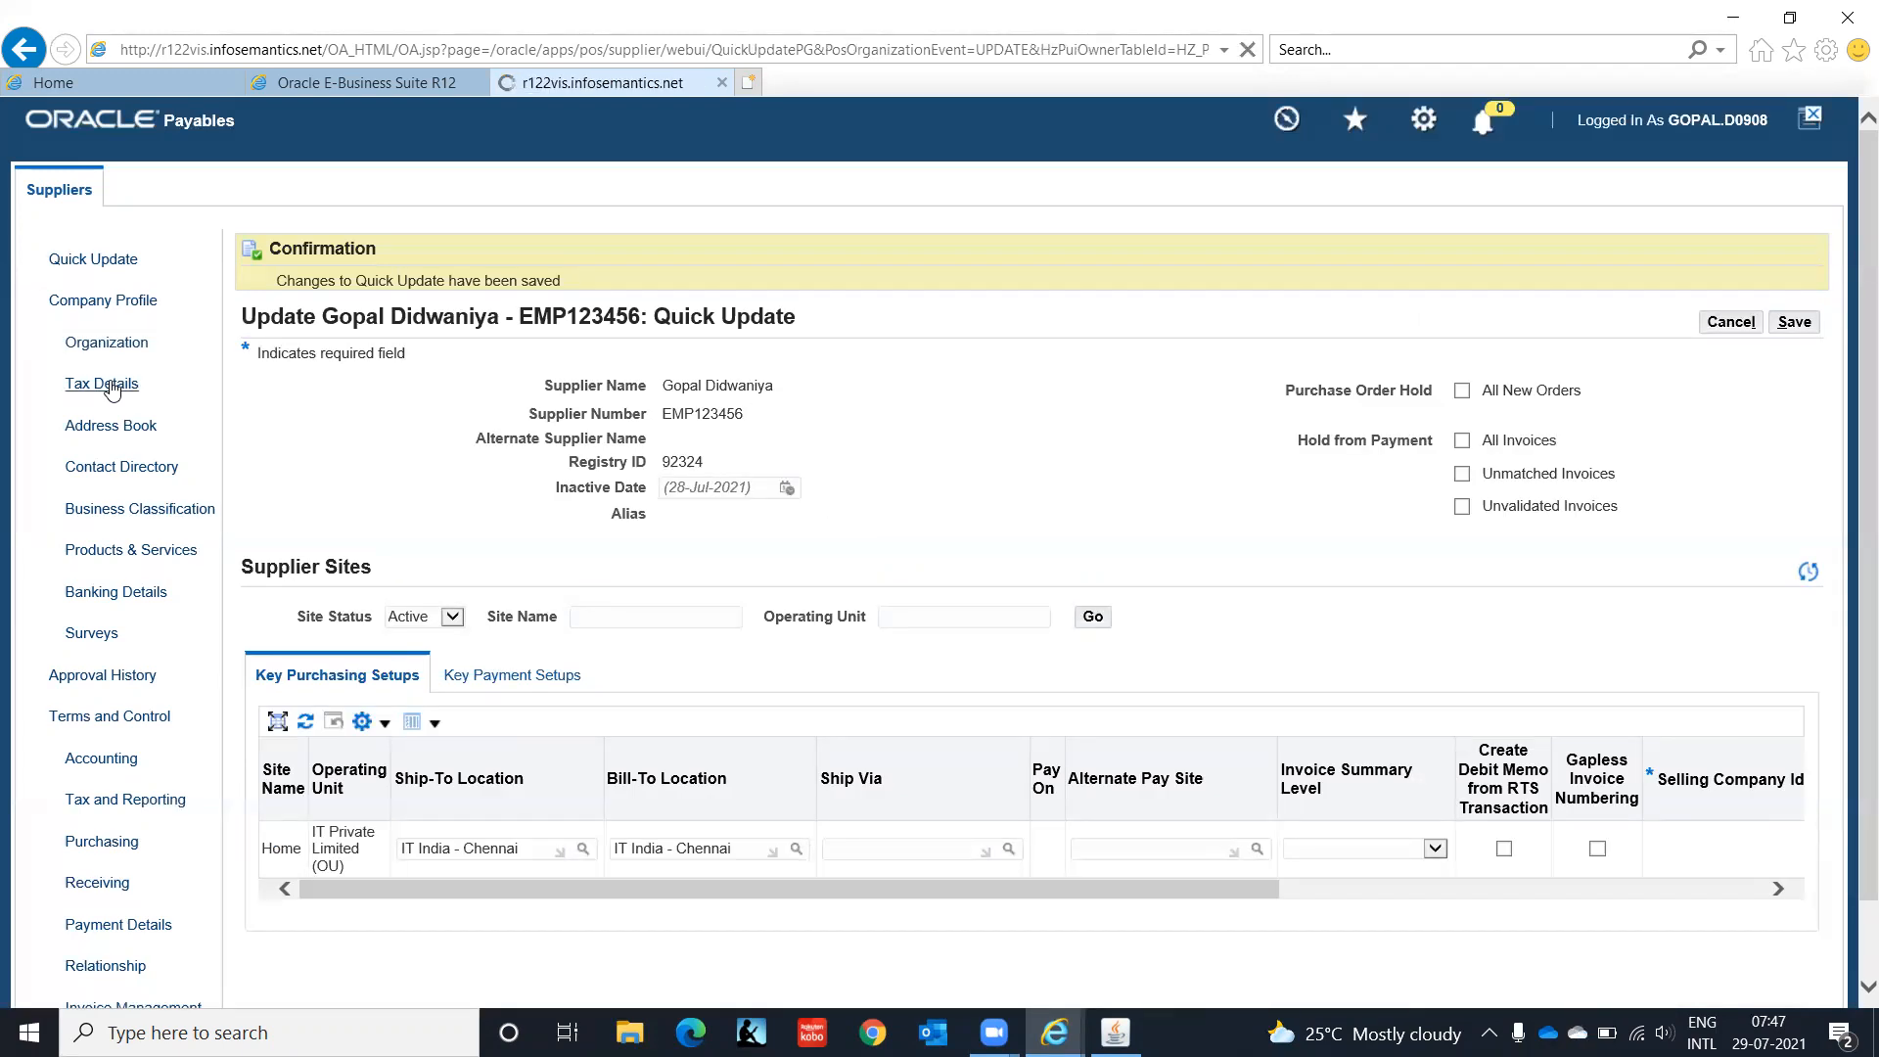